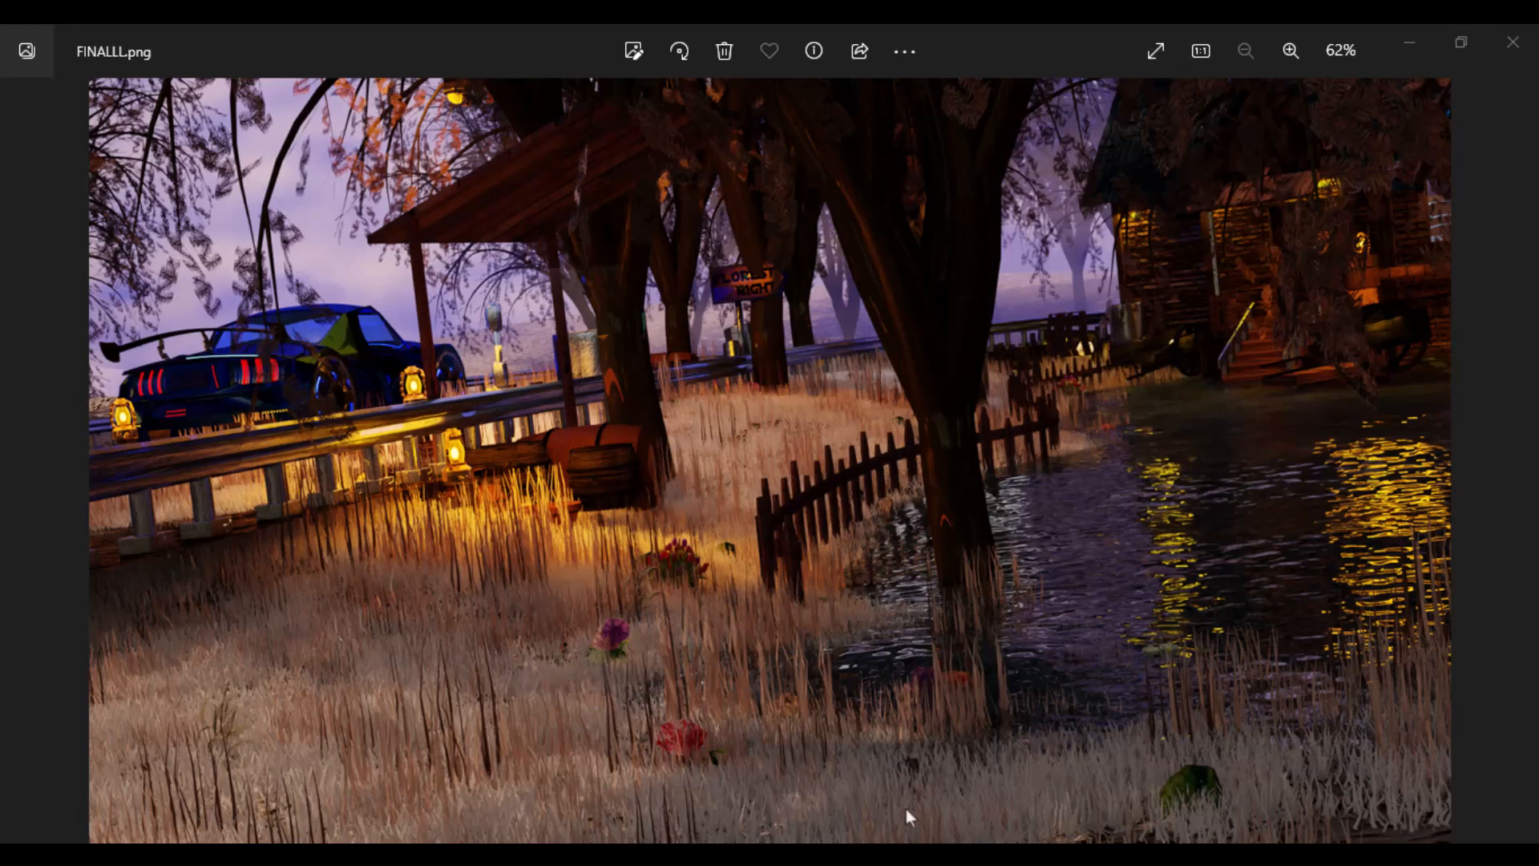
- Look back through the earlier car render images from FINALLL.png to AAA.png
click(962, 855)
key(Left)
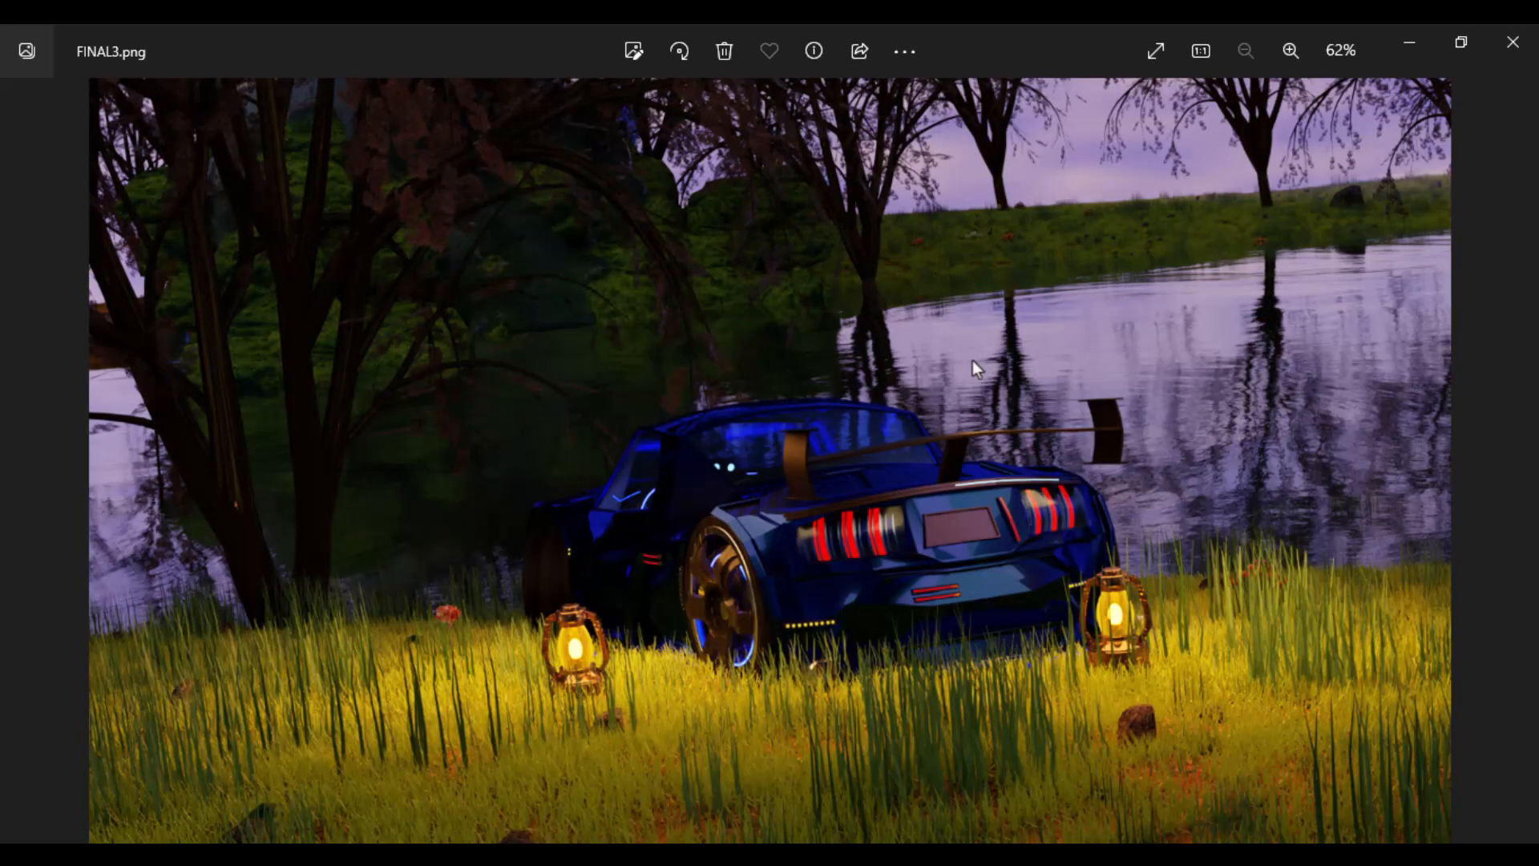
key(Left)
key(Left)
key(Left)
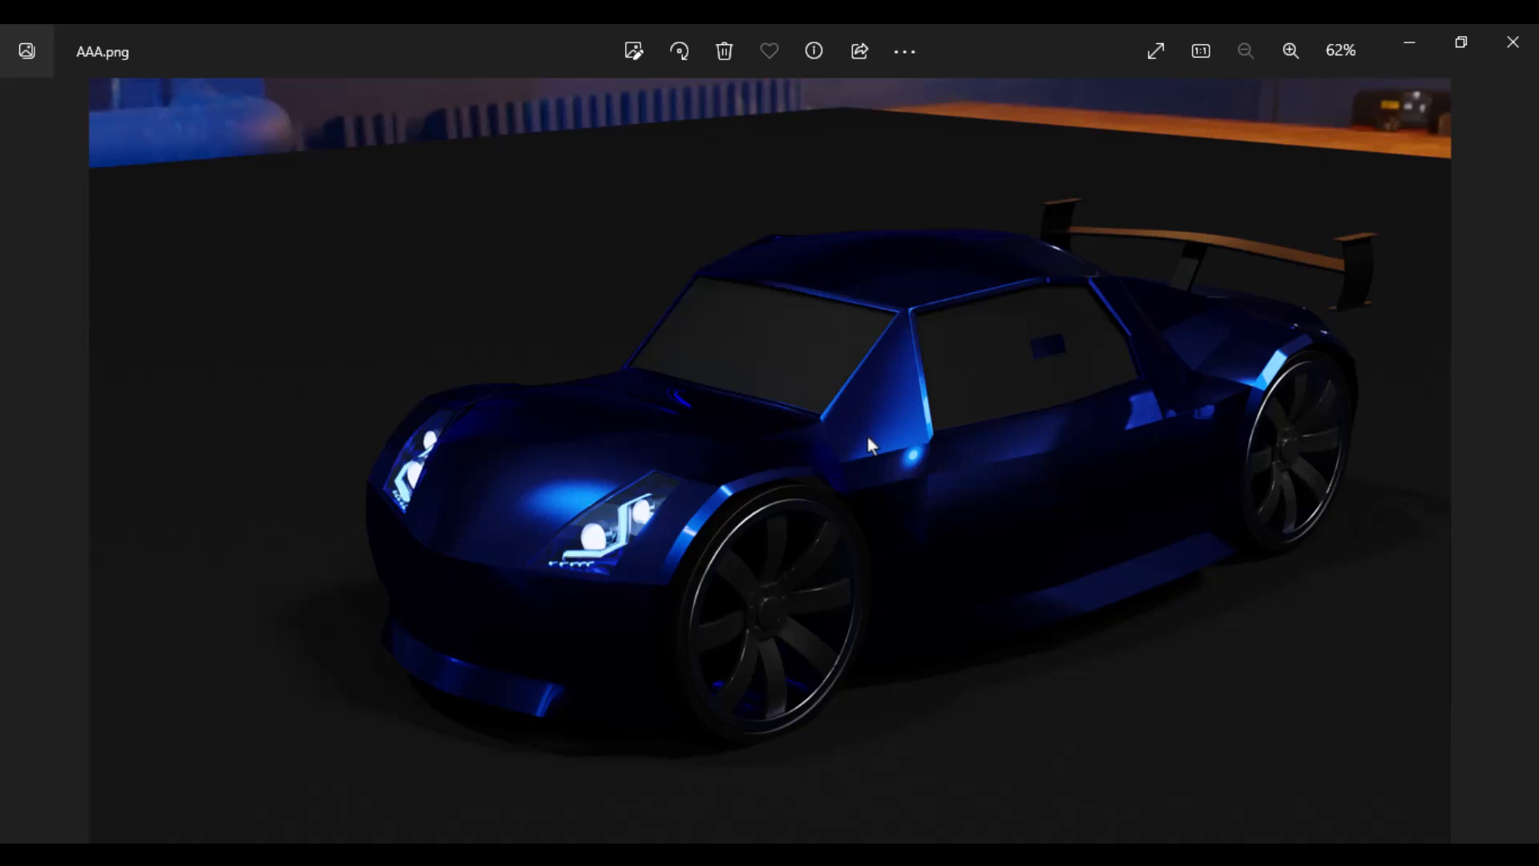
- View the car render images in order from AAA.png through F.png, FINAL.png and FINAL__.png to FINAL1.png
key(Right)
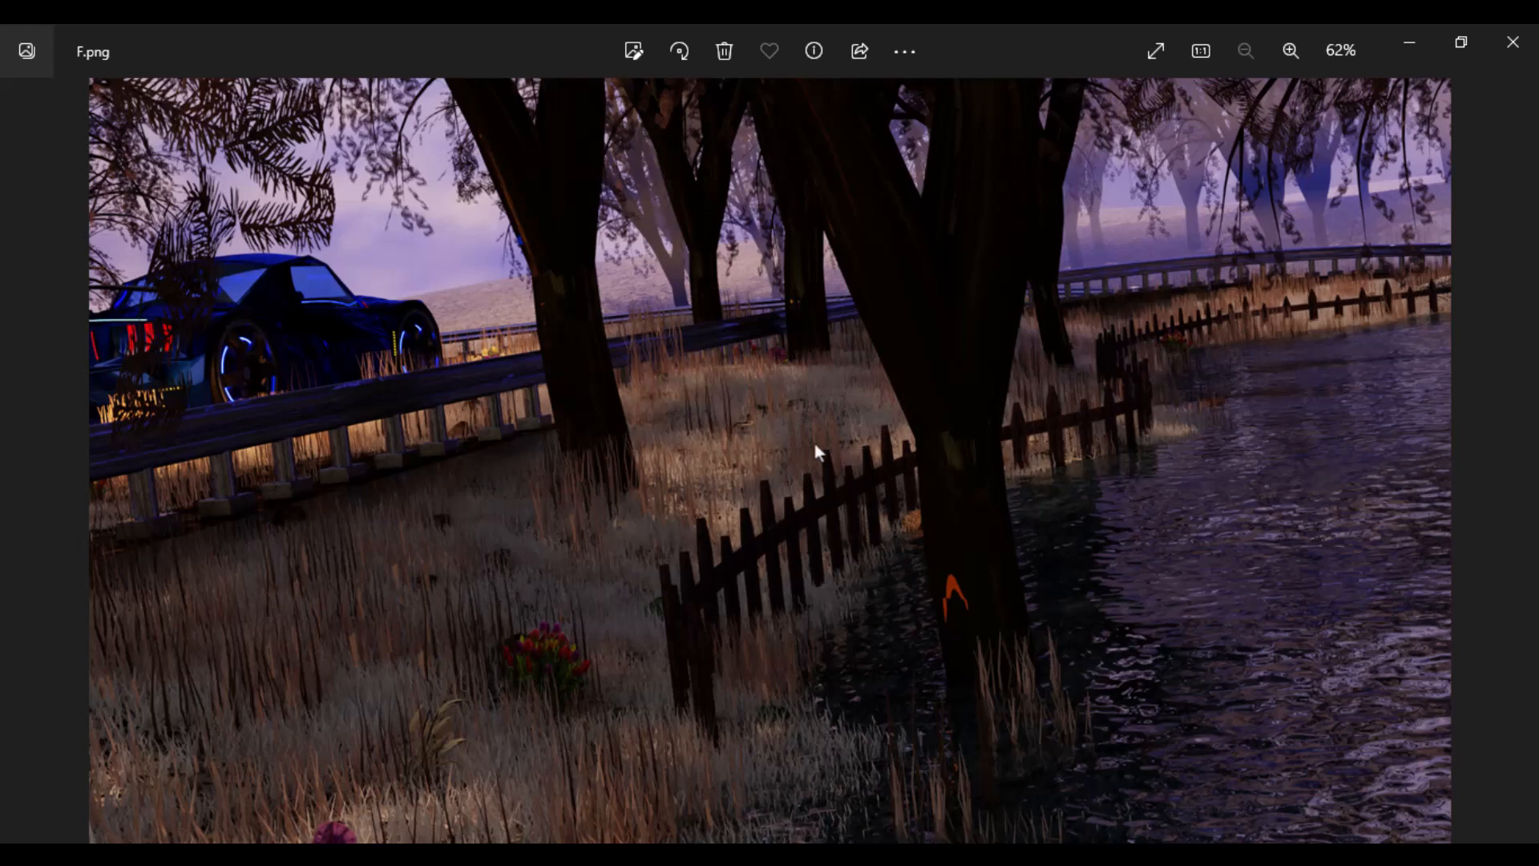
key(Right)
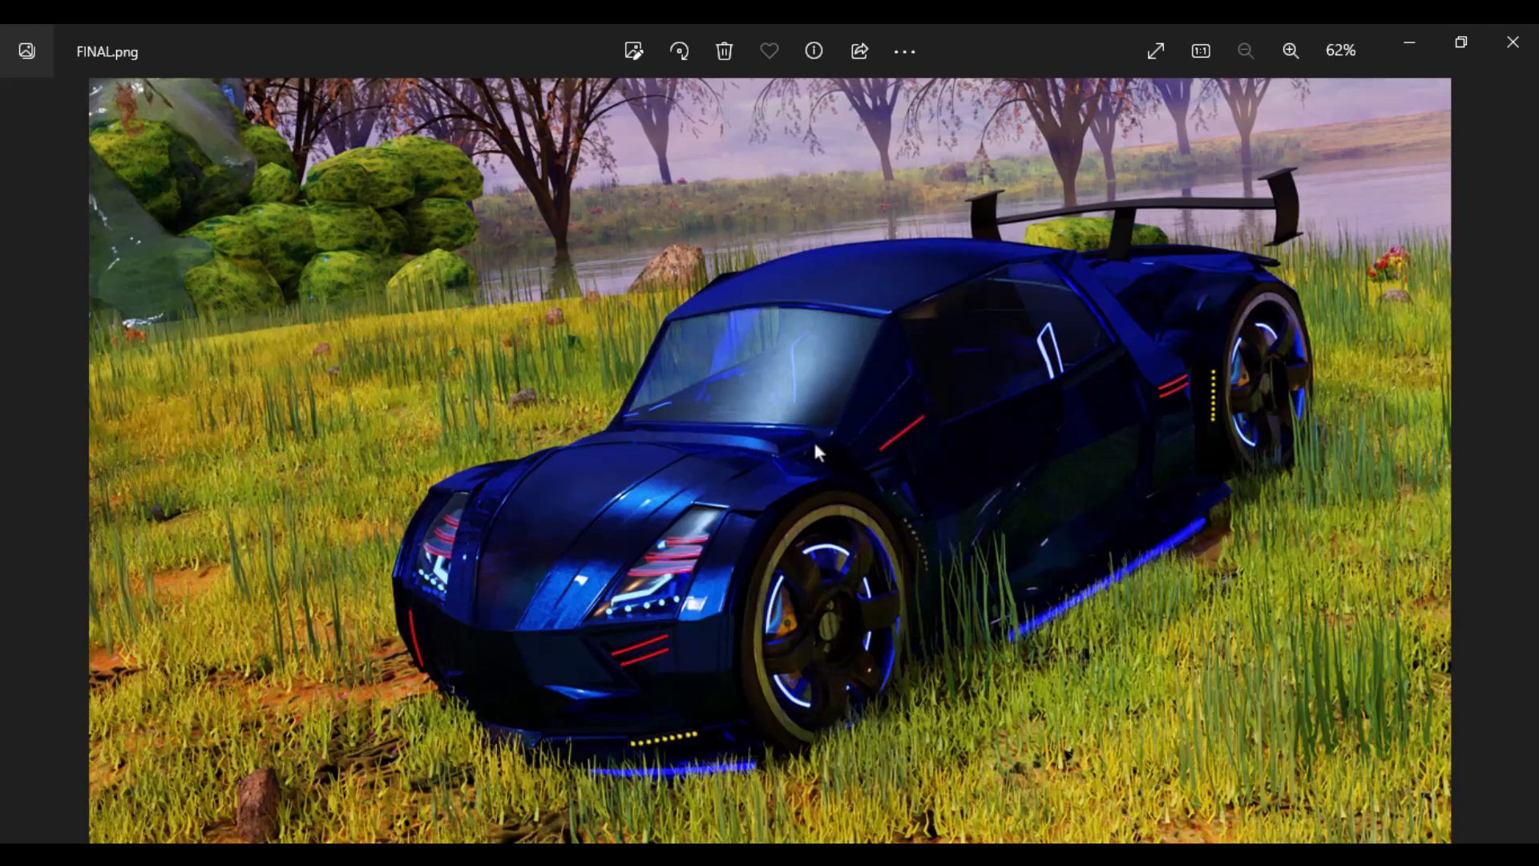
key(Right)
key(Right)
key(Right)
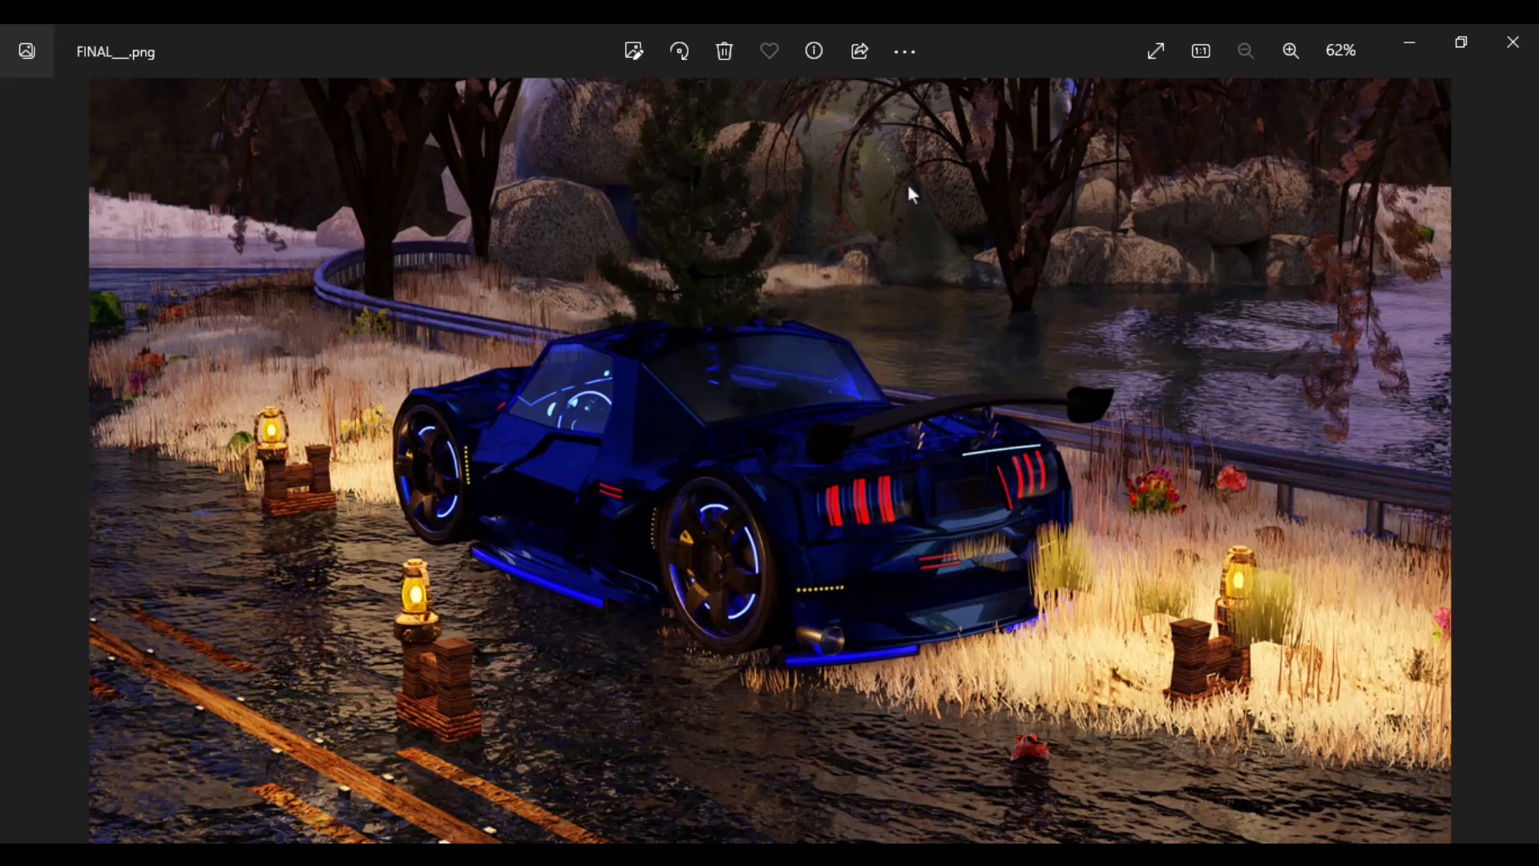
key(Right)
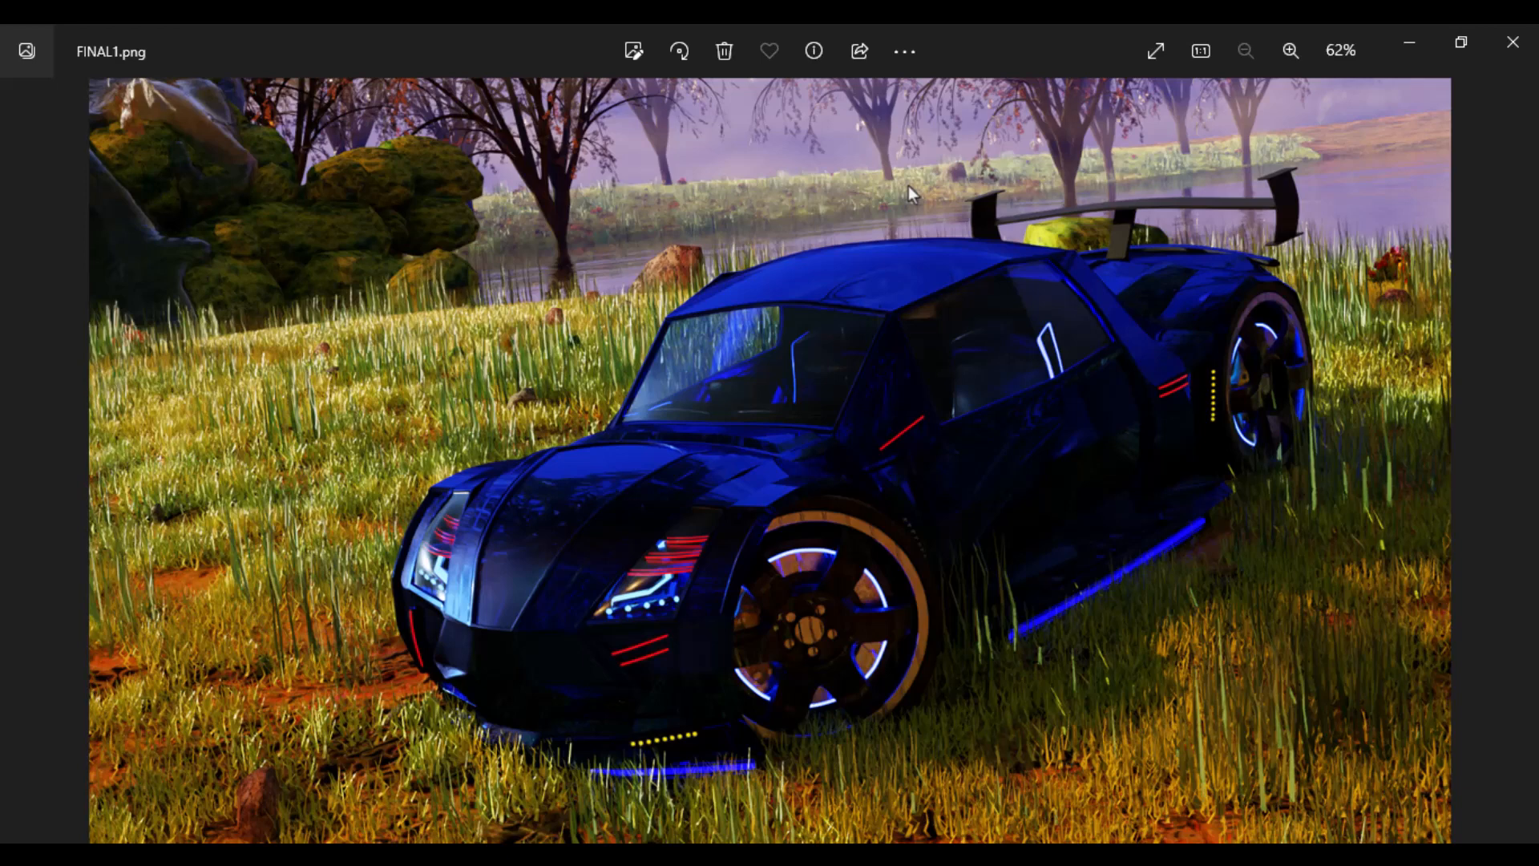
- Compare the lighting in FINAL1.png and FINAL2.png by alternating between the two images, finishing on FINAL2.png
key(Right)
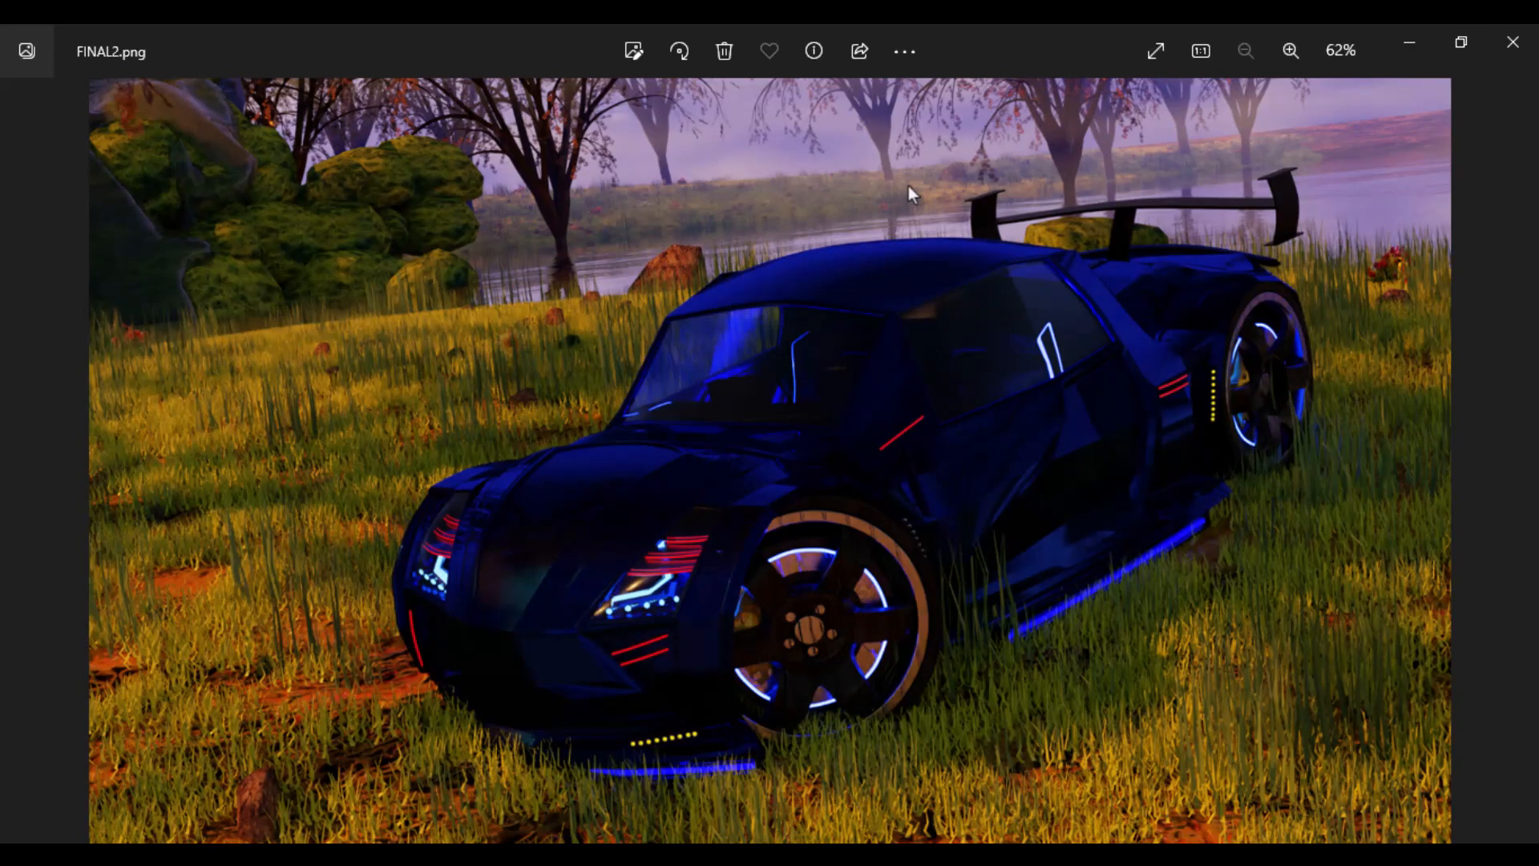
key(Left)
key(Right)
key(Left)
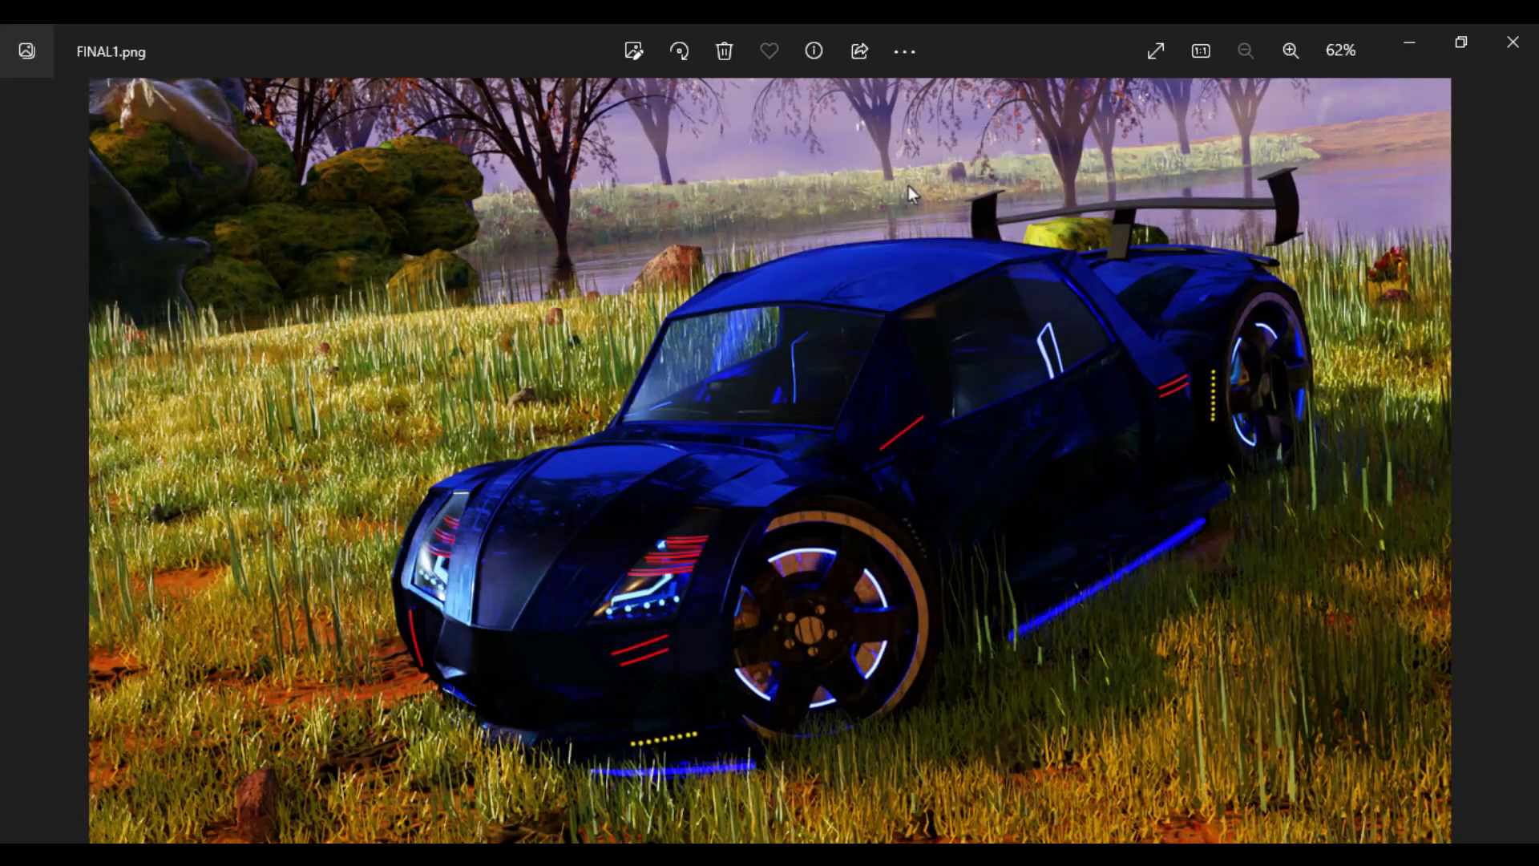
key(Right)
key(Left)
key(Right)
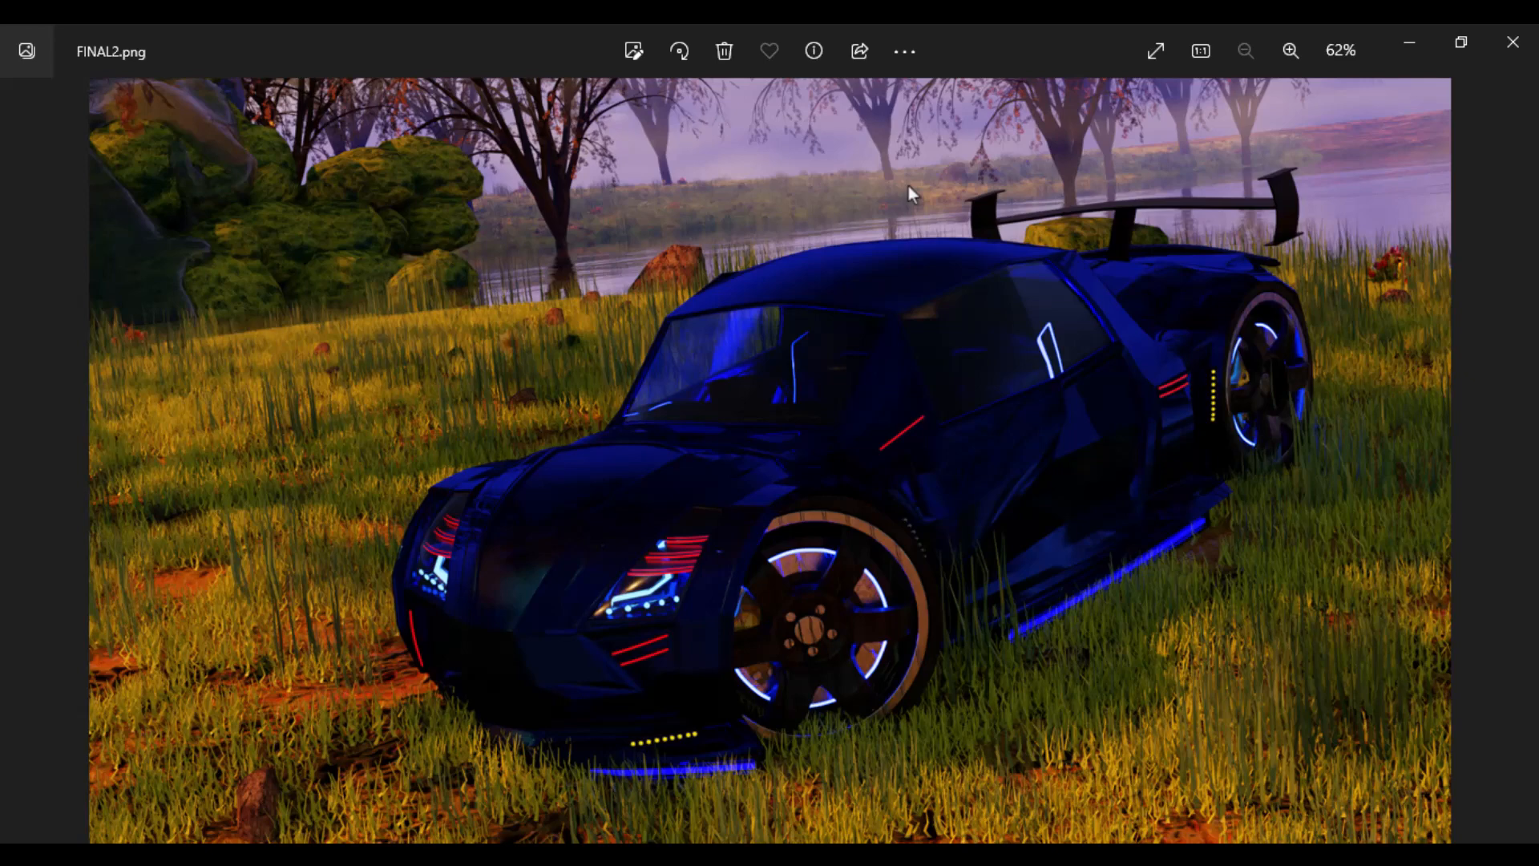
- View the remaining renders FINAL3.png, FINALLL.png, untitled.png and untitled1.png in order
key(Right)
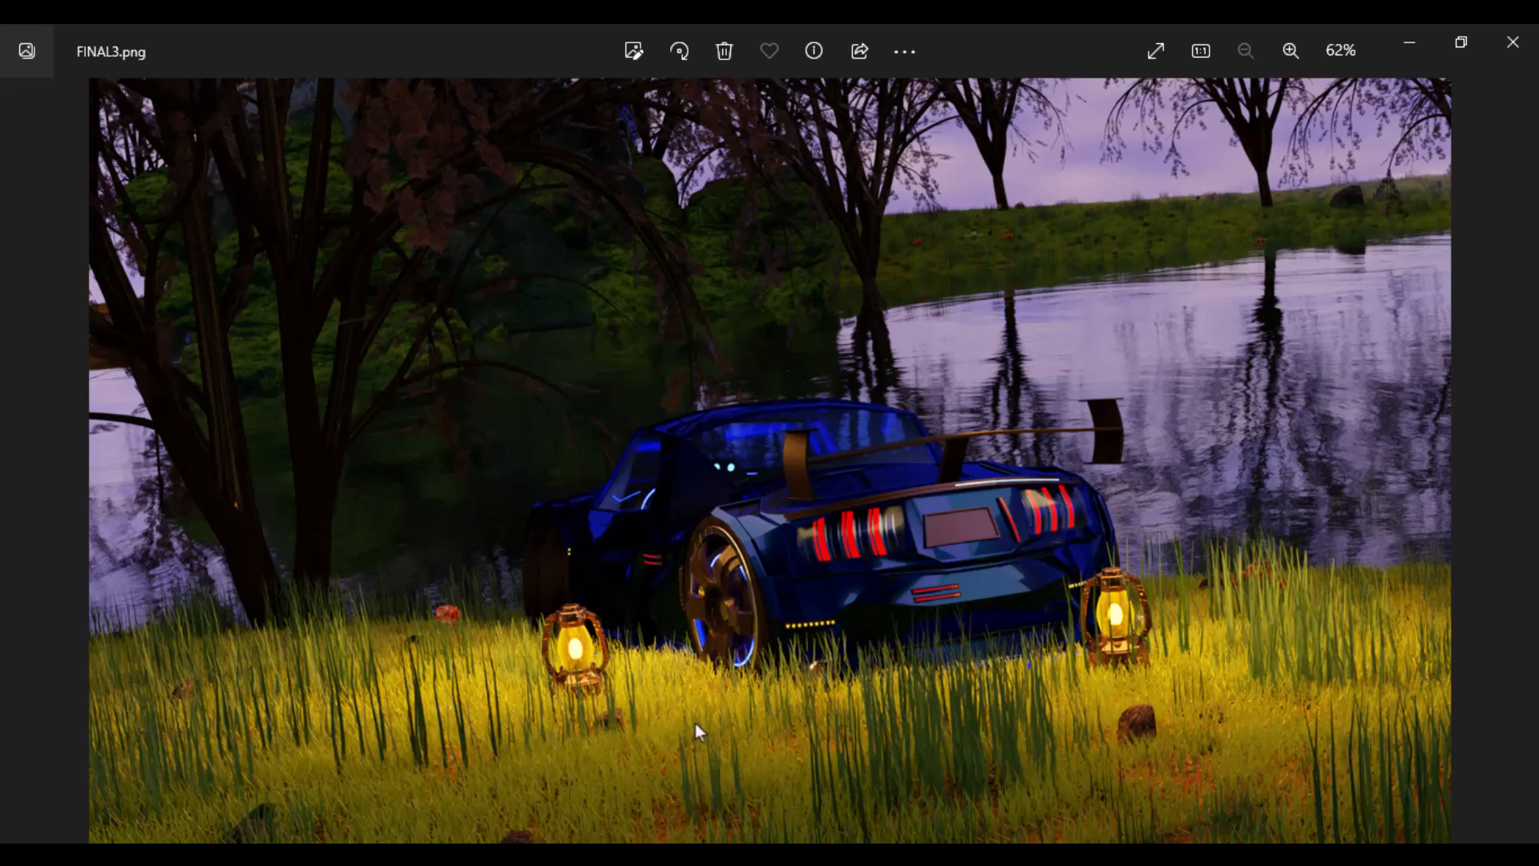
key(Right)
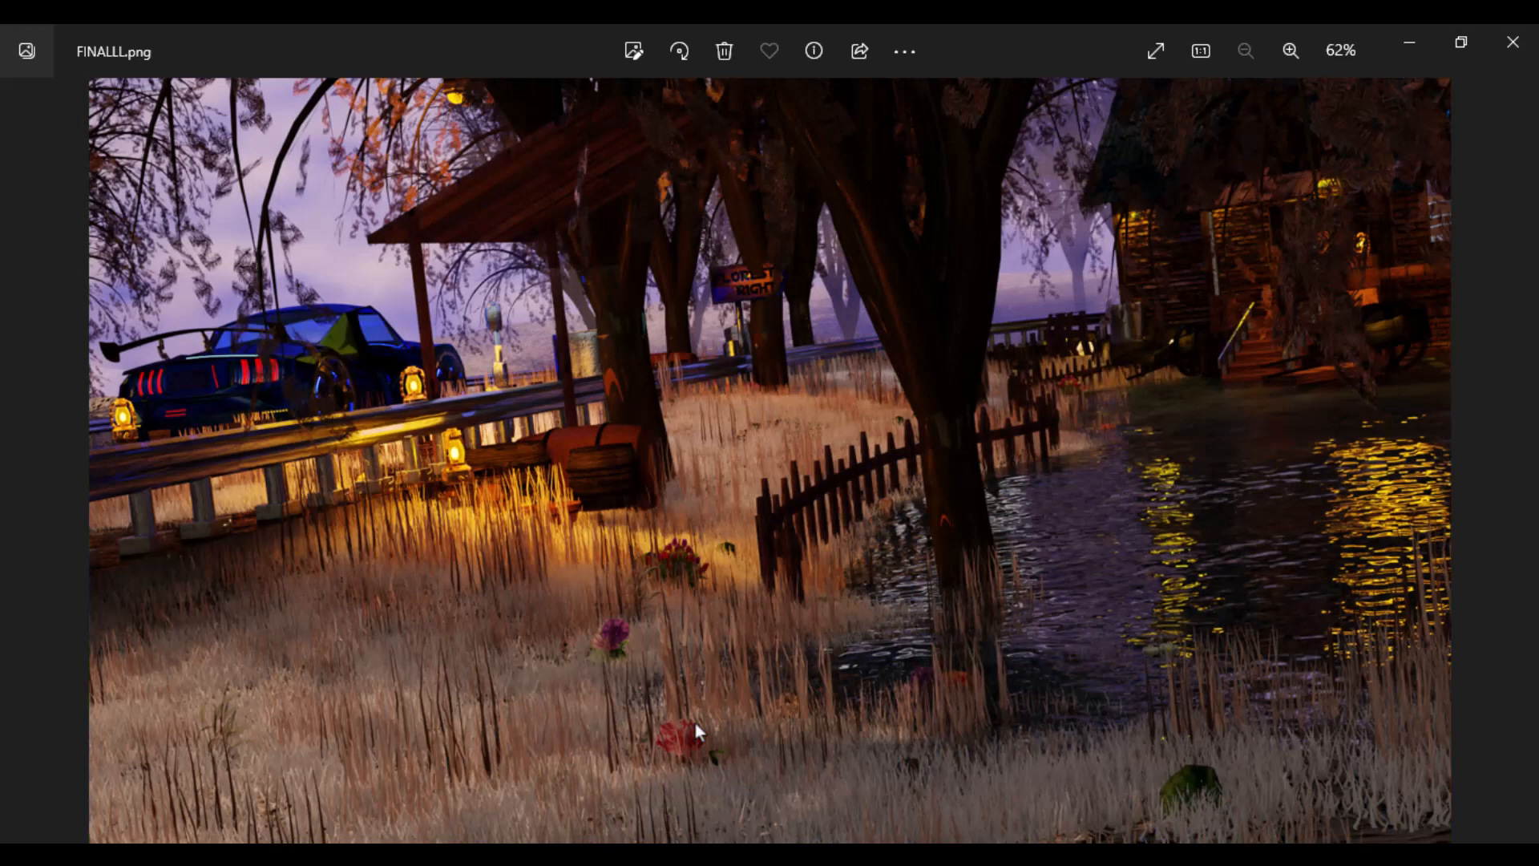
key(Right)
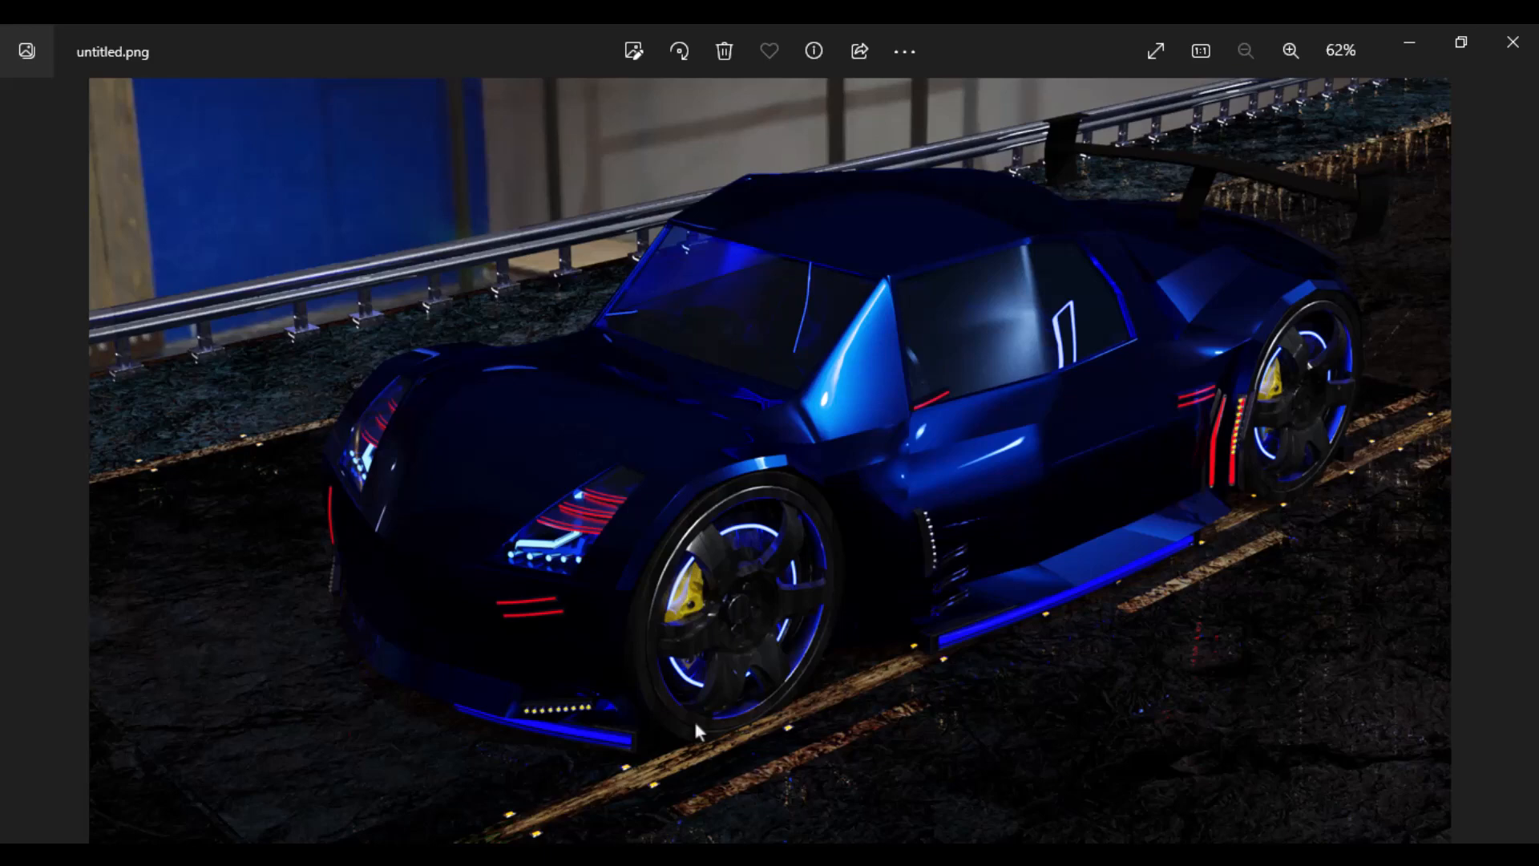
key(Right)
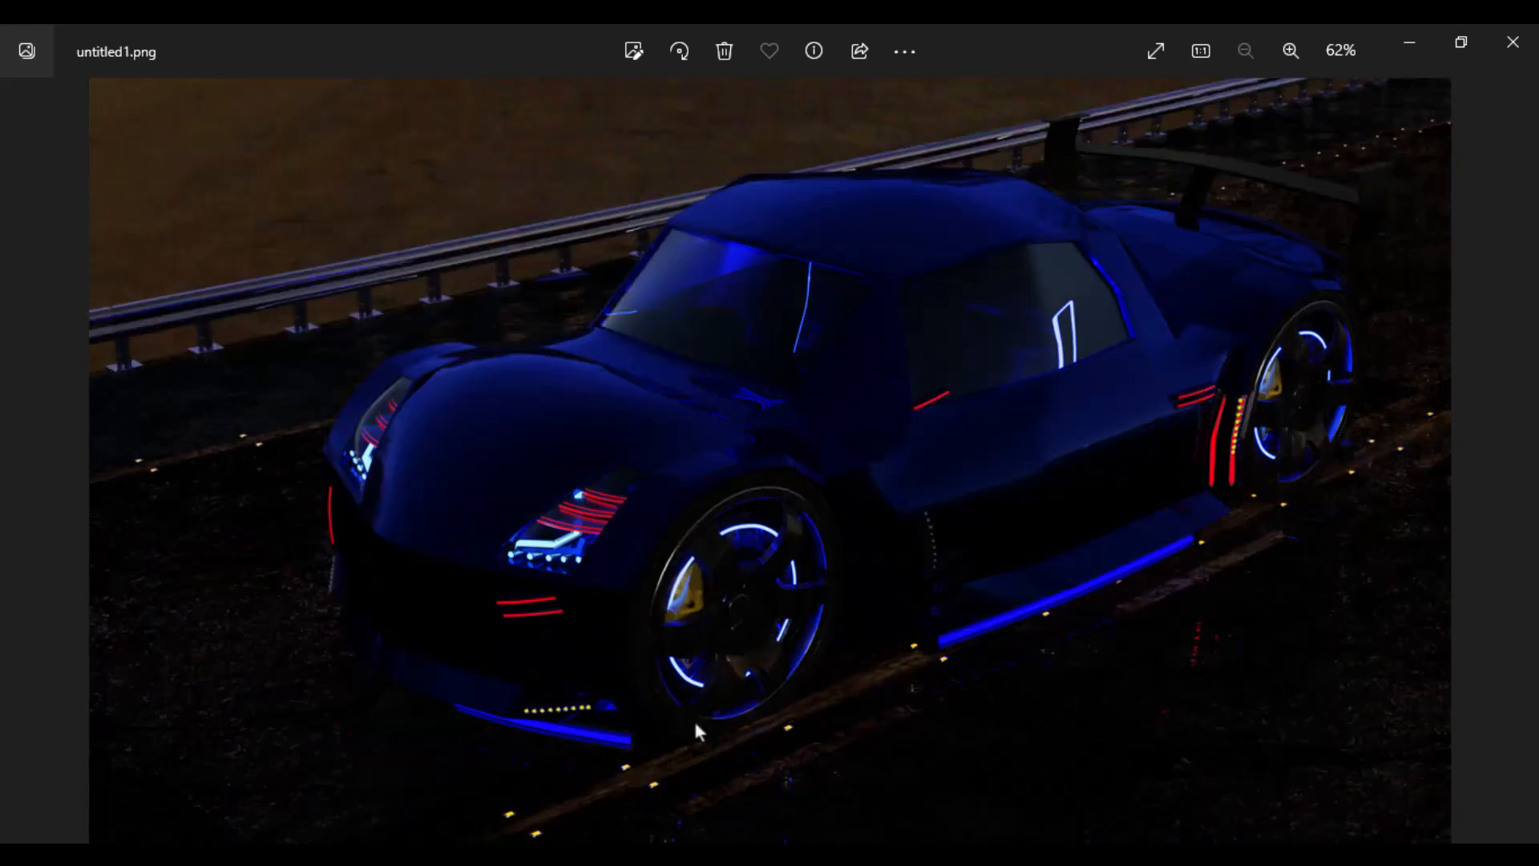
- Compare untitled.png with untitled1.png by alternating repeatedly between the two images, finishing on untitled1.png
key(Left)
key(Right)
key(Left)
key(Right)
key(Left)
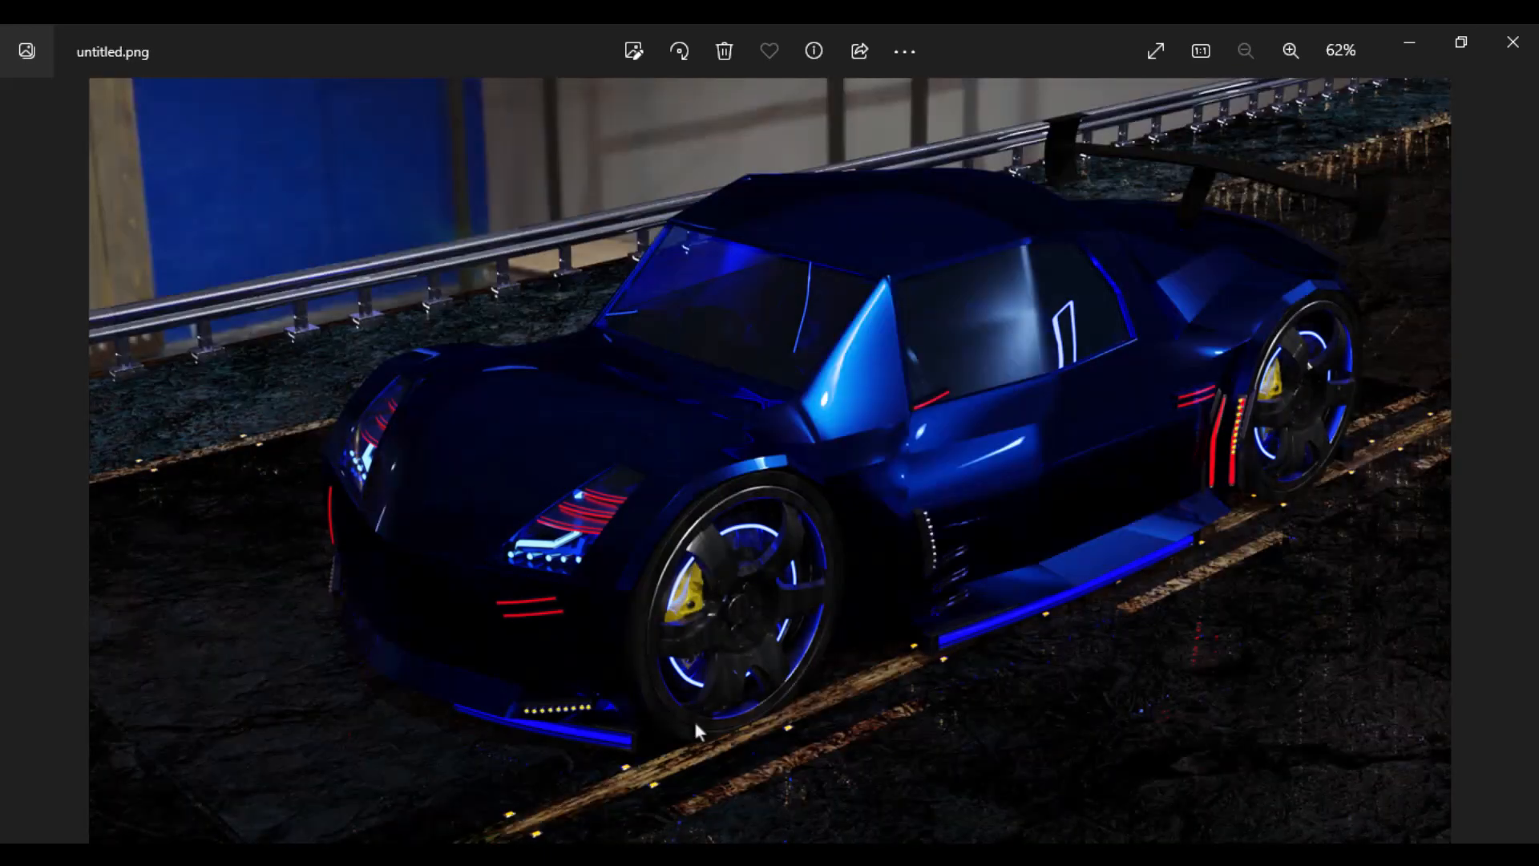
key(Right)
key(Left)
key(Right)
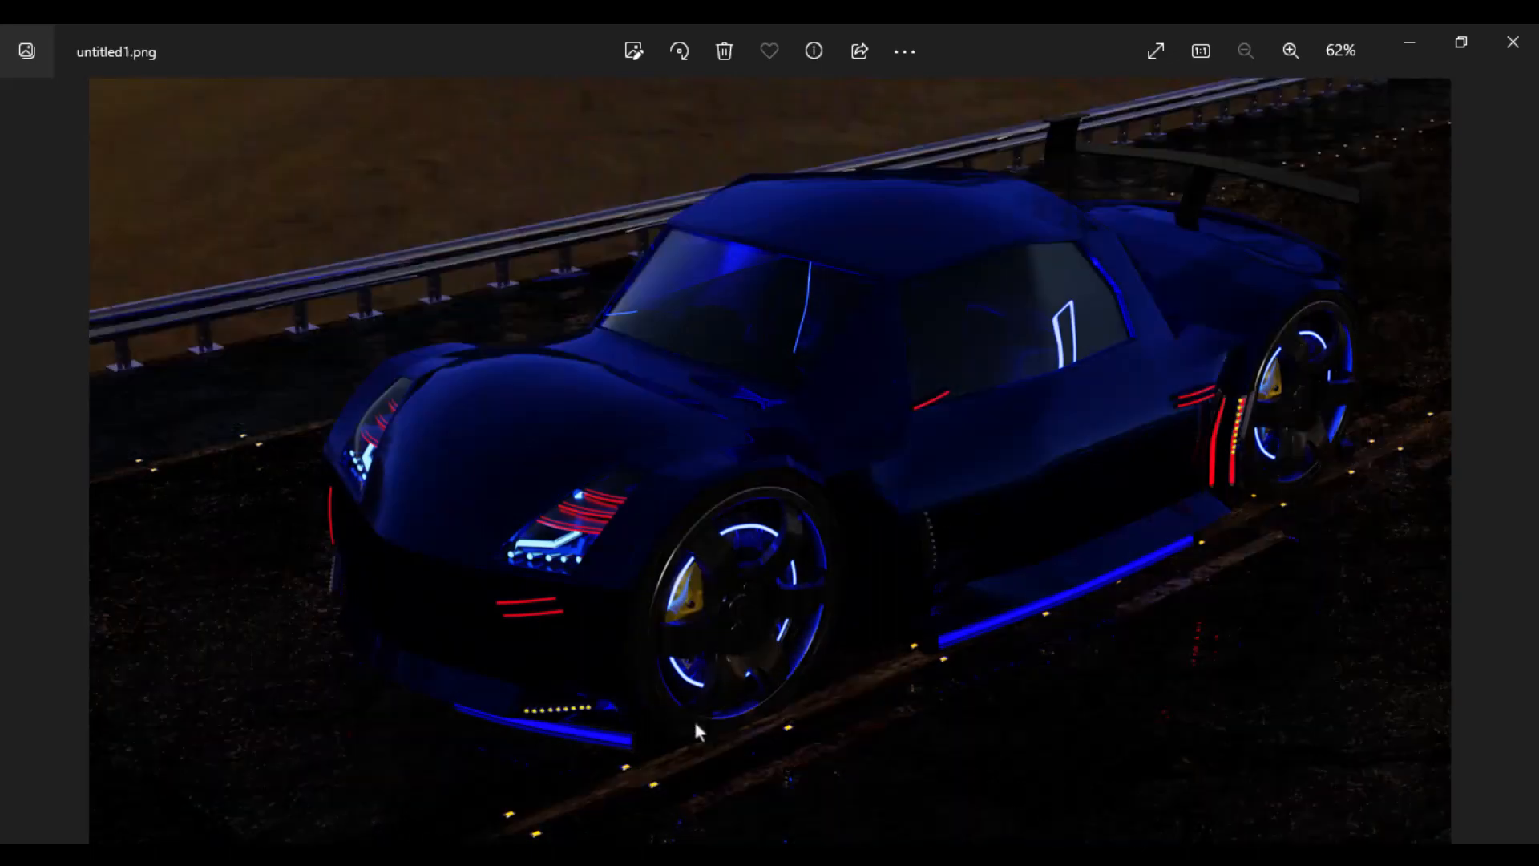
key(Left)
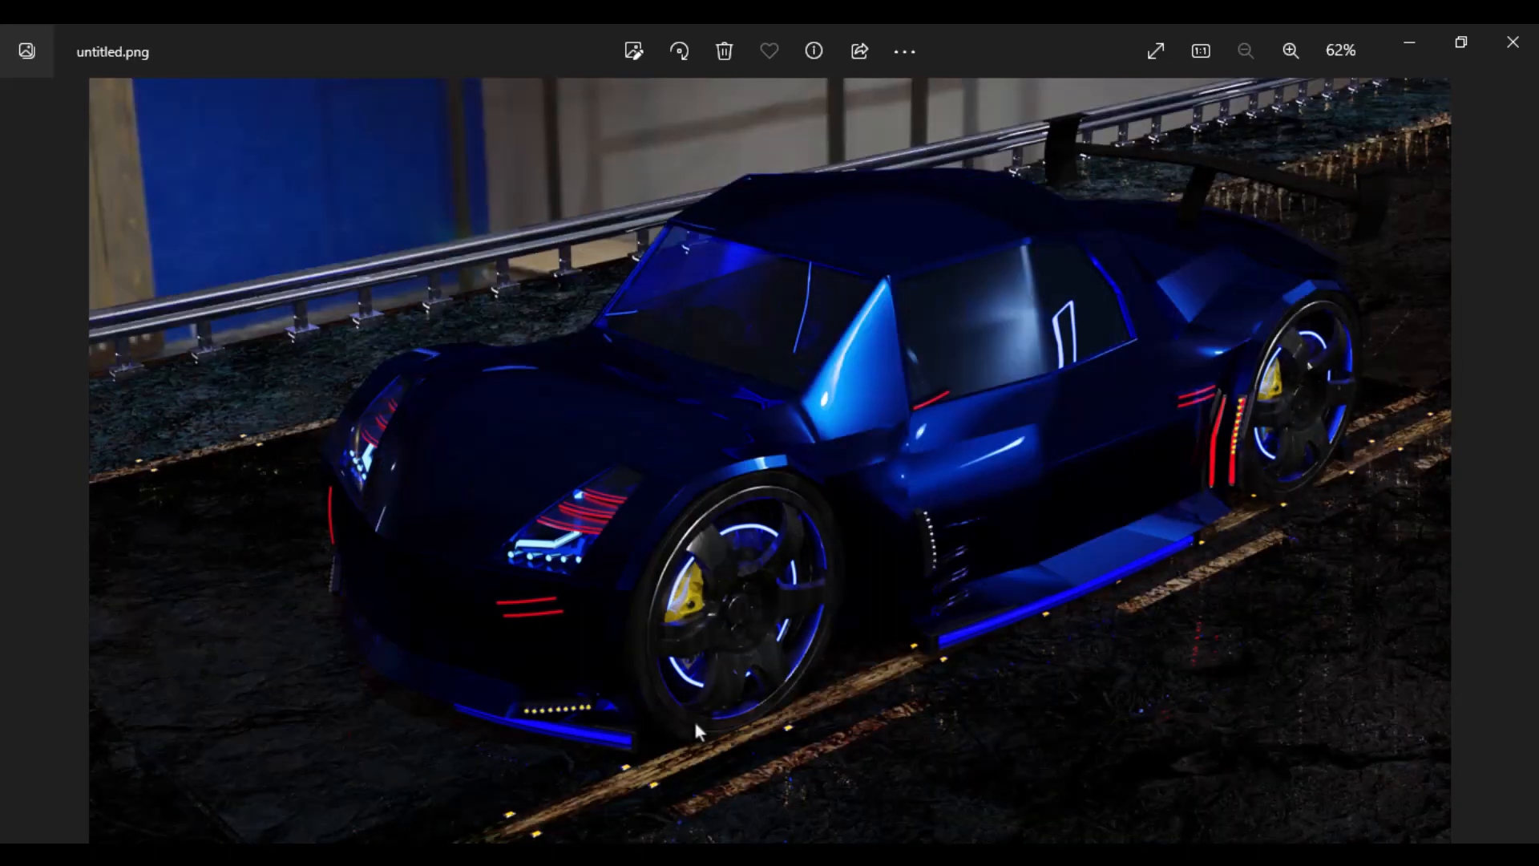
key(Right)
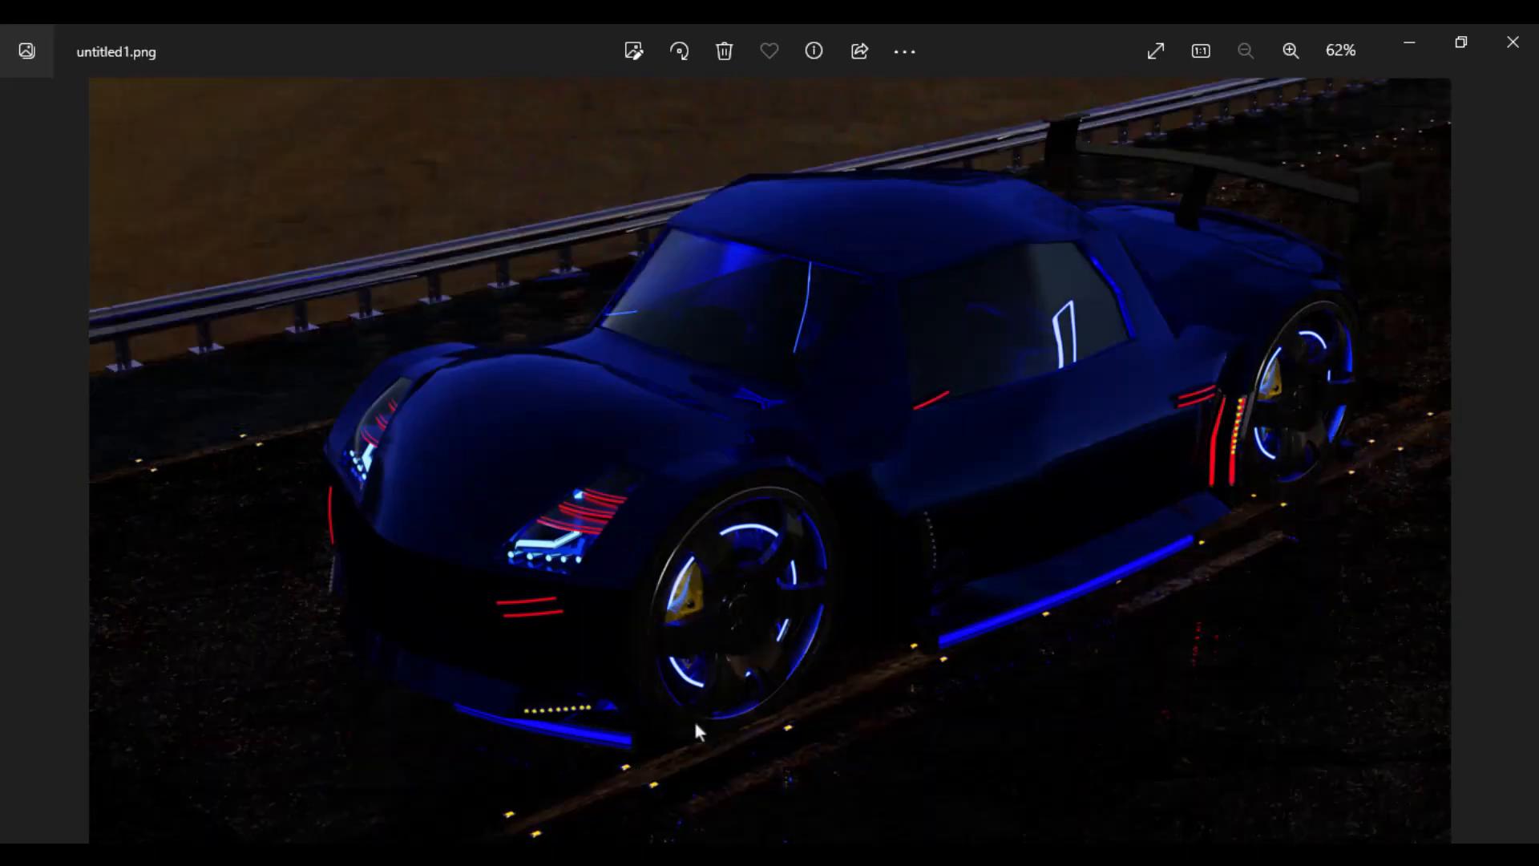
key(Left)
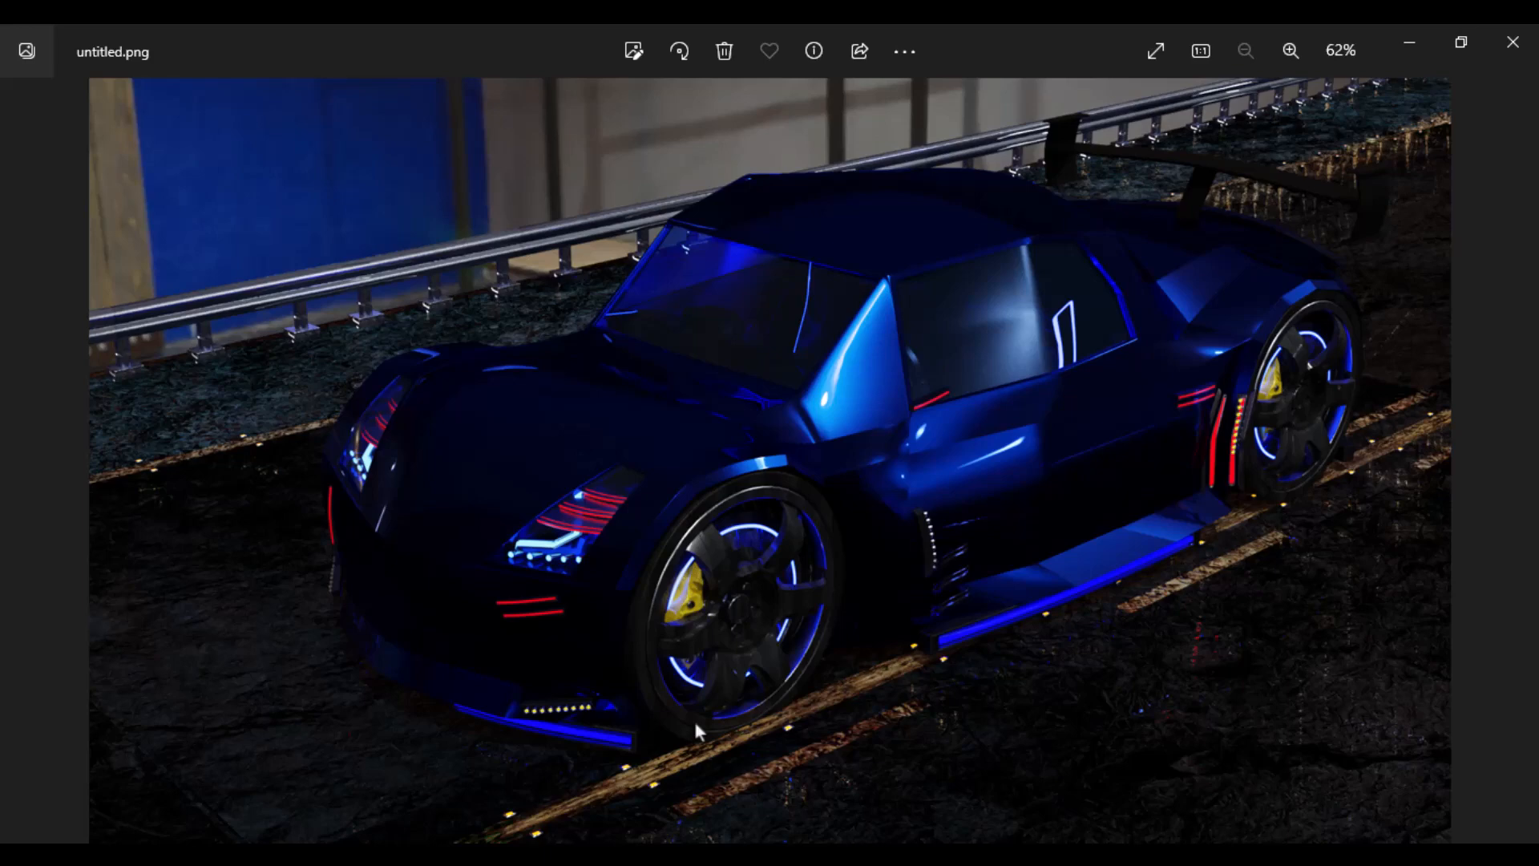
key(Right)
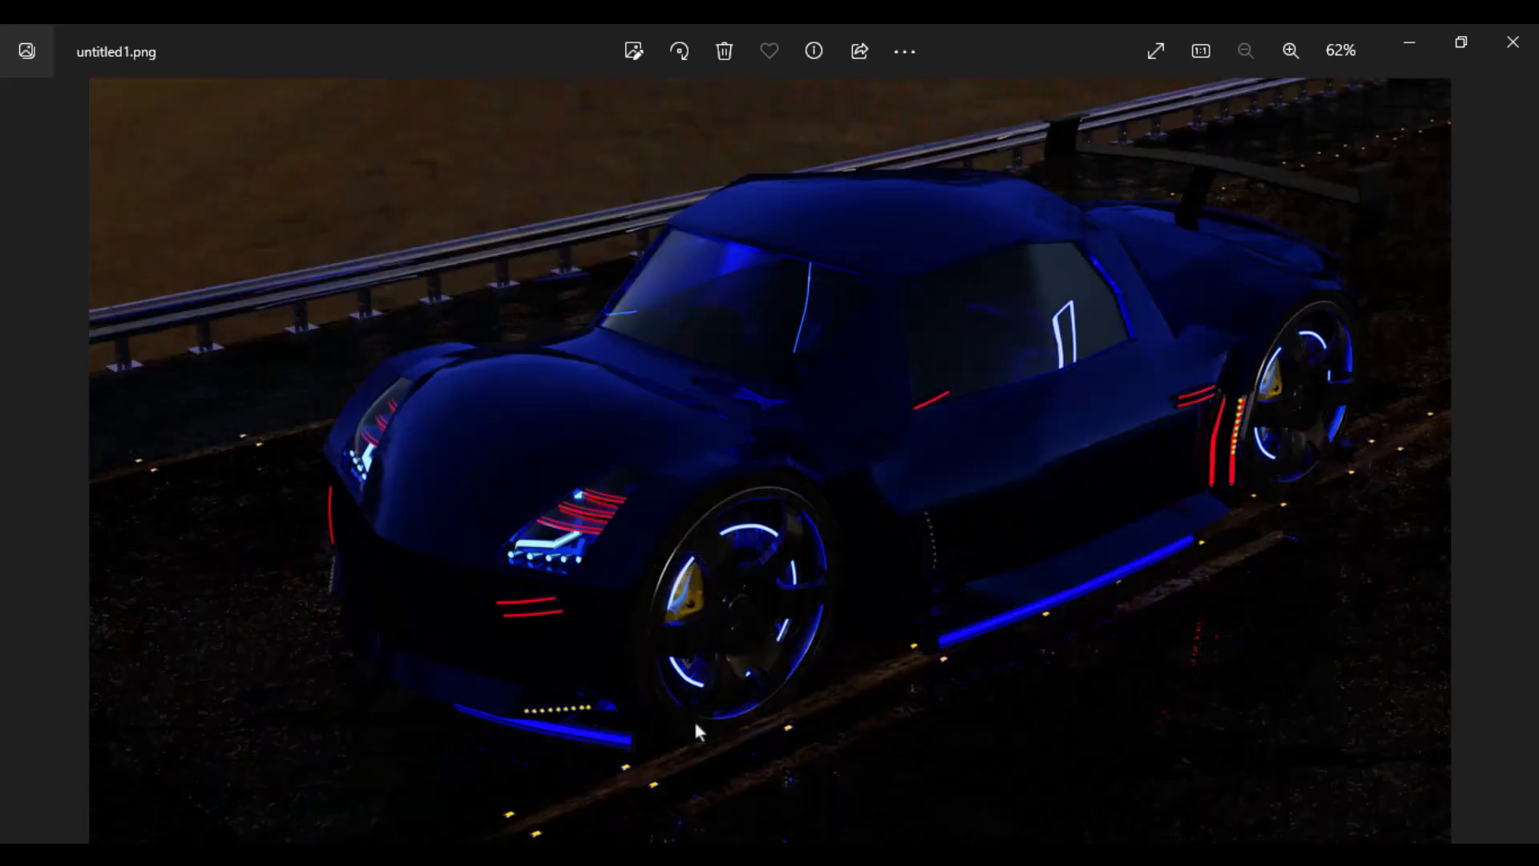
key(Left)
key(Right)
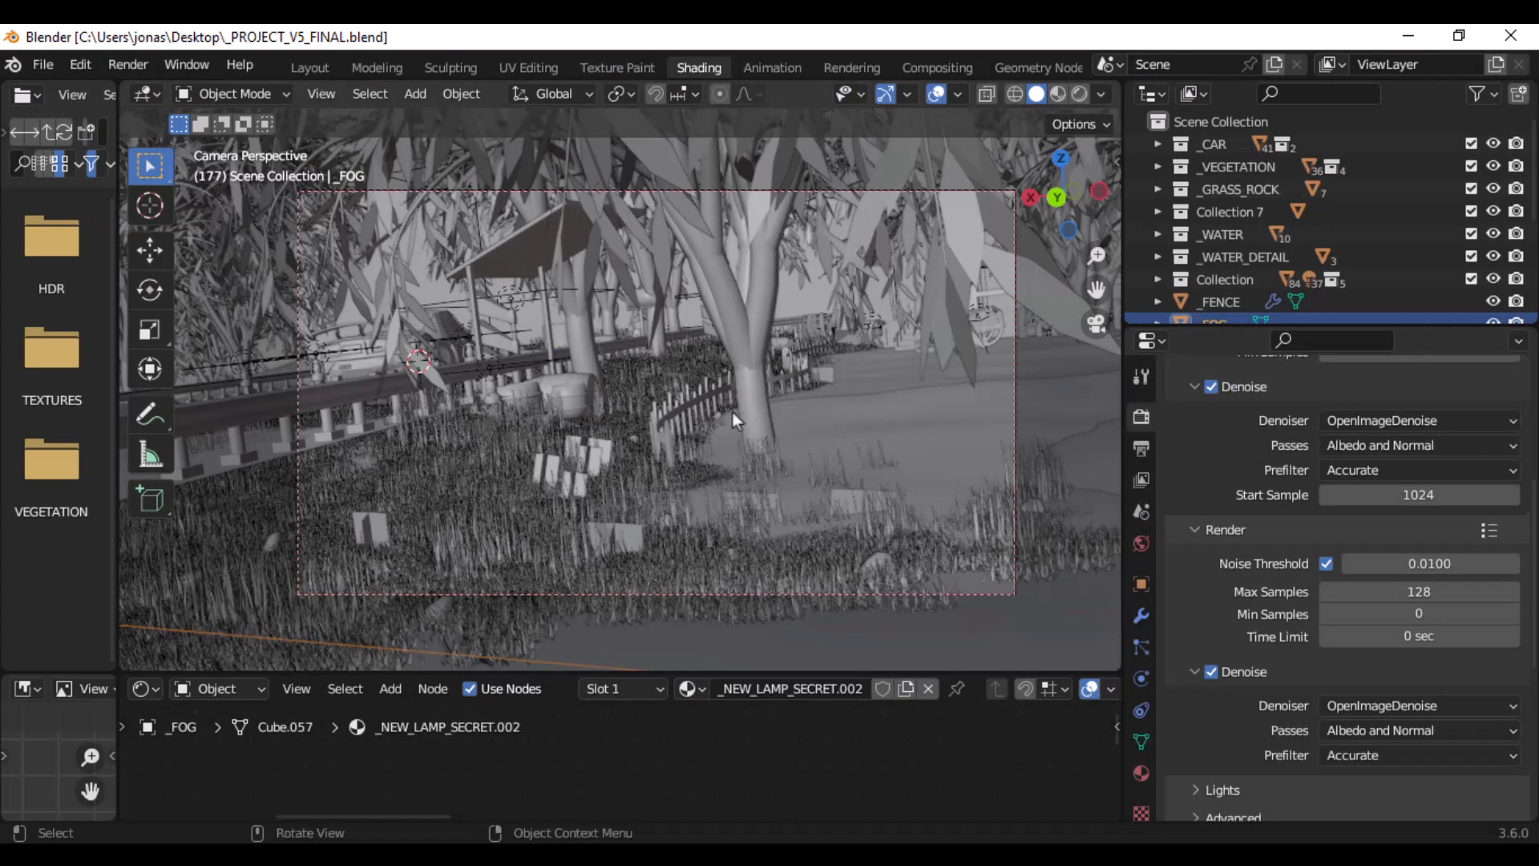
- Switch to Blender and examine the Cycles render devices in the System preferences
click(89, 67)
mouse_move(128, 65)
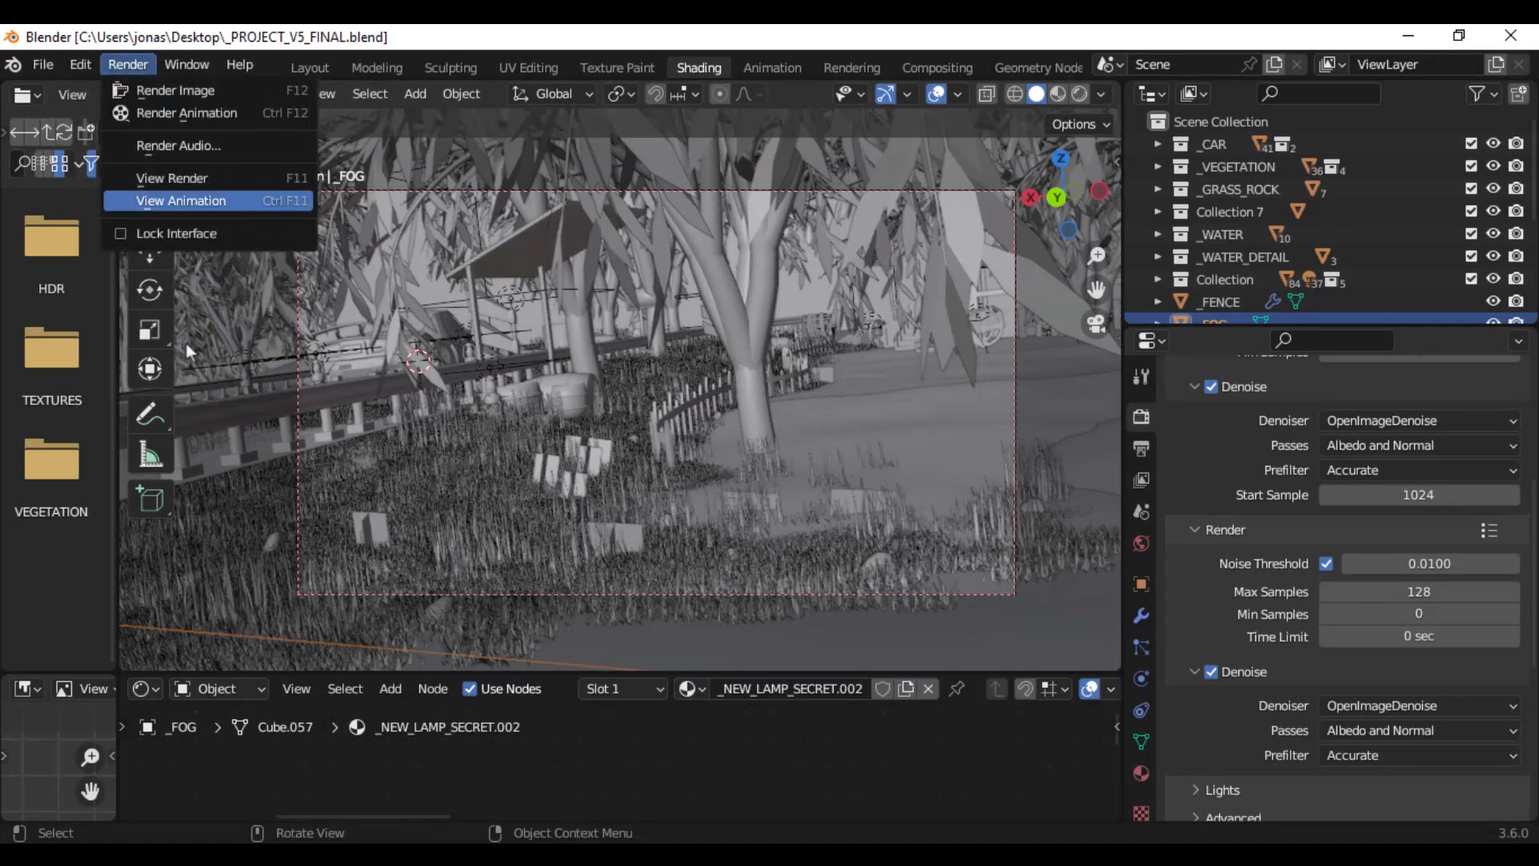
click(80, 64)
click(152, 382)
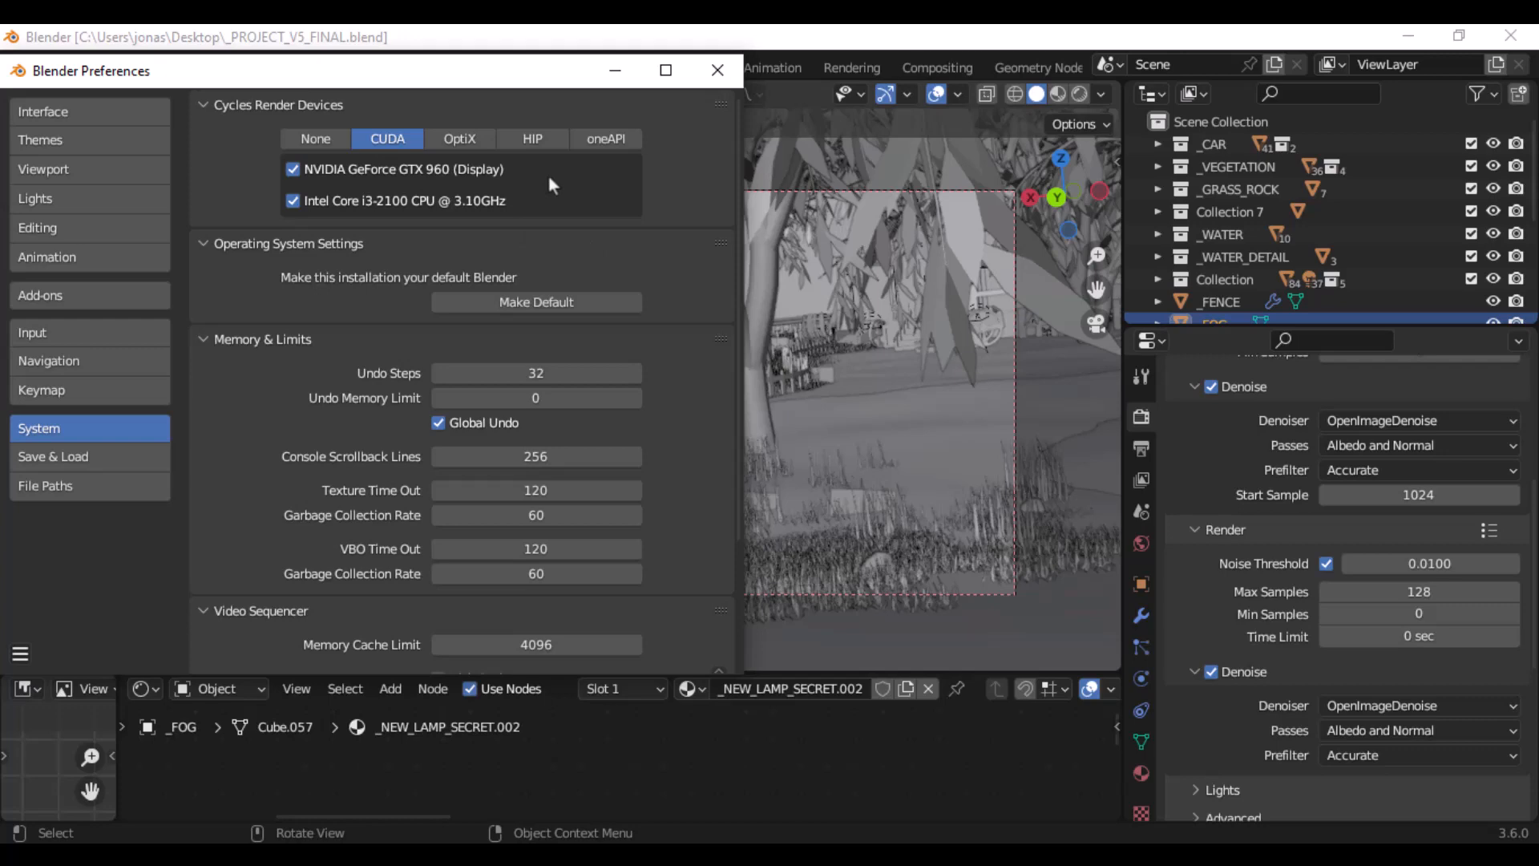
- Check the computer's memory performance in Task Manager, and return to Blender and close its Preferences window
key(ctrl+shift+Escape)
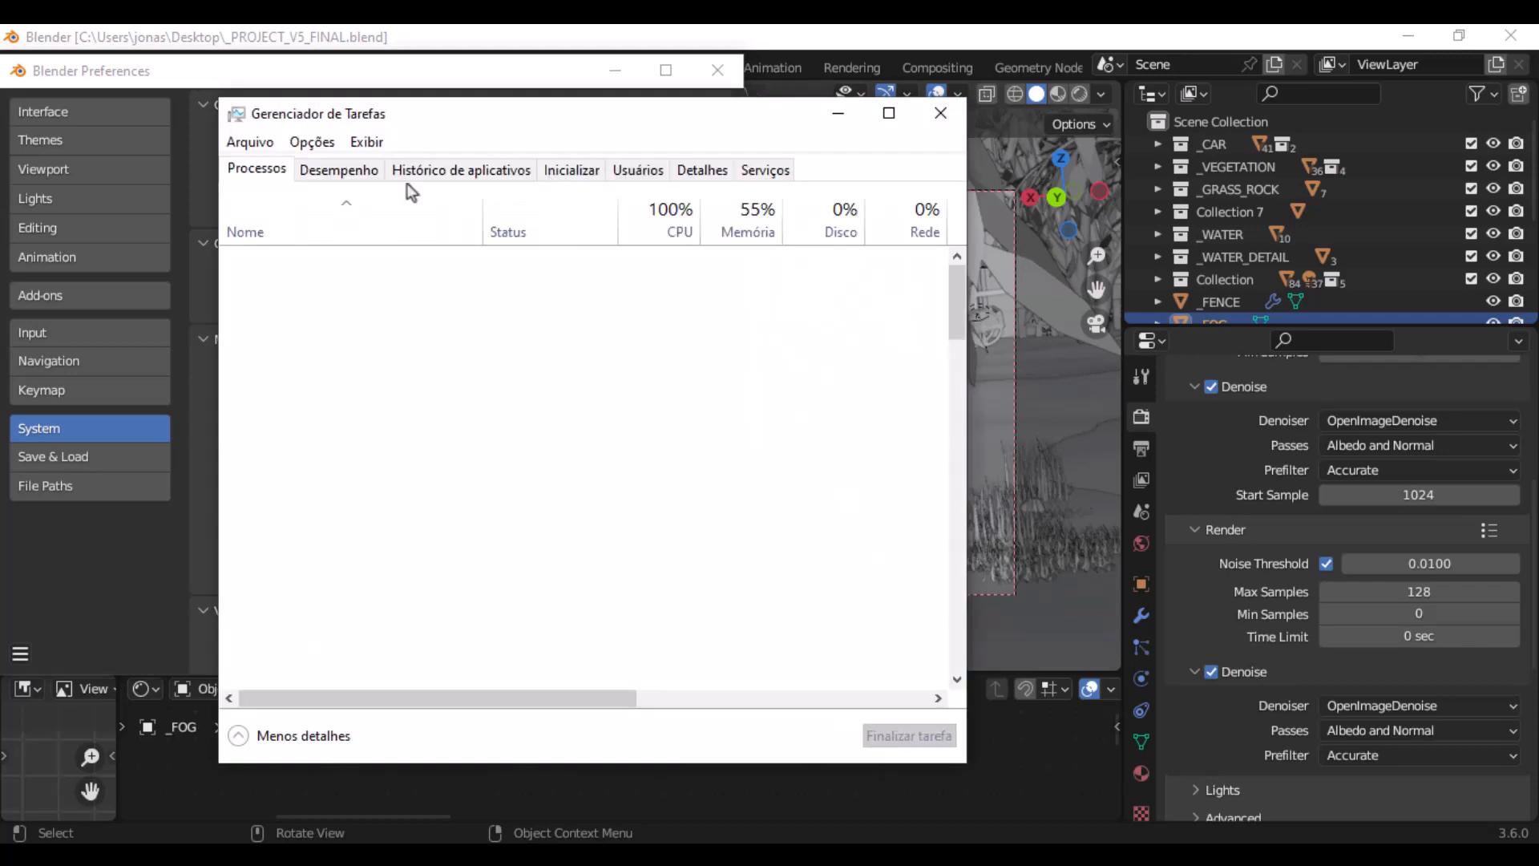
click(362, 172)
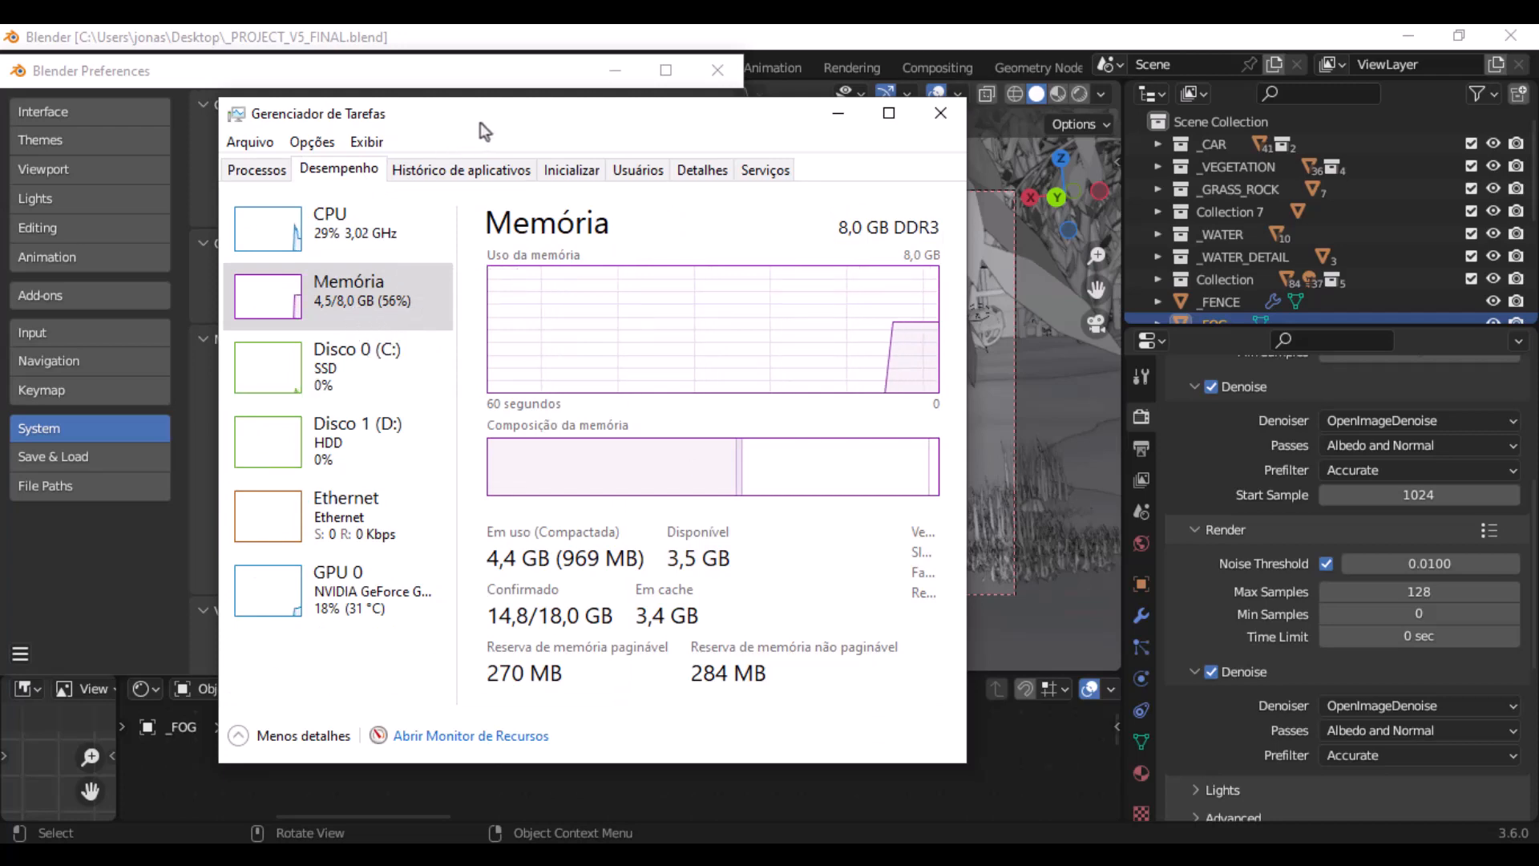
drag(473, 122, 834, 95)
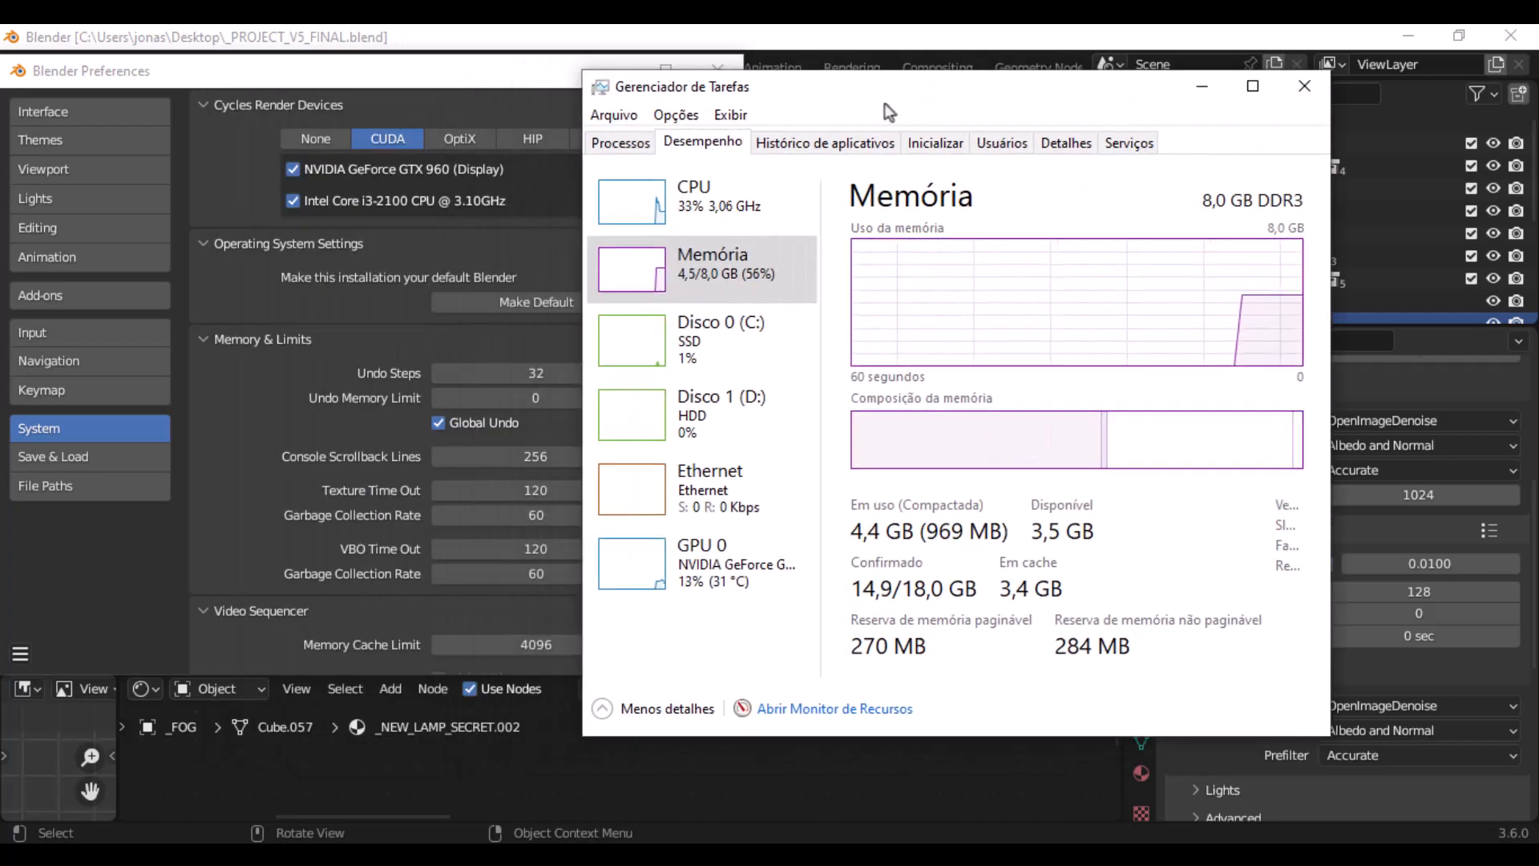
click(883, 36)
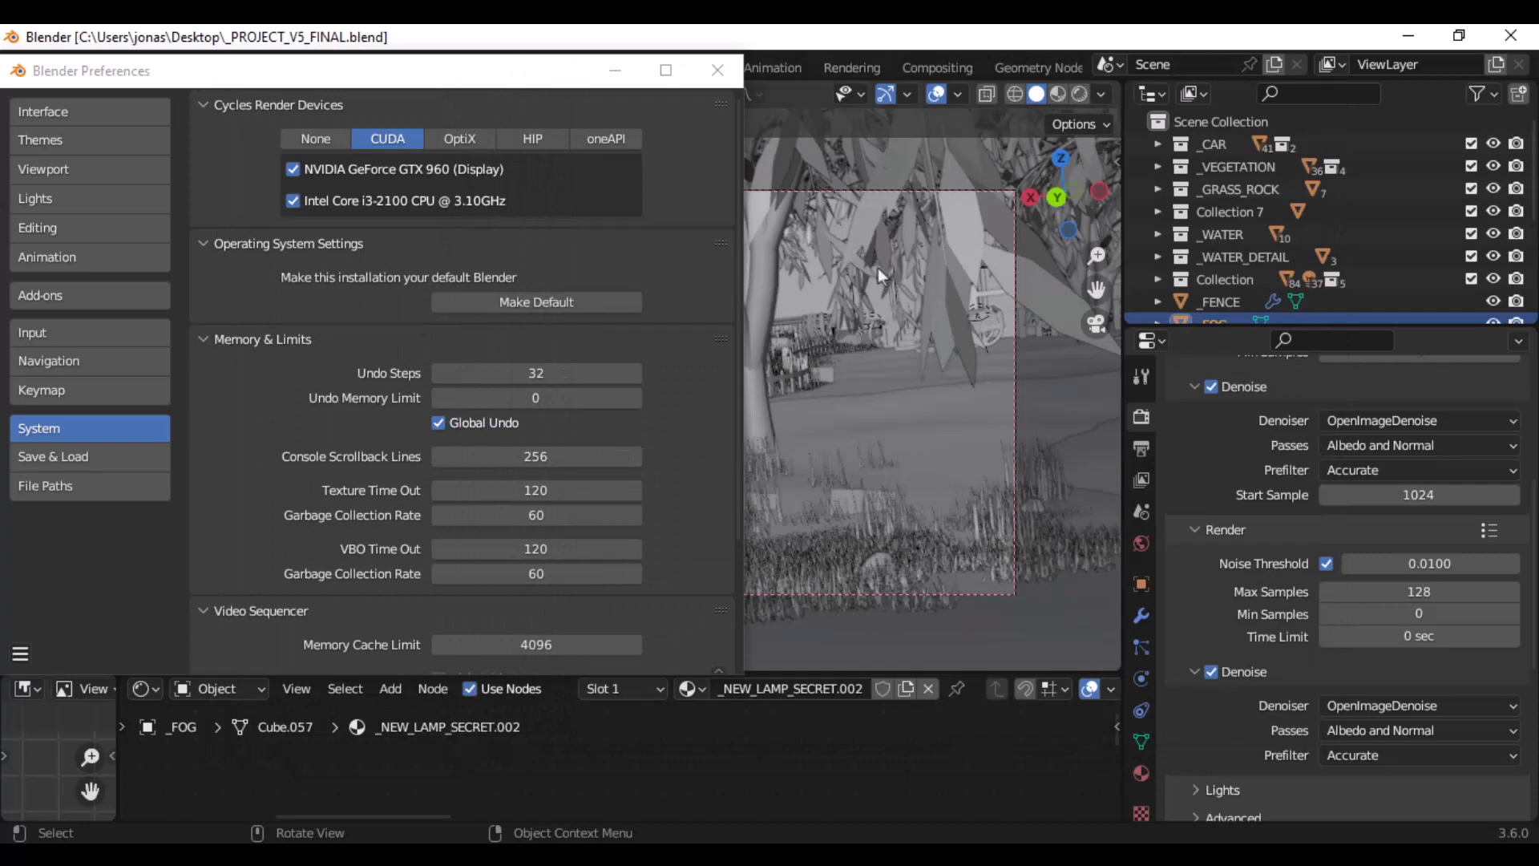
click(724, 72)
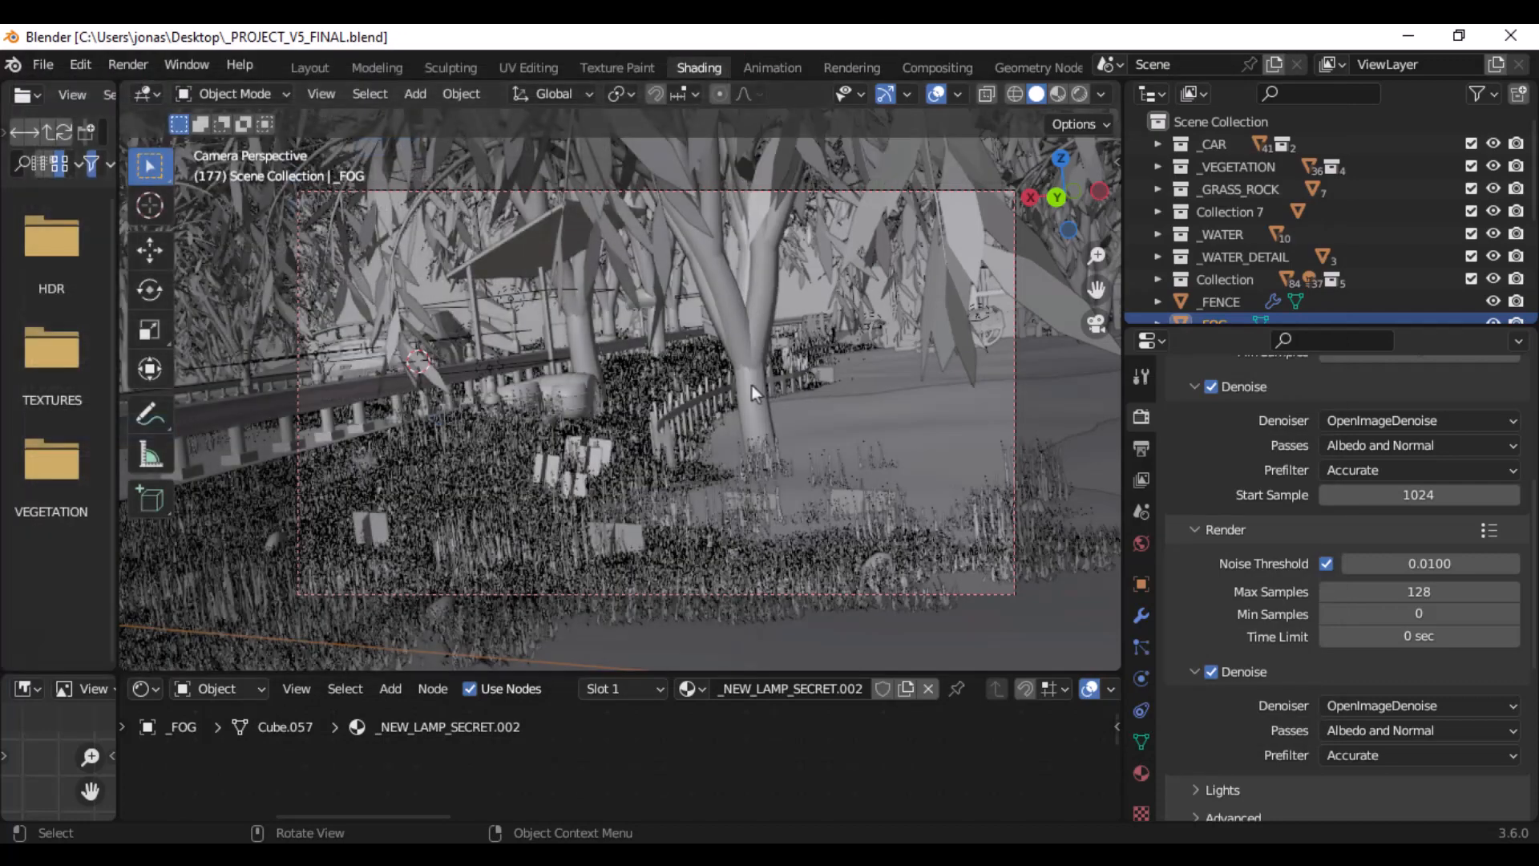
- Select the _MOUNTAINS terrain in the scene and enlarge the Outliner to list every object
middle_drag(643, 384, 678, 433)
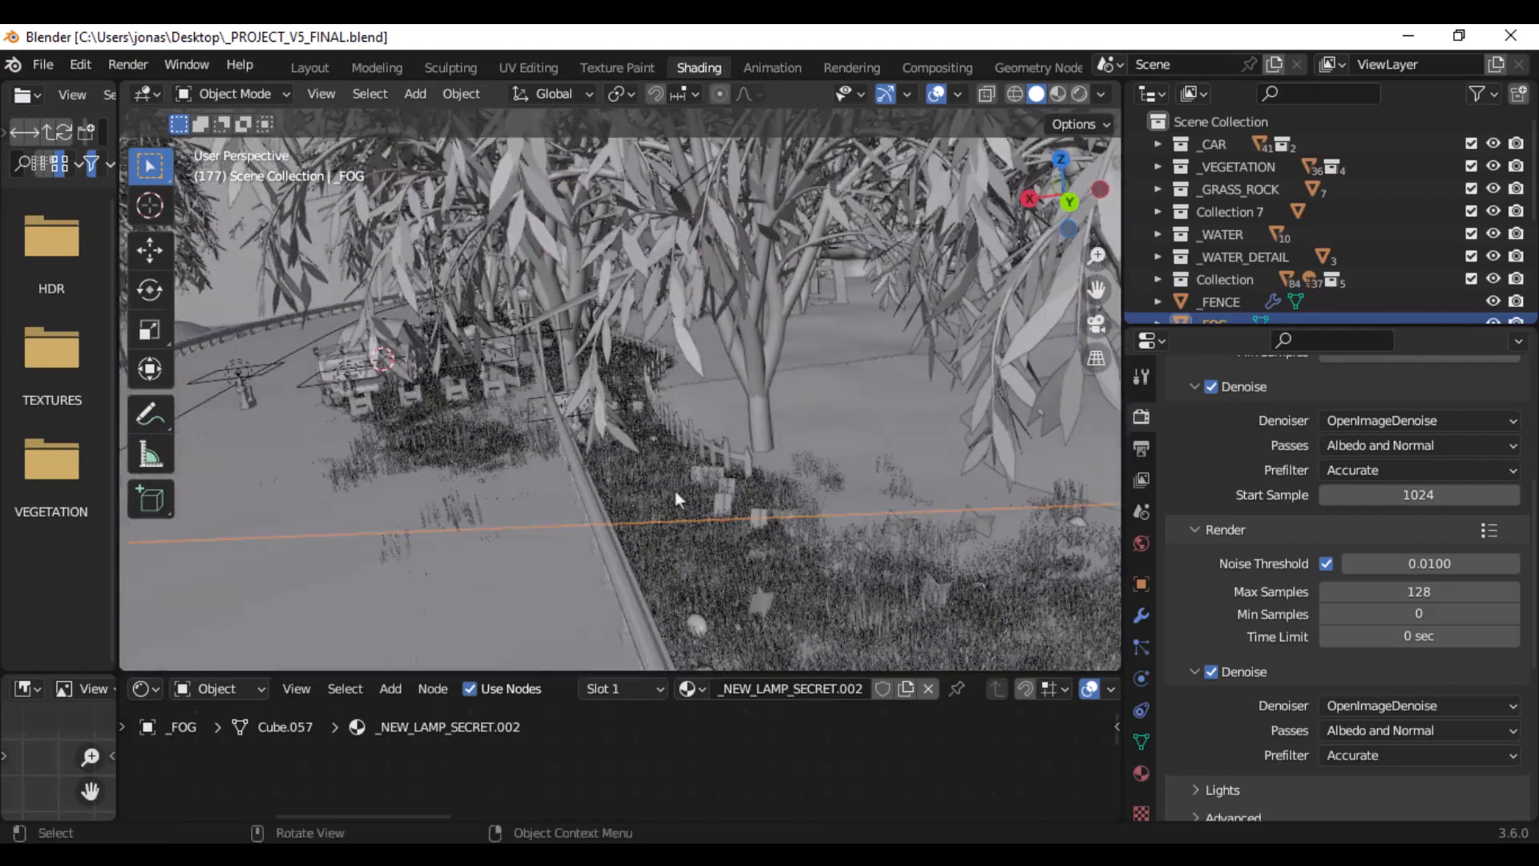
click(794, 441)
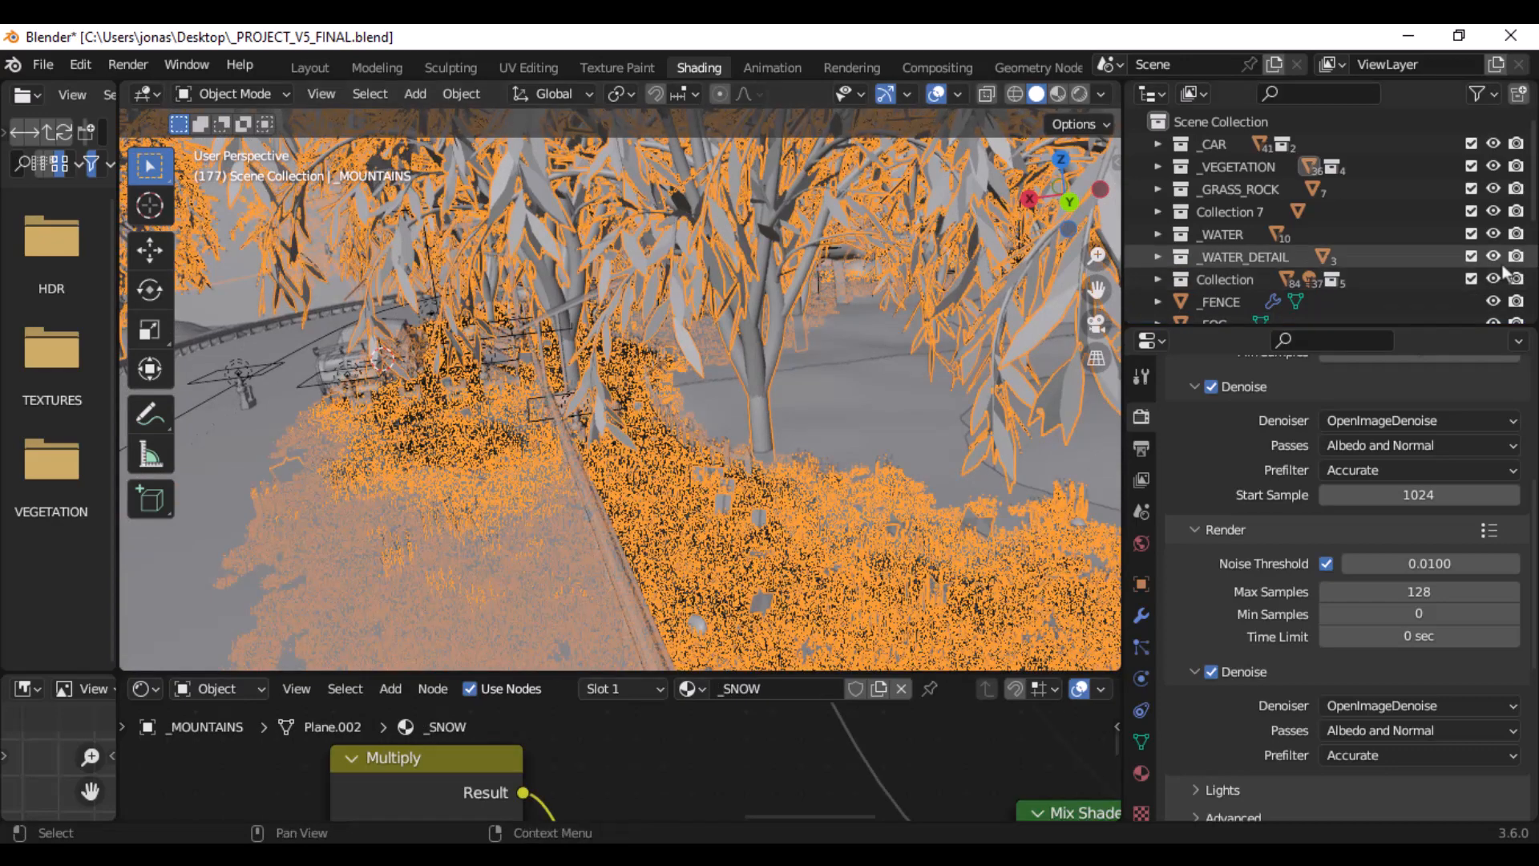
drag(1267, 323, 1266, 513)
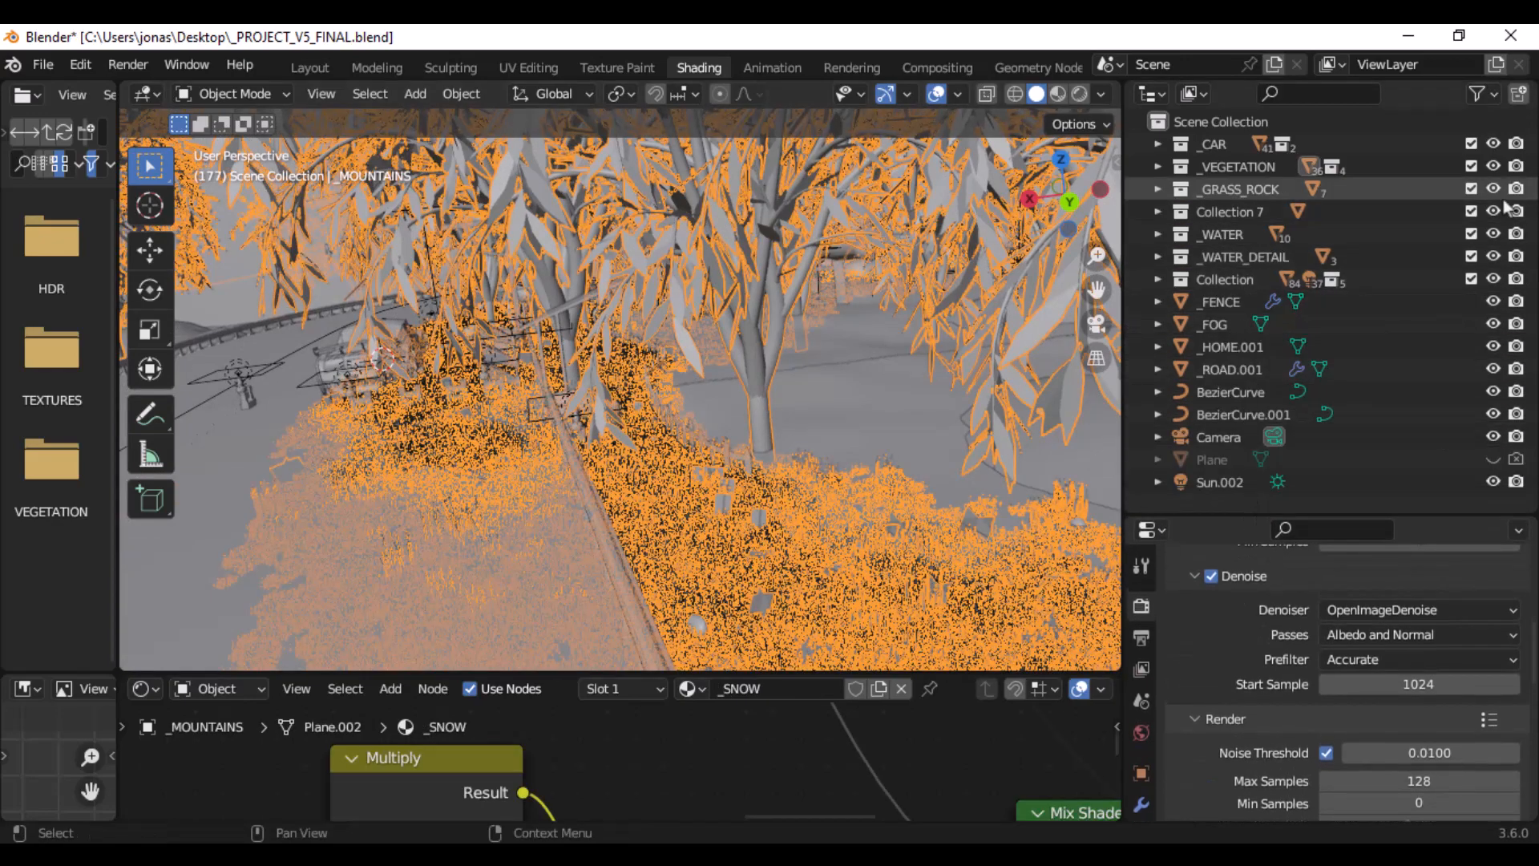
- Hide the collections _VEGETATION, _GRASS_ROCK, Collection 7, _WATER, _WATER_DETAIL and Collection in the viewport
click(1493, 167)
click(1493, 189)
click(1493, 212)
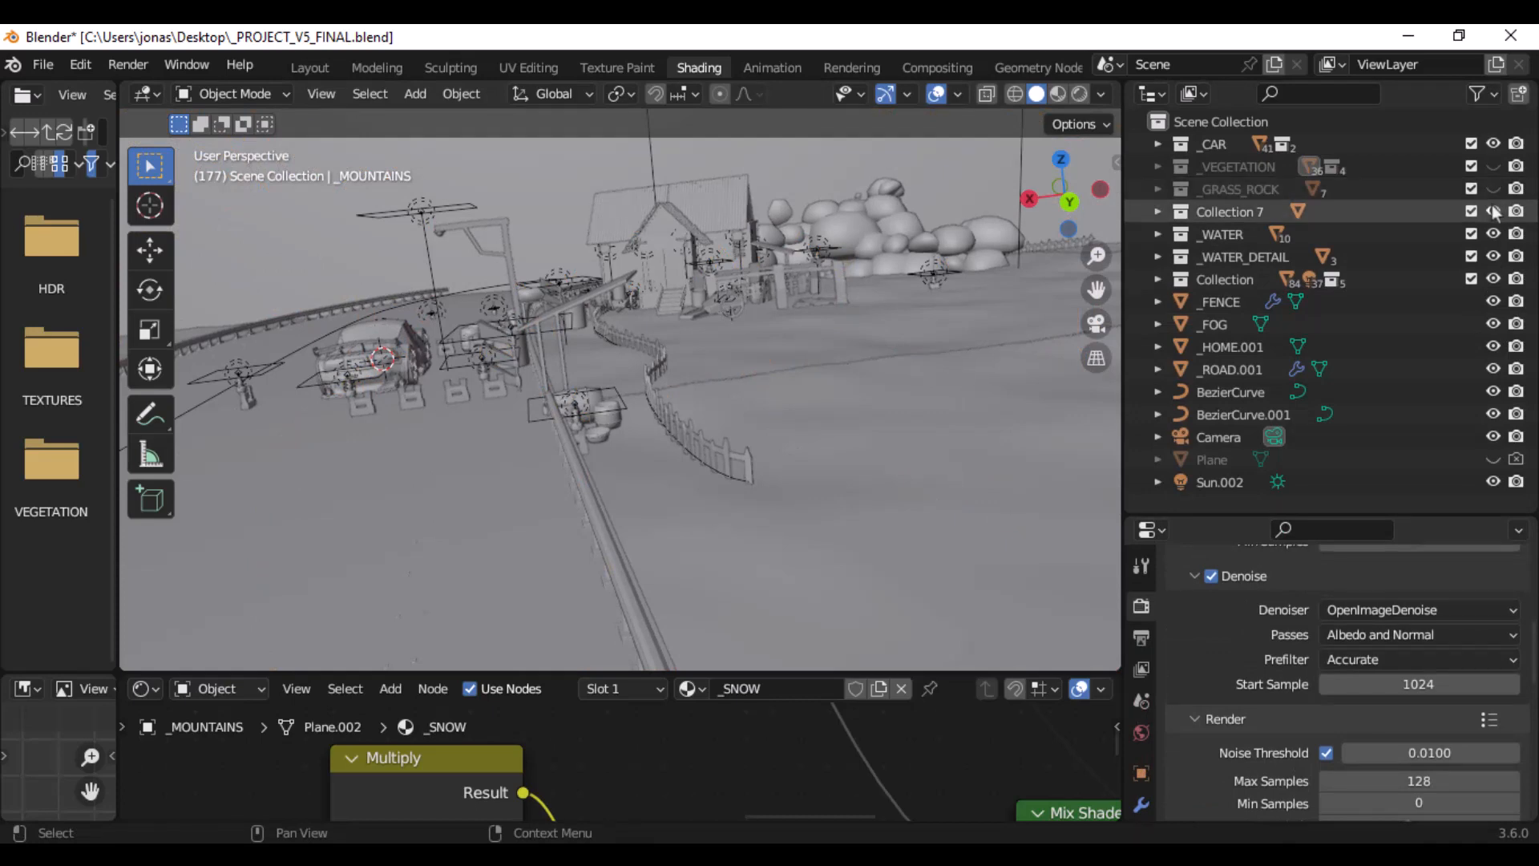
click(1493, 234)
click(1493, 257)
click(1493, 279)
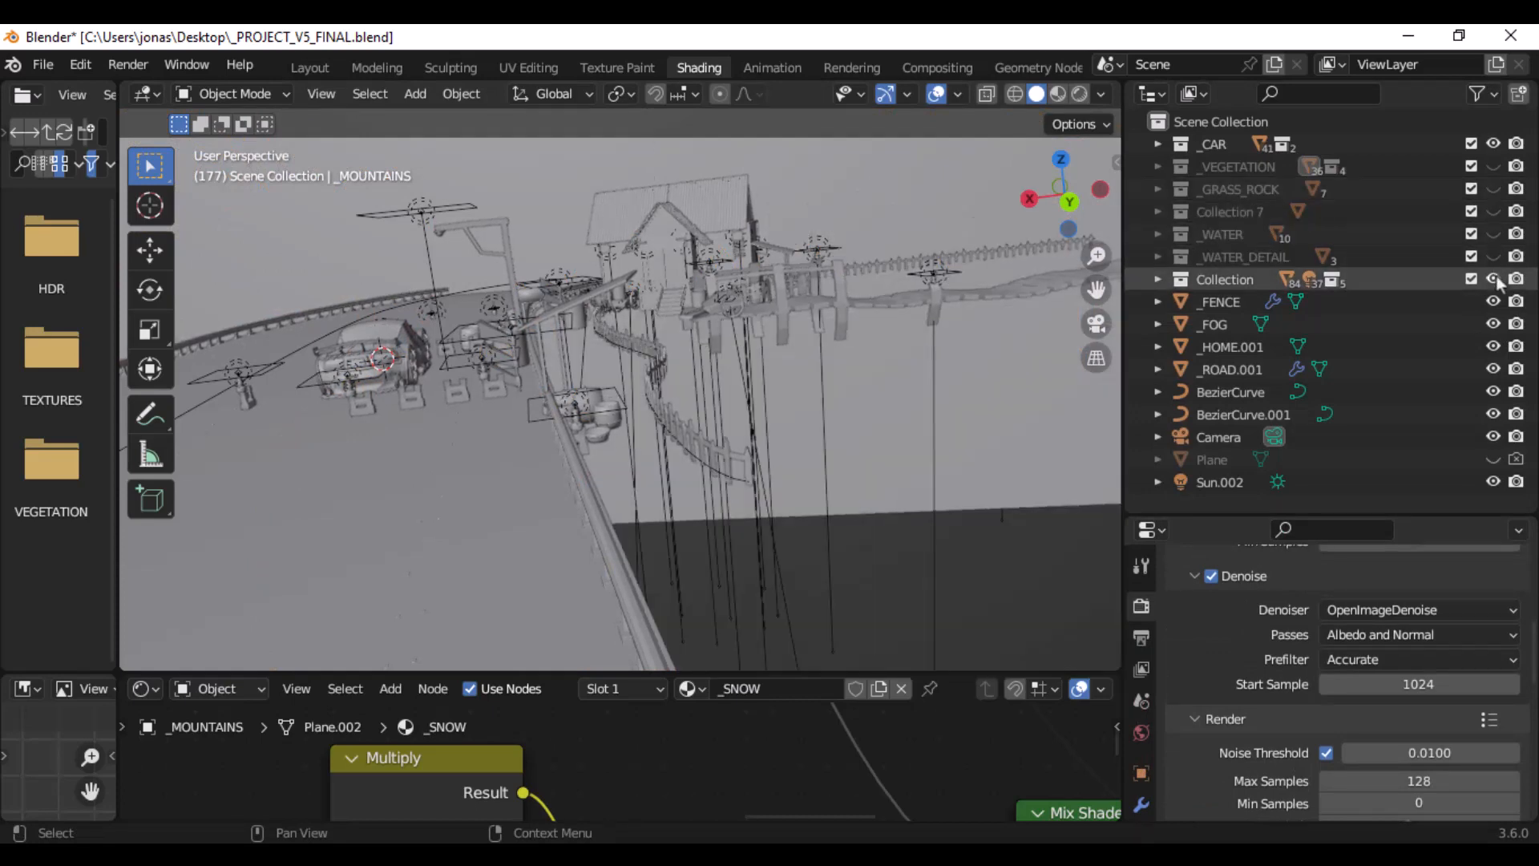
- Hide the _FENCE, _FOG and _HOME.001 objects in the viewport, and toggle _ROAD.001 off and back on
click(1493, 301)
click(1493, 324)
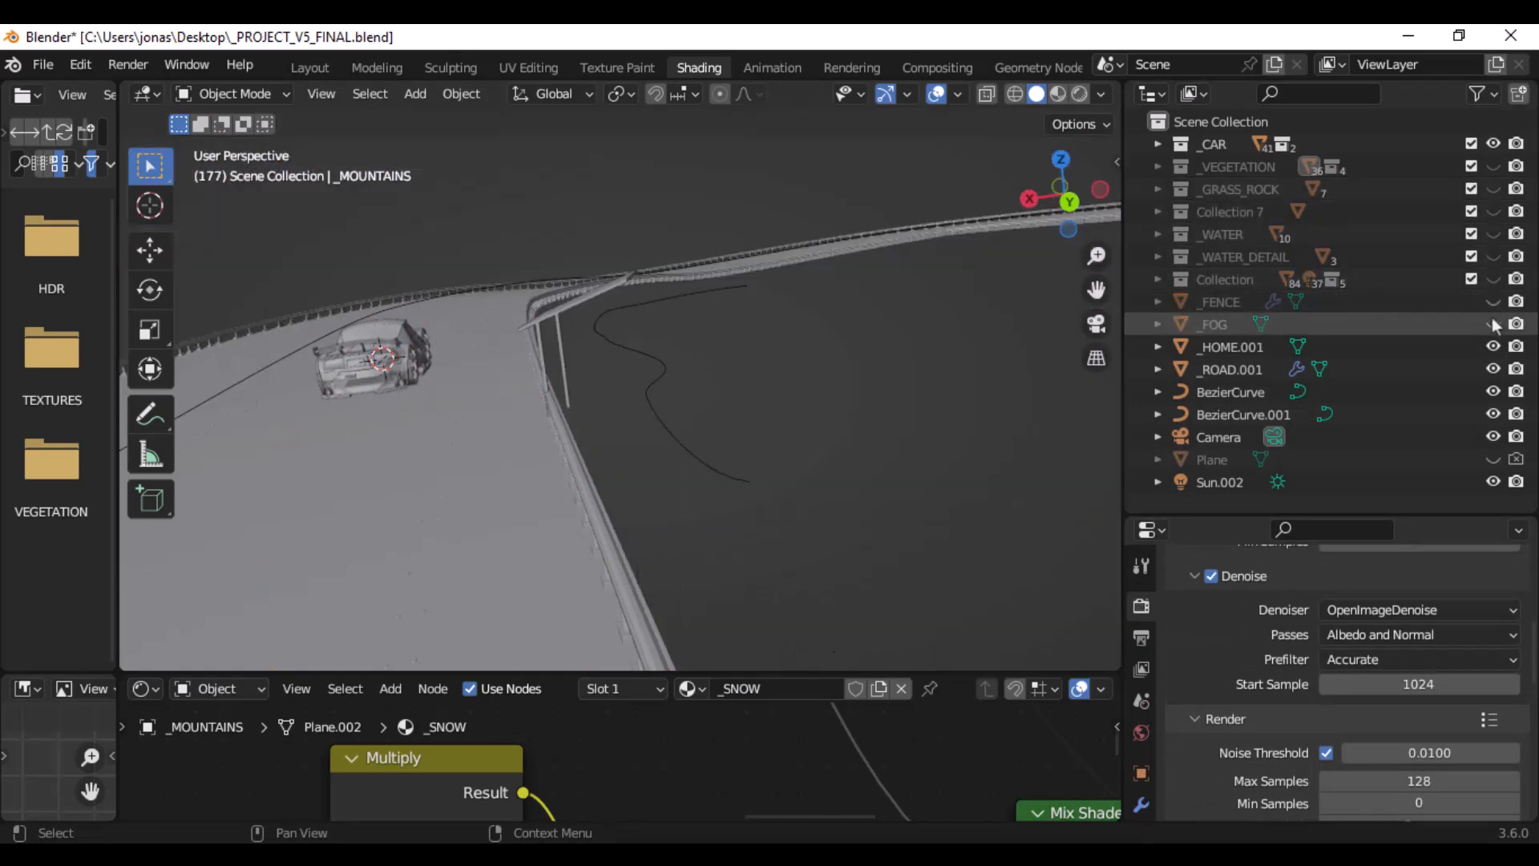
click(1493, 346)
click(1493, 369)
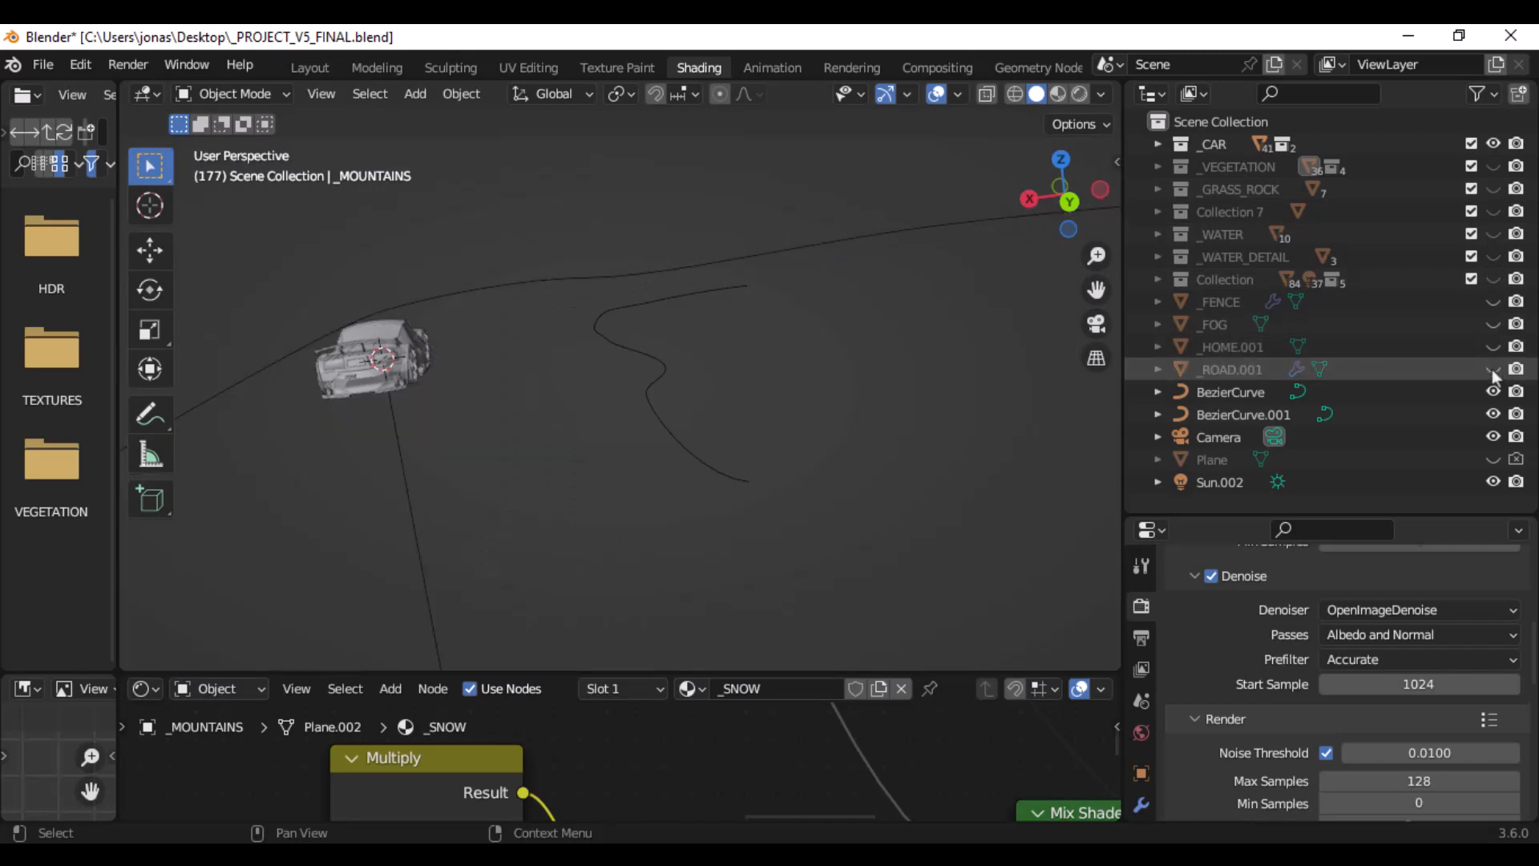
click(1493, 368)
- Hide the BezierCurve and BezierCurve.001 curves in the viewport and show them again
click(1493, 391)
click(1493, 414)
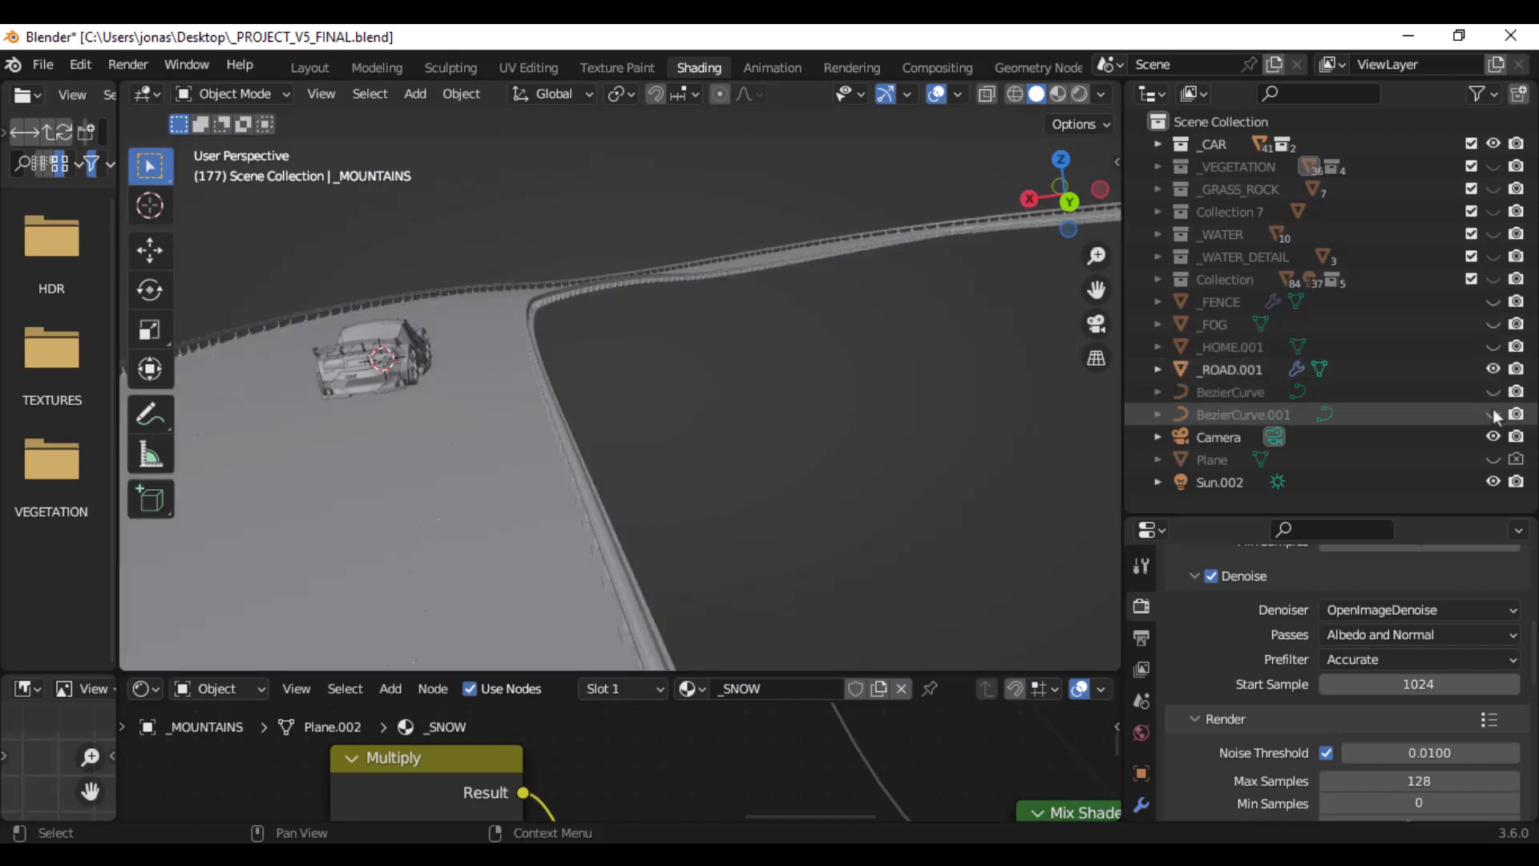
click(1493, 414)
click(1493, 391)
click(1493, 437)
click(1493, 437)
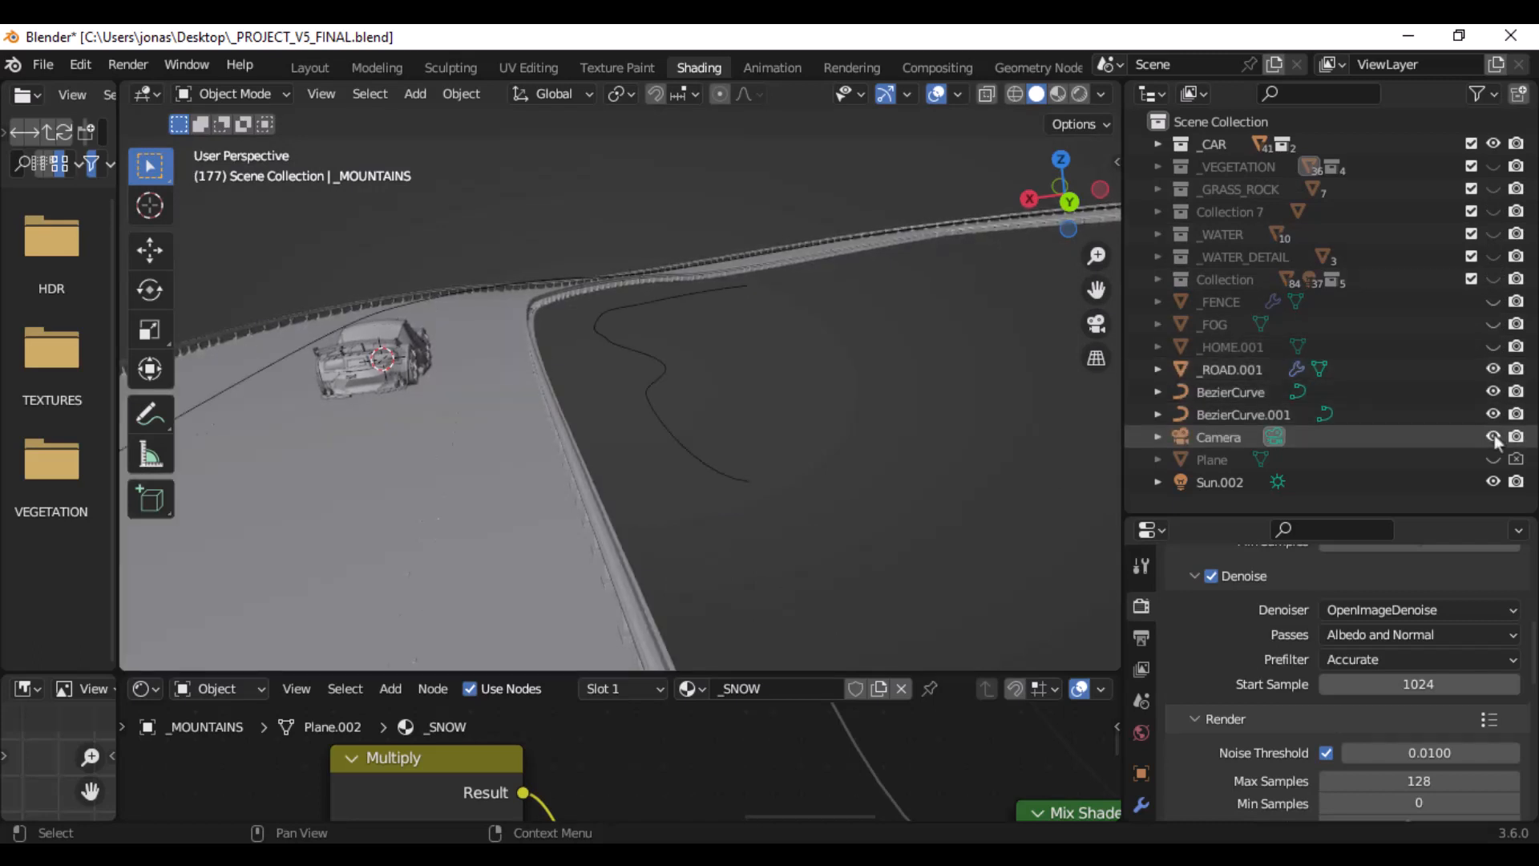
- Toggle Sun.002 off and back on in the viewport, and hide the _CAR collection
click(1493, 482)
click(1493, 481)
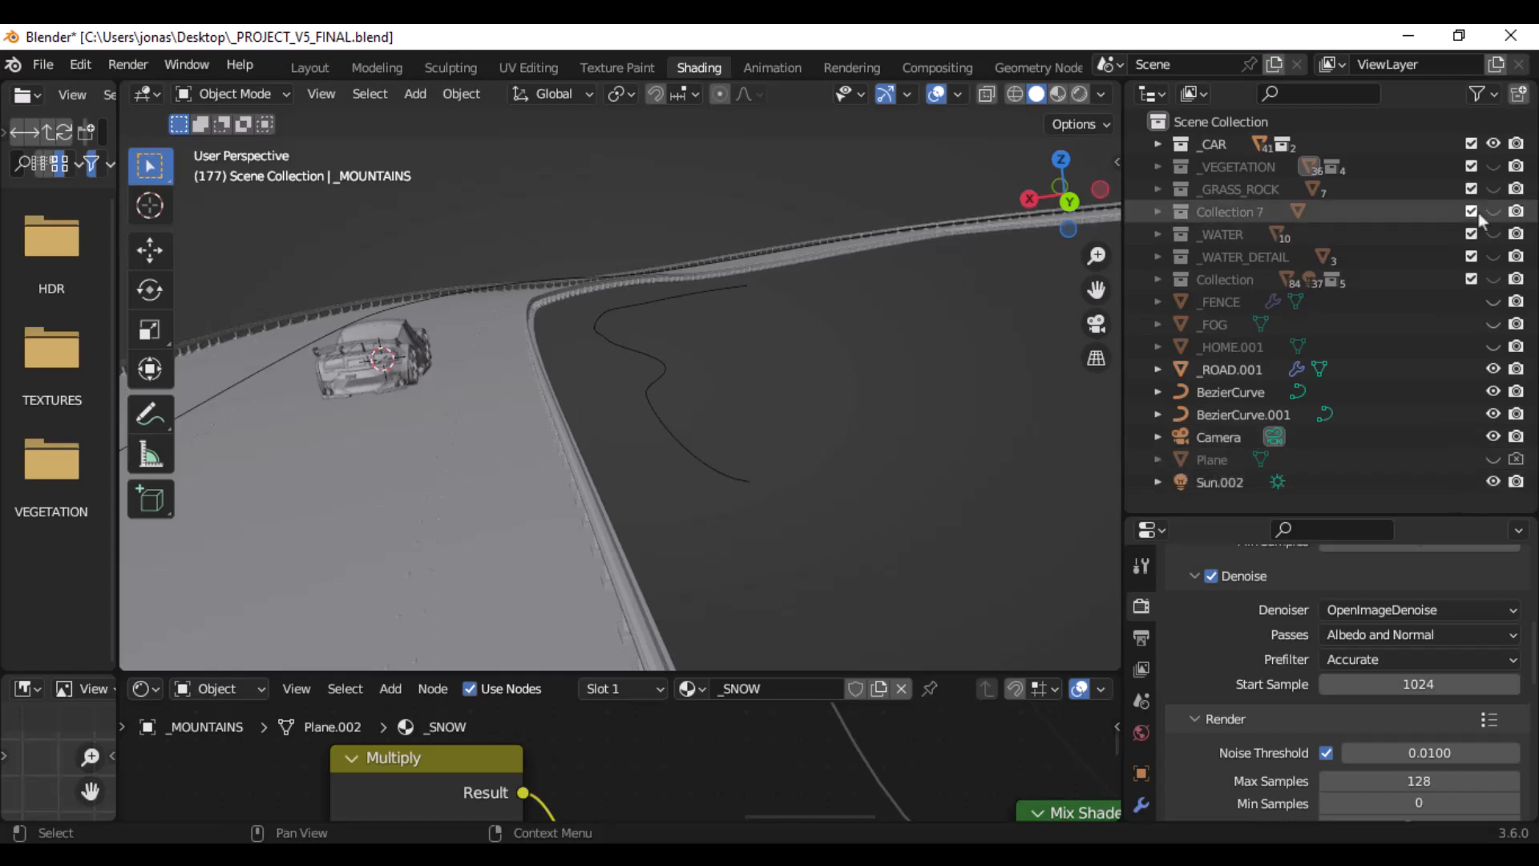
click(1493, 144)
- Select the _ROAD.001 road and show its Array and Curve modifier settings in an enlarged Properties editor
middle_drag(700, 326, 733, 363)
click(739, 388)
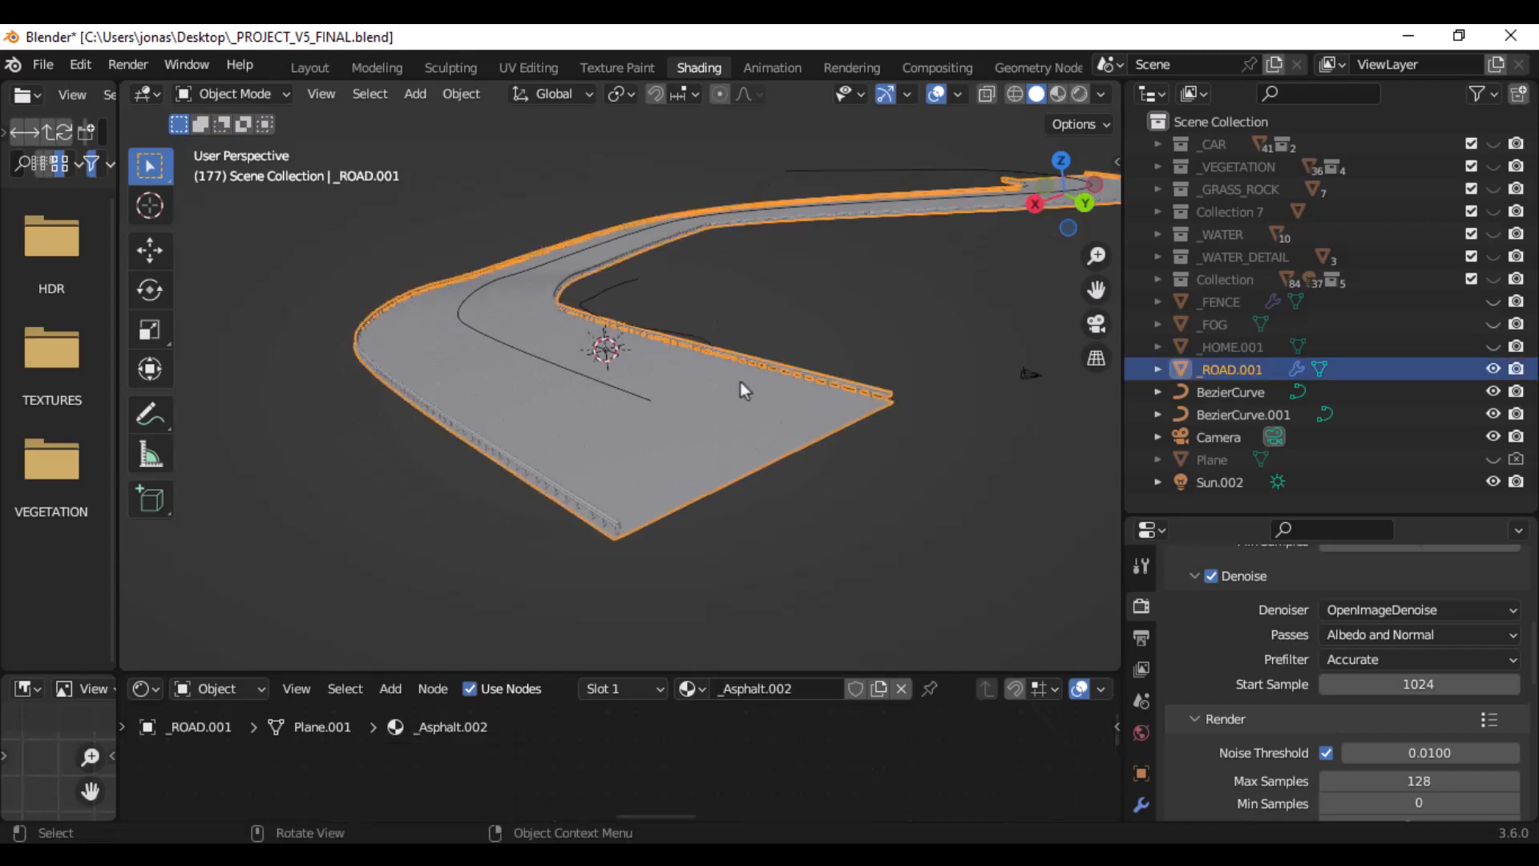
middle_drag(863, 291, 810, 276)
scroll(718, 330, up, 3)
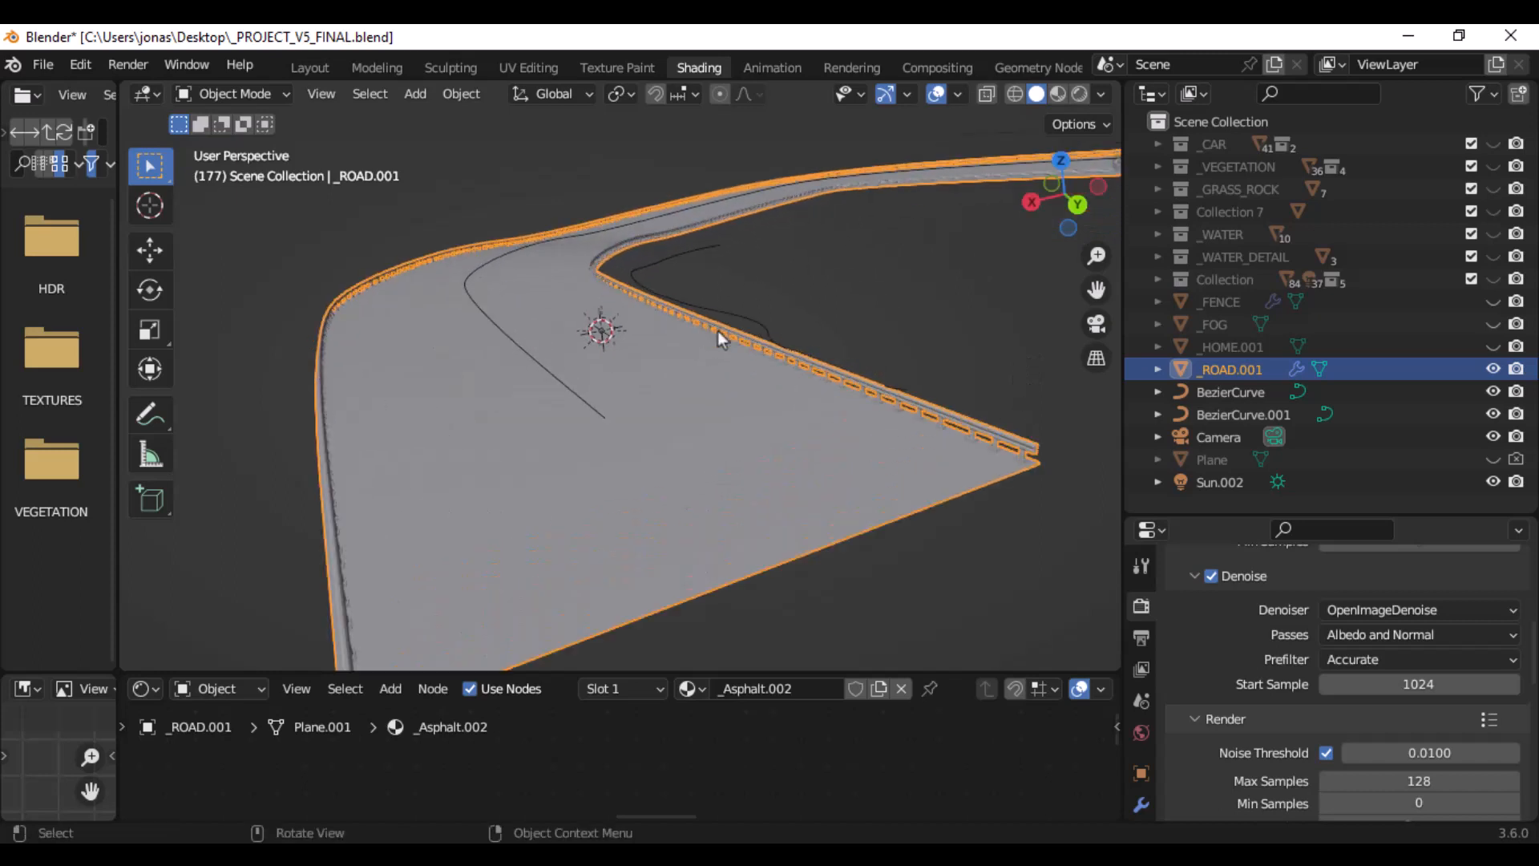
drag(1209, 514, 1208, 442)
scroll(881, 358, down, 4)
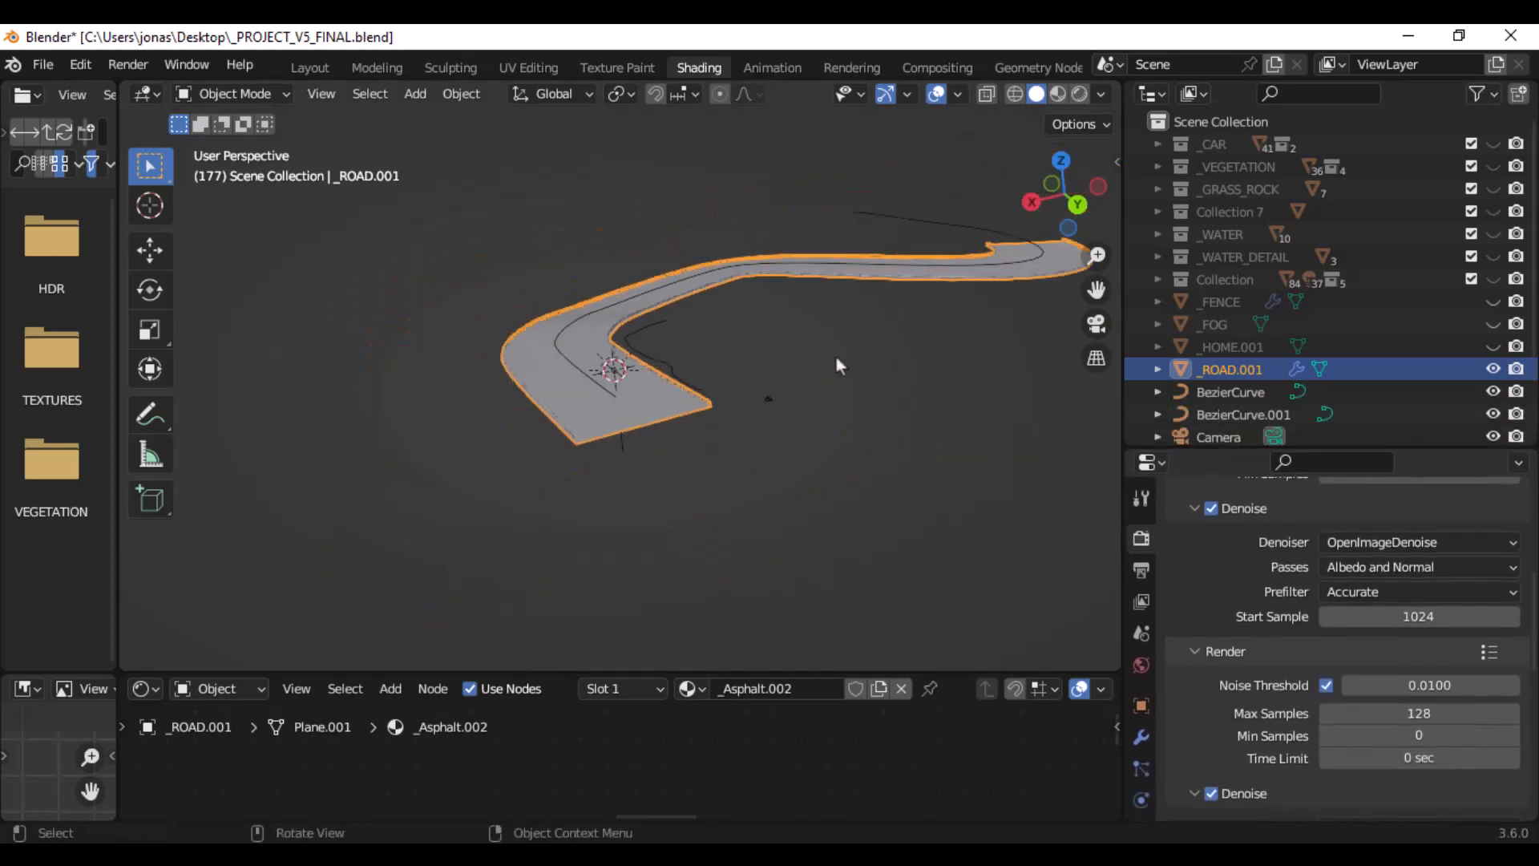
scroll(835, 360, up, 4)
scroll(836, 358, up, 1)
click(1140, 736)
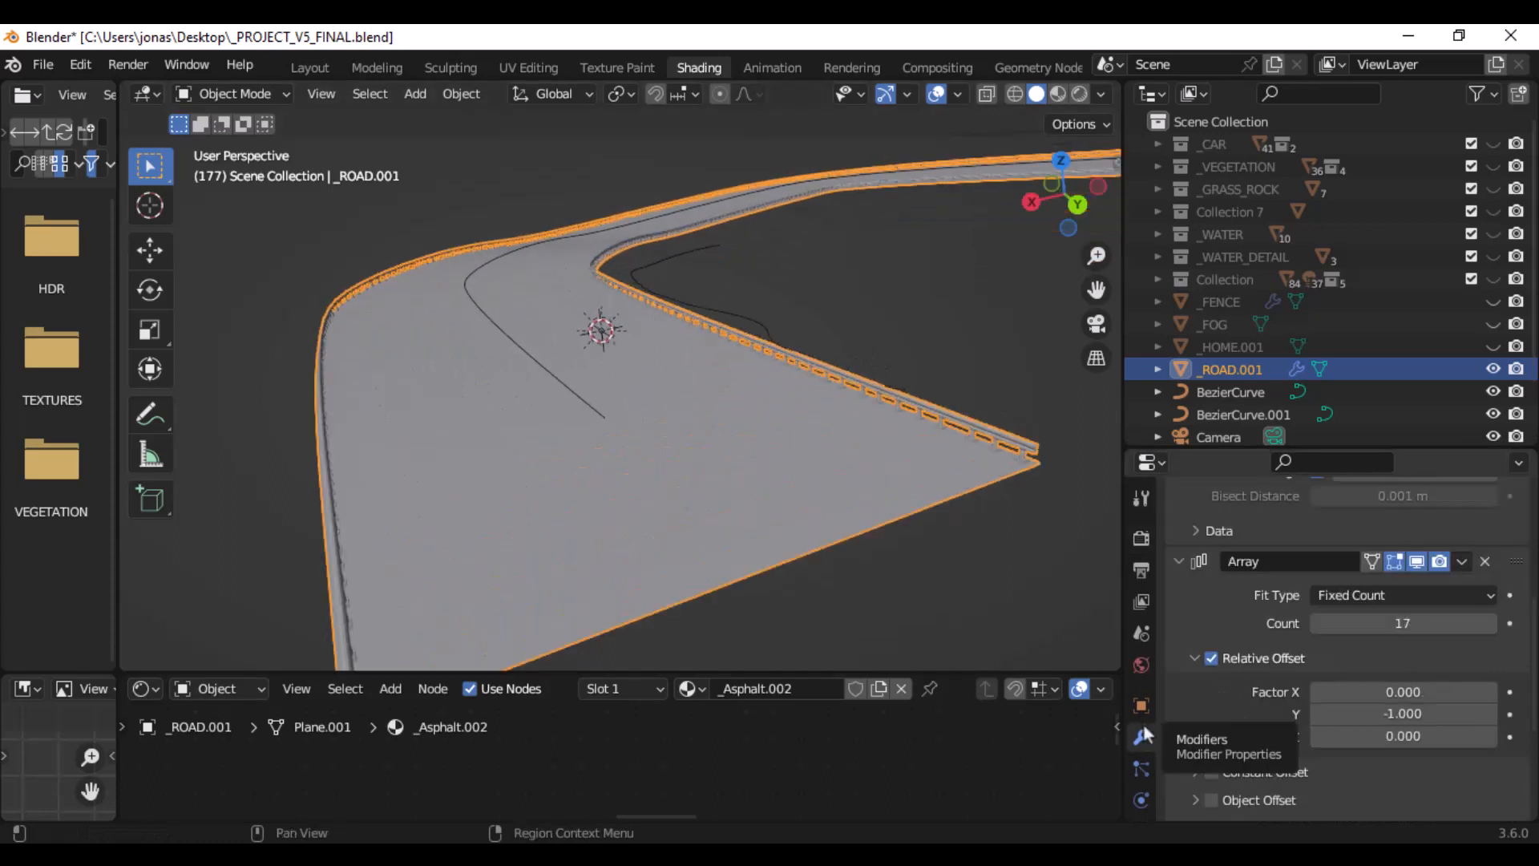
scroll(1194, 598, down, 5)
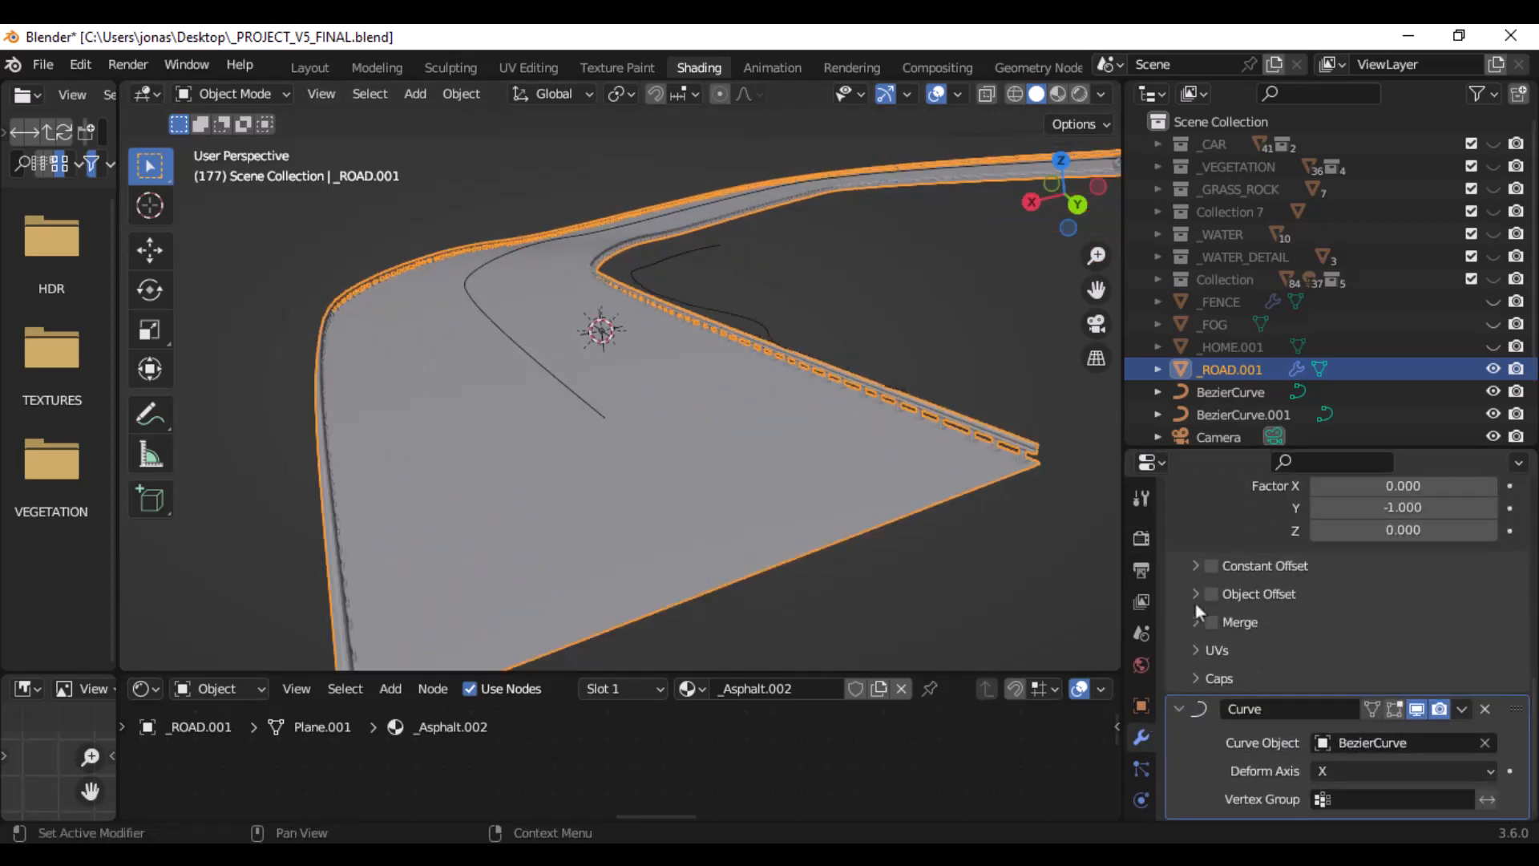
- Switch the viewport to rendered shading and inspect the road's asphalt surface up close
click(1080, 96)
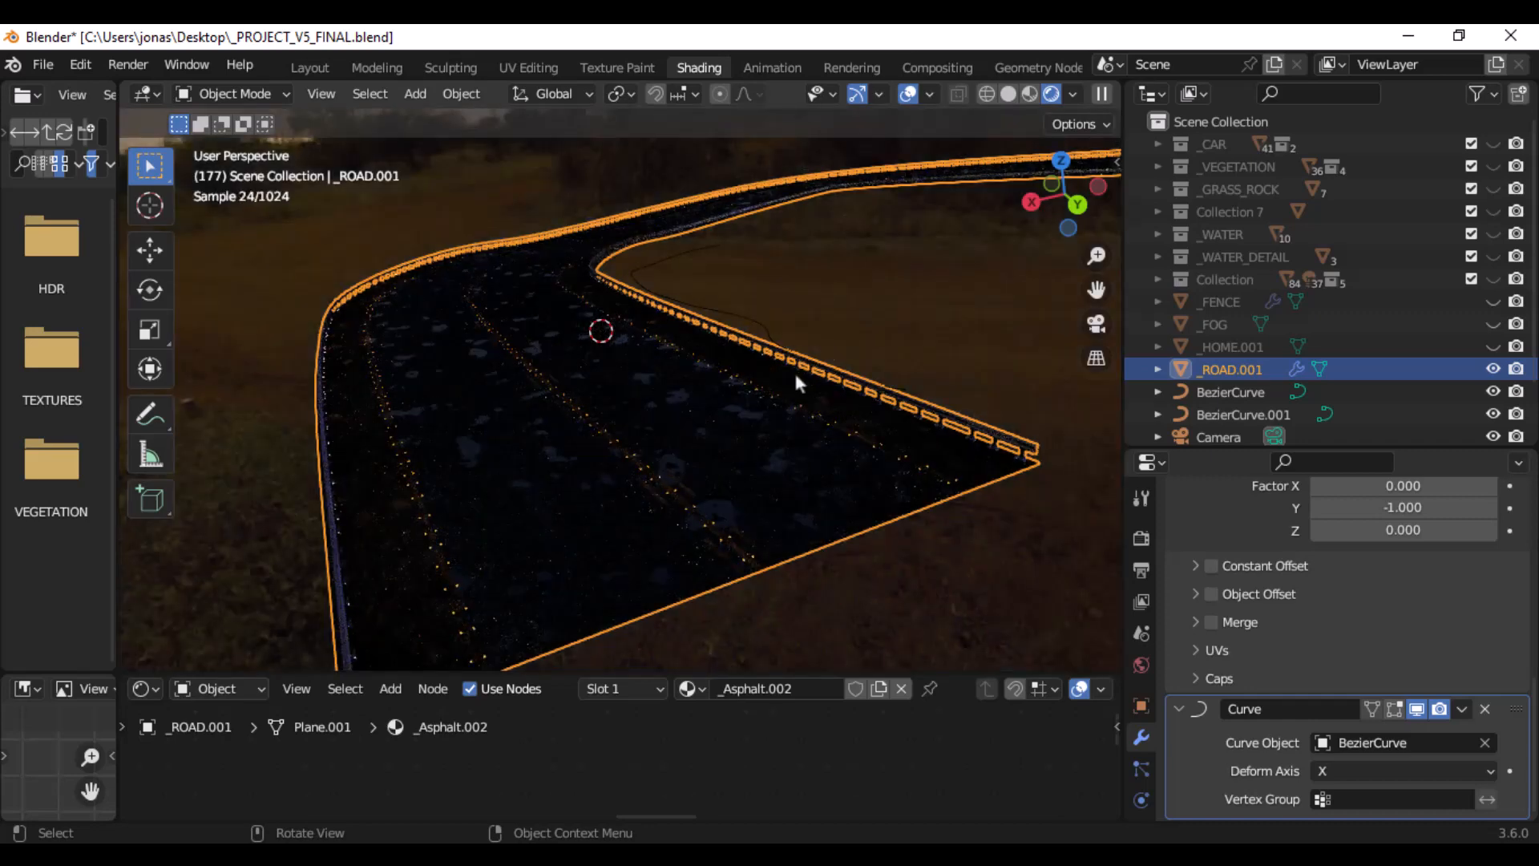
mouse_move(794, 372)
middle_down()
mouse_move(875, 370)
mouse_move(818, 365)
middle_up()
scroll(817, 358, up, 3)
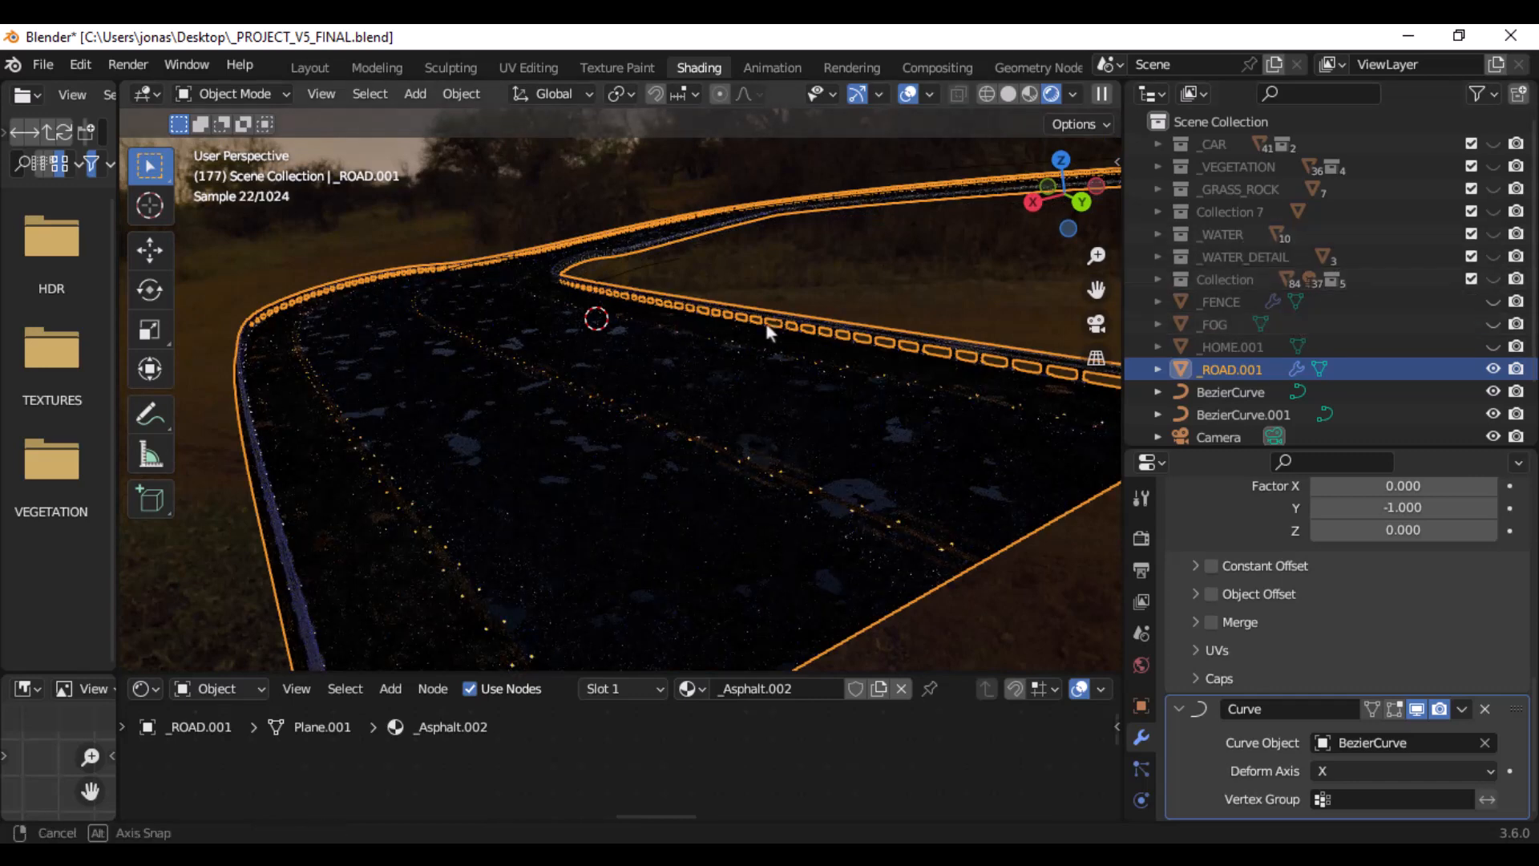
middle_drag(766, 324, 739, 321)
scroll(739, 320, up, 2)
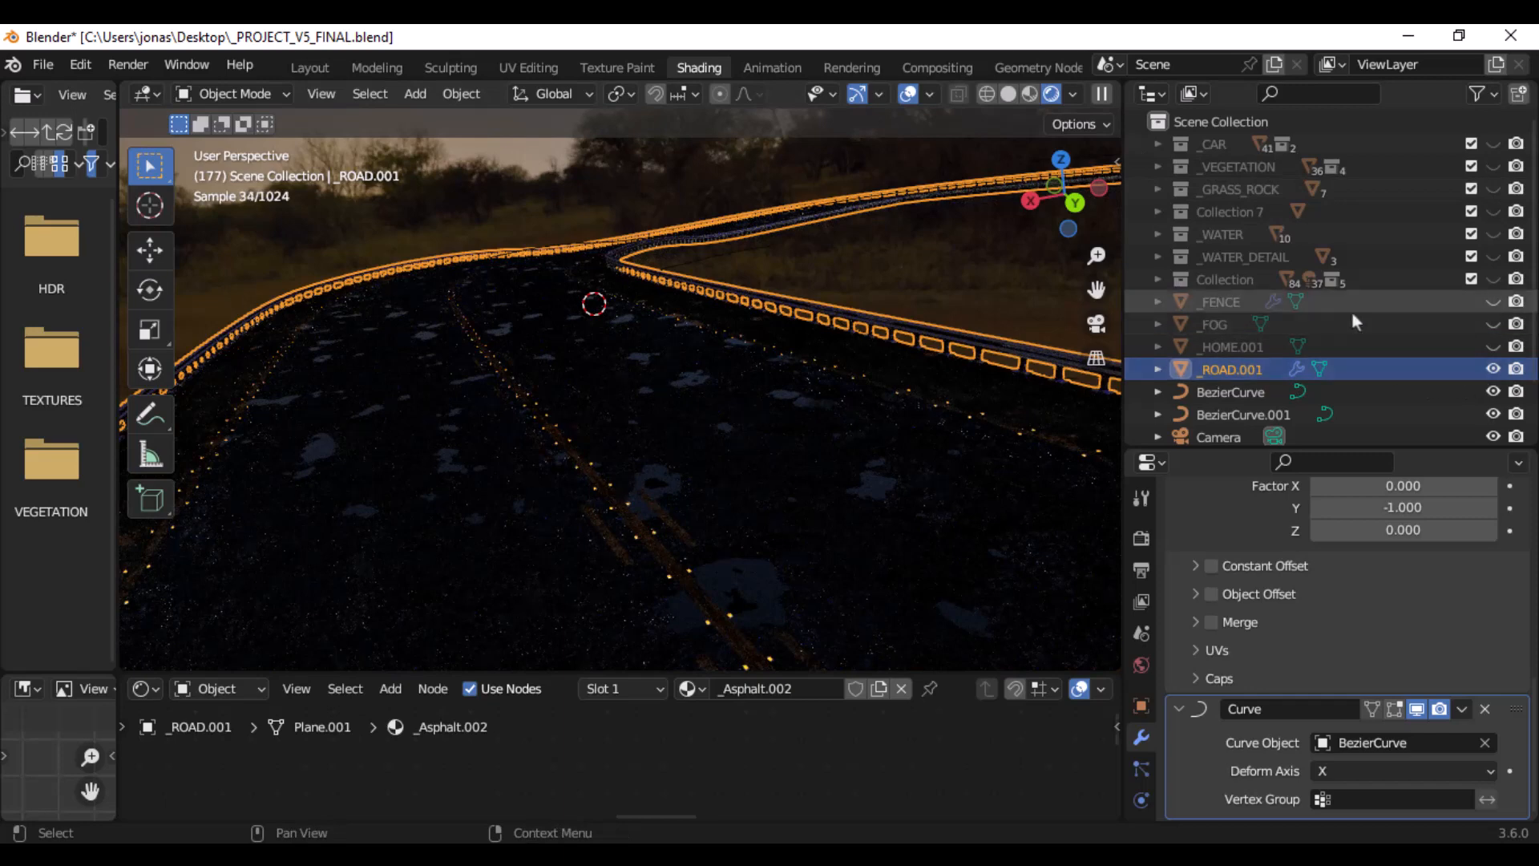
- Show the _VEGETATION collection in the rendered viewport and hide it again
click(1491, 166)
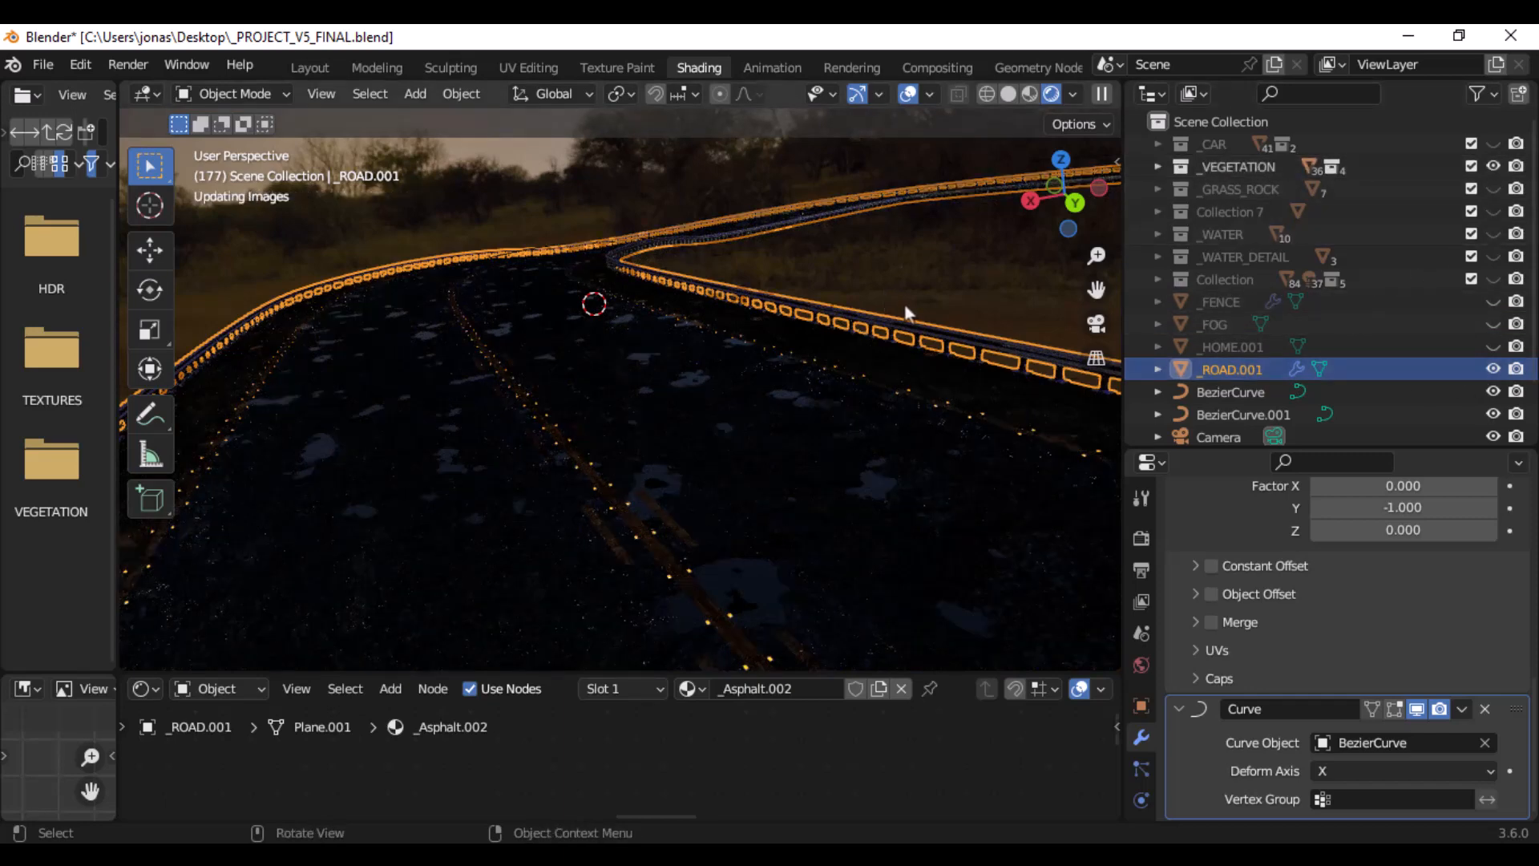
middle_drag(904, 303, 884, 310)
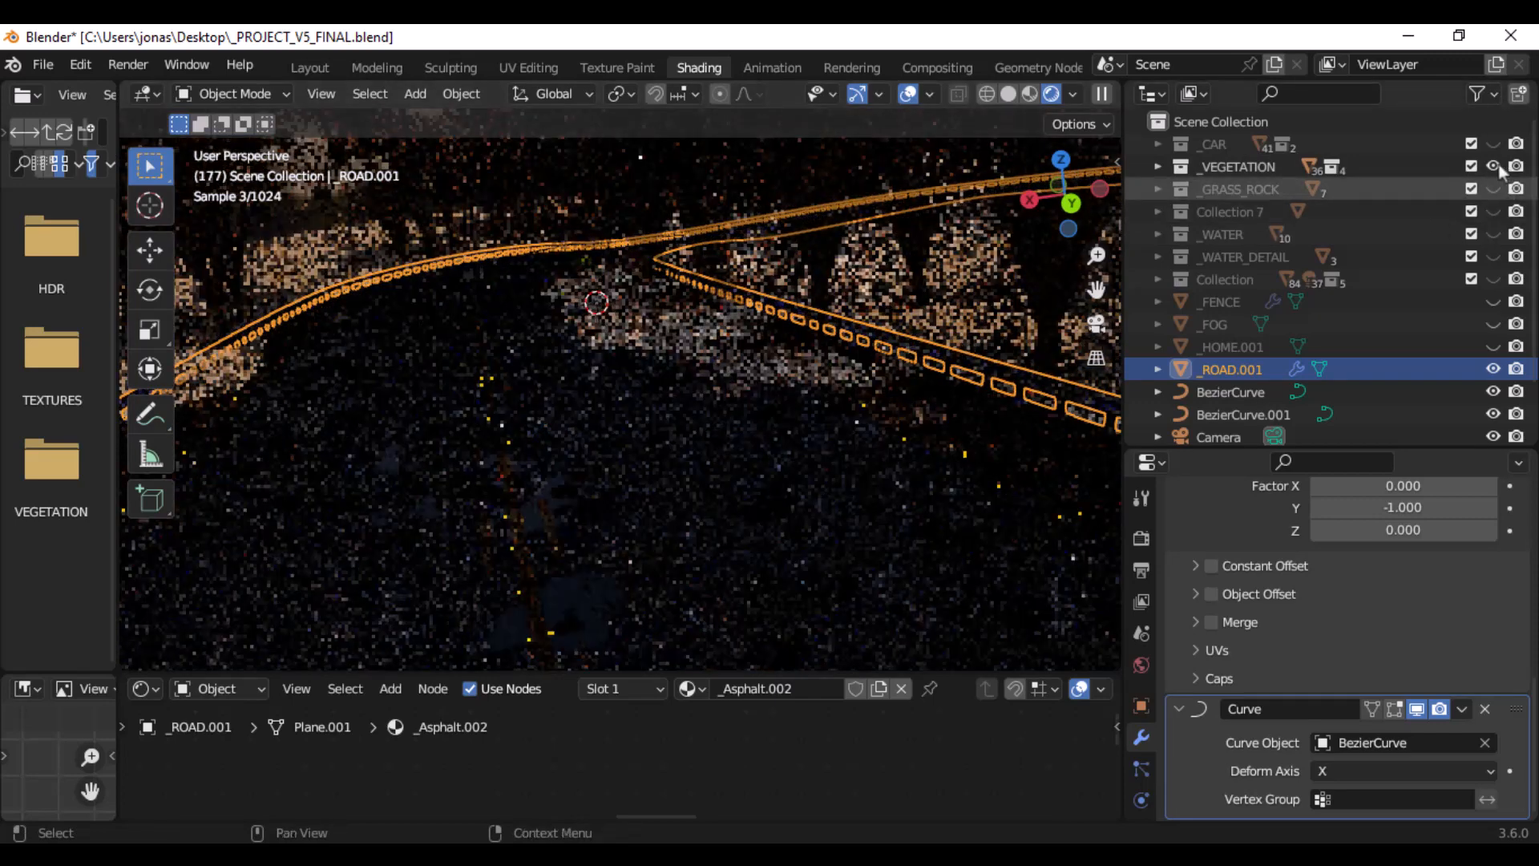
click(1490, 167)
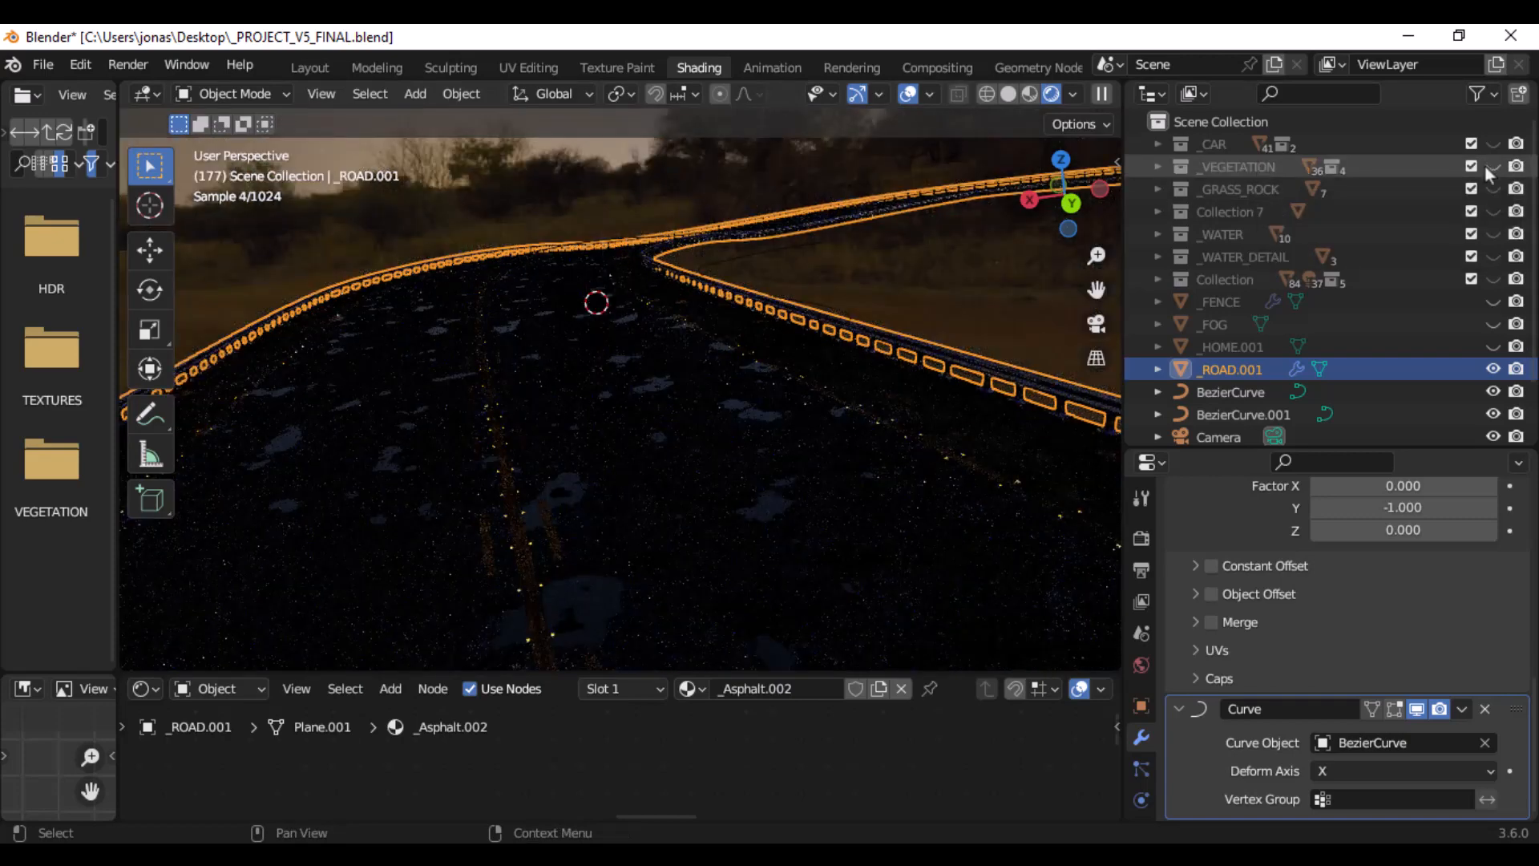
- Show the _FOG object in the rendered viewport and select the fog volume around the road
click(1493, 324)
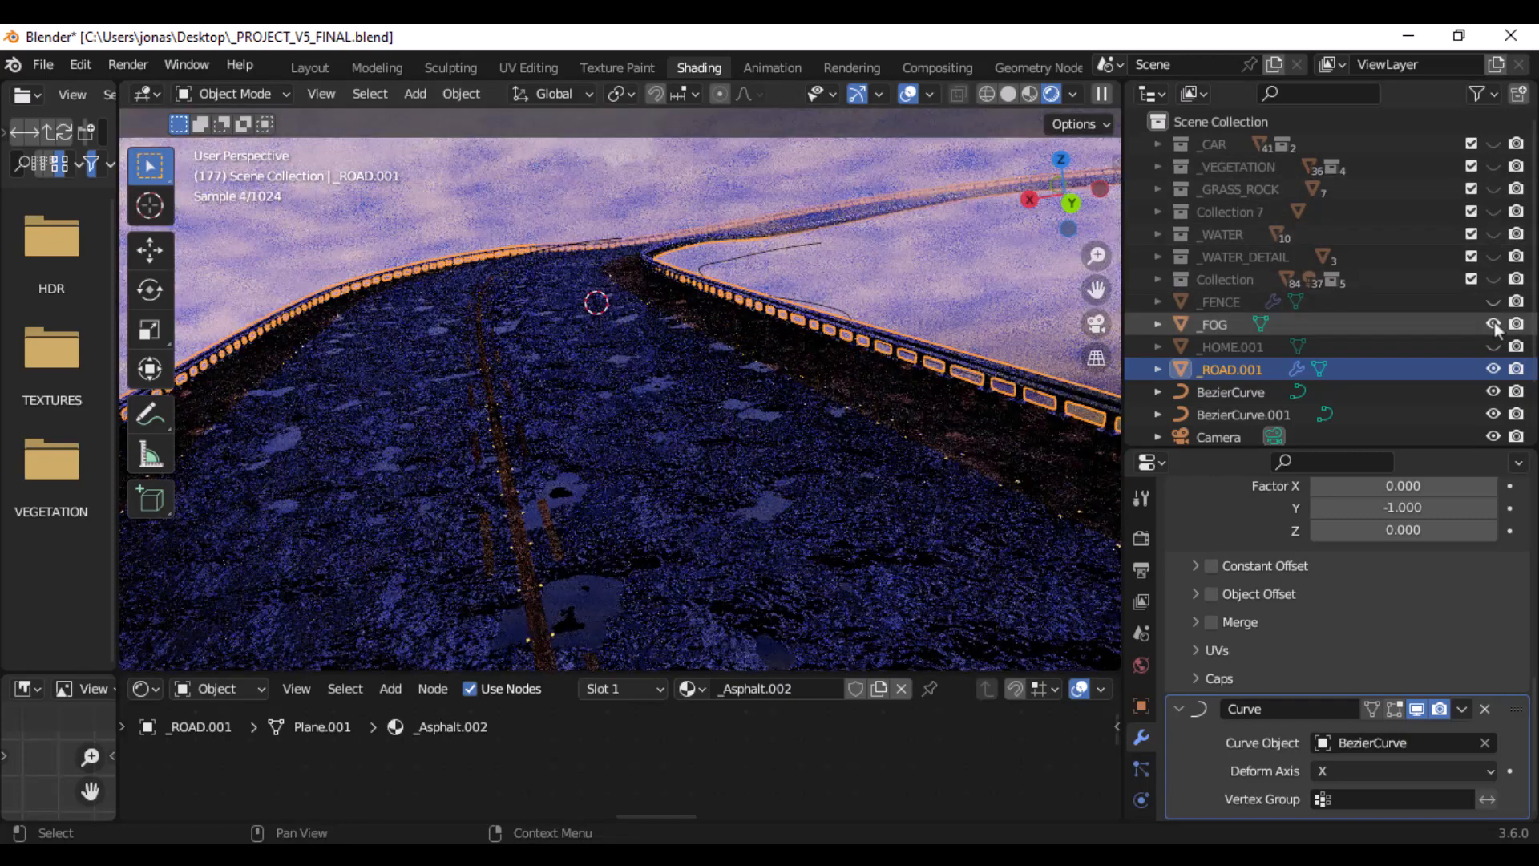
middle_drag(768, 366, 807, 353)
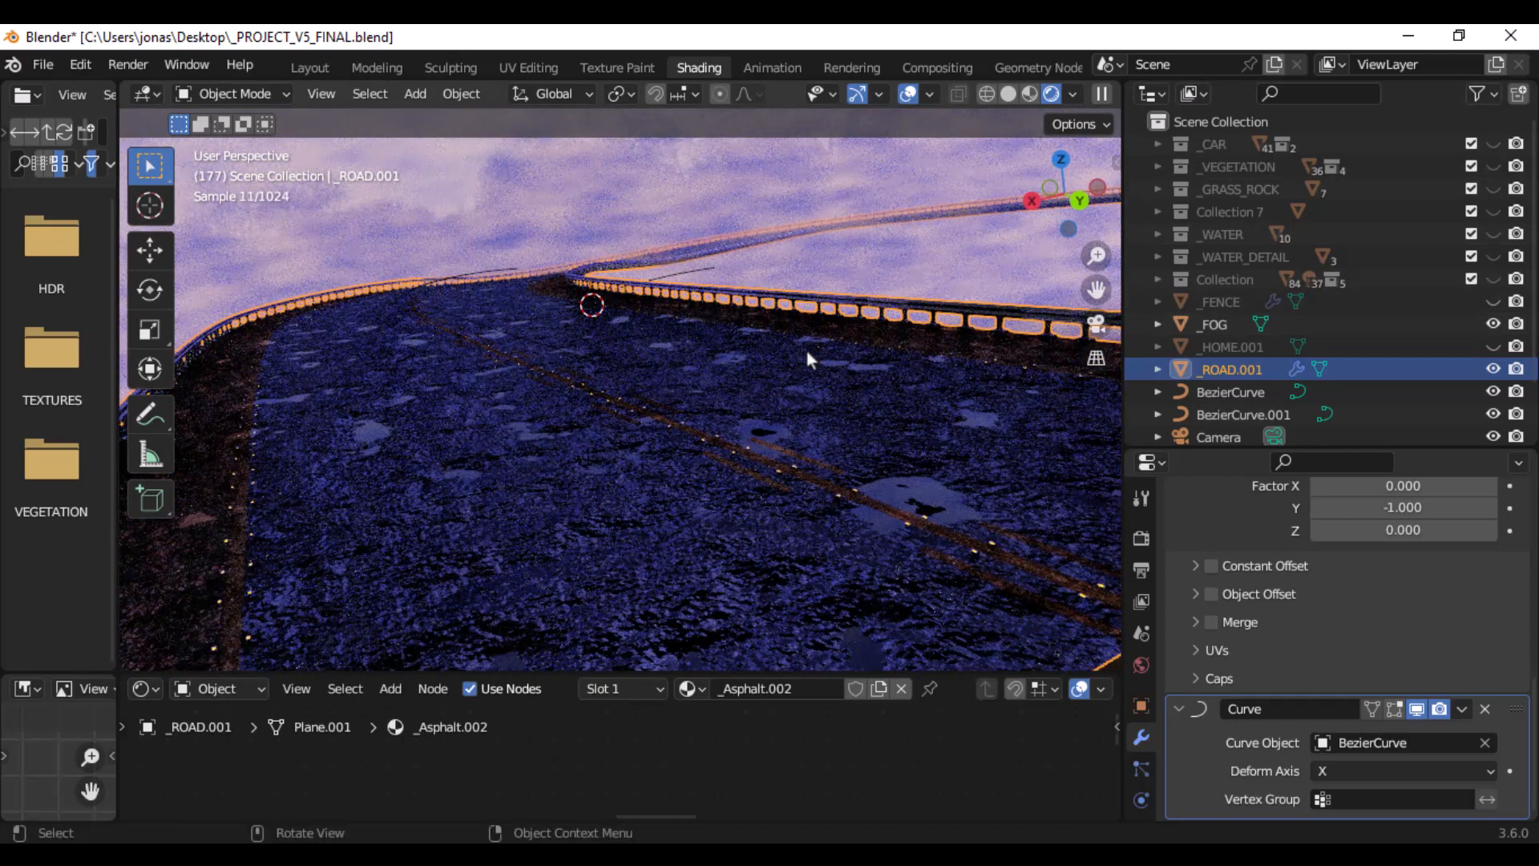
scroll(813, 347, down, 5)
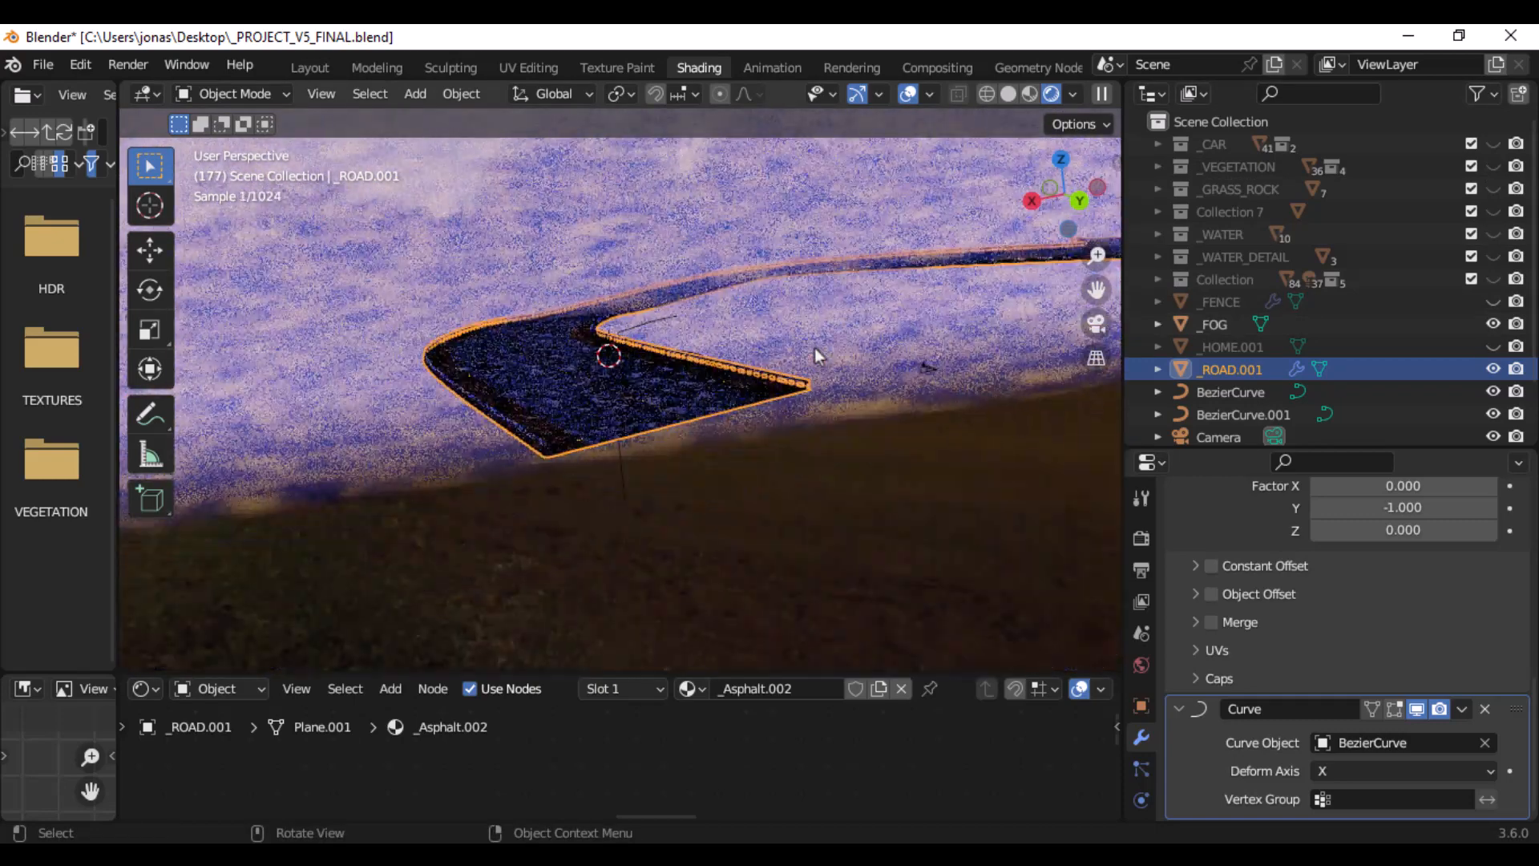
middle_drag(659, 327, 742, 330)
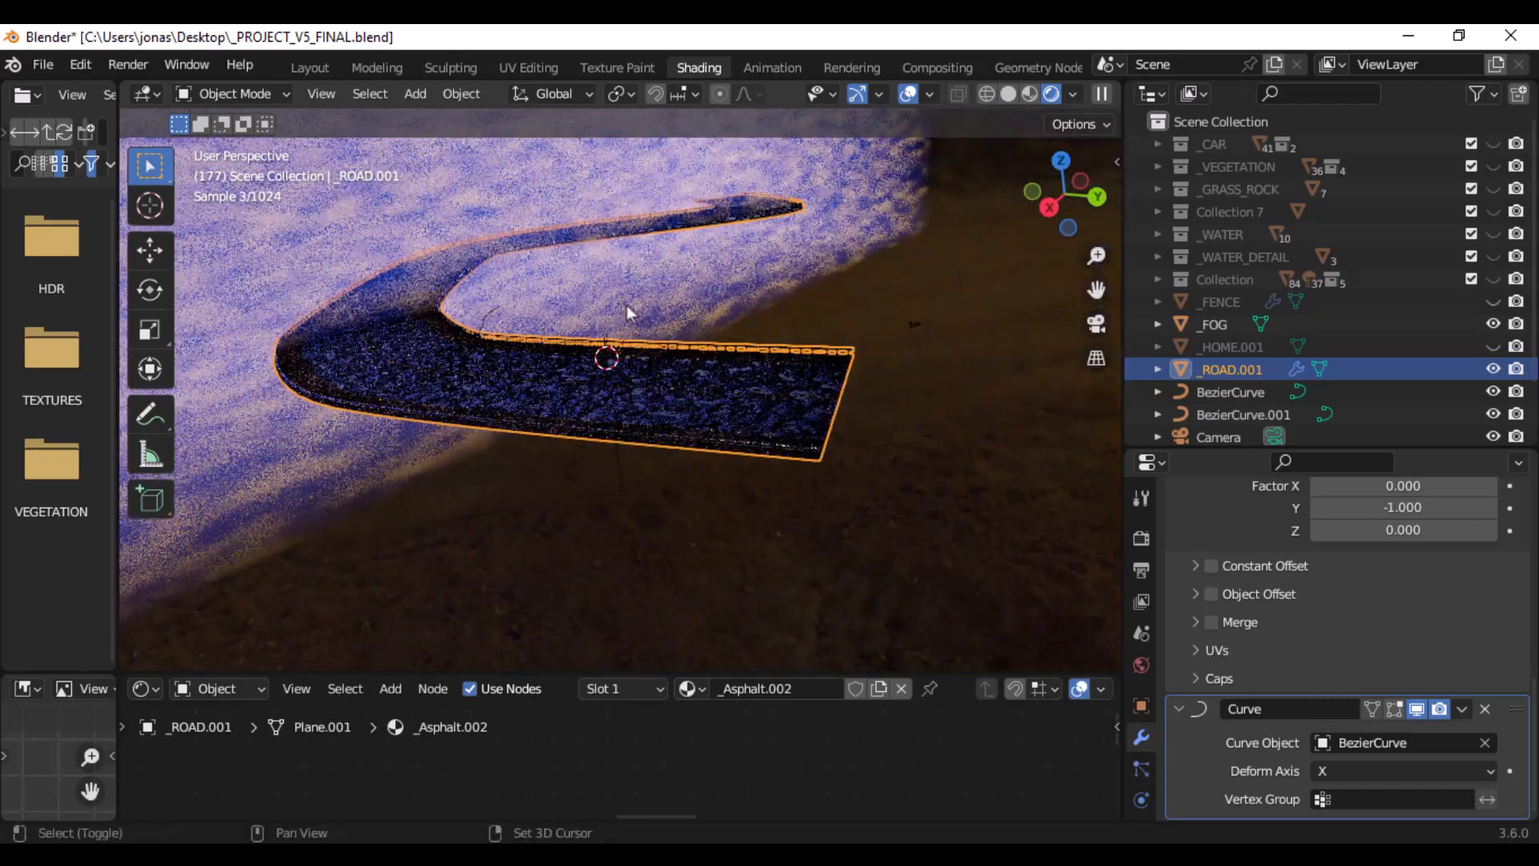
shift+middle_drag(627, 305, 705, 378)
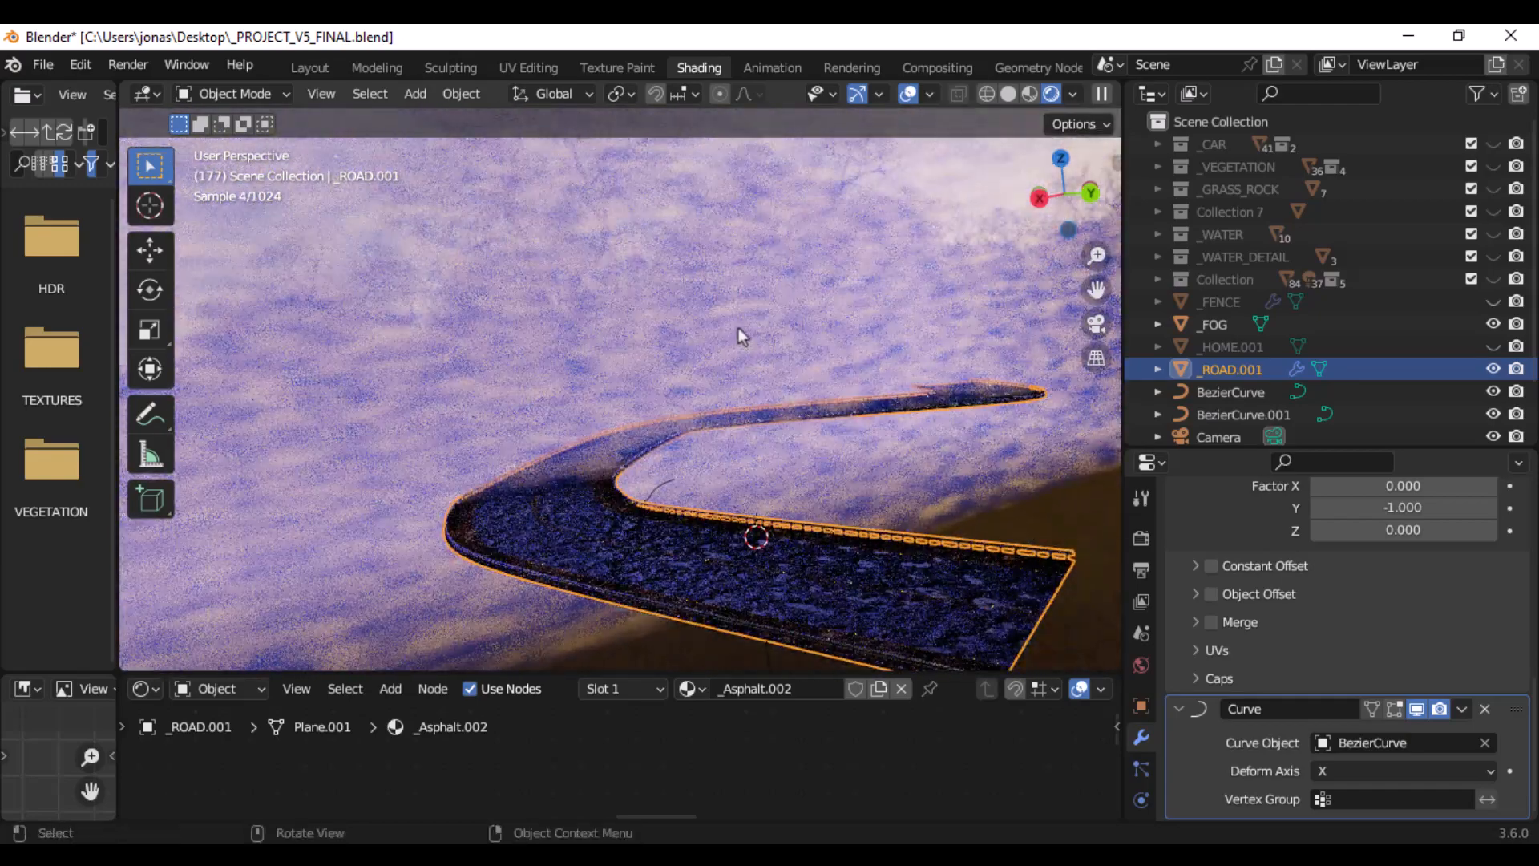
click(740, 326)
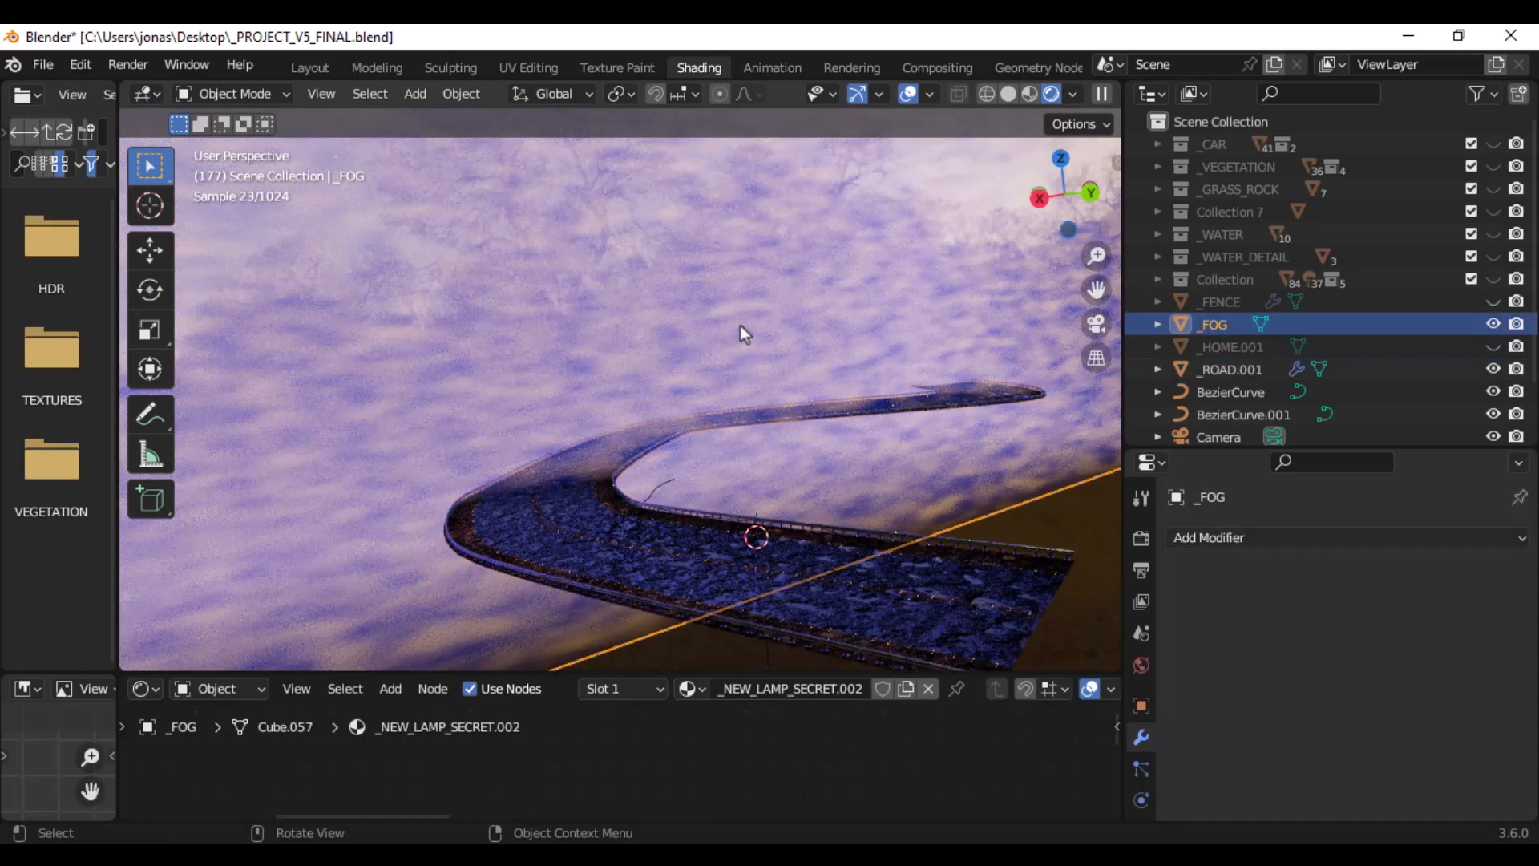
- Hide _FOG, show it briefly for comparison, and hide it again
click(1487, 325)
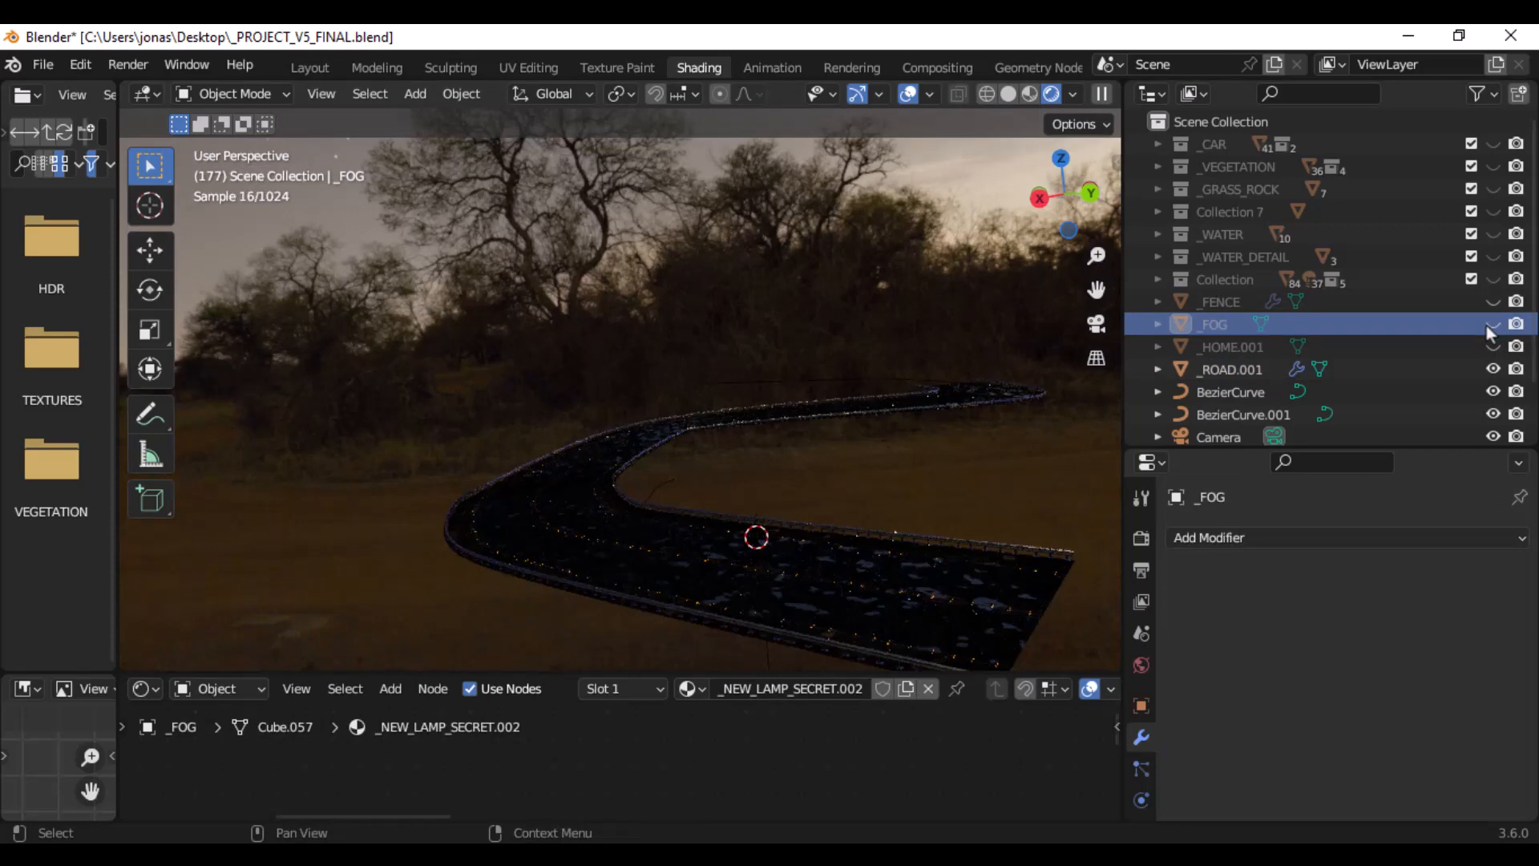
click(1487, 325)
click(1487, 325)
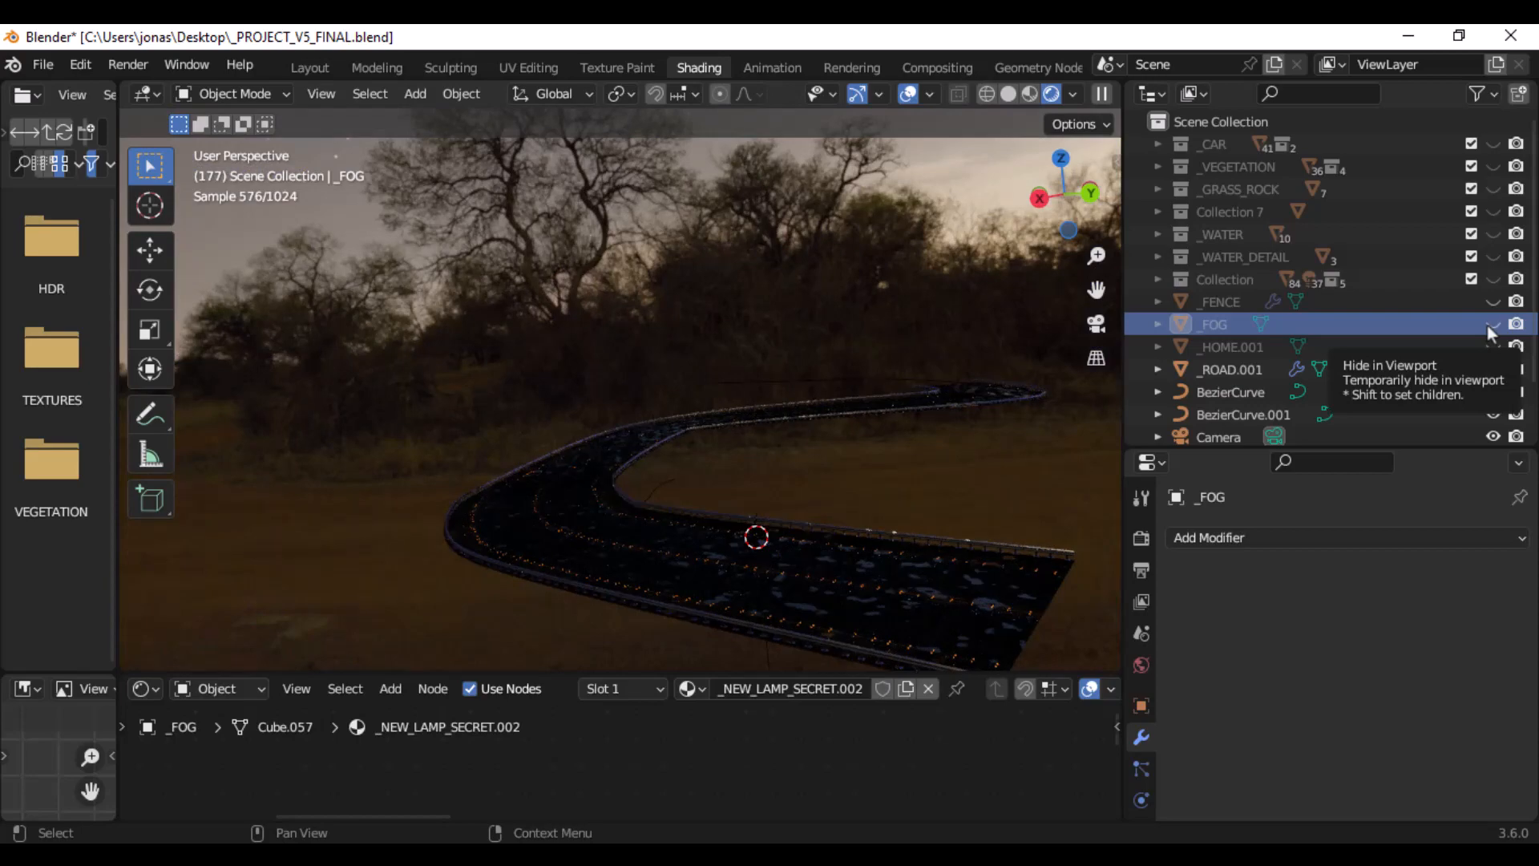
- Switch to the image viewer, browse the renders from untitled1.png to FINALLL.png, and return to Blender
click(953, 856)
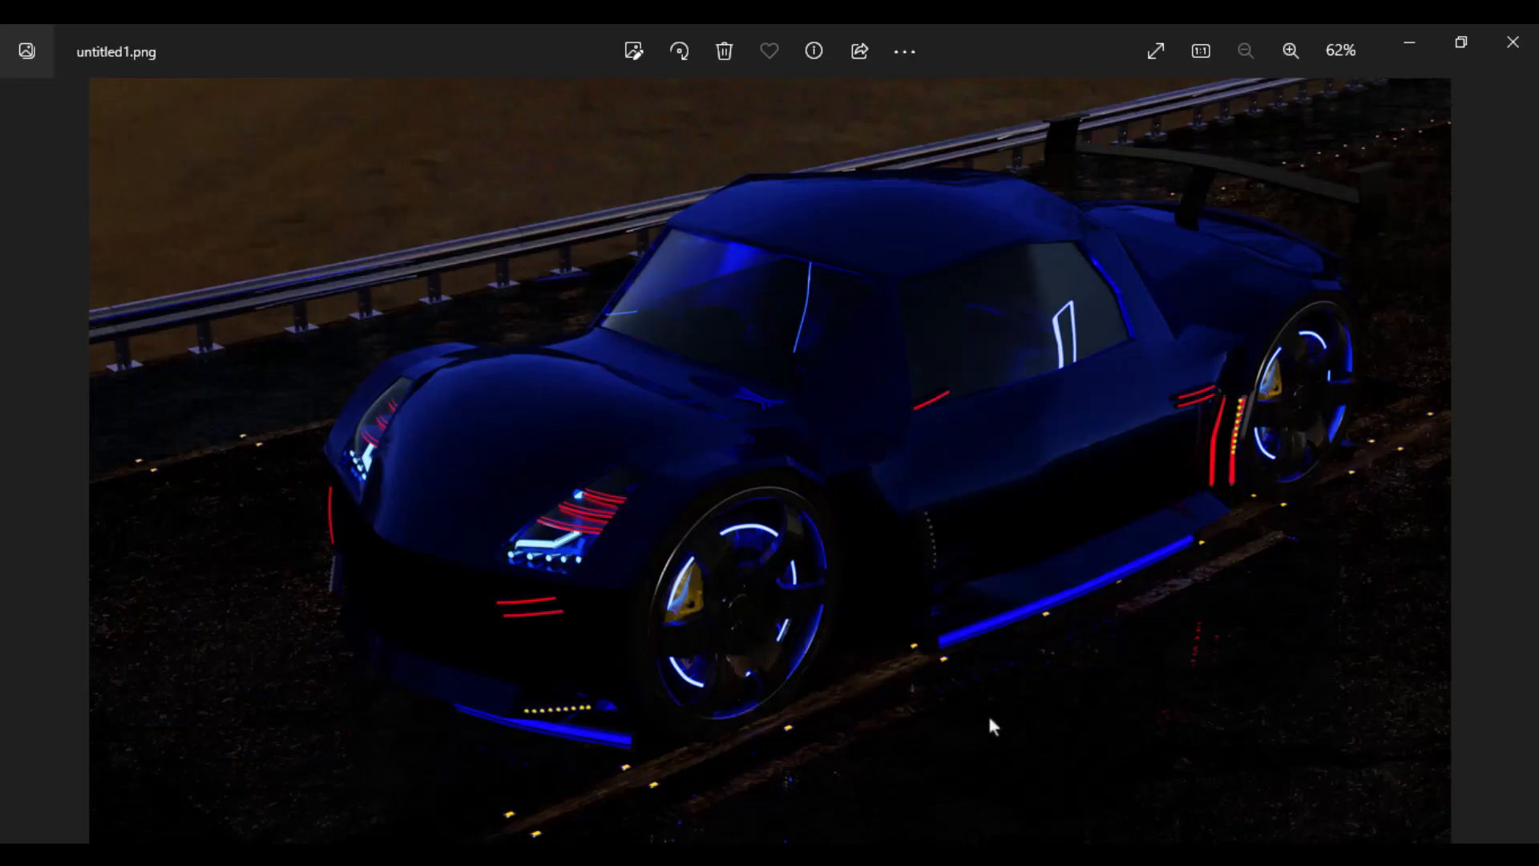
key(Right)
key(Right)
key(Right)
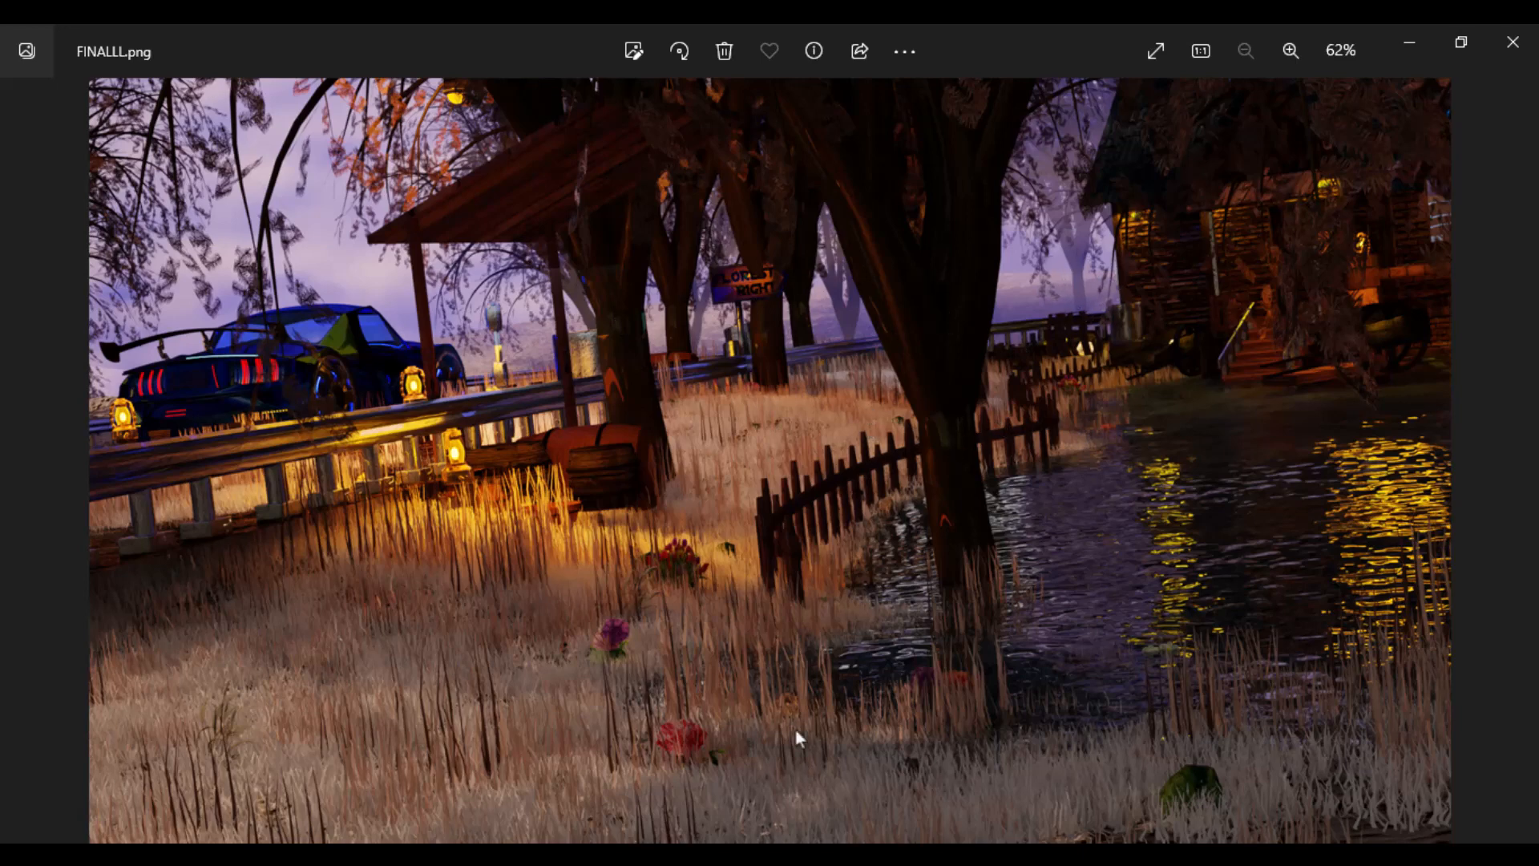
click(742, 861)
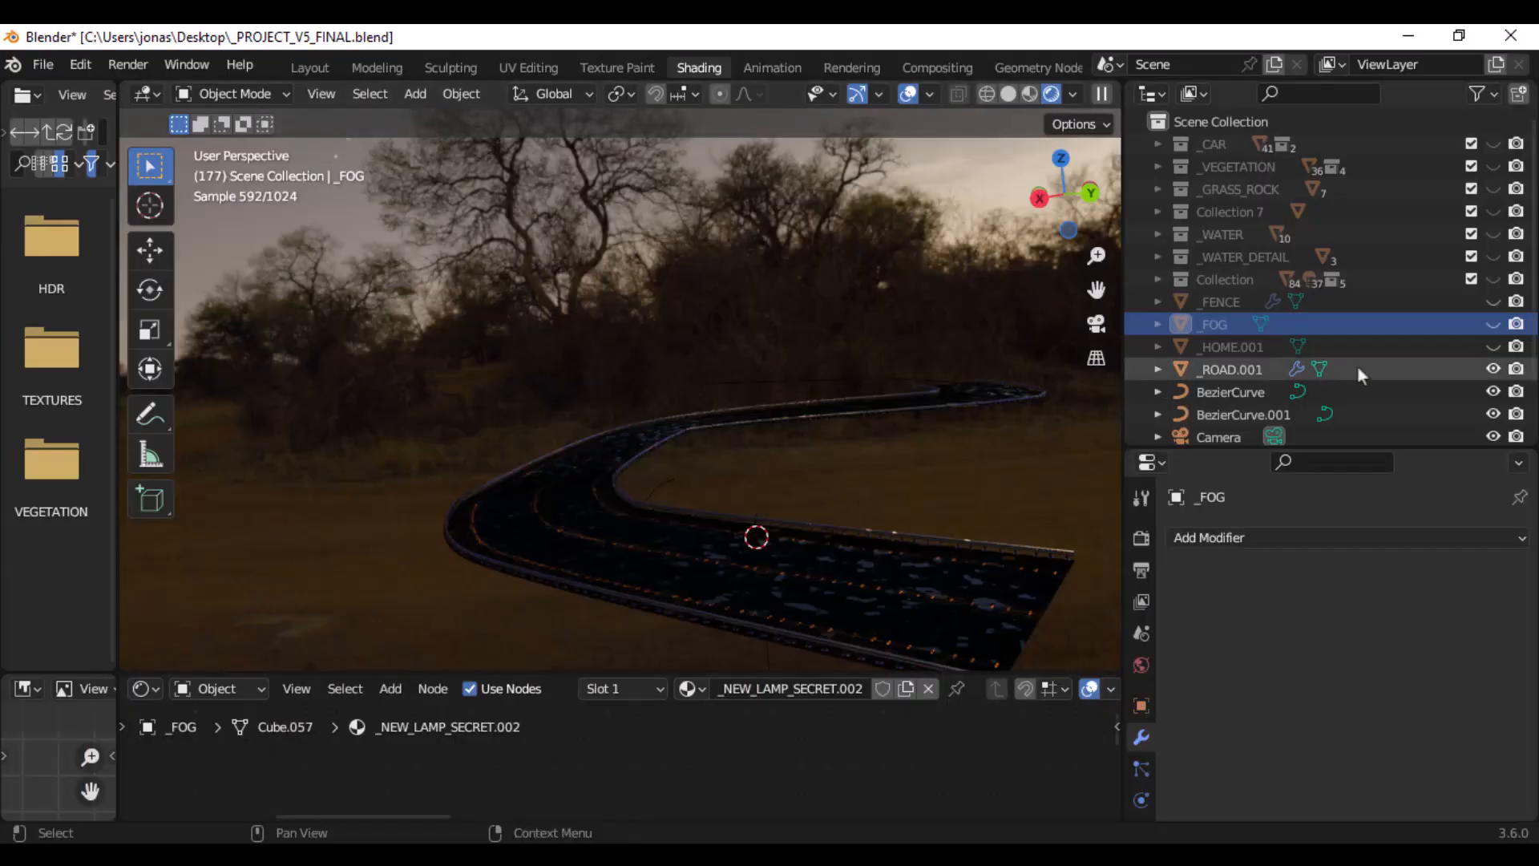
- Show _FOG in the viewport, enlarge the Shader Editor, and select the fog volume
click(1493, 324)
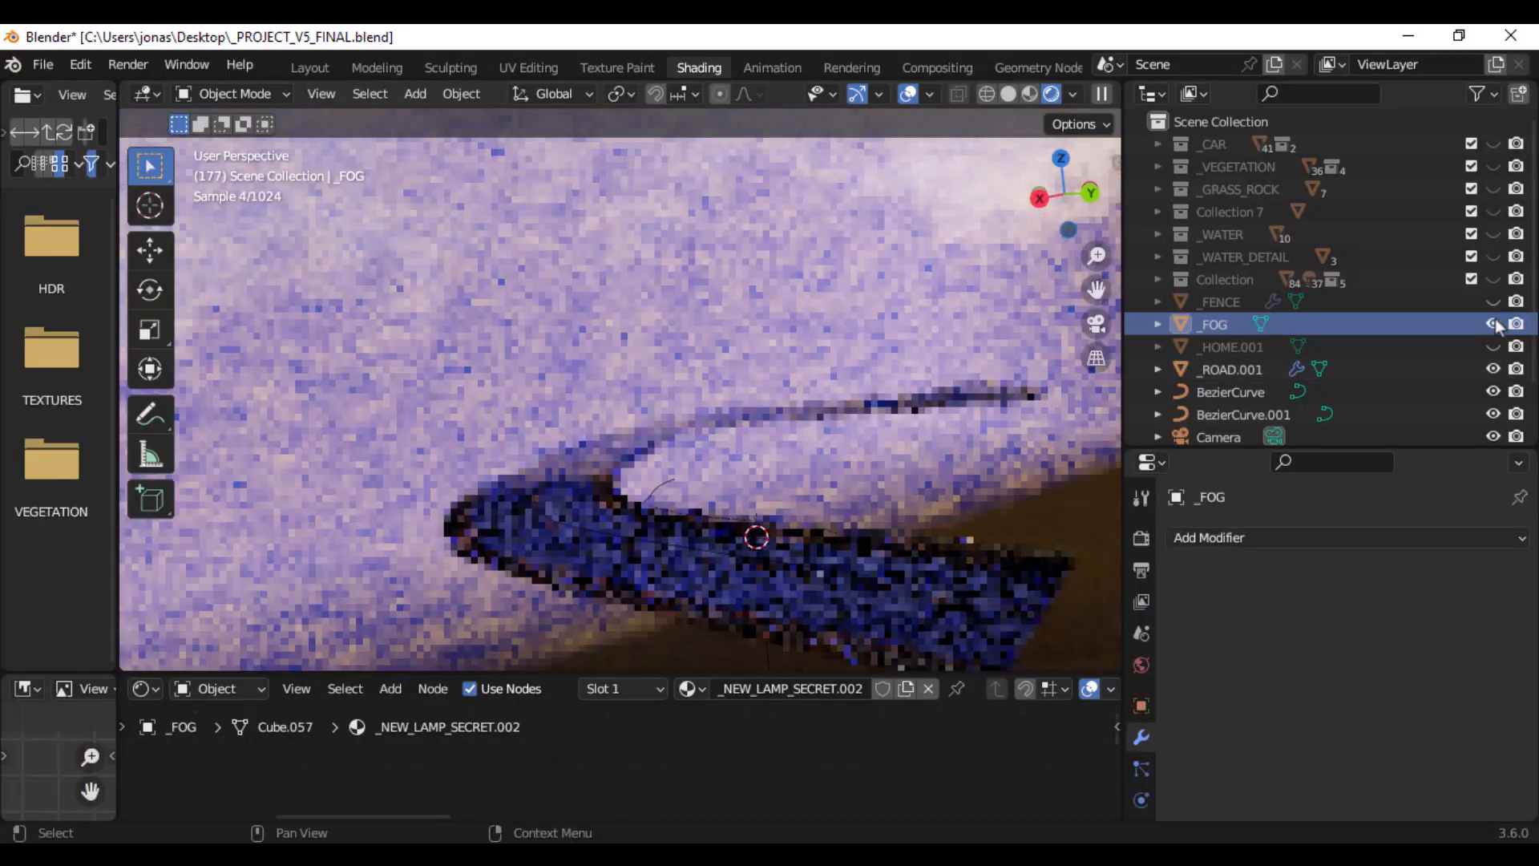
middle_drag(921, 384, 771, 371)
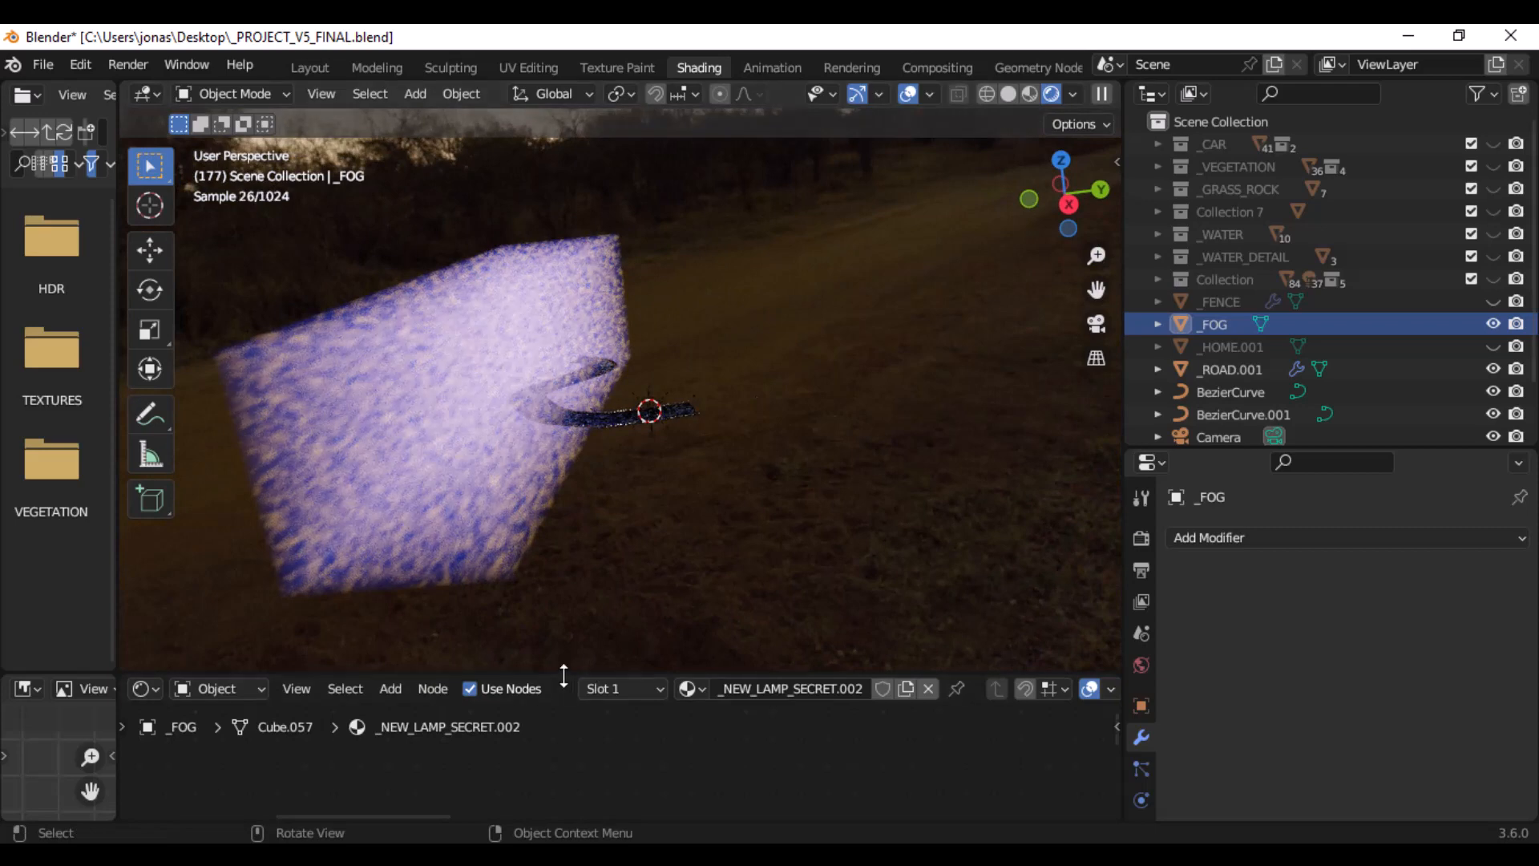
drag(569, 677, 591, 538)
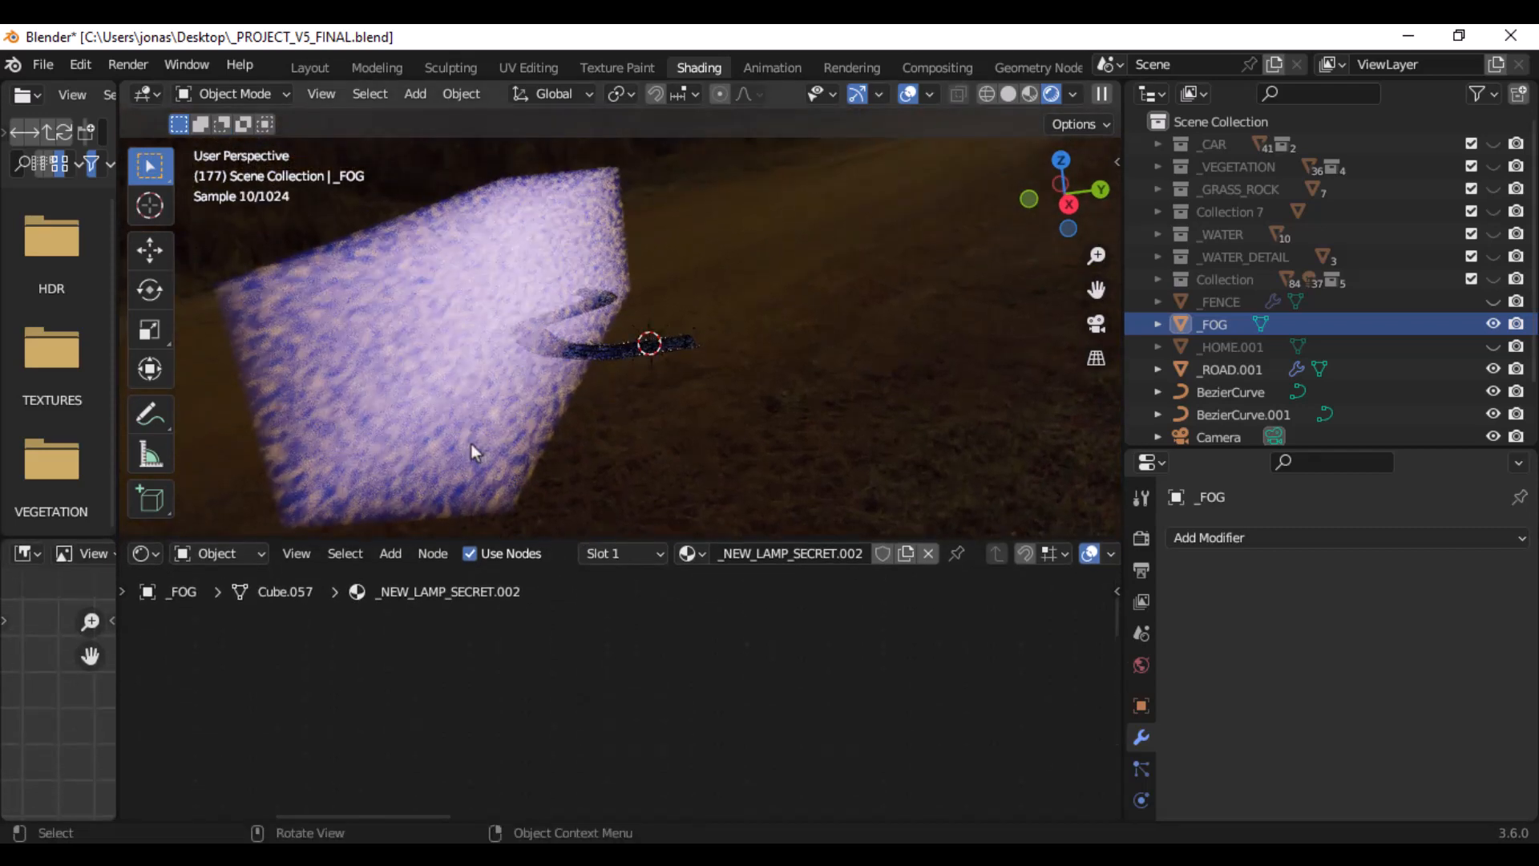
click(471, 444)
- Examine the _NEW_LAMP_SECRET.002 node tree and select the Mix Shader node feeding the Material Output
scroll(401, 655, down, 4)
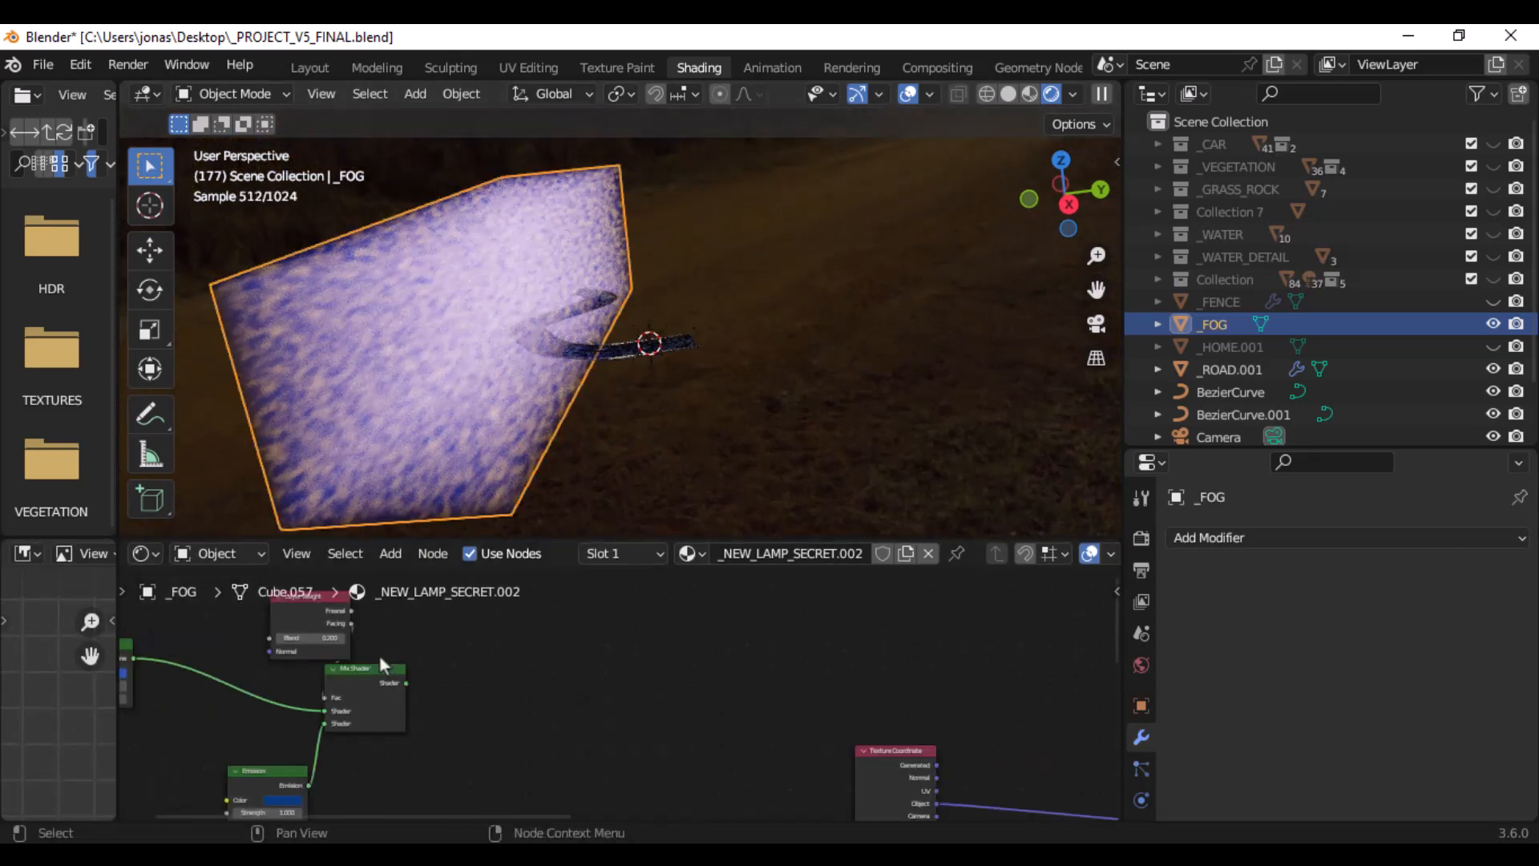
scroll(577, 678, down, 5)
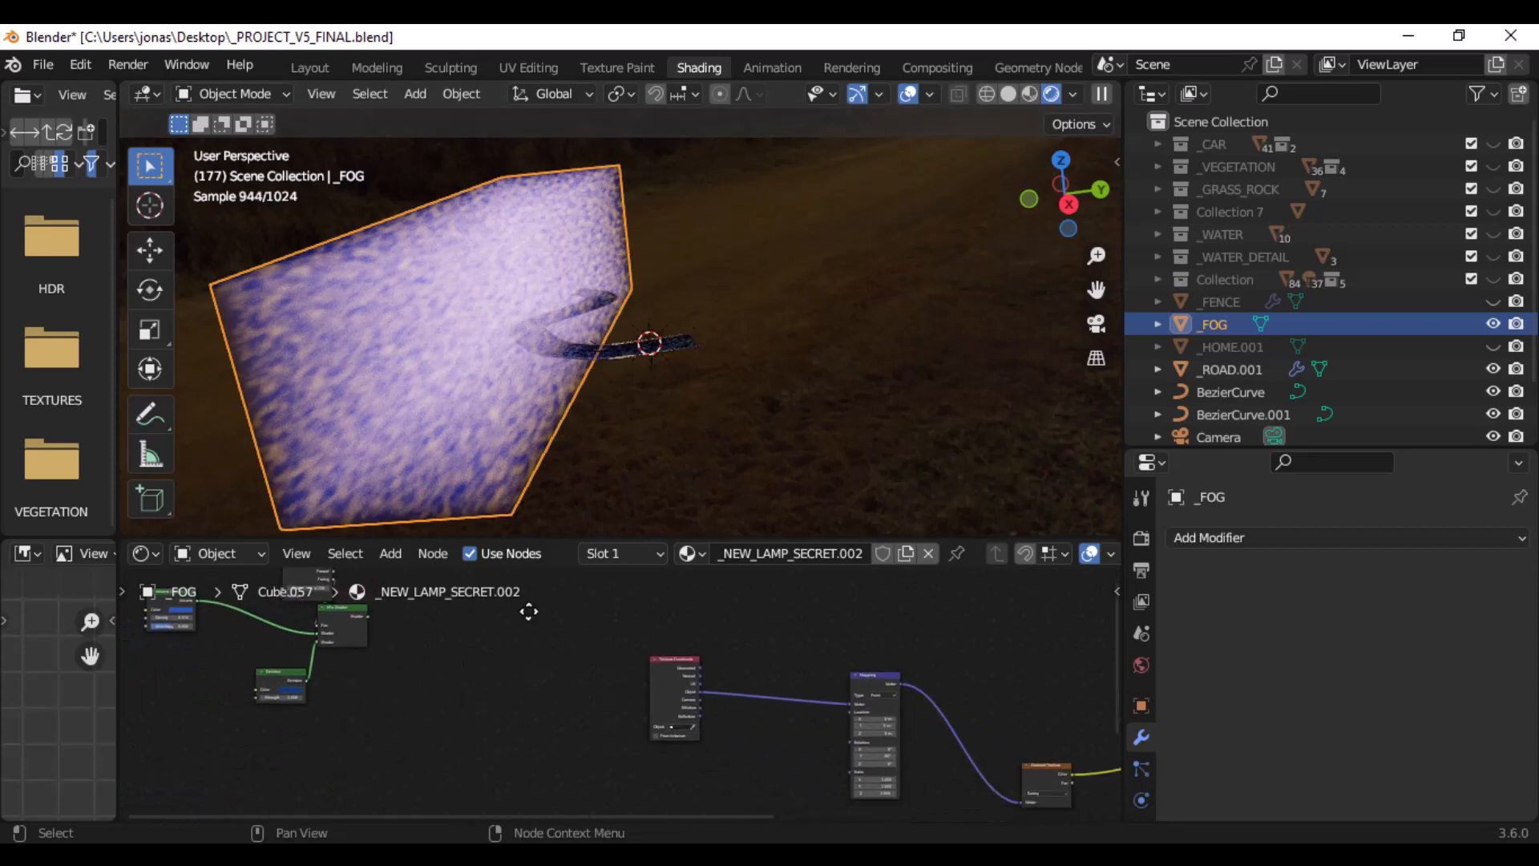
scroll(722, 672, up, 5)
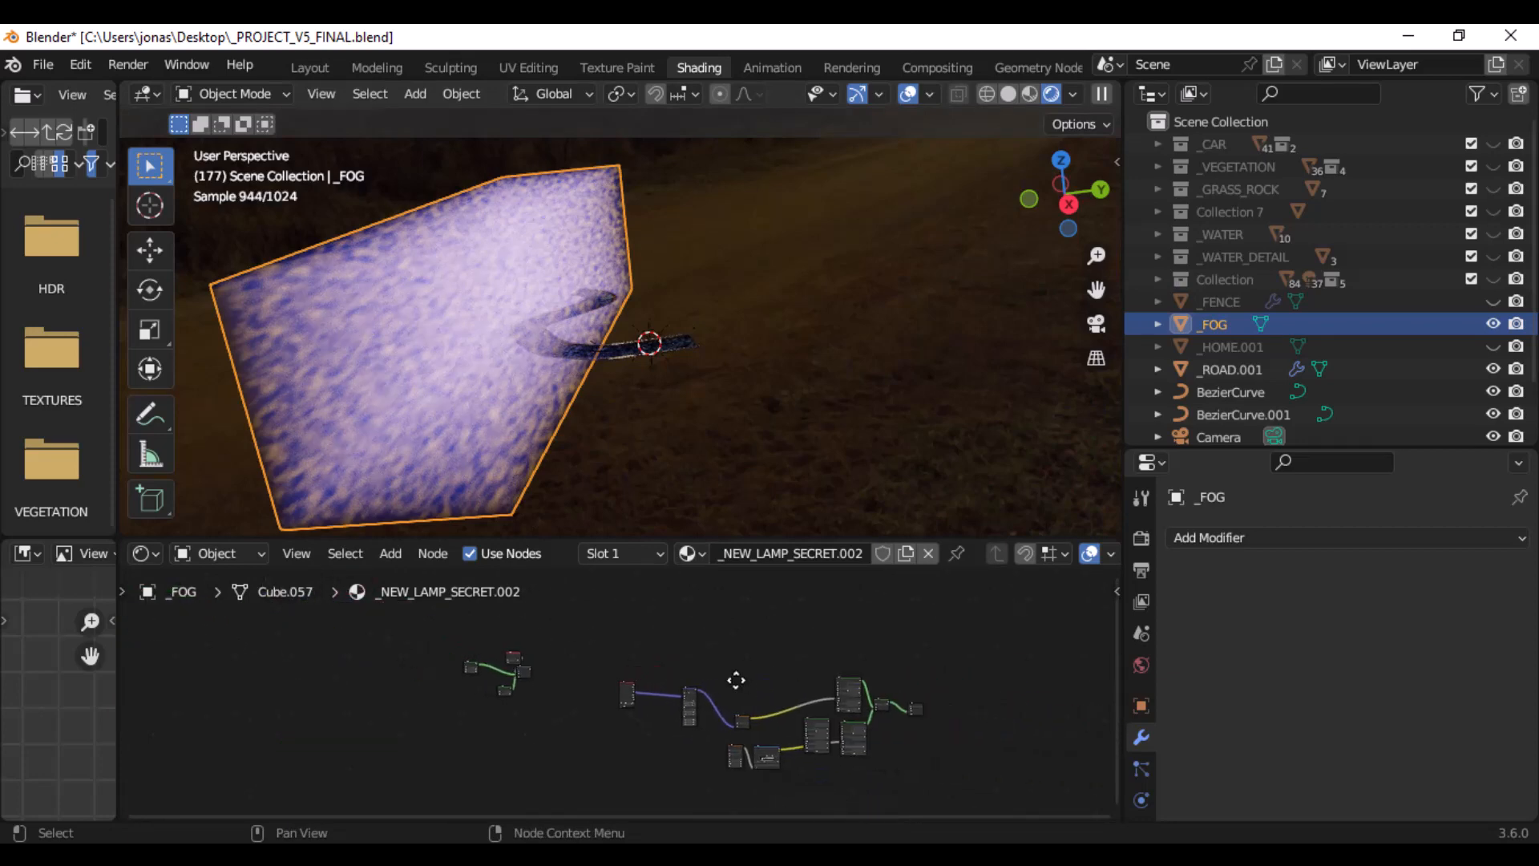
middle_drag(744, 685, 399, 698)
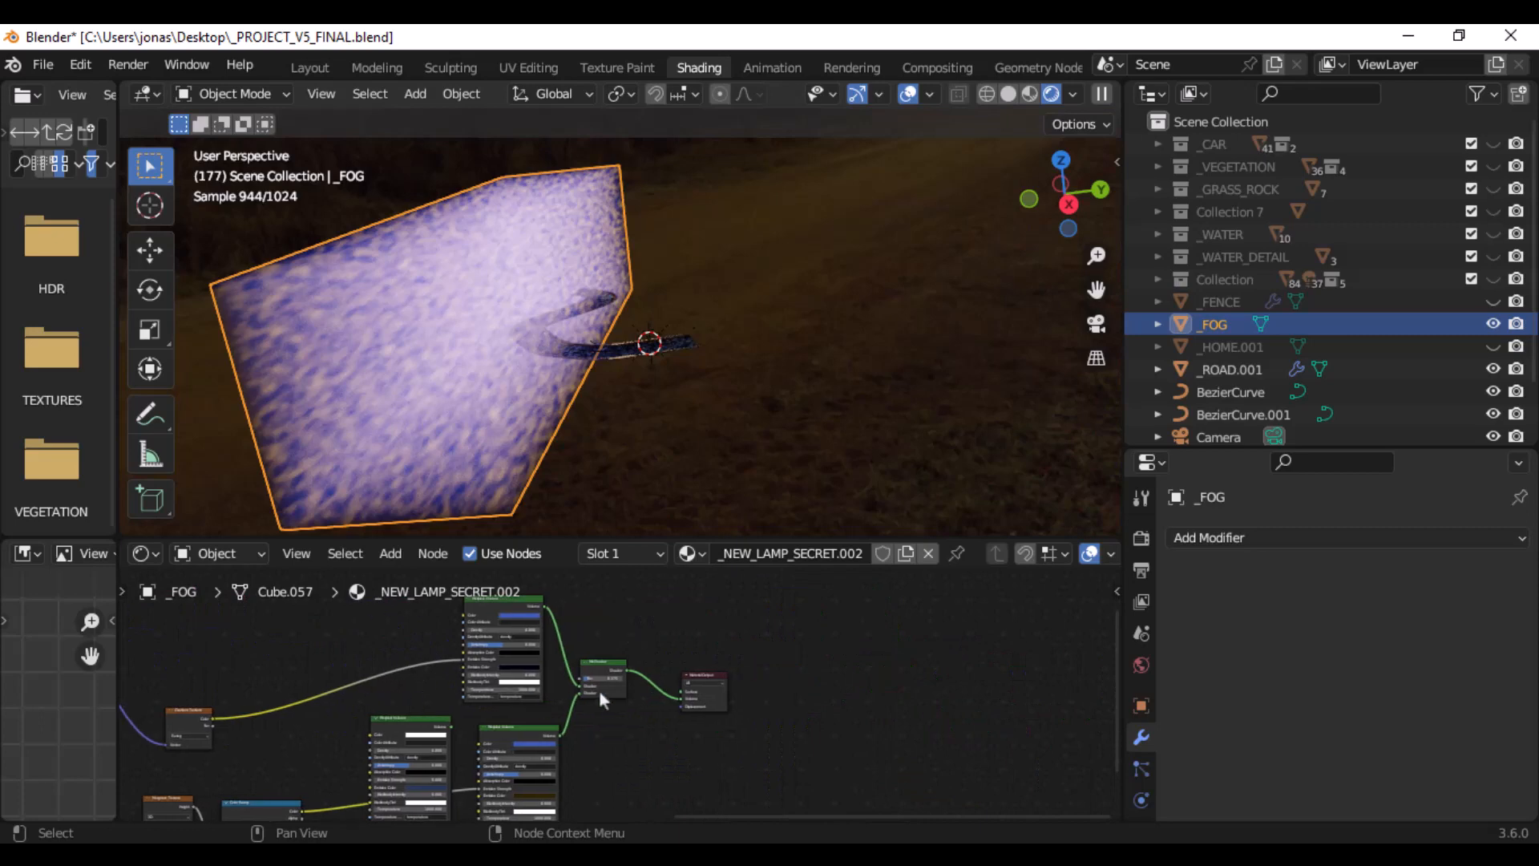
scroll(577, 673, up, 3)
scroll(731, 723, up, 3)
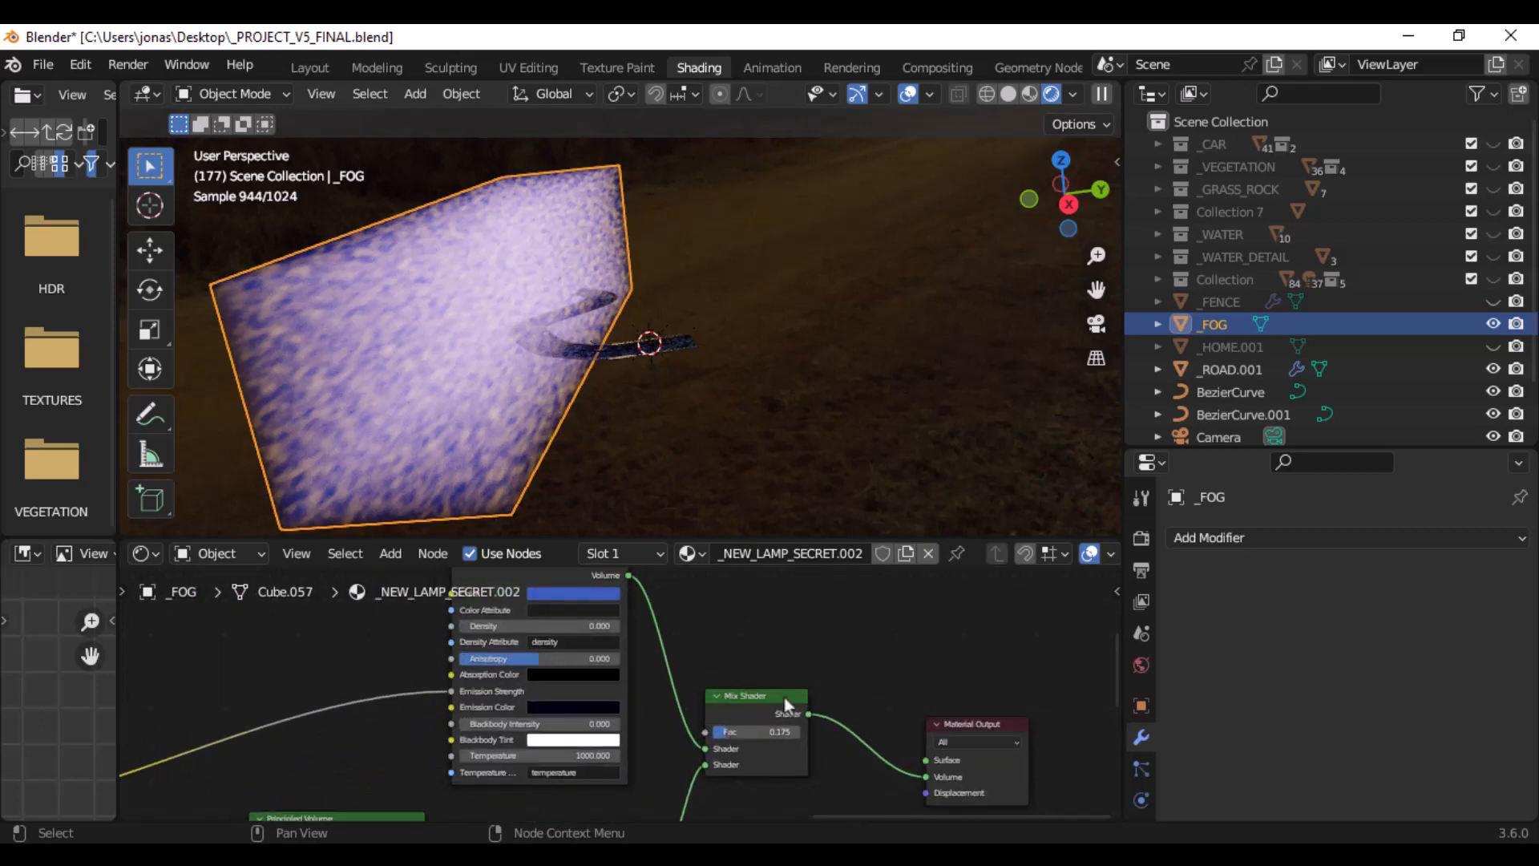
click(774, 703)
- Select the upper Principled Volume node feeding the Mix Shader, enlarge the Shader Editor, and examine the node's settings up close
middle_drag(832, 666, 849, 735)
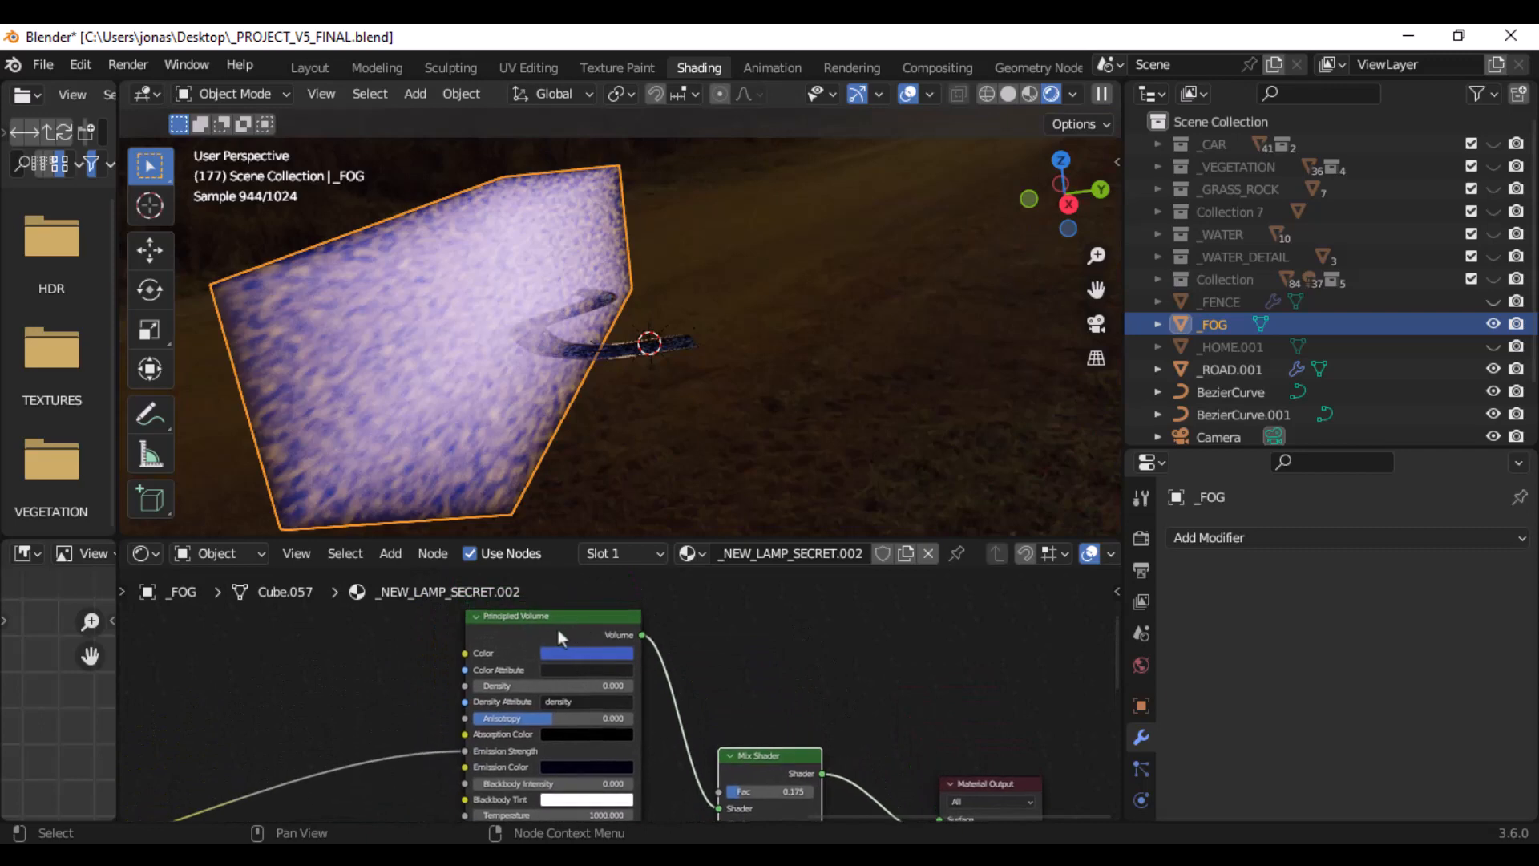
middle_drag(696, 670, 697, 679)
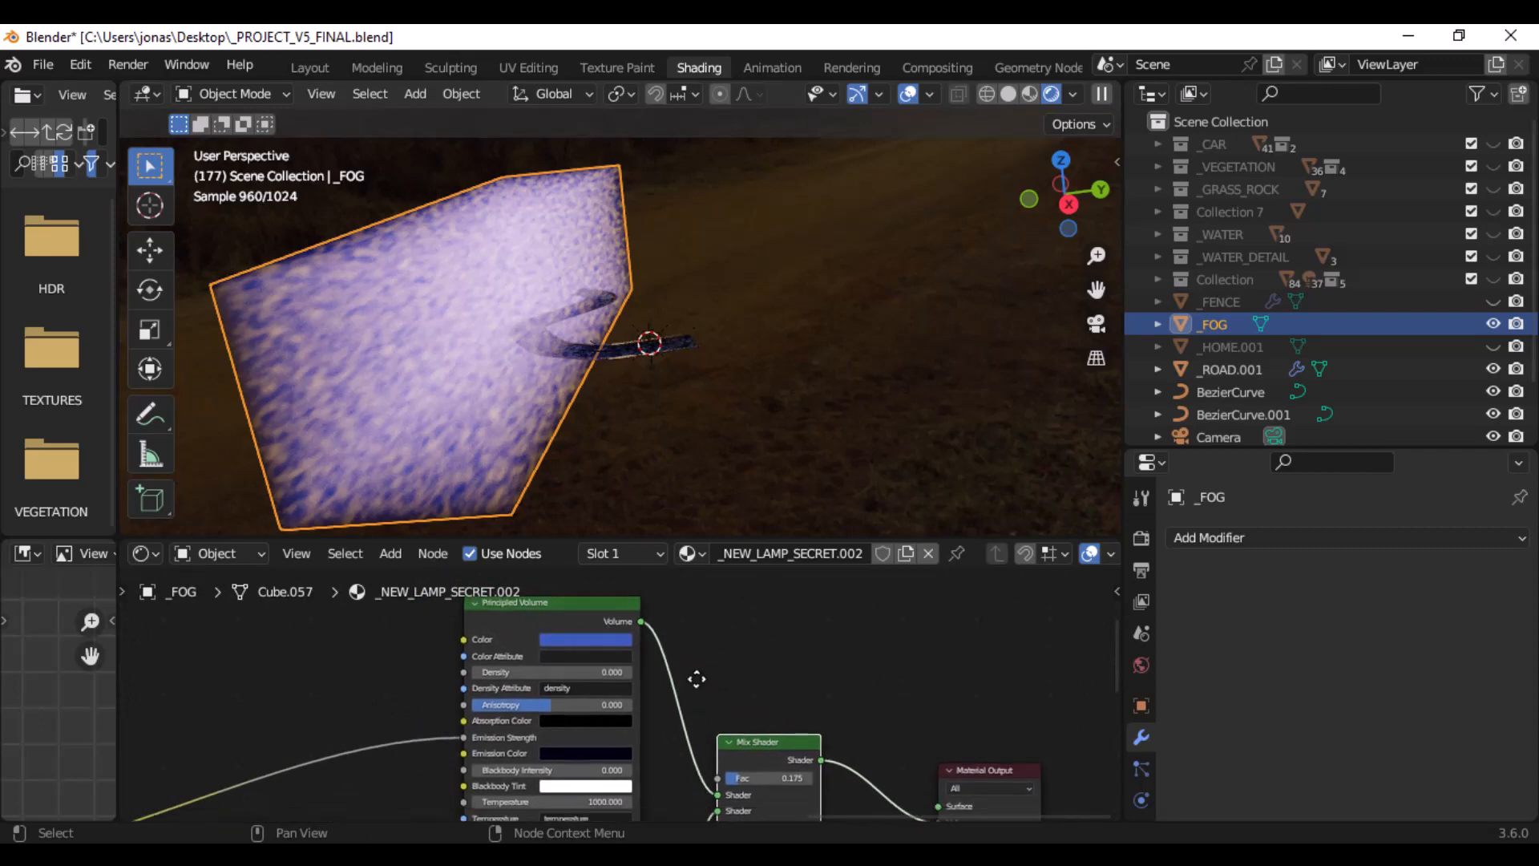
click(638, 610)
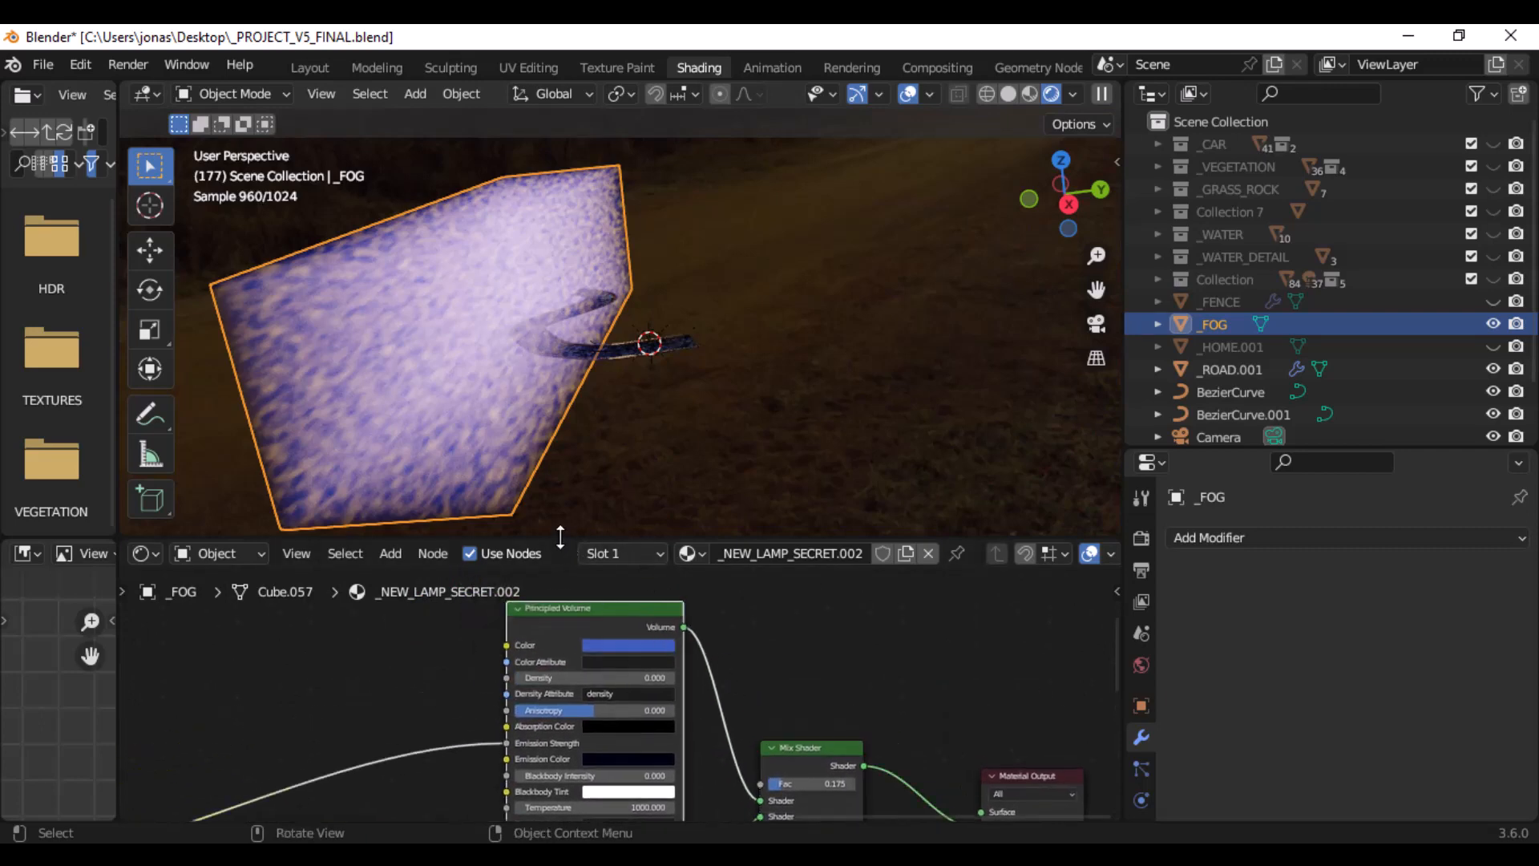
drag(561, 534, 557, 491)
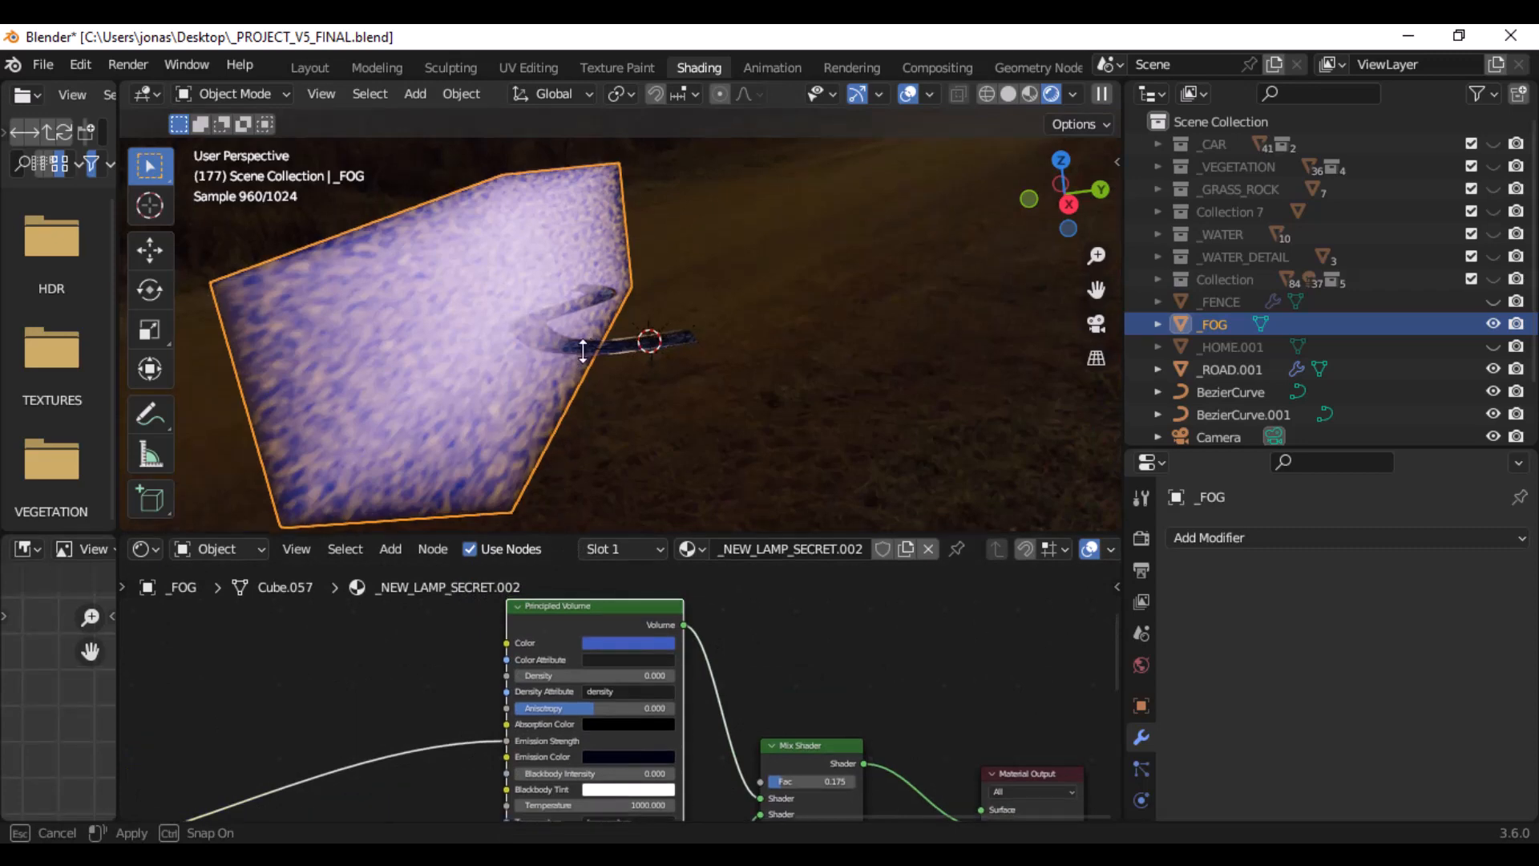
drag(581, 548, 577, 357)
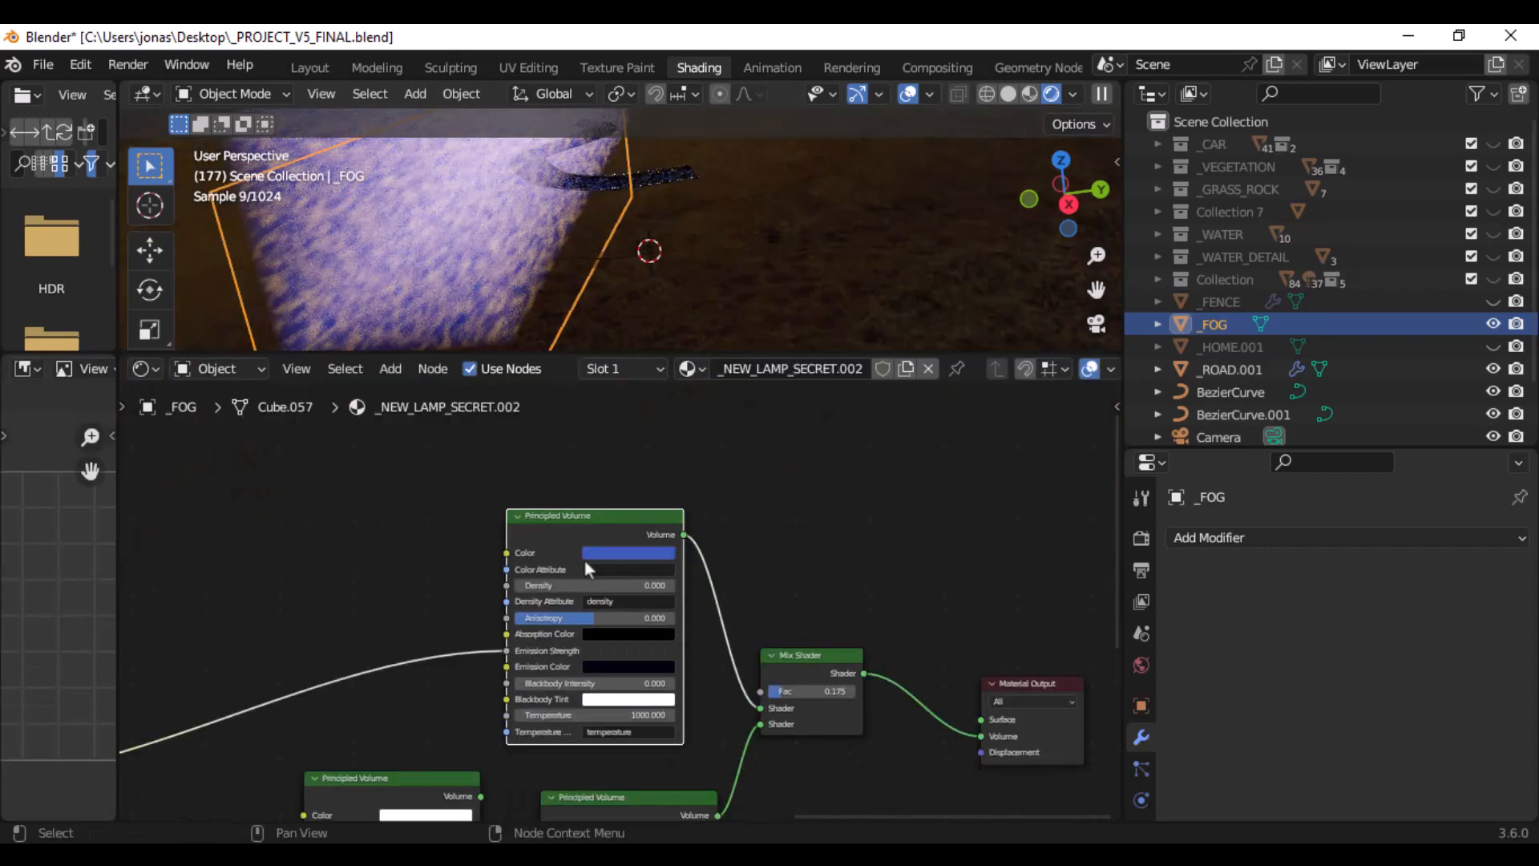
middle_drag(689, 550, 910, 532)
scroll(782, 511, up, 5)
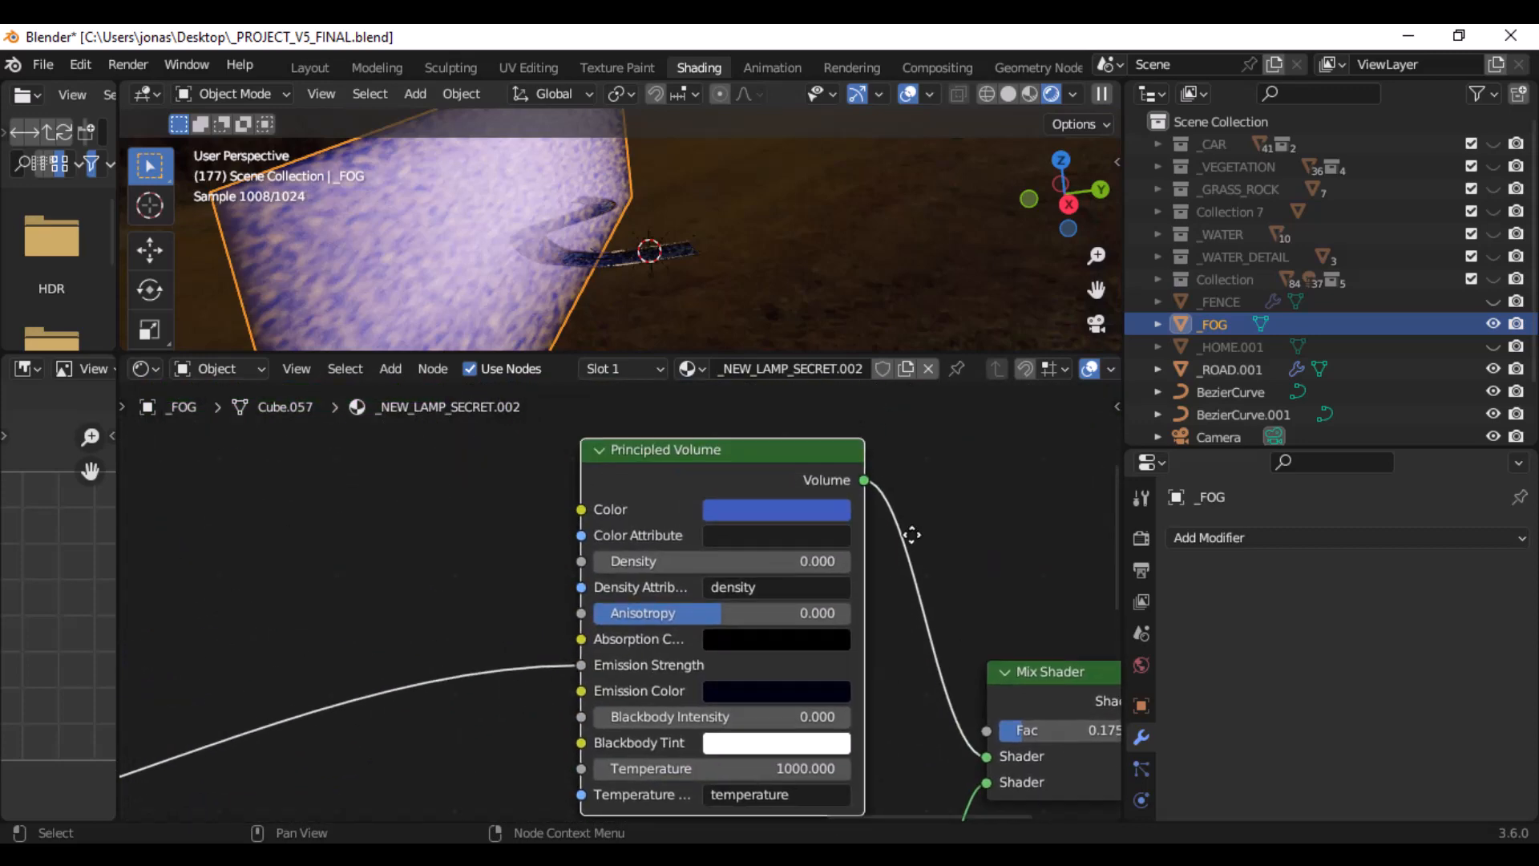
- Trace the upper Principled Volume's Emission Strength input back through the Gradient Texture and Mapping nodes, and select the Texture Coordinate node
middle_drag(666, 653, 198, 803)
scroll(483, 646, down, 3)
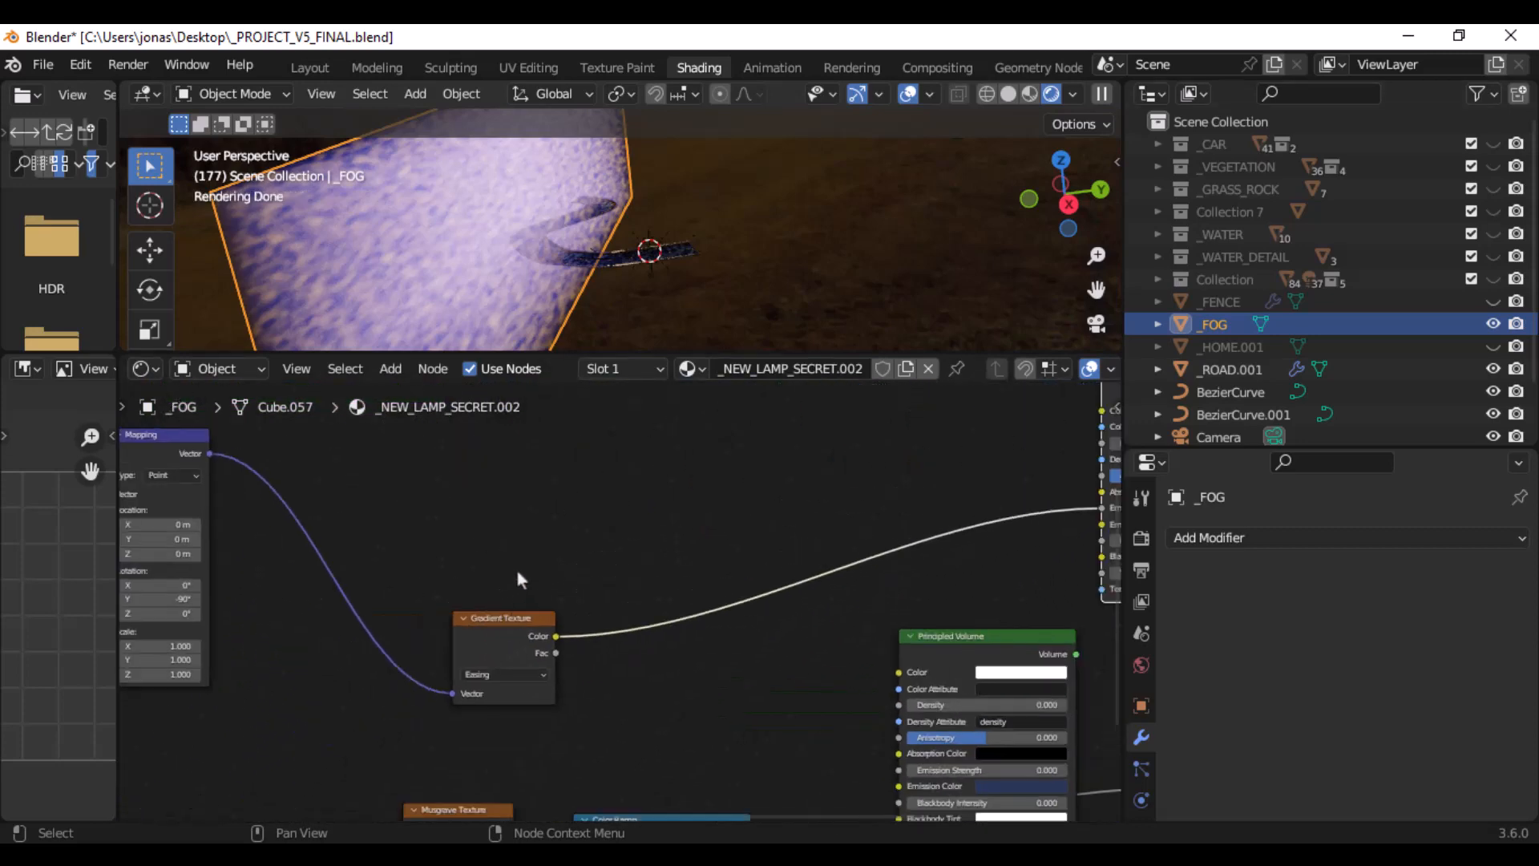
scroll(545, 609, up, 2)
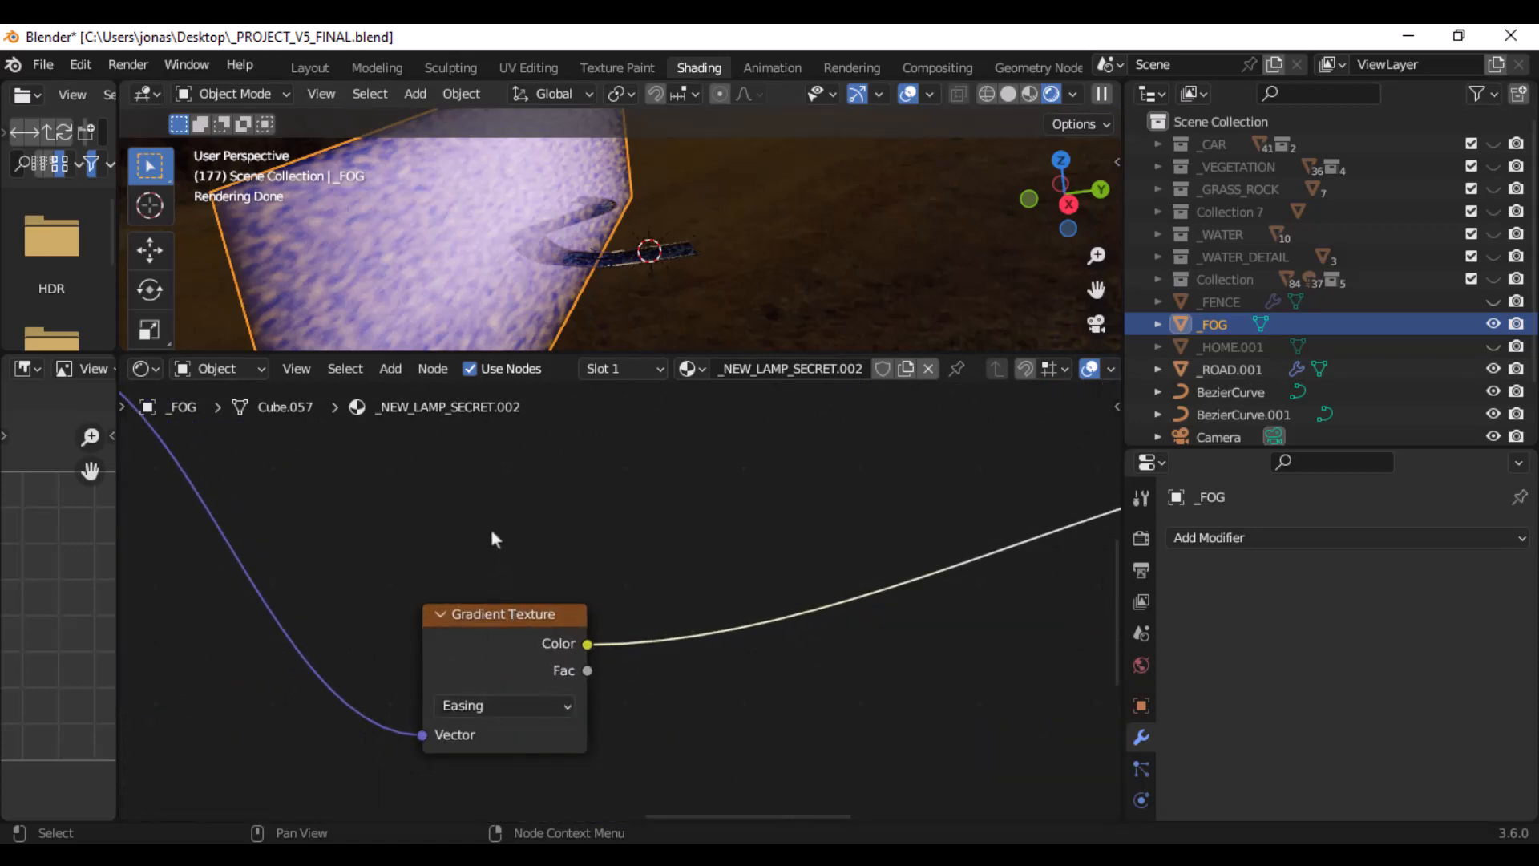
middle_drag(492, 532, 922, 612)
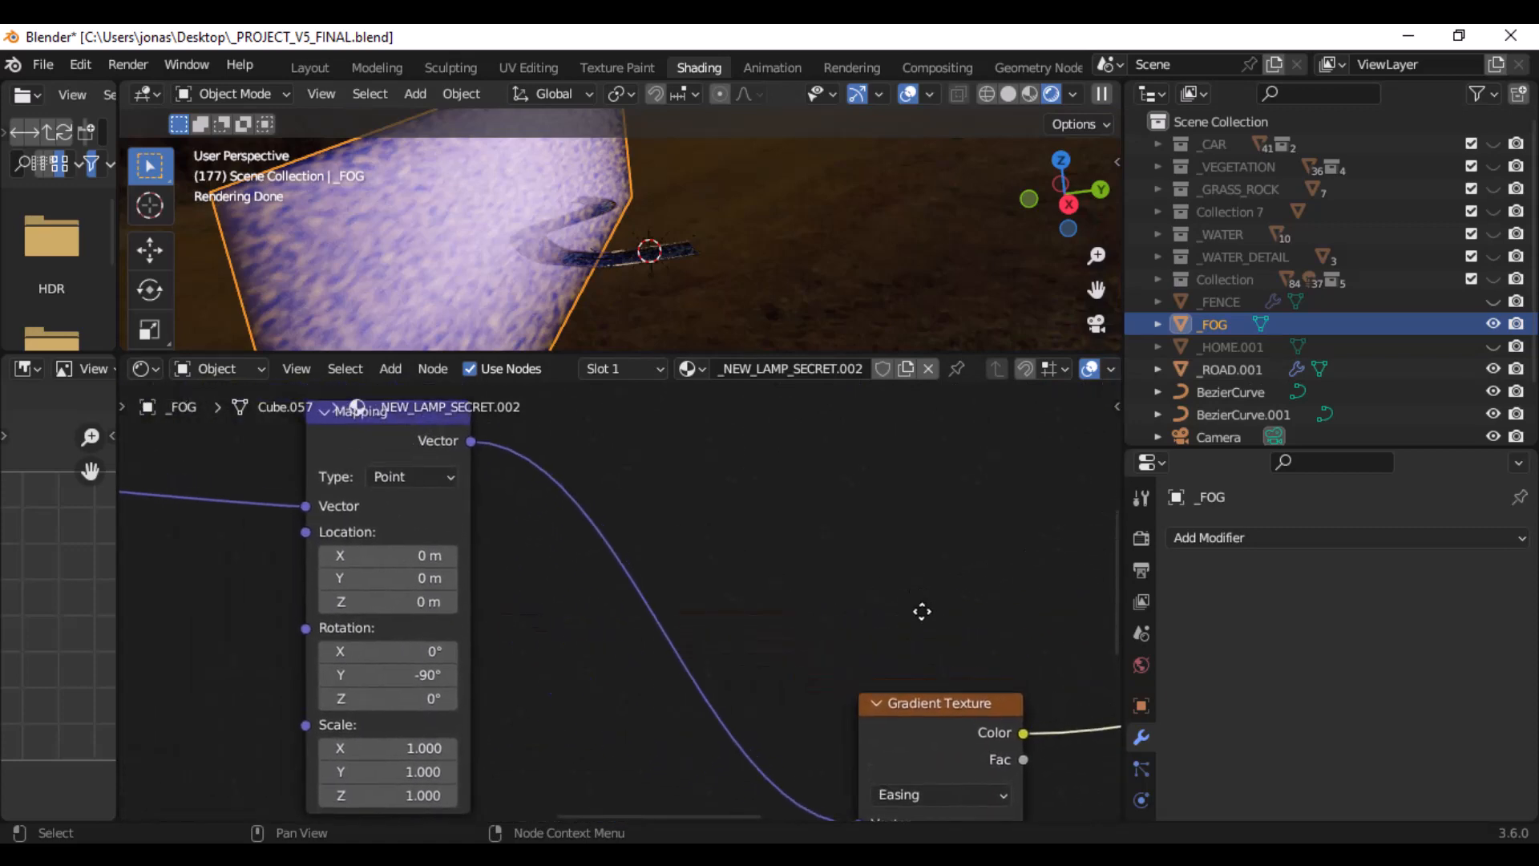
scroll(635, 570, down, 2)
middle_drag(634, 570, 685, 518)
mouse_move(563, 501)
mouse_down()
mouse_move(597, 497)
mouse_move(565, 512)
mouse_up()
middle_drag(379, 484, 481, 504)
drag(184, 468, 244, 504)
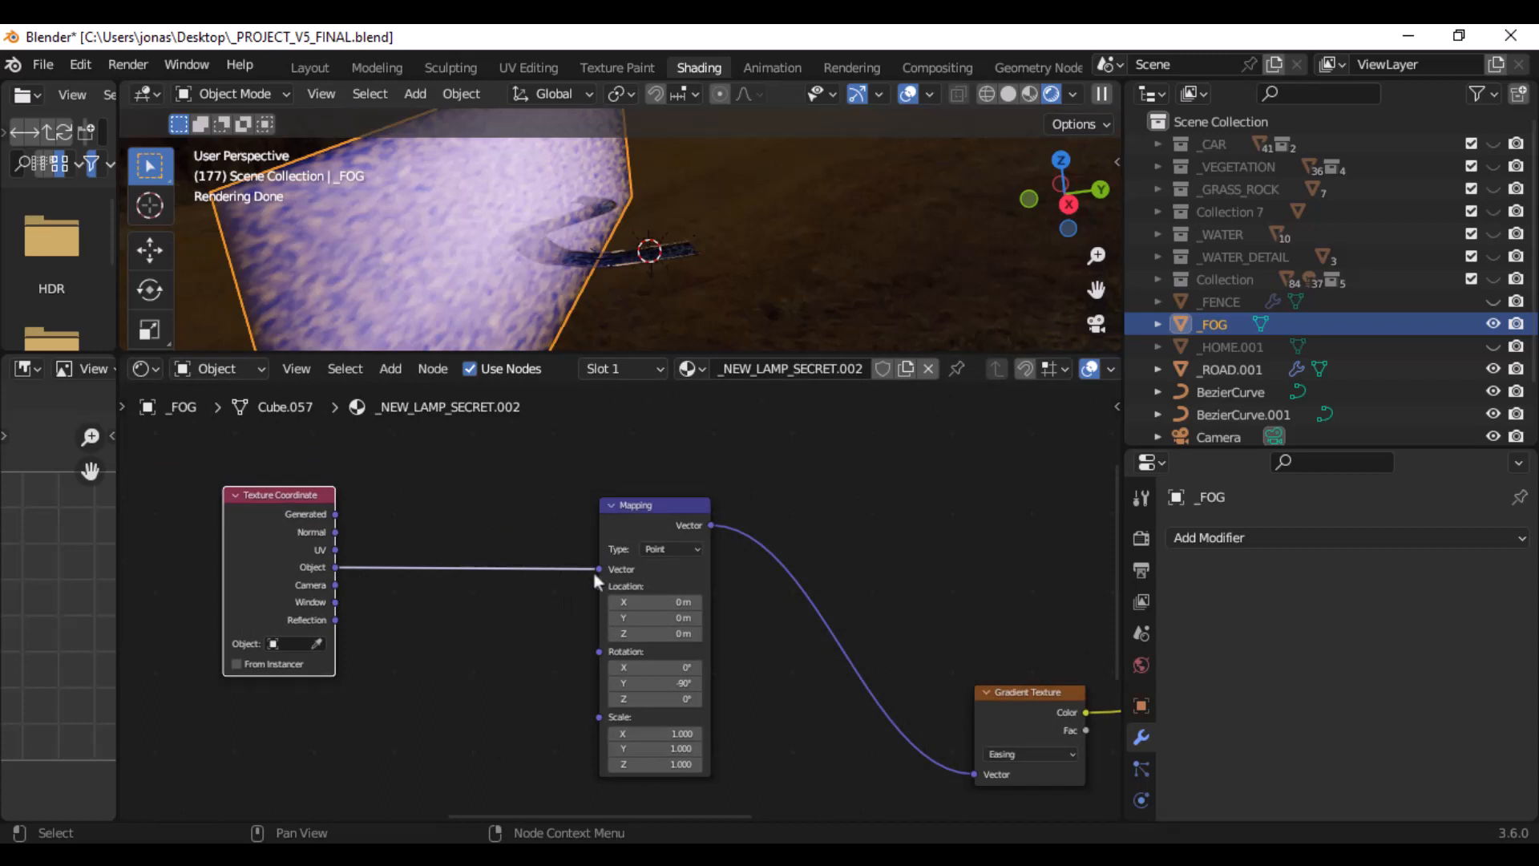
- Examine the Mix Shader and trace the lower Principled Volume's input back through the Color Ramp to the Musgrave Texture
scroll(859, 657, down, 11)
middle_drag(868, 651, 484, 643)
scroll(974, 598, up, 5)
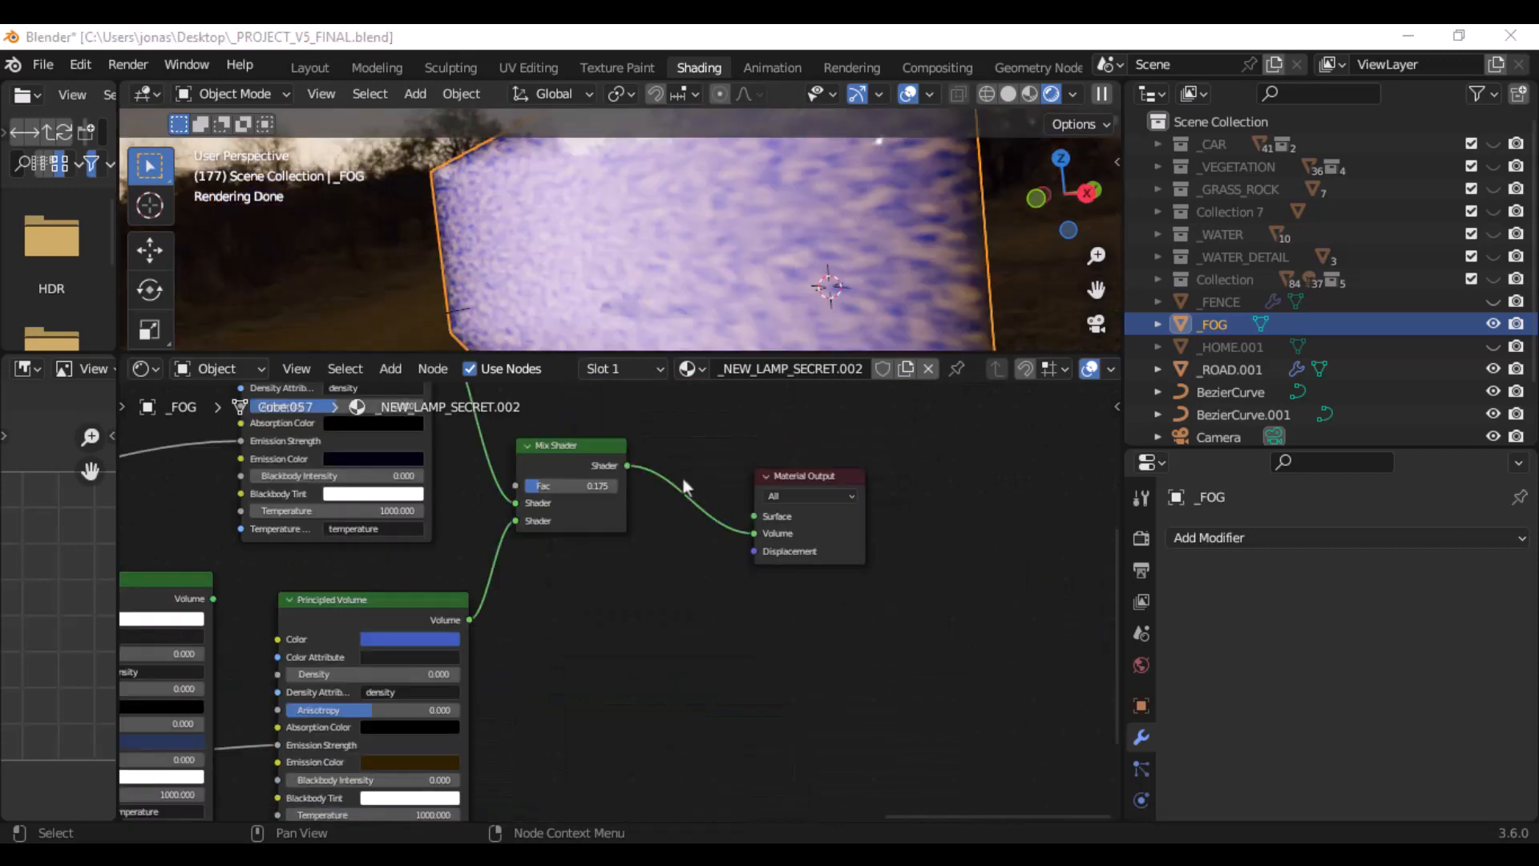
middle_drag(683, 479, 762, 528)
scroll(694, 540, up, 4)
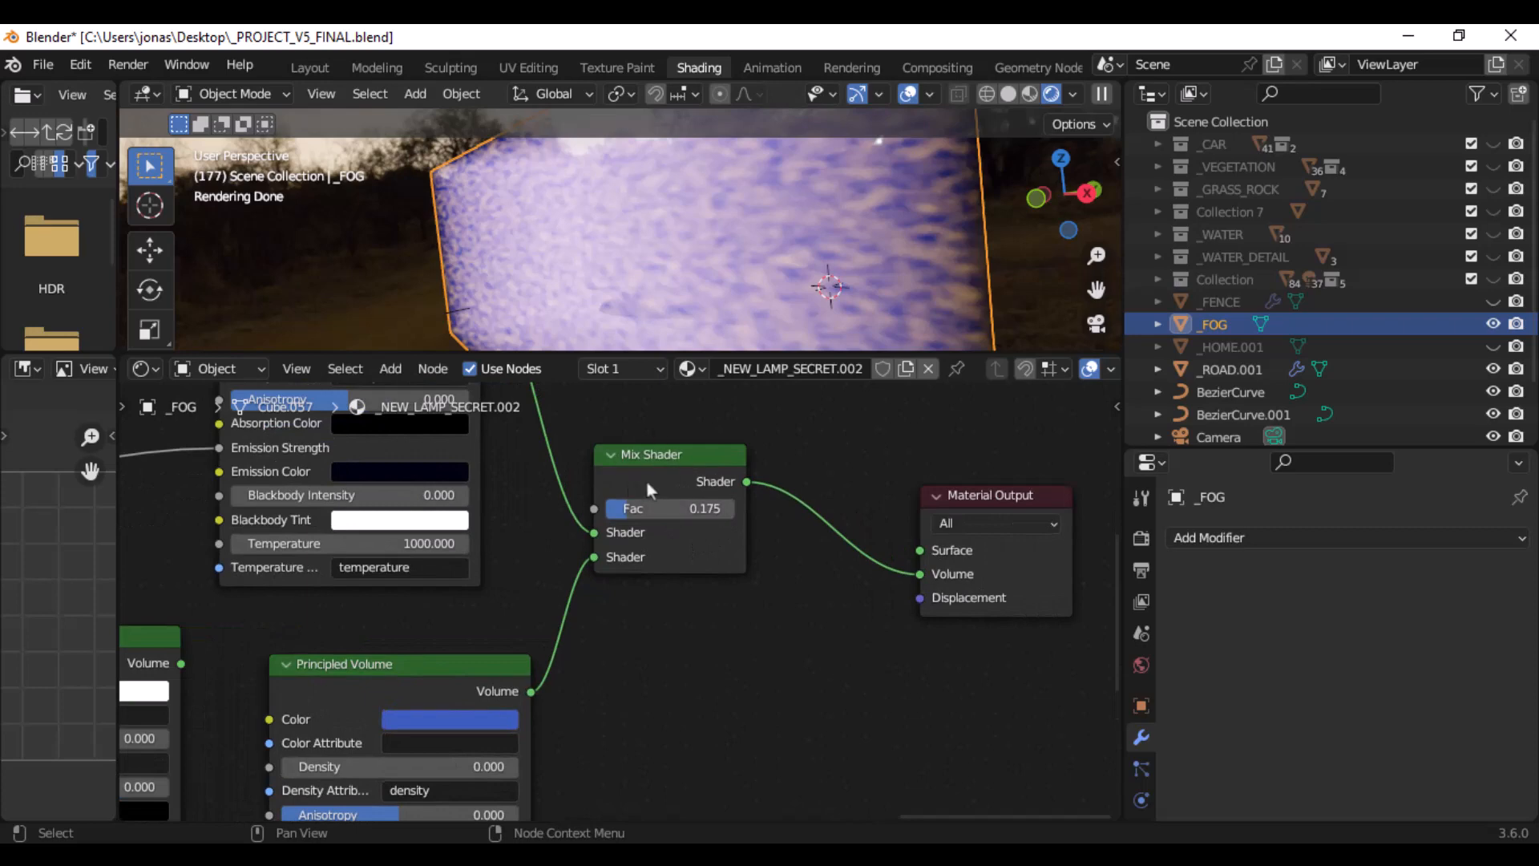
middle_drag(575, 633, 747, 441)
drag(558, 467, 533, 465)
middle_drag(387, 637, 947, 579)
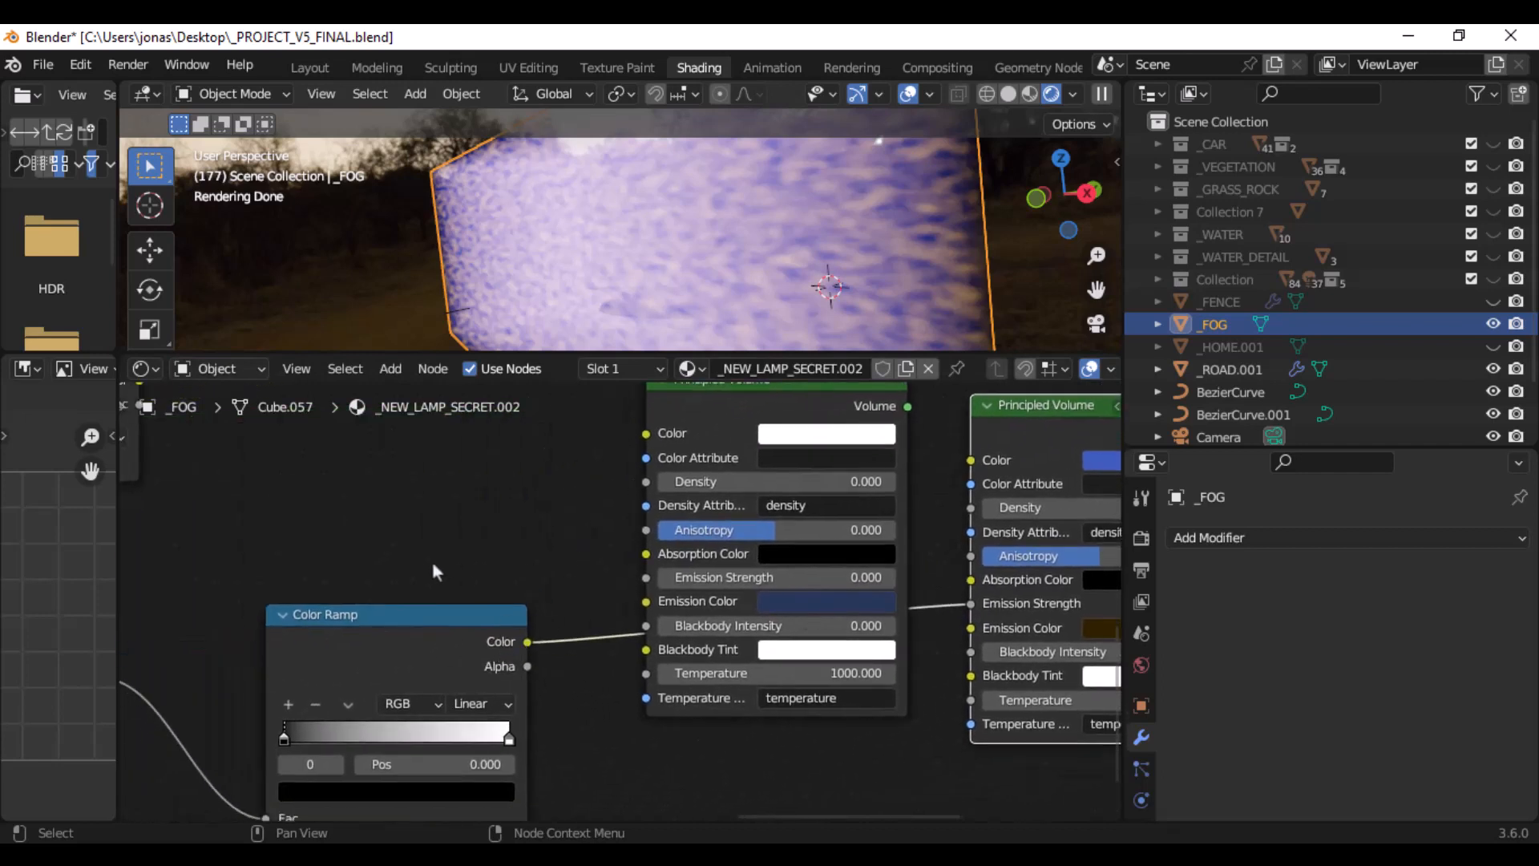
middle_drag(340, 572, 748, 467)
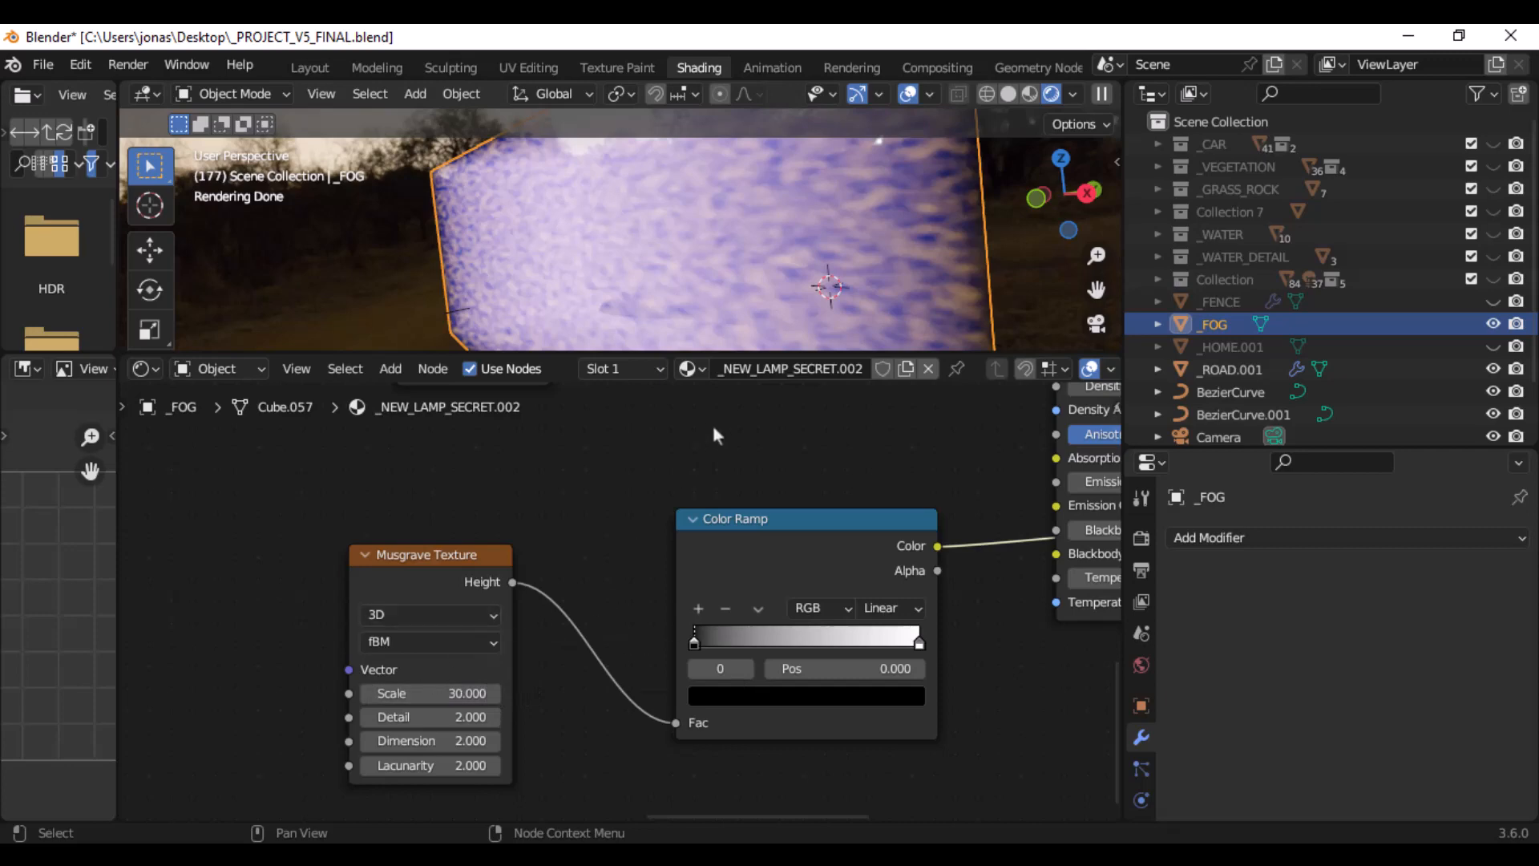
- Disconnect the lower Principled Volume from the Mix Shader to compare the fog, and reconnect it to the second Shader input
middle_drag(891, 208, 796, 206)
middle_drag(804, 476, 699, 580)
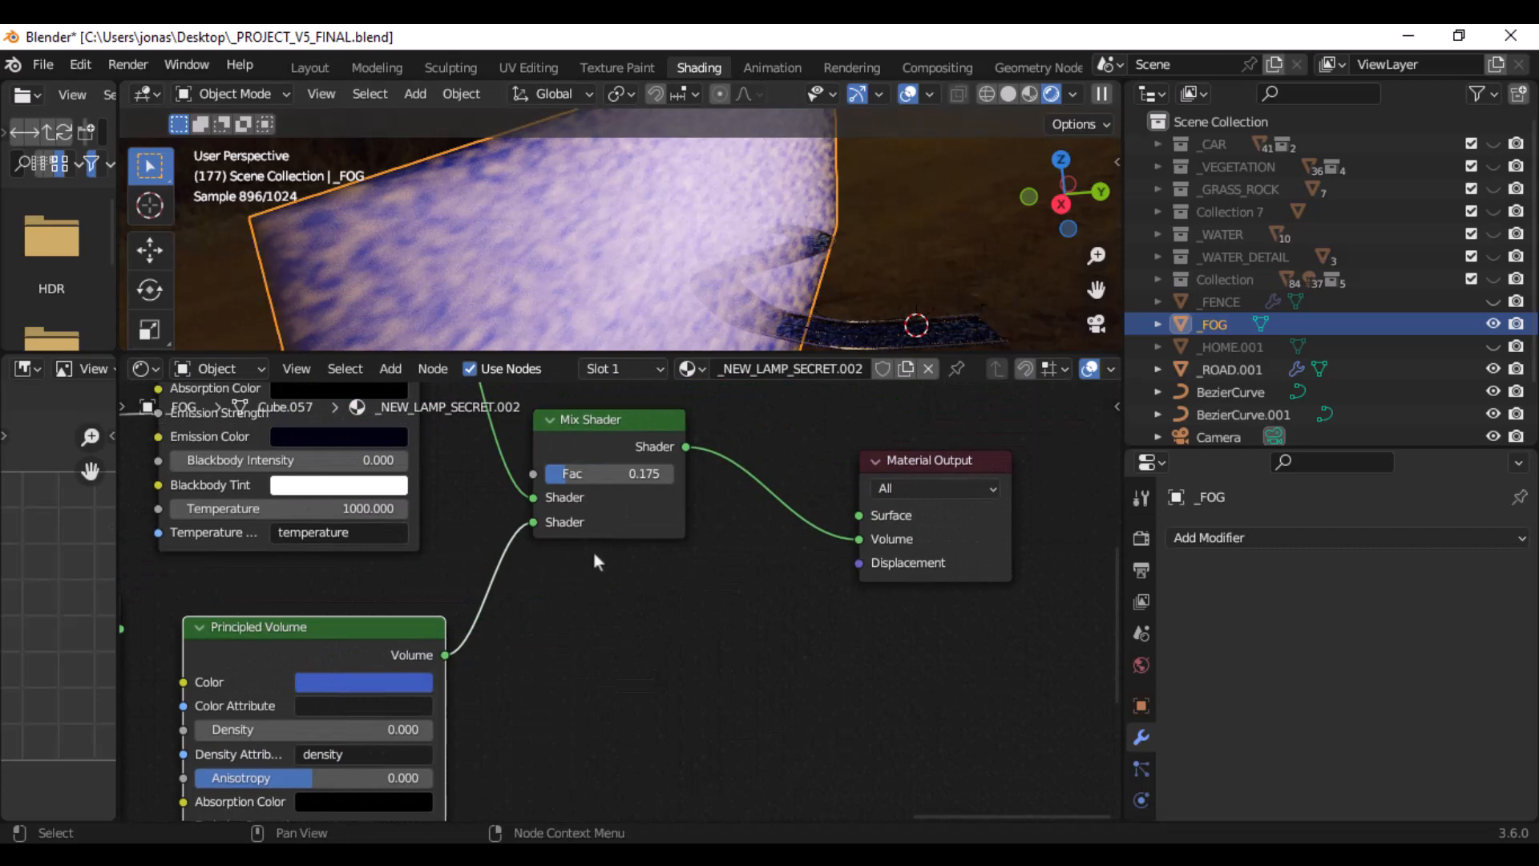
drag(534, 523, 571, 554)
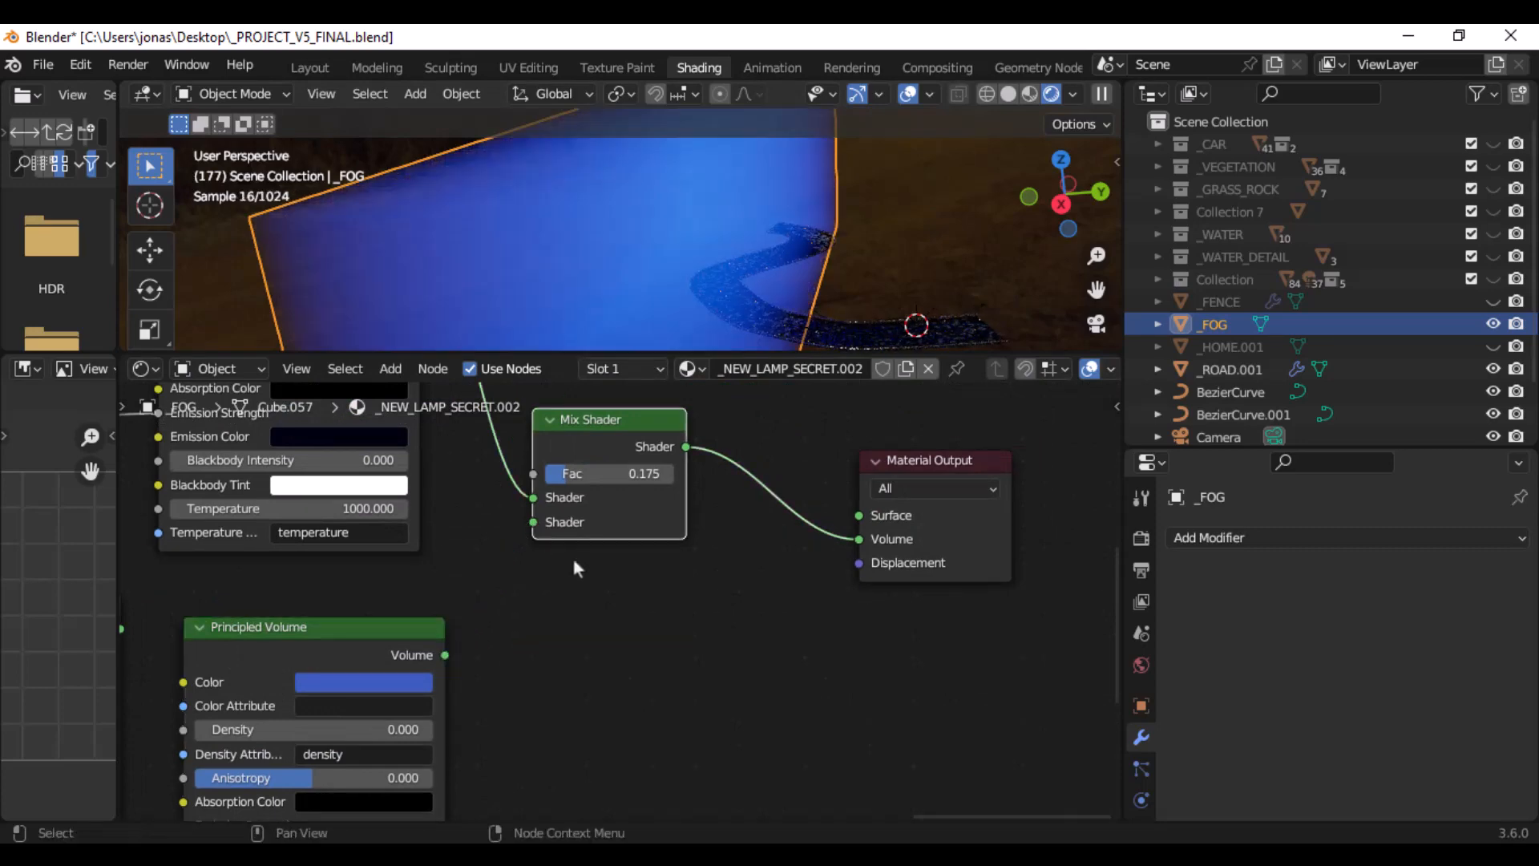
scroll(737, 284, down, 3)
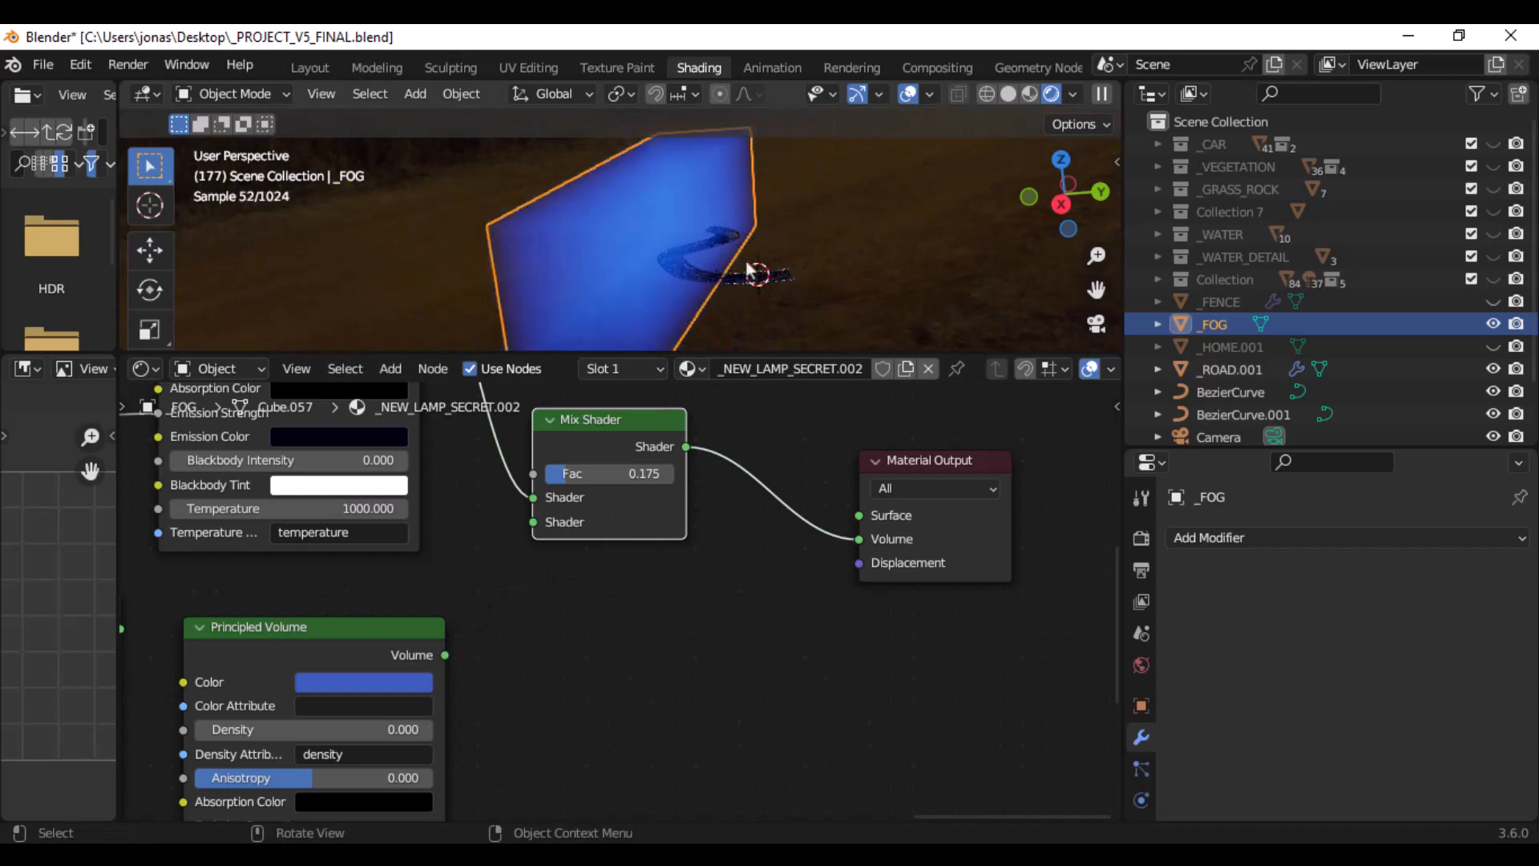
drag(446, 655, 524, 539)
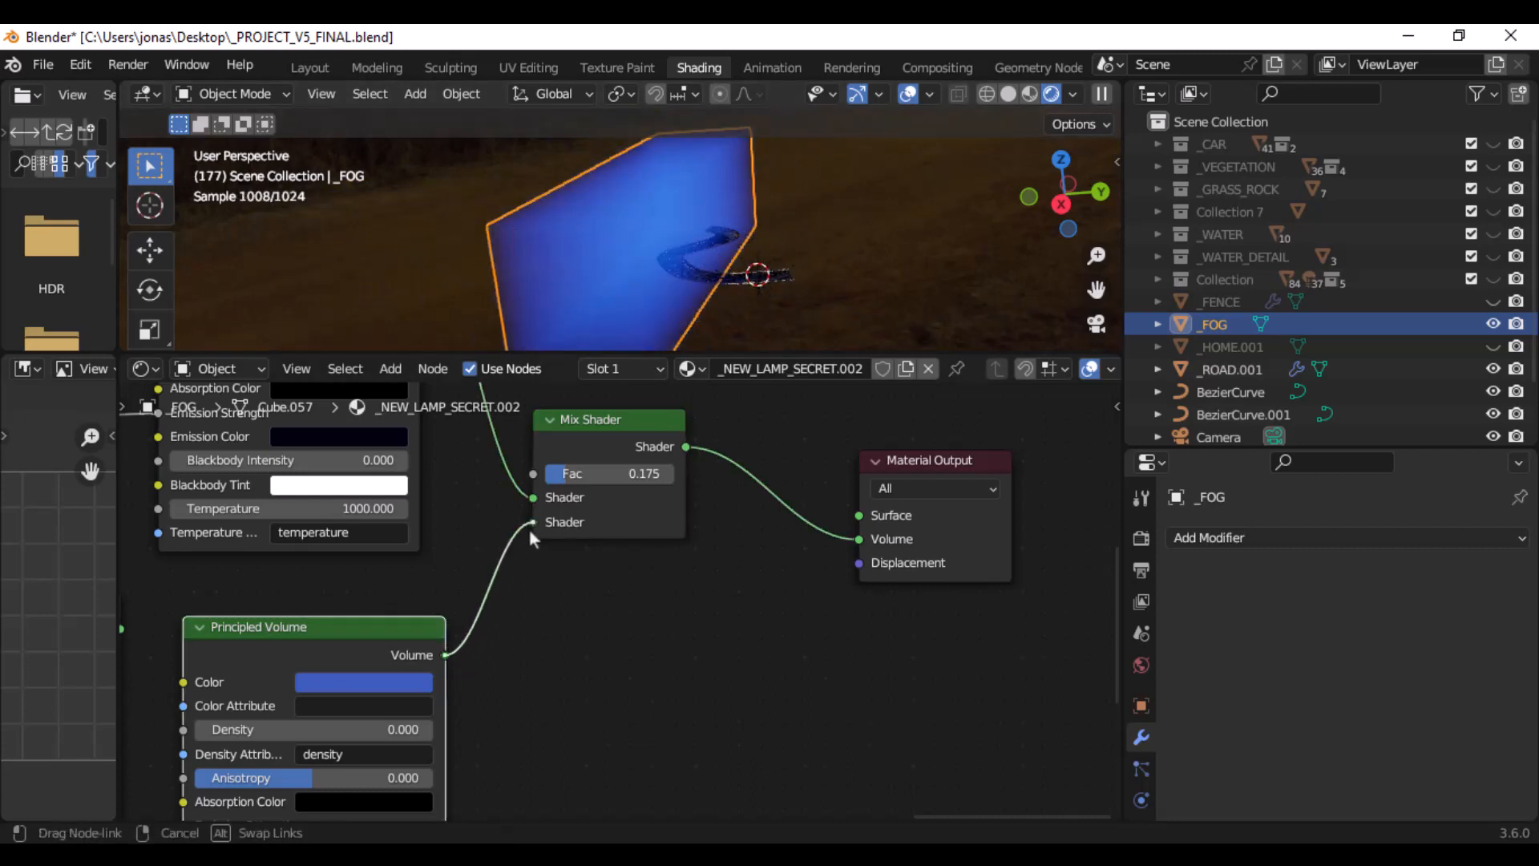
drag(536, 543, 533, 523)
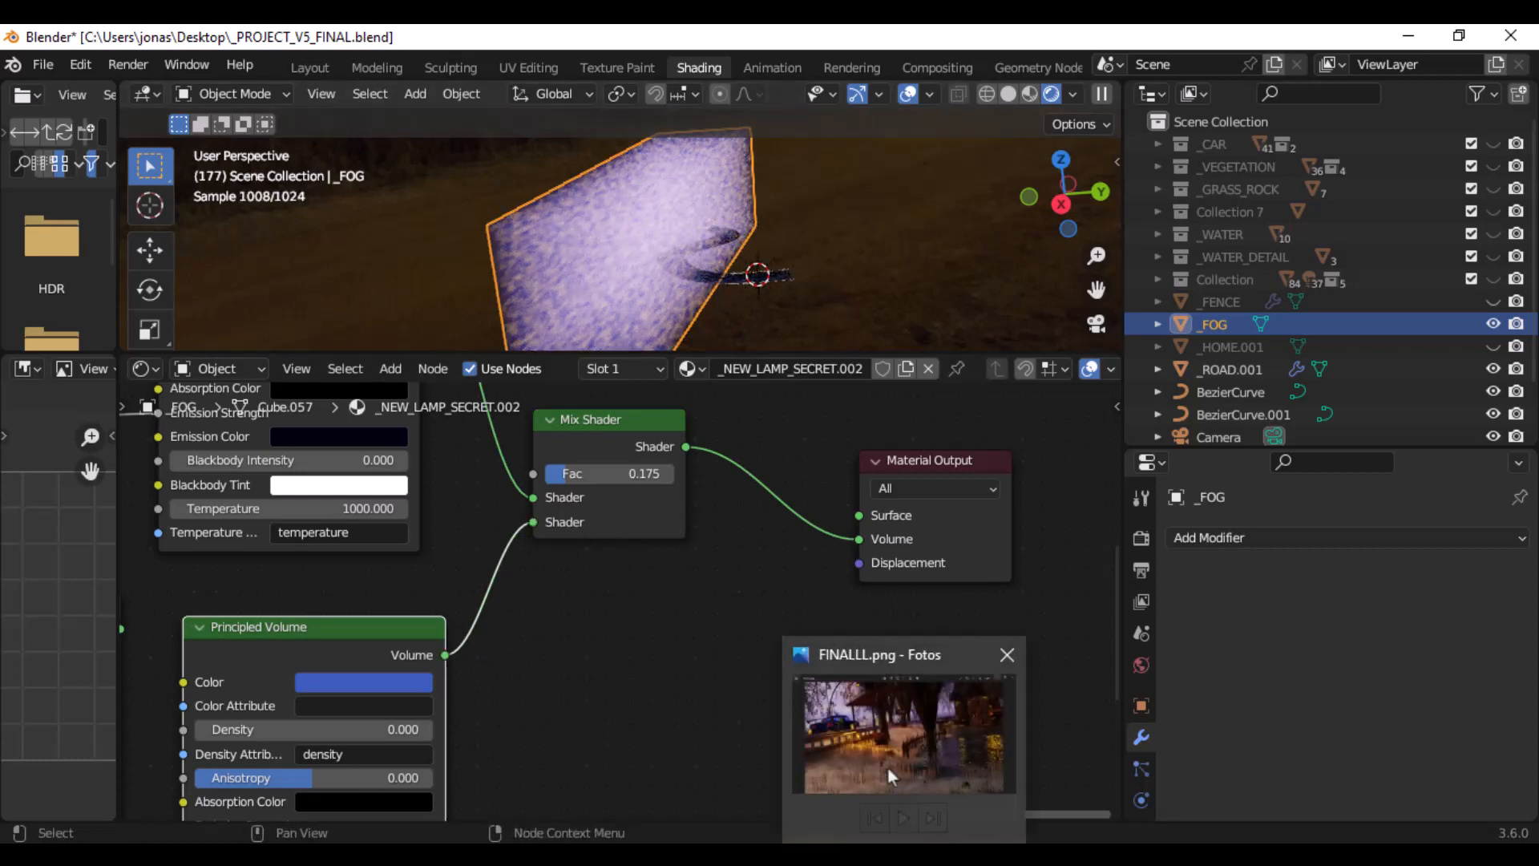
- Switch to the image viewer to check FINALLL.png, return to Blender, and inspect the fog volume from another side
click(887, 766)
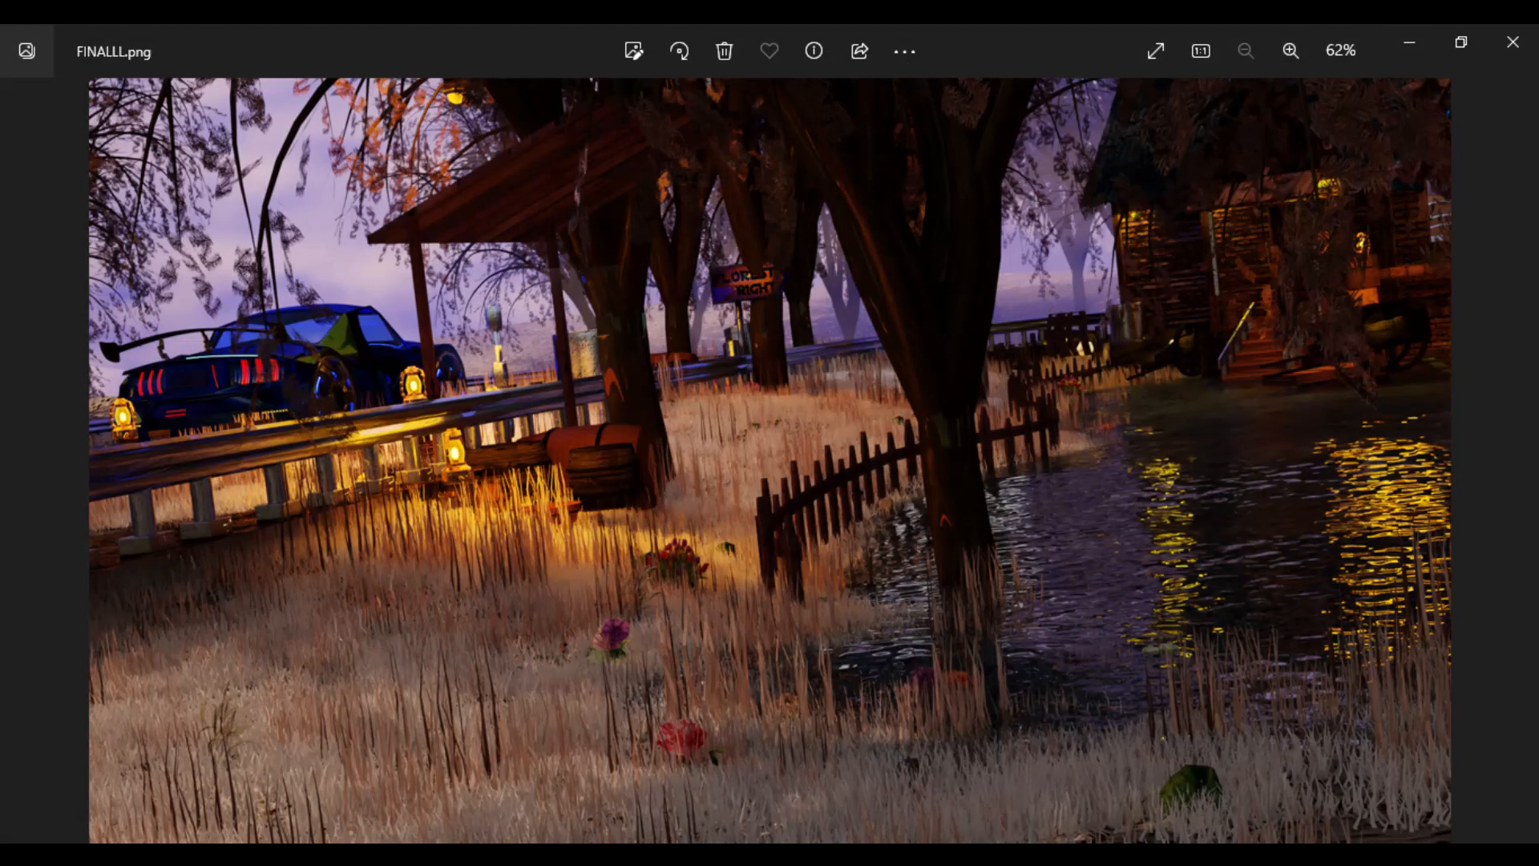
key(alt+Tab)
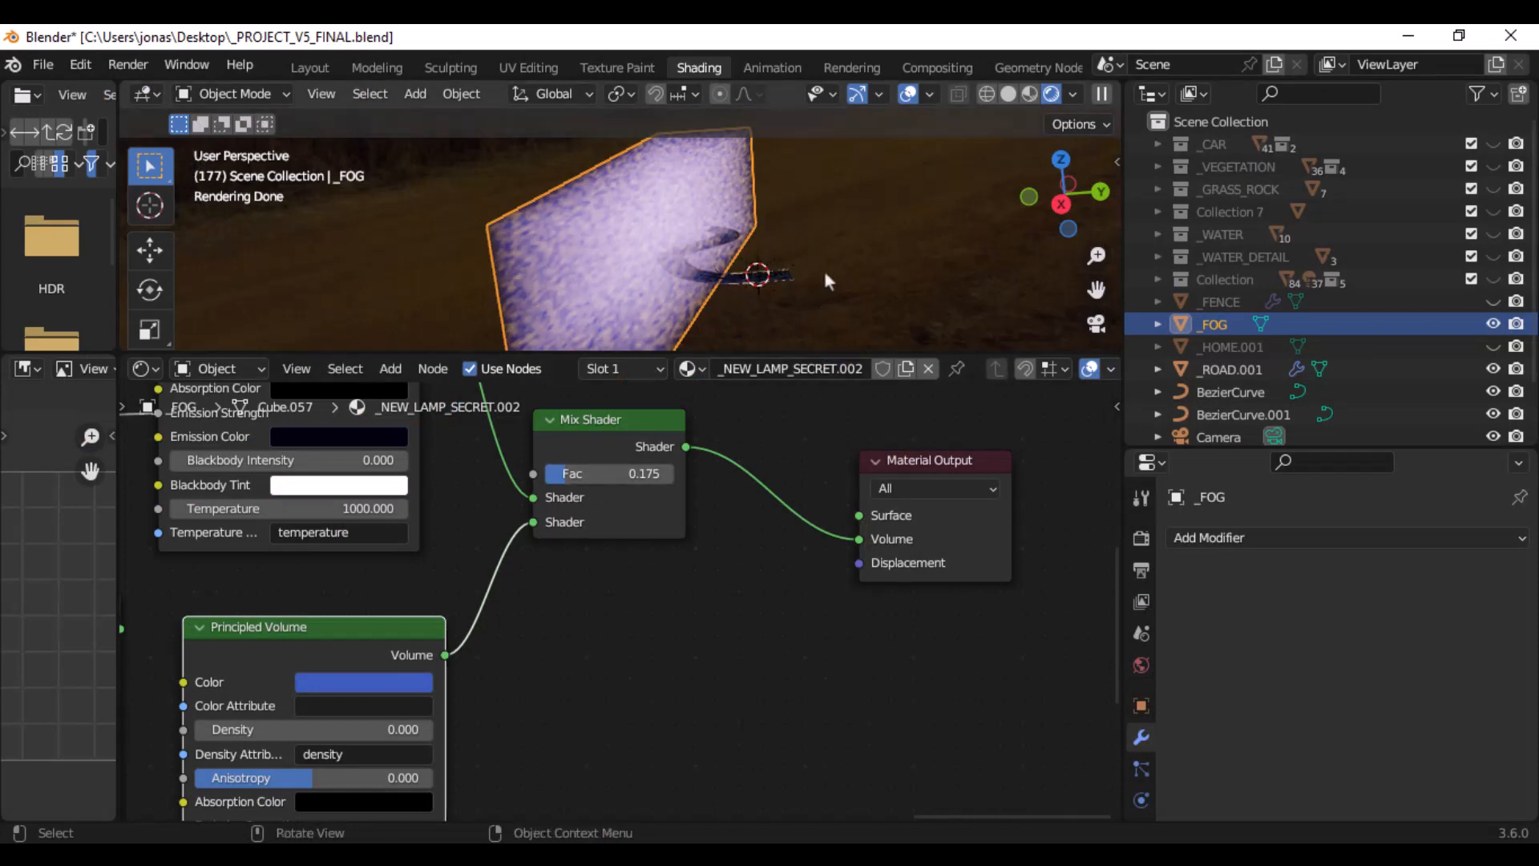
middle_drag(834, 269, 721, 274)
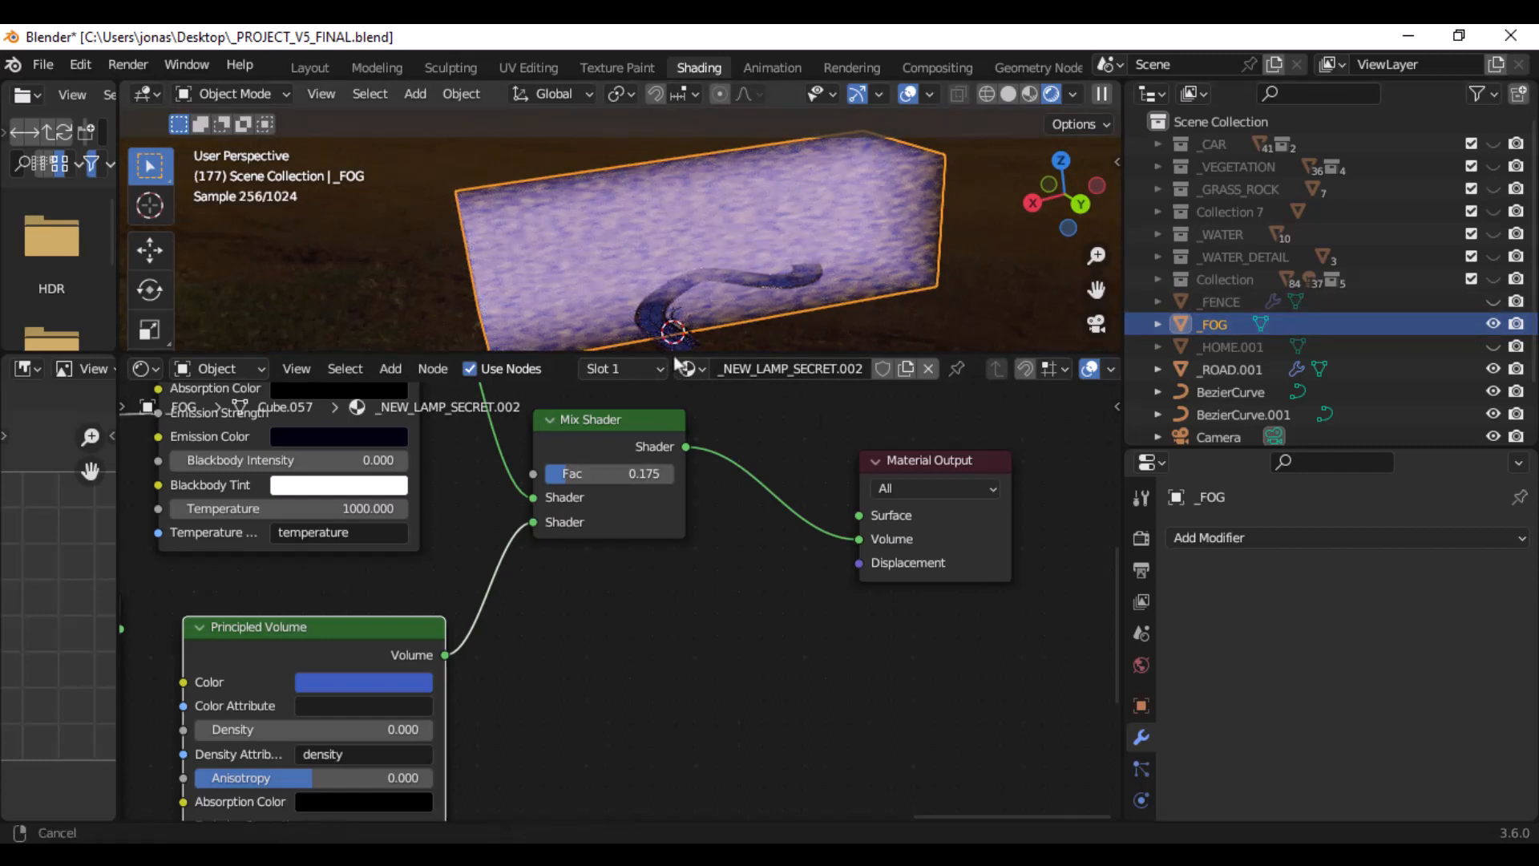
shift+middle_drag(944, 741, 986, 742)
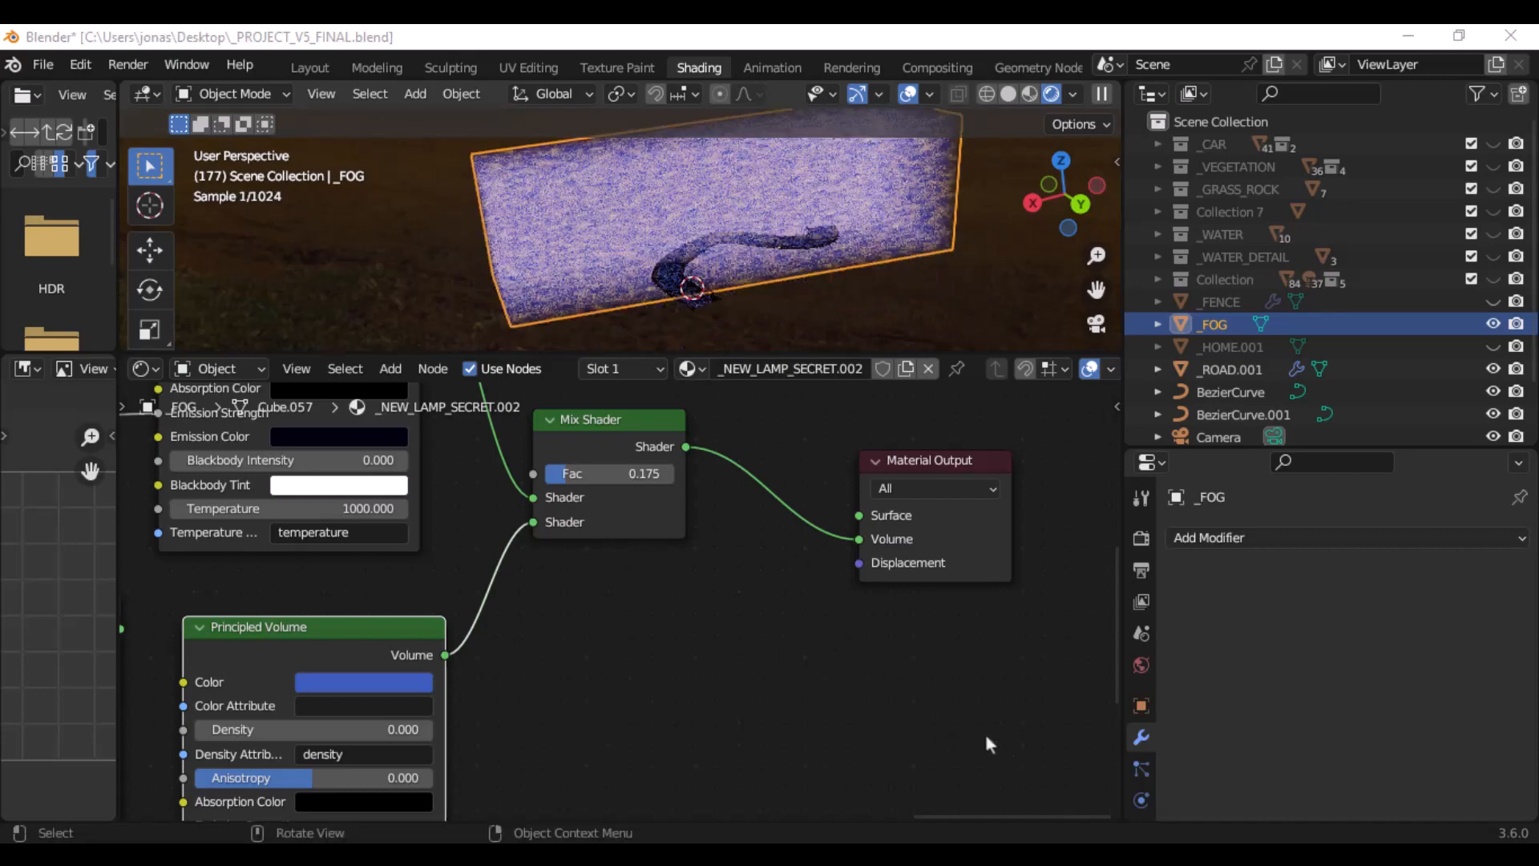
- Enlarge the 3D viewport and select the road object _ROAD.001 inside the fog volume
drag(672, 353, 674, 727)
scroll(707, 496, up, 8)
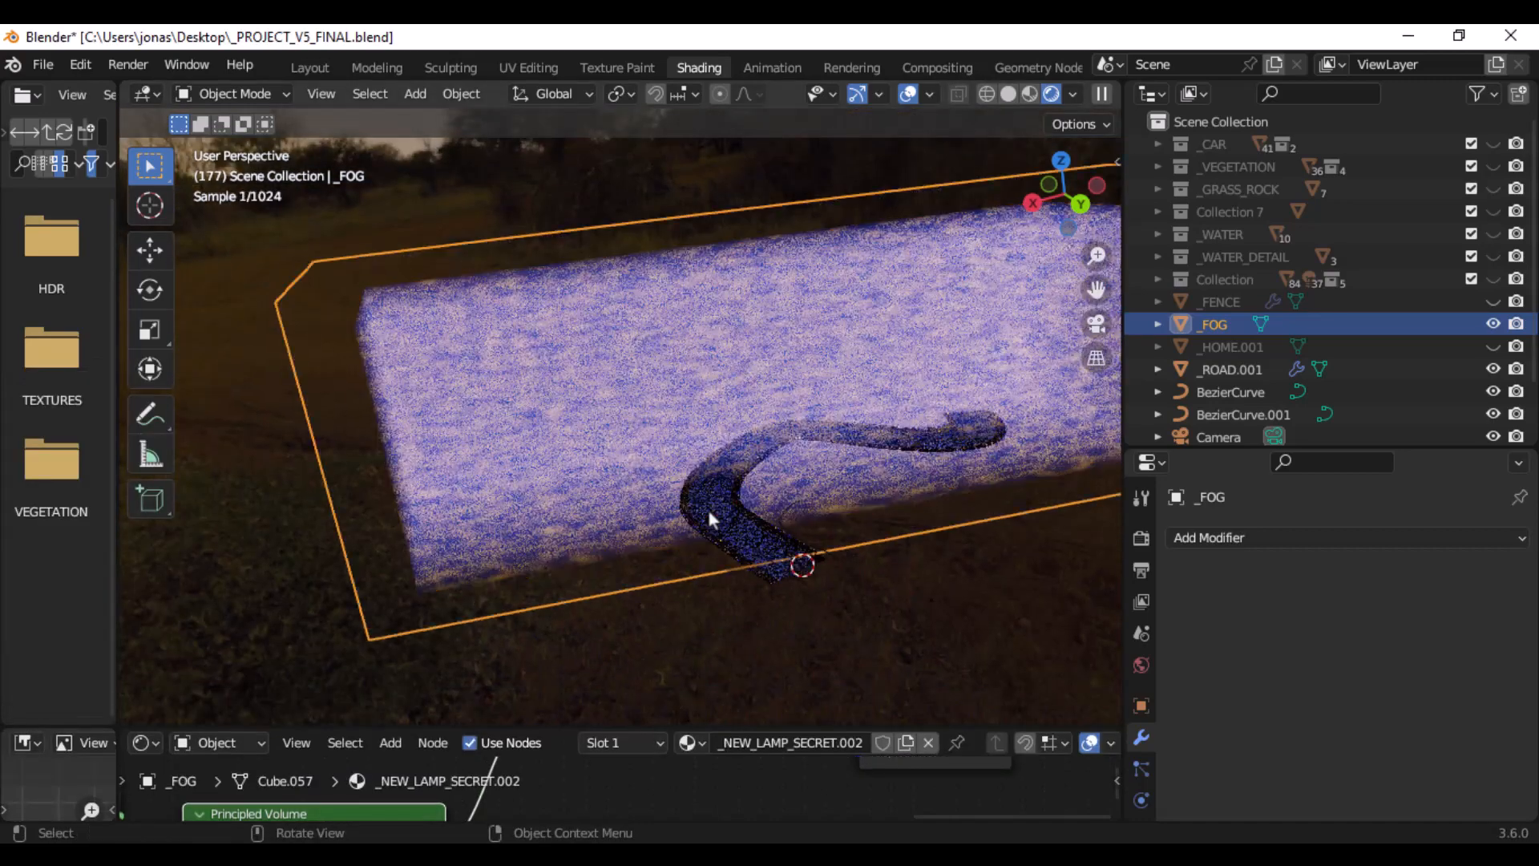
scroll(784, 365, up, 8)
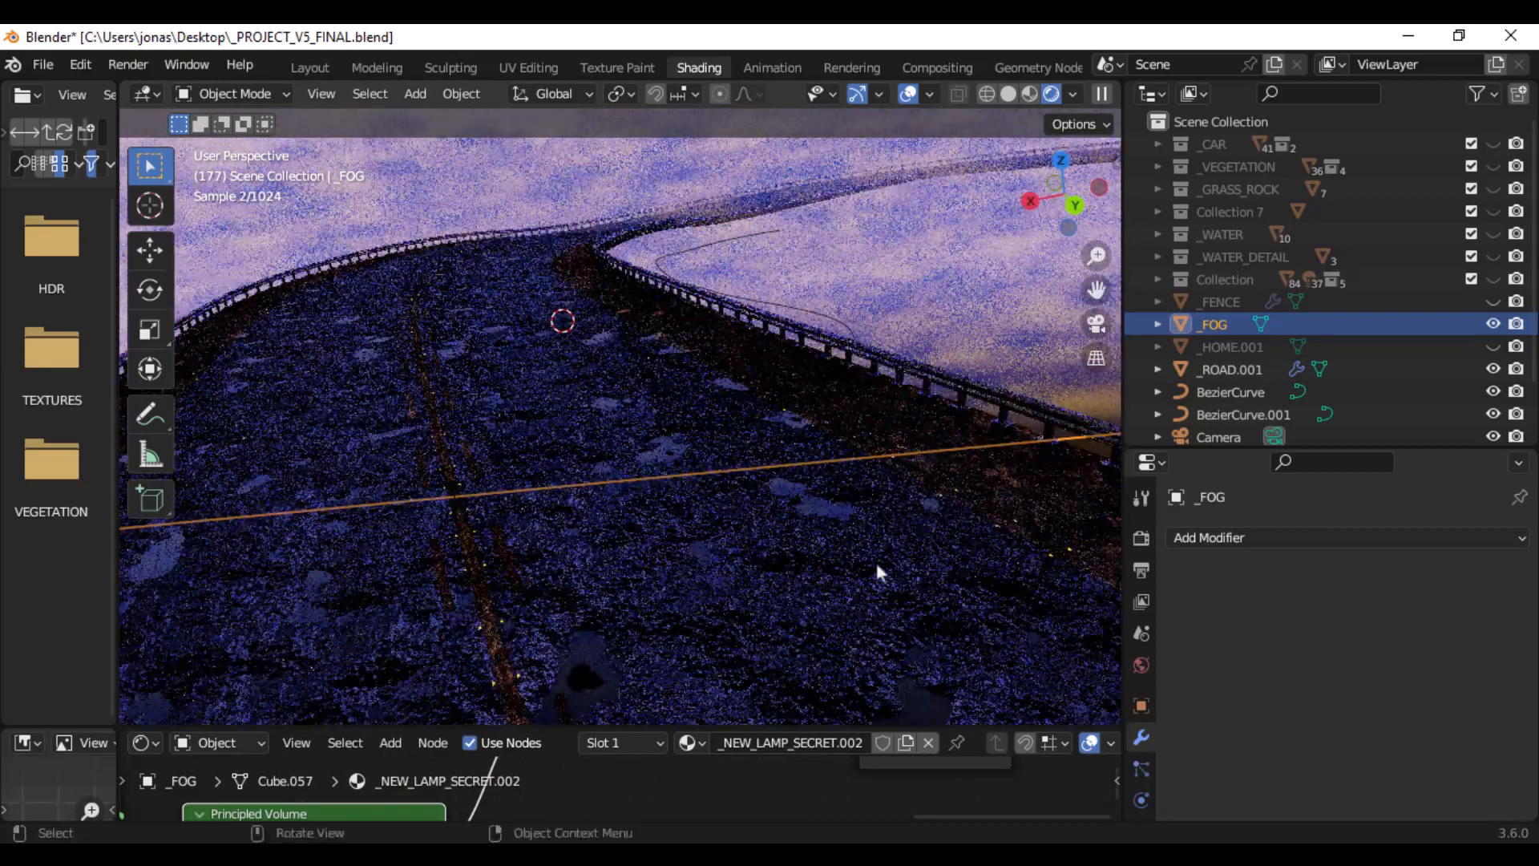
click(923, 515)
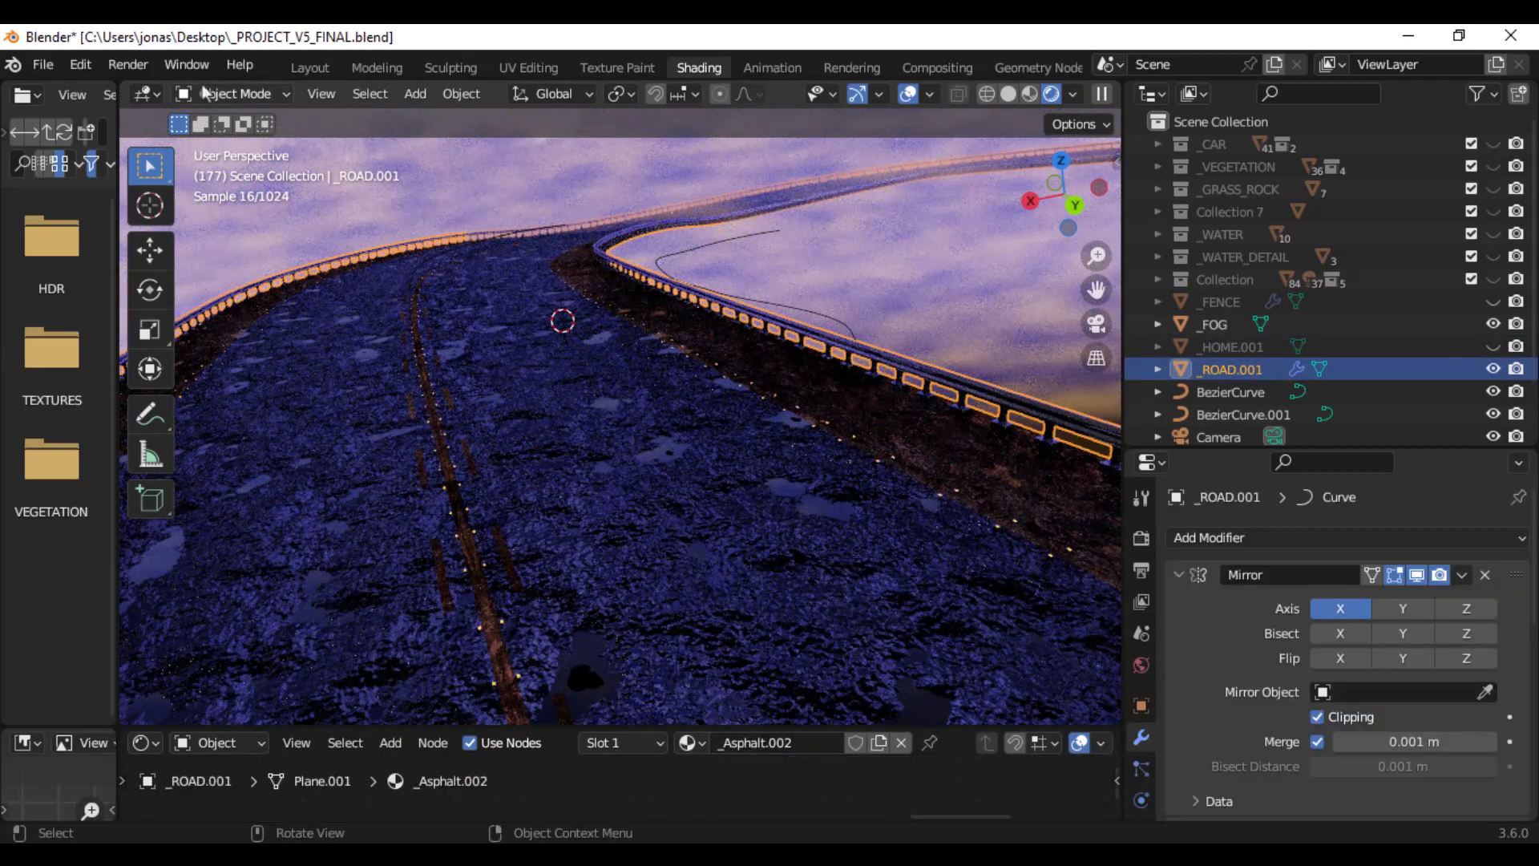
- Put _ROAD.001 in Edit Mode and select all geometry of its base road segment
click(228, 93)
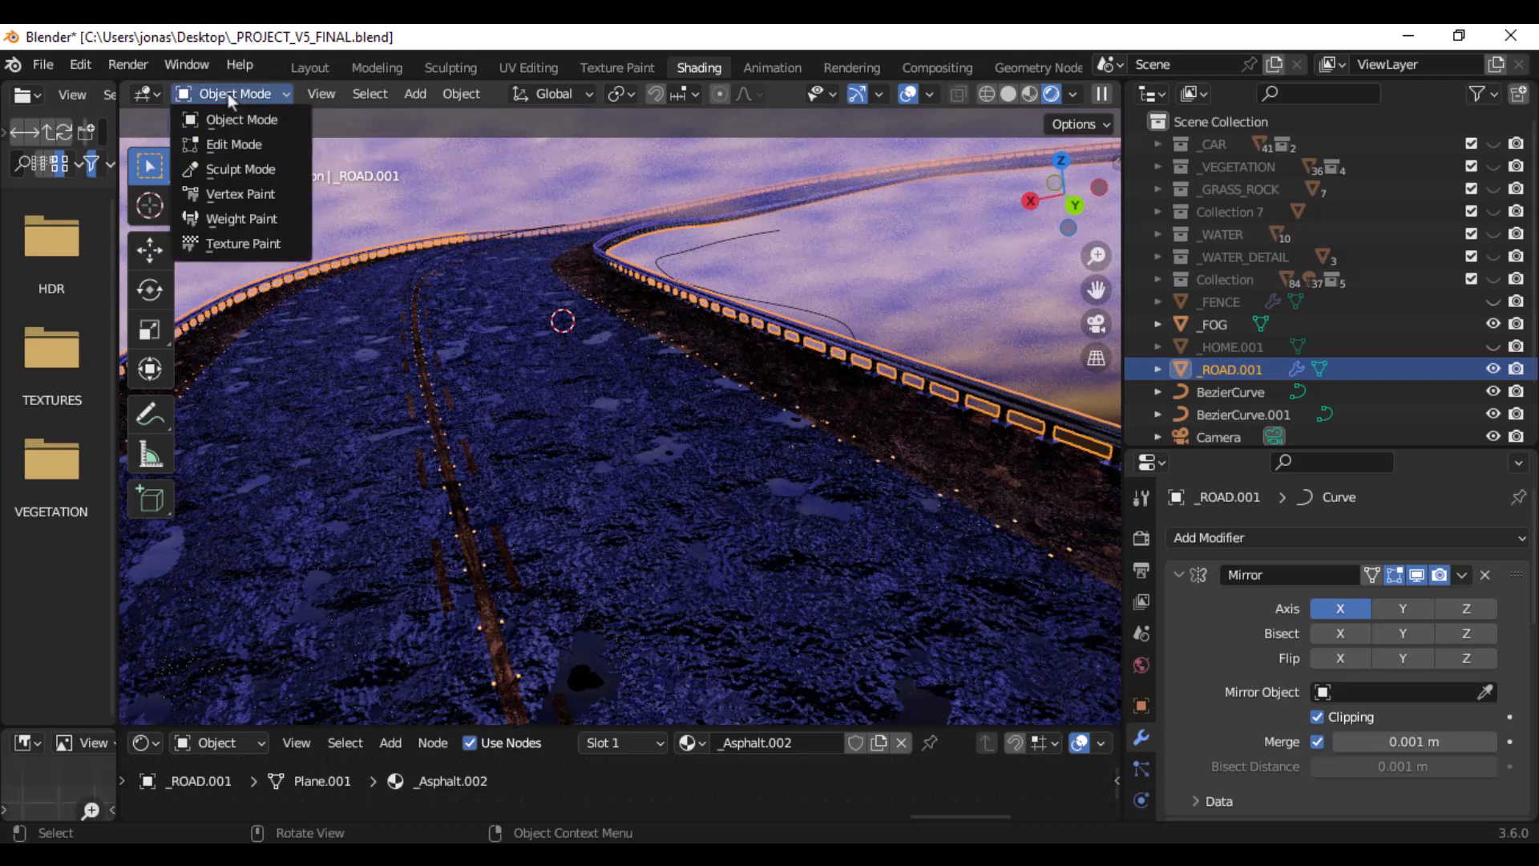
click(238, 145)
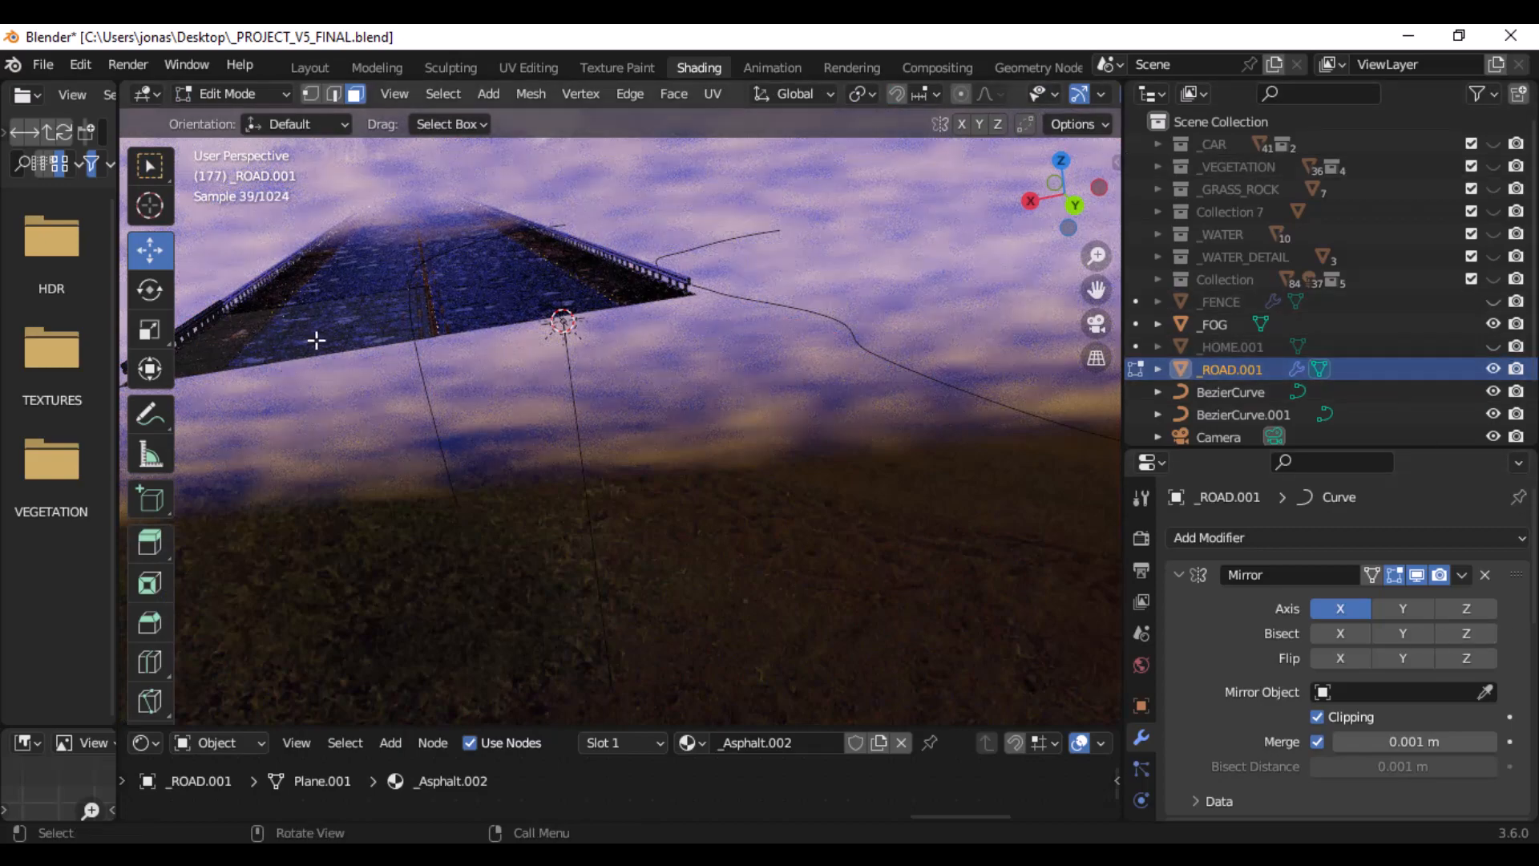
middle_drag(521, 295, 714, 412)
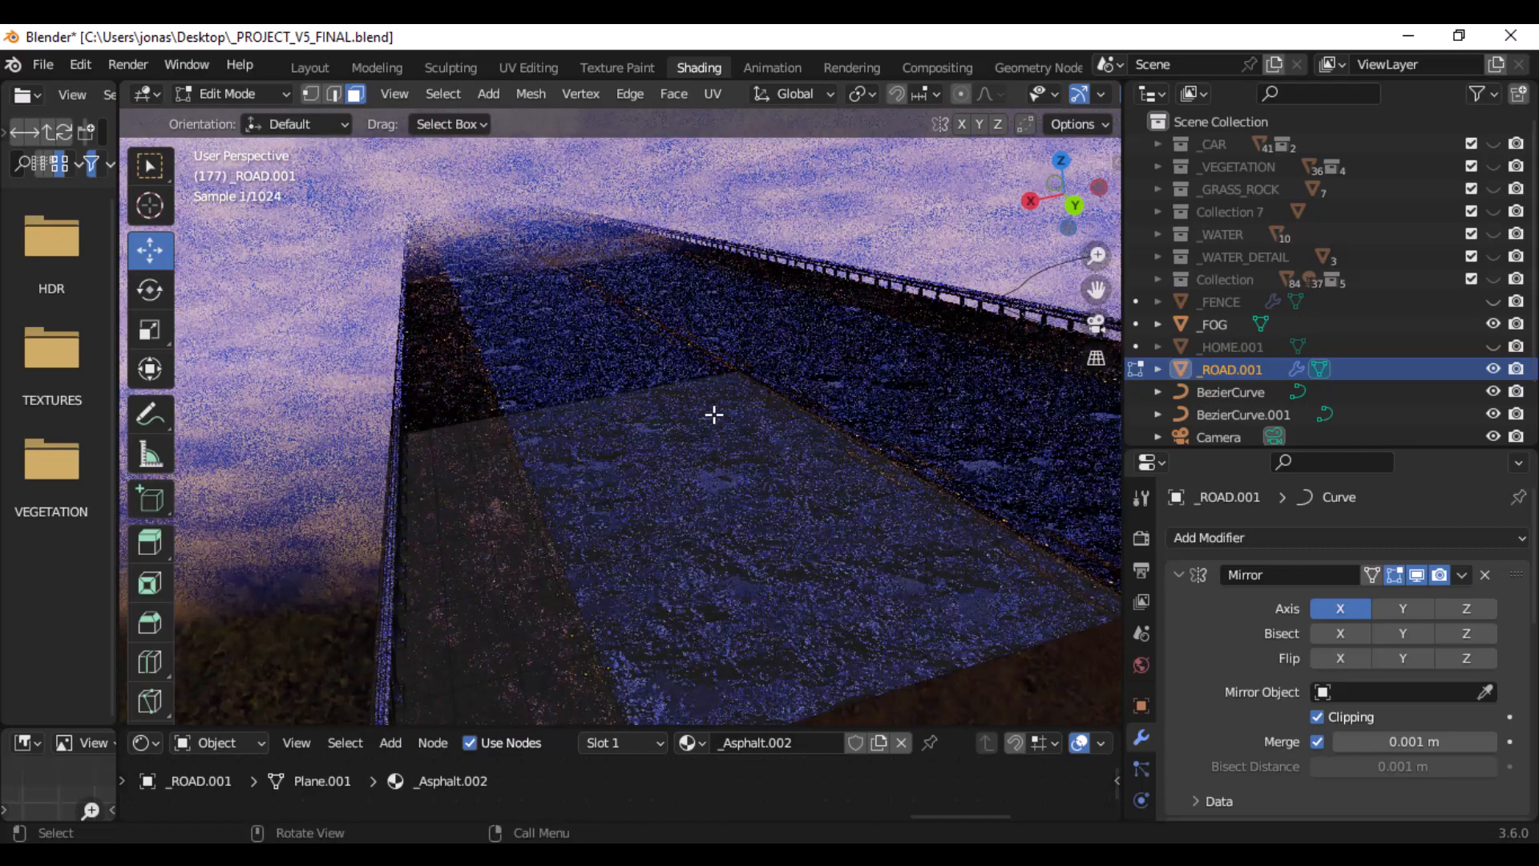
key(a)
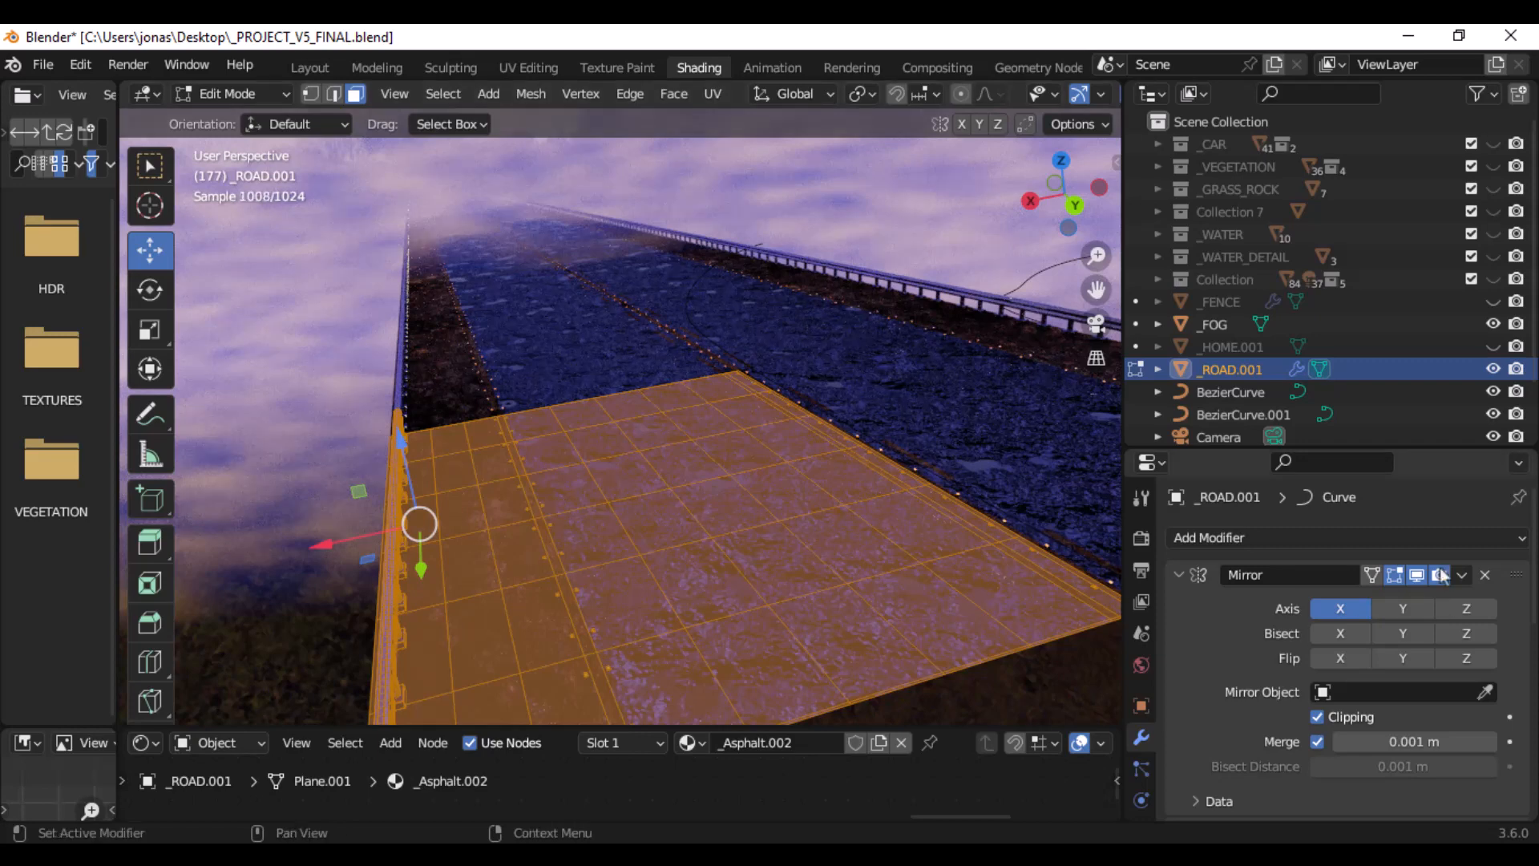
- Review the Mirror and Array modifiers of _ROAD.001, look through the available modifiers, and inspect the base segment from another angle
scroll(1235, 600, down, 4)
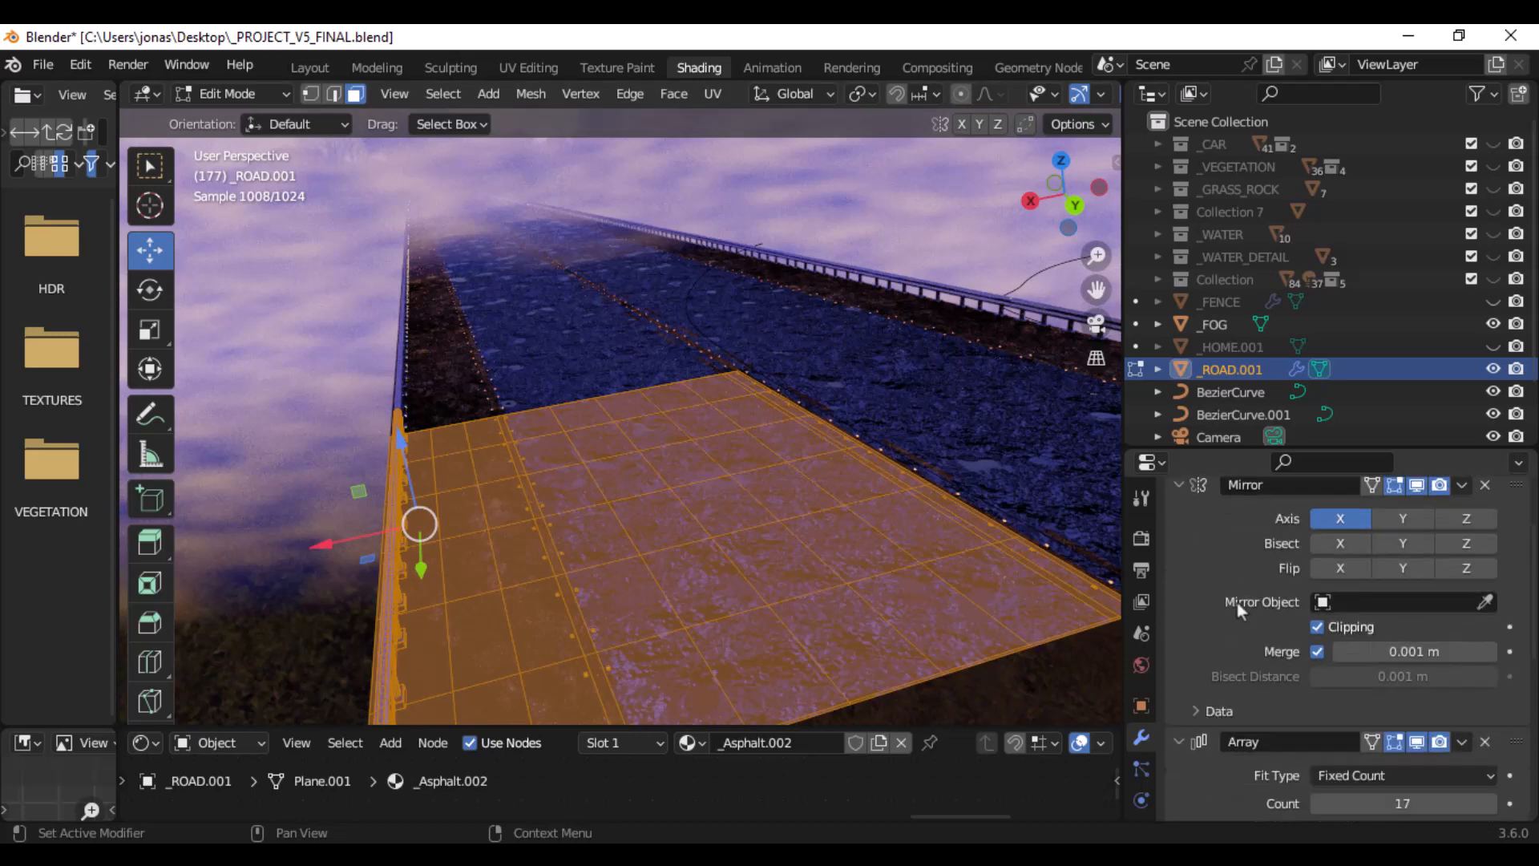
scroll(1236, 600, up, 4)
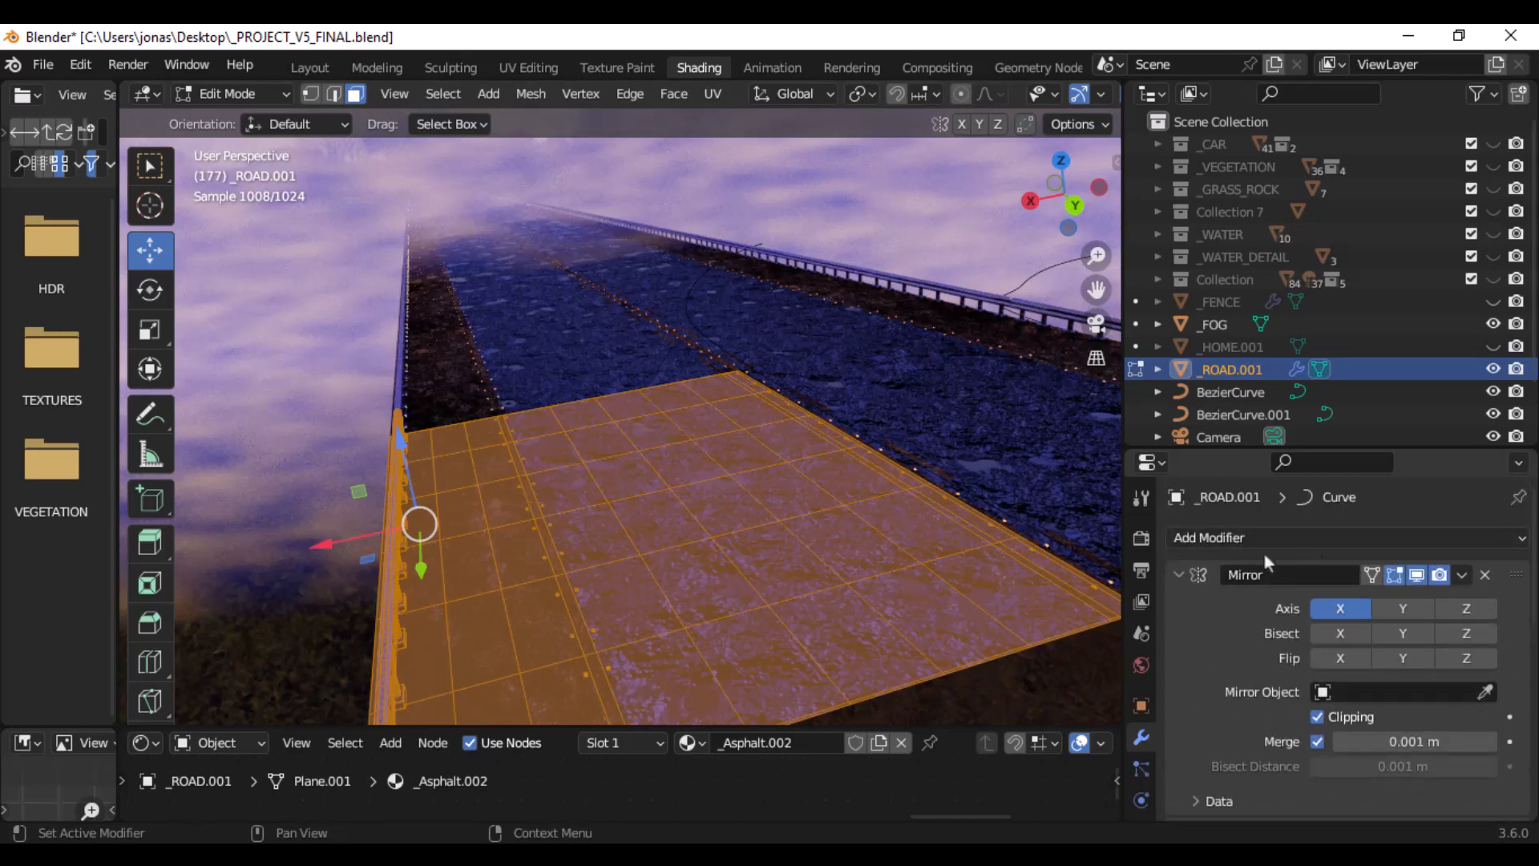
scroll(1136, 641, down, 3)
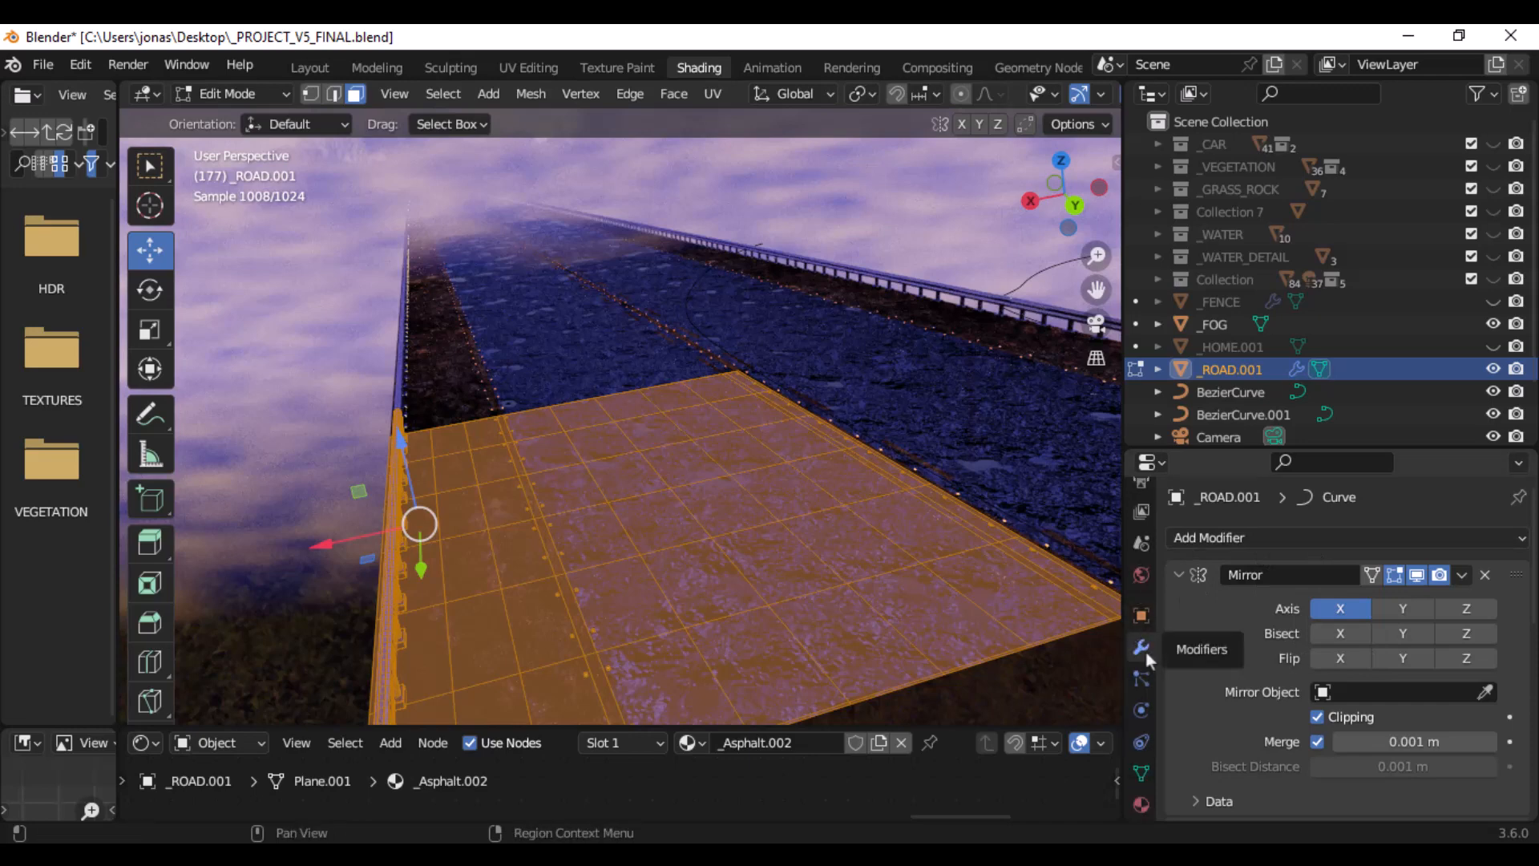
click(1259, 537)
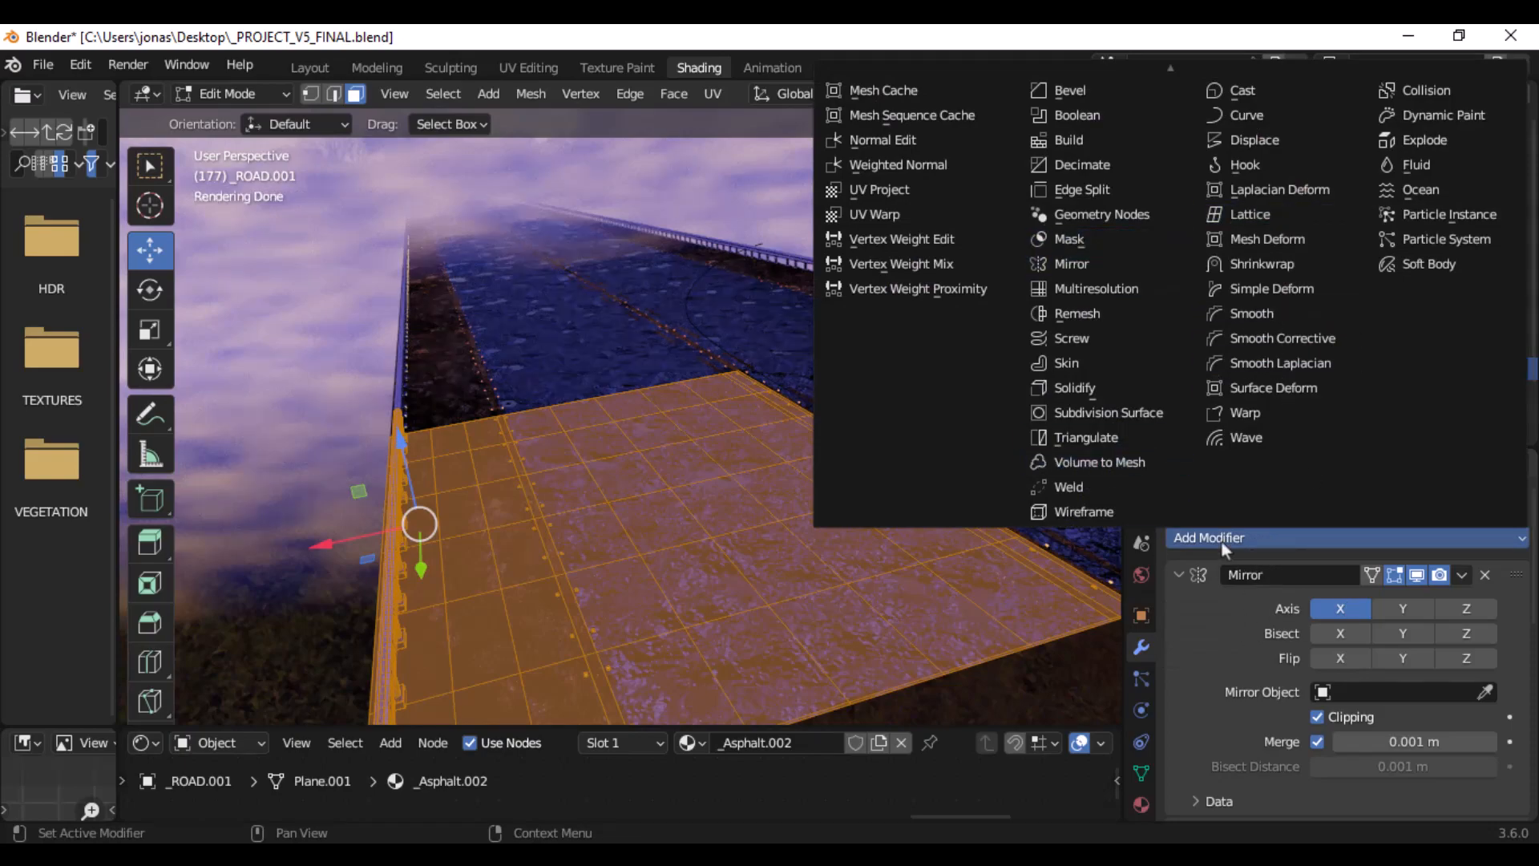
middle_drag(900, 522, 996, 336)
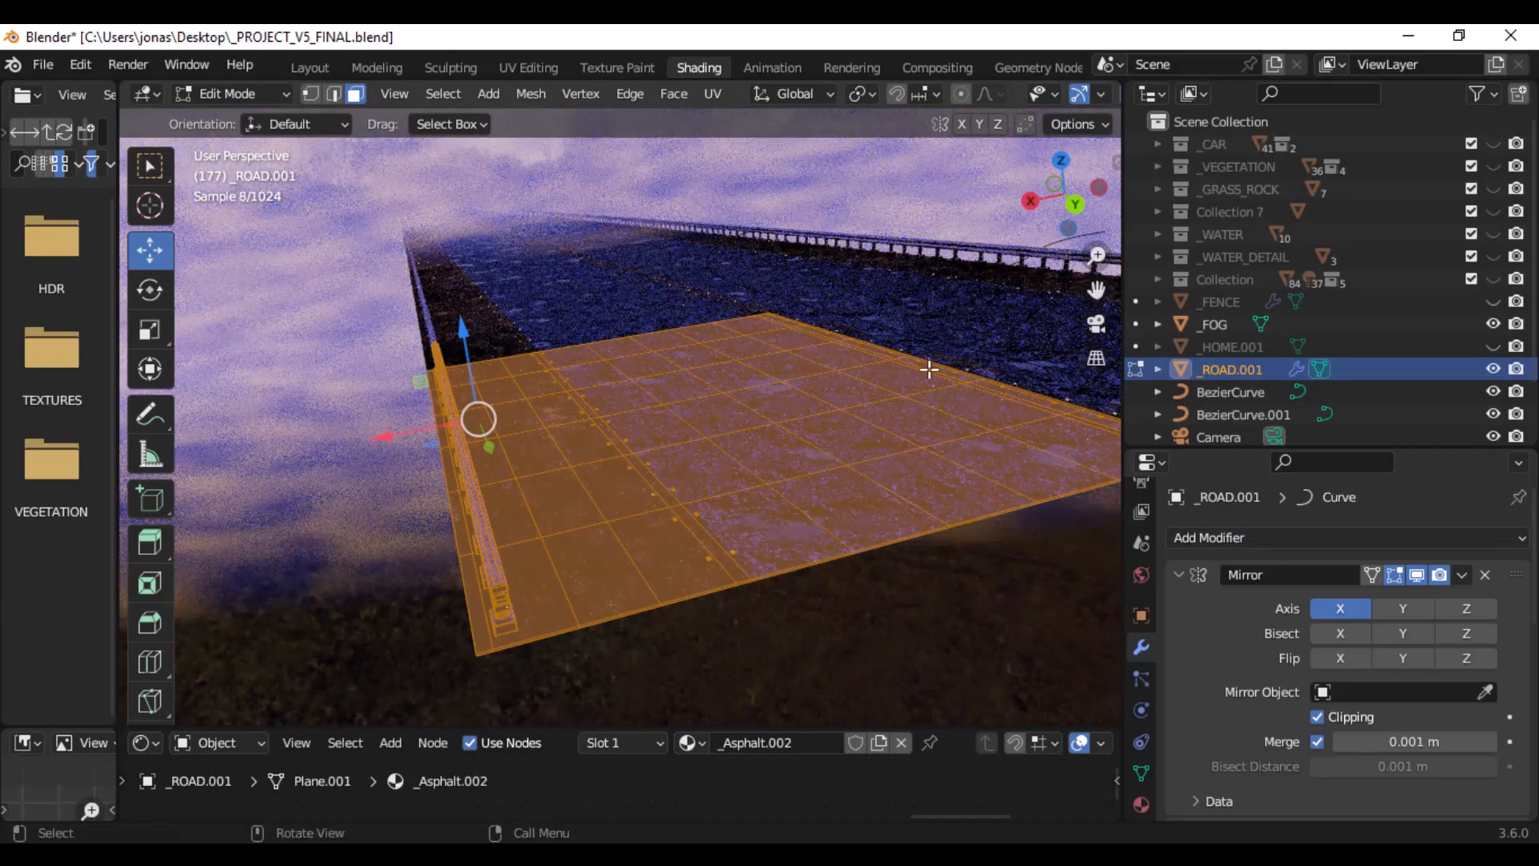
- Examine the base road segment from several angles along with the Array modifier's Count and Relative Offset settings
scroll(715, 460, down, 3)
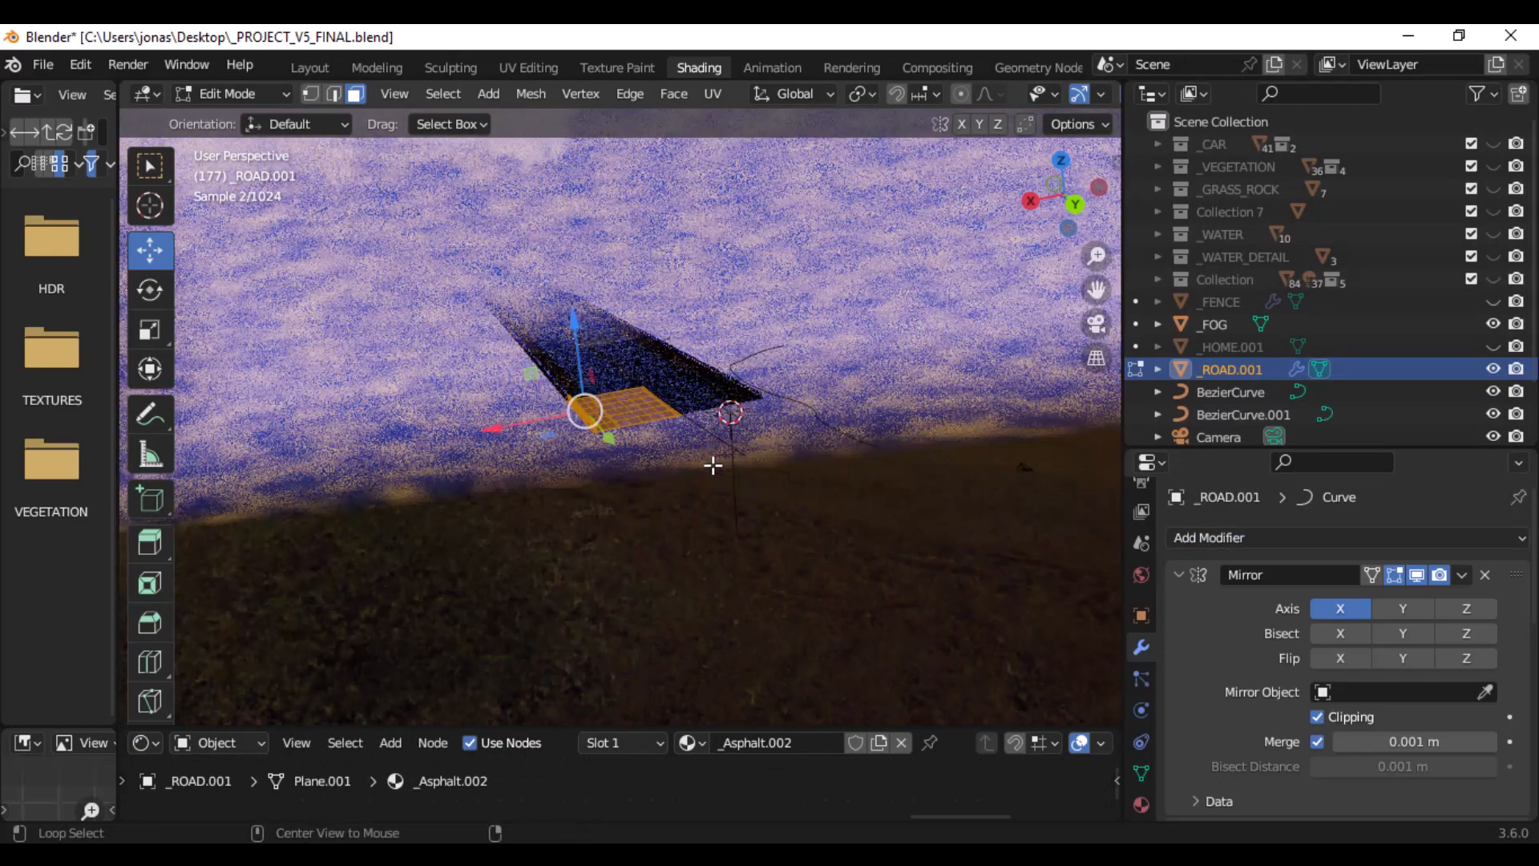
scroll(652, 407, up, 6)
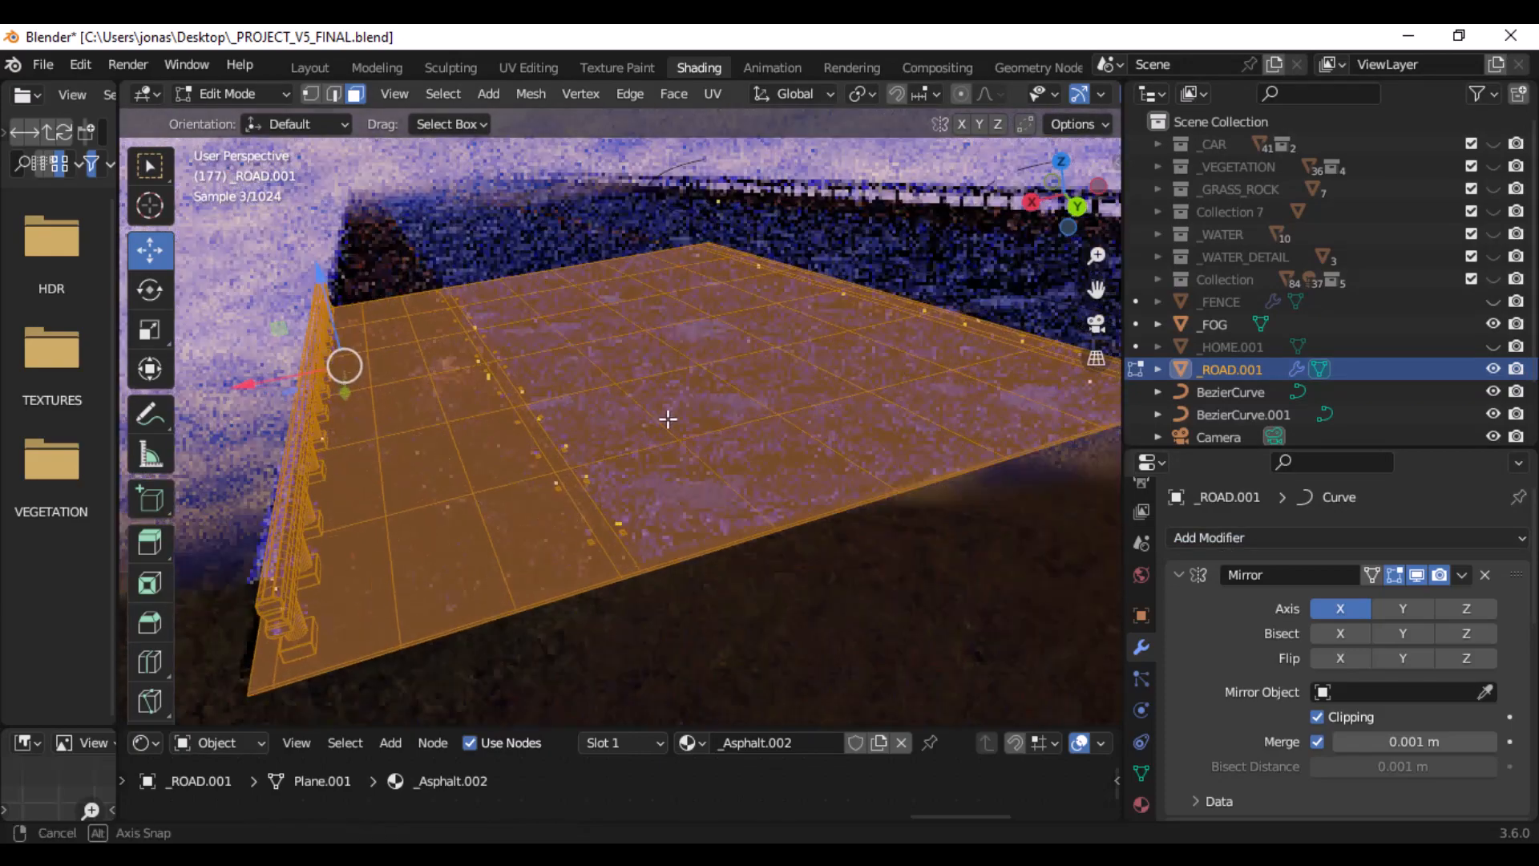
scroll(1234, 585, down, 6)
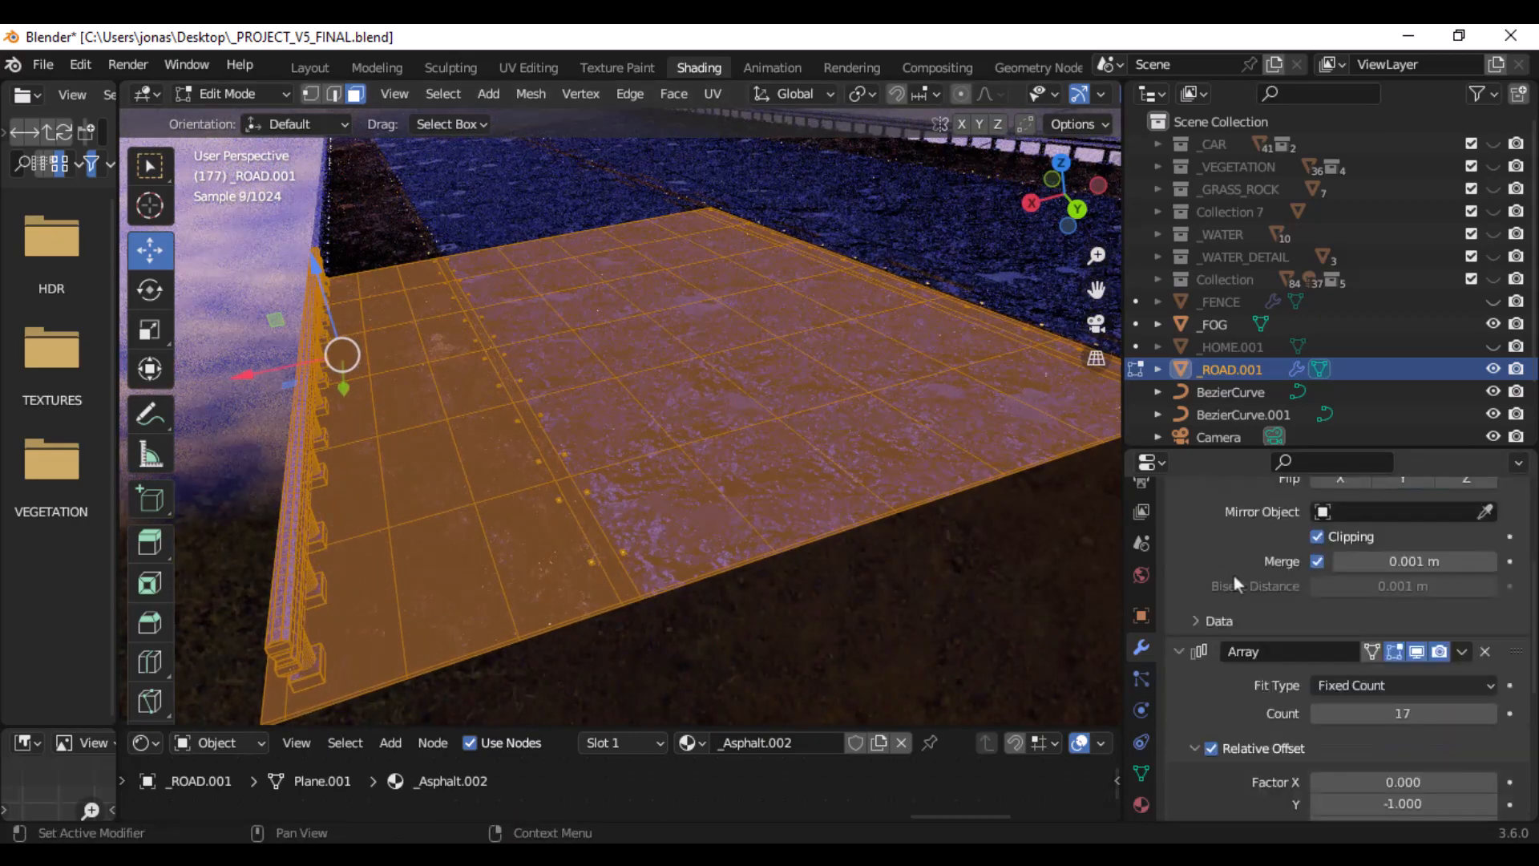
scroll(1223, 562, down, 4)
scroll(1223, 564, up, 3)
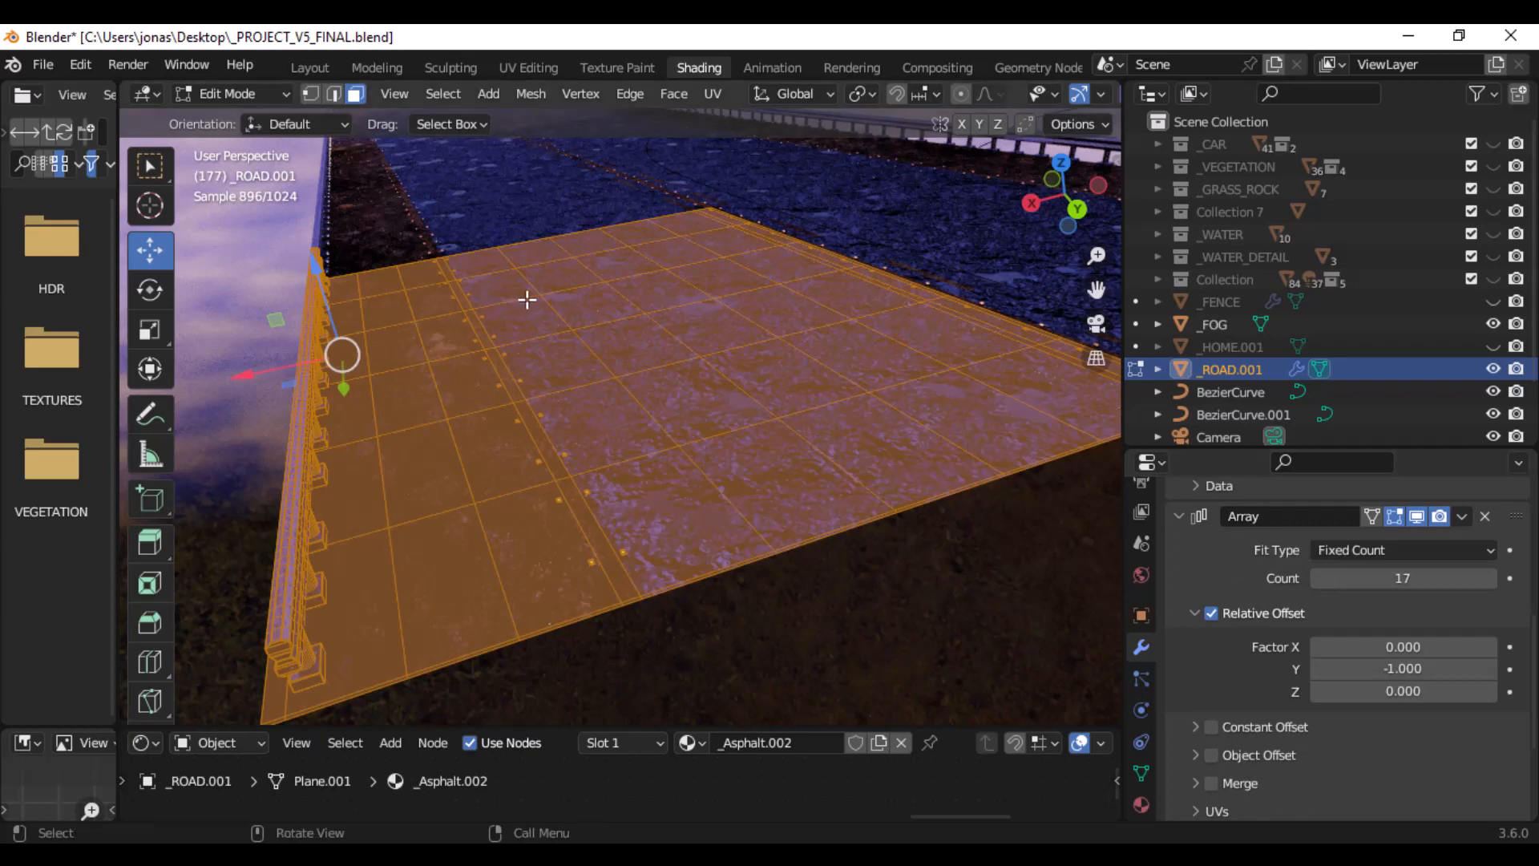
middle_drag(514, 275, 652, 342)
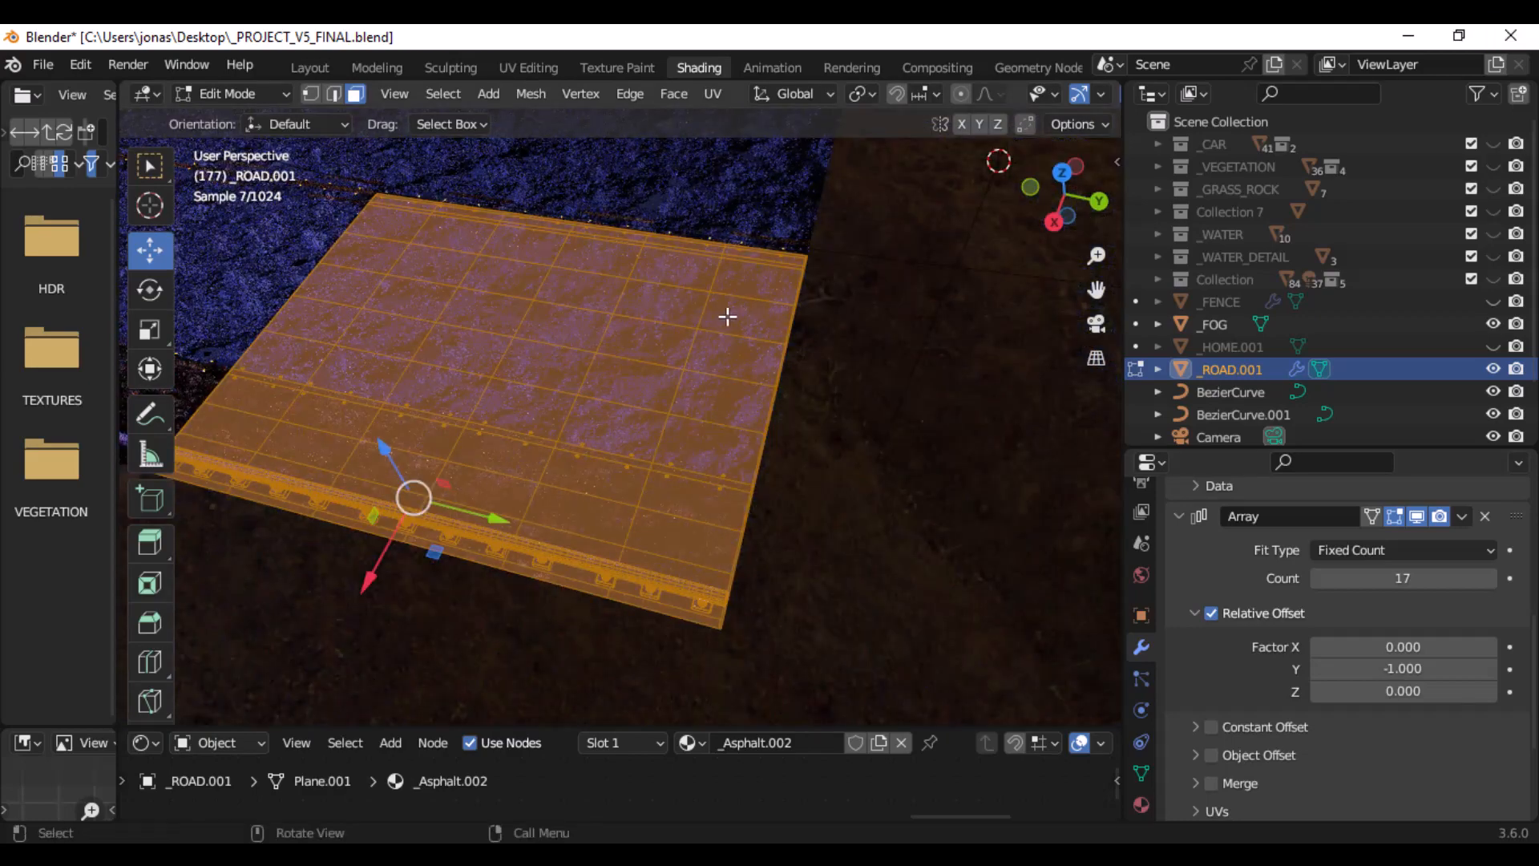
middle_drag(727, 316, 635, 254)
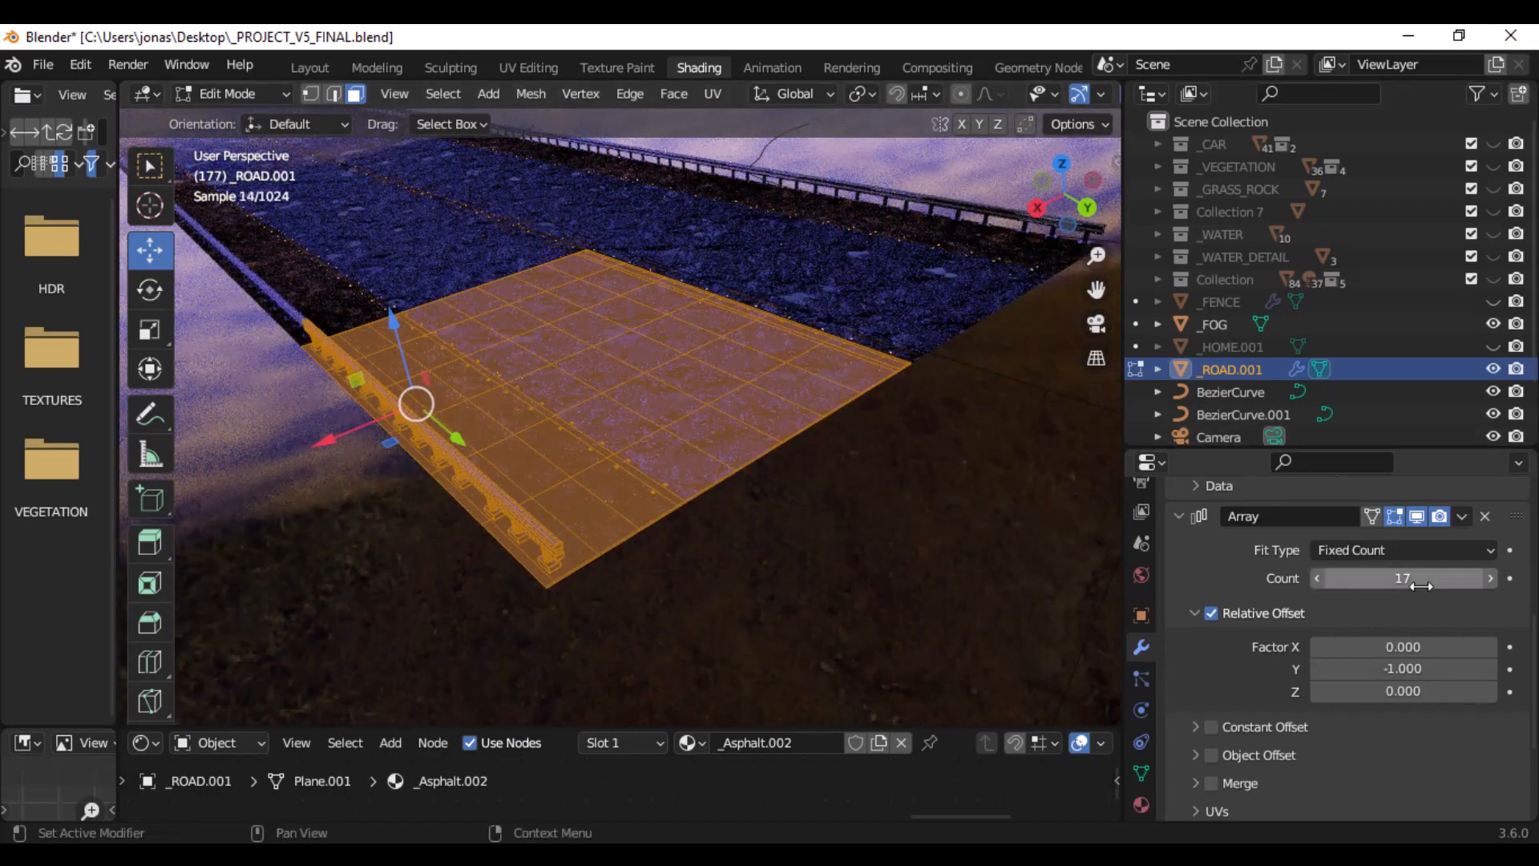
middle_drag(660, 337, 794, 540)
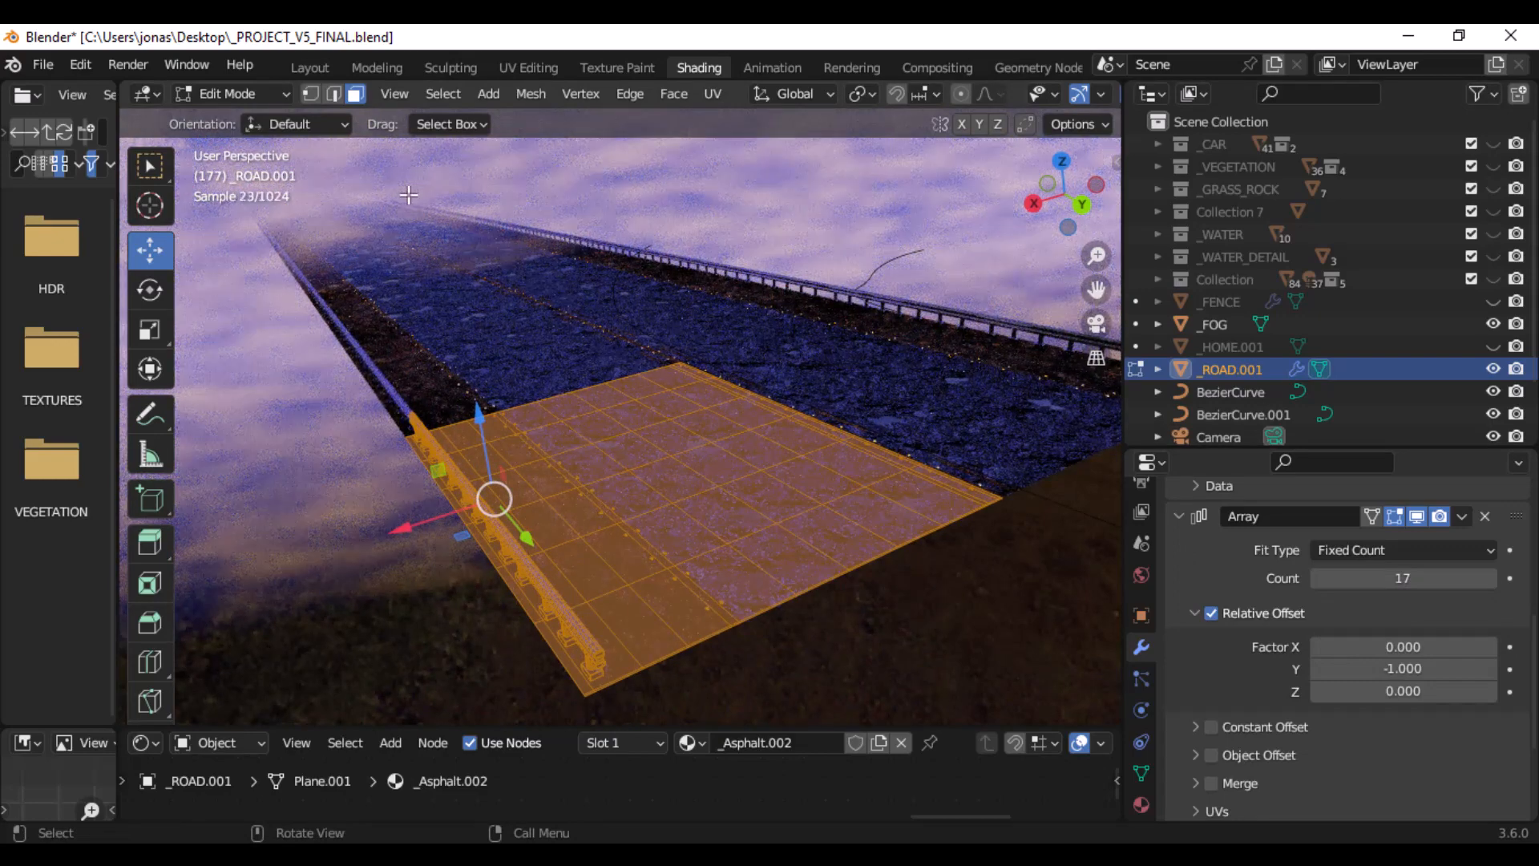
- Hide the _FOG volume and examine the straight arrayed road and the Curve modifier of _ROAD.001
click(1493, 324)
middle_drag(718, 298, 720, 265)
middle_drag(760, 386, 825, 419)
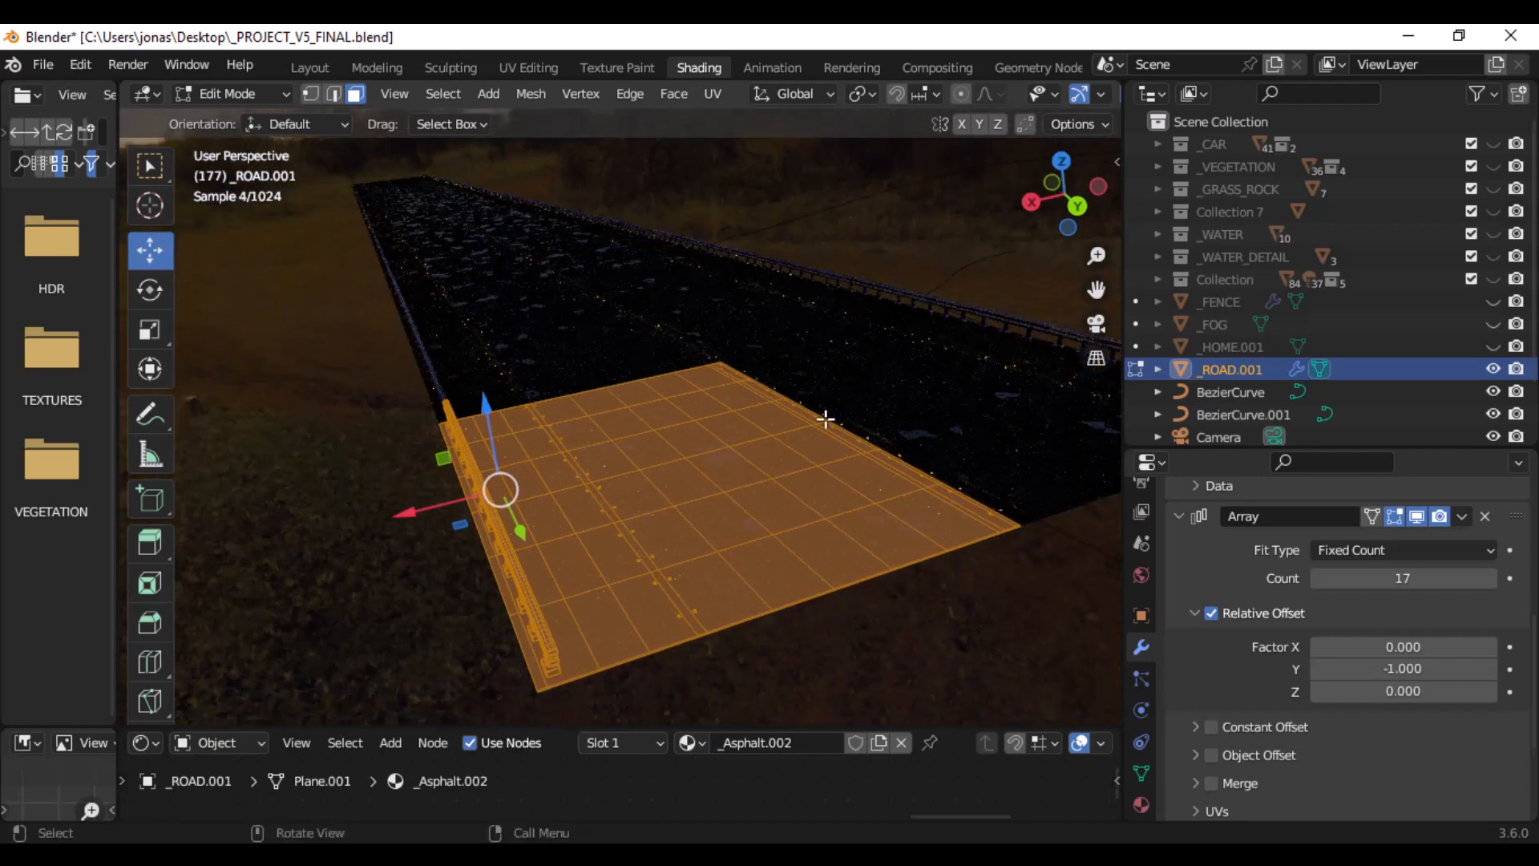
scroll(842, 457, down, 3)
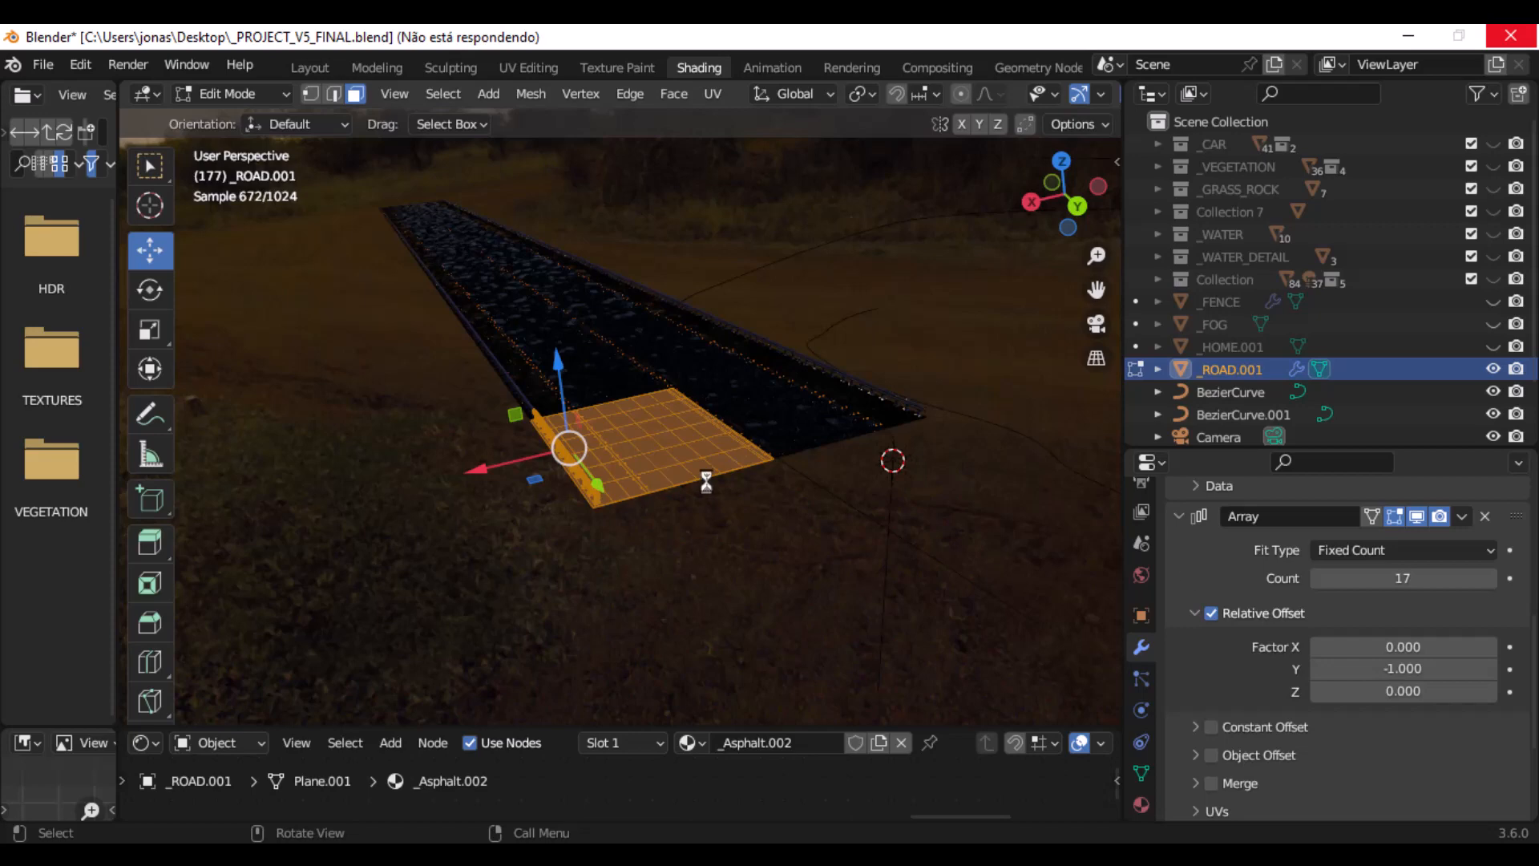
middle_drag(841, 402, 756, 377)
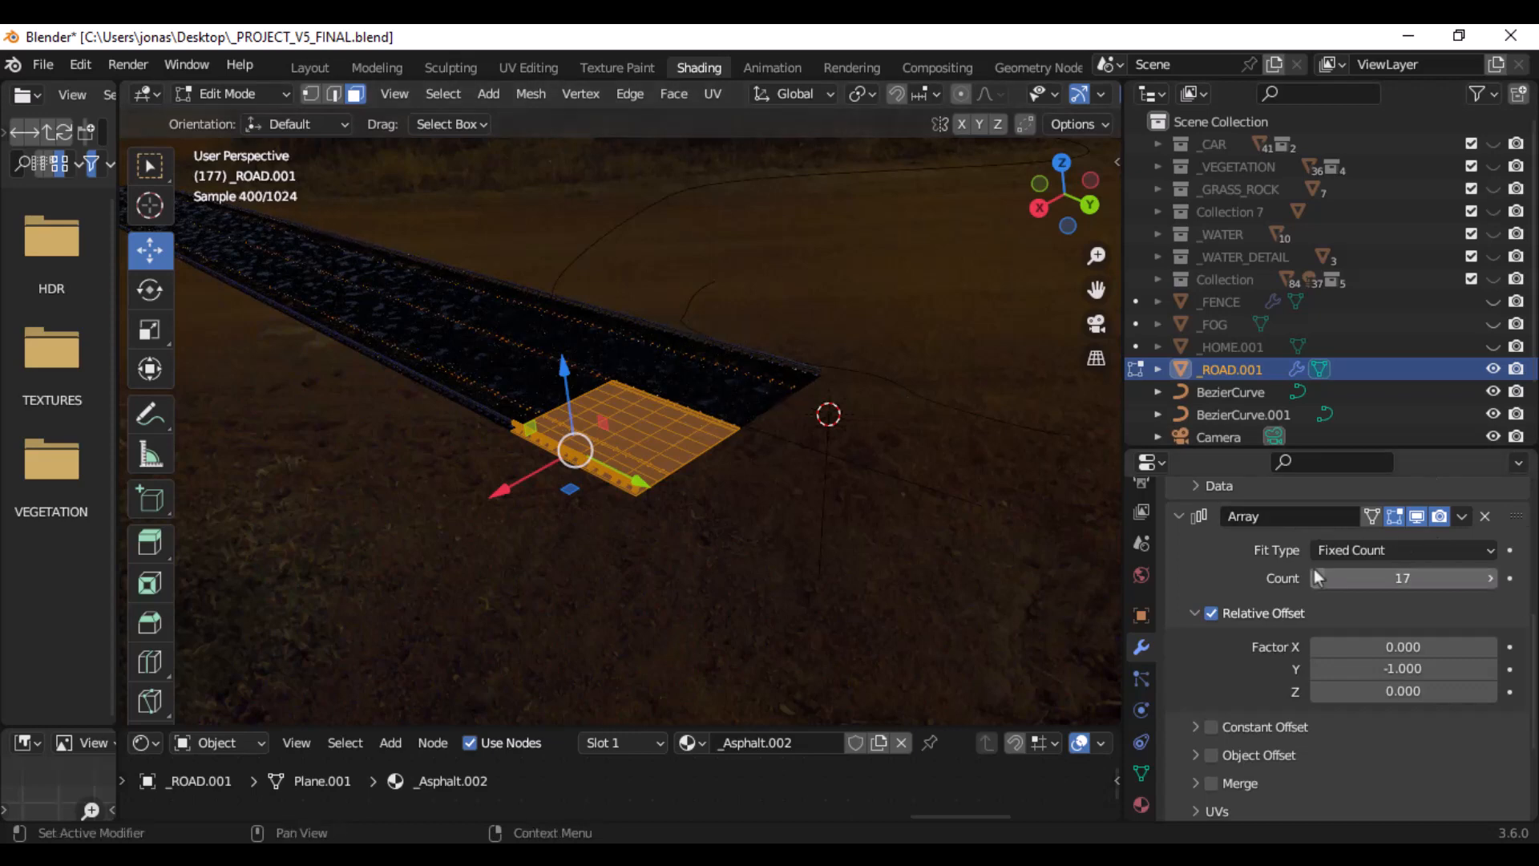
scroll(1315, 569, down, 5)
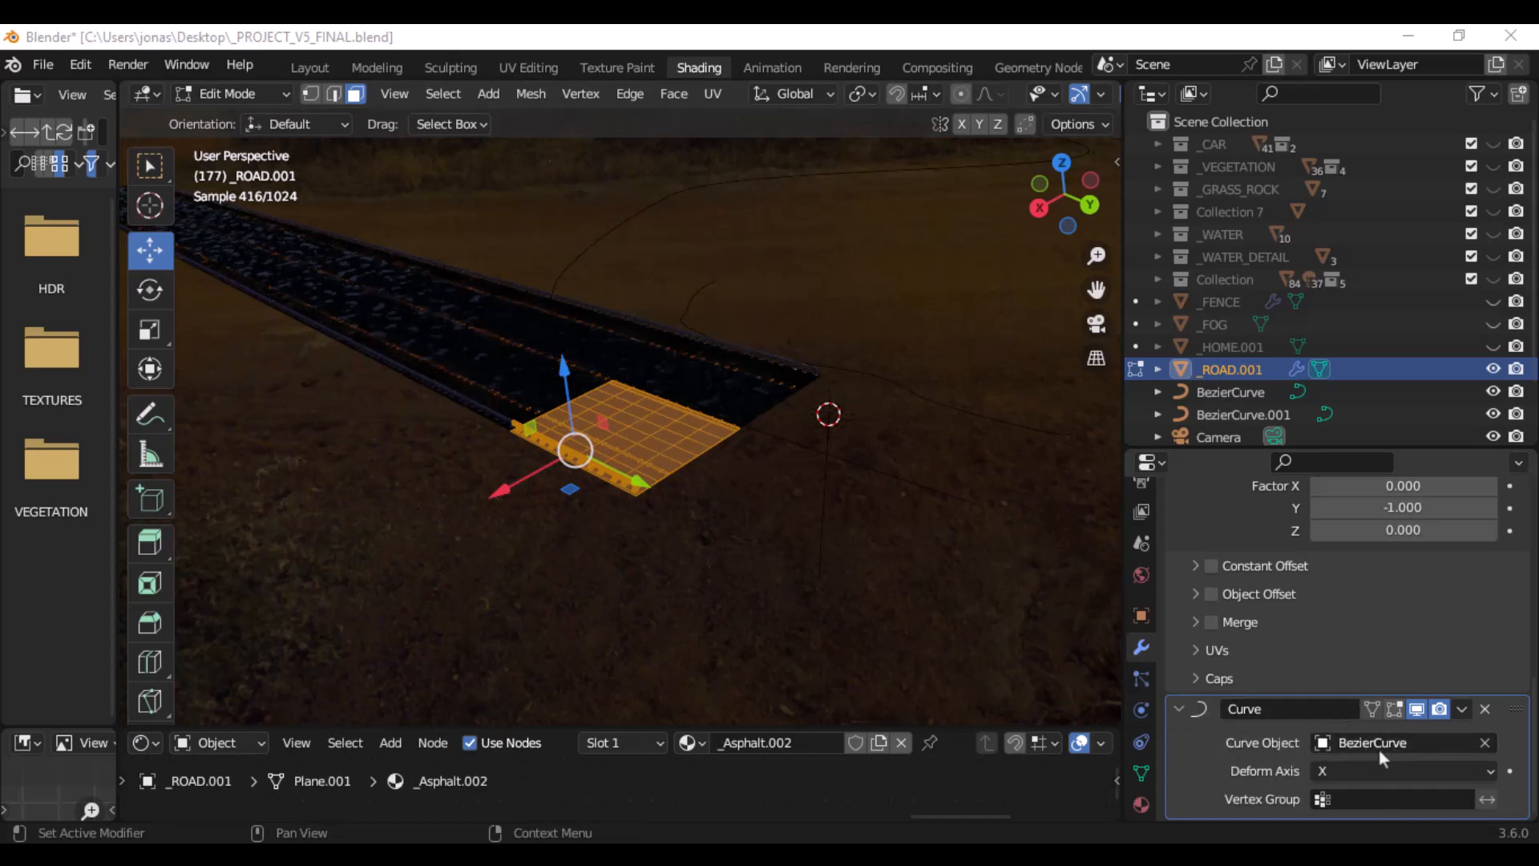
- Return _ROAD.001 to Object Mode and select the BezierCurve object that its Curve modifier follows
click(241, 94)
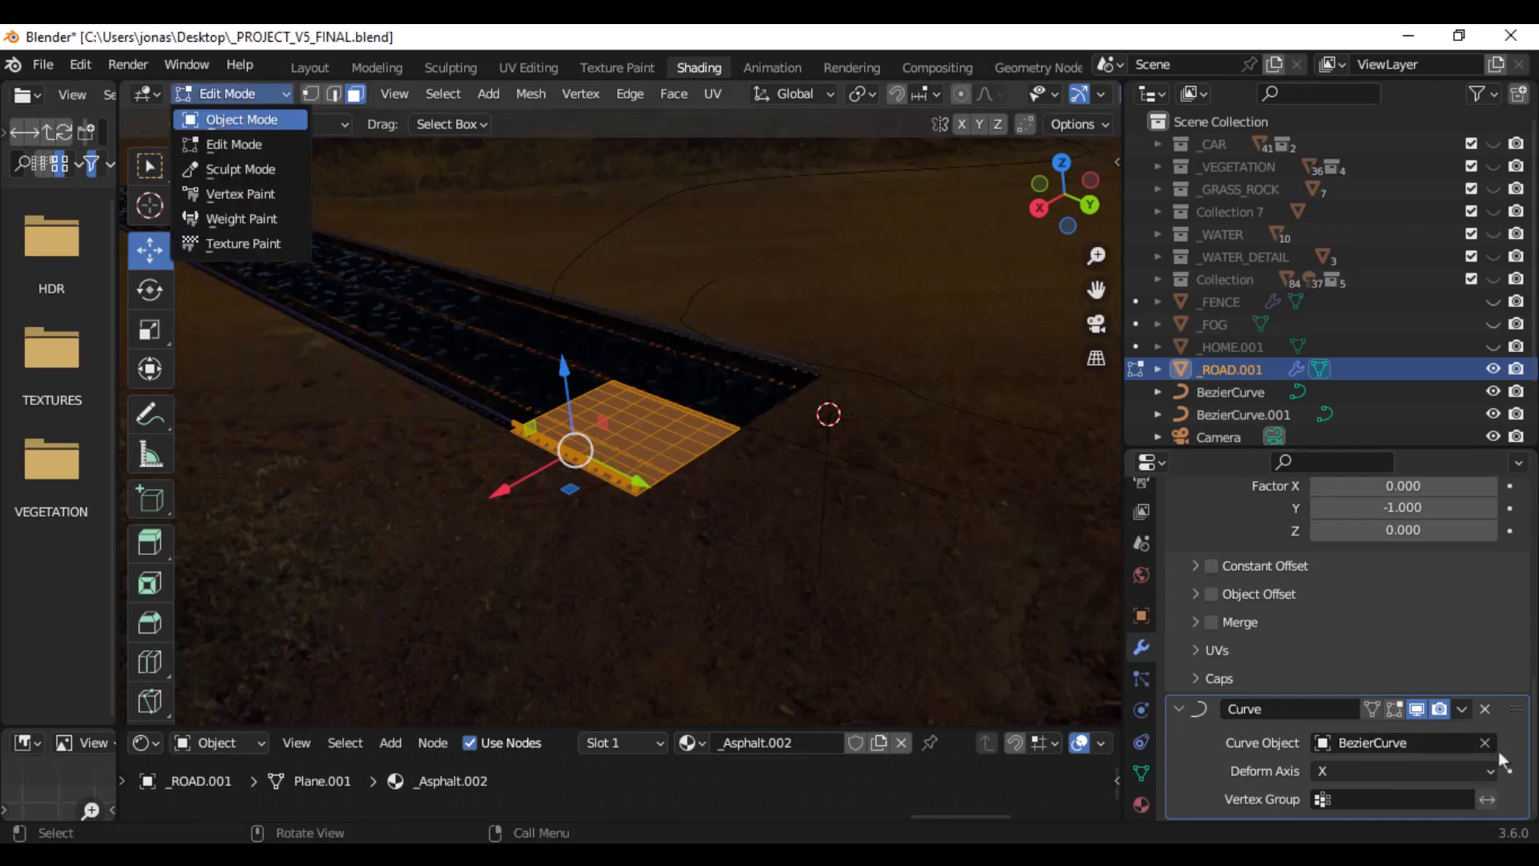
click(233, 122)
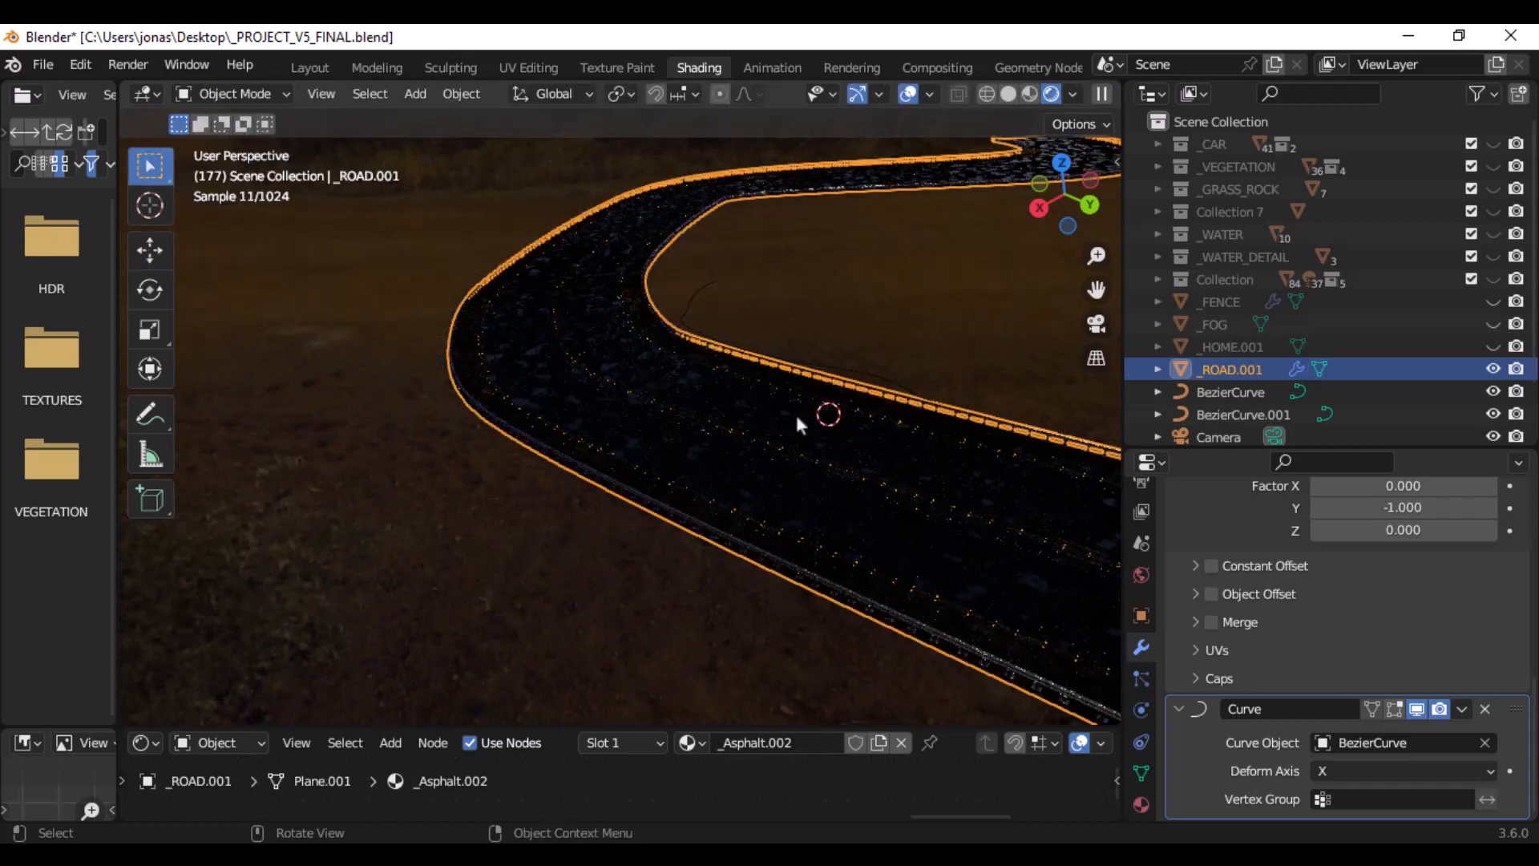
key(shift+a)
mouse_move(771, 412)
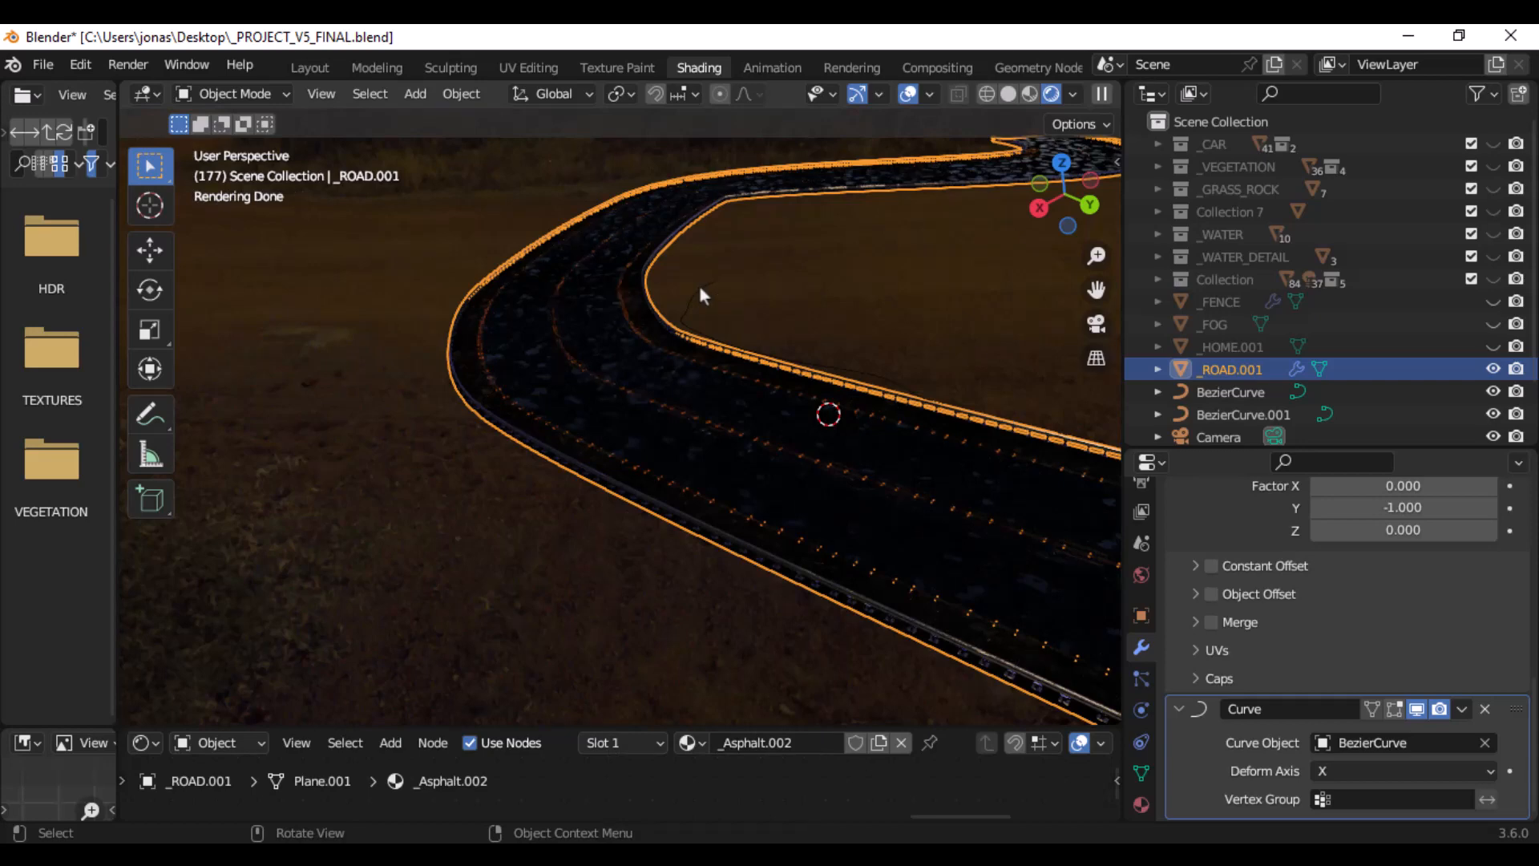
scroll(694, 286, down, 4)
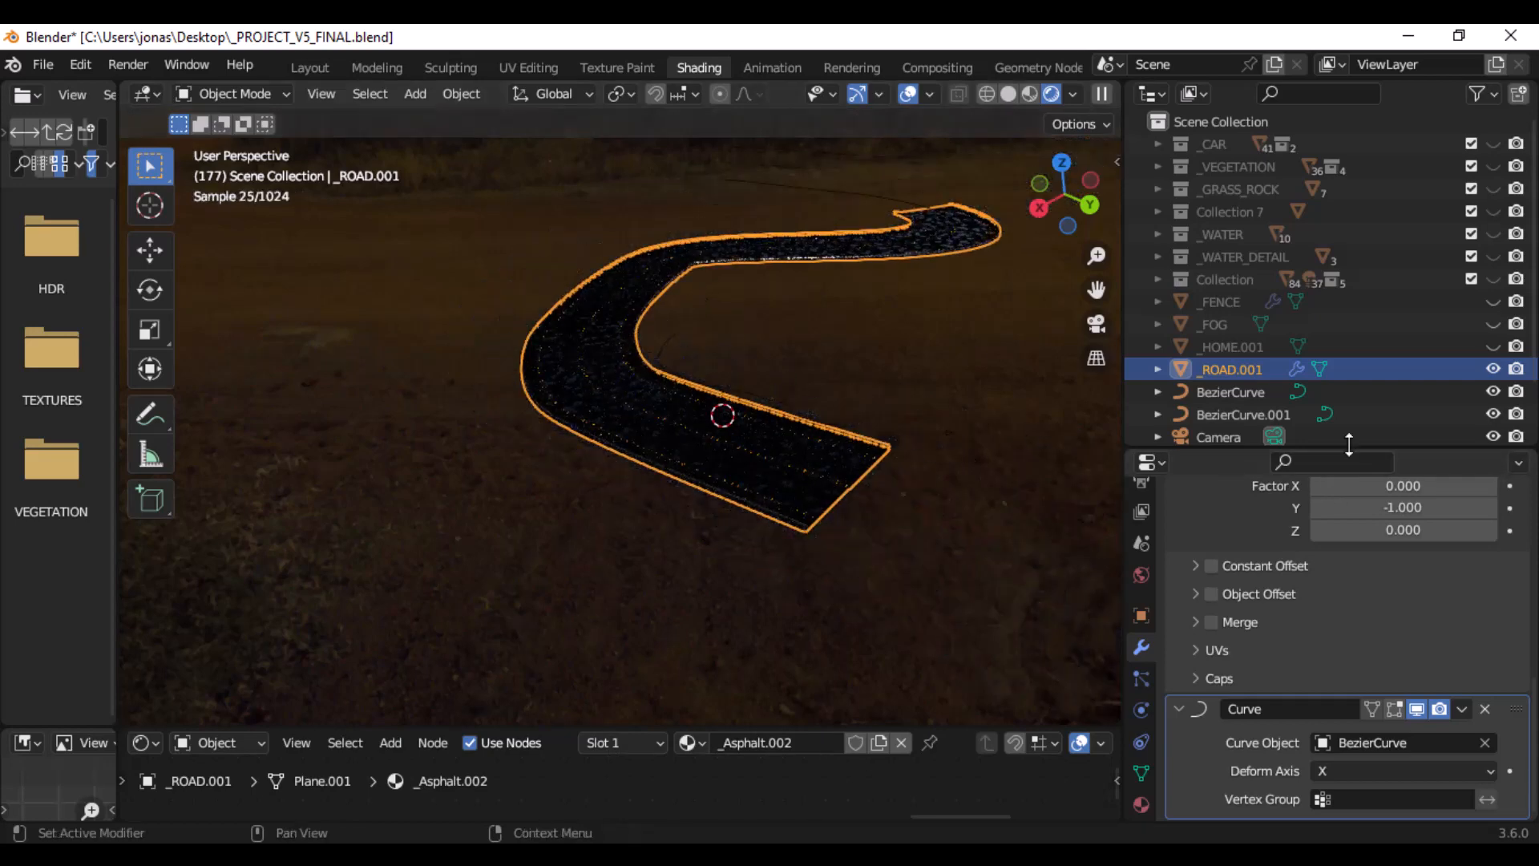
click(1437, 388)
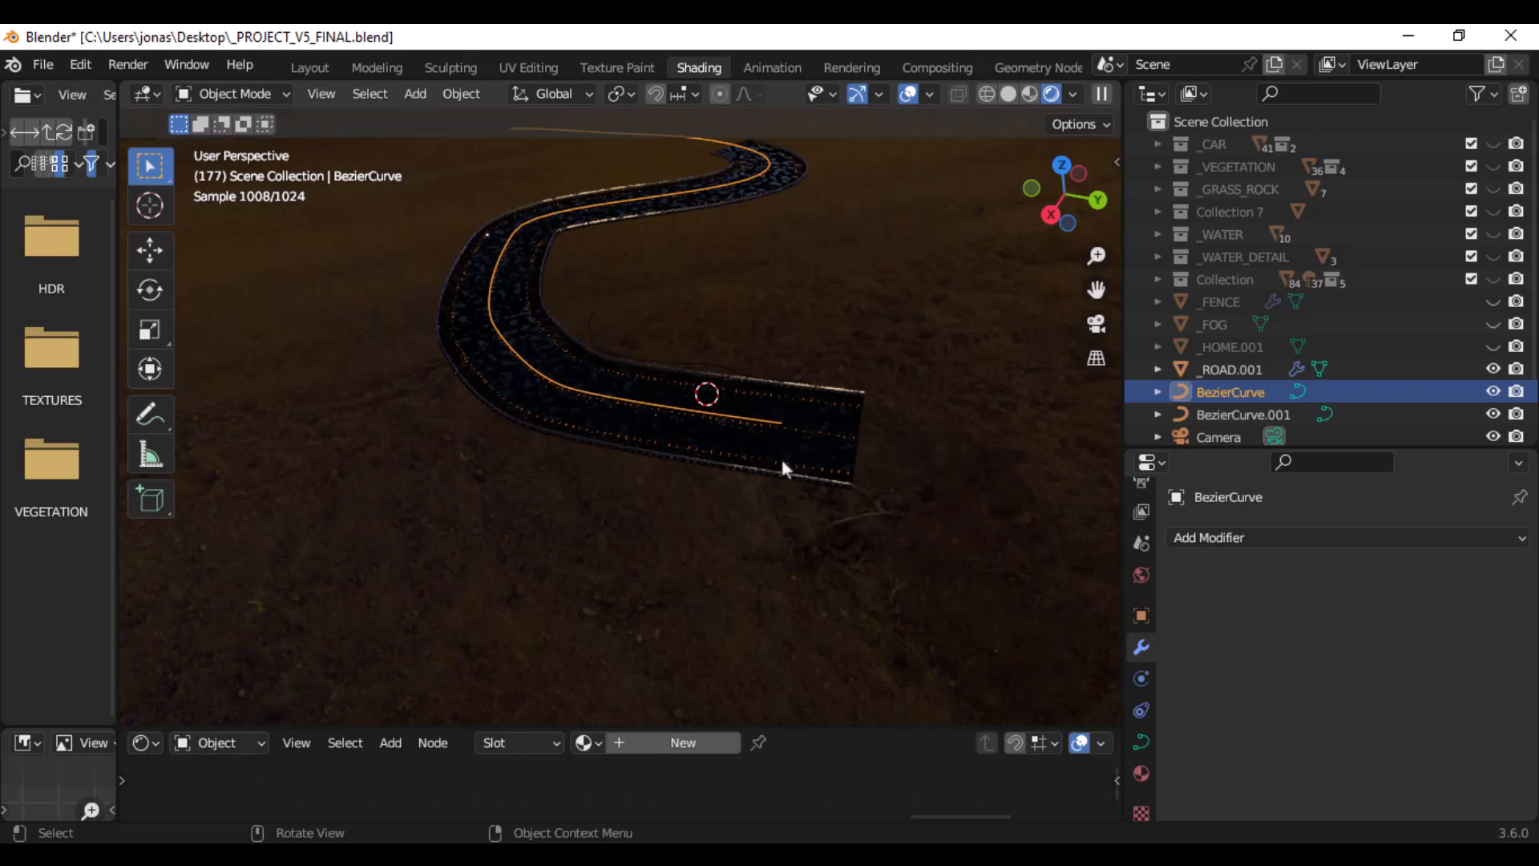
- Show the _FOG volume again and select _ROAD.001 near its bend
click(1493, 324)
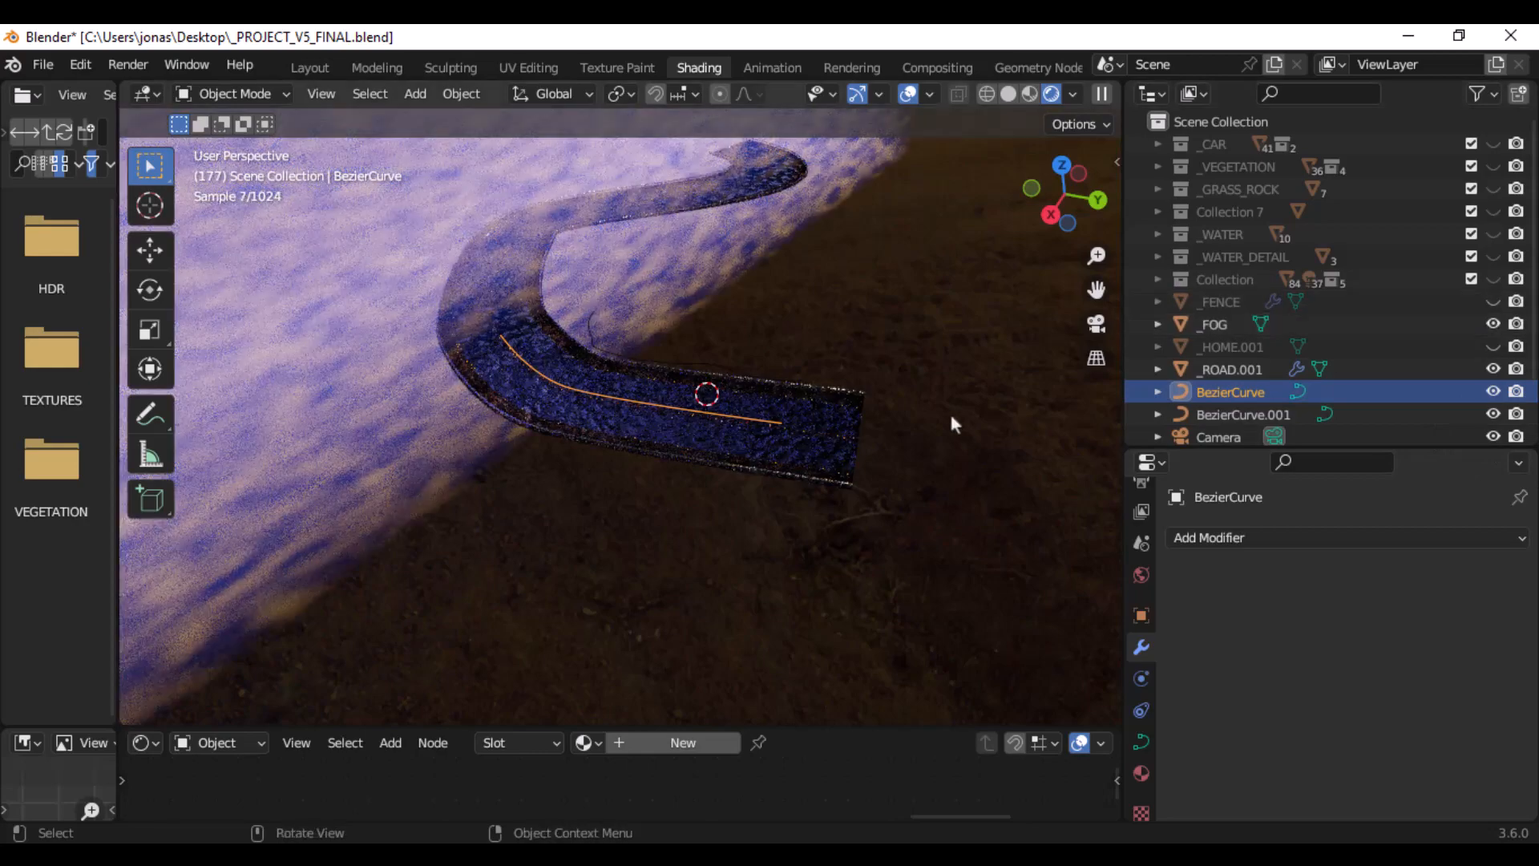
middle_drag(949, 411, 888, 444)
scroll(891, 447, up, 5)
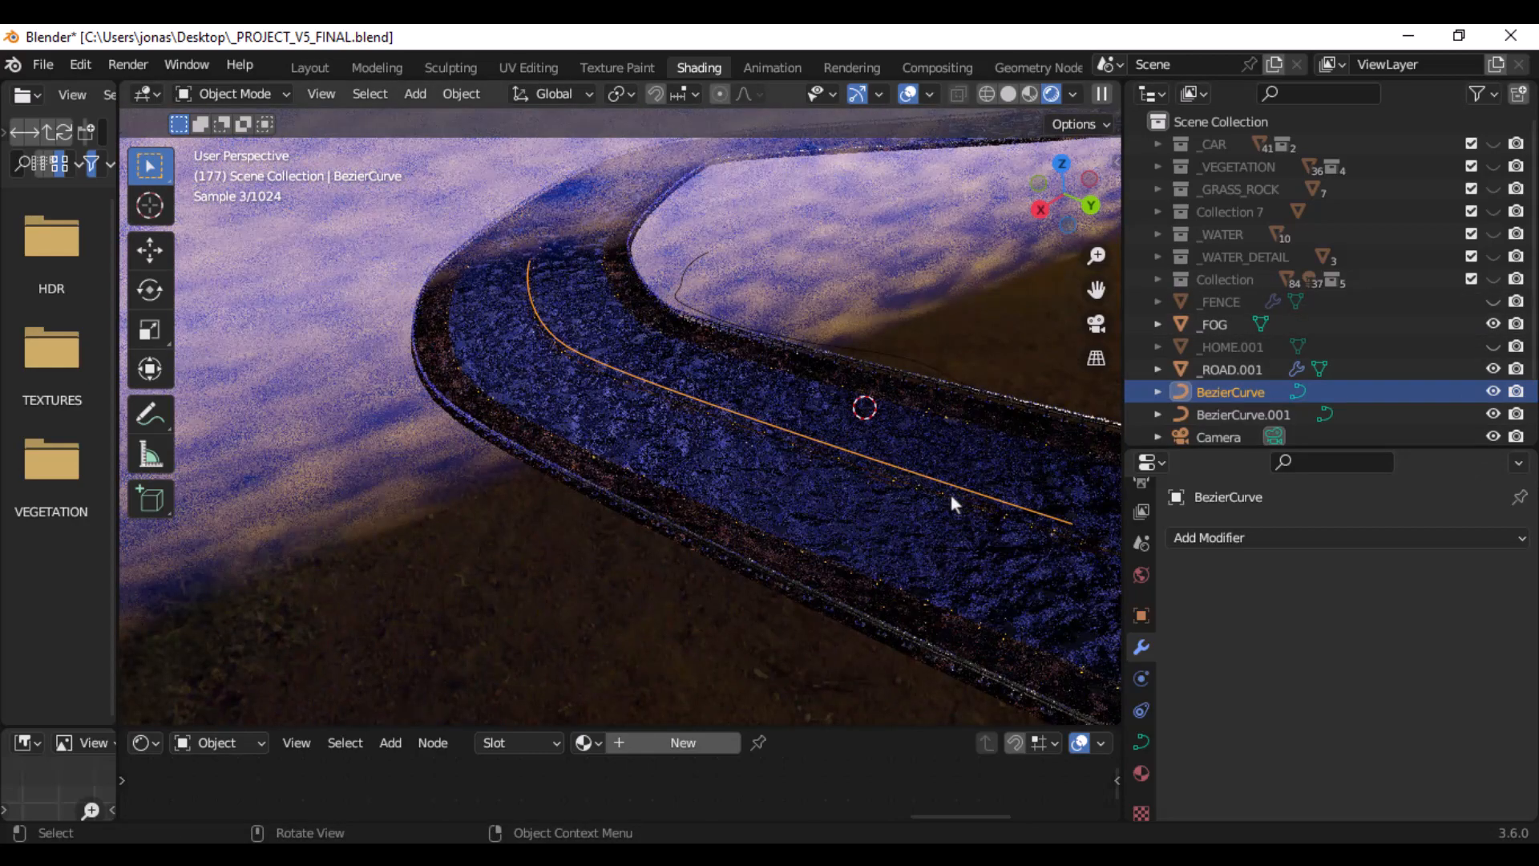
click(1030, 476)
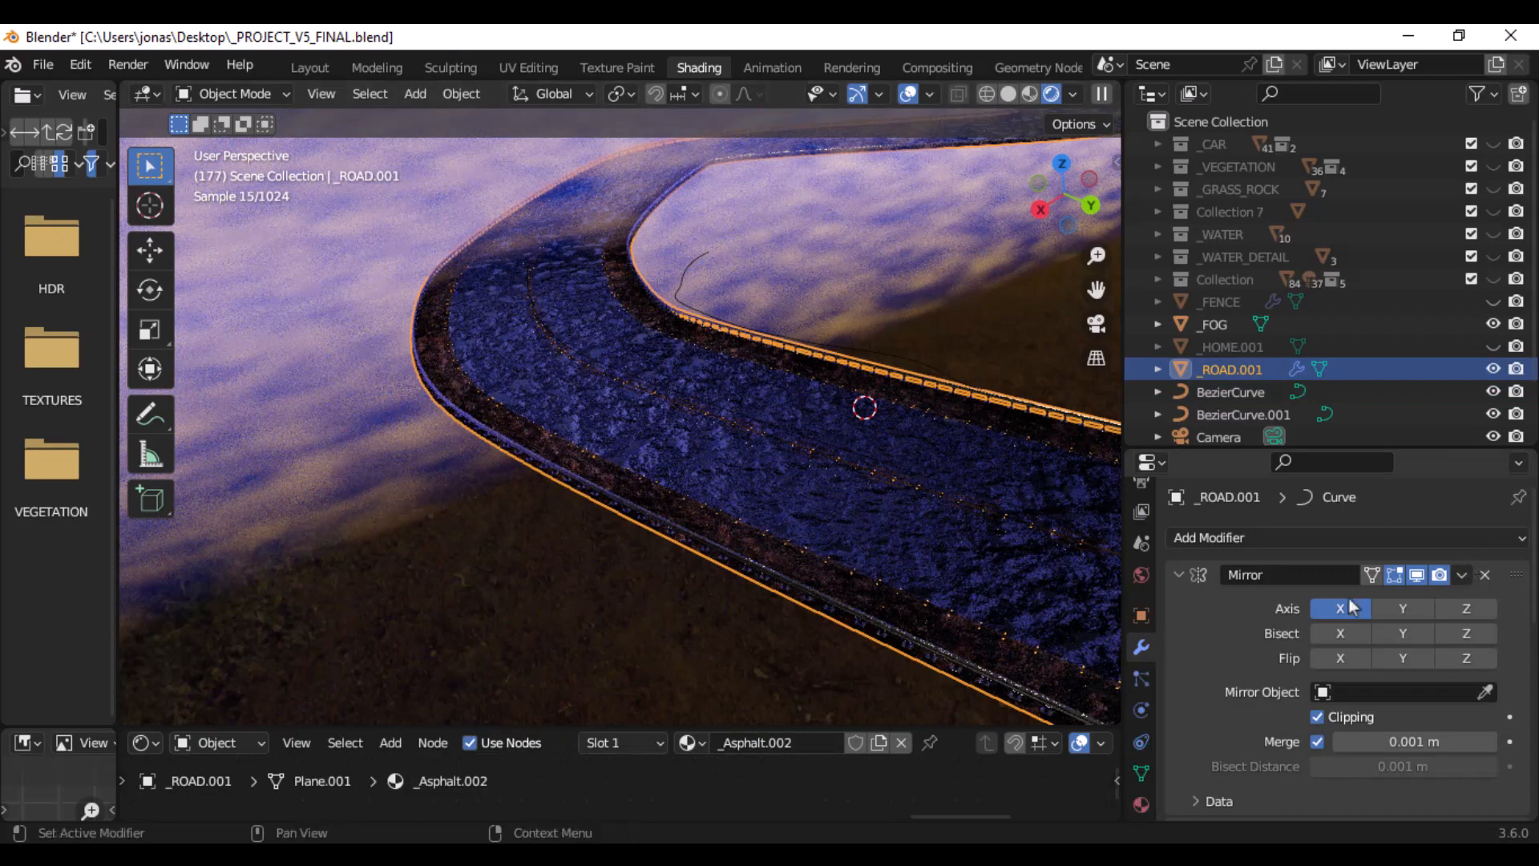
- Review the Mirror, Array and Curve modifier settings of _ROAD.001
scroll(1284, 571, down, 5)
scroll(1283, 569, down, 2)
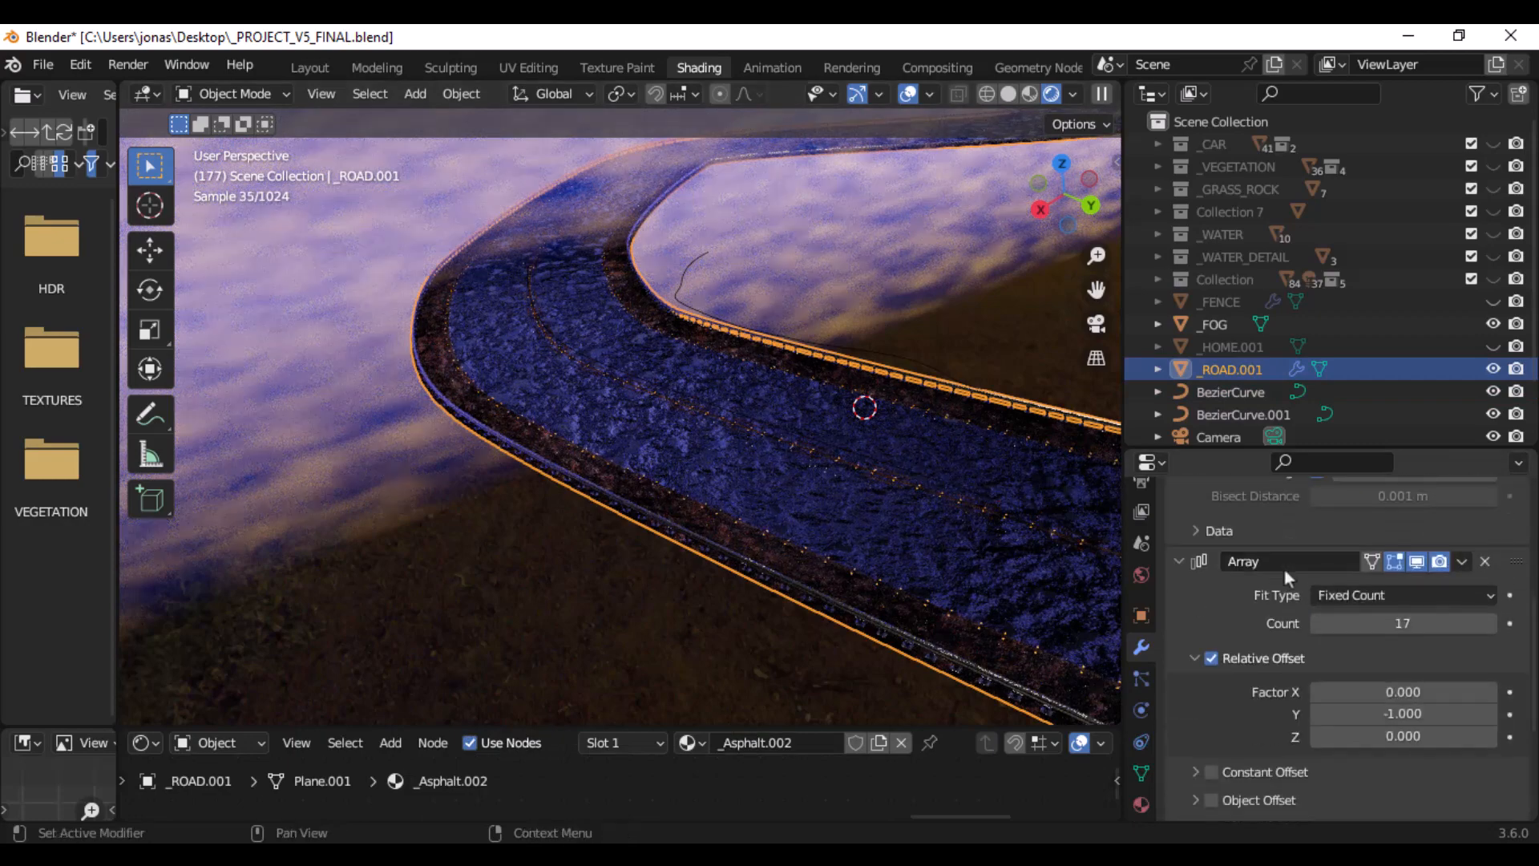
scroll(1282, 570, down, 6)
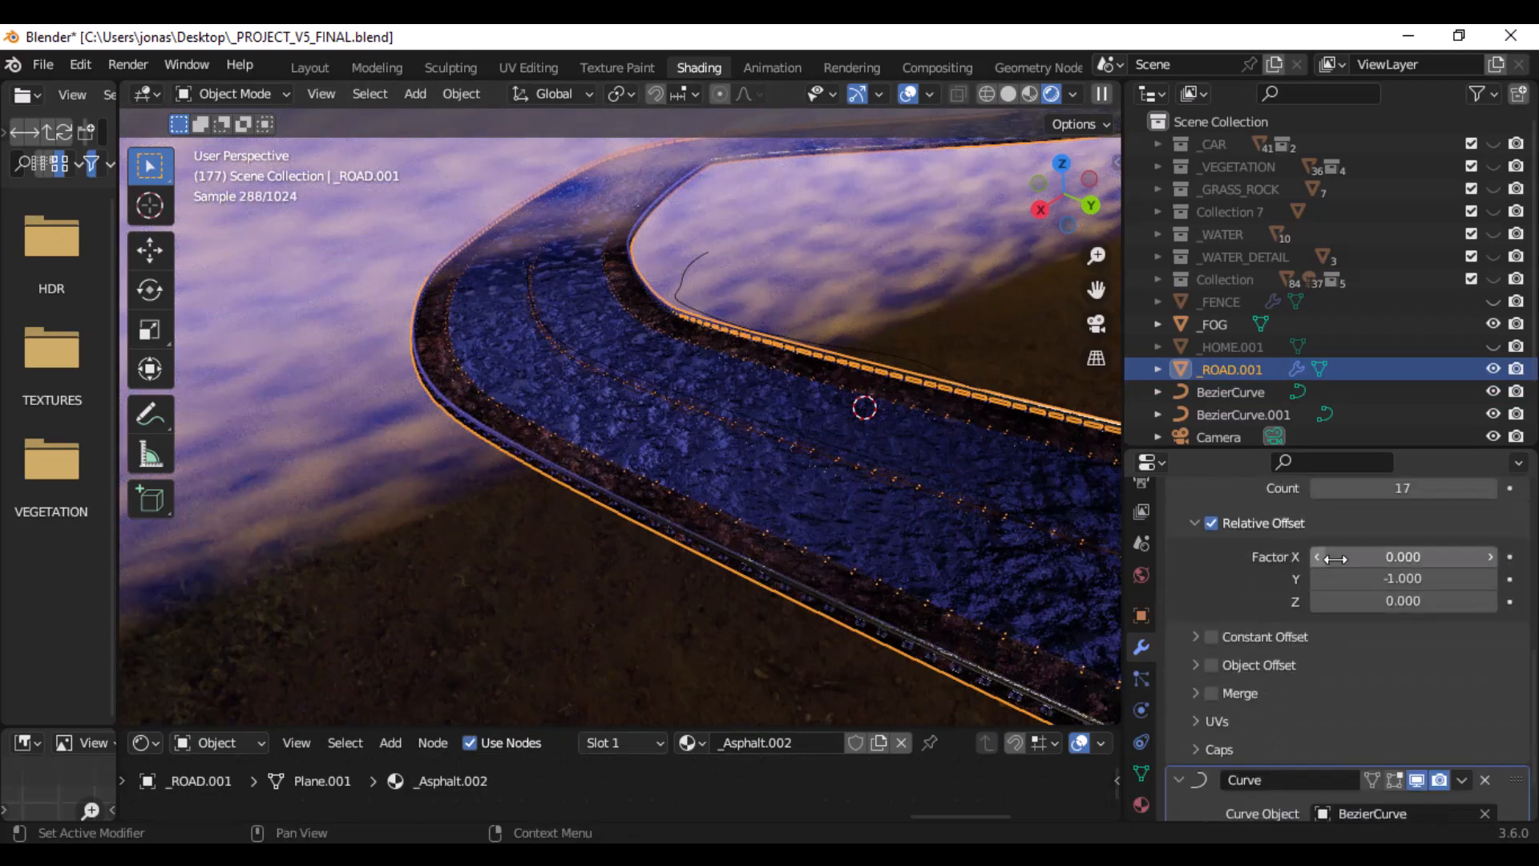
scroll(1340, 565, up, 6)
scroll(1349, 567, down, 9)
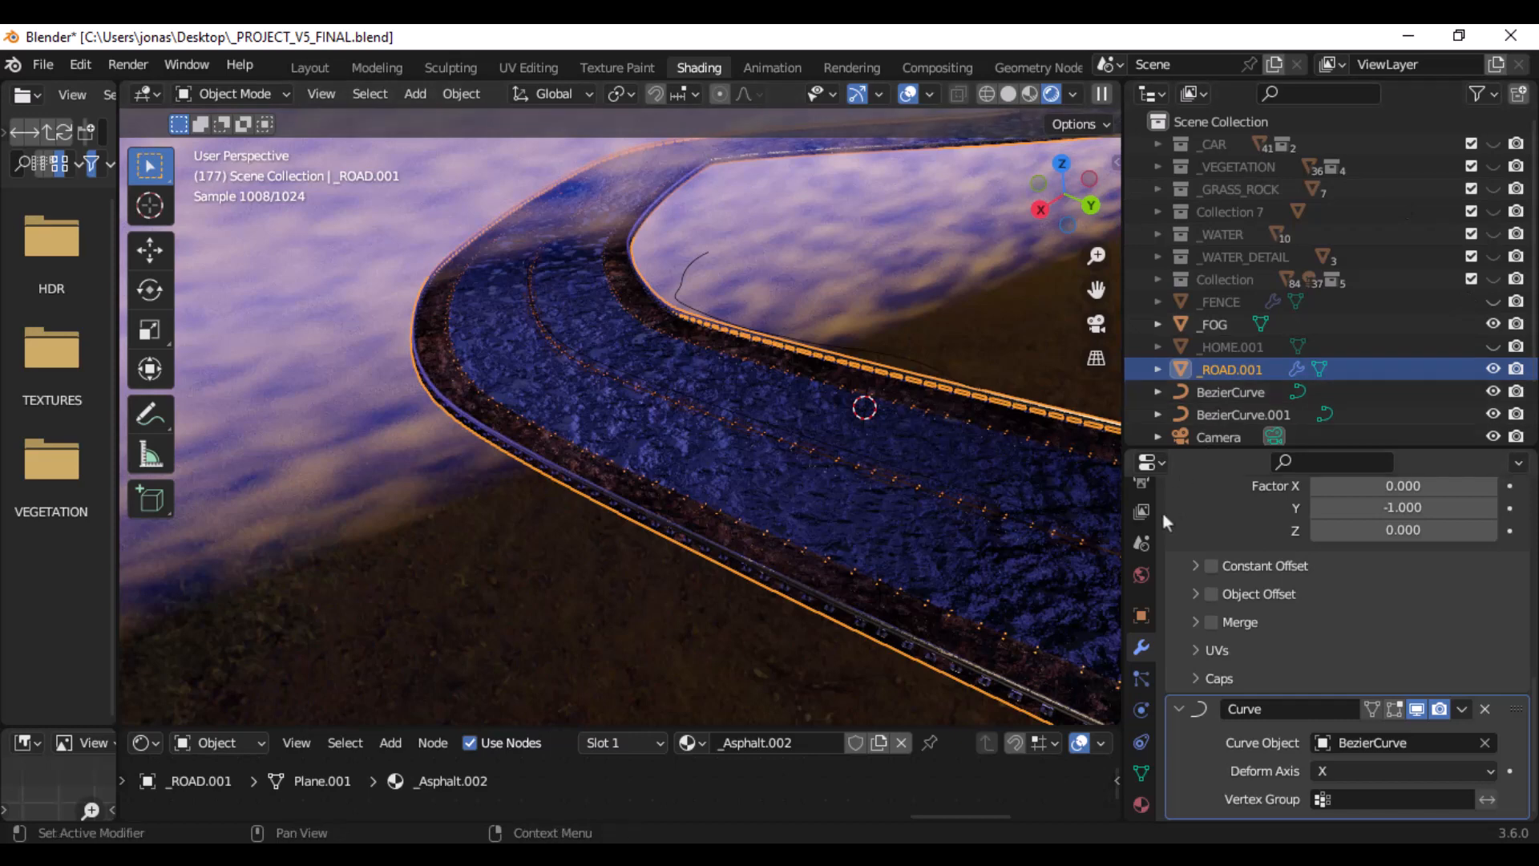
- Set the viewport's maximum render samples to 128 in the render settings
scroll(1143, 526, up, 3)
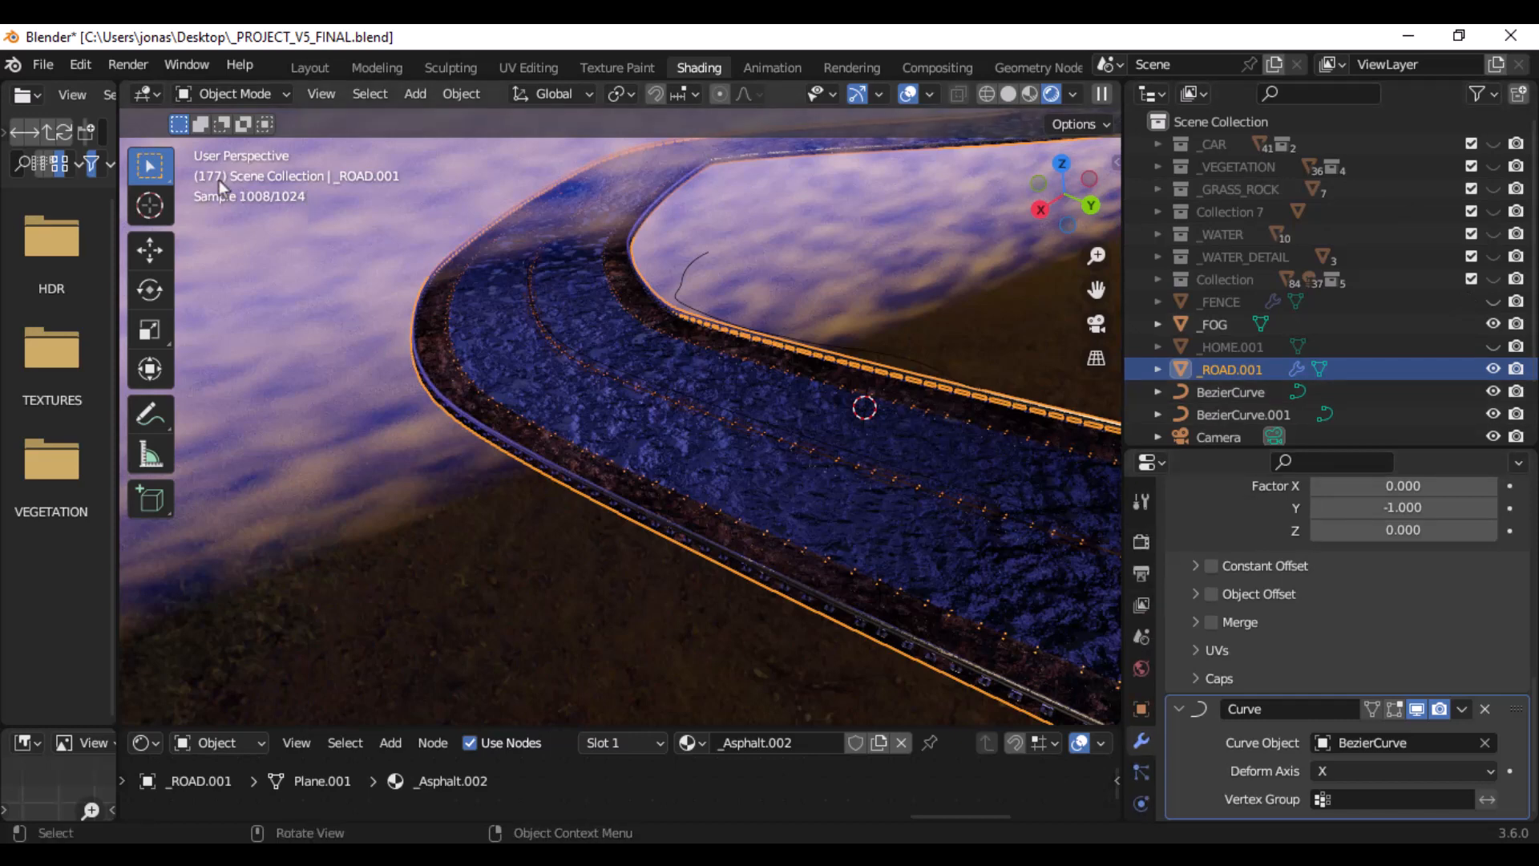
click(1142, 541)
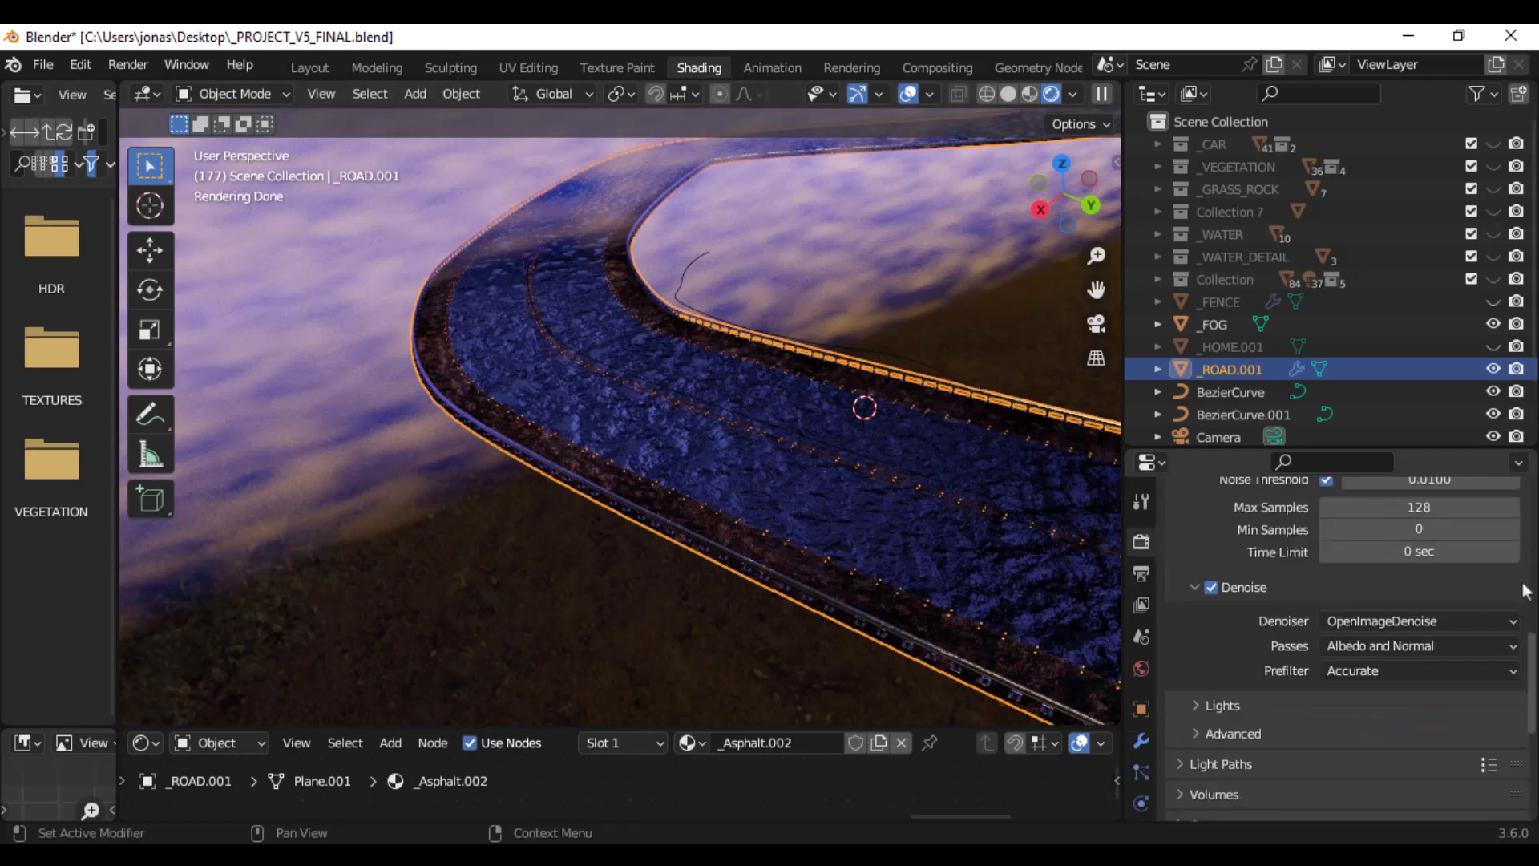
scroll(1524, 587, up, 2)
scroll(1524, 588, up, 3)
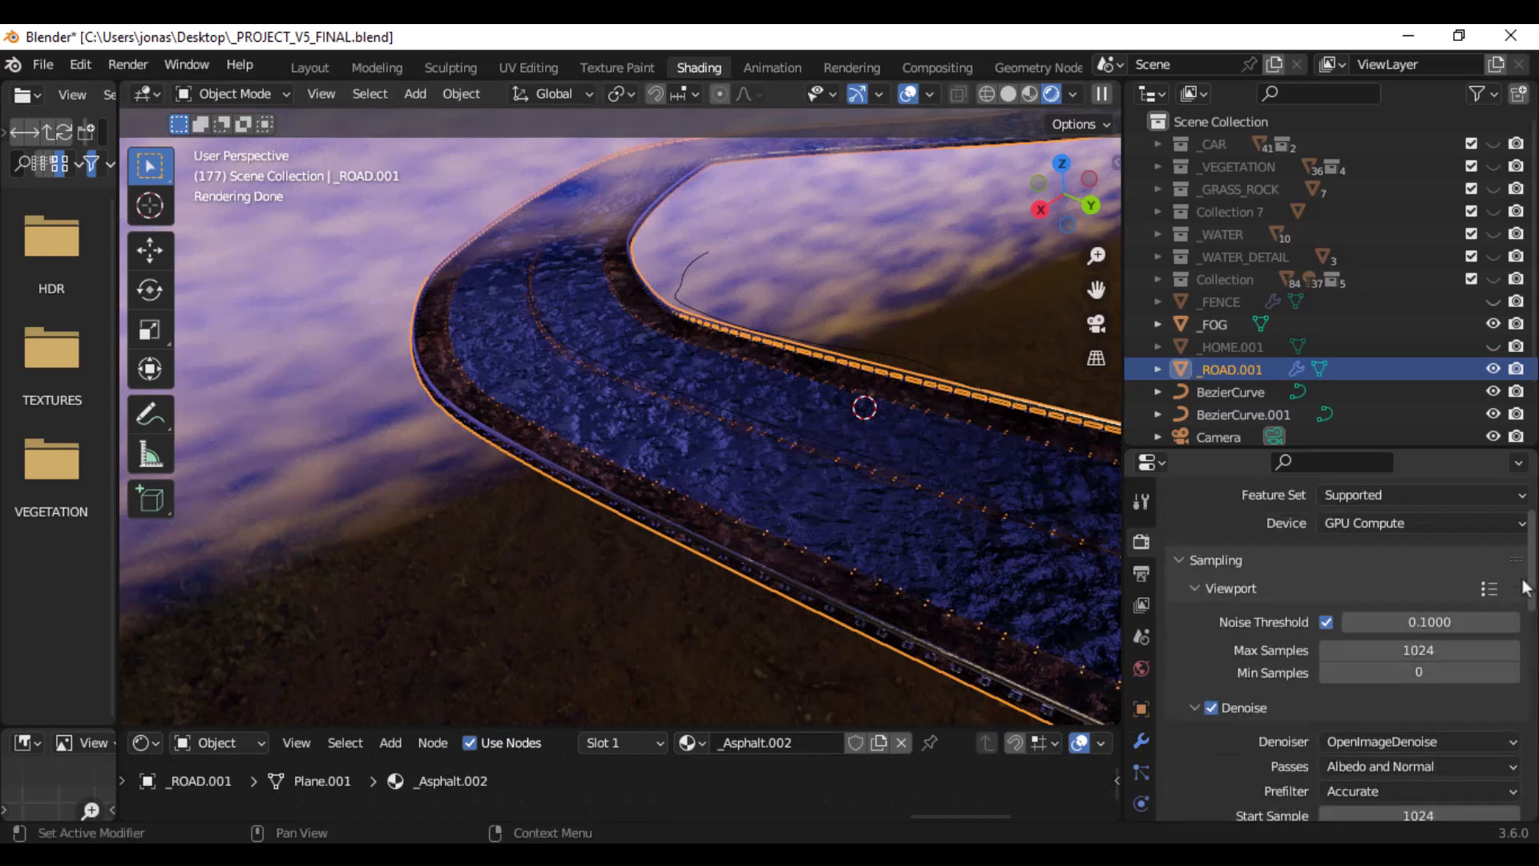
click(1338, 648)
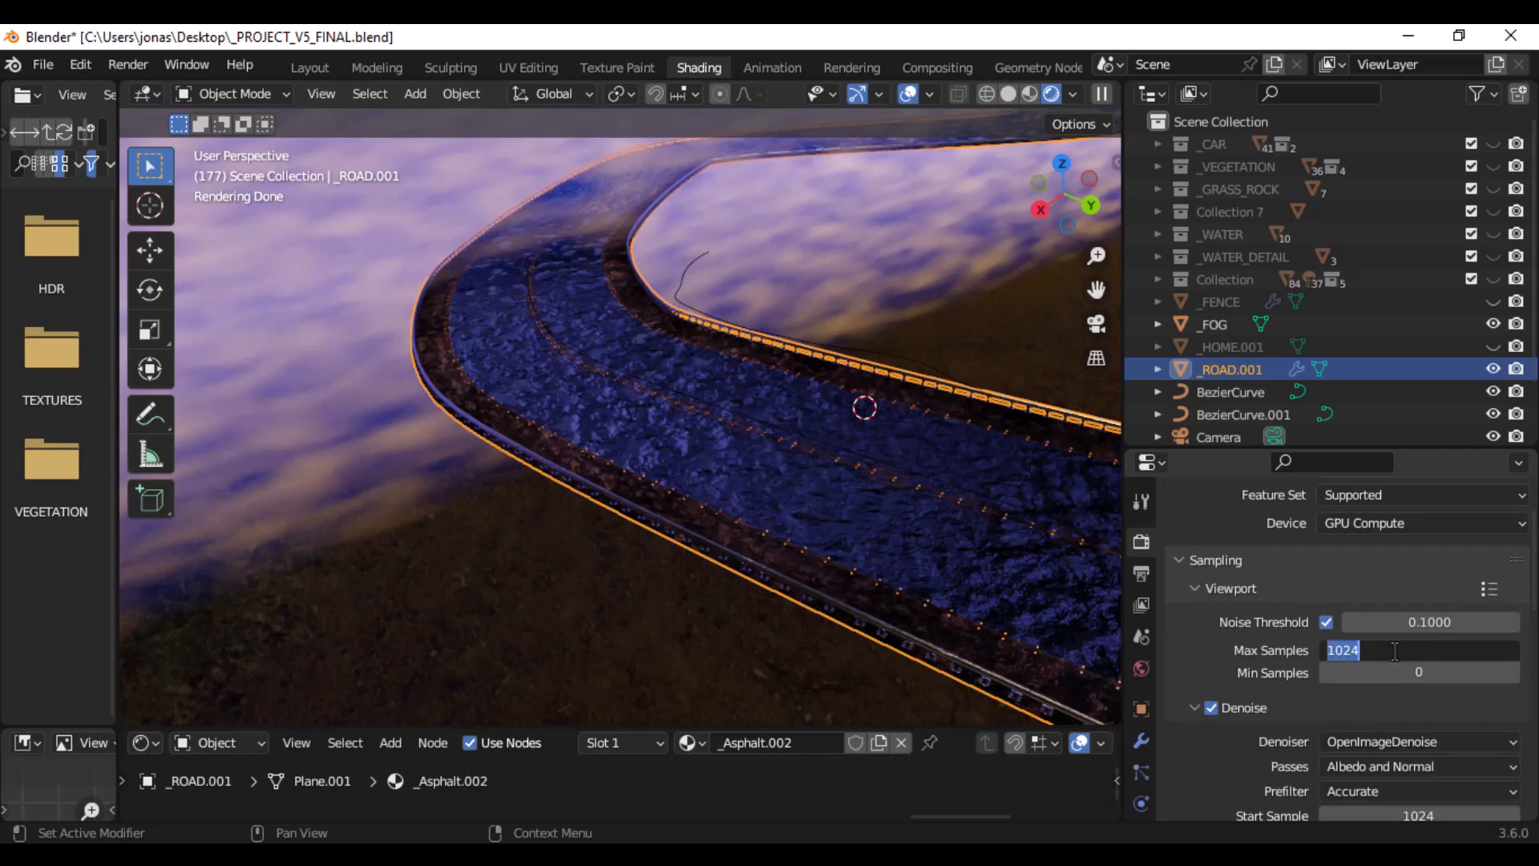
text(128)
key(Return)
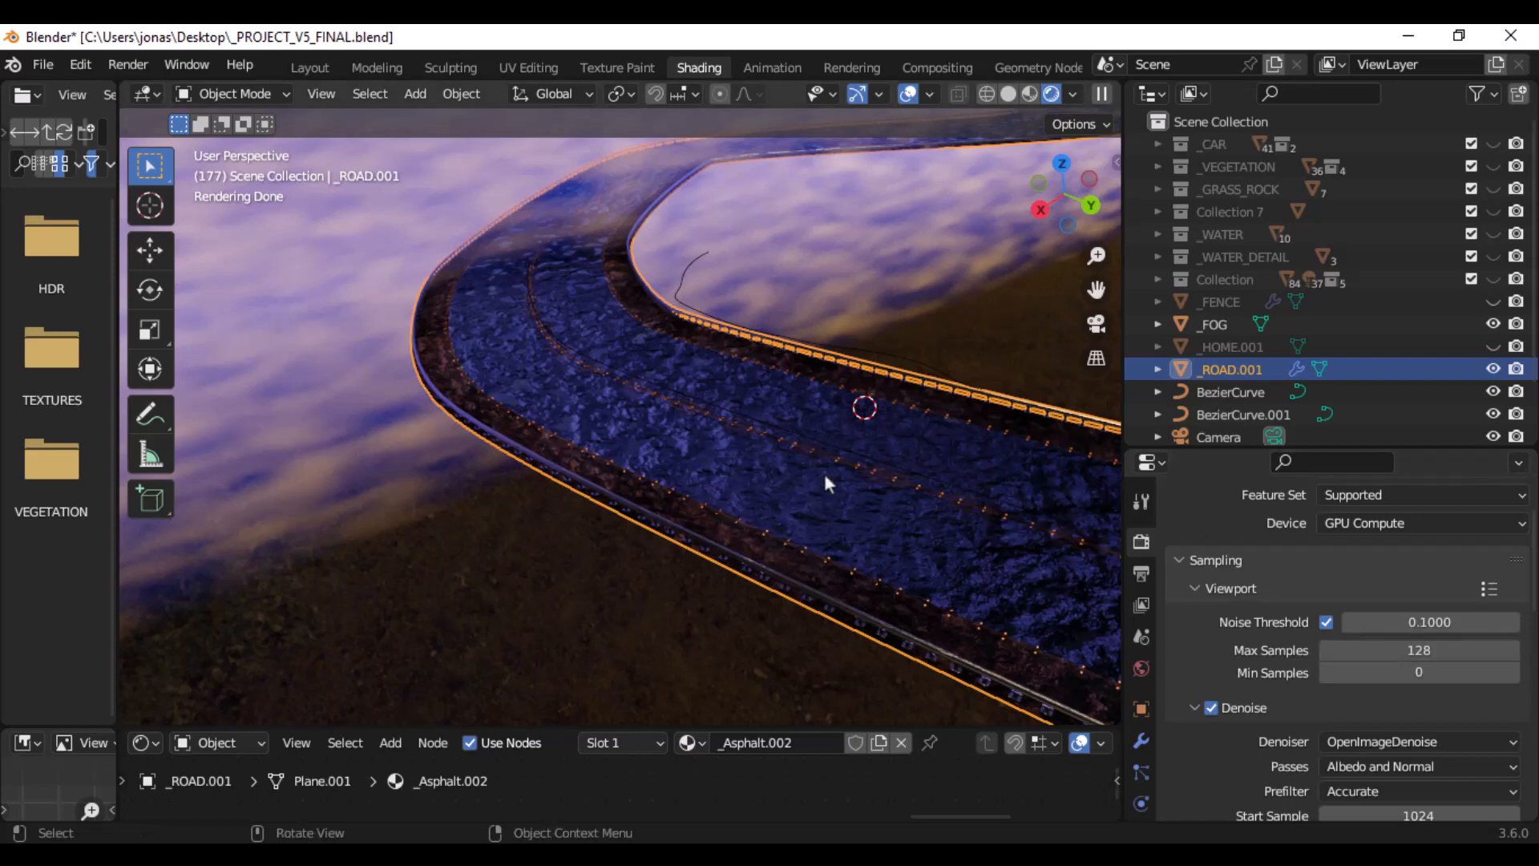
- Show the _CAR collection in the viewport and inspect the rear of the car on the road
mouse_move(822, 470)
middle_down()
mouse_move(791, 455)
mouse_move(830, 479)
middle_up()
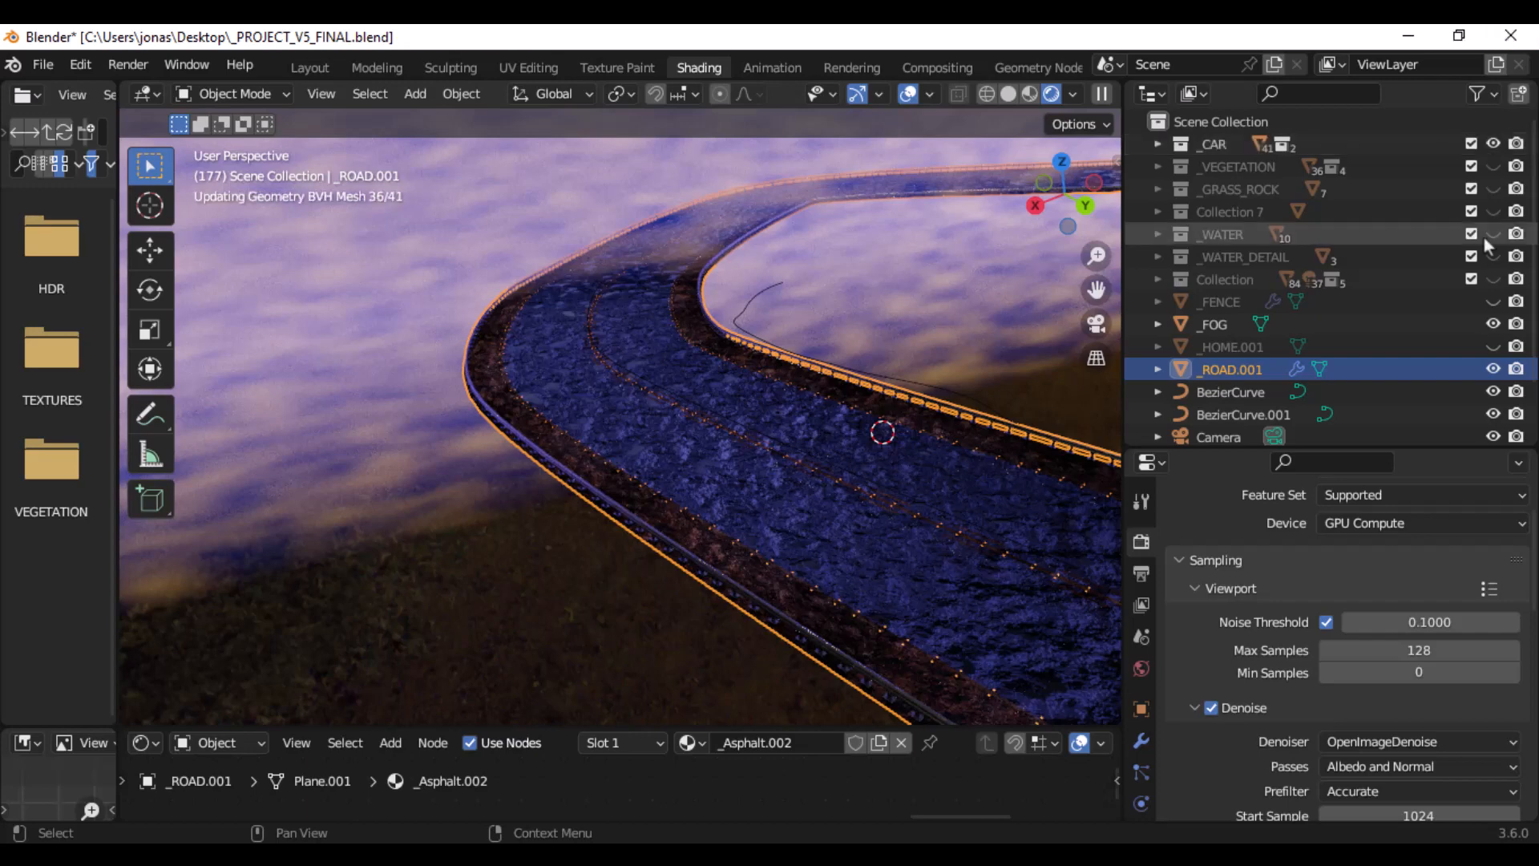
middle_drag(738, 353, 656, 400)
scroll(535, 368, up, 5)
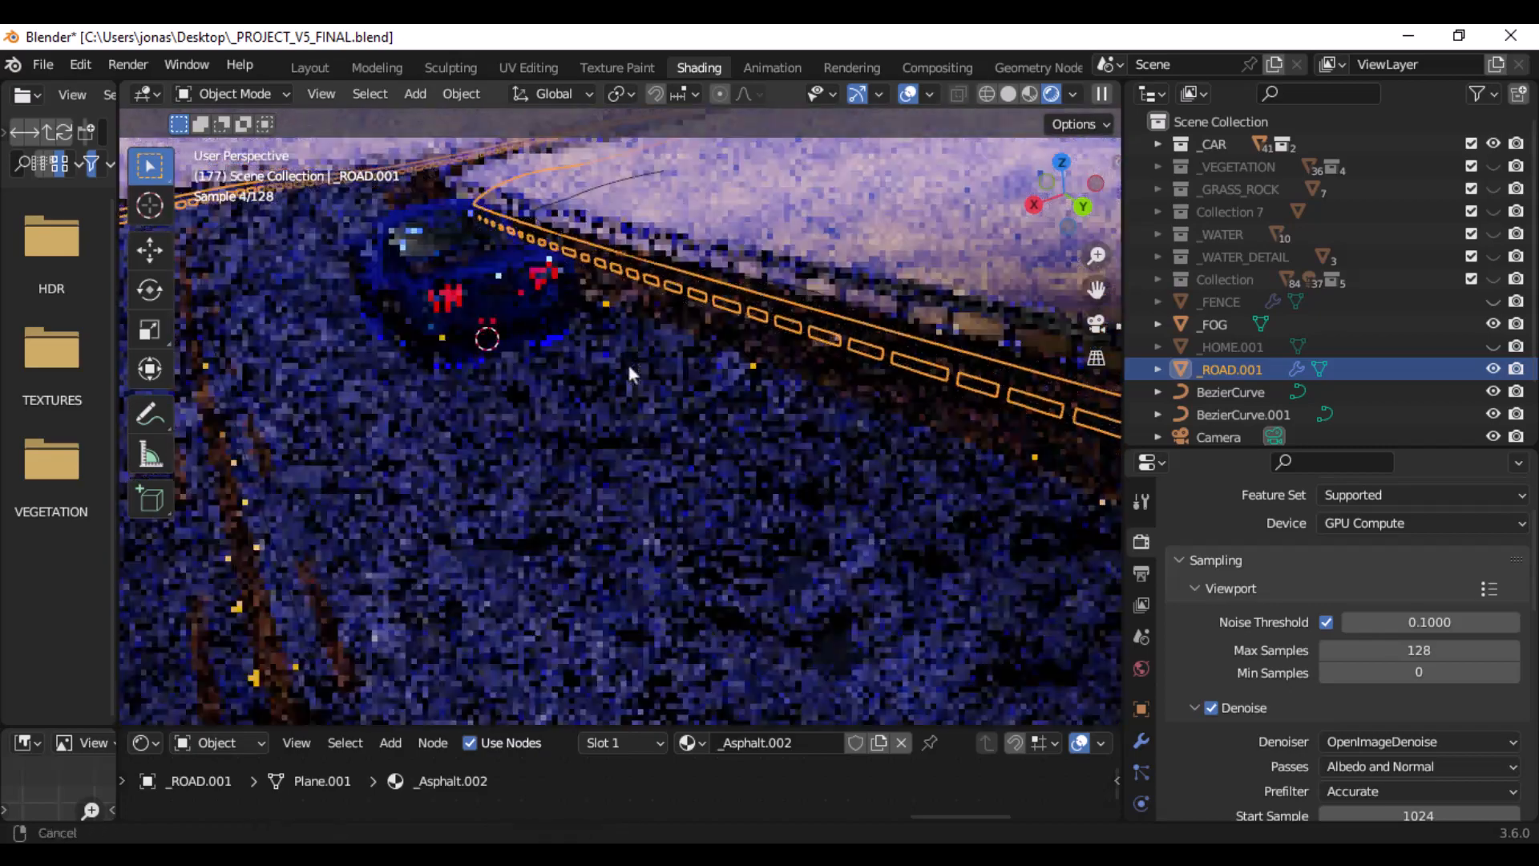
scroll(634, 367, up, 5)
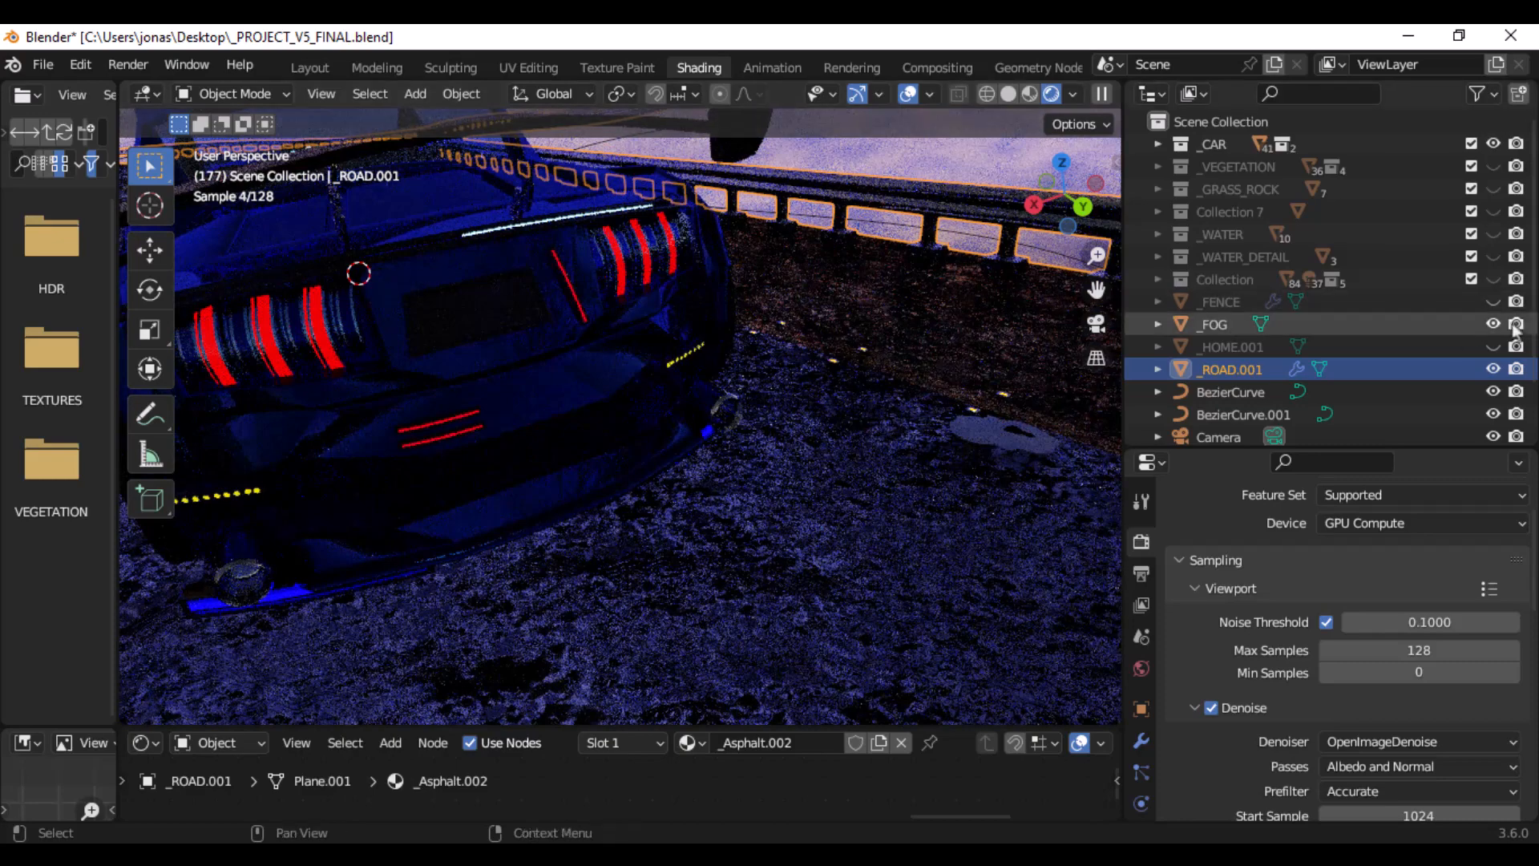
- Hide the _FOG volume, go back to frame 176, and select the car part Circle.029 from the front
click(1492, 323)
scroll(685, 337, down, 7)
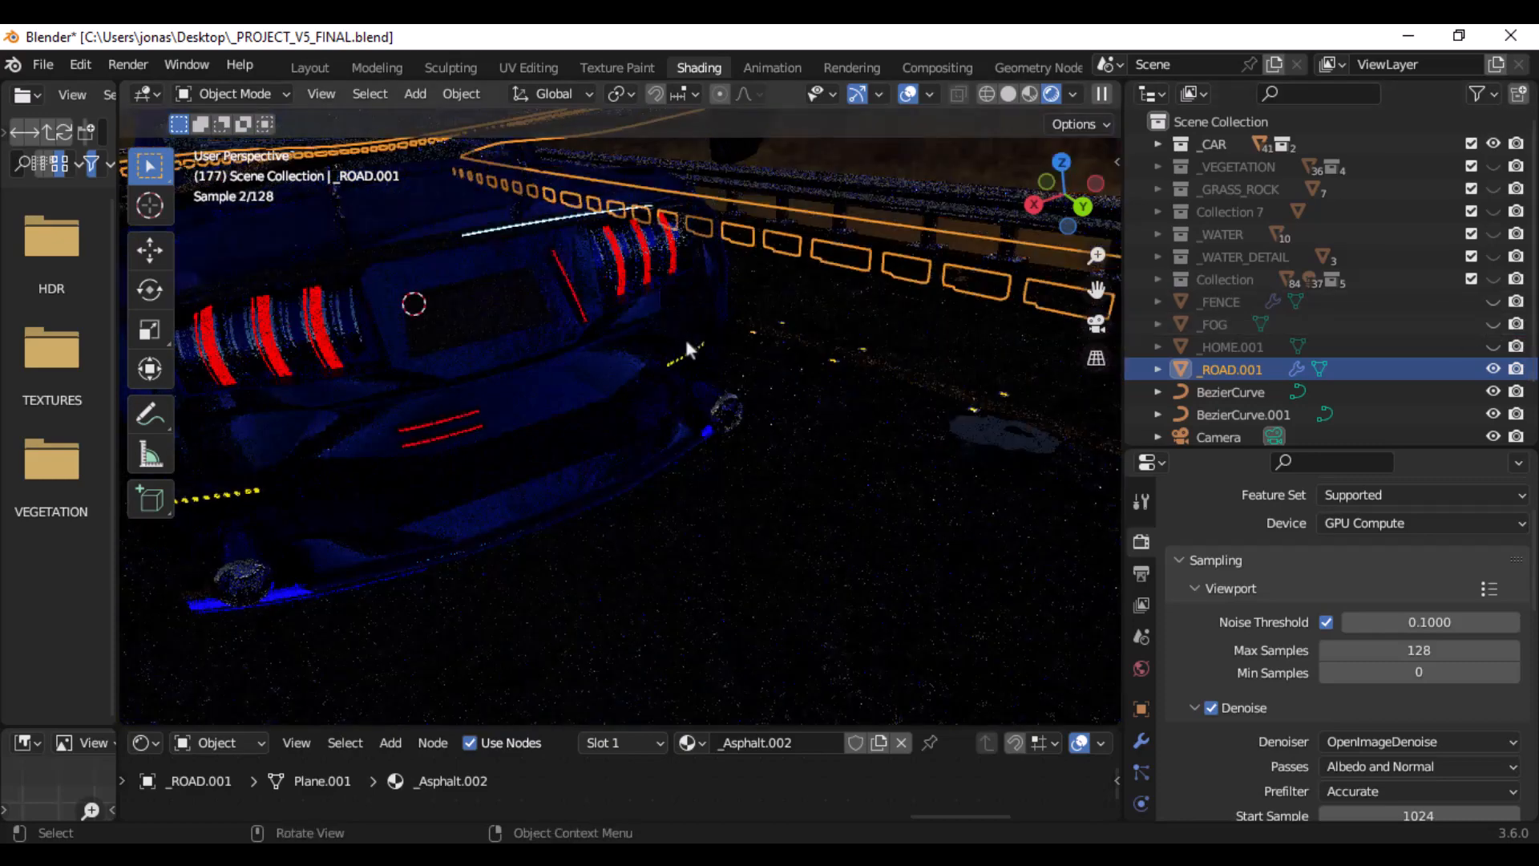
middle_drag(618, 318, 893, 315)
key(Left)
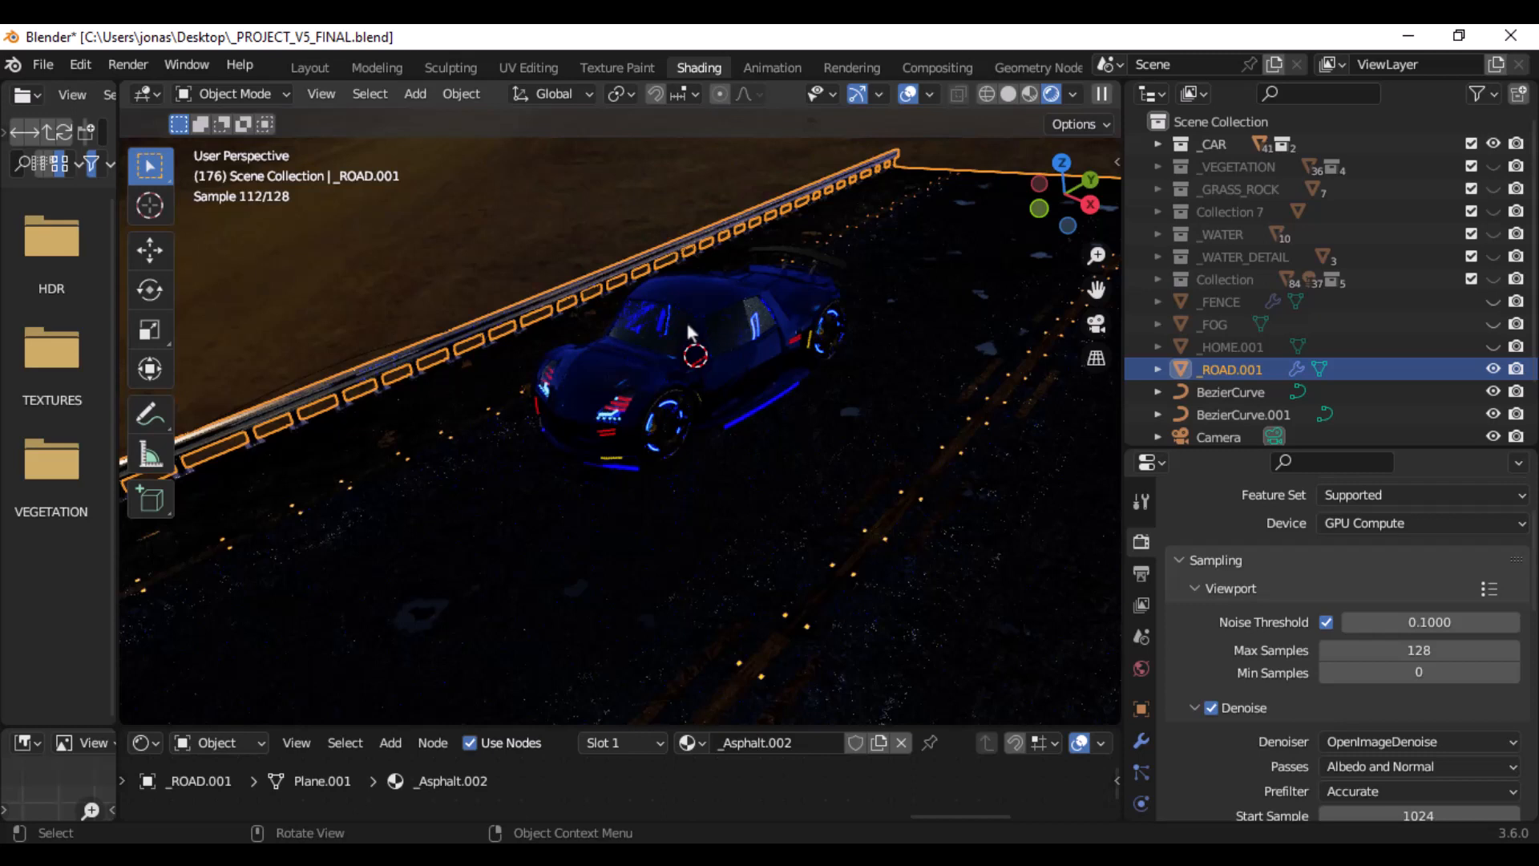
click(737, 370)
scroll(737, 370, up, 4)
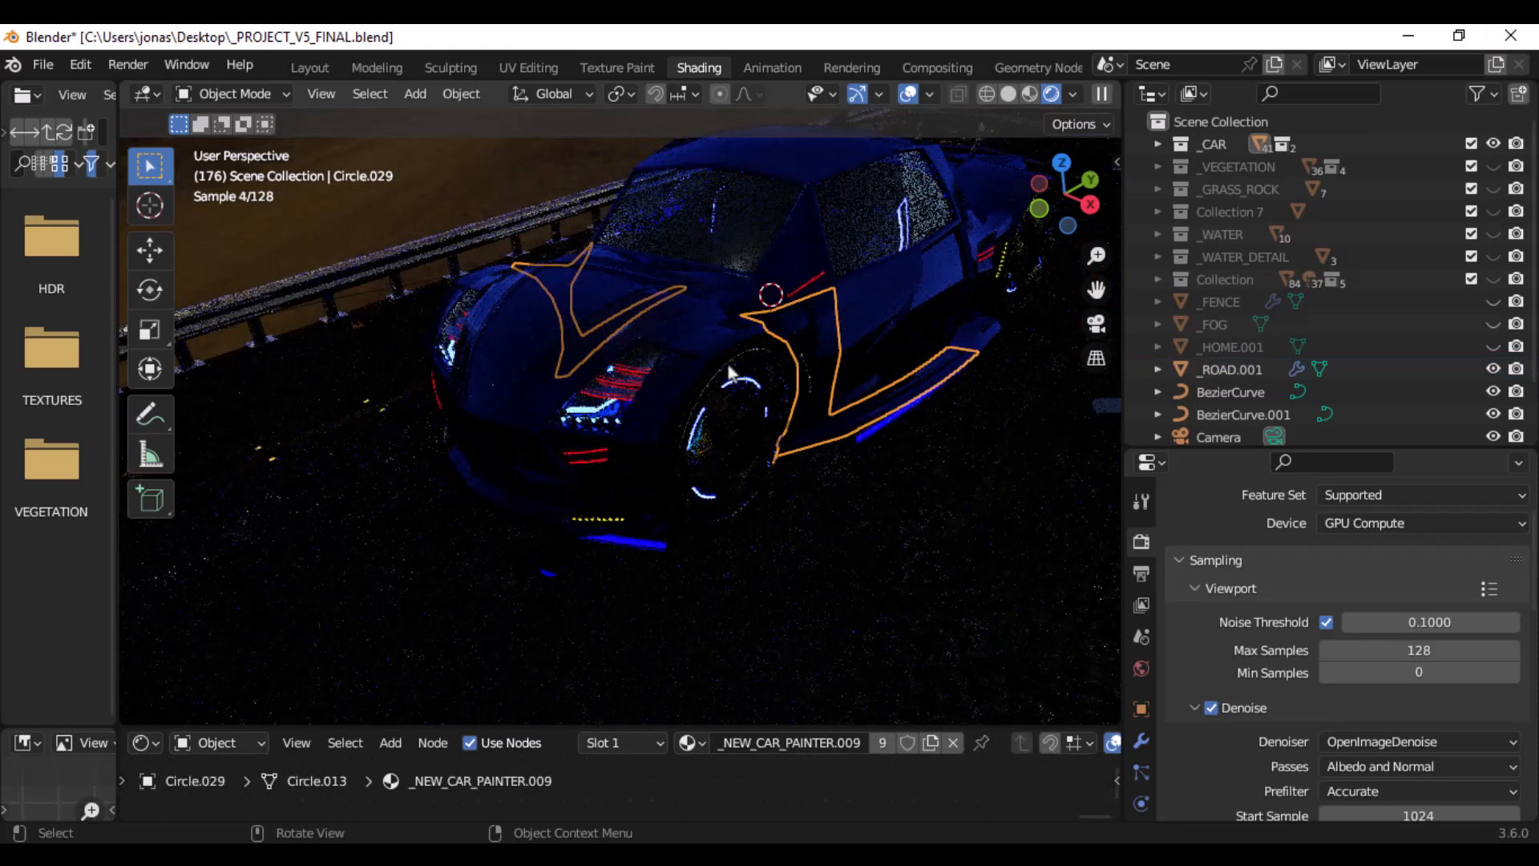
- Turn off viewport denoising in the render settings and keep the maximum samples at 128
click(1212, 707)
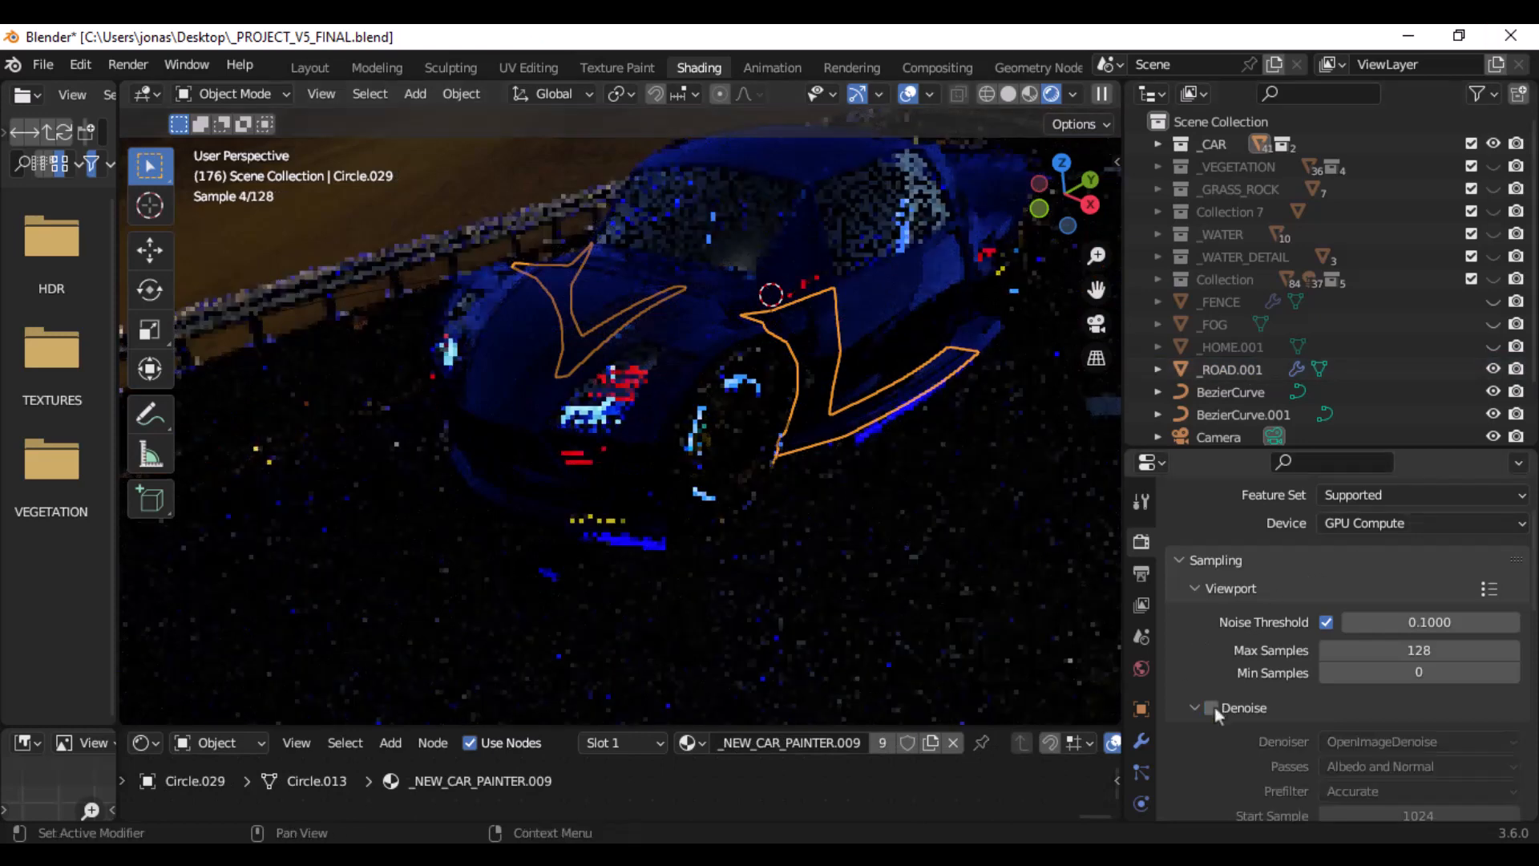
click(1420, 647)
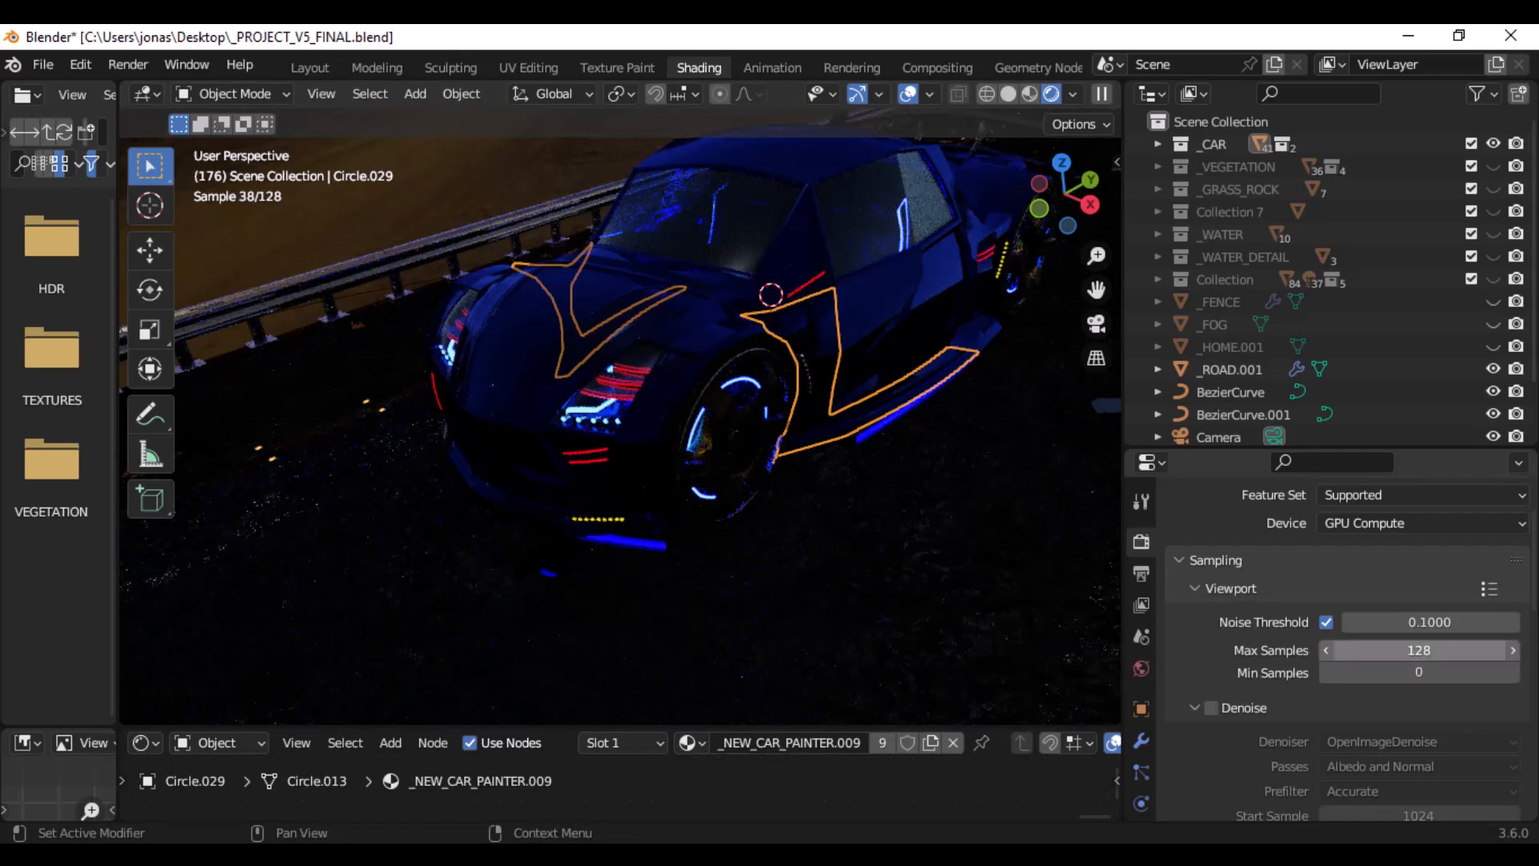
key(Return)
- Deselect the car part and make the _FOG volume visible in the viewport
middle_drag(767, 362, 855, 258)
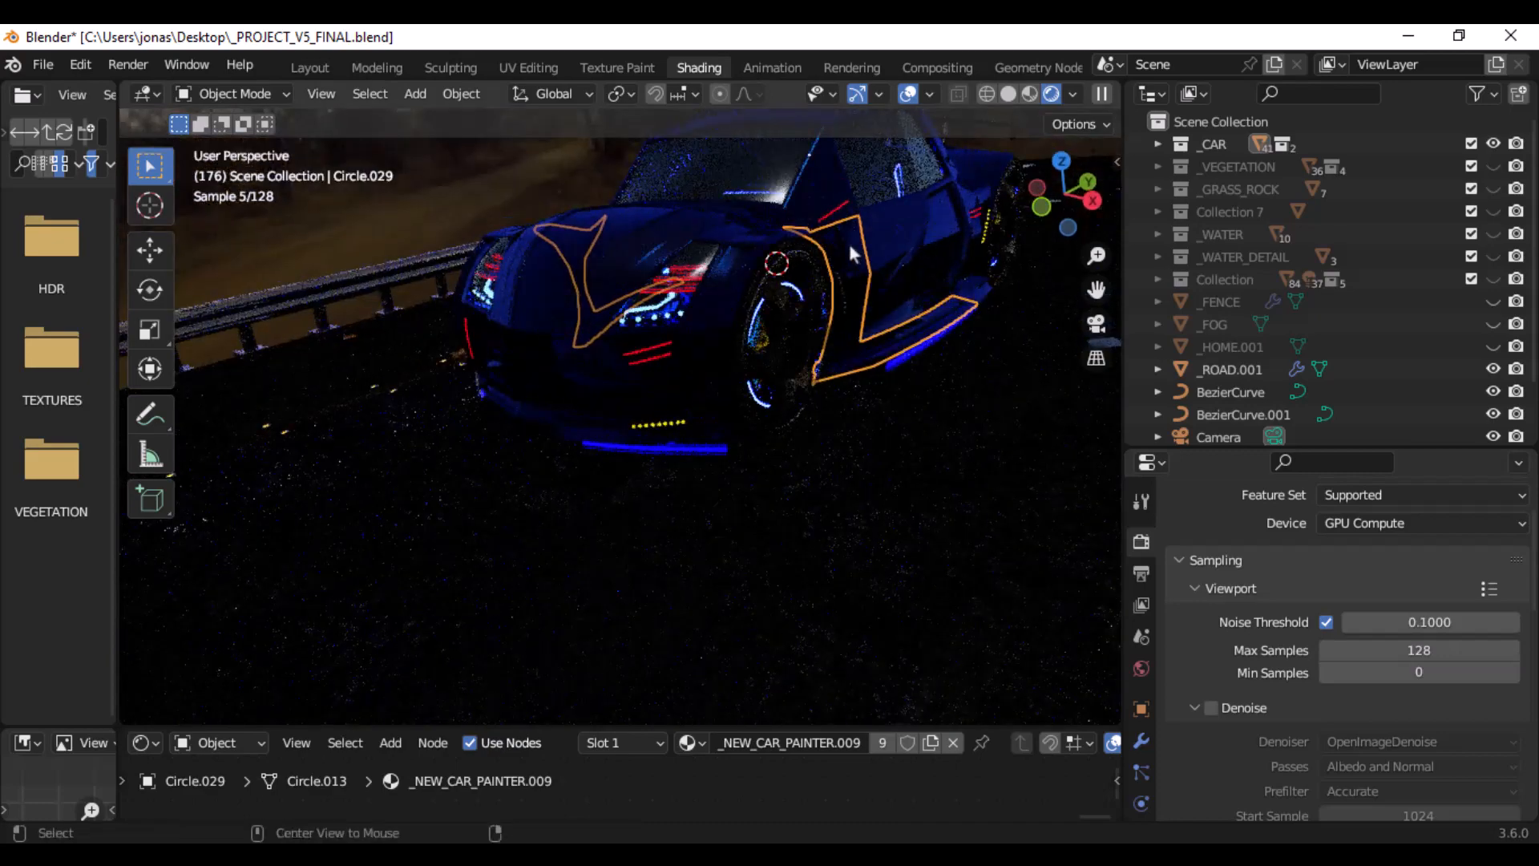
alt+middle_click(850, 245)
scroll(540, 409, up, 2)
middle_drag(542, 415, 757, 353)
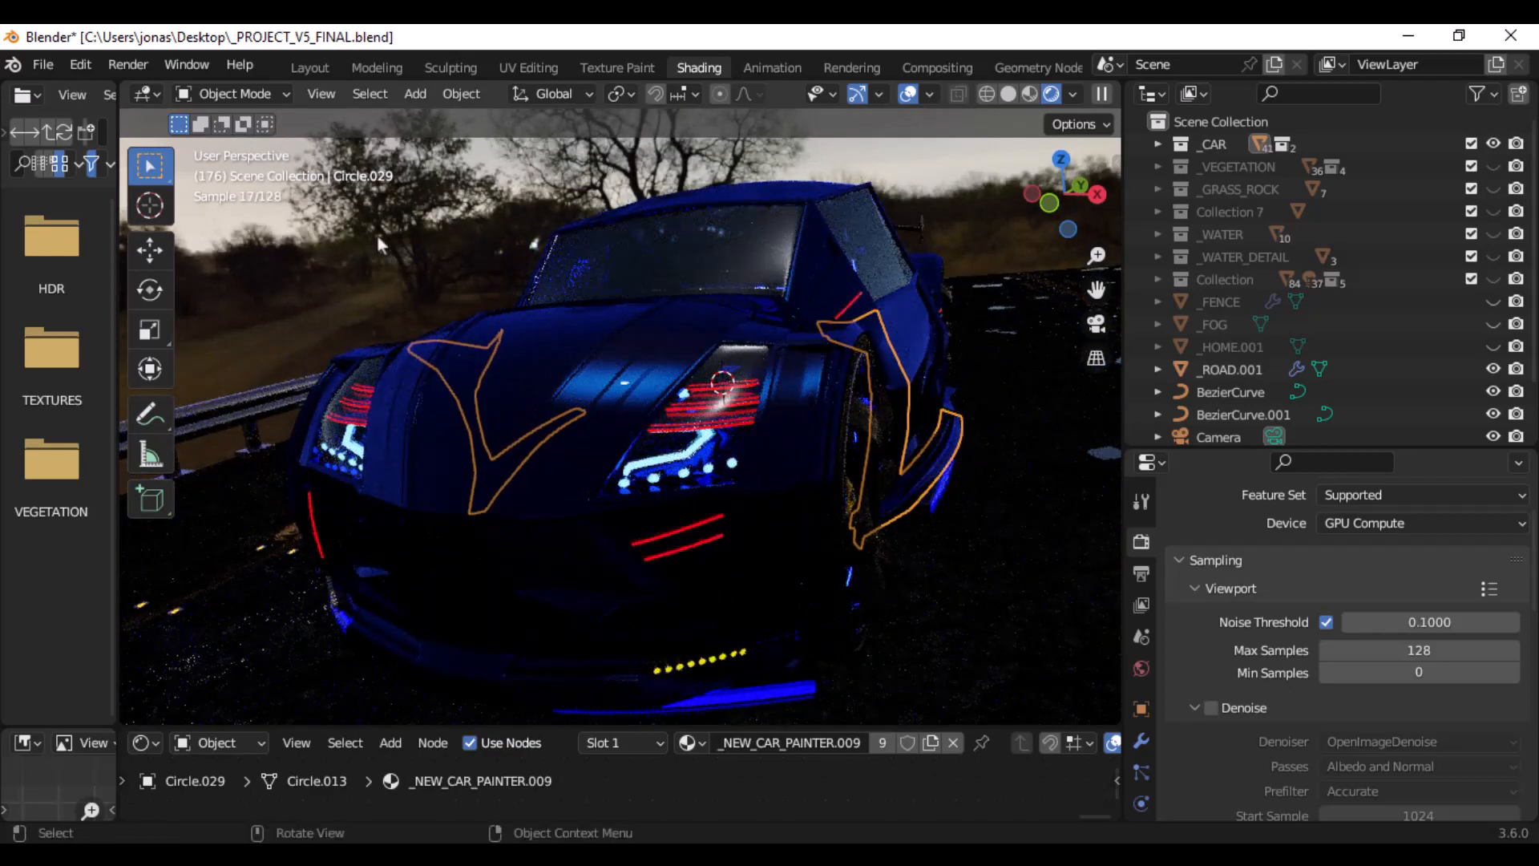
key(alt+a)
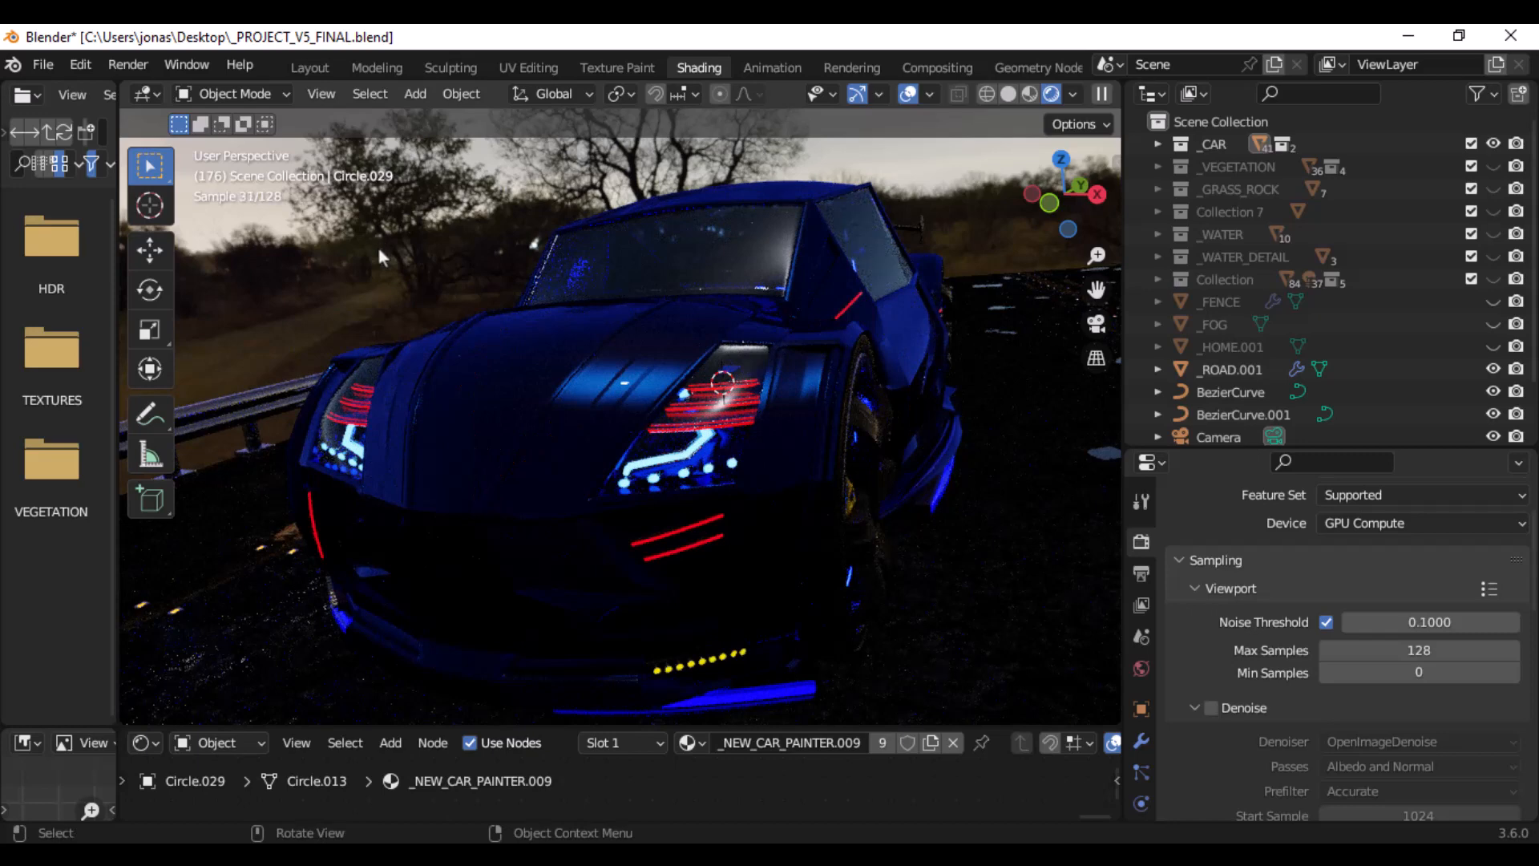
click(1492, 324)
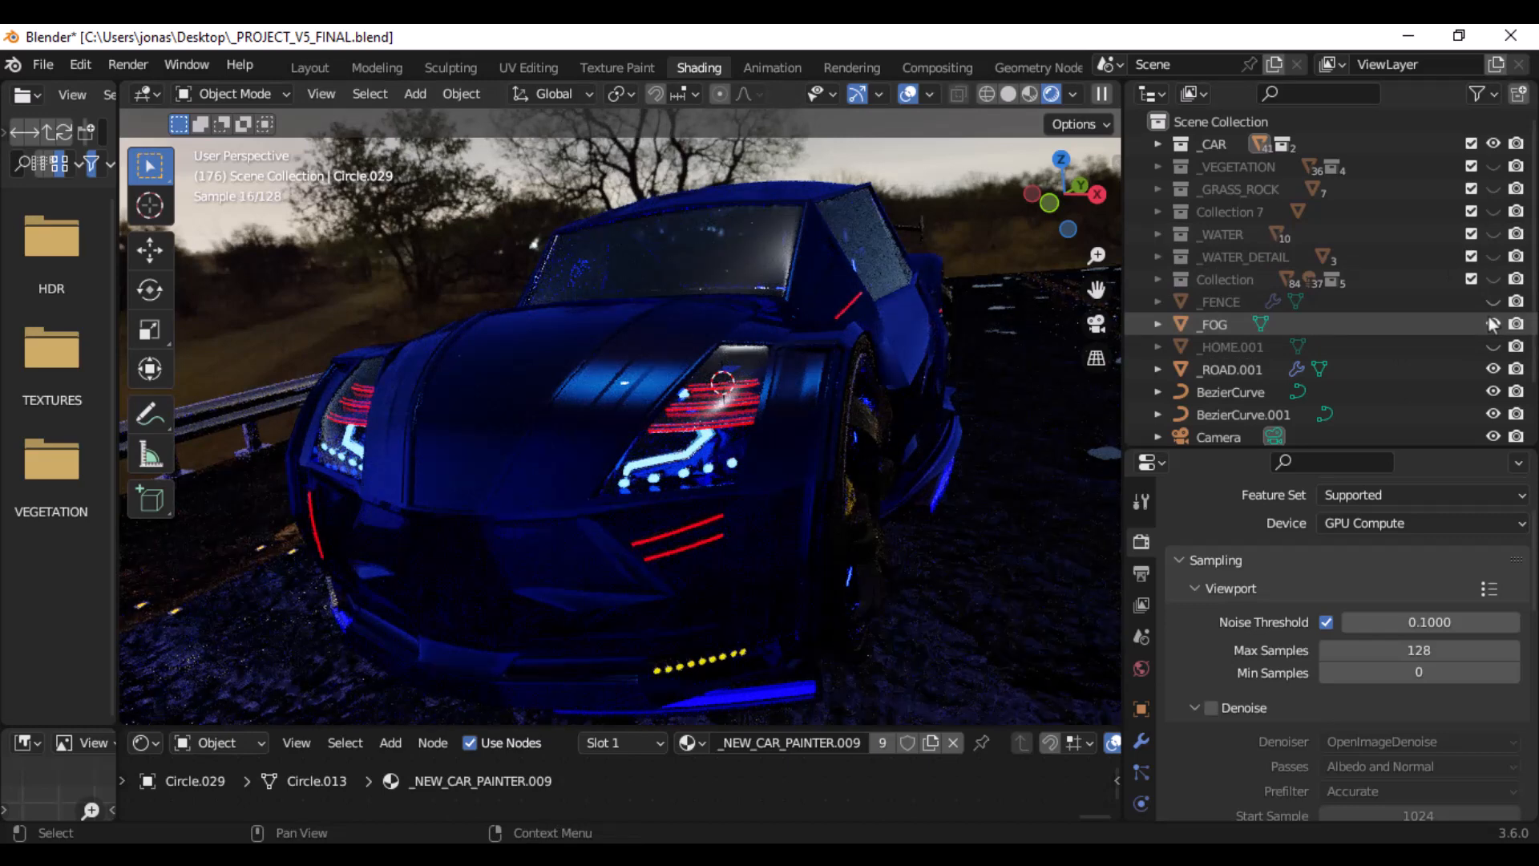
right_click(709, 445)
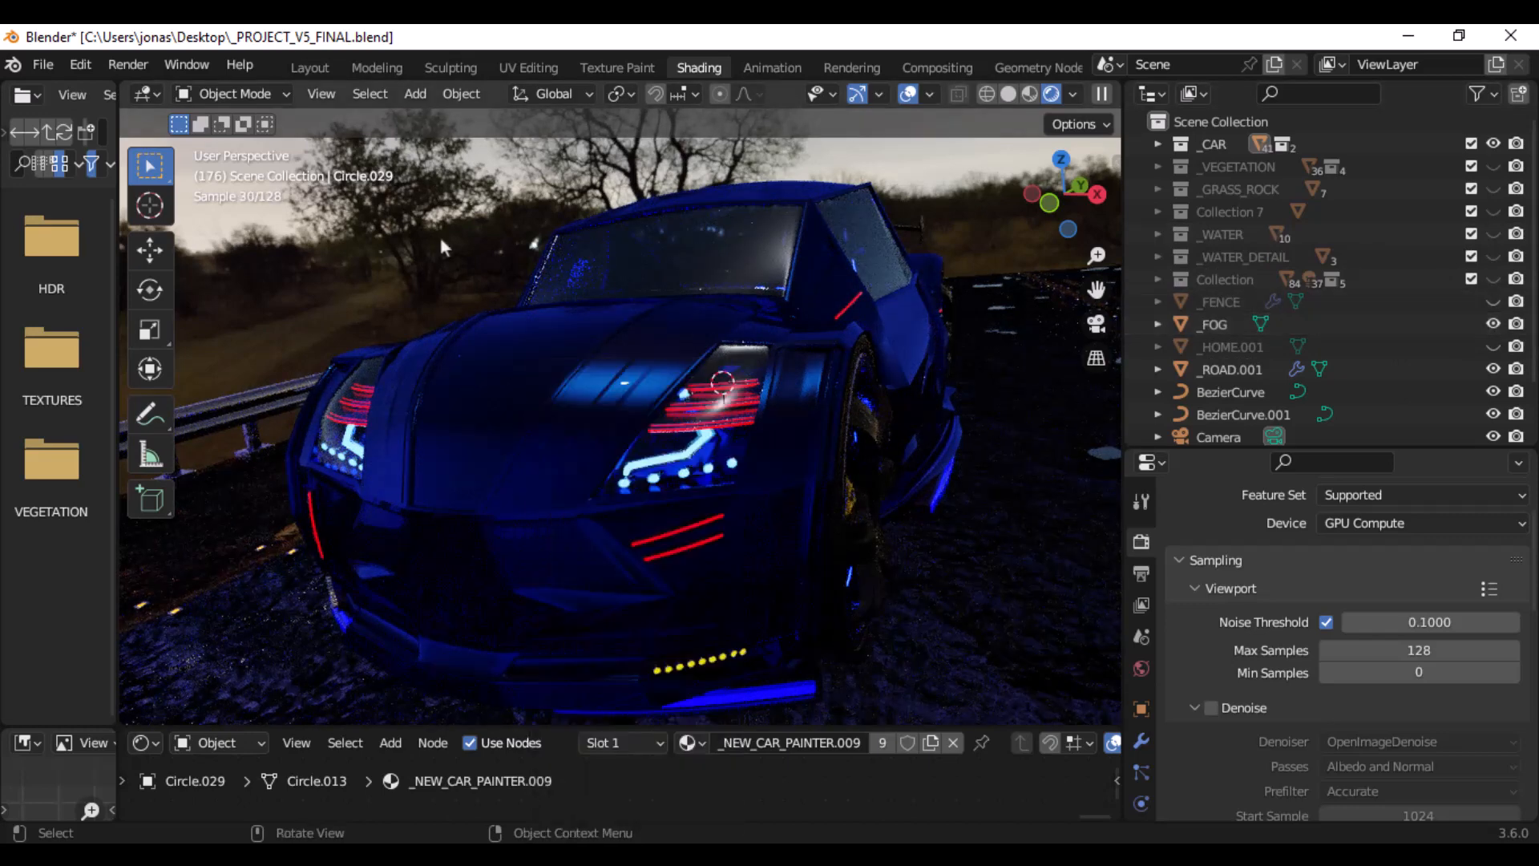
- Examine the car in the fog from the front and the rear, including the bodywork around the front wheel
middle_drag(988, 310, 801, 367)
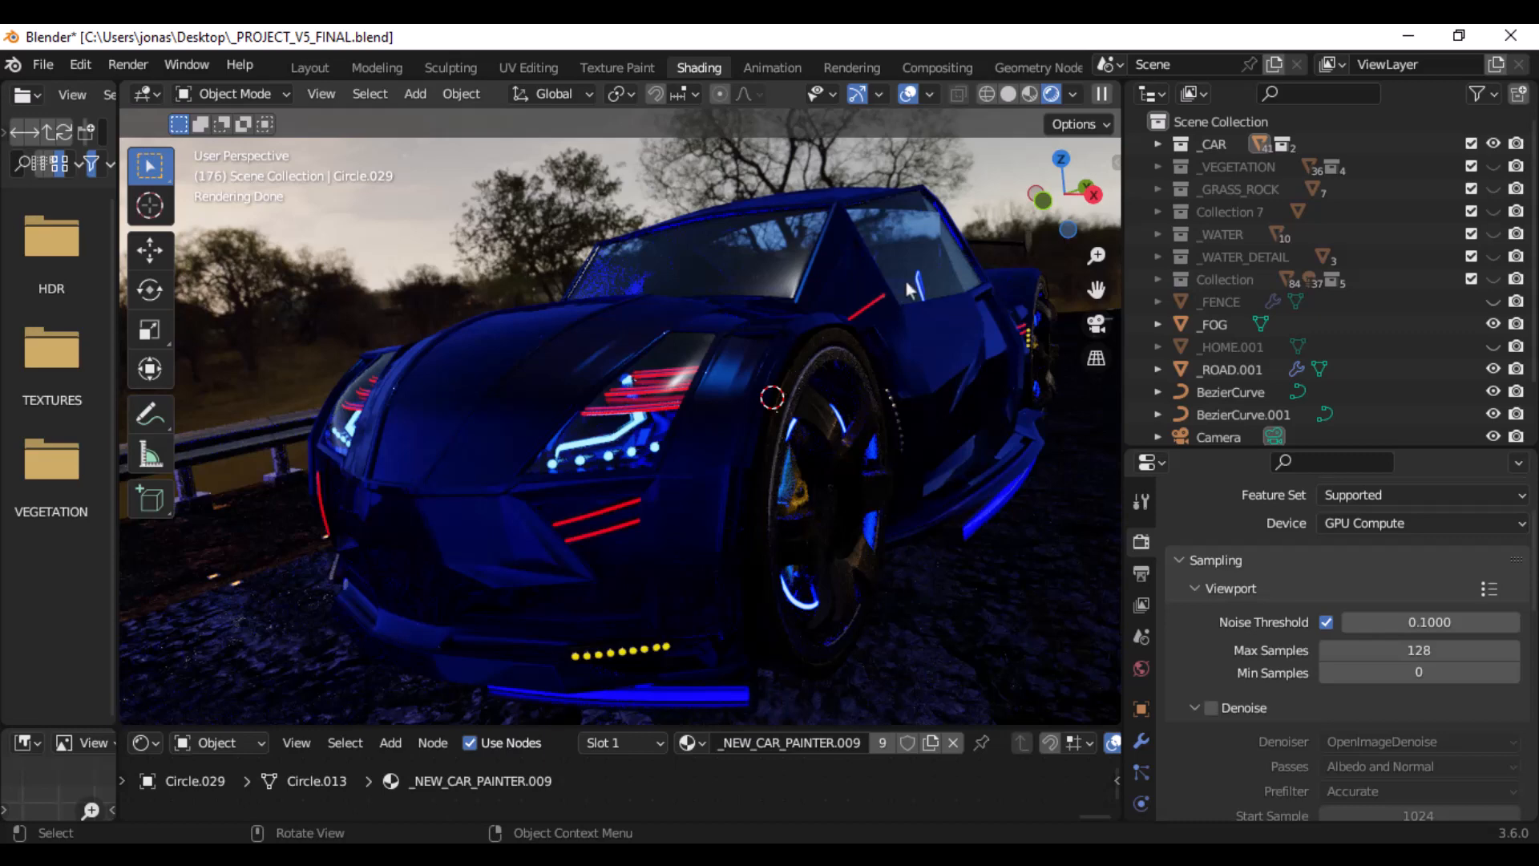
middle_drag(909, 290, 825, 338)
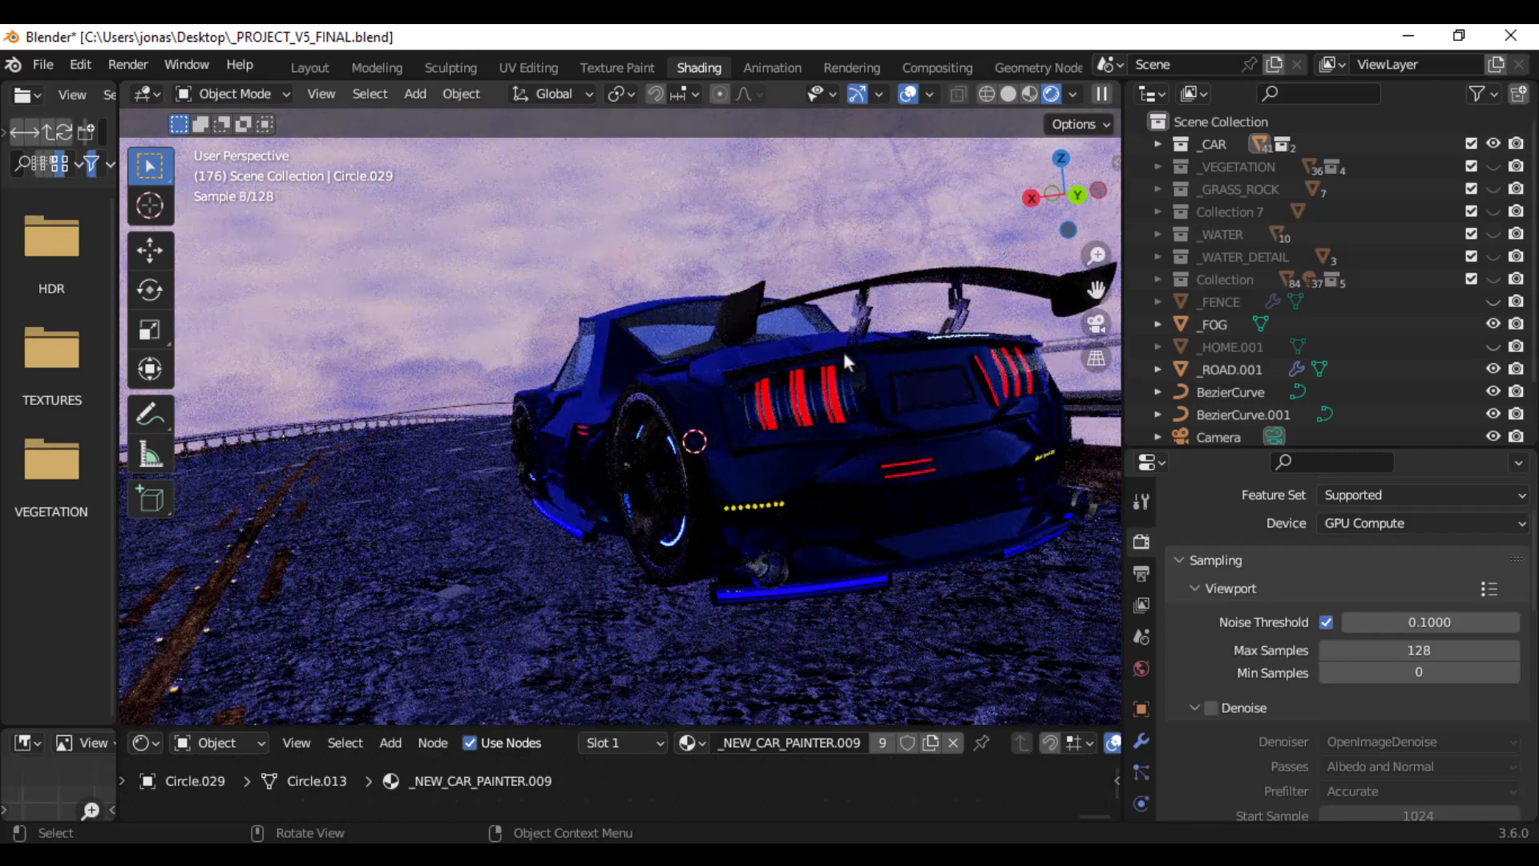
scroll(588, 378, up, 3)
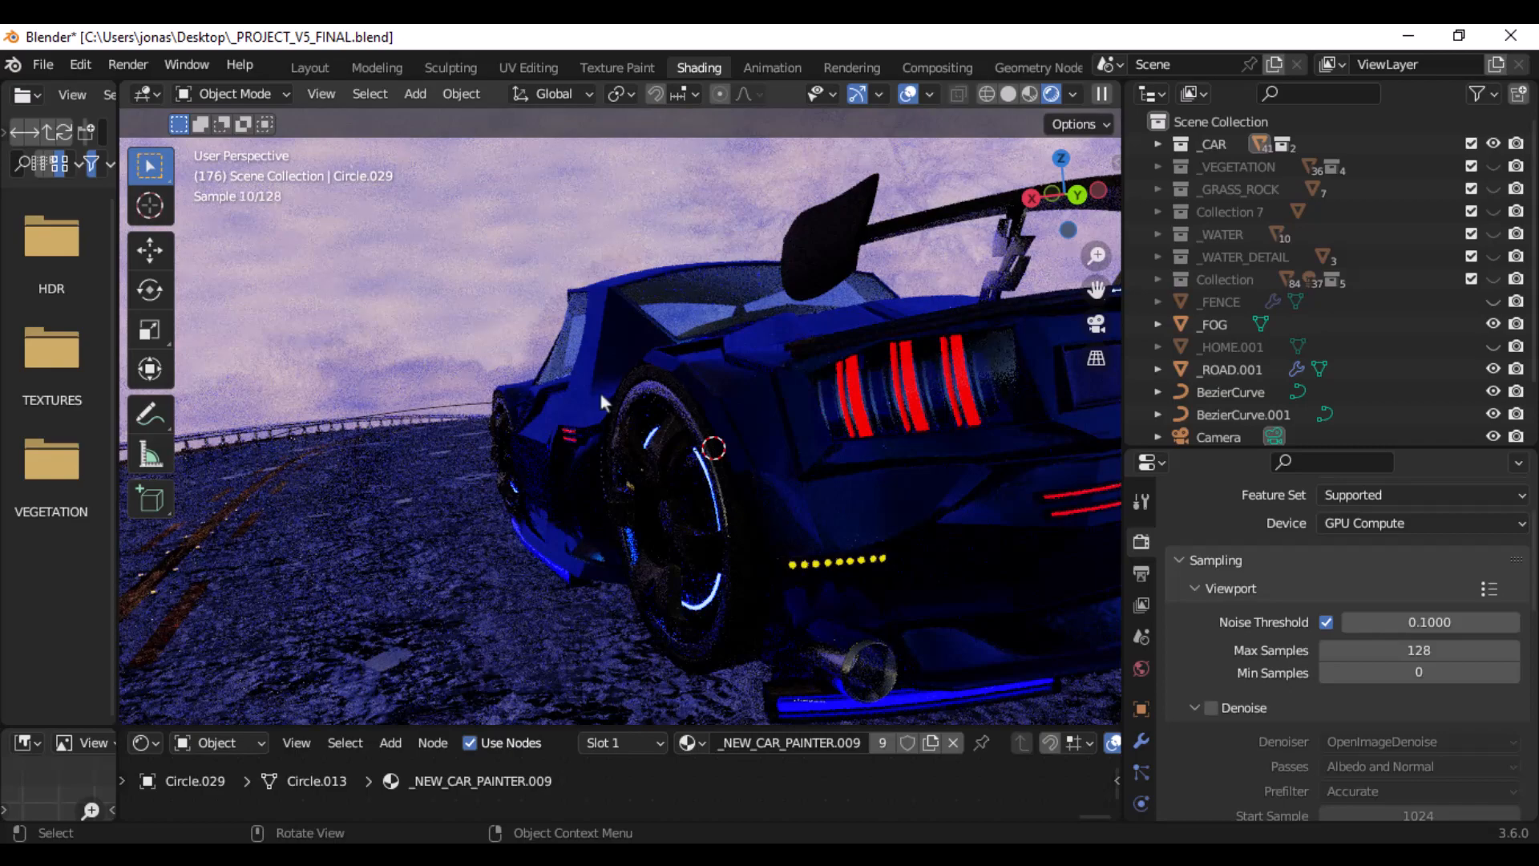
middle_drag(626, 409, 737, 447)
scroll(736, 441, up, 2)
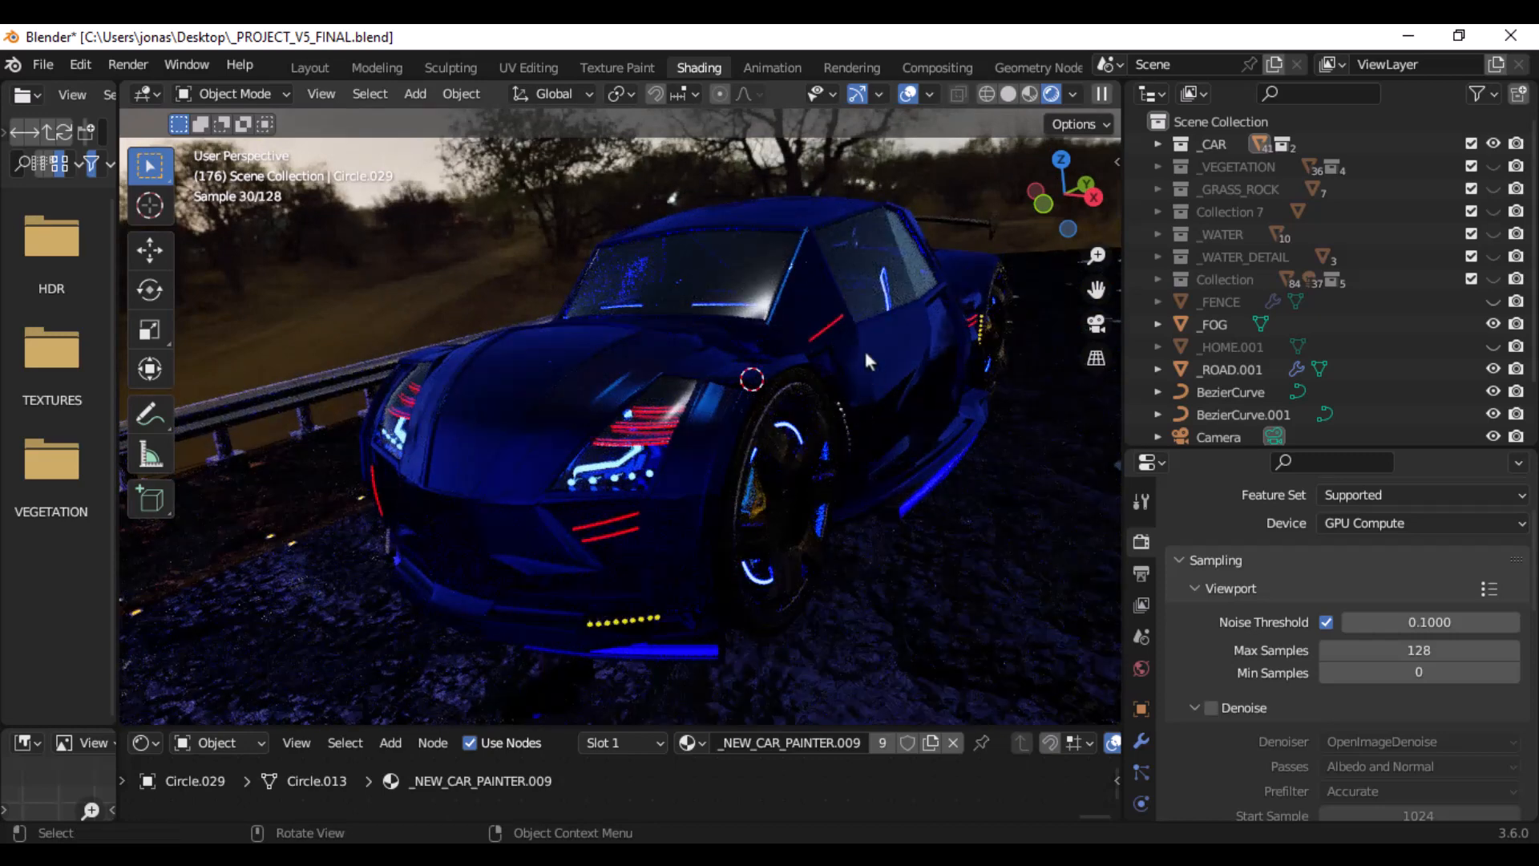
middle_drag(863, 348, 806, 361)
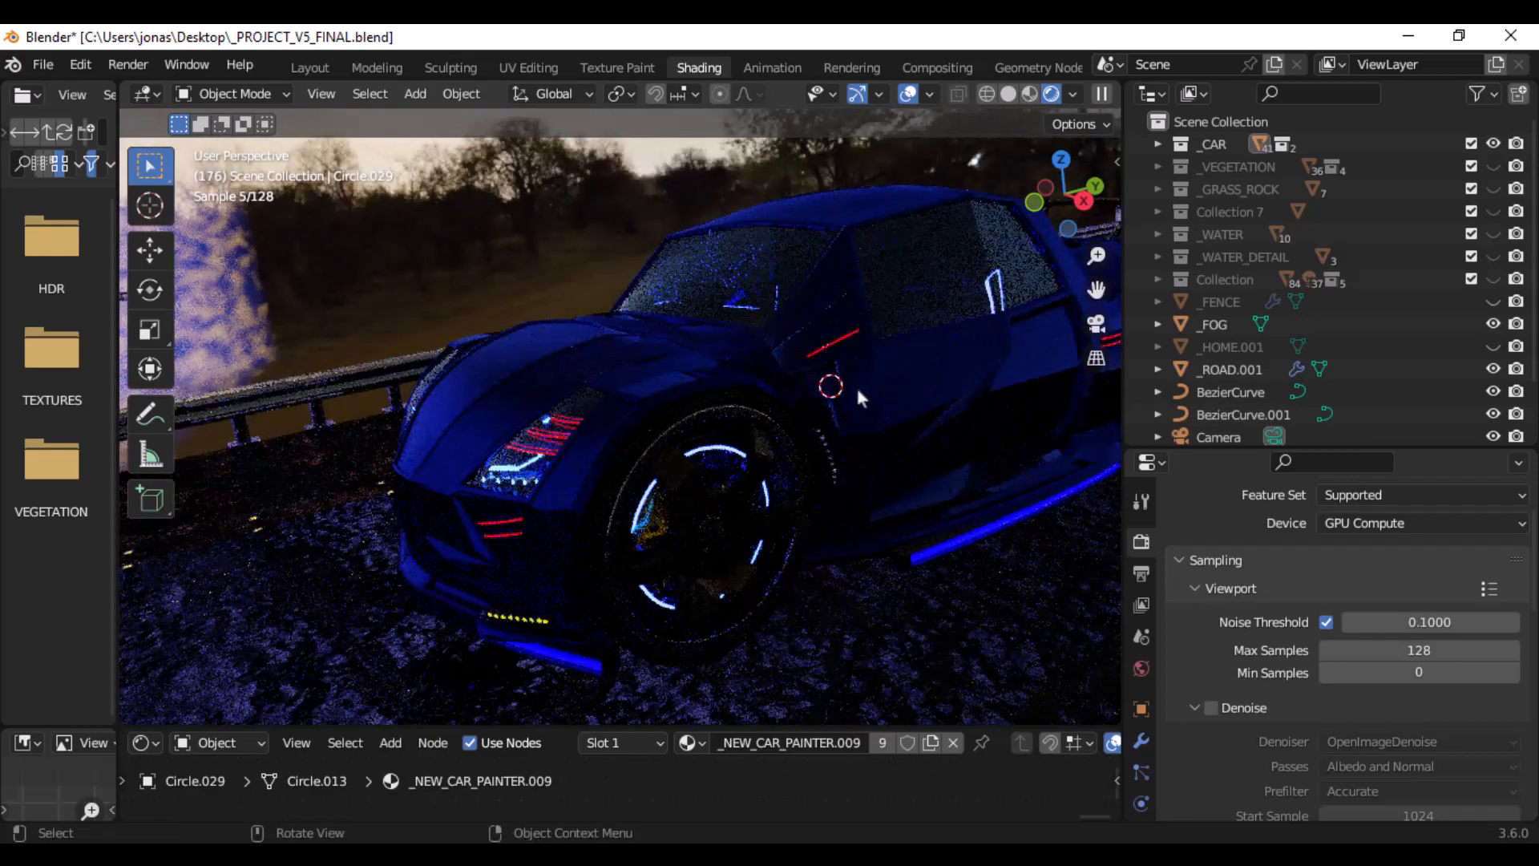
scroll(800, 478, up, 2)
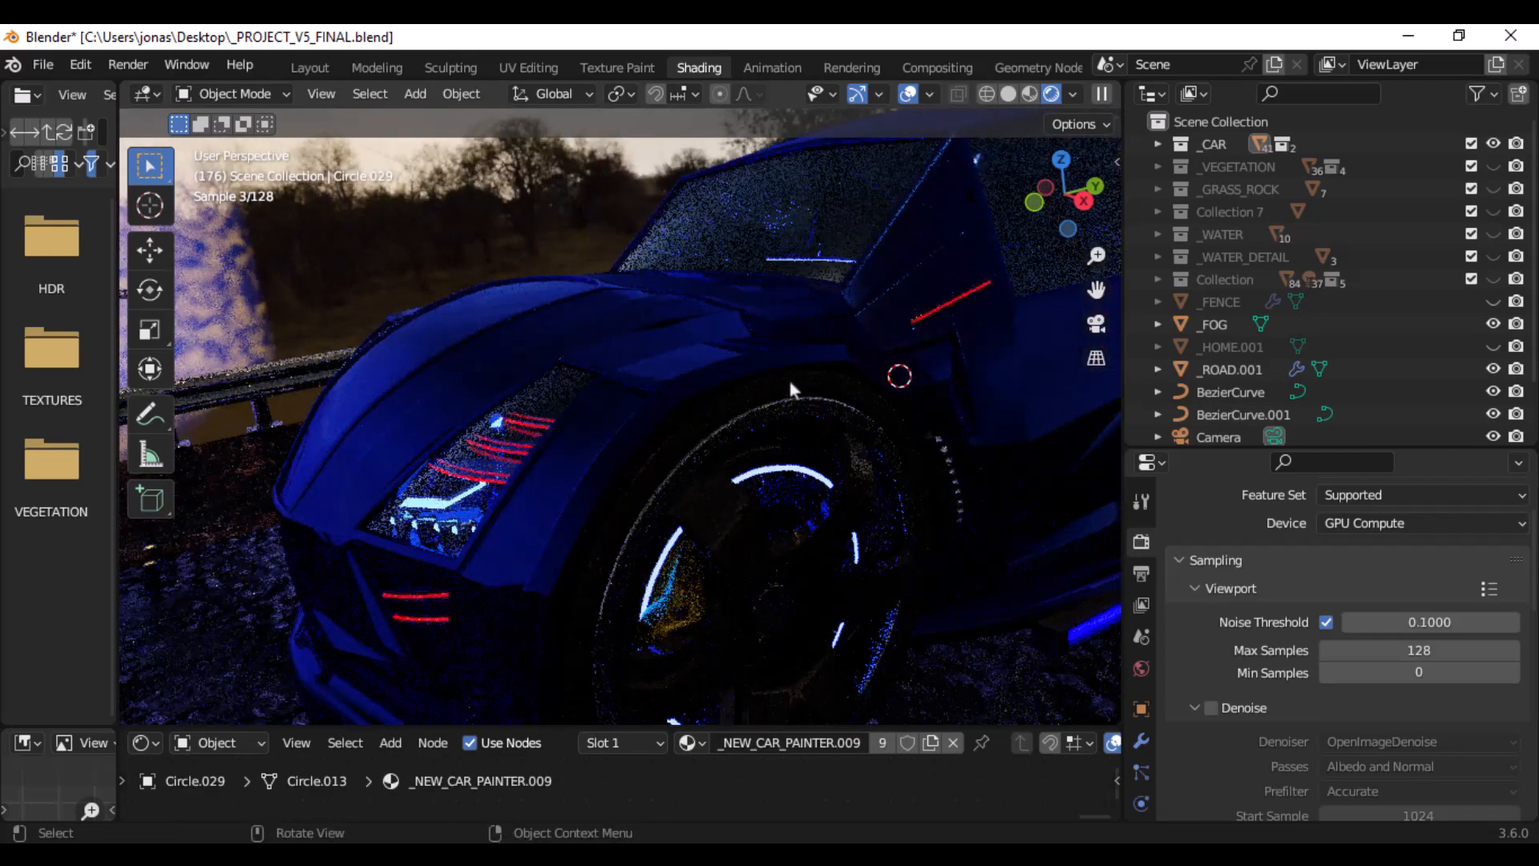
middle_drag(644, 348, 719, 343)
middle_drag(822, 379, 651, 493)
- Select the wheel part Circle.001 and enlarge the shader editor to bring the _Wheel_Metal.007 nodes into view
click(644, 500)
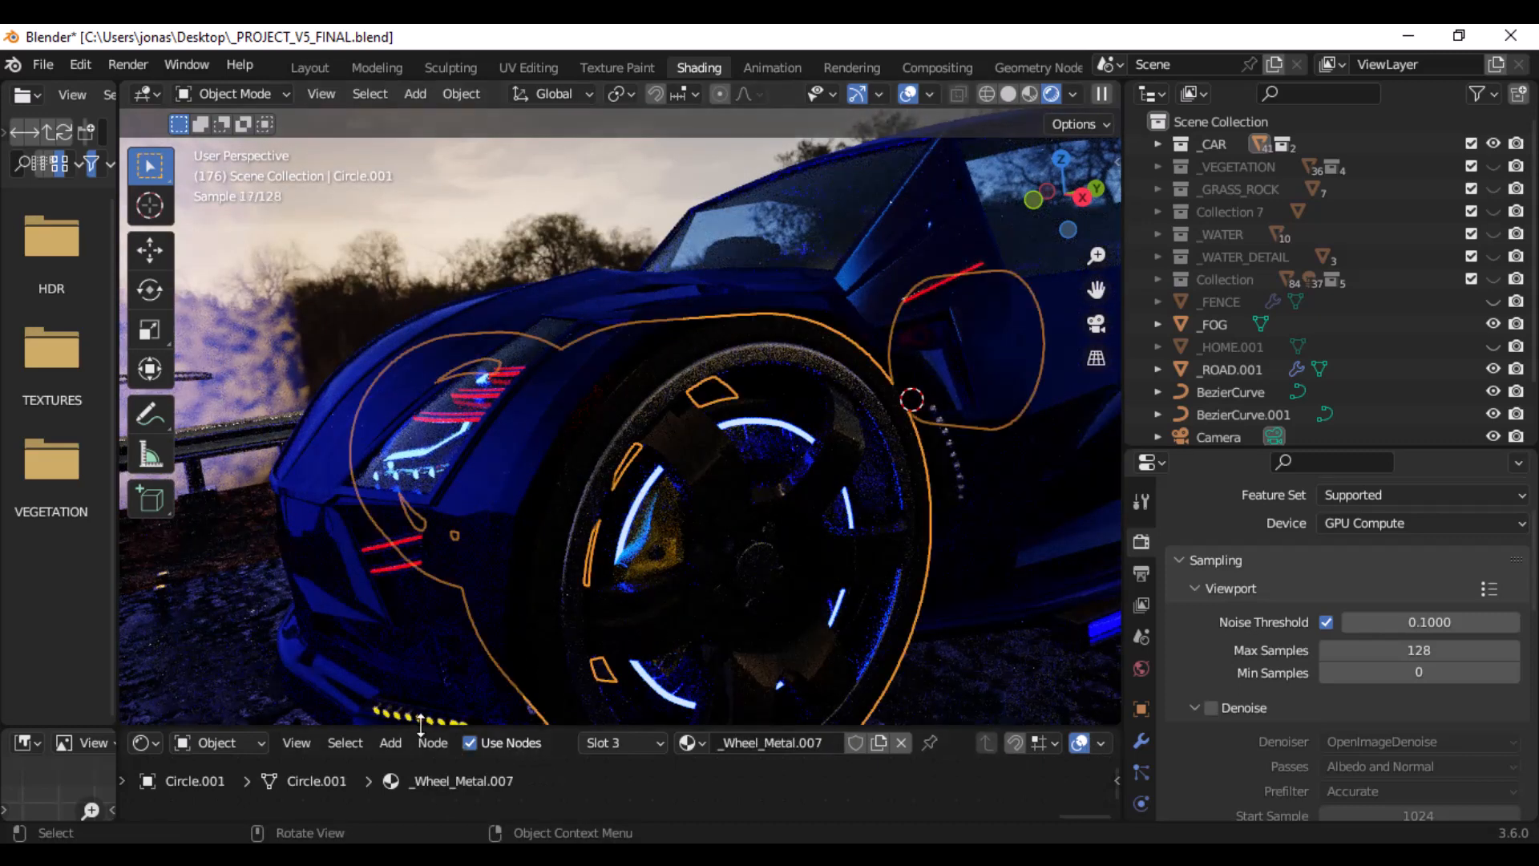
drag(423, 726, 502, 454)
scroll(462, 567, down, 5)
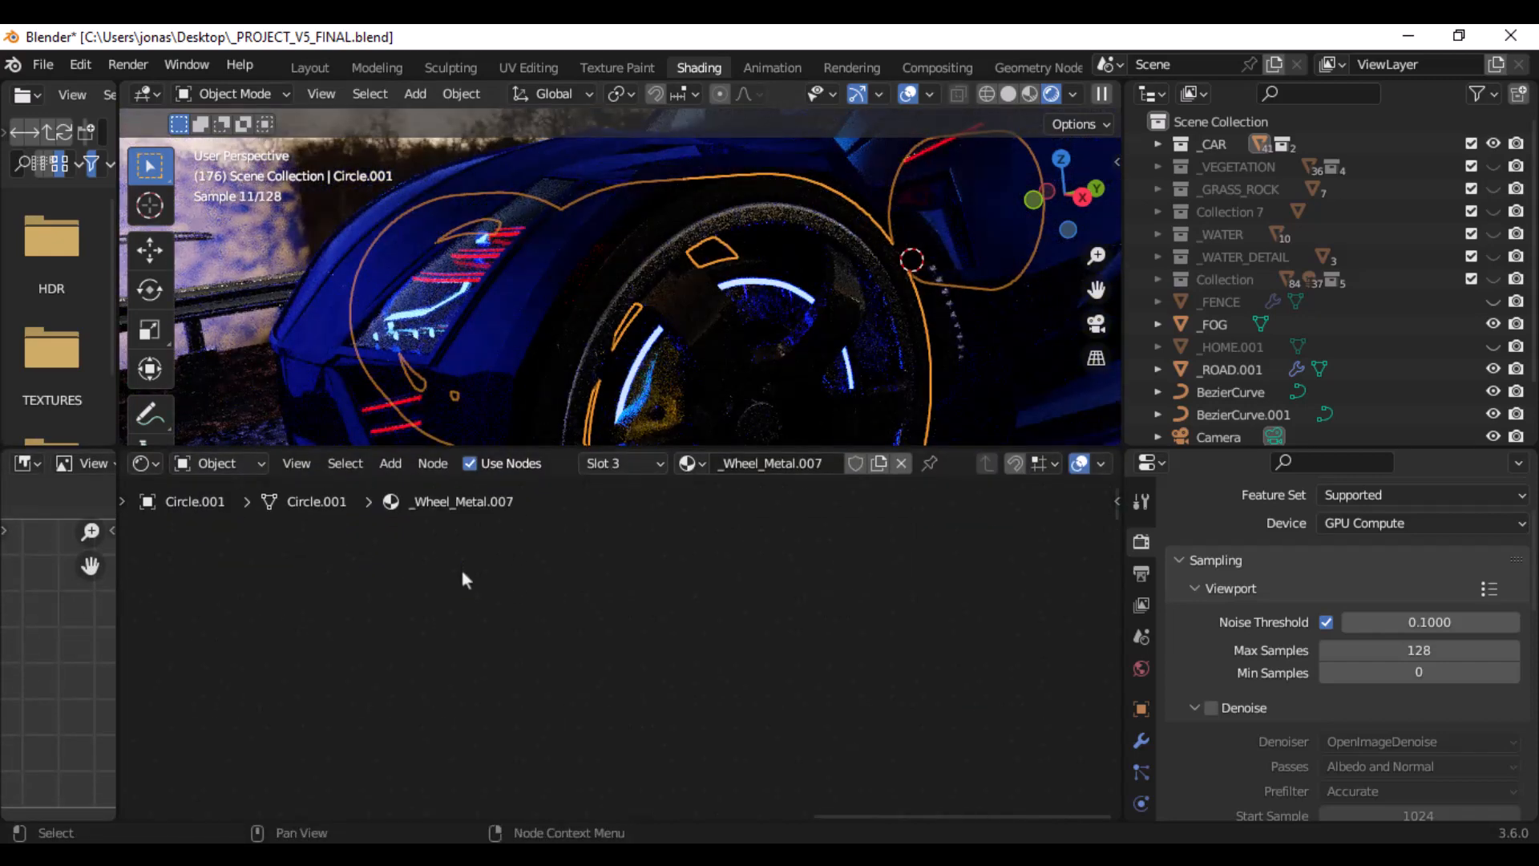
middle_drag(482, 650, 710, 732)
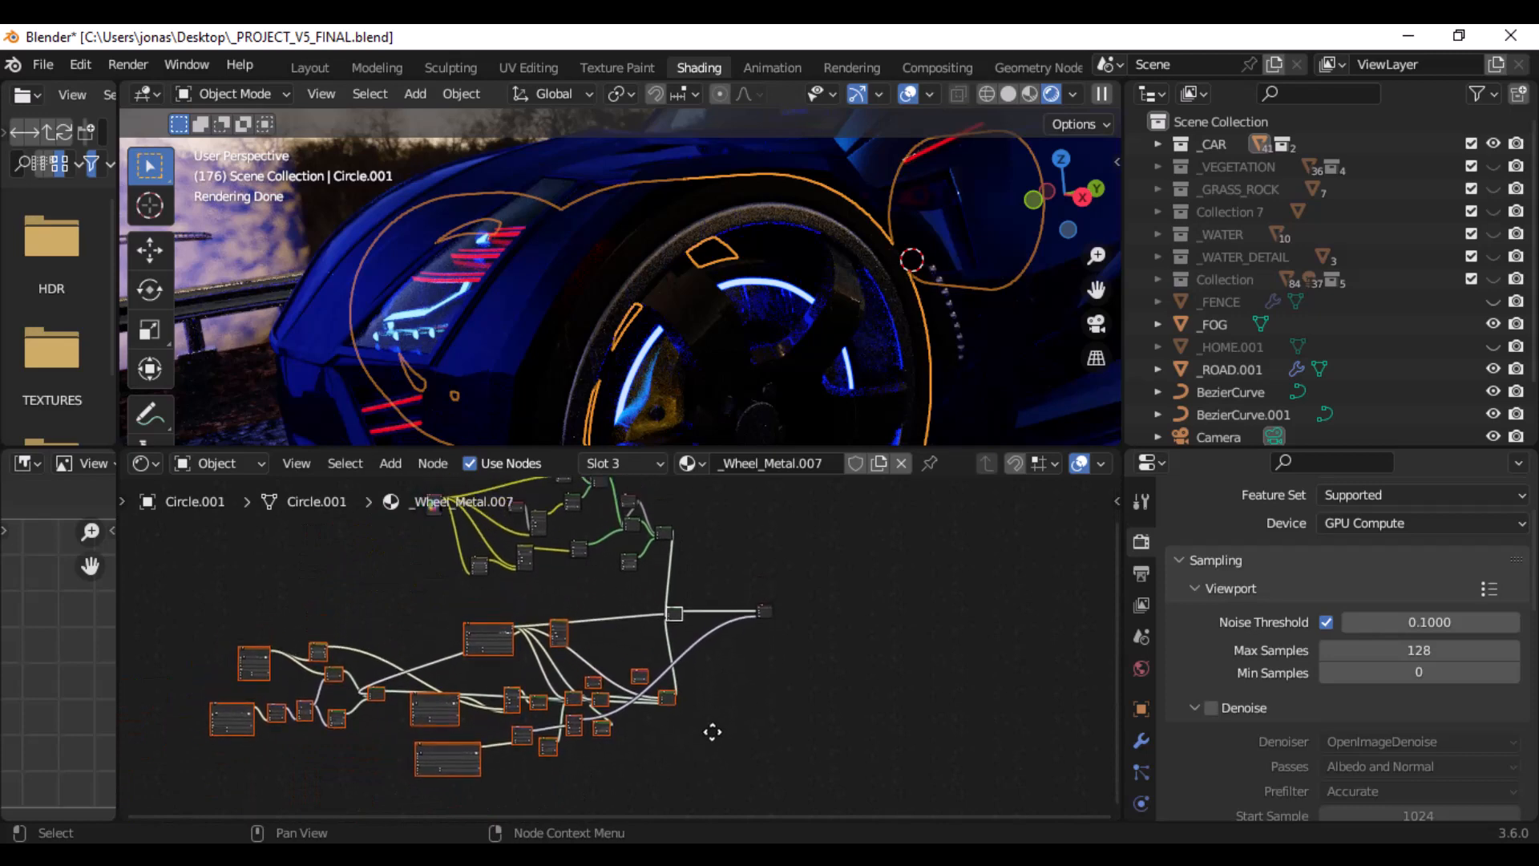
scroll(1144, 754, down, 4)
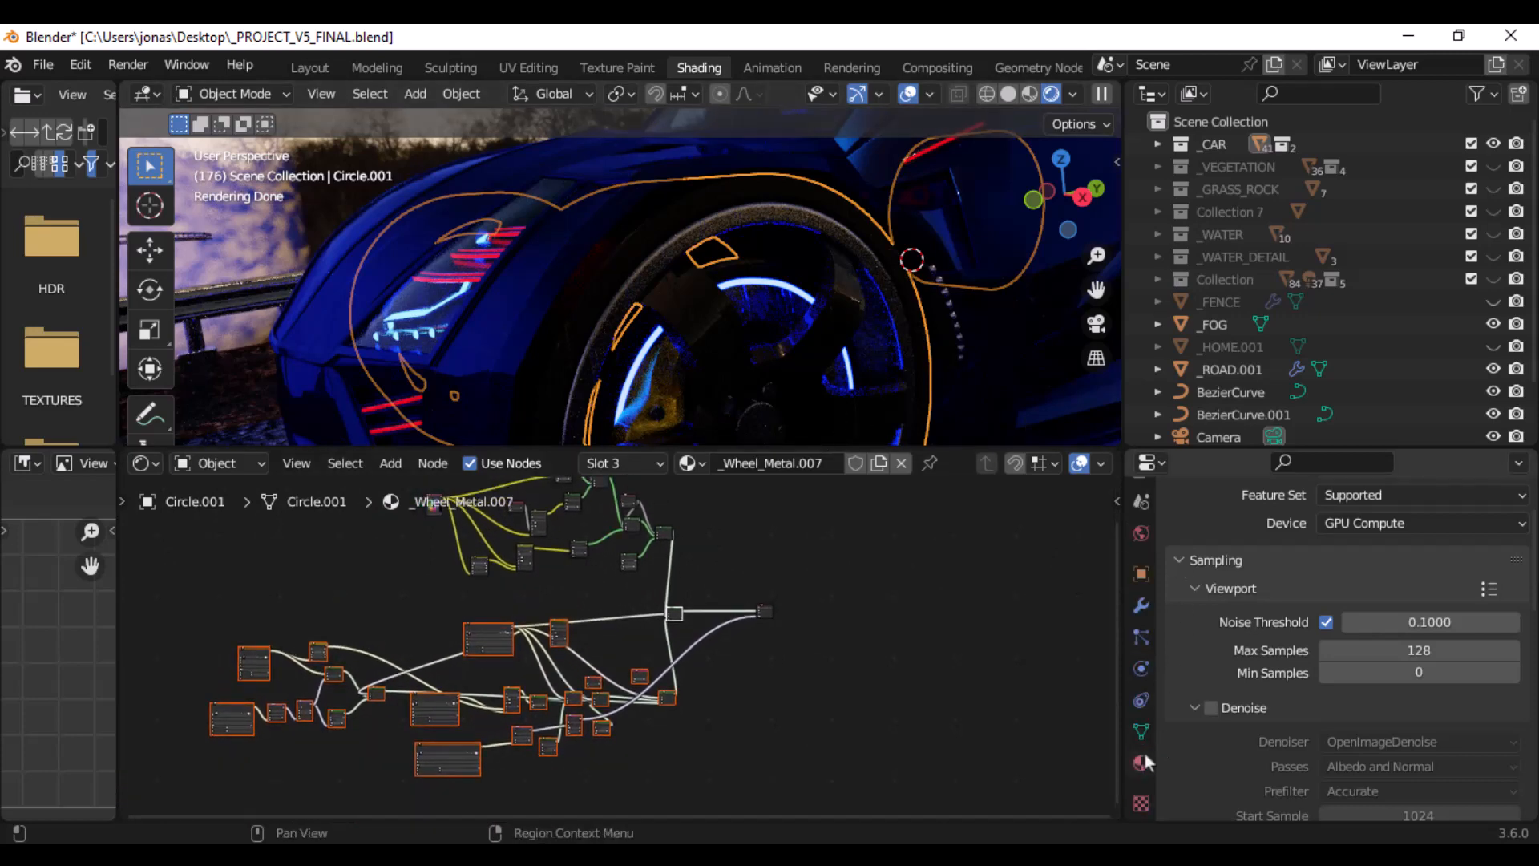
- Choose the _LIGHT_BLUE_ADVANCED material among the materials of Circle.001
click(1141, 763)
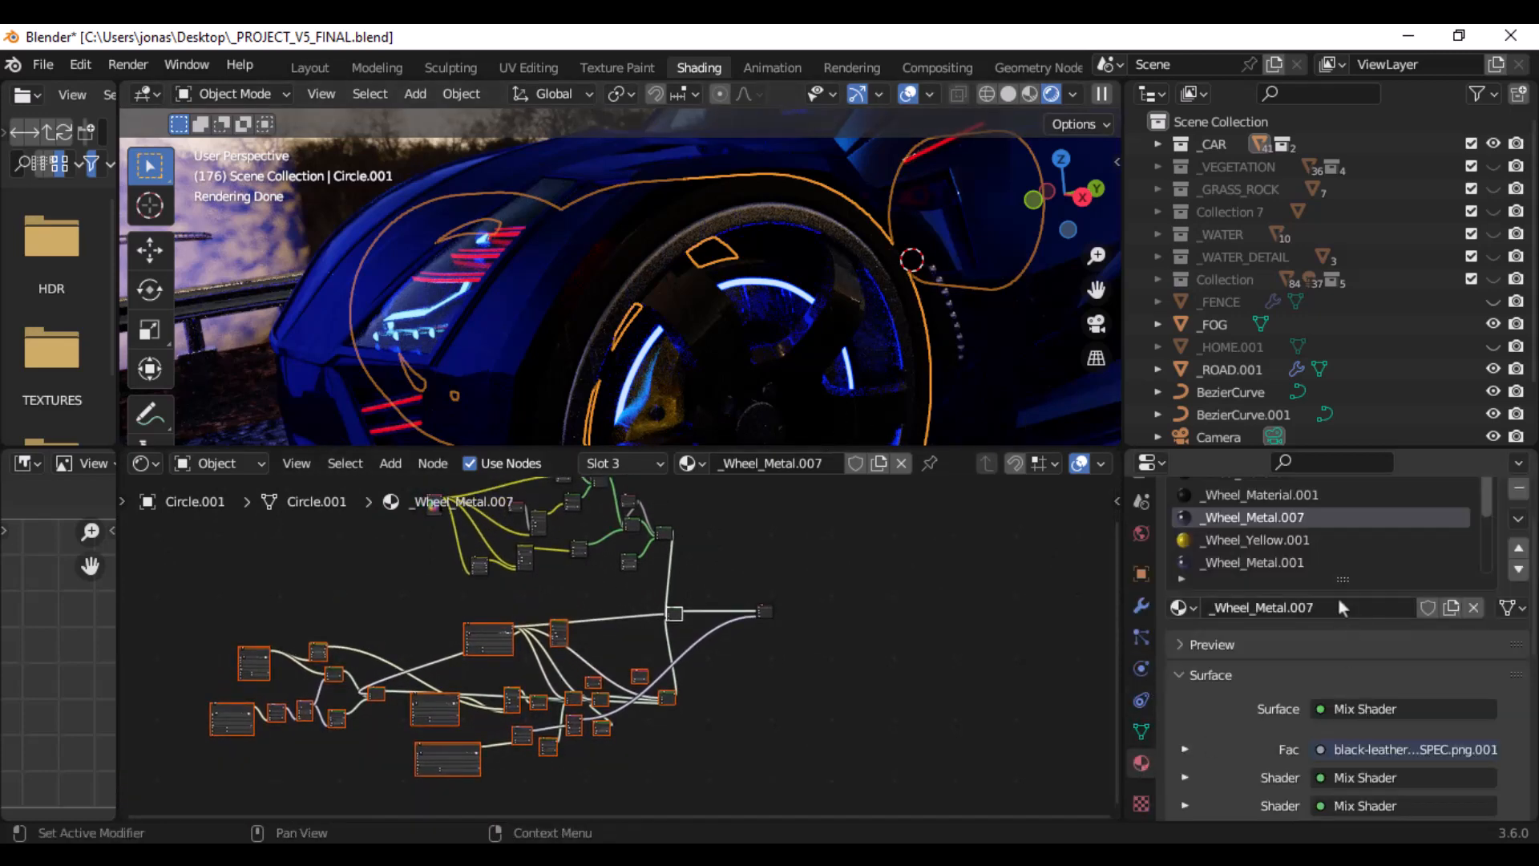
scroll(1274, 552, down, 5)
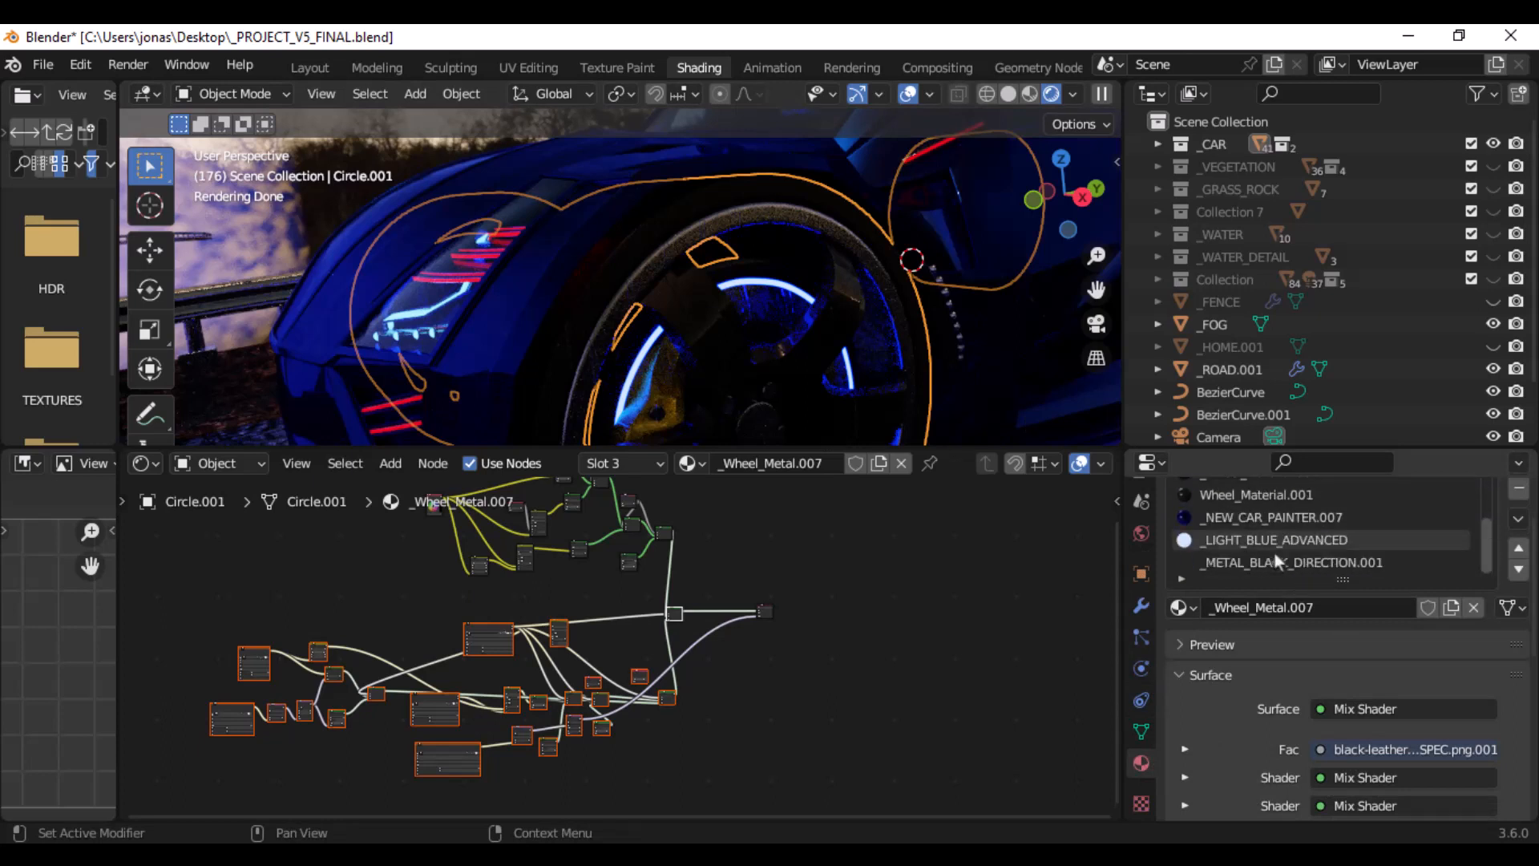
click(1269, 542)
- Examine the Emission and Material Output nodes of the _LIGHT_BLUE_ADVANCED material up close
scroll(757, 629, down, 4)
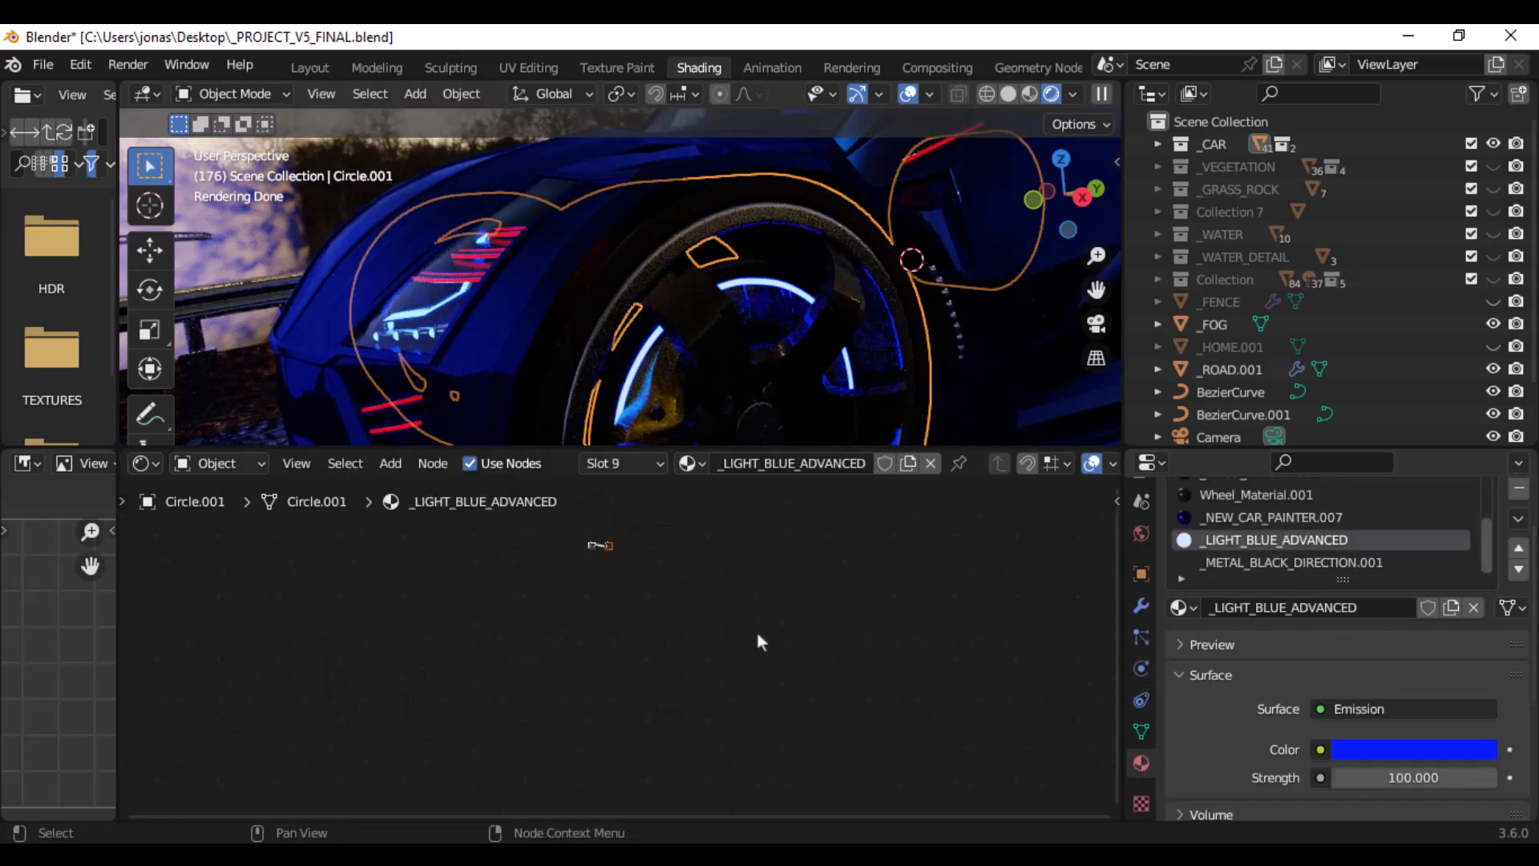
middle_drag(726, 586, 787, 656)
scroll(695, 627, up, 8)
middle_drag(737, 569, 686, 632)
scroll(722, 592, up, 4)
scroll(689, 629, up, 2)
scroll(693, 638, up, 2)
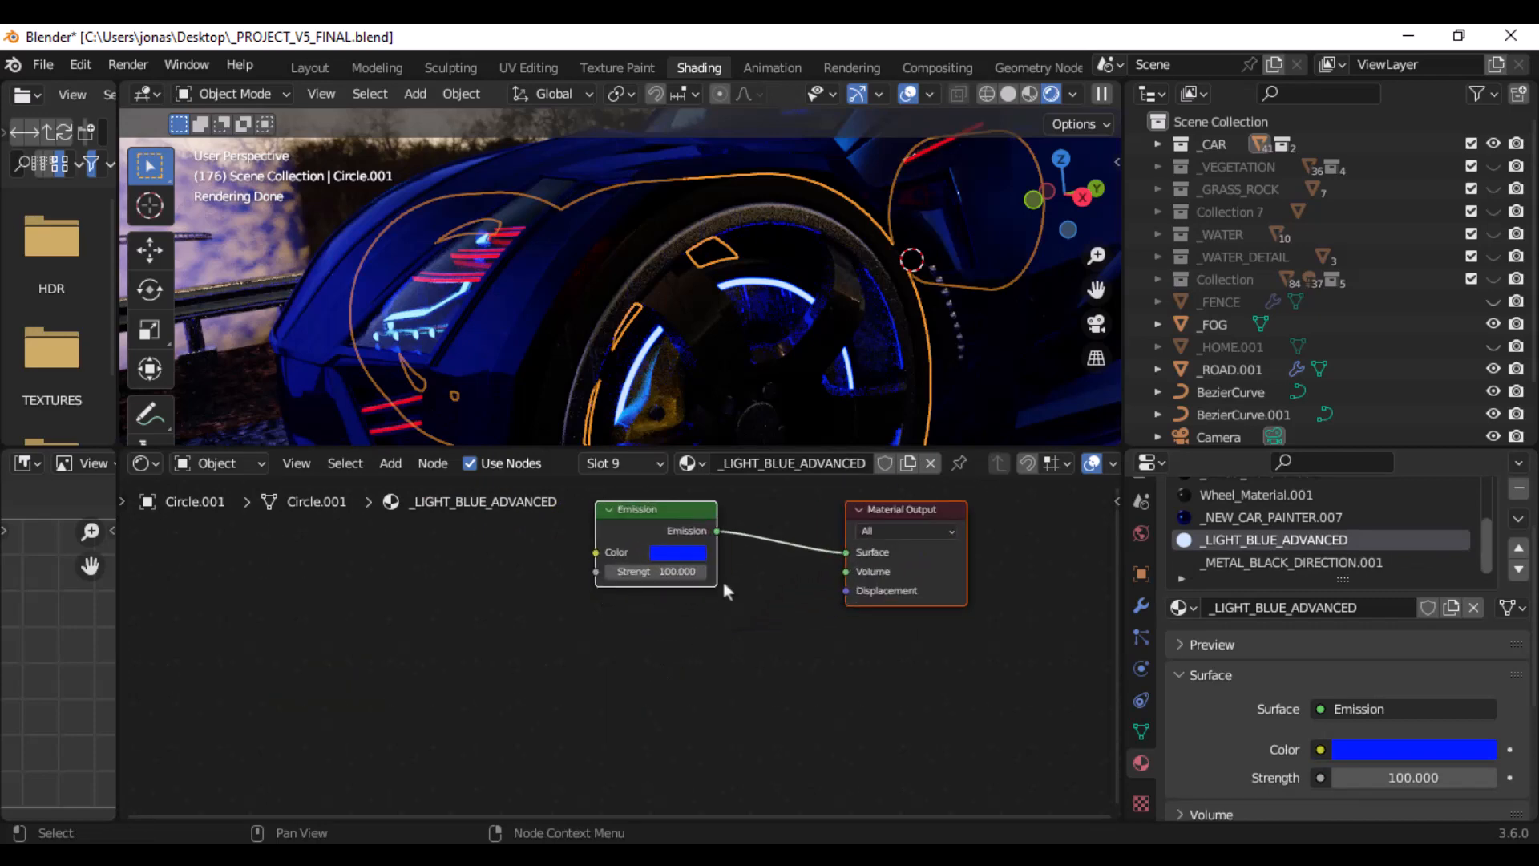
middle_drag(756, 549, 732, 600)
- Switch to the photo viewer and look over the whole FINALLL.png render
scroll(734, 600, up, 2)
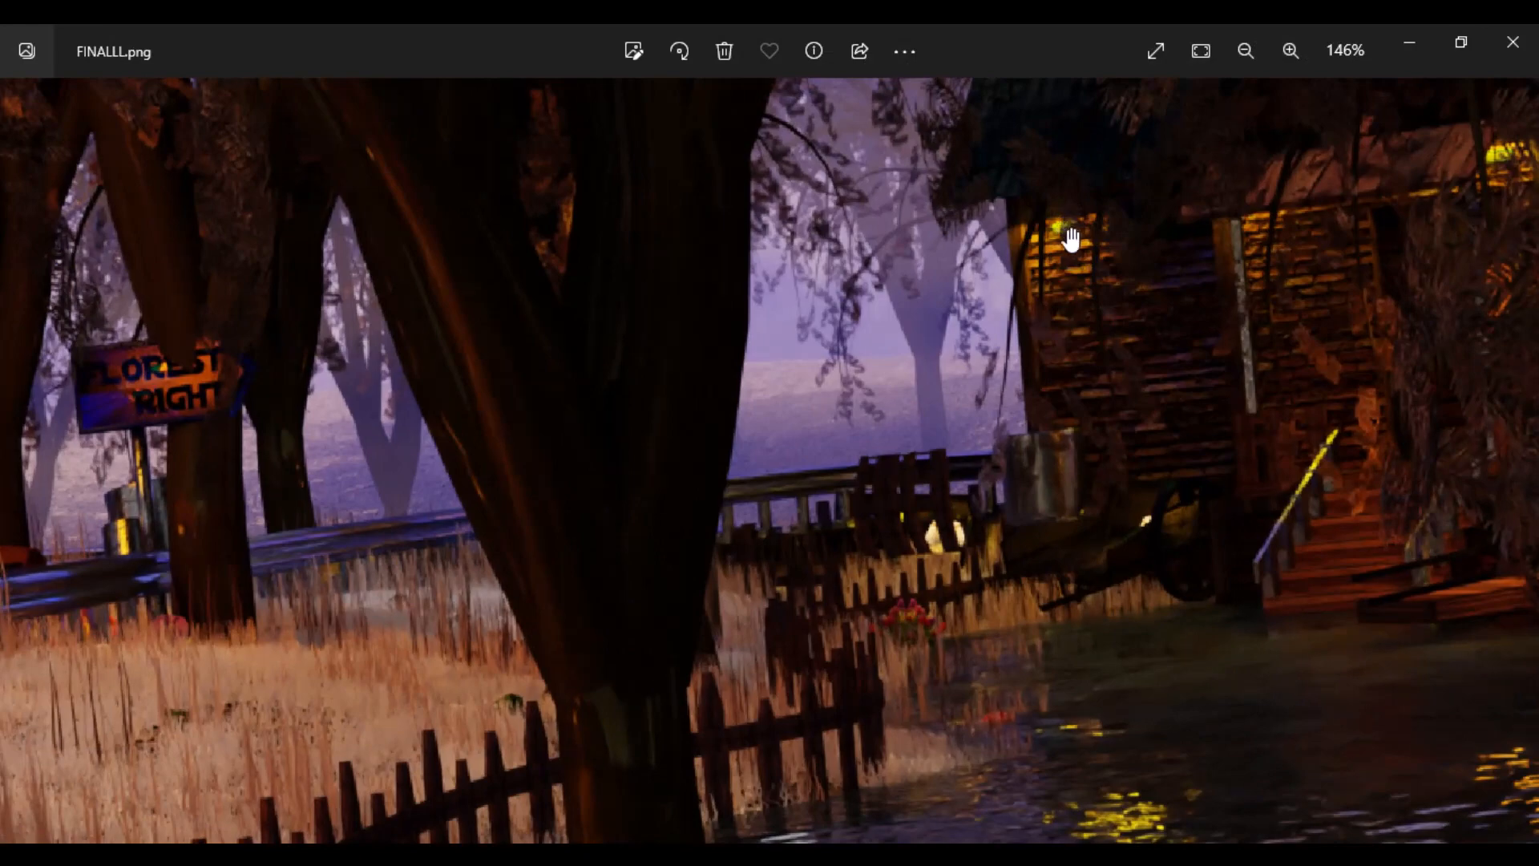
scroll(1251, 447, down, 3)
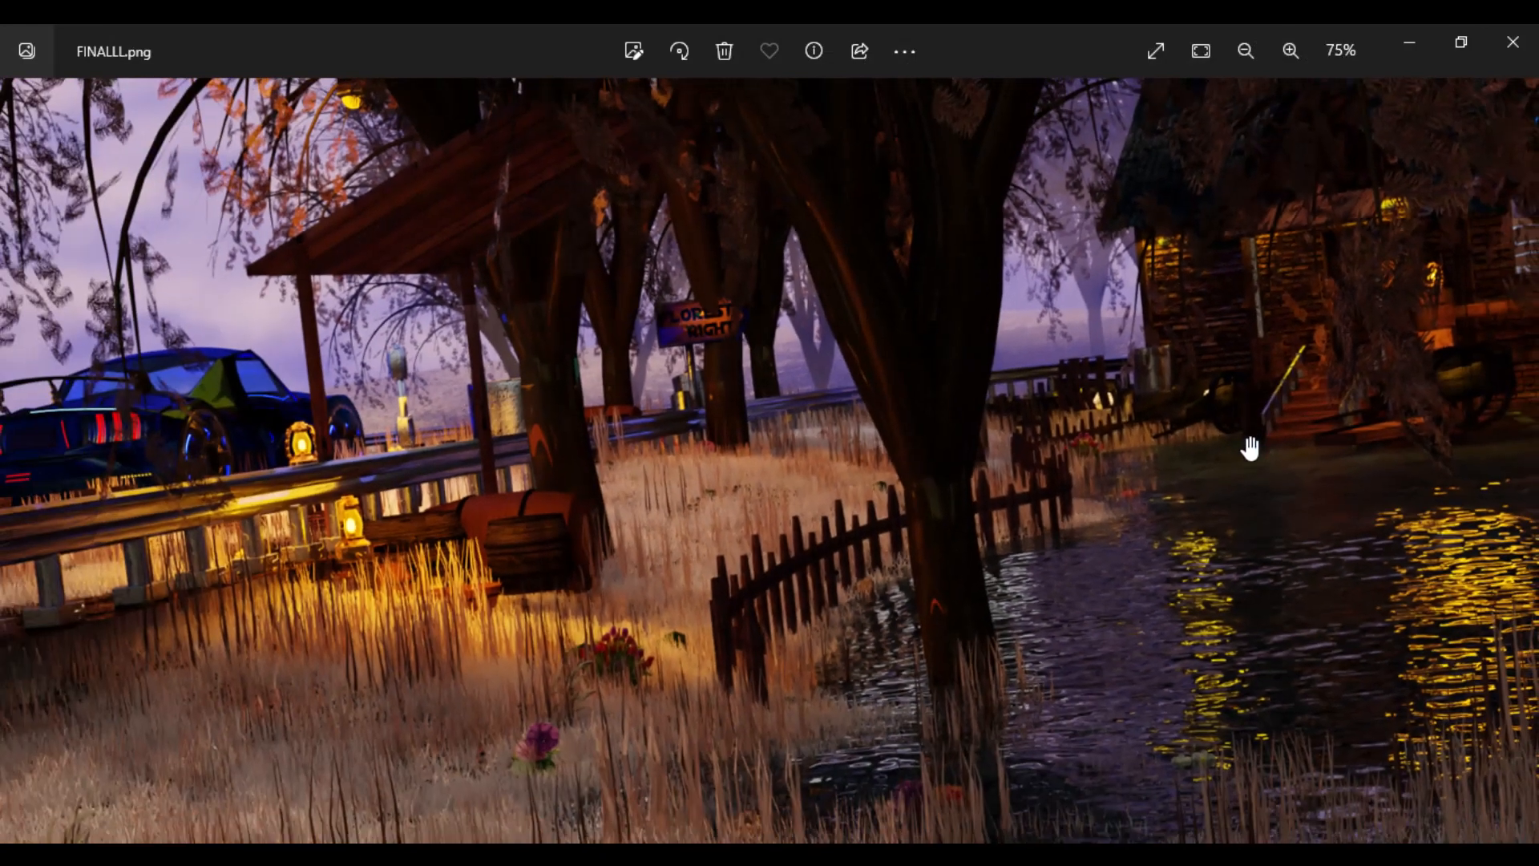
scroll(1250, 448, down, 1)
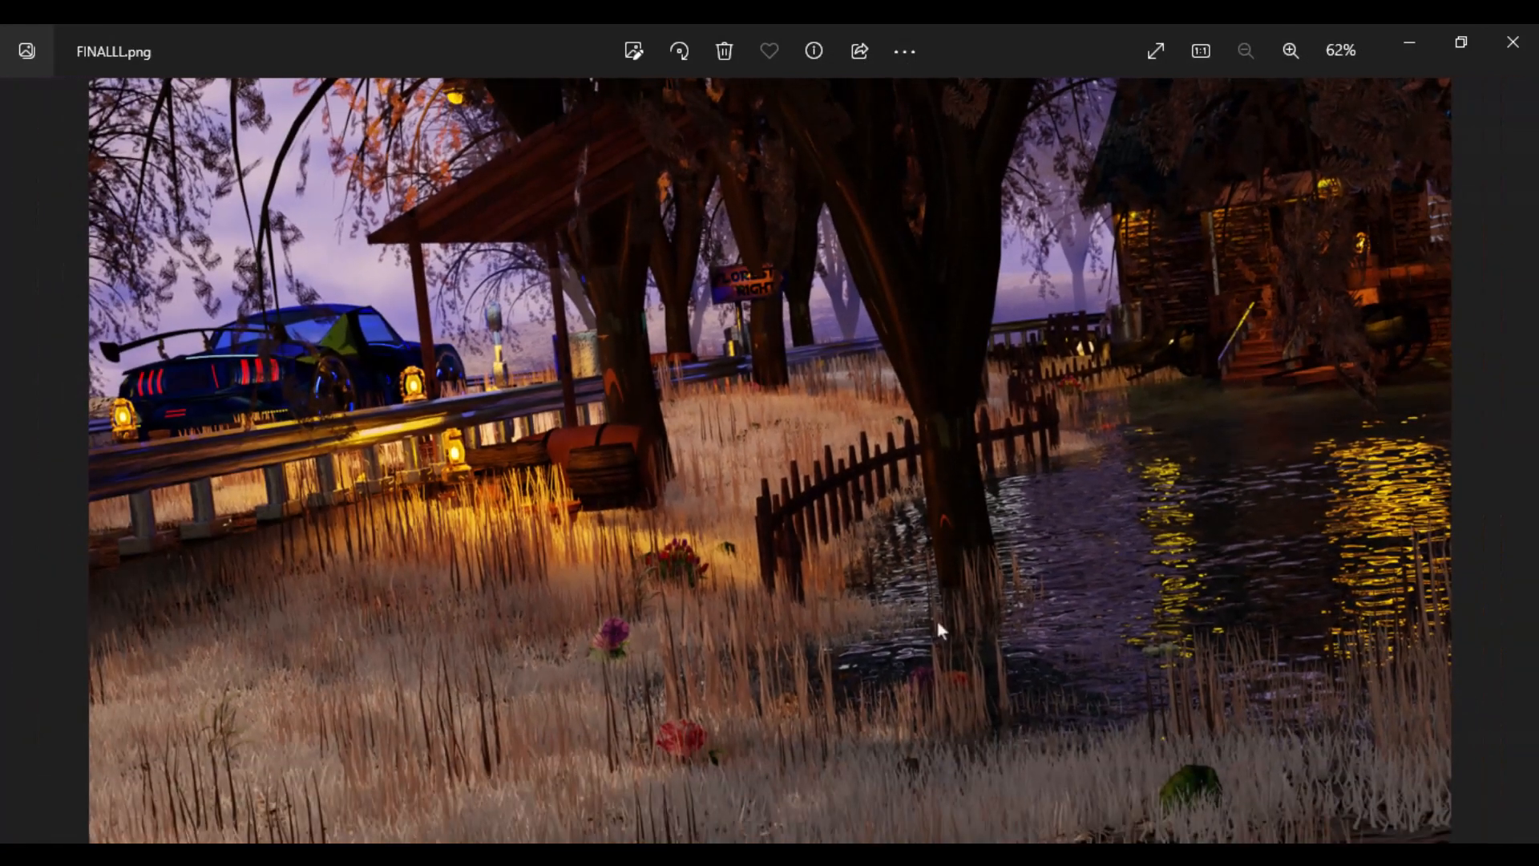
- View the brick-wall OCC and SPEC texture maps in the photo viewer and show their _CB folder in File Explorer
mouse_move(902, 854)
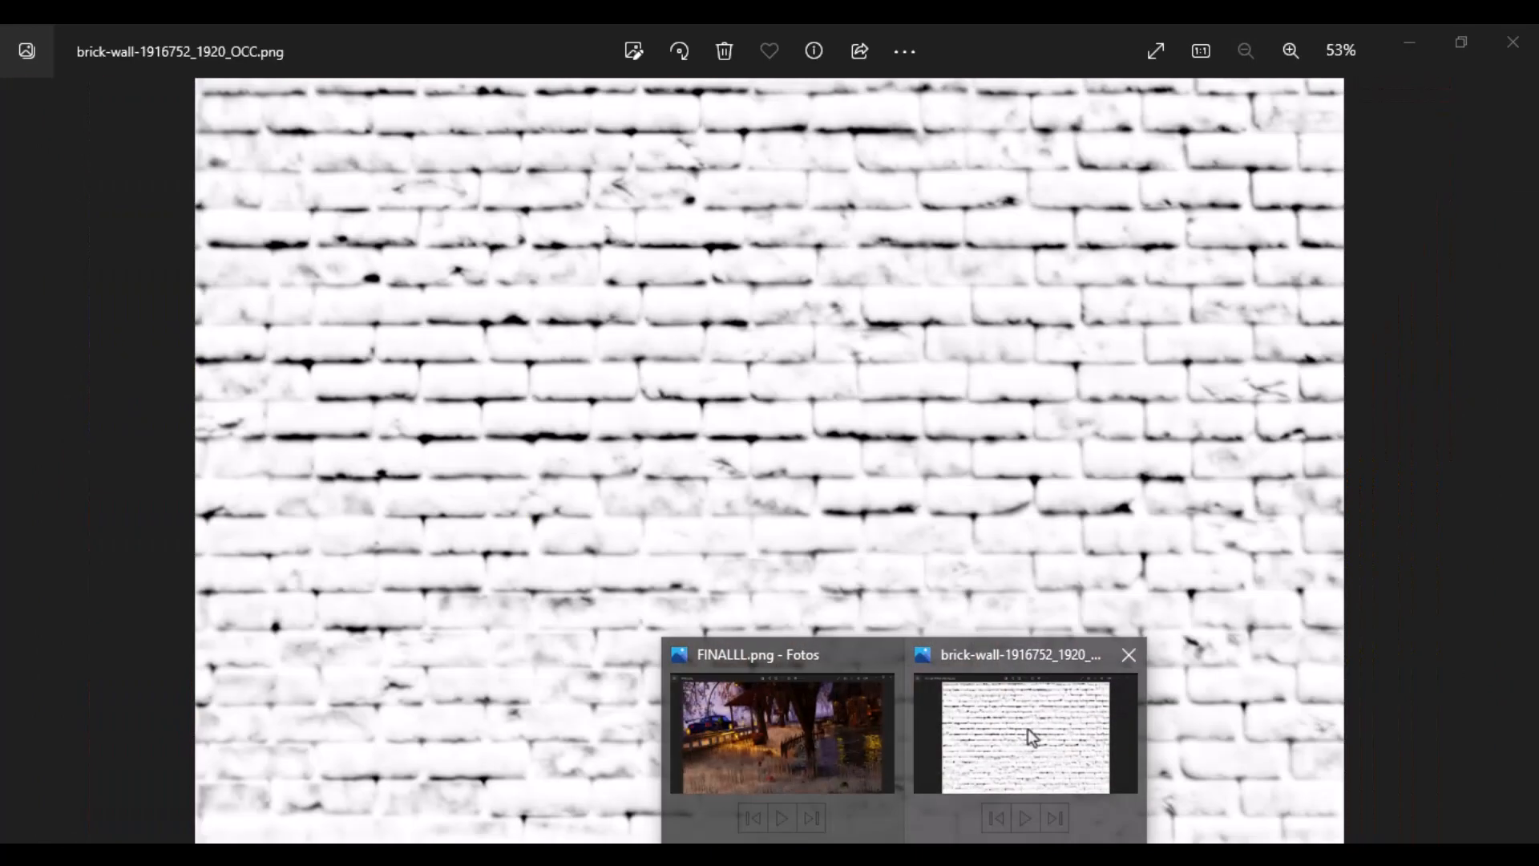
click(1027, 729)
key(Right)
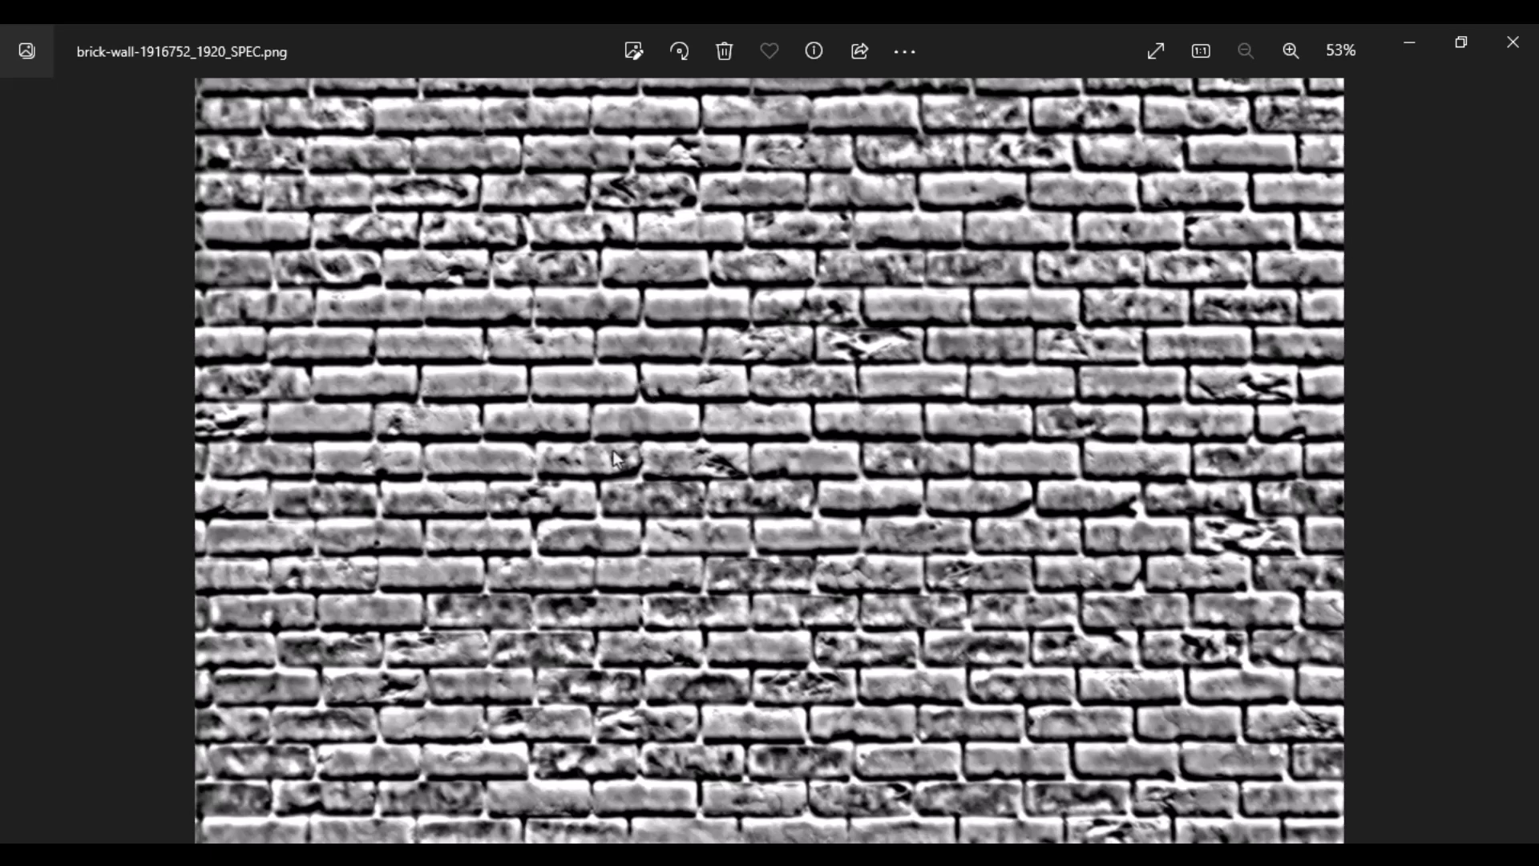
click(833, 854)
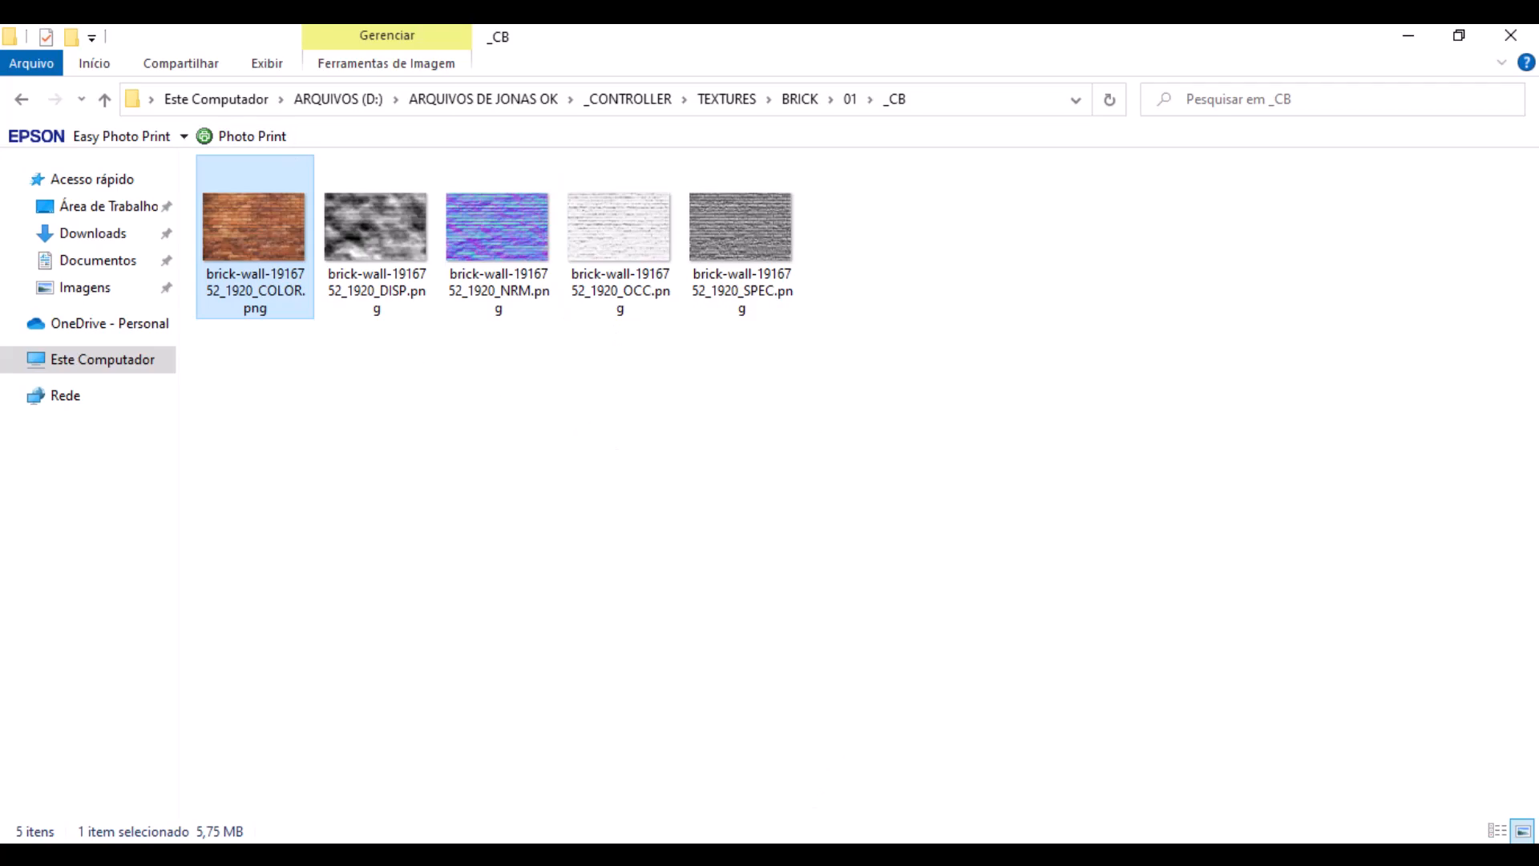
- Switch back to Blender and select the _HOME house in the camera view
key(alt+Tab)
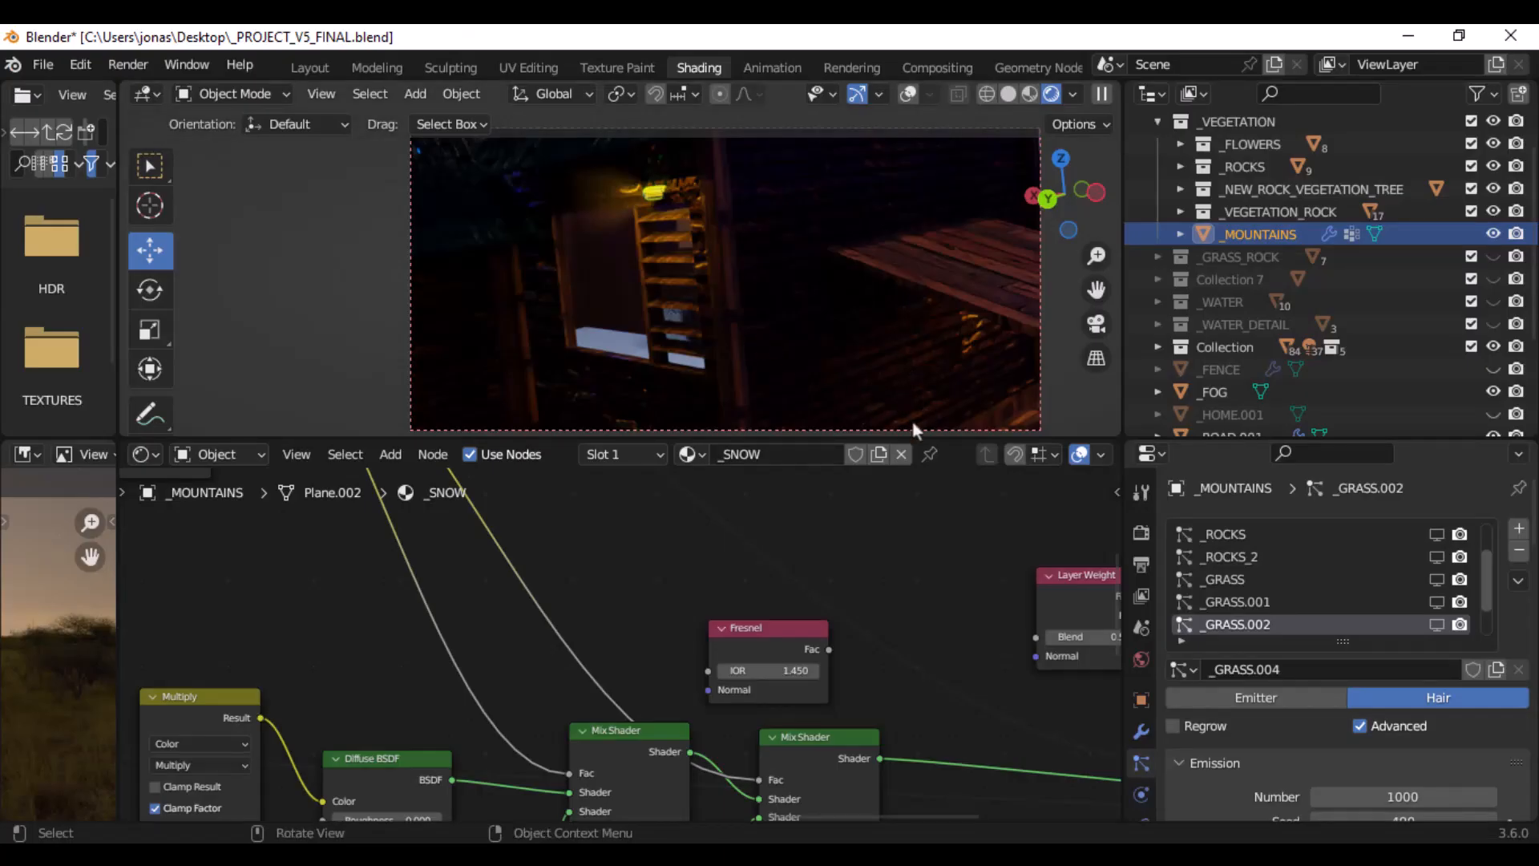
scroll(813, 605, down, 10)
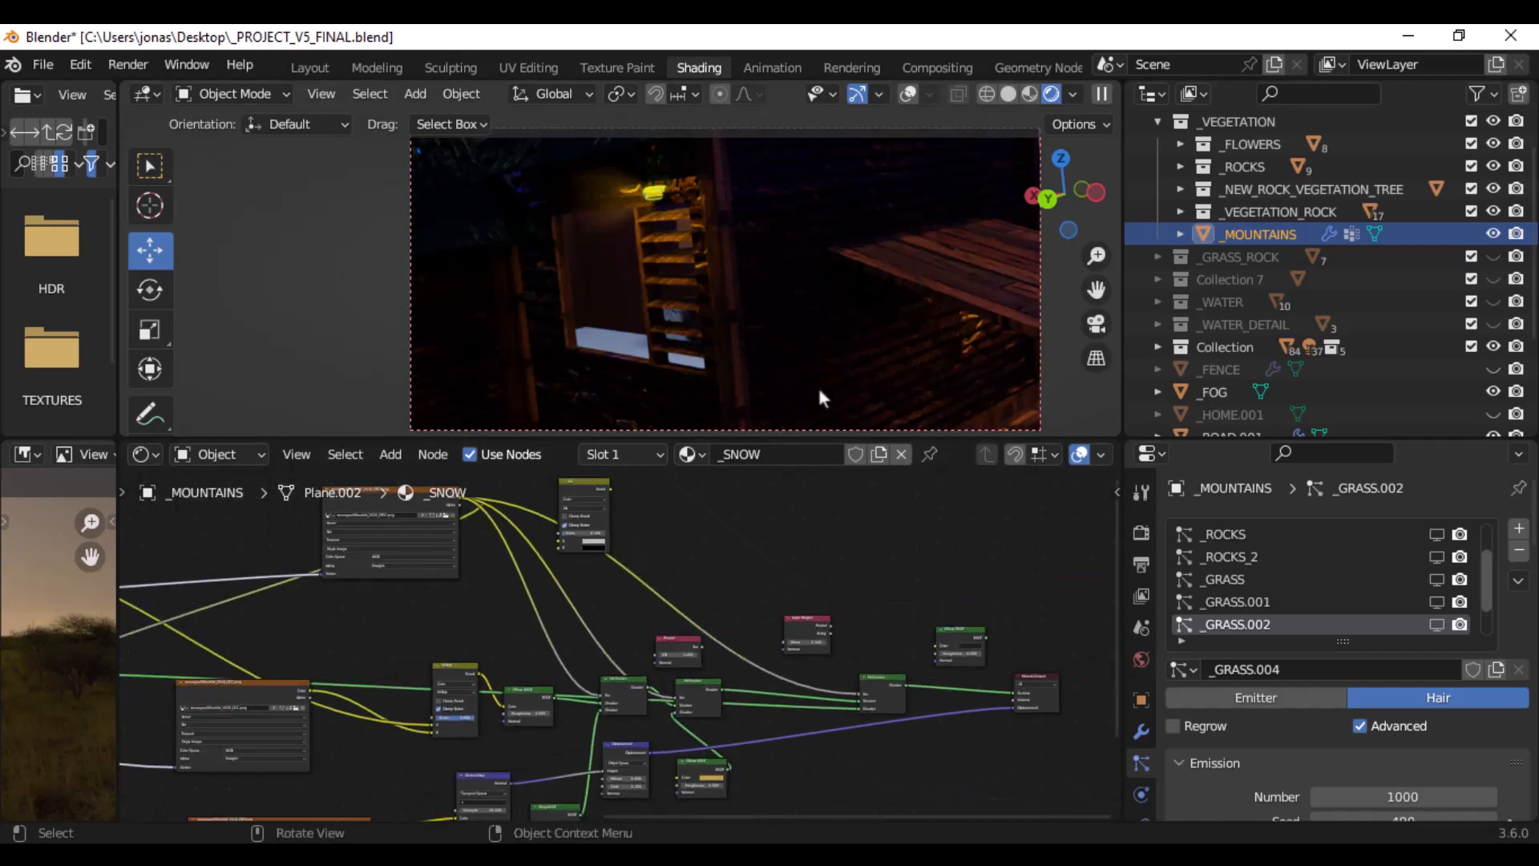
click(803, 356)
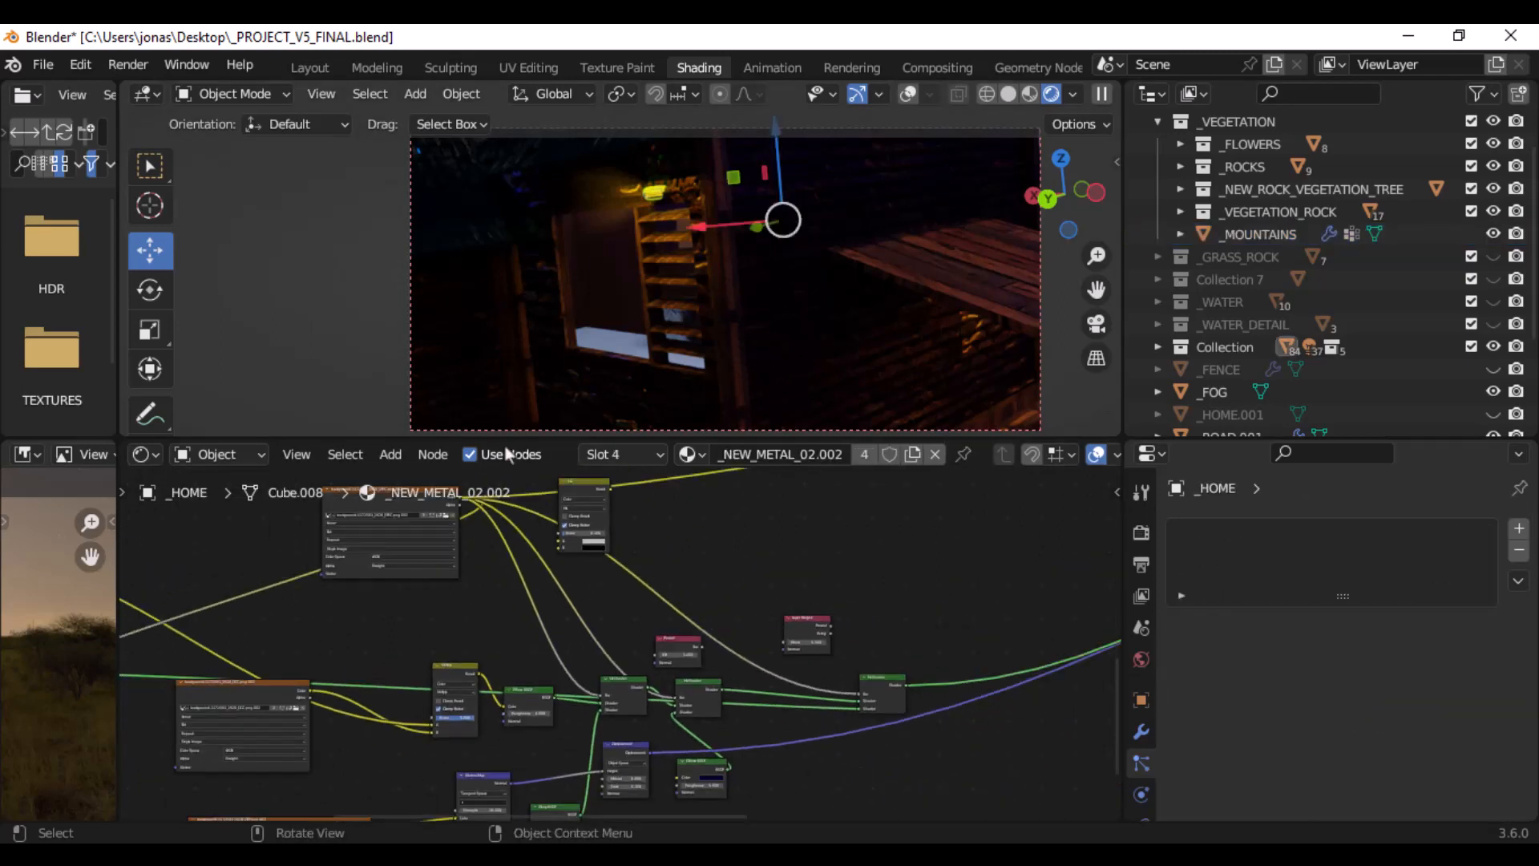
- Choose the _Advanced_Brick material among the house's materials to show its node tree
scroll(602, 573, down, 5)
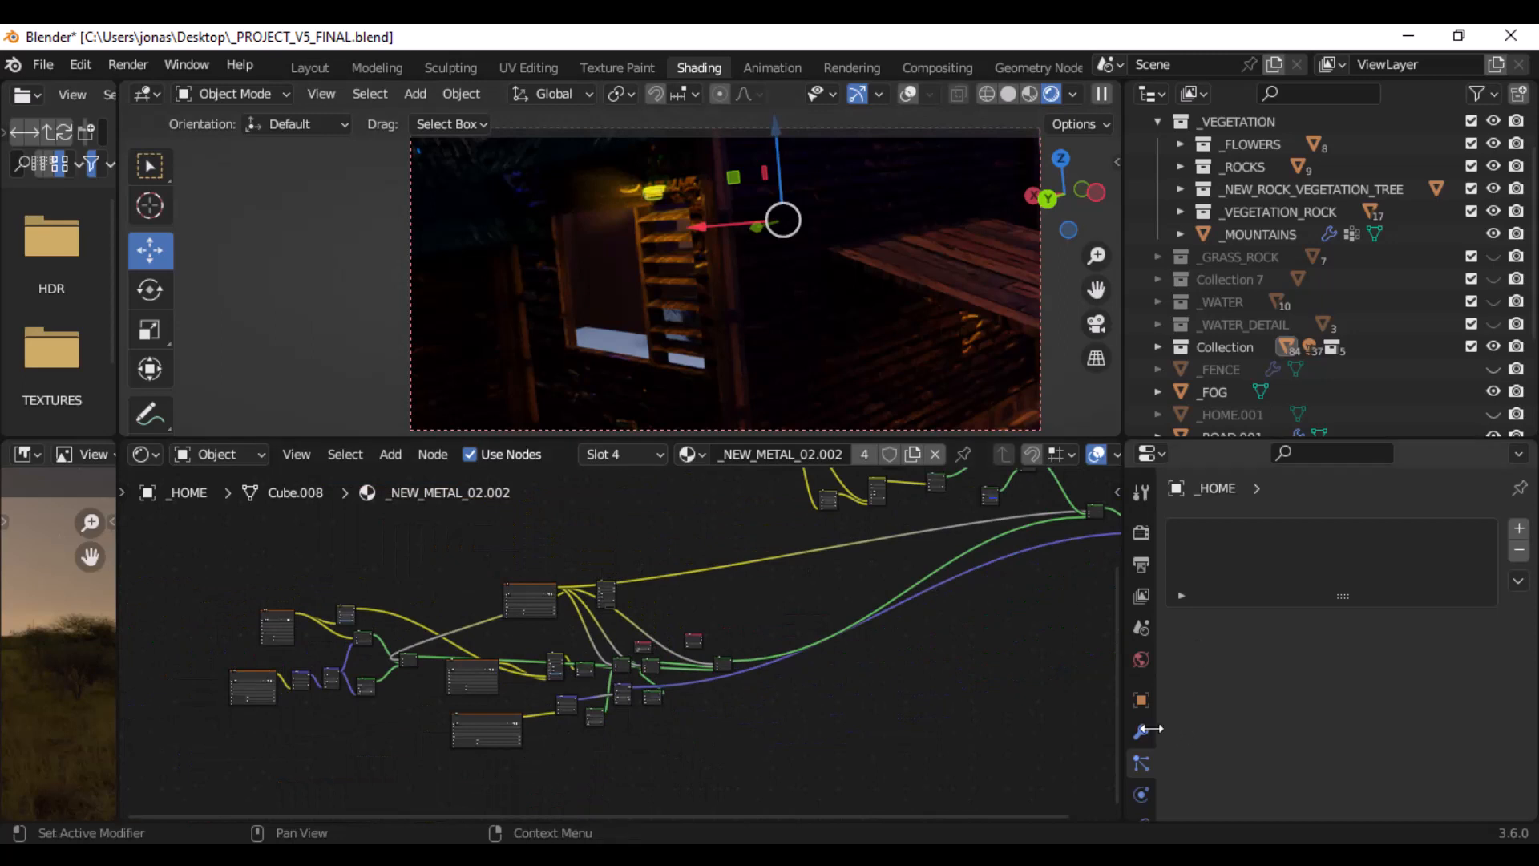
scroll(1146, 777, down, 4)
click(1145, 758)
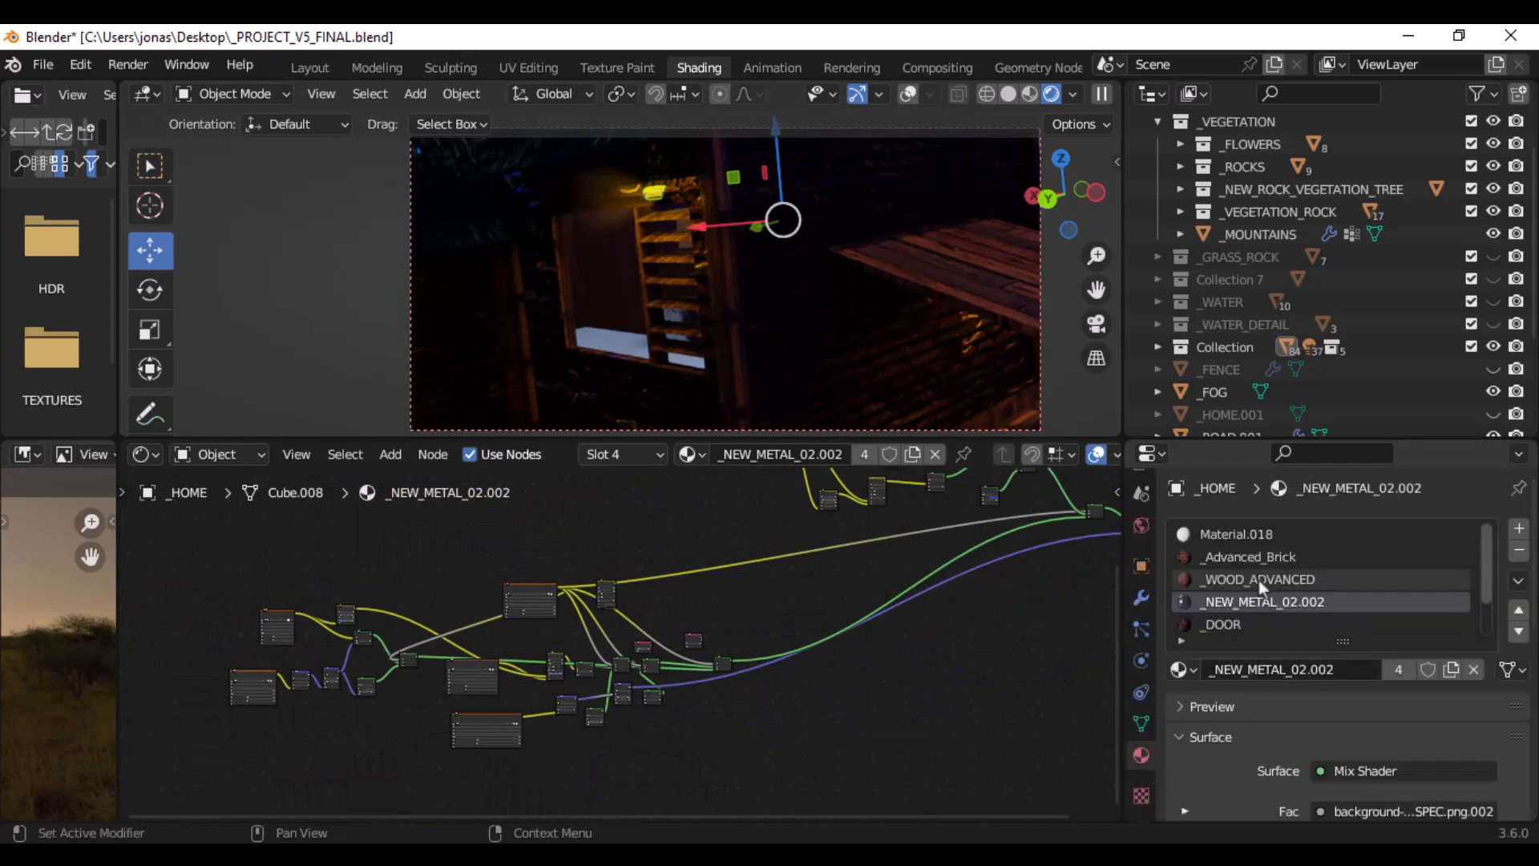
scroll(1263, 572, down, 2)
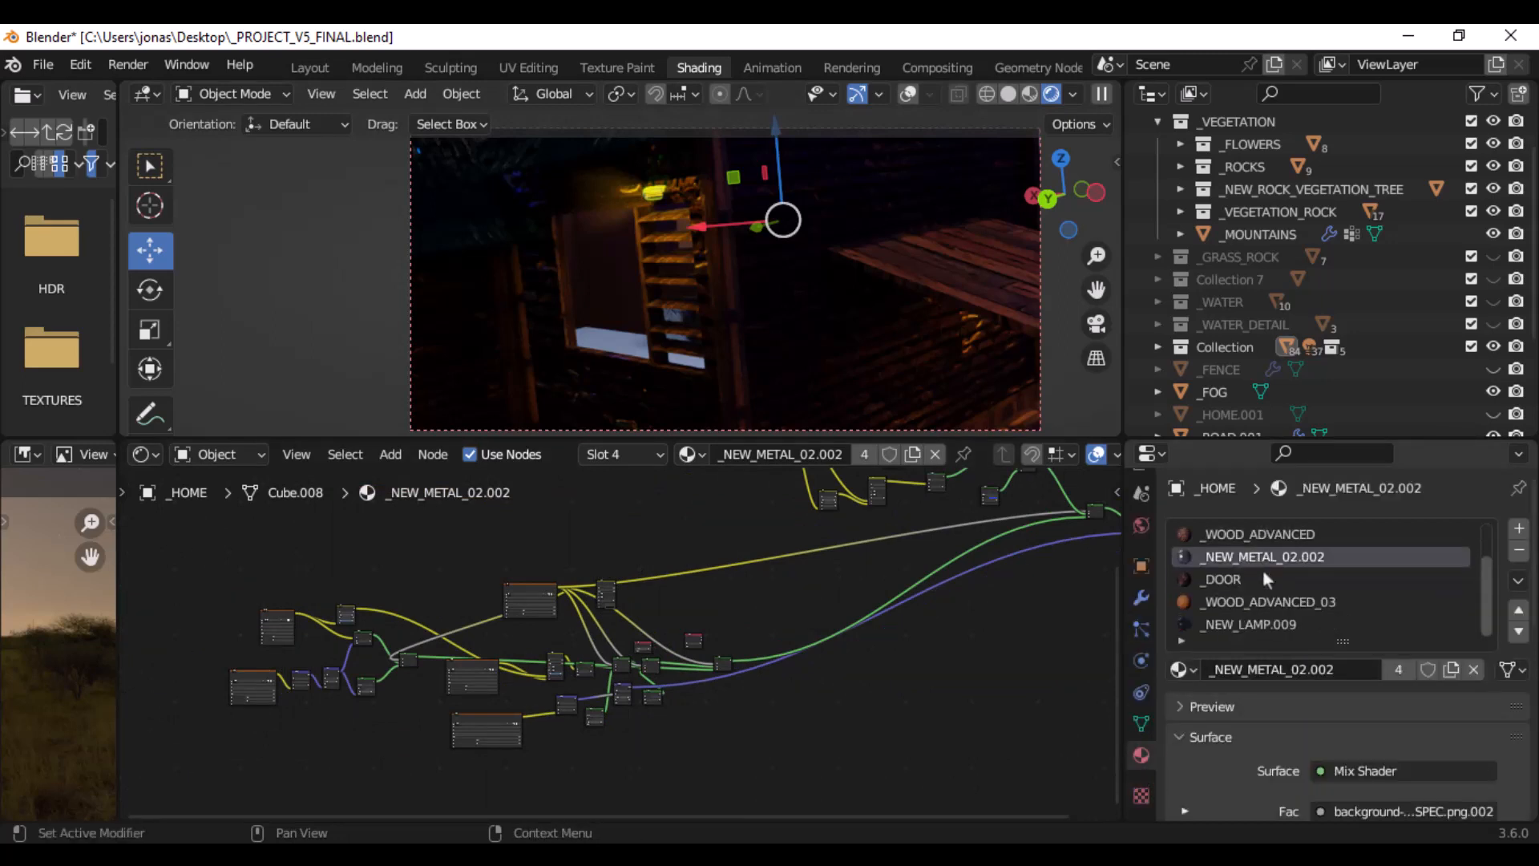
scroll(1265, 576, up, 2)
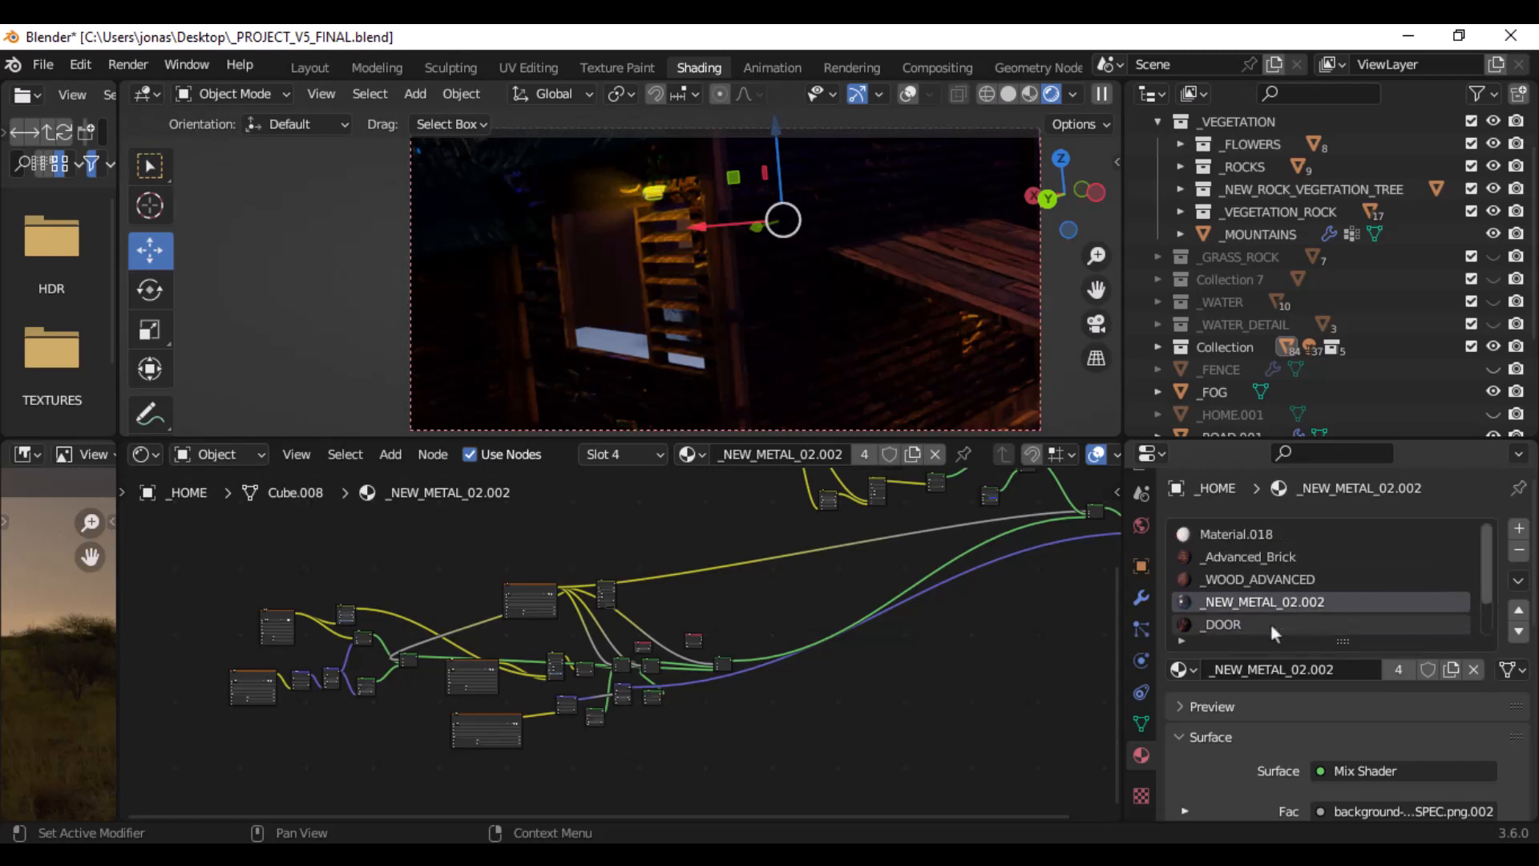
click(1272, 558)
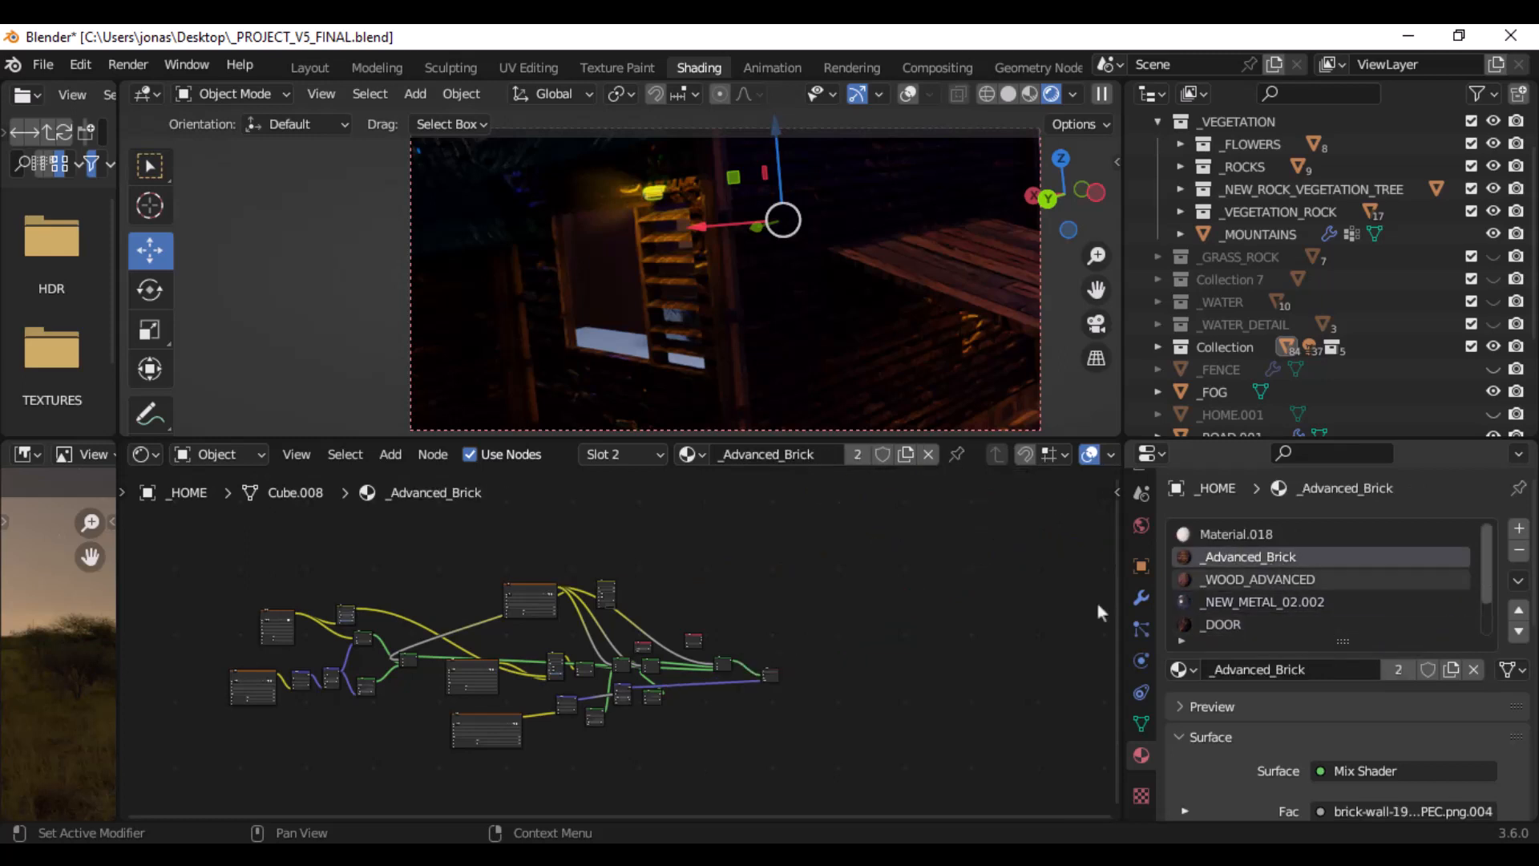
- Examine the brick-wall SPEC, DISP, COLOR and NRM image texture nodes and their connections in the _Advanced_Brick node tree
middle_drag(662, 612, 745, 569)
scroll(737, 593, up, 8)
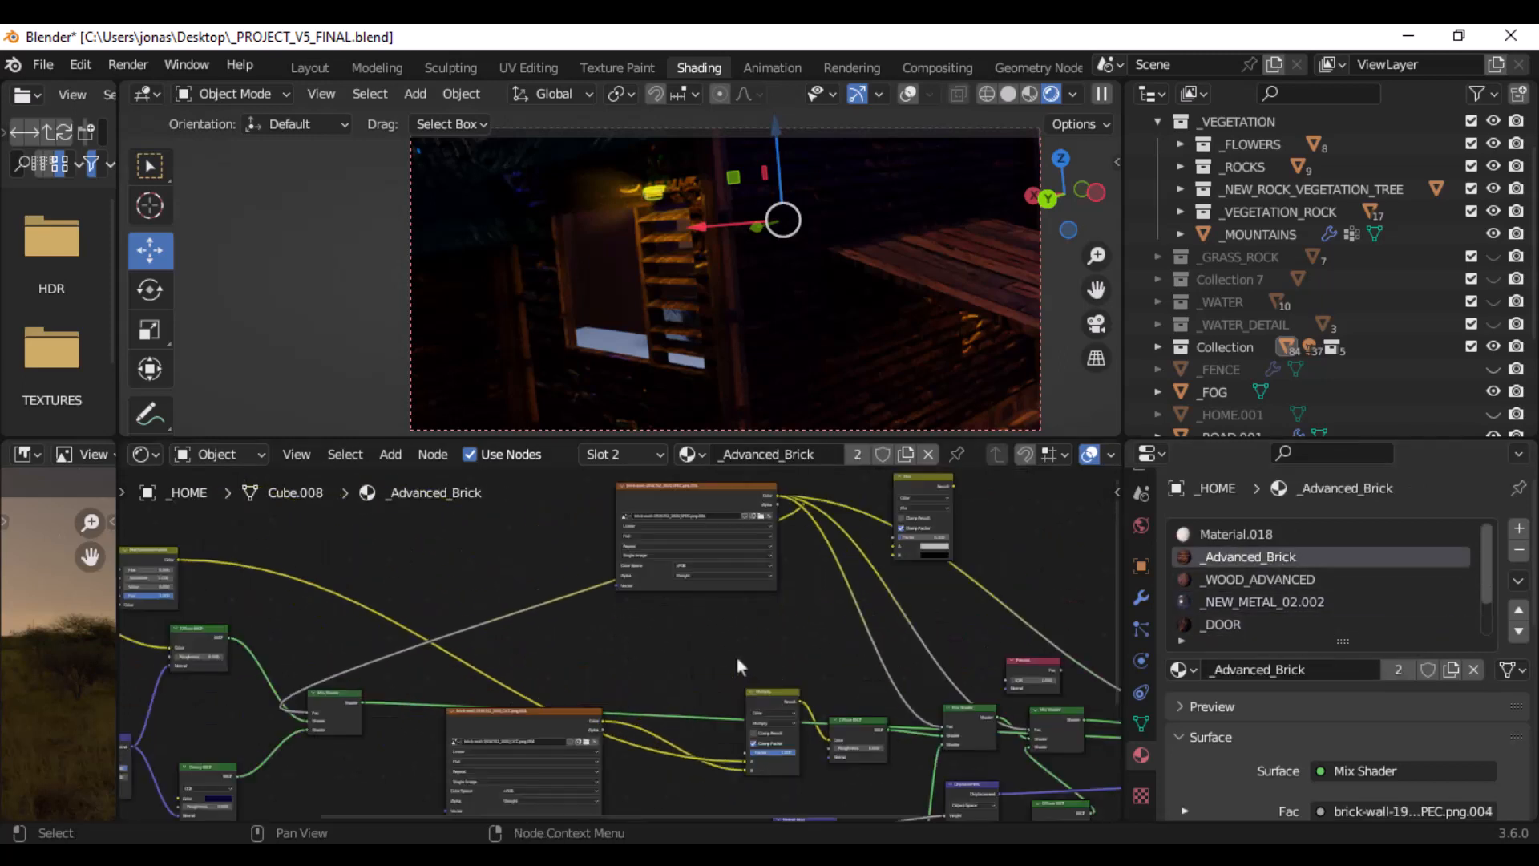
scroll(585, 620, up, 2)
middle_drag(555, 558, 584, 615)
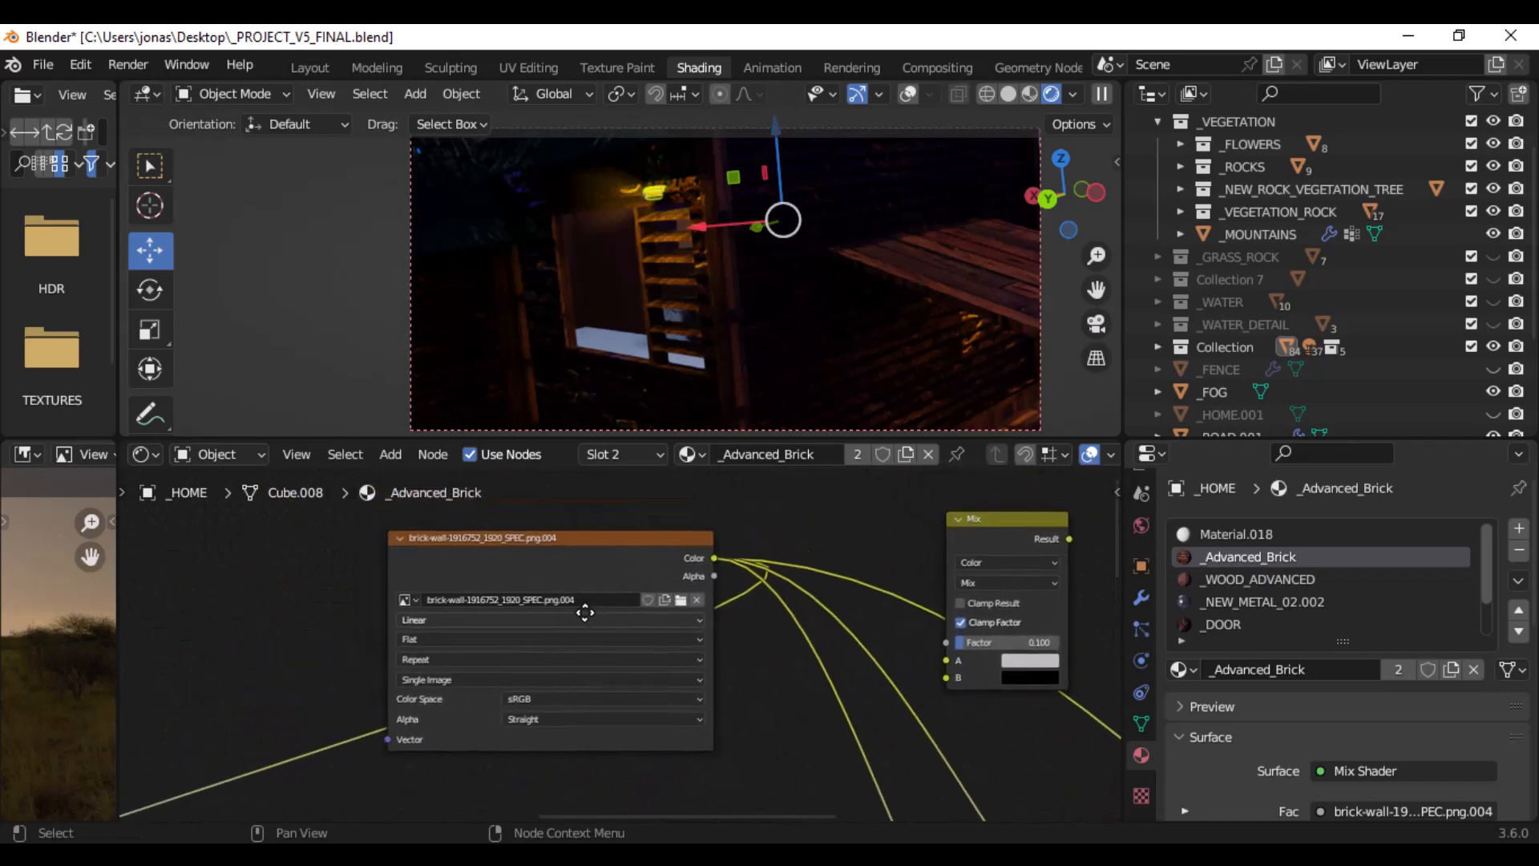
middle_drag(619, 664, 907, 604)
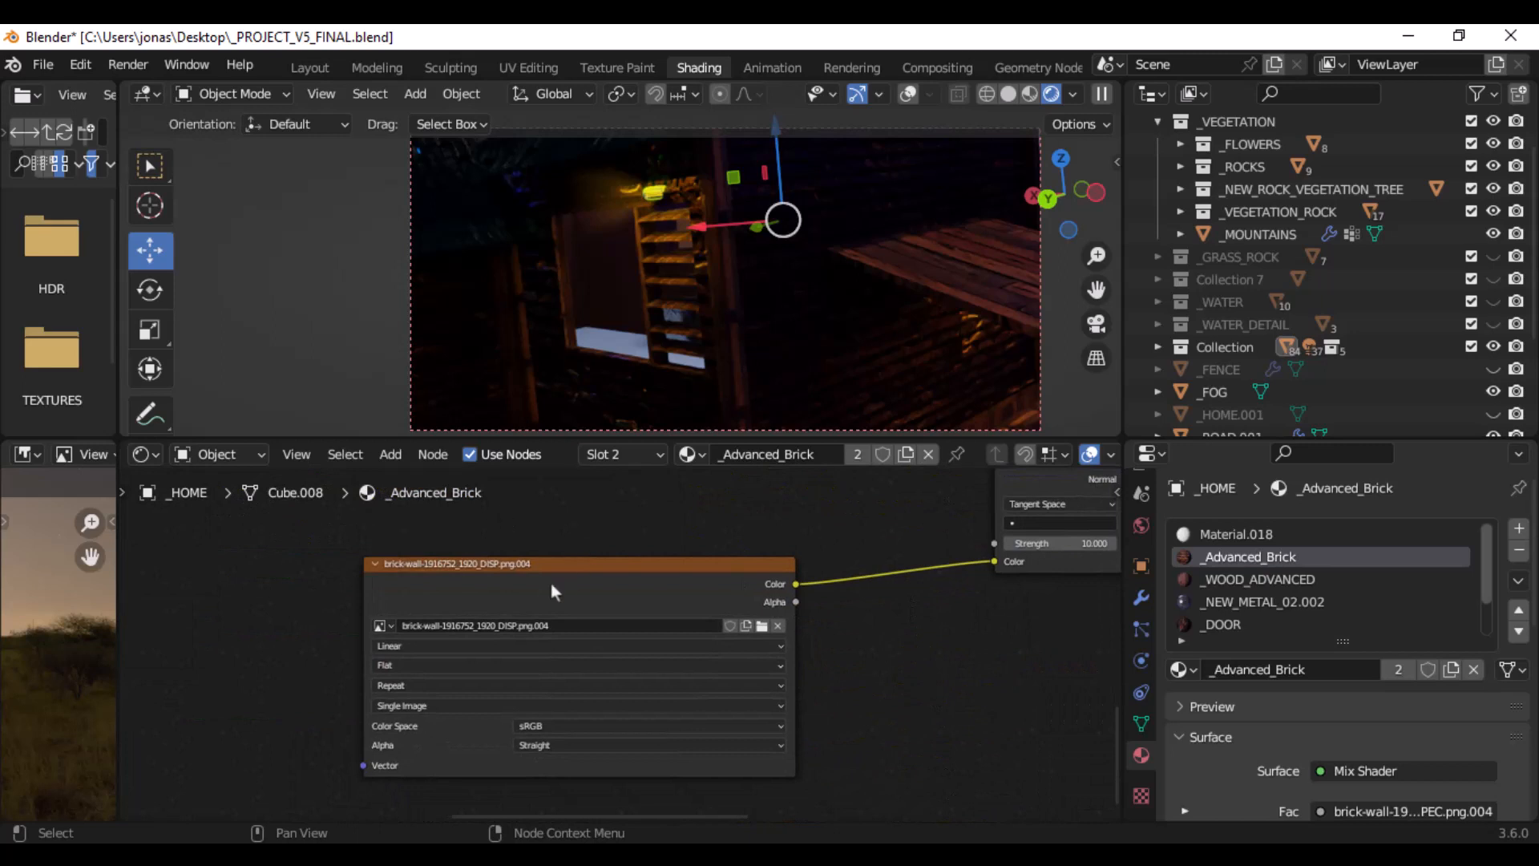
drag(490, 570, 523, 573)
scroll(530, 578, down, 11)
middle_drag(564, 543, 1024, 770)
scroll(577, 626, up, 11)
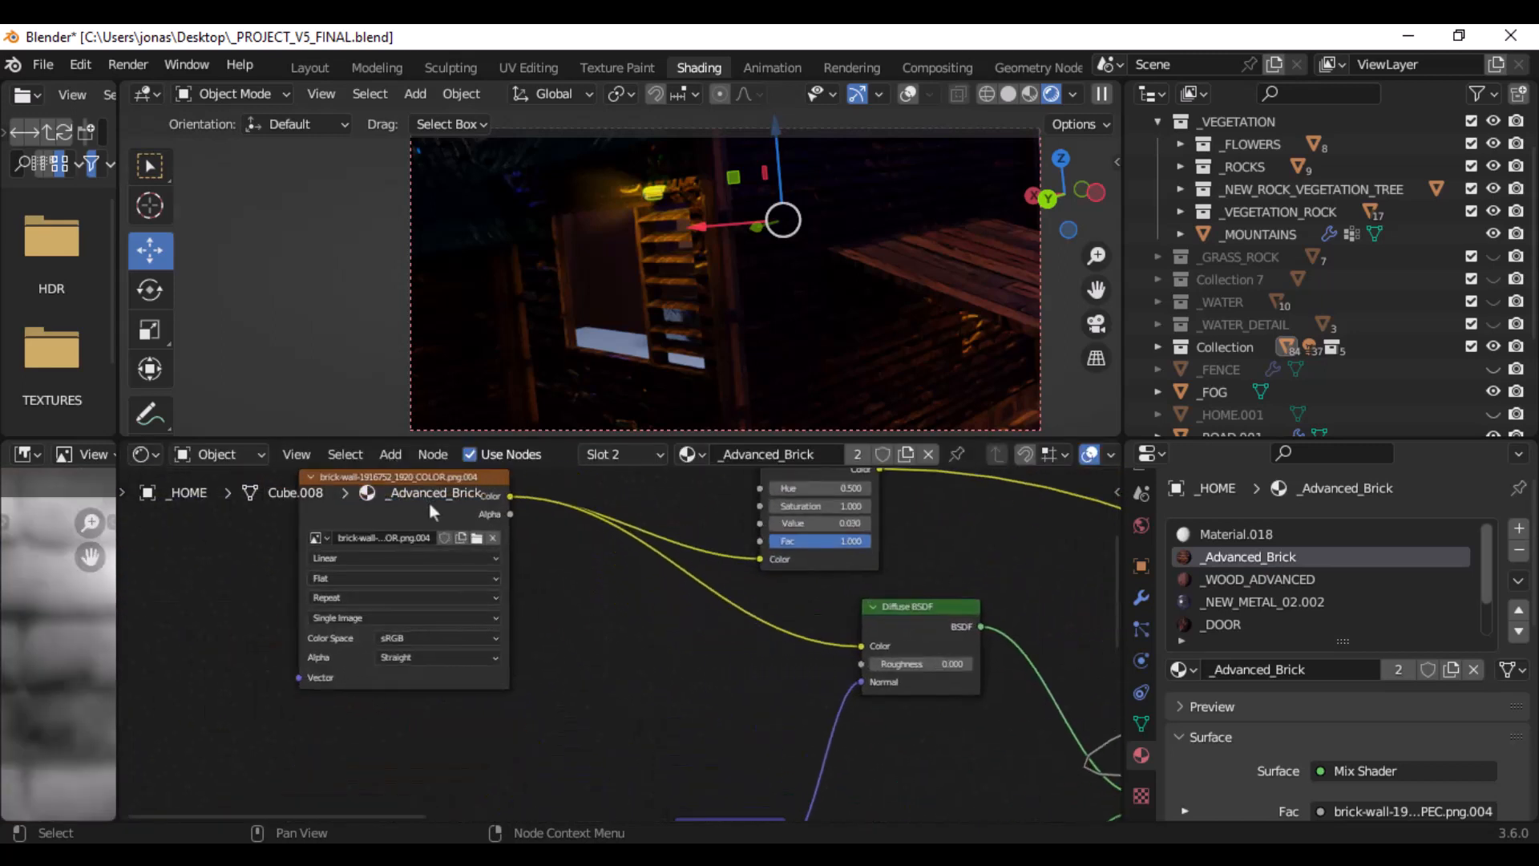
scroll(449, 529, up, 2)
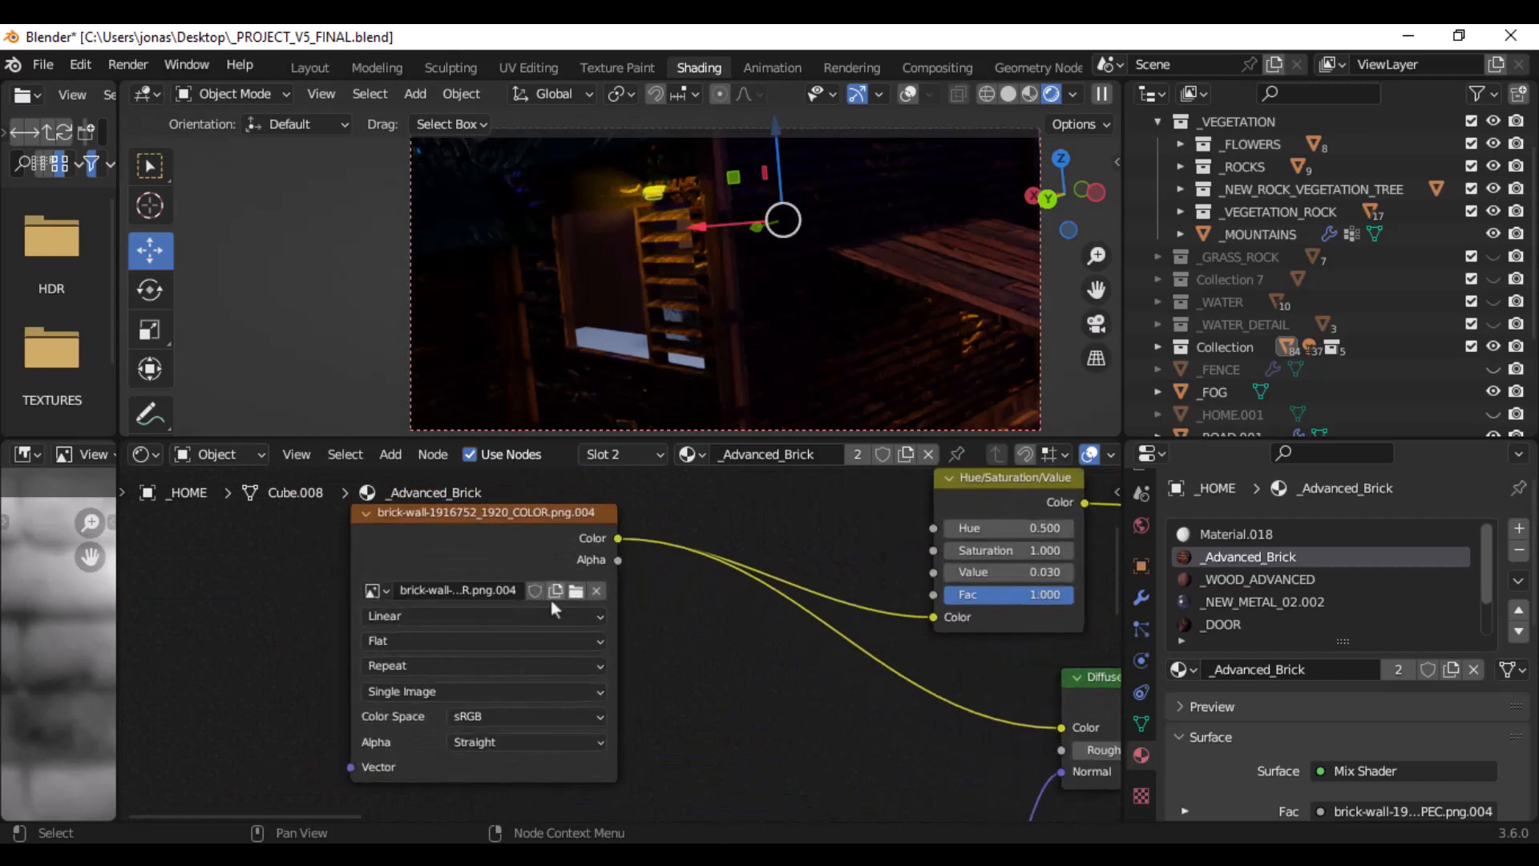
middle_drag(630, 624, 828, 627)
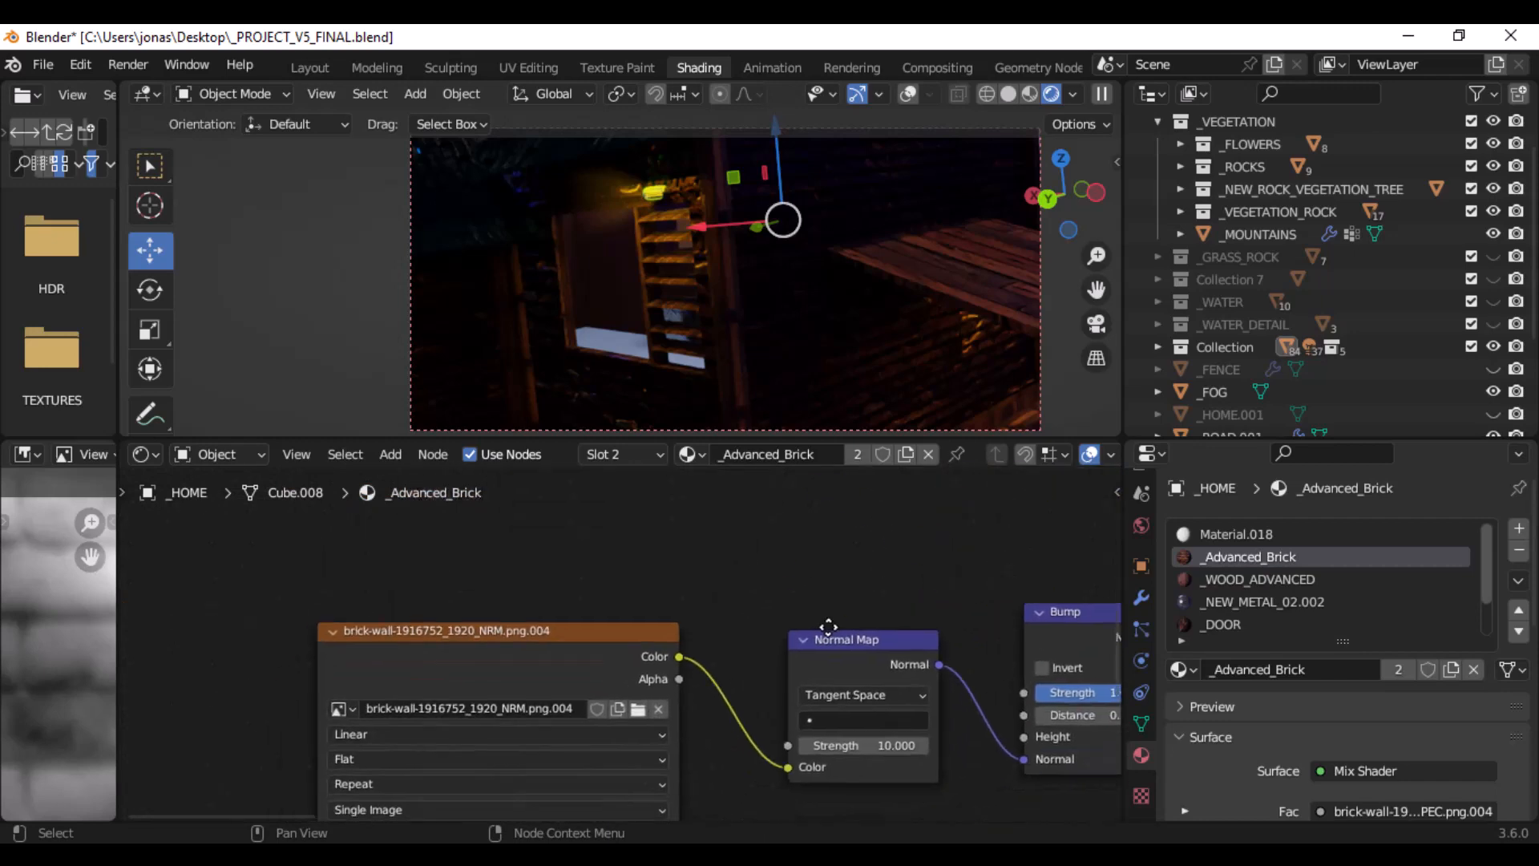
- Switch to the photo viewer, examine the brick house up close in the FINALLL.png render, and return to Blender
mouse_move(922, 752)
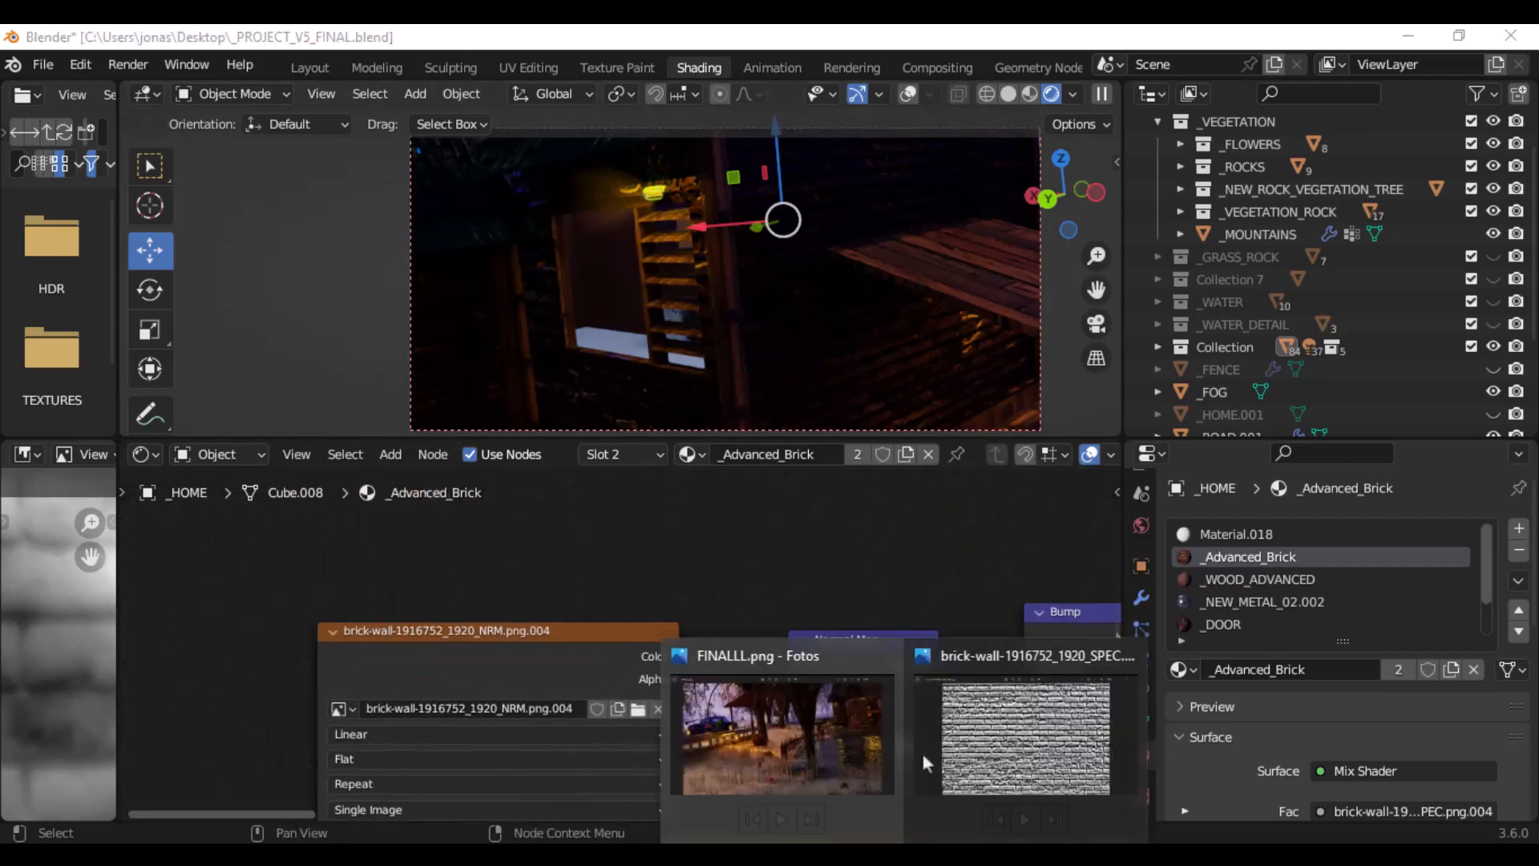
click(877, 726)
scroll(1170, 423, up, 4)
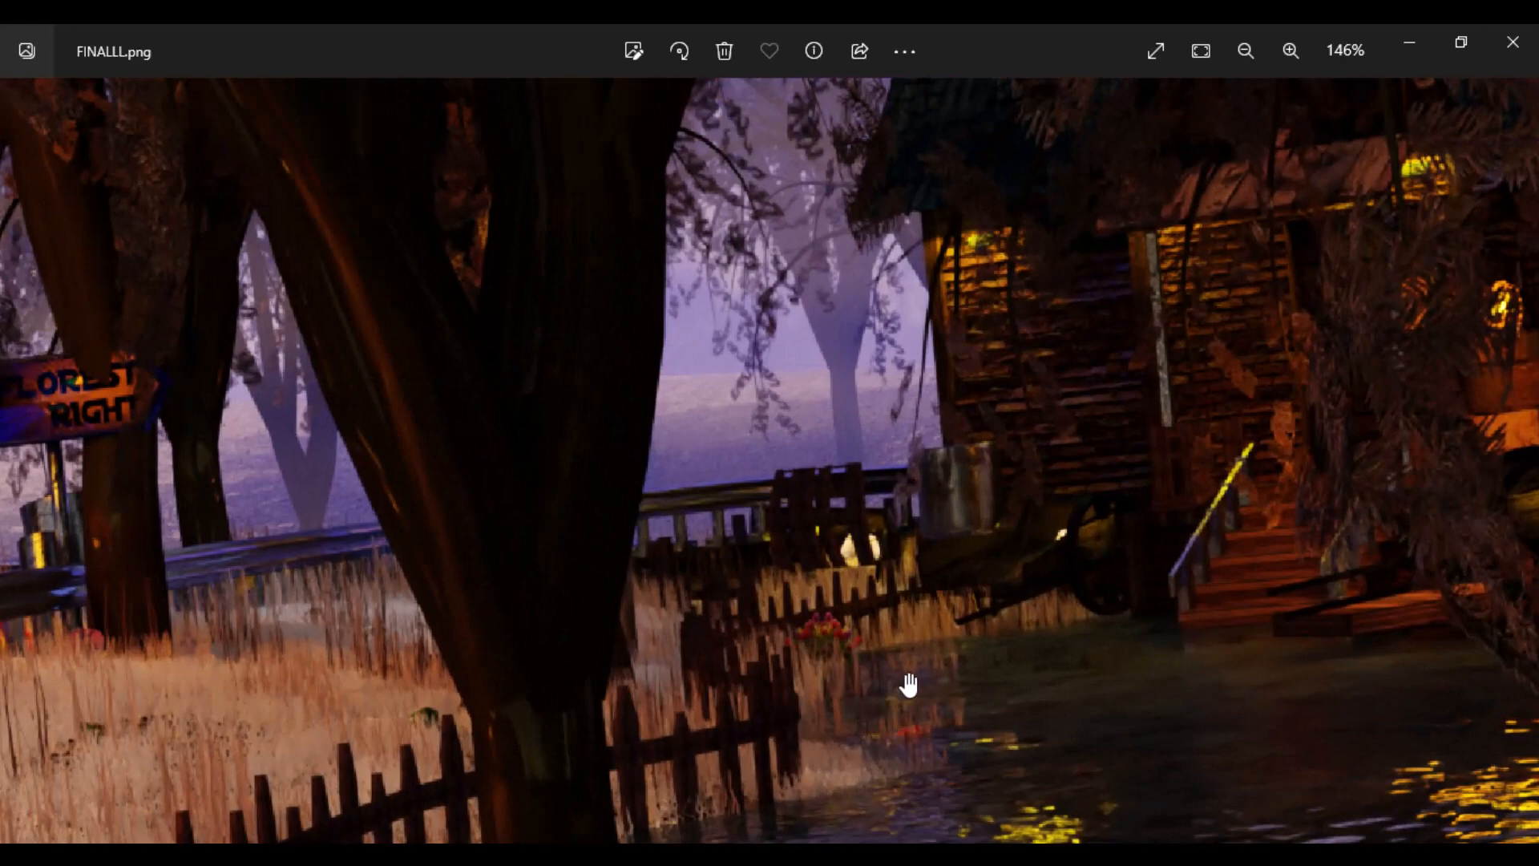
scroll(1043, 490, down, 4)
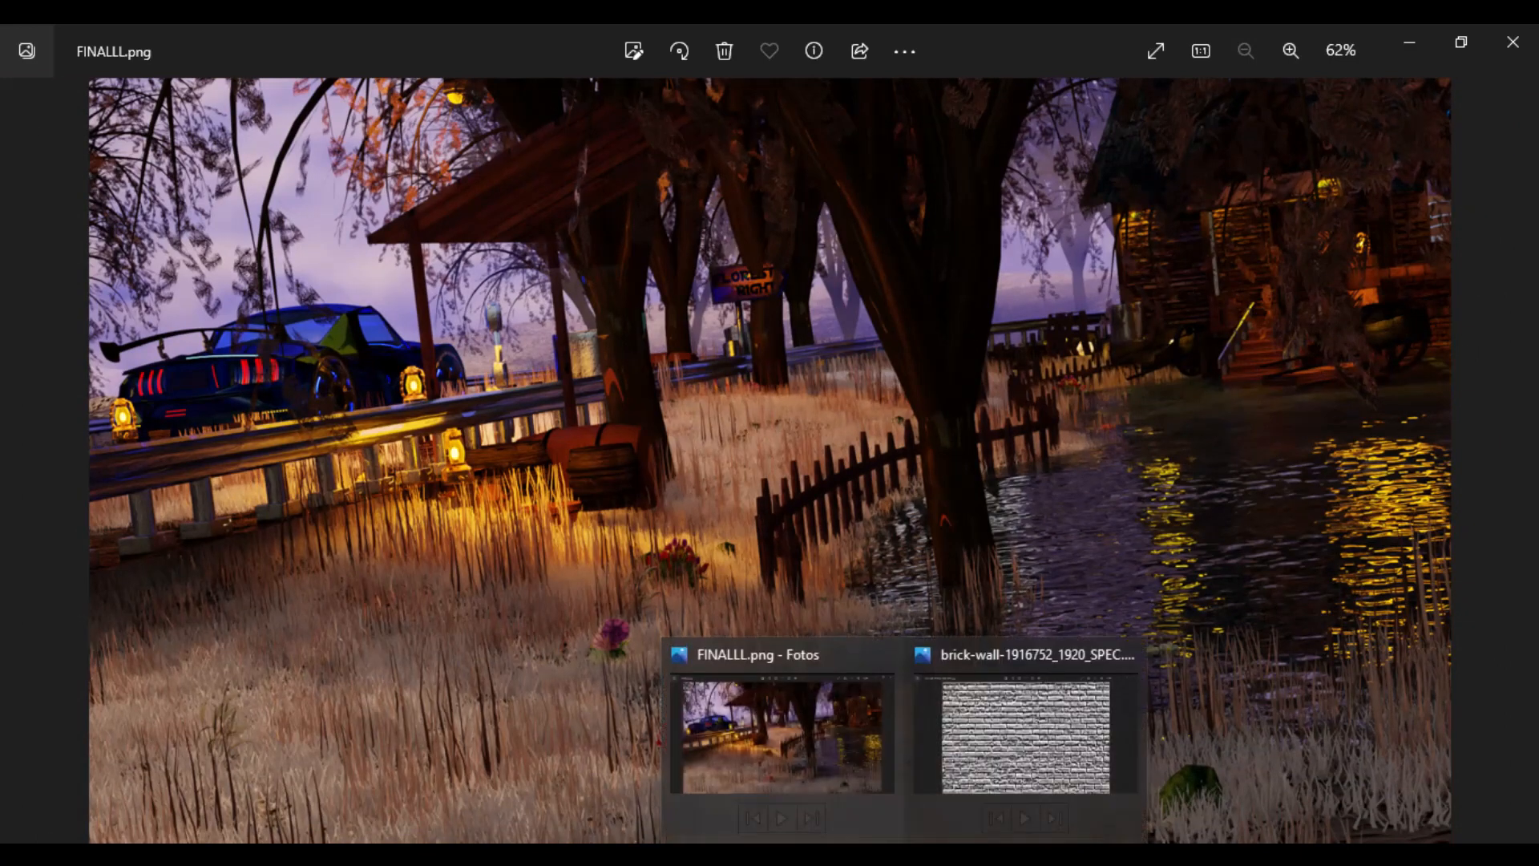
mouse_move(747, 854)
click(744, 769)
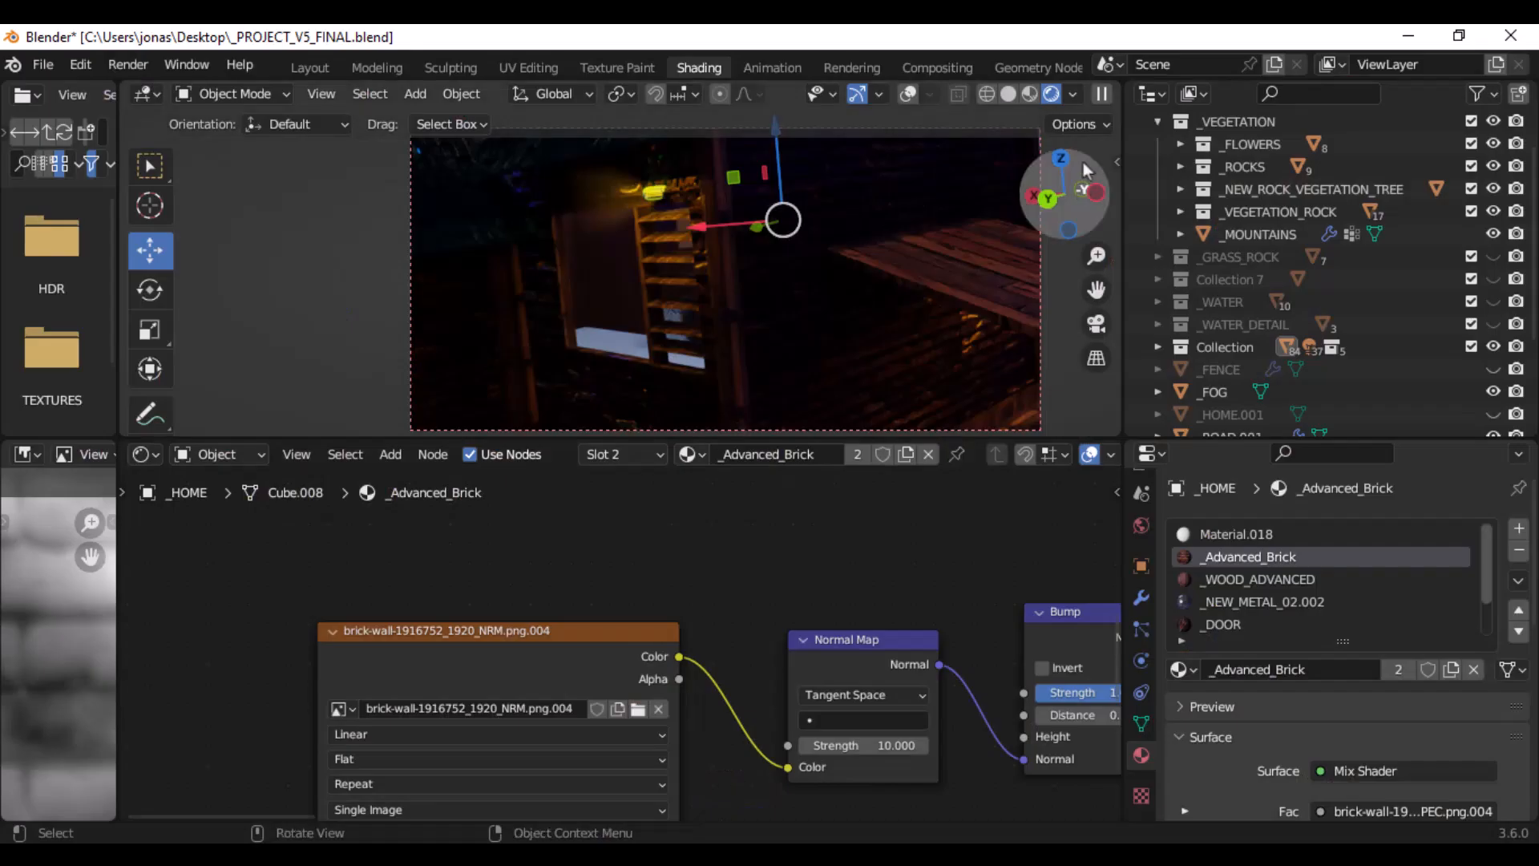
- Set the 3D viewport to solid shading and show the house and road from a distant view outside the camera
click(1008, 93)
scroll(681, 288, down, 5)
scroll(682, 290, down, 5)
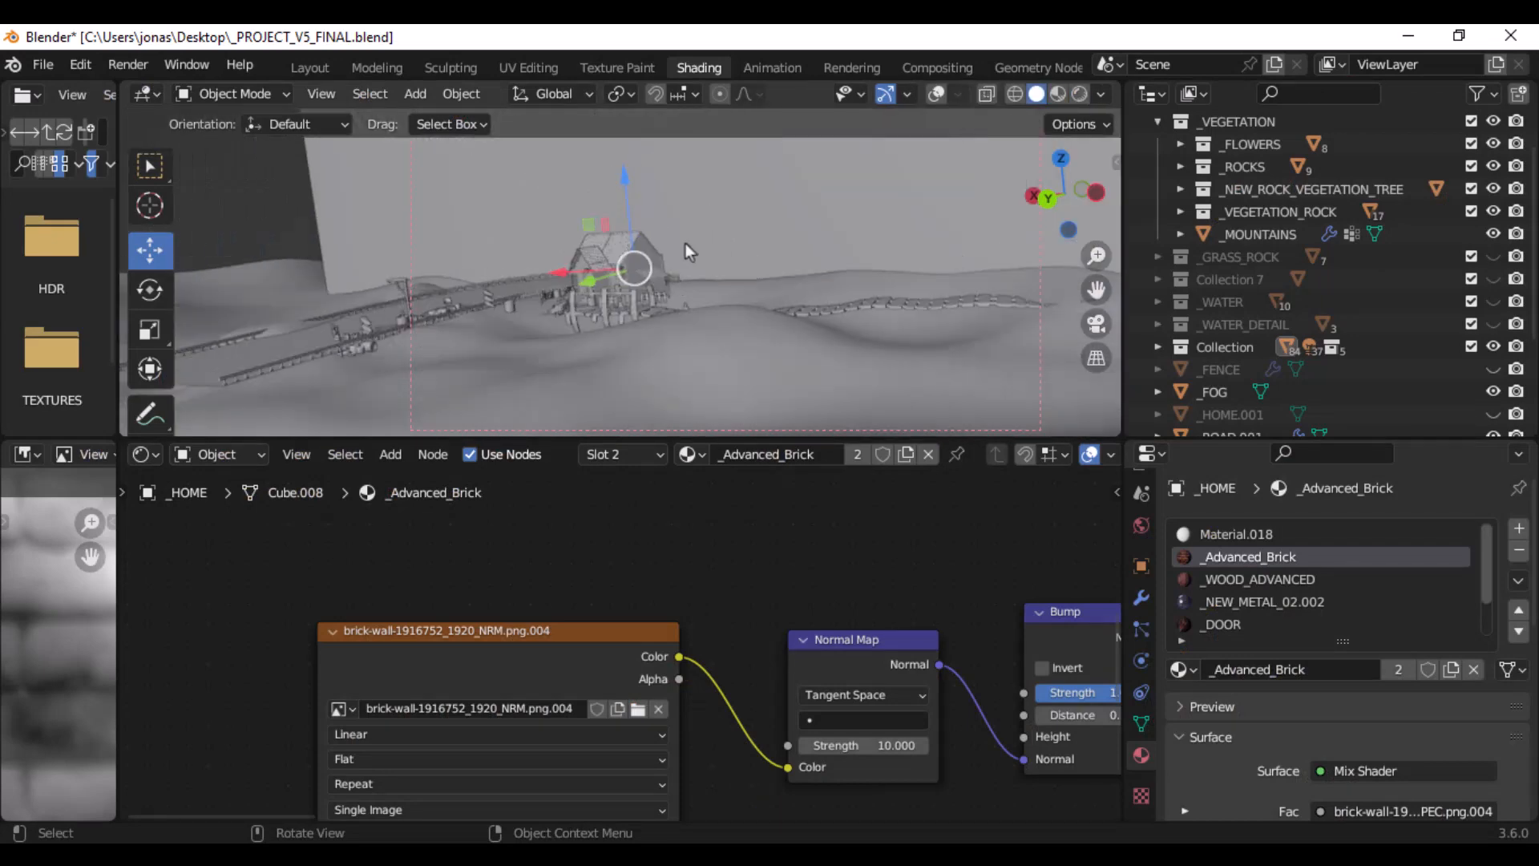
middle_drag(508, 233, 565, 281)
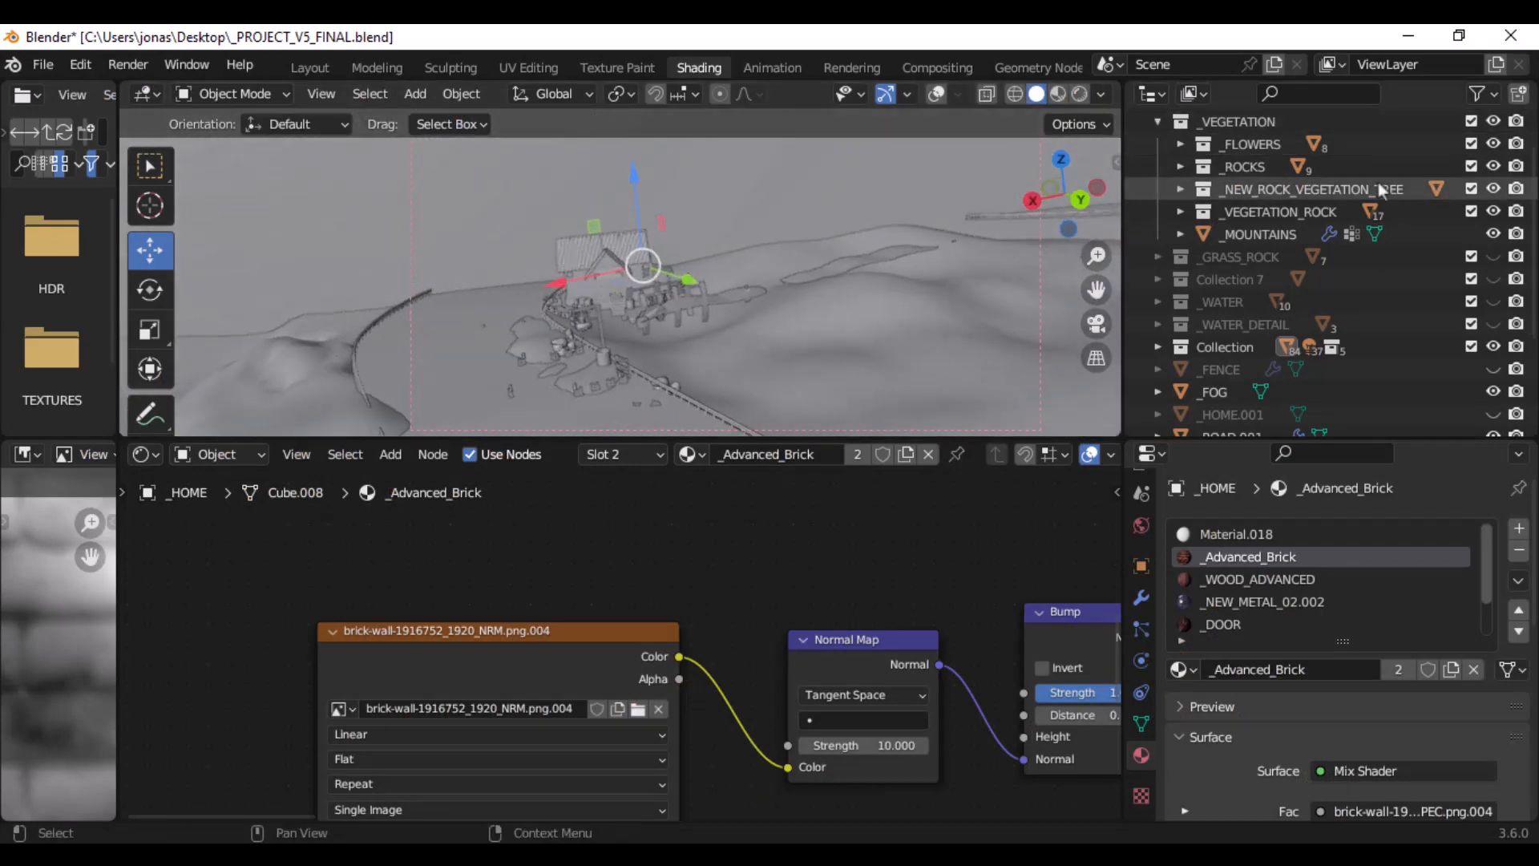
- Collapse and hide the _VEGETATION collection, keep Collection shown, and make the _CAR collection visible in the viewport
scroll(1176, 176, up, 2)
click(1158, 166)
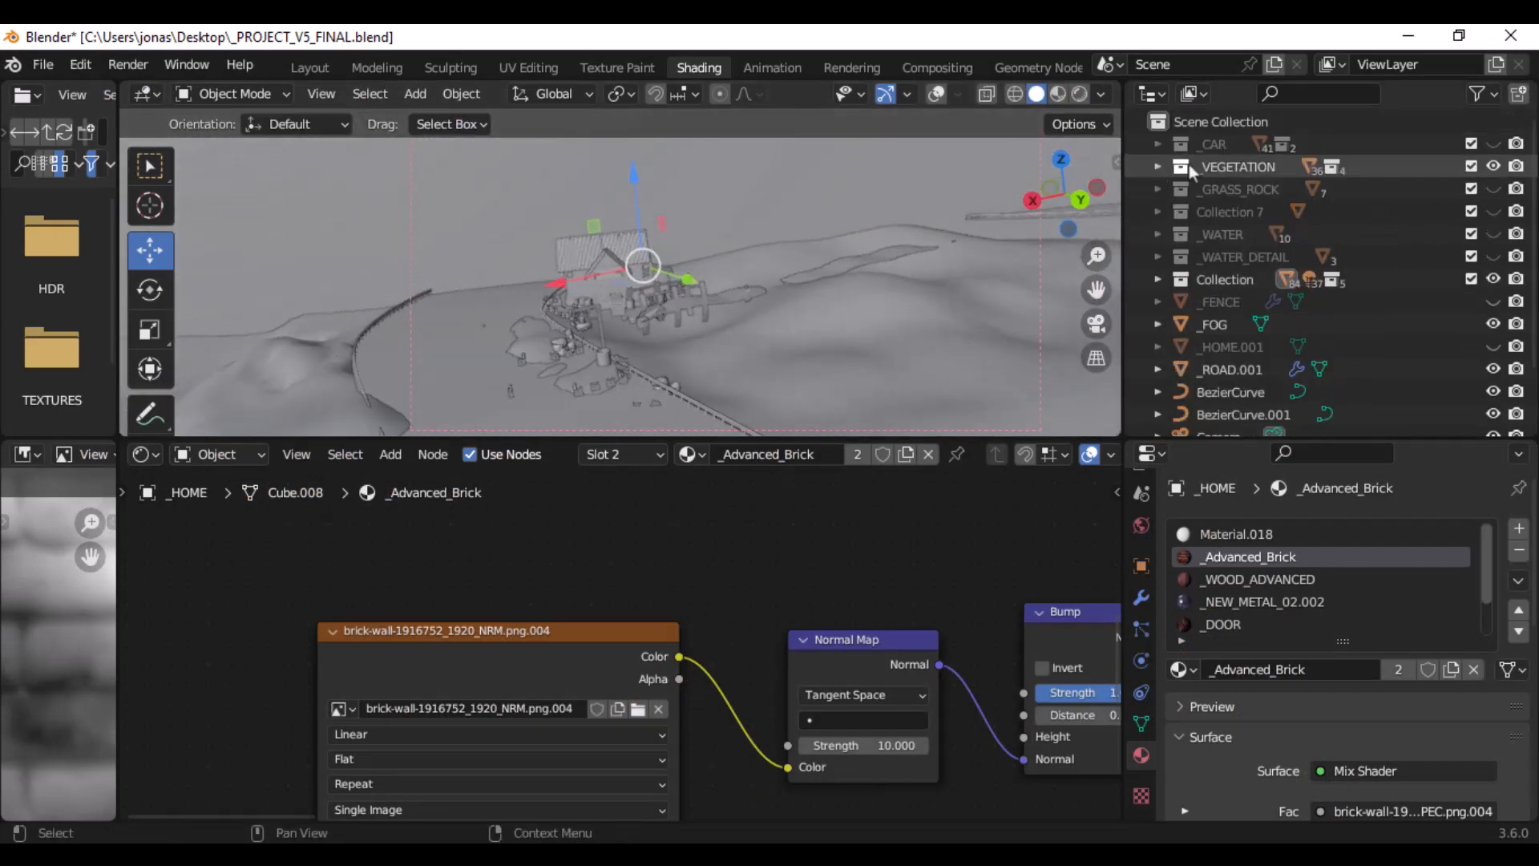
click(1493, 166)
click(1493, 279)
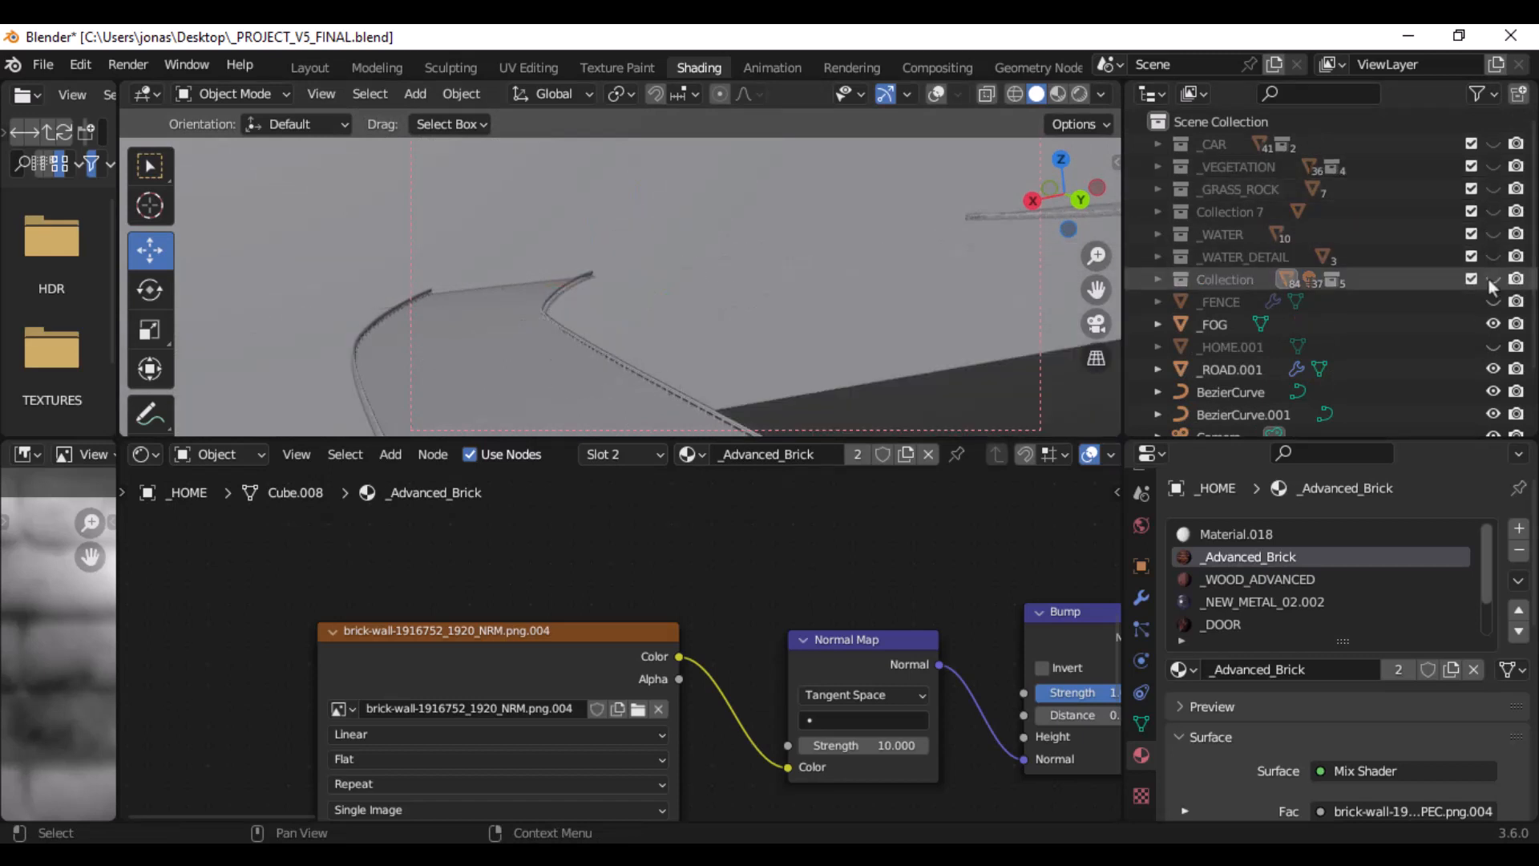
click(1493, 278)
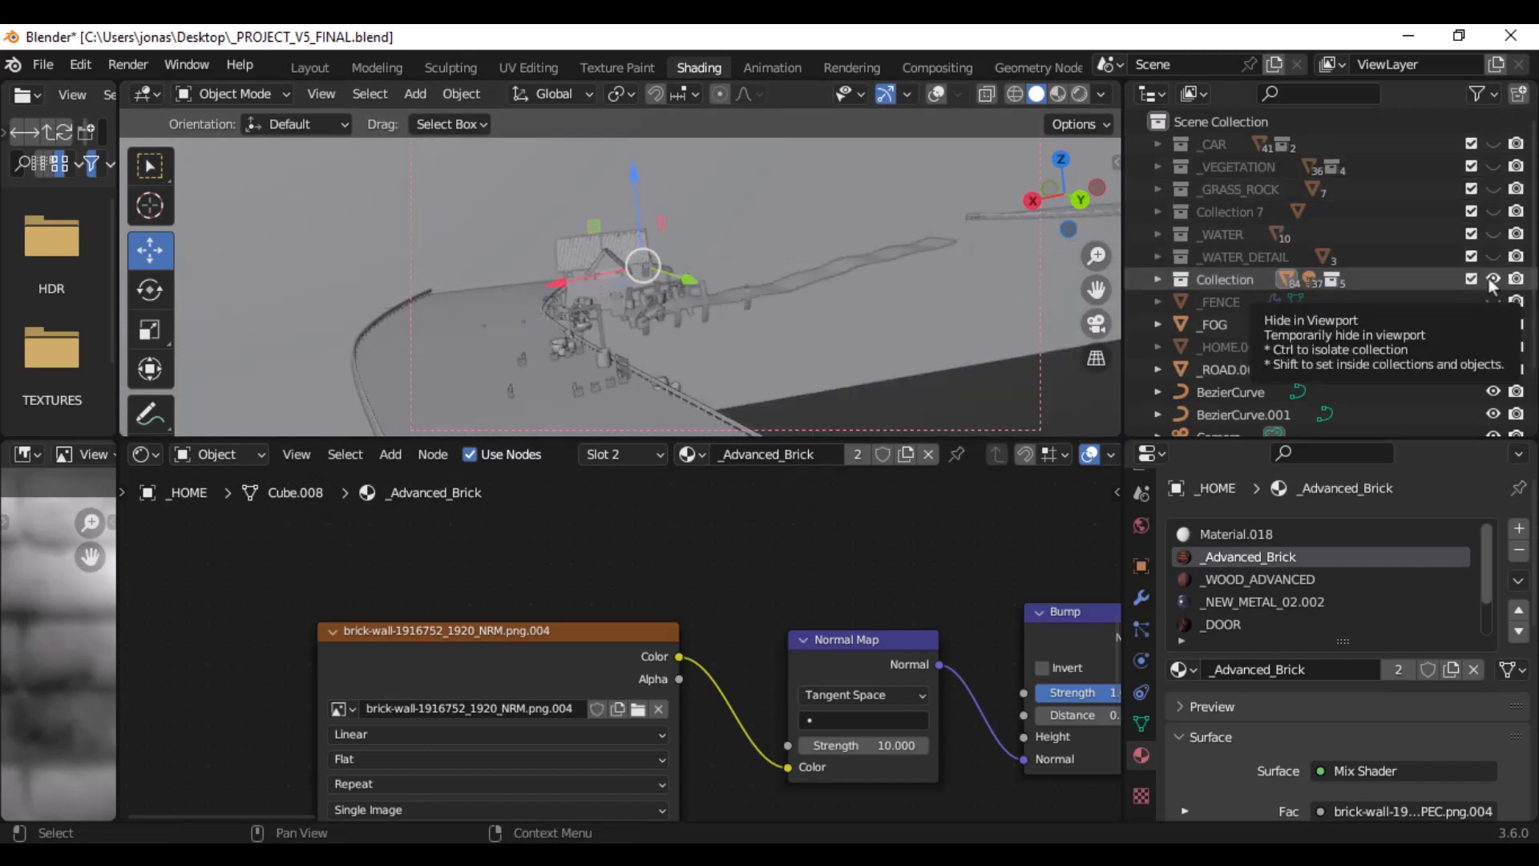
click(1493, 143)
- Select the car's cabin part Circle.033 and show the car from the front in an enlarged 3D viewport
click(553, 370)
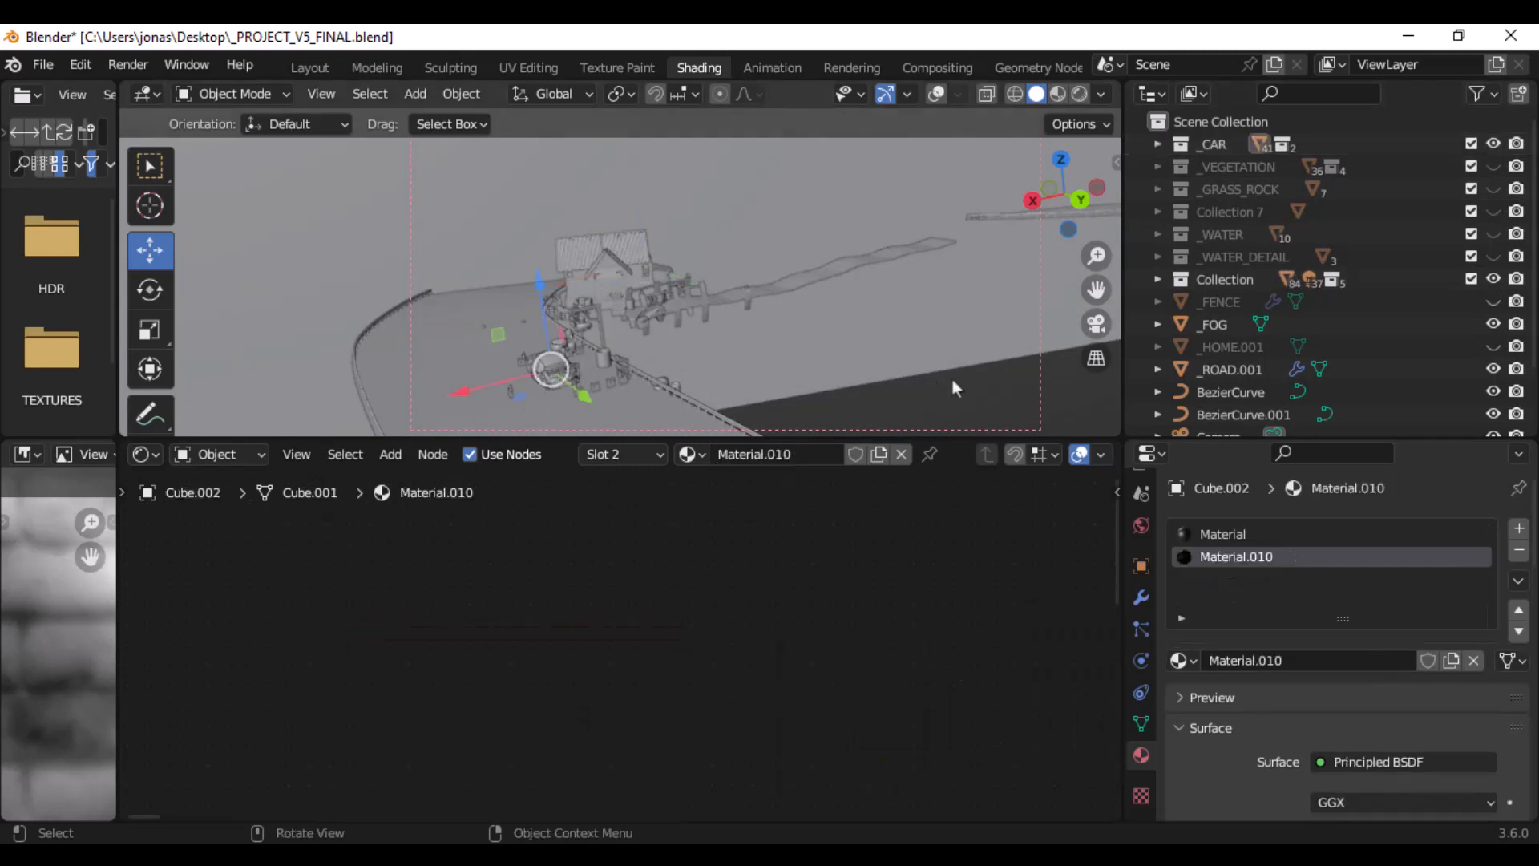
click(550, 368)
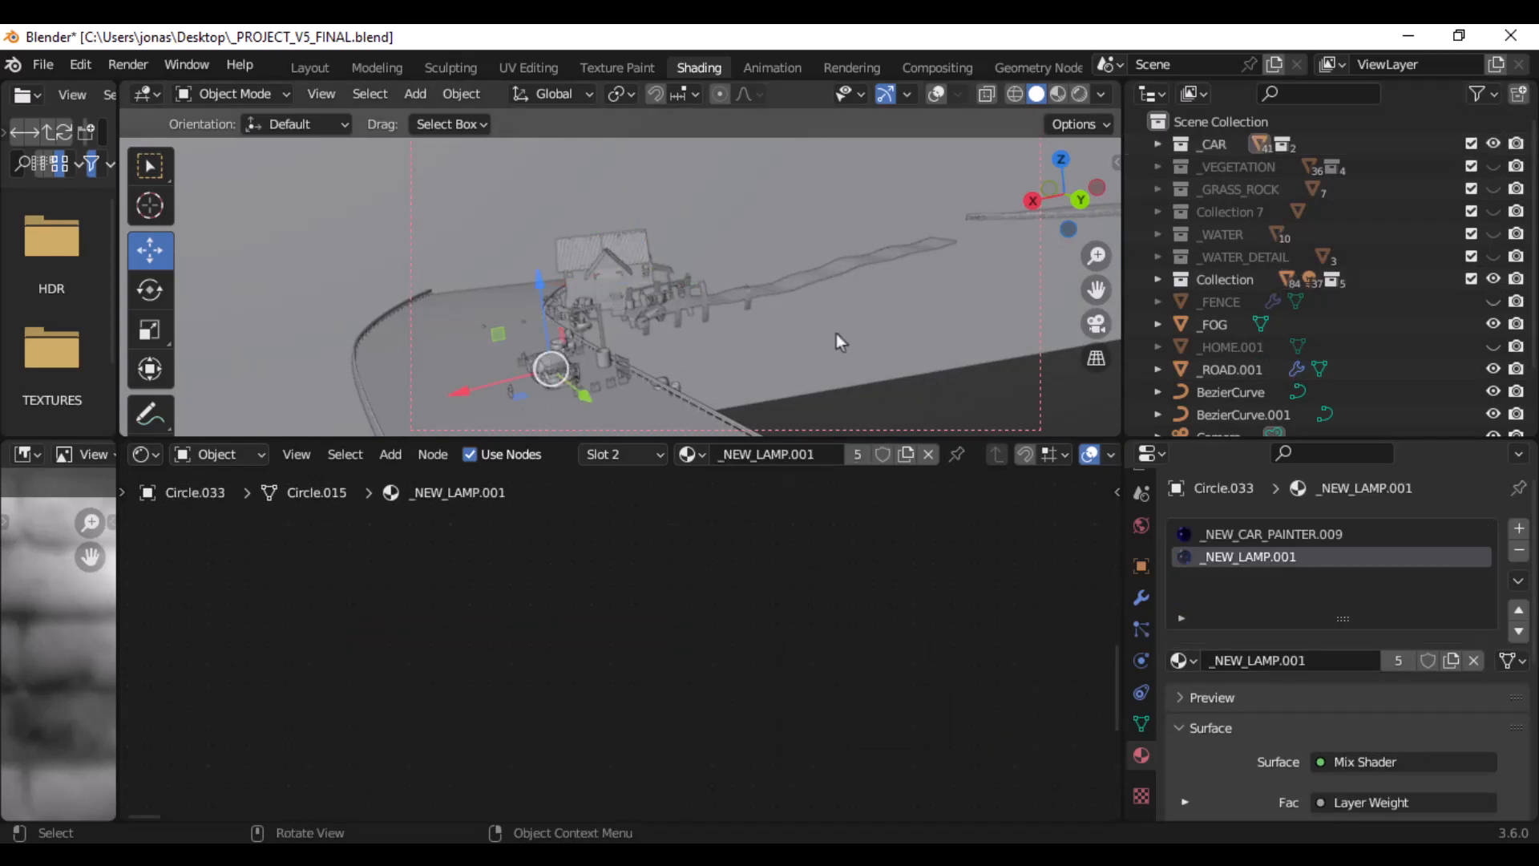
middle_drag(787, 353, 774, 232)
scroll(774, 232, down, 4)
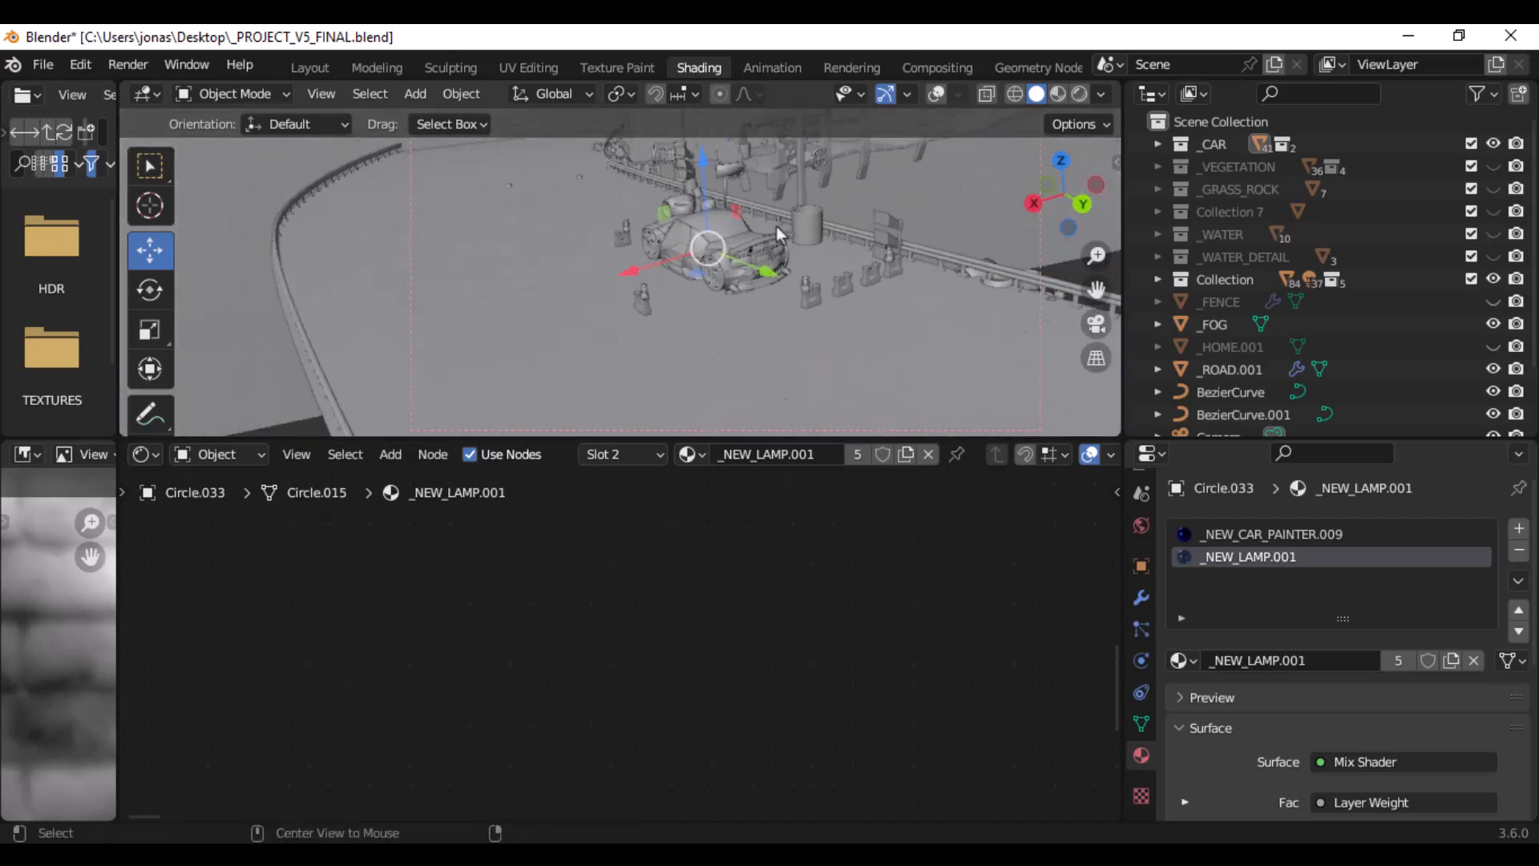
drag(693, 591, 693, 654)
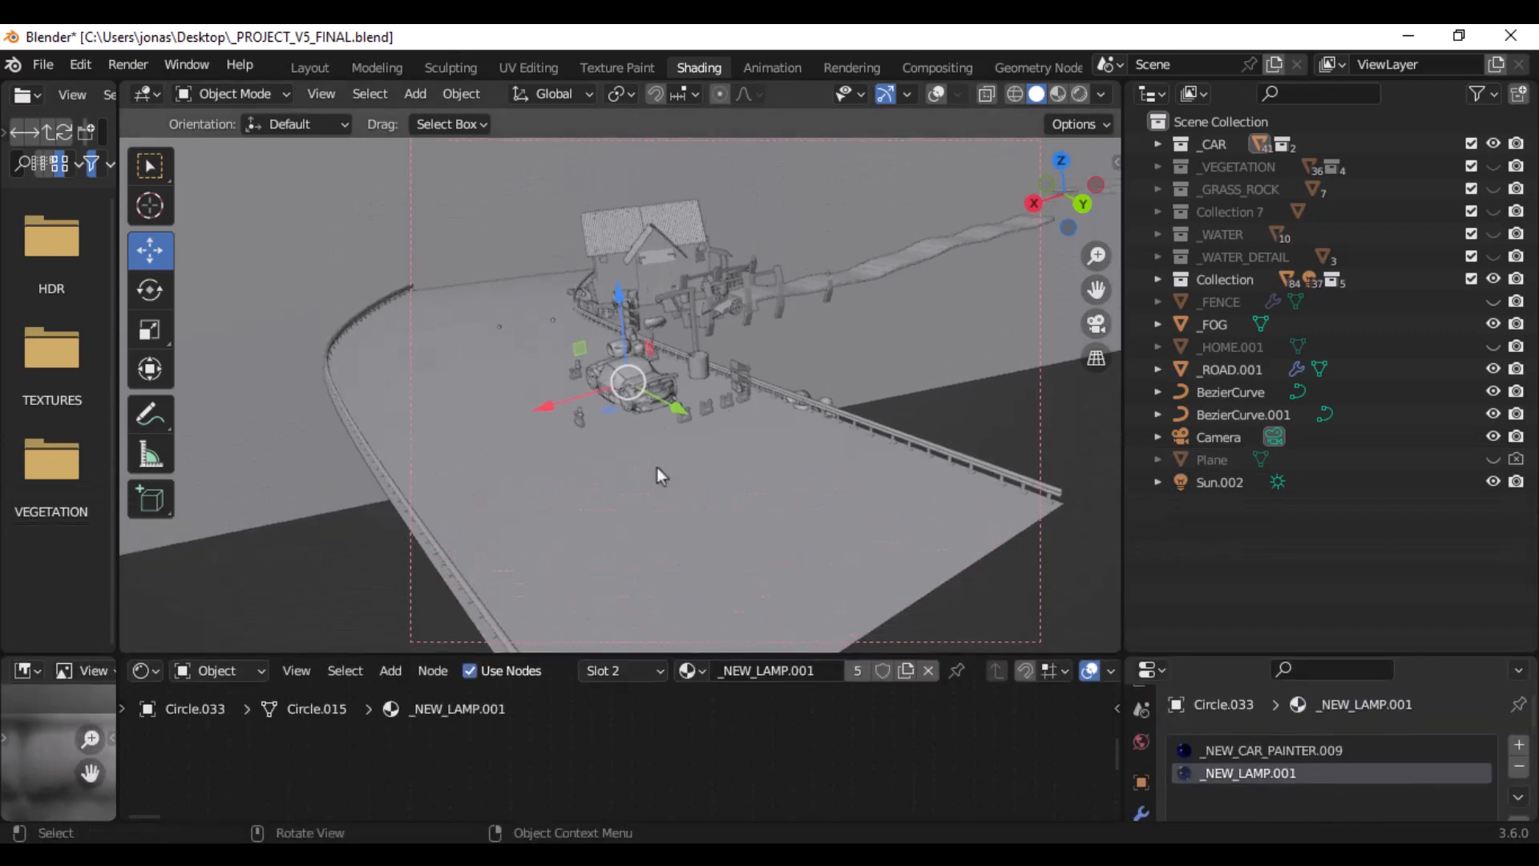
middle_drag(657, 468, 791, 443)
scroll(613, 401, up, 6)
middle_drag(626, 410, 766, 357)
scroll(767, 357, up, 4)
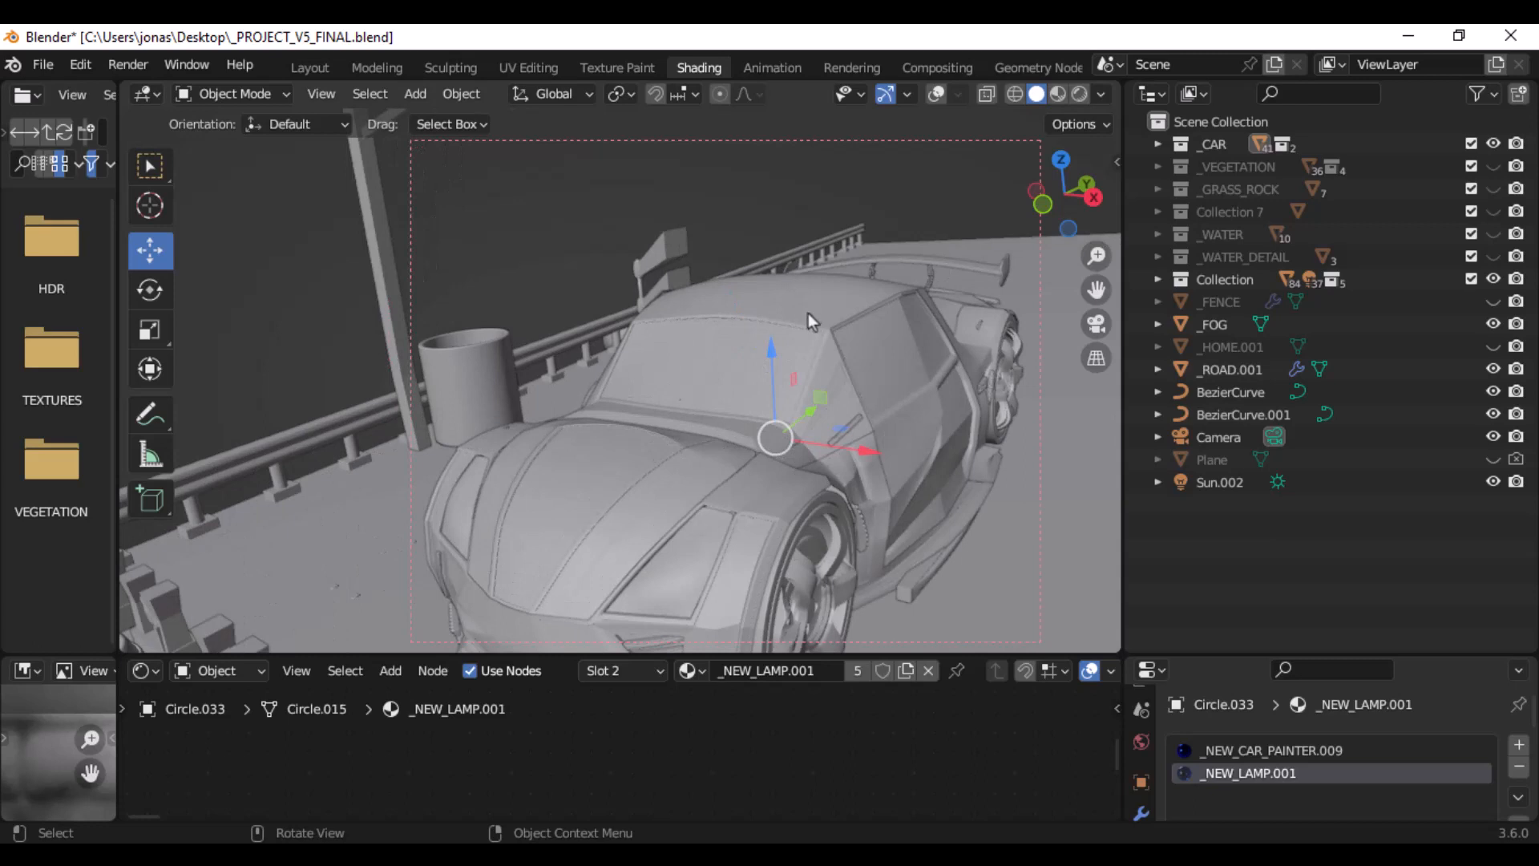
- Choose the _NEW_CAR_PAINTER.009 material slot and turn on the viewport overlays
click(1218, 750)
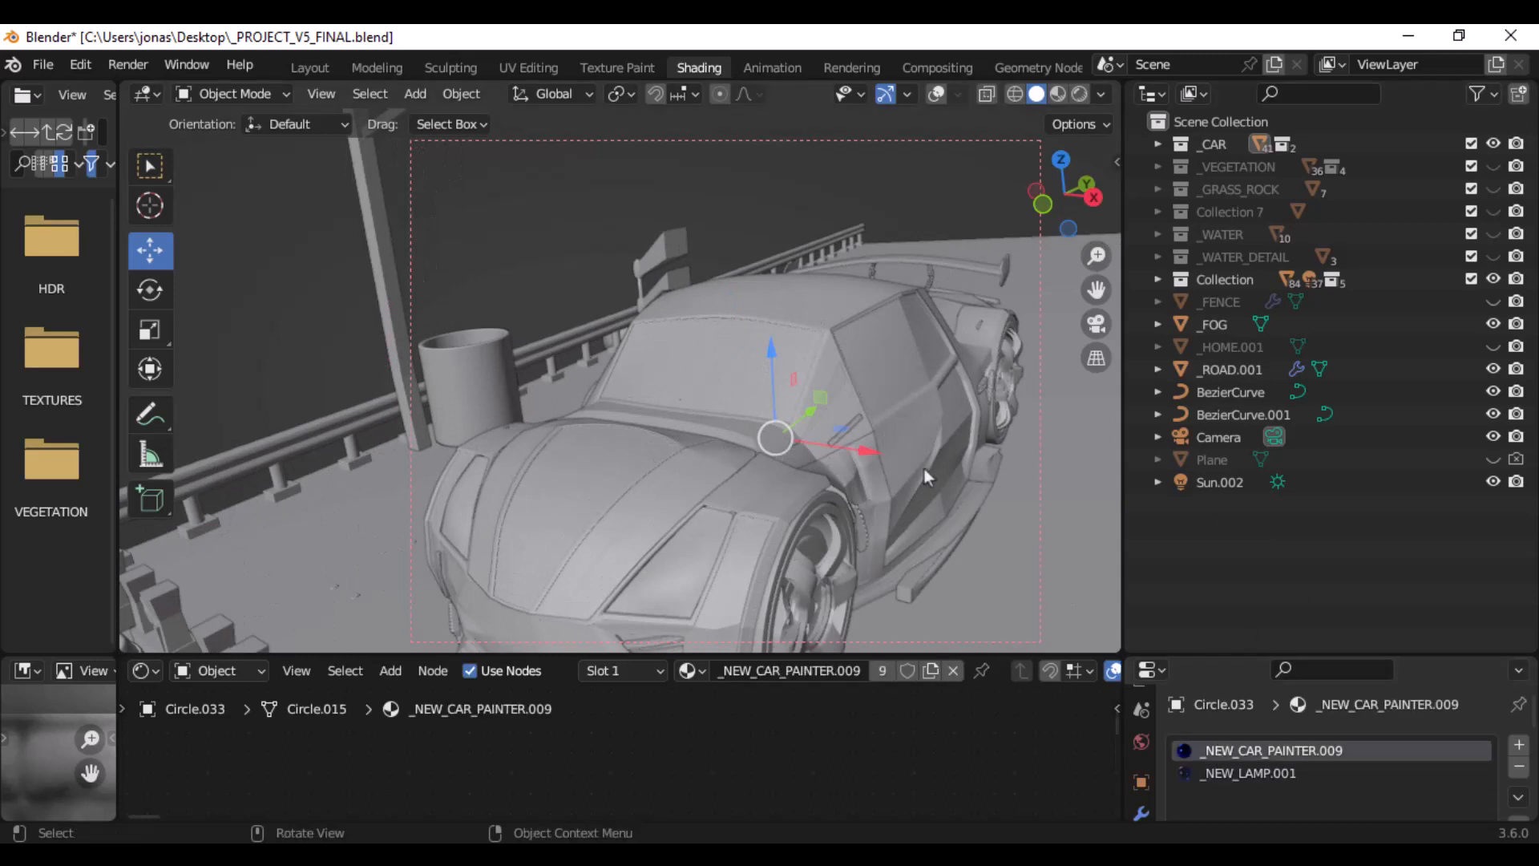
scroll(854, 396, down, 3)
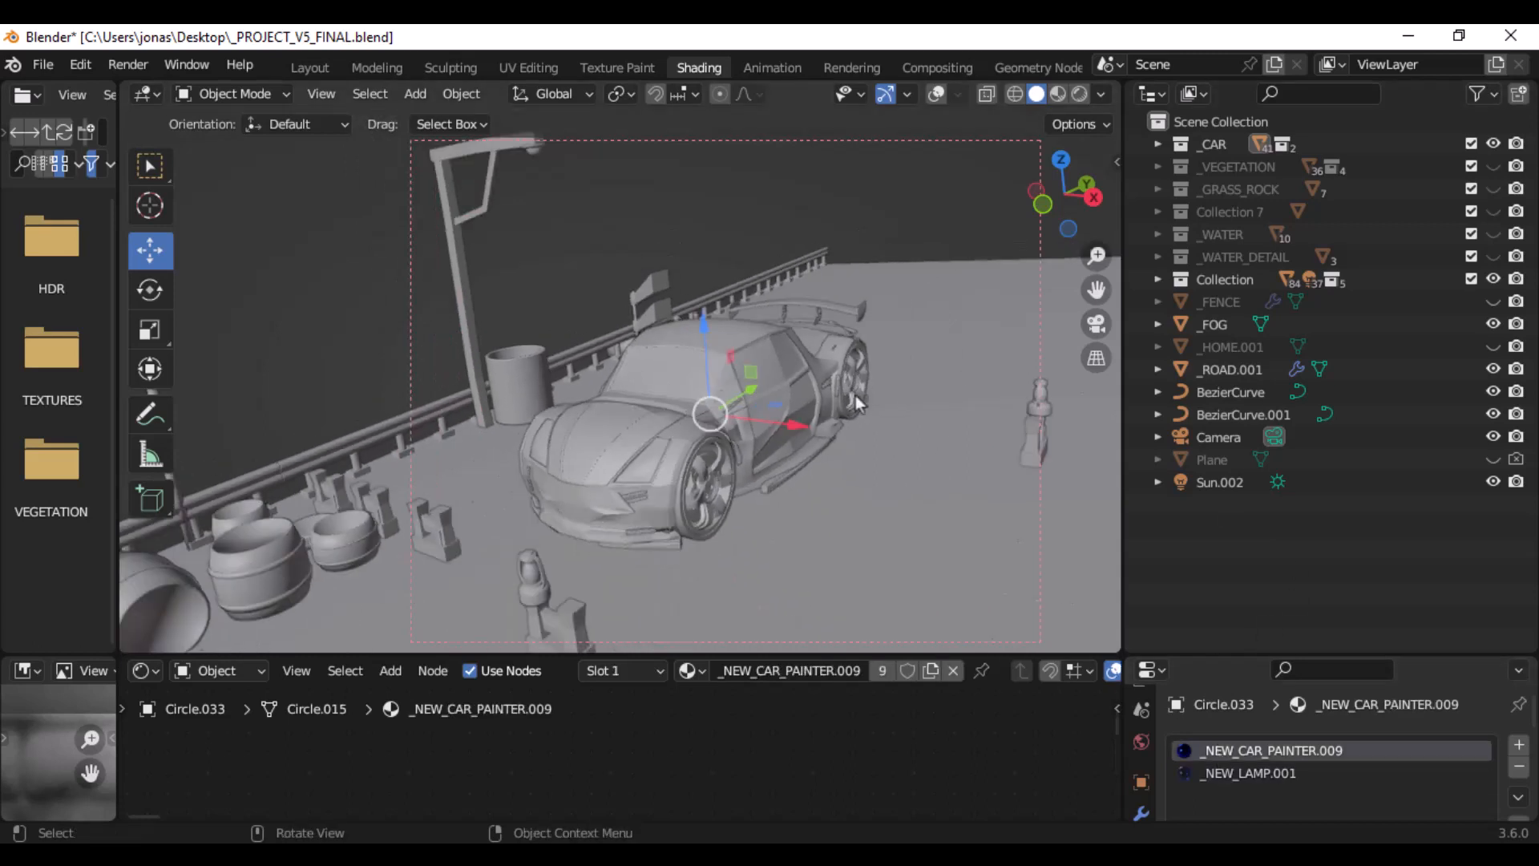
click(936, 95)
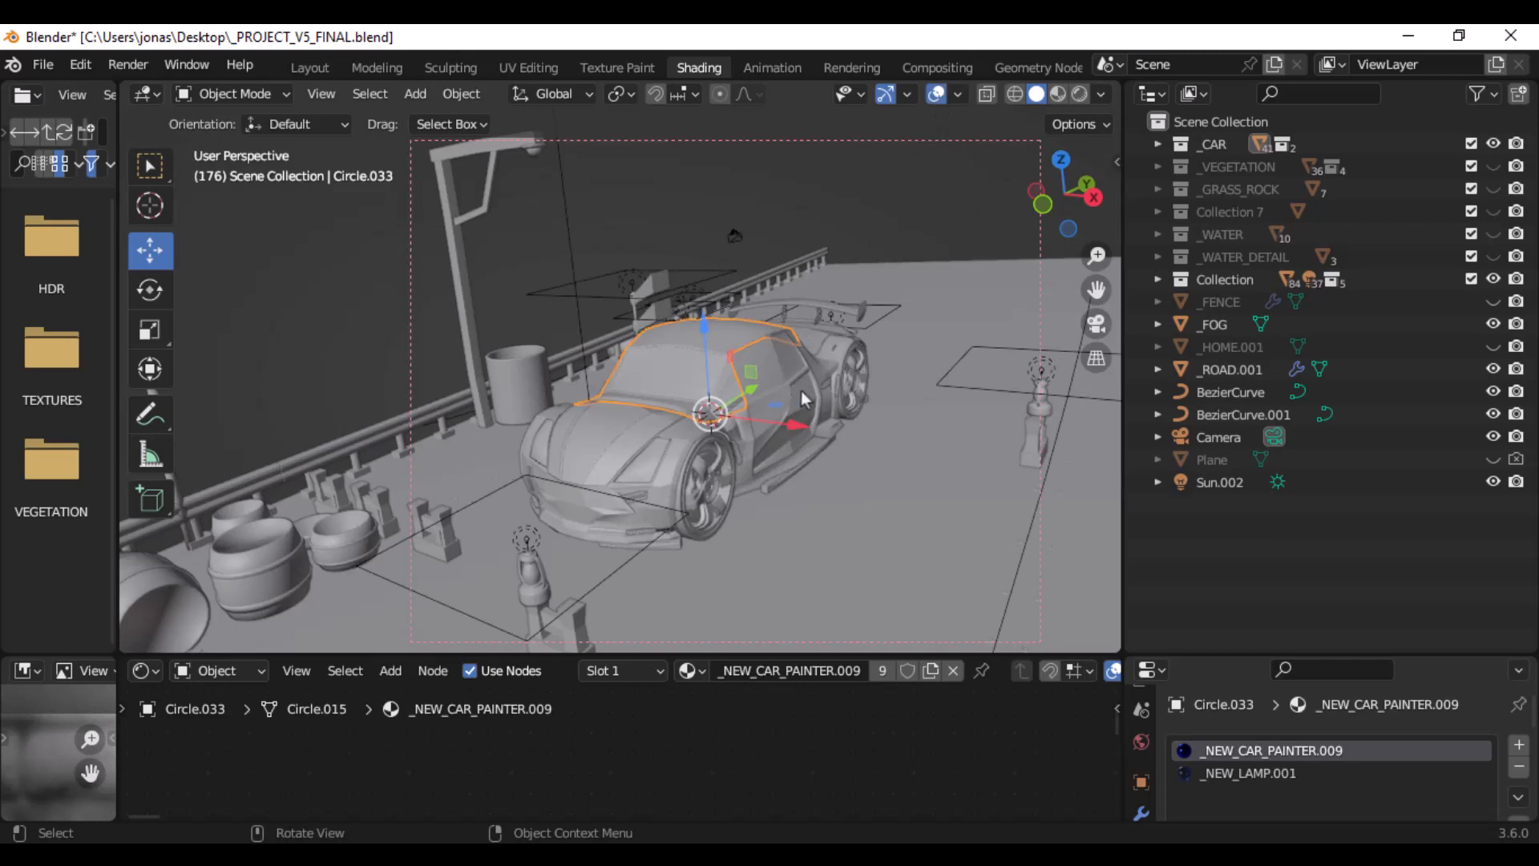
- Enlarge the node editor and frame the output end of the _NEW_CAR_PAINTER.009 node tree around the final Mix Shader
drag(776, 653, 819, 385)
scroll(662, 508, down, 5)
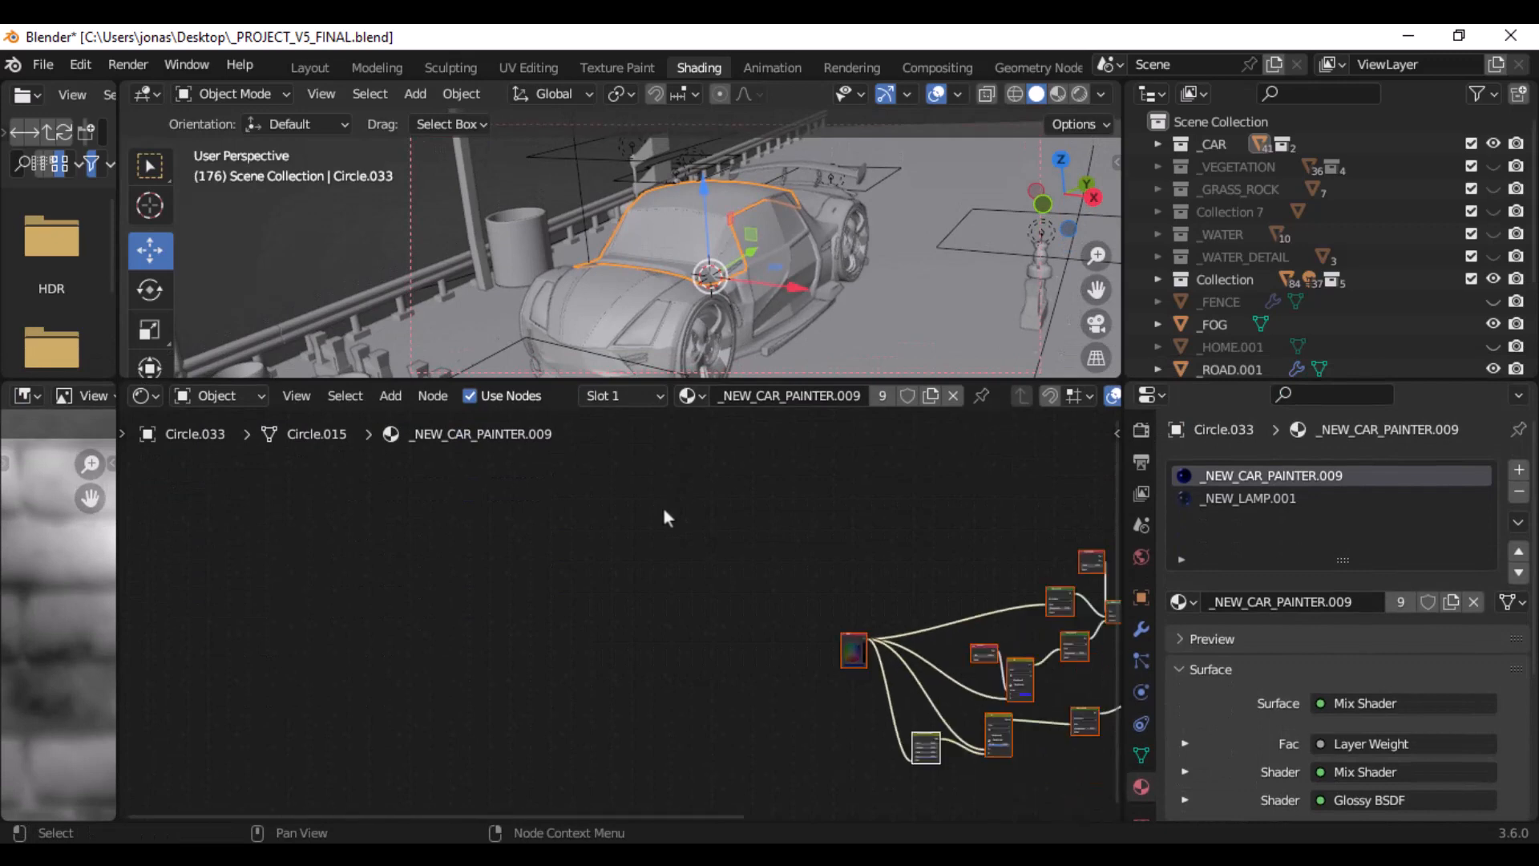
middle_drag(881, 626, 384, 573)
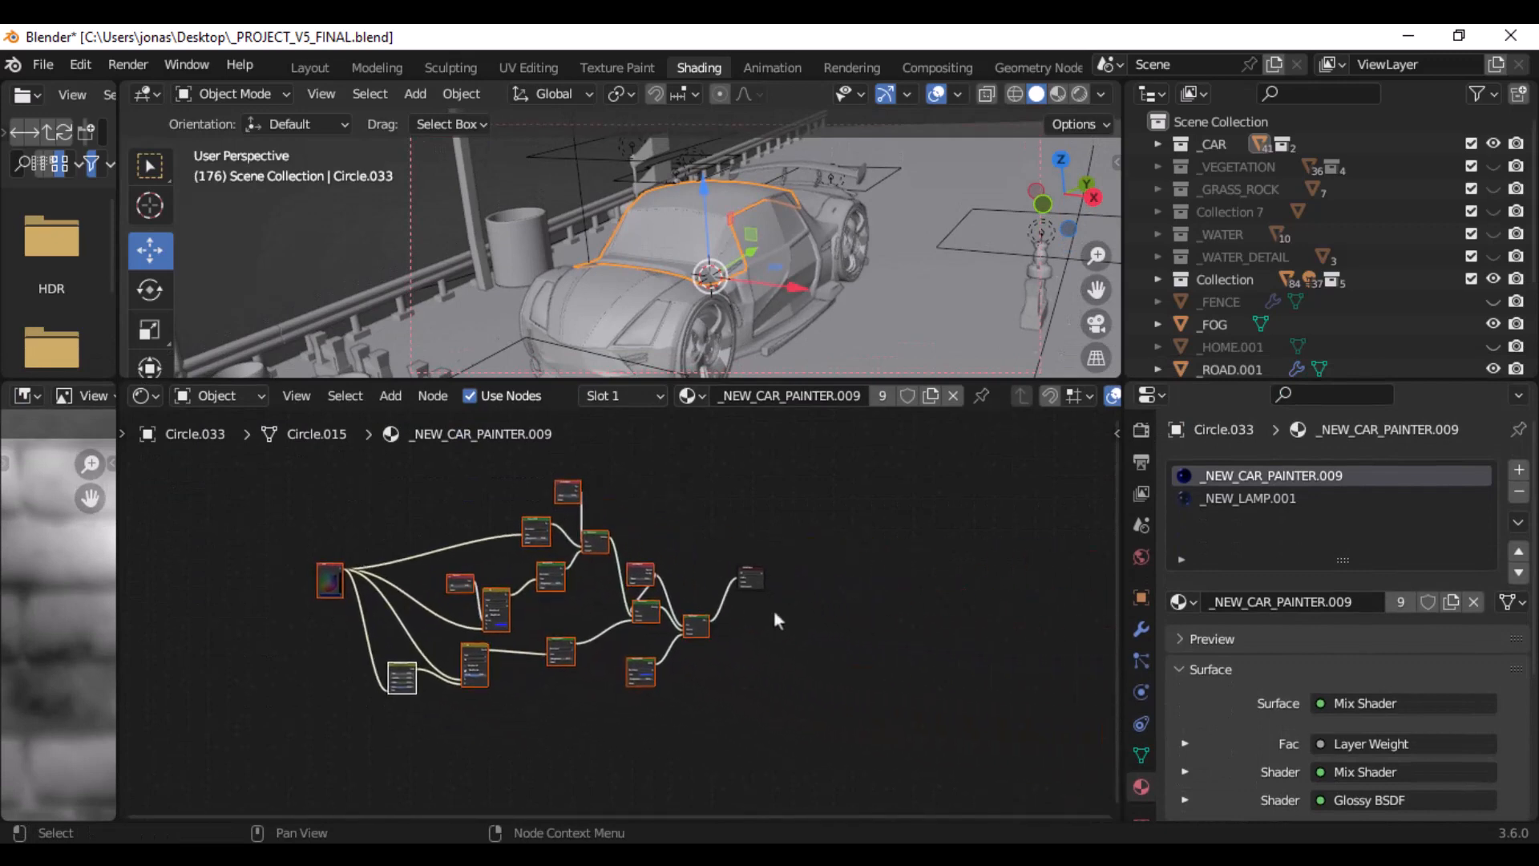
scroll(777, 611, up, 5)
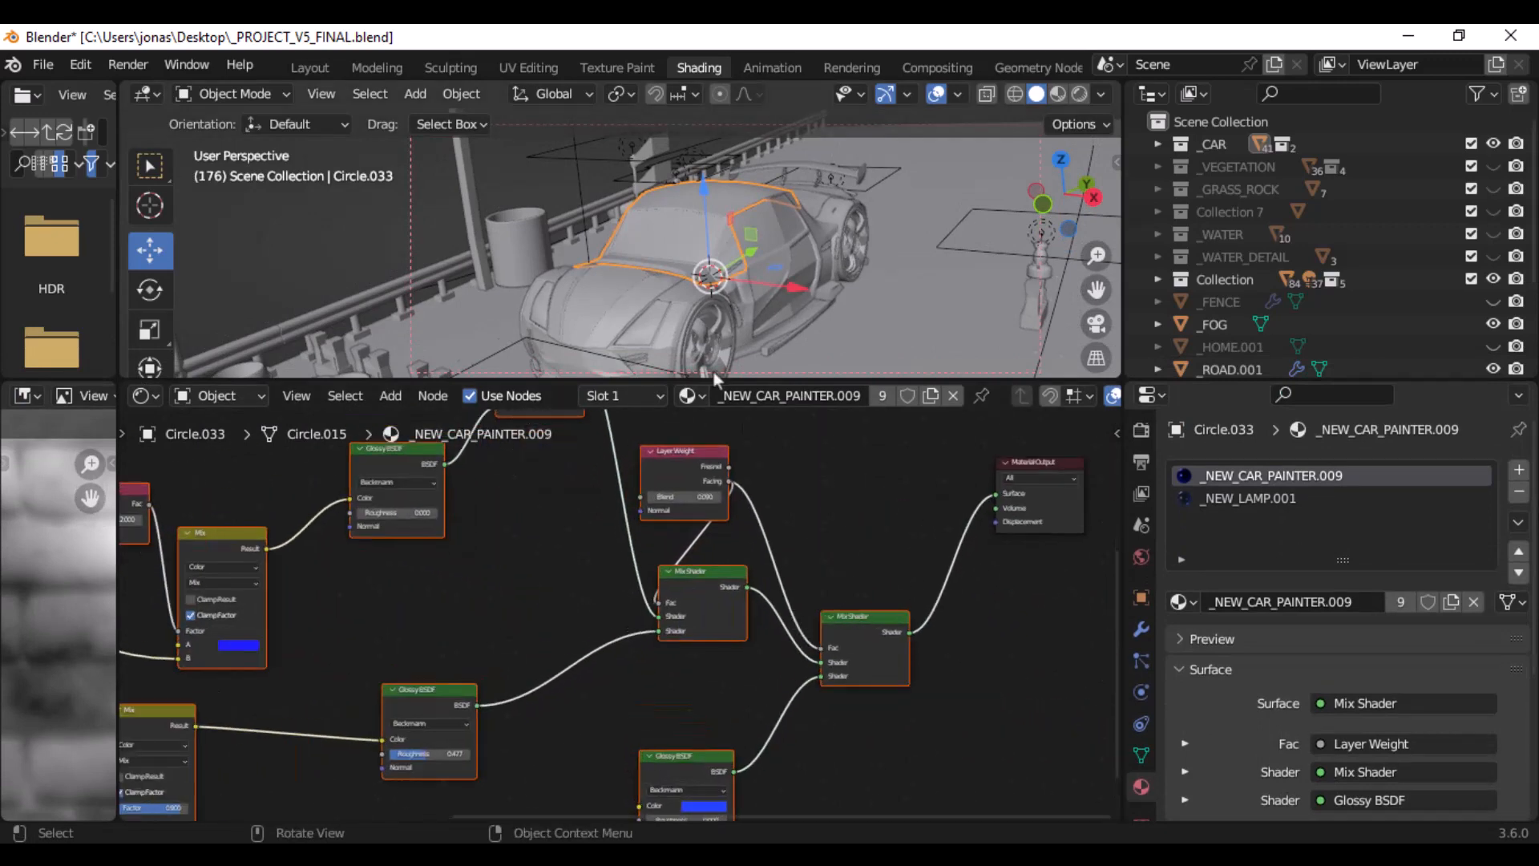
drag(754, 378, 755, 183)
middle_drag(866, 416, 670, 415)
scroll(660, 415, up, 6)
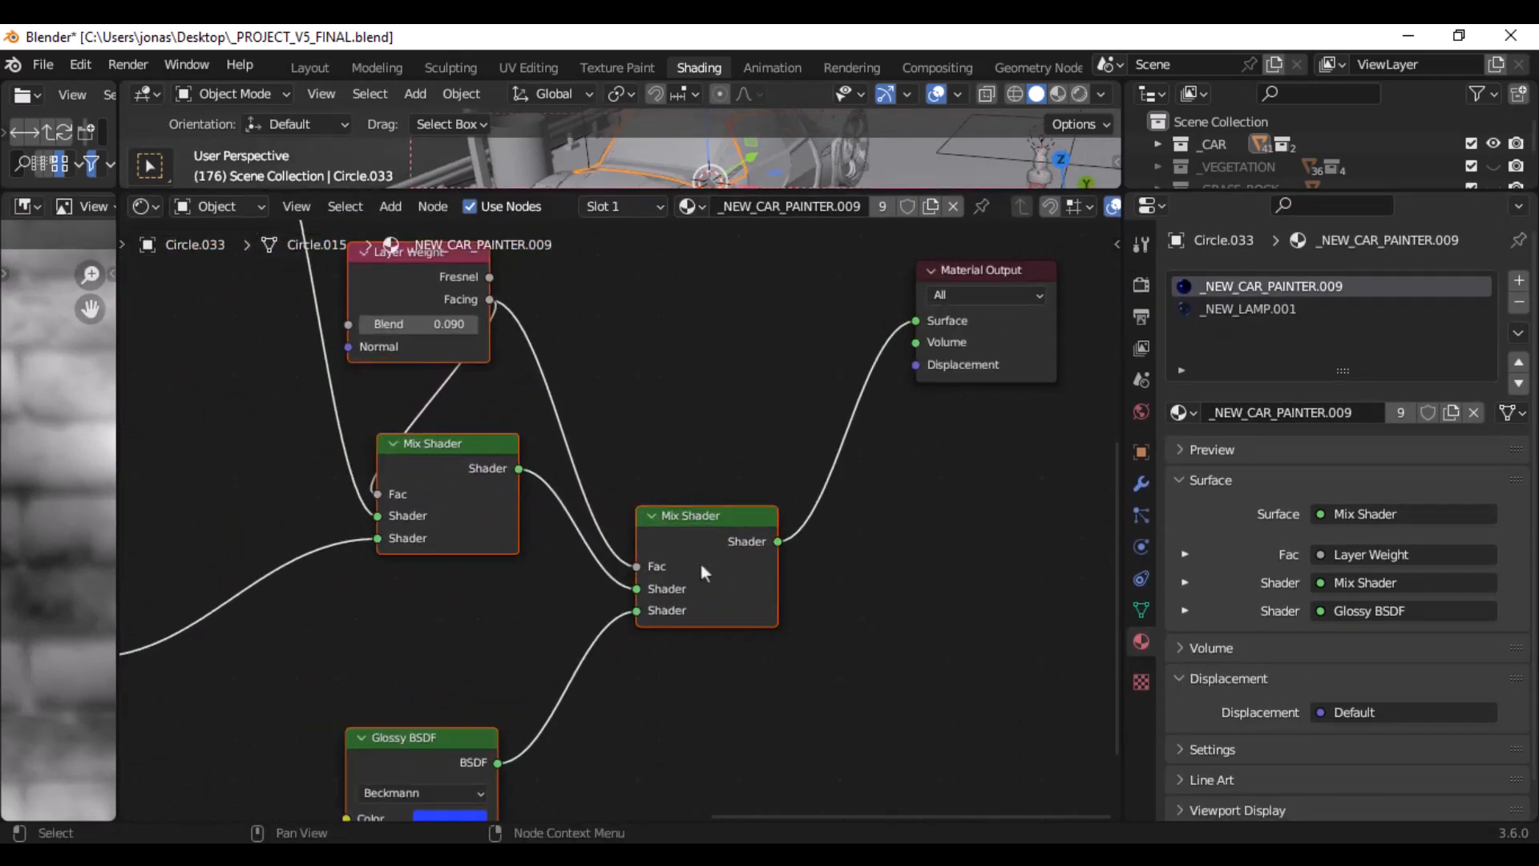
- Shift the selected shader nodes slightly away from the Material Output and reposition the Layer Weight node that has 0.090 blend
drag(699, 561, 670, 539)
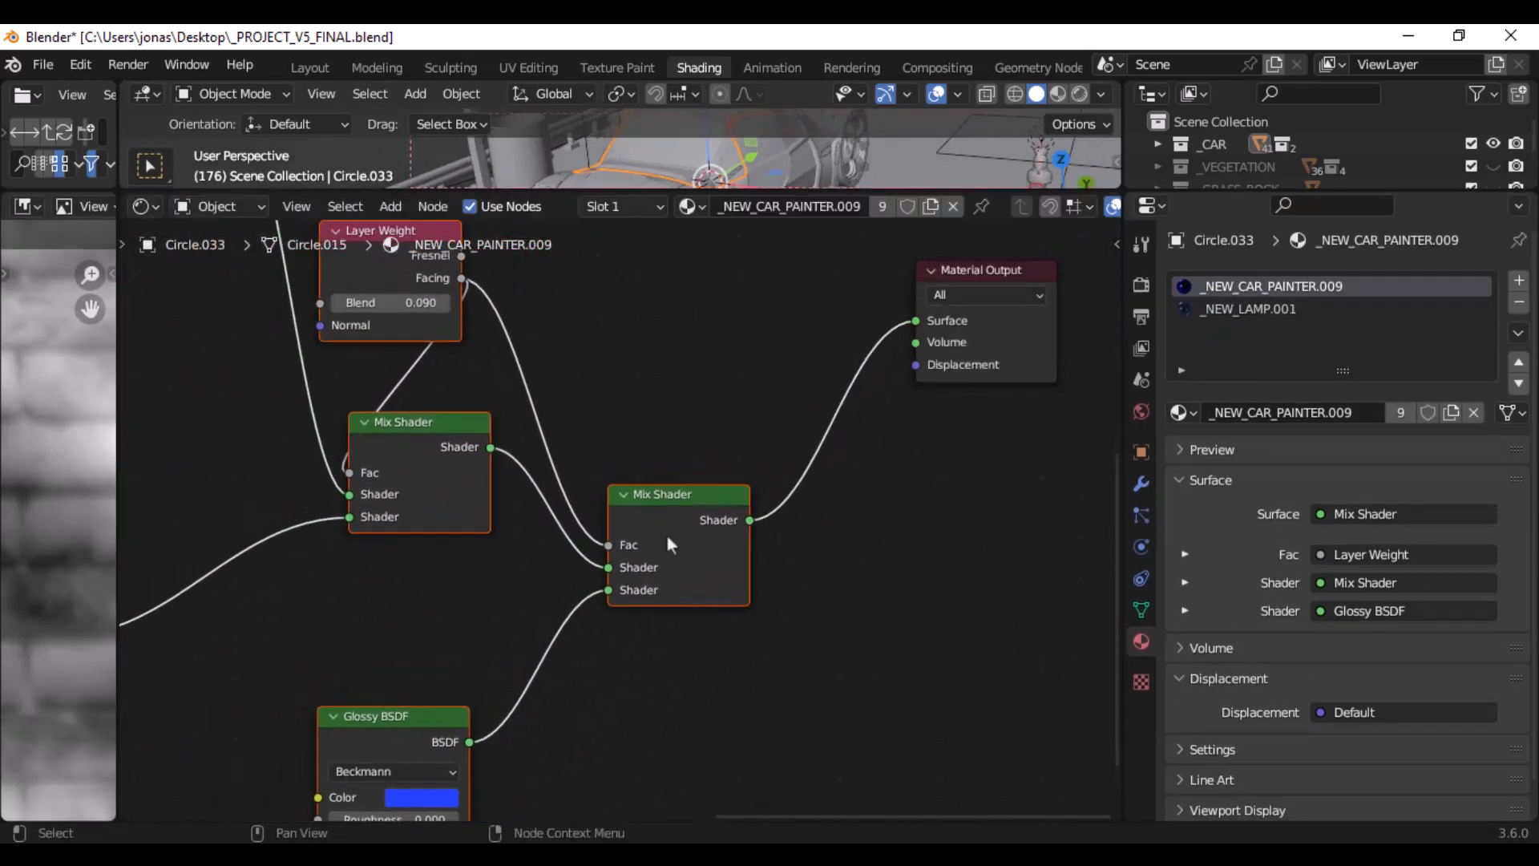
middle_drag(533, 539, 668, 408)
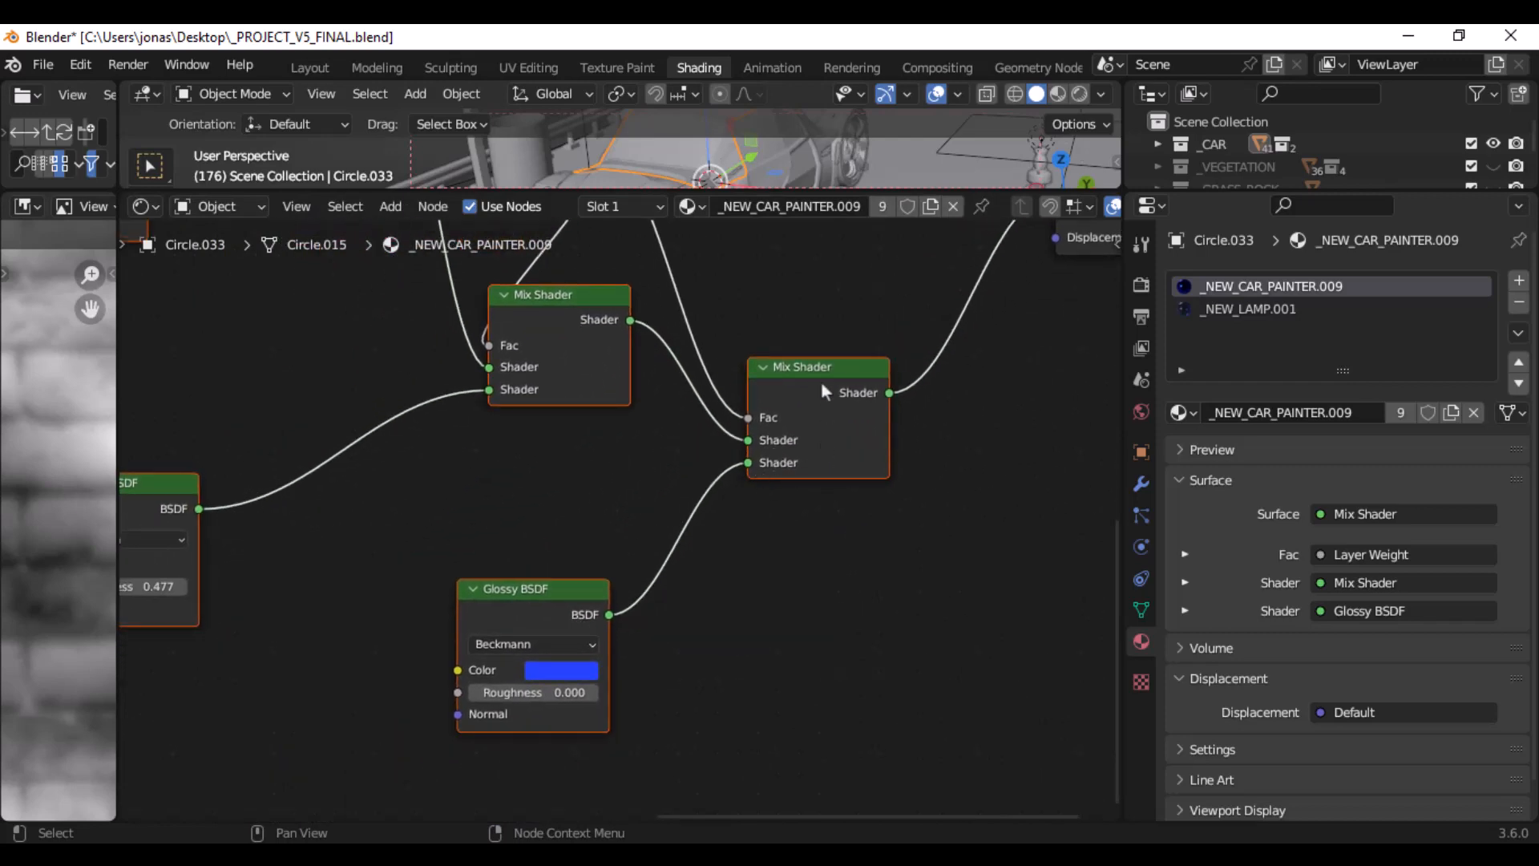
middle_drag(821, 381, 944, 615)
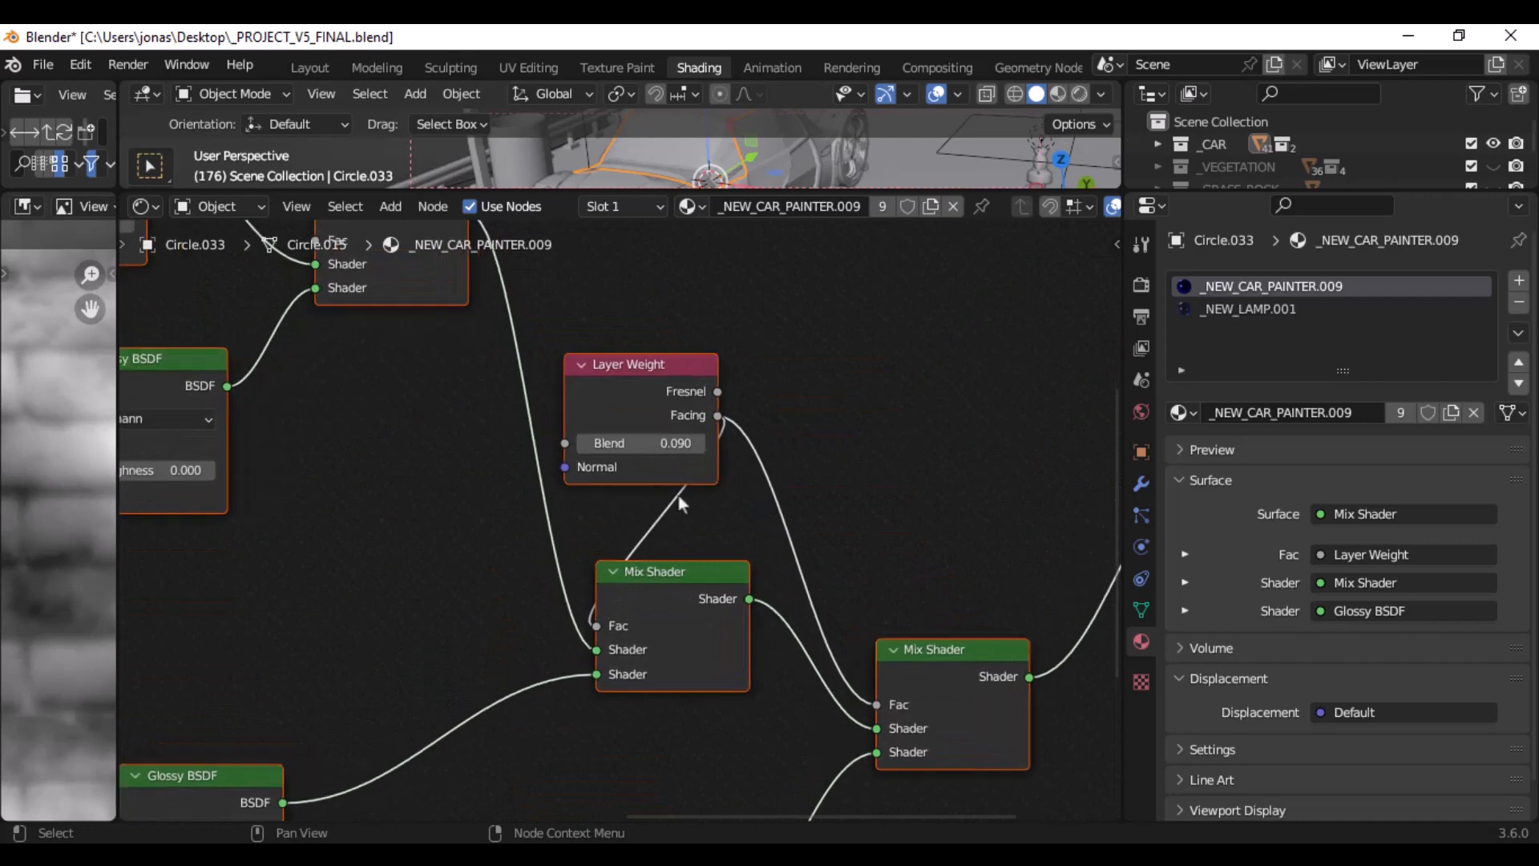
scroll(680, 504, up, 1)
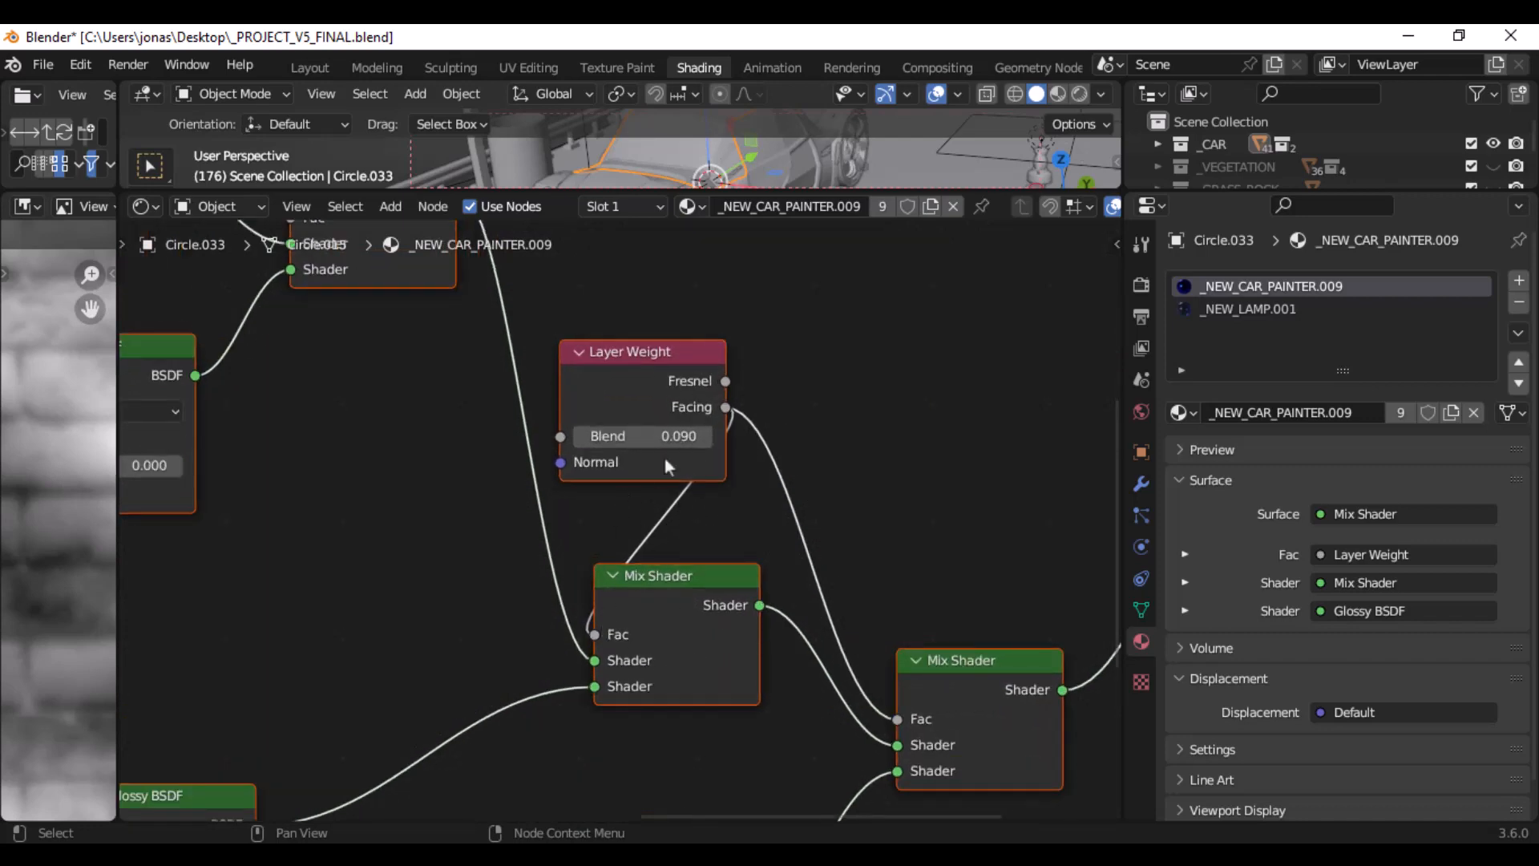
drag(663, 376, 708, 352)
- Move the 0.500-blend Layer Weight node away from its Mix Shader to expose the link, and inspect the two connected Glossy BSDF nodes
middle_drag(502, 319, 827, 345)
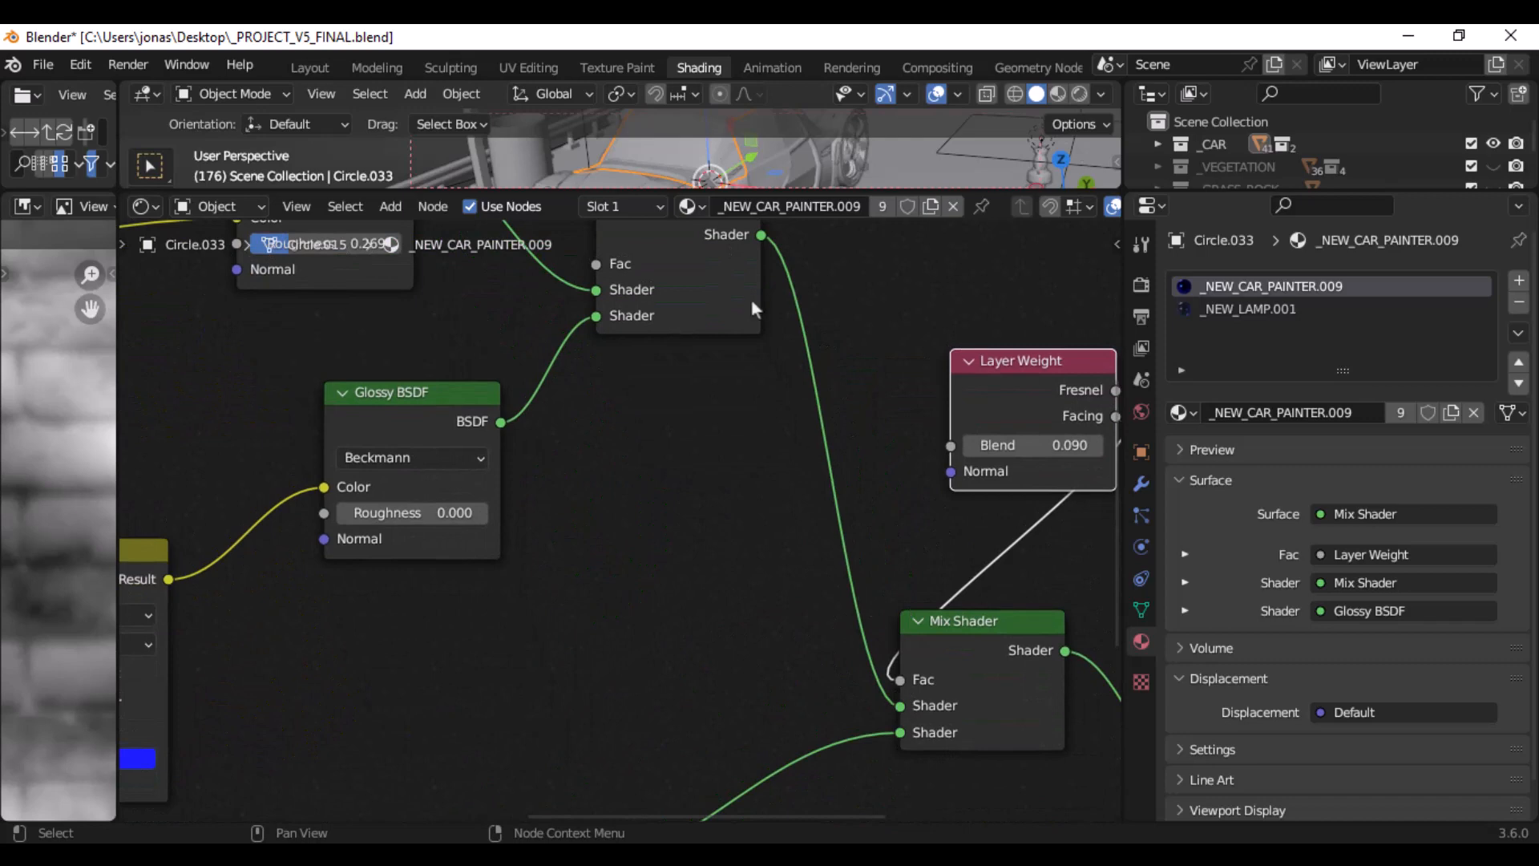
middle_drag(550, 340, 760, 485)
scroll(745, 478, down, 5)
middle_drag(752, 262, 785, 359)
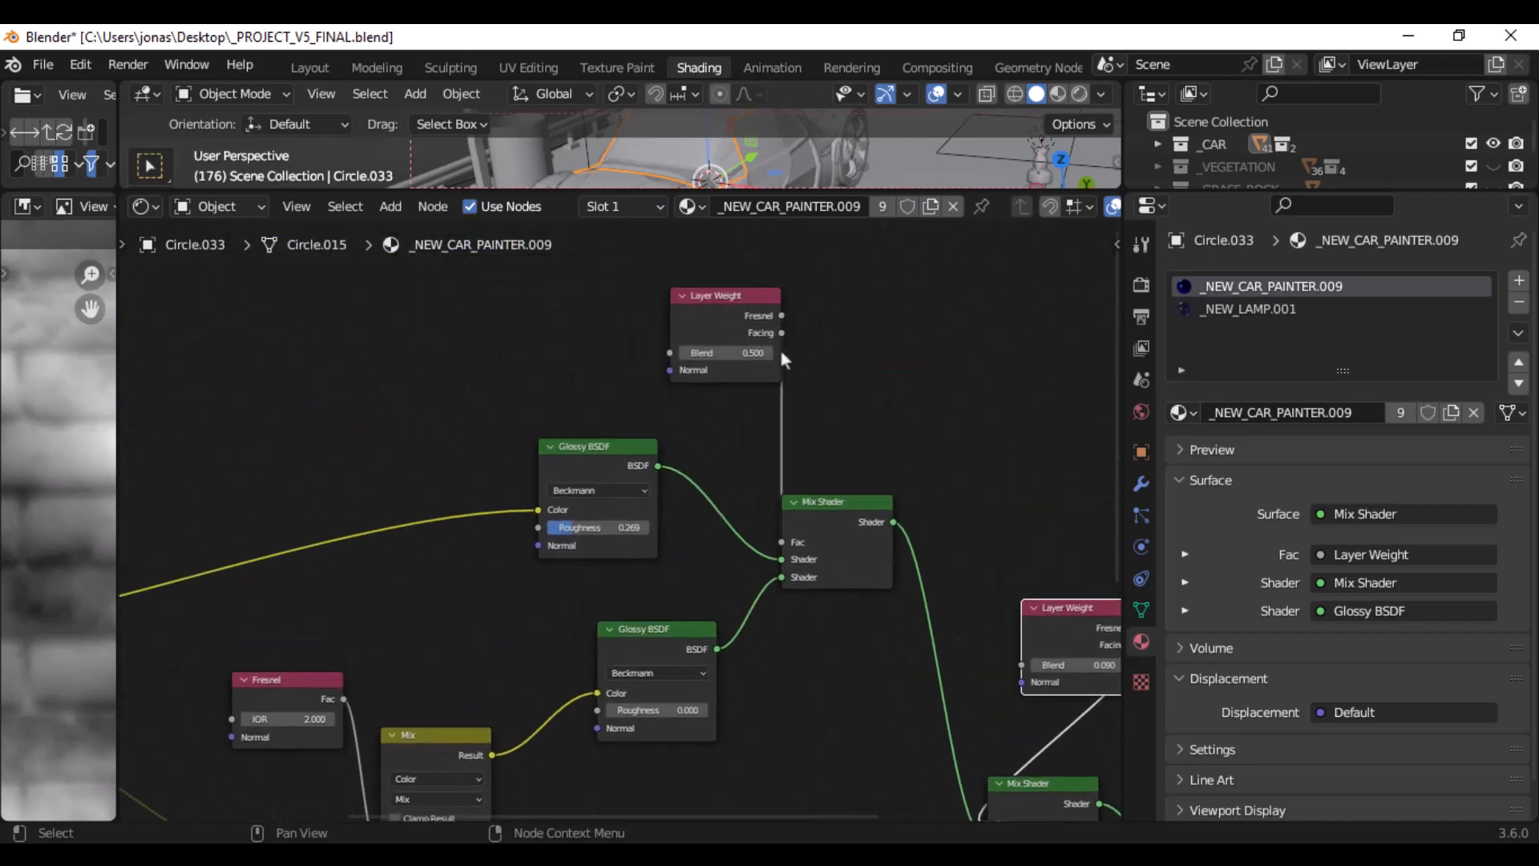
drag(715, 313, 596, 315)
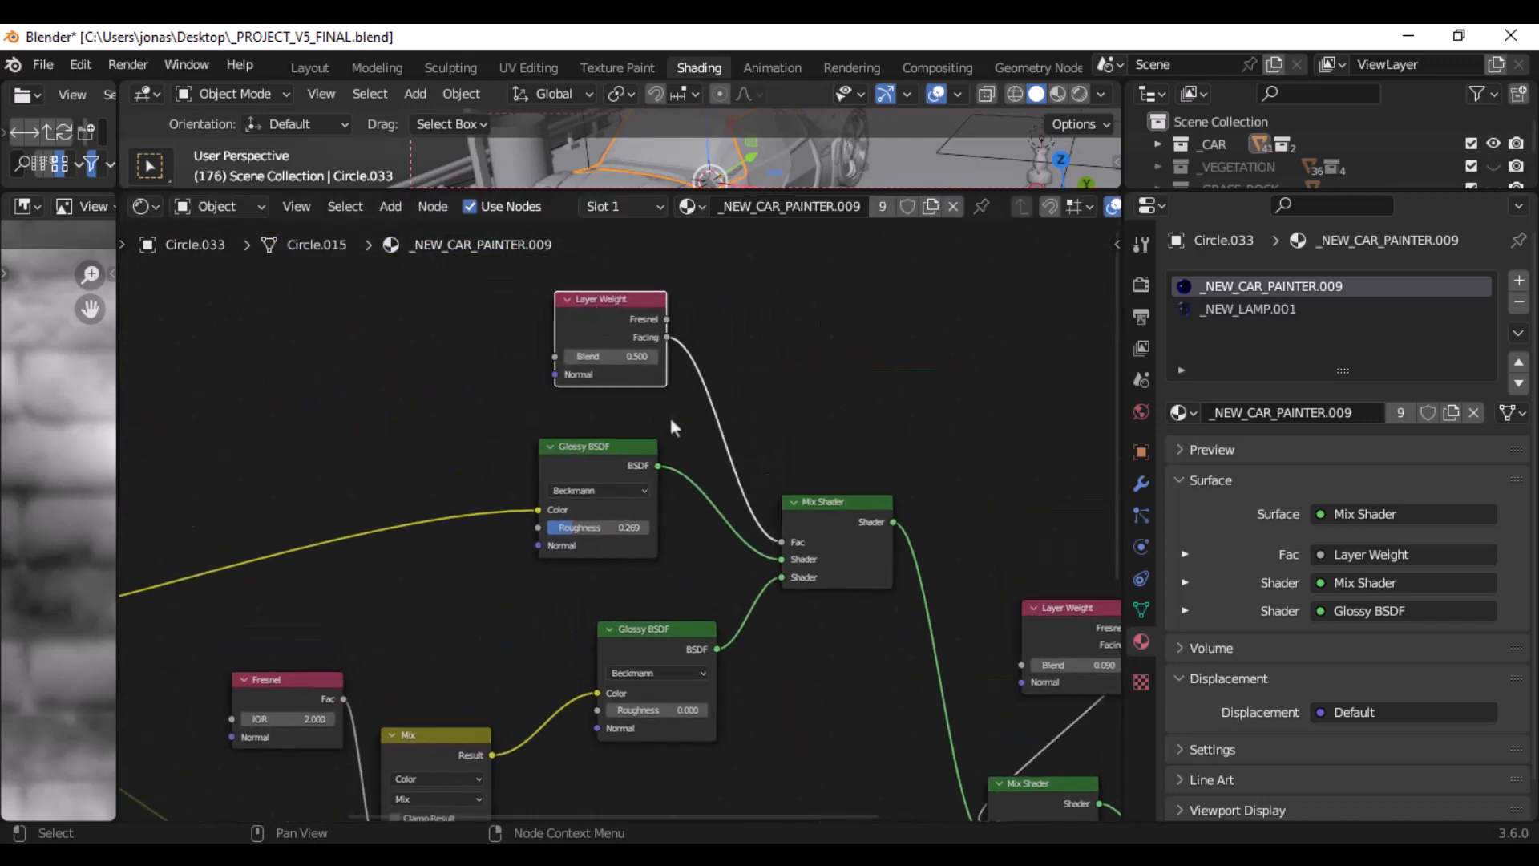
middle_drag(487, 436, 439, 344)
scroll(439, 345, up, 2)
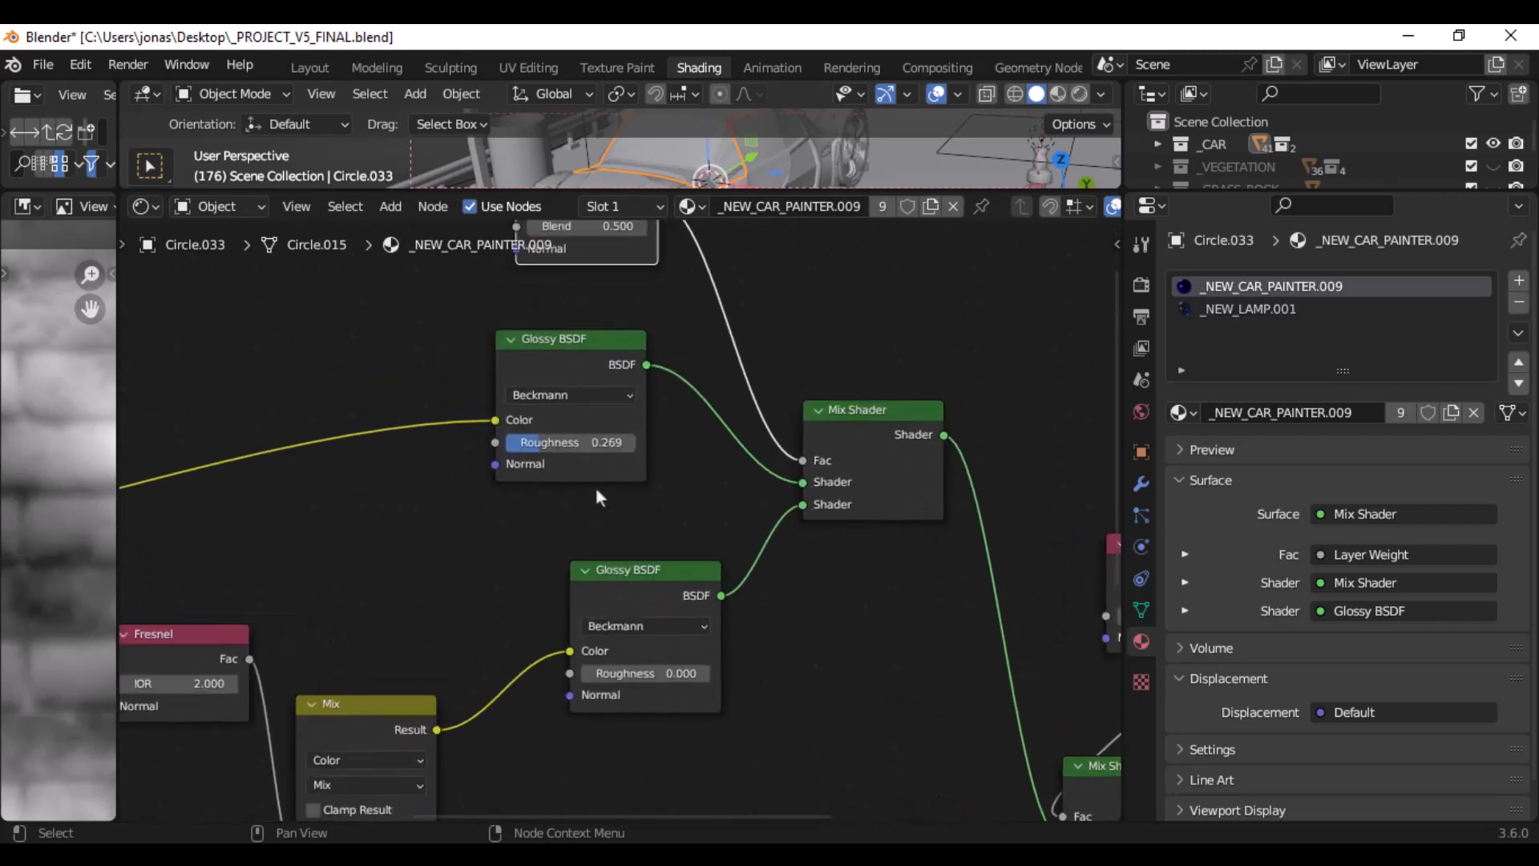
- Trace the Glossy BSDF, Fresnel and Mix inputs back to the RGB node and move the RGB node slightly away from its links
scroll(576, 443, up, 5)
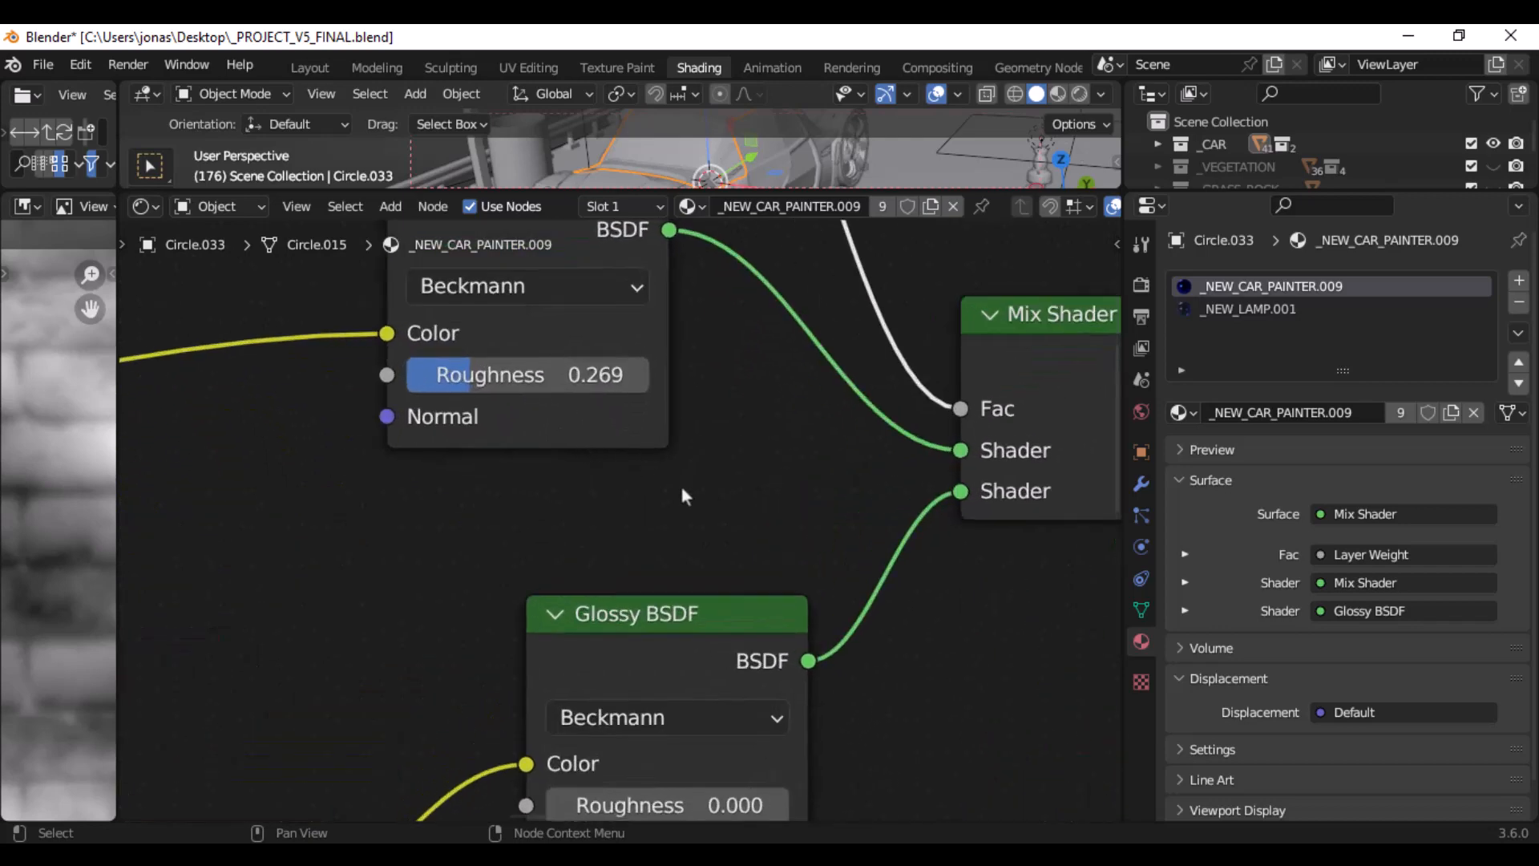
middle_drag(680, 482, 780, 268)
scroll(785, 478, down, 4)
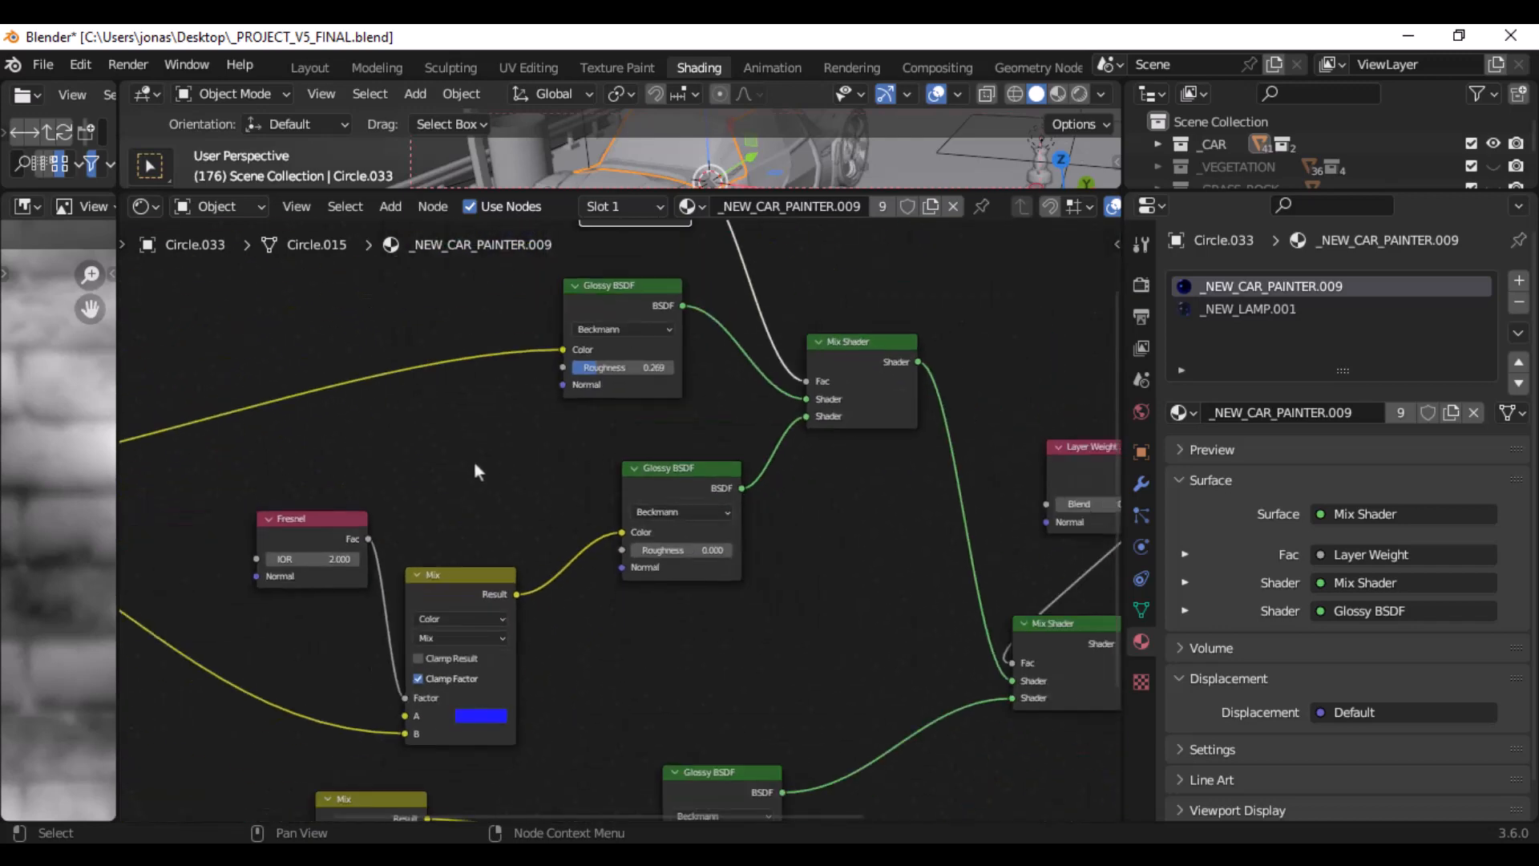
middle_drag(474, 470, 725, 423)
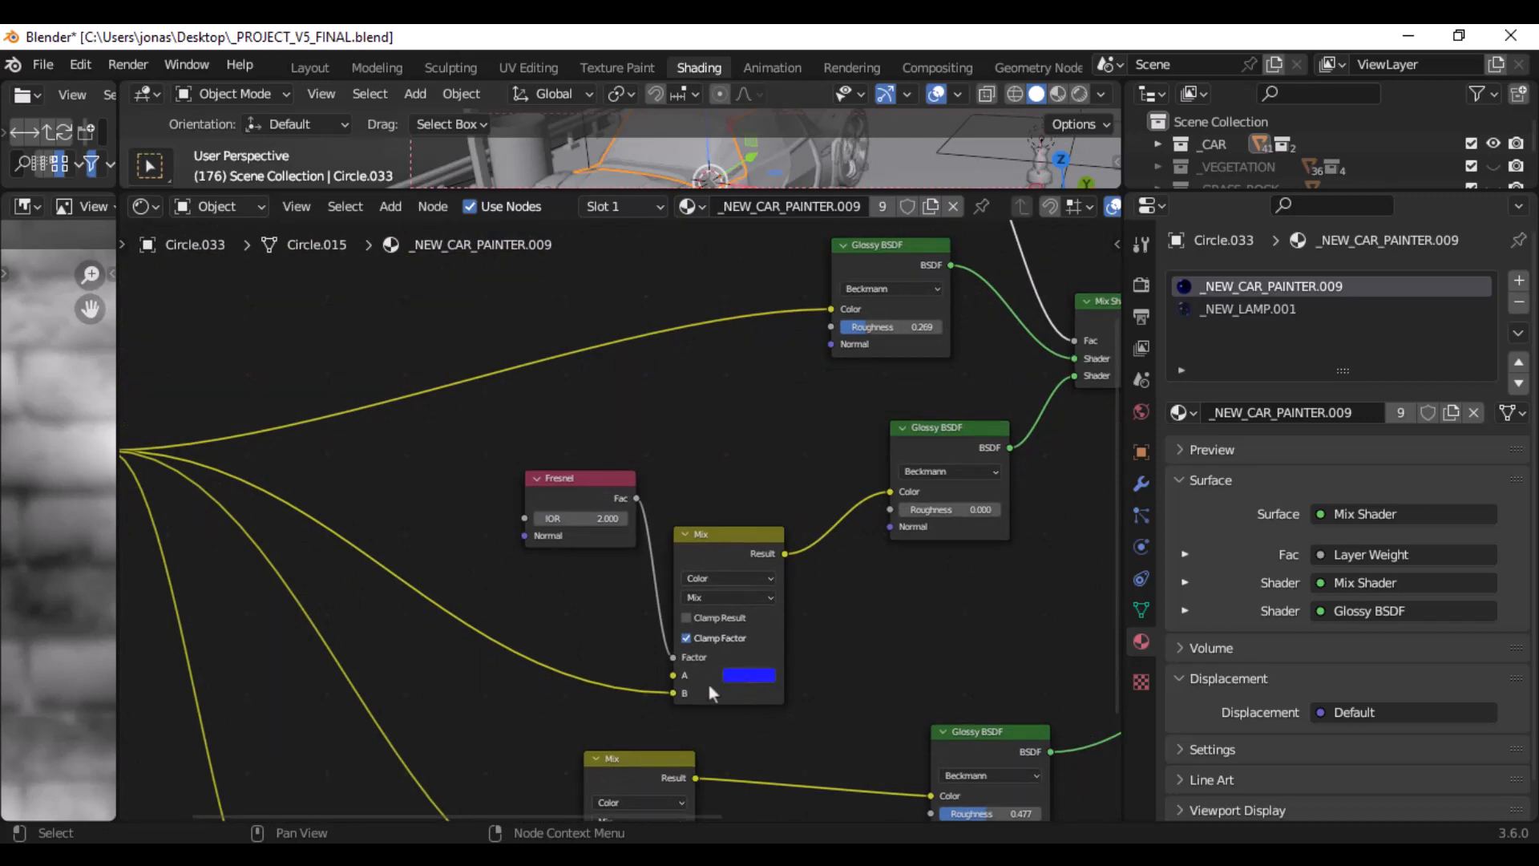
middle_drag(370, 577, 704, 566)
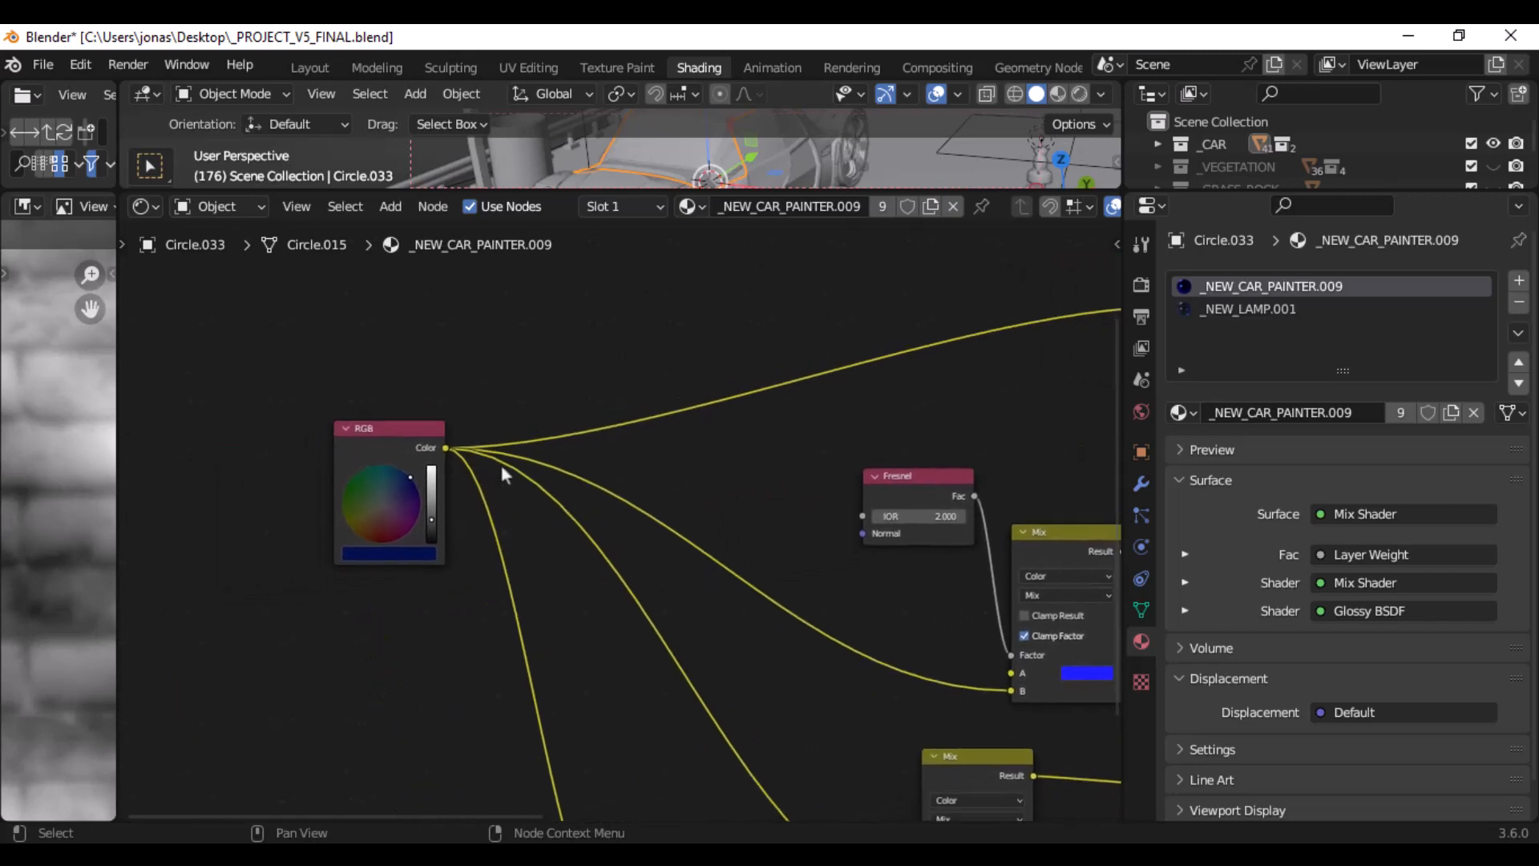
drag(411, 433, 365, 428)
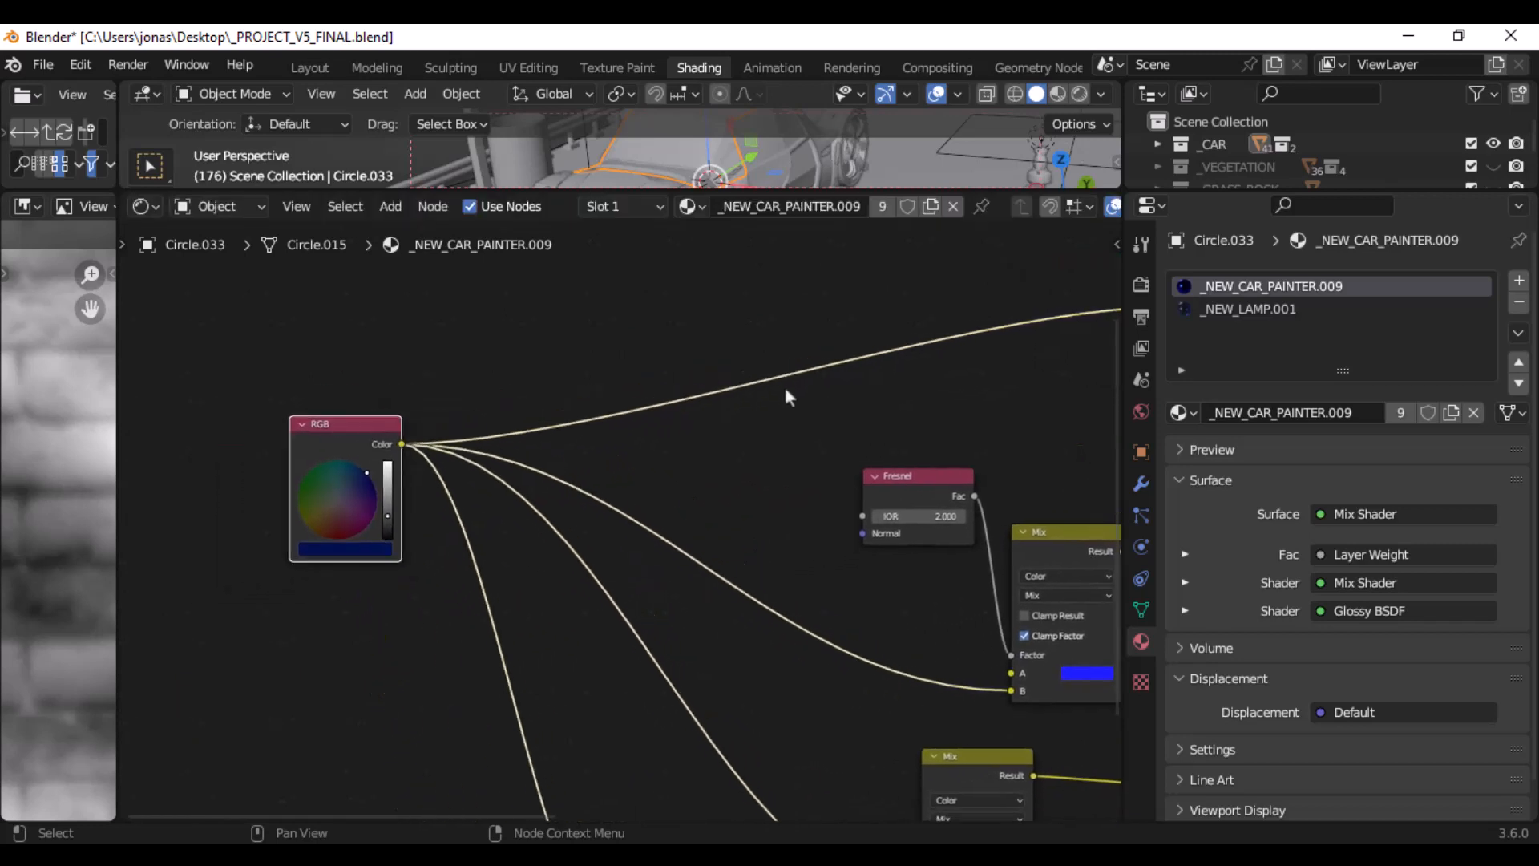
- Examine how the RGB colour feeds the Glossy BSDF, the Fresnel-driven Mix and the Hue/Saturation/Value node in the car paint tree
scroll(801, 398, down, 2)
middle_drag(859, 398, 689, 323)
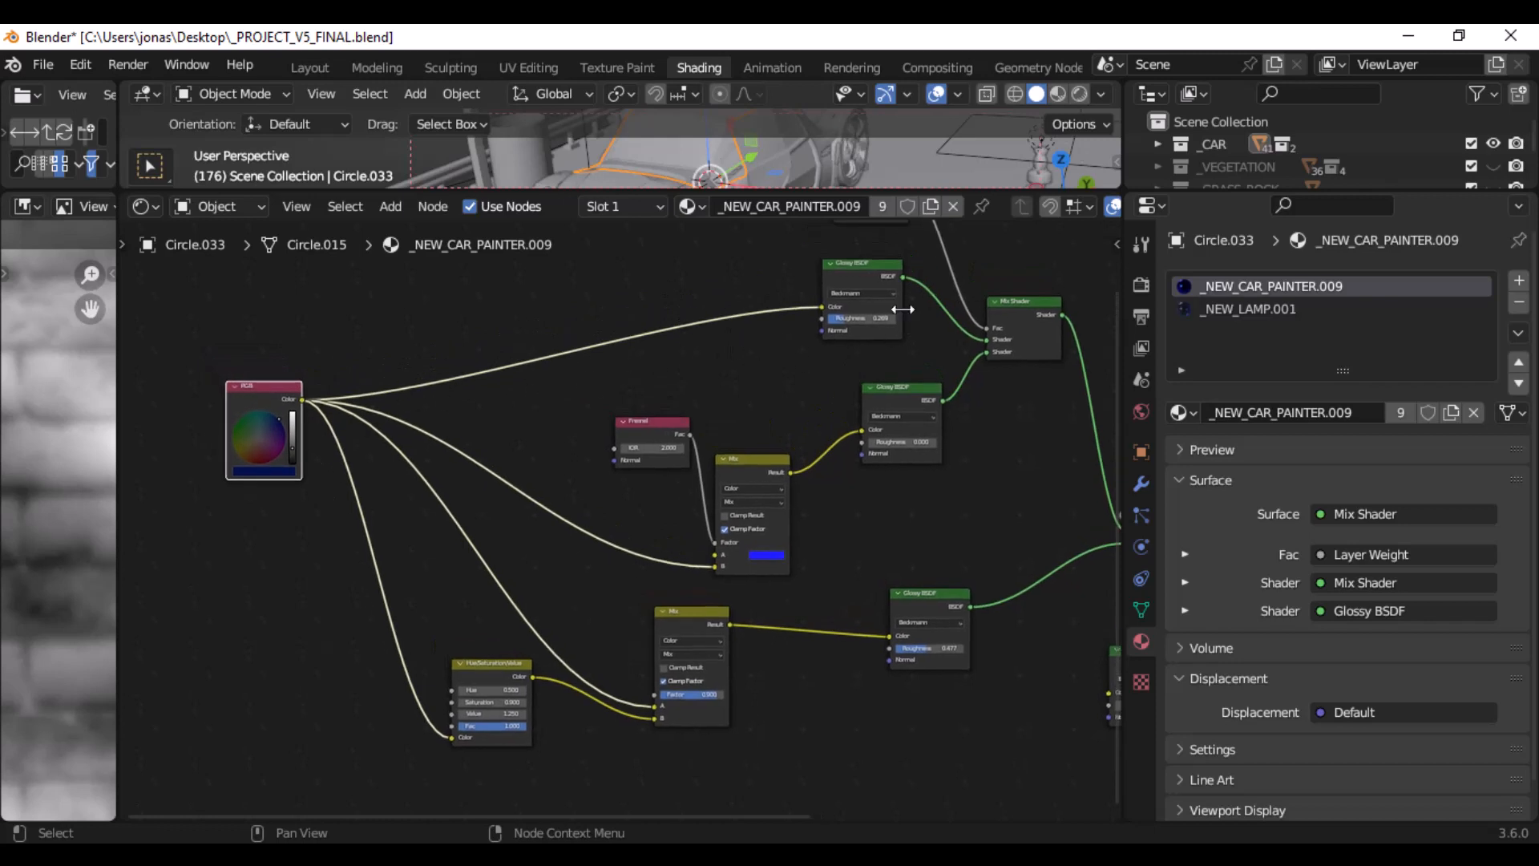
middle_drag(862, 271, 673, 492)
scroll(674, 492, up, 3)
scroll(675, 493, down, 3)
middle_drag(425, 557, 676, 344)
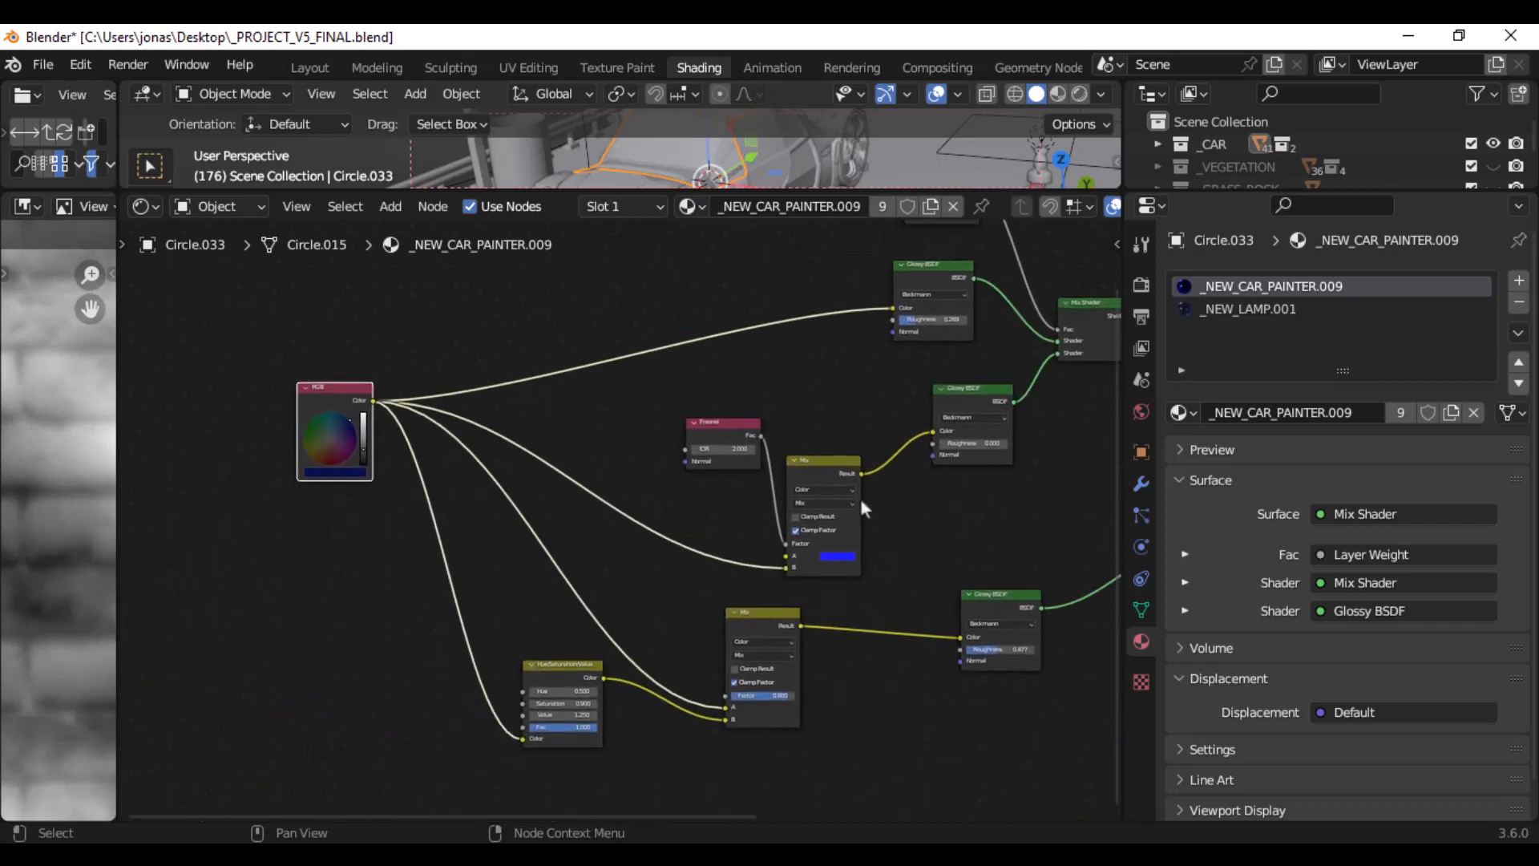
scroll(866, 490, up, 2)
scroll(997, 463, down, 2)
scroll(988, 468, up, 1)
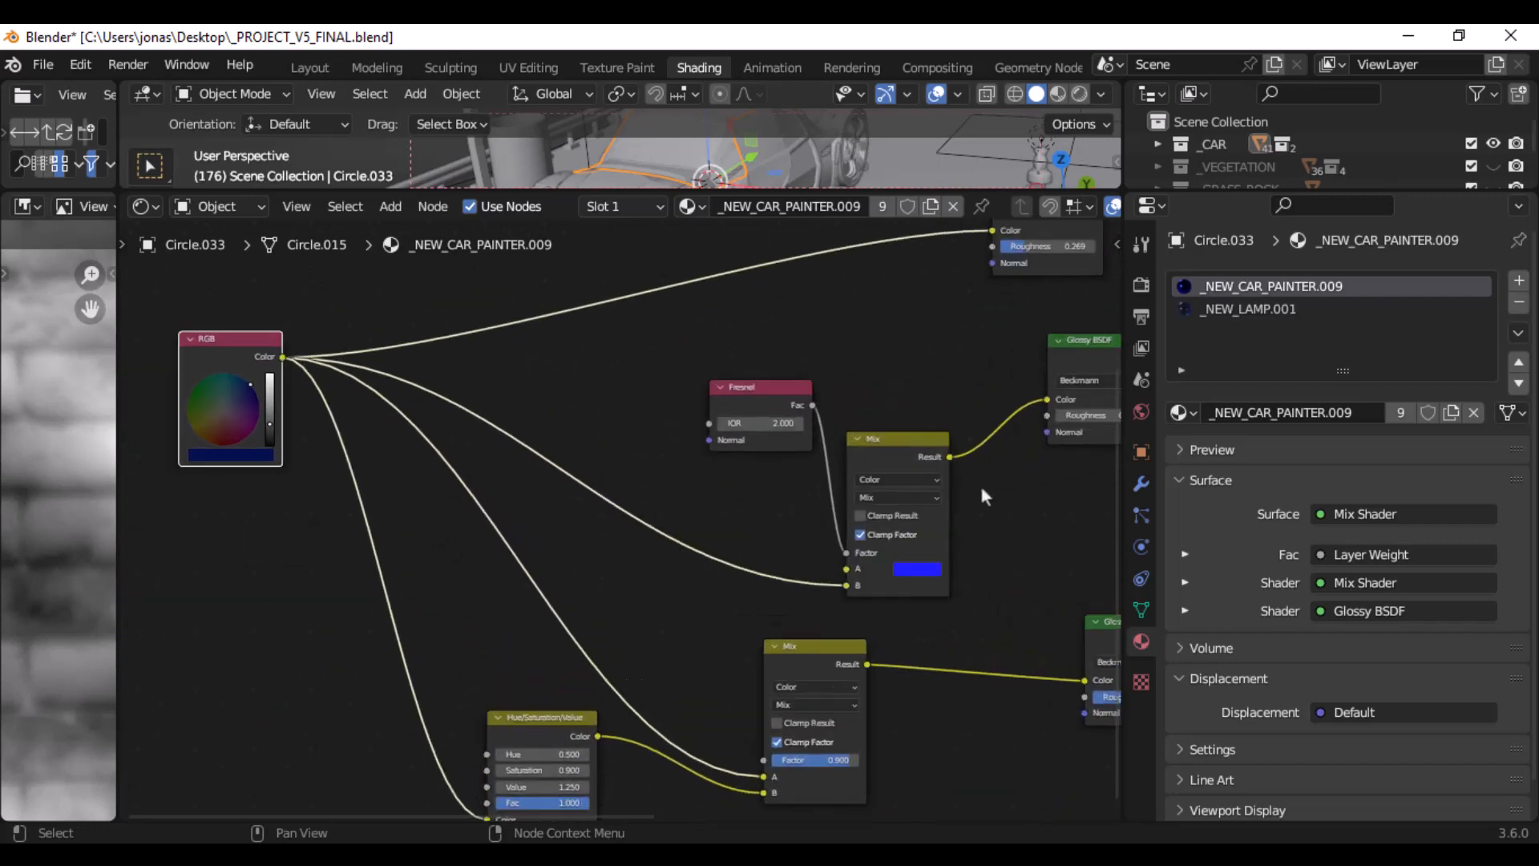
scroll(979, 480, up, 1)
middle_drag(979, 478, 999, 290)
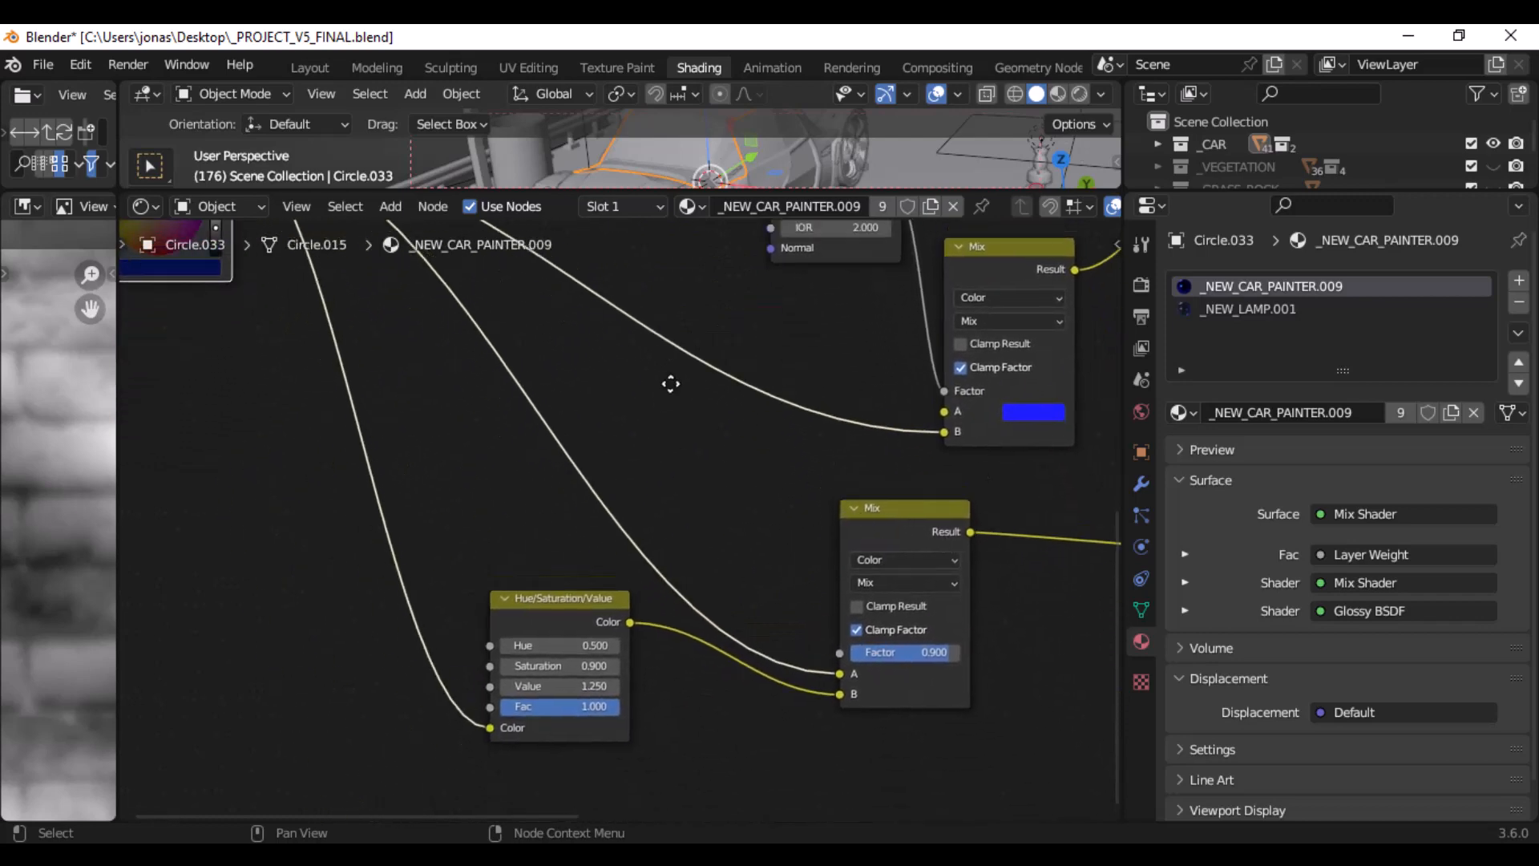
scroll(711, 526, down, 4)
middle_drag(785, 475, 556, 462)
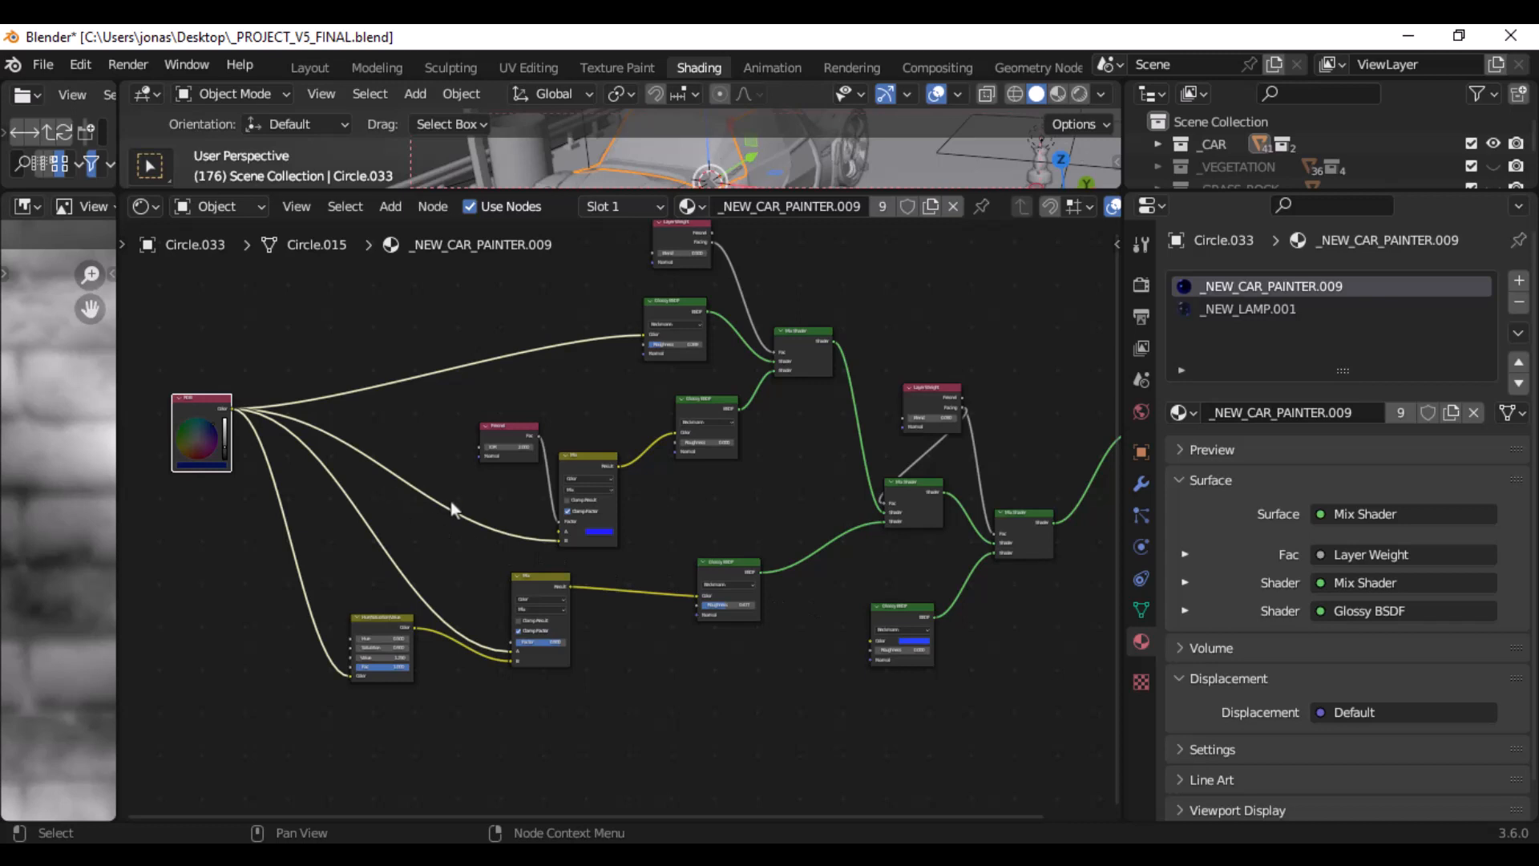
- Shift the RGB node, the Fresnel-driven Mix node and the blue Glossy BSDF slightly within the car paint node tree
drag(201, 414, 245, 441)
drag(591, 470, 606, 477)
drag(915, 606, 900, 603)
middle_drag(900, 603, 825, 531)
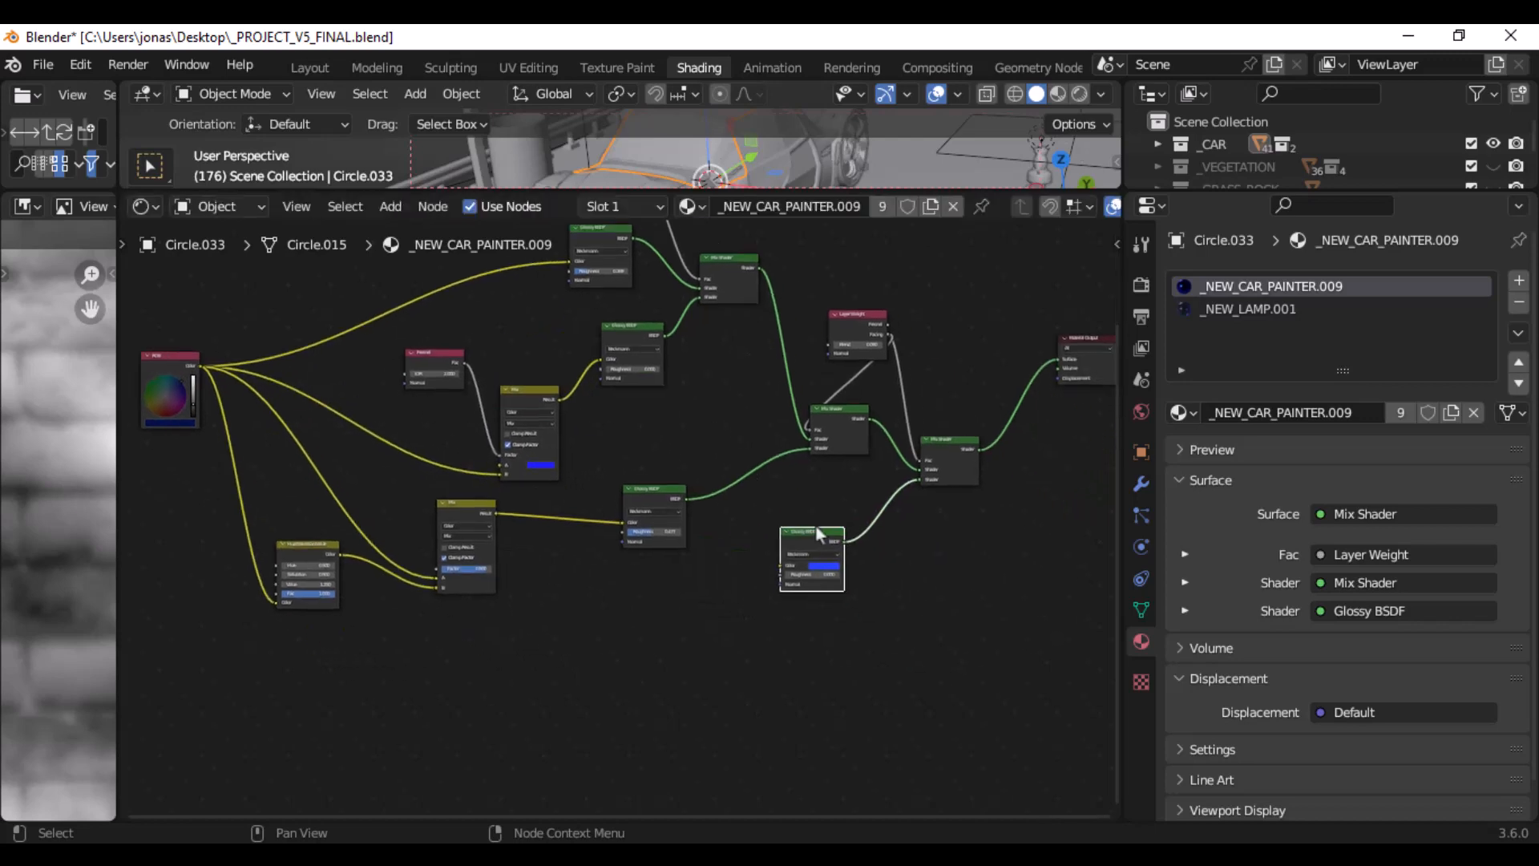
- Select the Hue/Saturation/Value node and move it slightly away from the Mix node with 0.900 factor
scroll(834, 527, up, 8)
middle_drag(950, 542, 710, 501)
scroll(710, 502, up, 4)
scroll(712, 503, down, 9)
middle_drag(553, 487, 851, 509)
scroll(553, 531, up, 4)
scroll(553, 532, up, 3)
middle_drag(467, 540, 888, 471)
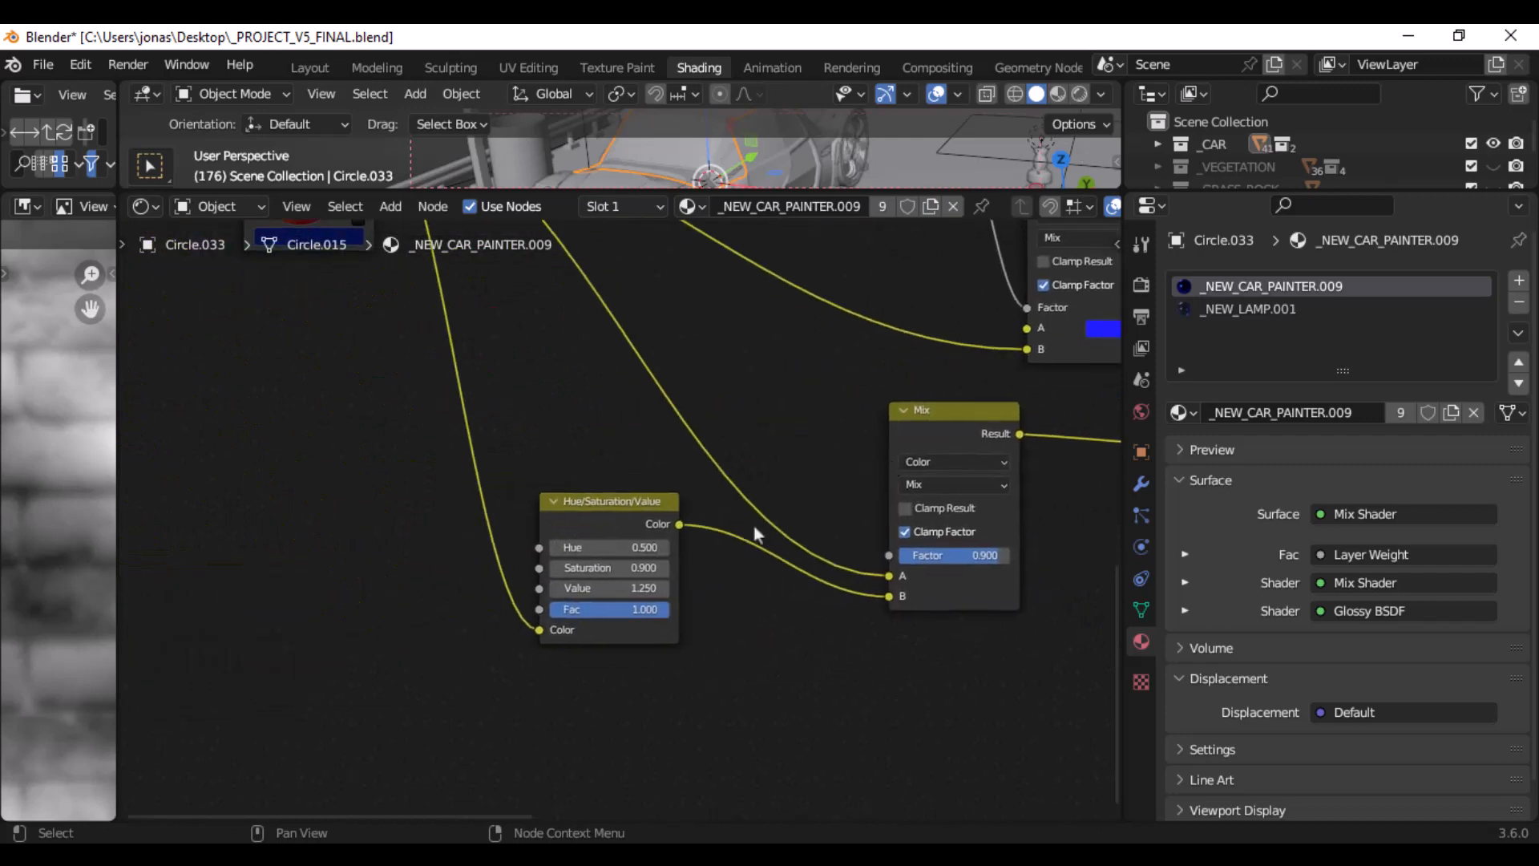
scroll(679, 547, up, 6)
click(634, 516)
drag(635, 519, 617, 511)
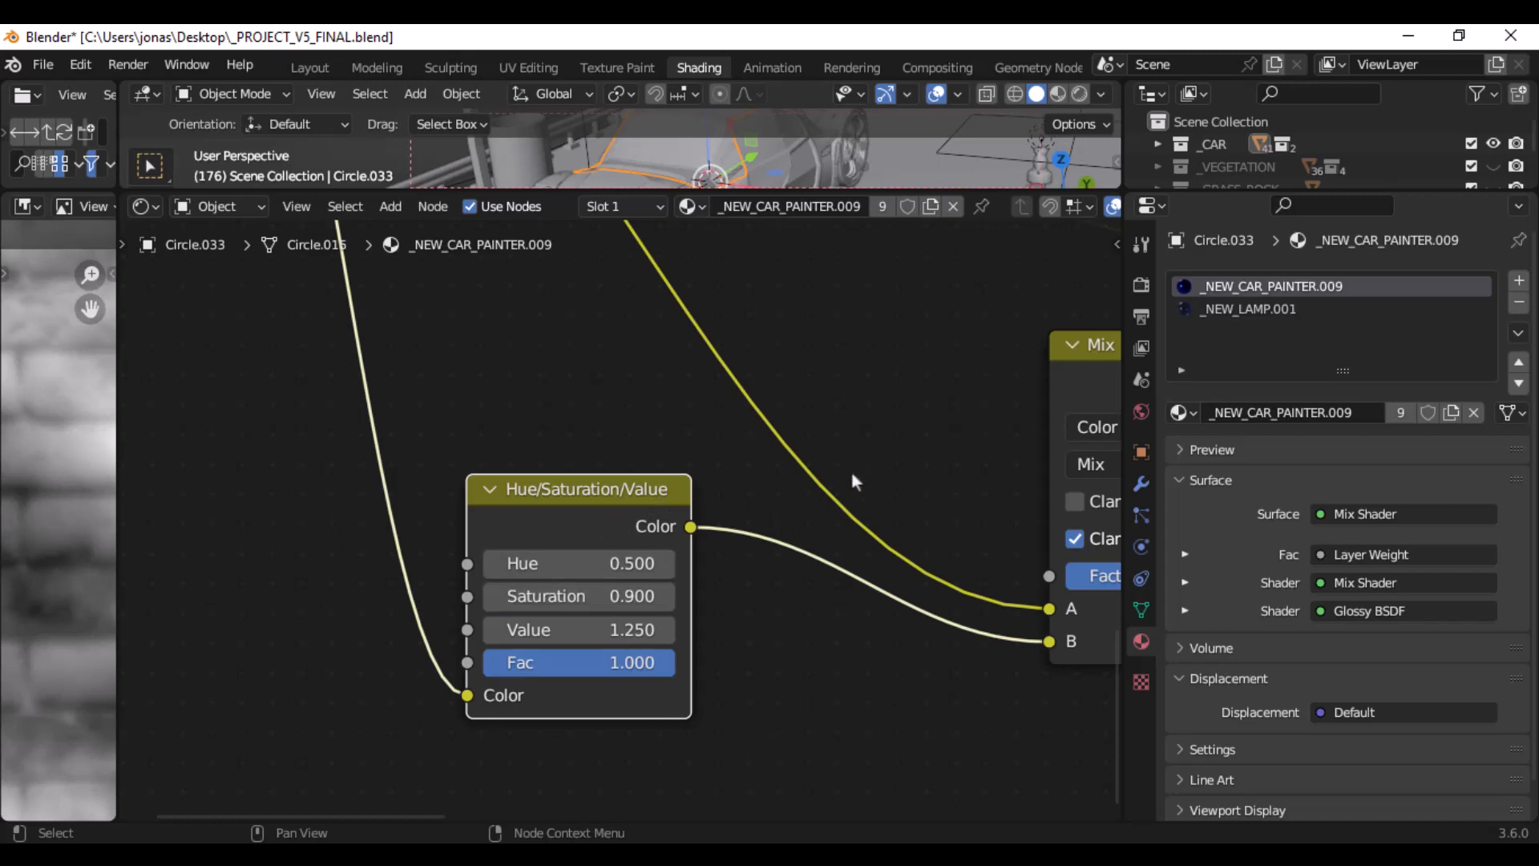
- Enlarge the 3D viewport over the node editor and view the road scene through the camera
scroll(847, 476, down, 7)
middle_drag(835, 350, 200, 500)
scroll(777, 433, down, 5)
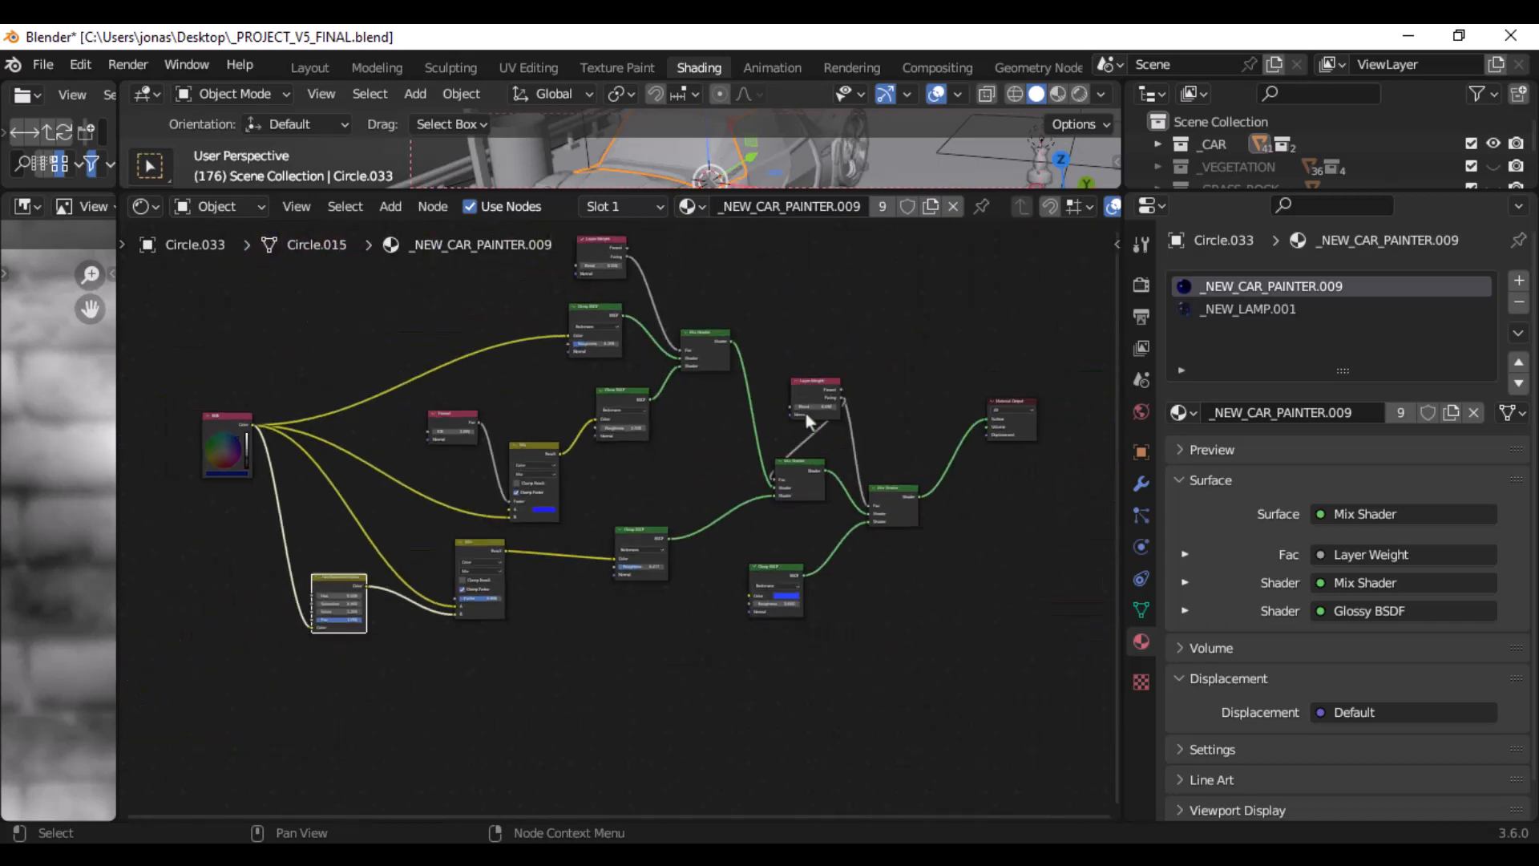
middle_drag(807, 412, 677, 449)
drag(670, 193, 661, 647)
scroll(711, 426, down, 6)
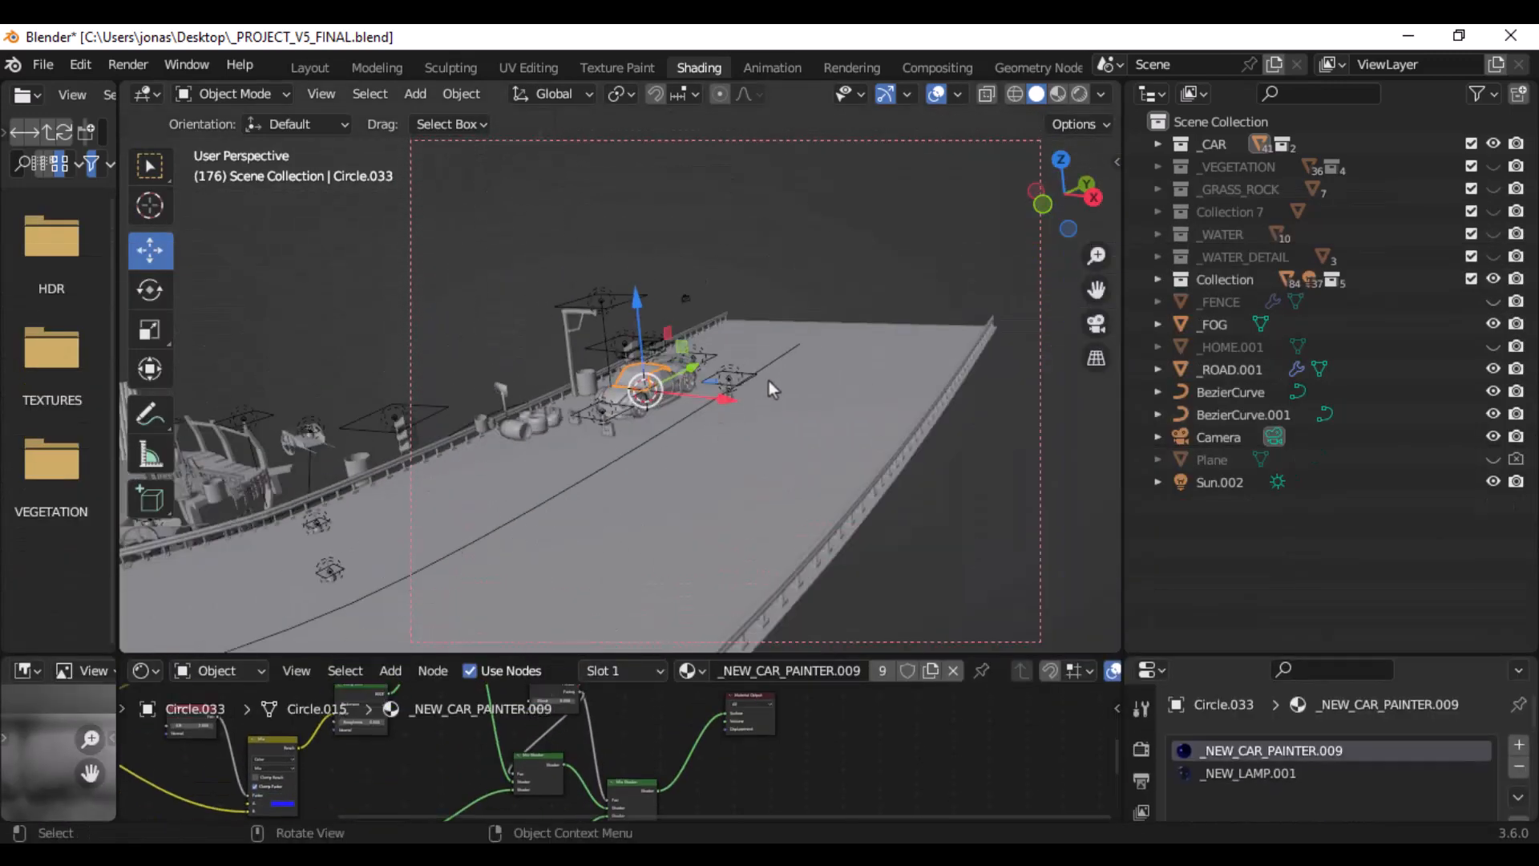
middle_drag(789, 363, 445, 396)
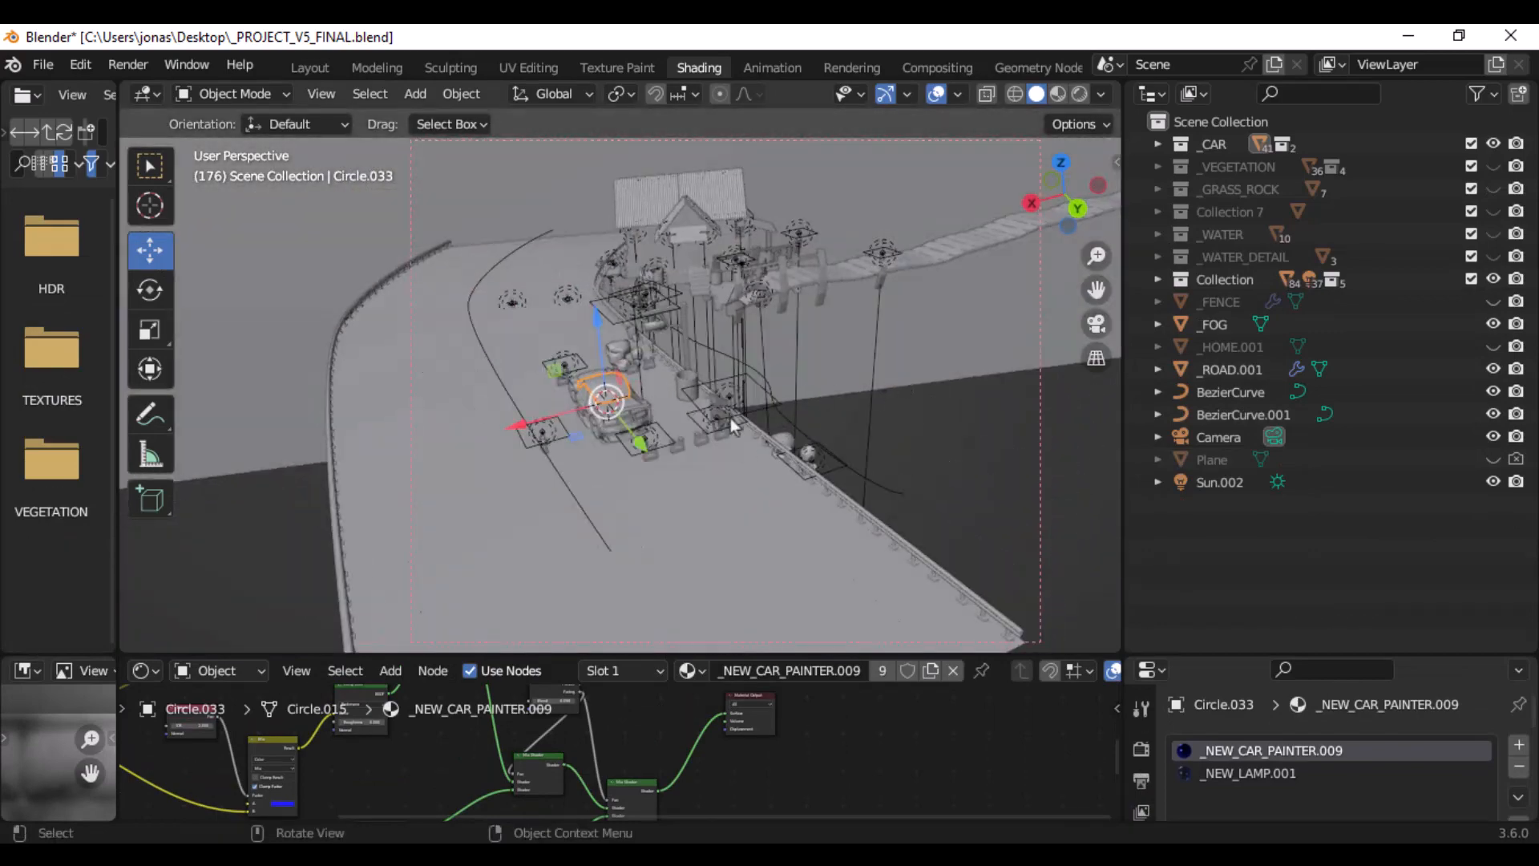
key(KP_0)
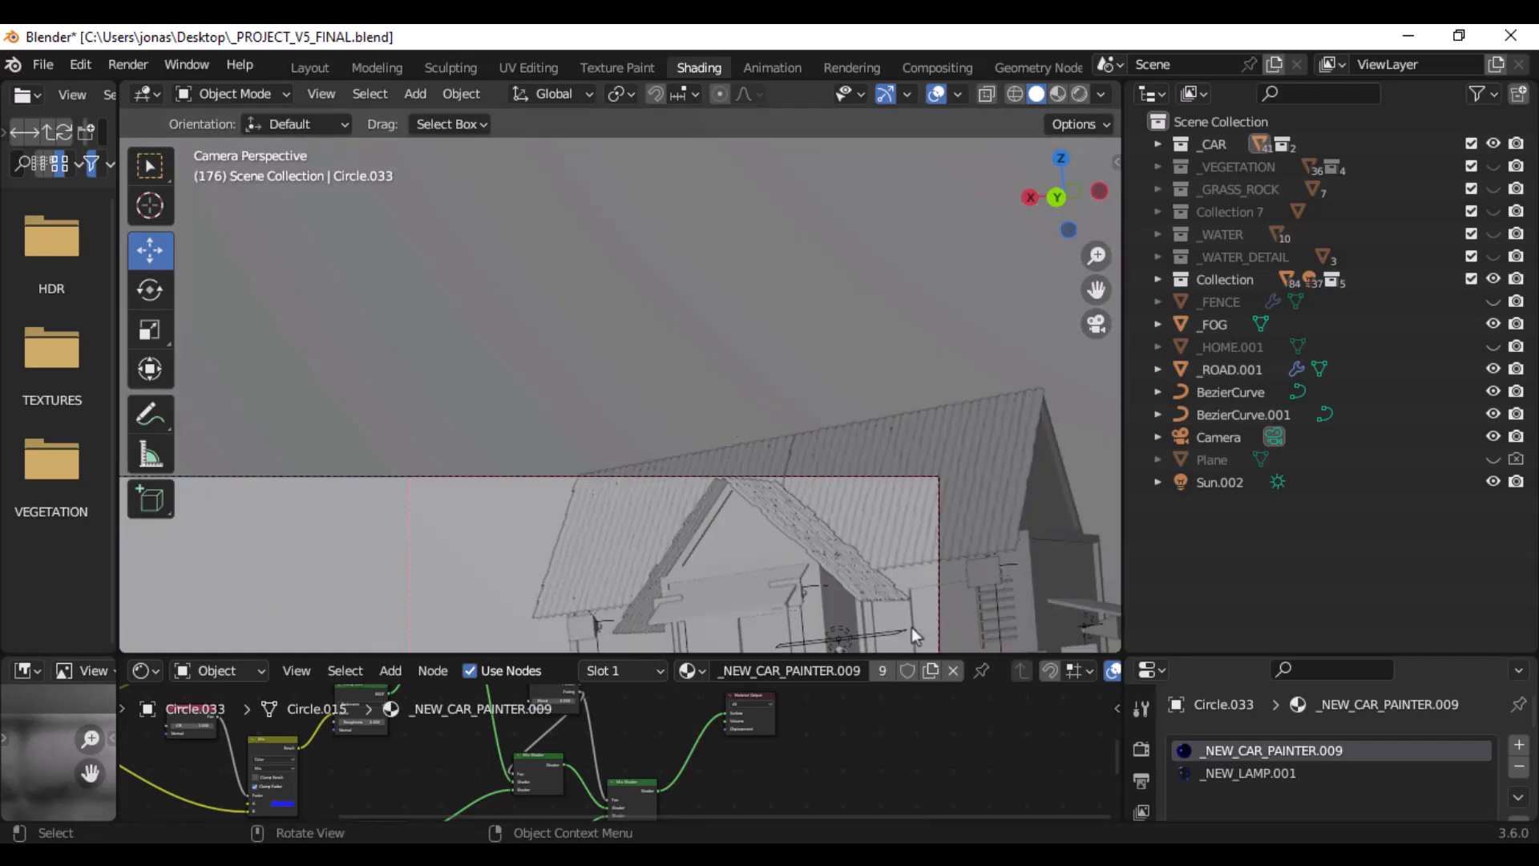
ctrl+middle_drag(673, 329, 701, 302)
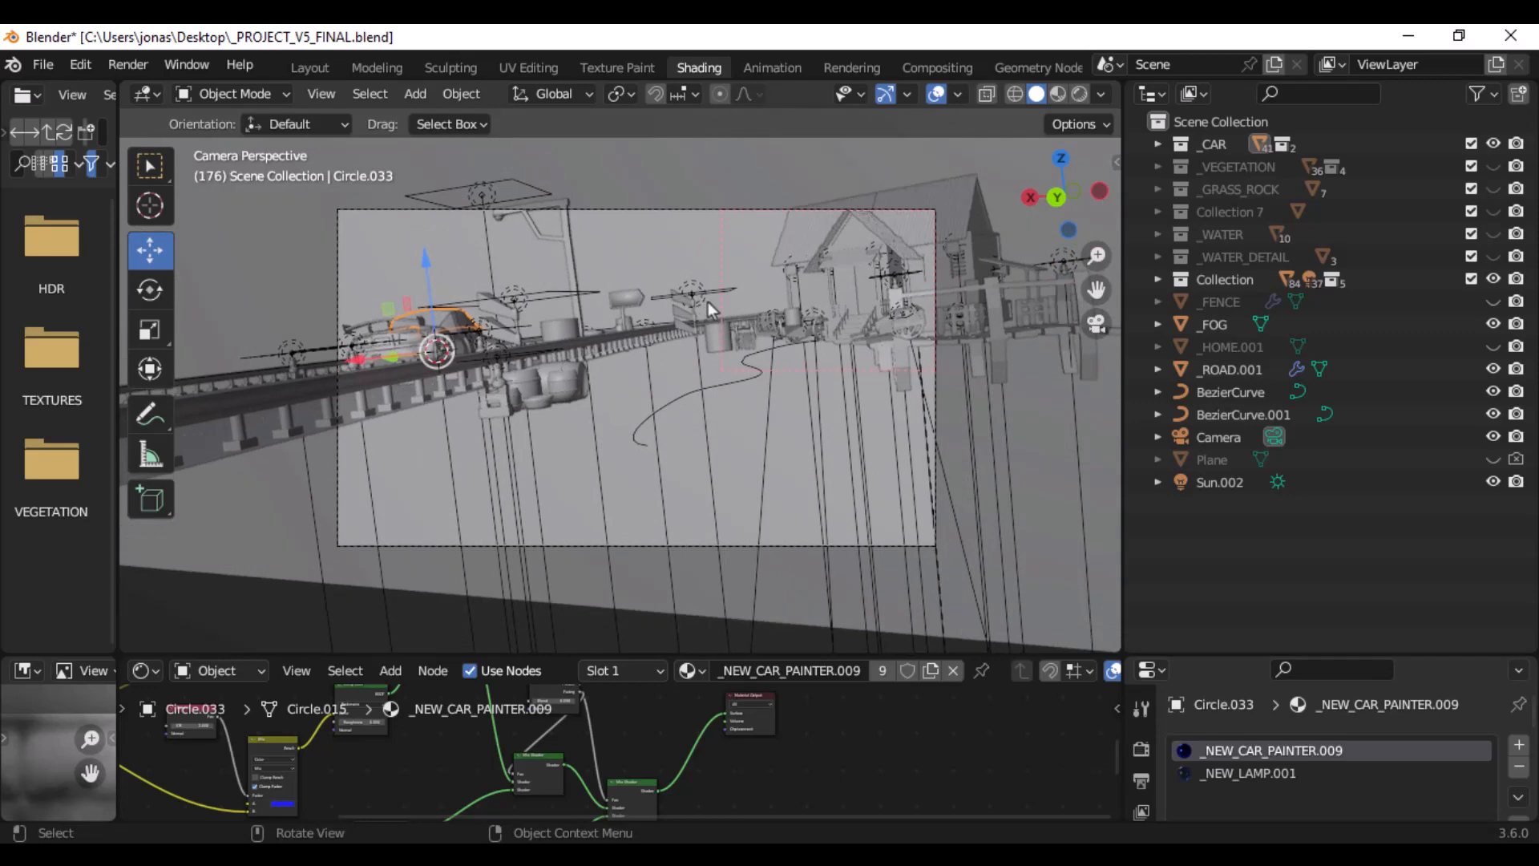
scroll(708, 301, up, 1)
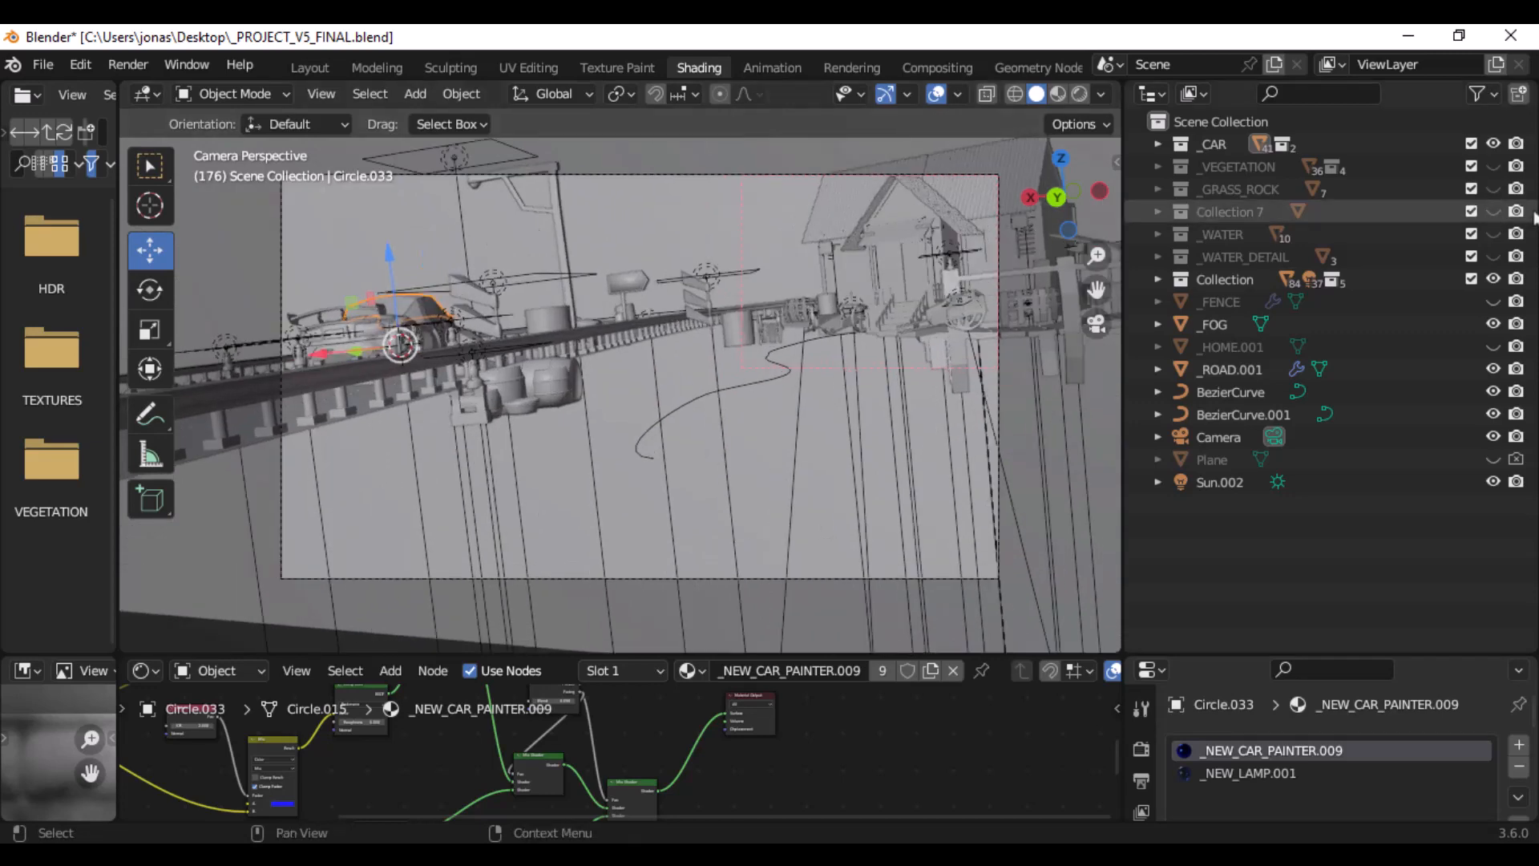
- Make the _VEGETATION collection visible in the viewport
click(1492, 167)
click(1489, 166)
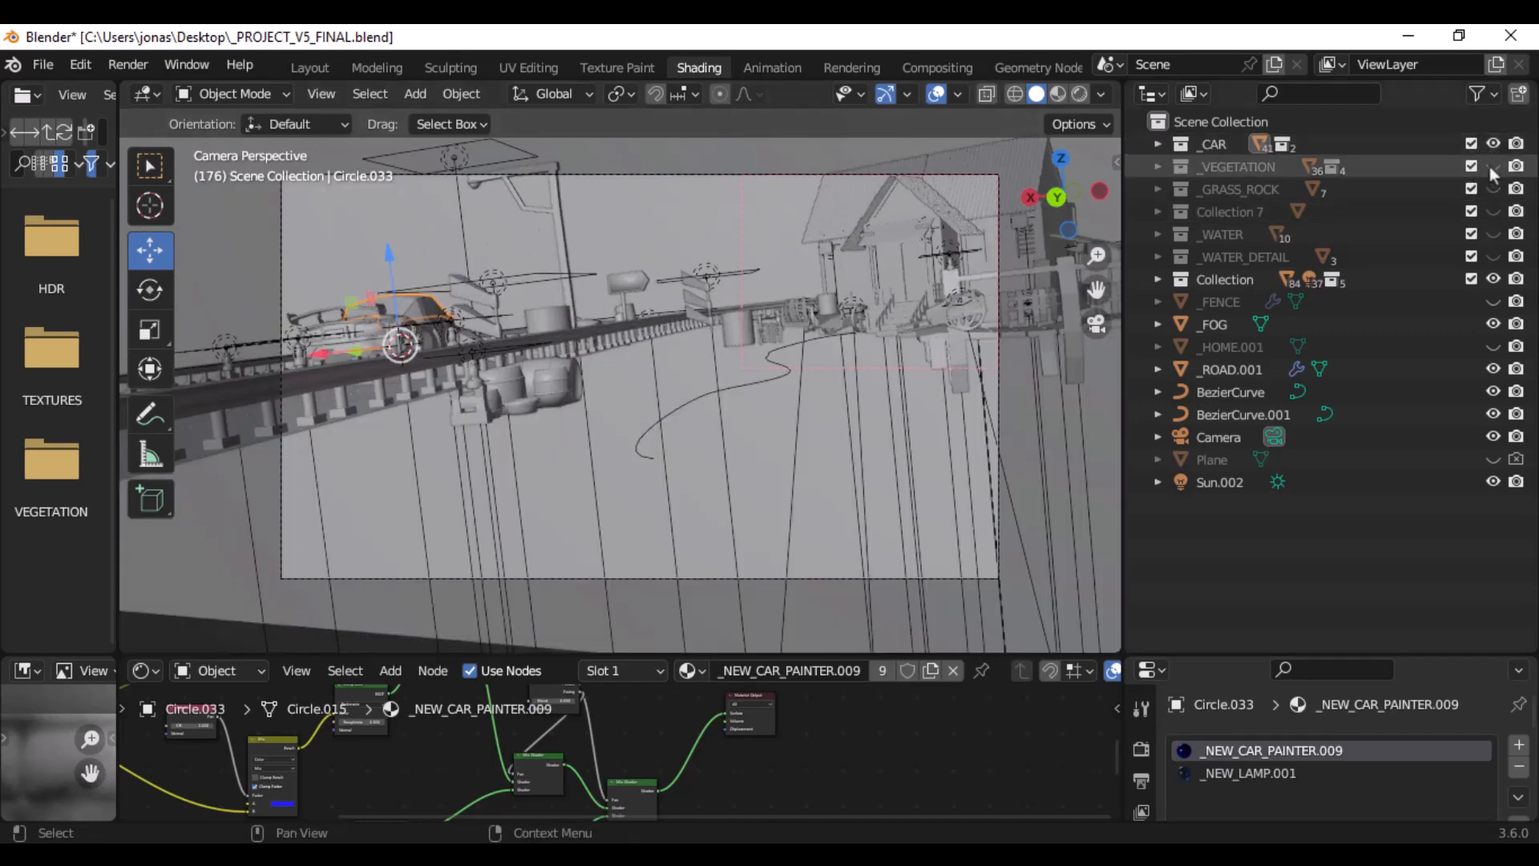
click(1489, 166)
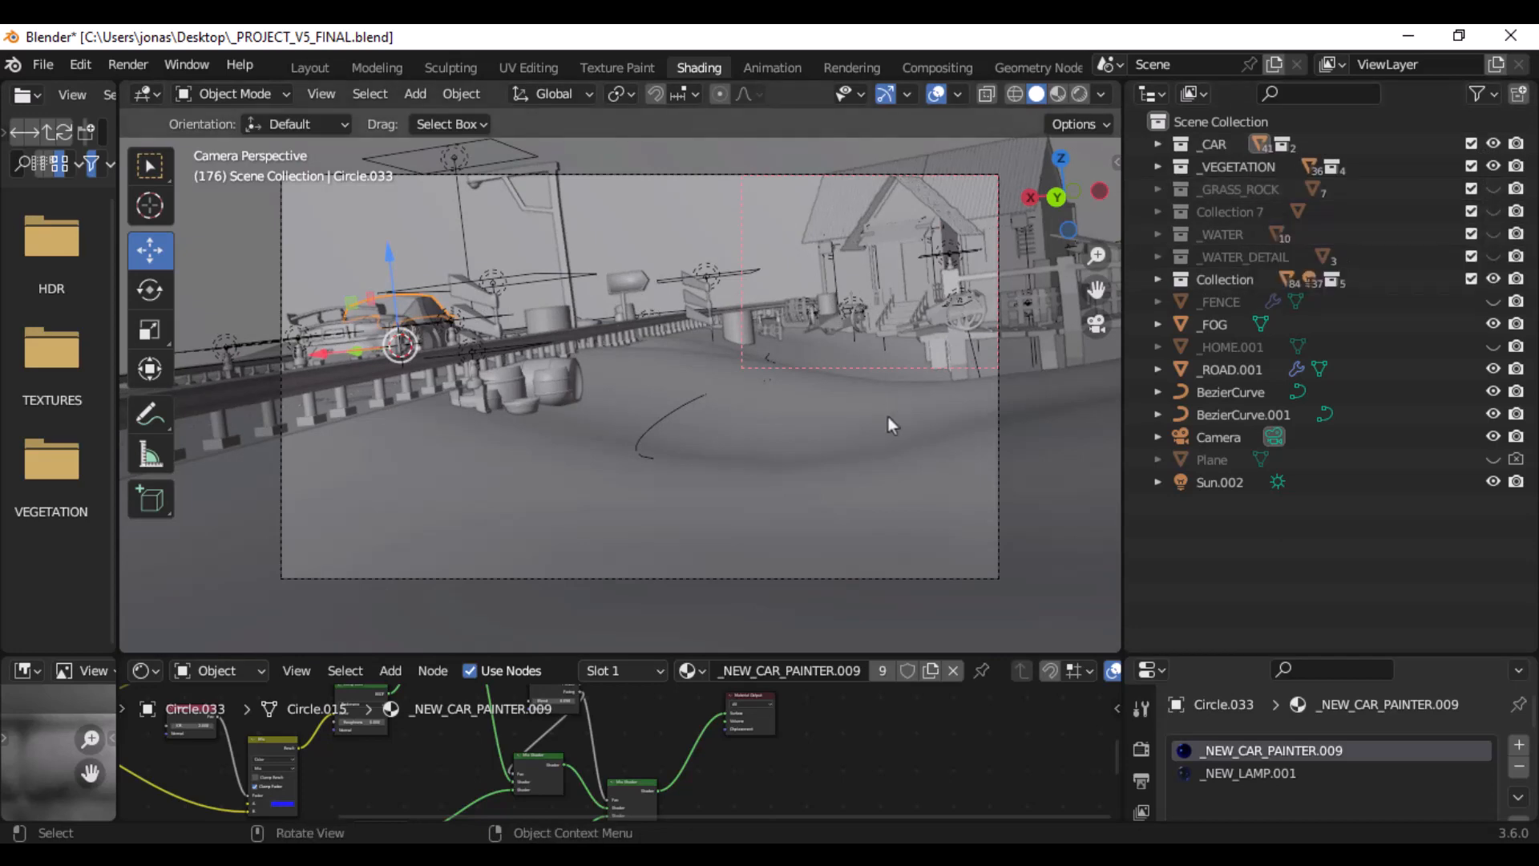
click(878, 449)
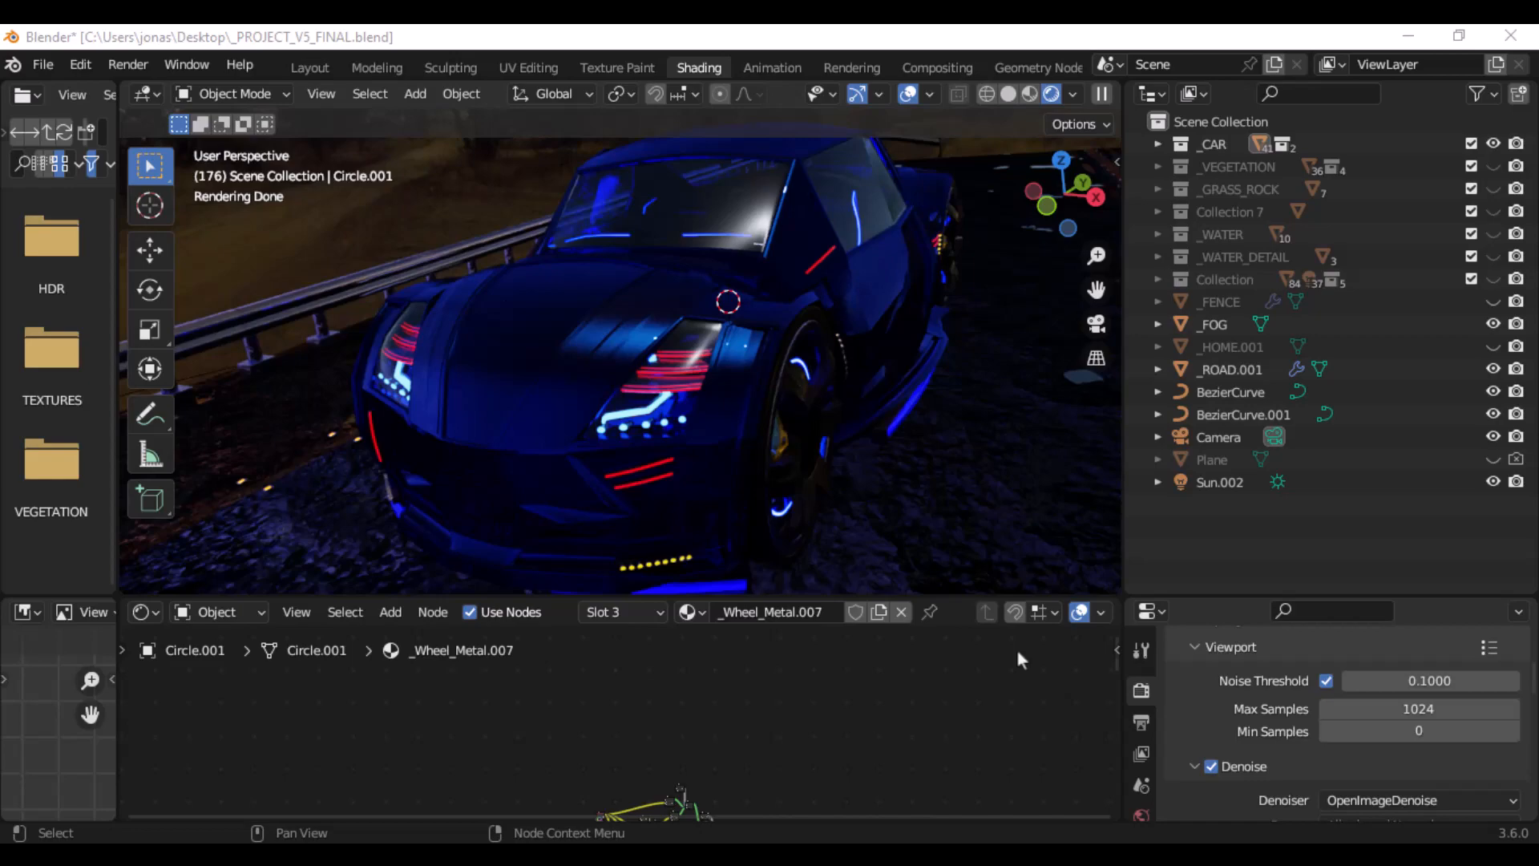
- Inspect the rendered car with fog from the rear and side, both close up and from a distance on the road
middle_drag(946, 545, 432, 271)
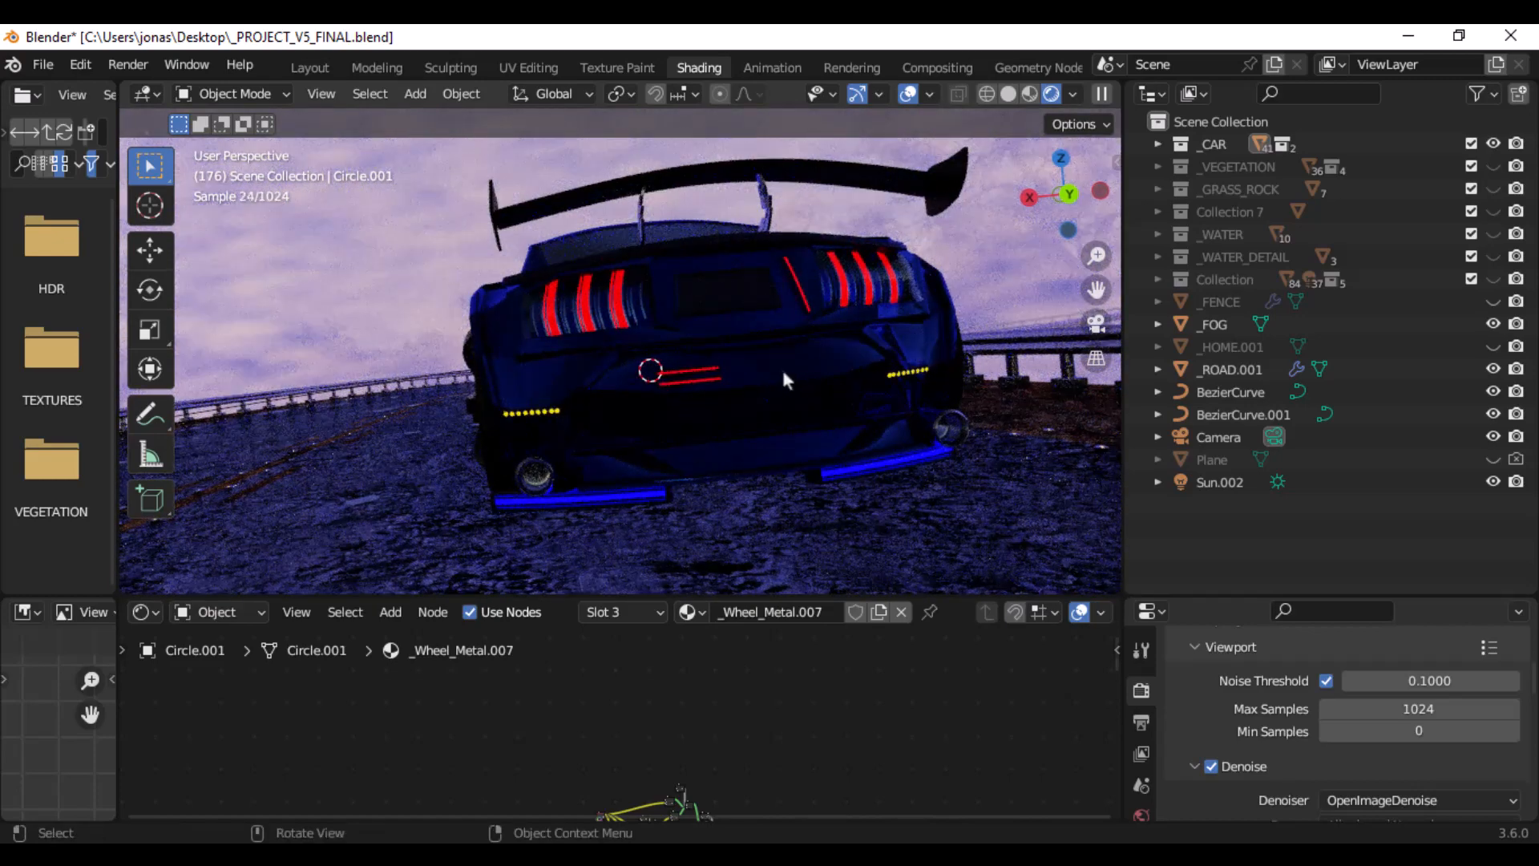
scroll(791, 381, down, 6)
scroll(793, 383, down, 8)
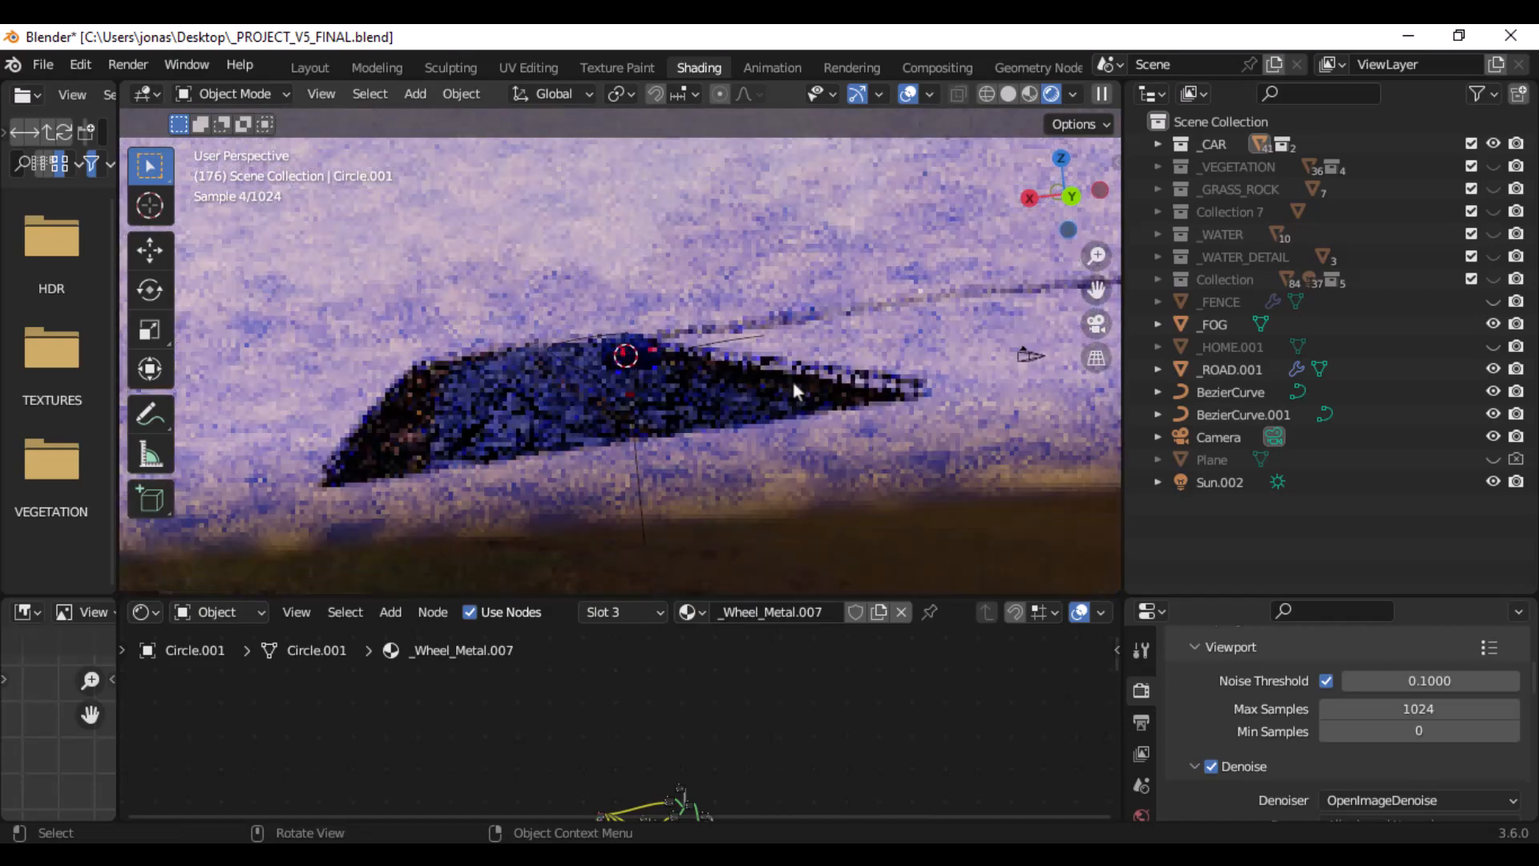
scroll(712, 384, up, 8)
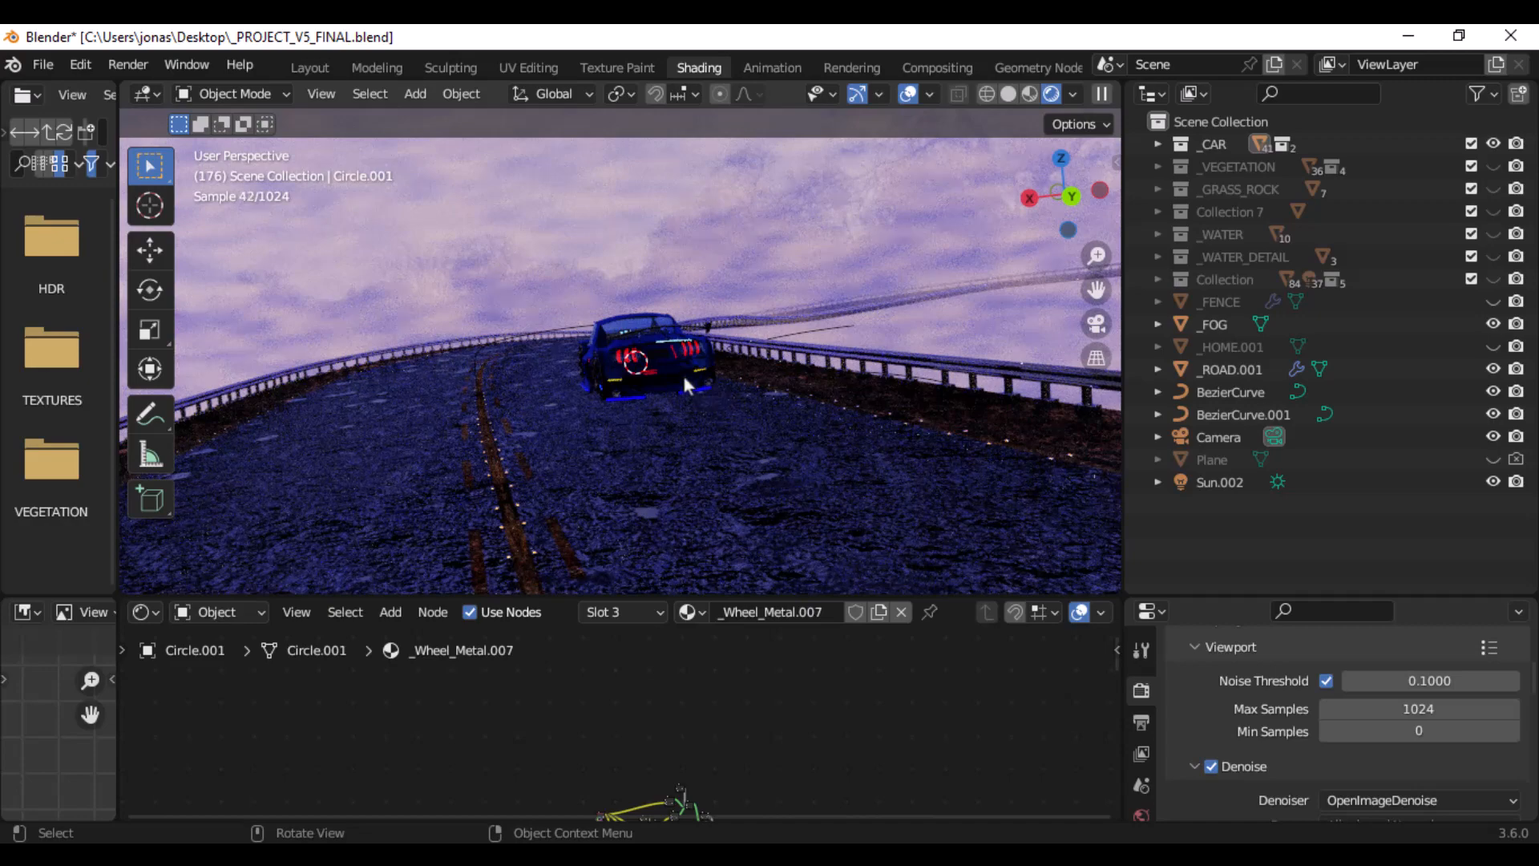
scroll(682, 372, up, 8)
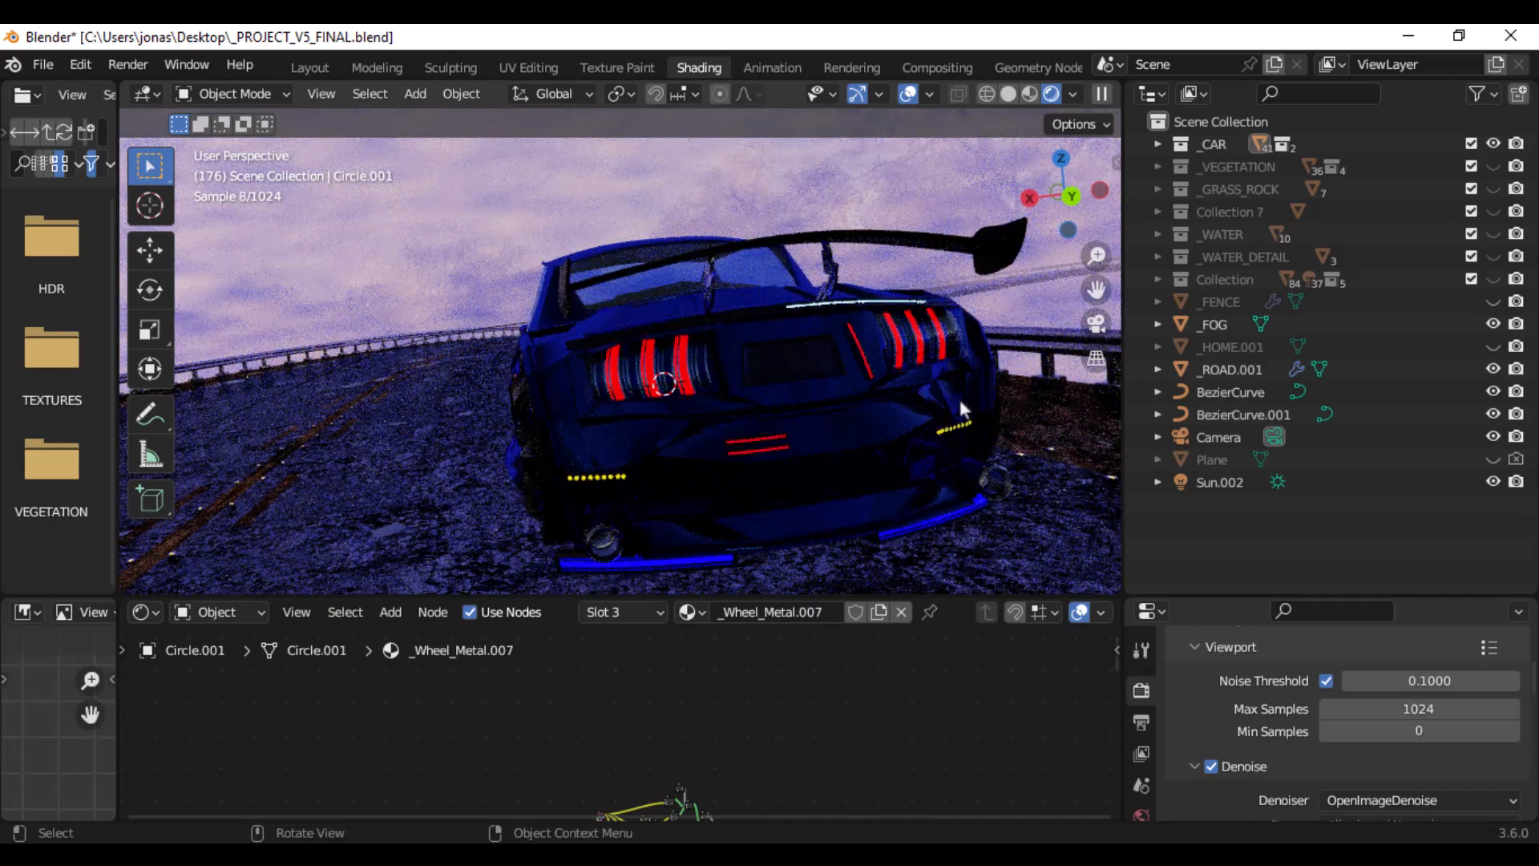
middle_drag(933, 425, 840, 378)
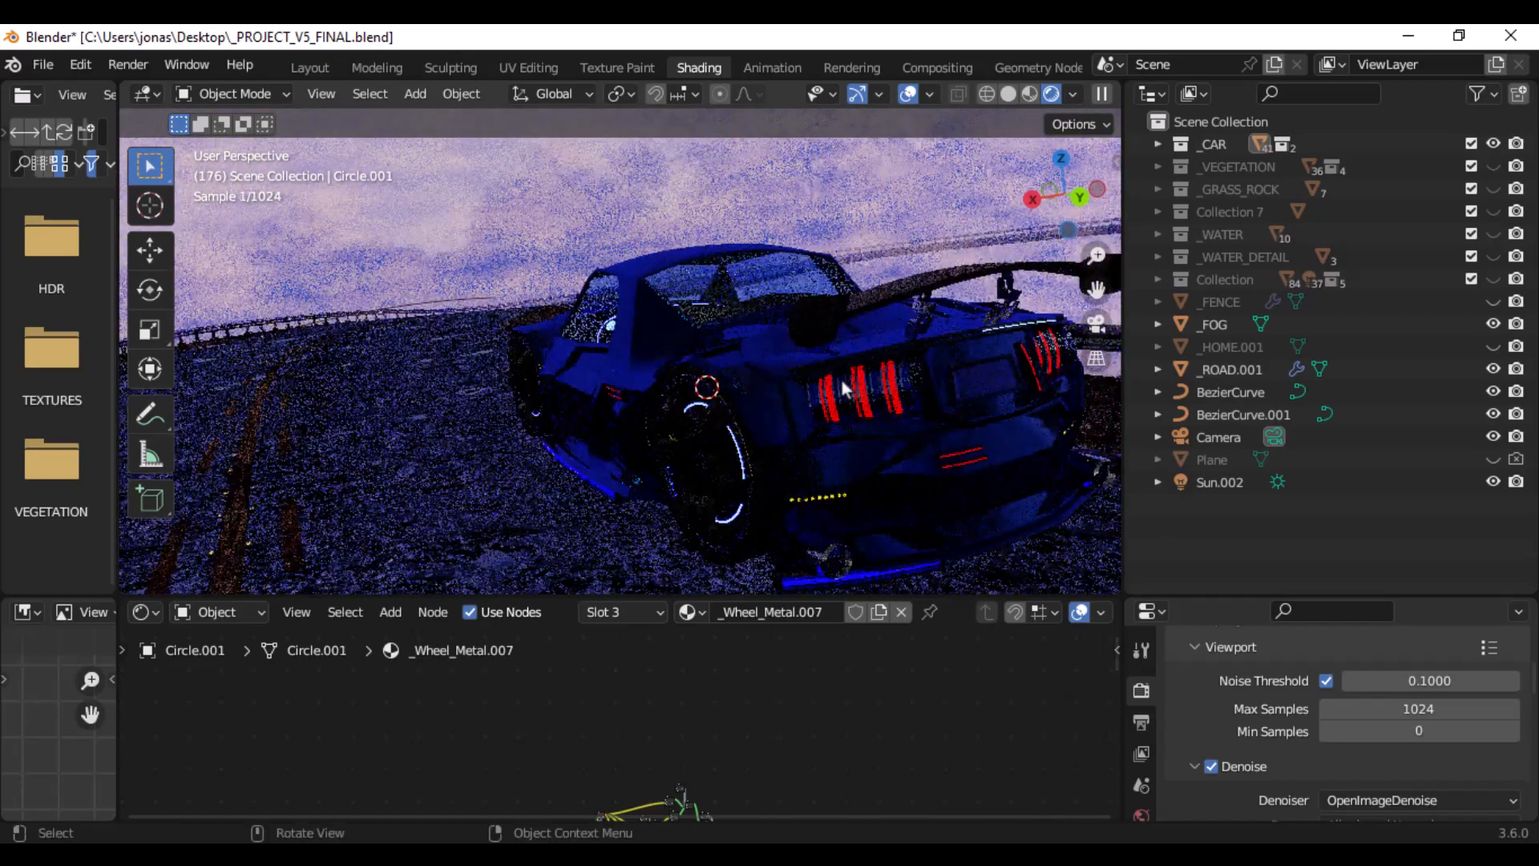
scroll(812, 392, down, 5)
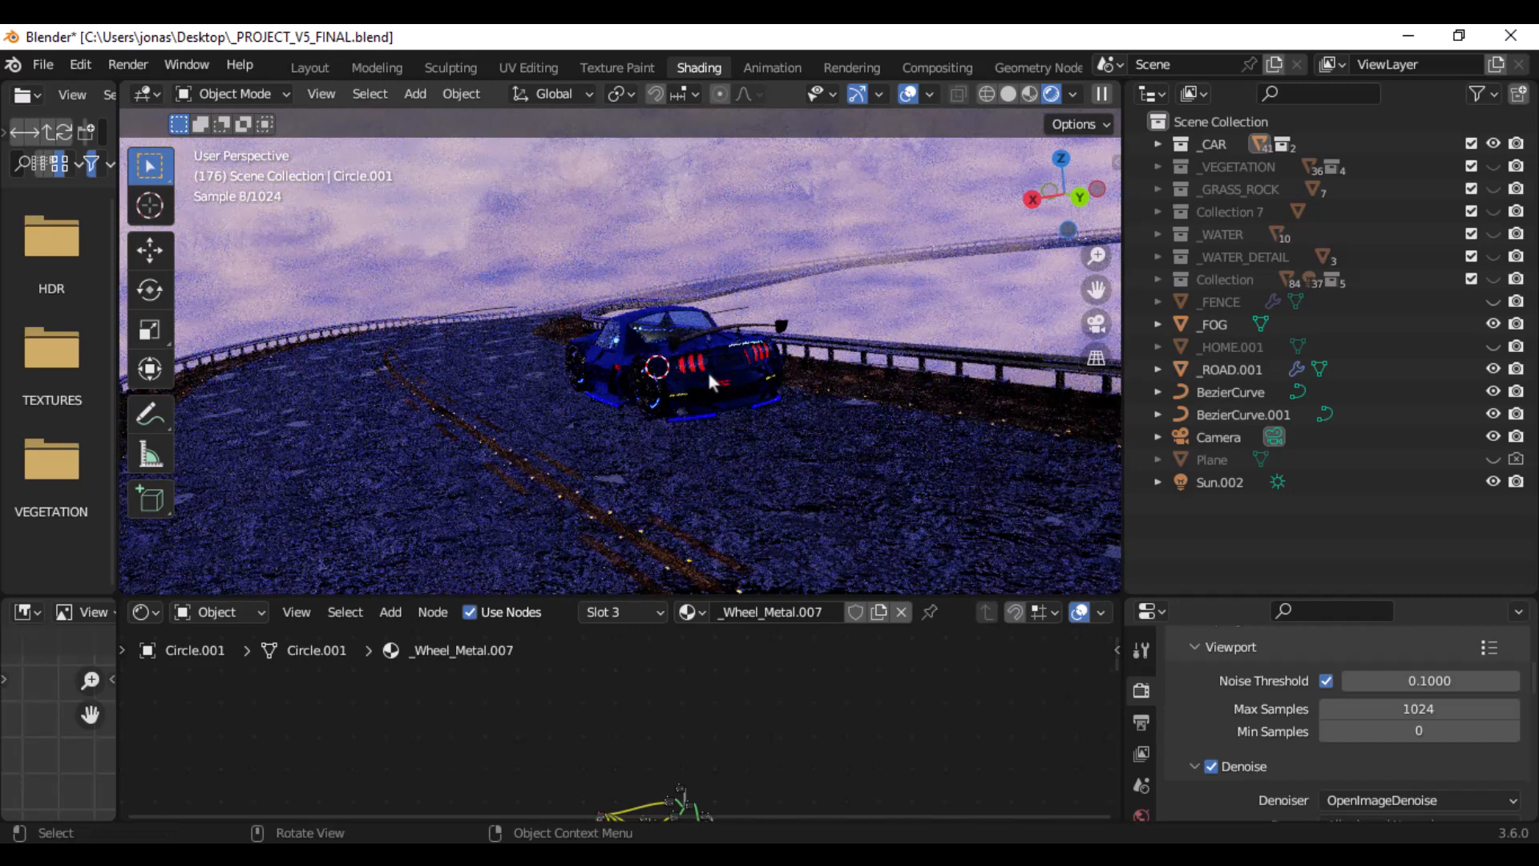
scroll(708, 386, up, 6)
- Hide the _FOG object in the viewport and inspect the rendered car paint from the front and side
click(1492, 323)
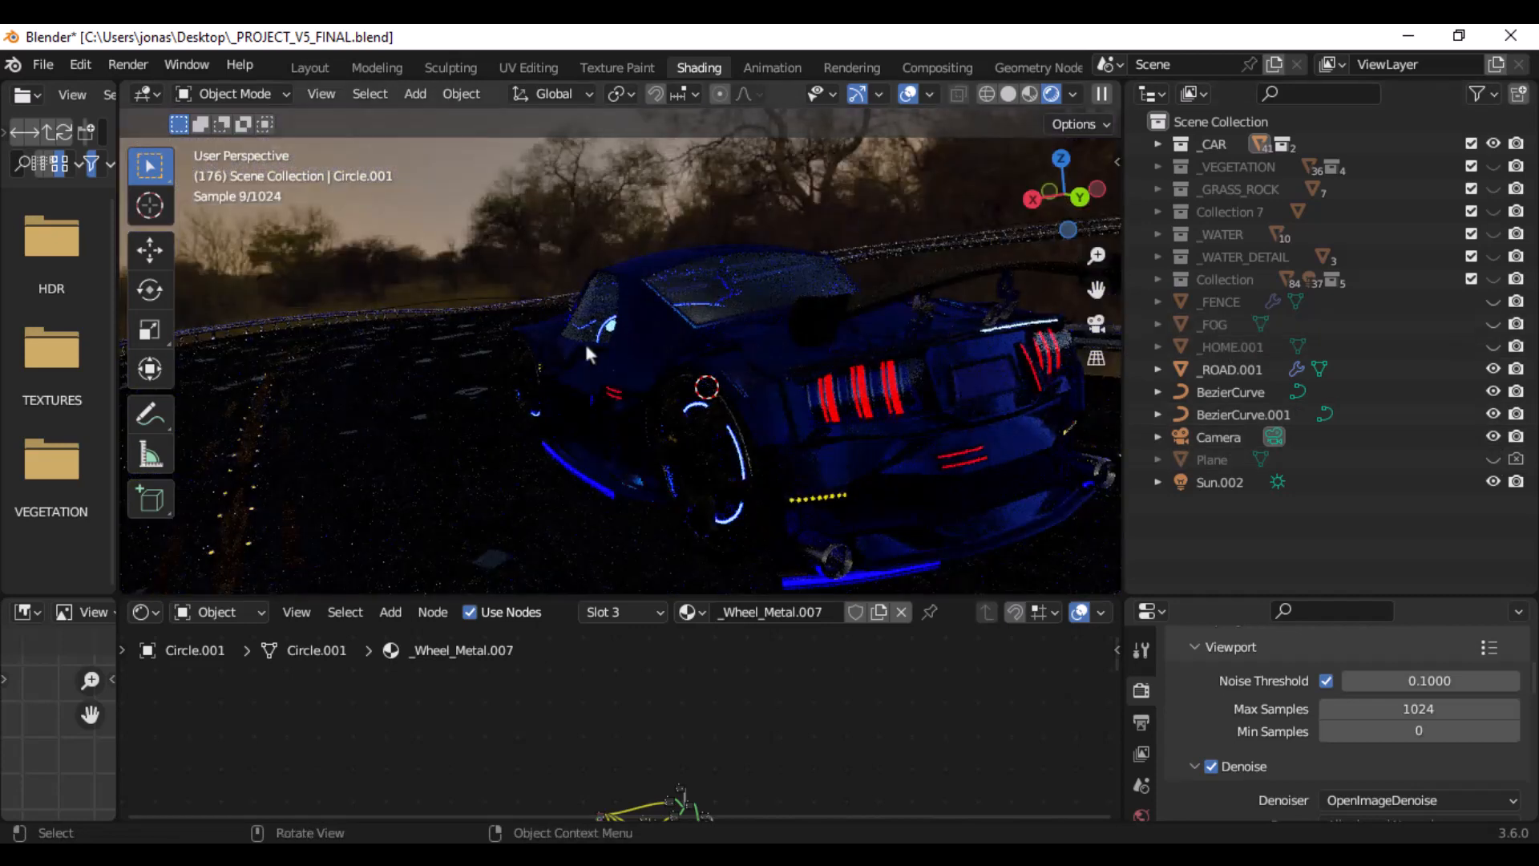
middle_drag(584, 339, 801, 336)
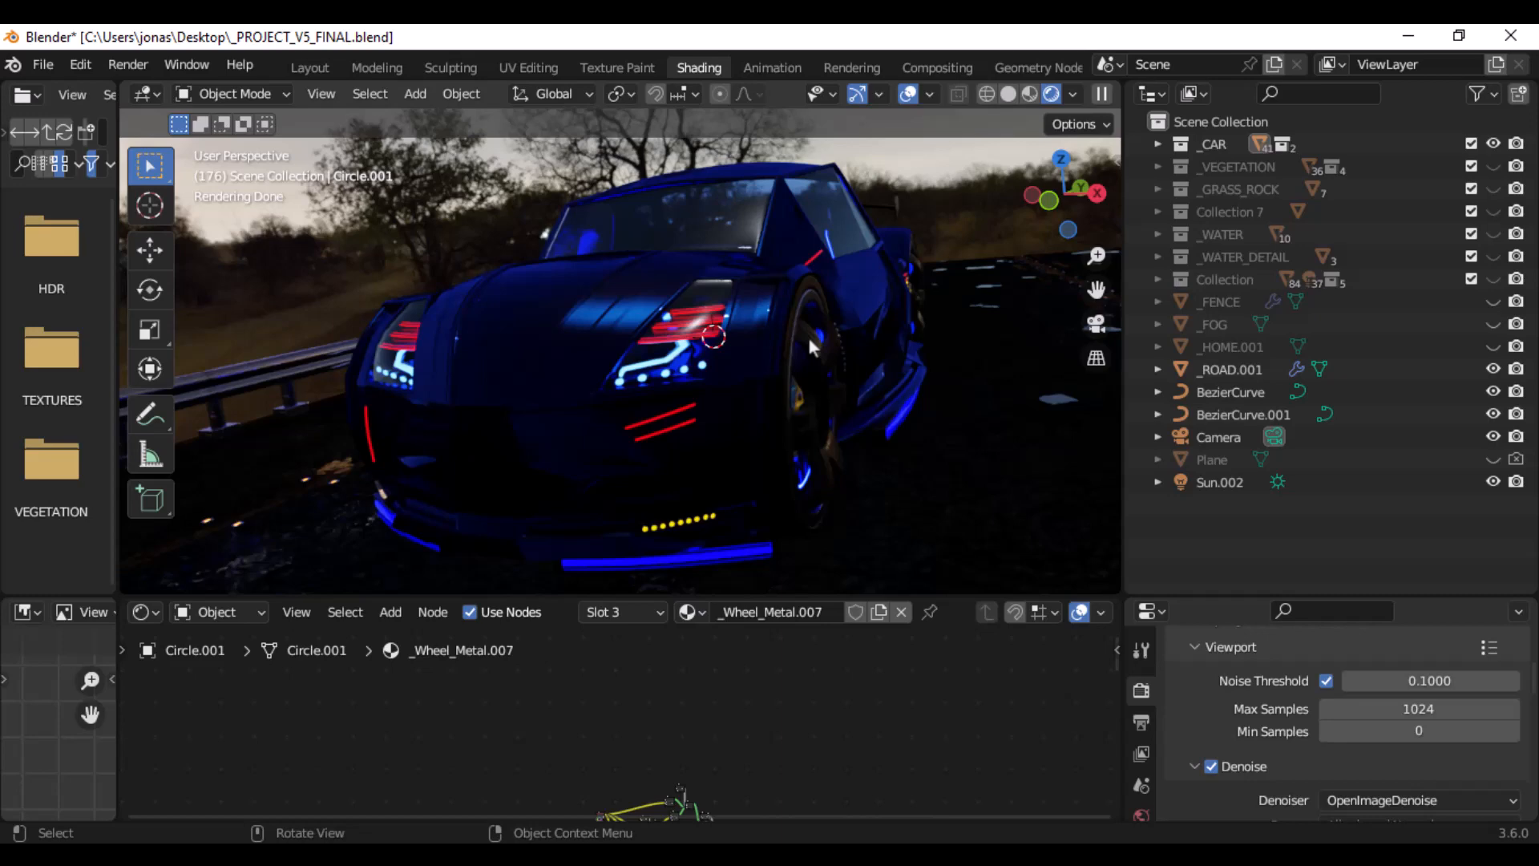
middle_drag(854, 340, 661, 370)
middle_drag(768, 362, 836, 346)
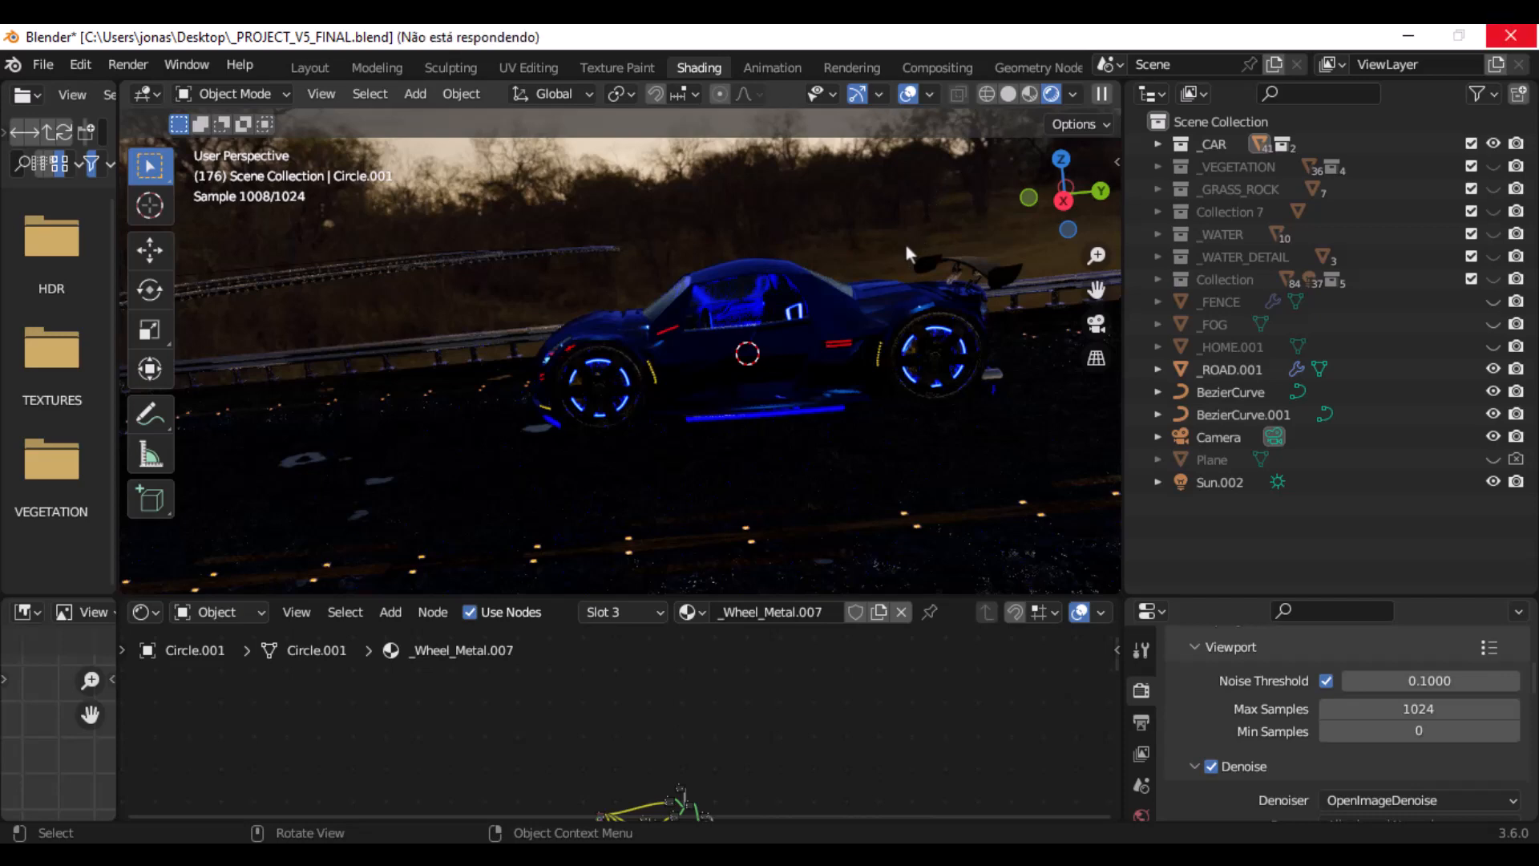
scroll(905, 244, up, 4)
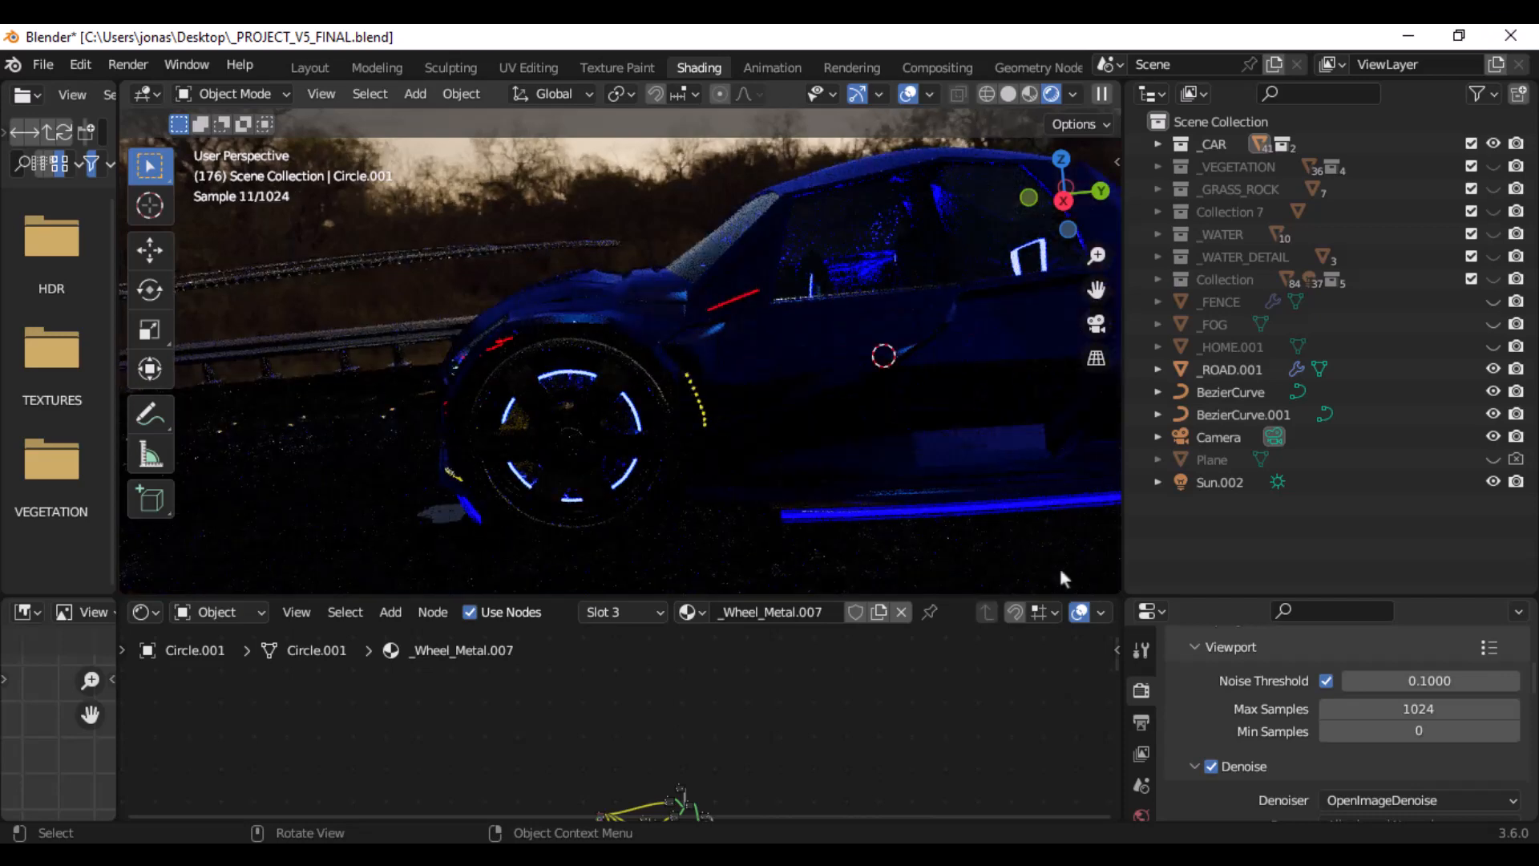
- Enlarge the node editor area and frame the front of the rendered car in the viewport
drag(965, 598, 965, 498)
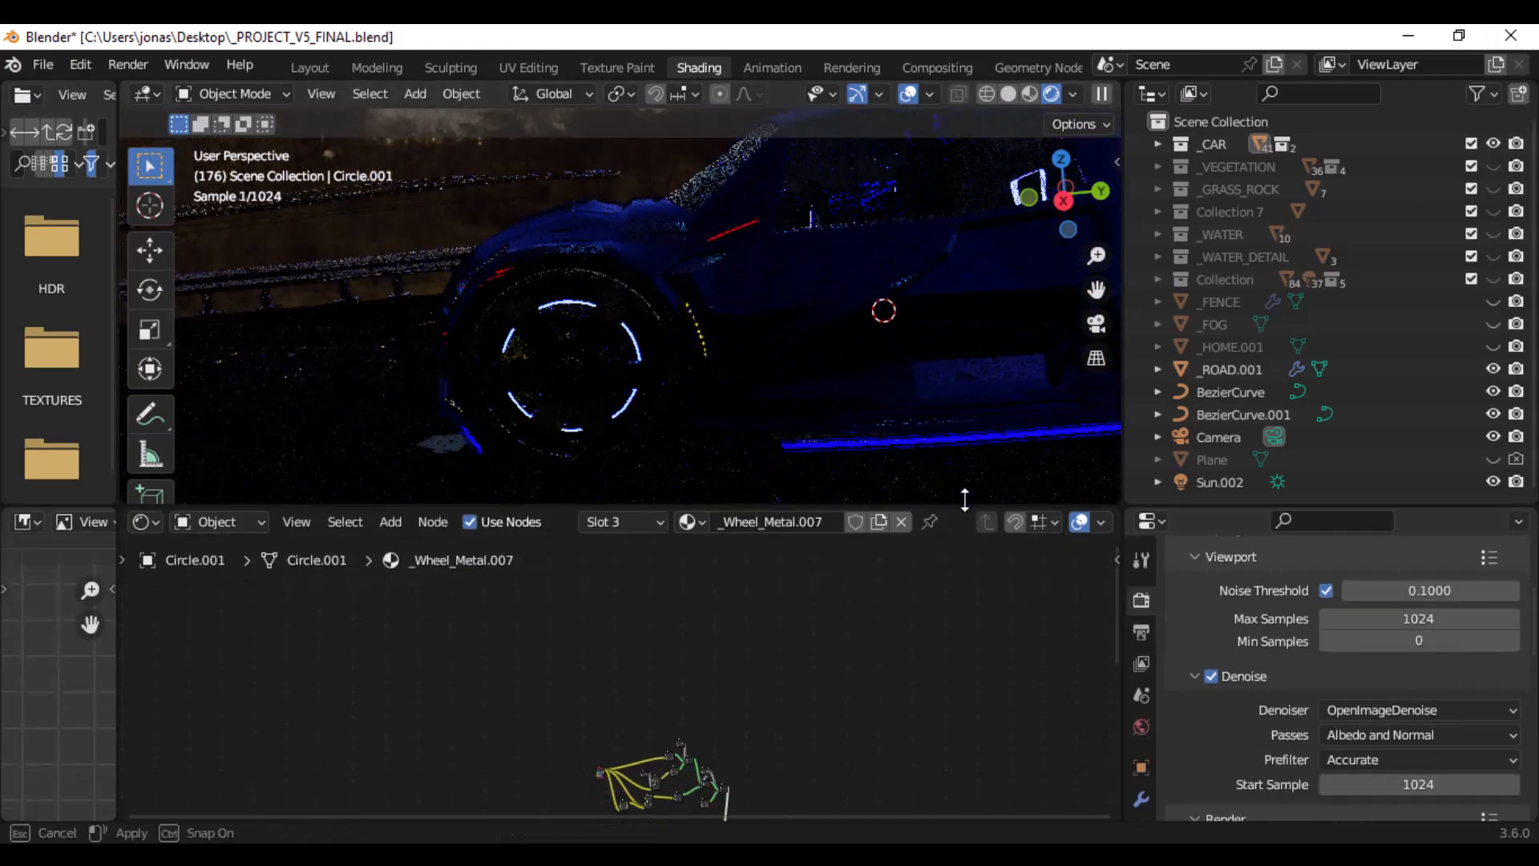
scroll(762, 342, down, 3)
middle_drag(758, 340, 811, 317)
scroll(805, 317, up, 4)
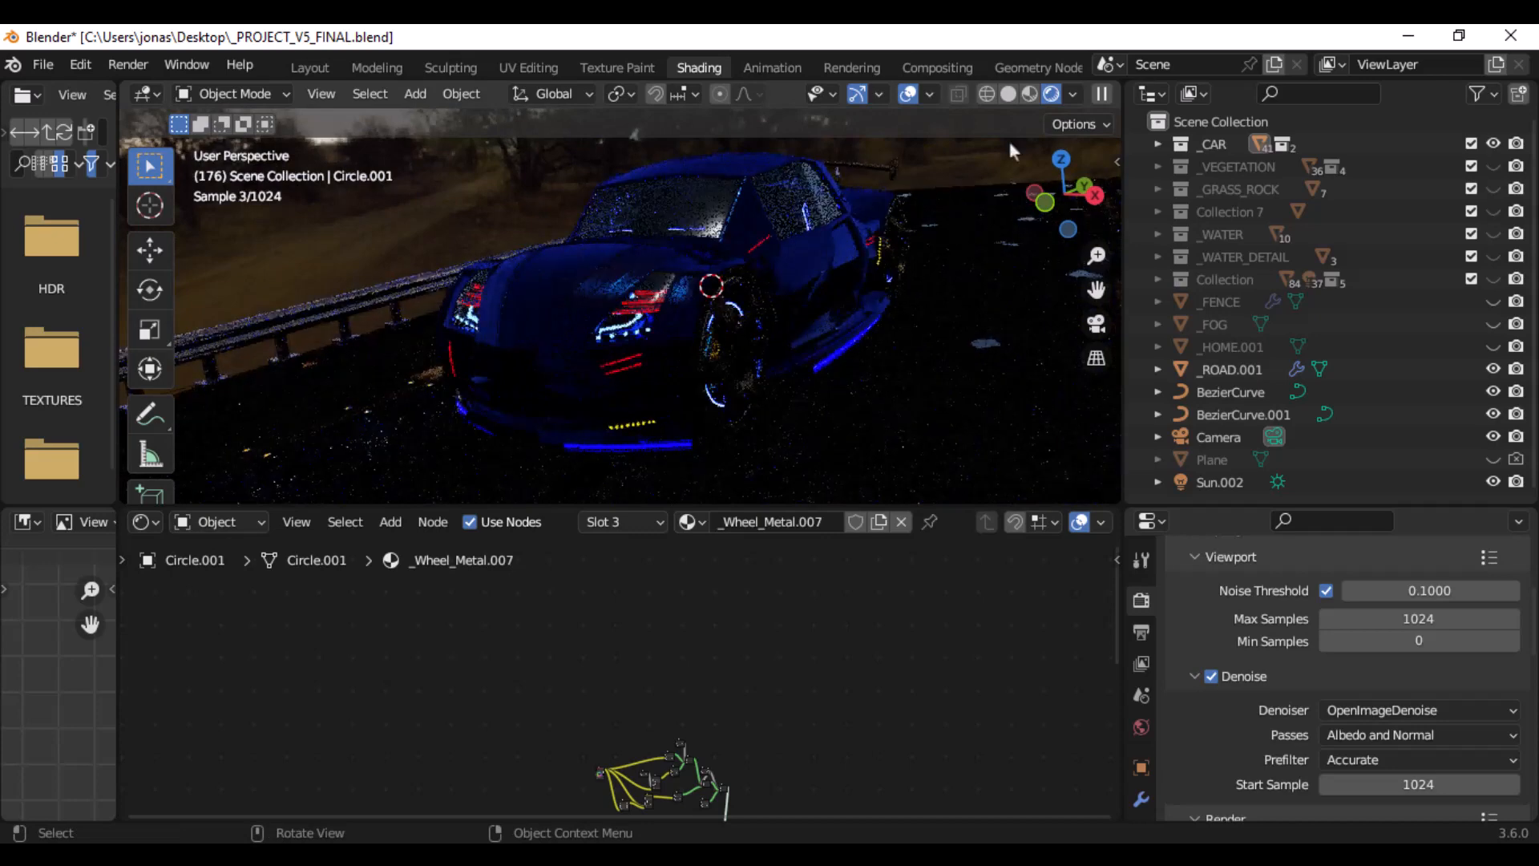
- Switch the viewport to solid shading and select the car's hood to load its _NEW_CAR_PAINTER.009 material
click(1007, 93)
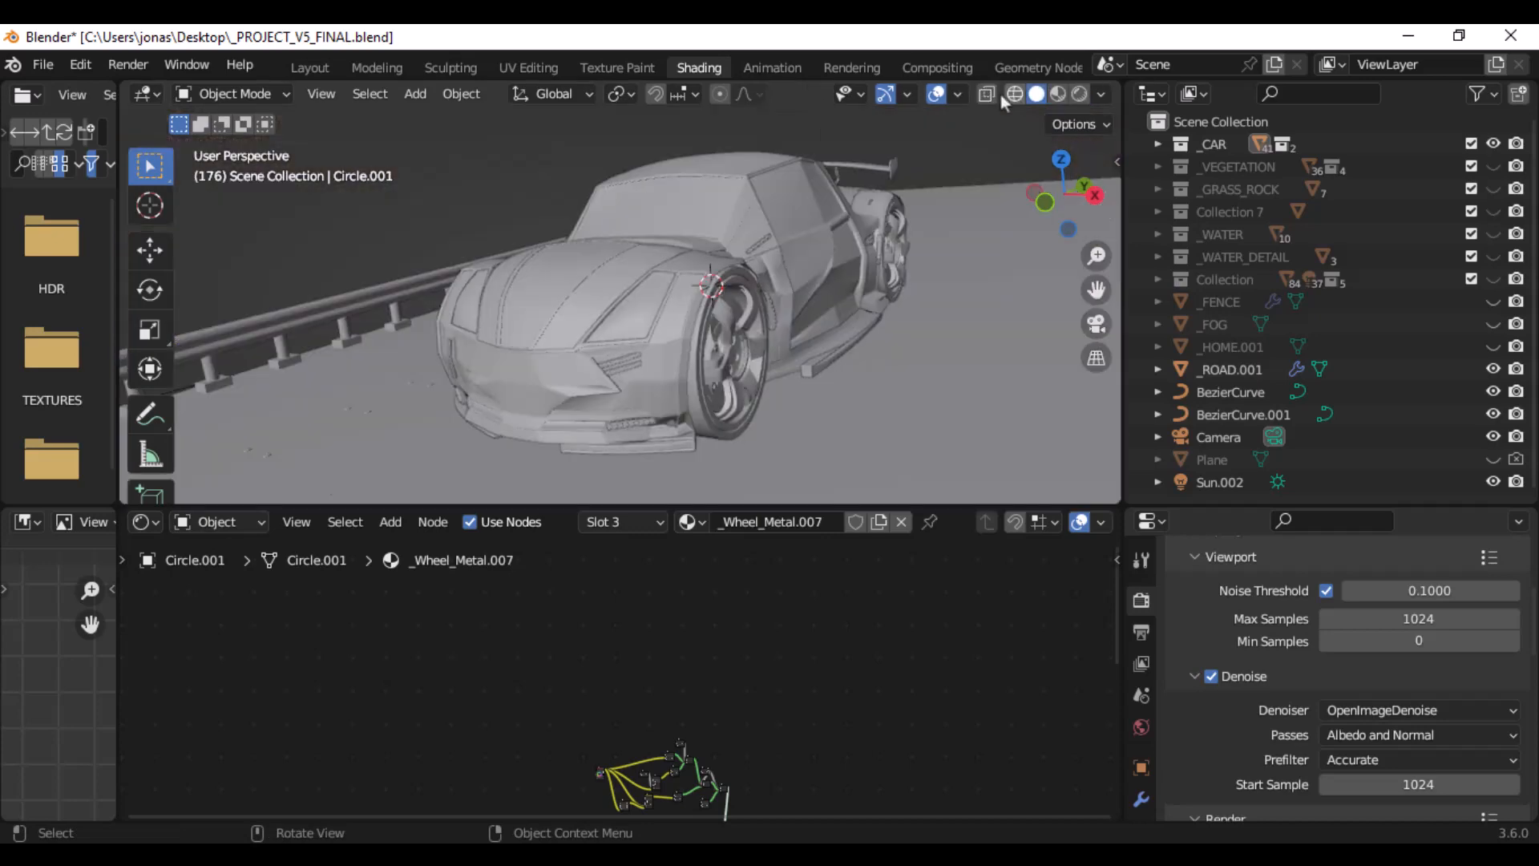
click(585, 299)
mouse_move(718, 286)
middle_down()
mouse_move(755, 250)
mouse_move(721, 266)
middle_up()
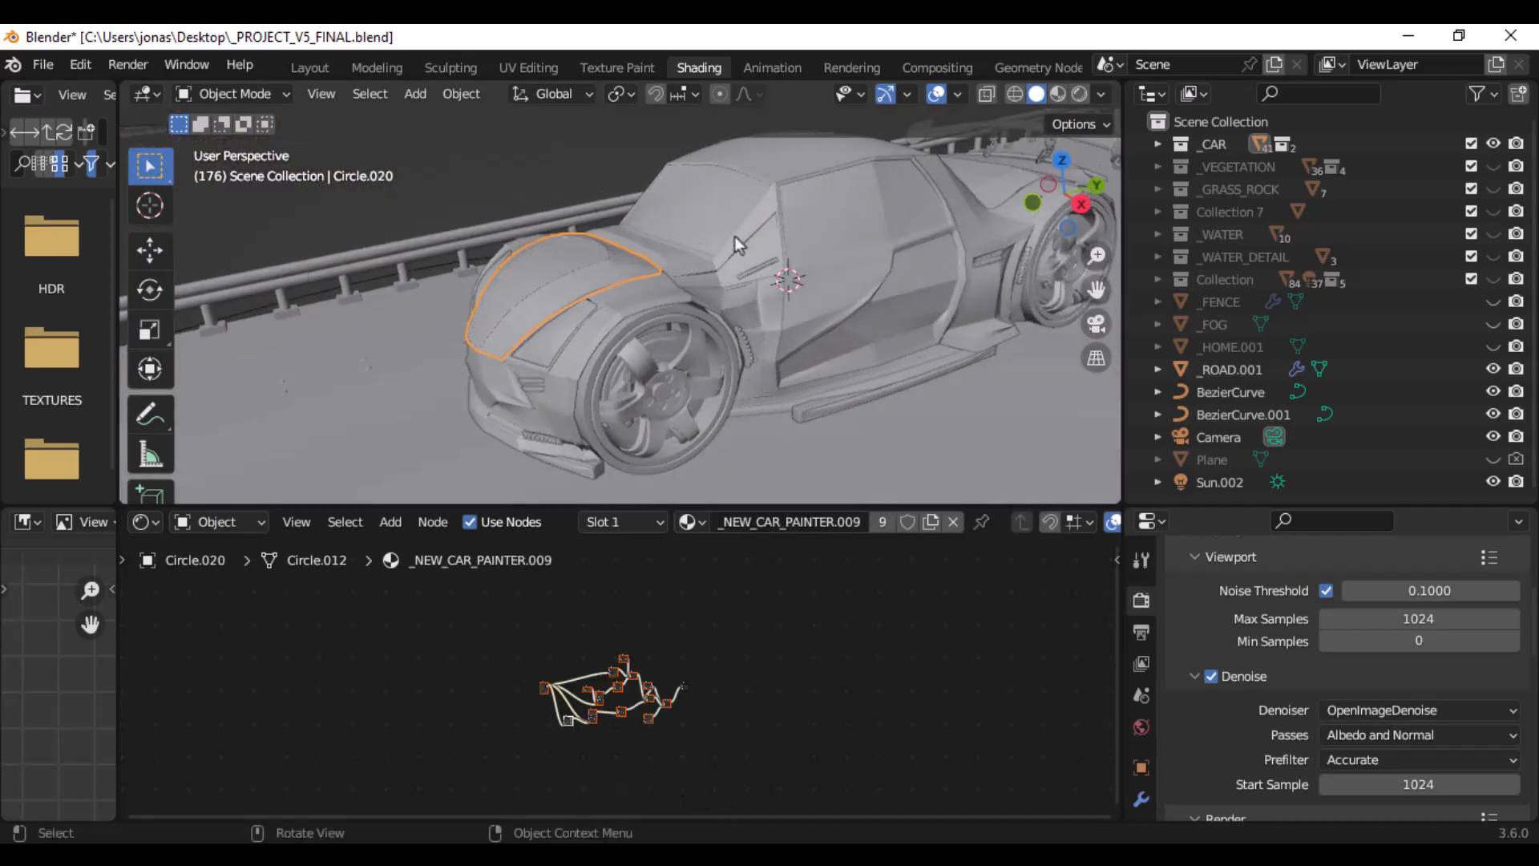
- Examine the mesh topology of the car's front body panel in Edit Mode and return to Object Mode
click(573, 290)
scroll(585, 301, up, 5)
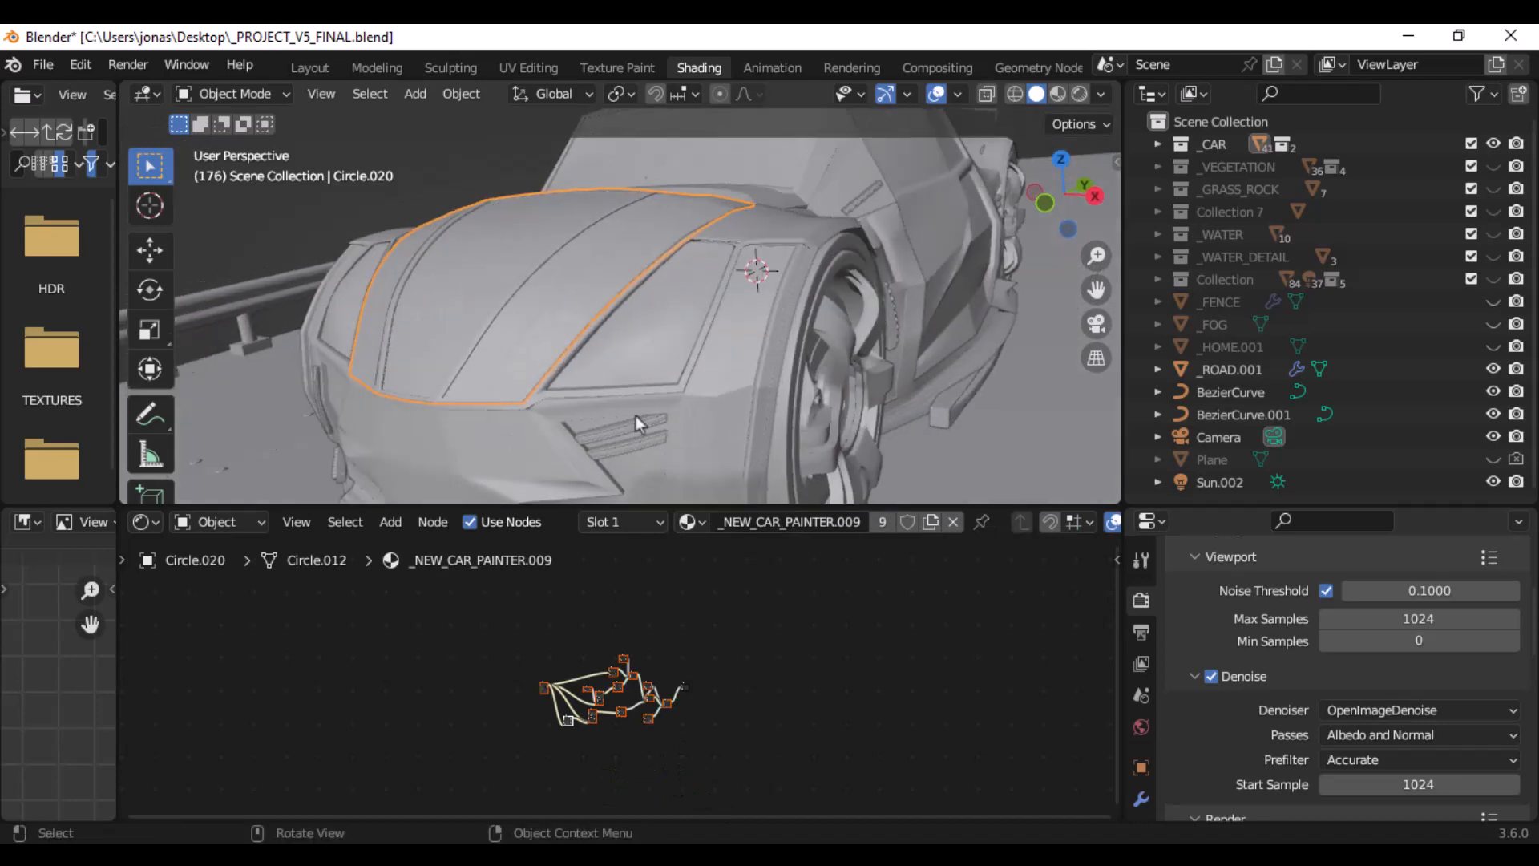
click(233, 94)
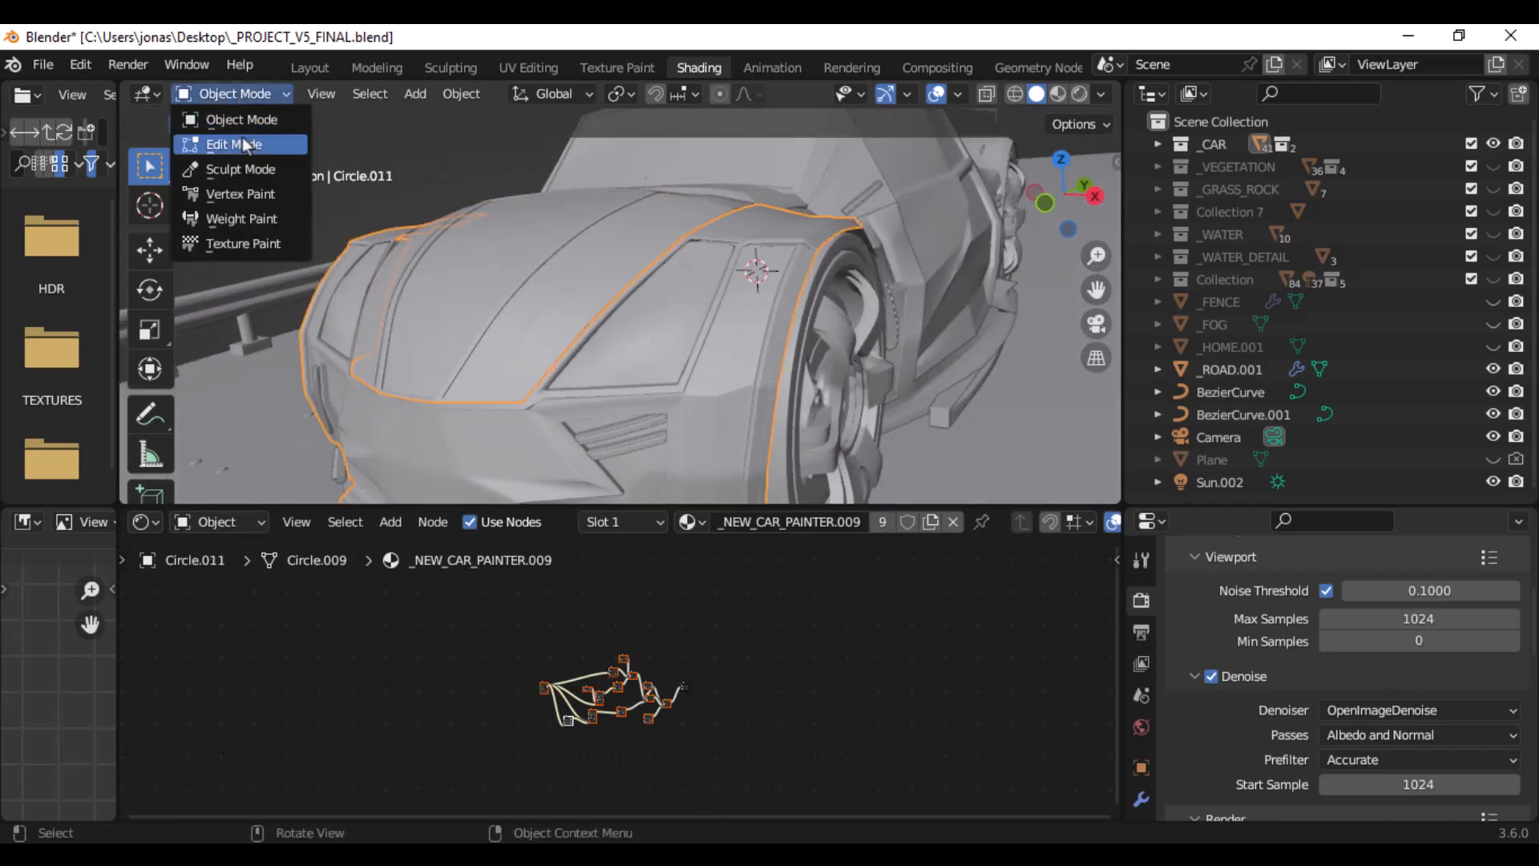
click(242, 139)
middle_drag(760, 325, 685, 302)
click(232, 94)
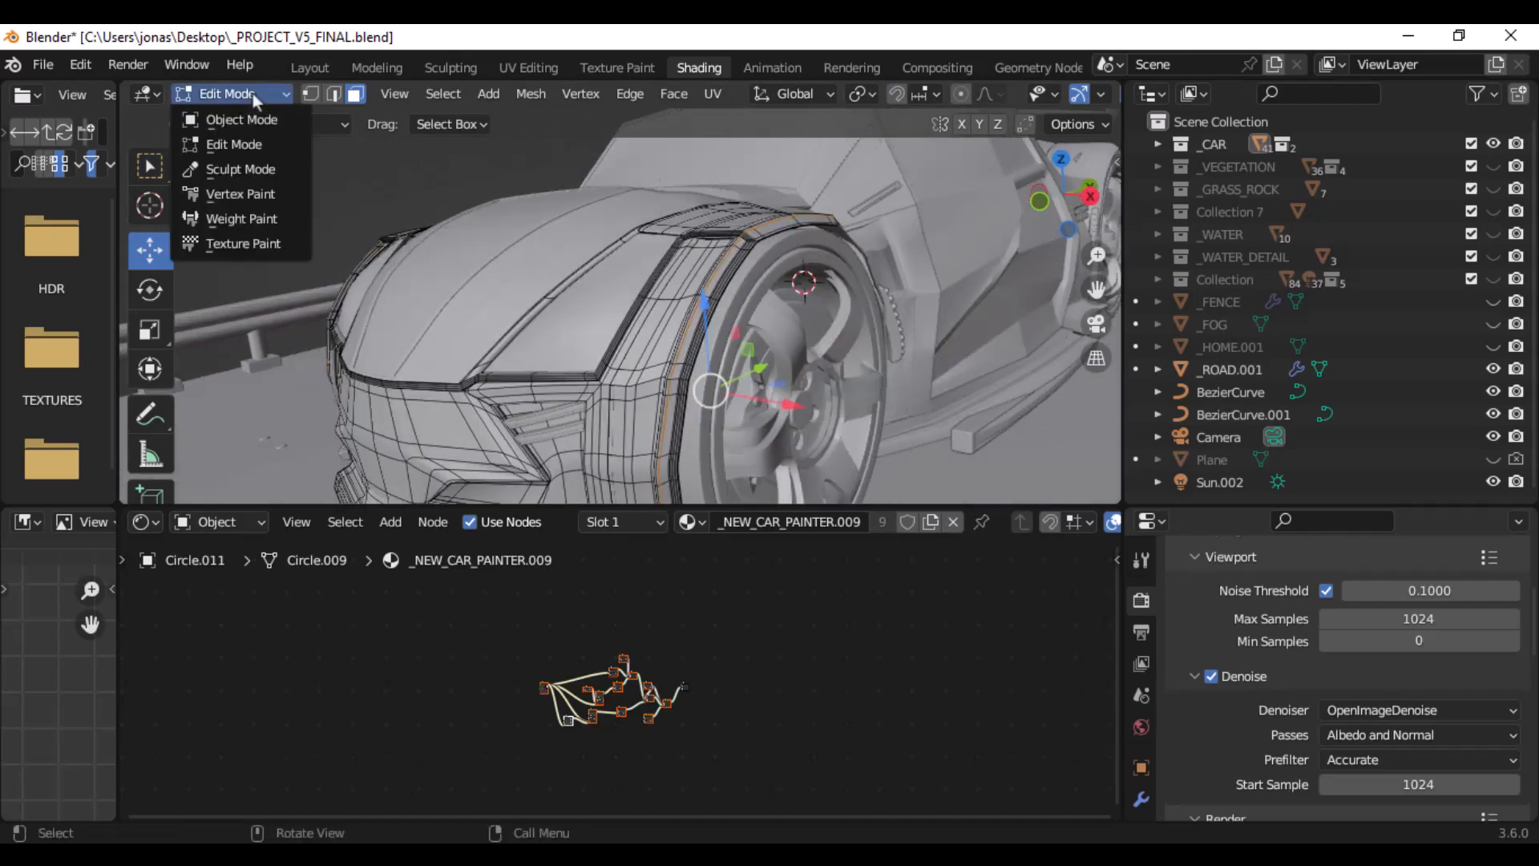
click(254, 120)
- Select the hood, examine its mesh topology in Edit Mode, and return to Object Mode
click(542, 232)
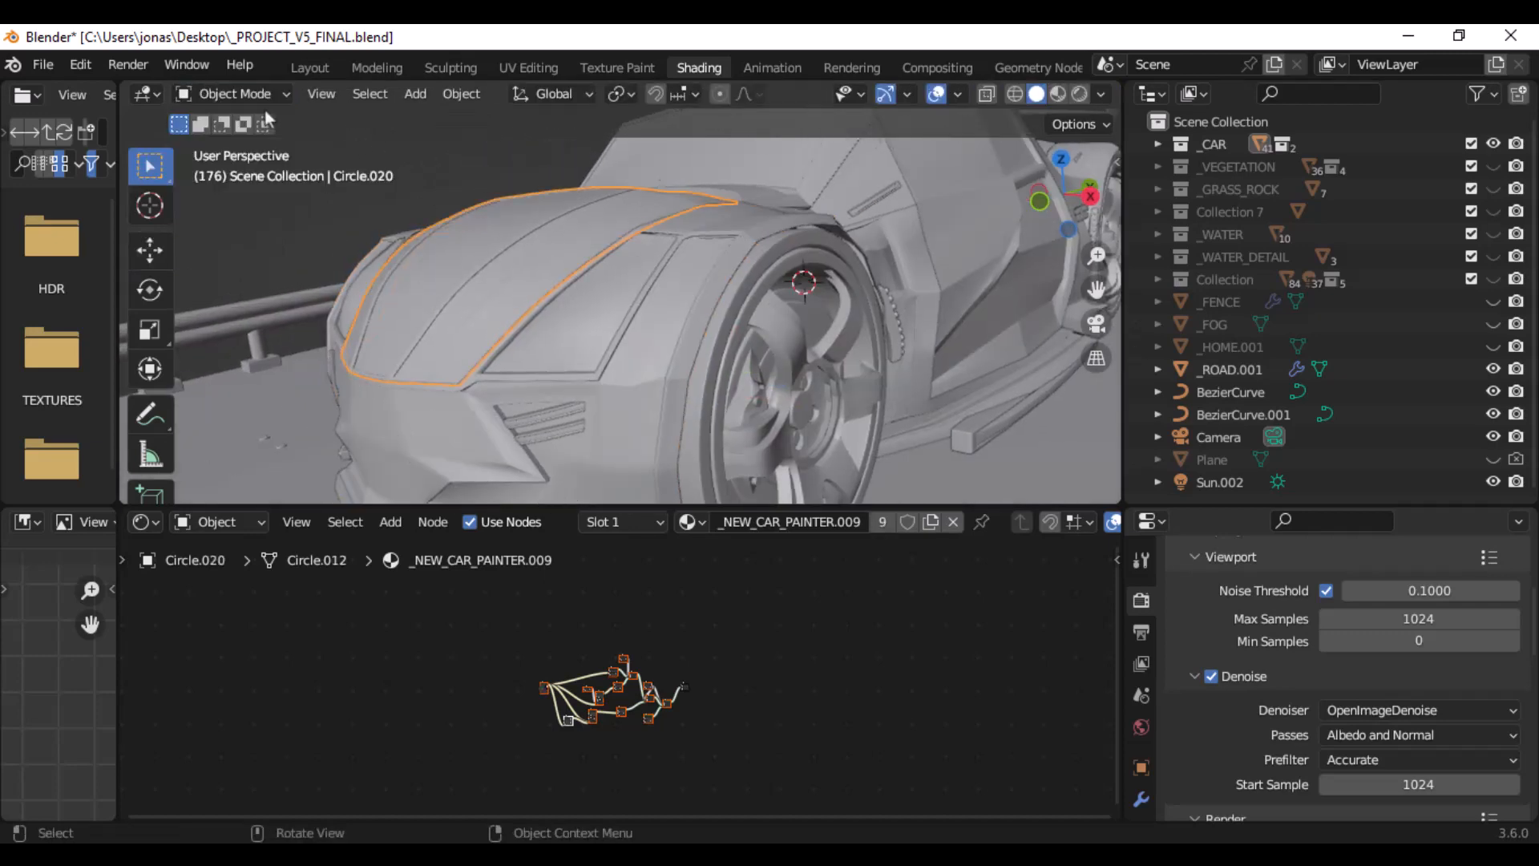
click(236, 93)
click(240, 144)
middle_drag(641, 304, 553, 241)
click(267, 98)
click(233, 120)
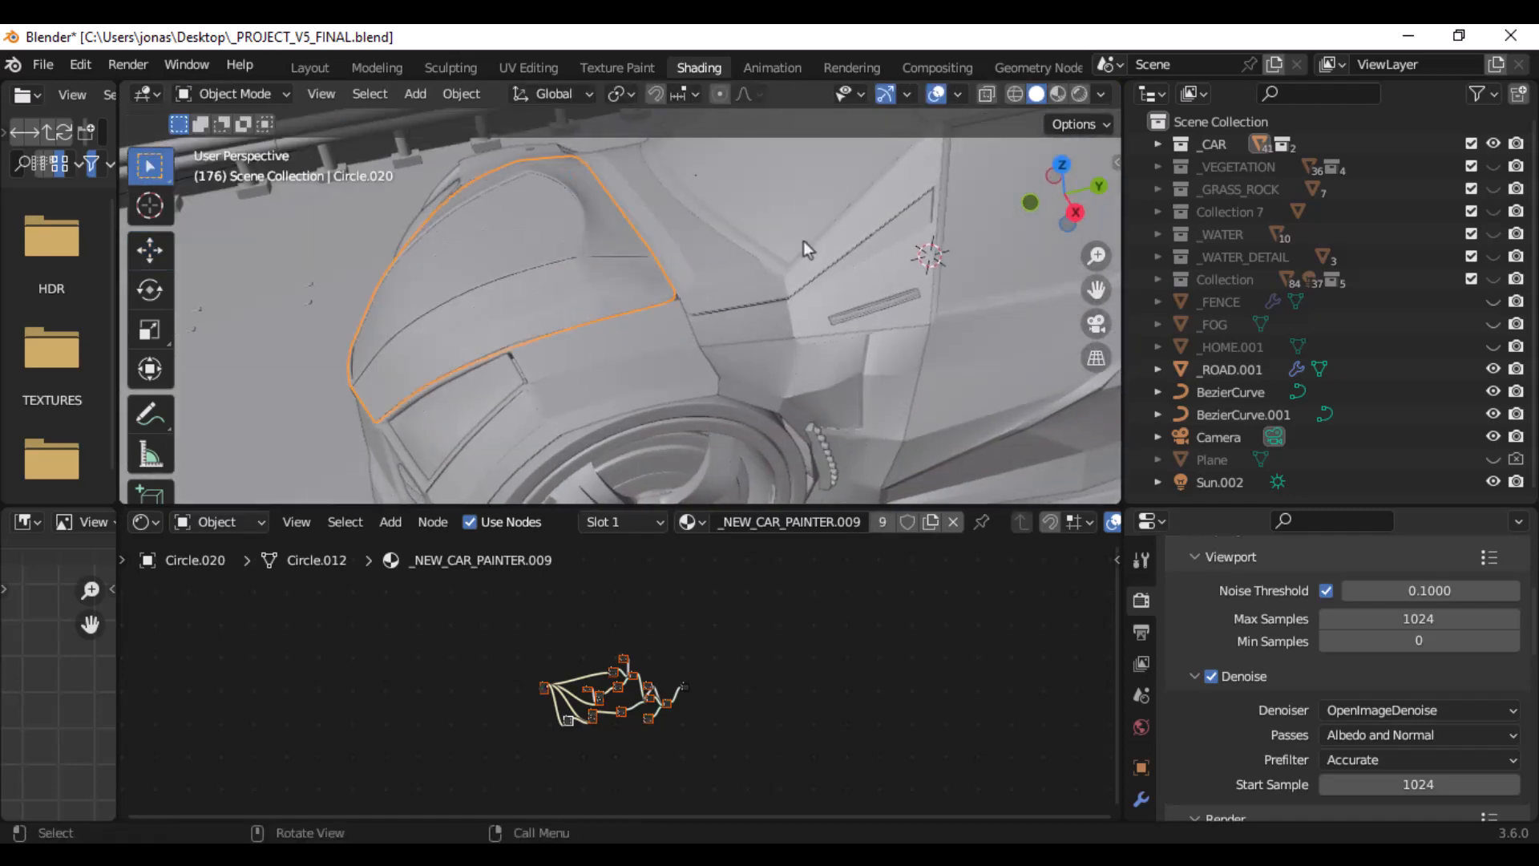
- Select the car's rear body panel and examine its edge loops in Edit Mode from behind and the side
middle_drag(804, 247, 678, 262)
click(722, 349)
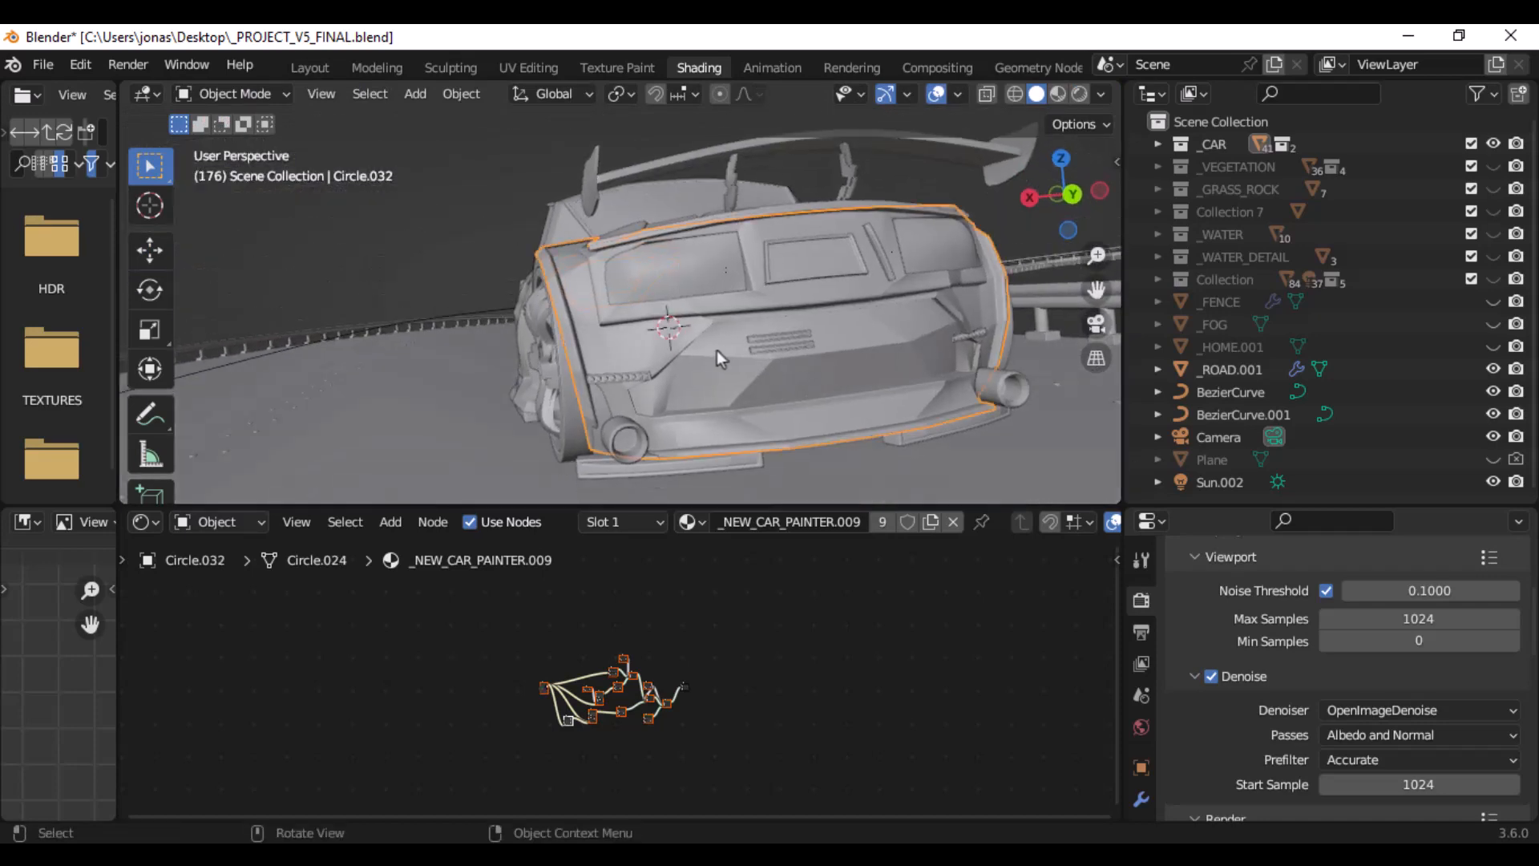
click(232, 94)
click(224, 148)
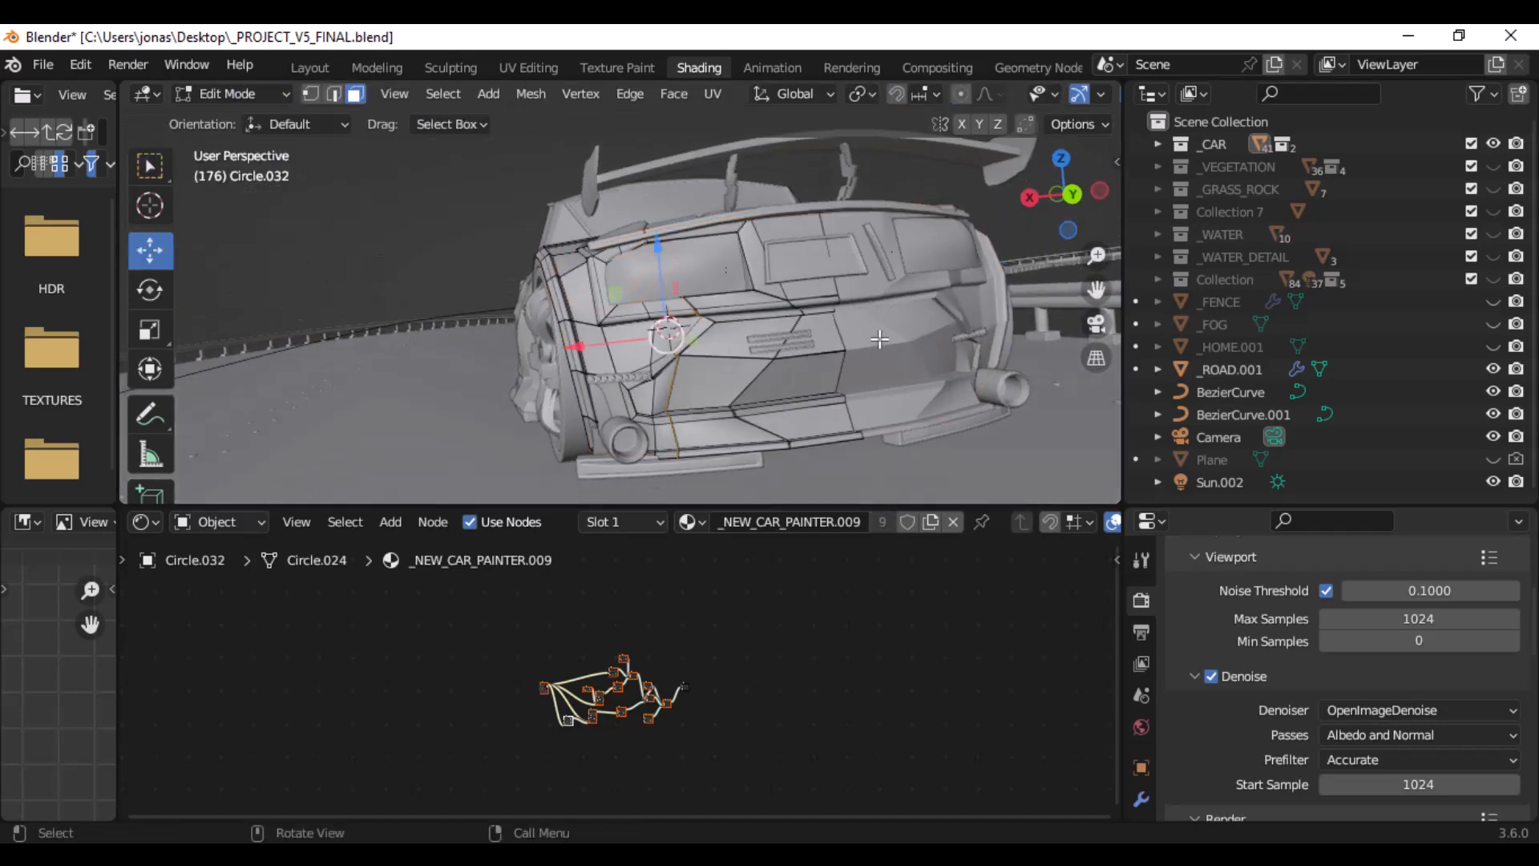
middle_drag(861, 339, 789, 373)
scroll(763, 272, up, 6)
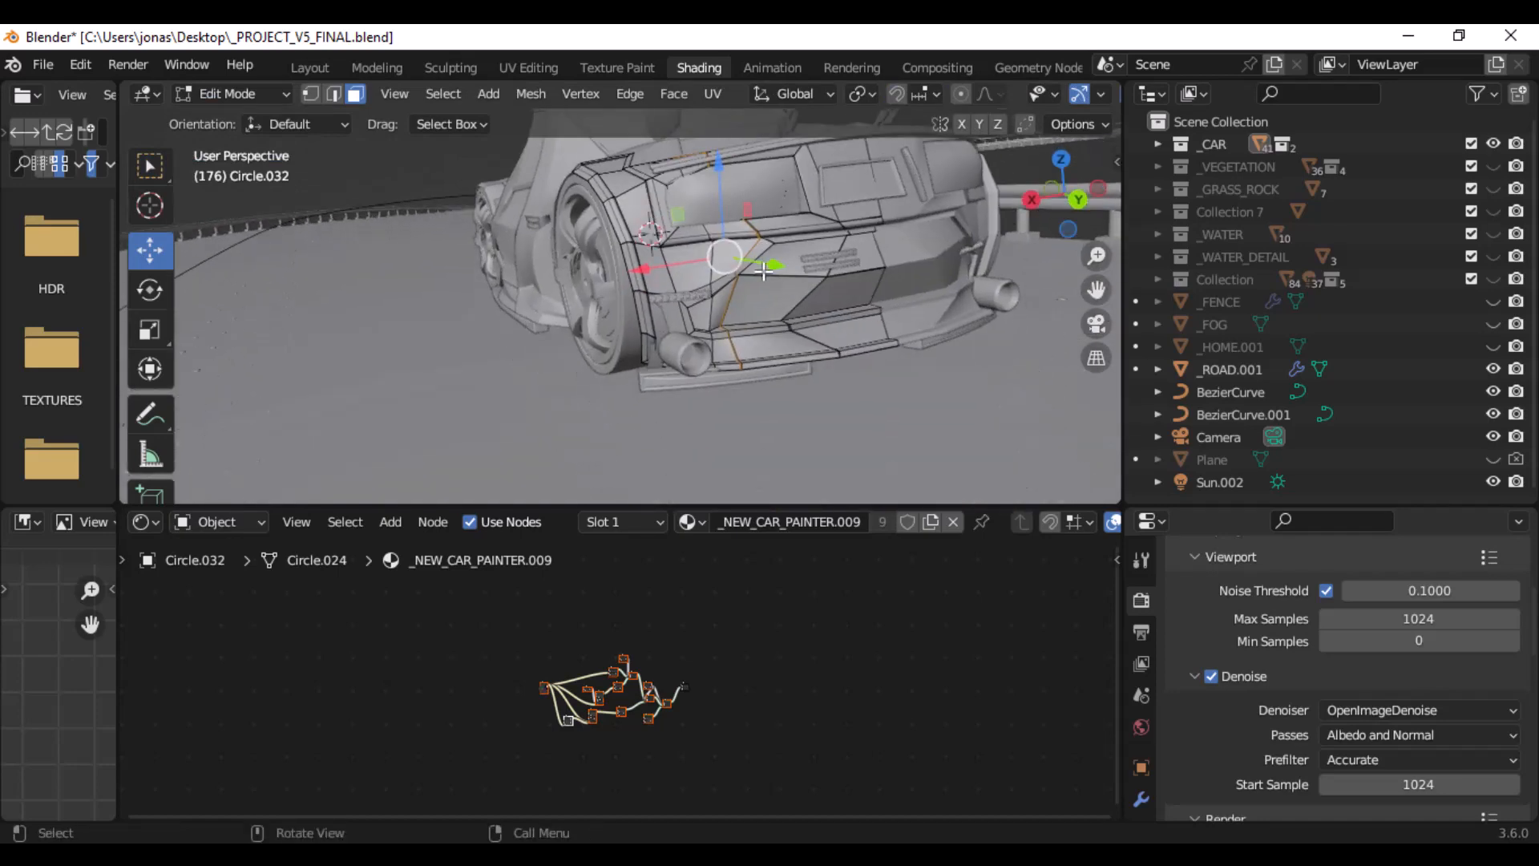
scroll(763, 274, down, 4)
middle_drag(776, 233, 757, 279)
scroll(706, 351, down, 7)
middle_drag(706, 351, 720, 198)
- Enlarge the viewport, examine the supporting edges beside the rear wheel arch up close, and return to Object Mode
scroll(728, 359, up, 2)
scroll(726, 355, up, 3)
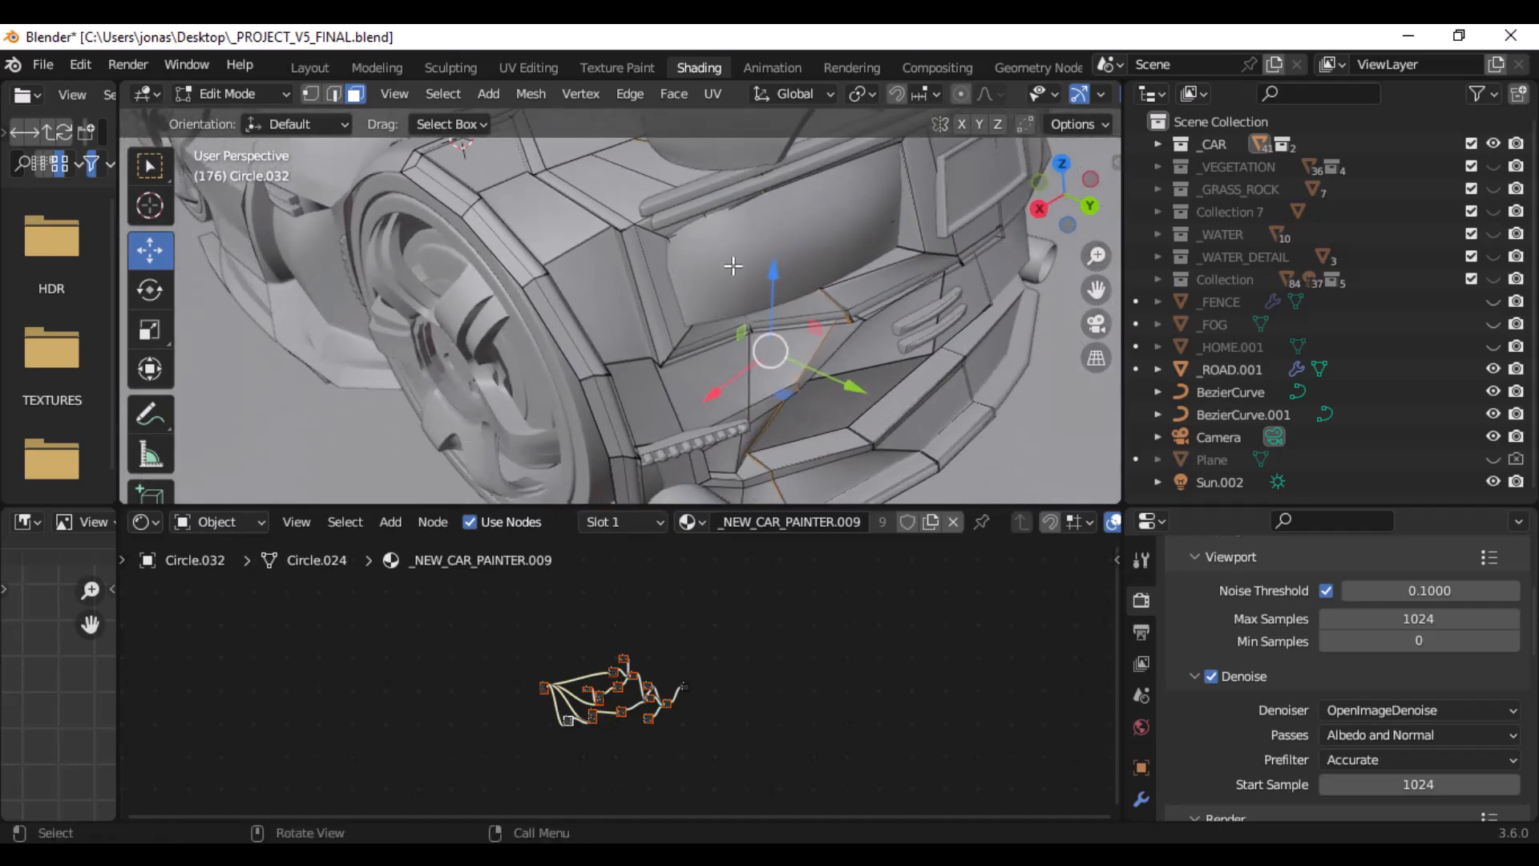
scroll(580, 281, up, 2)
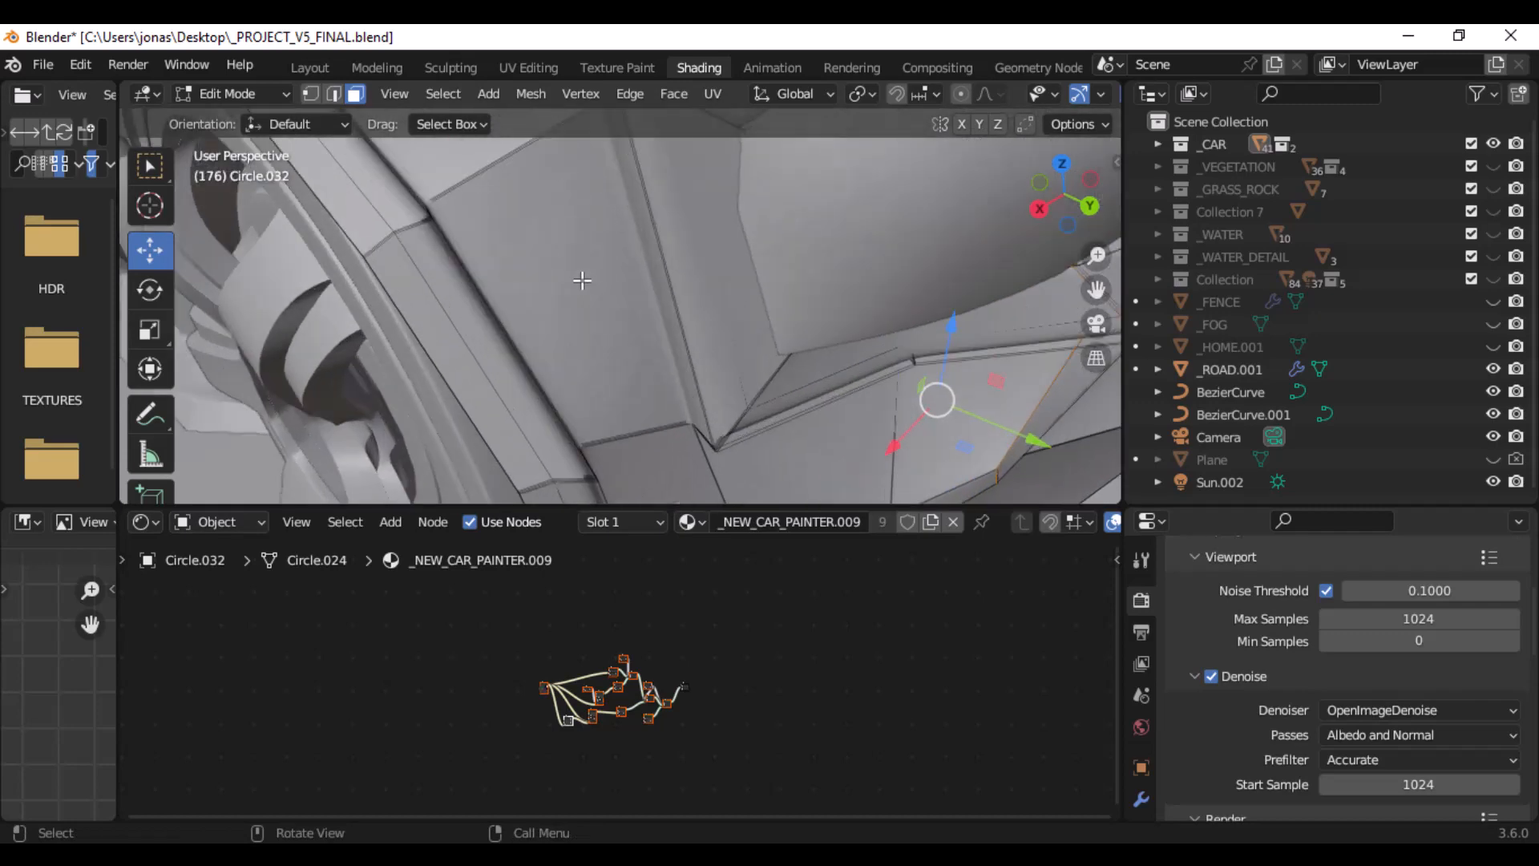
scroll(586, 284, down, 6)
scroll(694, 326, up, 5)
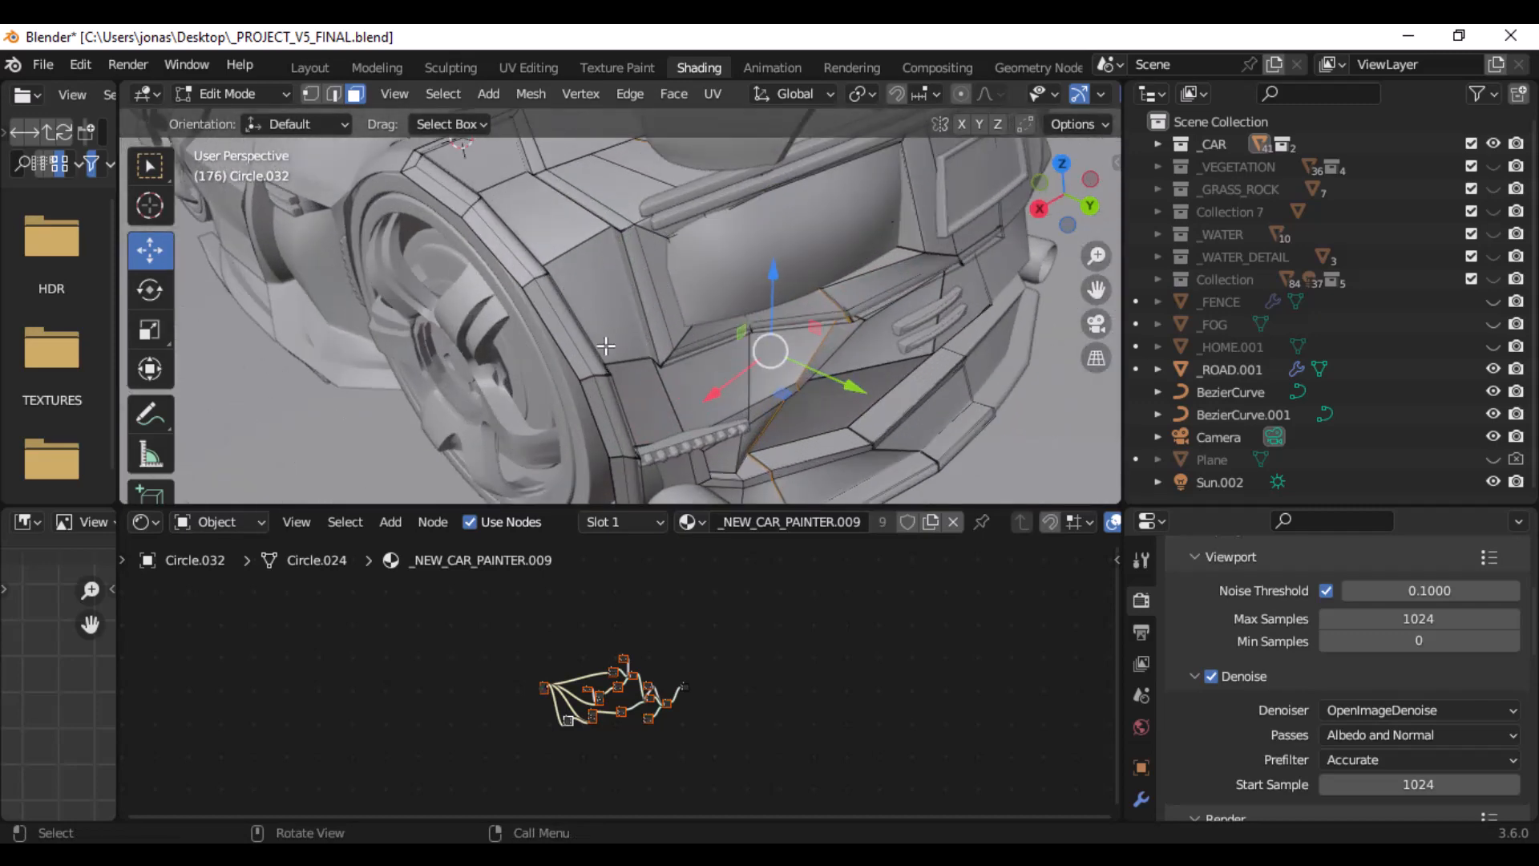
scroll(626, 393, up, 4)
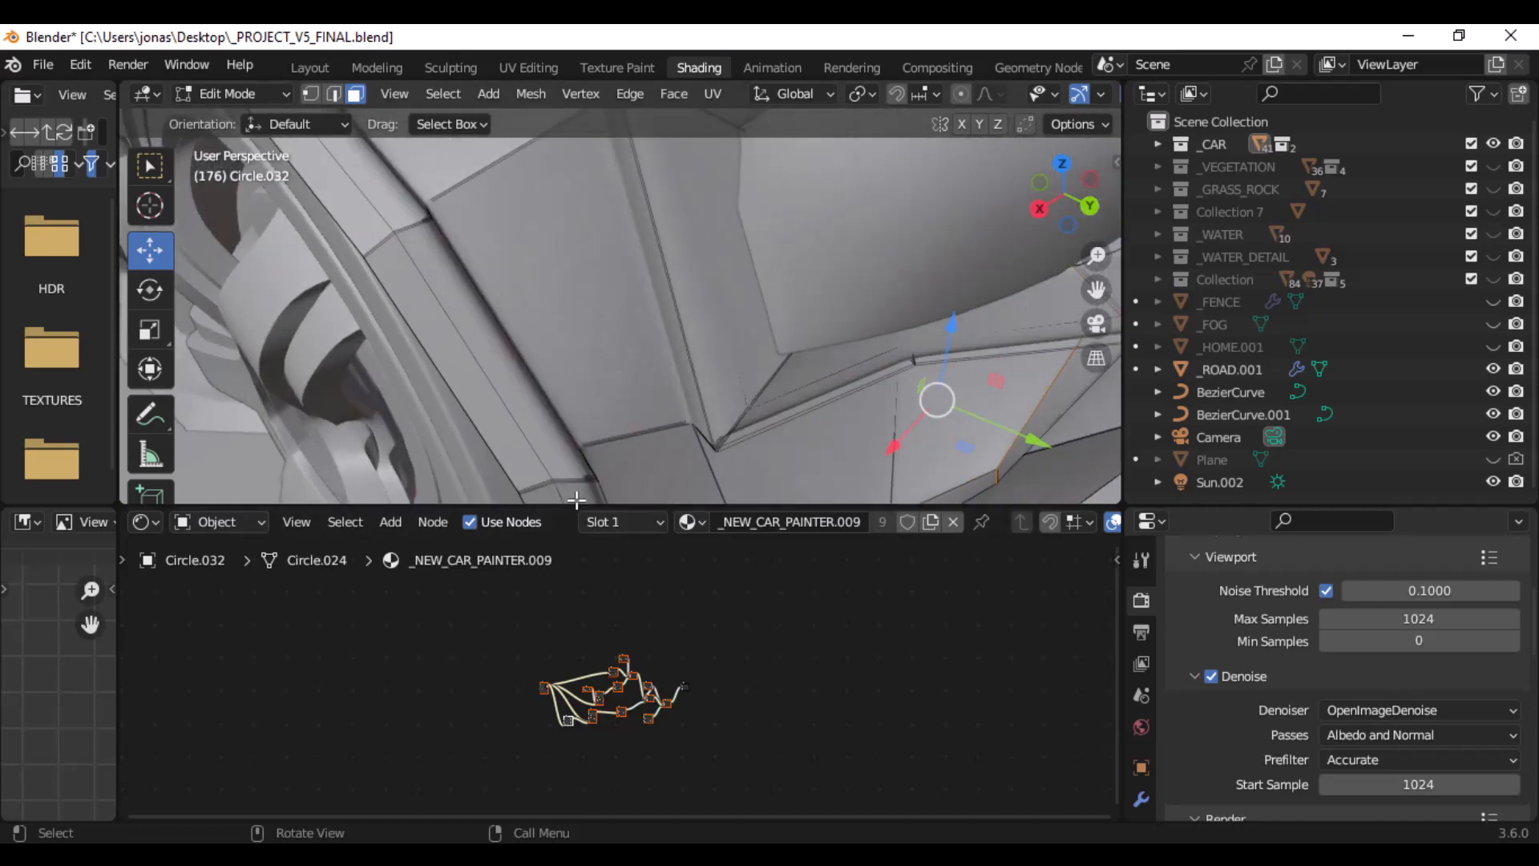
drag(576, 505, 584, 667)
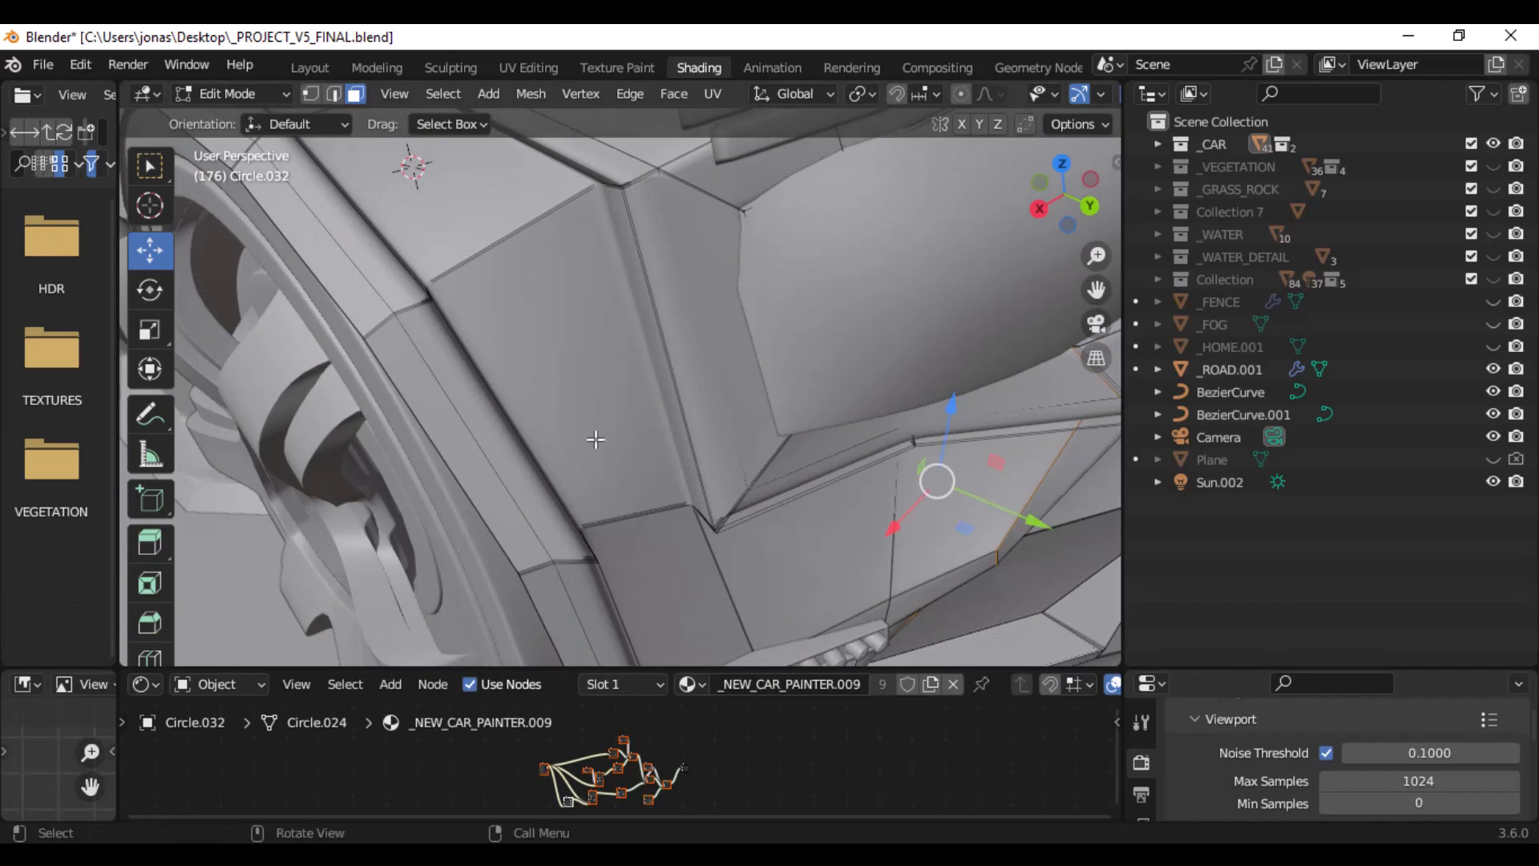
middle_drag(595, 439, 584, 206)
scroll(645, 310, down, 2)
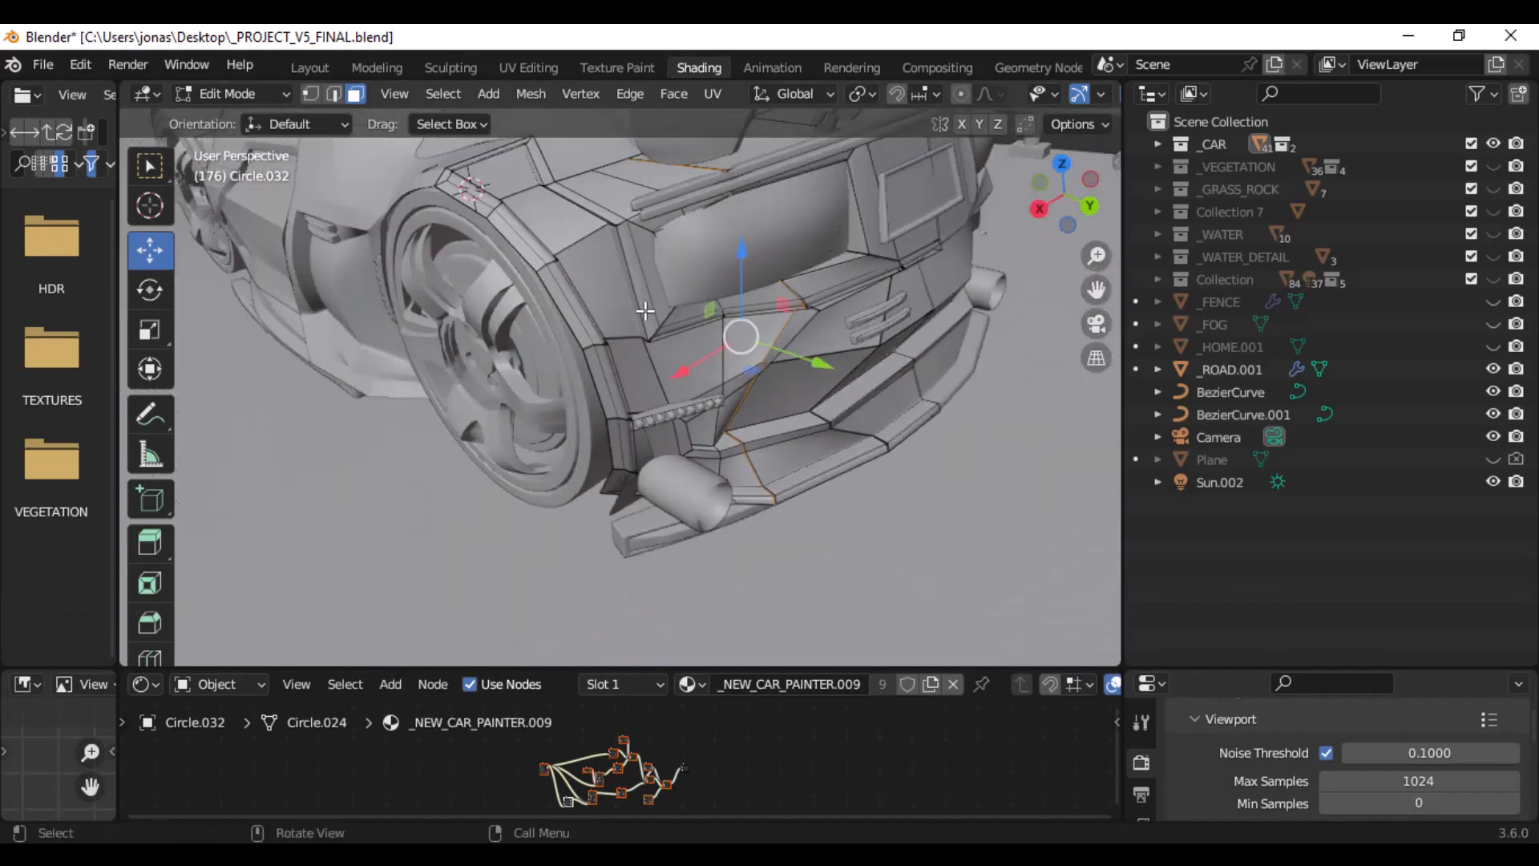
scroll(645, 311, down, 1)
click(255, 94)
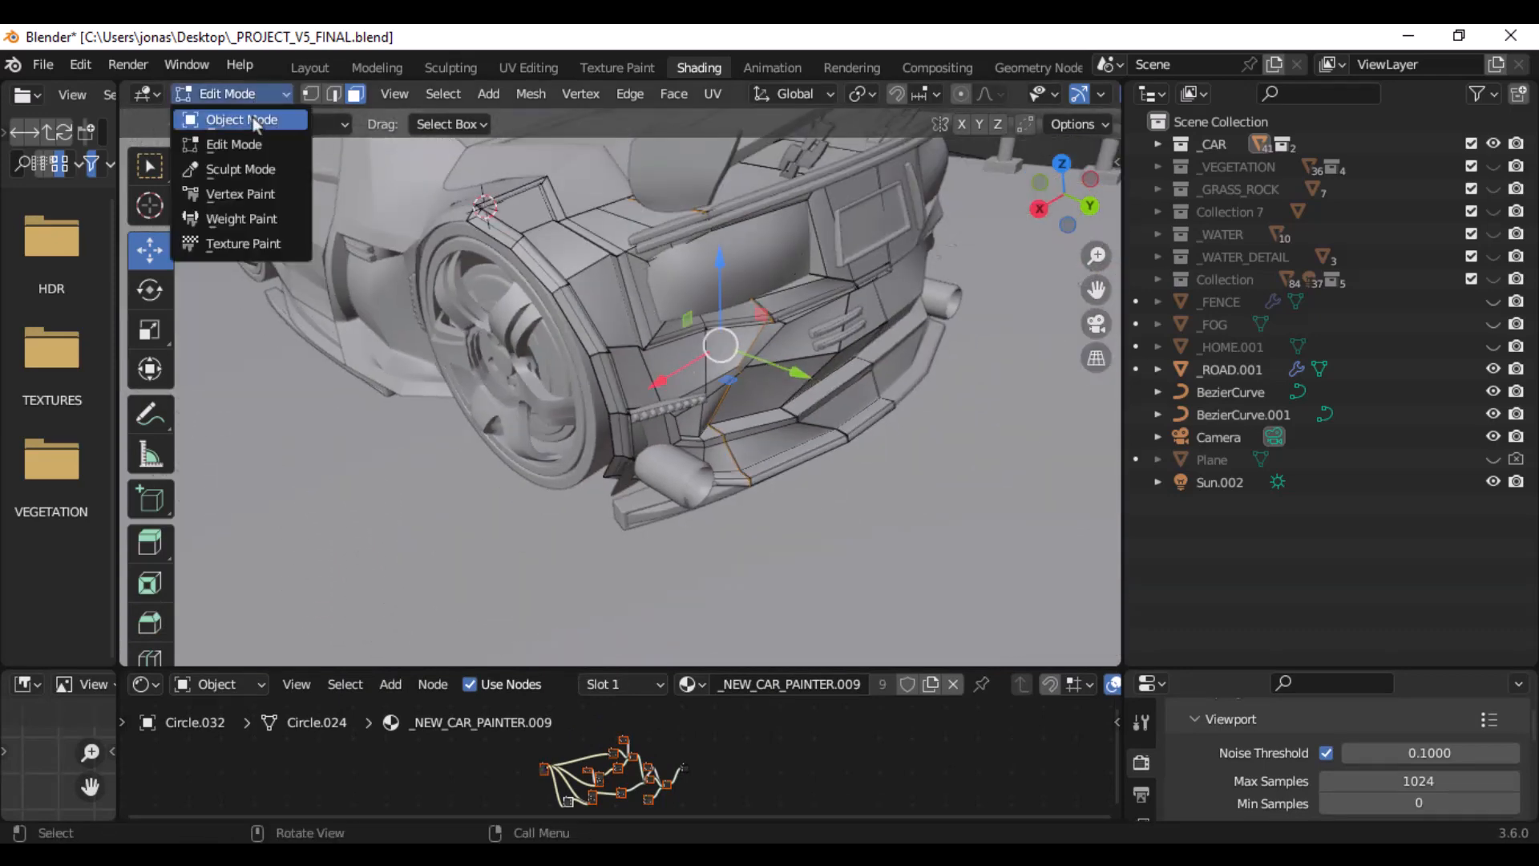
click(247, 120)
- Inspect the creases around the vents and dark lower section of the rear bumper in Object Mode
middle_drag(811, 440, 529, 249)
scroll(661, 339, down, 10)
scroll(752, 353, up, 4)
scroll(617, 306, up, 4)
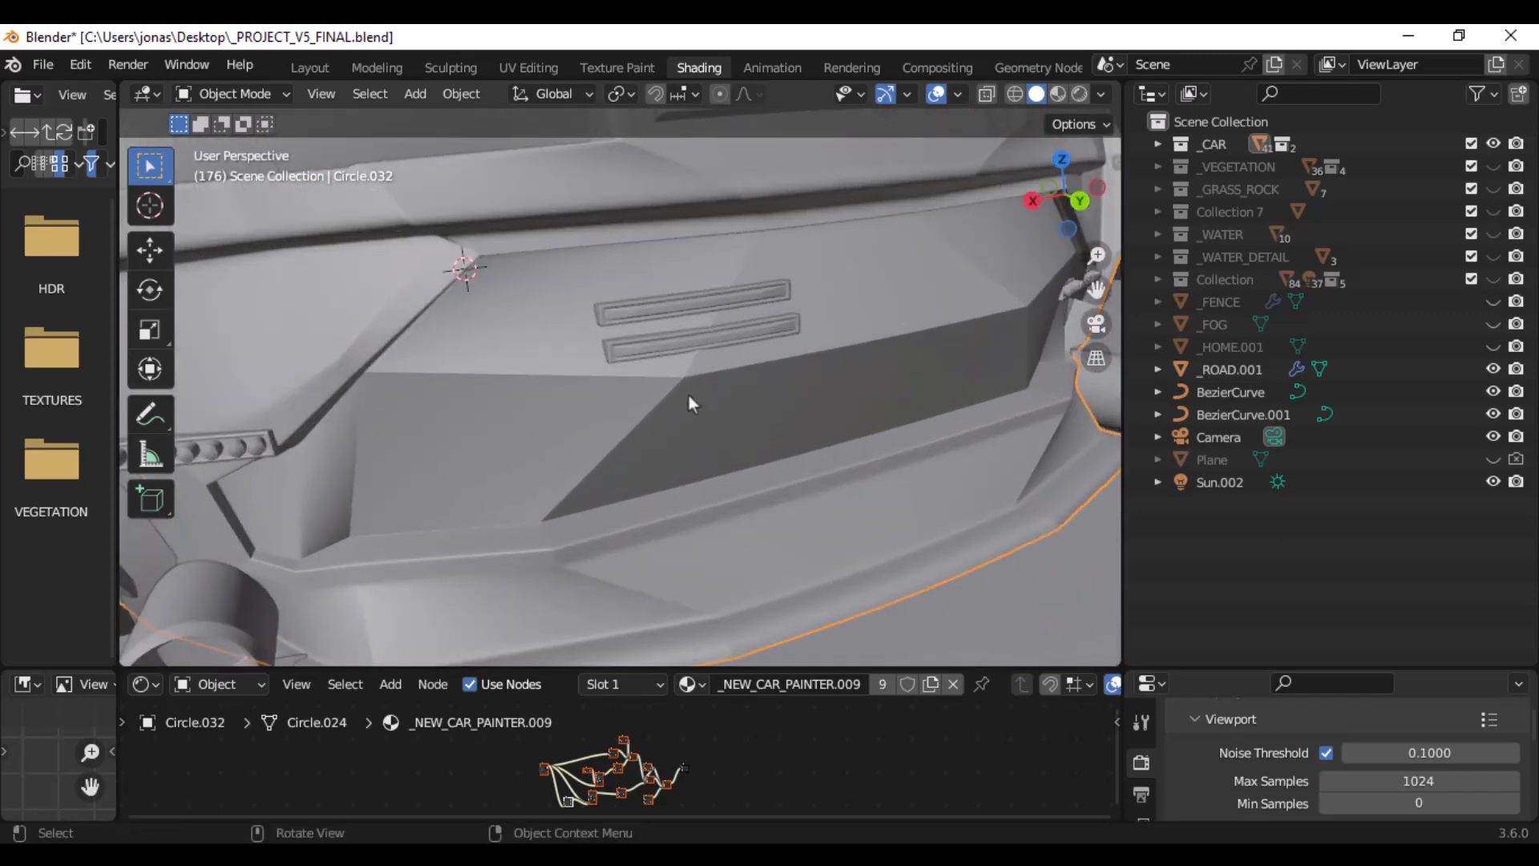
scroll(689, 396, down, 3)
- In Edit Mode, add a loop cut close to each side of the rear bumper's slanted edge beneath the vents
click(223, 94)
click(233, 147)
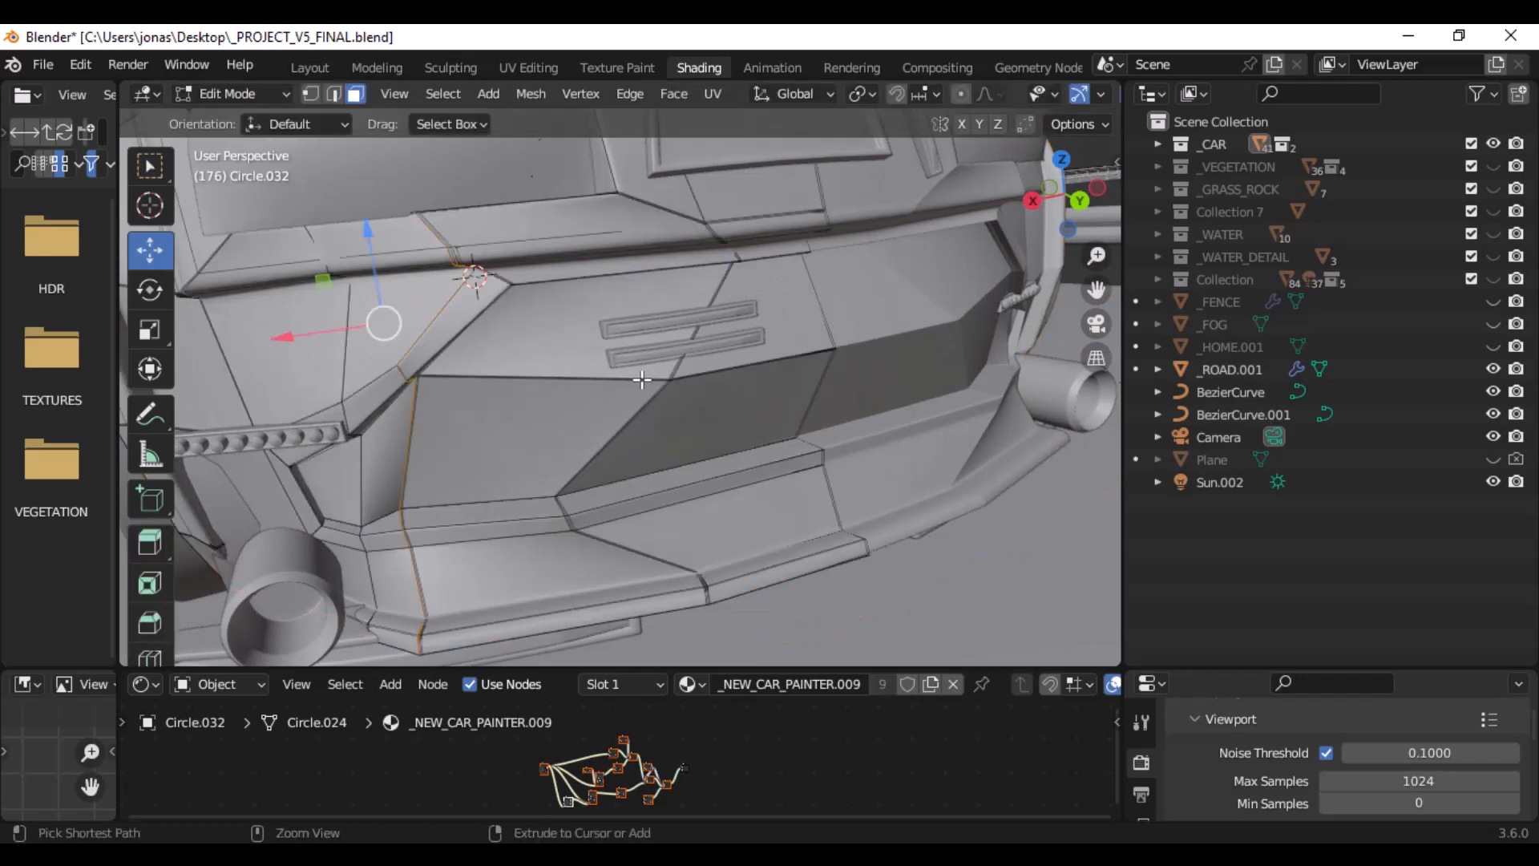
key(ctrl+r)
click(606, 377)
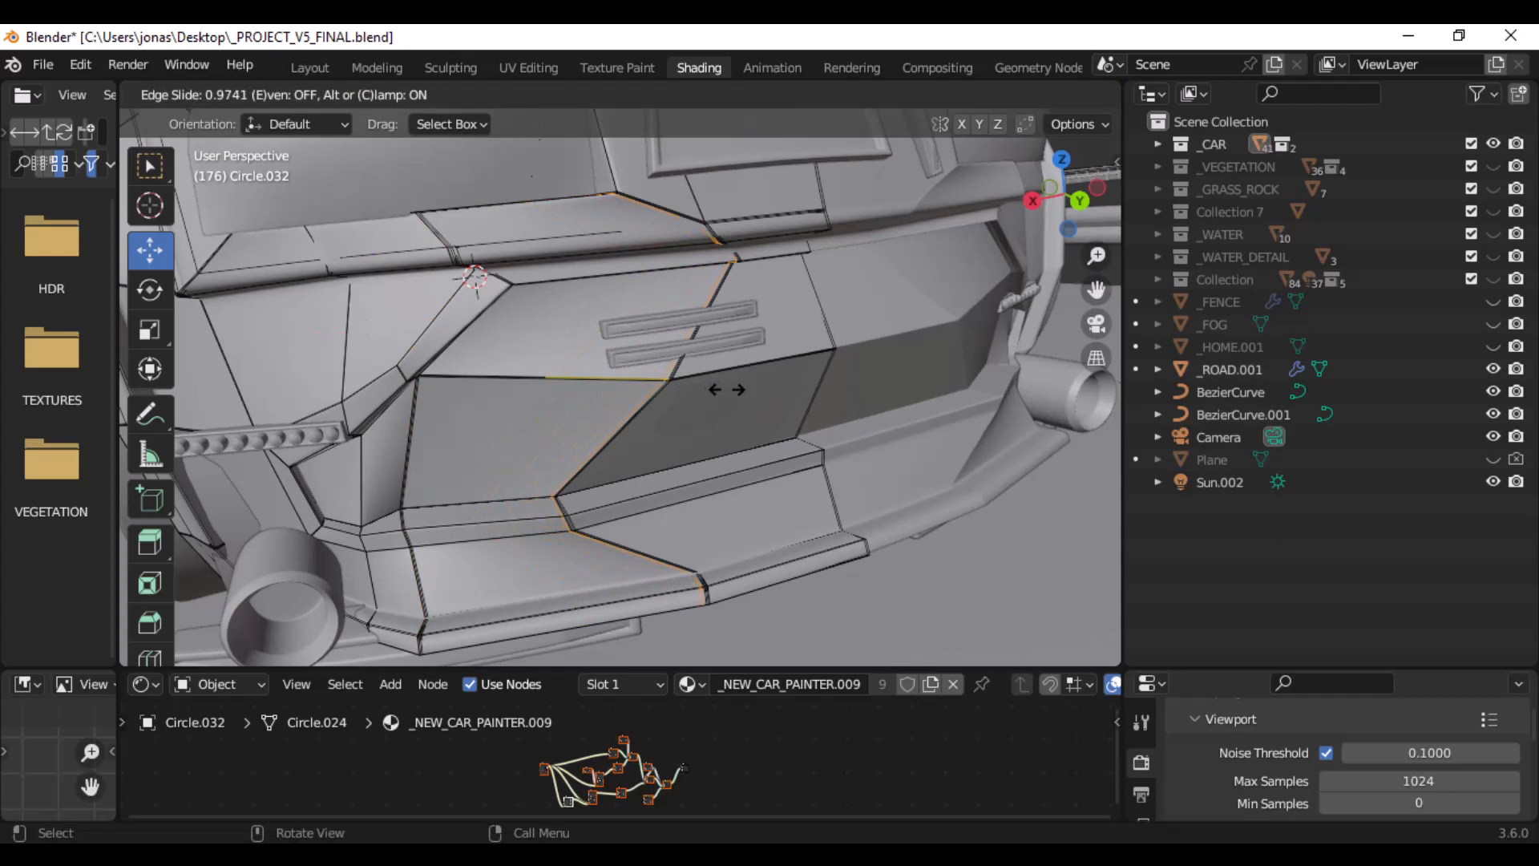
click(723, 390)
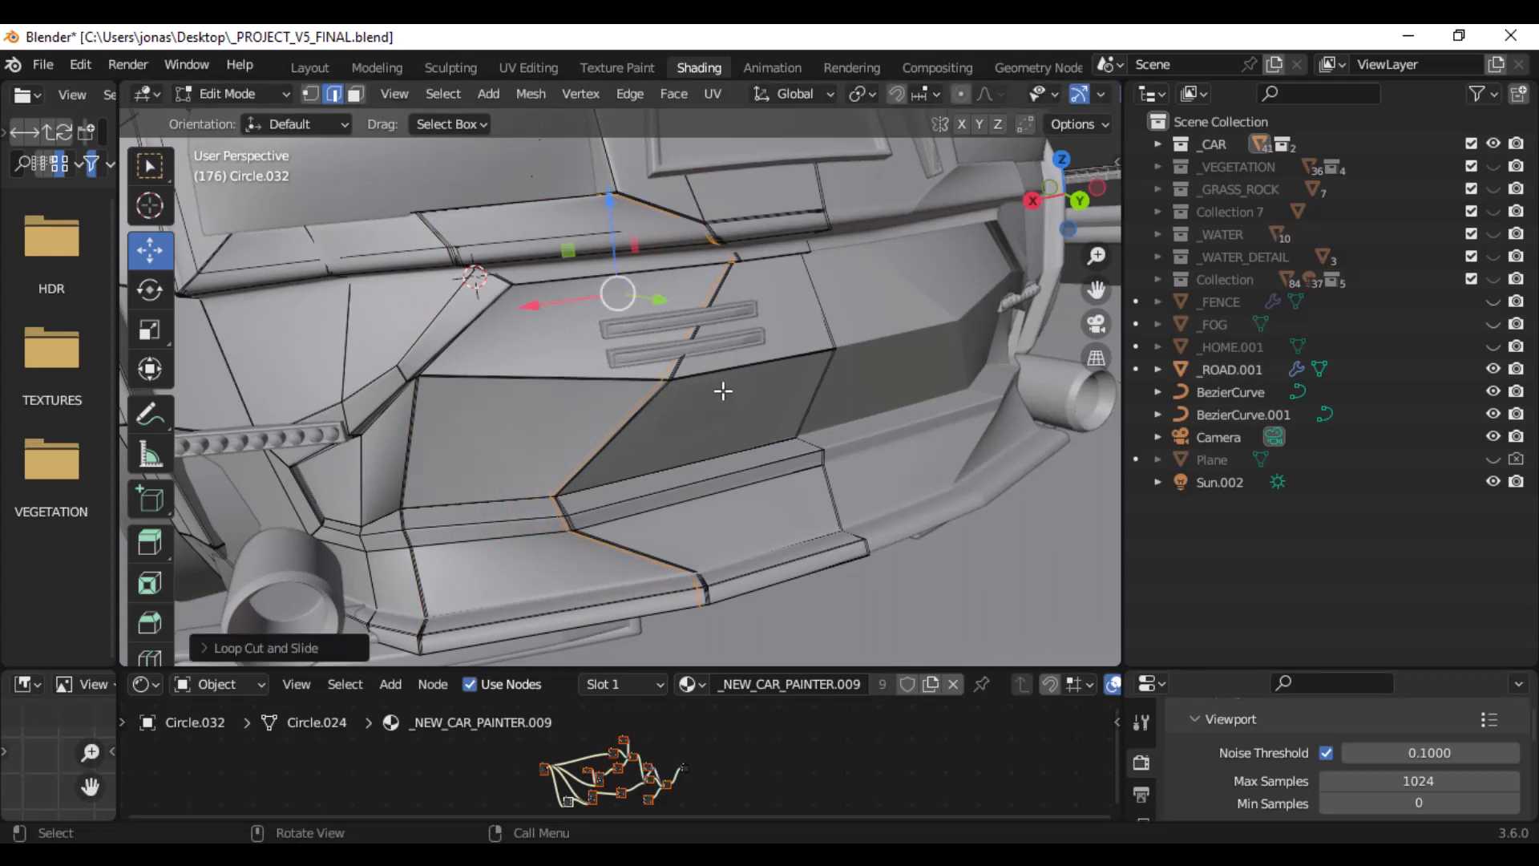
key(ctrl+r)
click(776, 363)
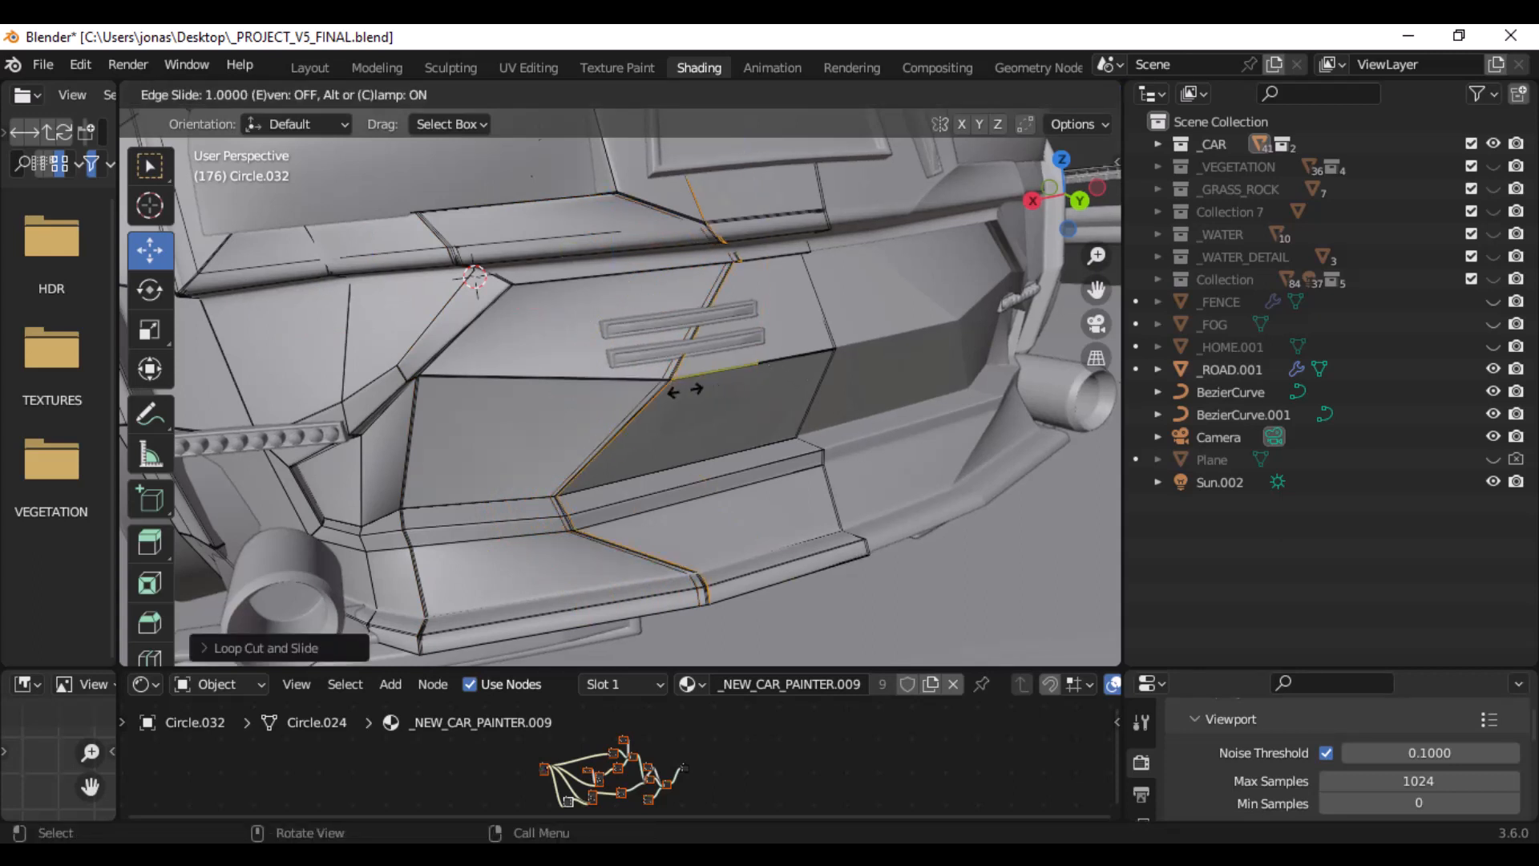
click(703, 389)
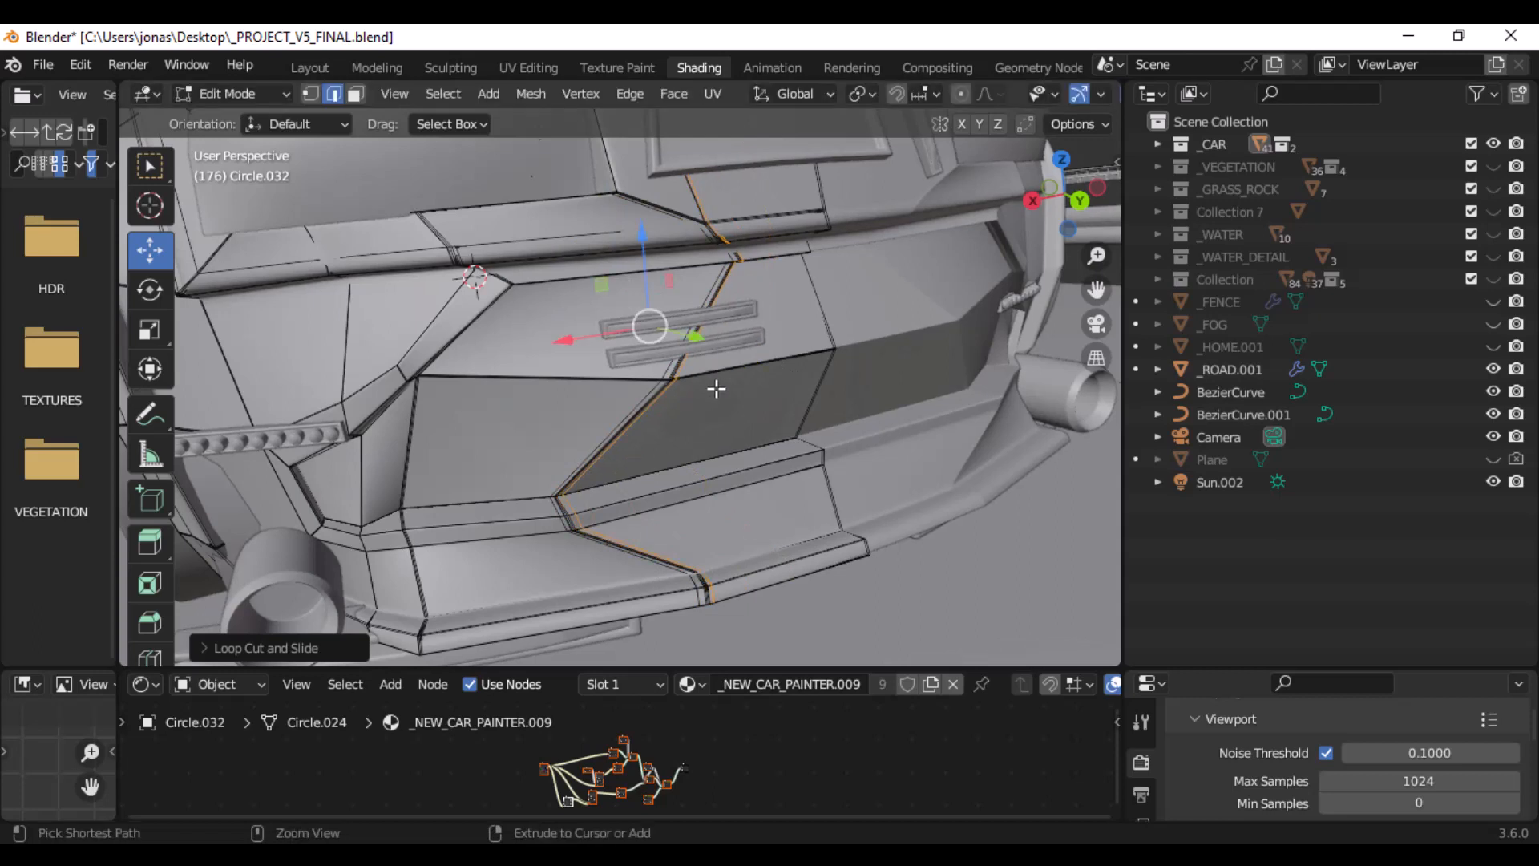
- Undo both loop cuts on the rear bumper and return to Object Mode
key(ctrl+z)
key(ctrl+z)
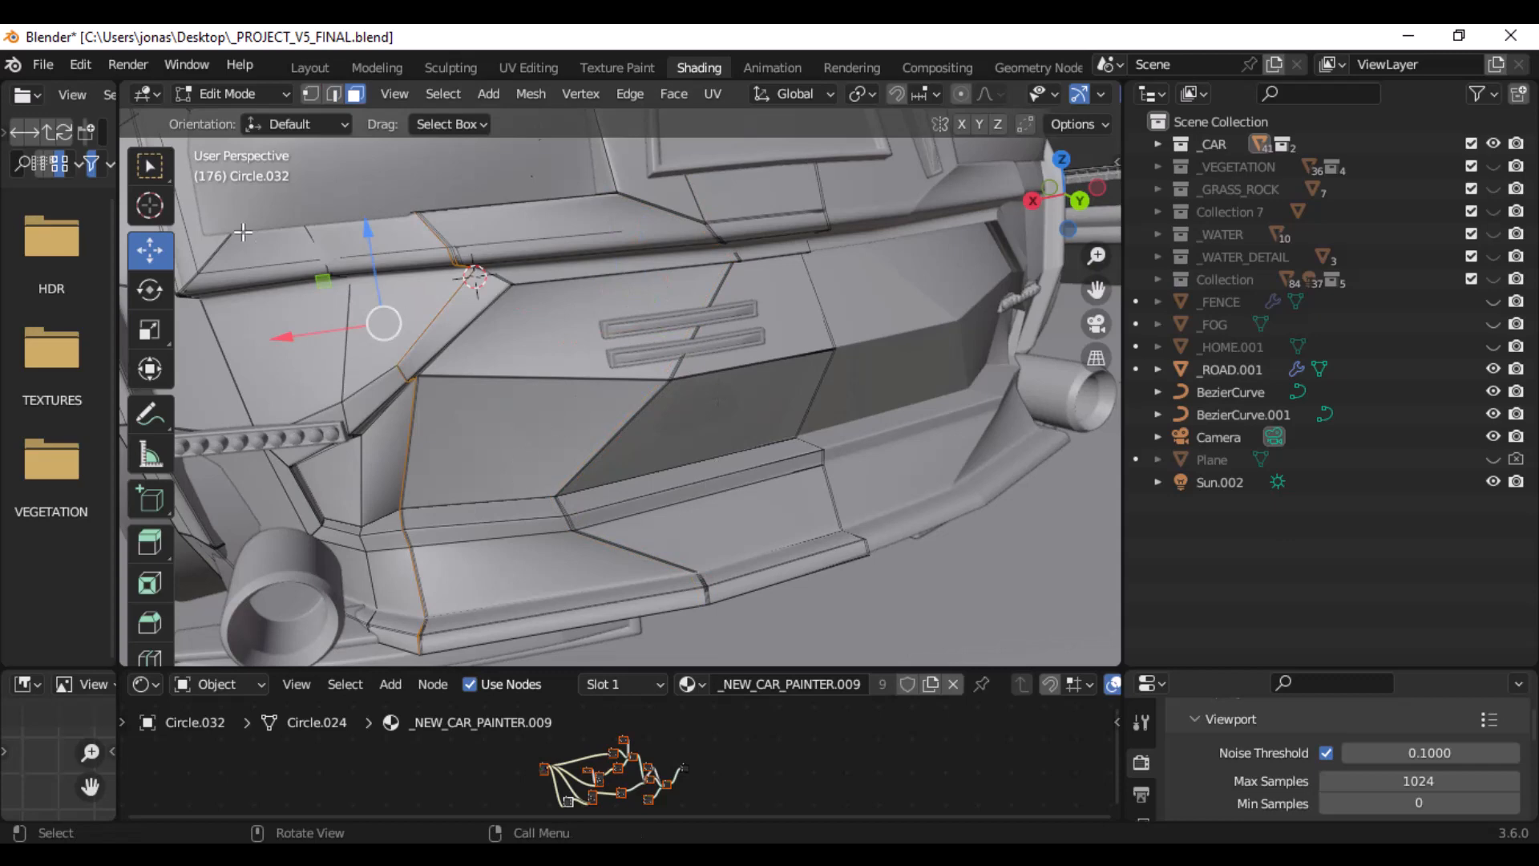
click(229, 94)
click(240, 113)
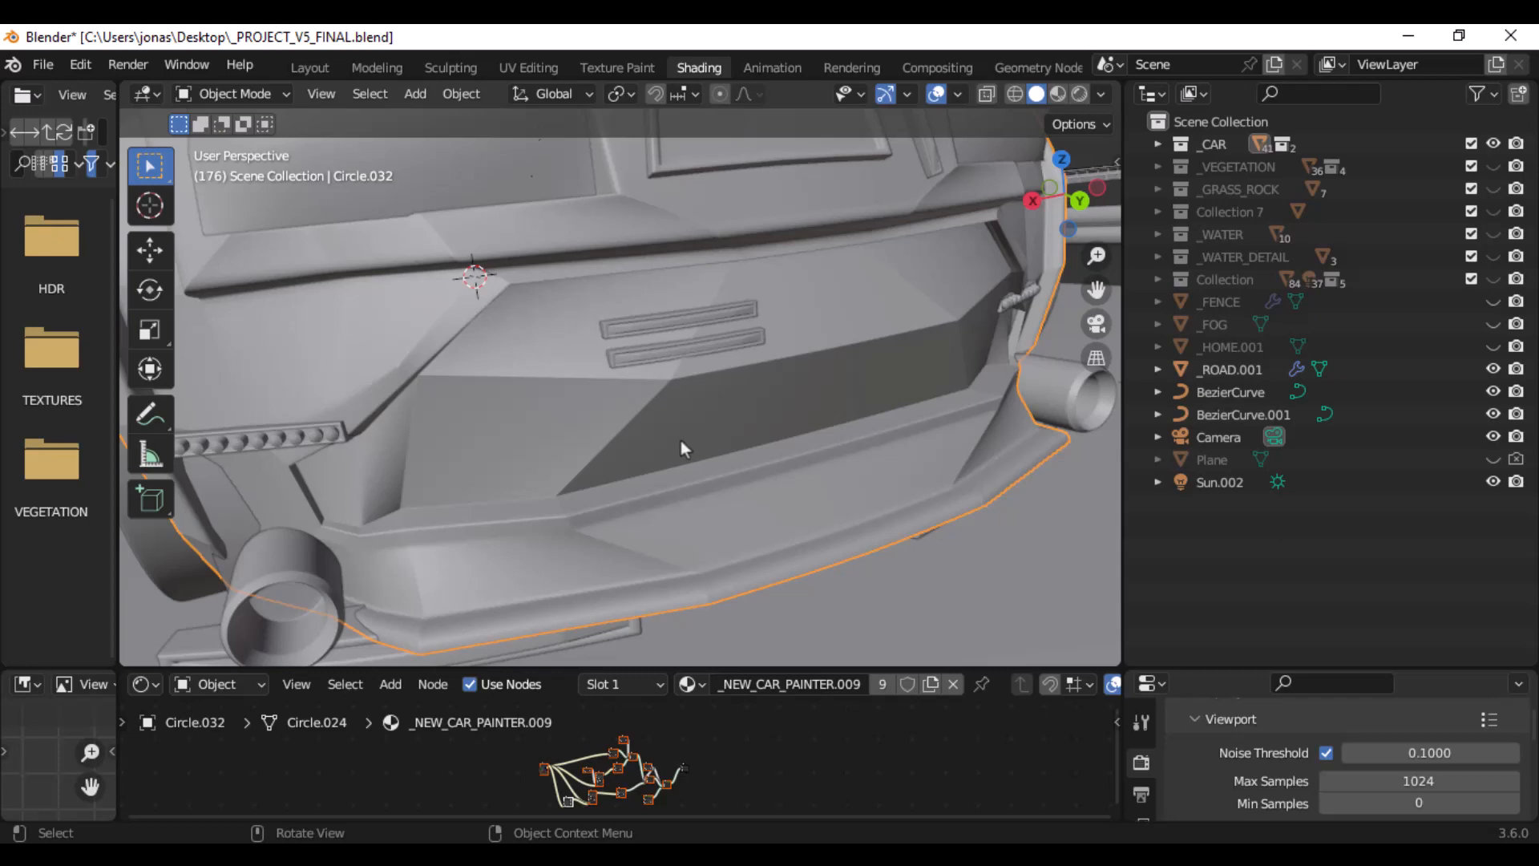
- Enlarge the properties area and review the rear body panel's Mirror and Subdivision modifier settings
scroll(767, 507, down, 5)
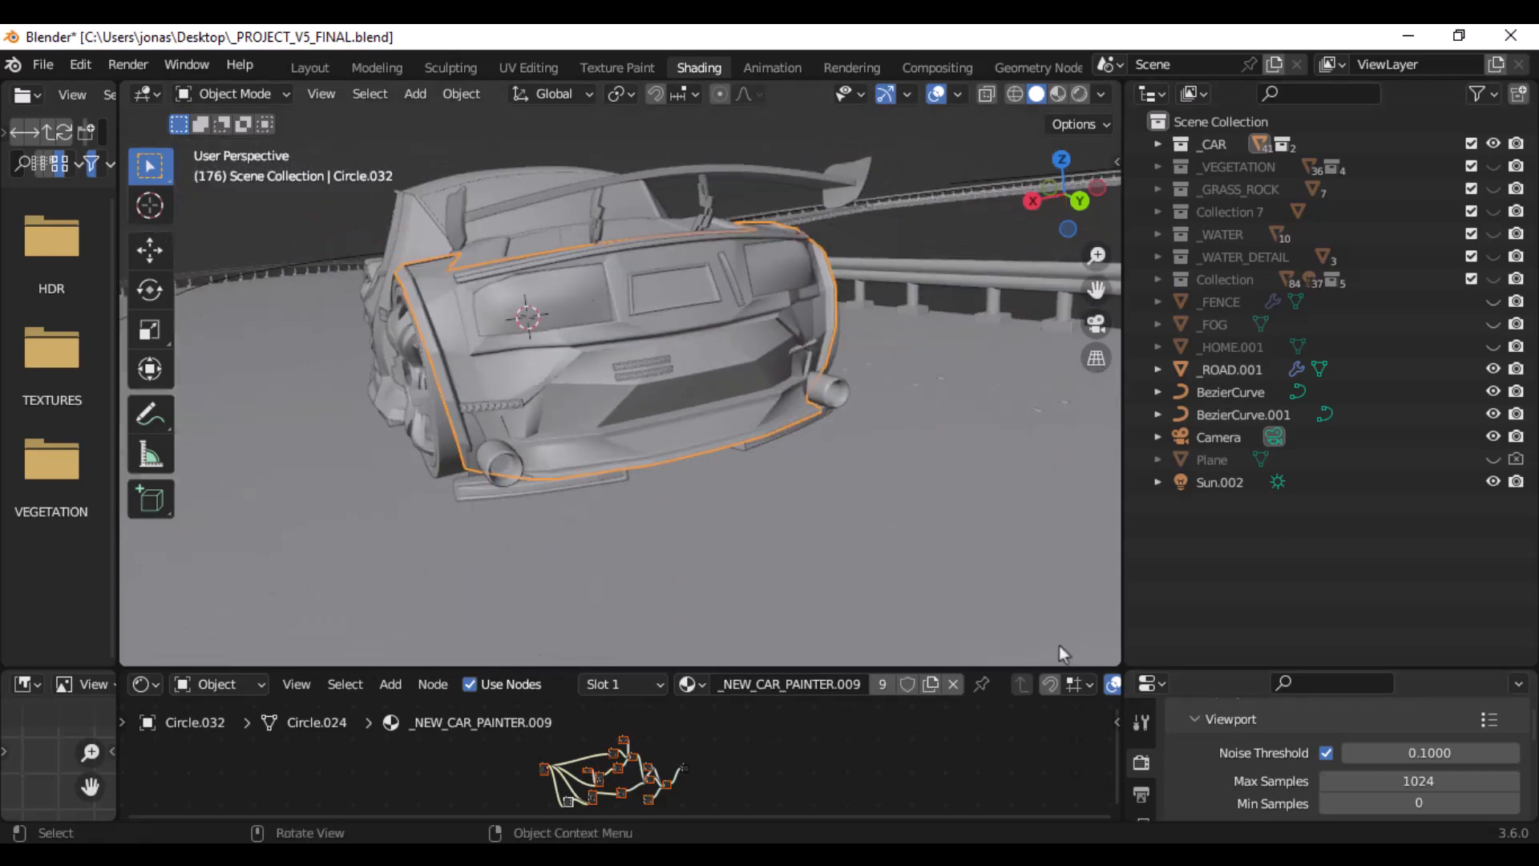
drag(1006, 666, 1011, 505)
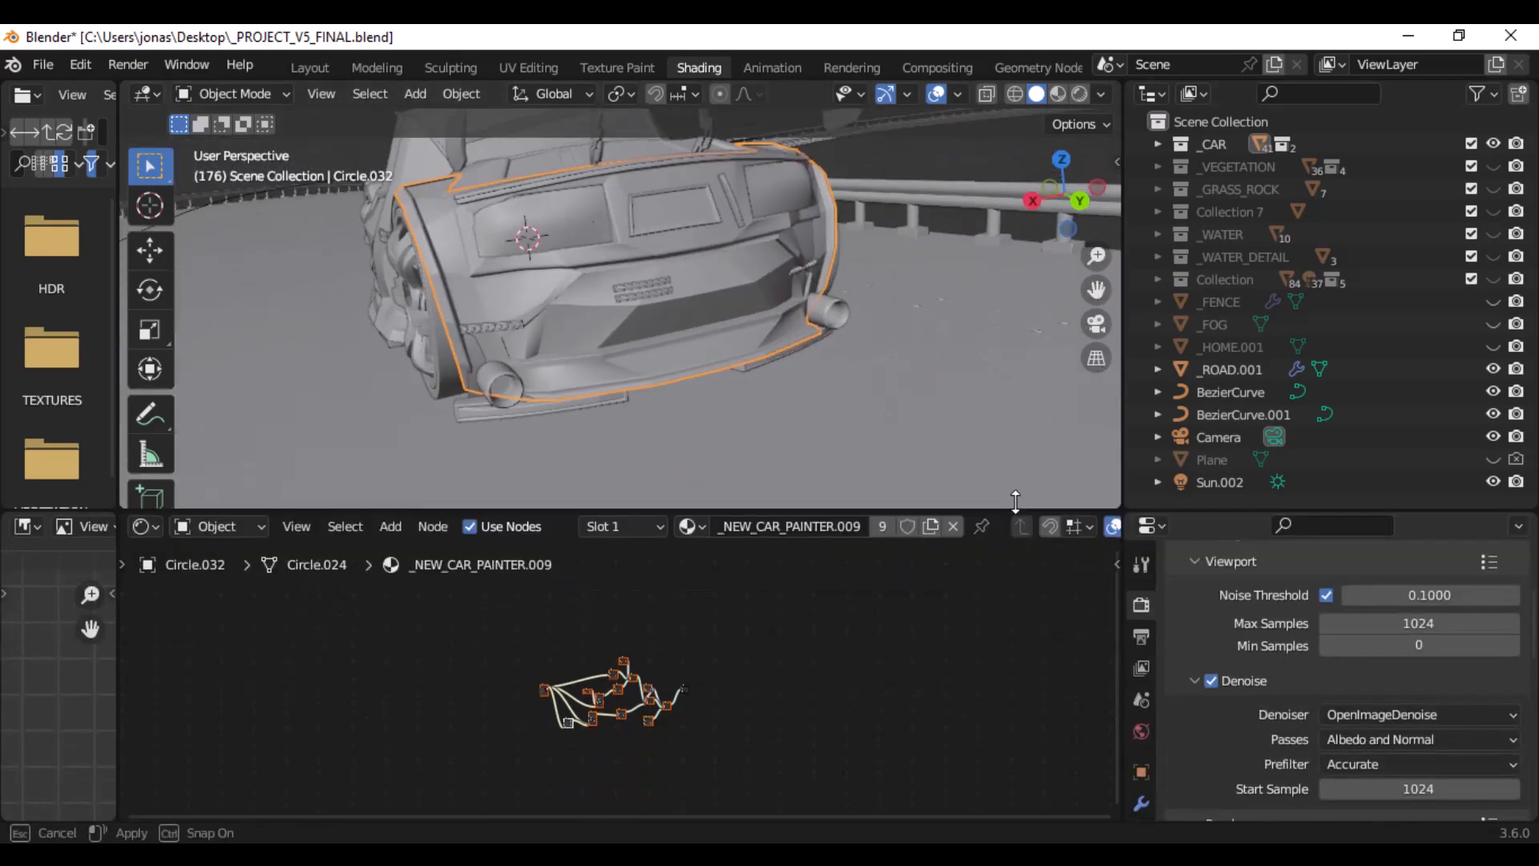
click(1141, 798)
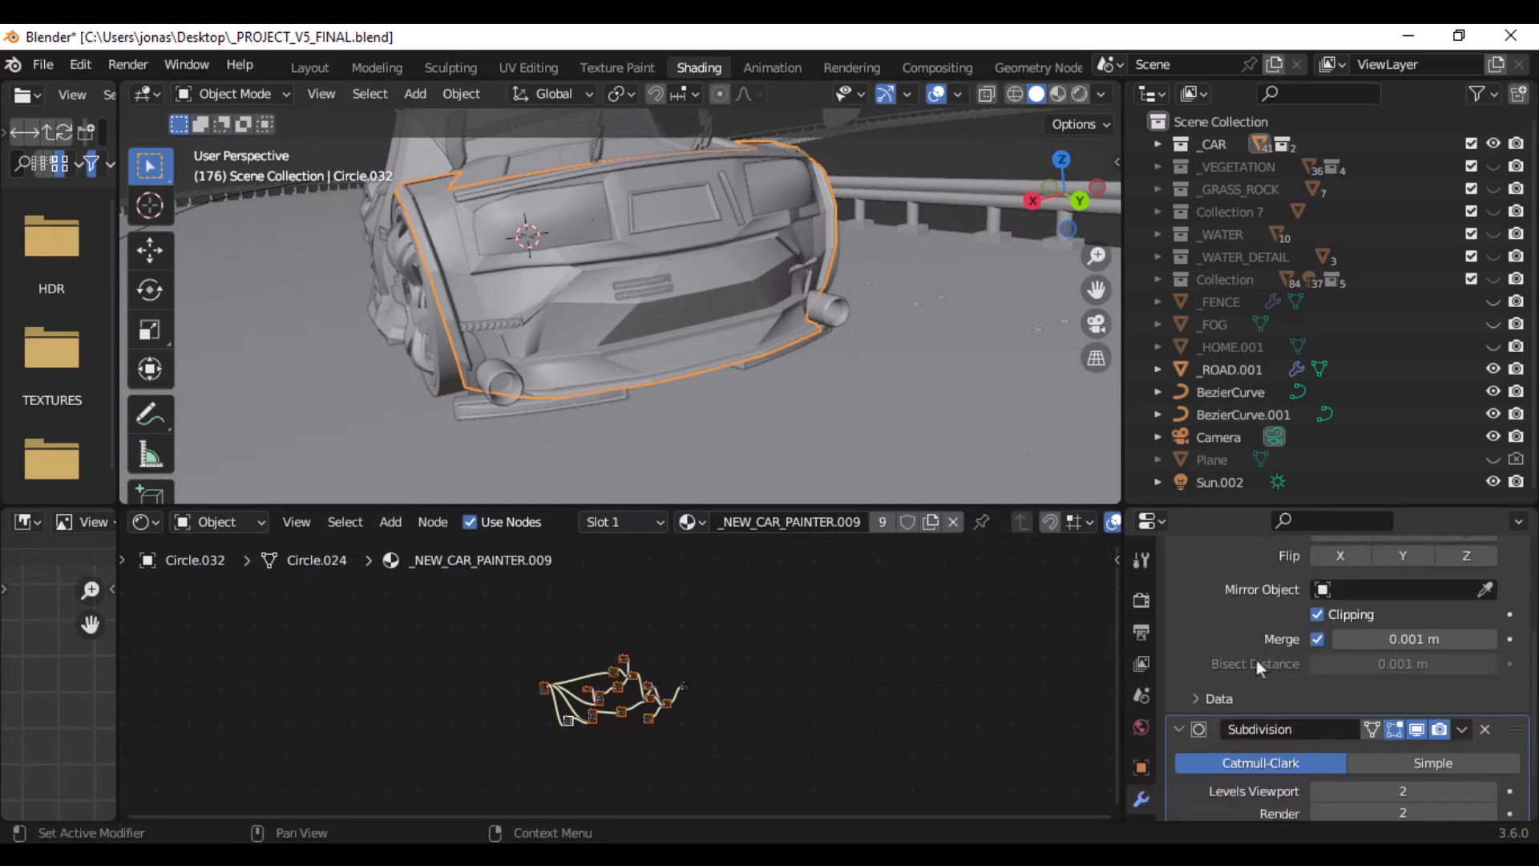
scroll(1256, 660, up, 5)
scroll(1257, 661, down, 7)
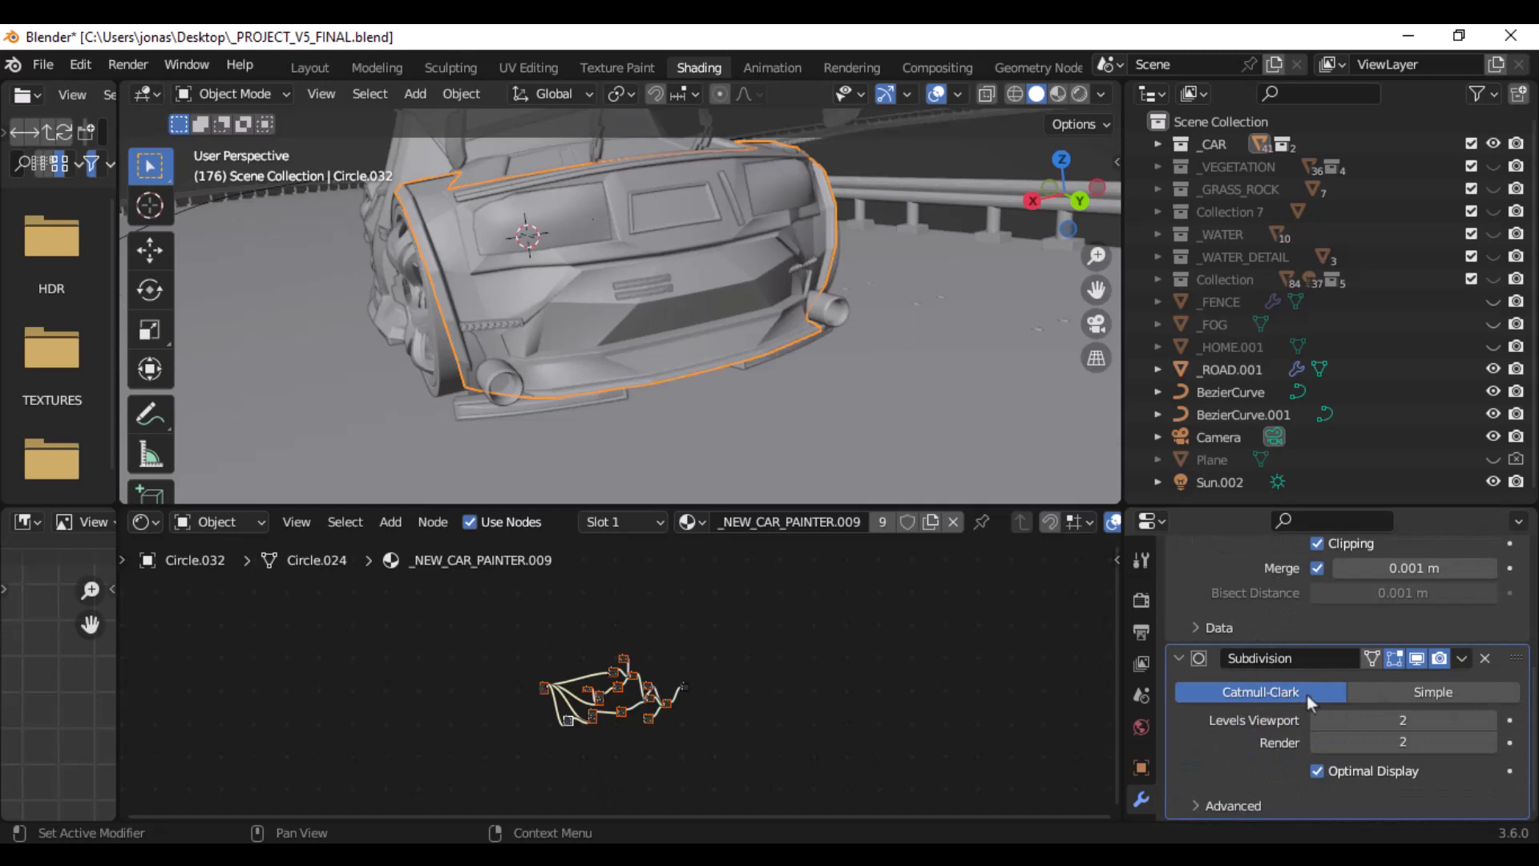
scroll(1258, 685, up, 5)
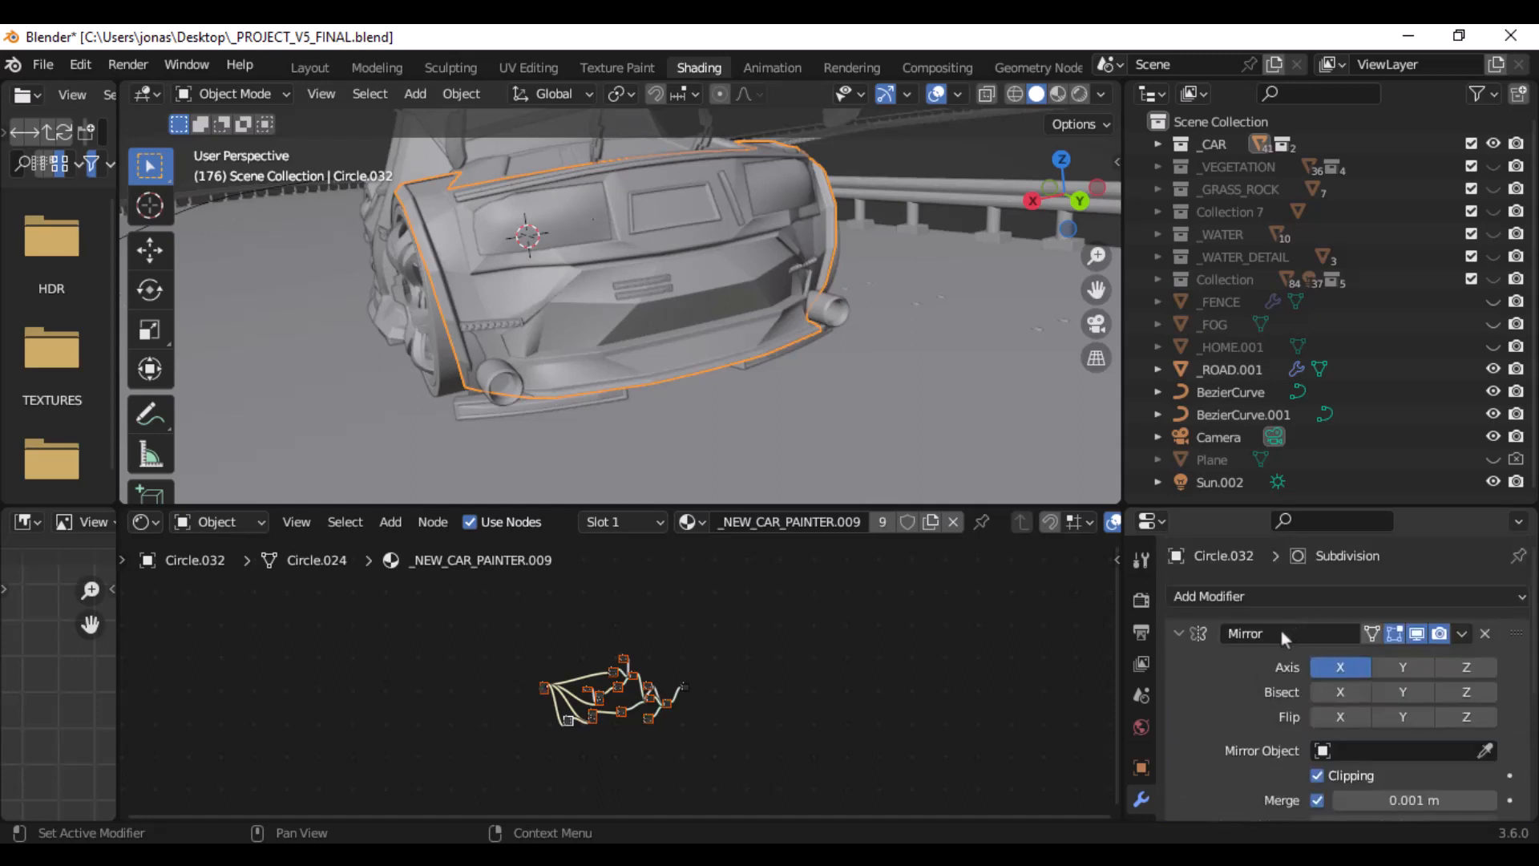
scroll(1299, 695, down, 5)
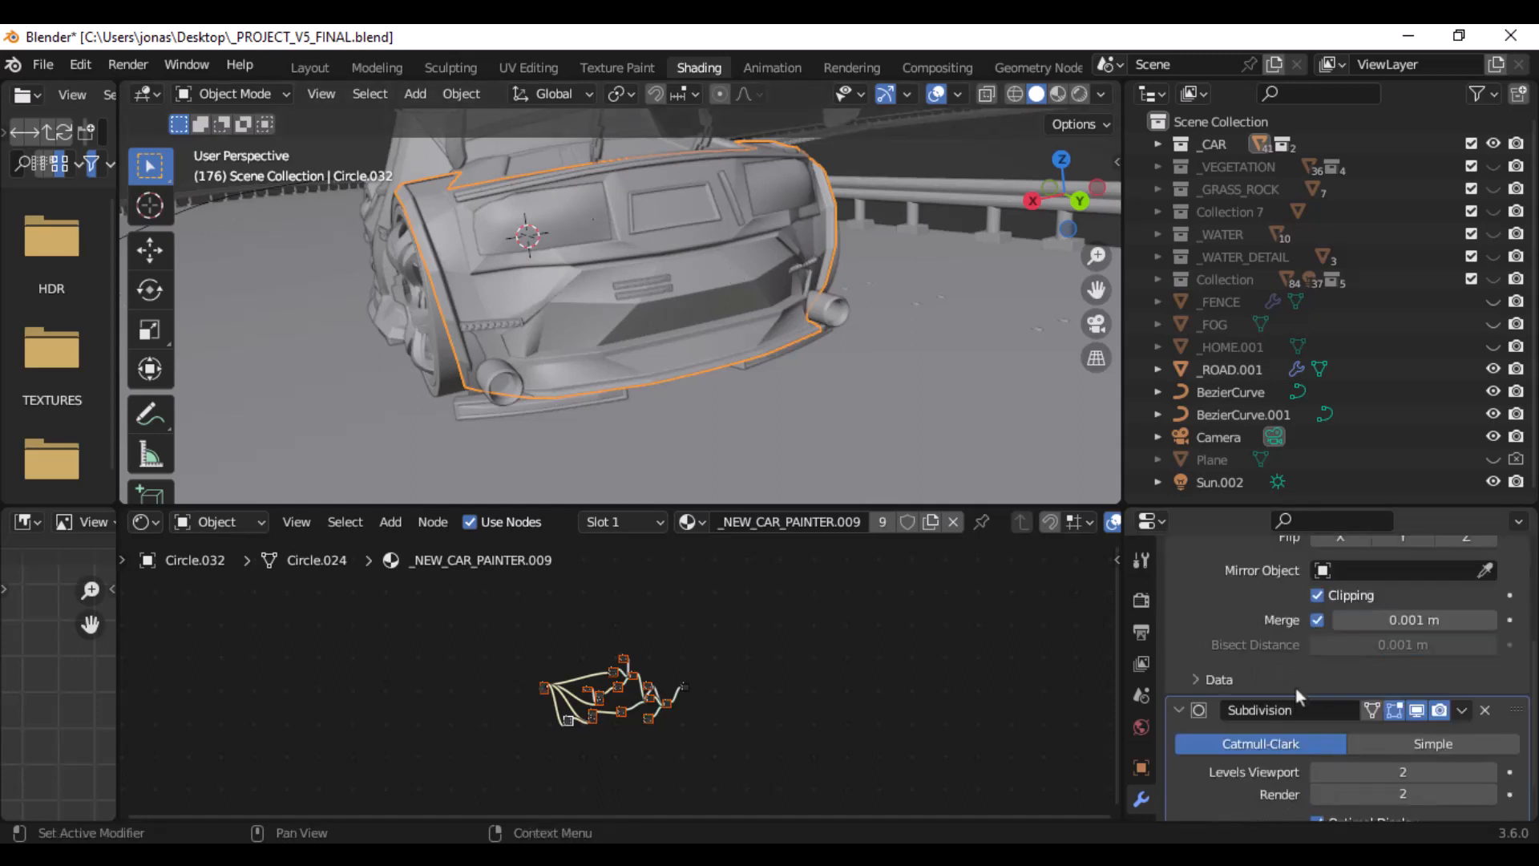
scroll(1300, 695, down, 2)
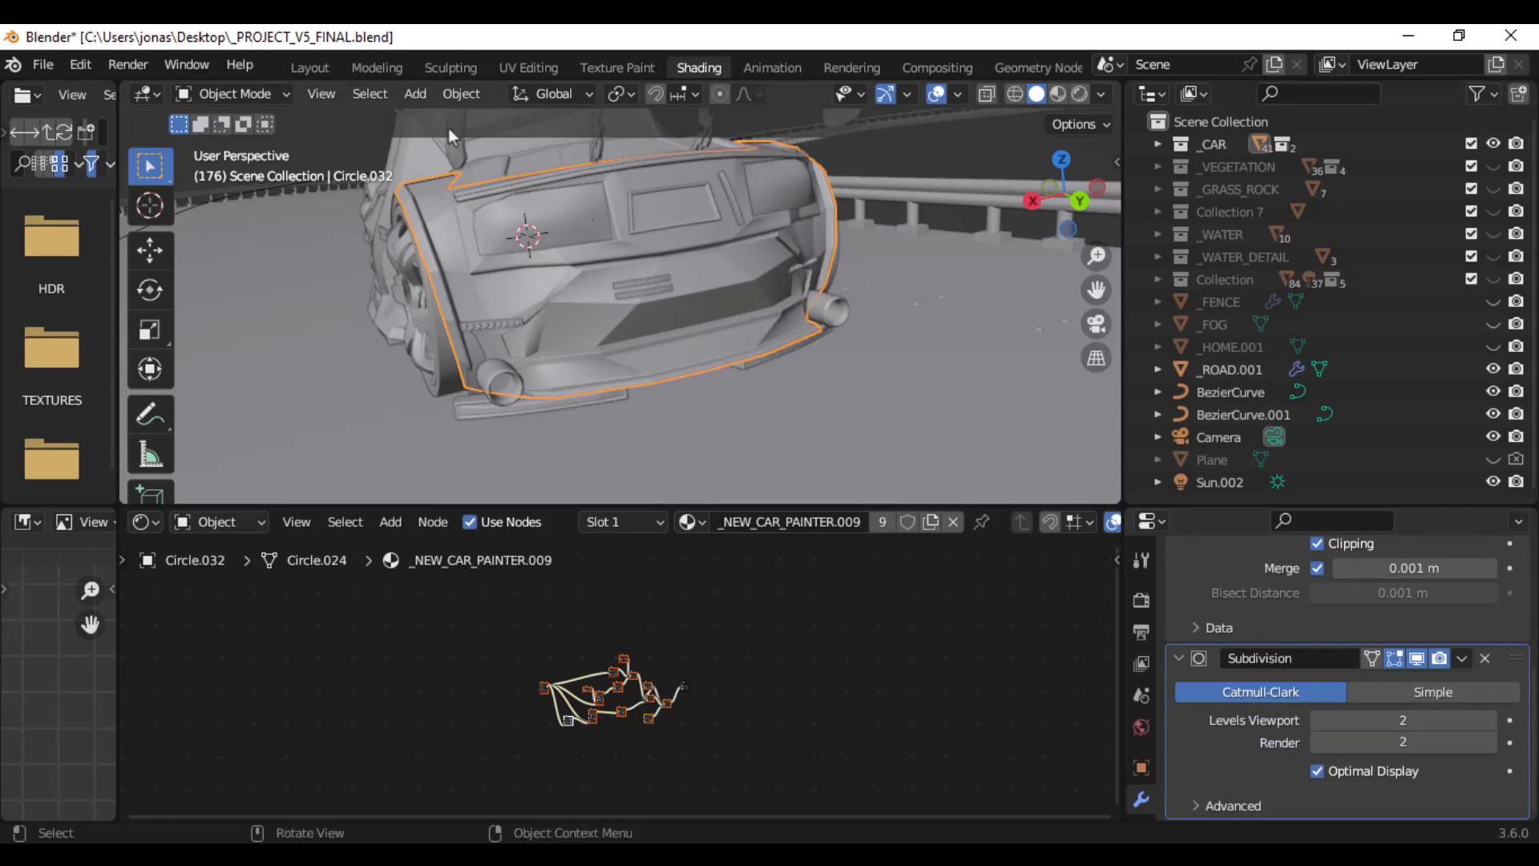
- Apply Shade Flat to the rear body panel and inspect the bumper's faces up close
click(457, 94)
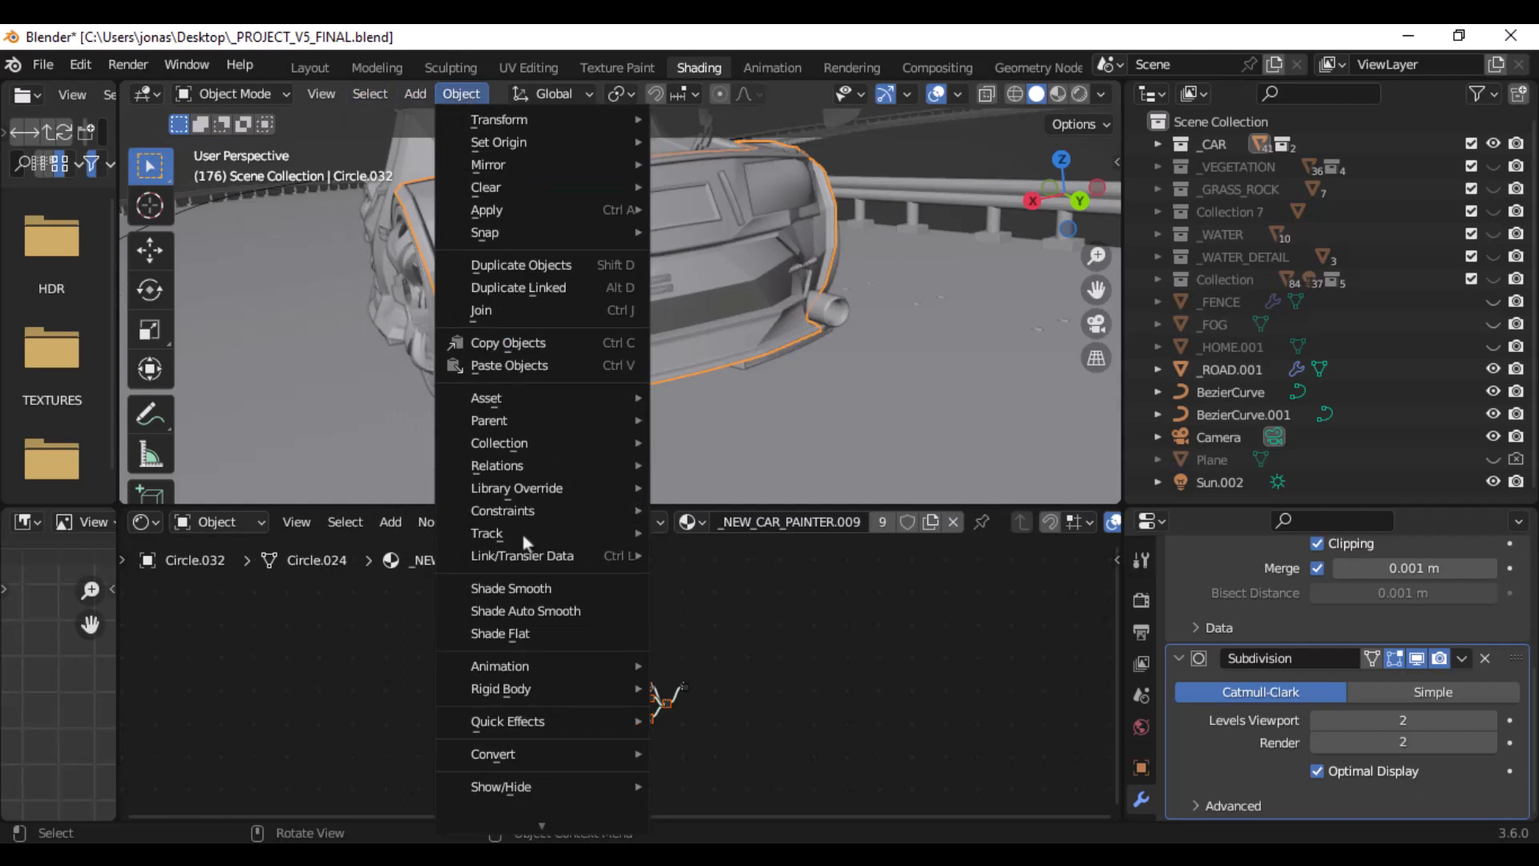
click(545, 635)
scroll(682, 398, up, 5)
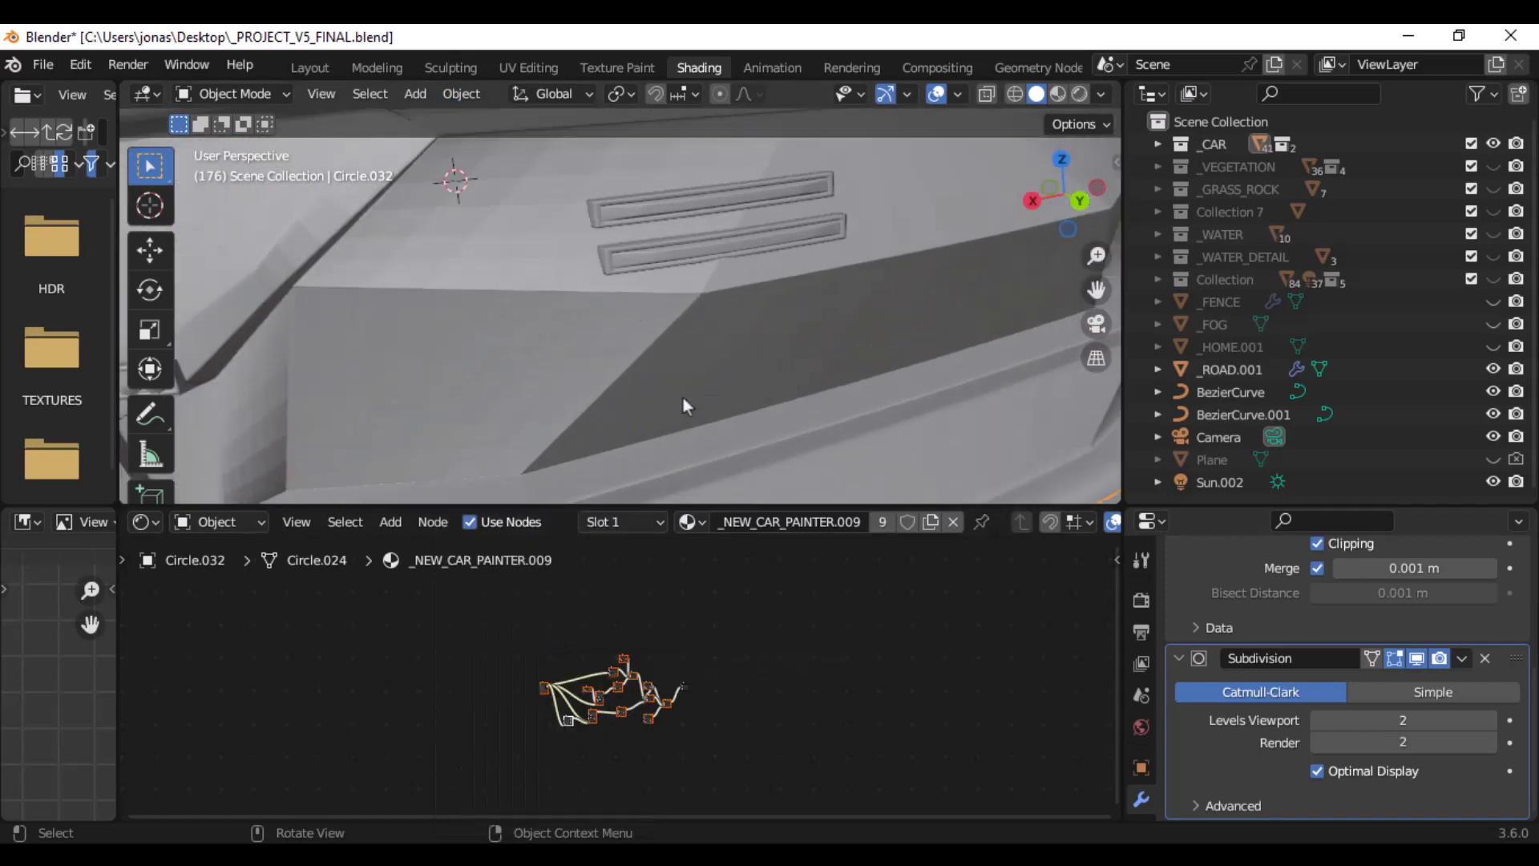
scroll(565, 355, up, 2)
scroll(566, 354, down, 3)
- Frame the lower bumper beside the exhaust pipe and apply Shade Smooth to the rear body panel
middle_drag(565, 354, 519, 369)
shift+middle_drag(519, 369, 646, 135)
scroll(642, 300, up, 5)
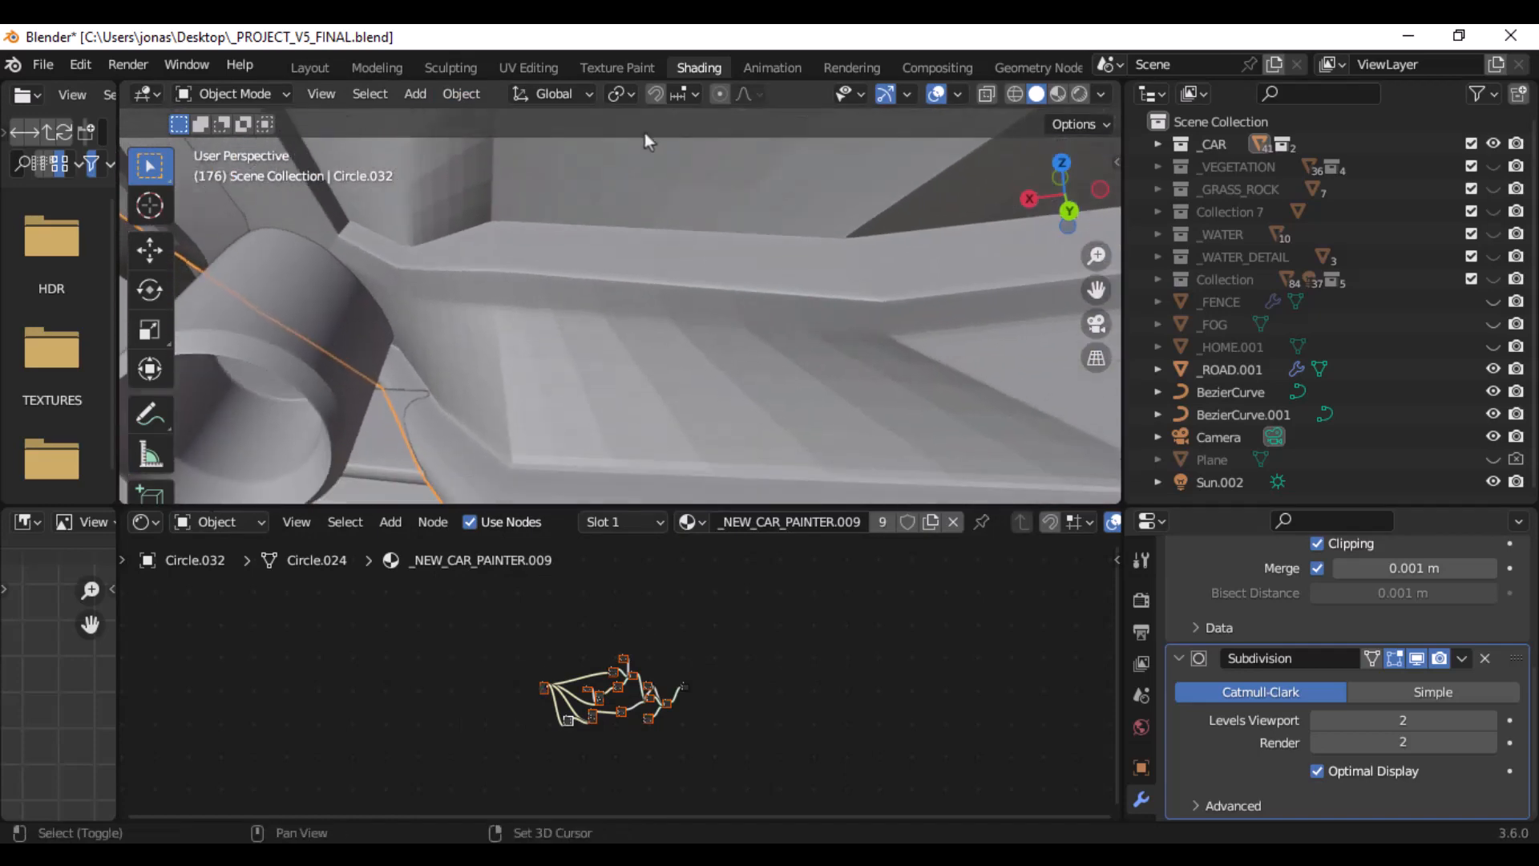
click(460, 94)
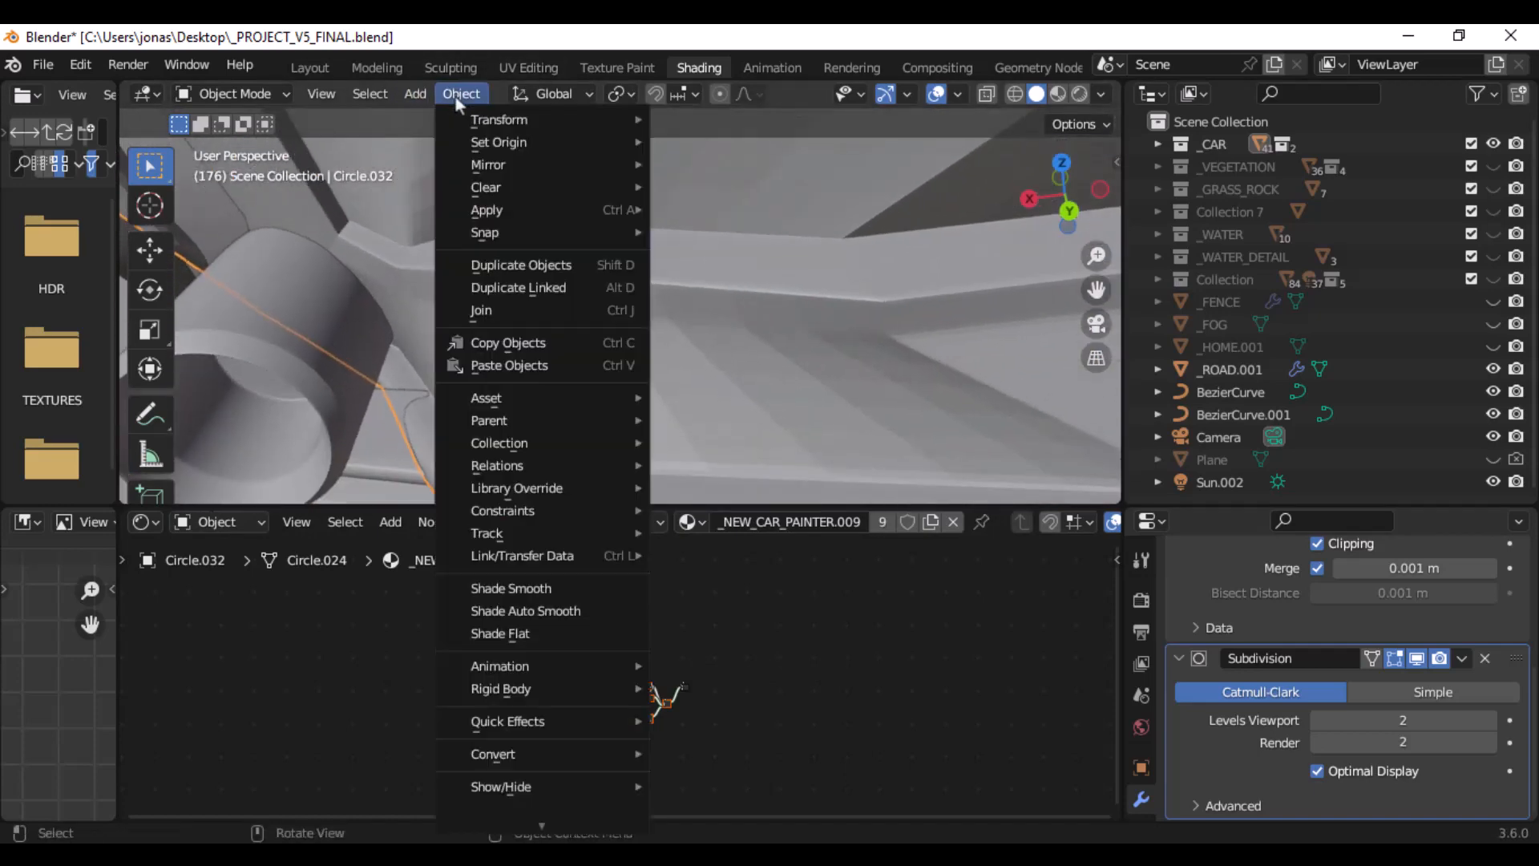
click(526, 592)
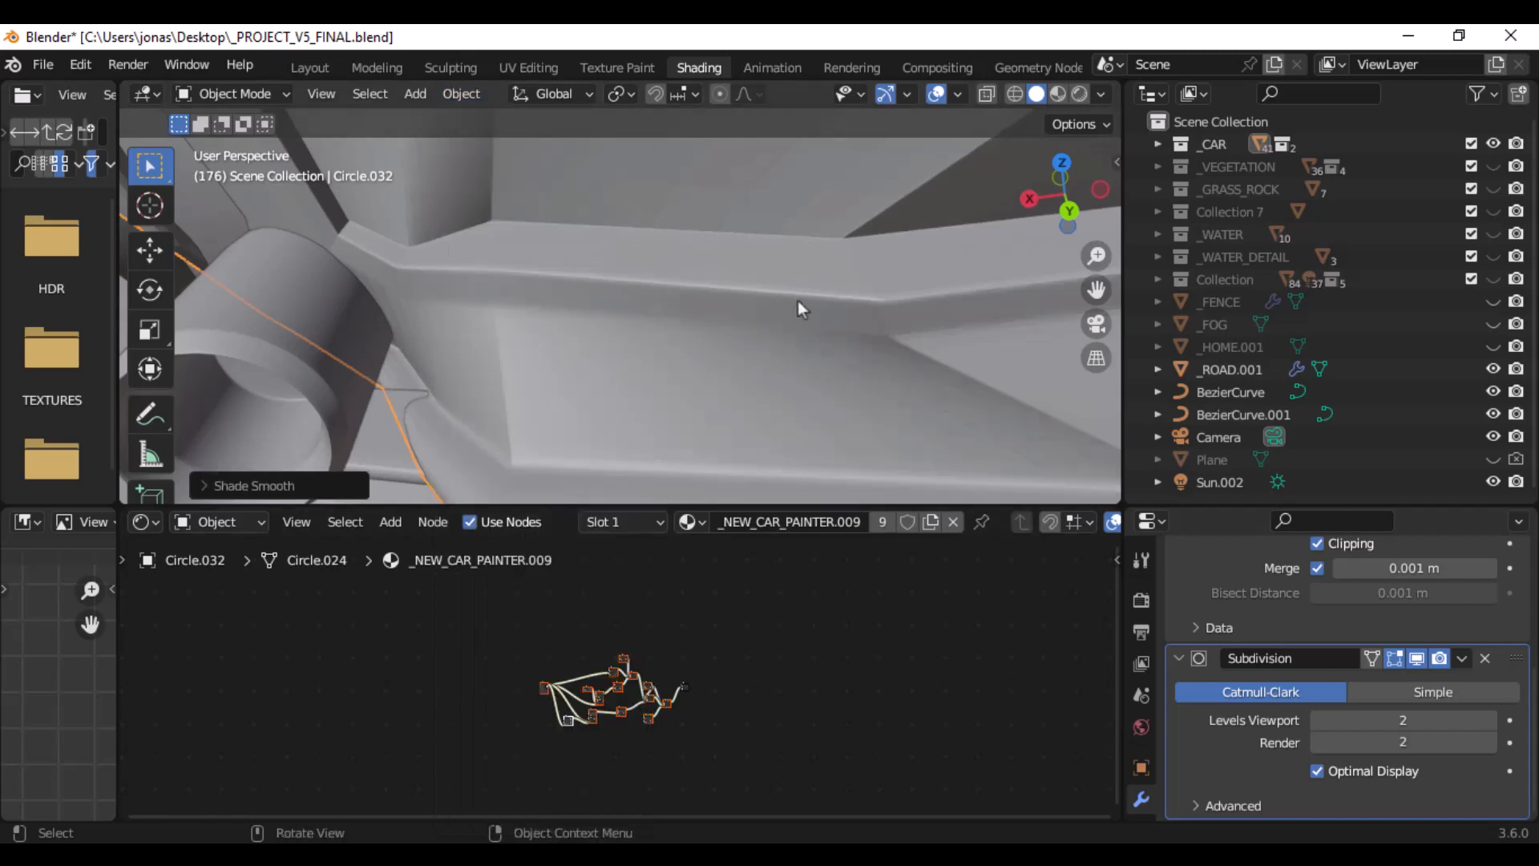
- Frame the whole car on the road and unhide the _FOG object in the viewport
scroll(796, 301, down, 10)
middle_drag(771, 226, 799, 329)
middle_drag(786, 275, 743, 319)
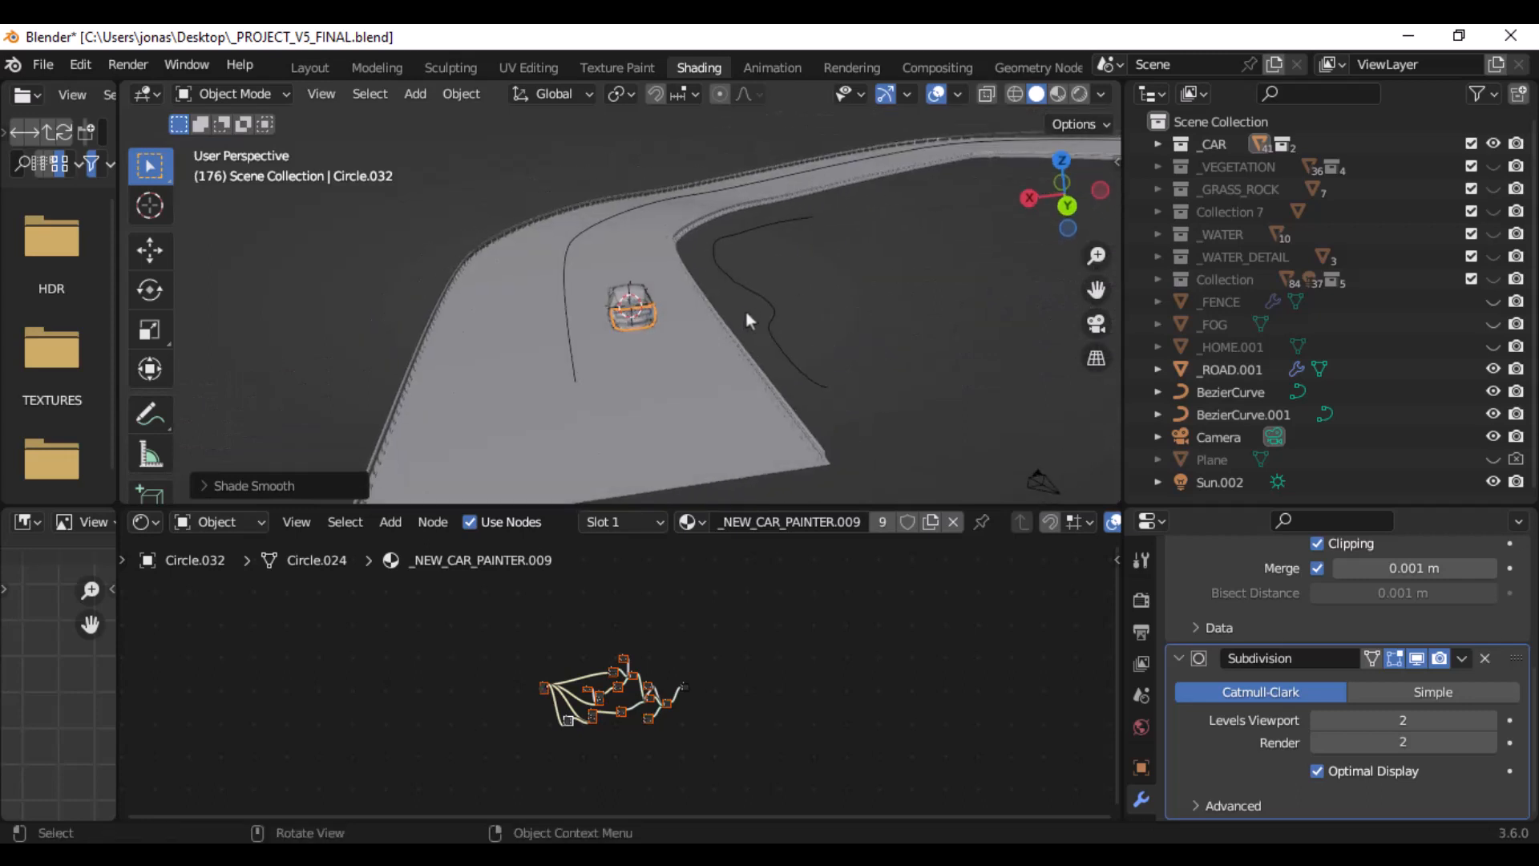
scroll(747, 311, up, 5)
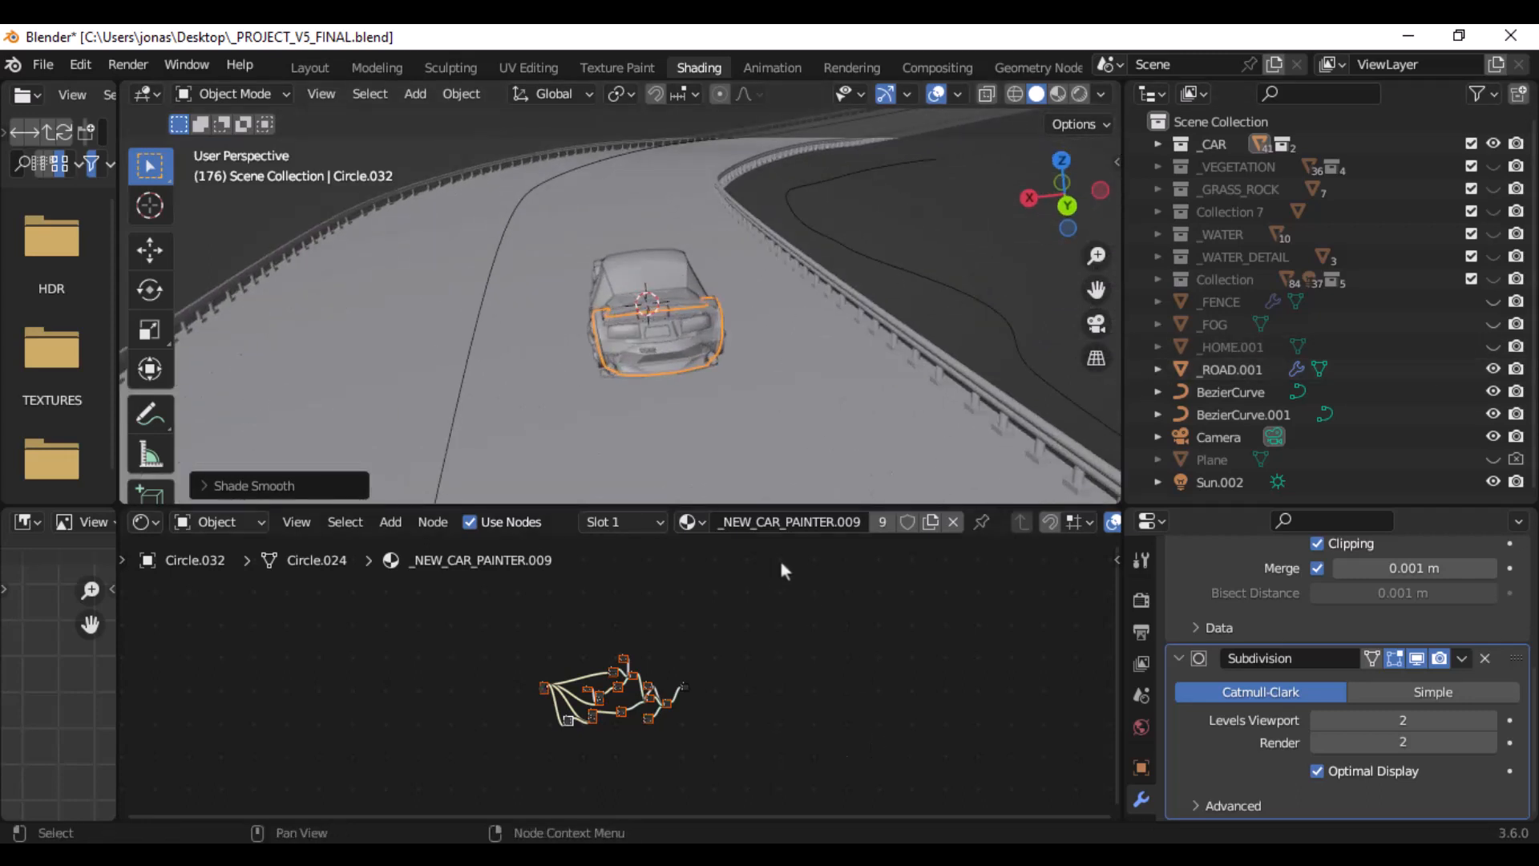
click(1492, 324)
middle_drag(842, 281, 860, 246)
scroll(719, 358, down, 6)
scroll(719, 358, up, 5)
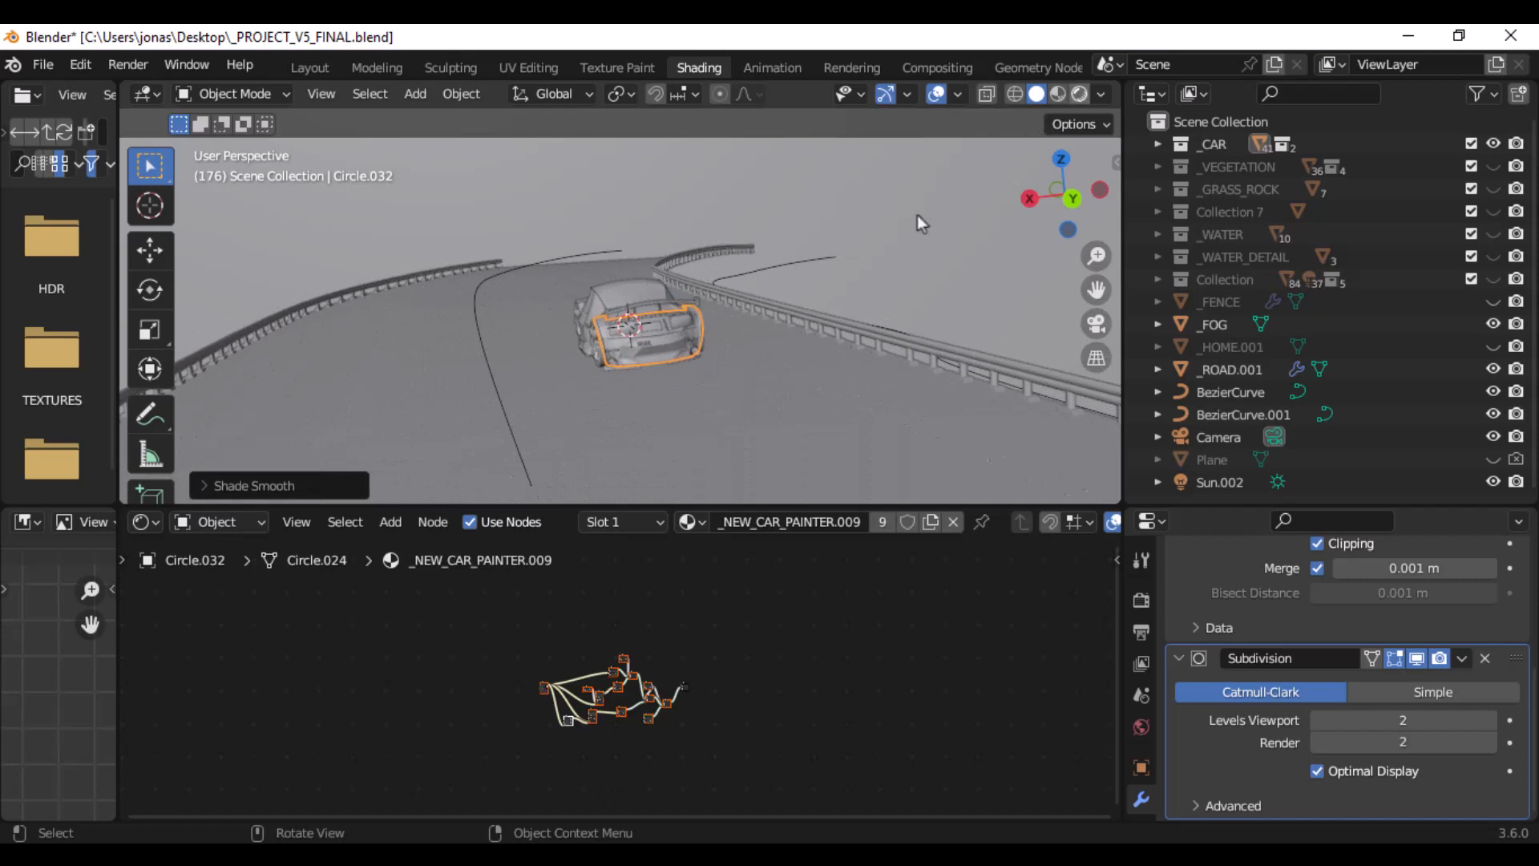
- Switch the viewport to Rendered shading and inspect the car's rear on the road with the fog enabled
key(z)
key(8)
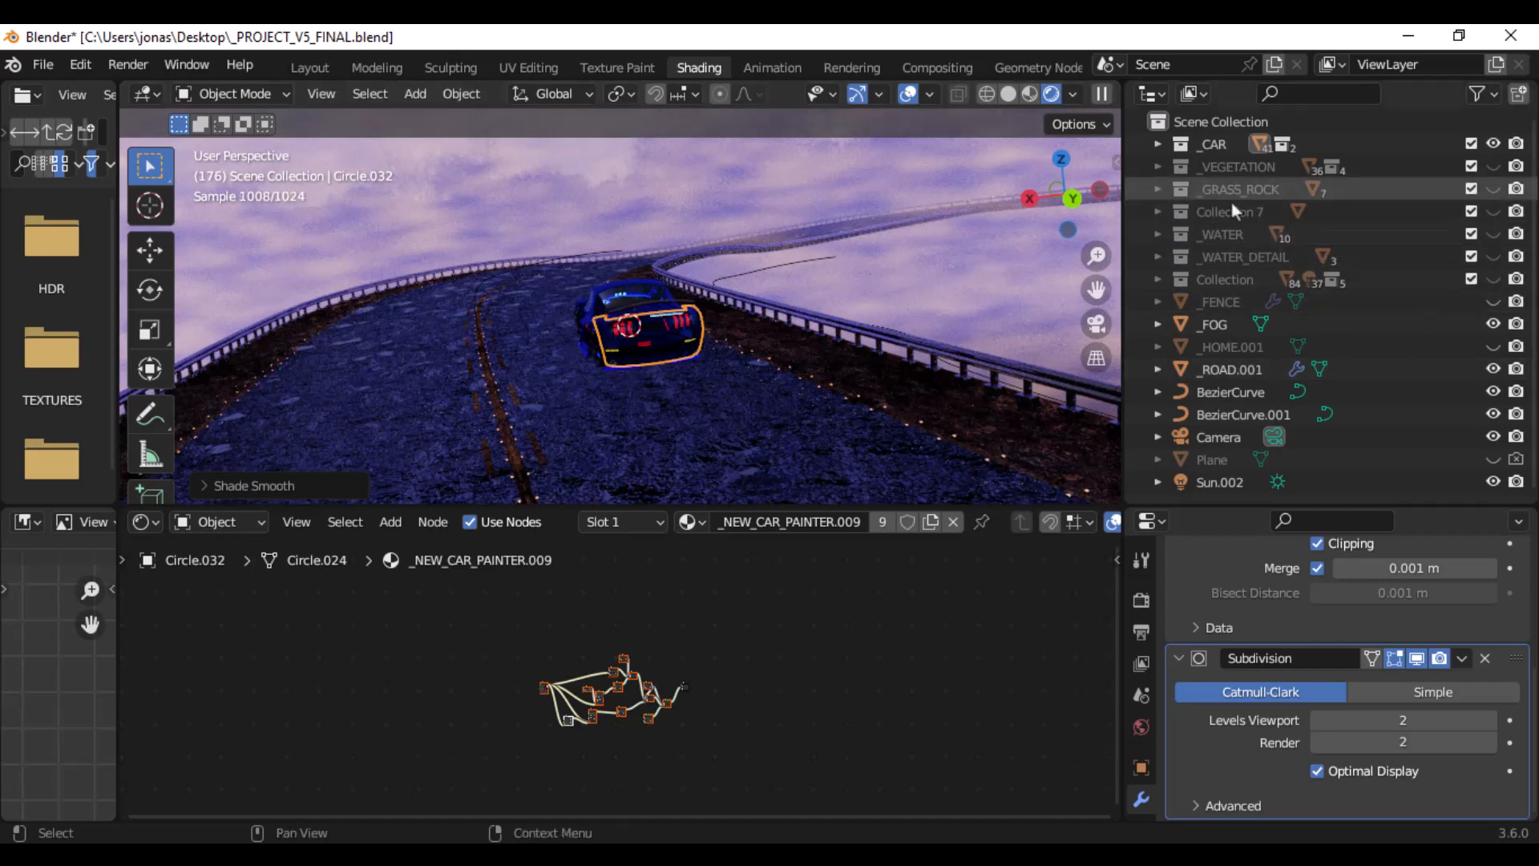
drag(1230, 204, 751, 322)
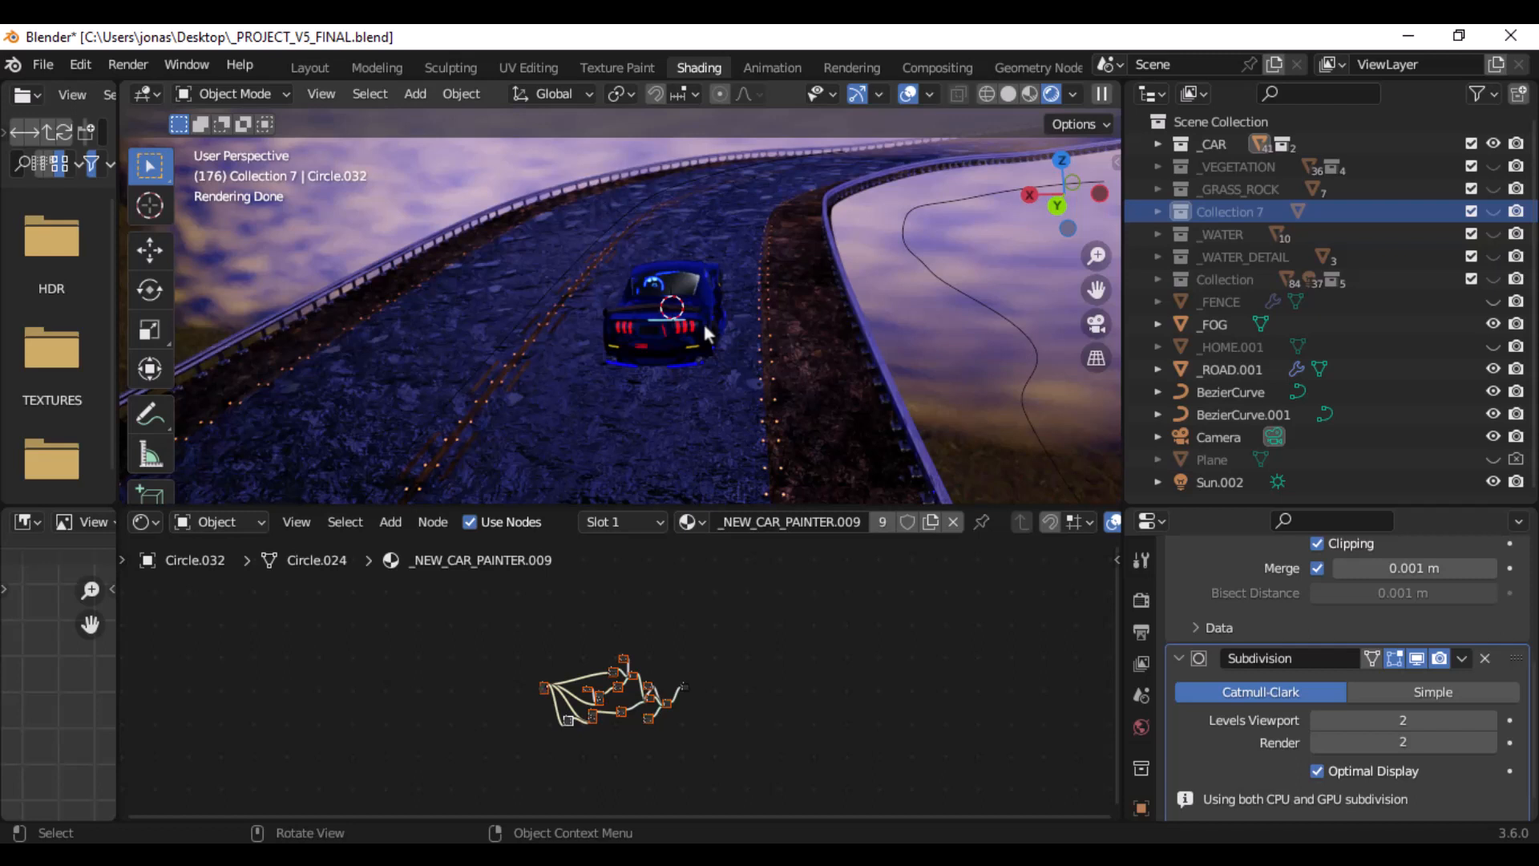
middle_drag(621, 309, 718, 299)
scroll(635, 295, up, 3)
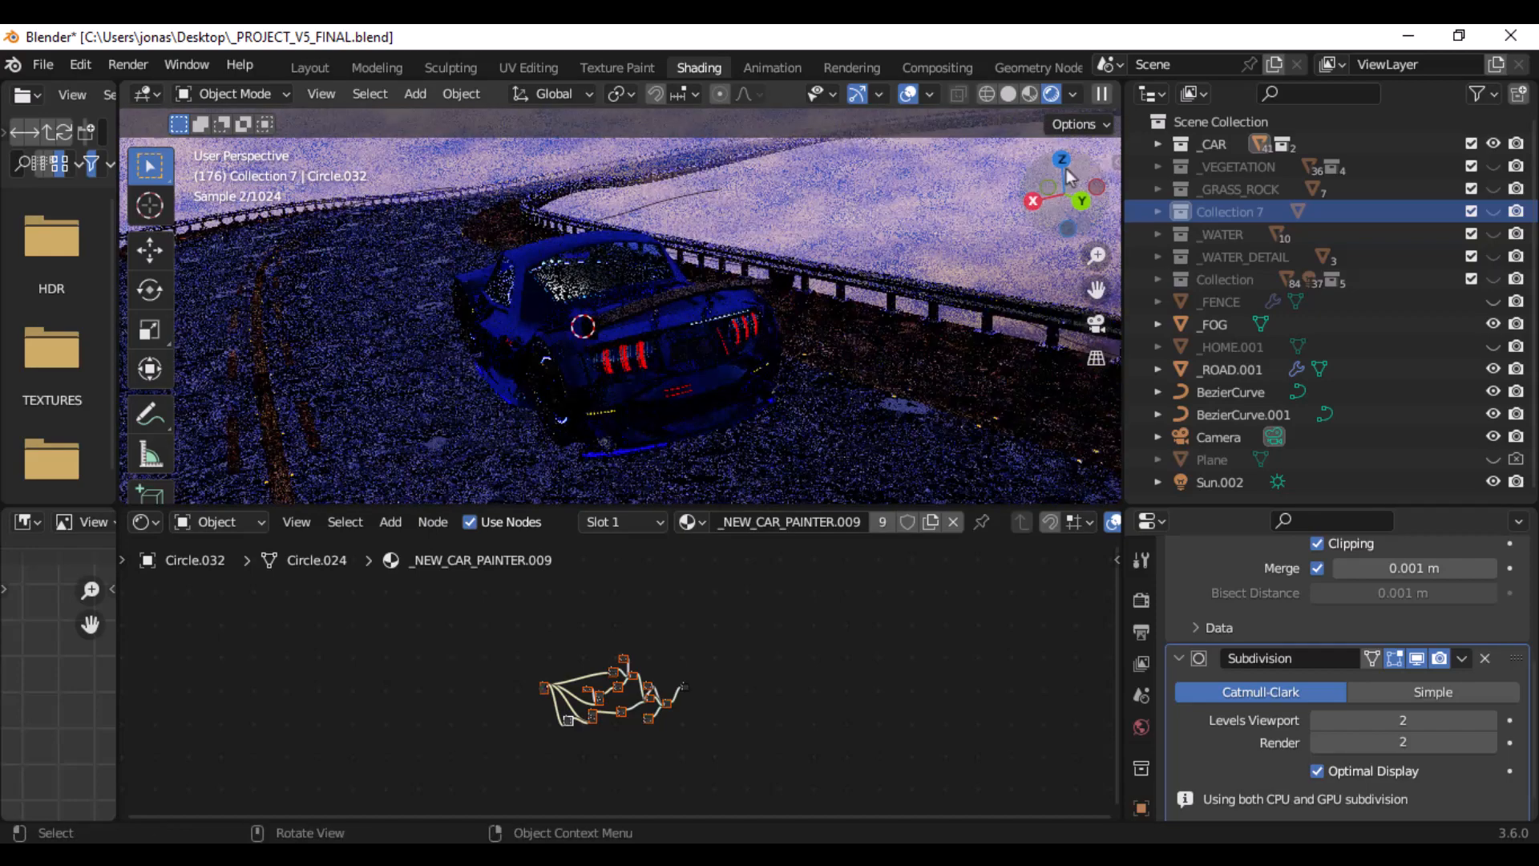
- Return the viewport to Solid shading and close the FINALLL.png render image
click(1009, 95)
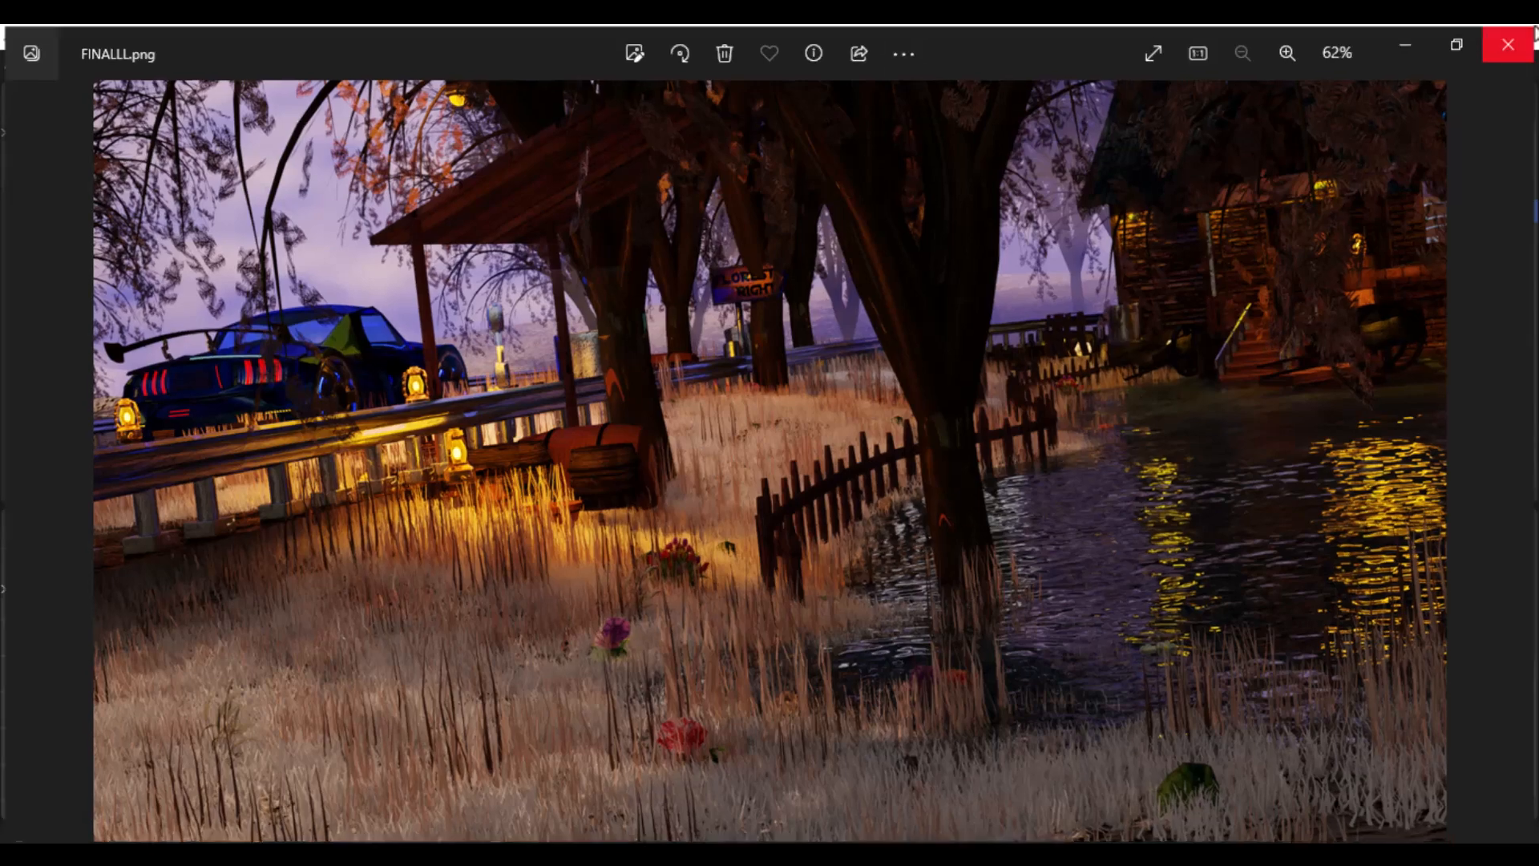
click(1512, 42)
middle_drag(534, 322, 502, 321)
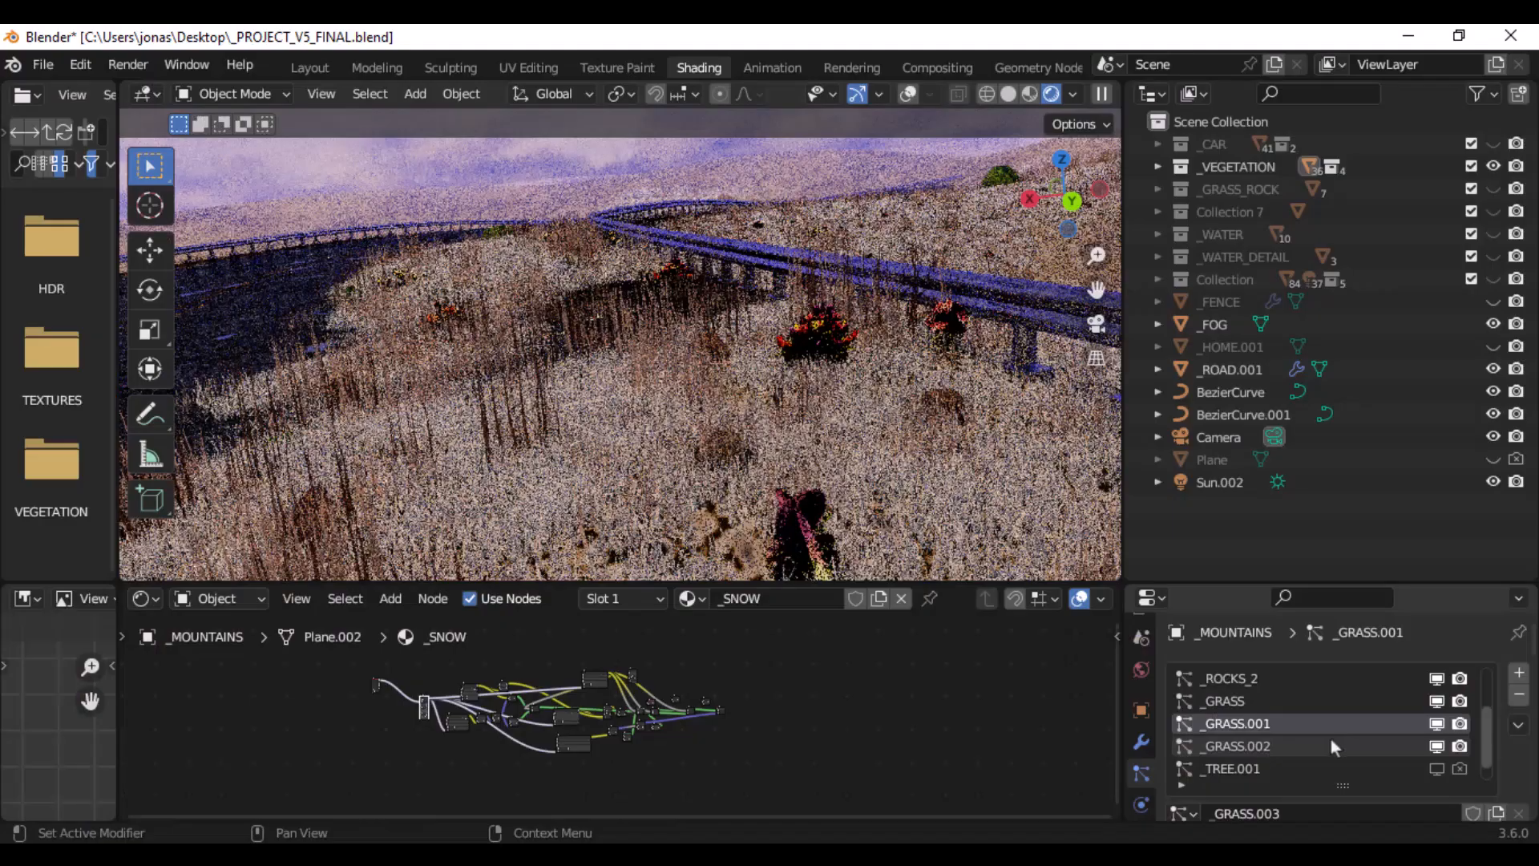
- Look through the particle systems of the _MOUNTAINS object and make _GRASS the active one
click(1329, 744)
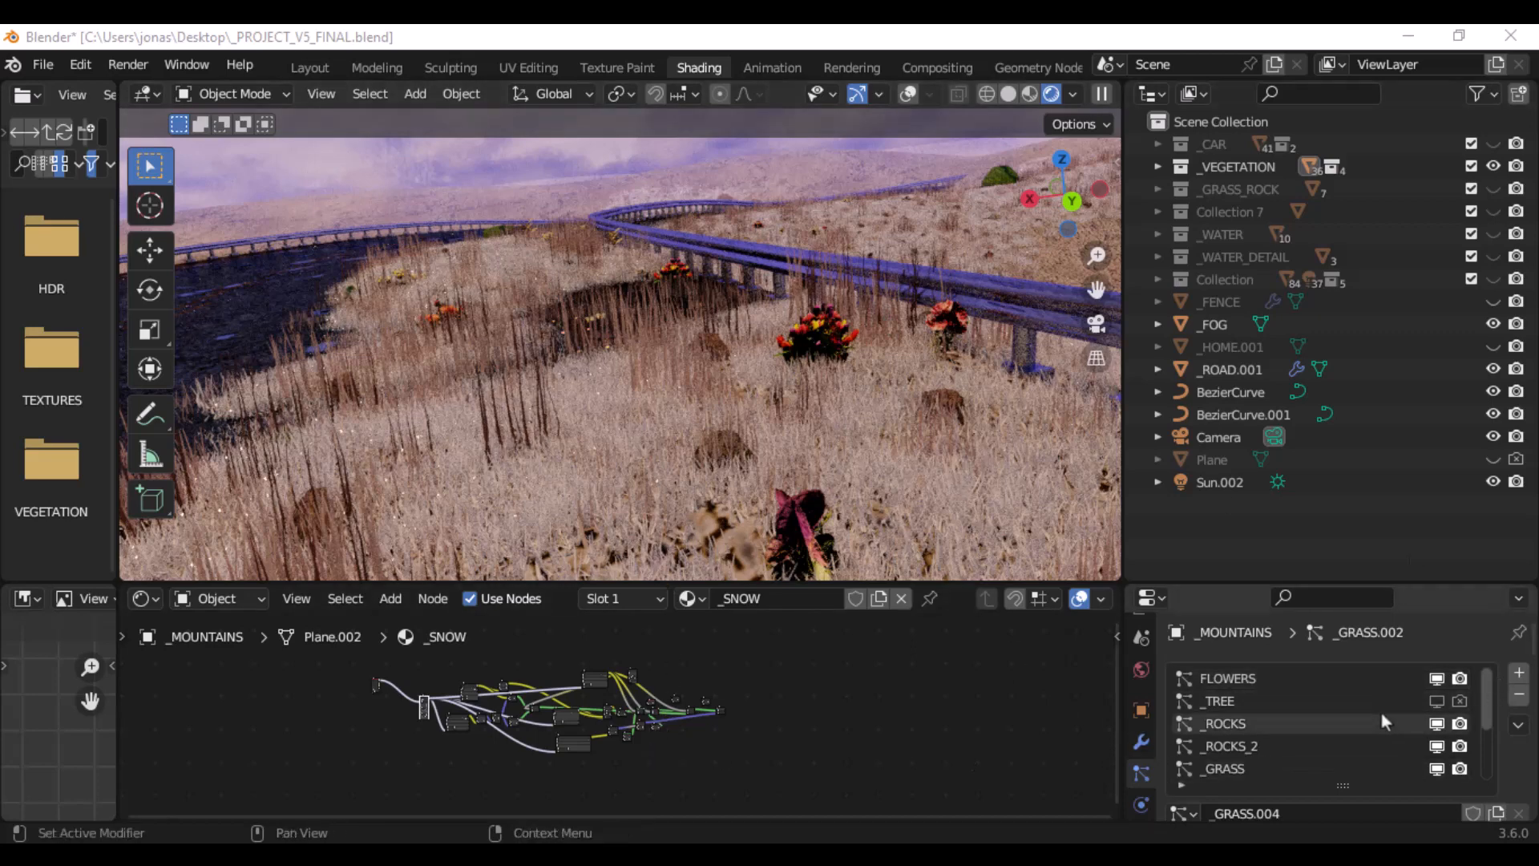
scroll(1379, 715, down, 2)
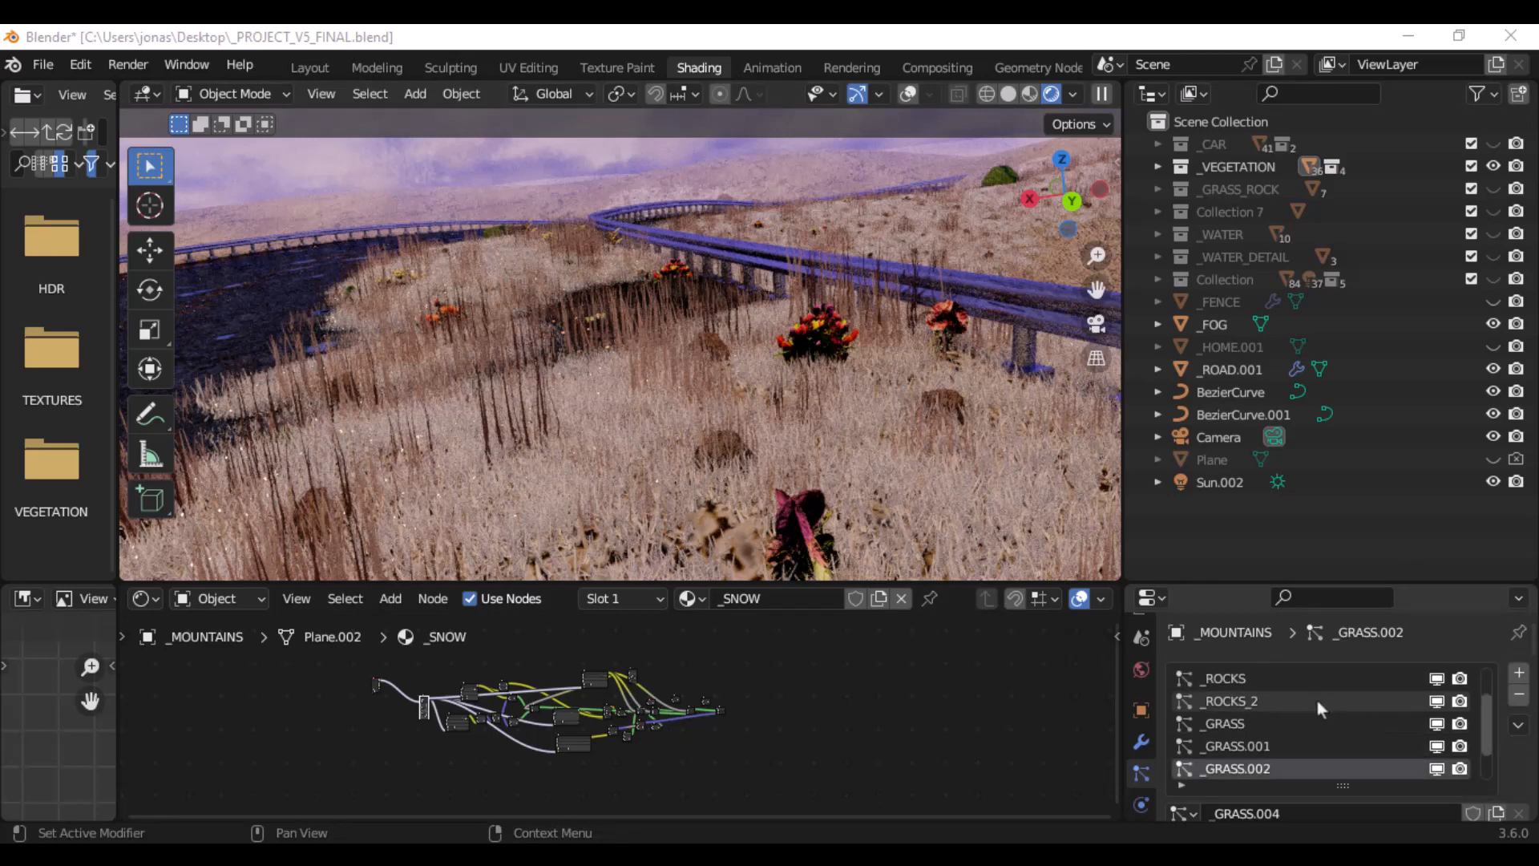
scroll(1316, 705, down, 1)
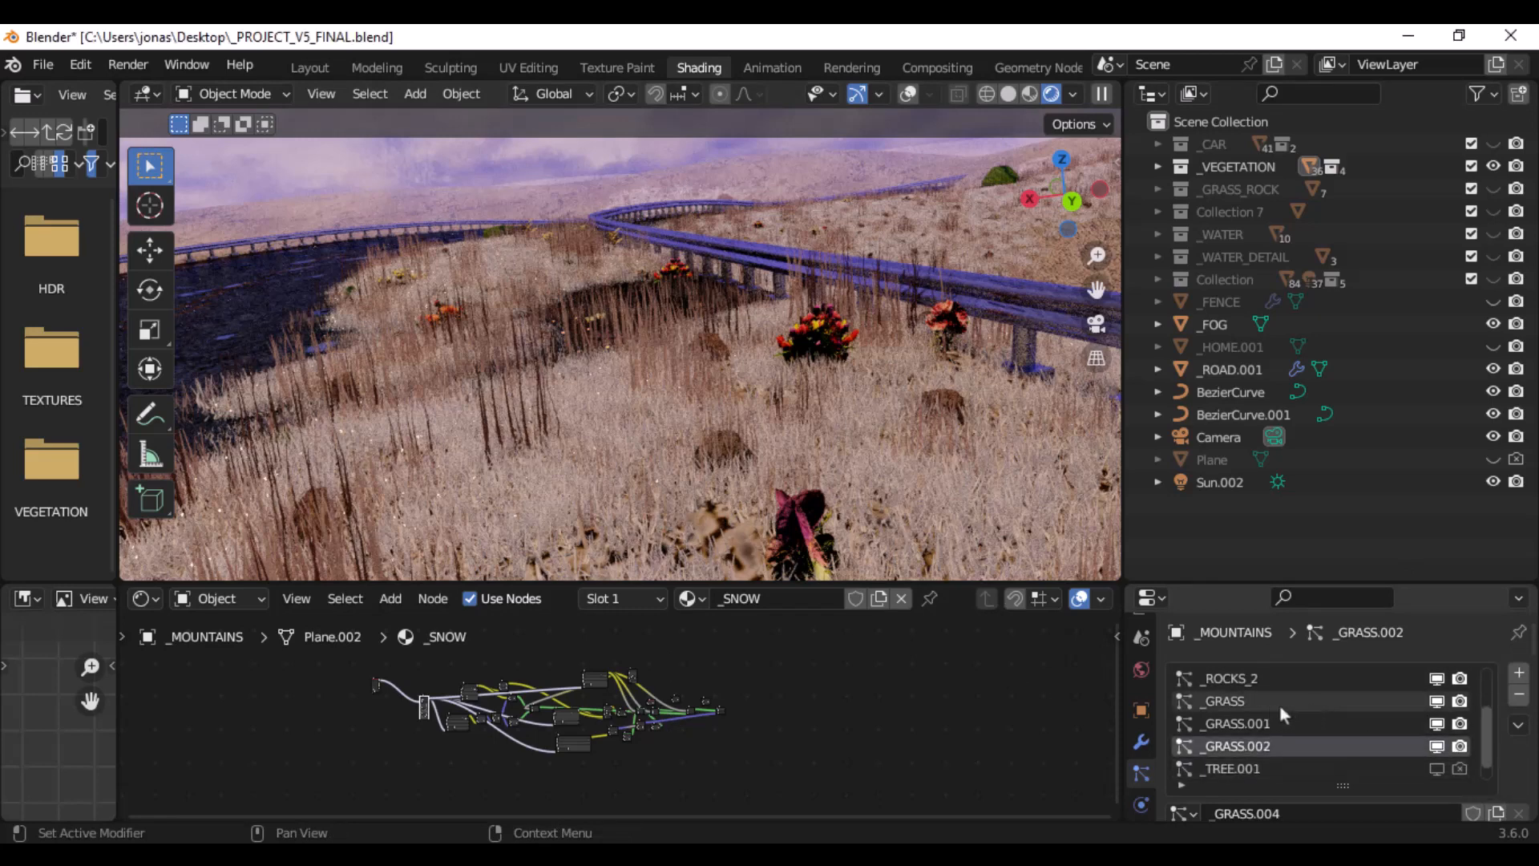
click(1281, 701)
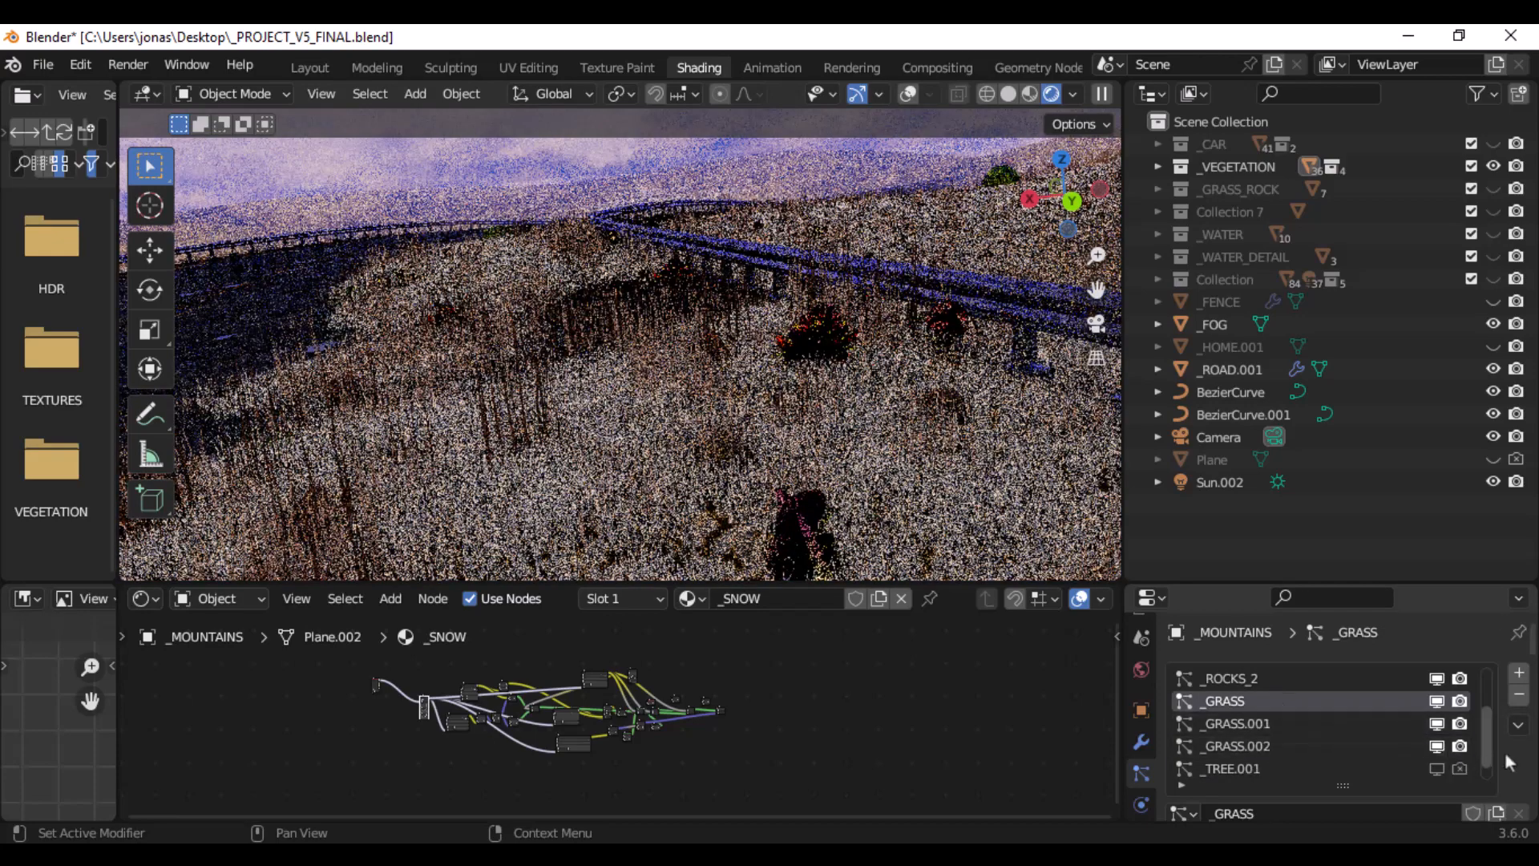
scroll(1504, 751, down, 4)
scroll(1402, 769, up, 4)
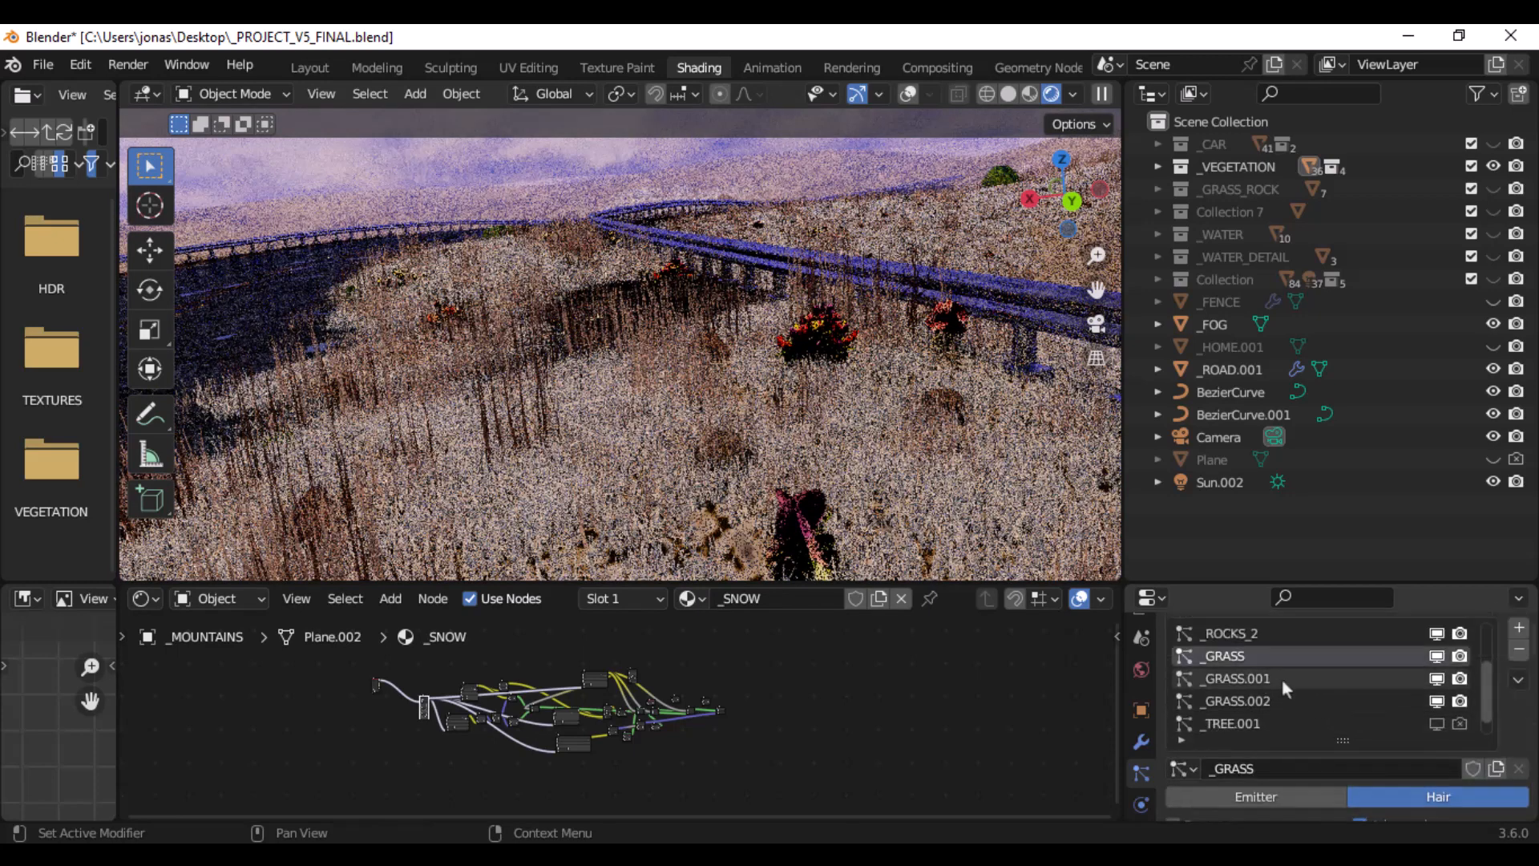
- Examine the hair emission settings of the _GRASS.001 and _GRASS.002 particle systems on _MOUNTAINS
click(1282, 678)
scroll(1484, 704, down, 4)
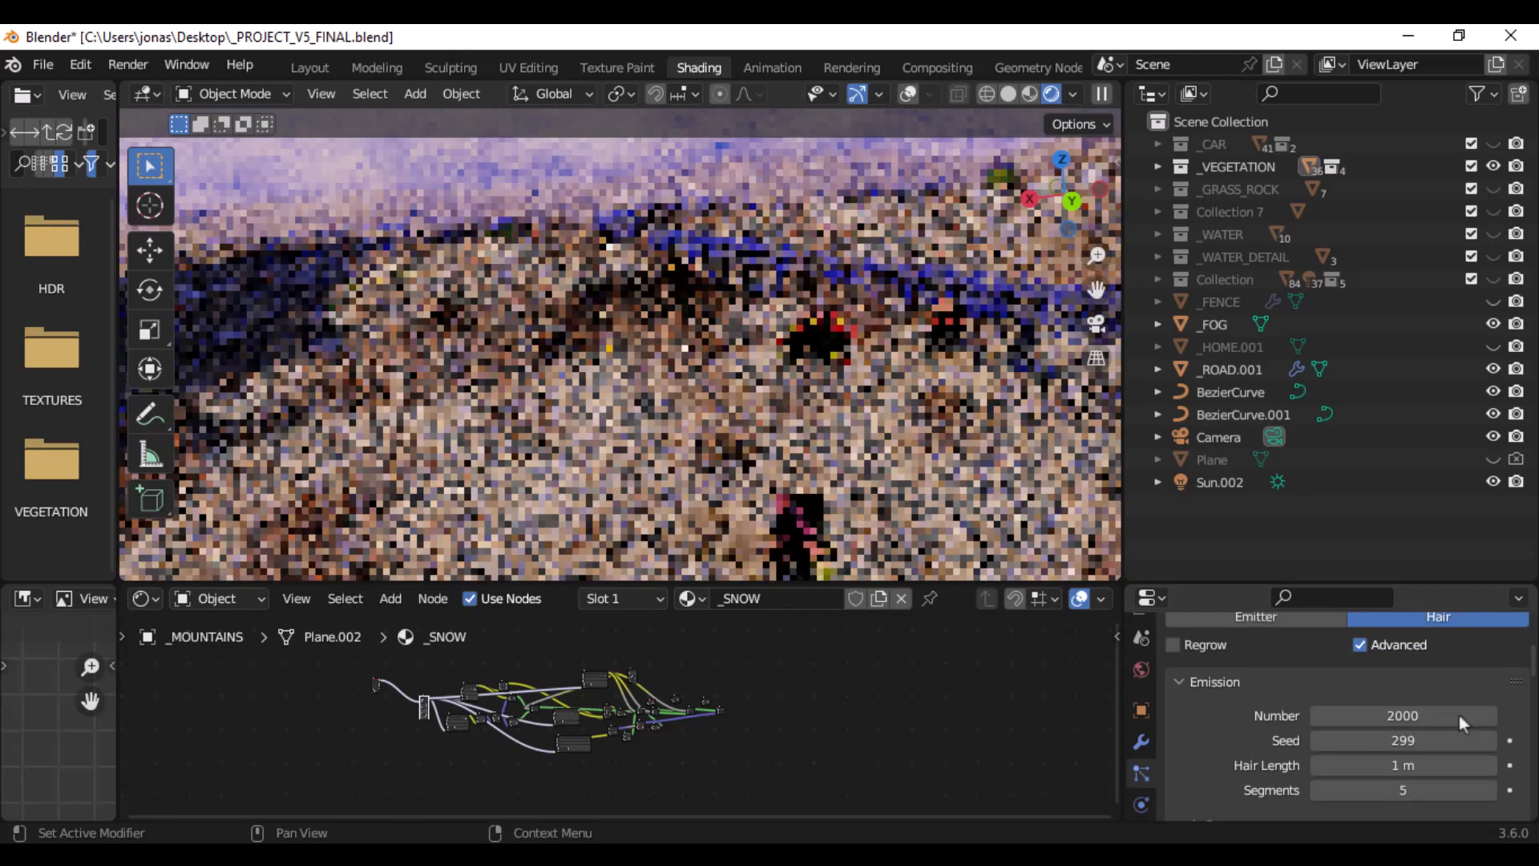
scroll(1459, 715, up, 4)
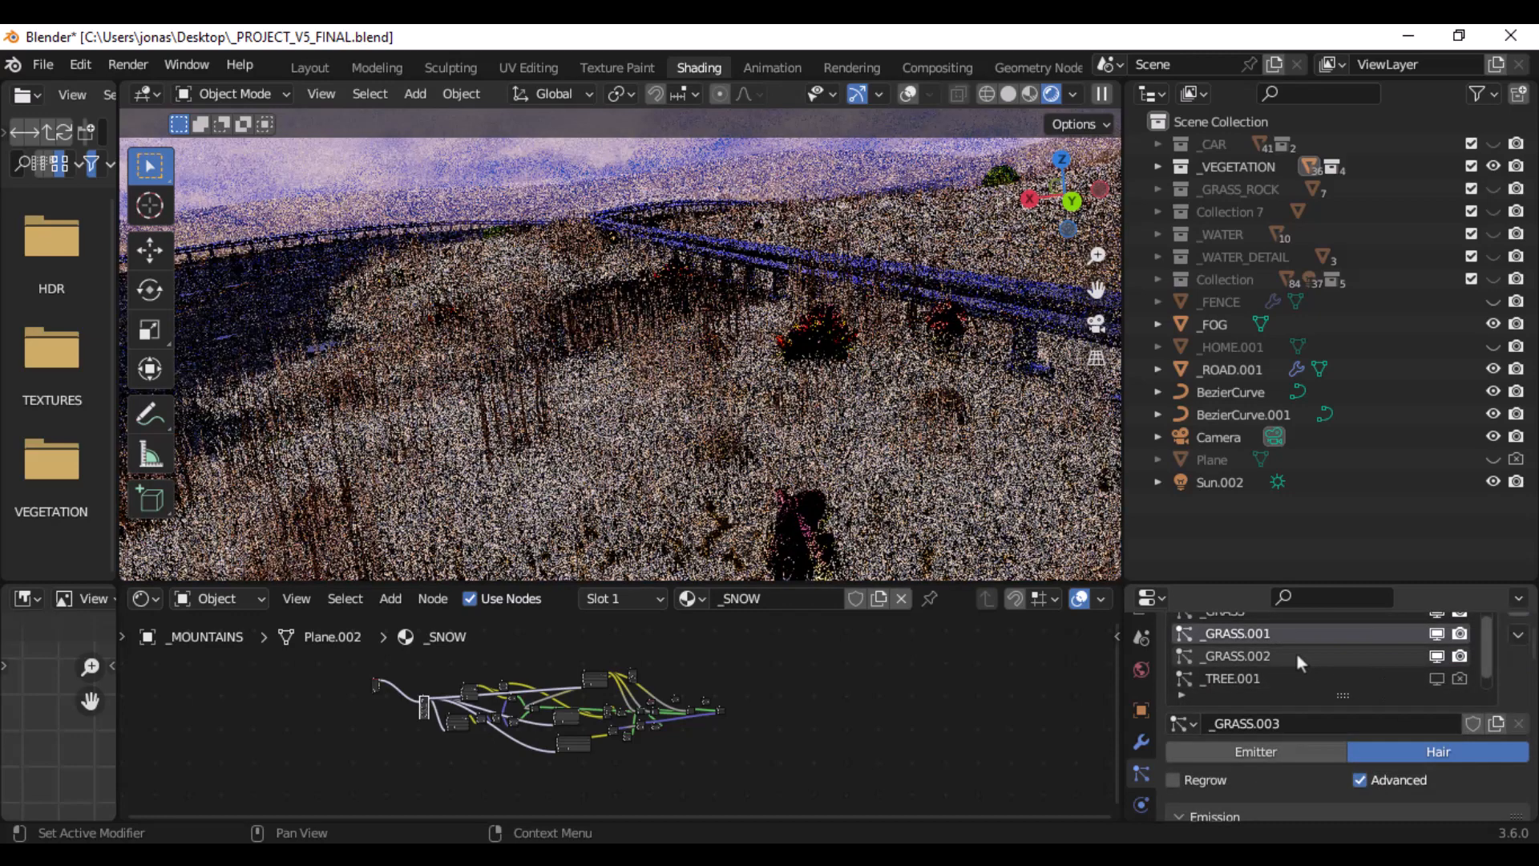
click(1296, 655)
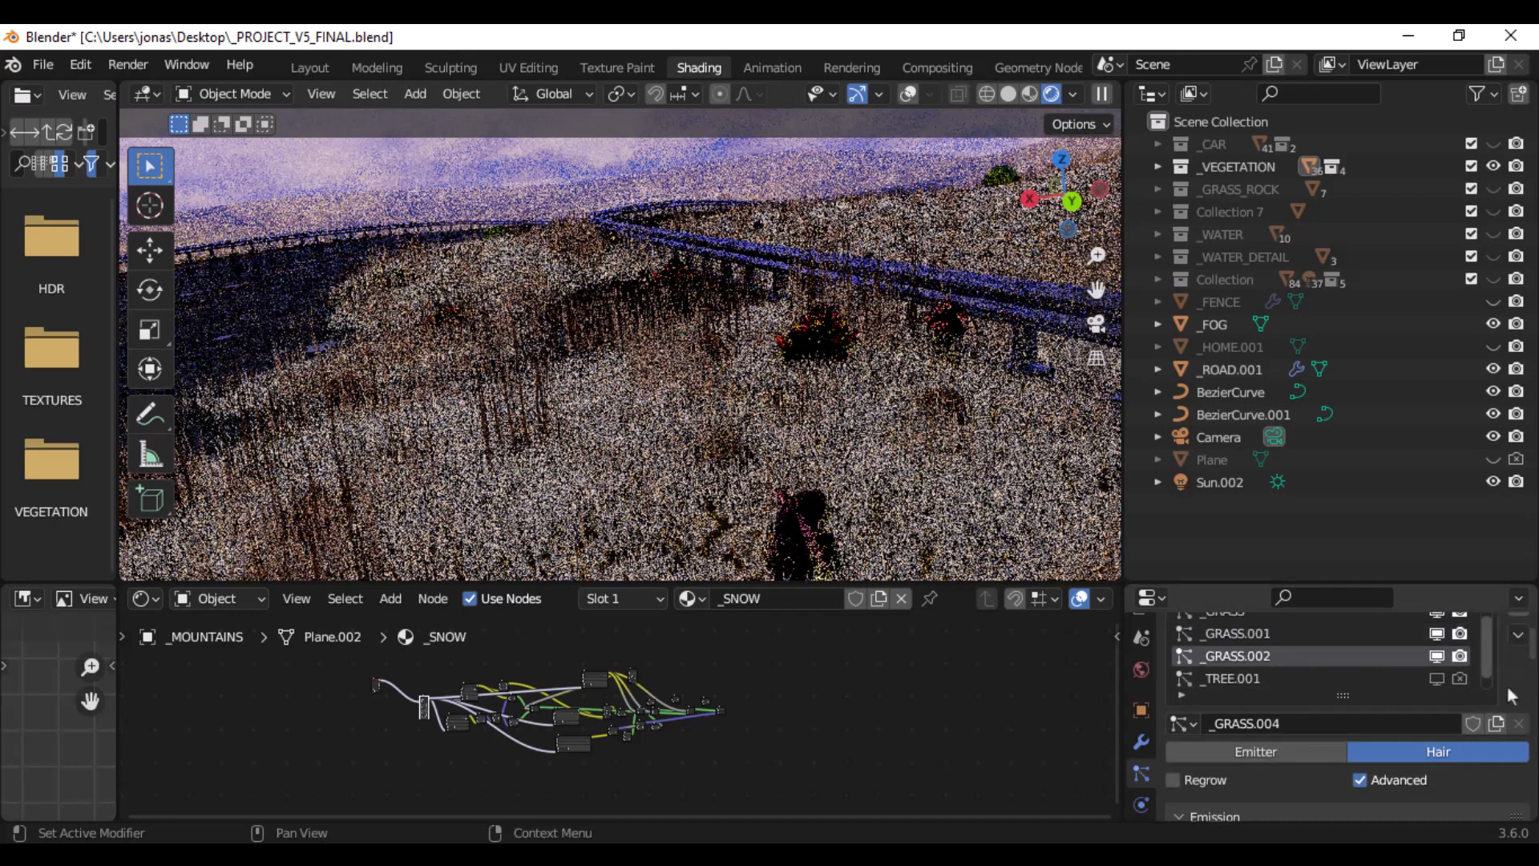
scroll(1507, 685, down, 3)
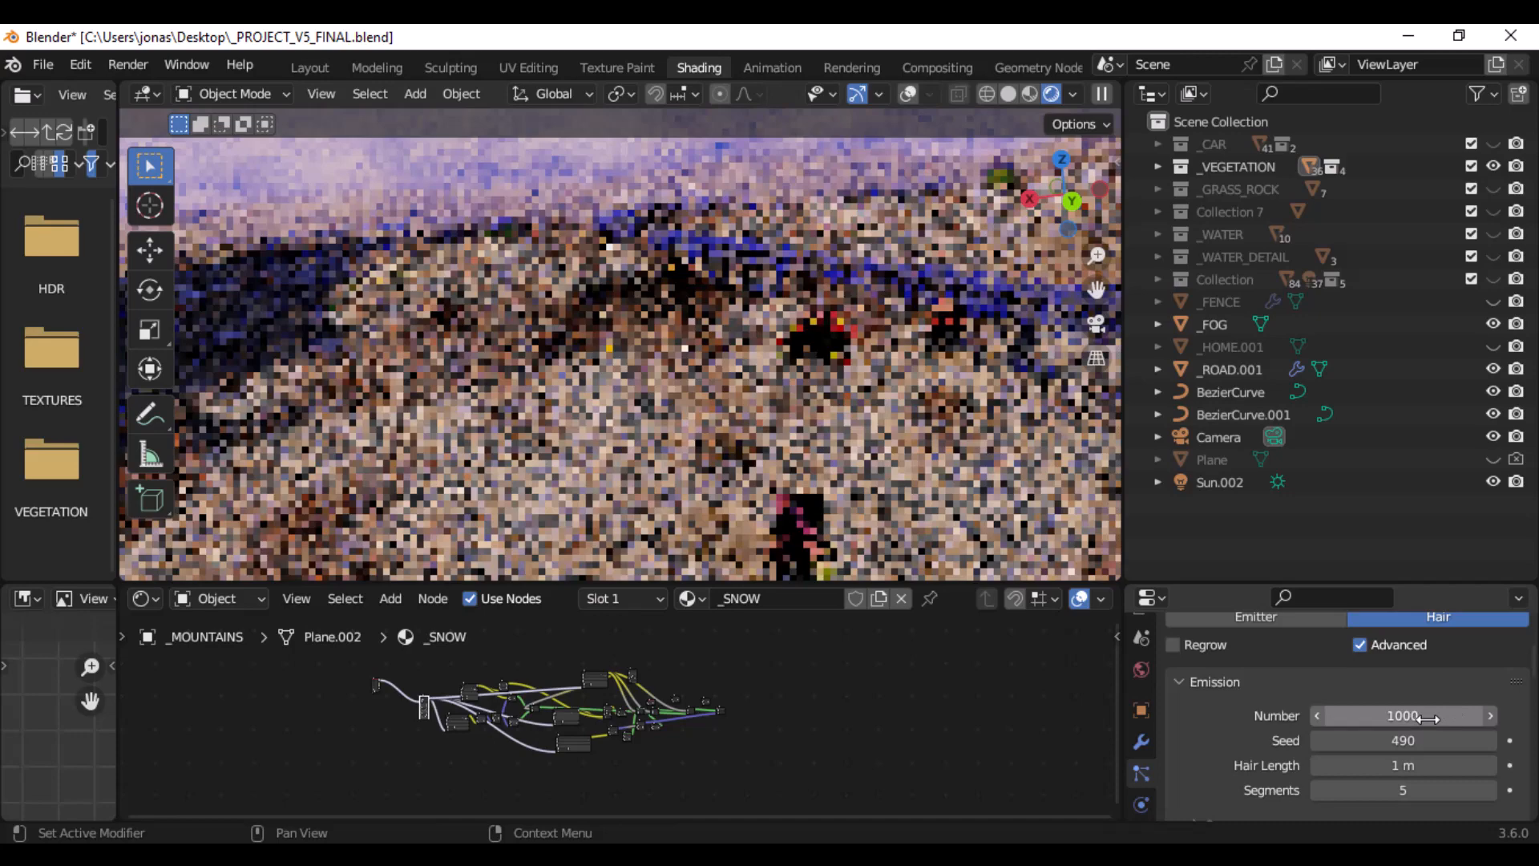
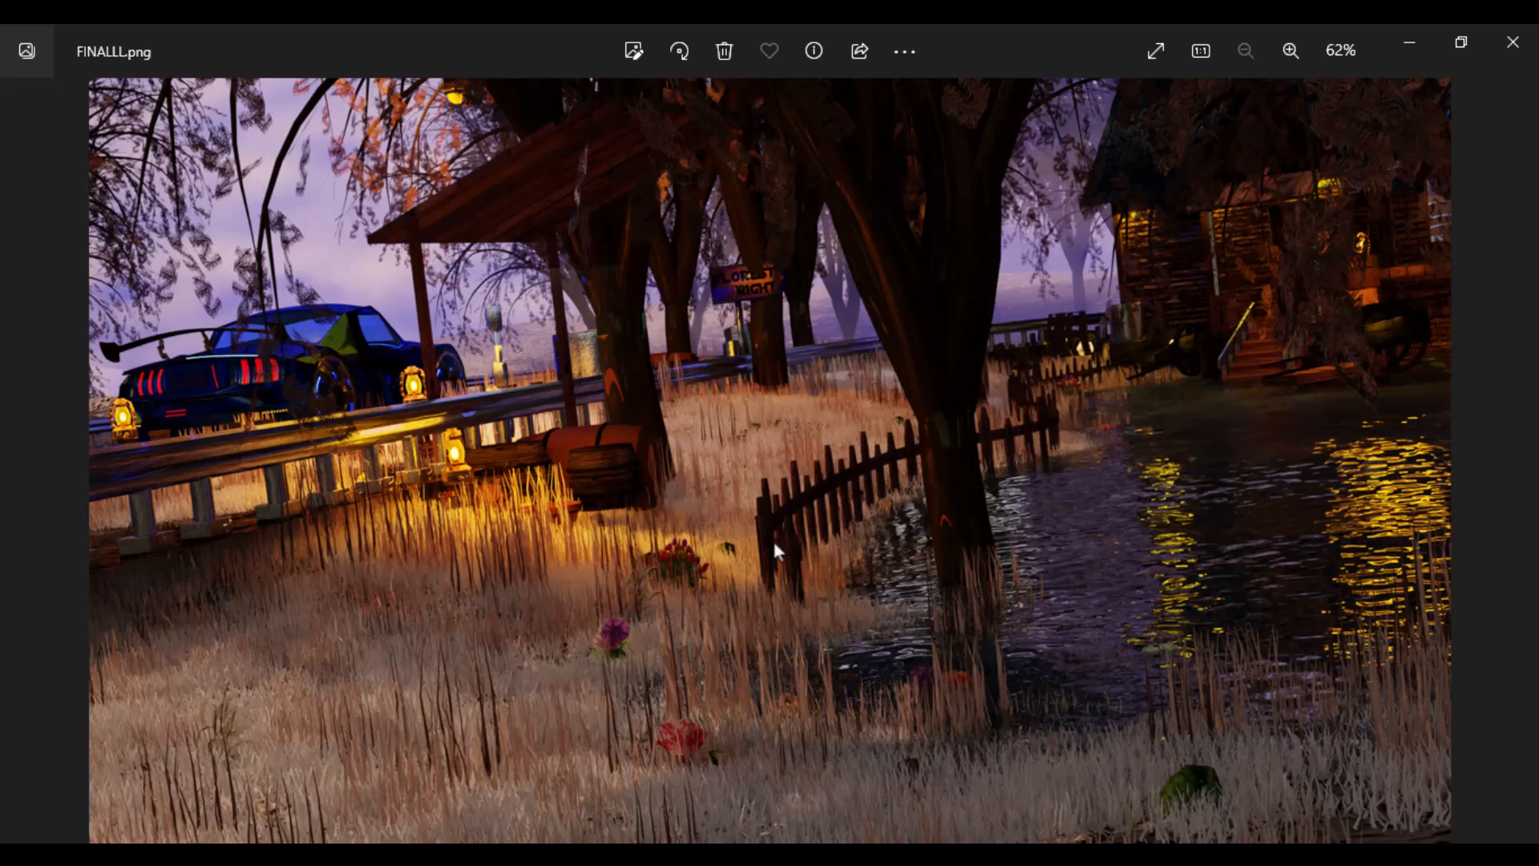
- Browse the render images untitled1.png, FINAL2.png, FINAL.png and FINAL3.png, and return to FINALLL.png
key(Right)
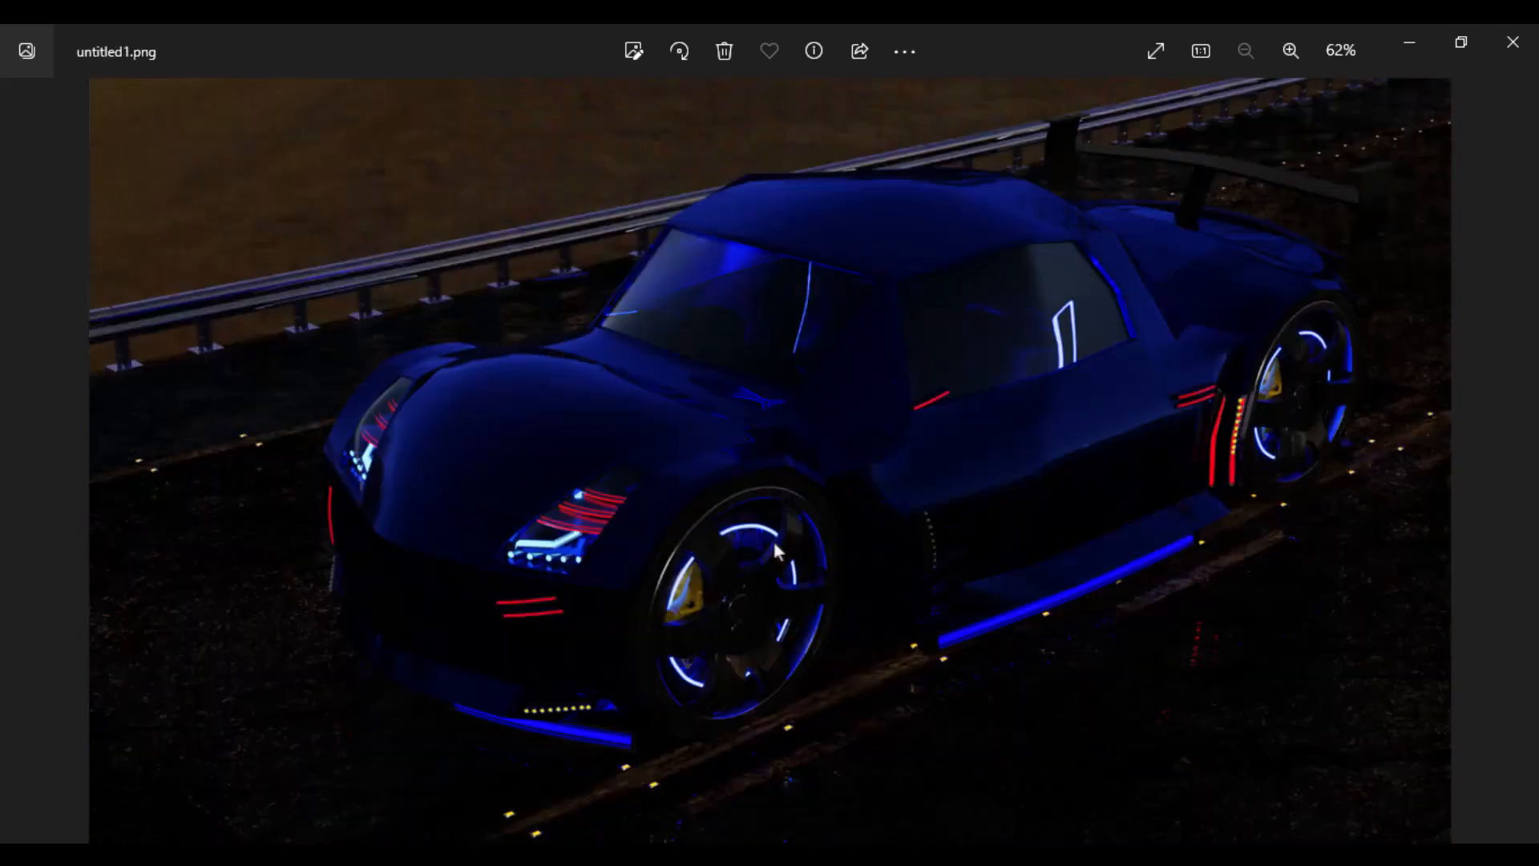
key(Right)
key(Right)
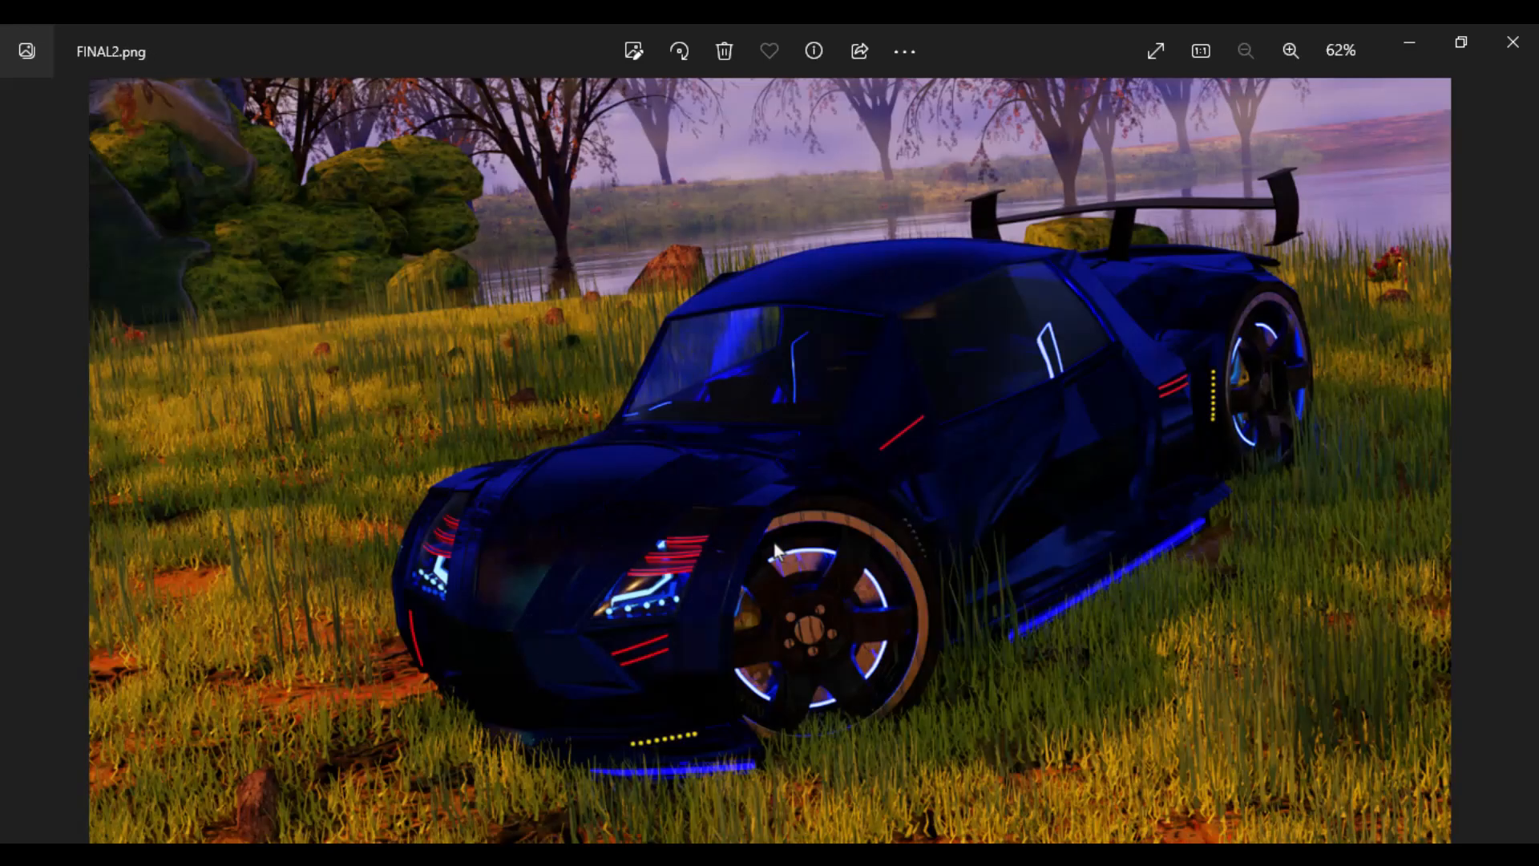
key(Right)
key(Left)
key(Left)
key(Right)
key(Right)
key(Right)
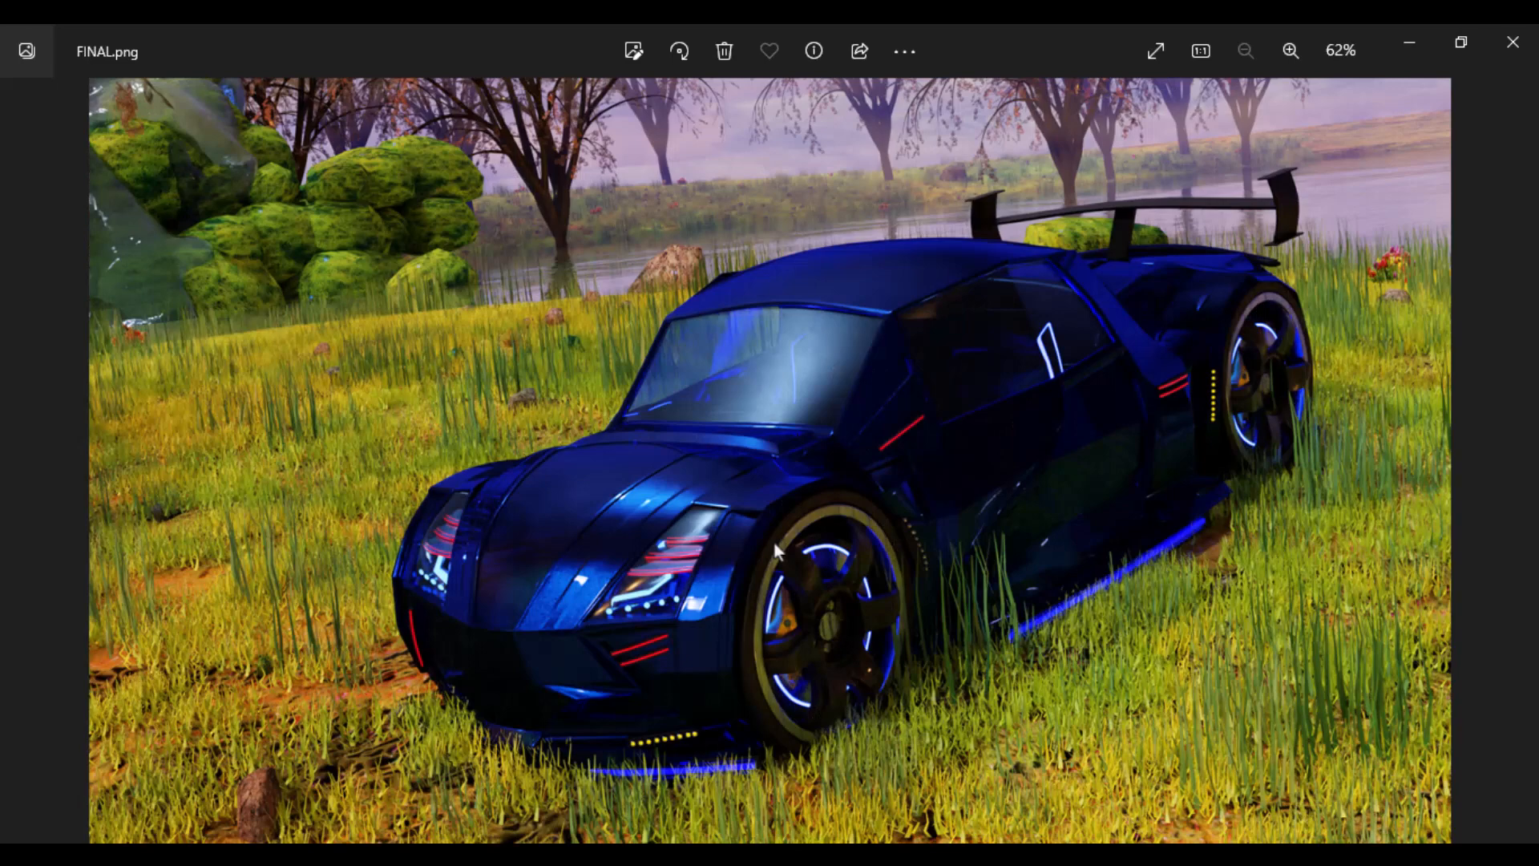
key(Right)
key(Right)
key(Right)
key(Right)
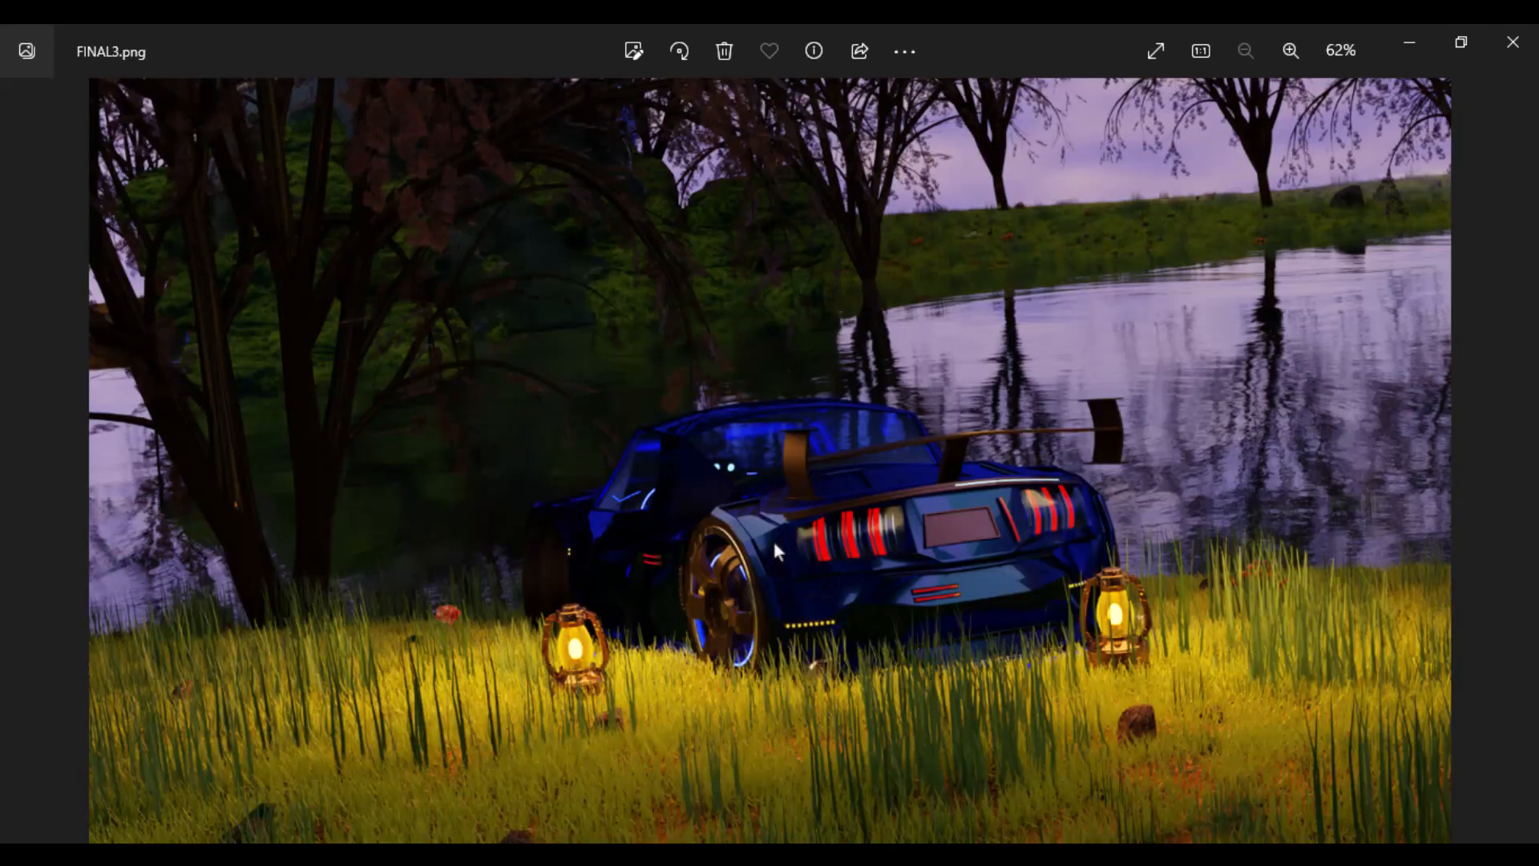
key(Right)
key(Left)
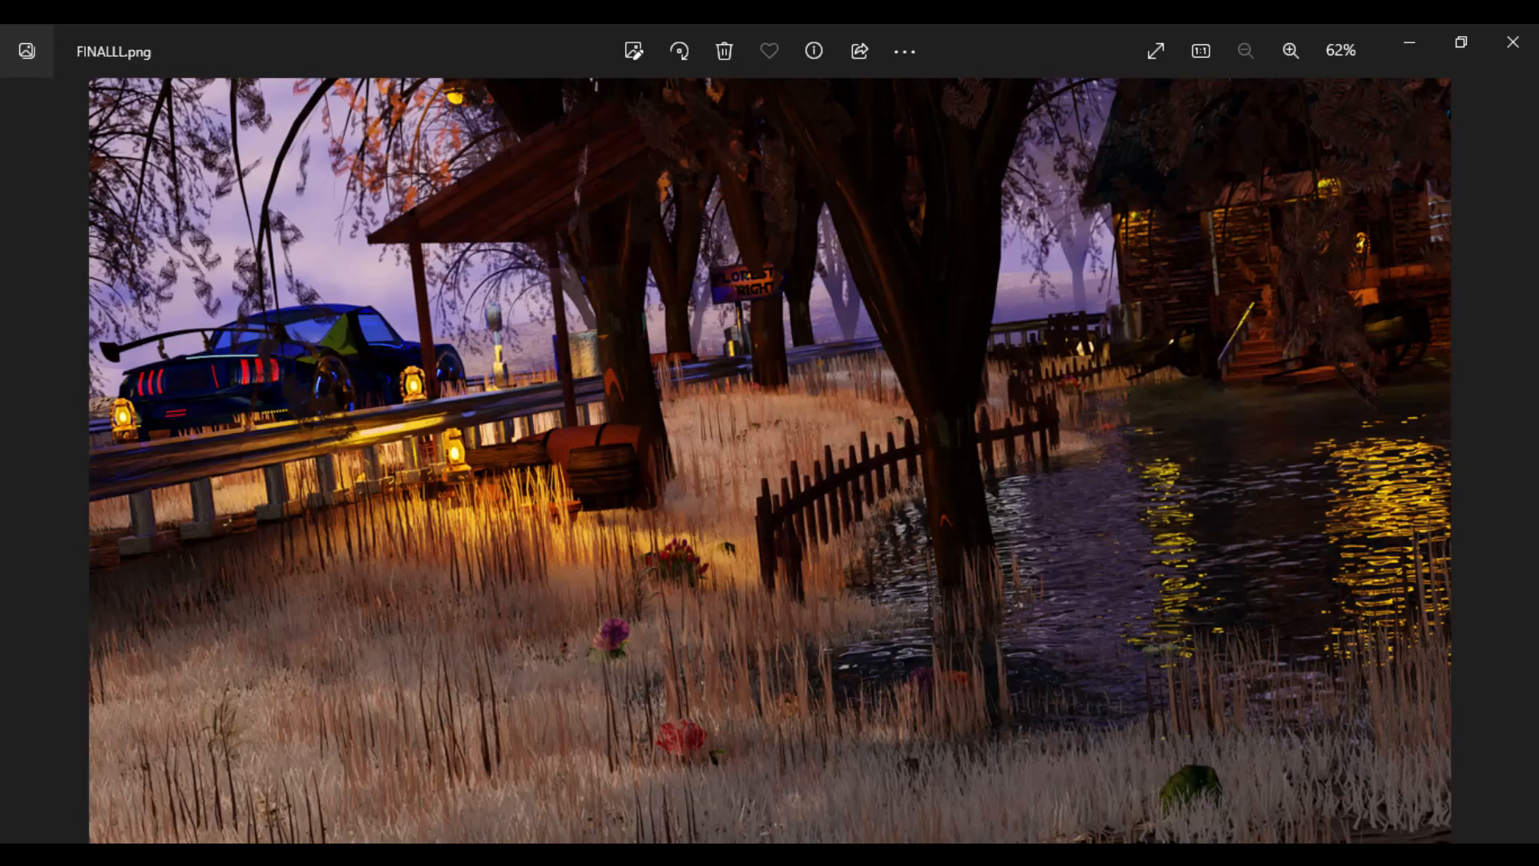
- Switch to Blender and look through the particle system list of the _MOUNTAINS object down to the grass entries
key(alt+Tab)
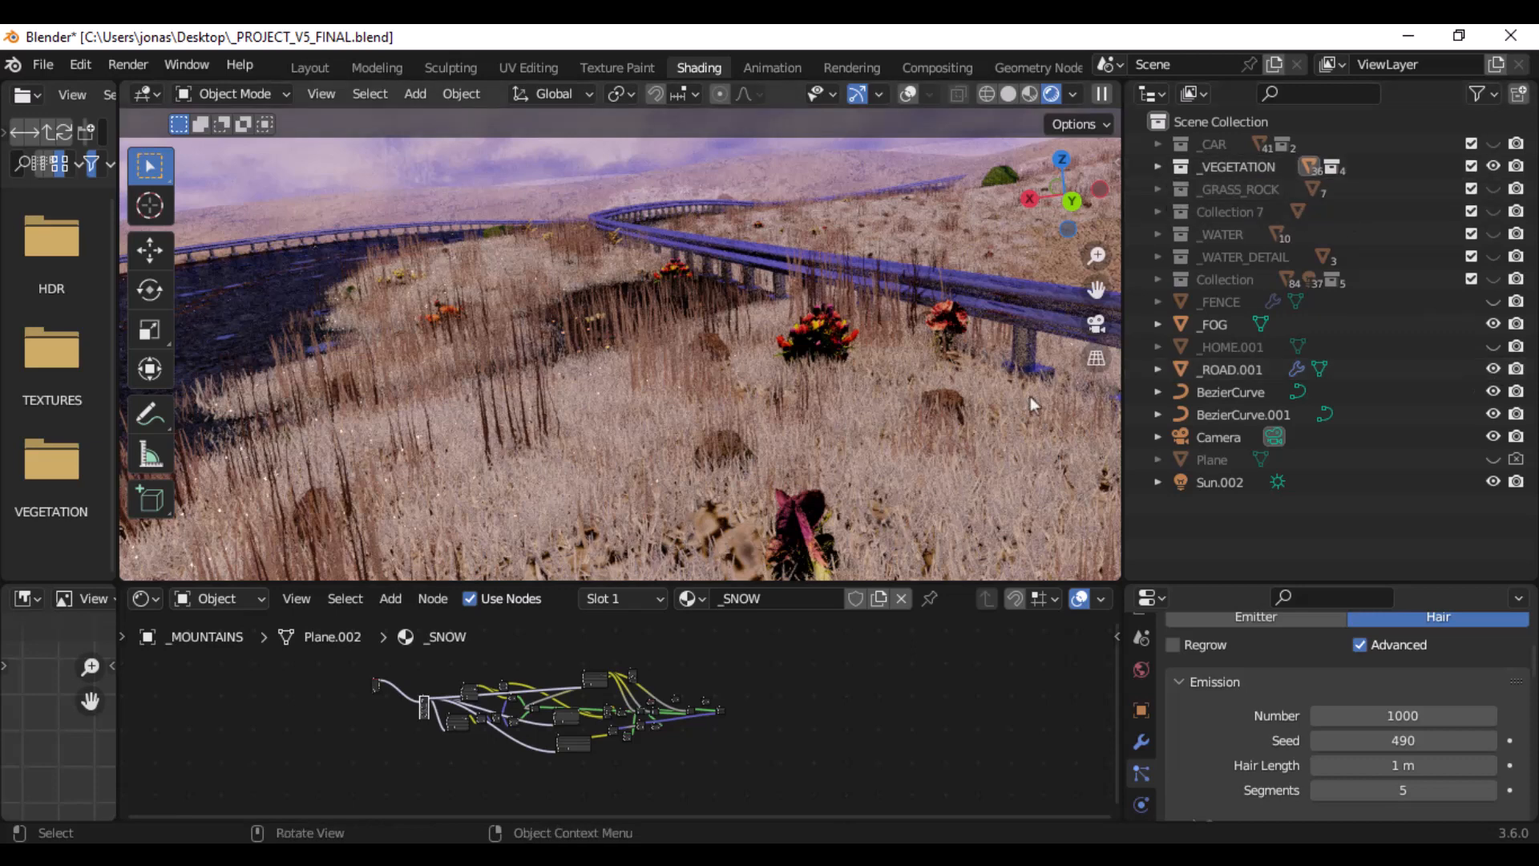
scroll(1143, 748, down, 3)
scroll(1142, 756, down, 2)
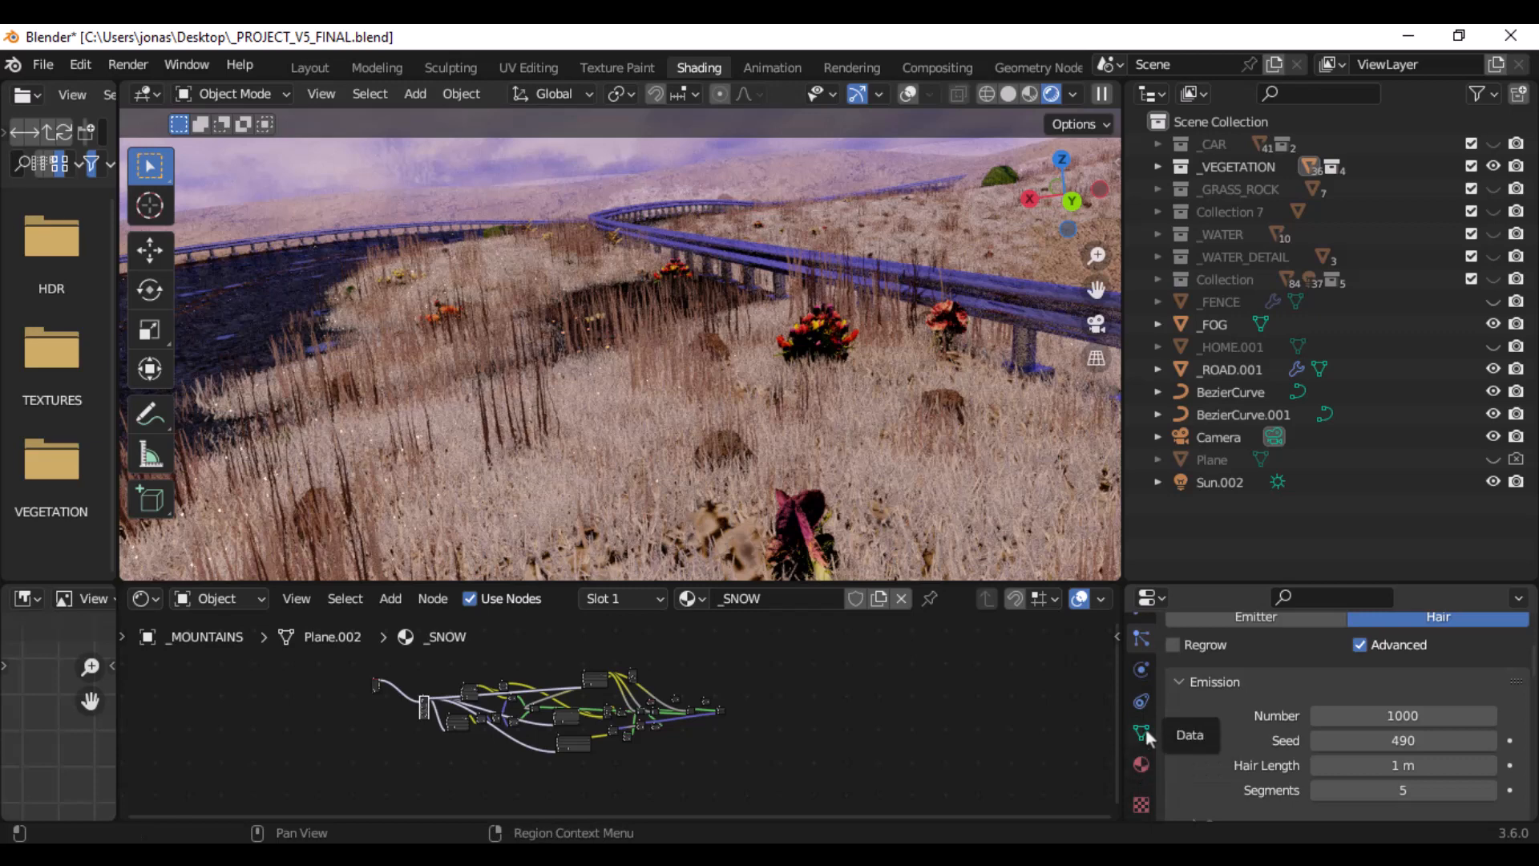
scroll(1142, 758, up, 3)
scroll(1491, 729, up, 4)
scroll(1510, 737, up, 1)
scroll(1382, 695, up, 3)
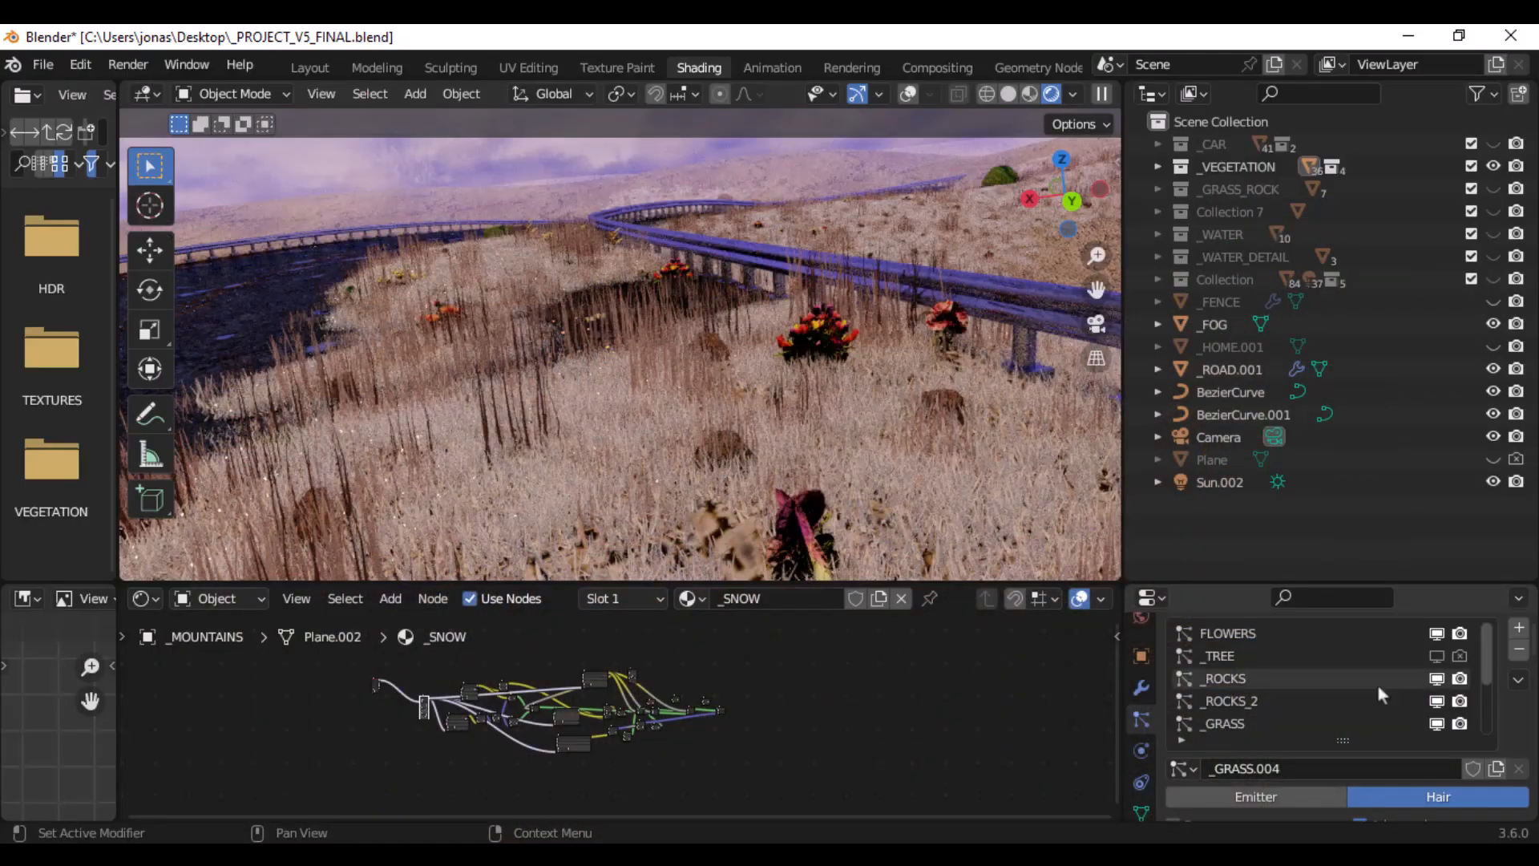
scroll(1402, 697, down, 3)
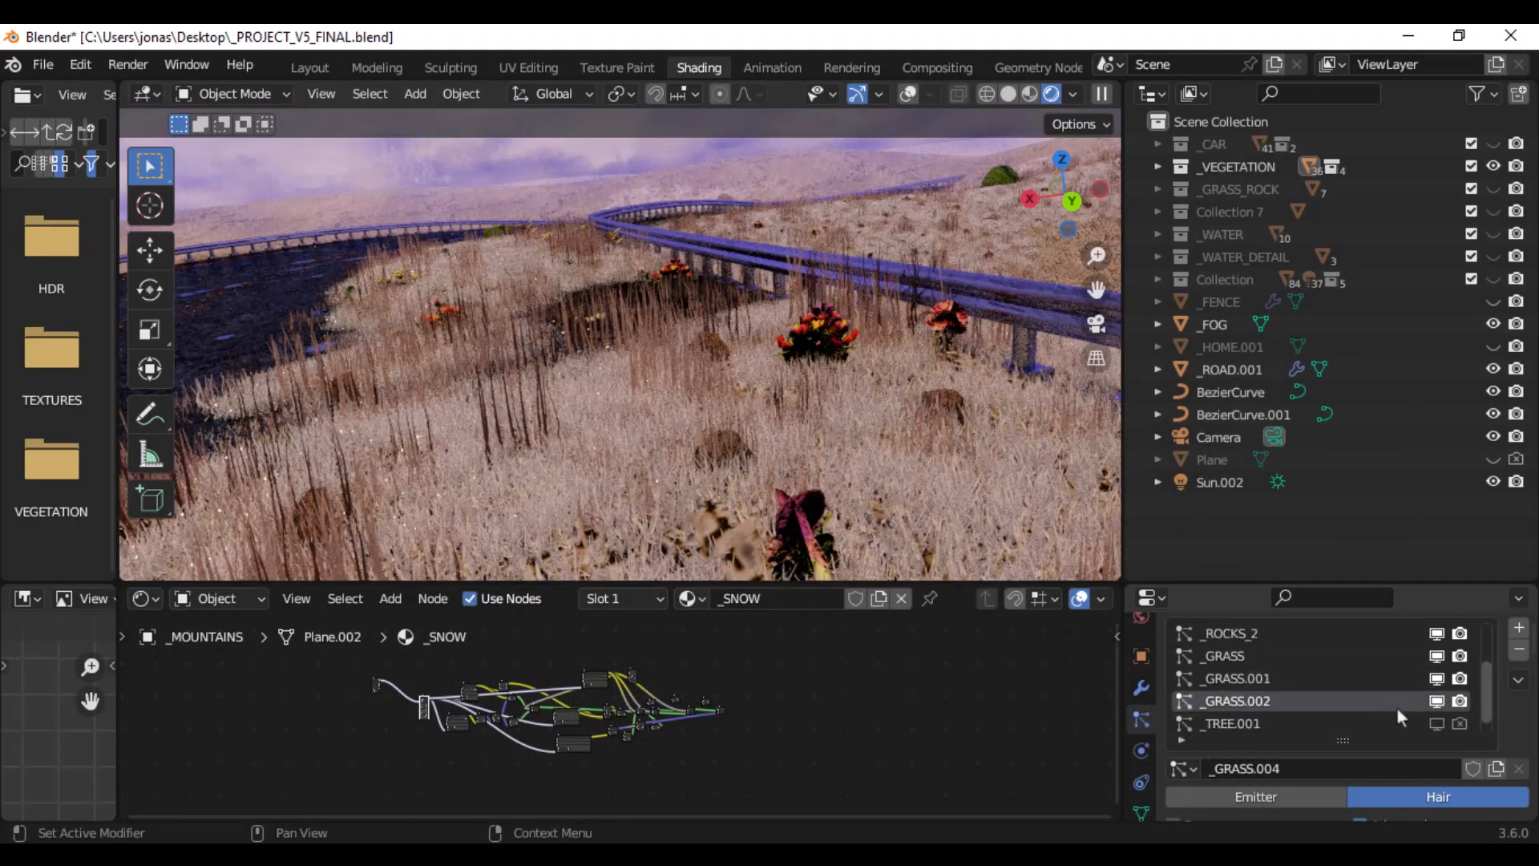
- Turn the viewport display of the _GRASS.001 and _GRASS particle systems off and back on to compare the ground cover
click(1438, 682)
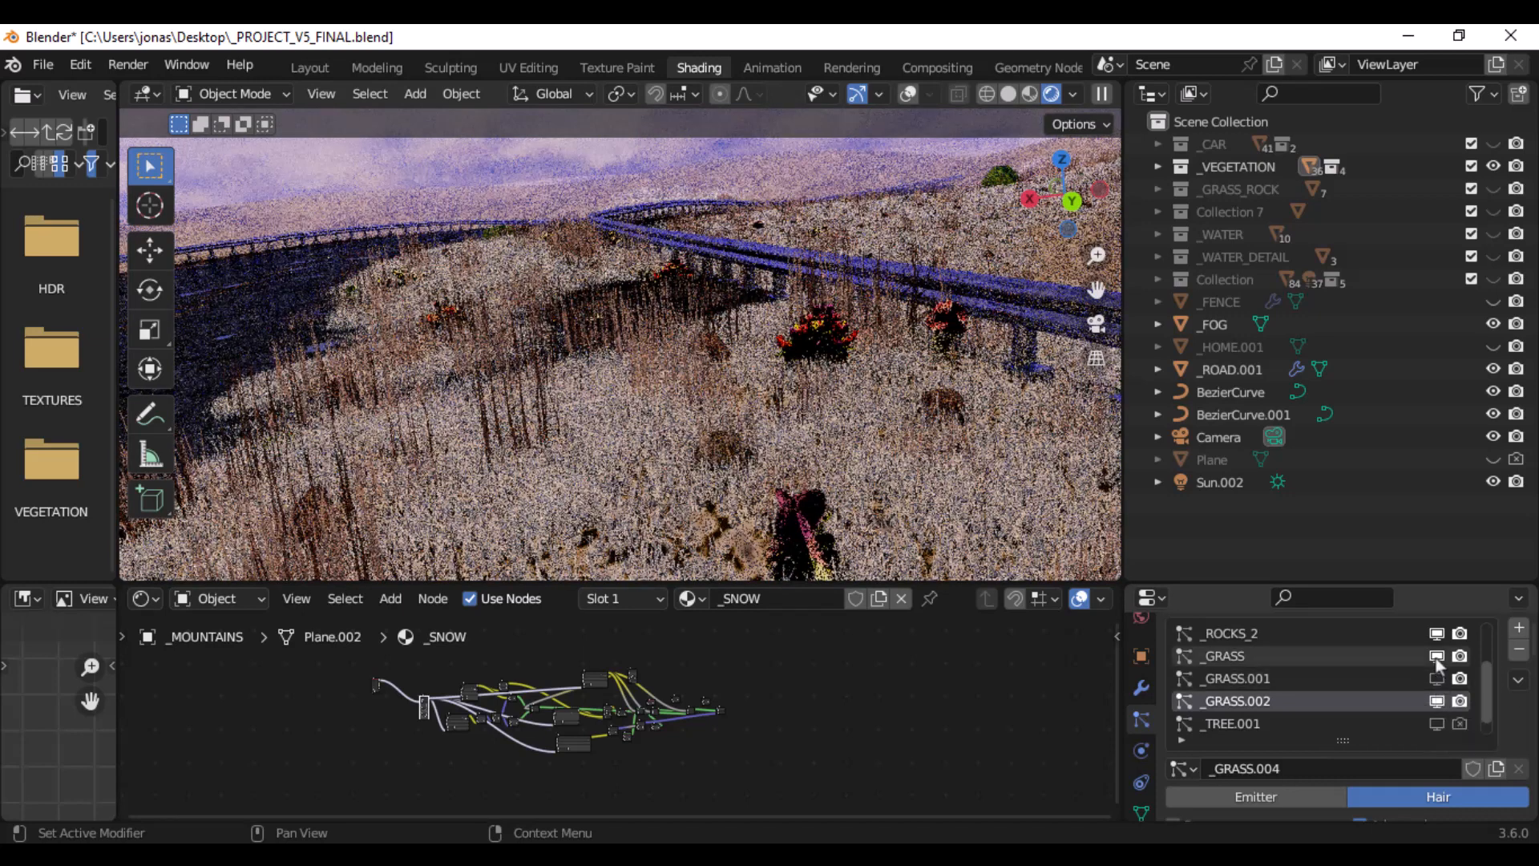
click(1436, 656)
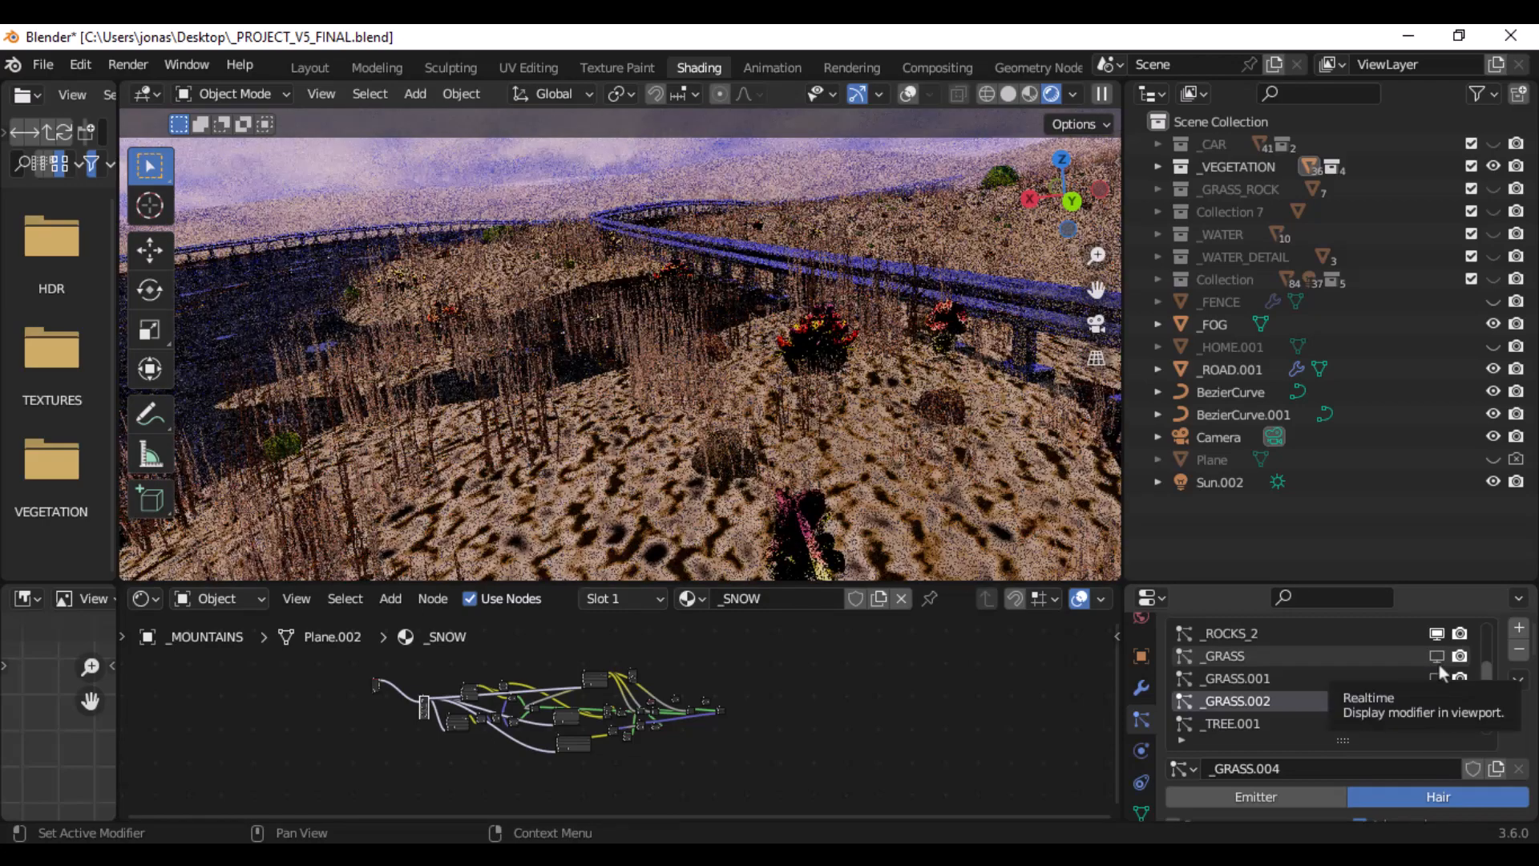
click(1437, 678)
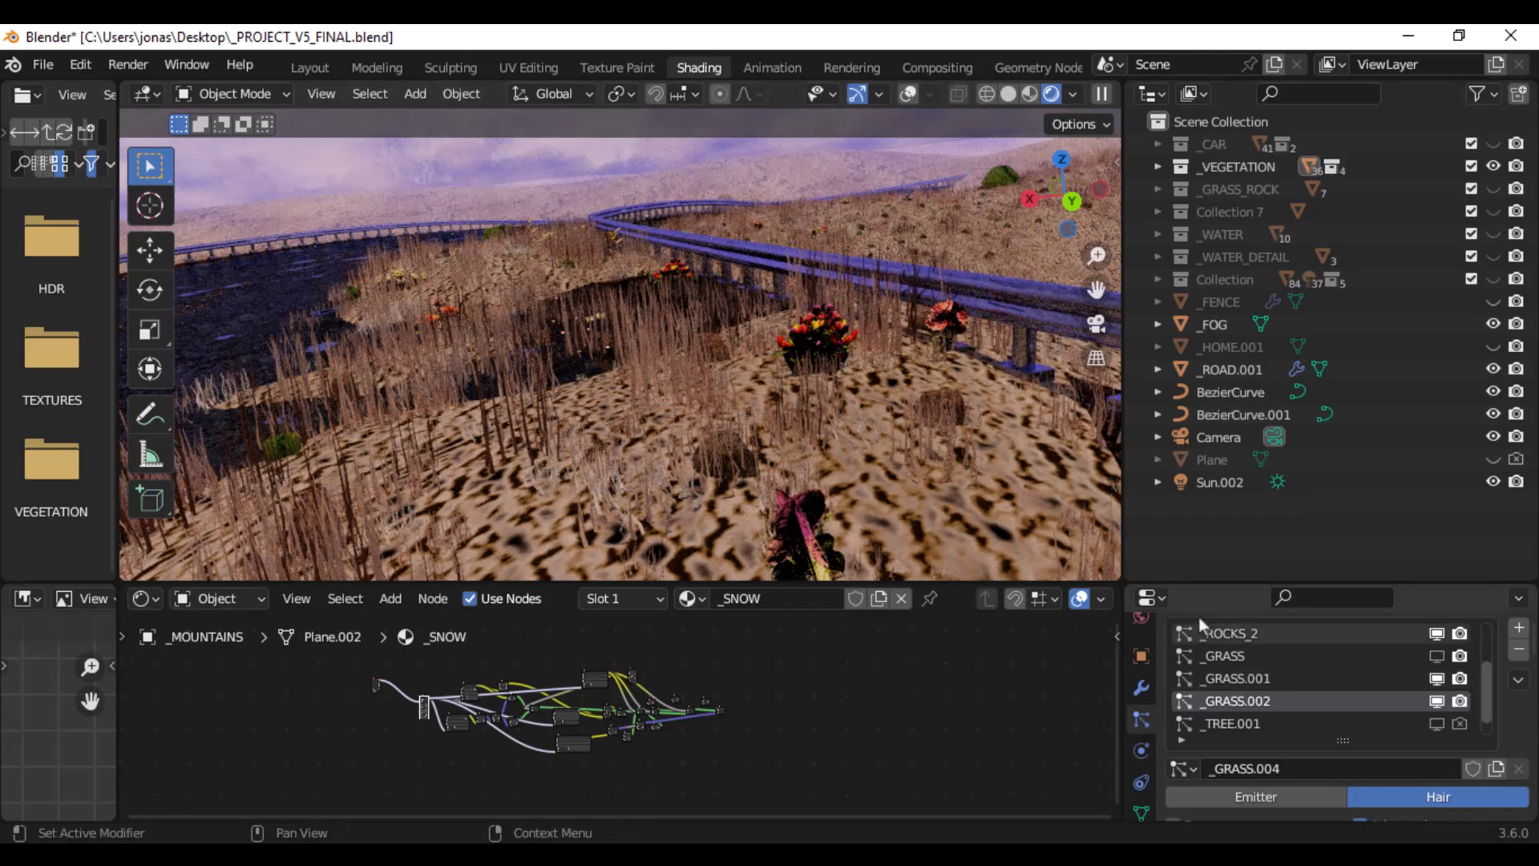
middle_drag(612, 357, 612, 358)
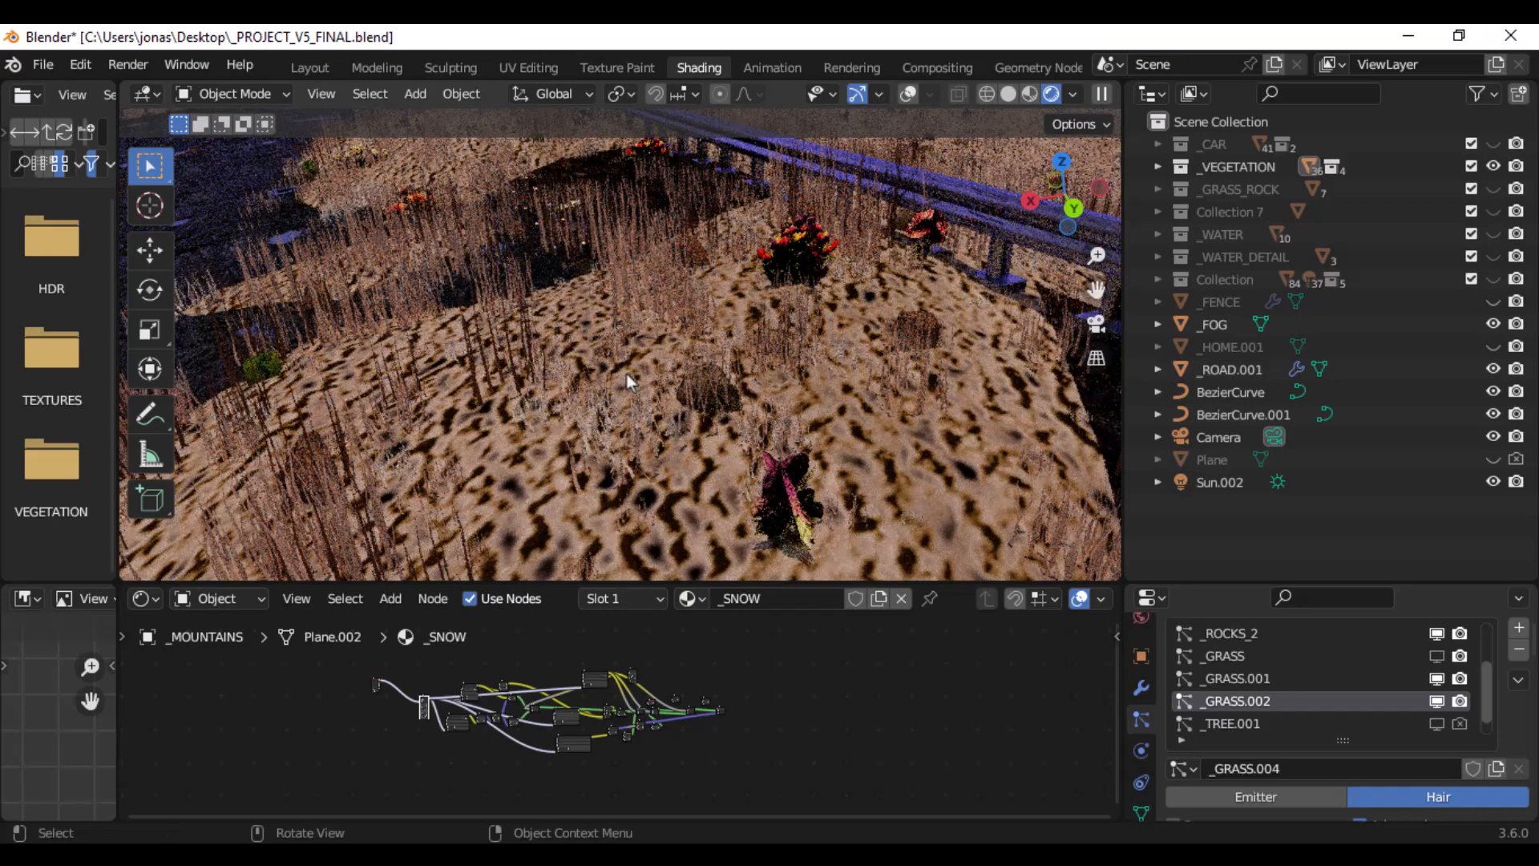
click(1434, 659)
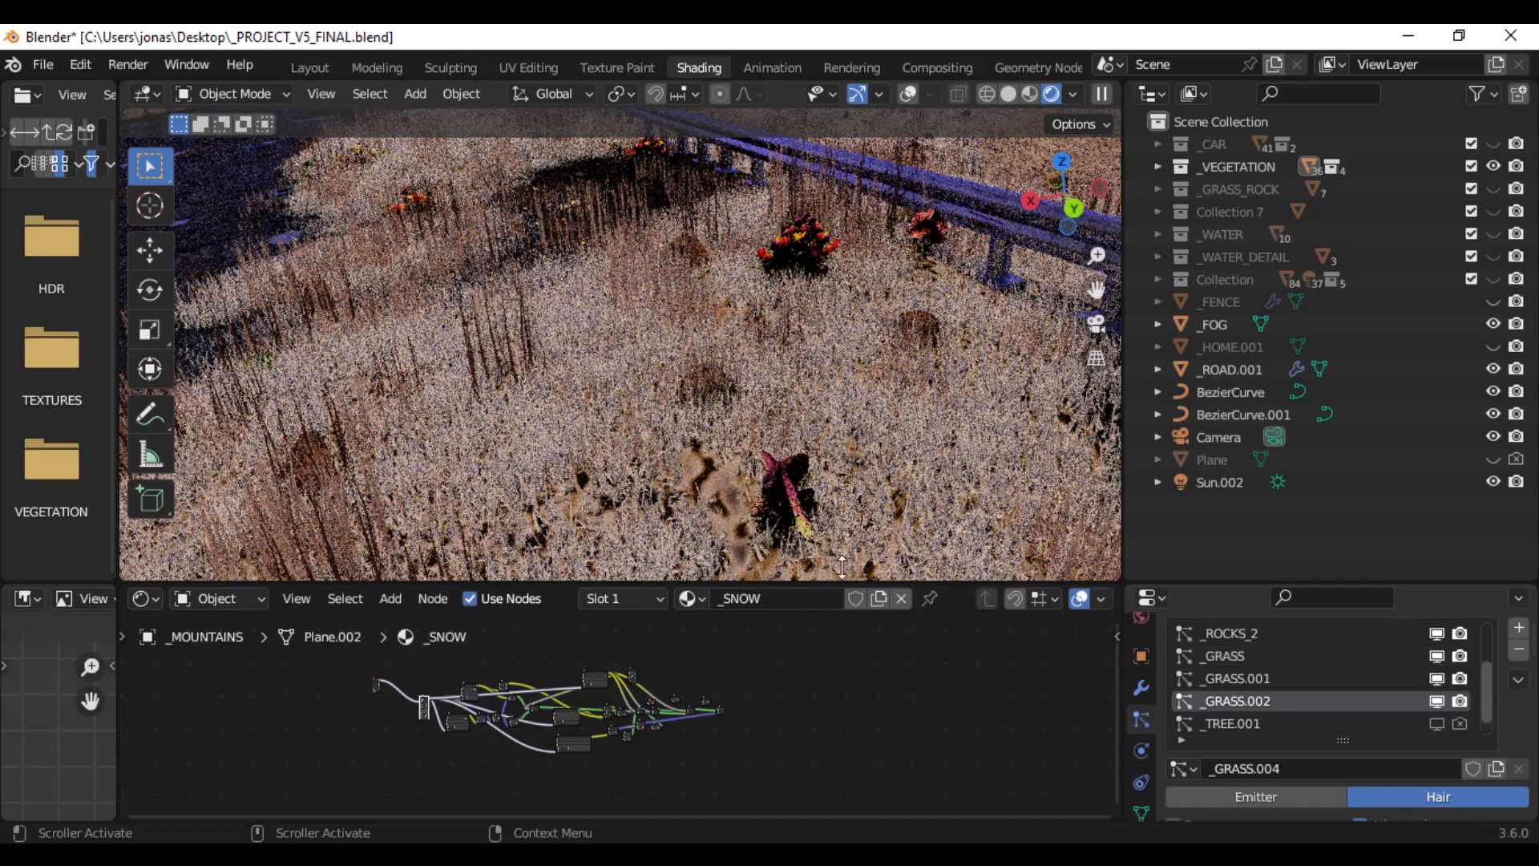
- Show the vertex groups in the _MOUNTAINS object's mesh data and enlarge the properties area
scroll(580, 364, down, 1)
scroll(590, 363, down, 3)
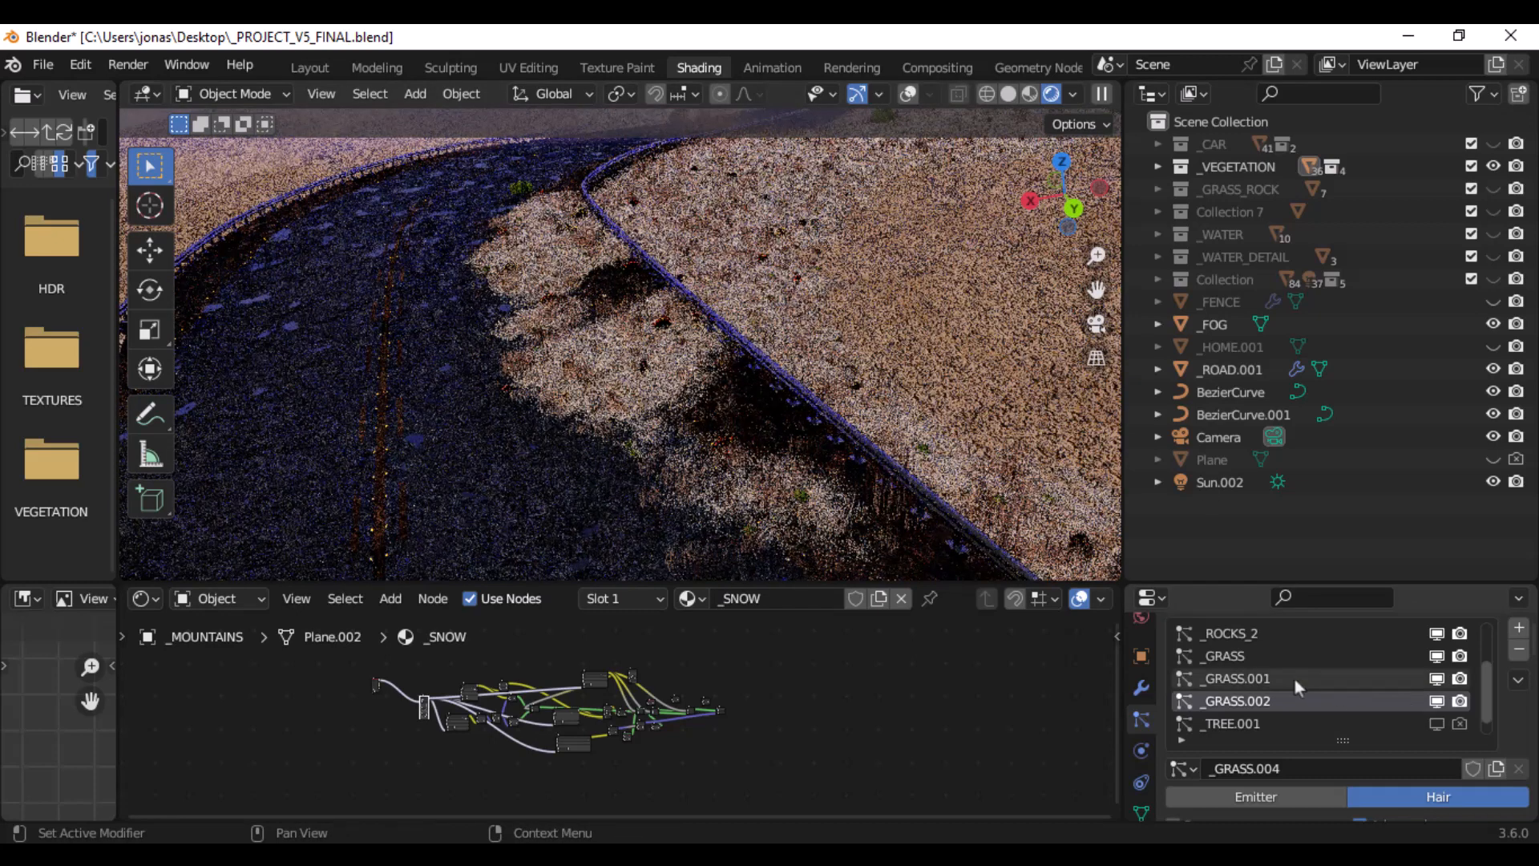
scroll(1148, 724, down, 3)
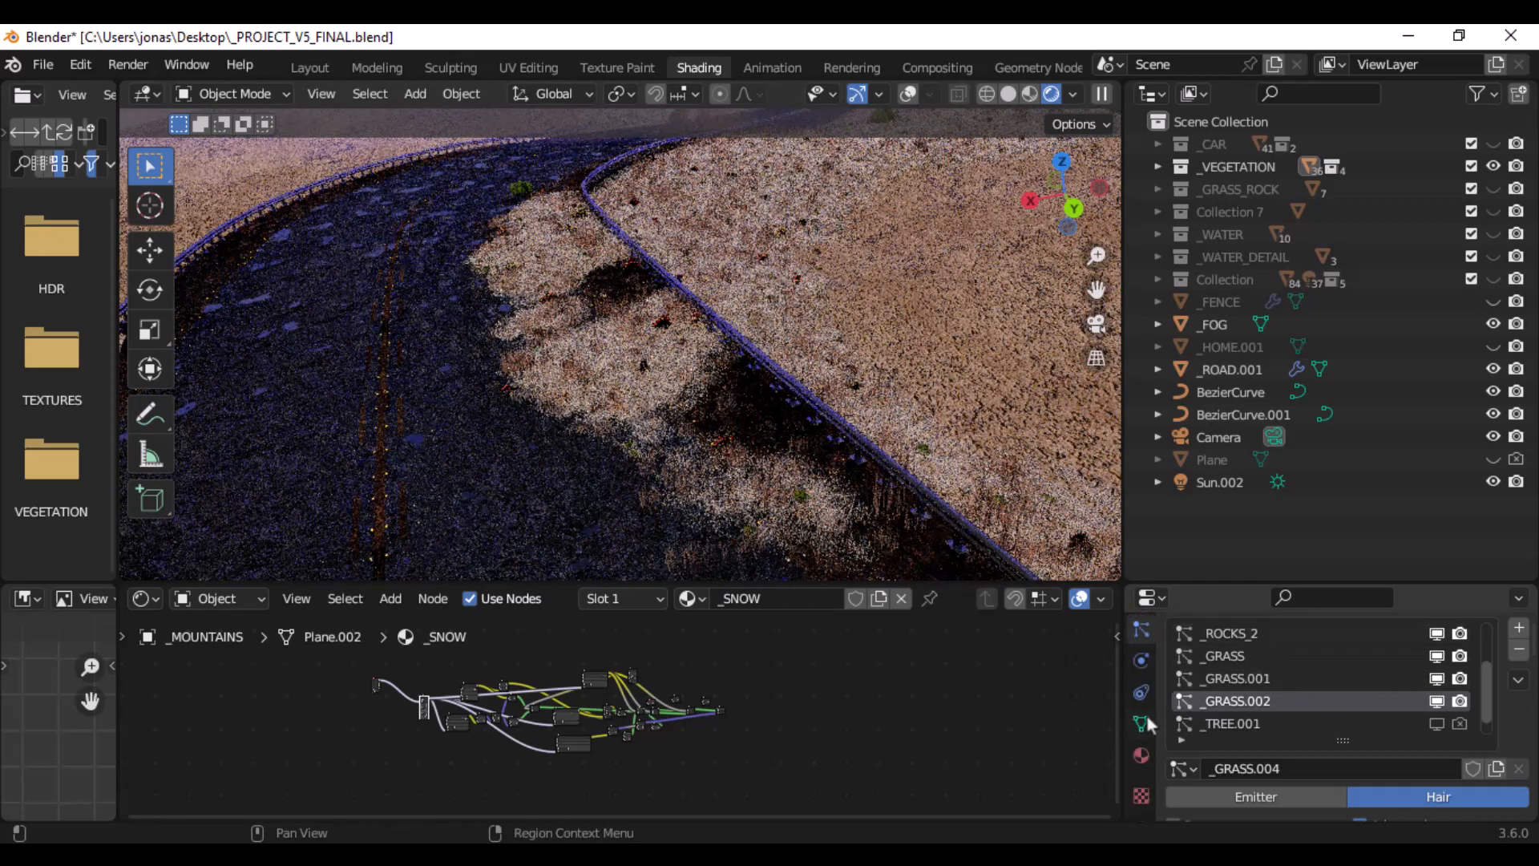
click(1143, 719)
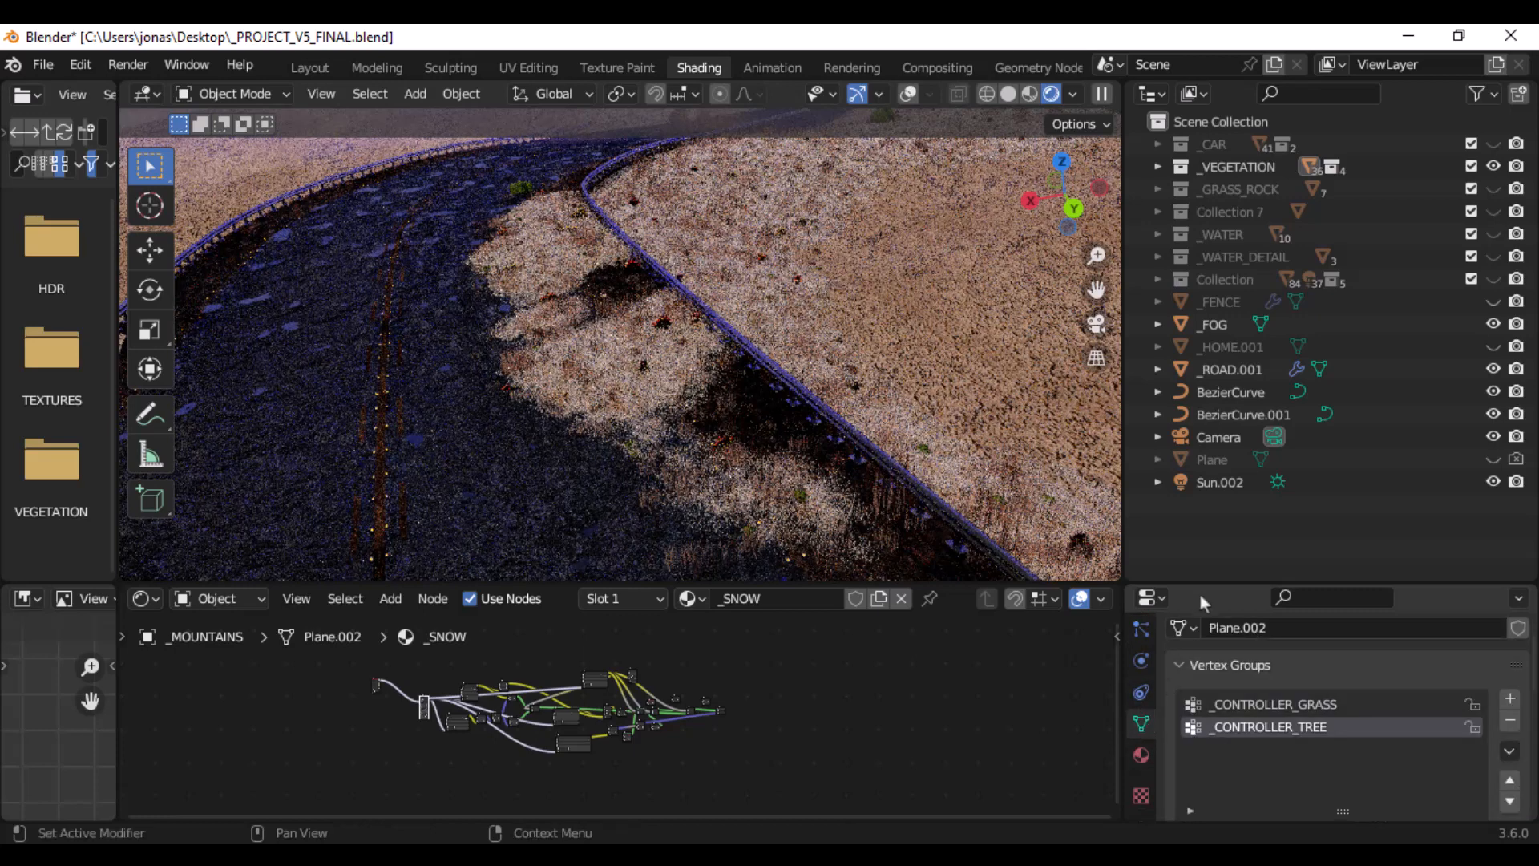
drag(1049, 581, 1049, 536)
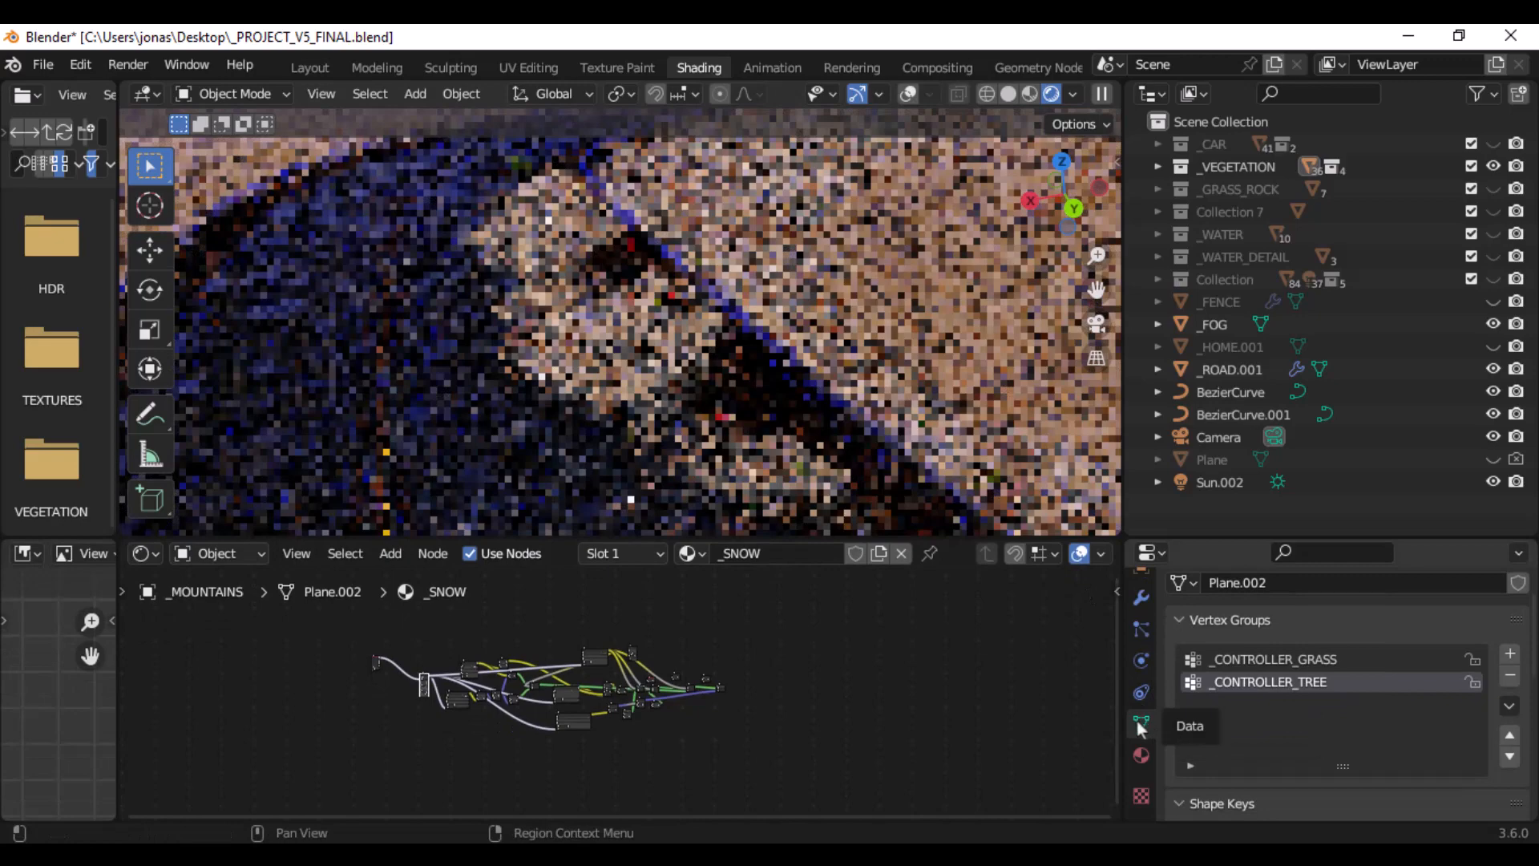
scroll(1238, 627, up, 2)
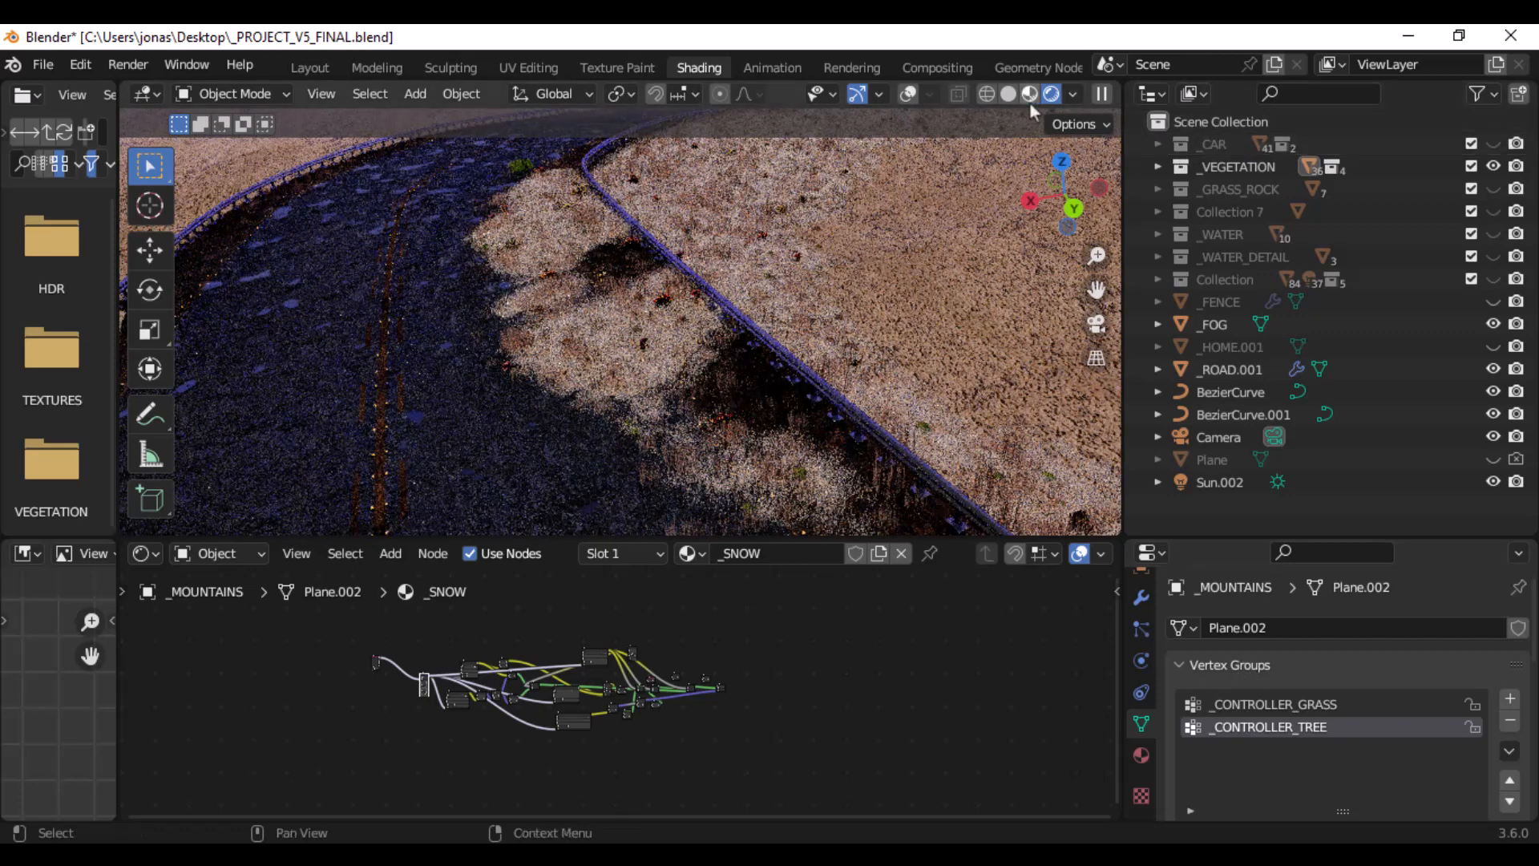
- Set the viewport to Solid shading and put the _MOUNTAINS object into Edit Mode
click(1009, 93)
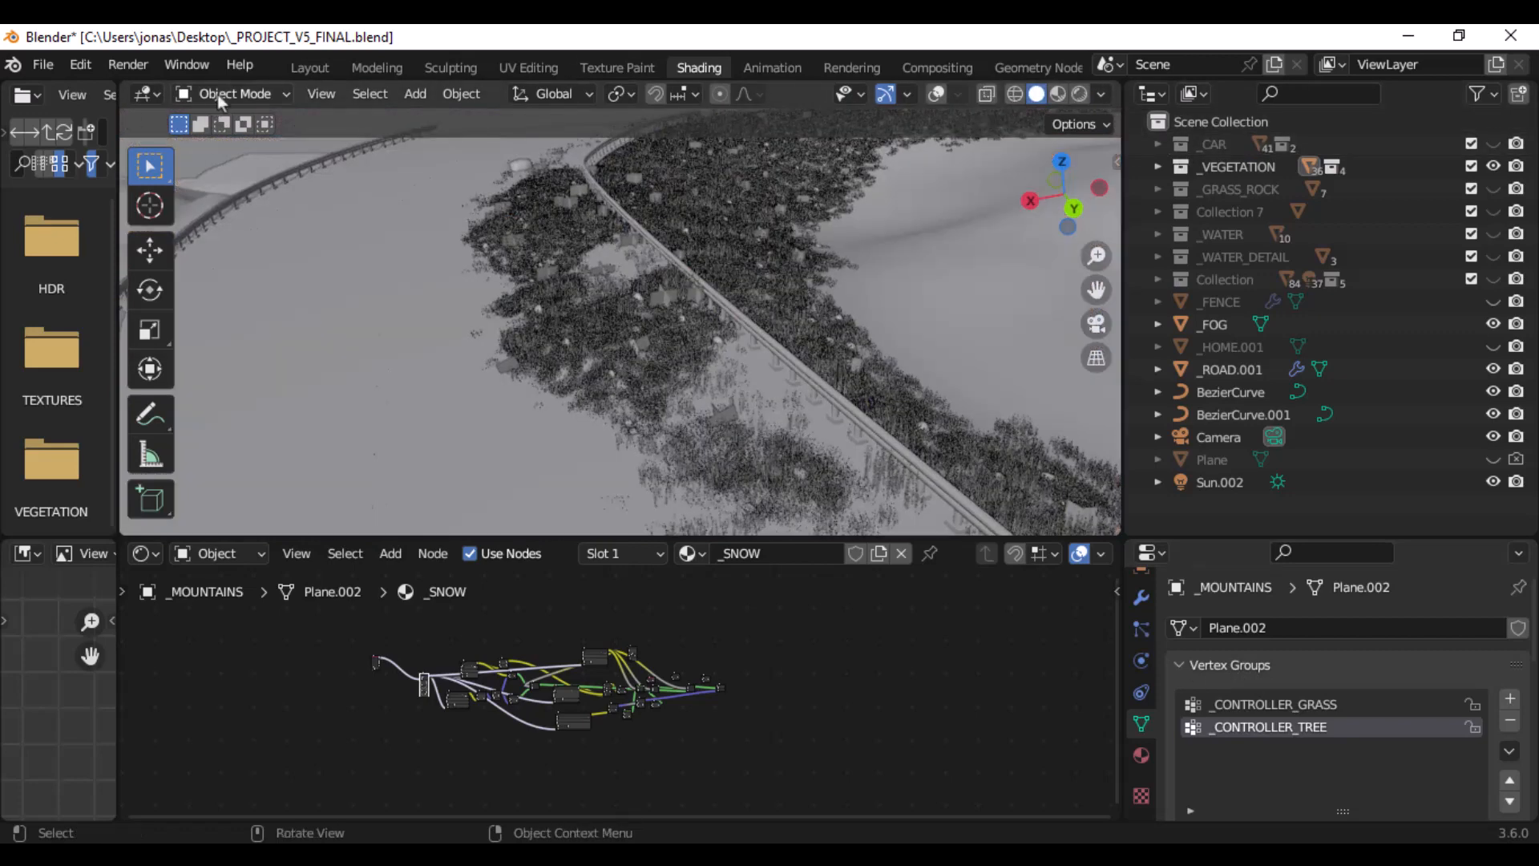
click(275, 97)
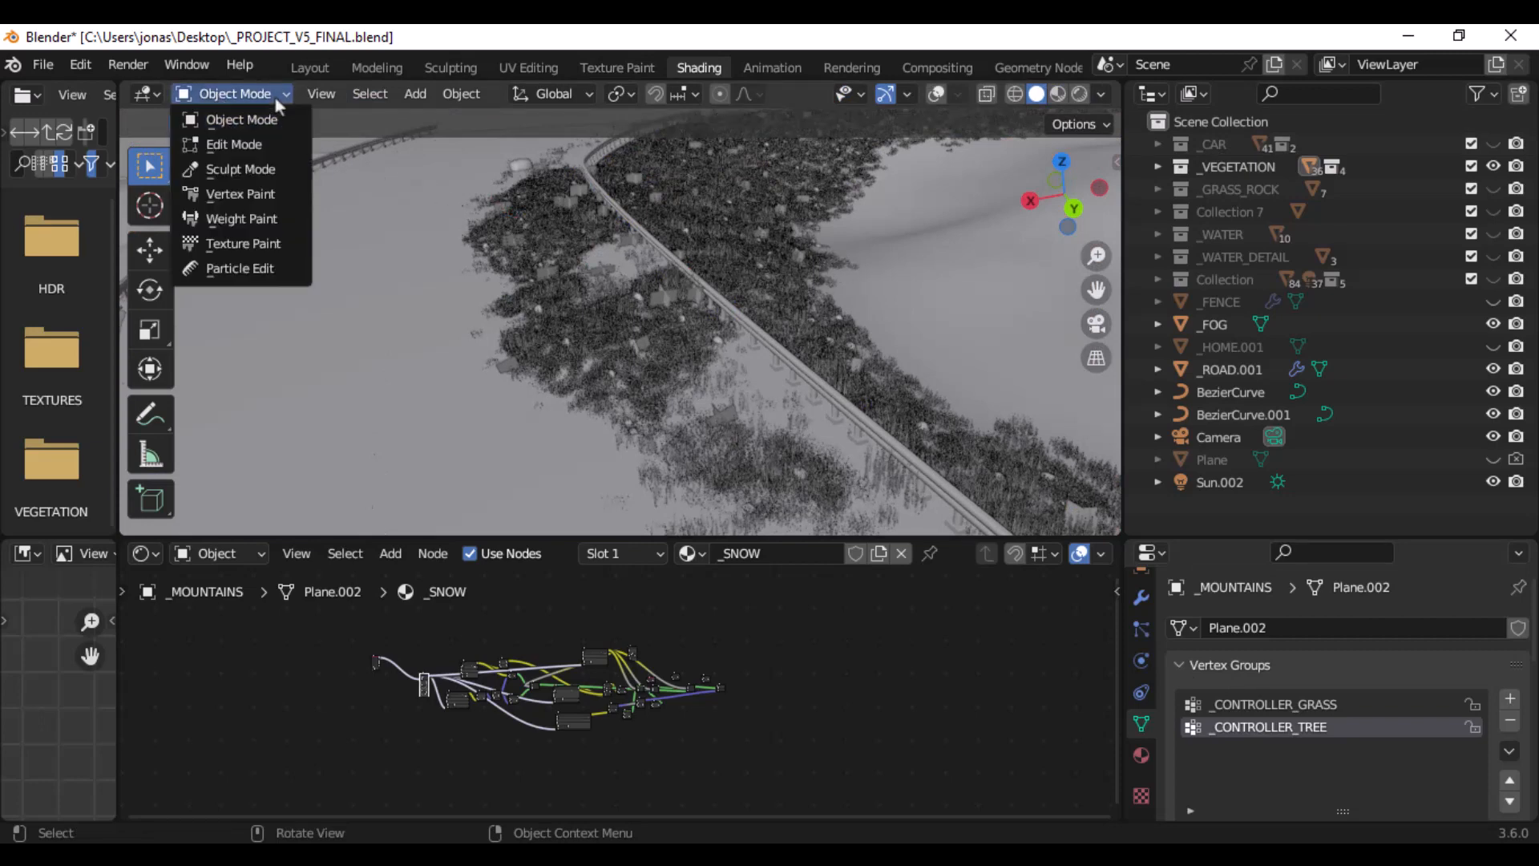
click(270, 146)
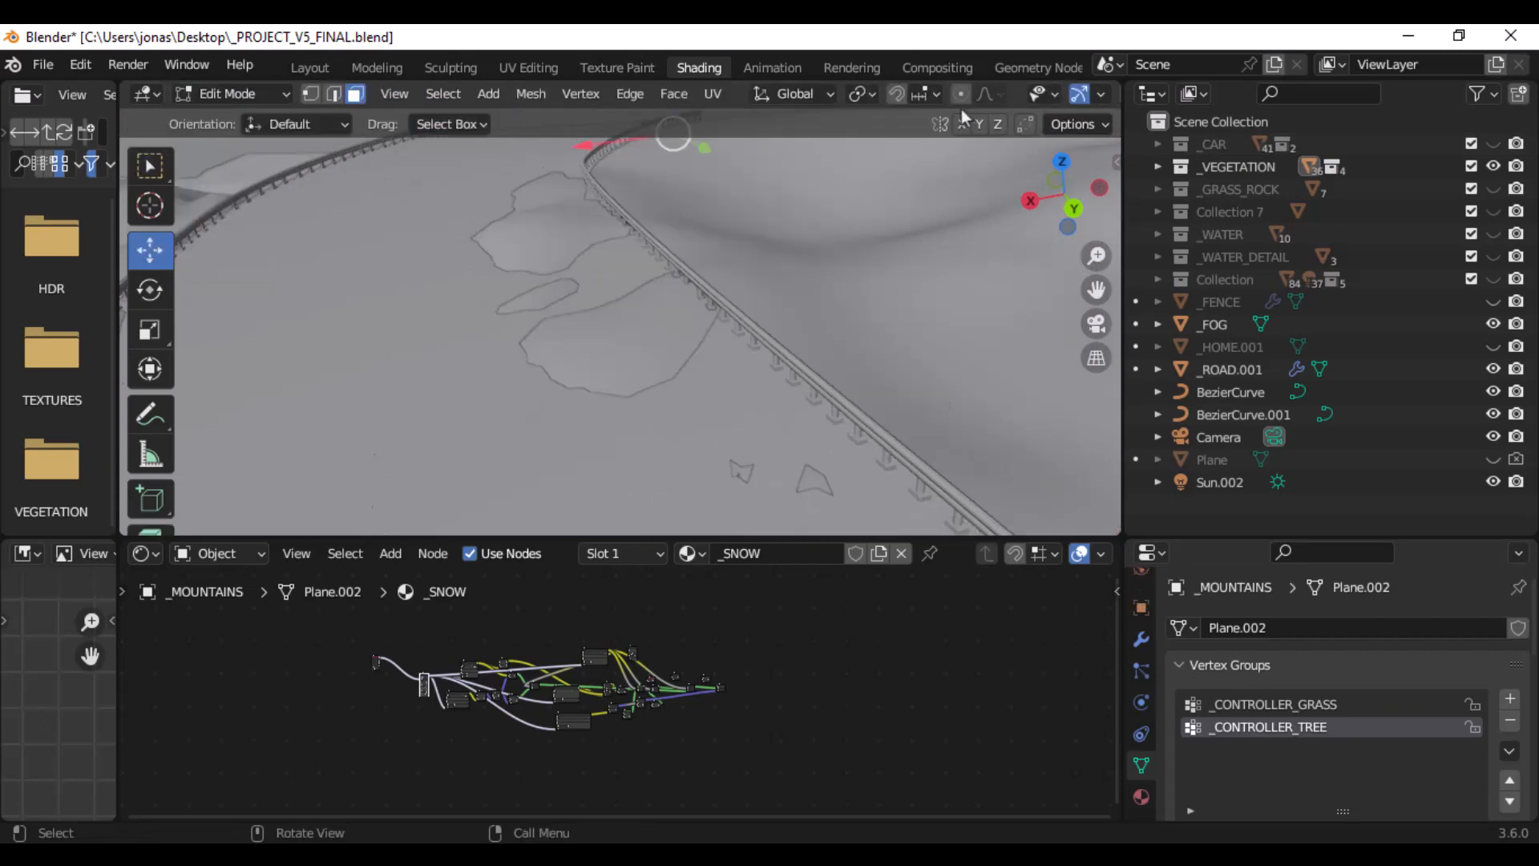
- Select a terrain face beside the guardrail and turn on the viewport overlays to display the mesh wireframe
click(679, 335)
scroll(687, 325, down, 7)
scroll(688, 325, down, 4)
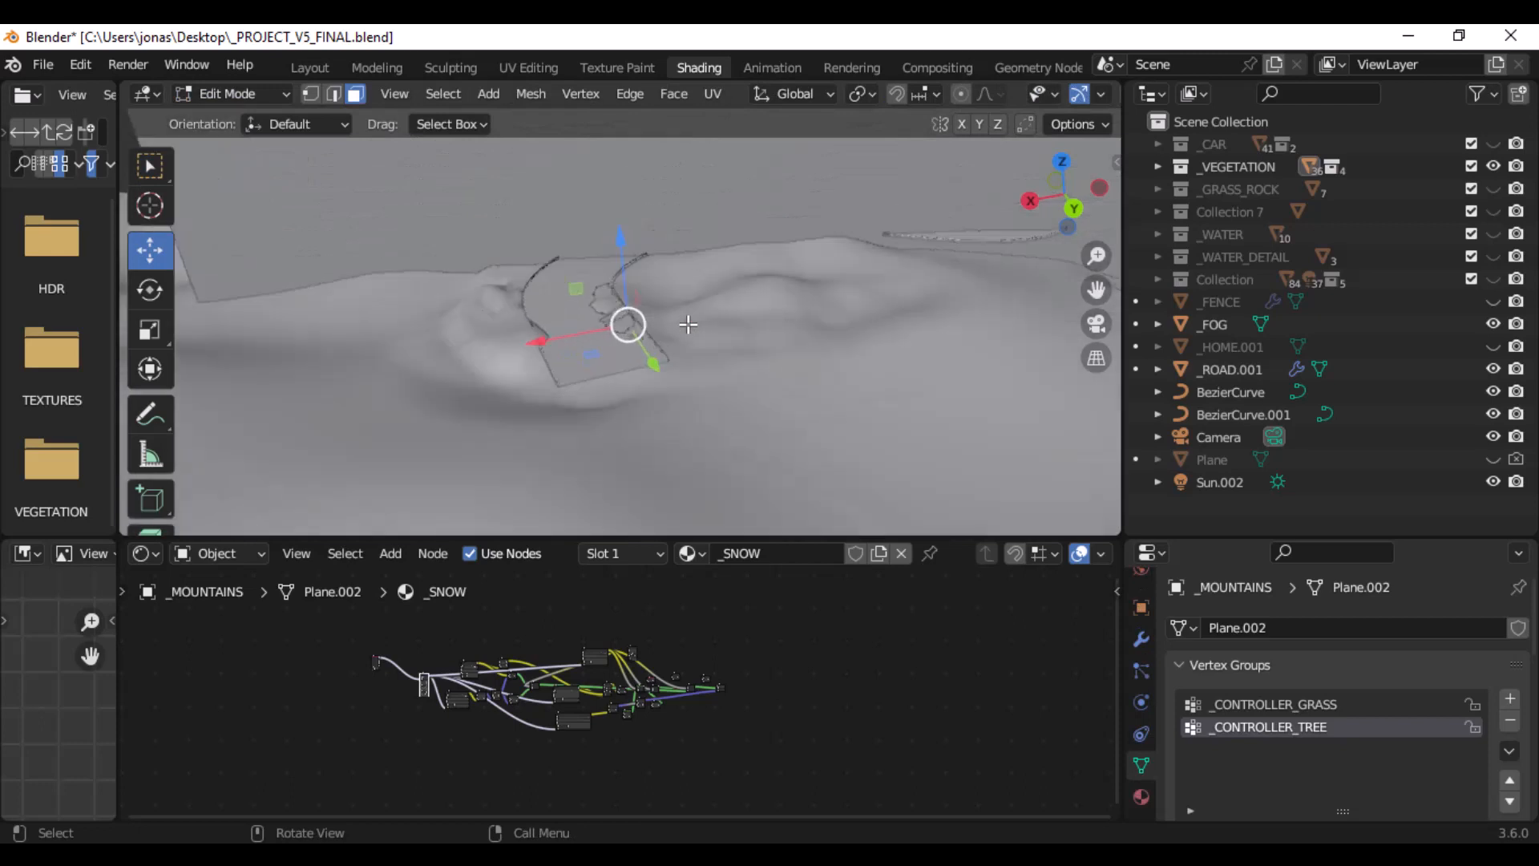
scroll(687, 324, up, 5)
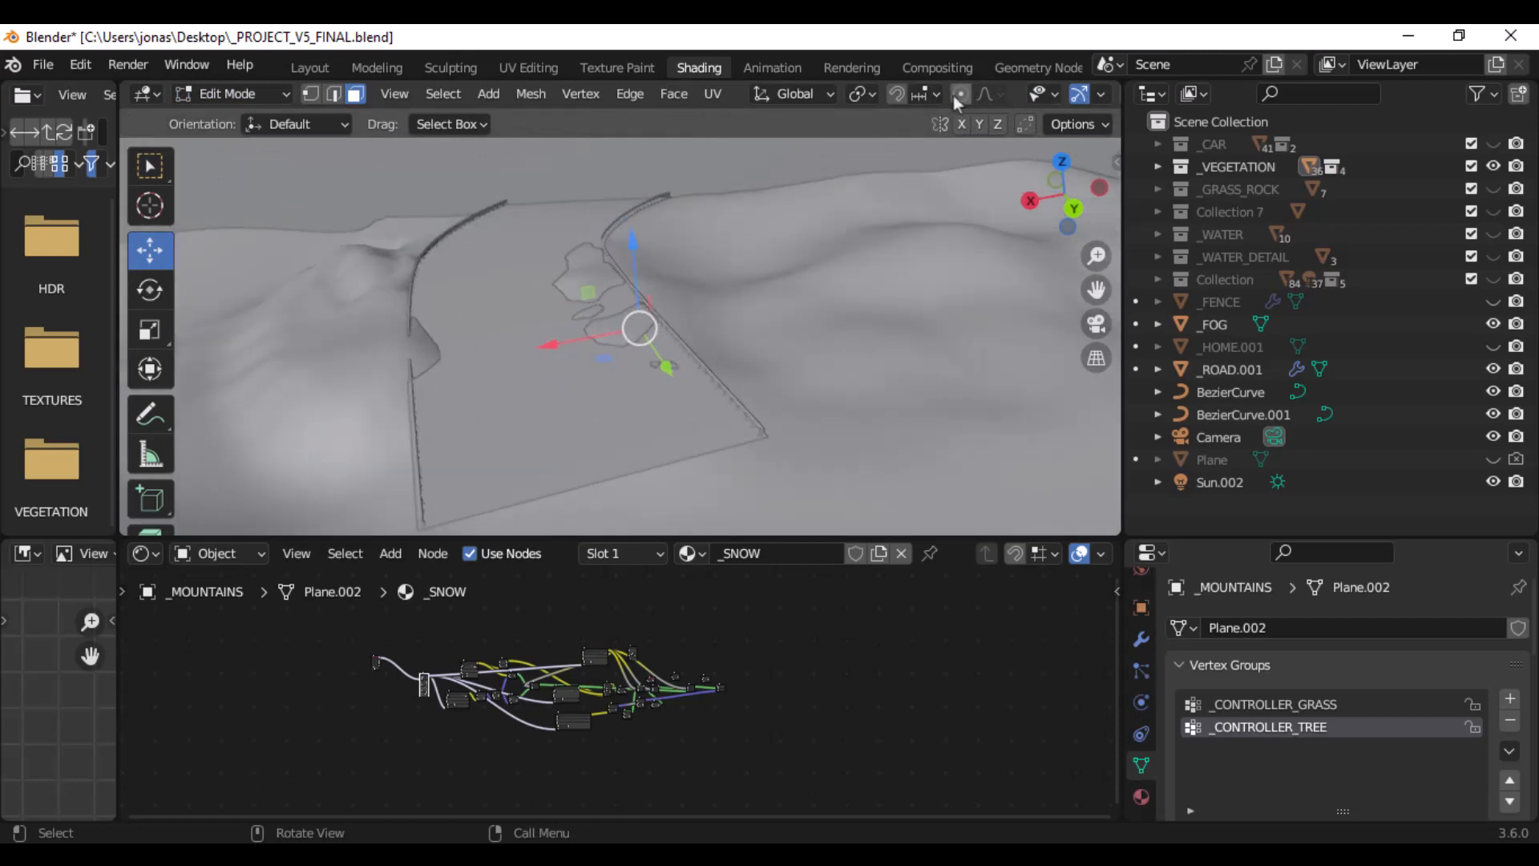
scroll(645, 93, down, 5)
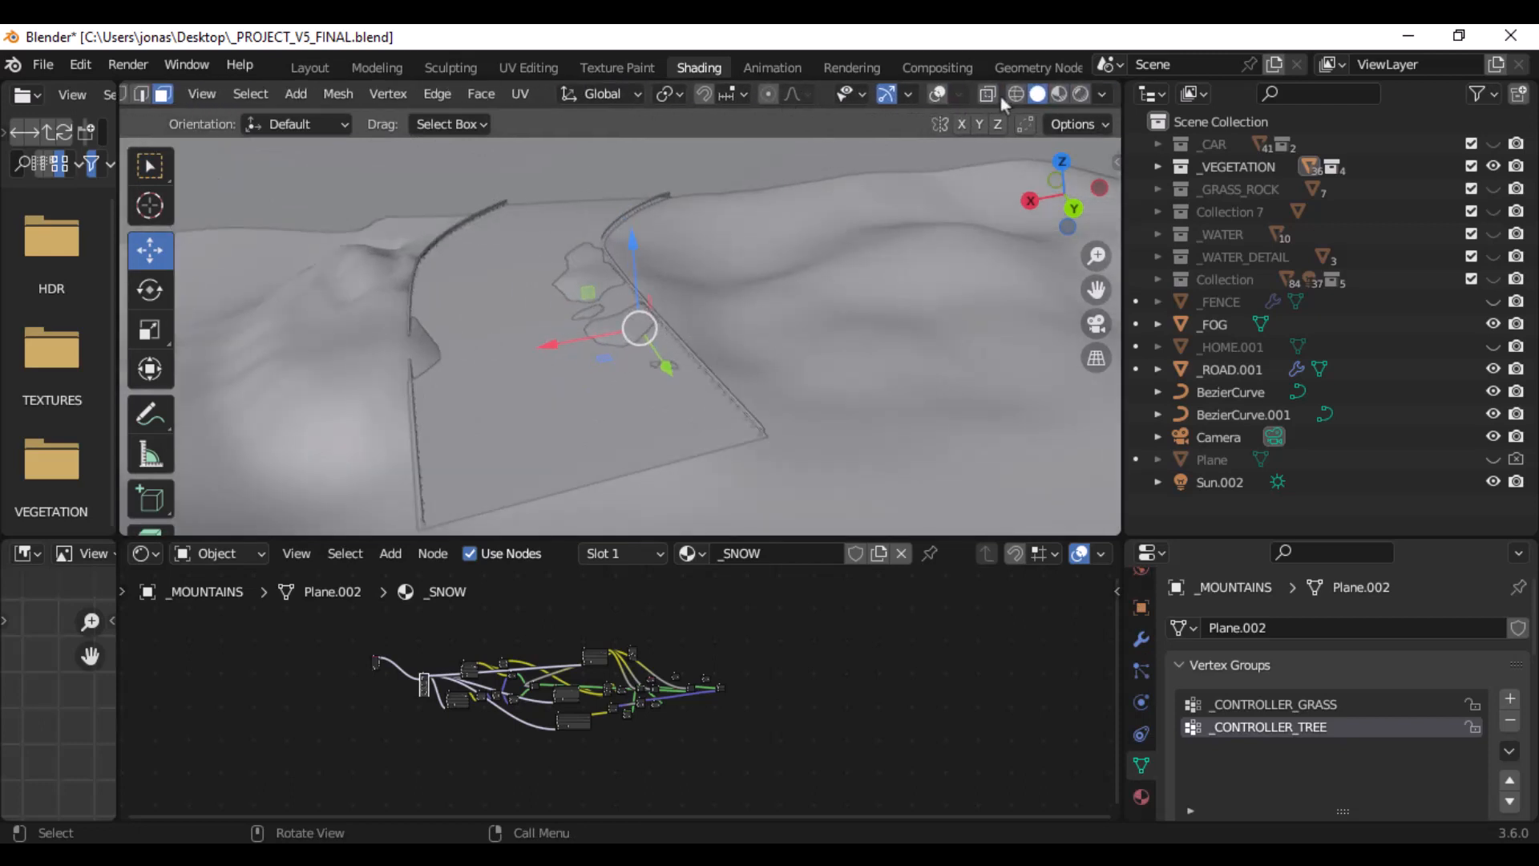
click(936, 94)
scroll(1002, 361, up, 6)
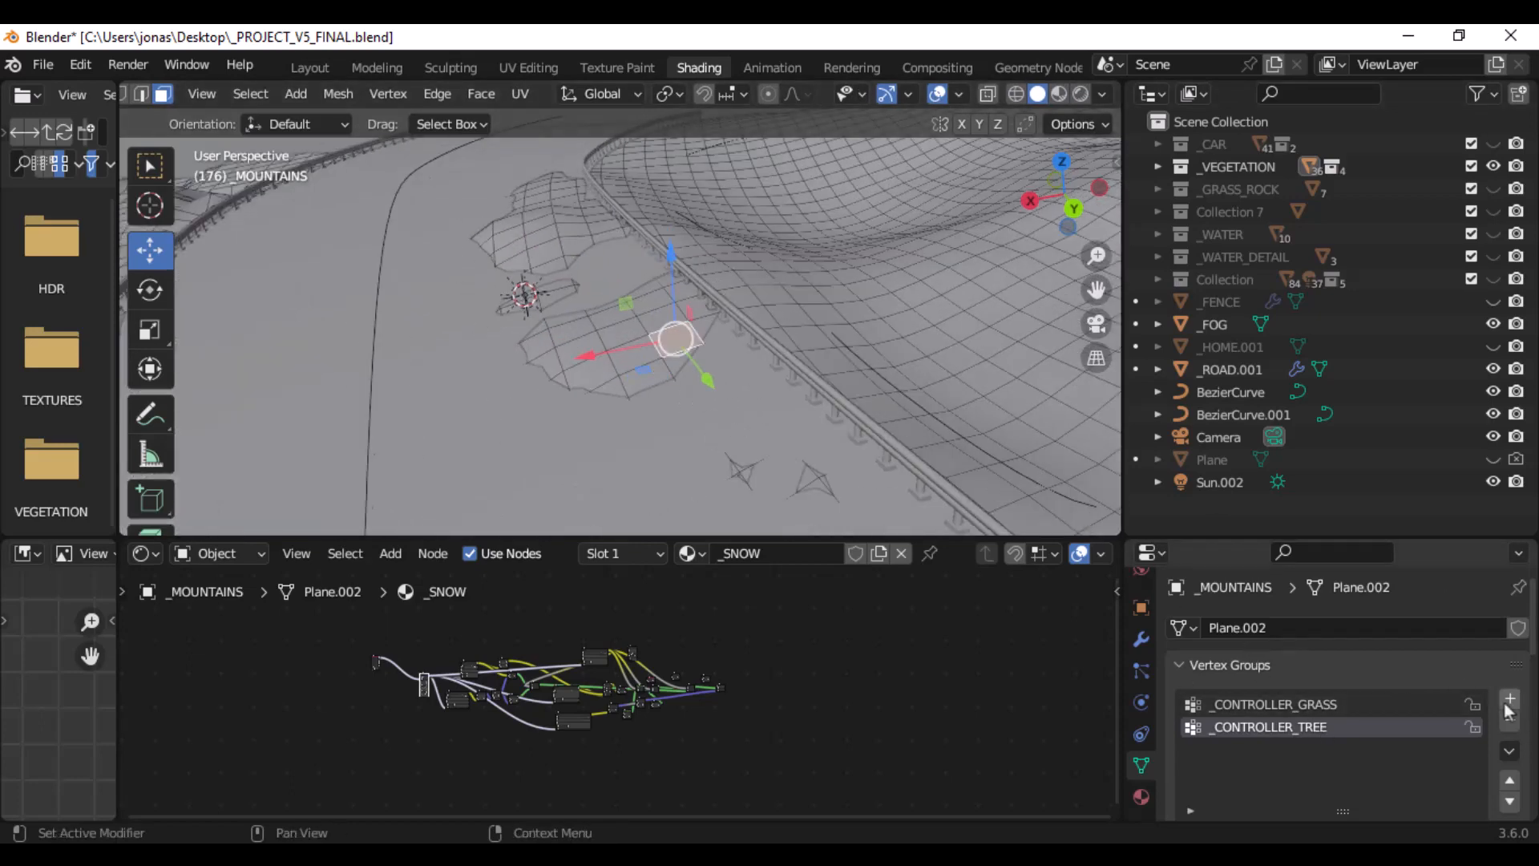
- Make _CONTROLLER_GRASS the active vertex group and circle-select the terrain faces on both sides of the guardrail
click(1396, 705)
scroll(1431, 749, down, 2)
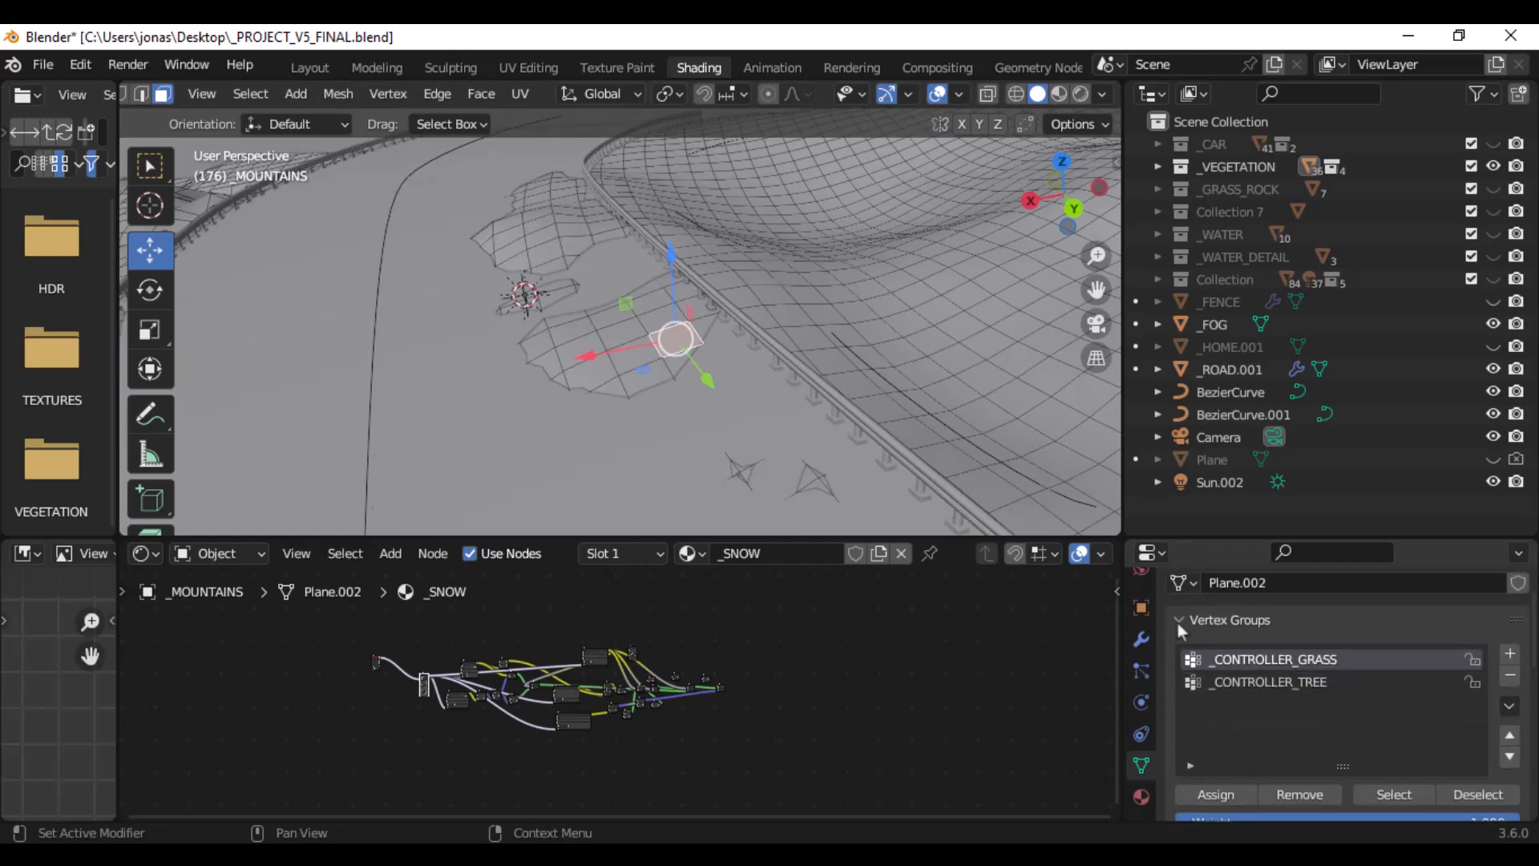
key(c)
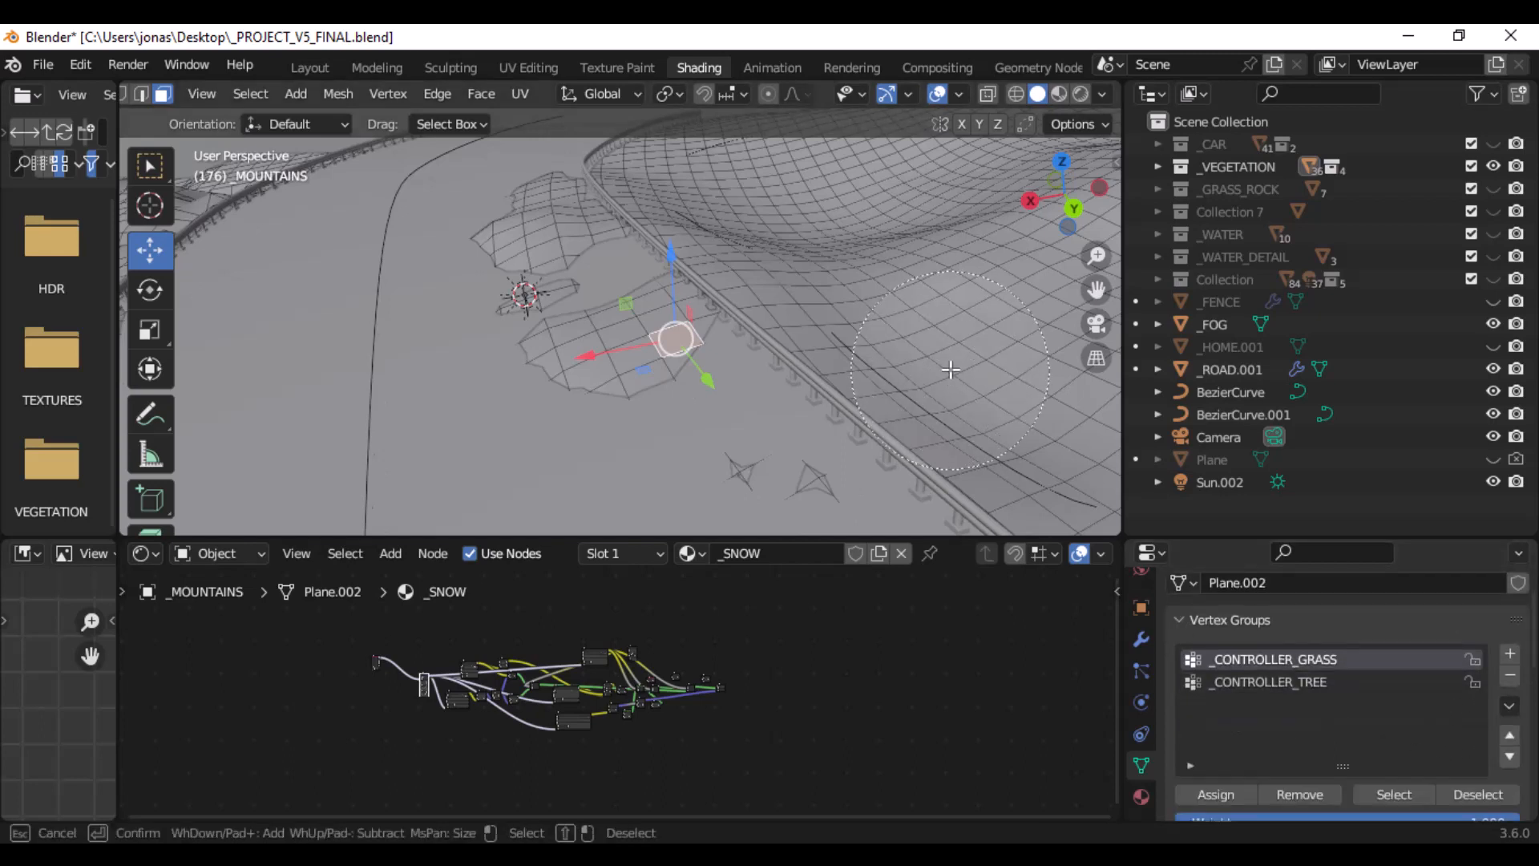
mouse_move(954, 373)
mouse_down()
mouse_move(882, 281)
mouse_move(629, 280)
mouse_move(803, 332)
mouse_up()
key(Escape)
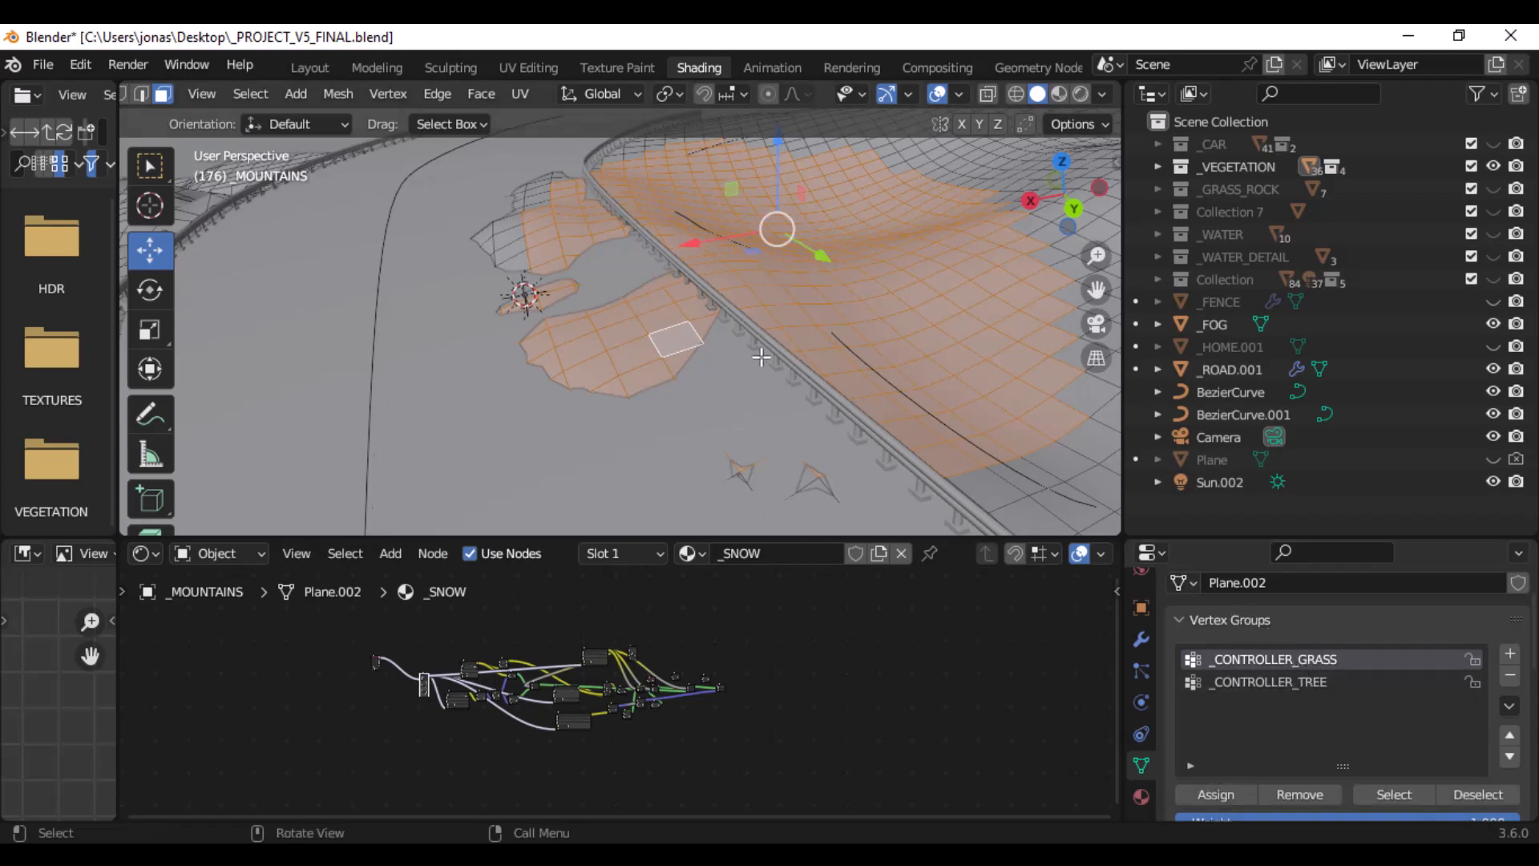
- Inspect the extent of the selected faces through the scene camera and against the whole _MOUNTAINS terrain
scroll(745, 356, down, 3)
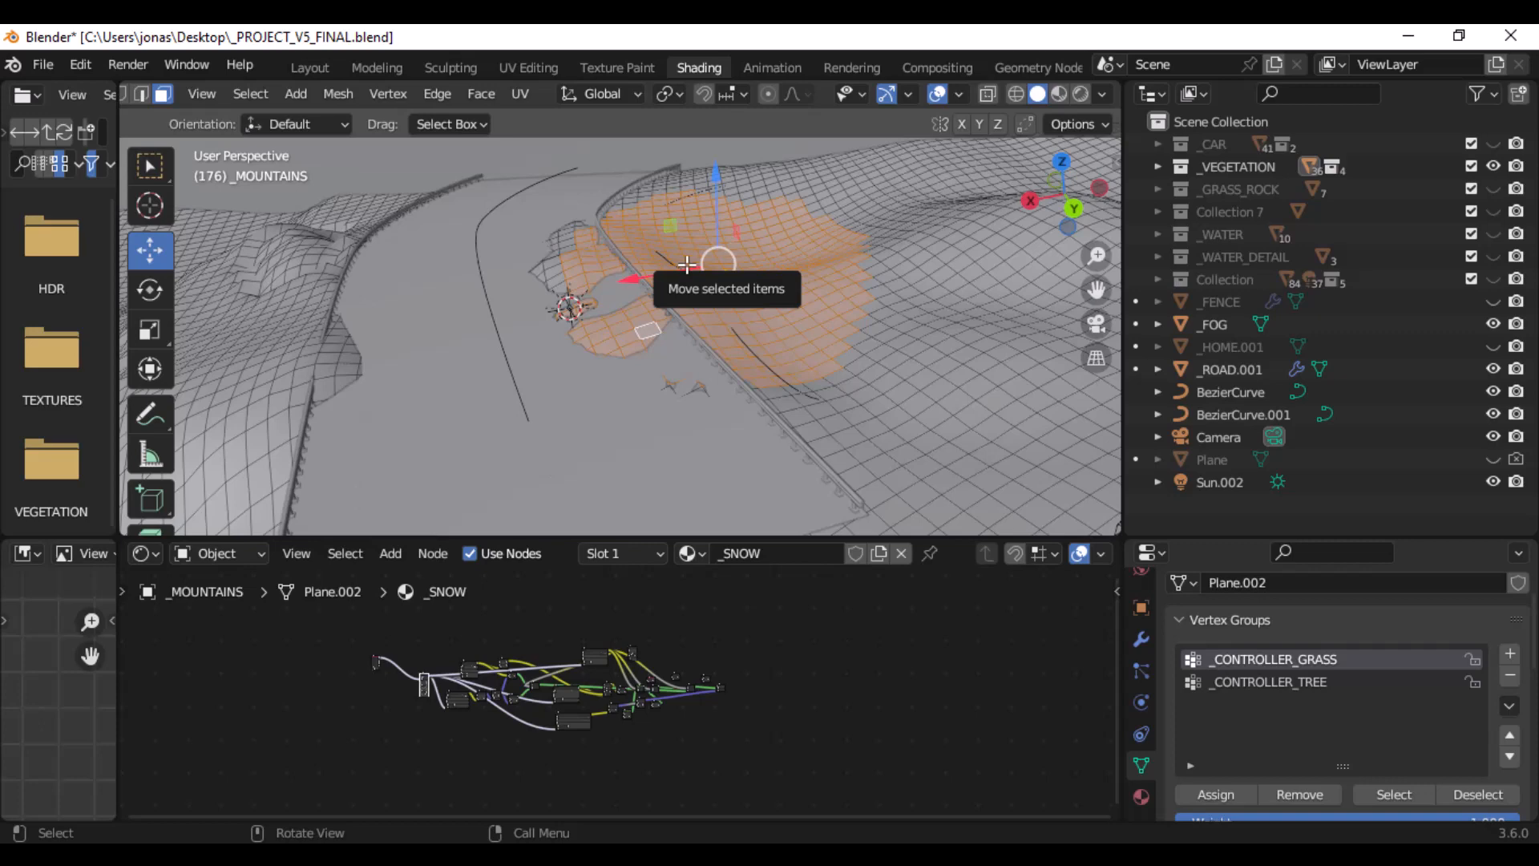
scroll(681, 263, down, 10)
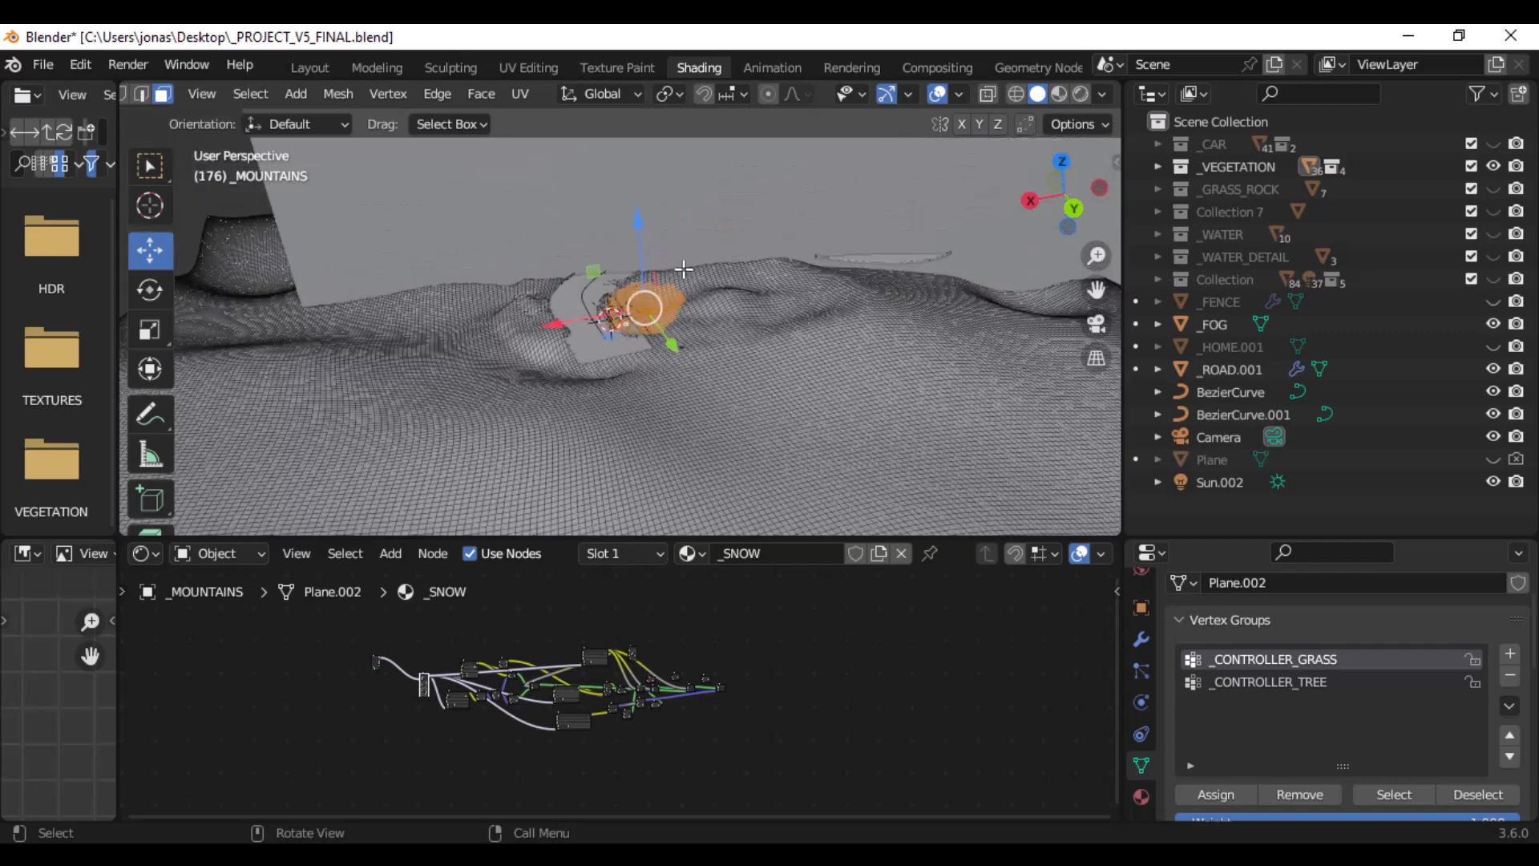
key(KP_0)
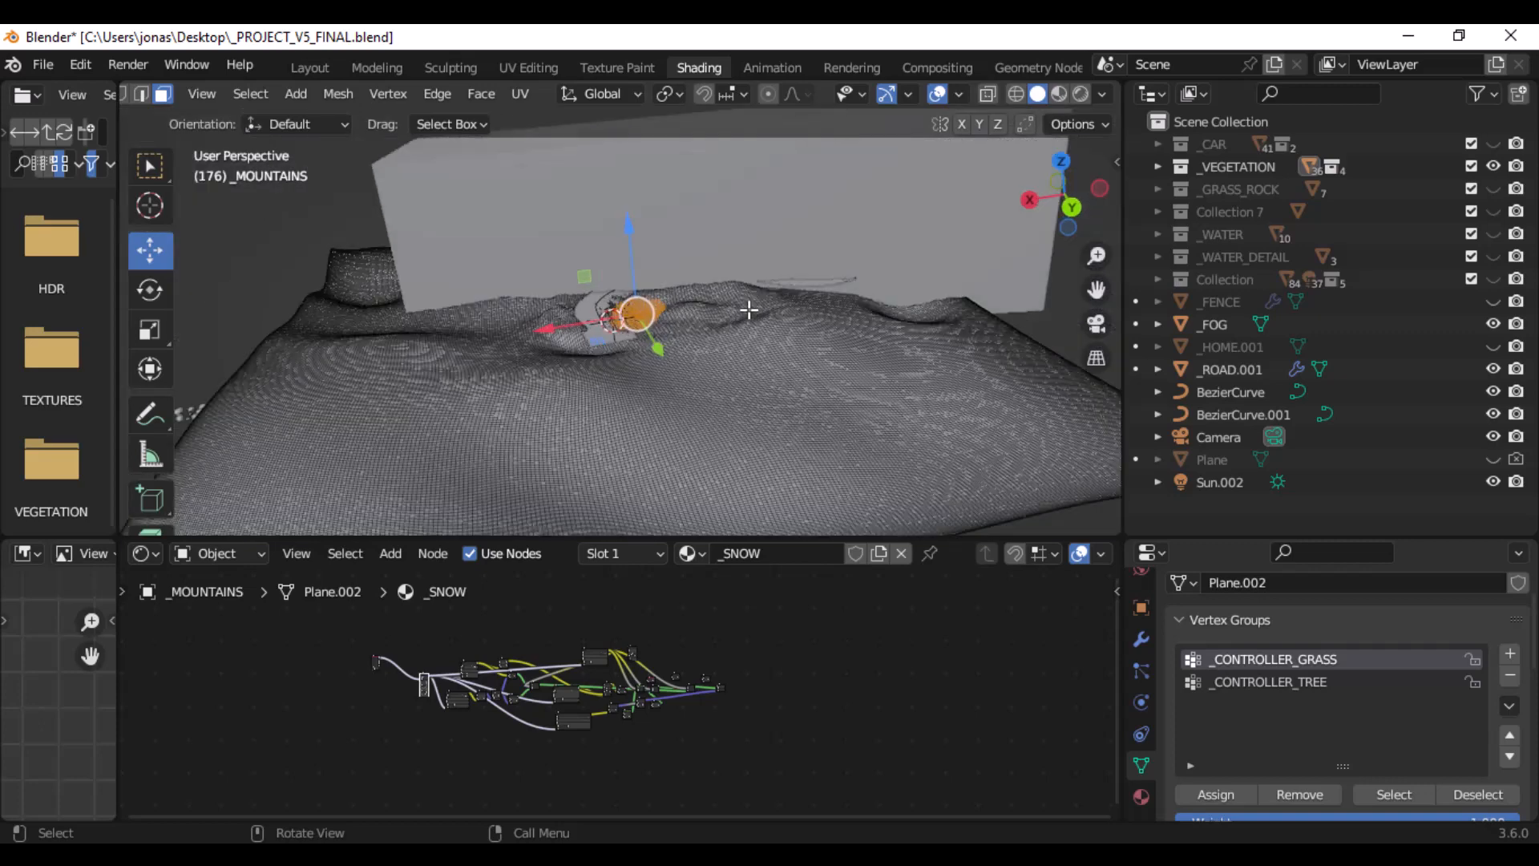
scroll(733, 336, down, 5)
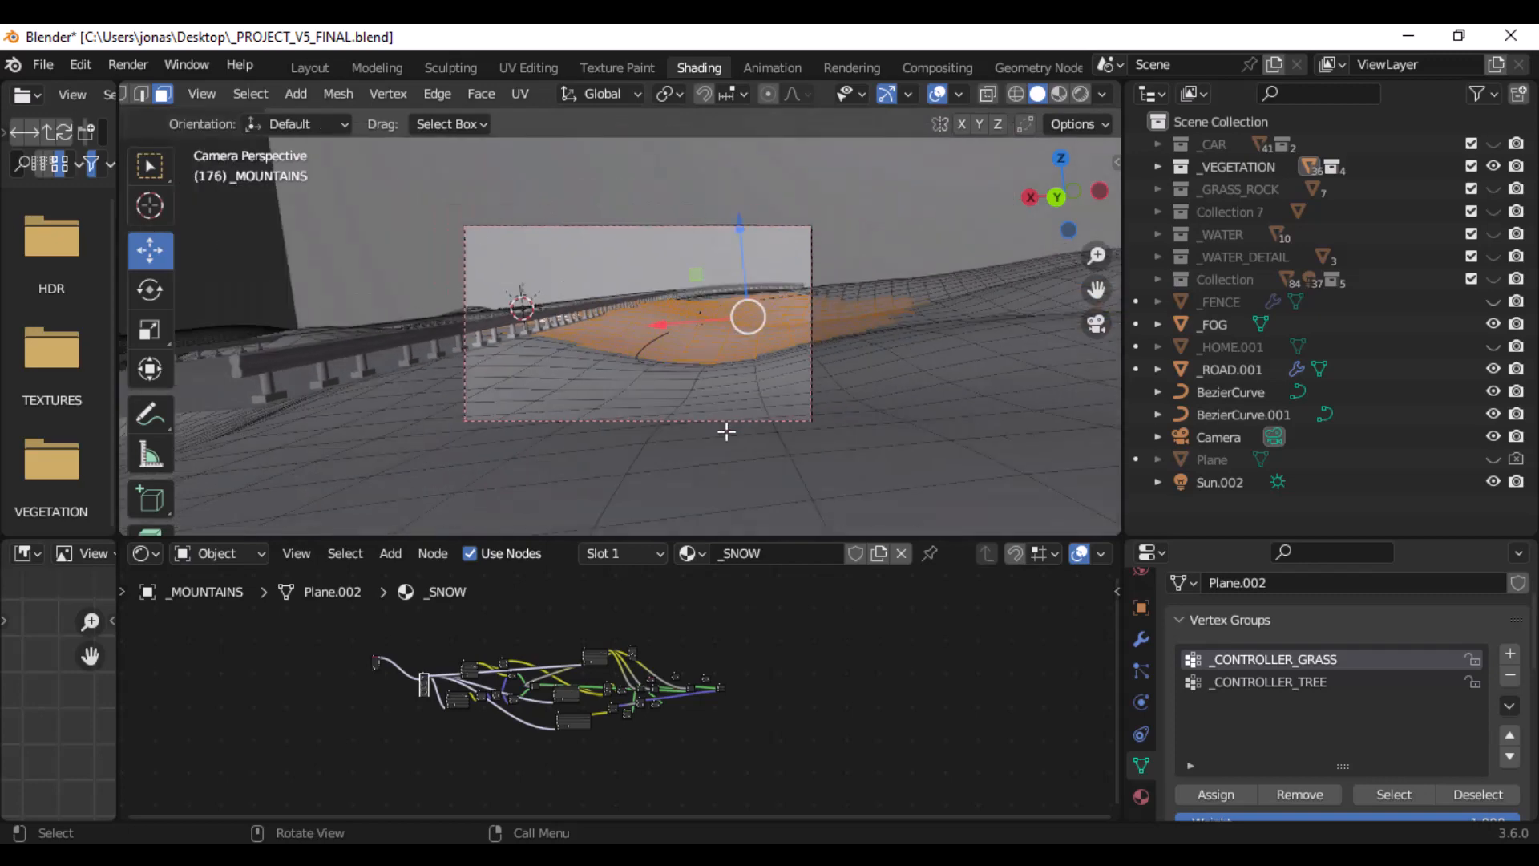
key(KP_0)
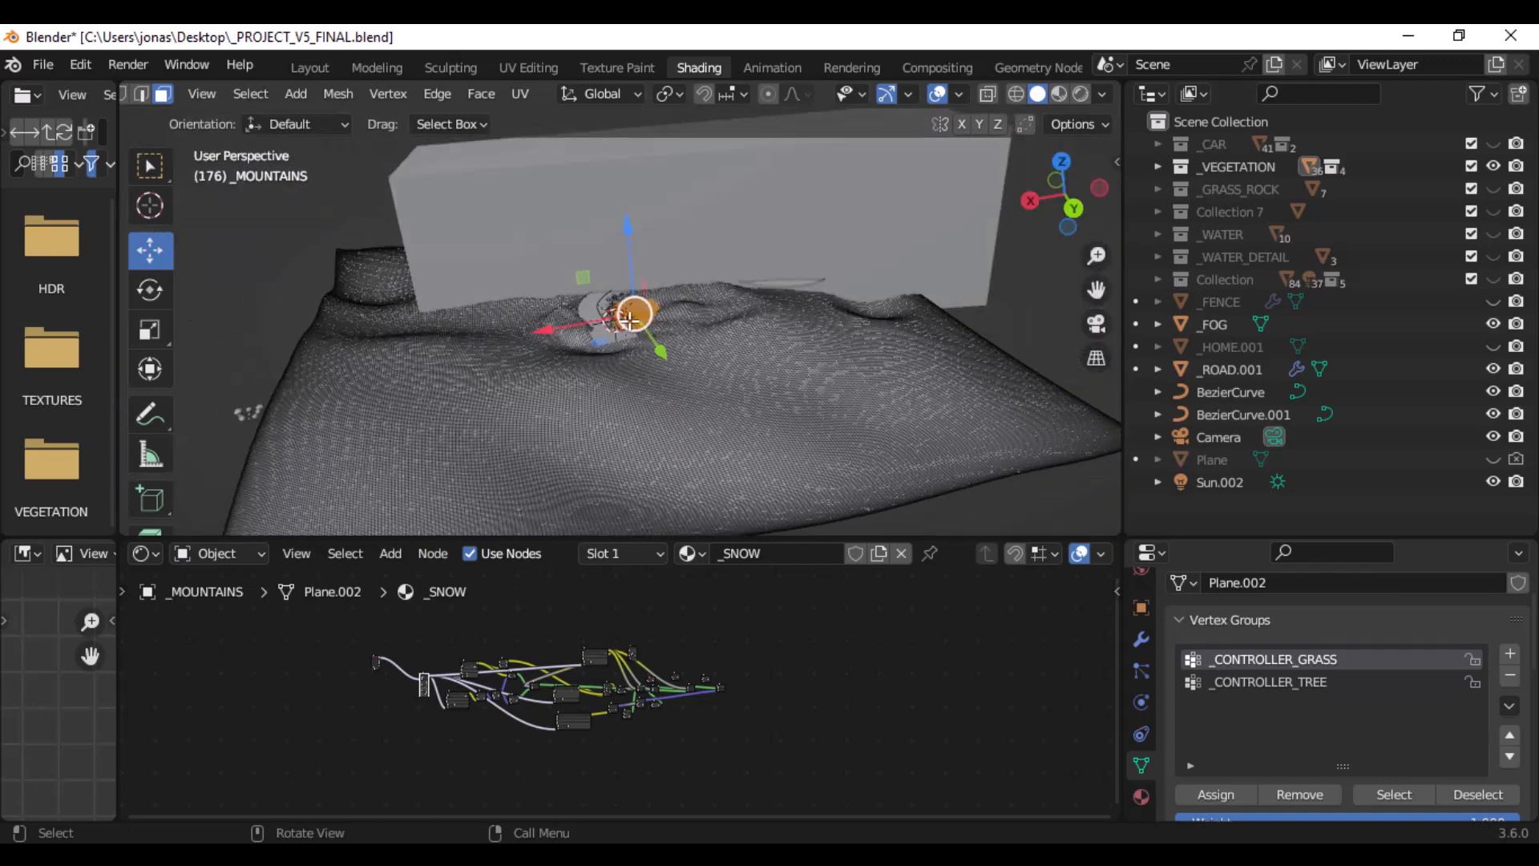
scroll(594, 367, down, 3)
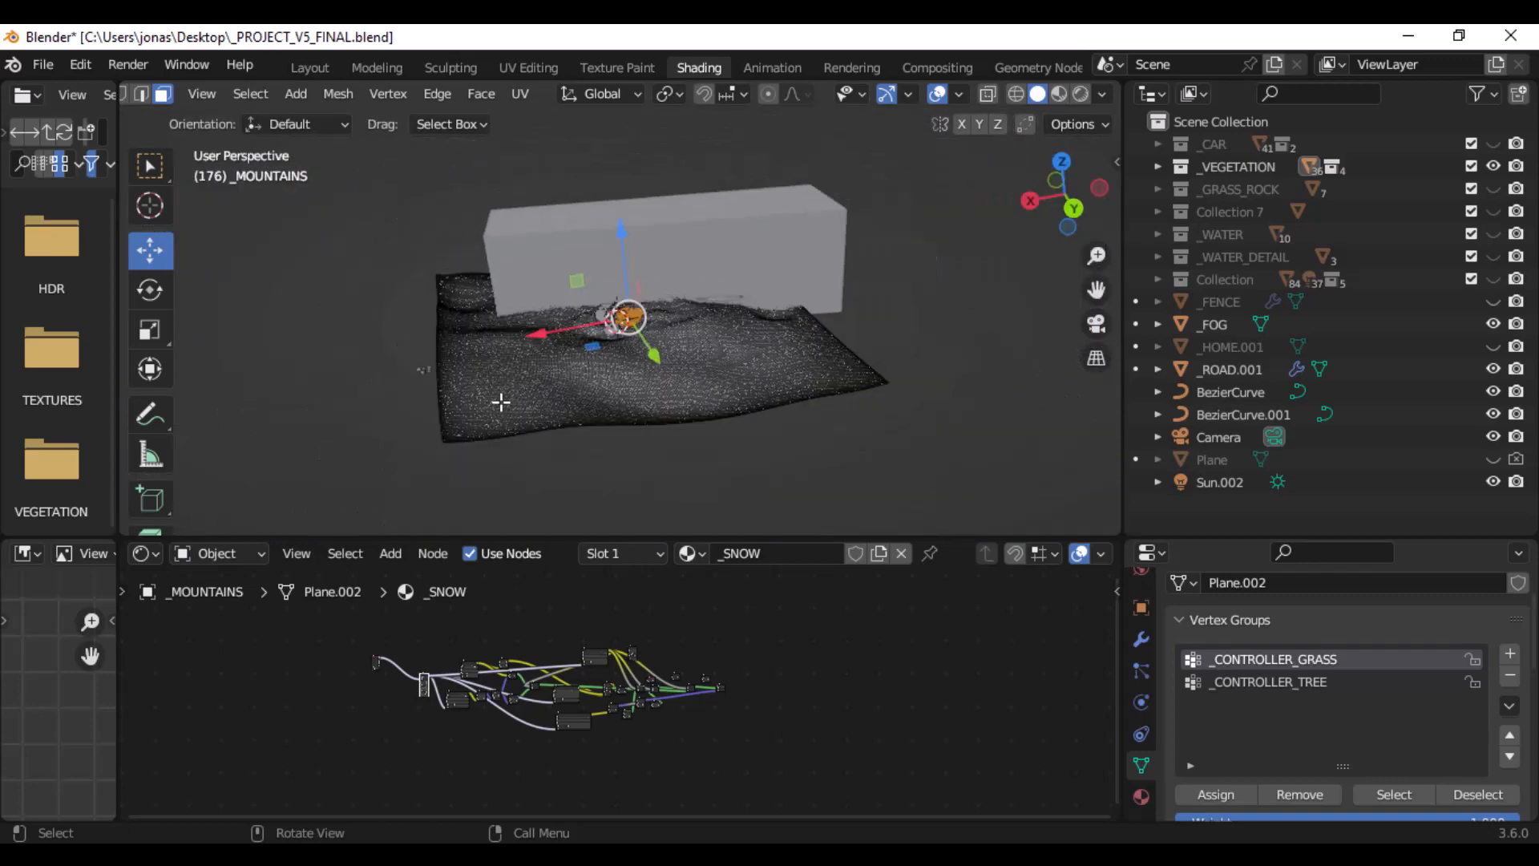
- Examine the selected terrain faces around the road and guardrail from a distance and close up
middle_drag(498, 399, 839, 314)
scroll(404, 428, up, 6)
scroll(533, 329, up, 4)
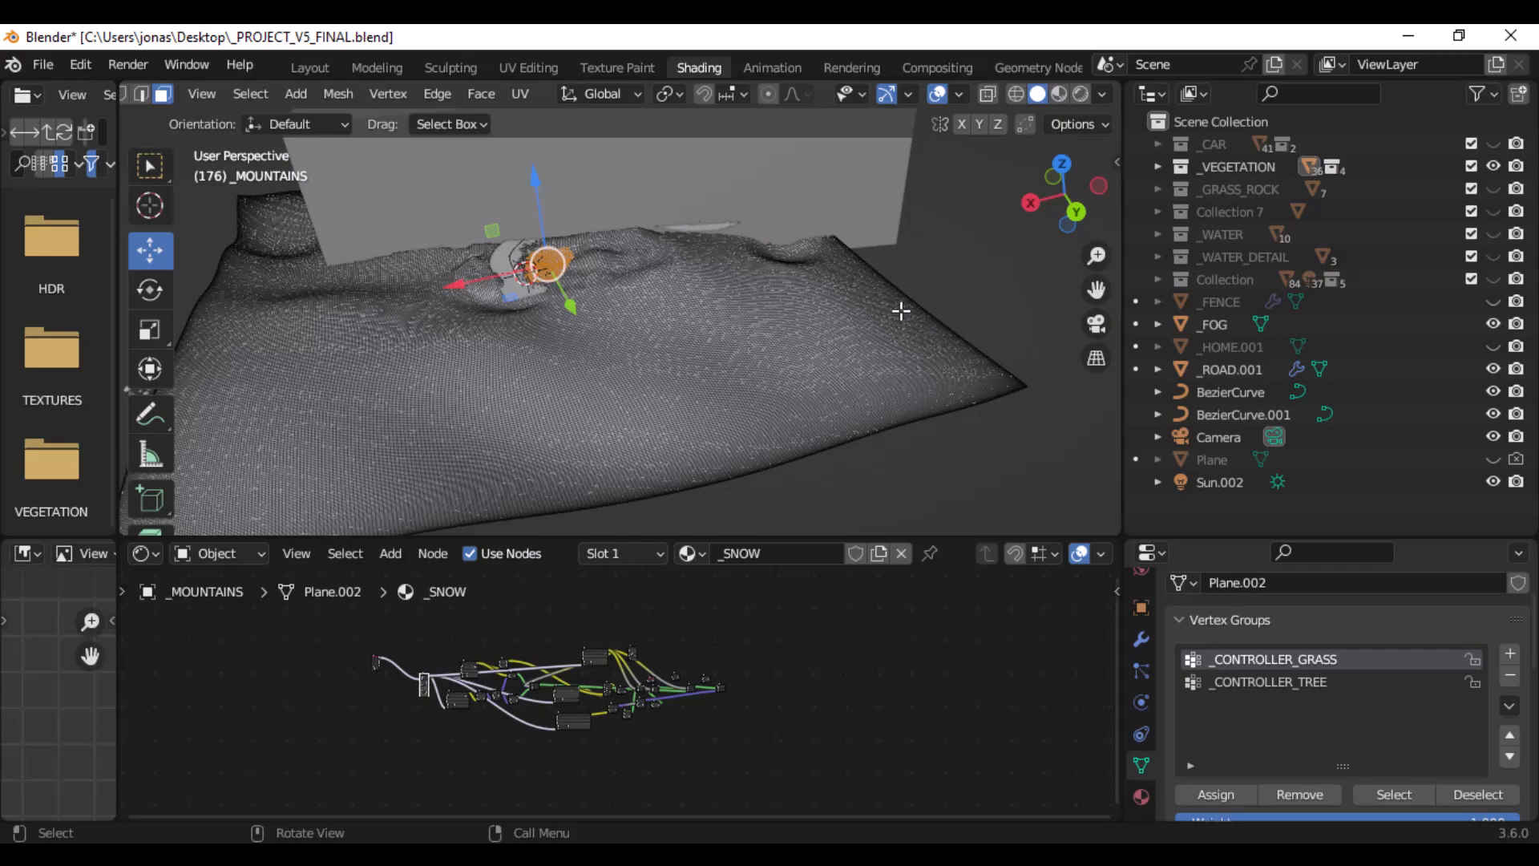
scroll(648, 281, up, 6)
shift+middle_drag(542, 248, 855, 388)
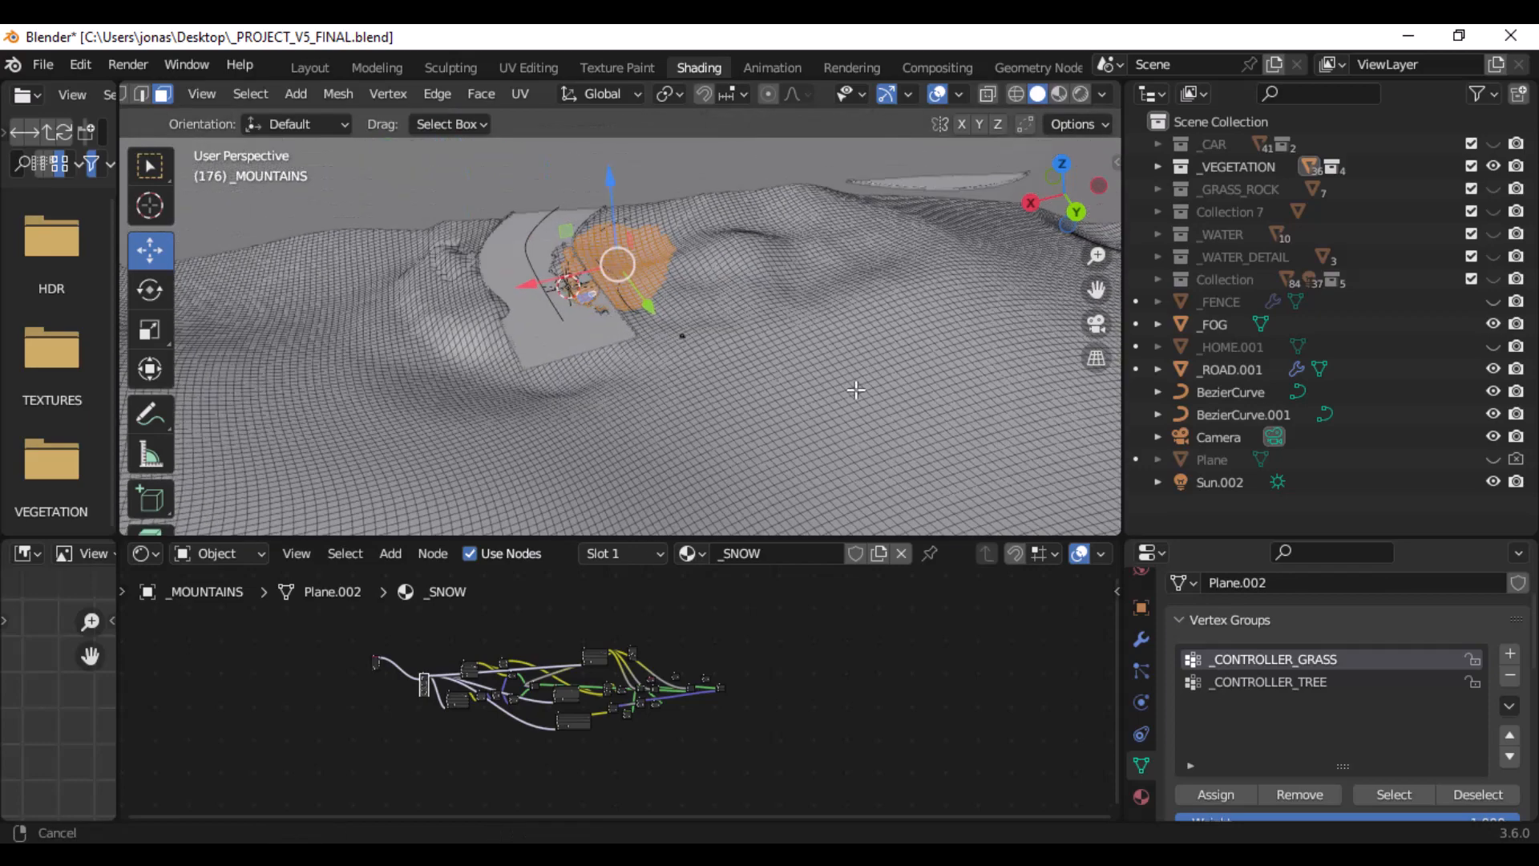
scroll(670, 286, down, 2)
scroll(670, 286, down, 6)
middle_drag(490, 258, 561, 267)
alt+middle_click(572, 303)
scroll(609, 319, up, 12)
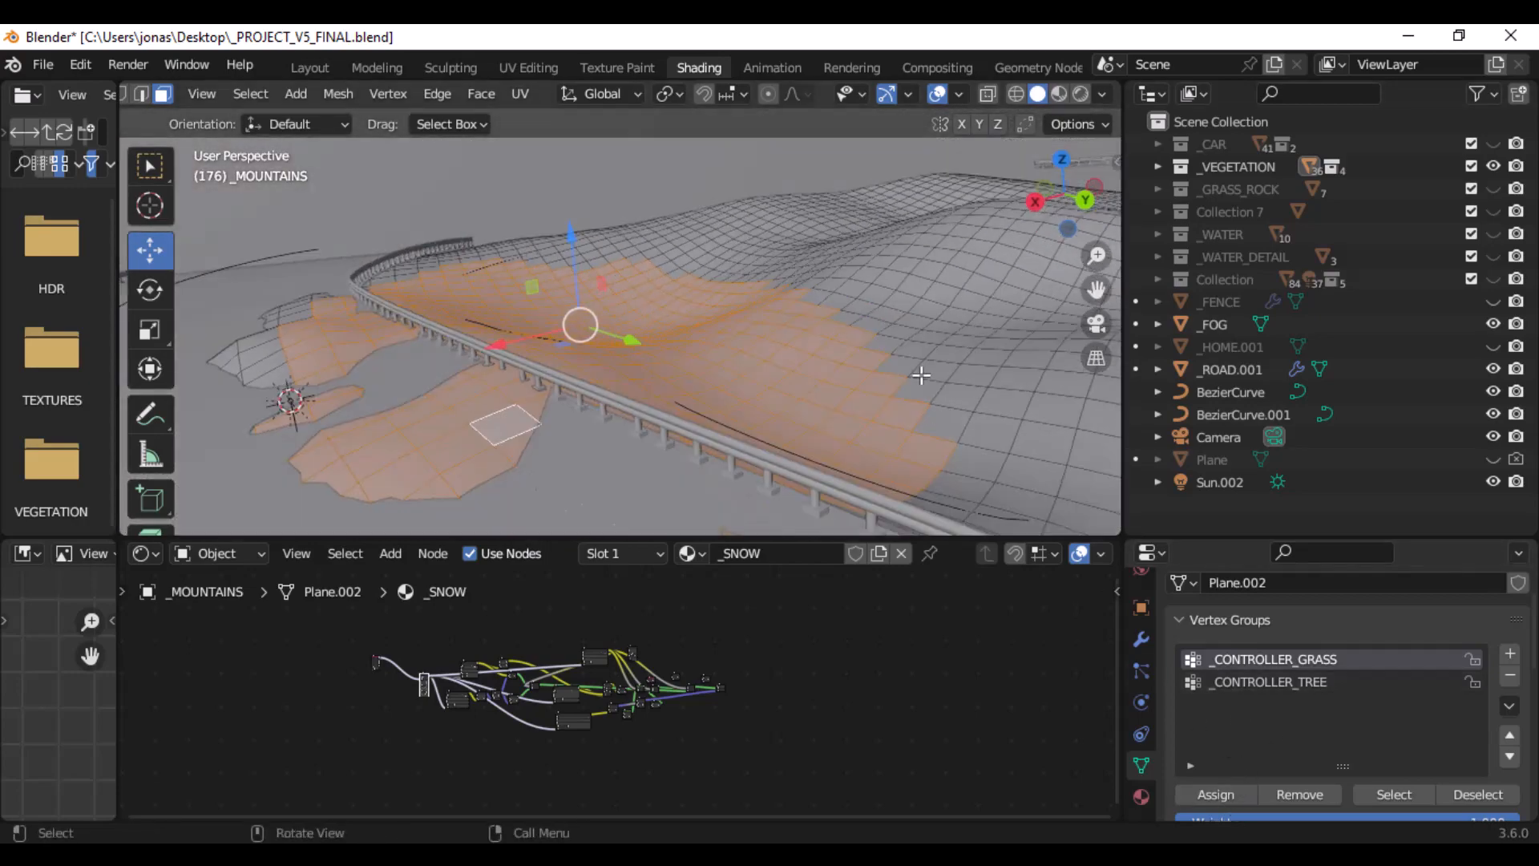
- Drop the current face selection and select the terrain faces assigned to the _CONTROLLER_GRASS vertex group
click(972, 363)
scroll(974, 363, down, 6)
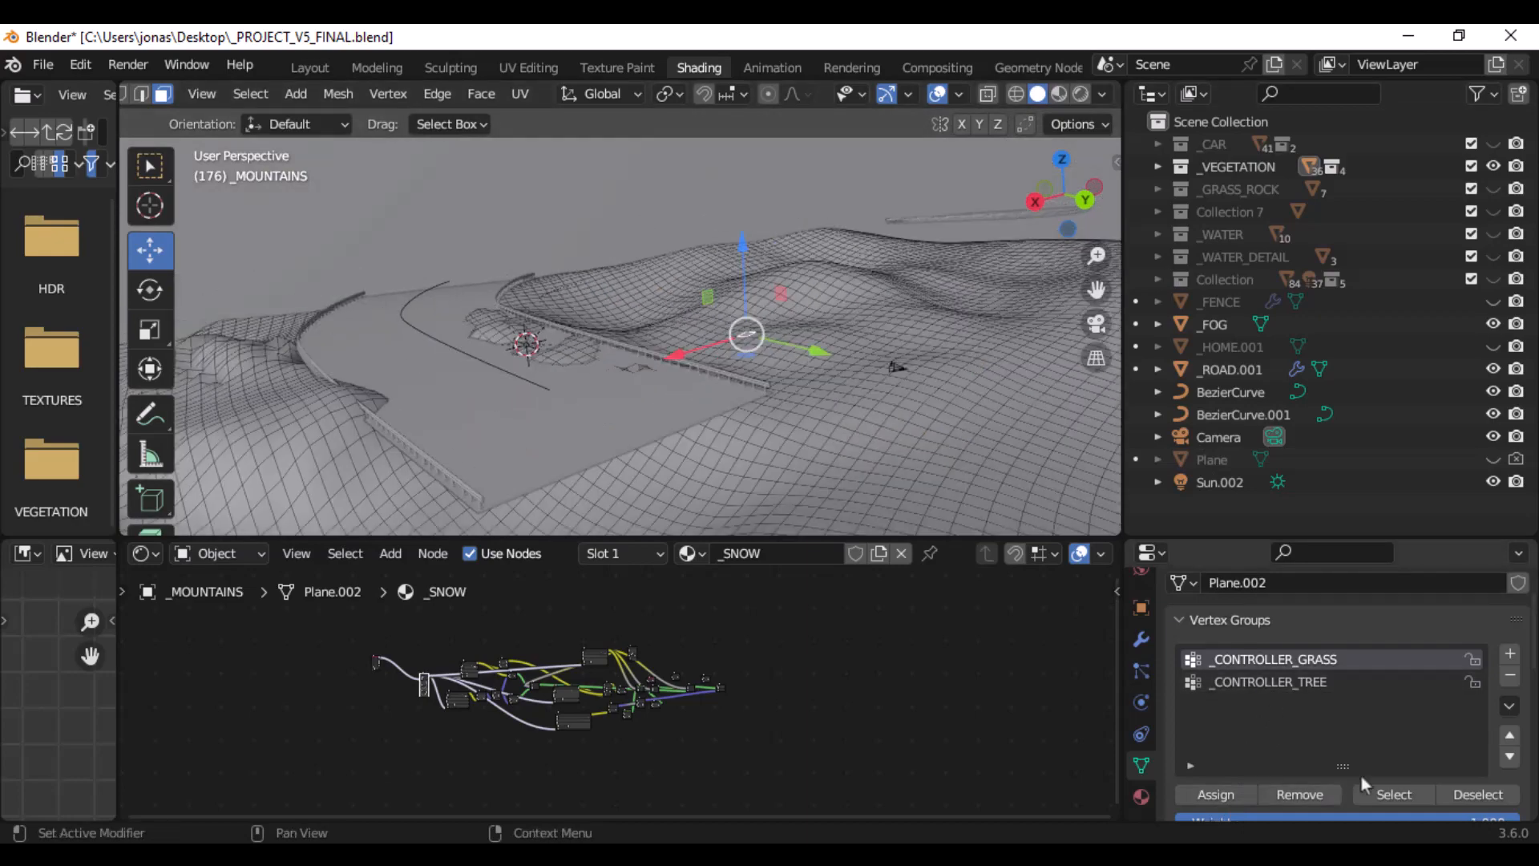
click(1393, 794)
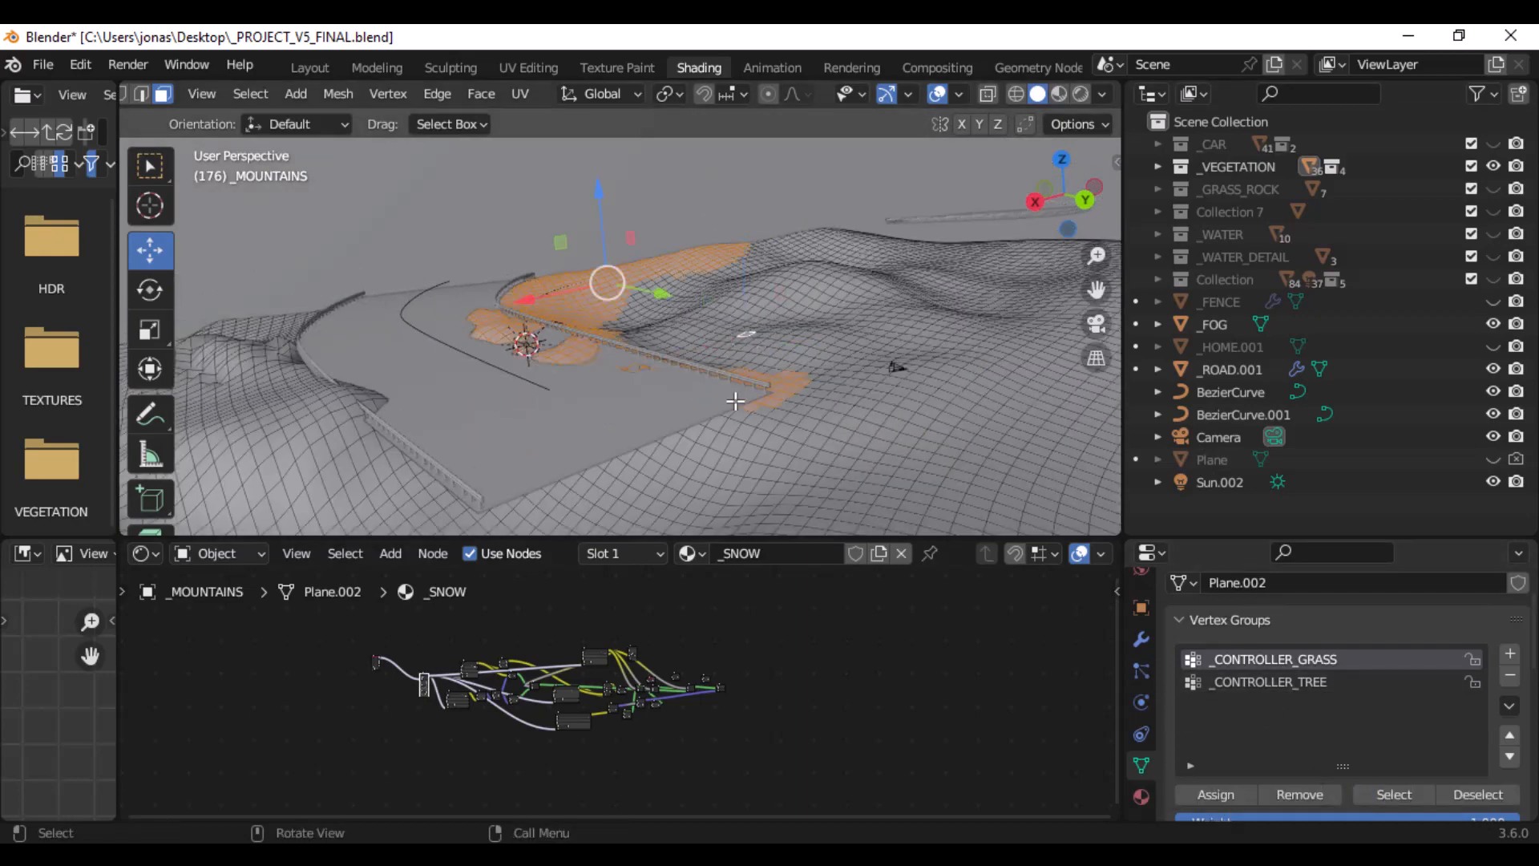
middle_drag(736, 401, 754, 358)
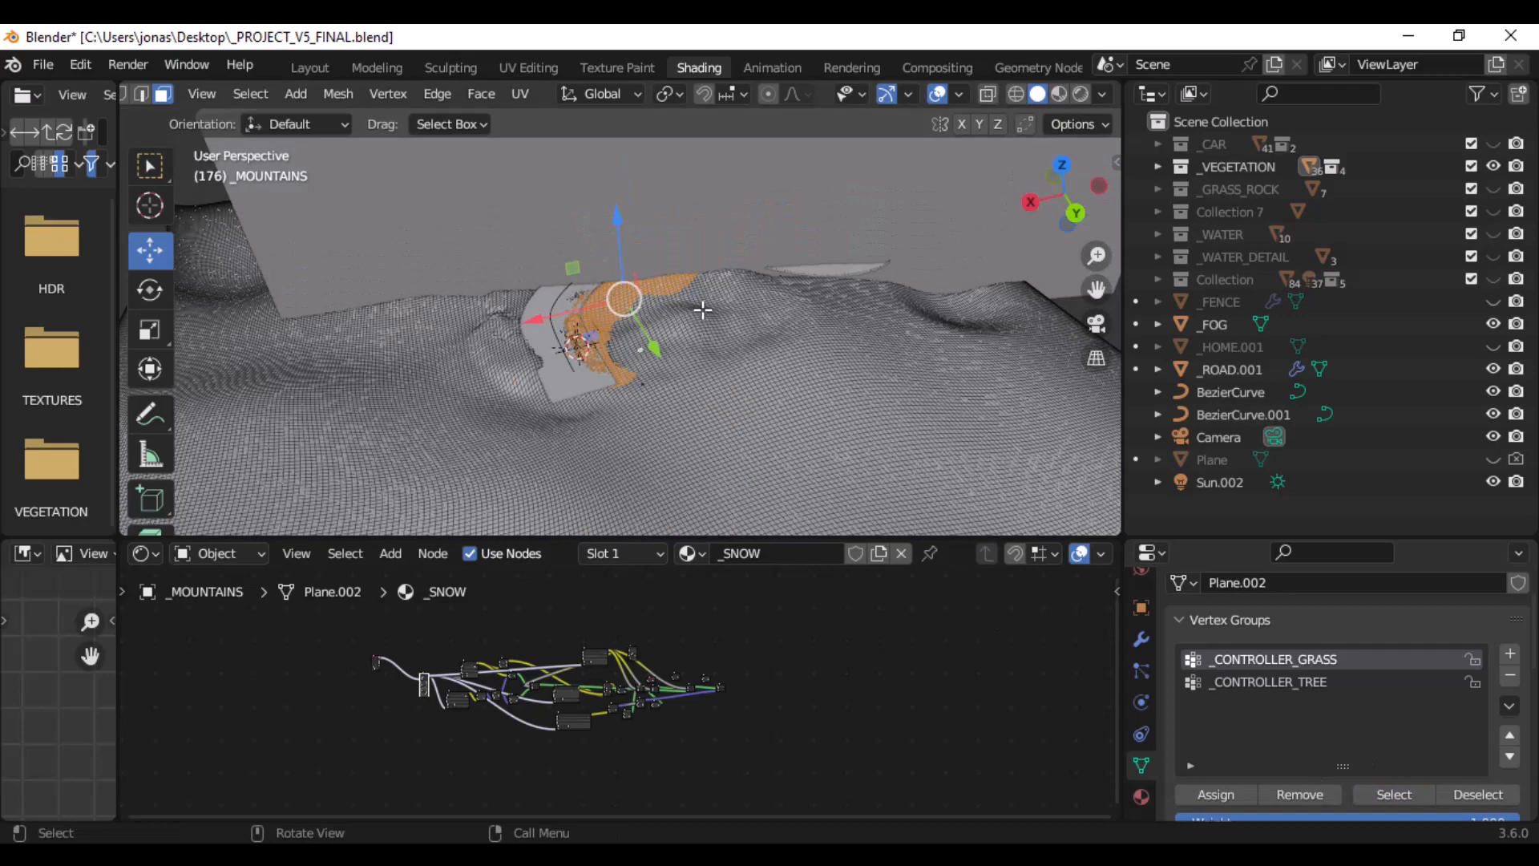
- Switch the viewport to Wireframe shading to inspect the _CONTROLLER_GRASS faces across the terrain
key(z)
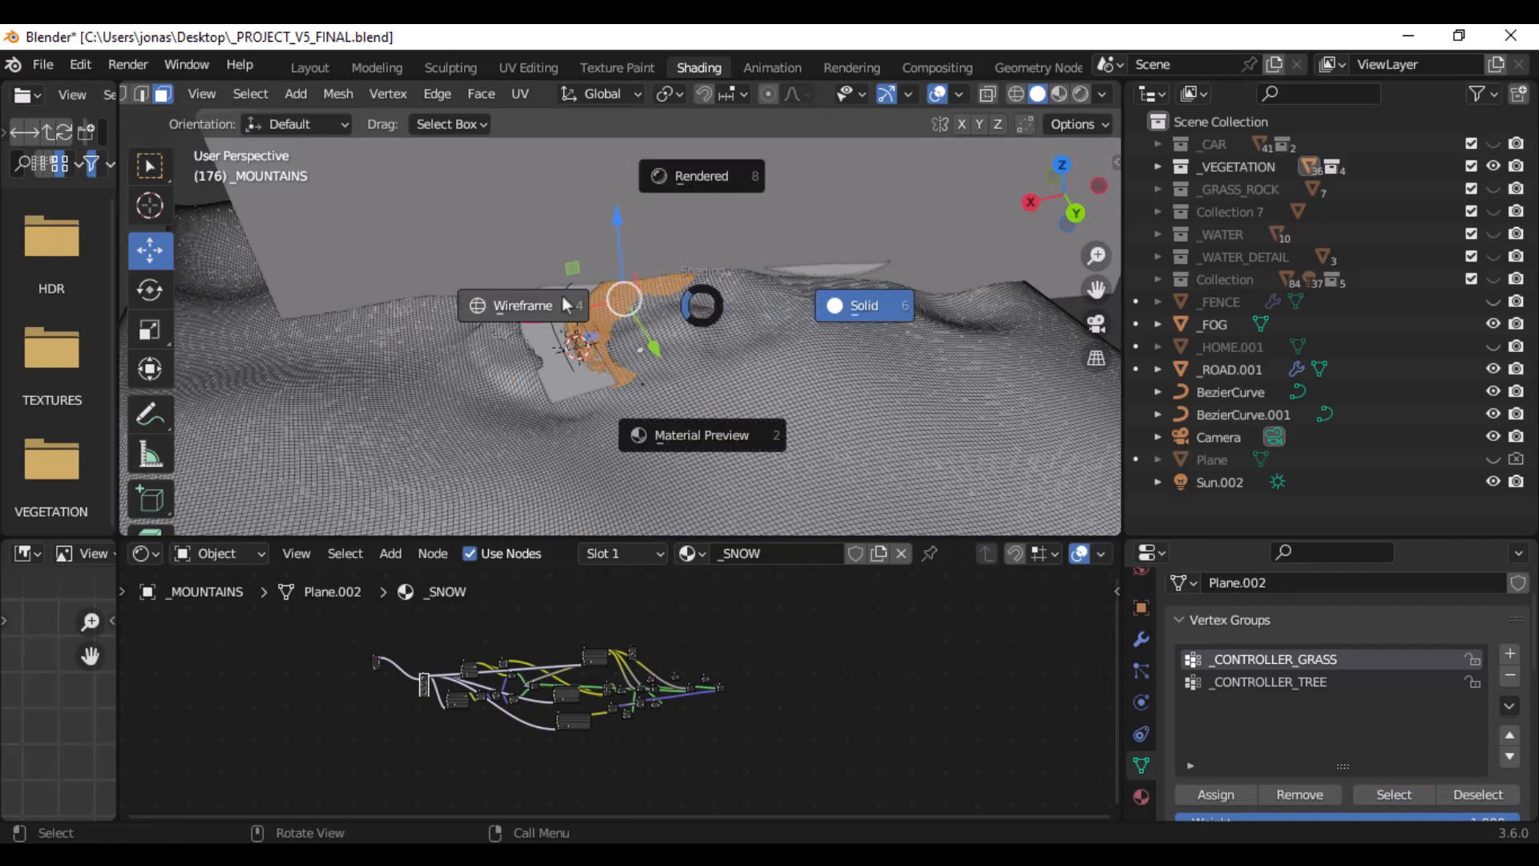
click(563, 298)
middle_drag(562, 302, 635, 302)
scroll(766, 288, up, 3)
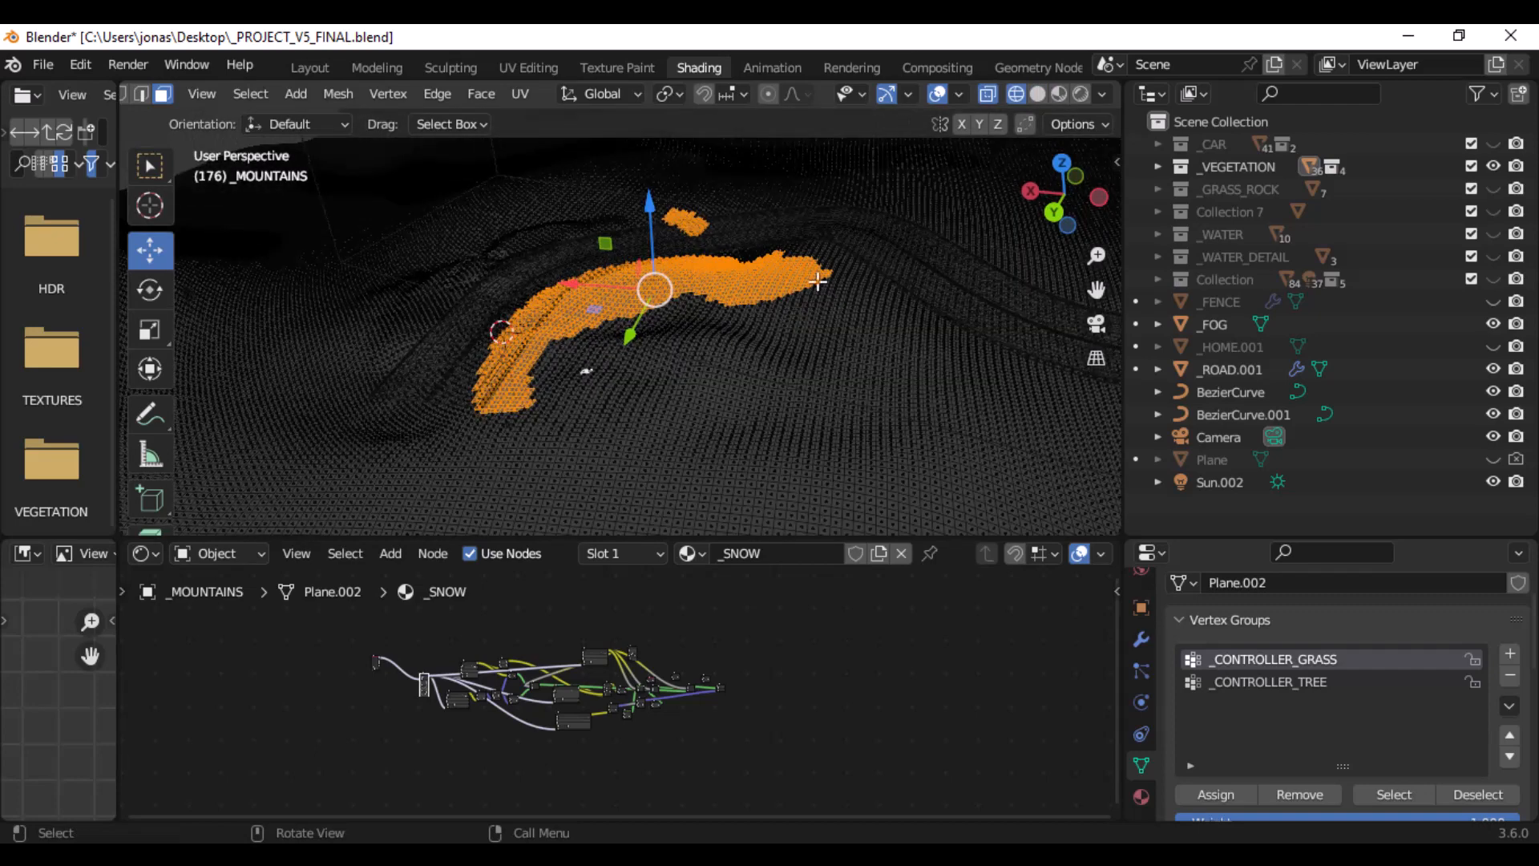
- Replace the selection with the faces assigned to the _CONTROLLER_TREE vertex group and set the viewport back to Solid shading
click(800, 377)
click(1226, 681)
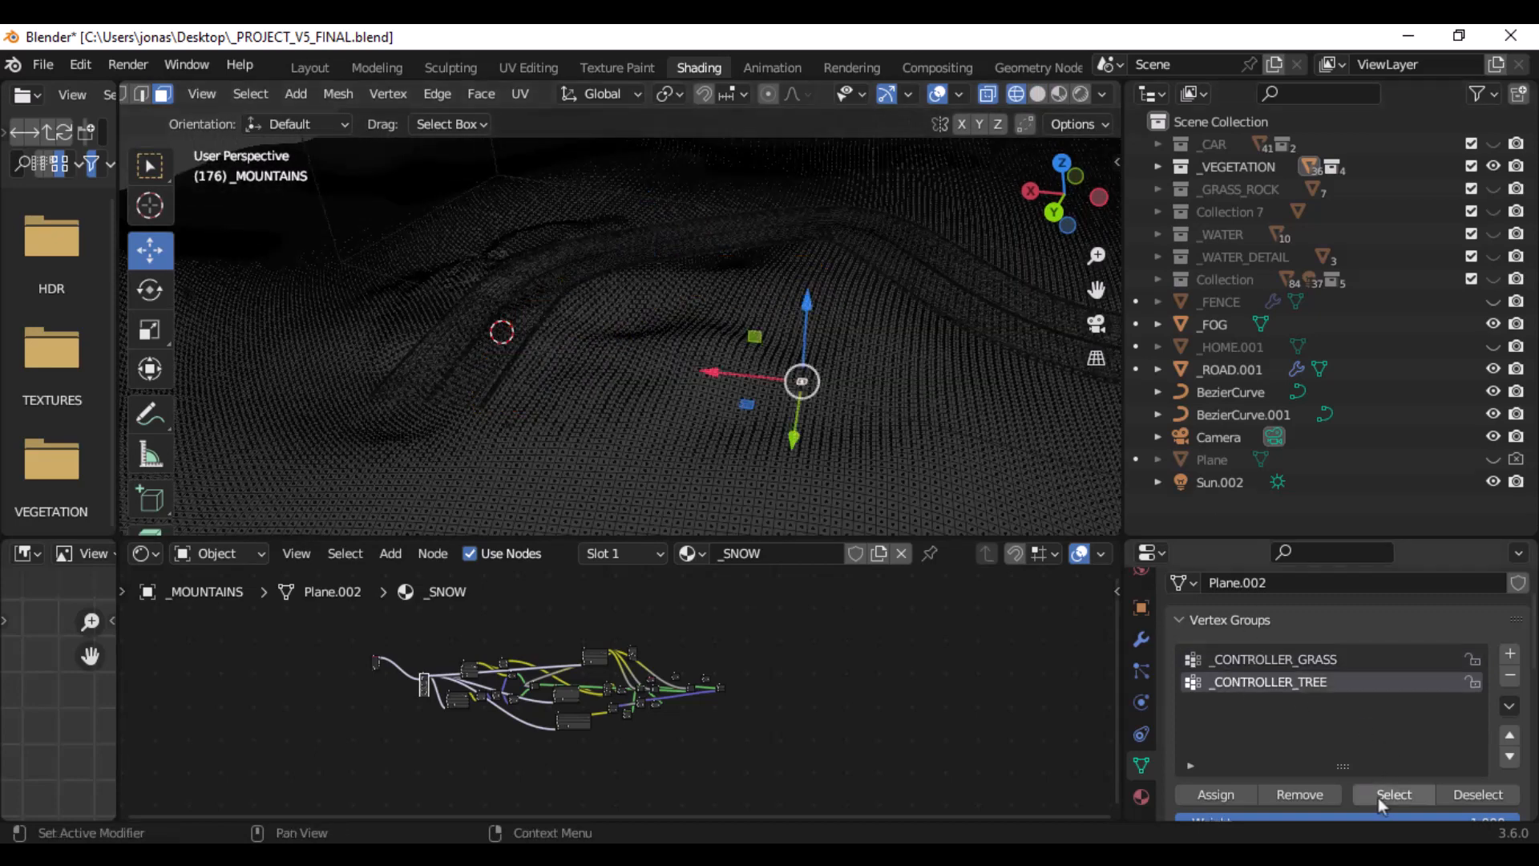
click(1375, 796)
mouse_move(633, 297)
middle_down()
mouse_move(620, 292)
mouse_move(601, 368)
mouse_move(556, 367)
mouse_move(783, 353)
mouse_move(657, 348)
middle_up()
key(z)
click(800, 345)
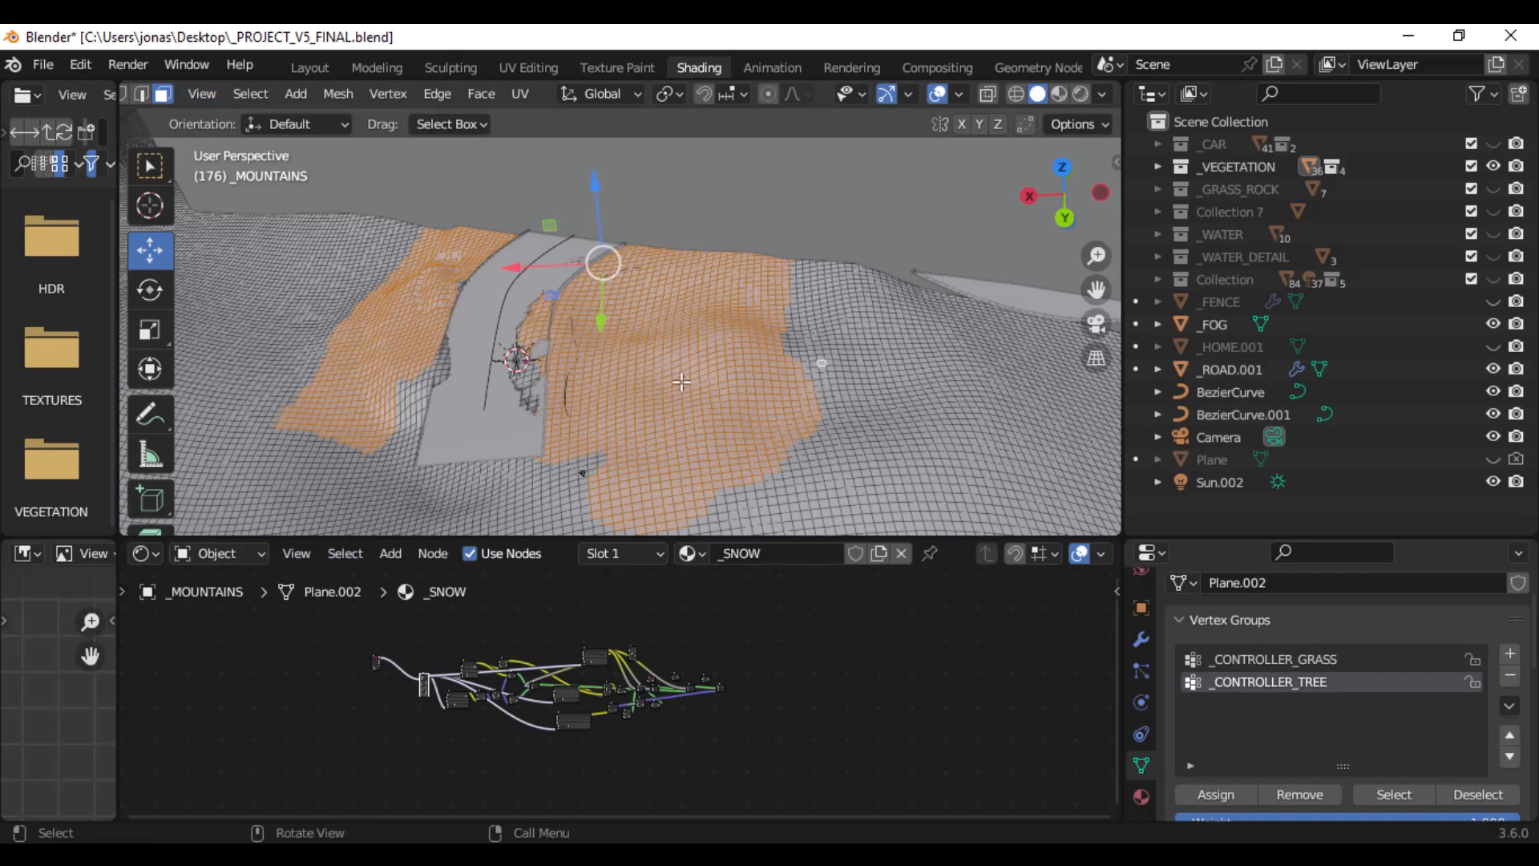
- Reduce the selection to a single terrain face beside the road and return _MOUNTAINS to Object Mode
click(644, 349)
middle_drag(642, 347, 713, 369)
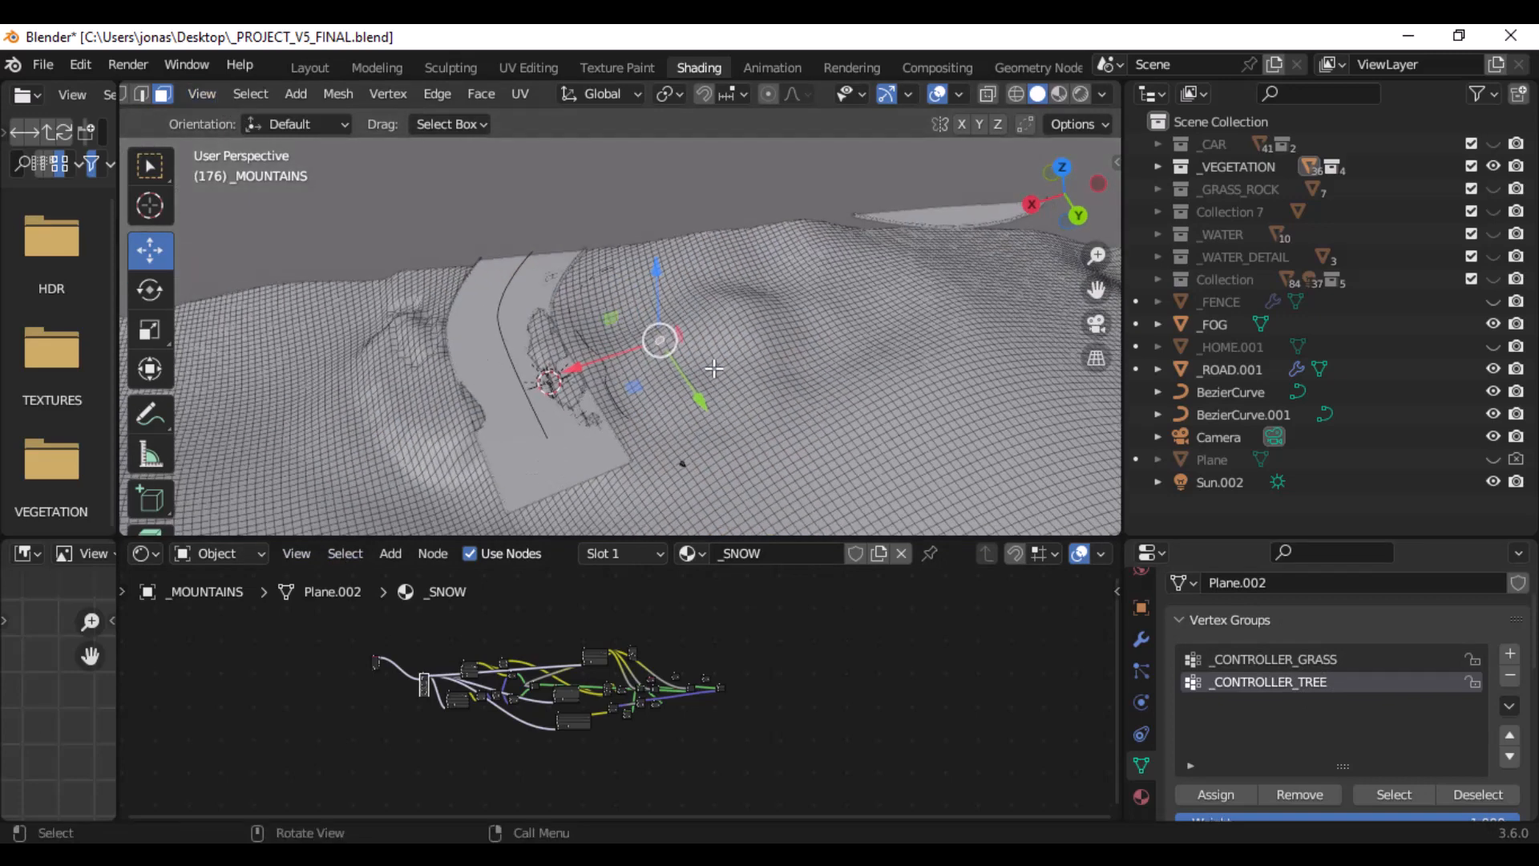
scroll(677, 361, up, 2)
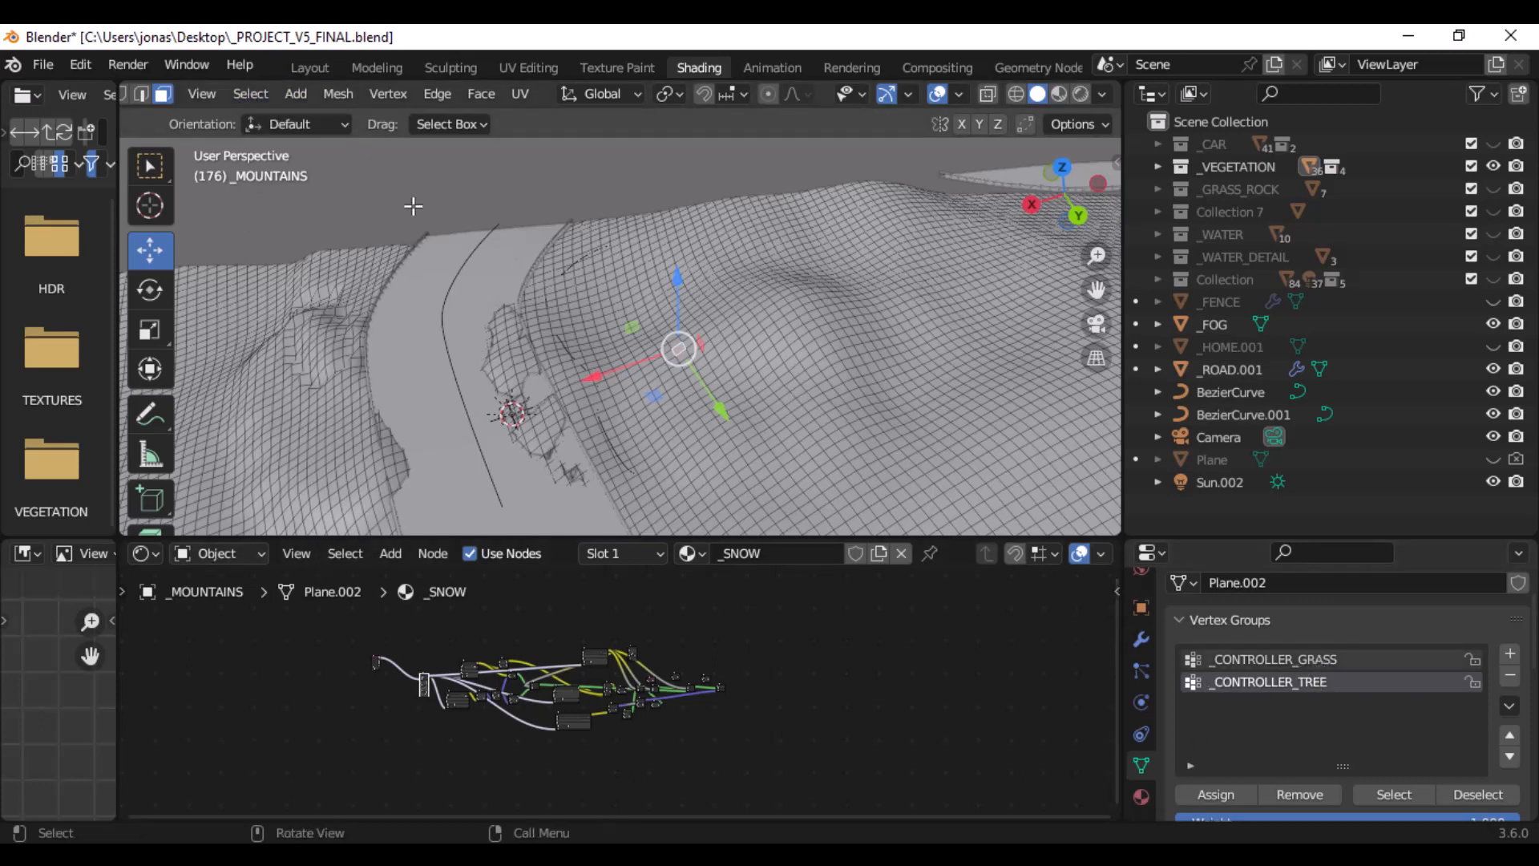
scroll(208, 96, up, 3)
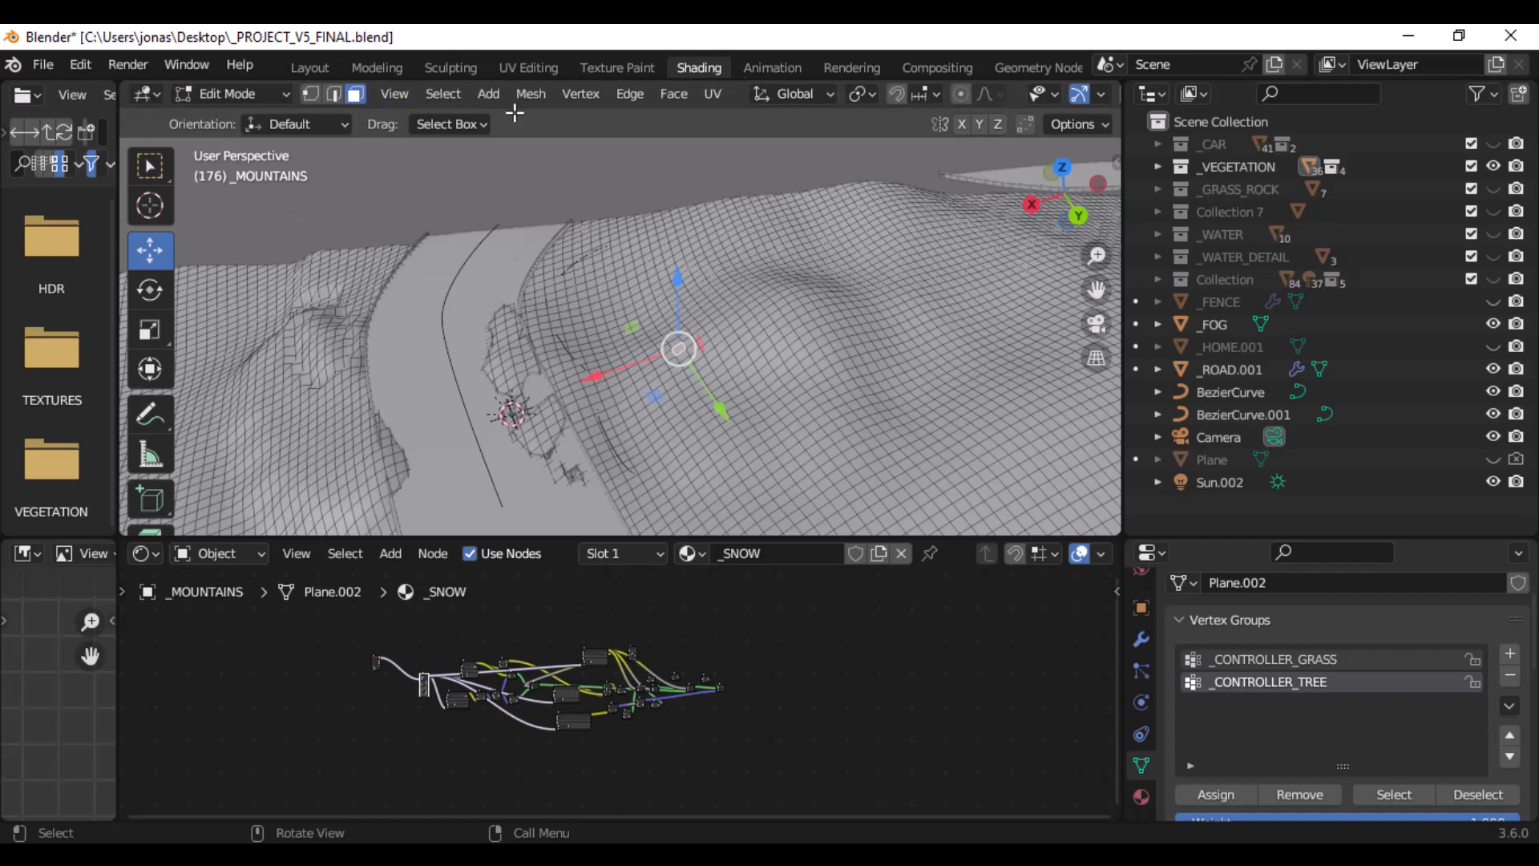
click(273, 92)
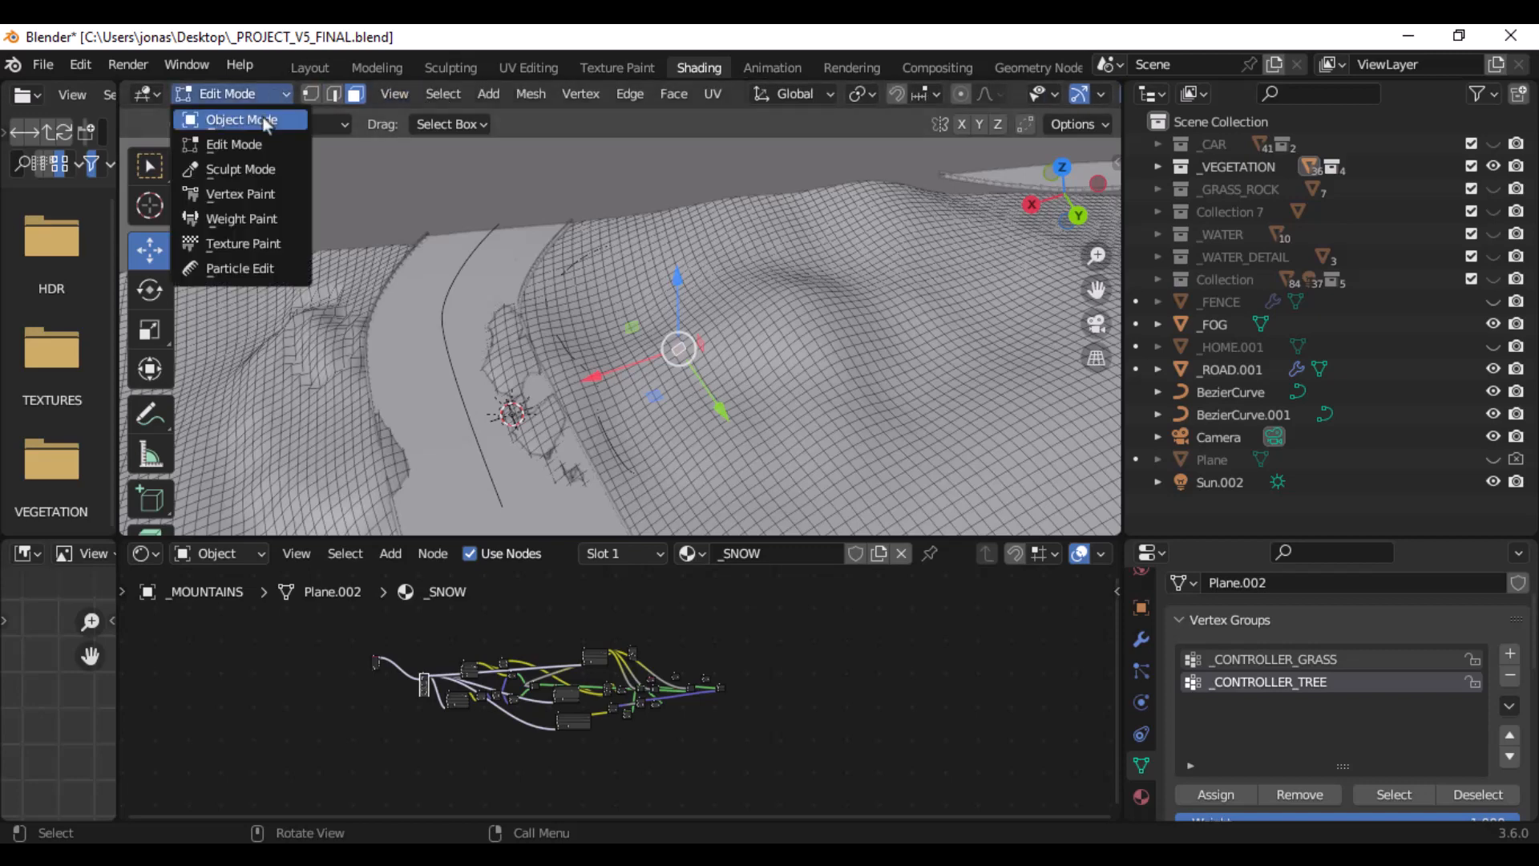
click(265, 125)
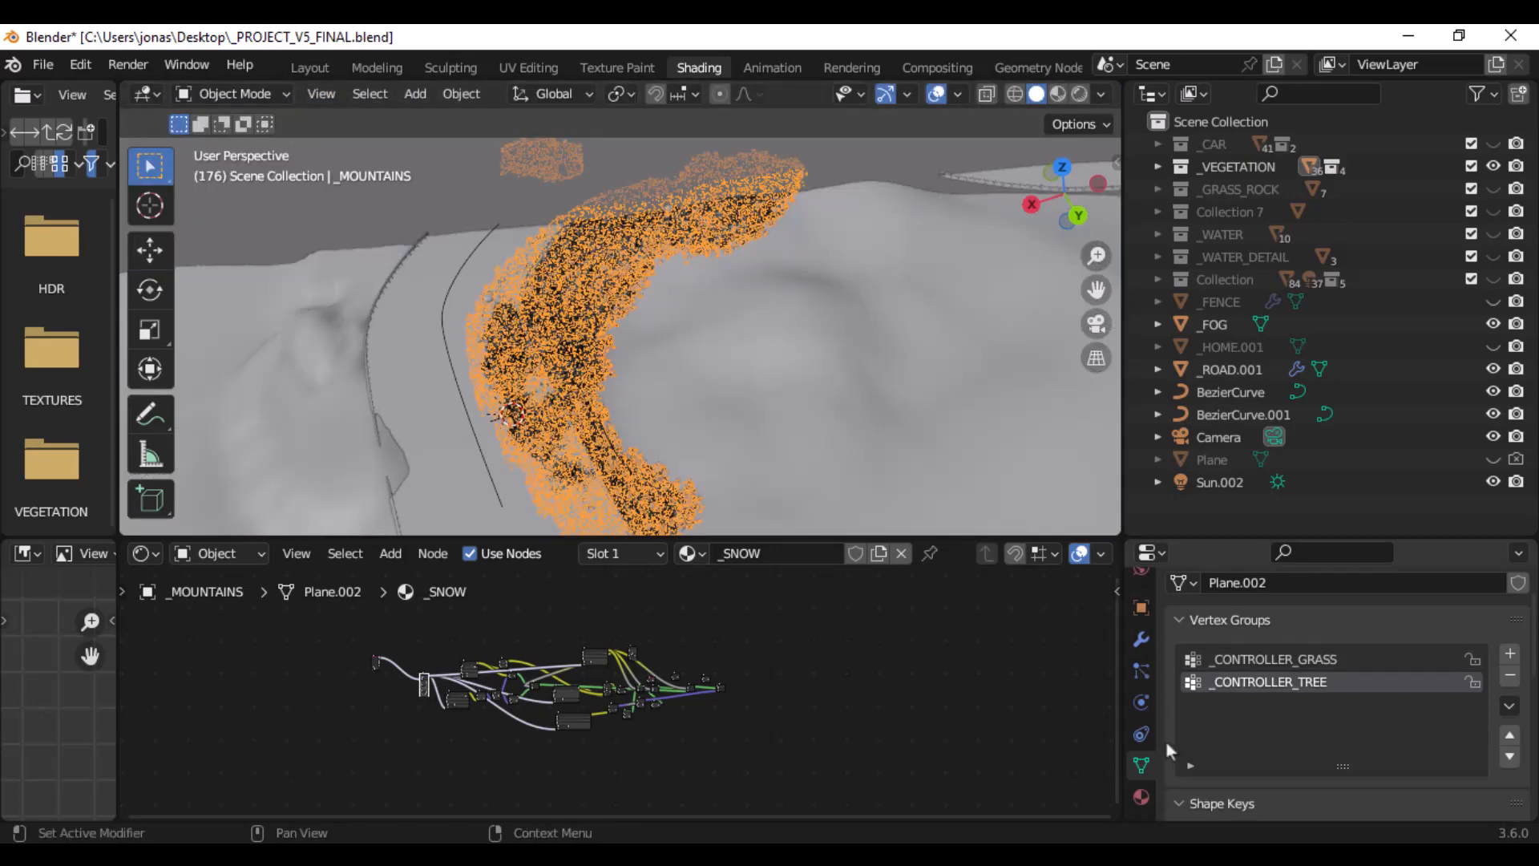
- Open the particle settings of _MOUNTAINS and check the Viewport Display options of the _GRASS.002 system
click(1139, 675)
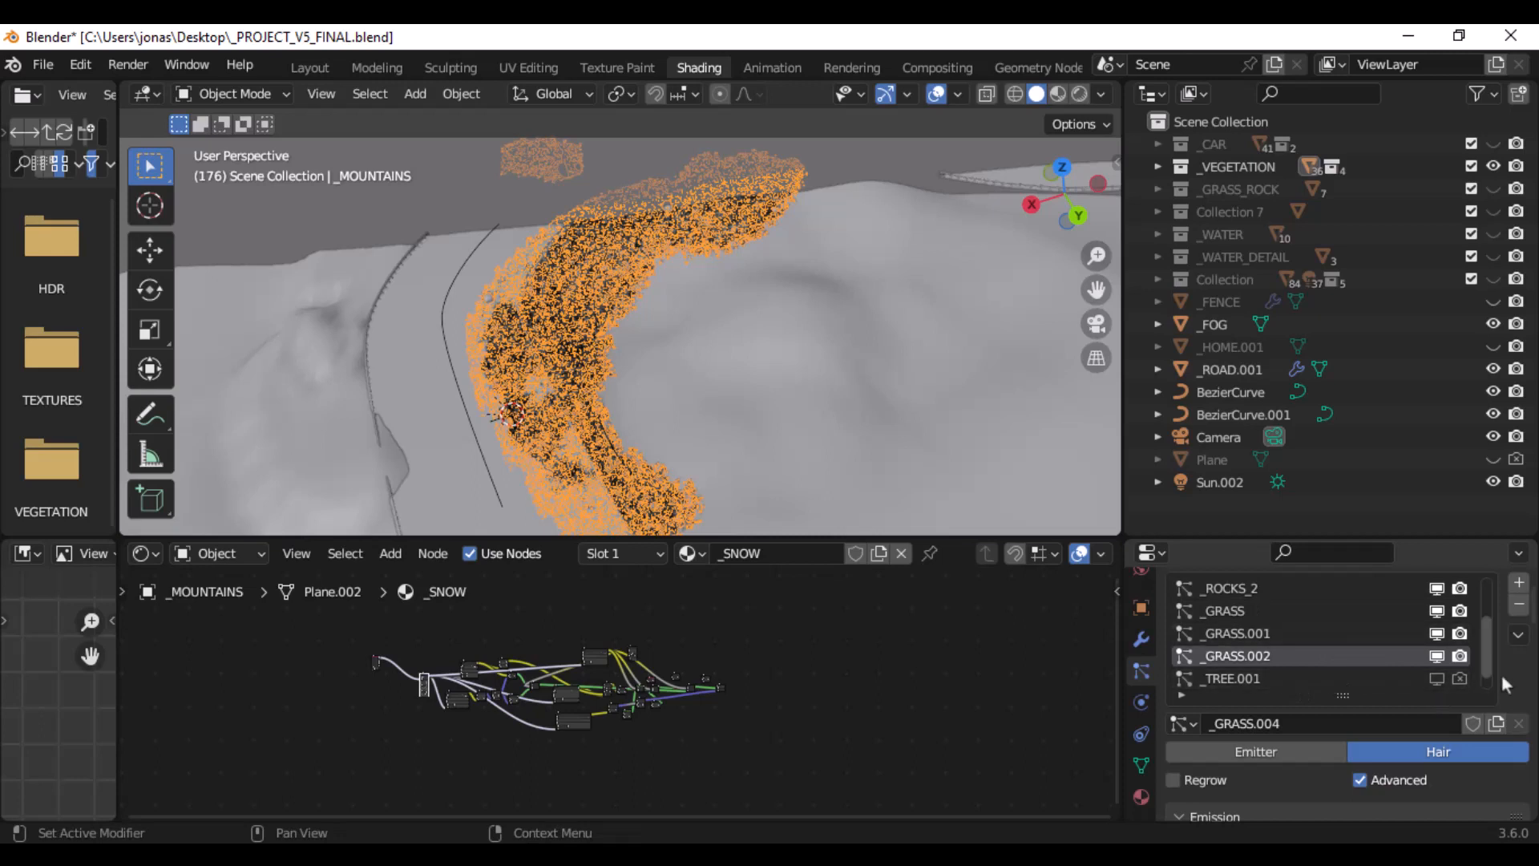
scroll(1504, 675, down, 8)
scroll(1521, 682, down, 10)
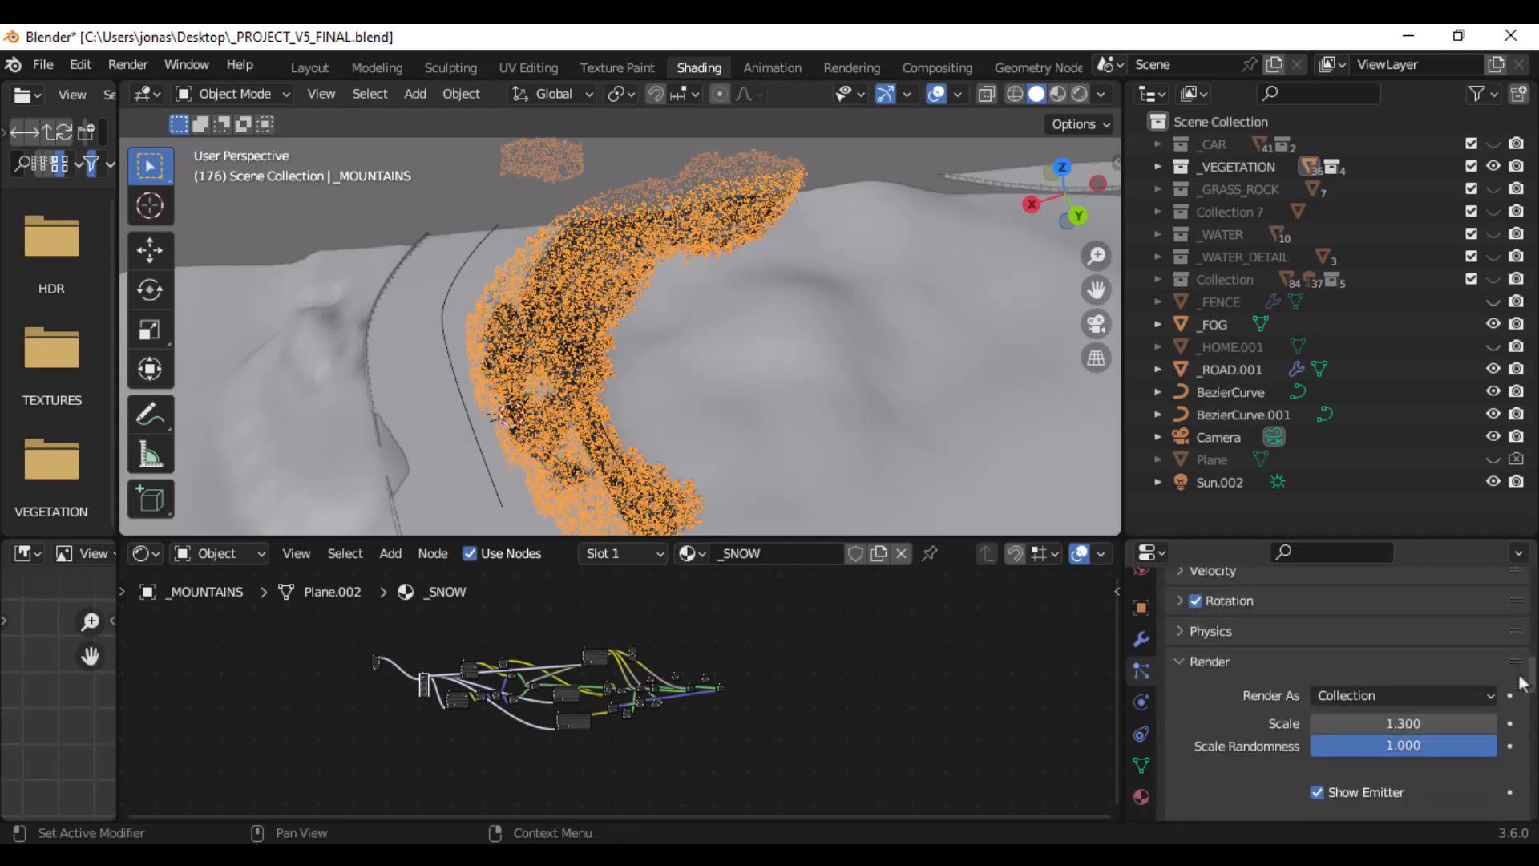
scroll(1521, 682, down, 10)
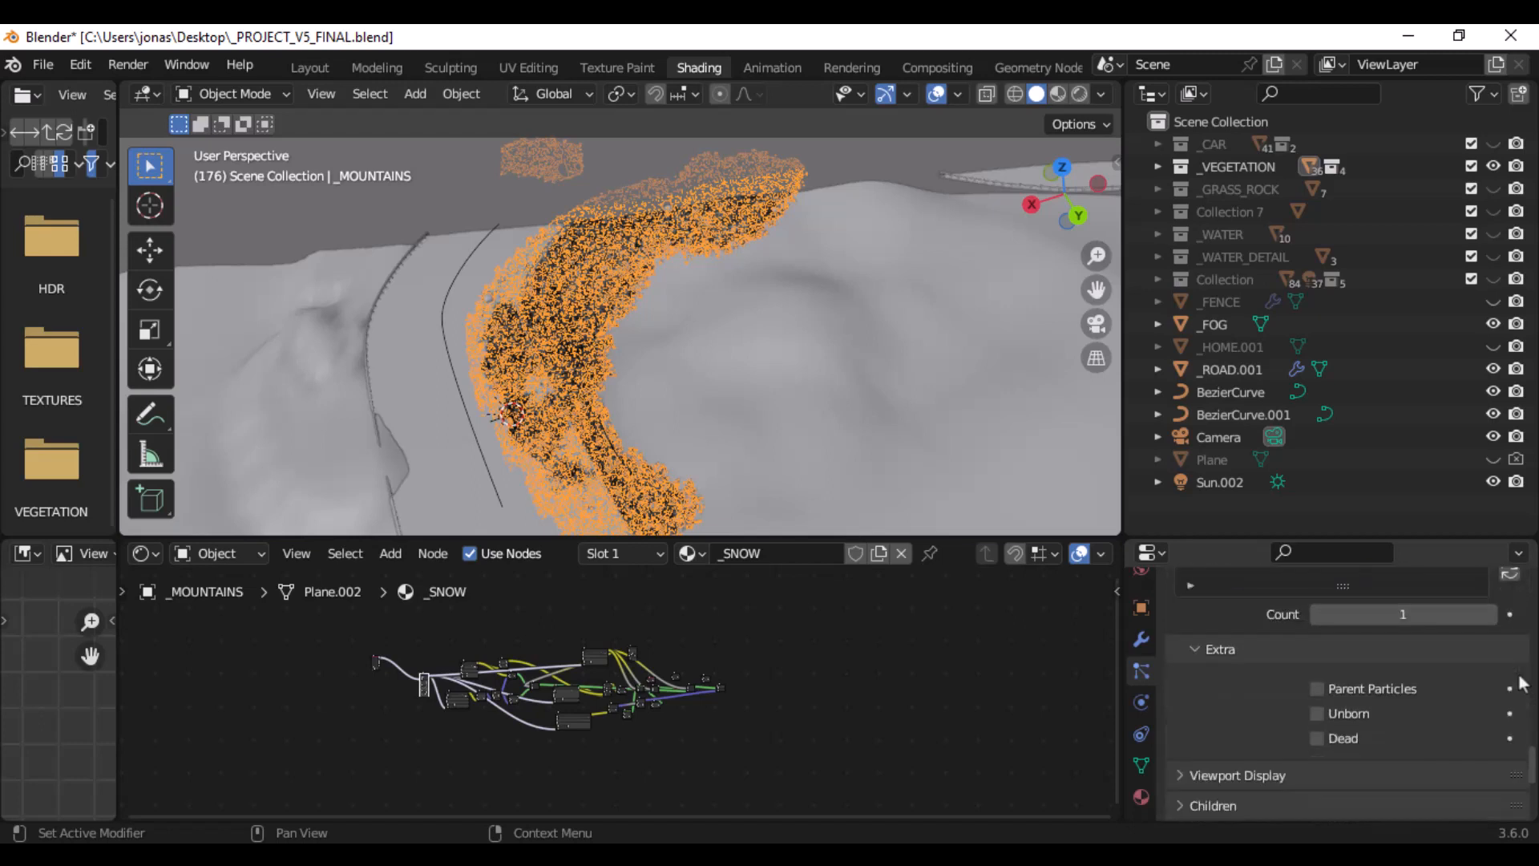
scroll(1522, 680, down, 2)
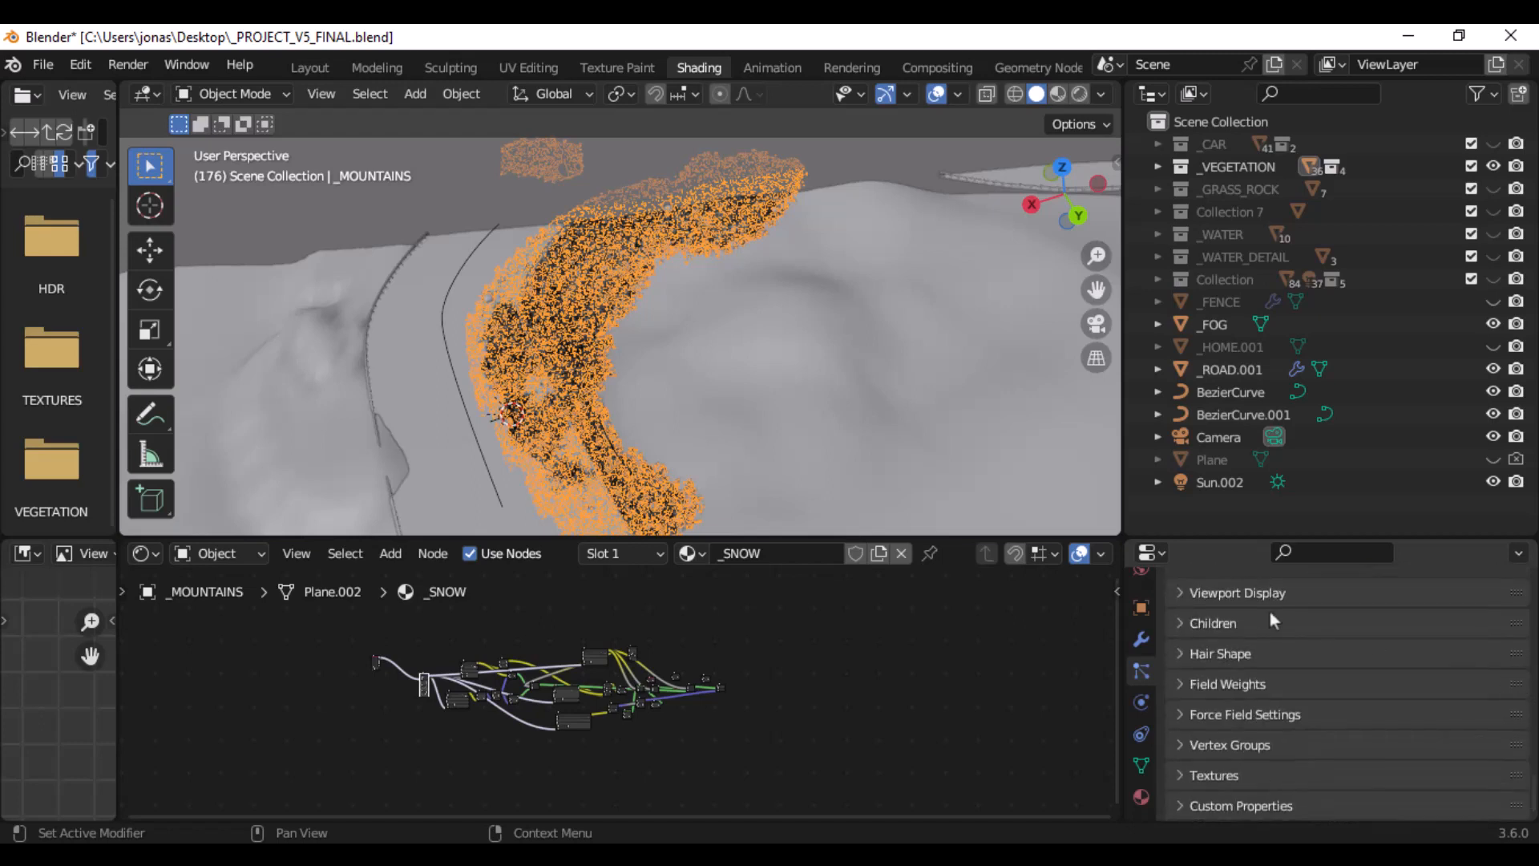
click(1183, 591)
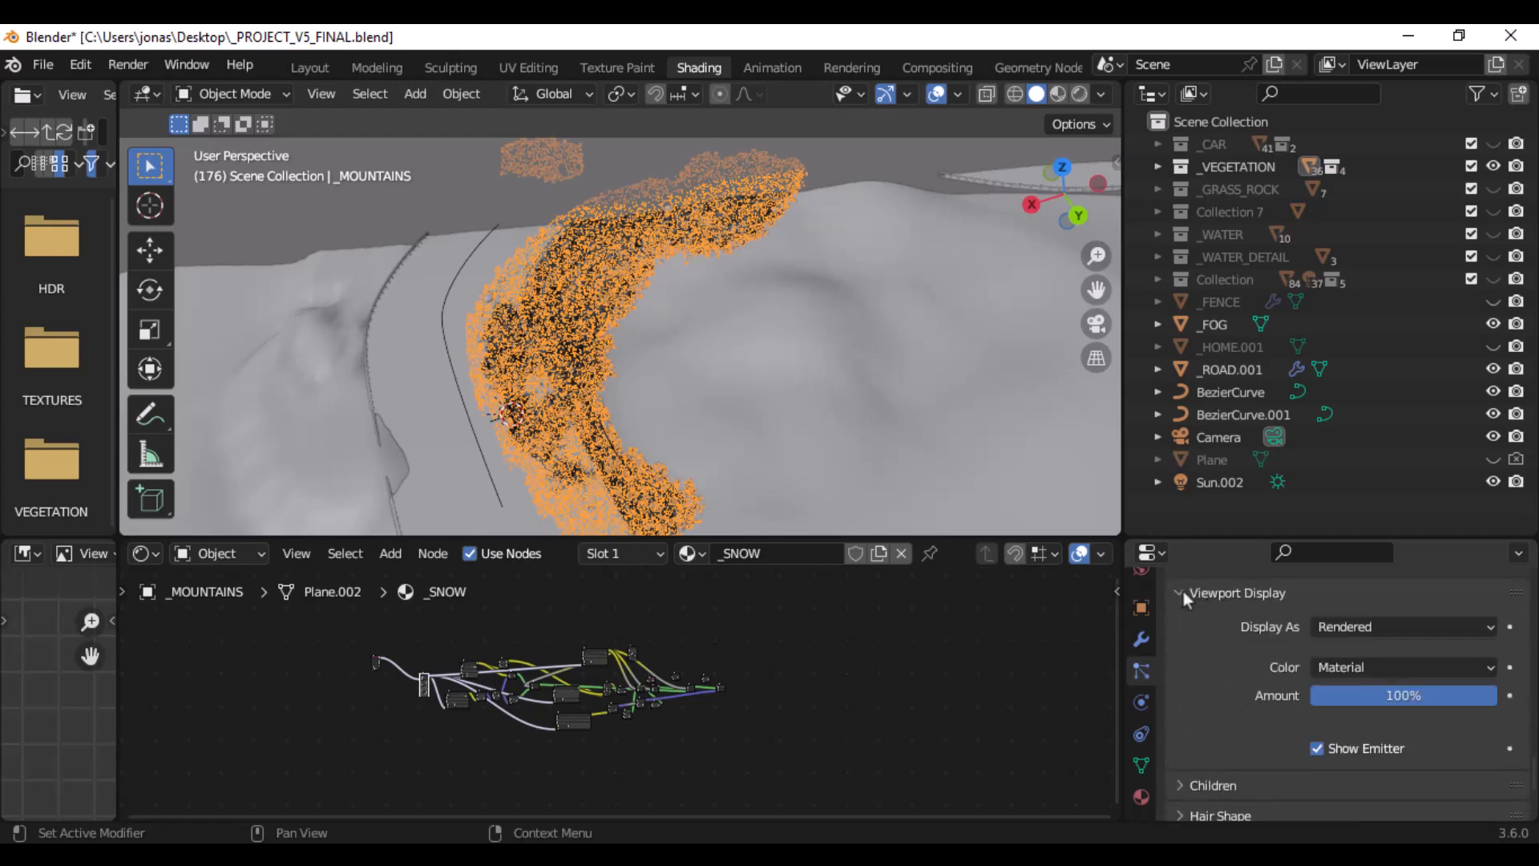
click(1182, 591)
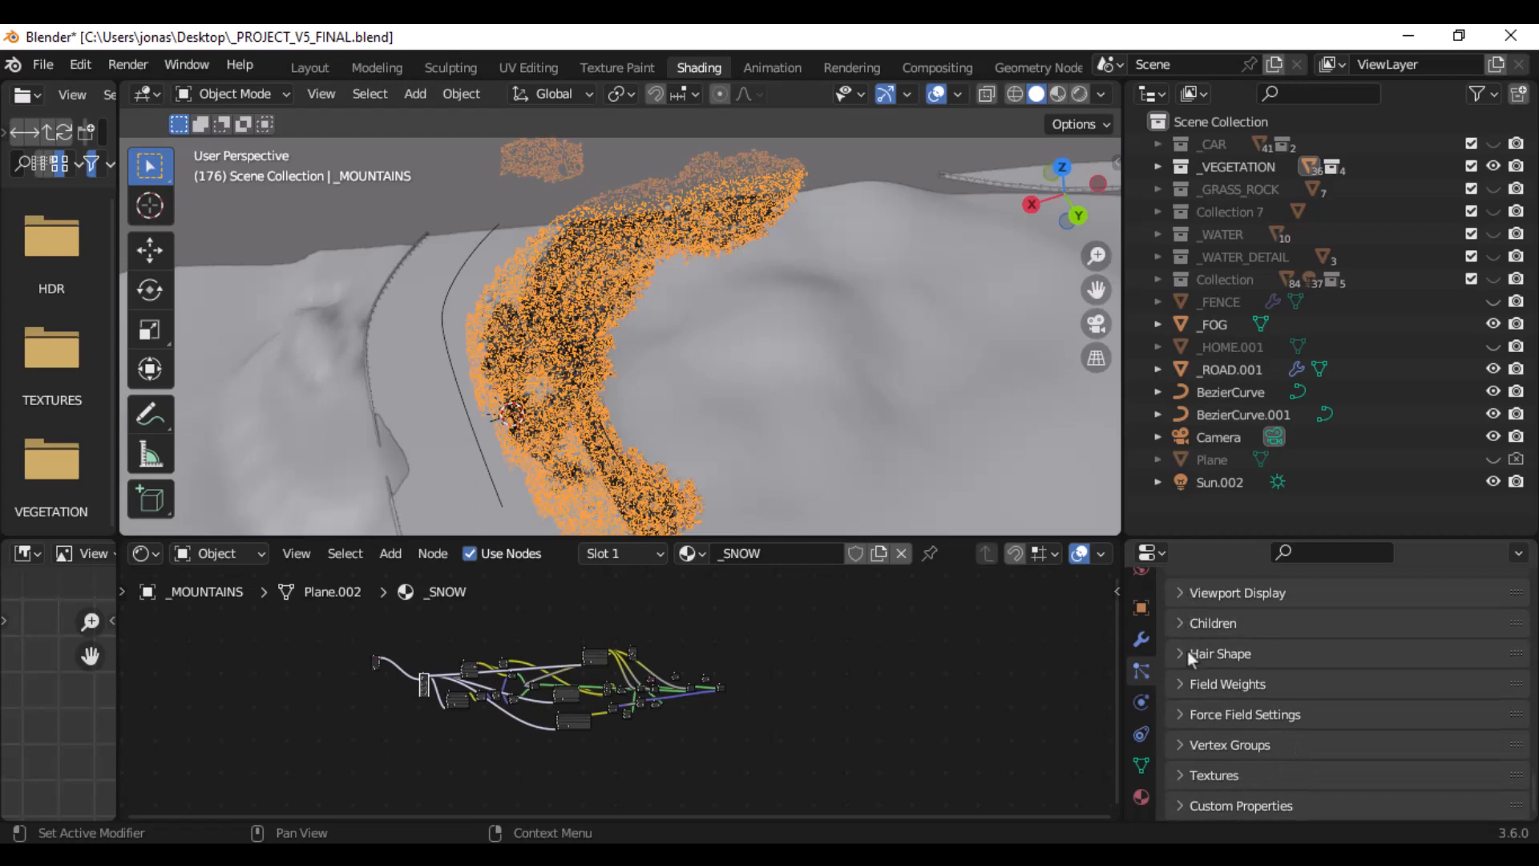
- Expand the Vertex Groups settings of _GRASS.002 and check which groups can be chosen for Density
click(1180, 747)
scroll(1180, 747, down, 4)
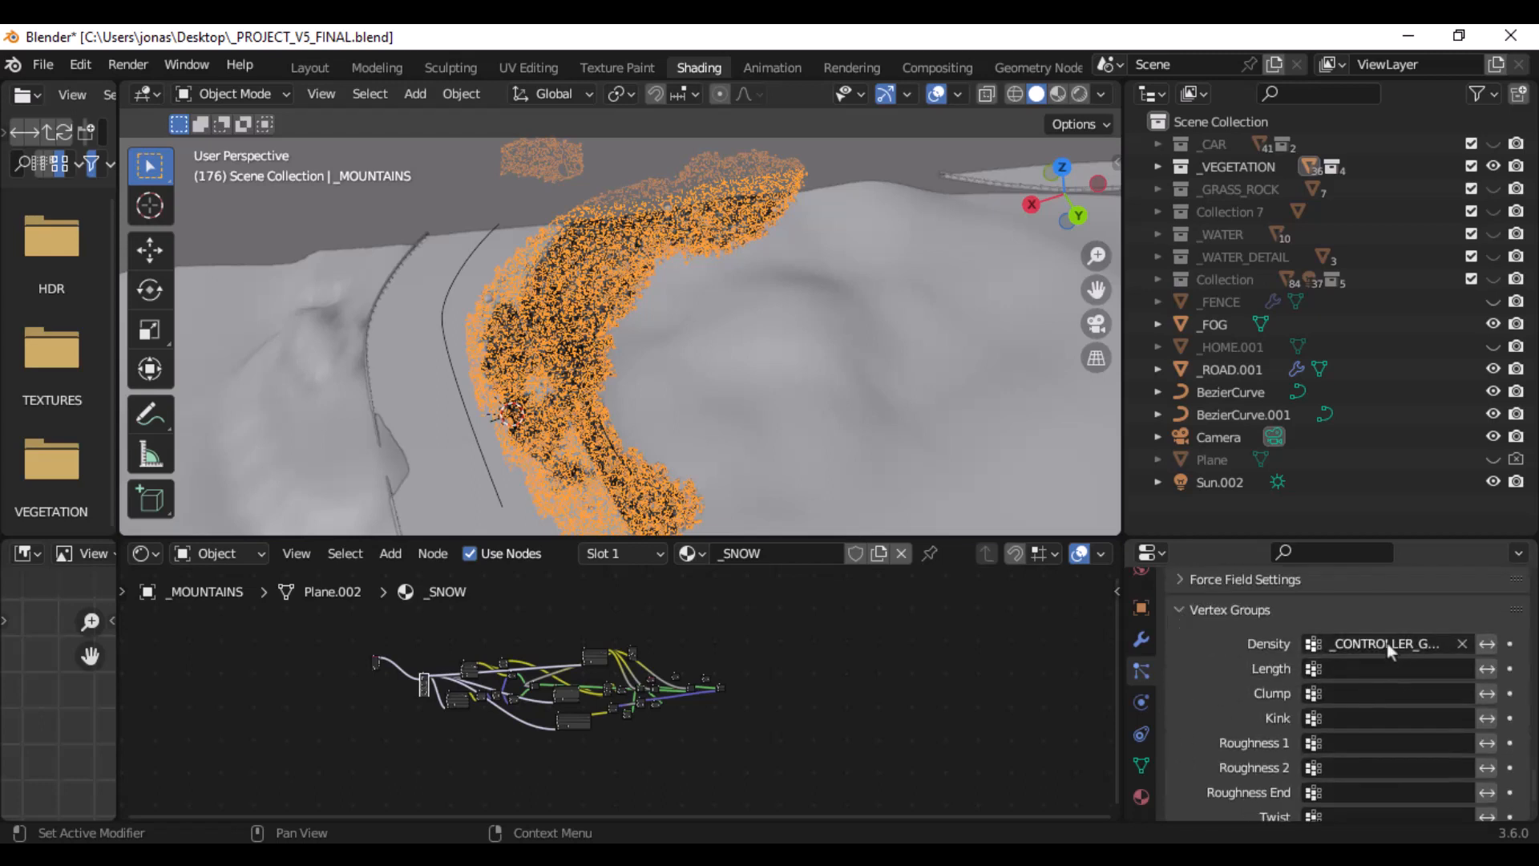
click(1375, 646)
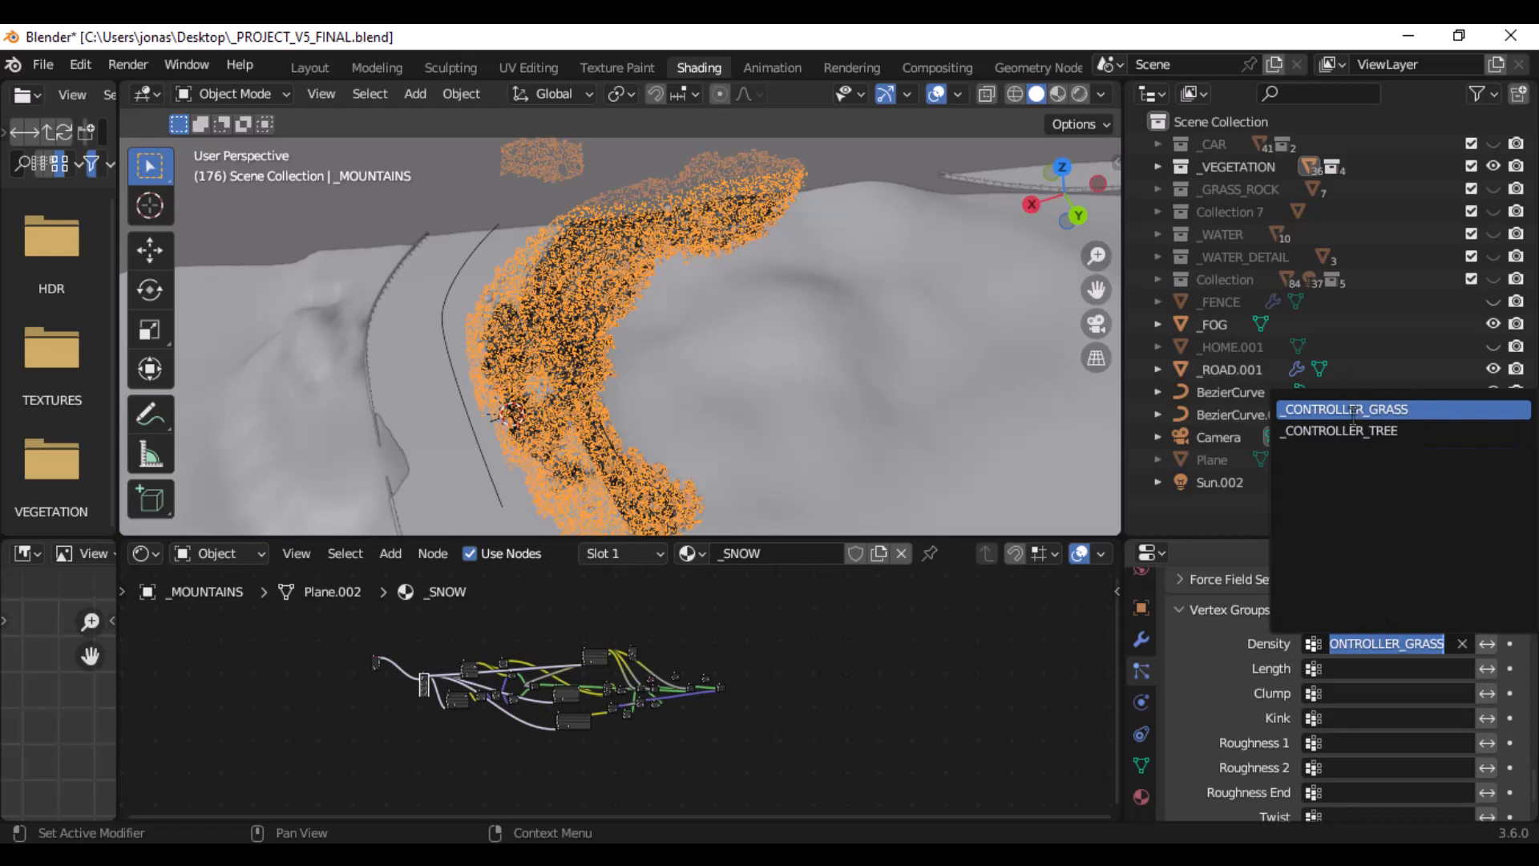
click(820, 377)
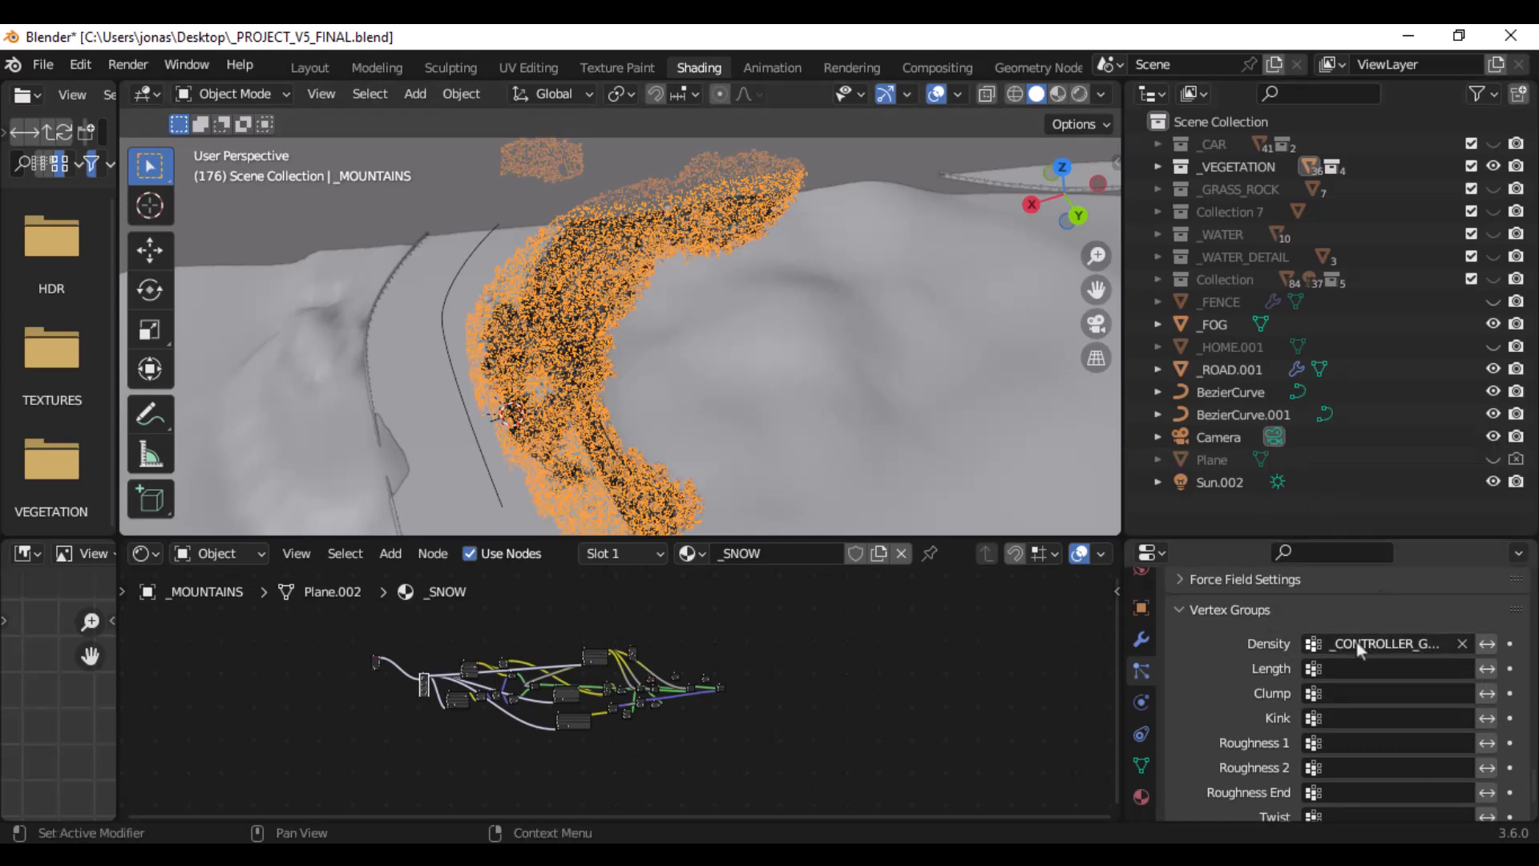
- Examine the render, instance collection and vertex group settings of the _GRASS.002 particle system
scroll(1267, 688, up, 5)
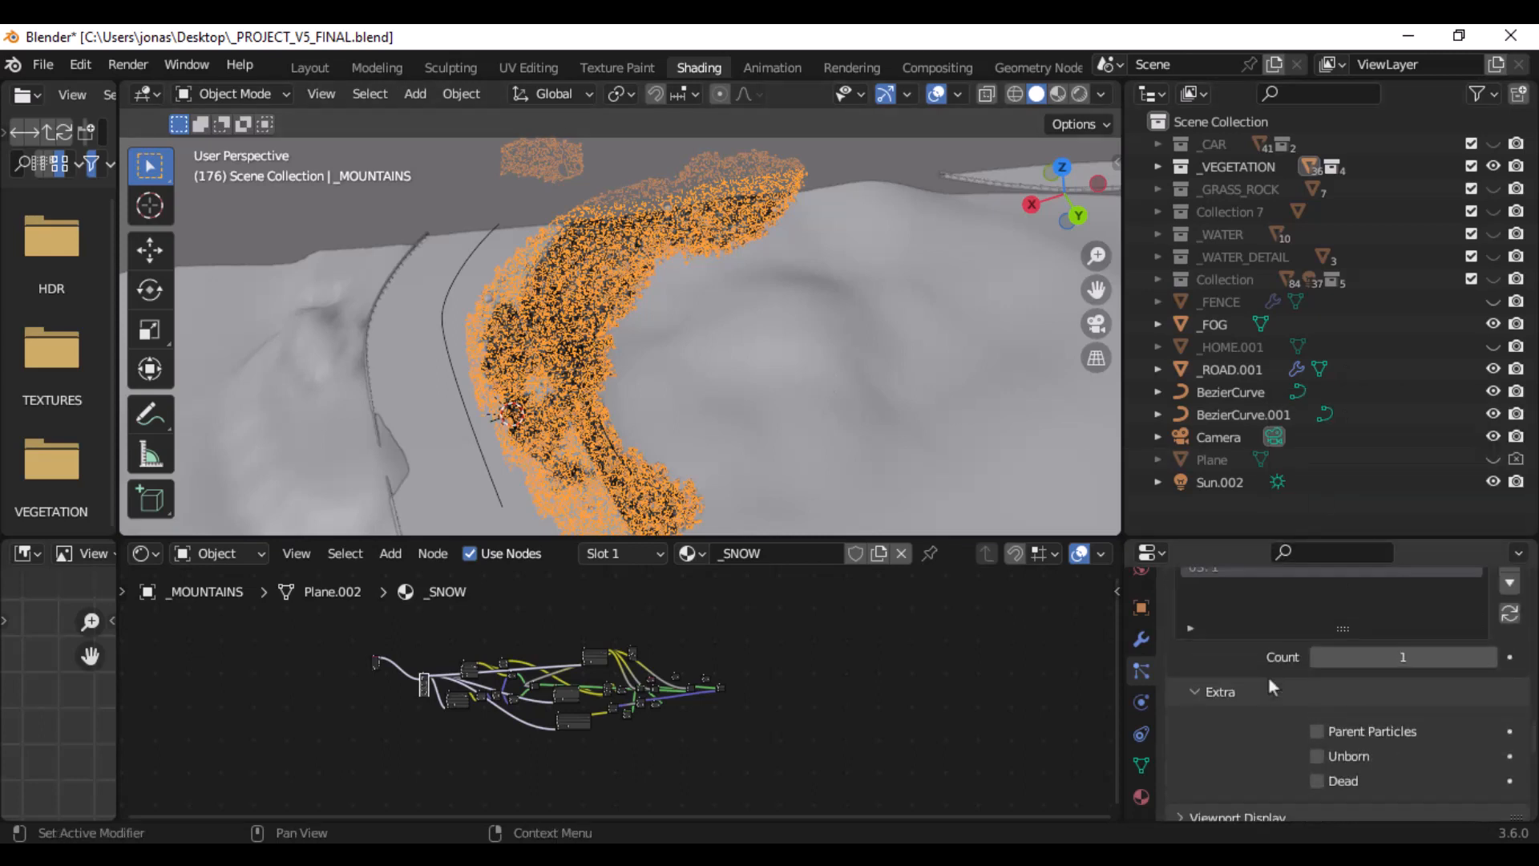
scroll(1268, 678, up, 5)
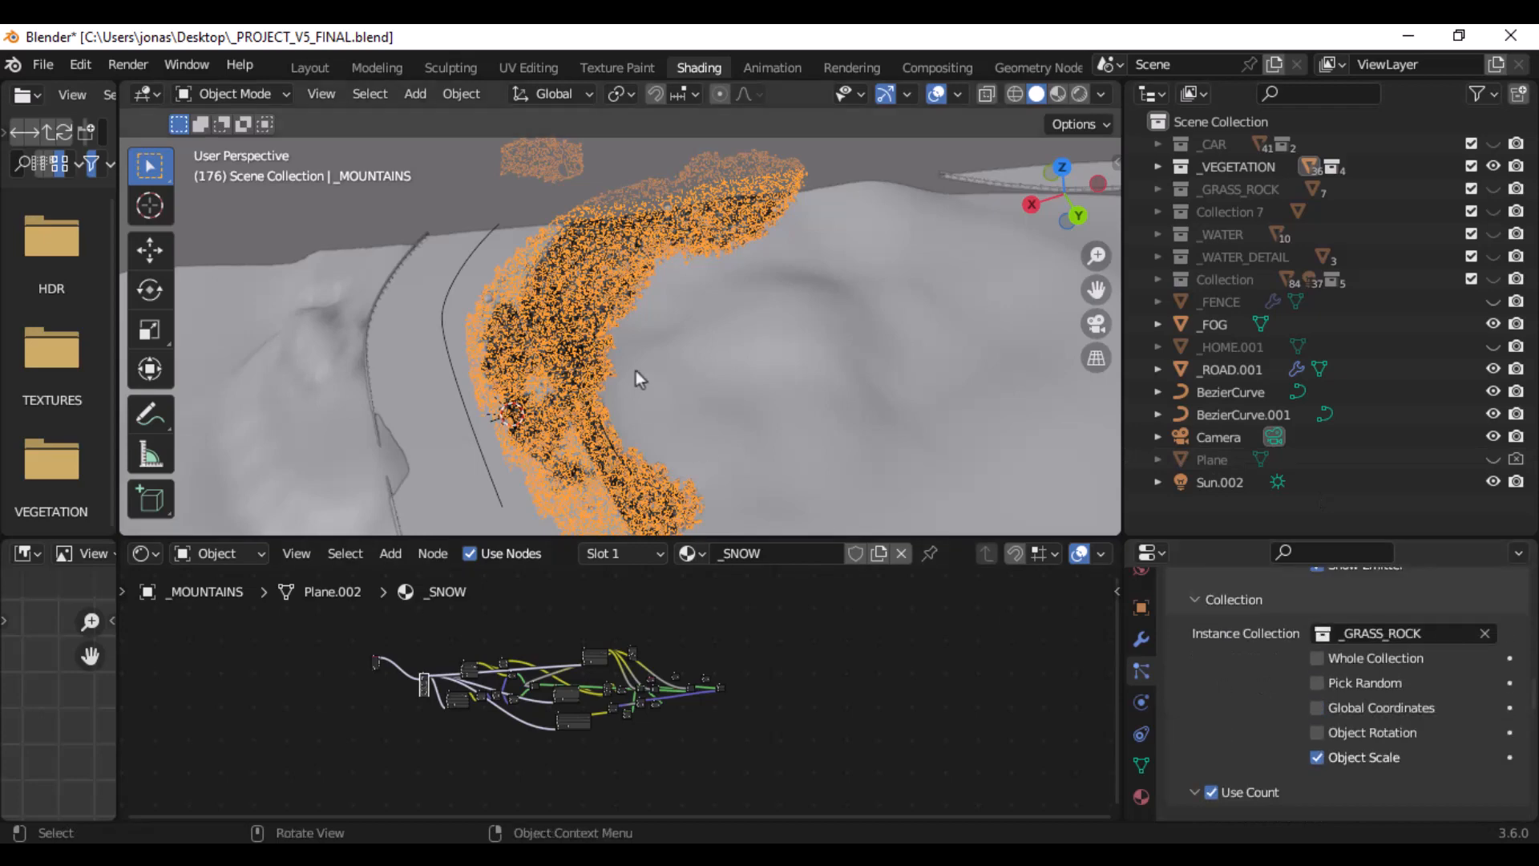
scroll(1295, 686, down, 10)
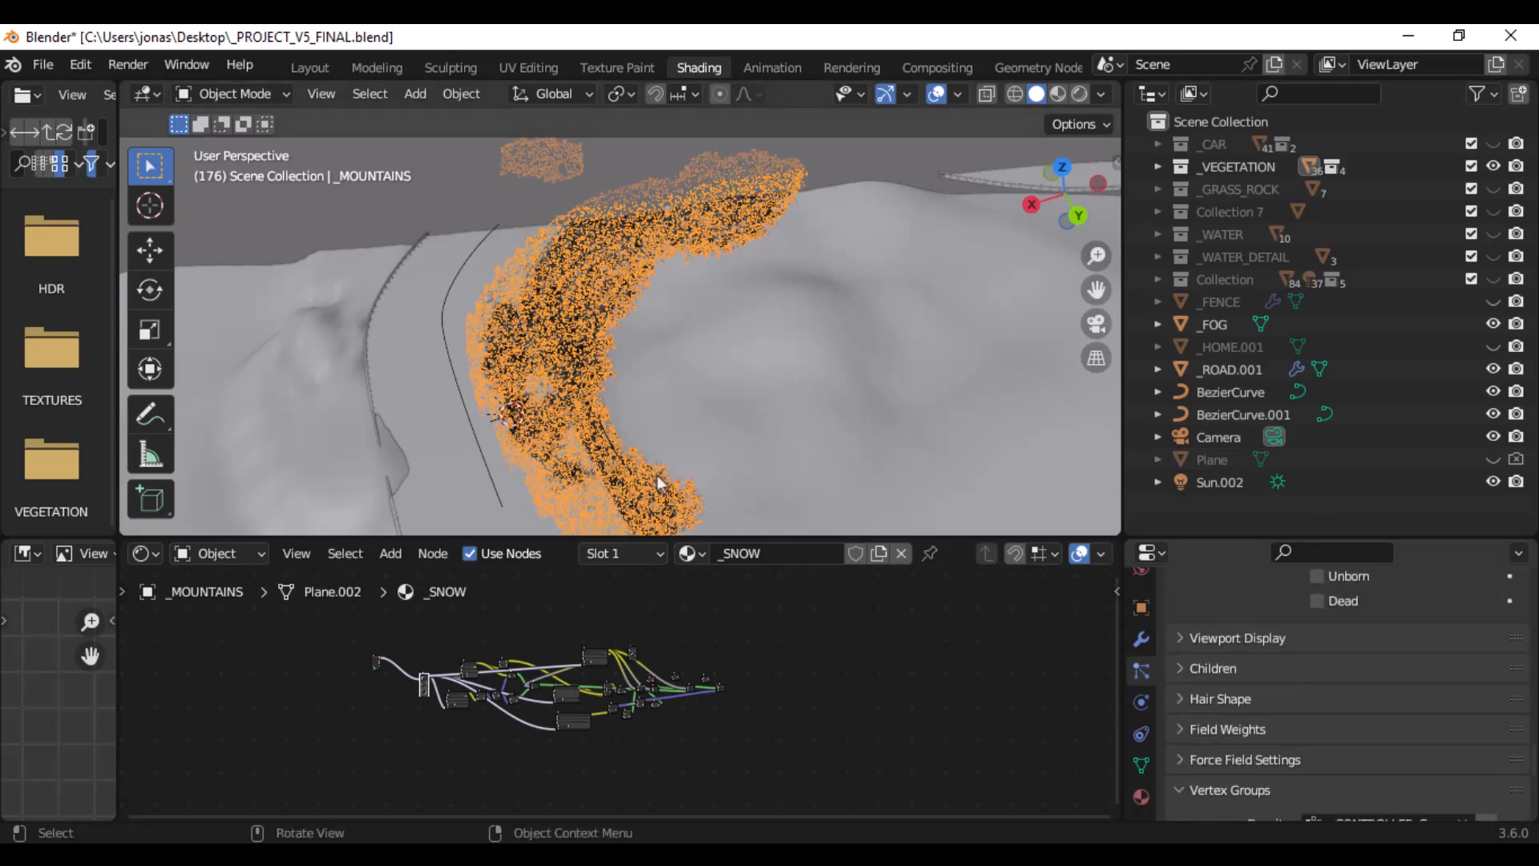
scroll(619, 473, down, 4)
scroll(618, 471, up, 4)
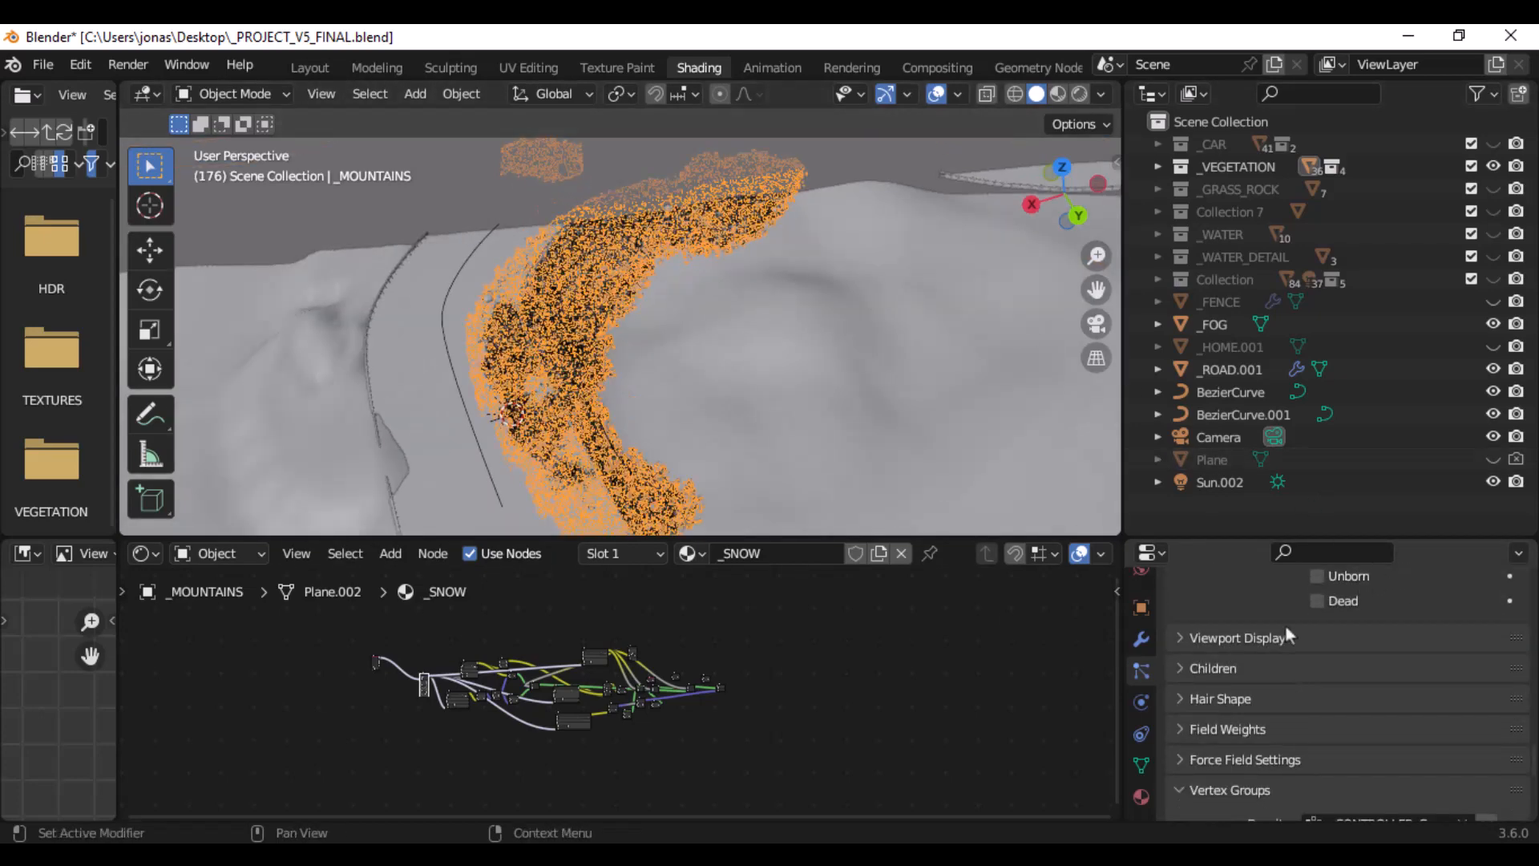
scroll(1281, 628, up, 5)
scroll(1324, 667, up, 4)
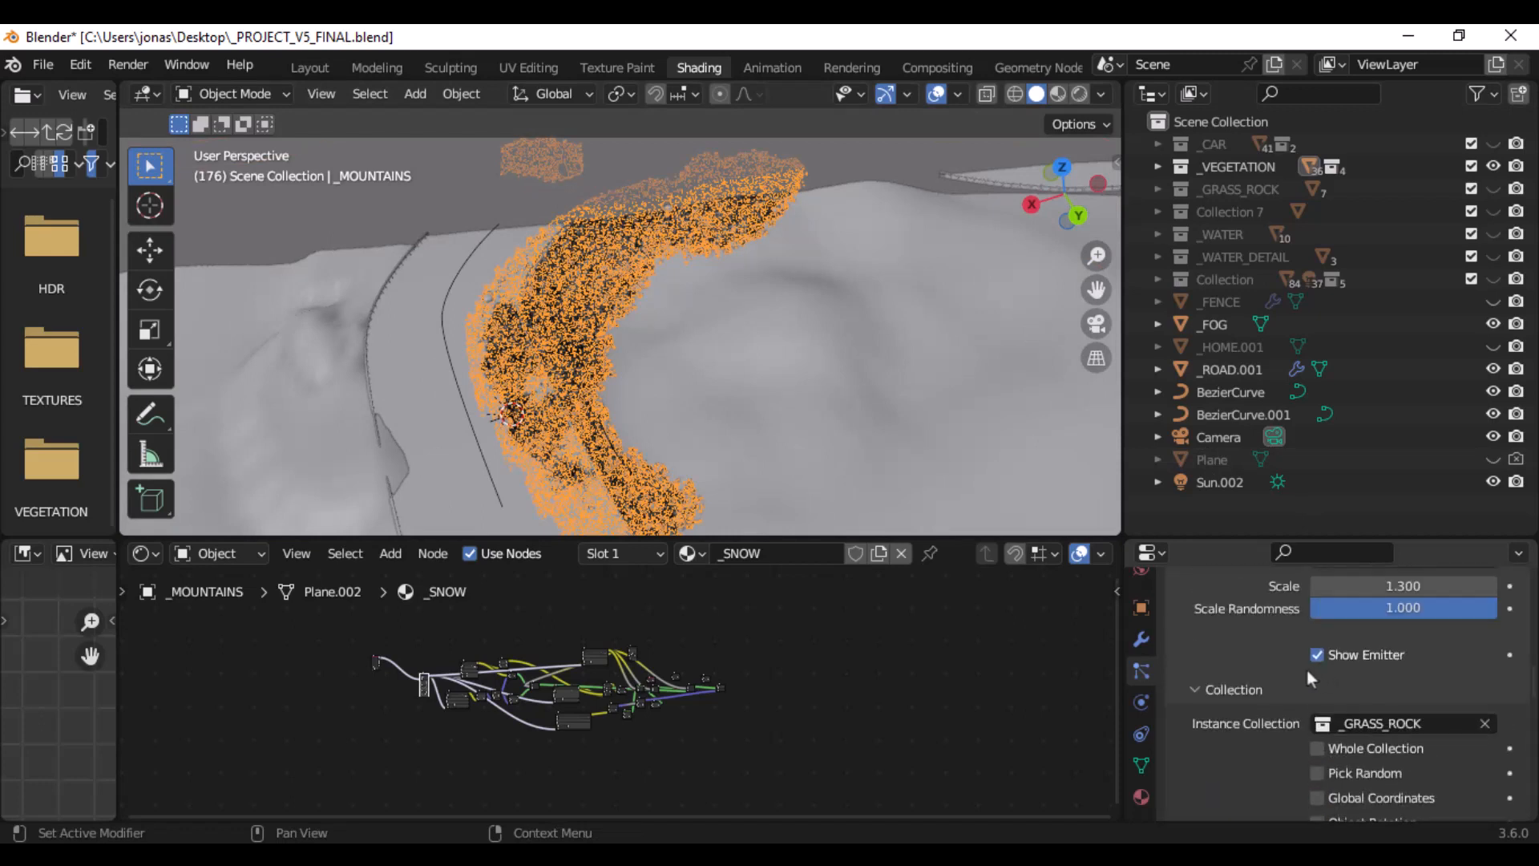
scroll(1307, 670, up, 12)
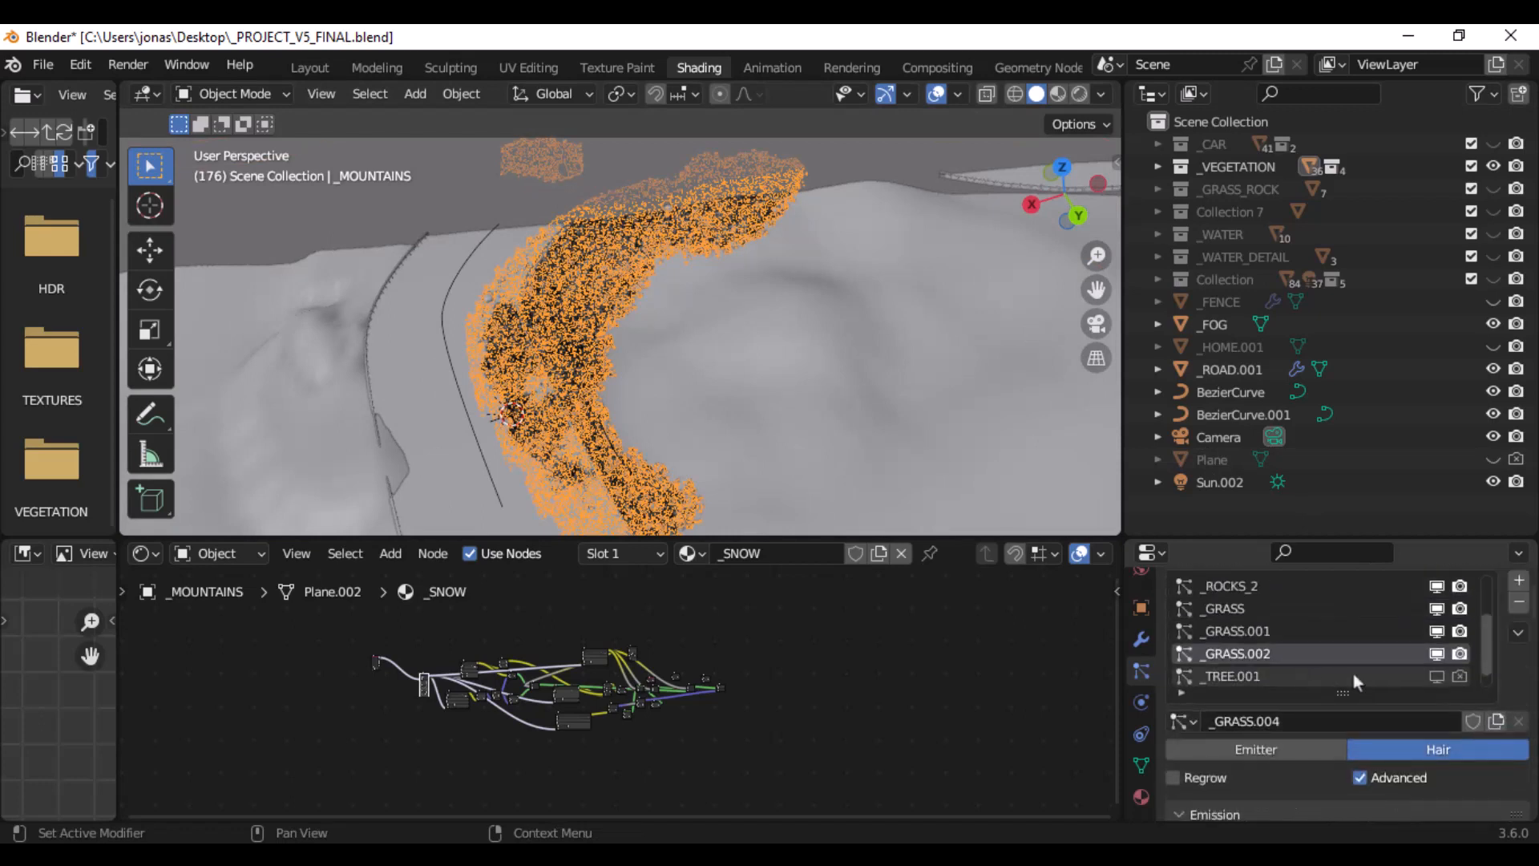
- Make _GRASS the active particle system and examine its emission, render scale, instance collection and use count settings
click(1235, 607)
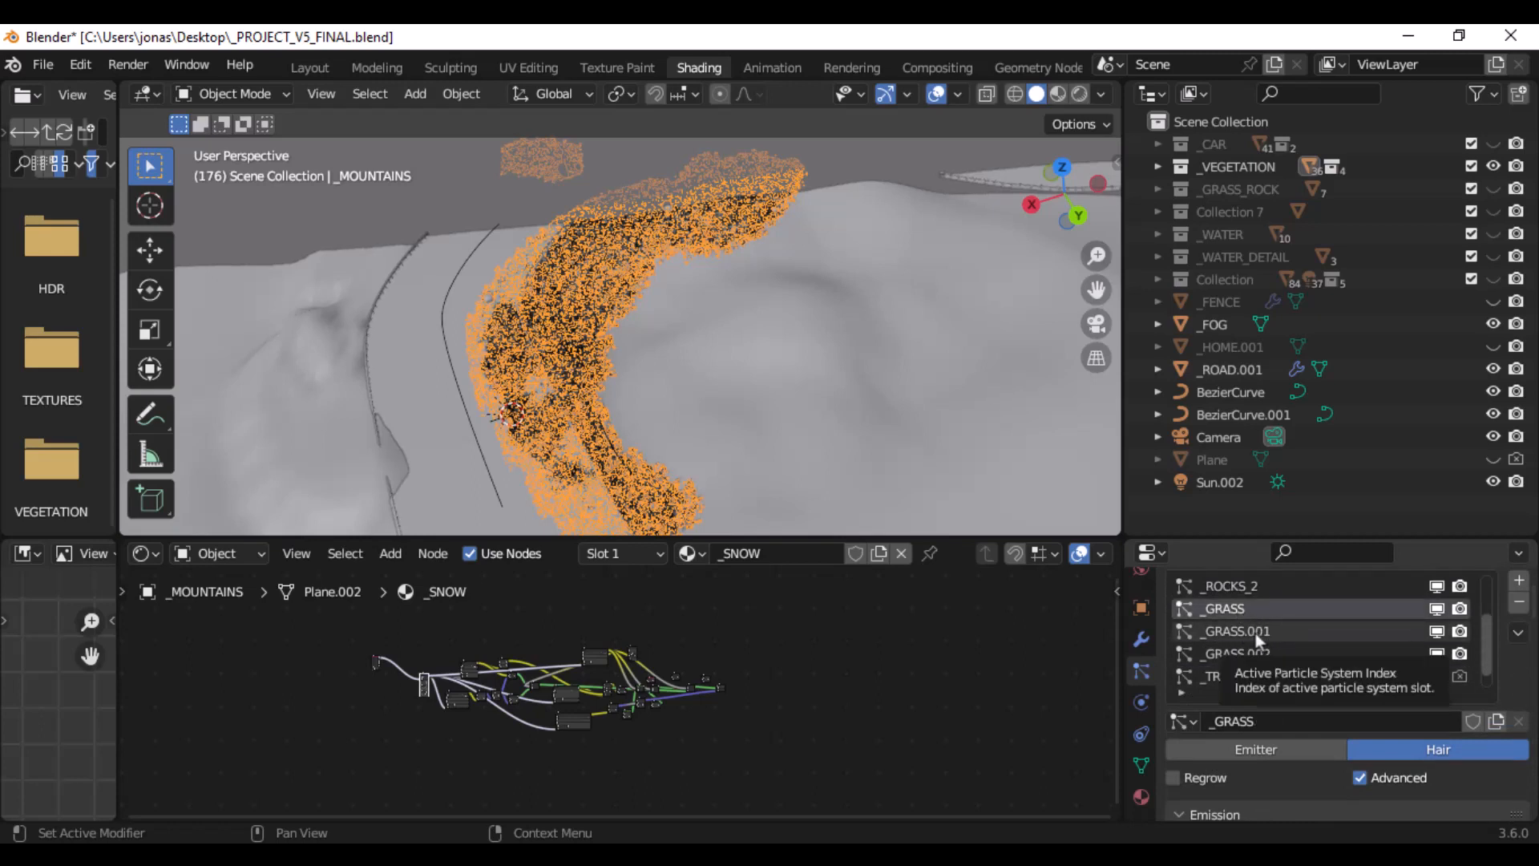
scroll(1522, 736, down, 15)
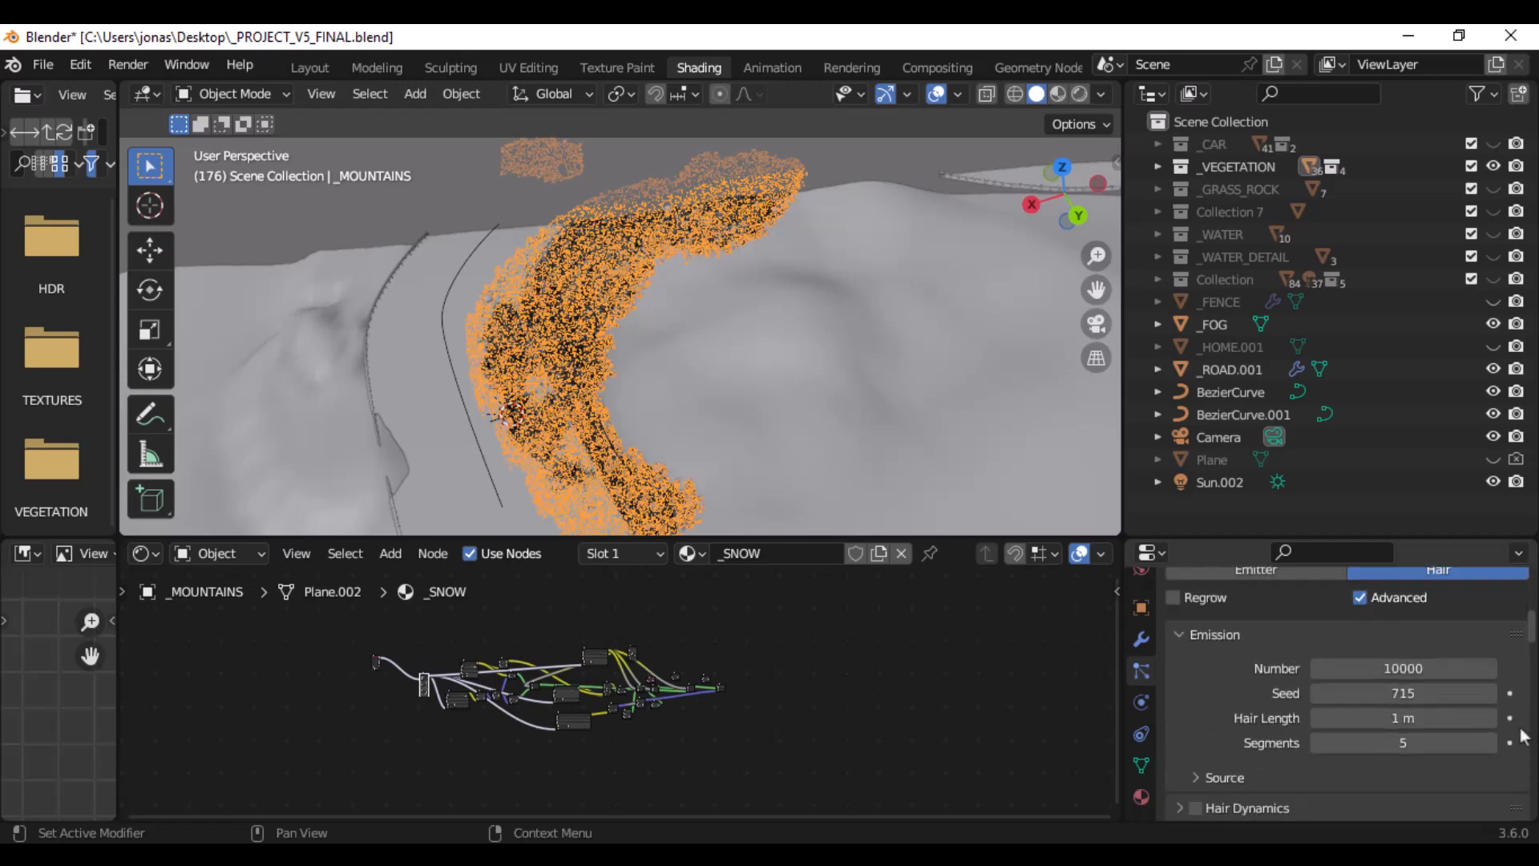
scroll(1517, 726, up, 2)
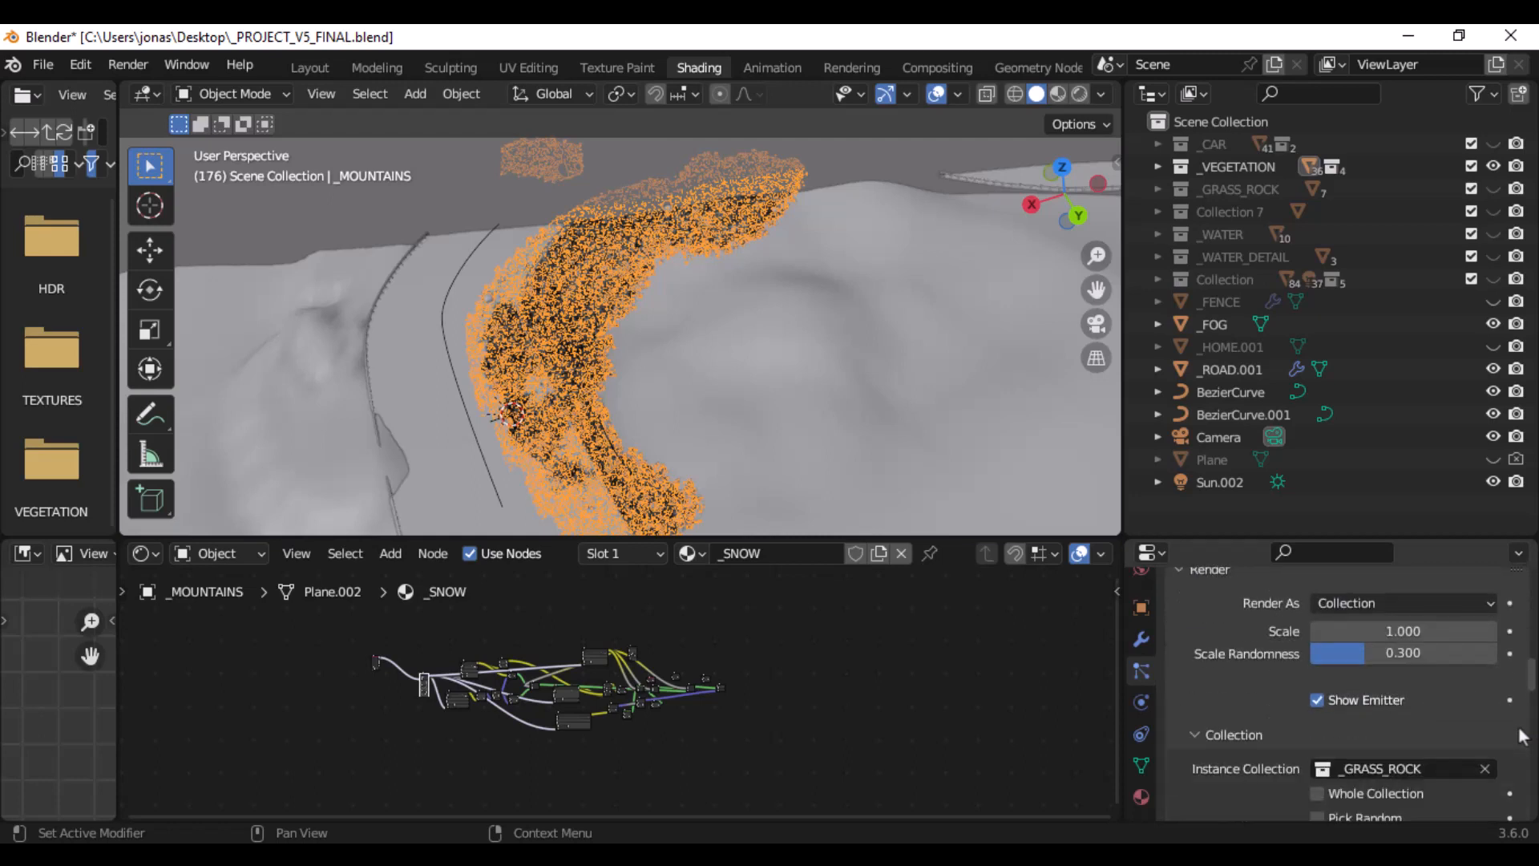
scroll(1392, 651, down, 1)
scroll(1401, 662, down, 8)
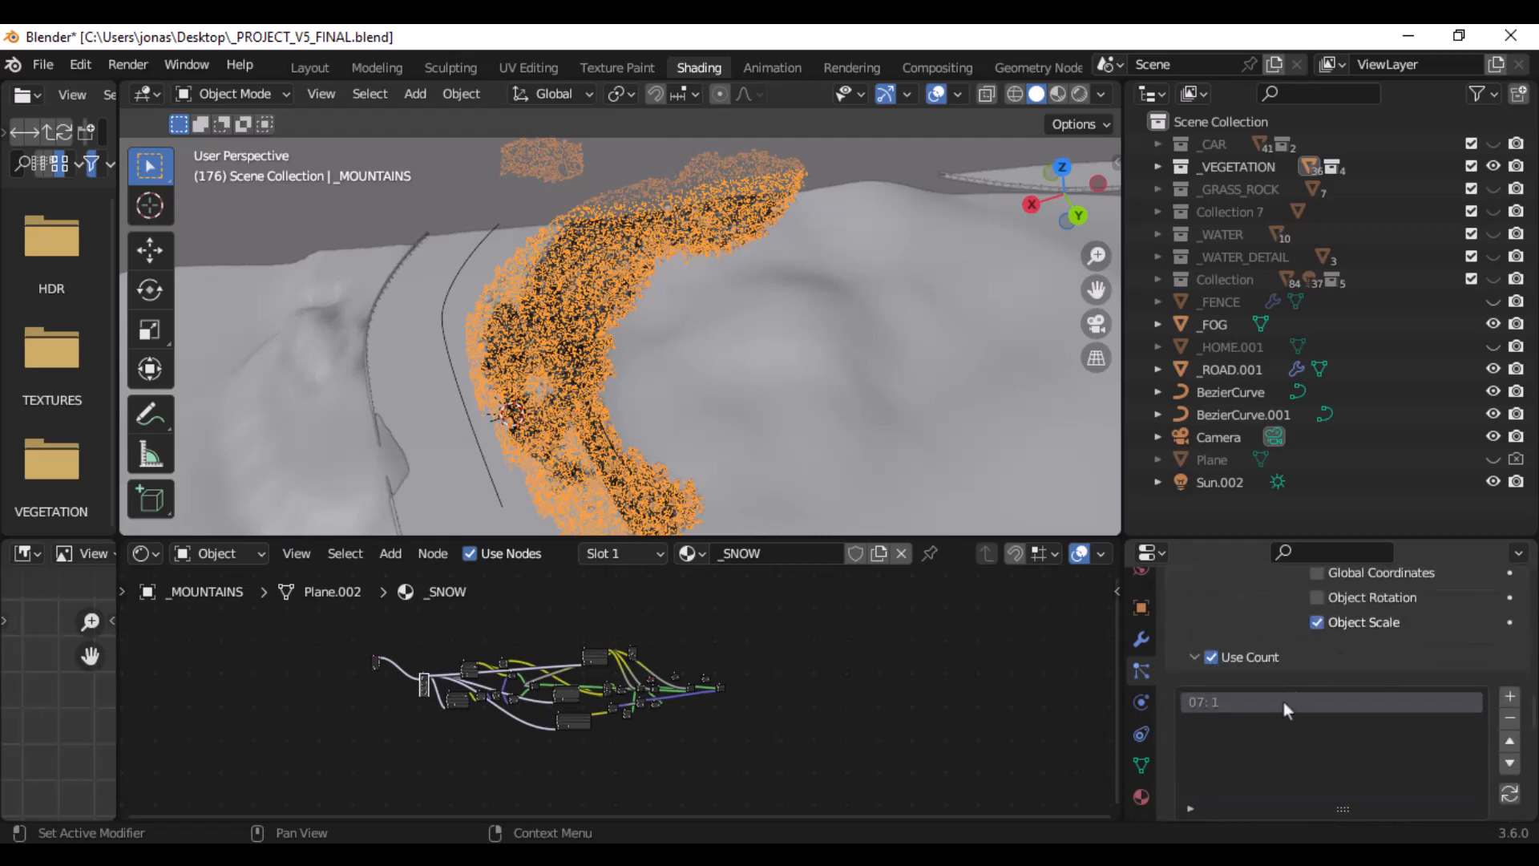
scroll(1255, 690, down, 2)
scroll(1224, 704, up, 2)
scroll(1238, 710, up, 2)
scroll(1240, 717, down, 1)
scroll(1238, 745, up, 5)
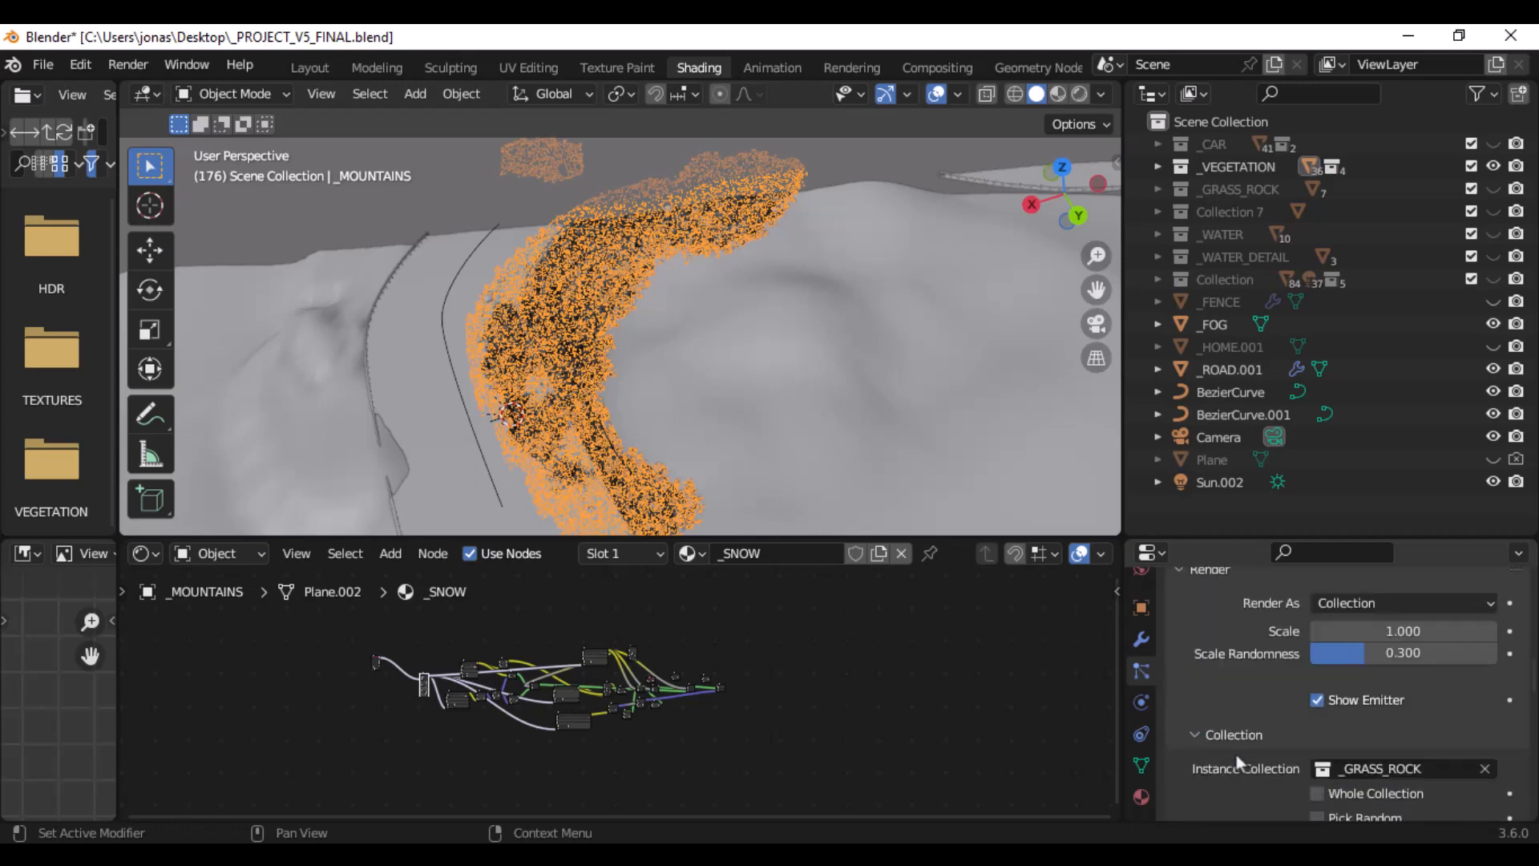
- Make _GRASS.001 and then _GRASS.002 the active particle system and compare their Use Count instance lists
scroll(1237, 758, up, 8)
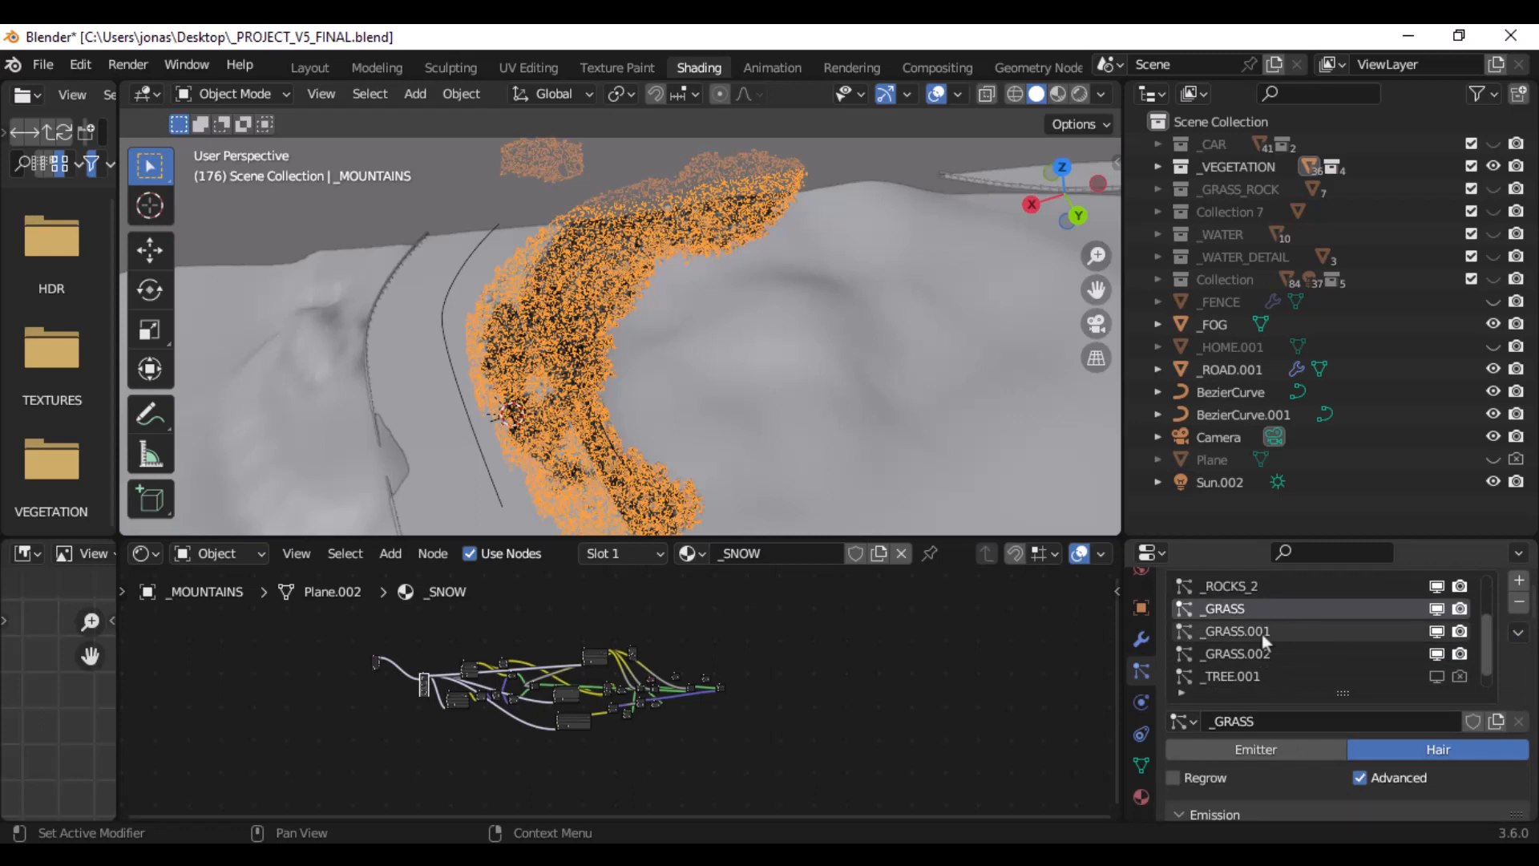
click(1265, 635)
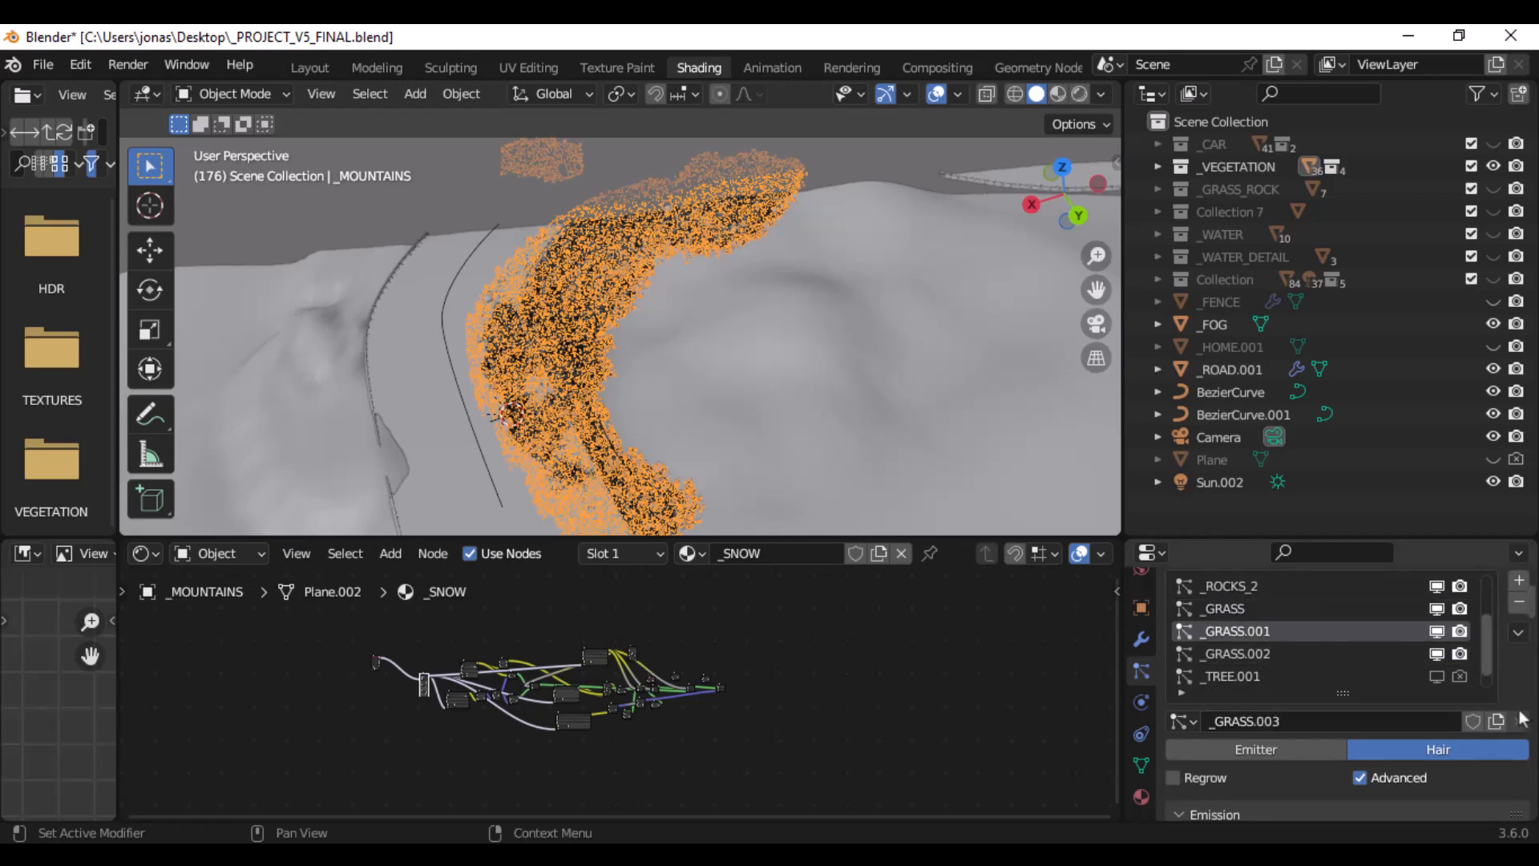
scroll(1514, 717, down, 12)
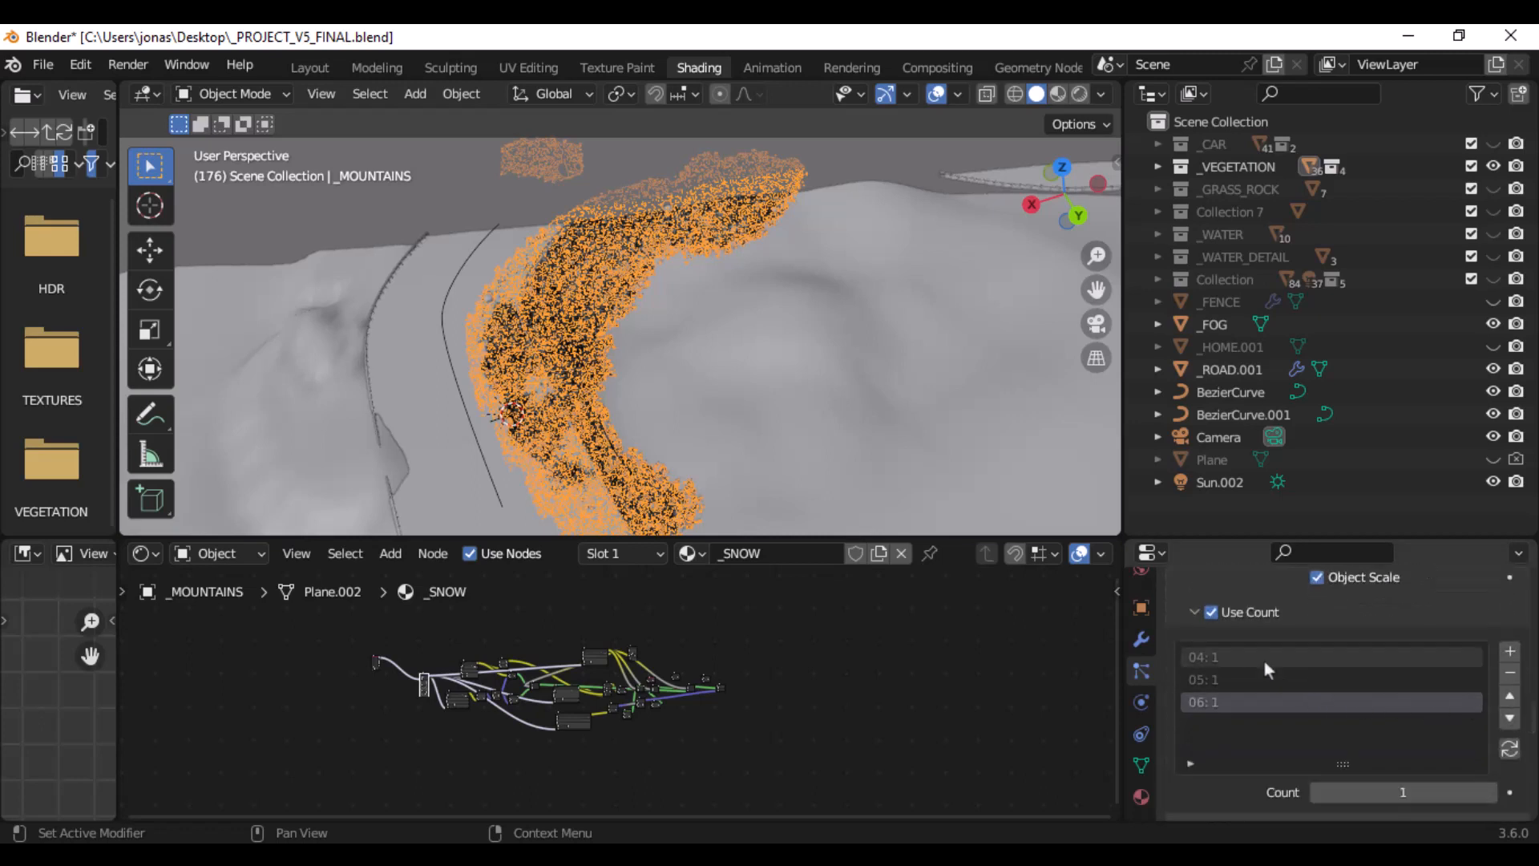
scroll(1535, 729, up, 12)
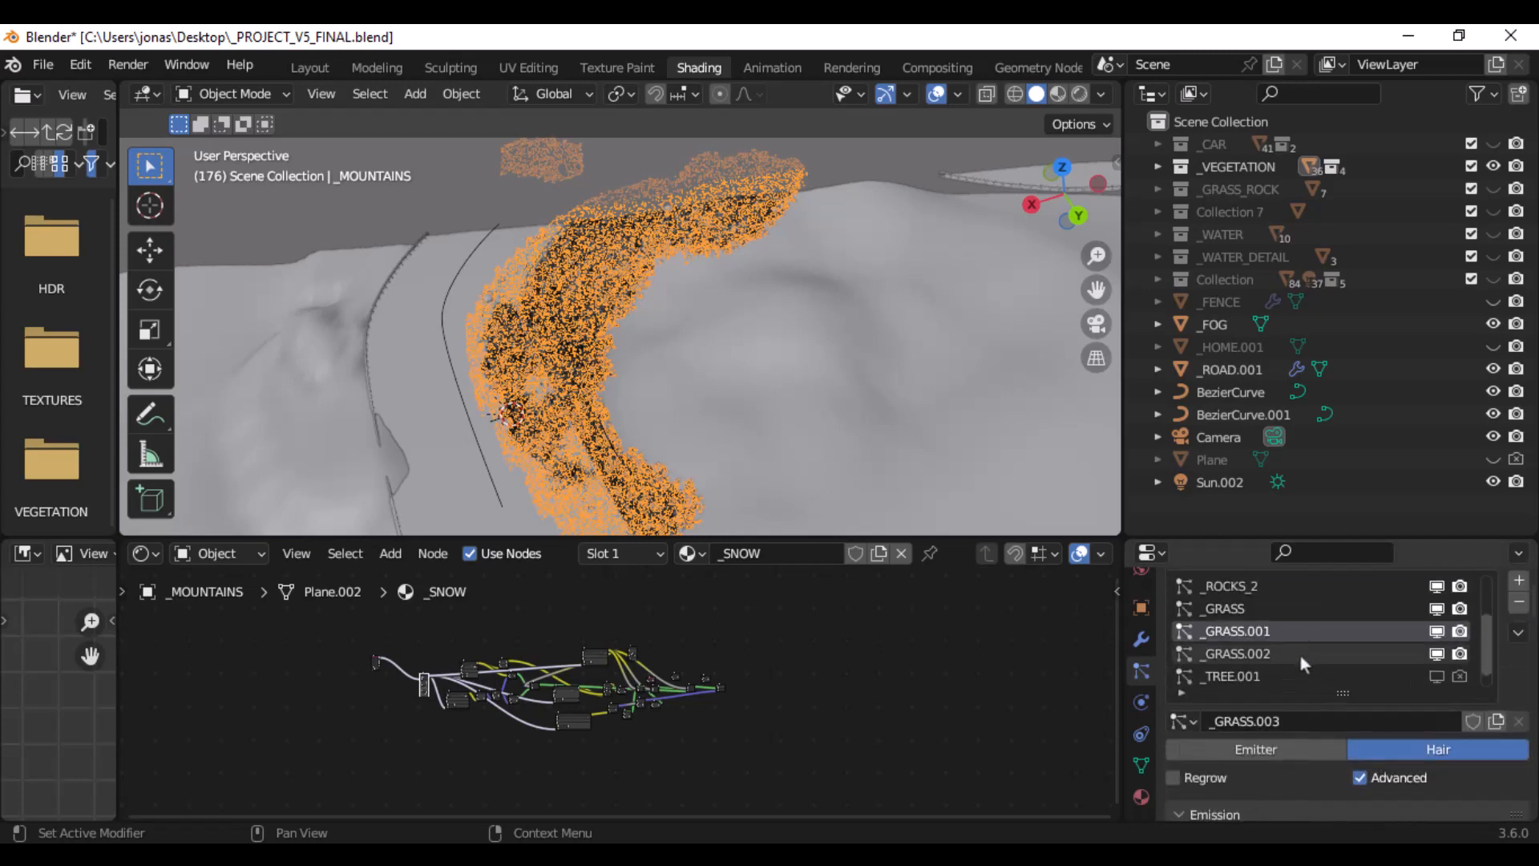
click(1318, 651)
scroll(1444, 661, down, 12)
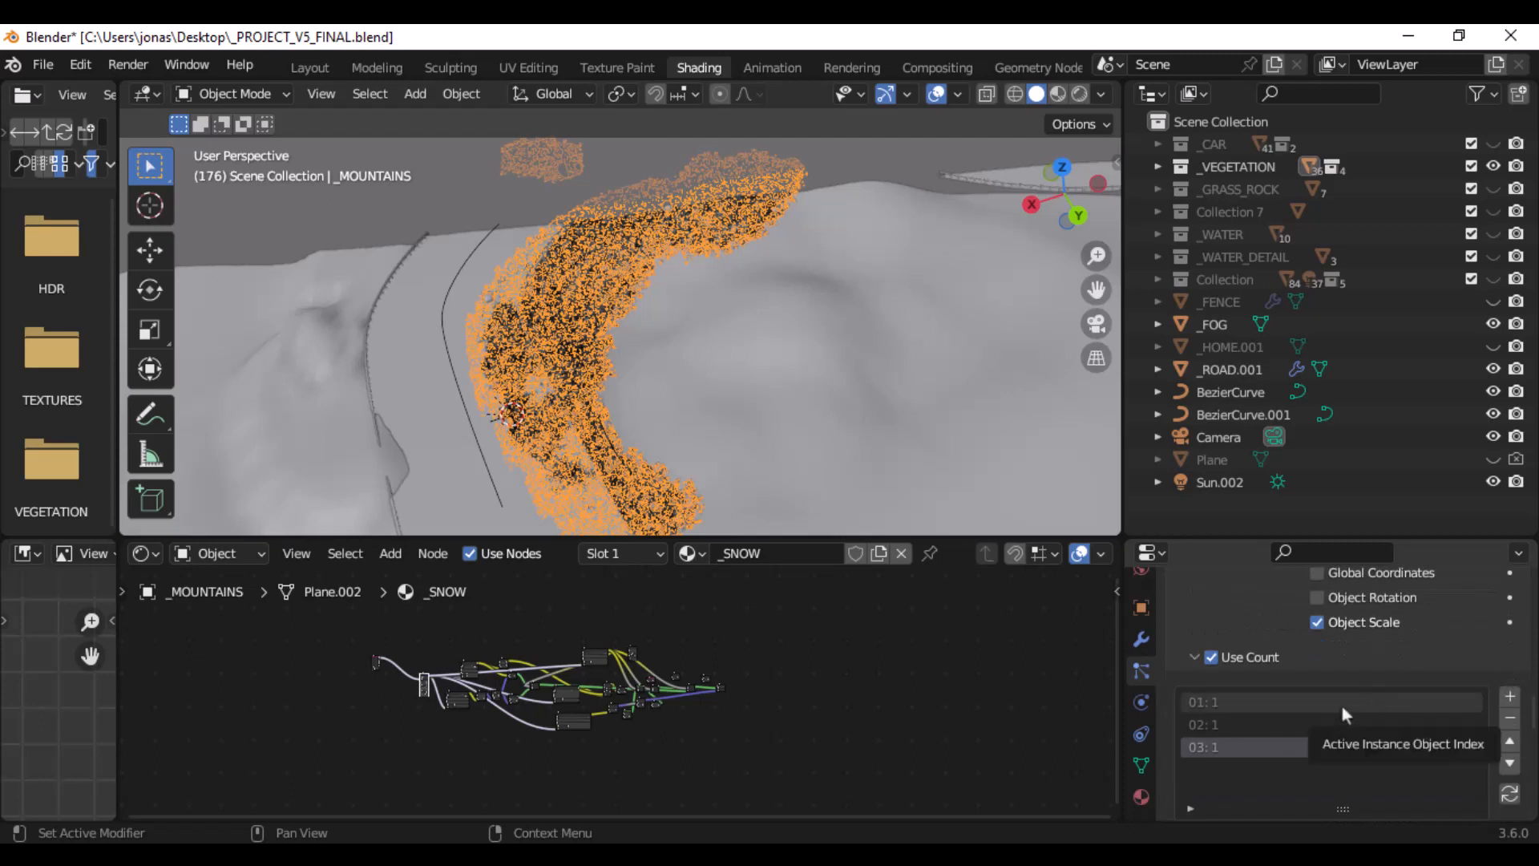
- Look at the grass in the final render and the viewport, and expand the _VEGETATION collection in the Outliner
click(1159, 278)
click(1159, 278)
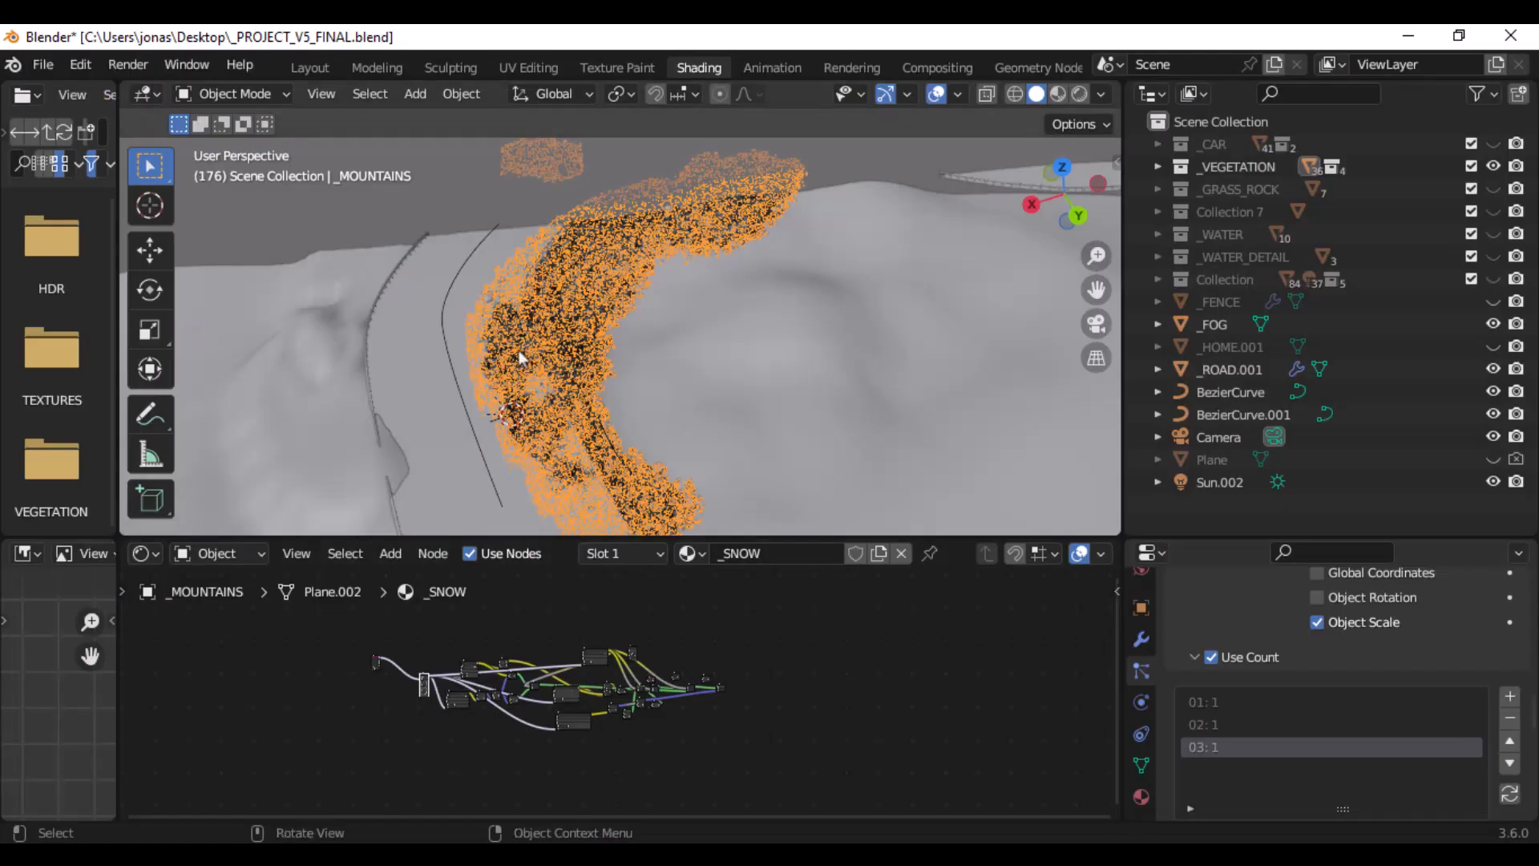
scroll(534, 365, up, 6)
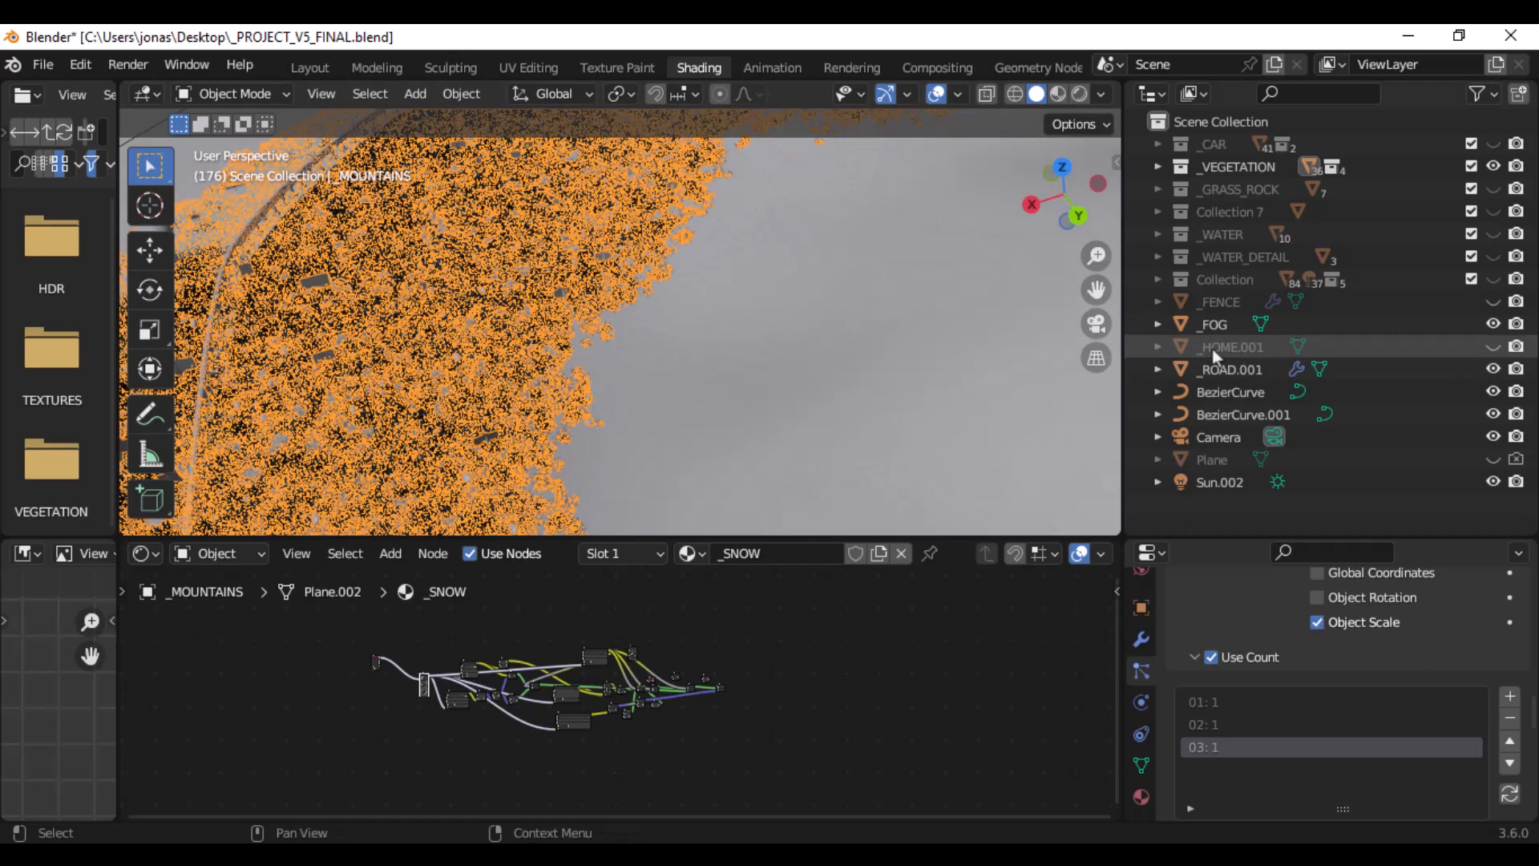
click(1156, 188)
click(1154, 186)
click(1156, 168)
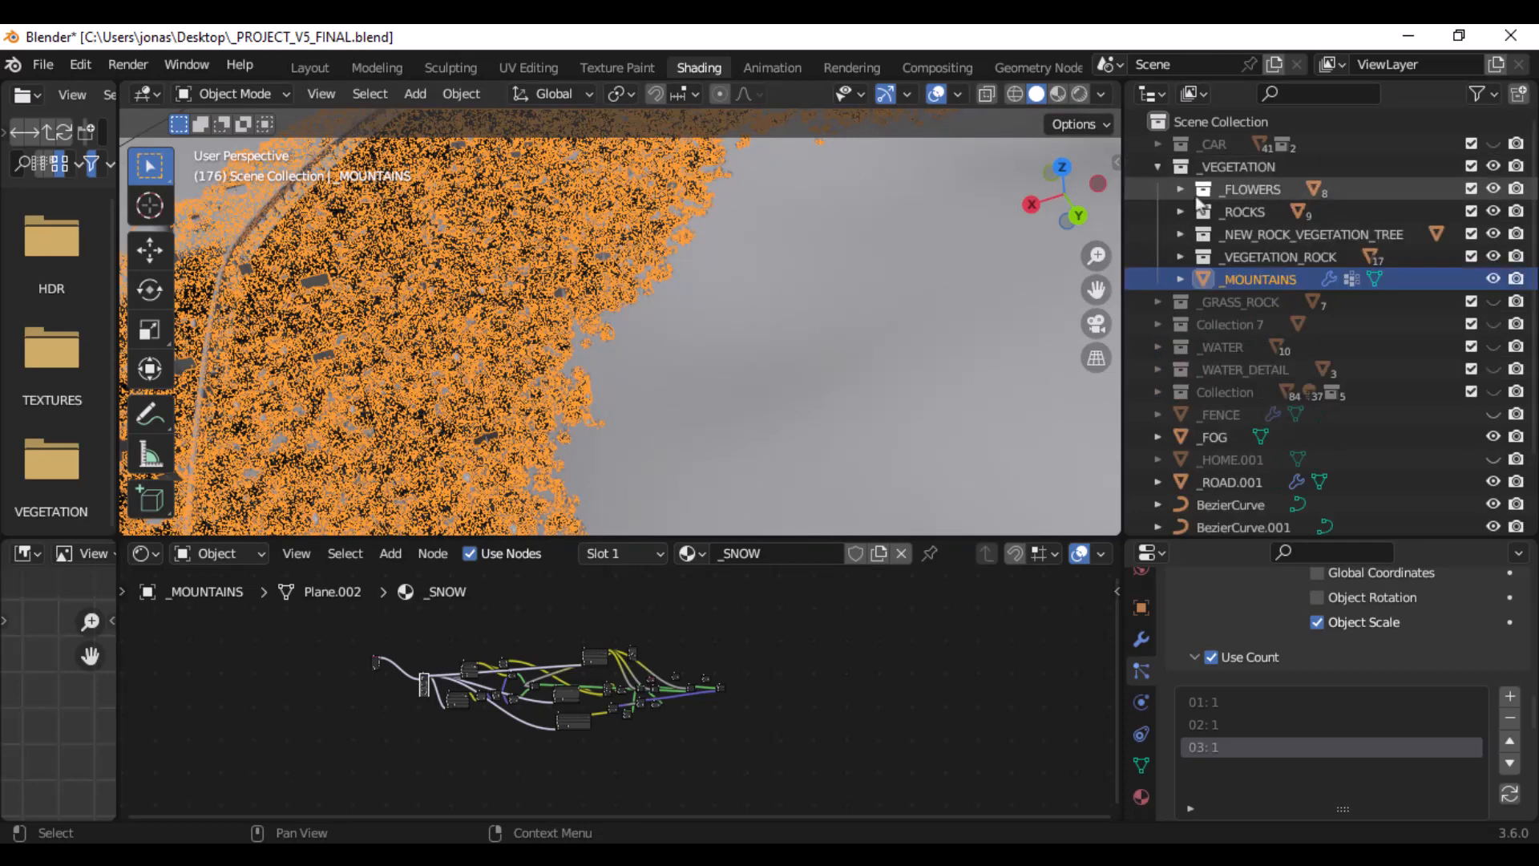
- Go through the collections inside _VEGETATION and expand _VEGETATION_ROCK to list its grass objects
click(1269, 258)
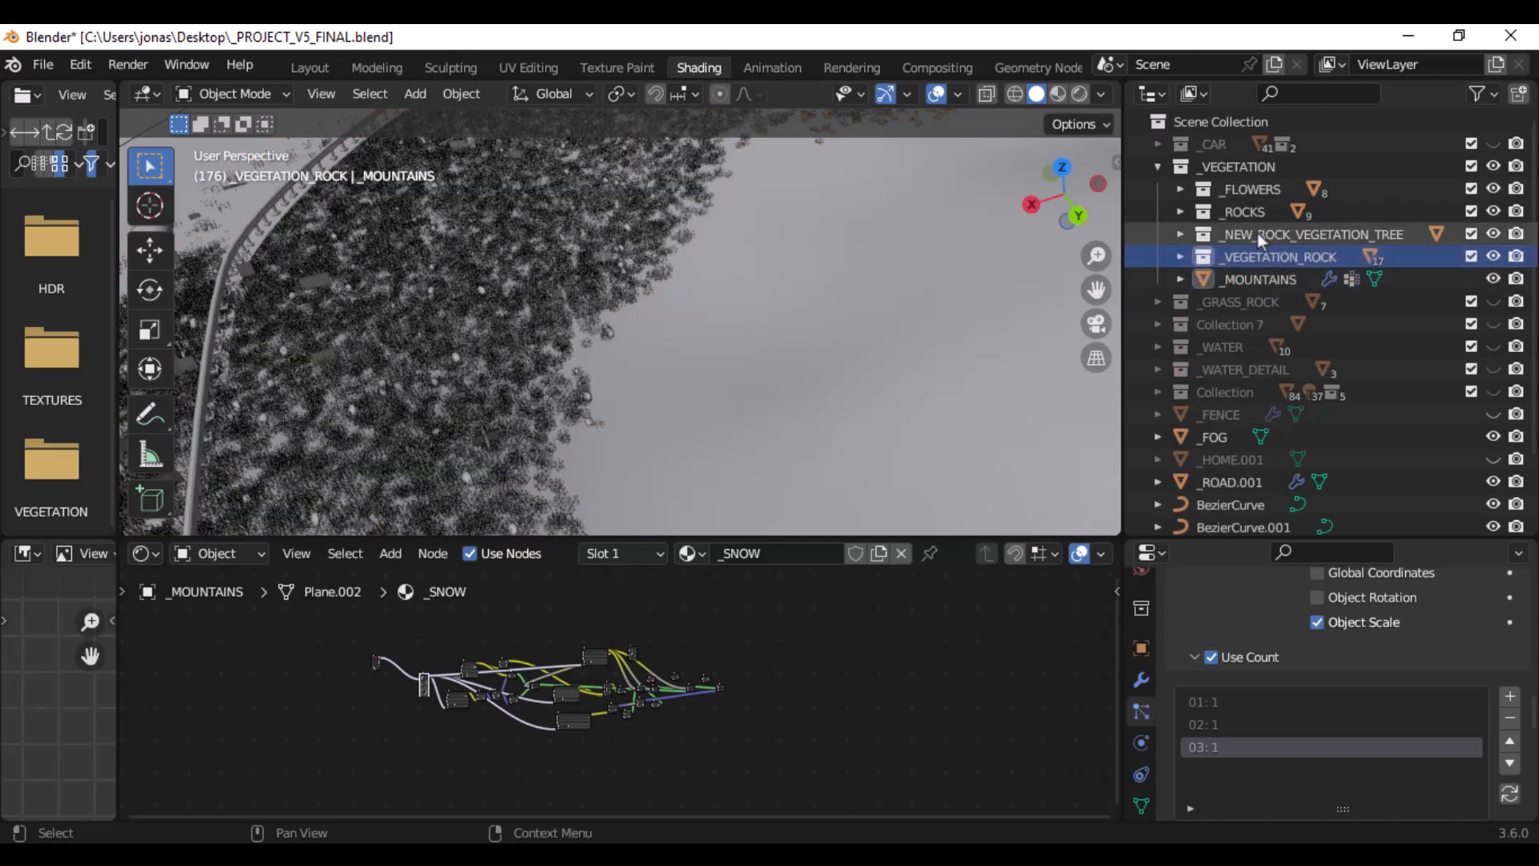
click(1255, 233)
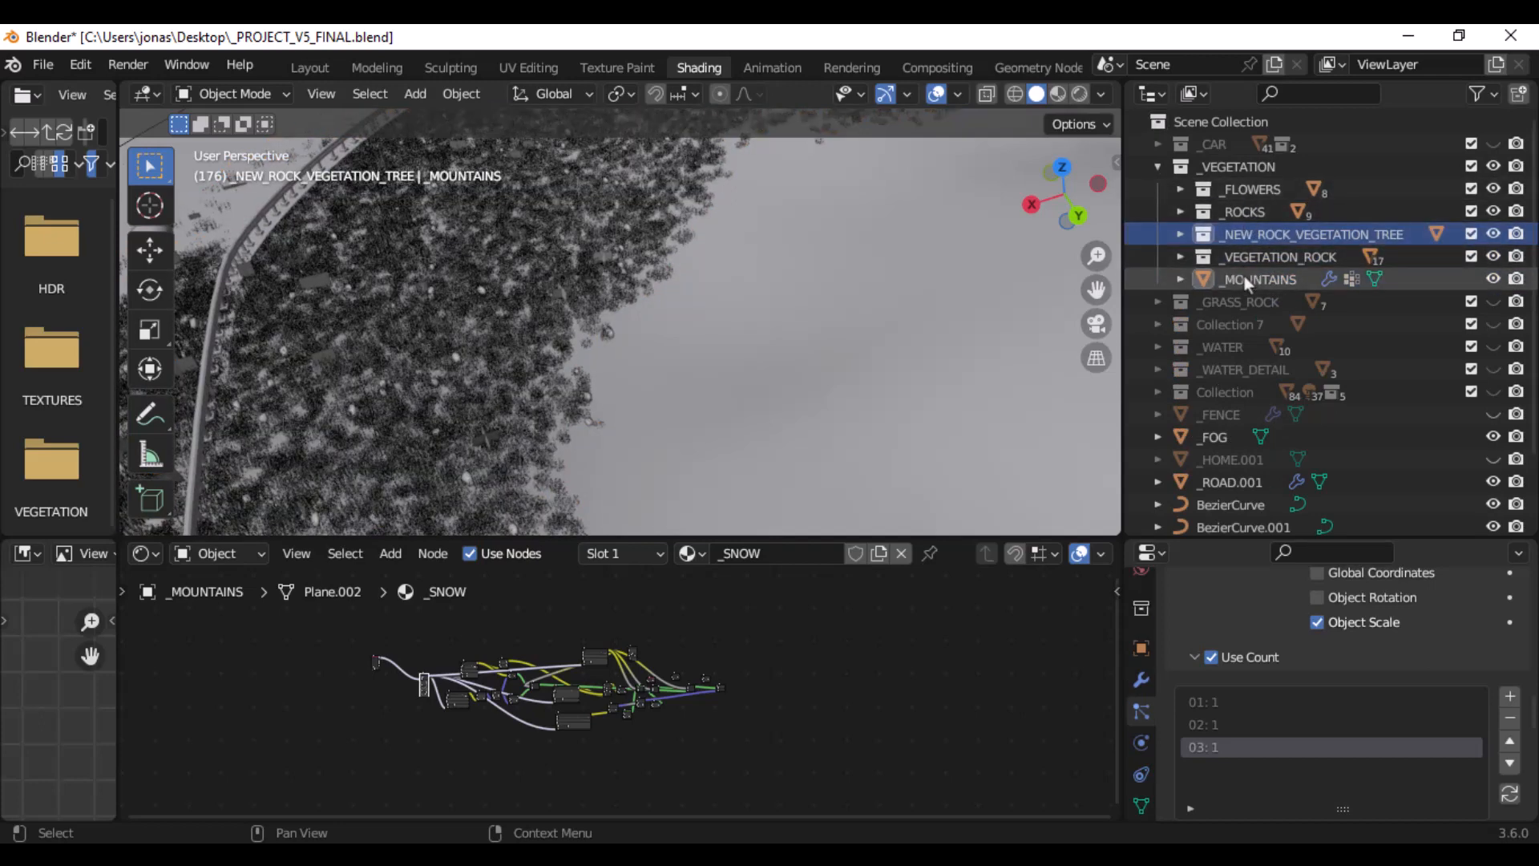
click(1246, 277)
click(1238, 257)
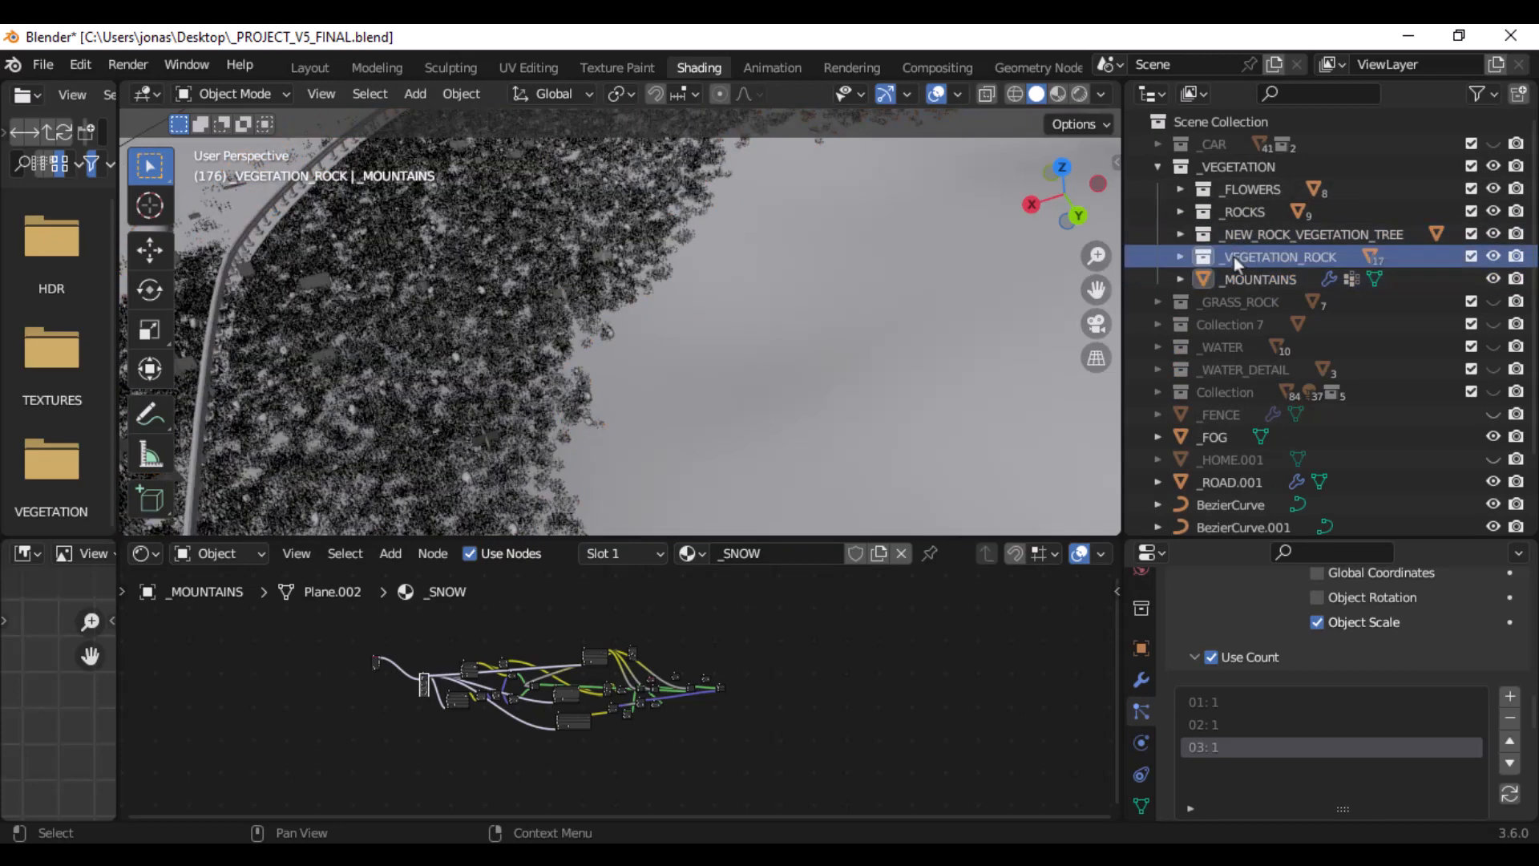
scroll(928, 311, down, 6)
click(1178, 257)
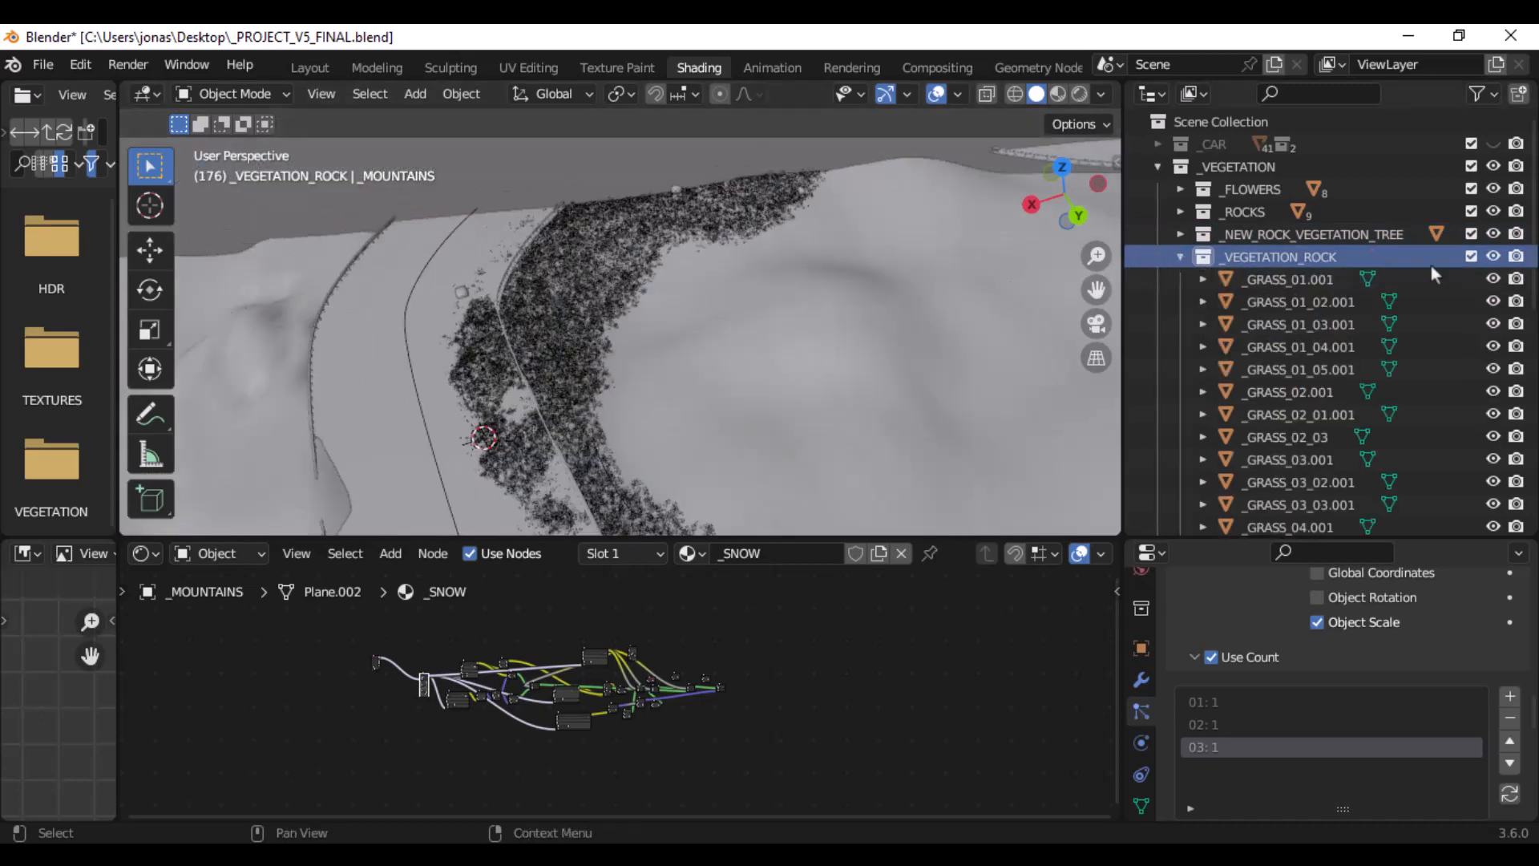
- Select _GRASS_01.001 in _VEGETATION_ROCK and switch the viewport to Wireframe shading to find it in the scene
click(1295, 276)
scroll(786, 277, down, 3)
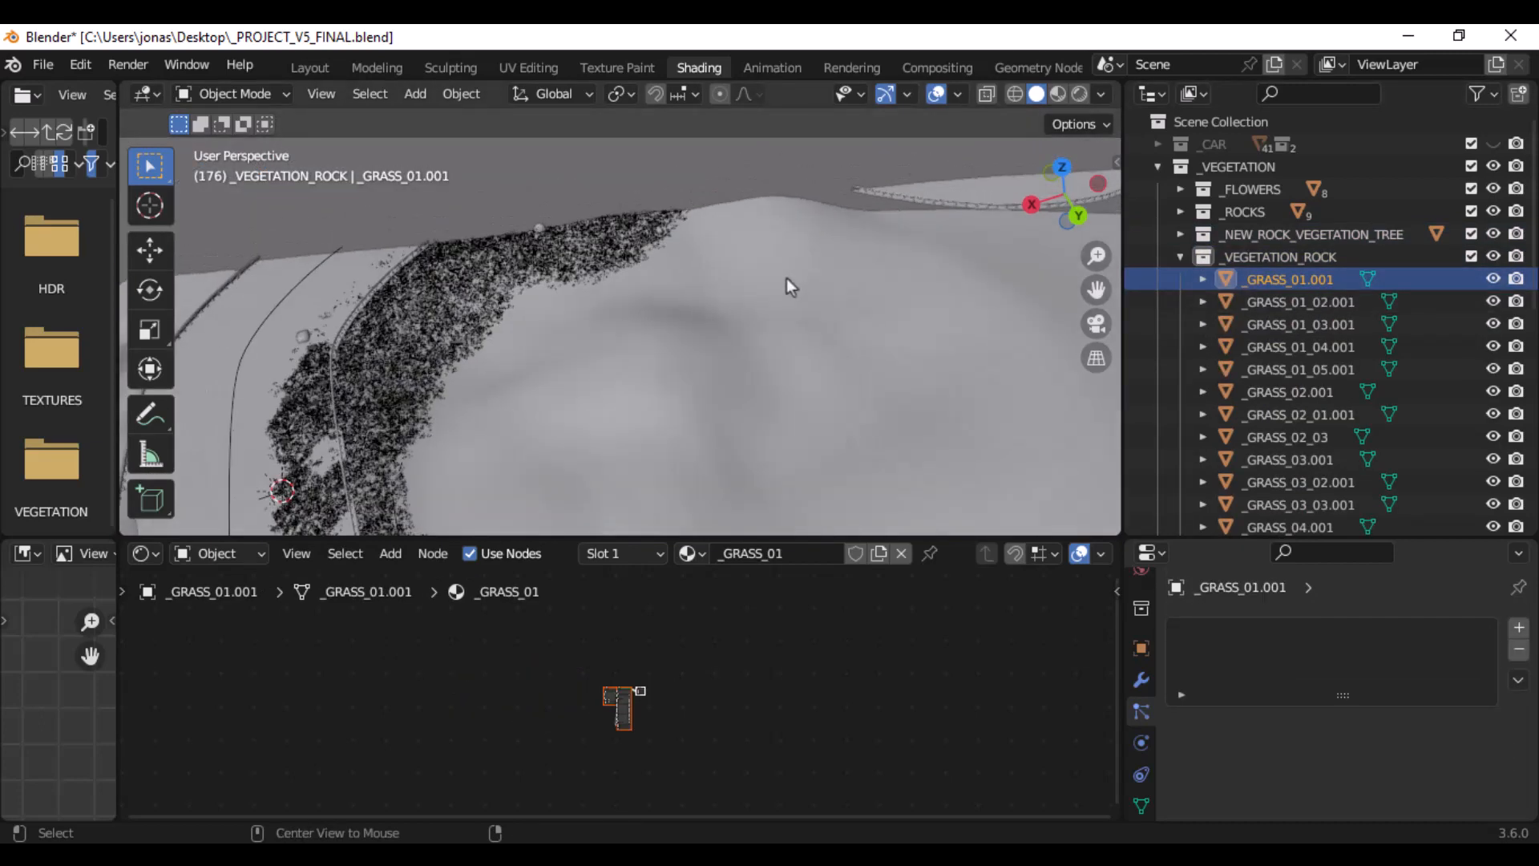
middle_drag(786, 281, 727, 301)
key(z)
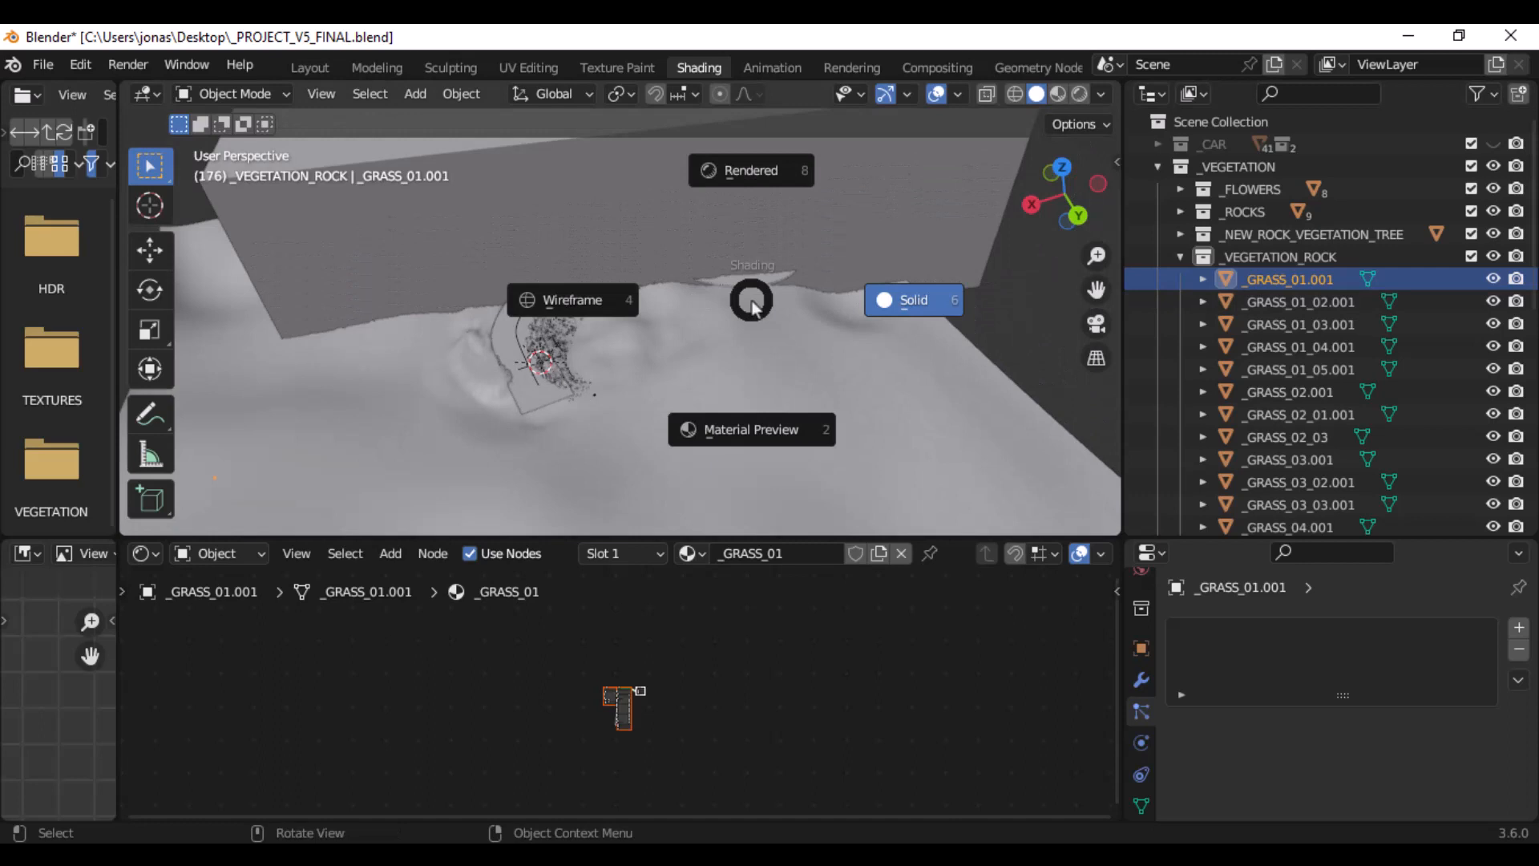
click(587, 294)
scroll(769, 334, down, 12)
scroll(770, 334, up, 9)
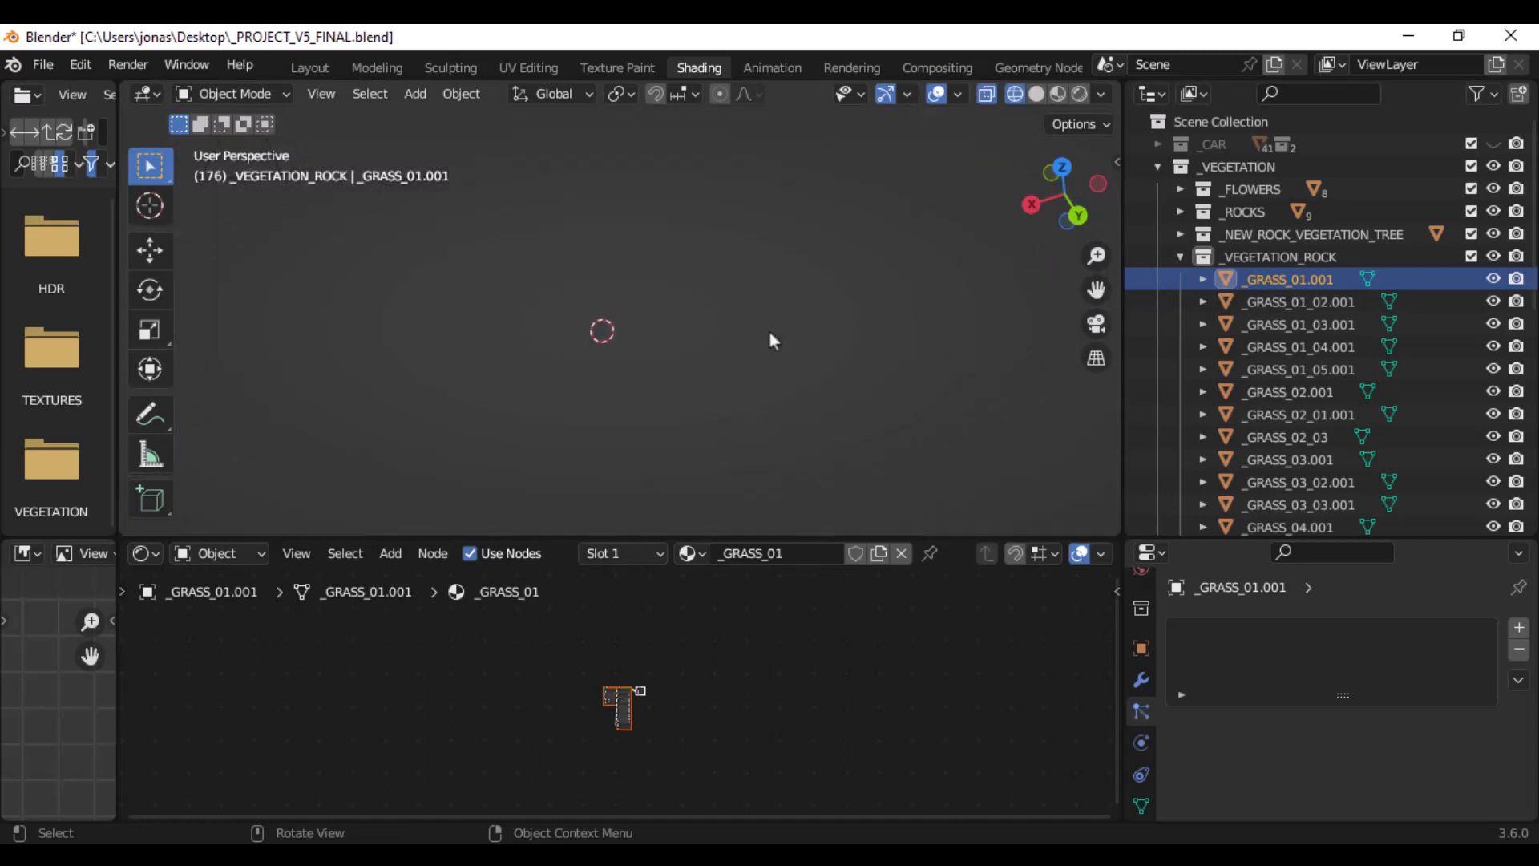
- Activate the Move tool and examine the _GRASS_01.001 object and the neighbouring grass meshes up close on the terrain
click(151, 250)
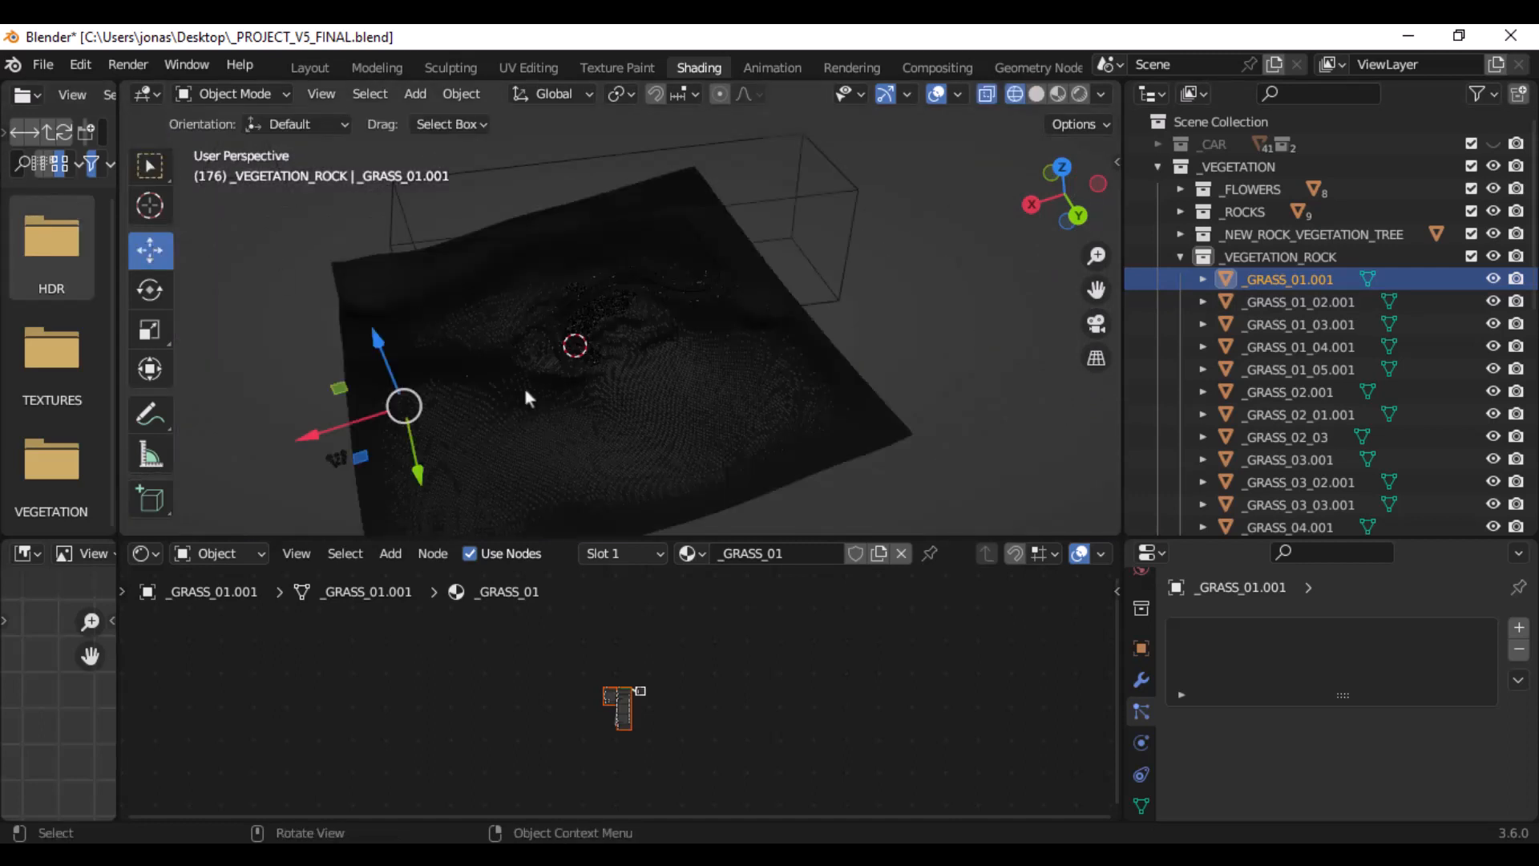
shift+middle_drag(406, 406, 548, 388)
scroll(821, 225, up, 8)
scroll(811, 327, up, 1)
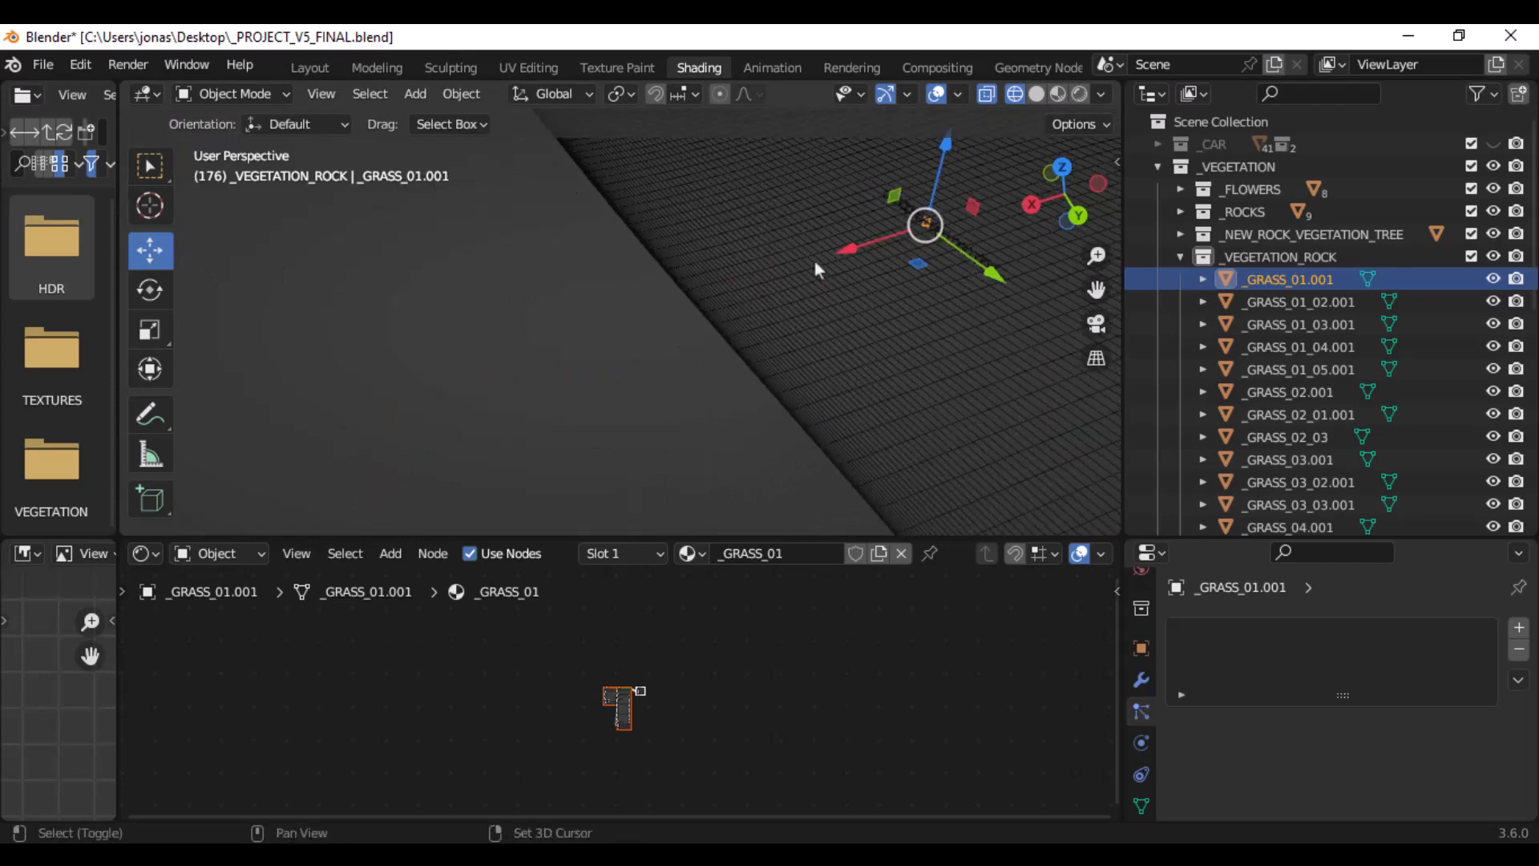
shift+middle_drag(814, 262, 787, 278)
scroll(728, 311, up, 3)
alt+middle_click(868, 210)
scroll(743, 319, down, 8)
scroll(786, 278, up, 8)
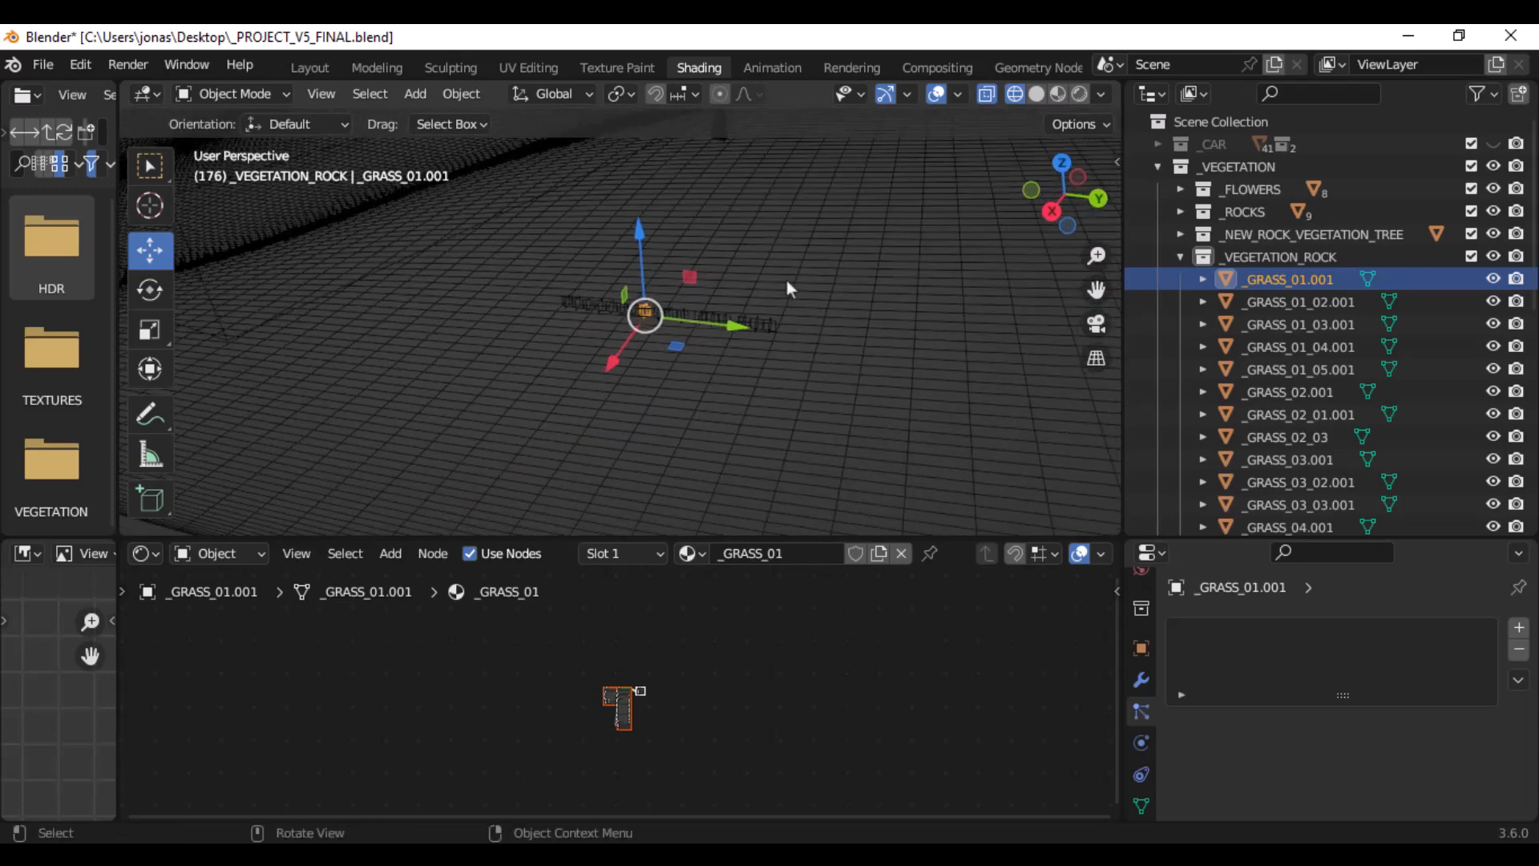
scroll(787, 278, down, 1)
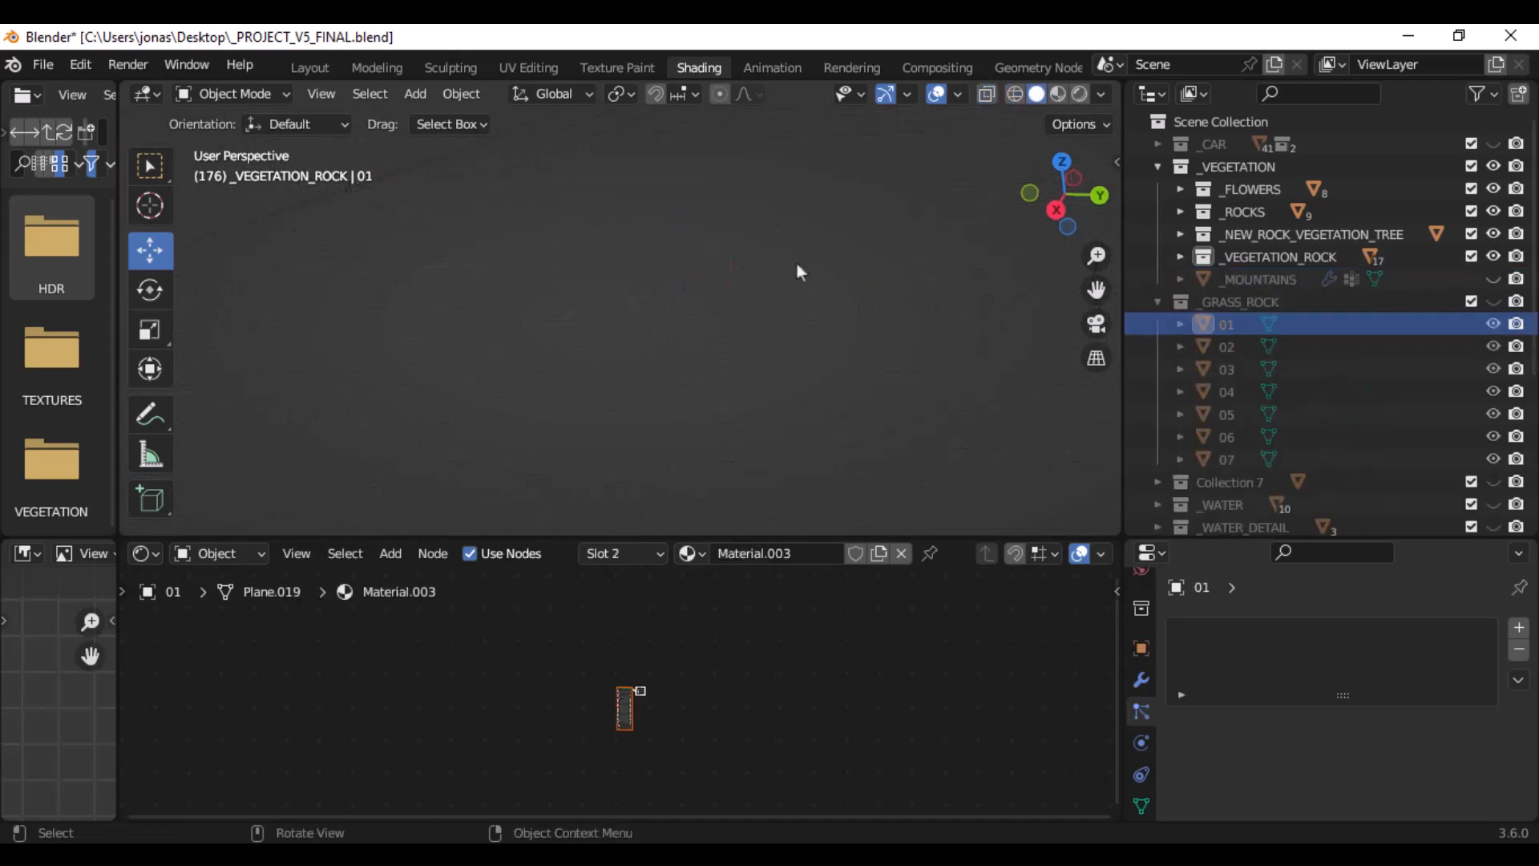
- Unhide the _GRASS_ROCK collection and bring its row of grass clumps into close view
click(1493, 301)
scroll(554, 301, down, 6)
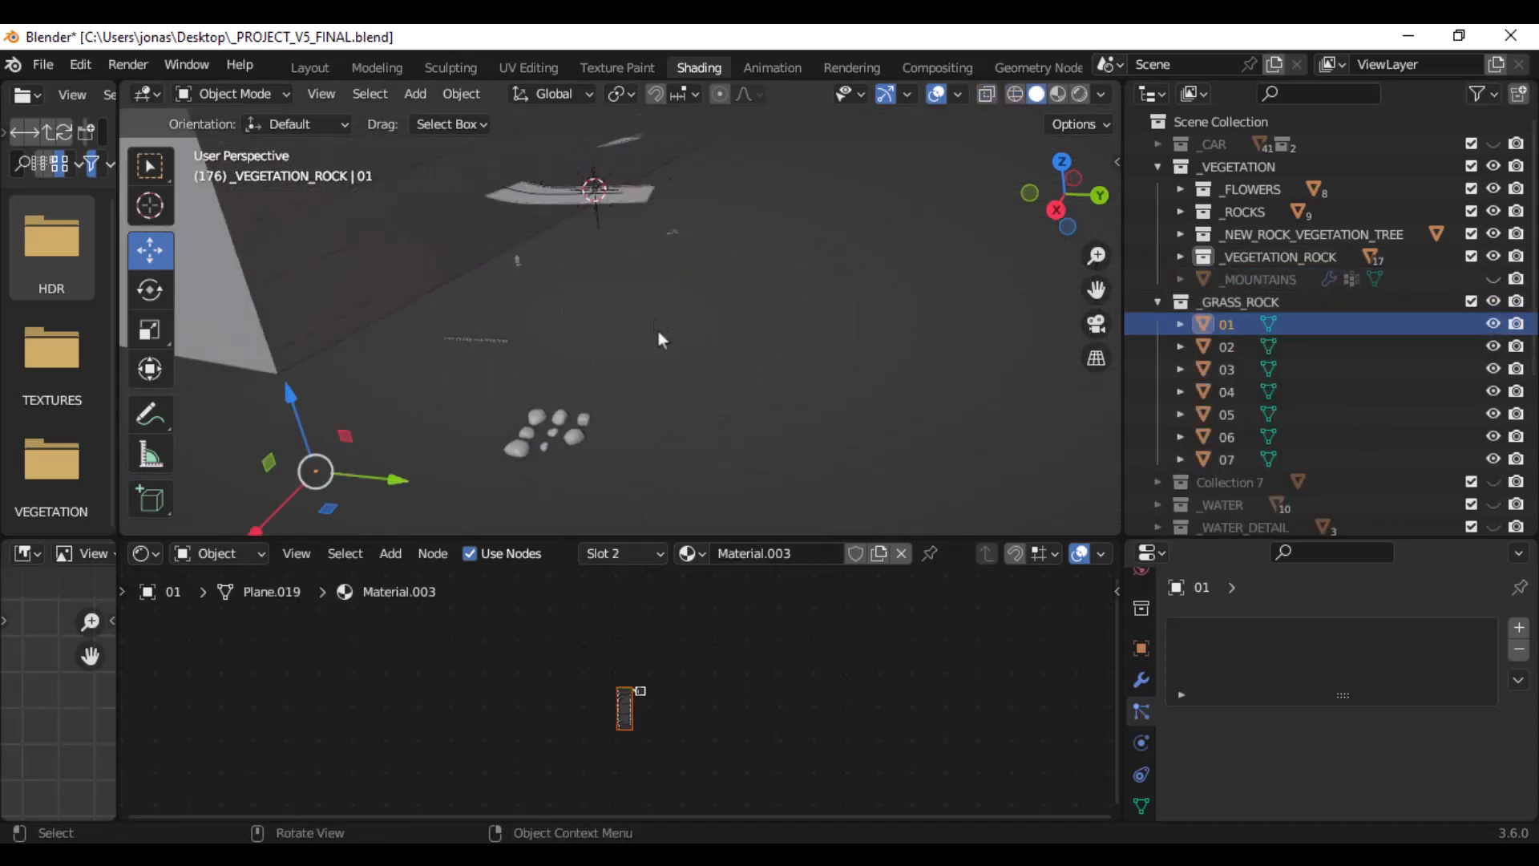
alt+middle_click(332, 469)
scroll(401, 444, up, 5)
middle_drag(807, 283, 788, 233)
scroll(785, 242, down, 4)
scroll(786, 242, up, 2)
alt+middle_click(494, 308)
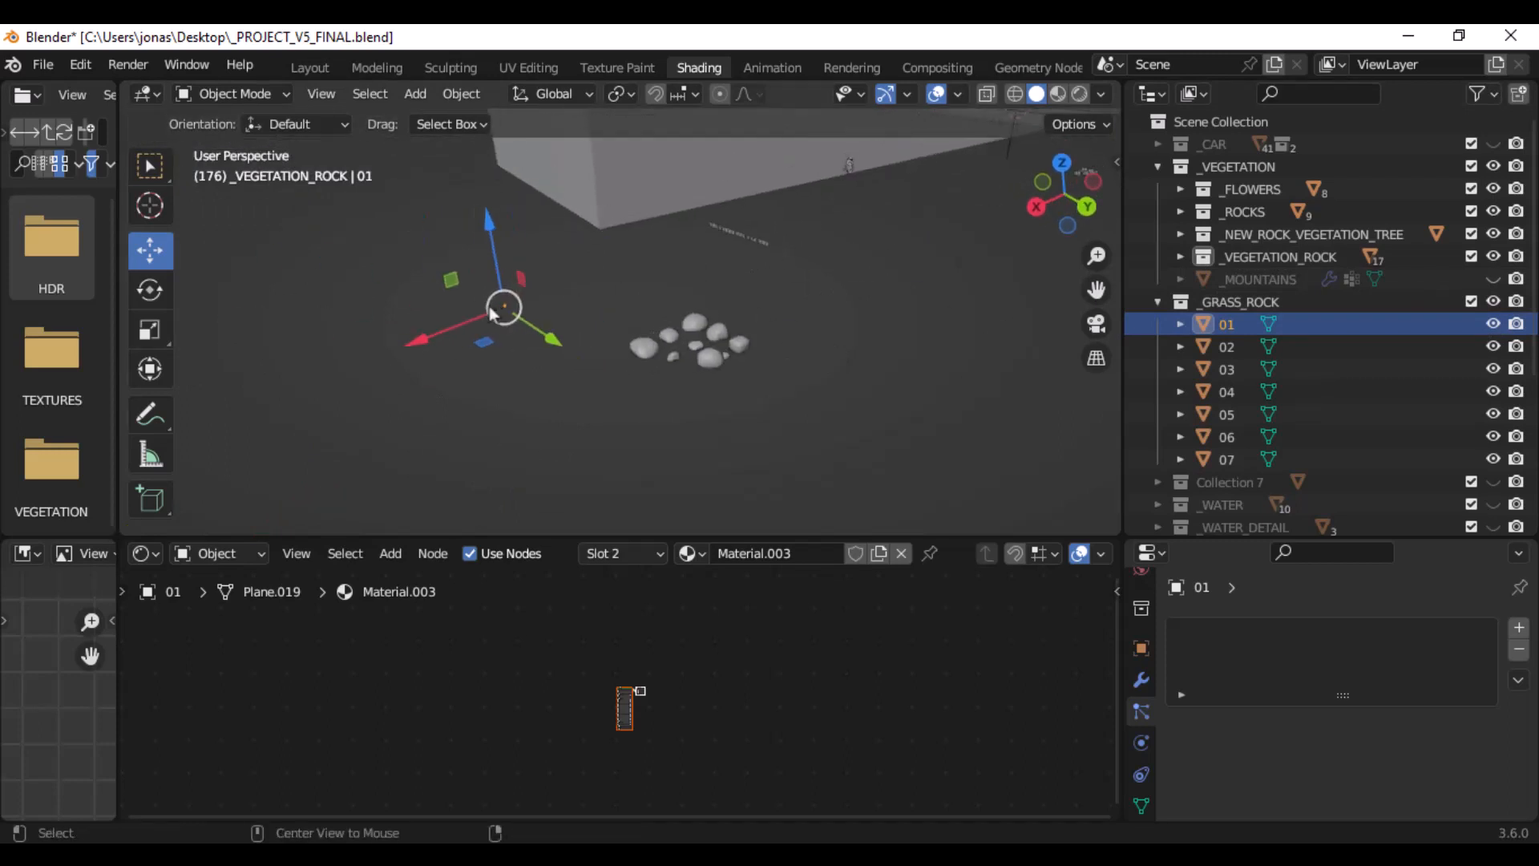
scroll(627, 322, up, 5)
scroll(627, 323, up, 4)
middle_drag(627, 325, 723, 278)
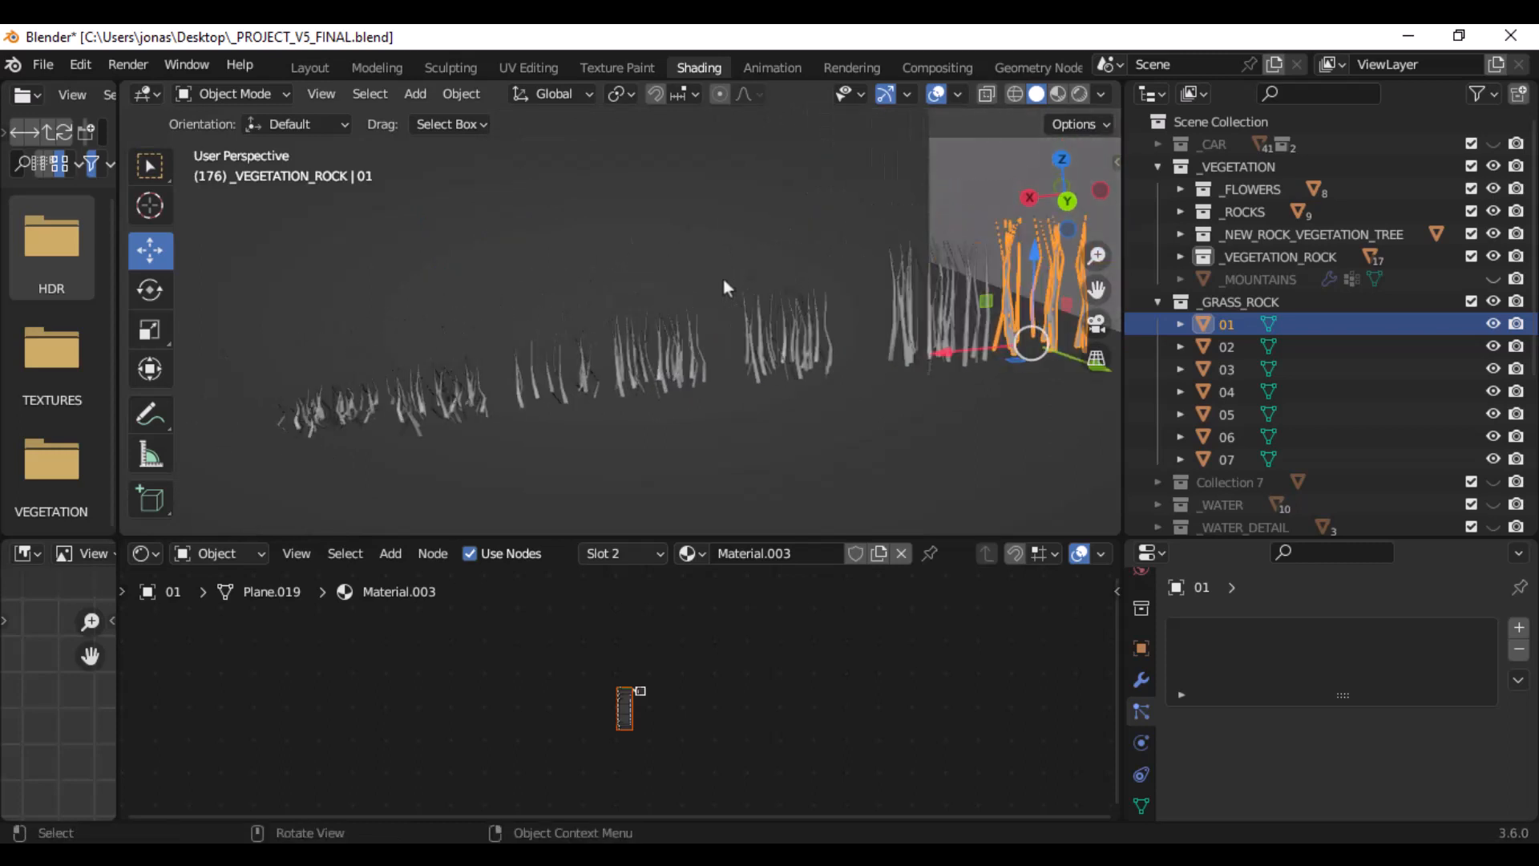
- Clear the selection, switch the viewport to Rendered shading and examine the colours of the grass clumps
click(841, 225)
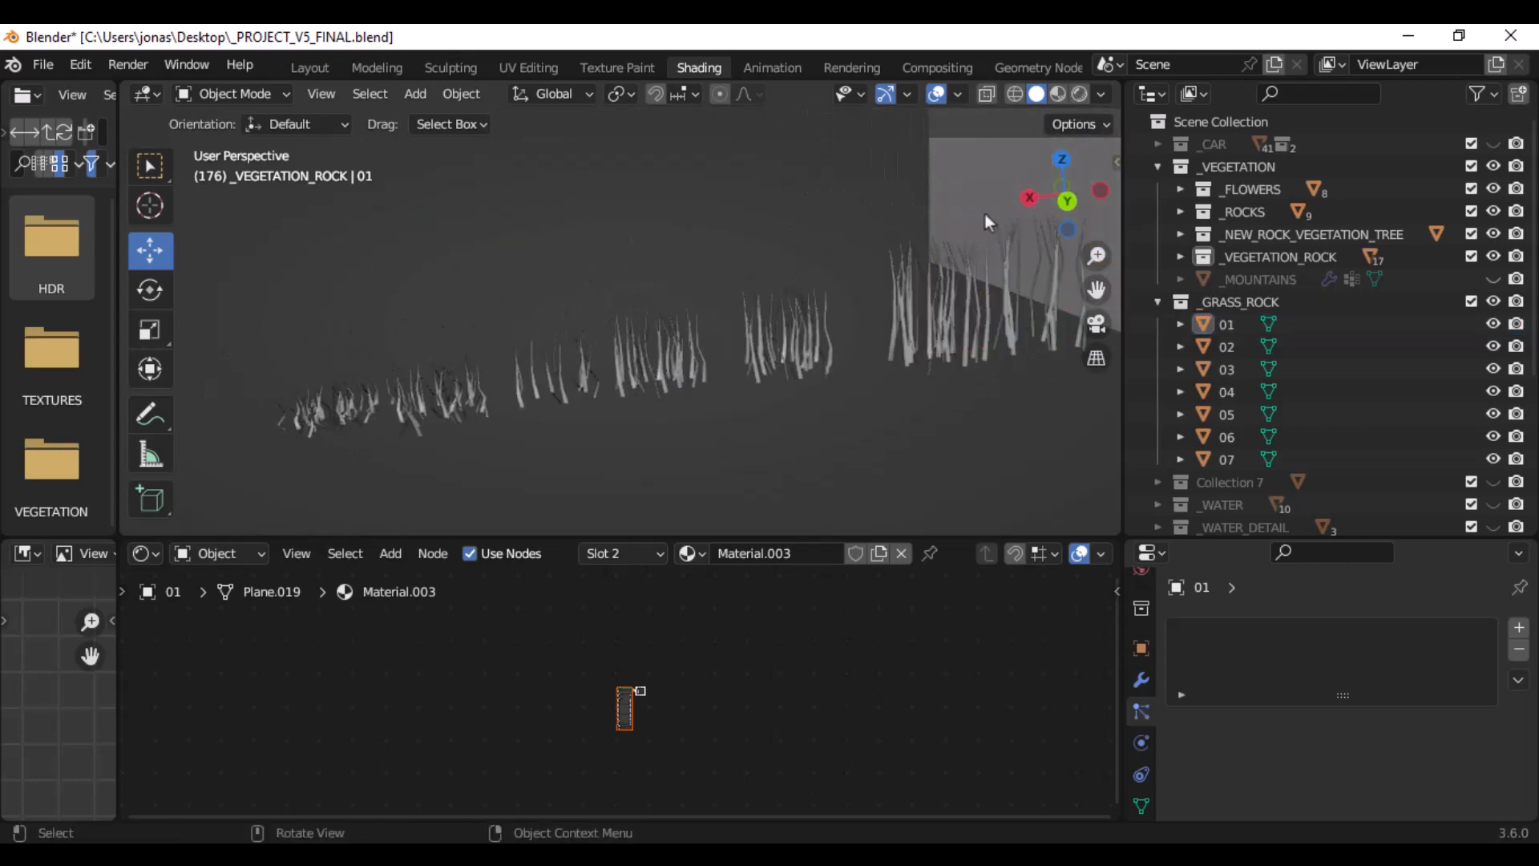
click(1080, 94)
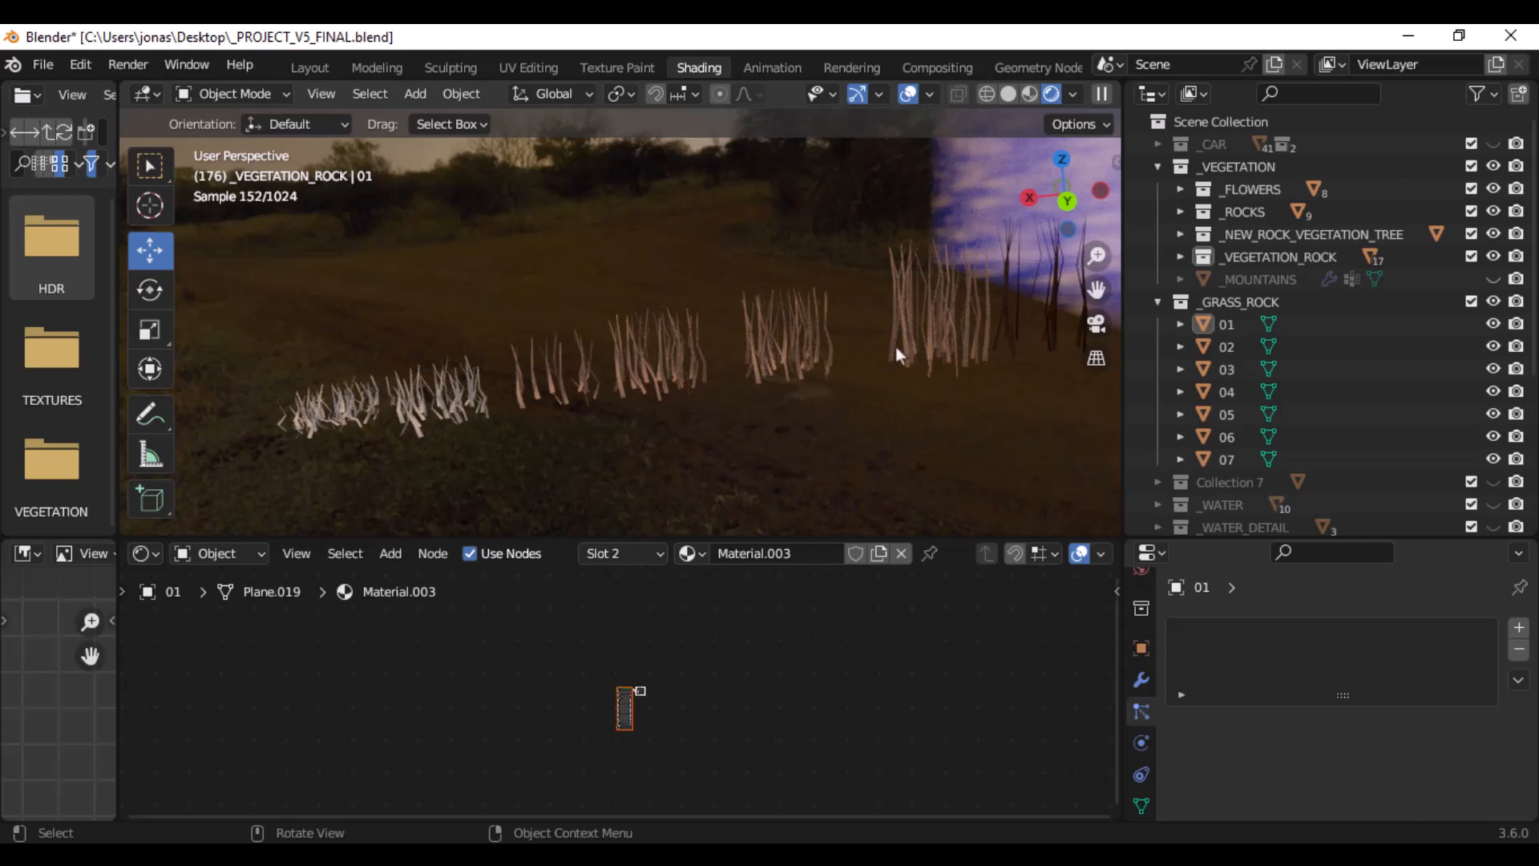
click(336, 413)
click(594, 438)
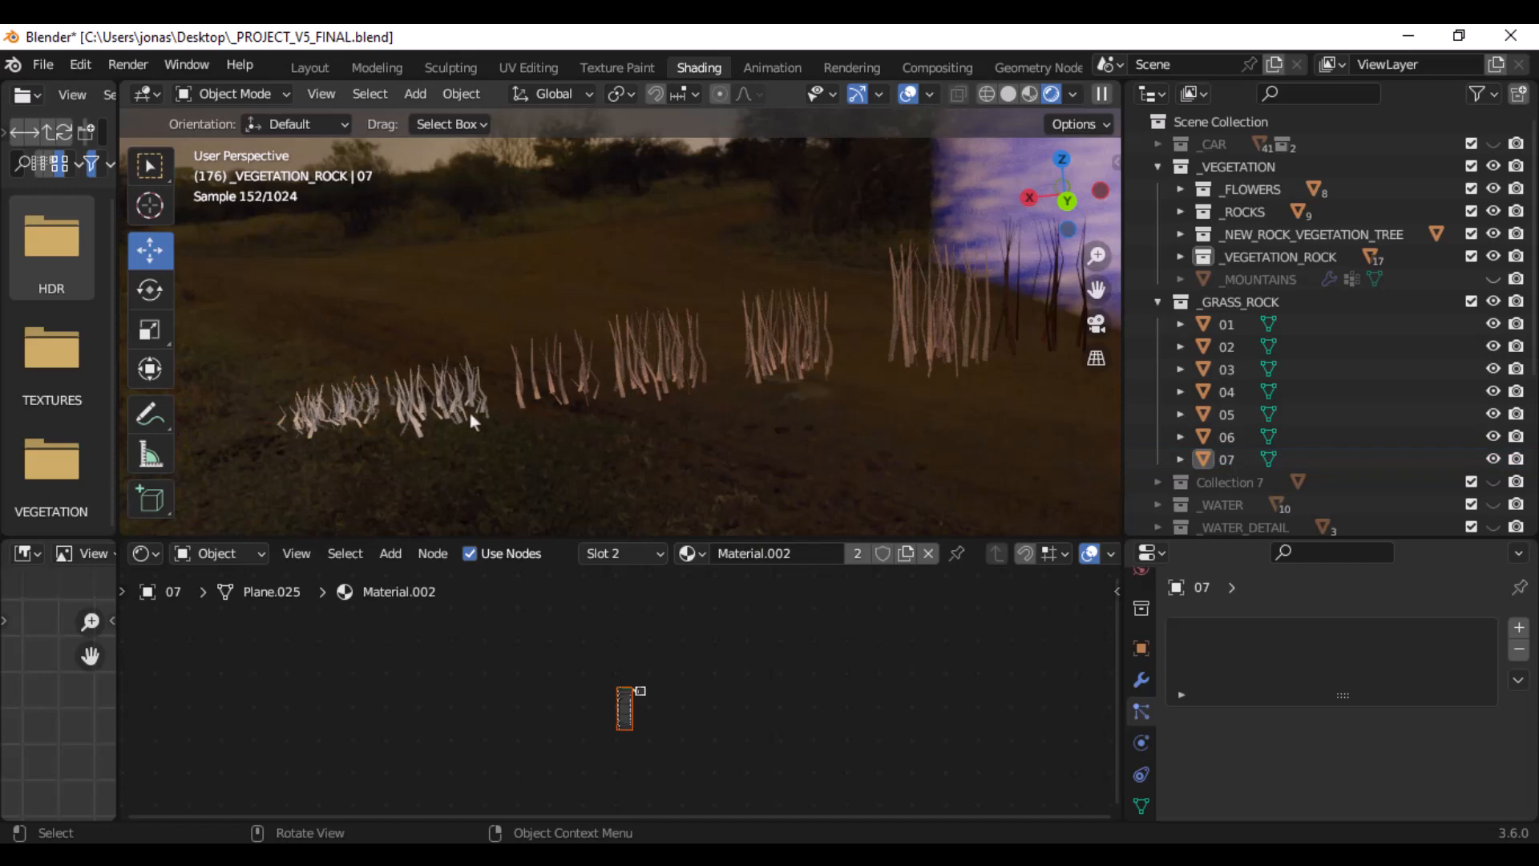
mouse_move(359, 404)
middle_down()
mouse_move(347, 375)
mouse_move(356, 396)
middle_up()
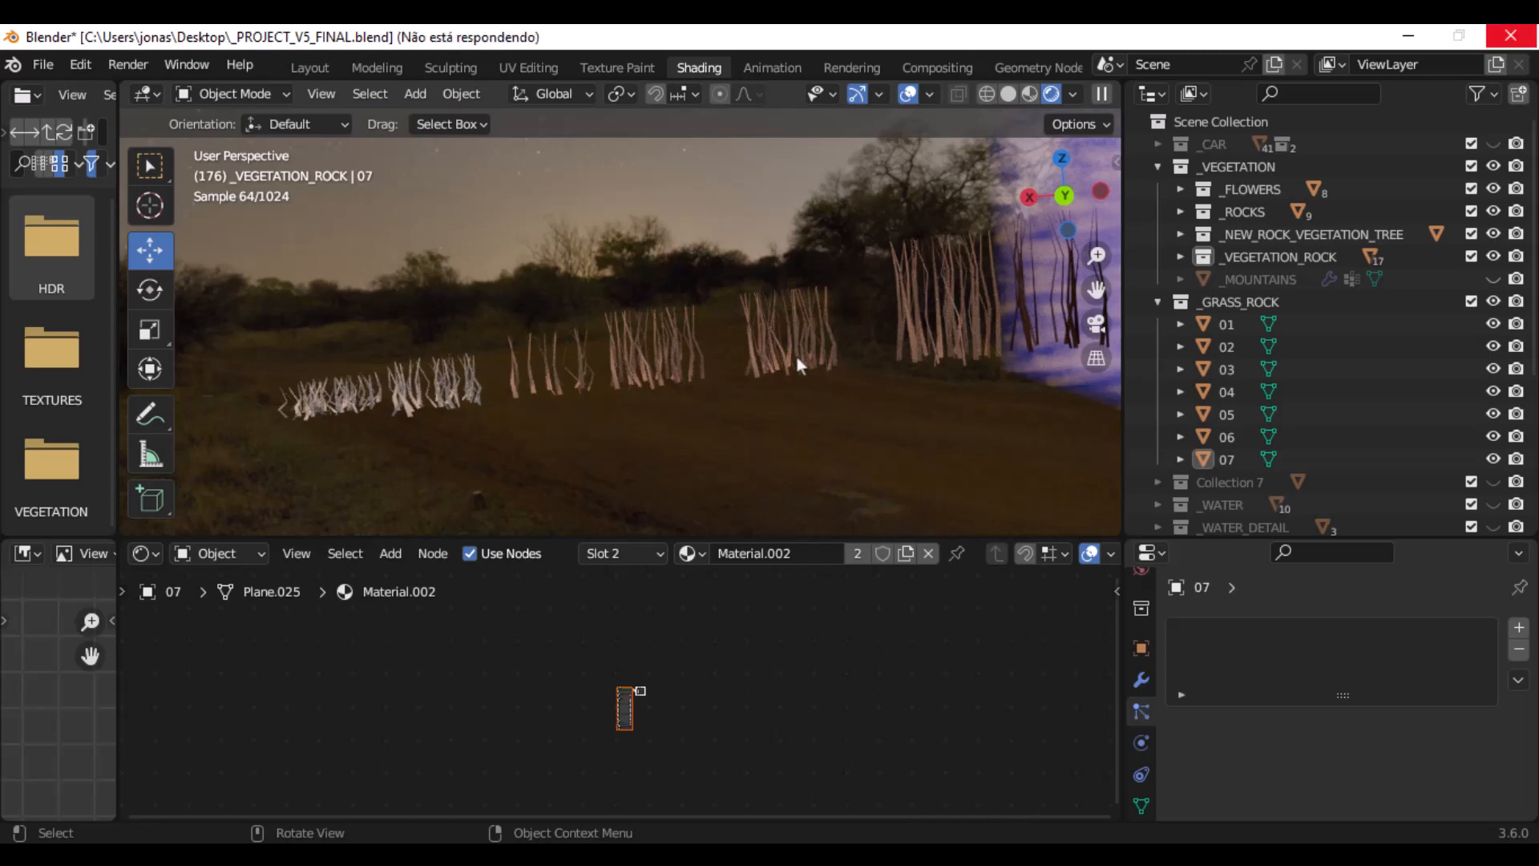
scroll(798, 365, down, 1)
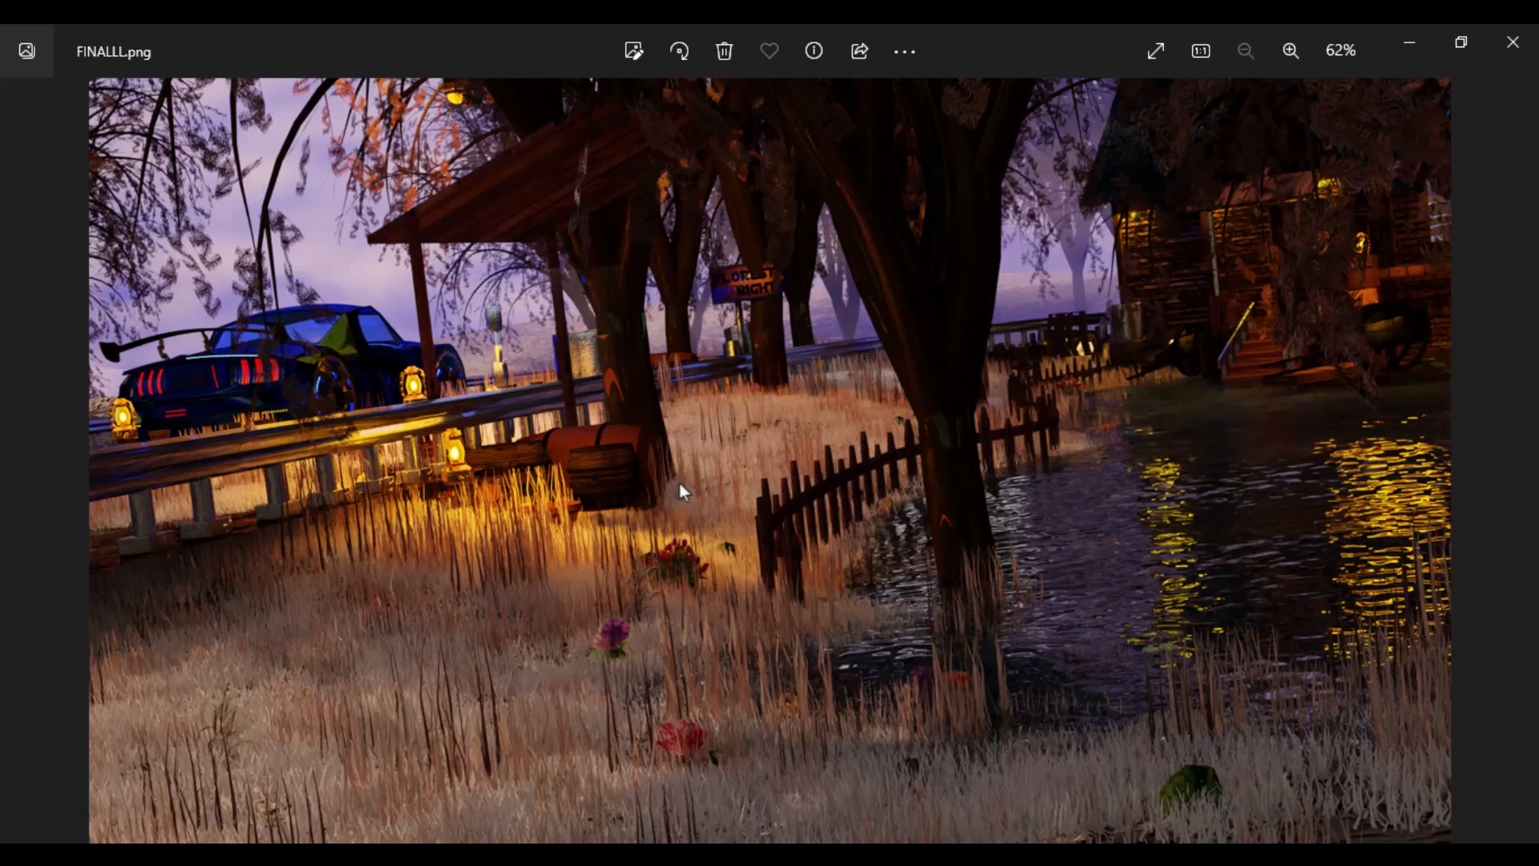
- Return from the FINALLL.png image to Blender, select grass clump 07 and examine the shader nodes of its Material.002
click(1409, 42)
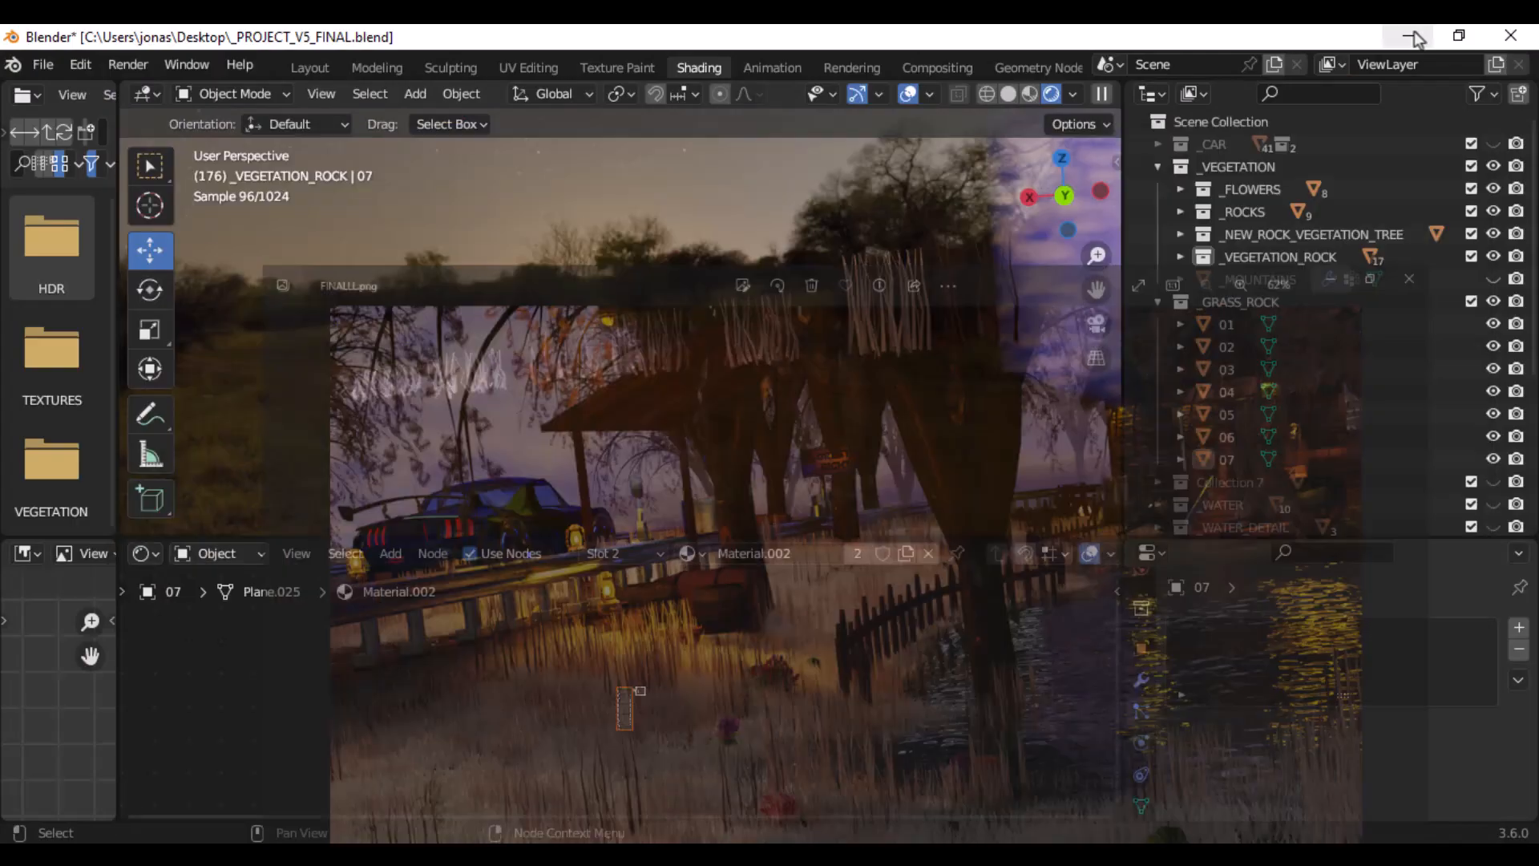
middle_drag(656, 325, 721, 355)
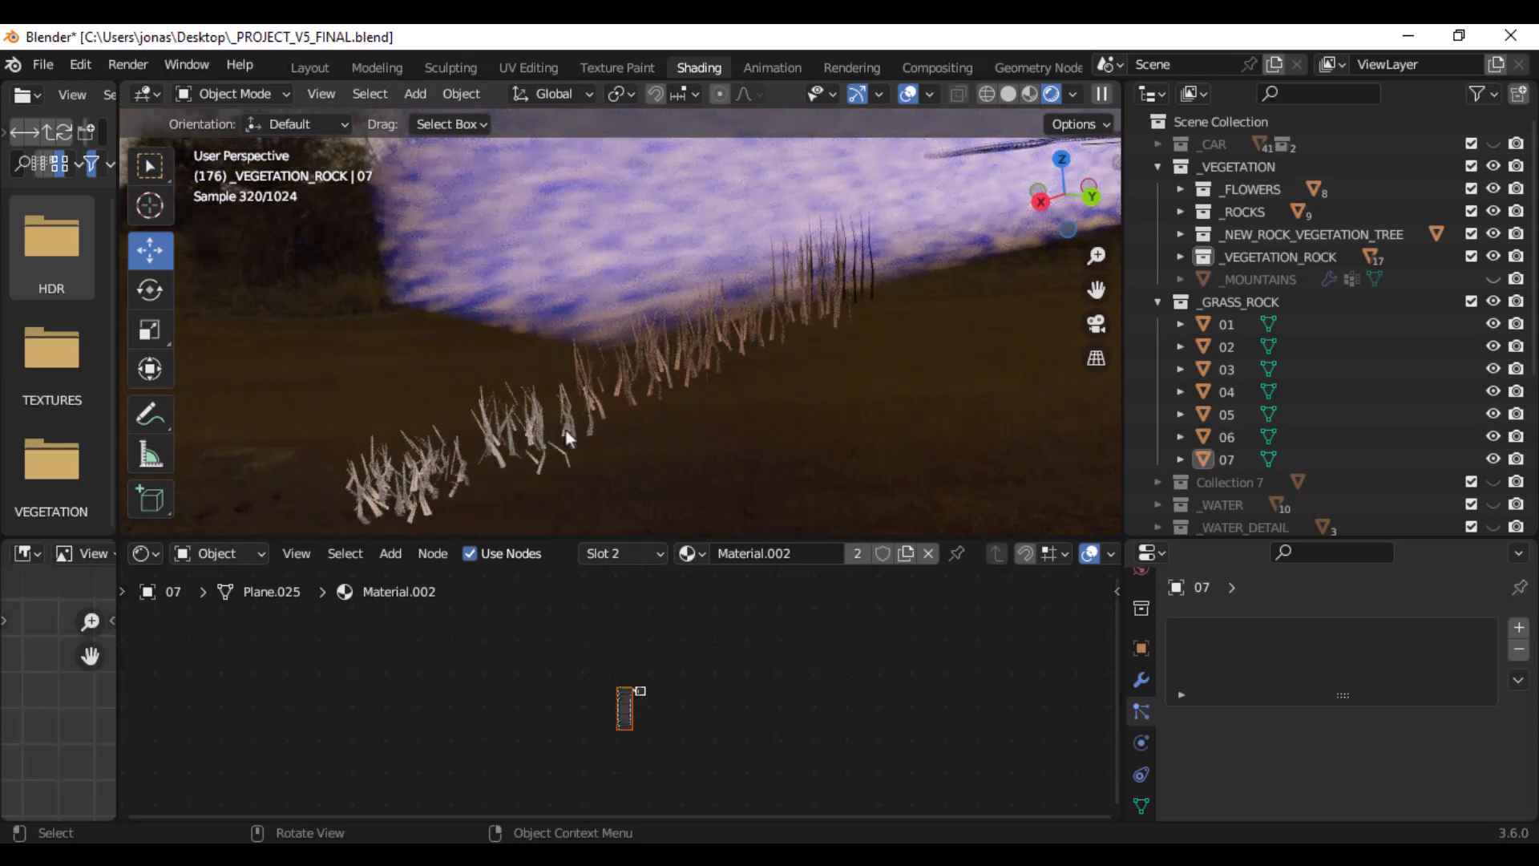
key(shift+a)
mouse_move(528, 390)
click(411, 461)
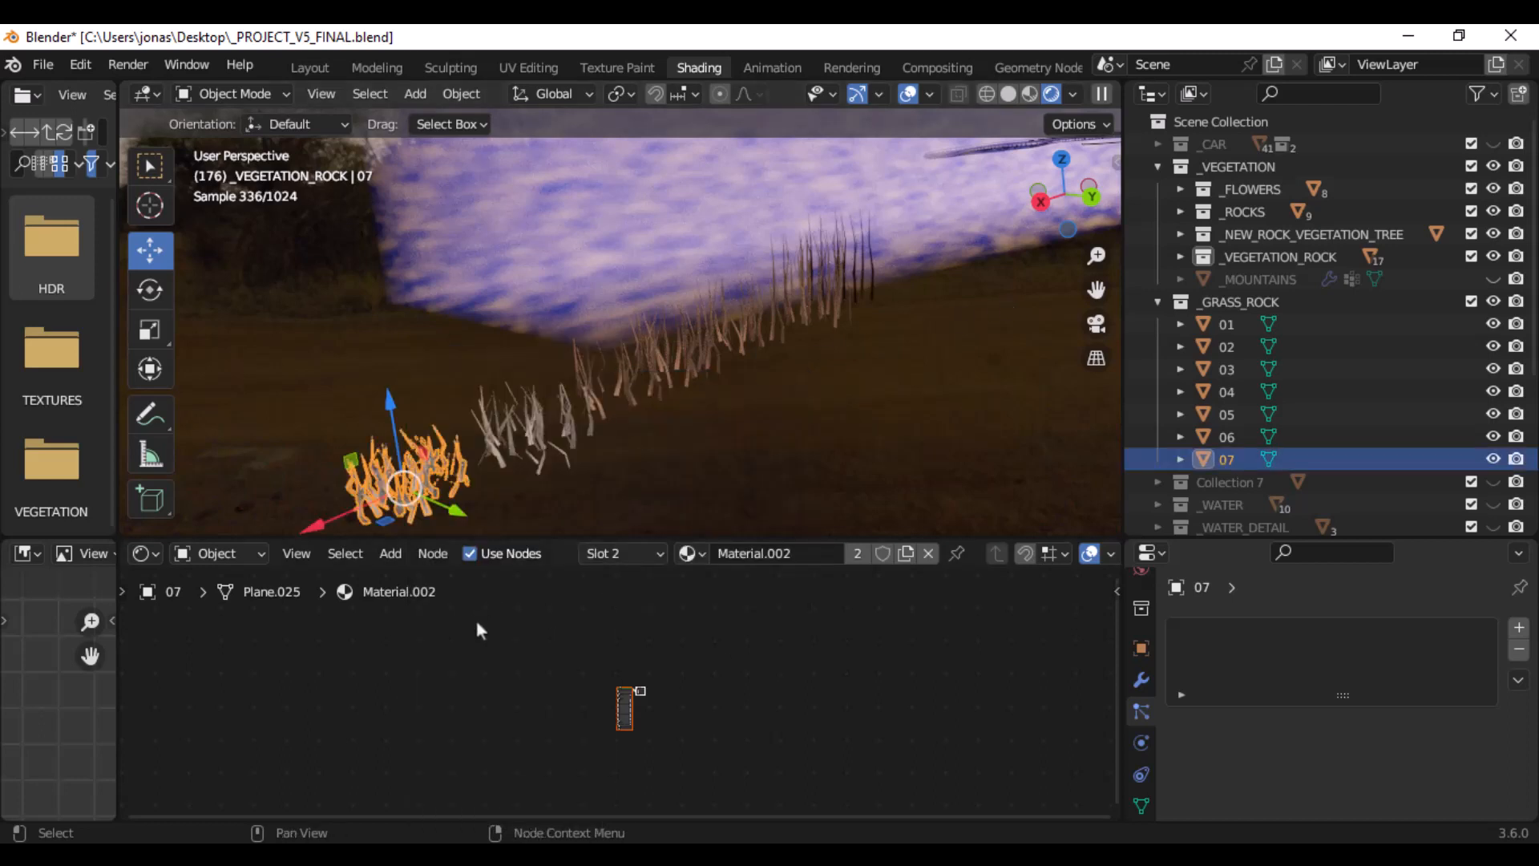
middle_drag(725, 632, 727, 587)
scroll(664, 647, up, 10)
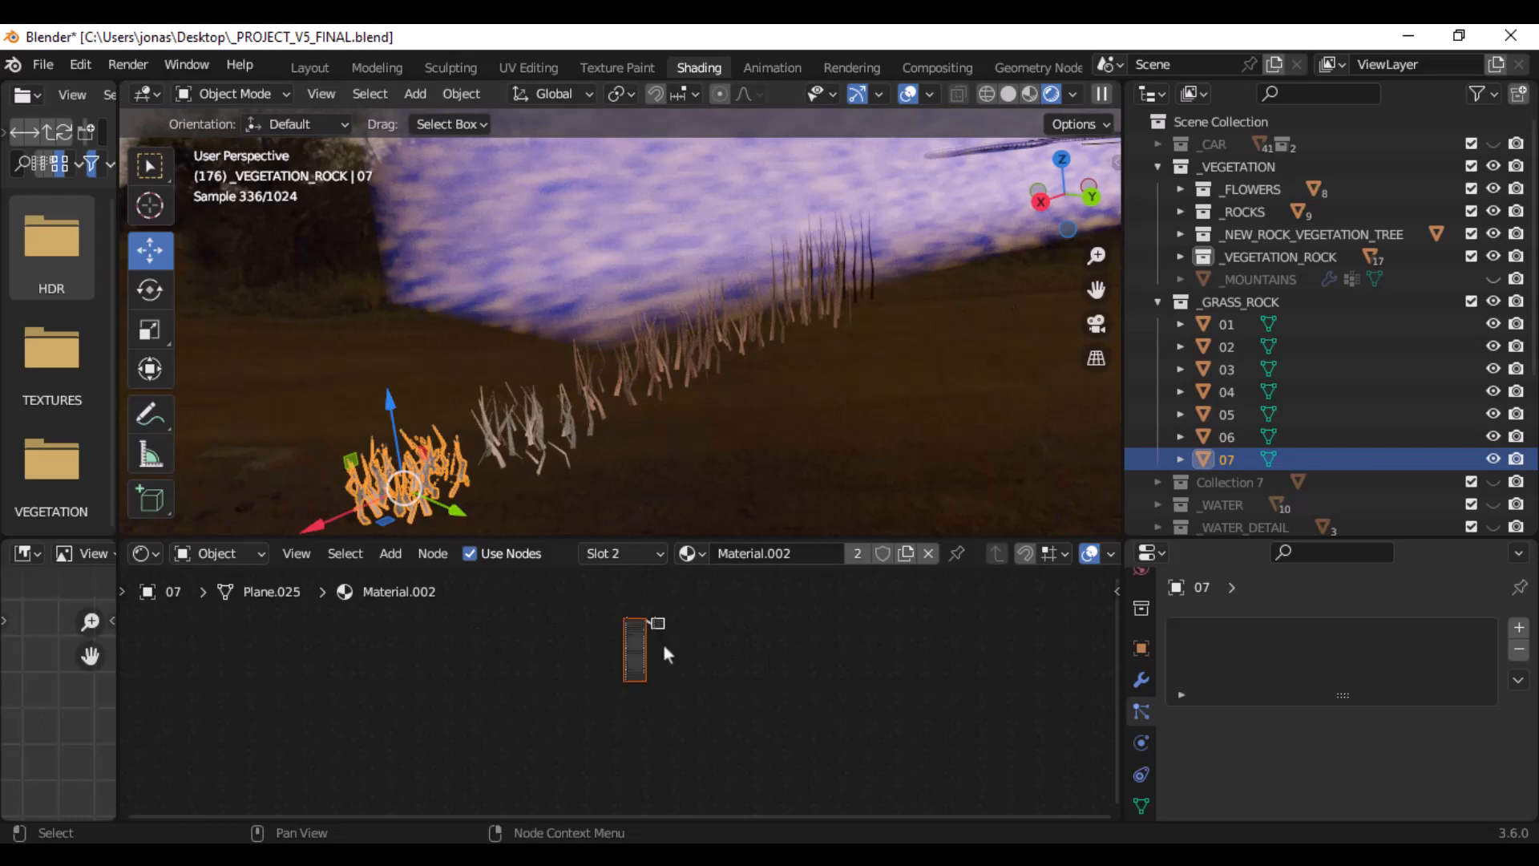
scroll(732, 705, up, 6)
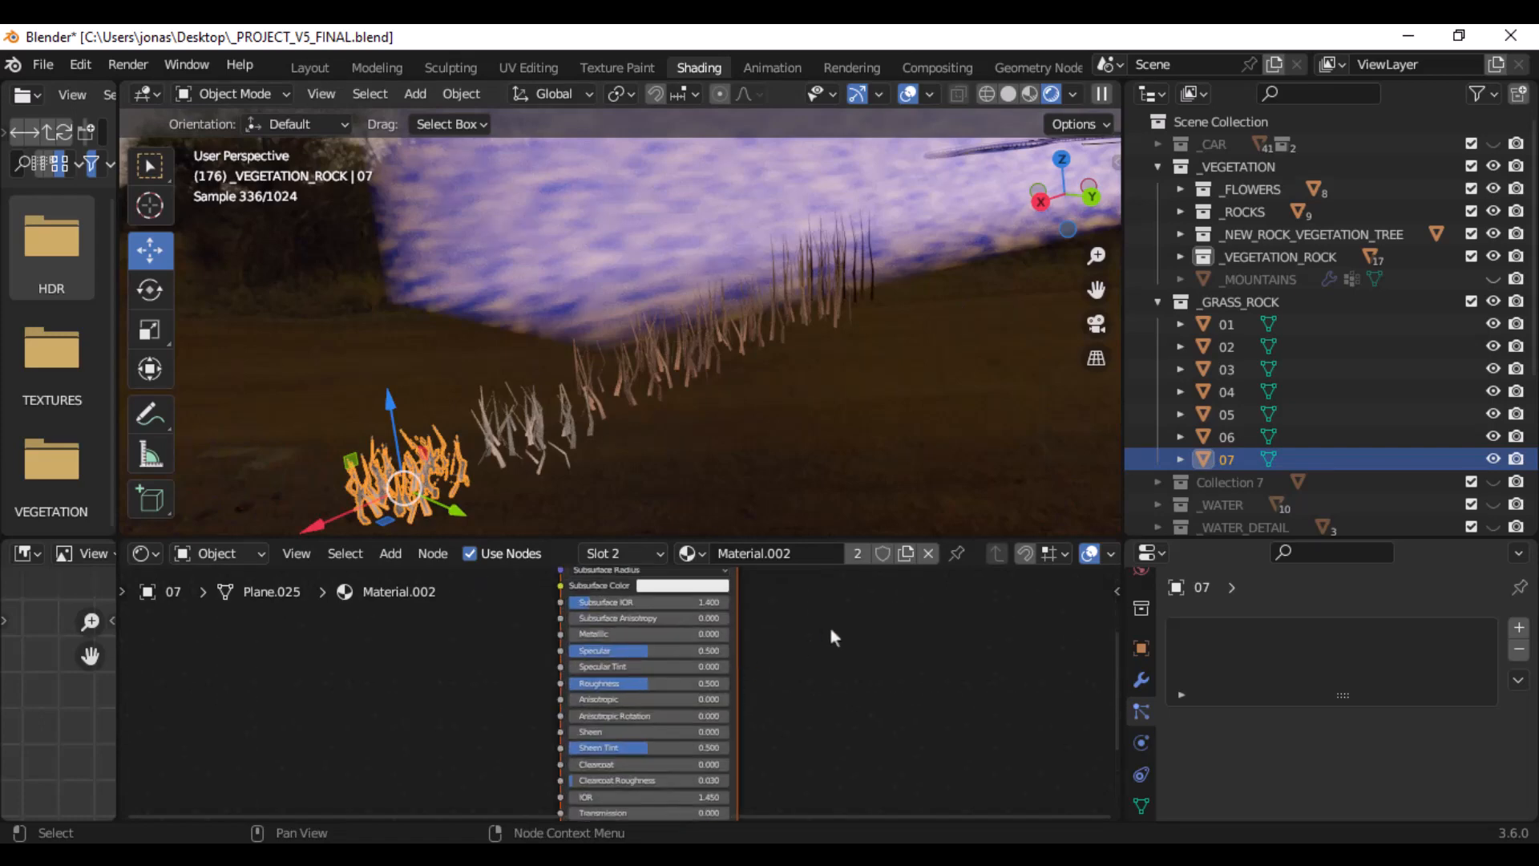
middle_drag(828, 636, 802, 771)
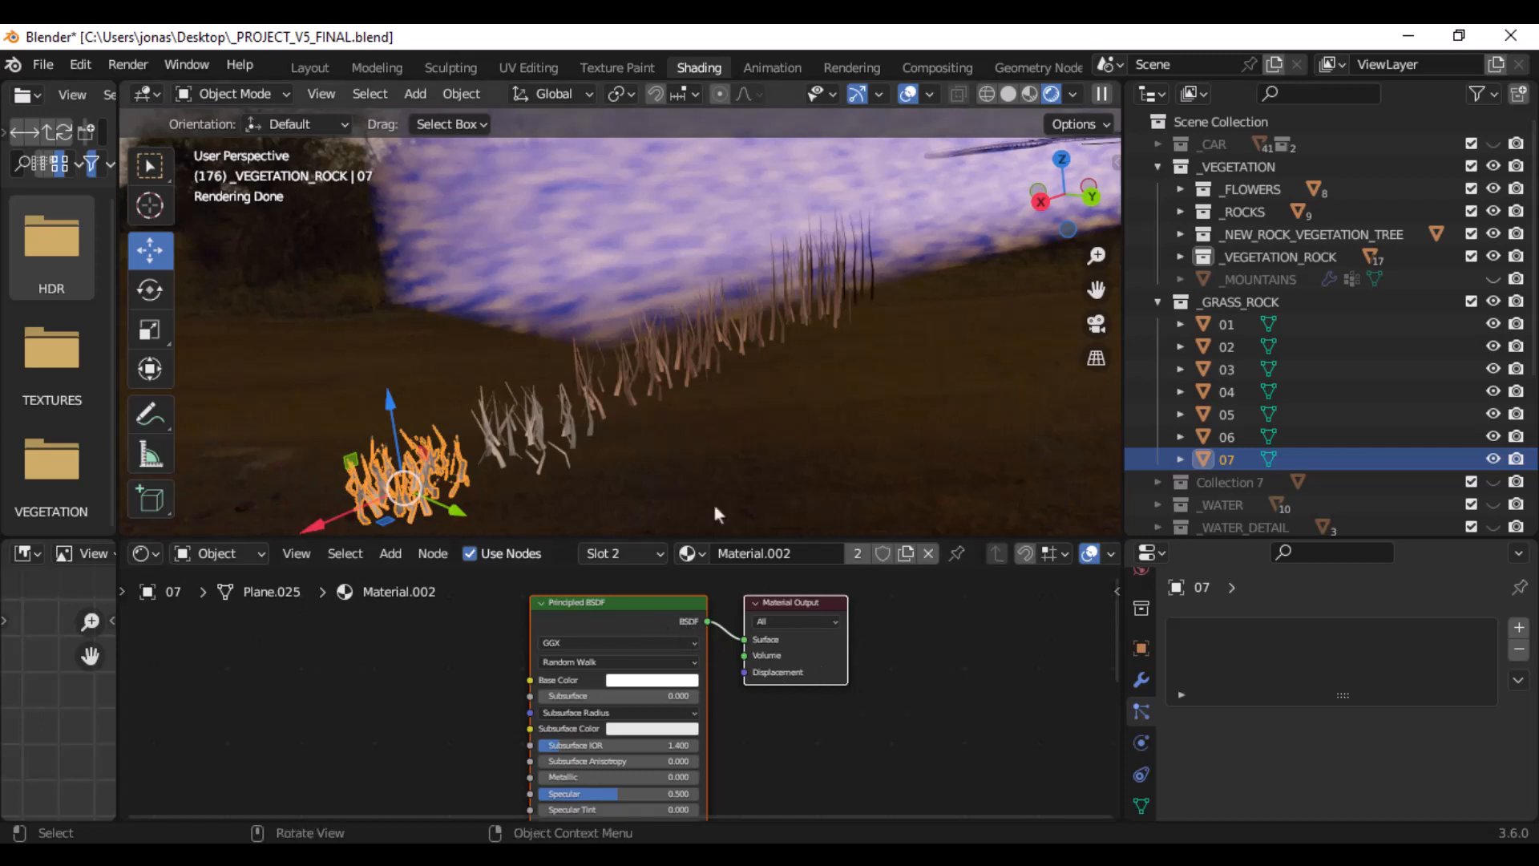
- Select grass clumps 01, 04 and 07 in turn and compare the shader nodes of their materials
click(860, 291)
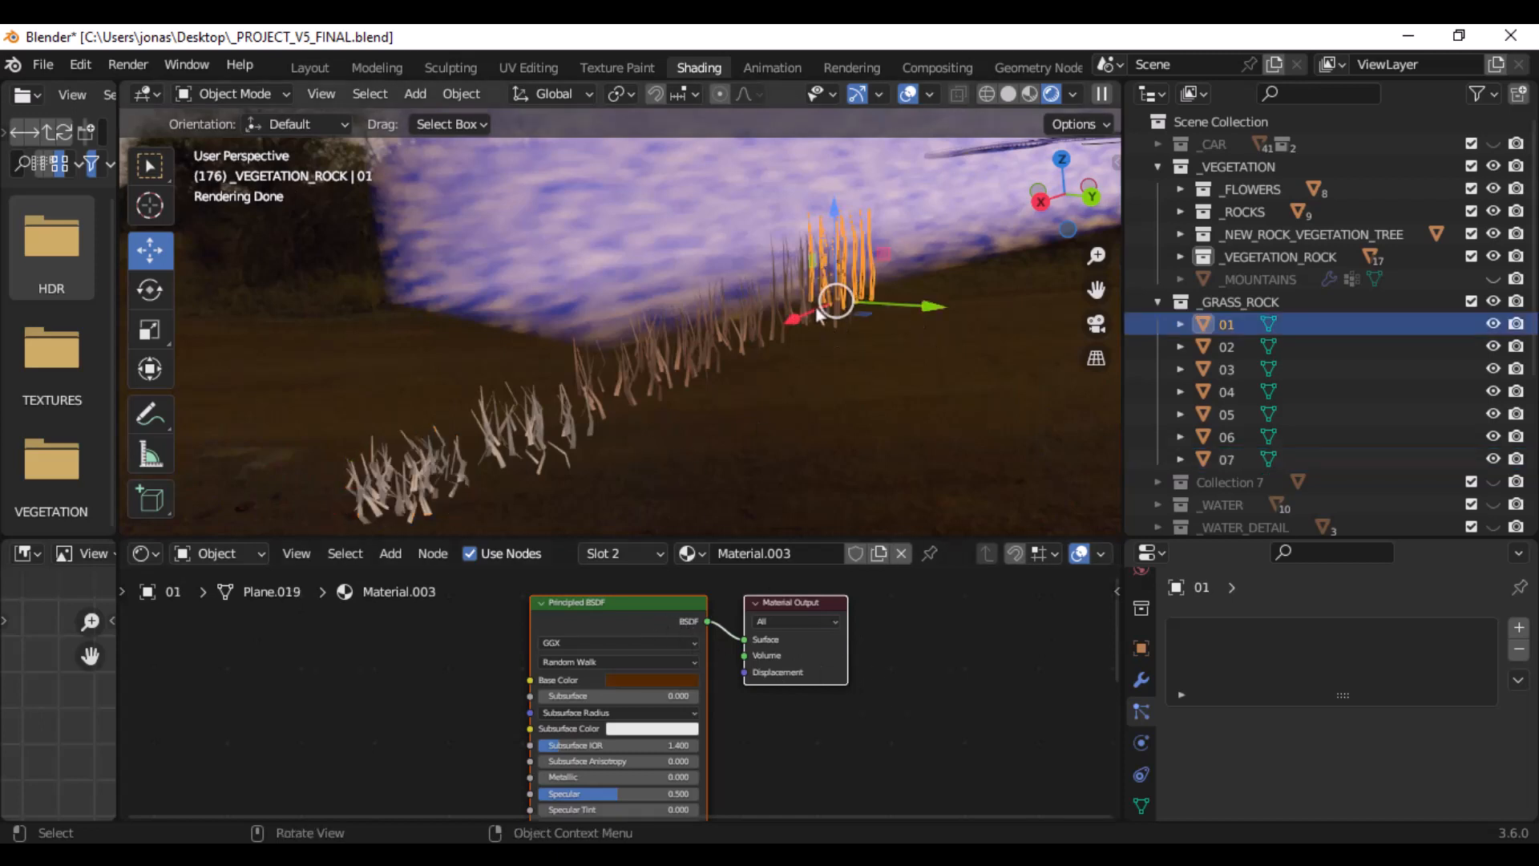
click(641, 348)
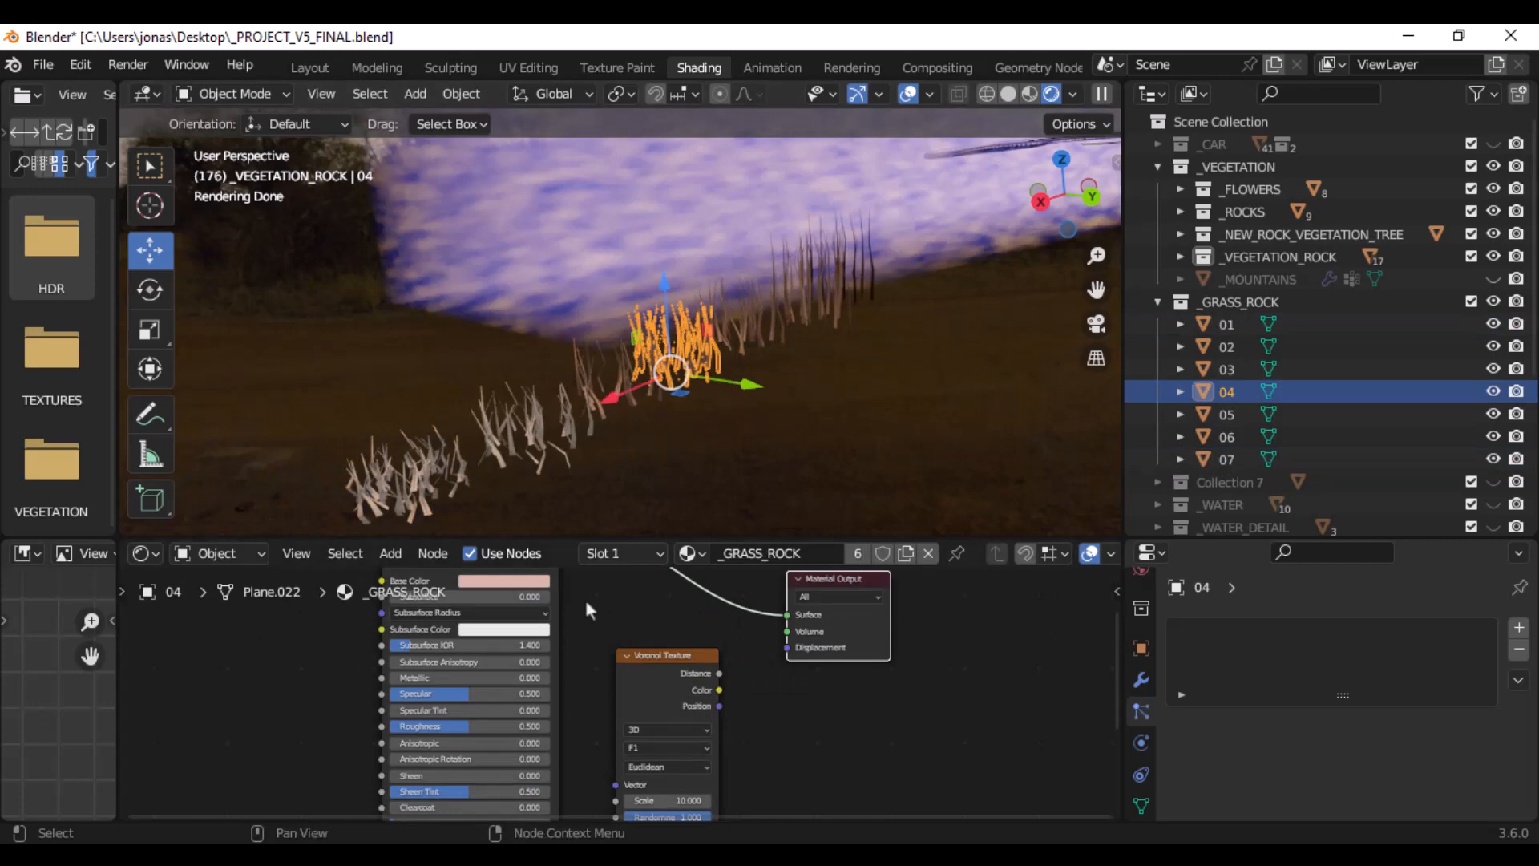
click(415, 489)
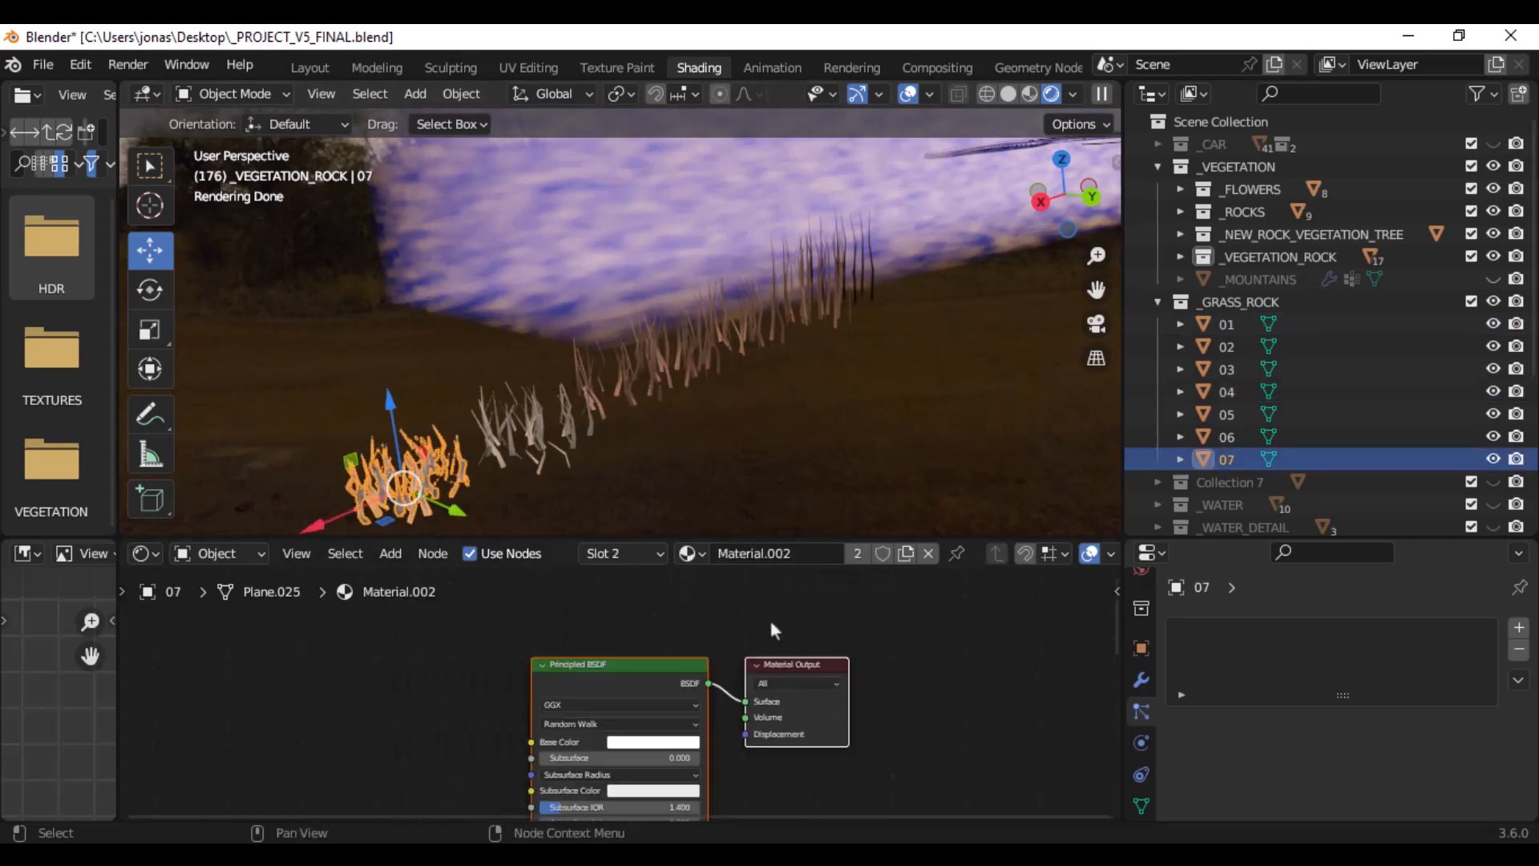
scroll(705, 665, down, 2)
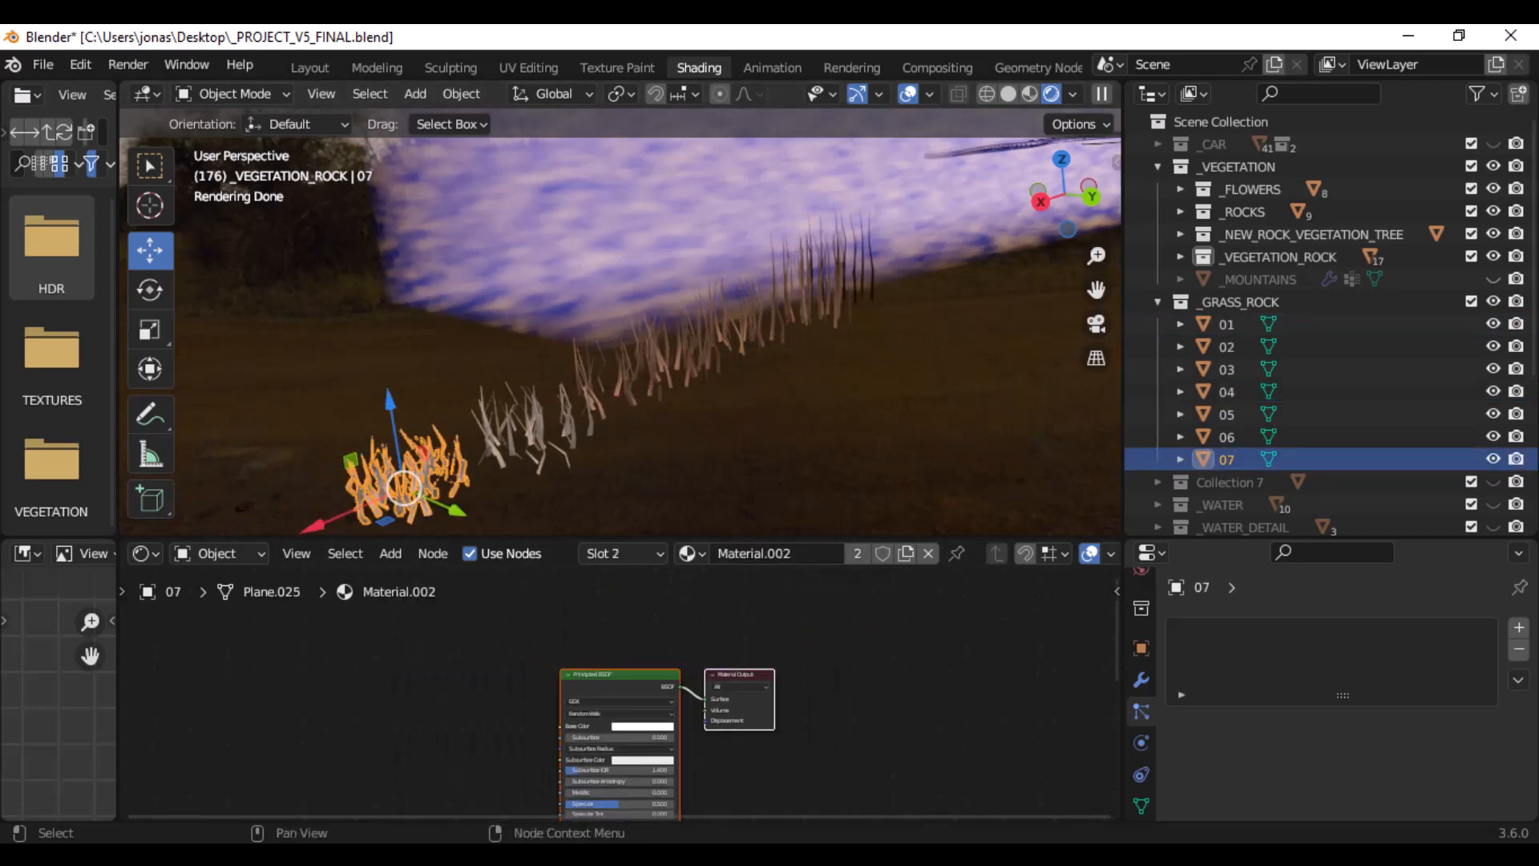
- Examine the grass in the FINALLL.png image and return to Blender for a wider view of the clumps
click(544, 854)
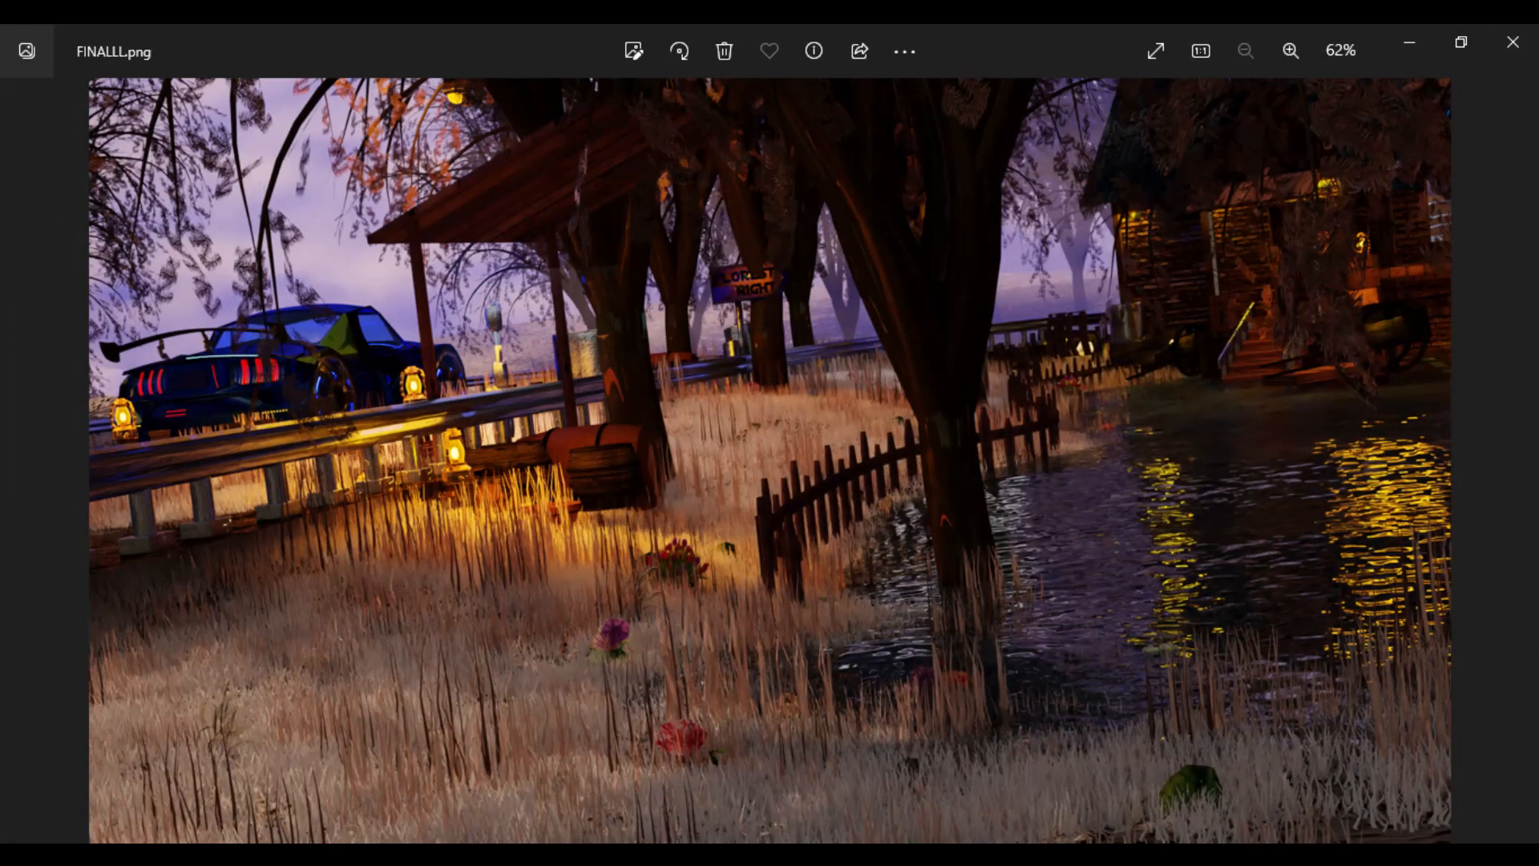
click(545, 855)
scroll(857, 400, down, 6)
middle_drag(857, 401, 865, 392)
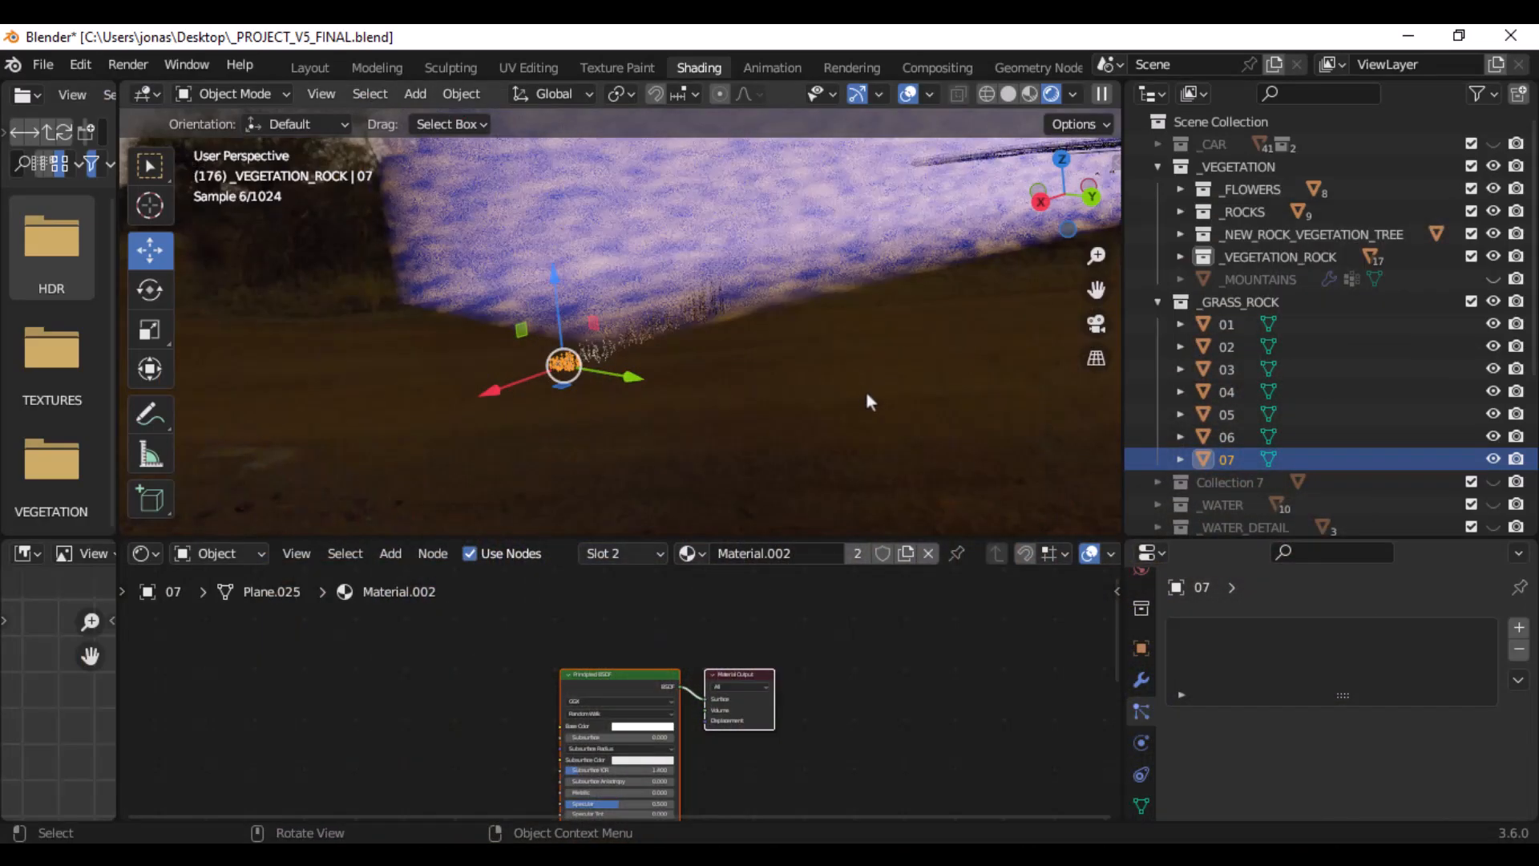
- Switch the viewport to Solid shading and unhide the _MOUNTAINS object in the _VEGETATION collection
click(1158, 166)
click(1158, 190)
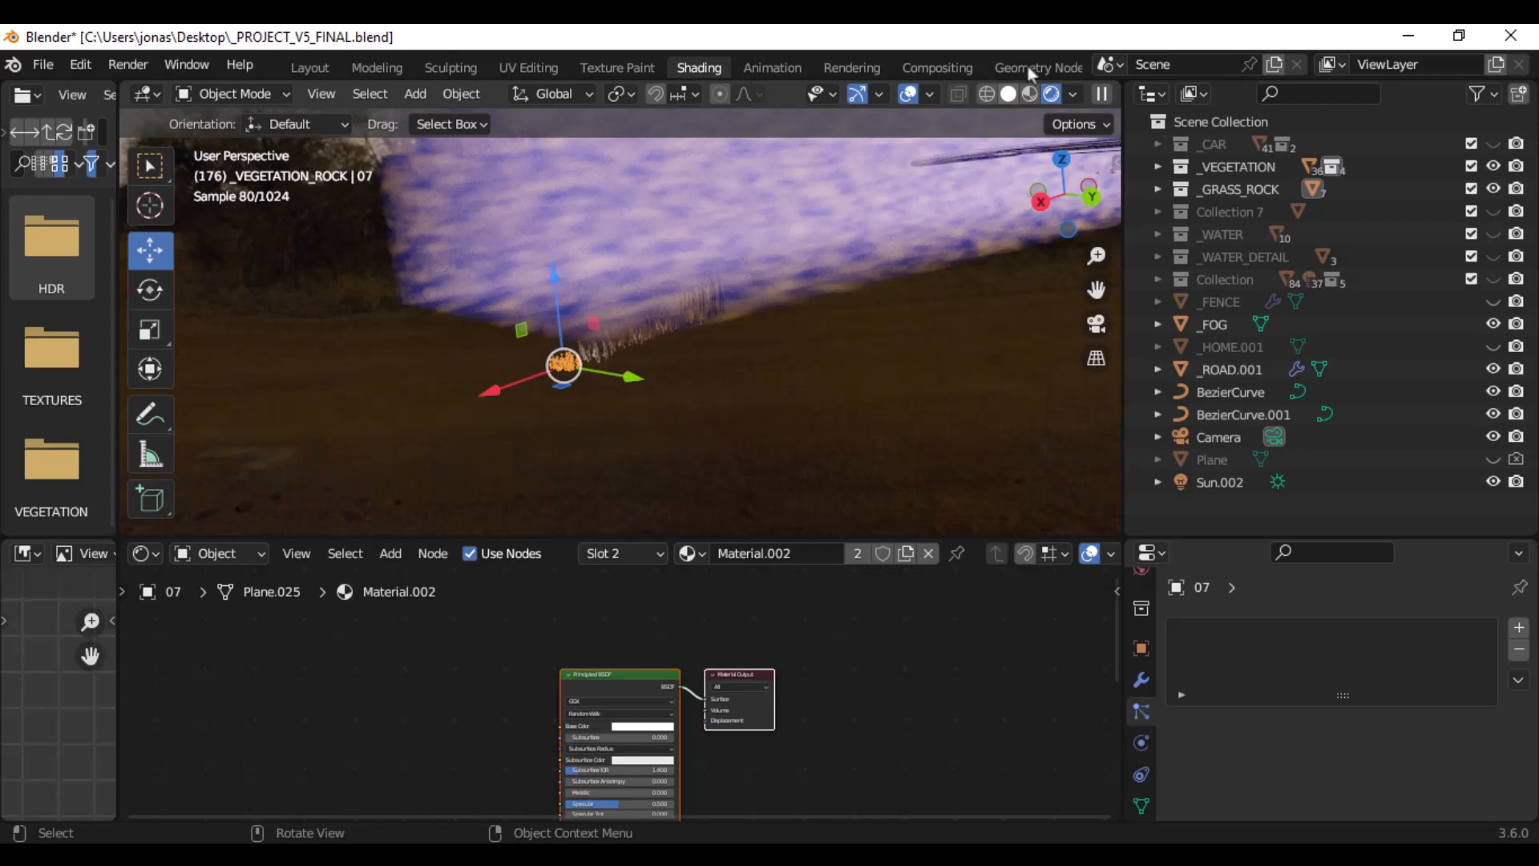
click(1010, 94)
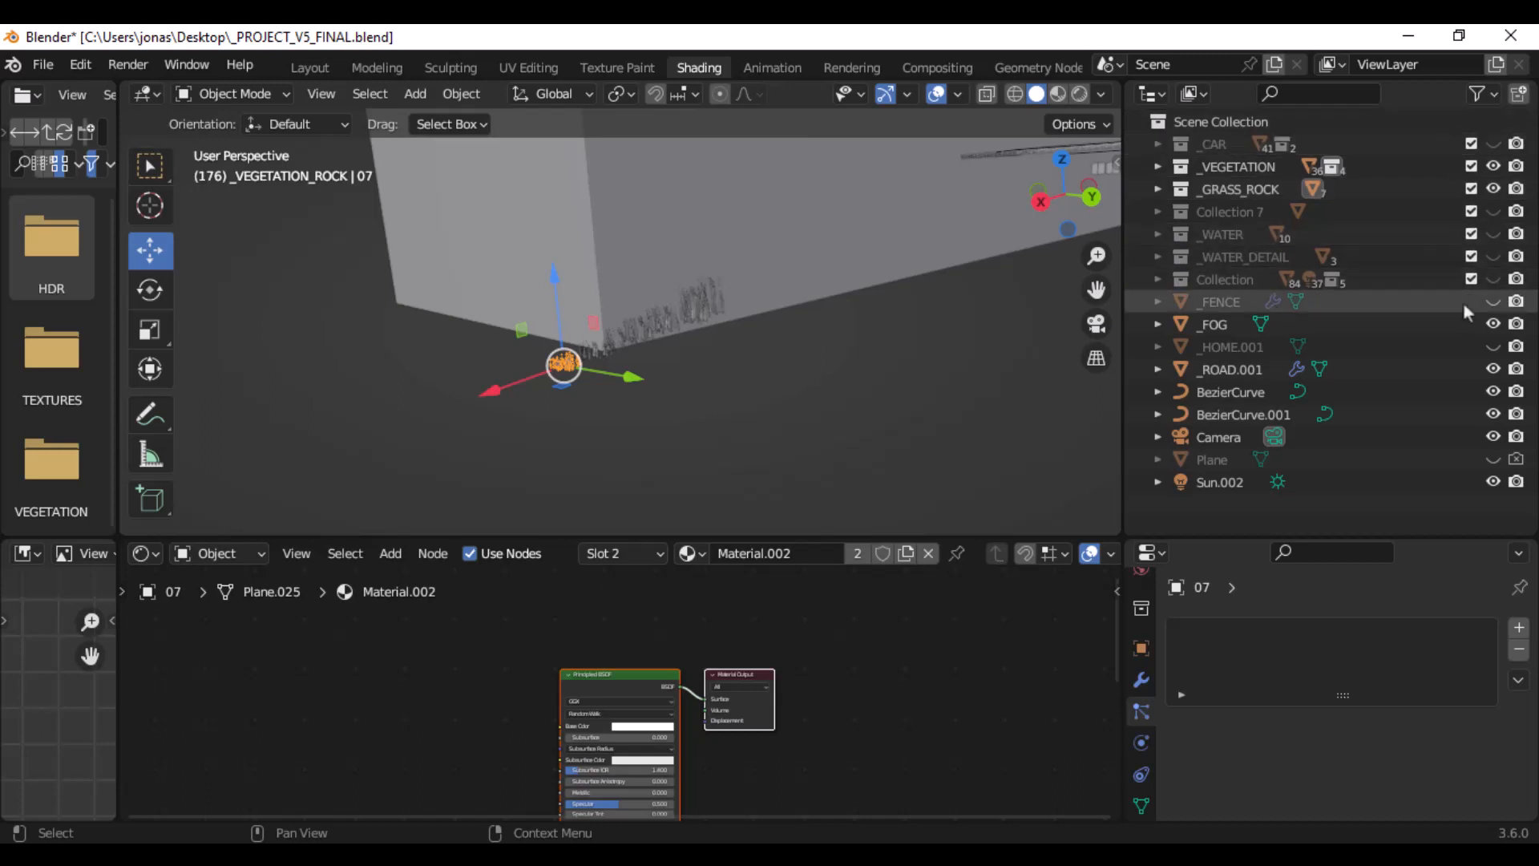
click(1158, 167)
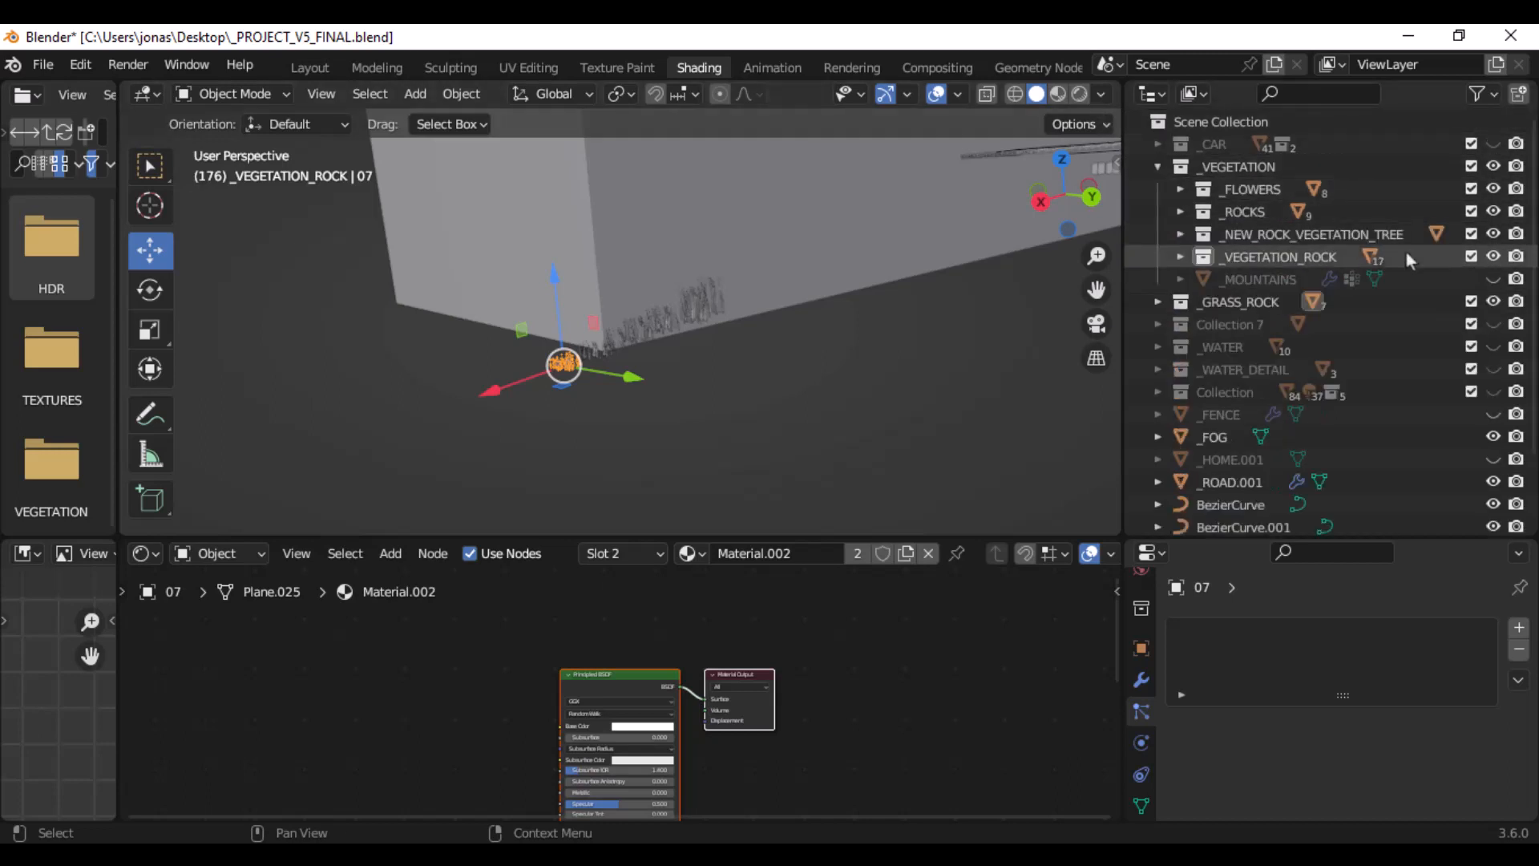
click(1492, 279)
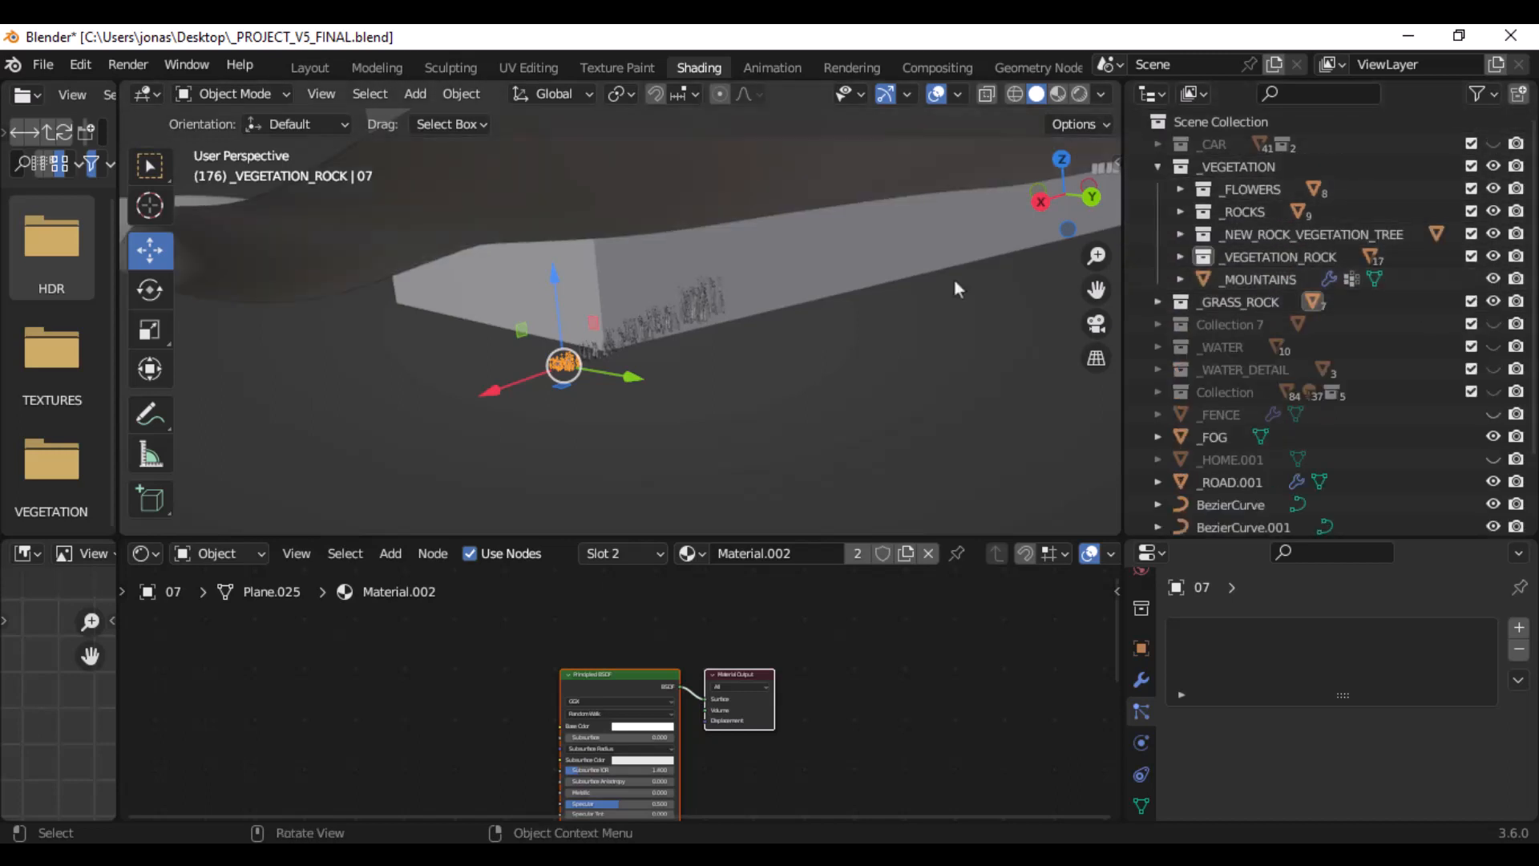
key(KP_0)
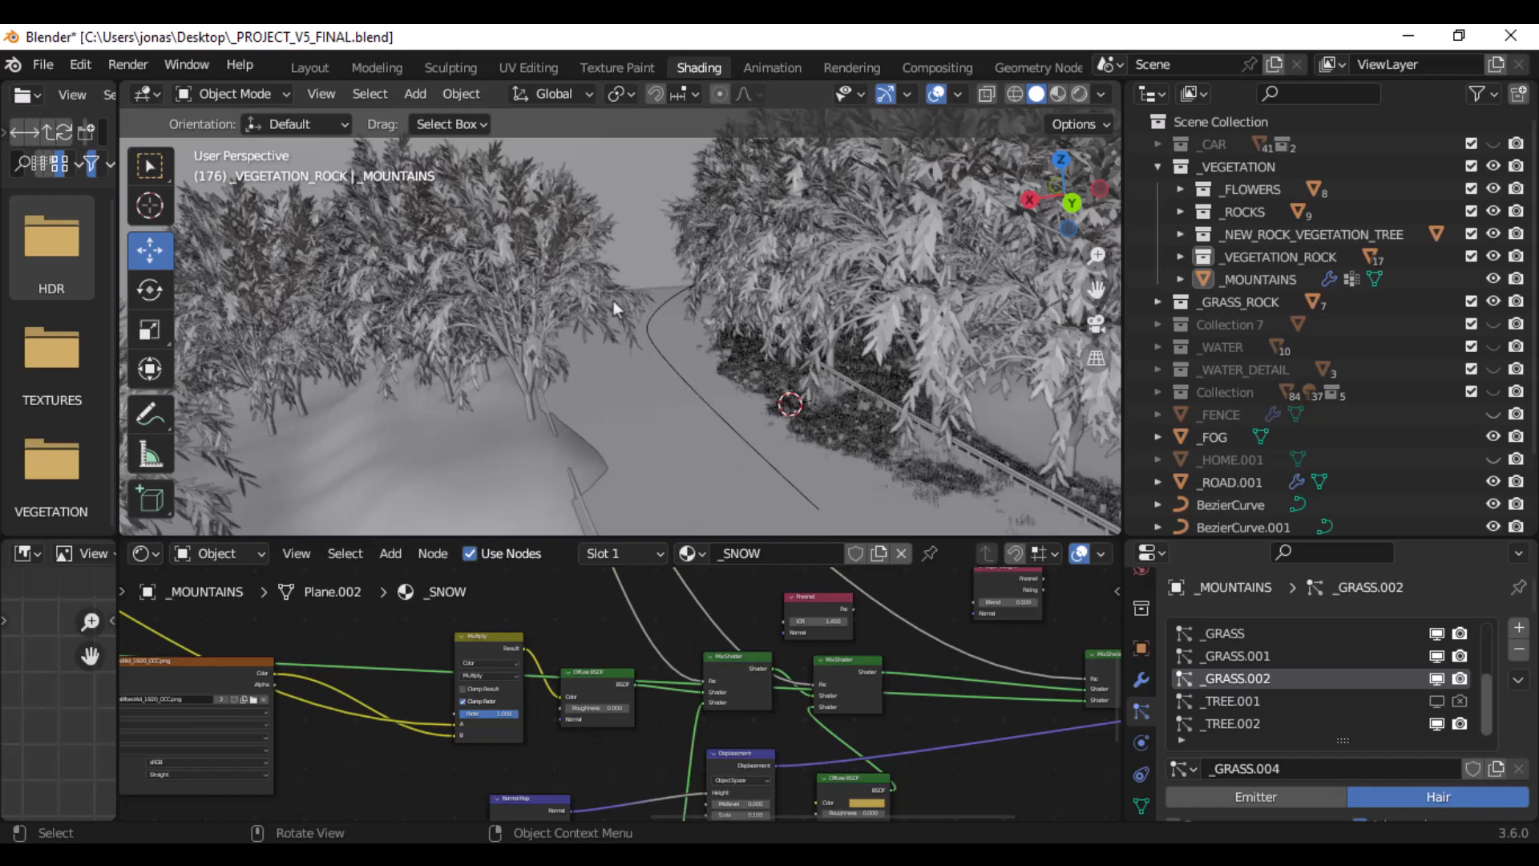
- Search the add-on preferences for "tree" and enable Add Curve: Sapling Tree Gen
click(93, 66)
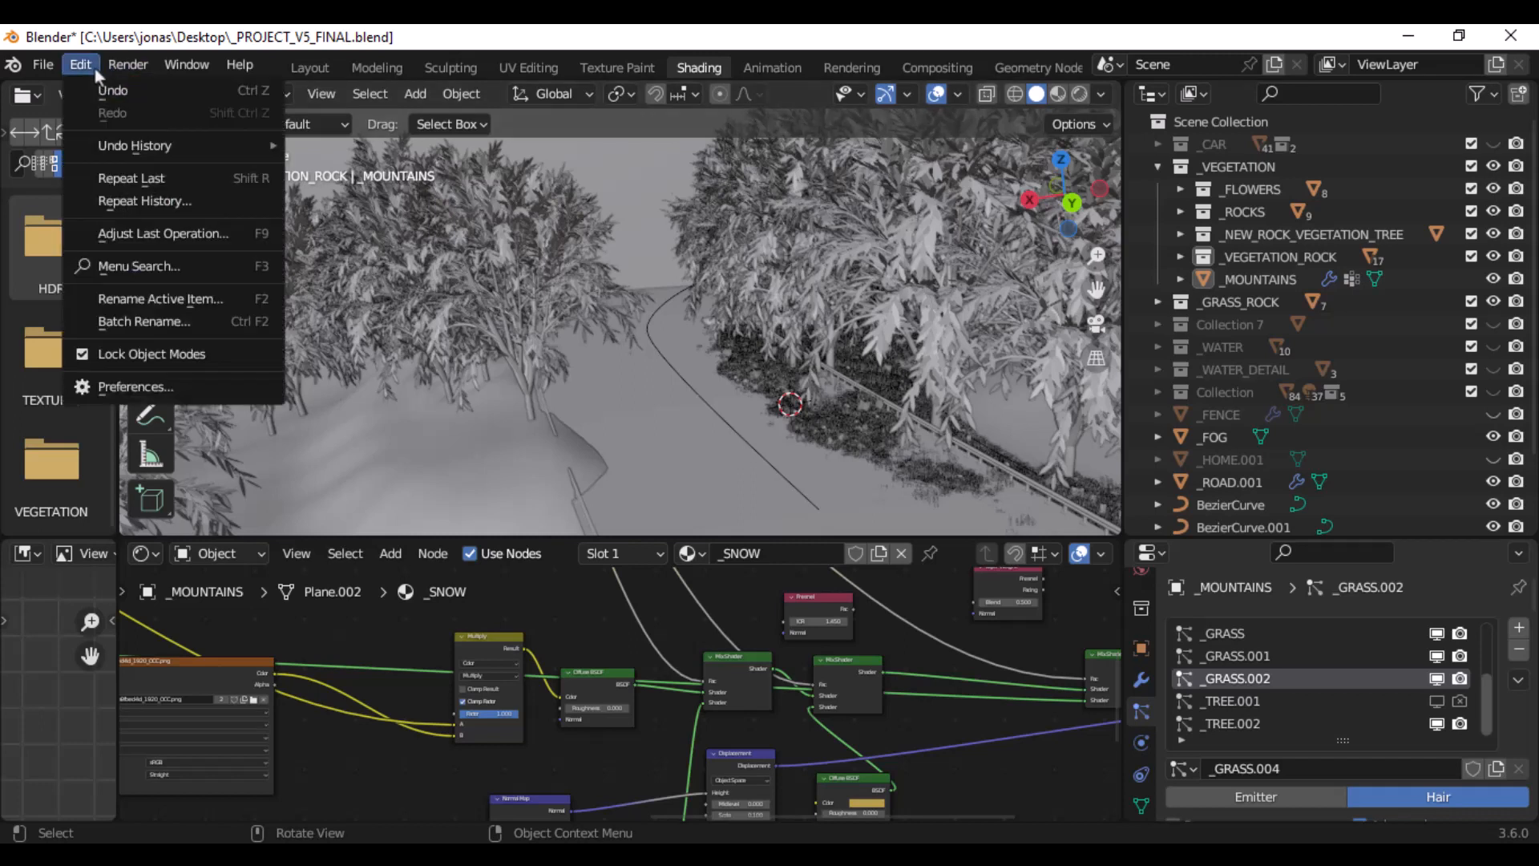
click(160, 388)
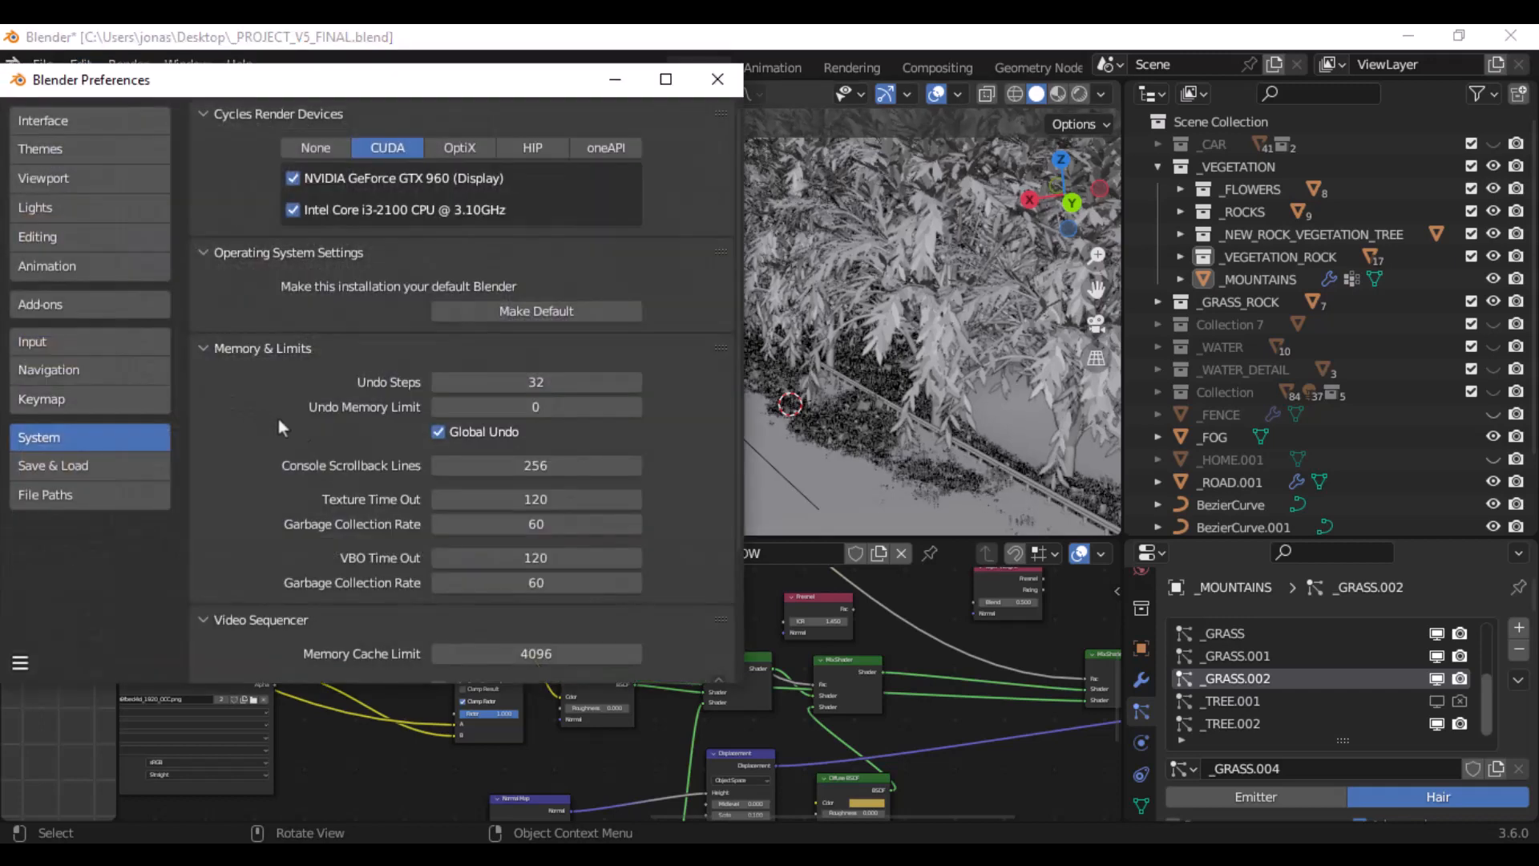
click(79, 311)
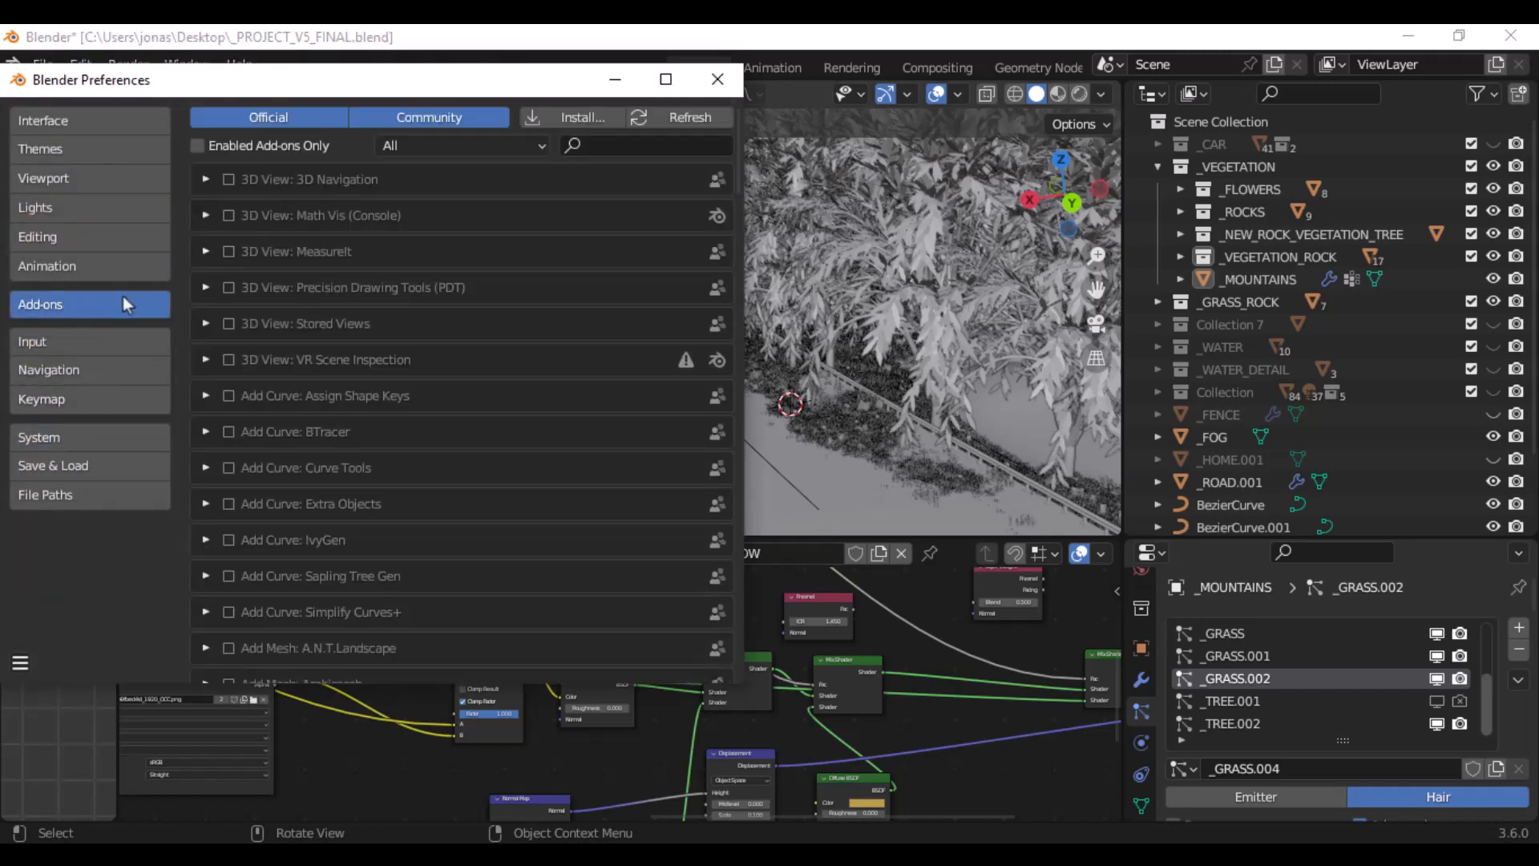
click(625, 145)
text(tree)
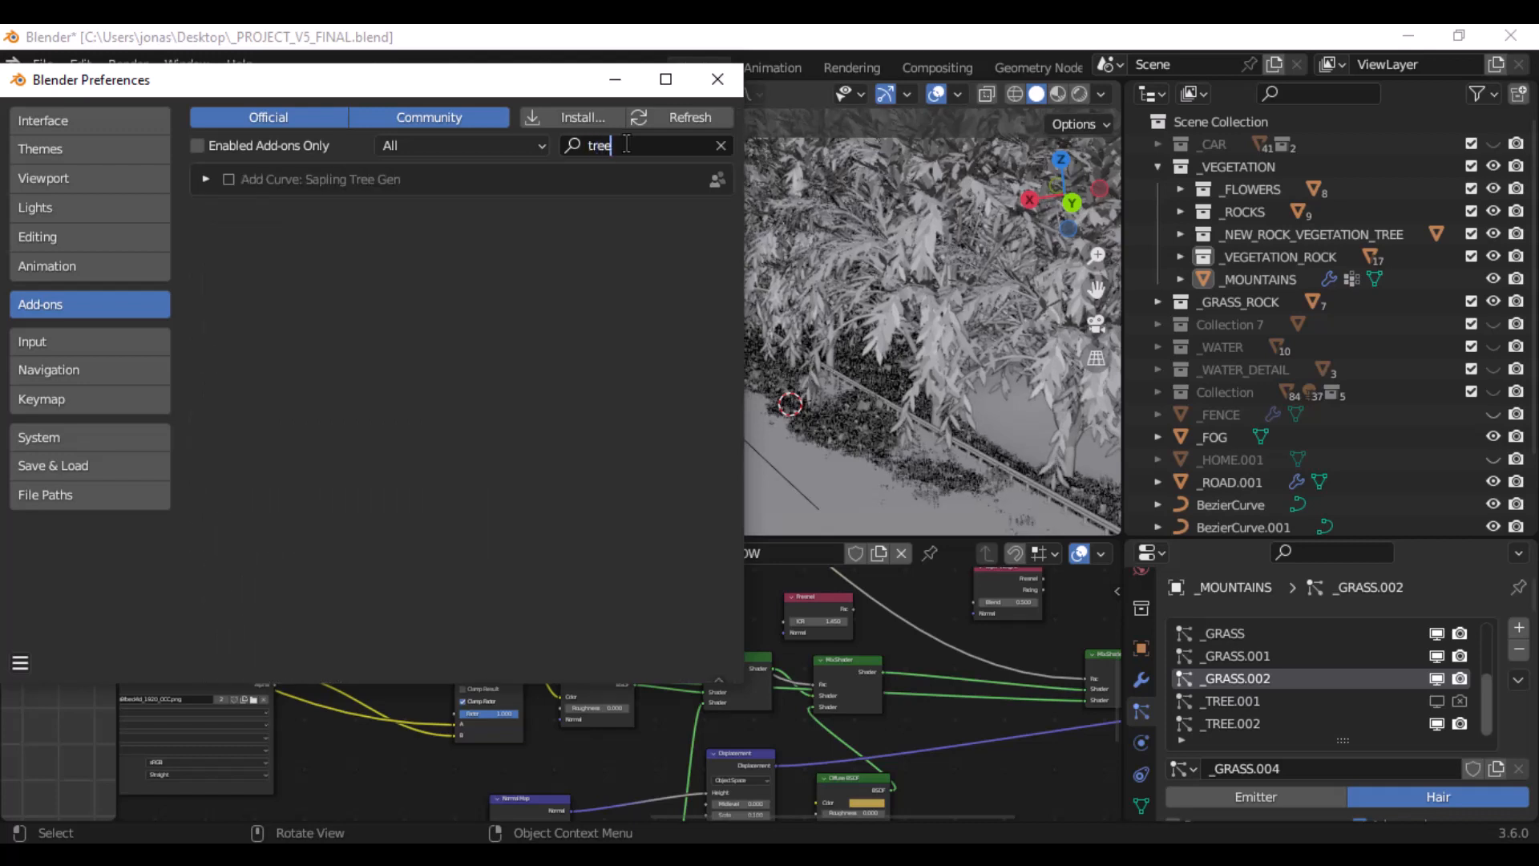
key(Return)
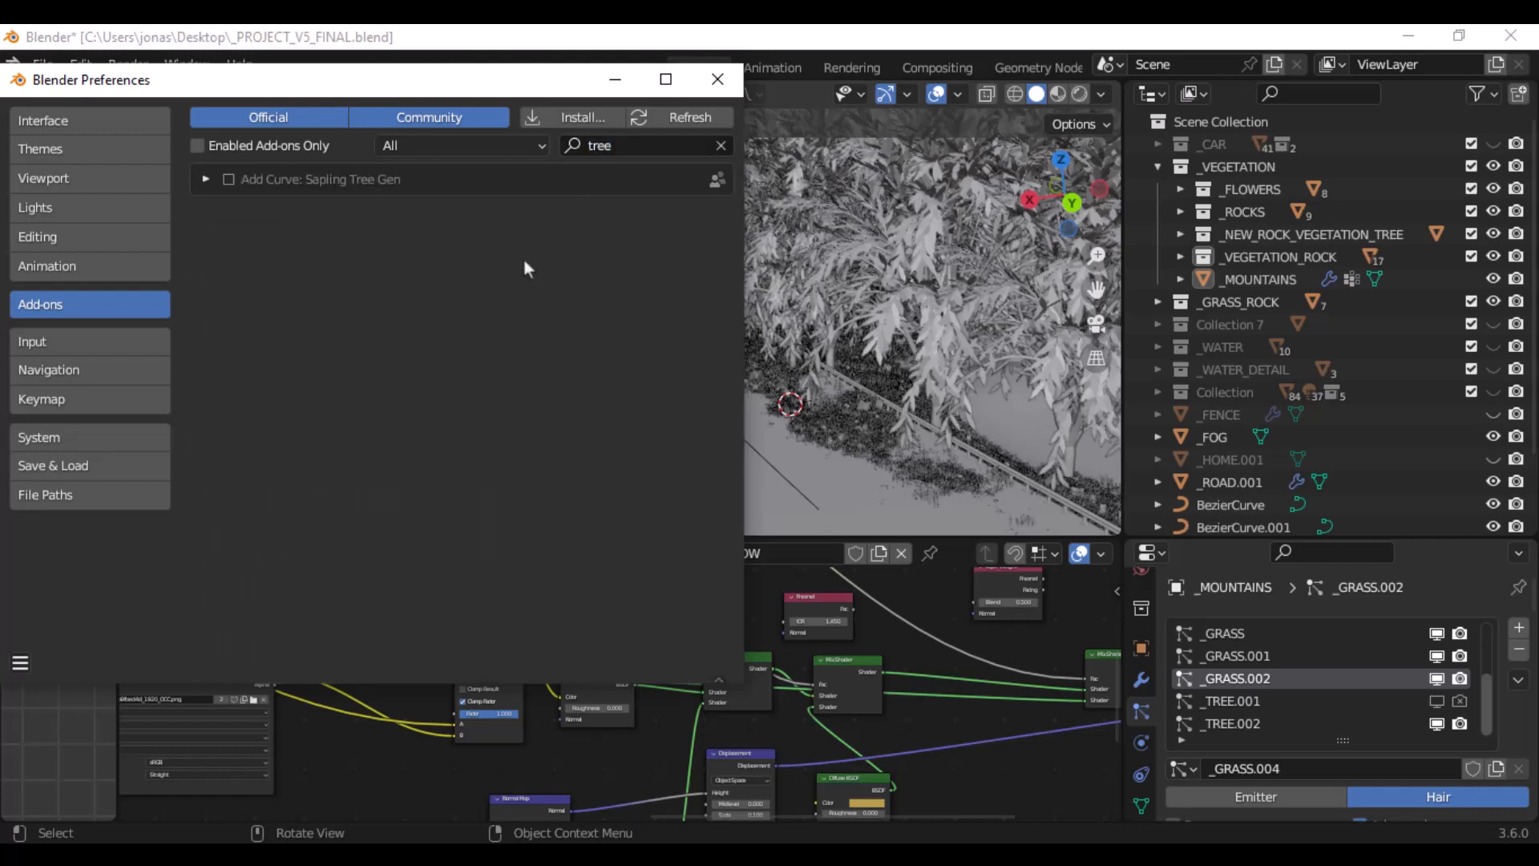
click(230, 179)
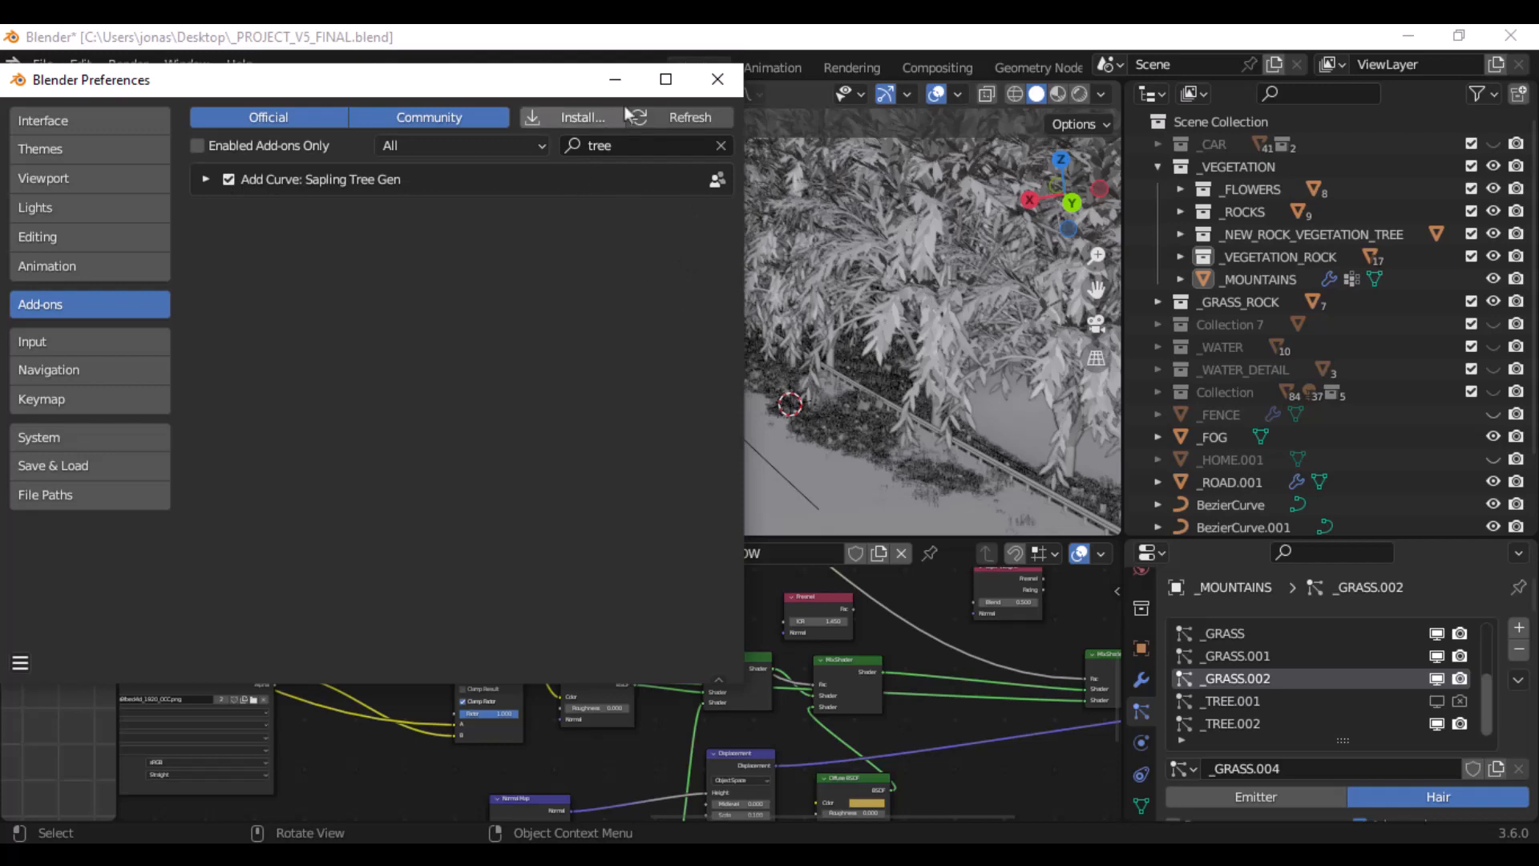
click(717, 79)
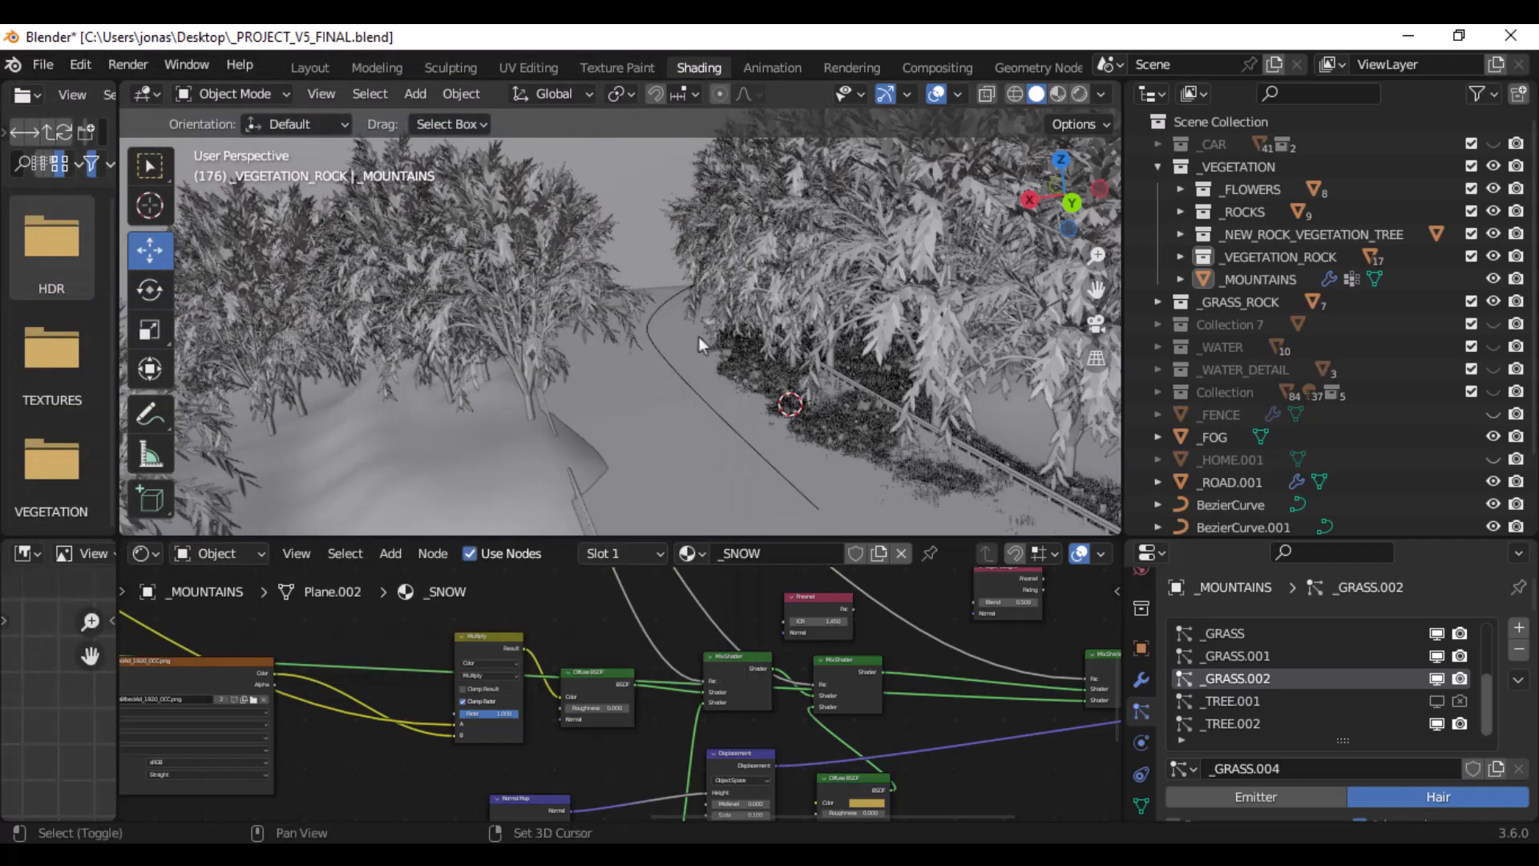
- Look through the curve objects available for adding to the scene and leave without adding one
key(shift+a)
mouse_move(674, 334)
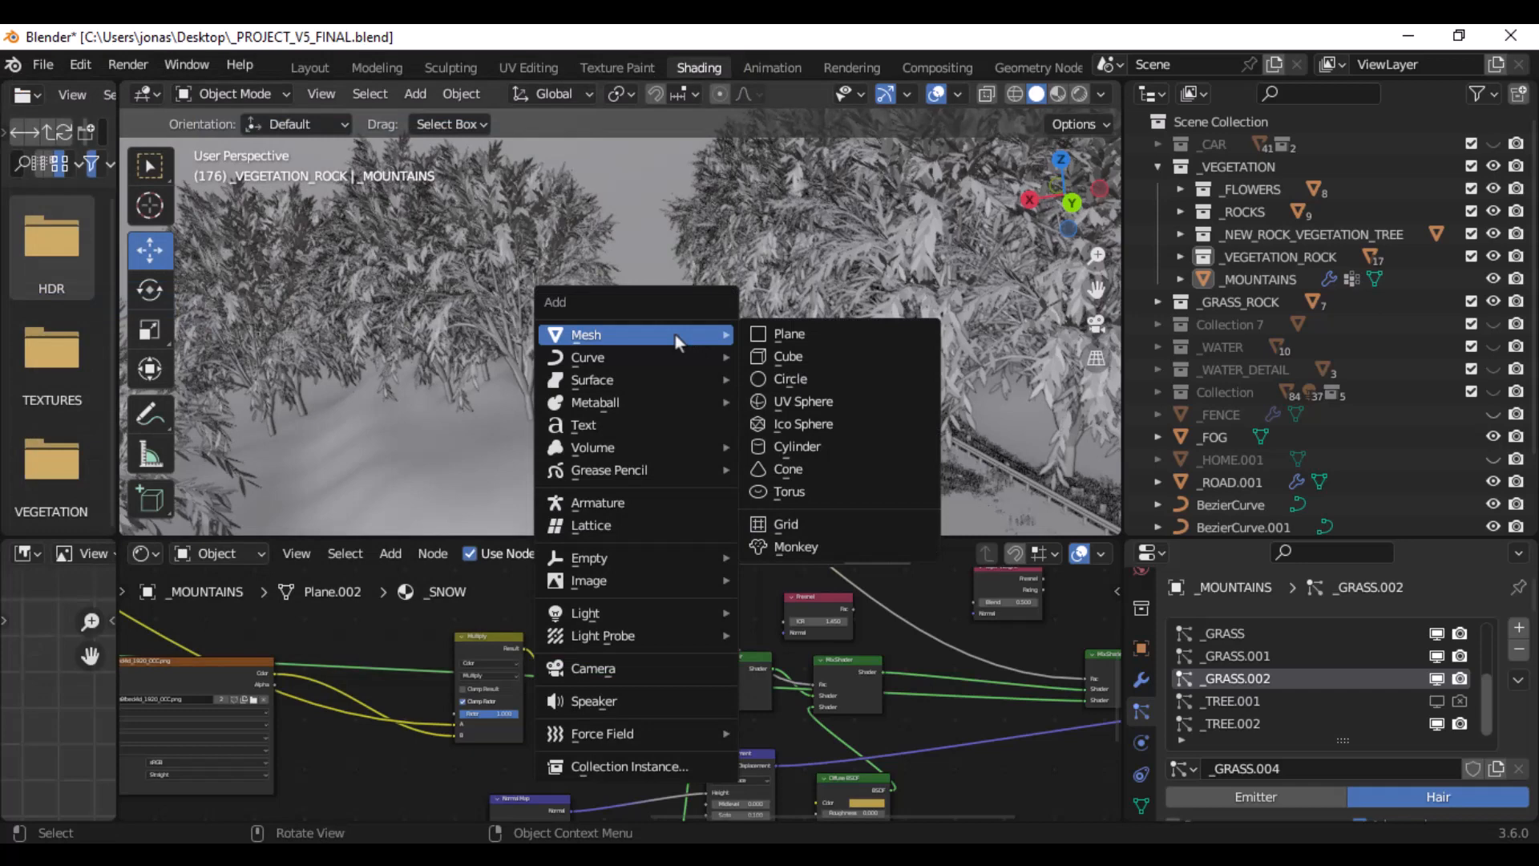
mouse_move(651, 369)
click(818, 531)
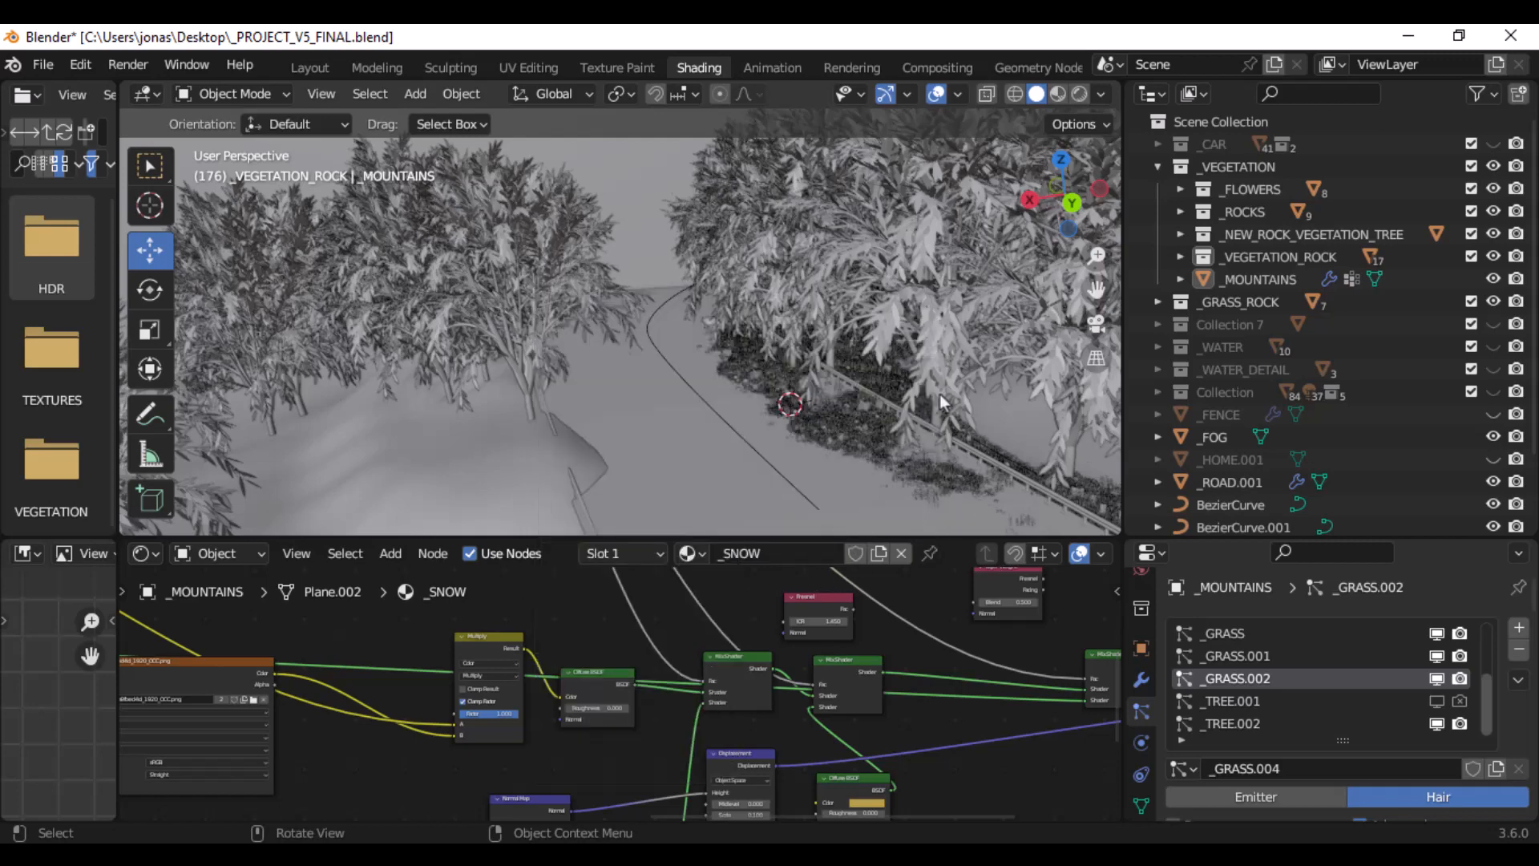
- Disable the Add Curve: Sapling Tree Gen add-on in the preferences and close them
click(80, 64)
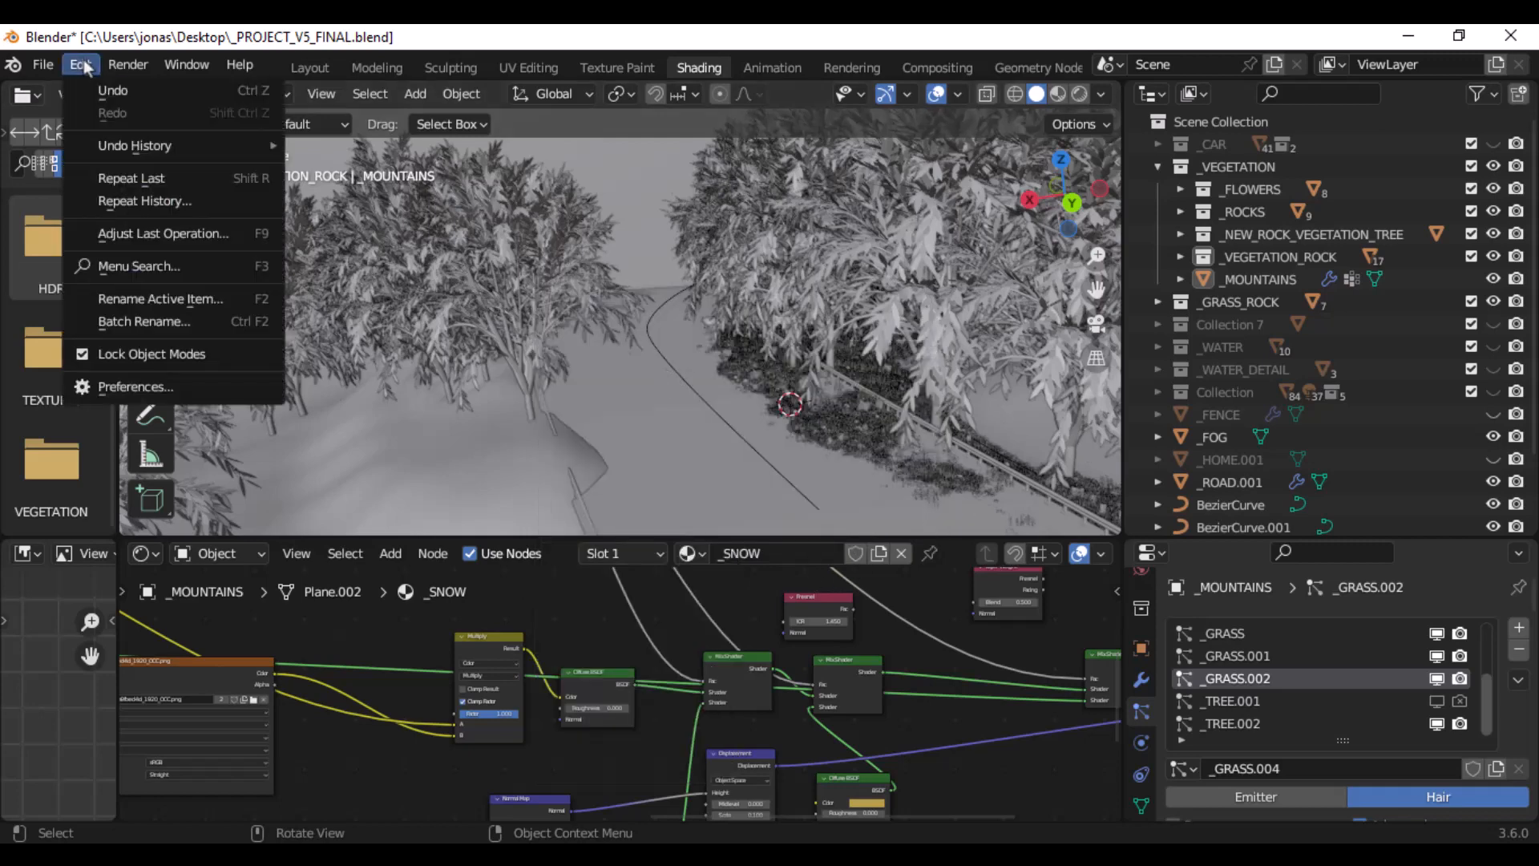
click(135, 386)
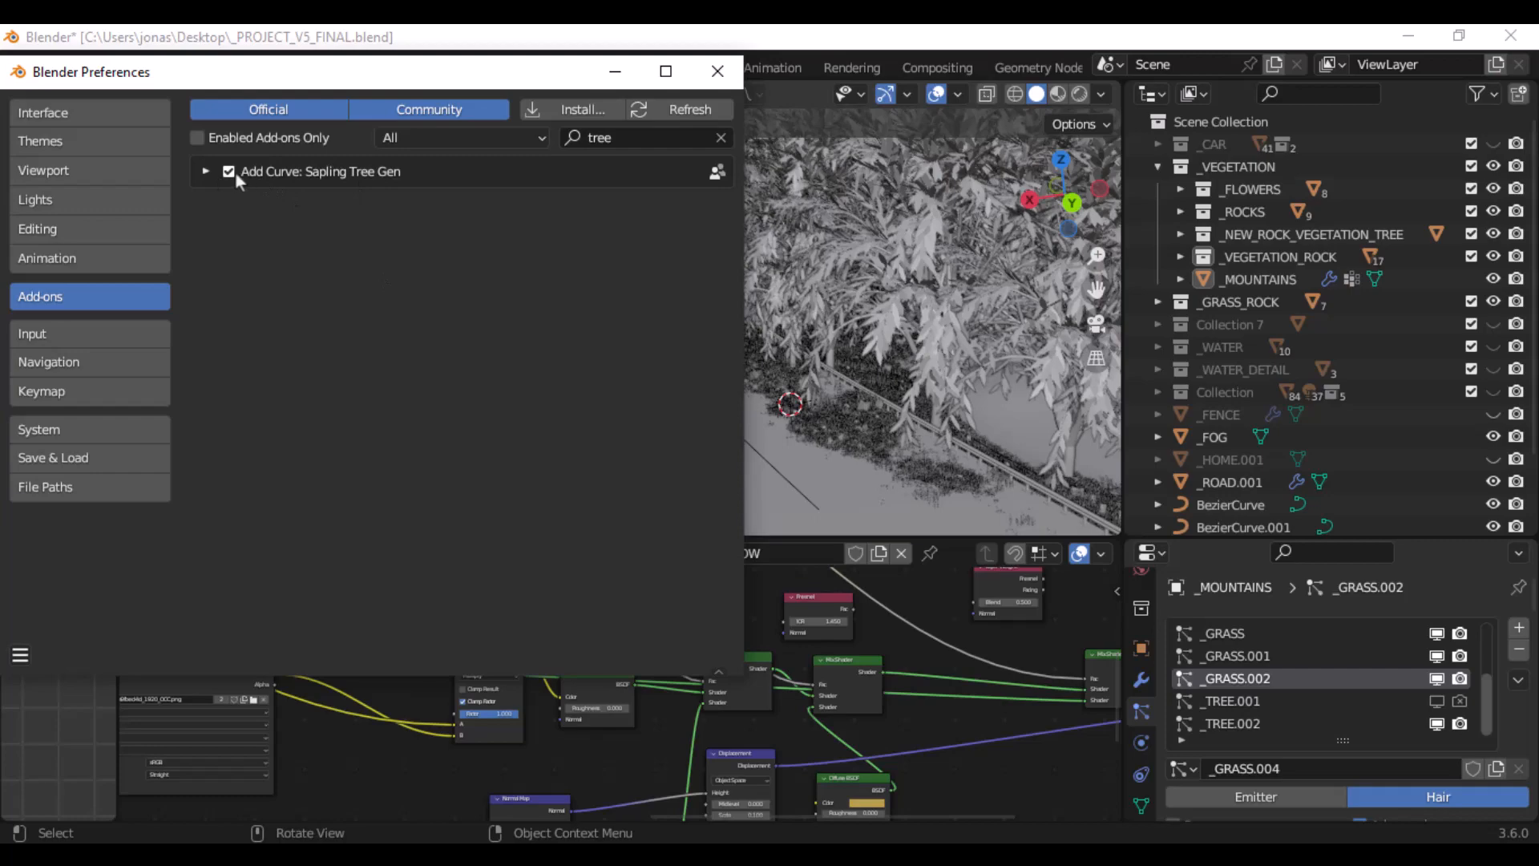
click(229, 171)
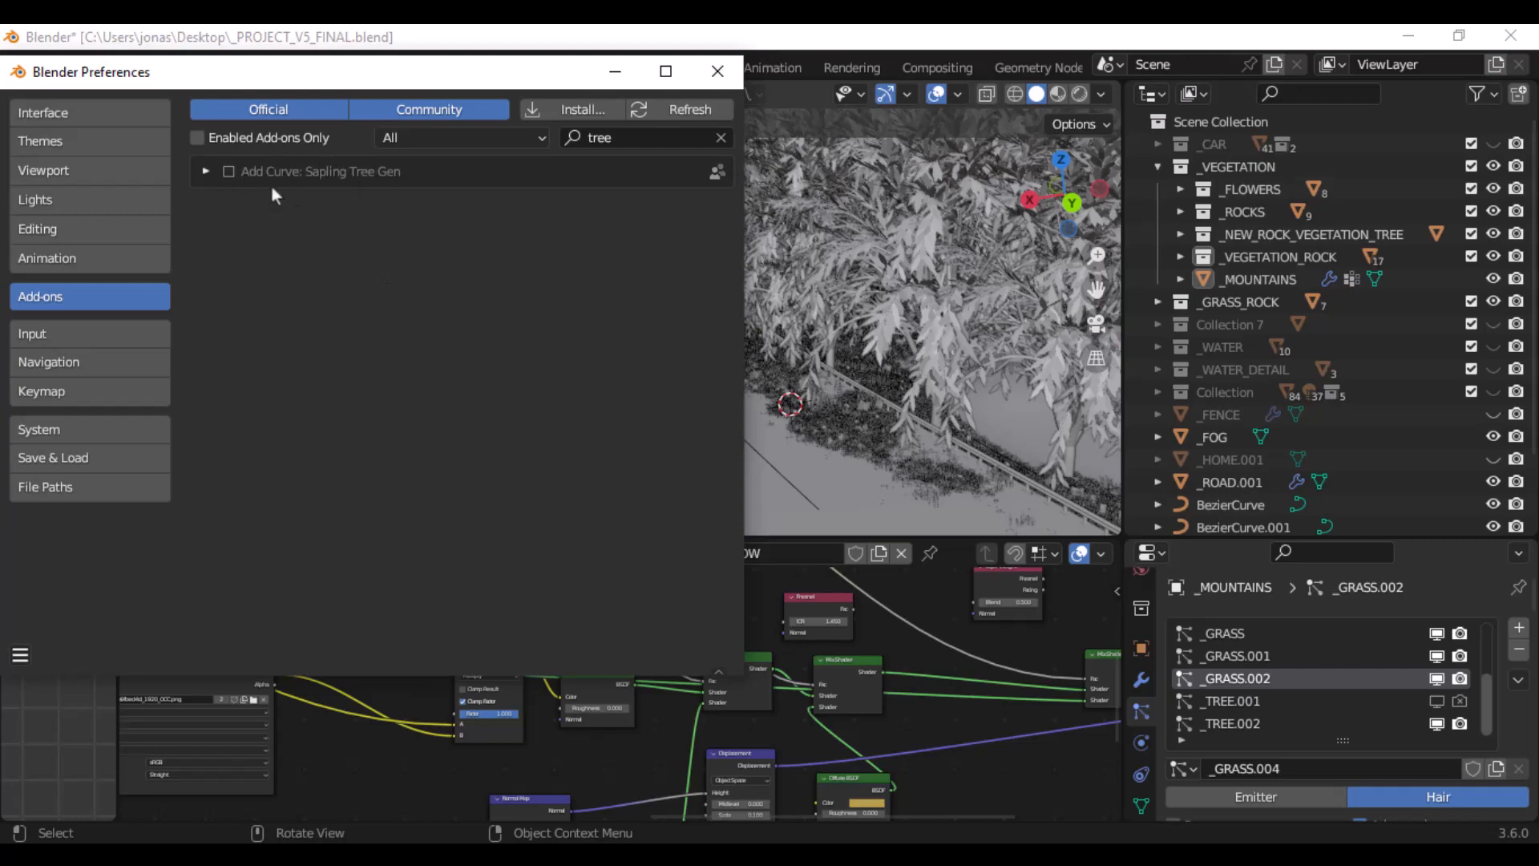
click(702, 72)
- View the scene through the camera and examine the World.002 shader node network
middle_drag(874, 300, 816, 272)
key(KP_0)
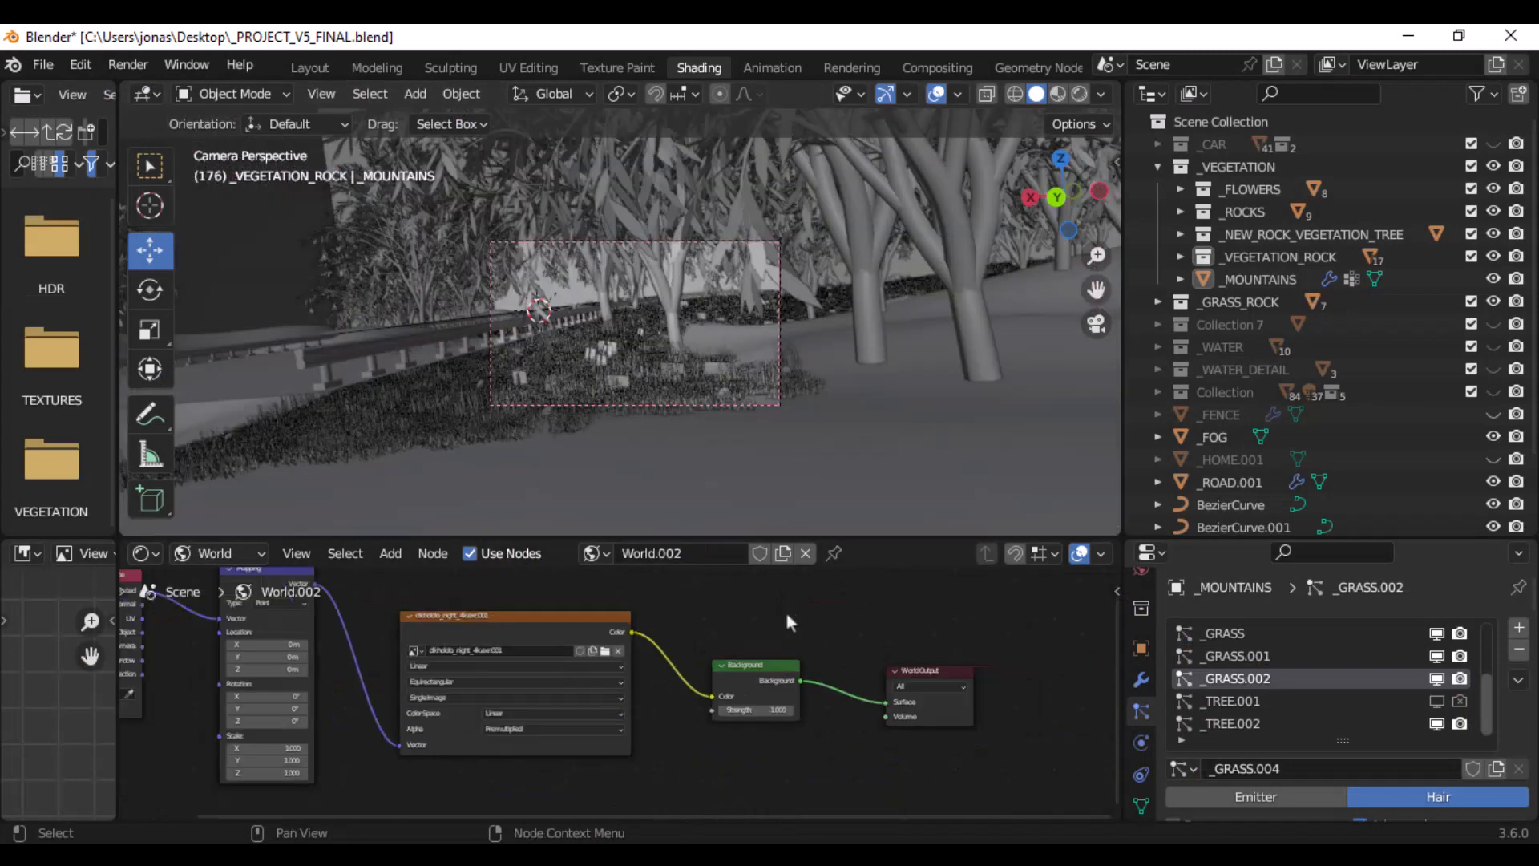
scroll(787, 614, down, 4)
middle_drag(751, 615, 785, 628)
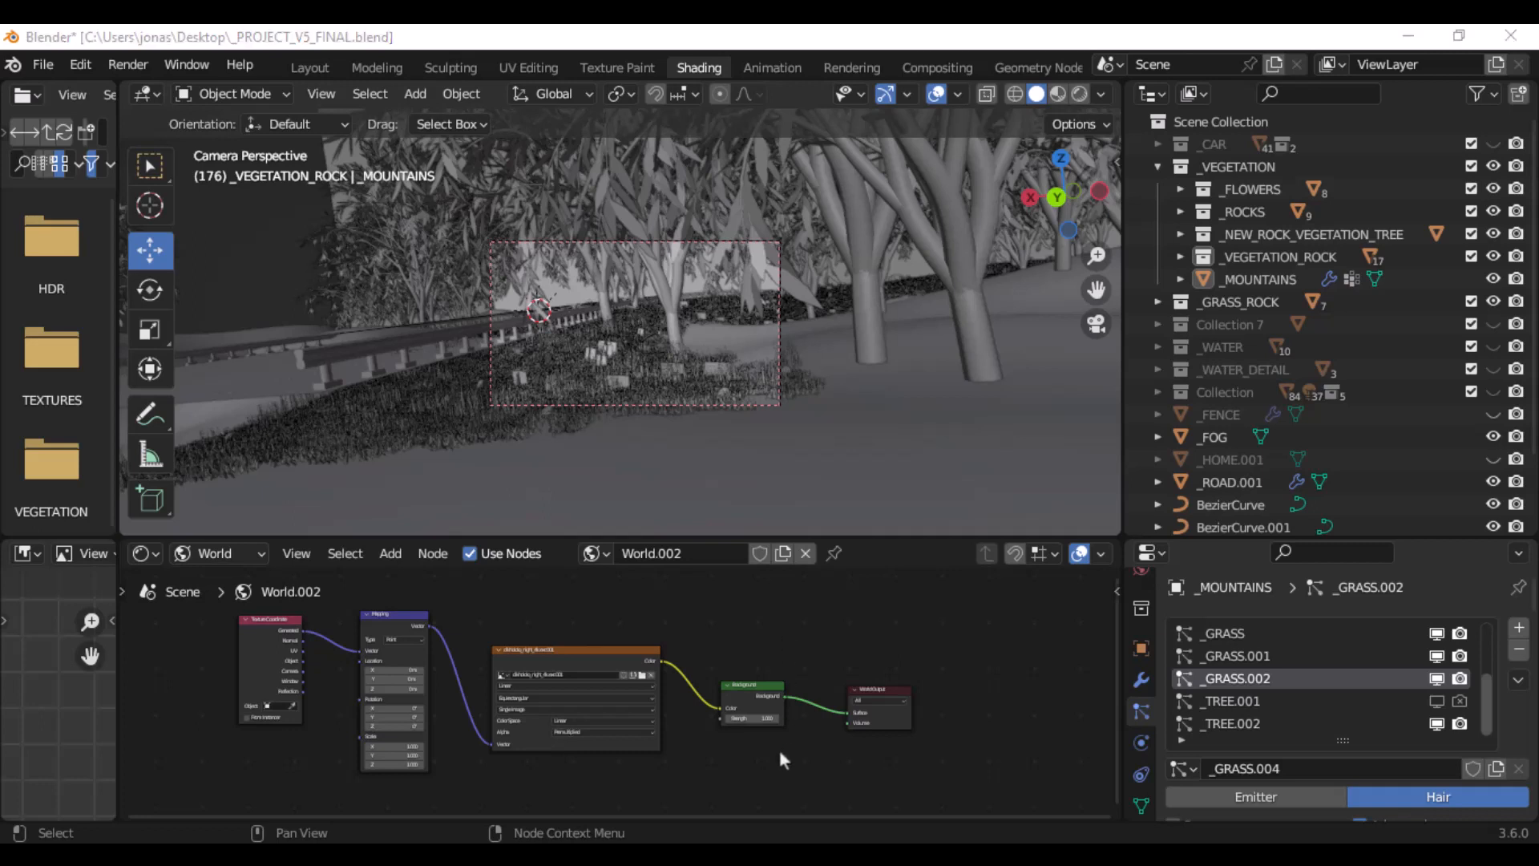
scroll(794, 712, up, 6)
middle_drag(836, 698, 819, 668)
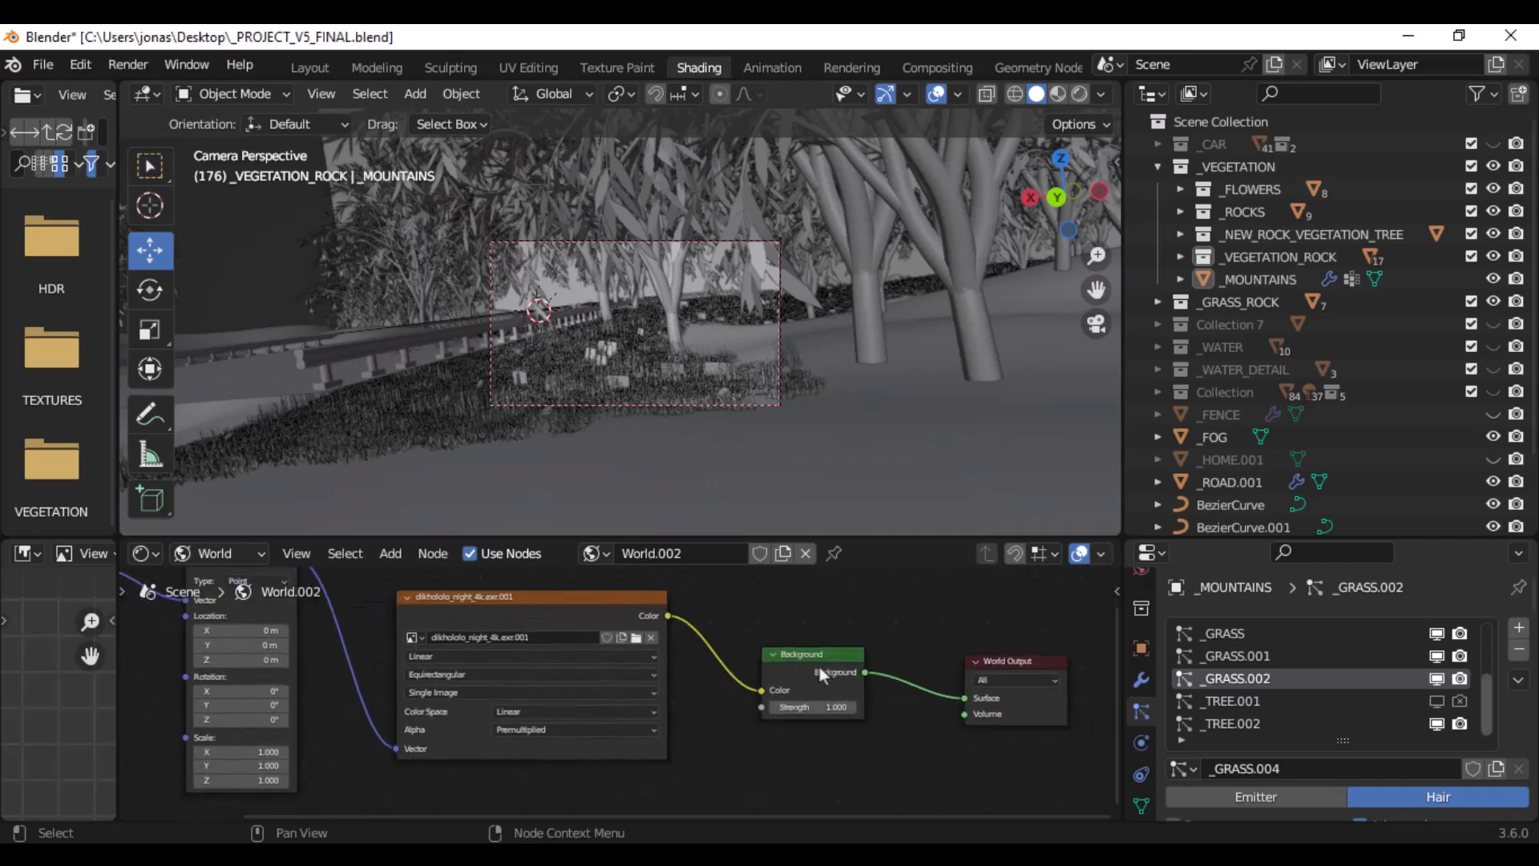
- Select the dikhololo_night_4k.exr.001 environment texture node and the Mapping node and examine how they connect
middle_drag(568, 618, 621, 633)
click(534, 611)
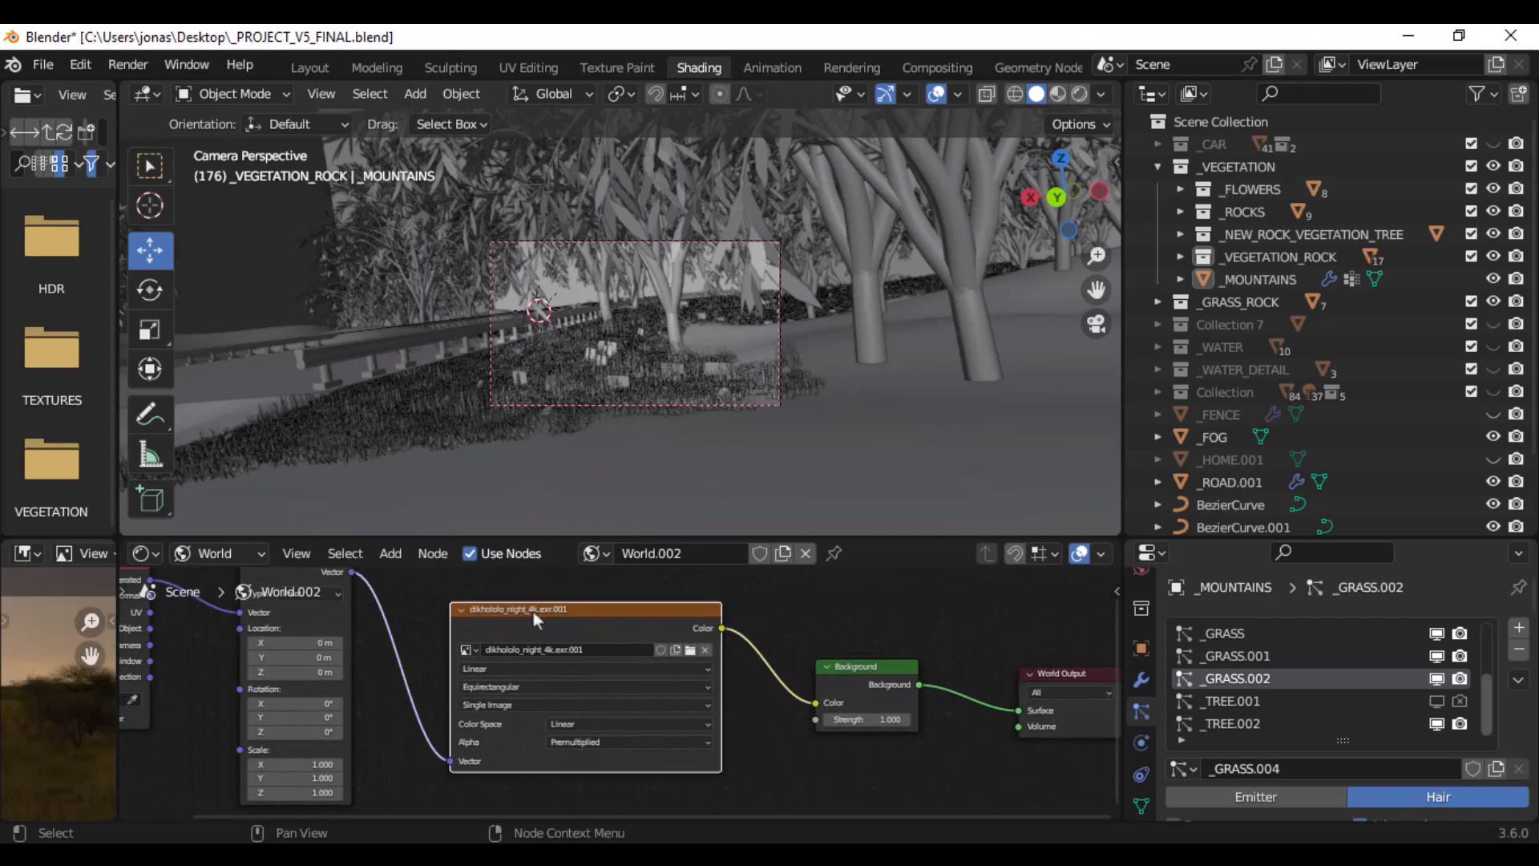
middle_drag(518, 611, 604, 647)
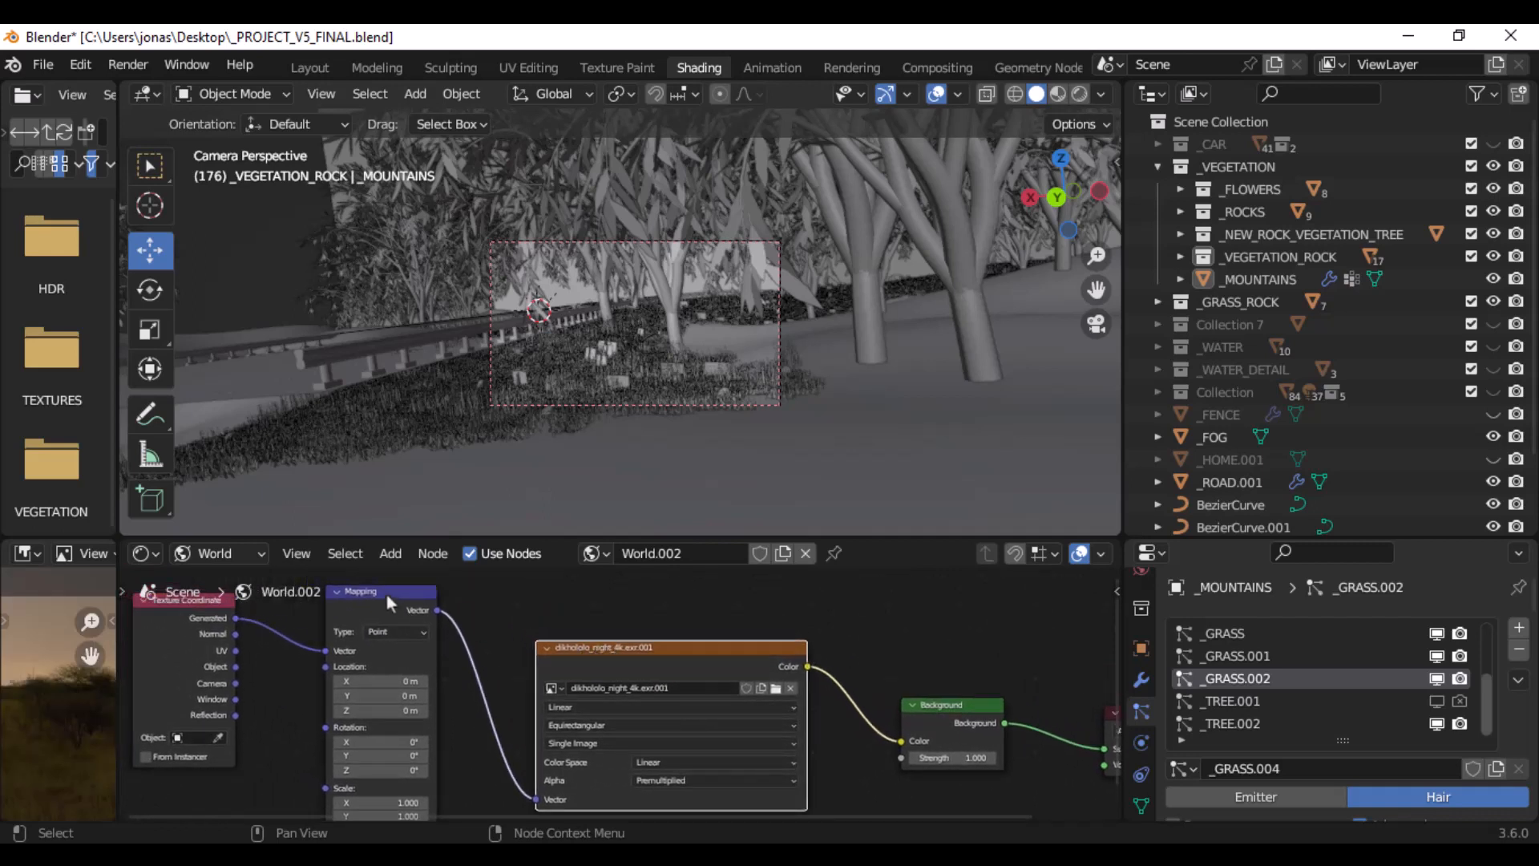
drag(386, 594, 407, 596)
middle_drag(415, 617, 561, 625)
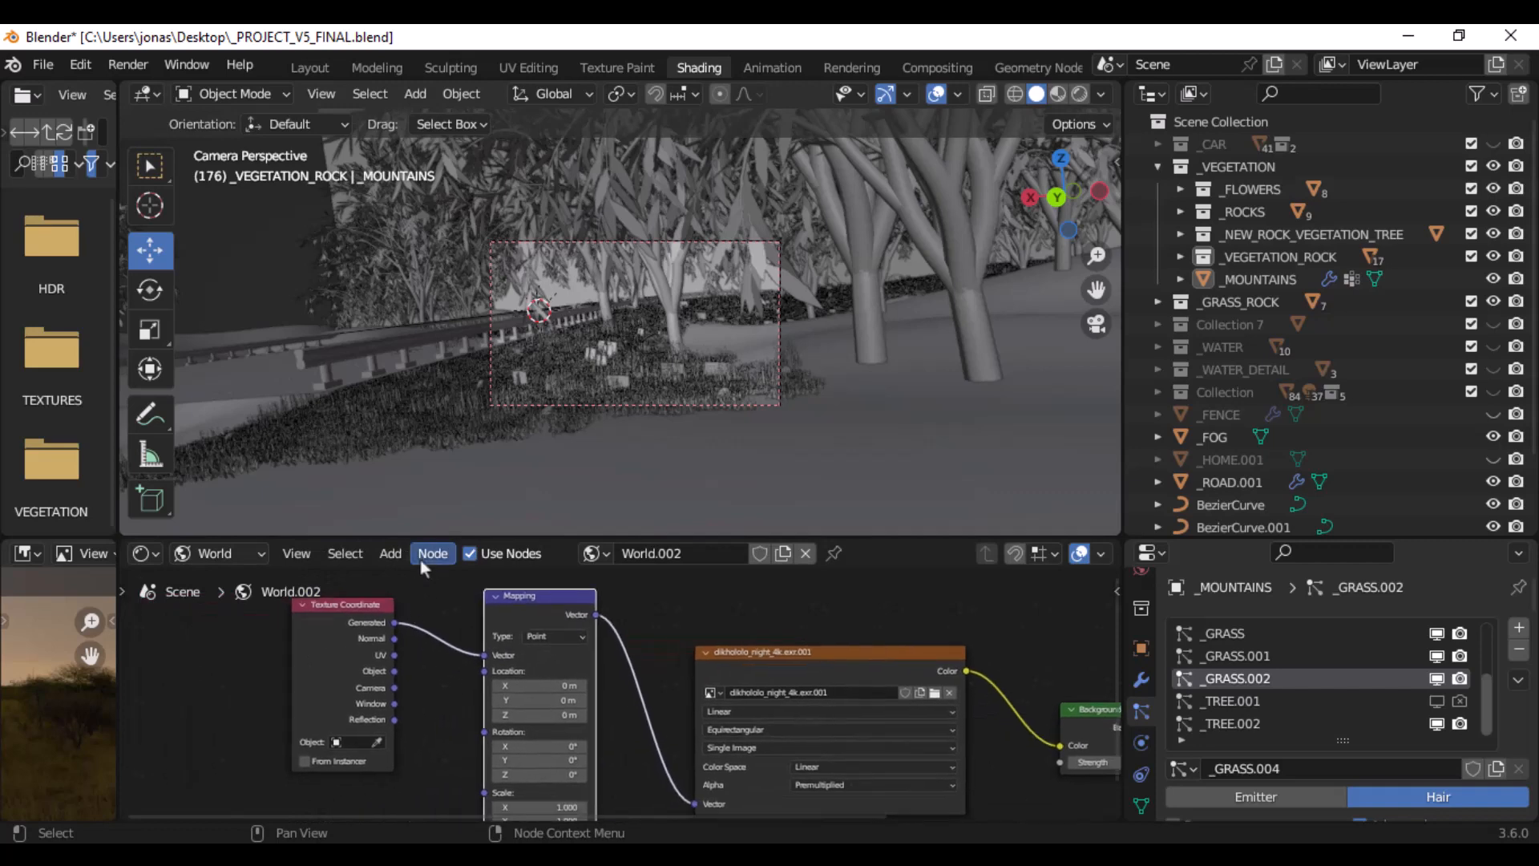
- Enlarge the node editor and move the Texture Coordinate node slightly farther away from the Mapping node
drag(435, 538, 443, 232)
scroll(603, 473, up, 3)
middle_drag(444, 468, 752, 457)
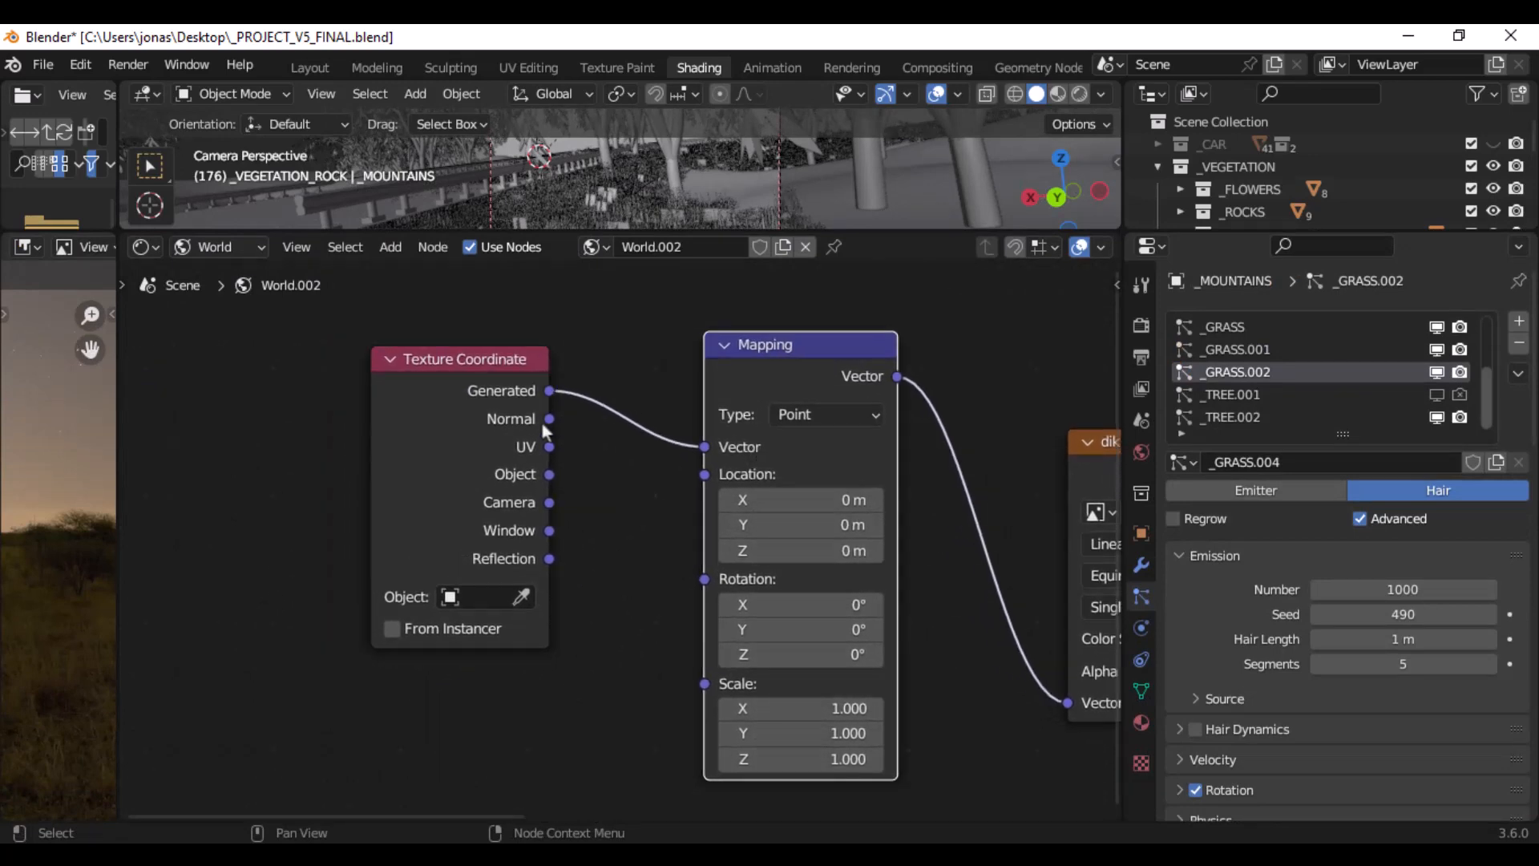
drag(526, 393, 489, 388)
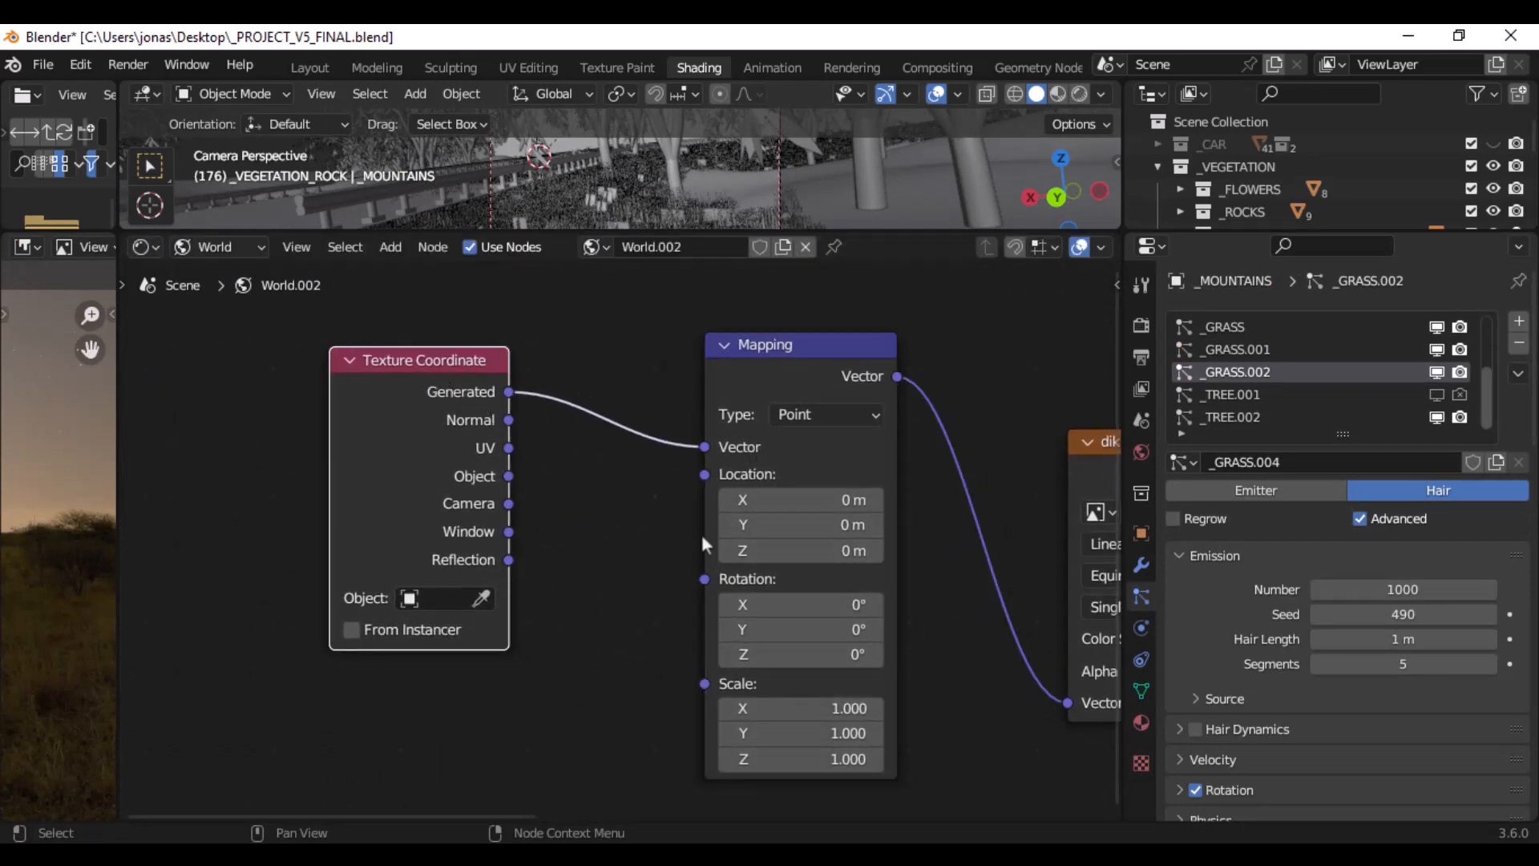
middle_drag(962, 550, 739, 541)
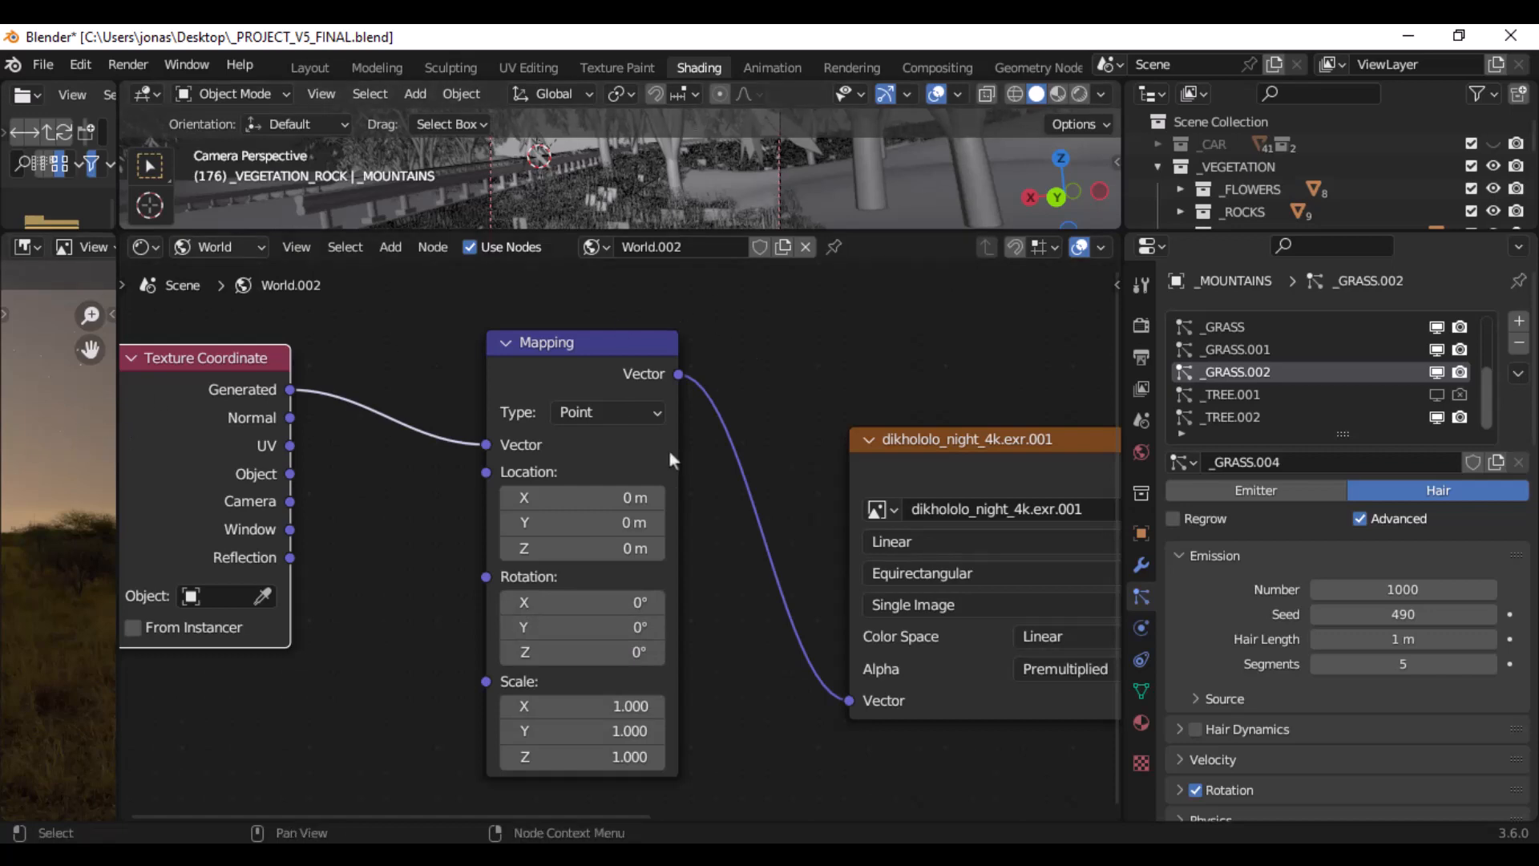
- Restore the viewport's height, hide the _VEGETATION collection and bring the bare road into view
drag(775, 234, 774, 533)
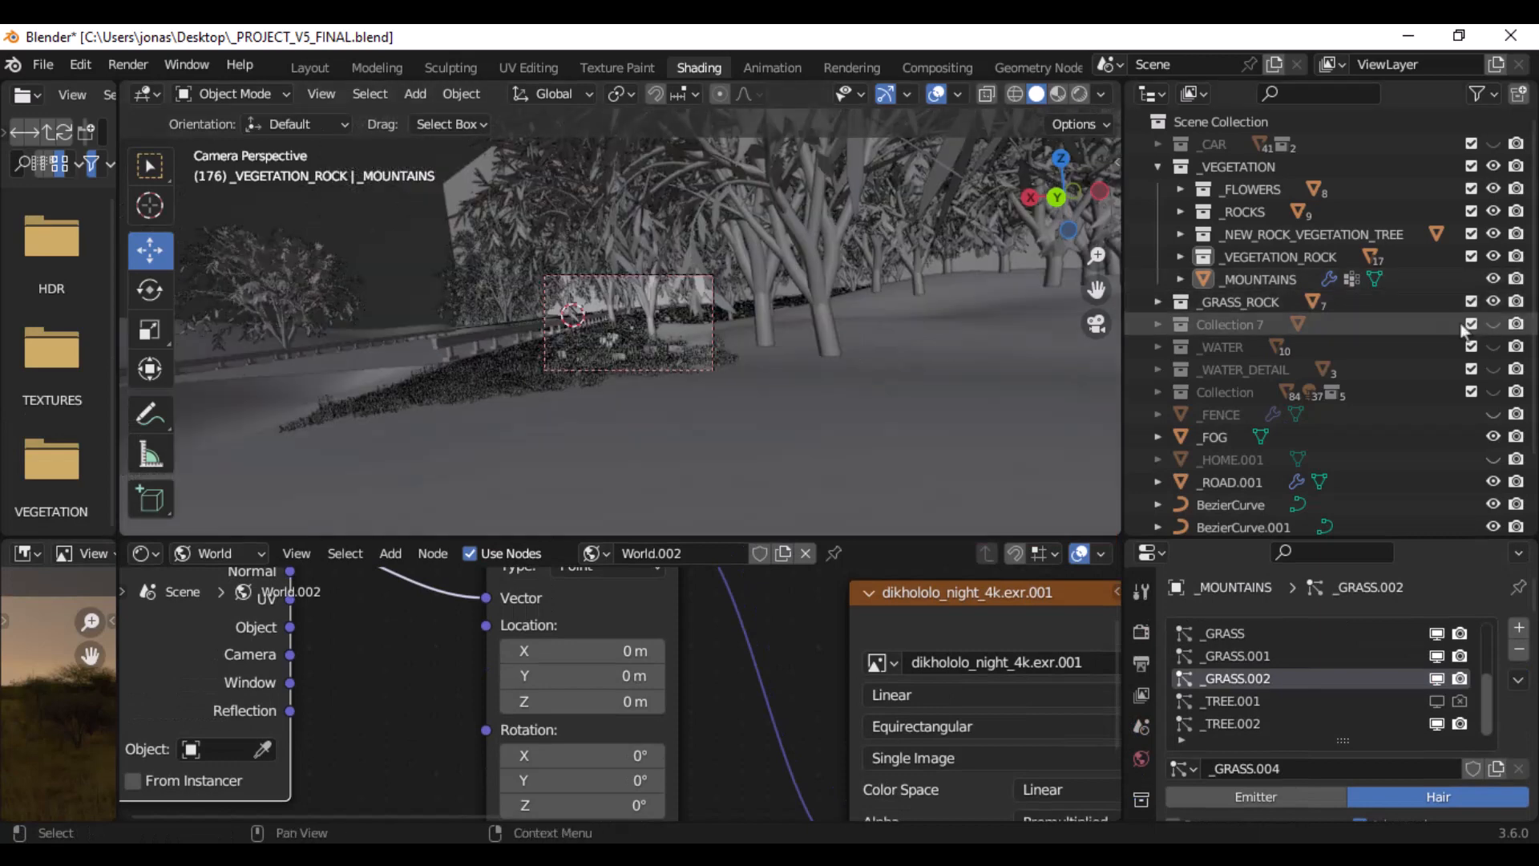
click(1494, 167)
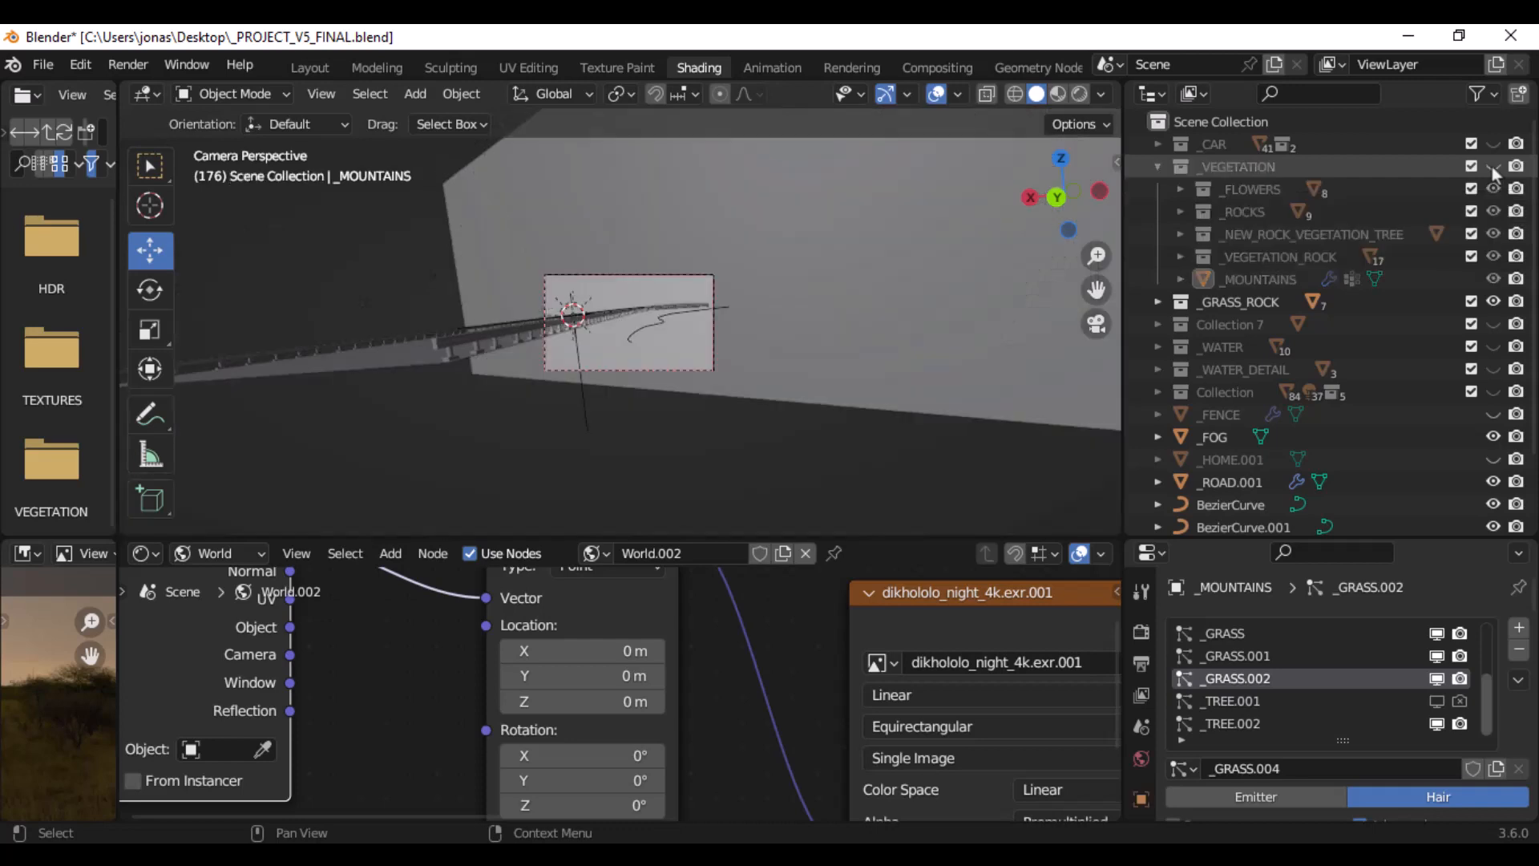
middle_drag(618, 381, 691, 387)
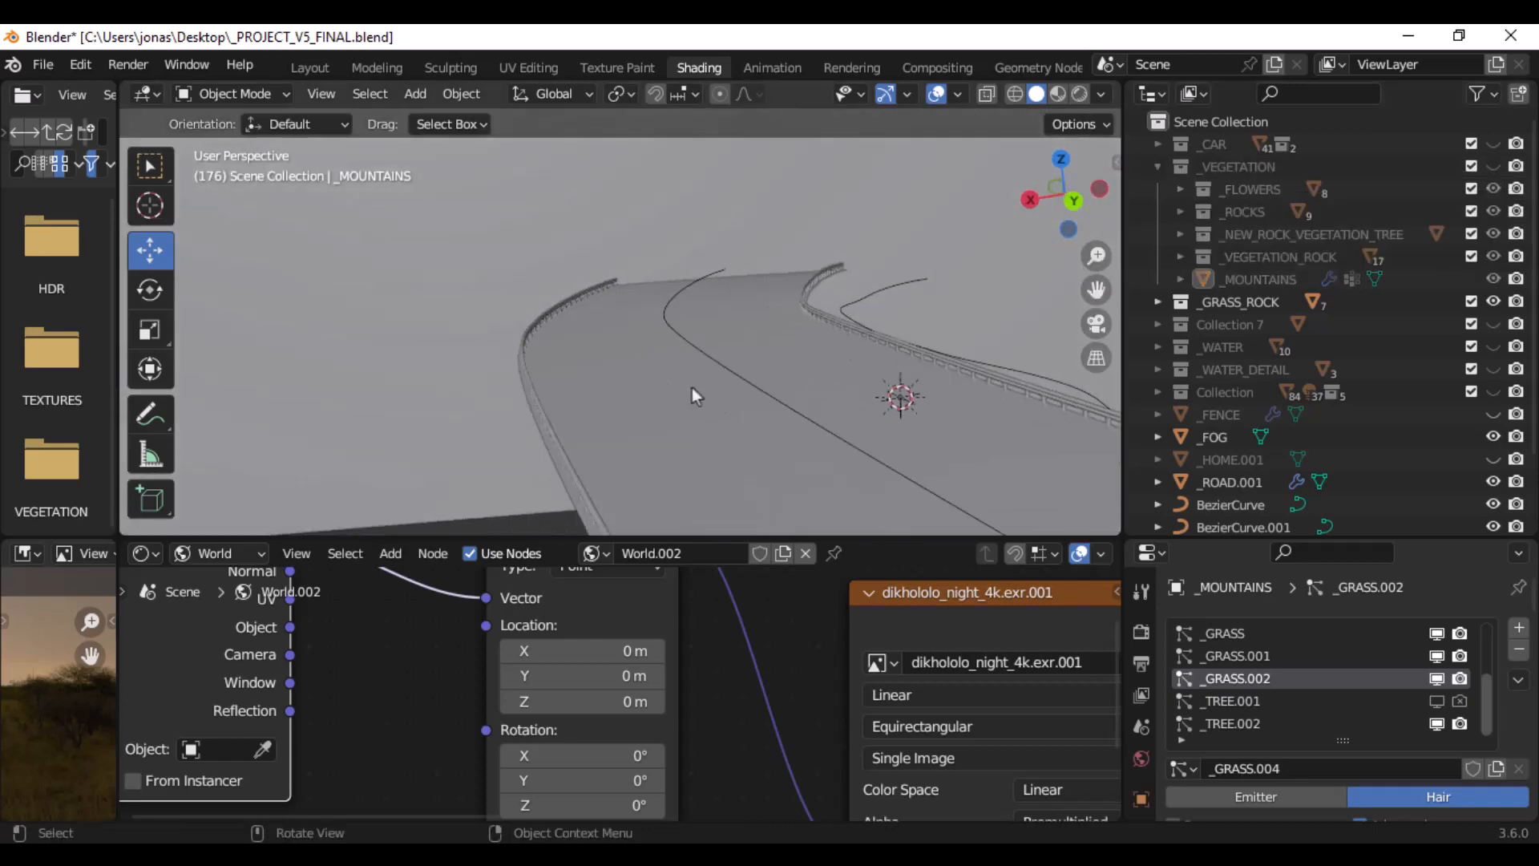
- Switch the viewport to rendered shading and view the road scene against the HDRI background
click(1081, 95)
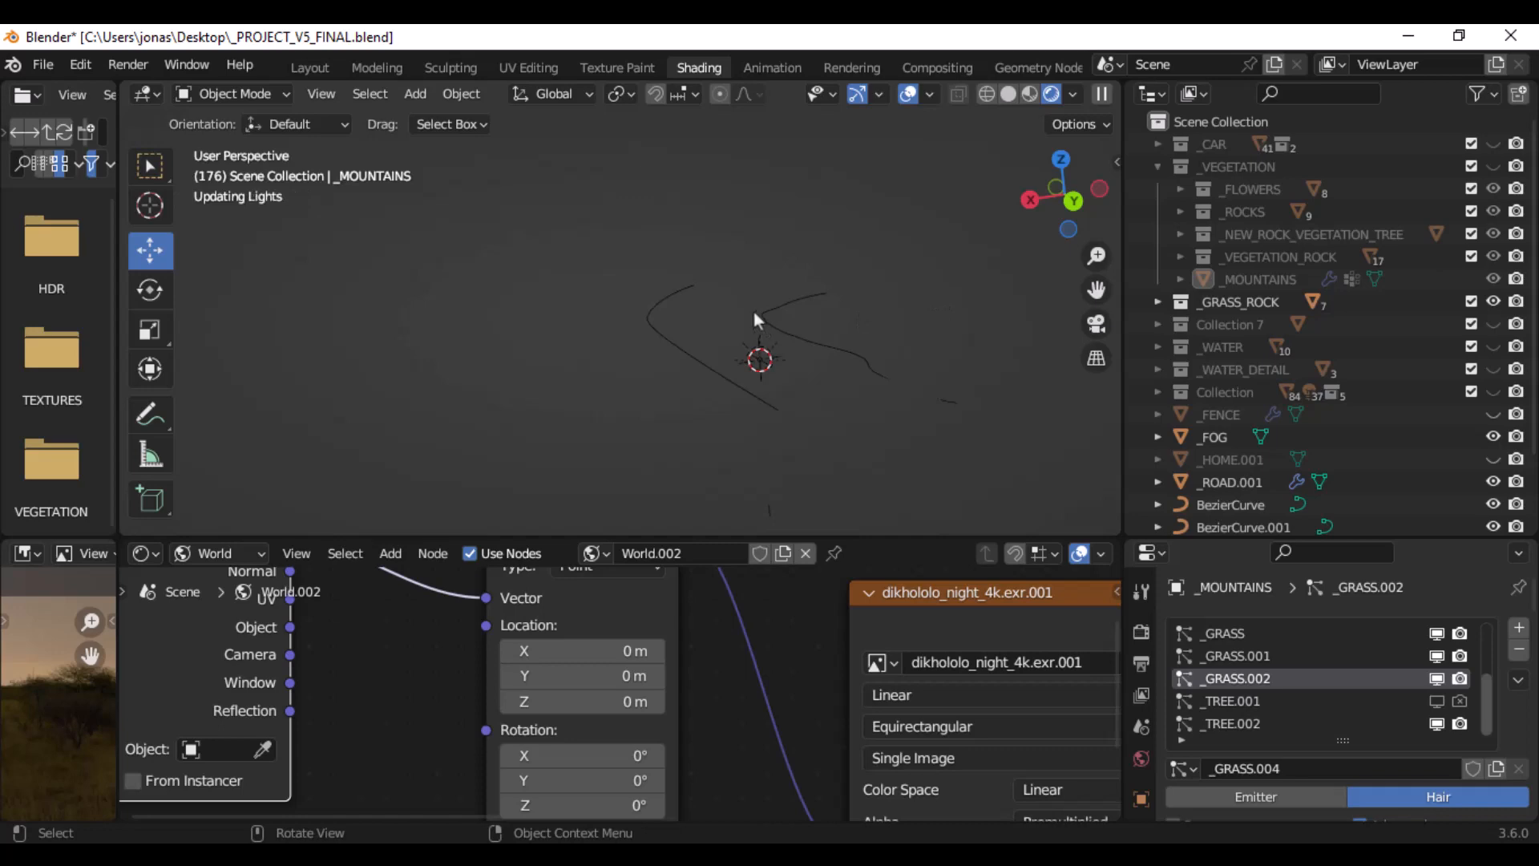
mouse_move(754, 321)
middle_down()
mouse_move(811, 357)
mouse_move(766, 301)
mouse_move(645, 281)
mouse_move(737, 336)
middle_up()
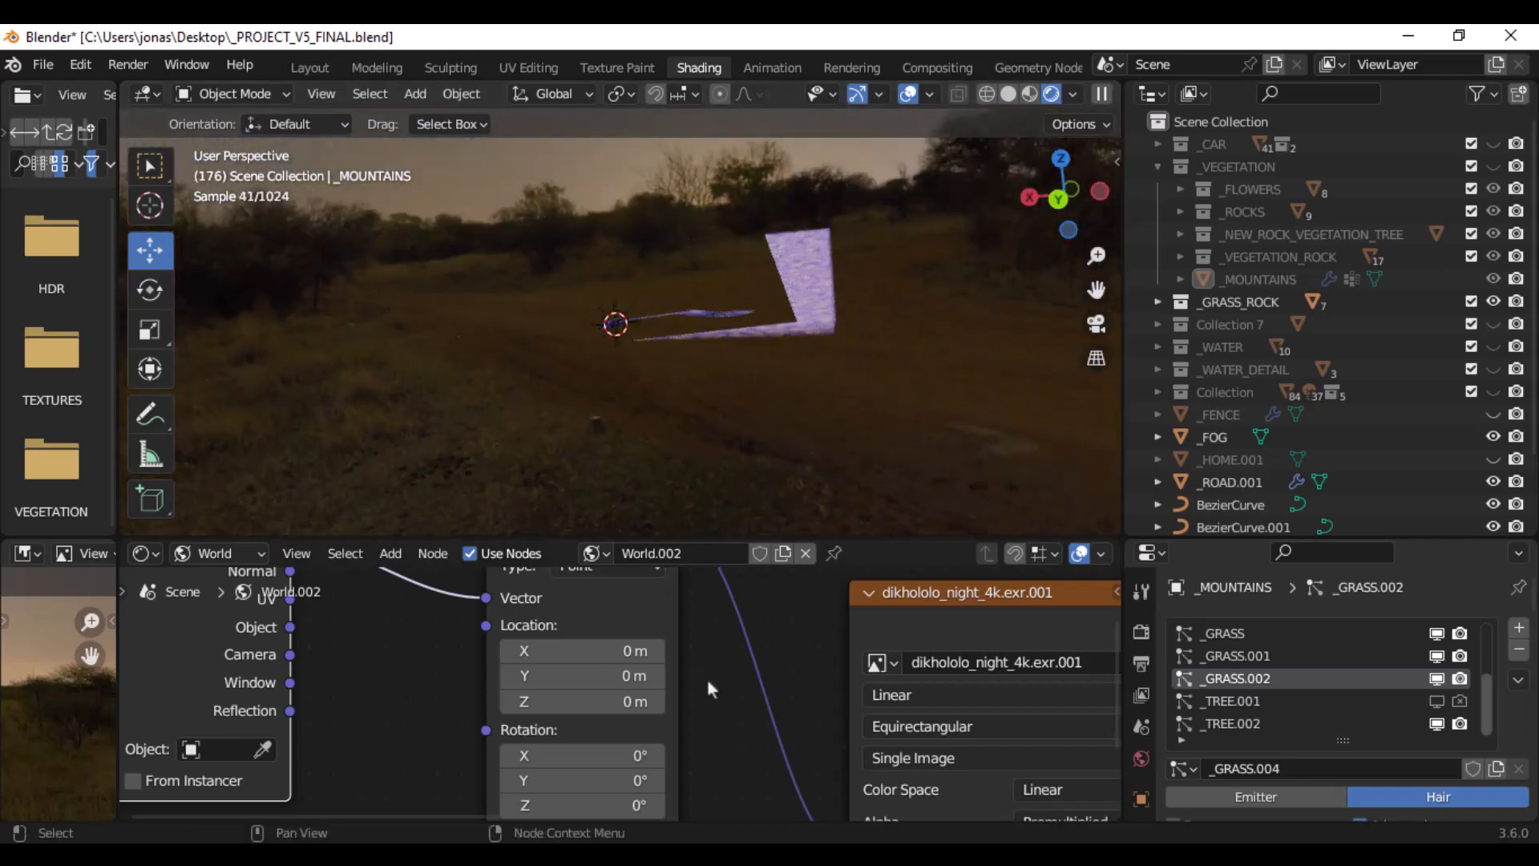
- Try a Z rotation of 23.5° in the world's Mapping node and reset it to 0°
middle_drag(710, 687, 693, 604)
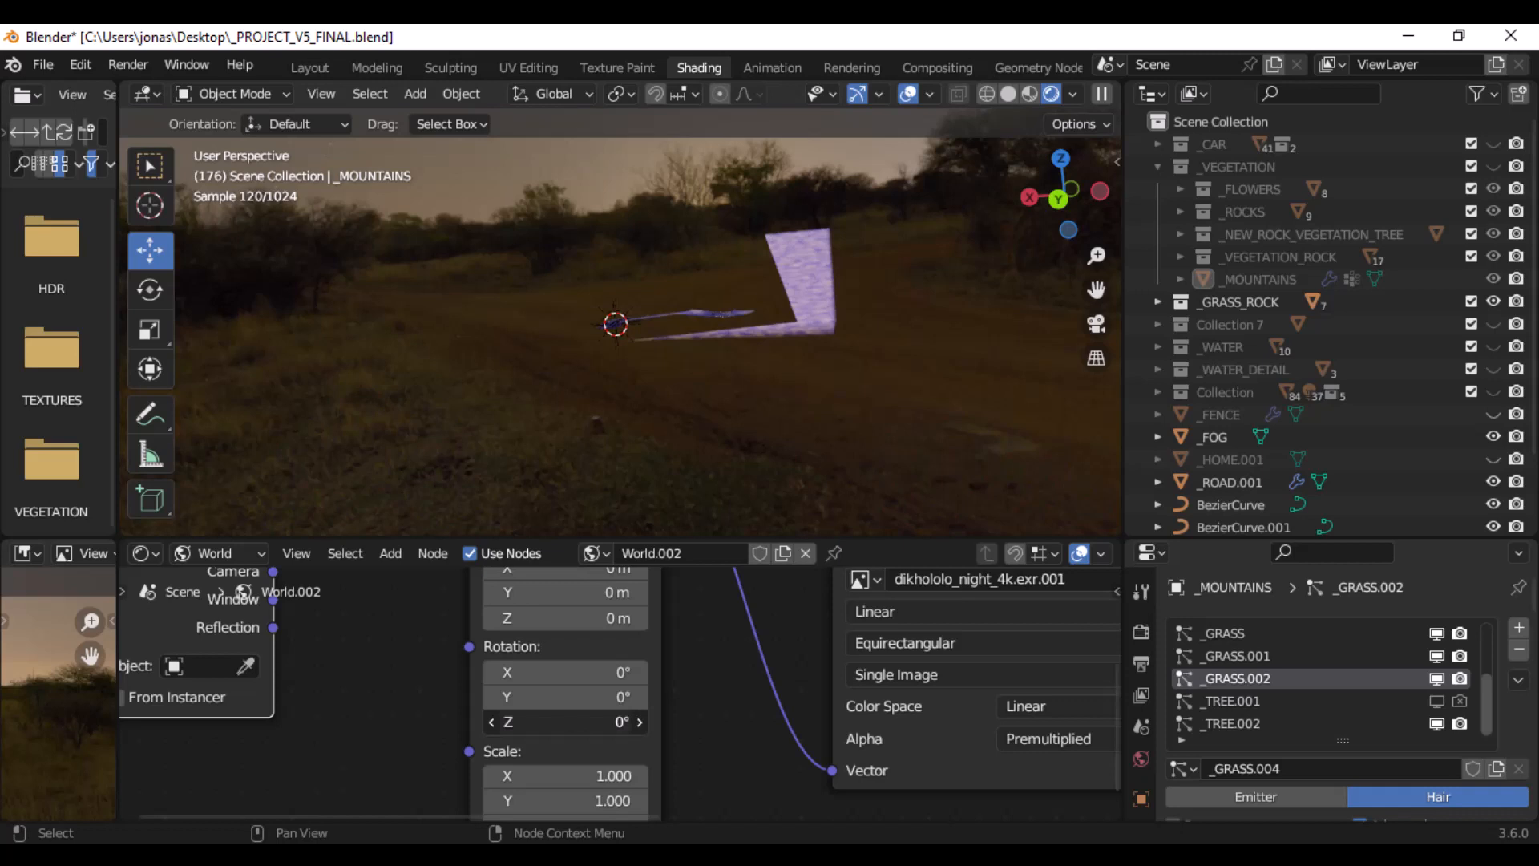
drag(569, 721, 634, 721)
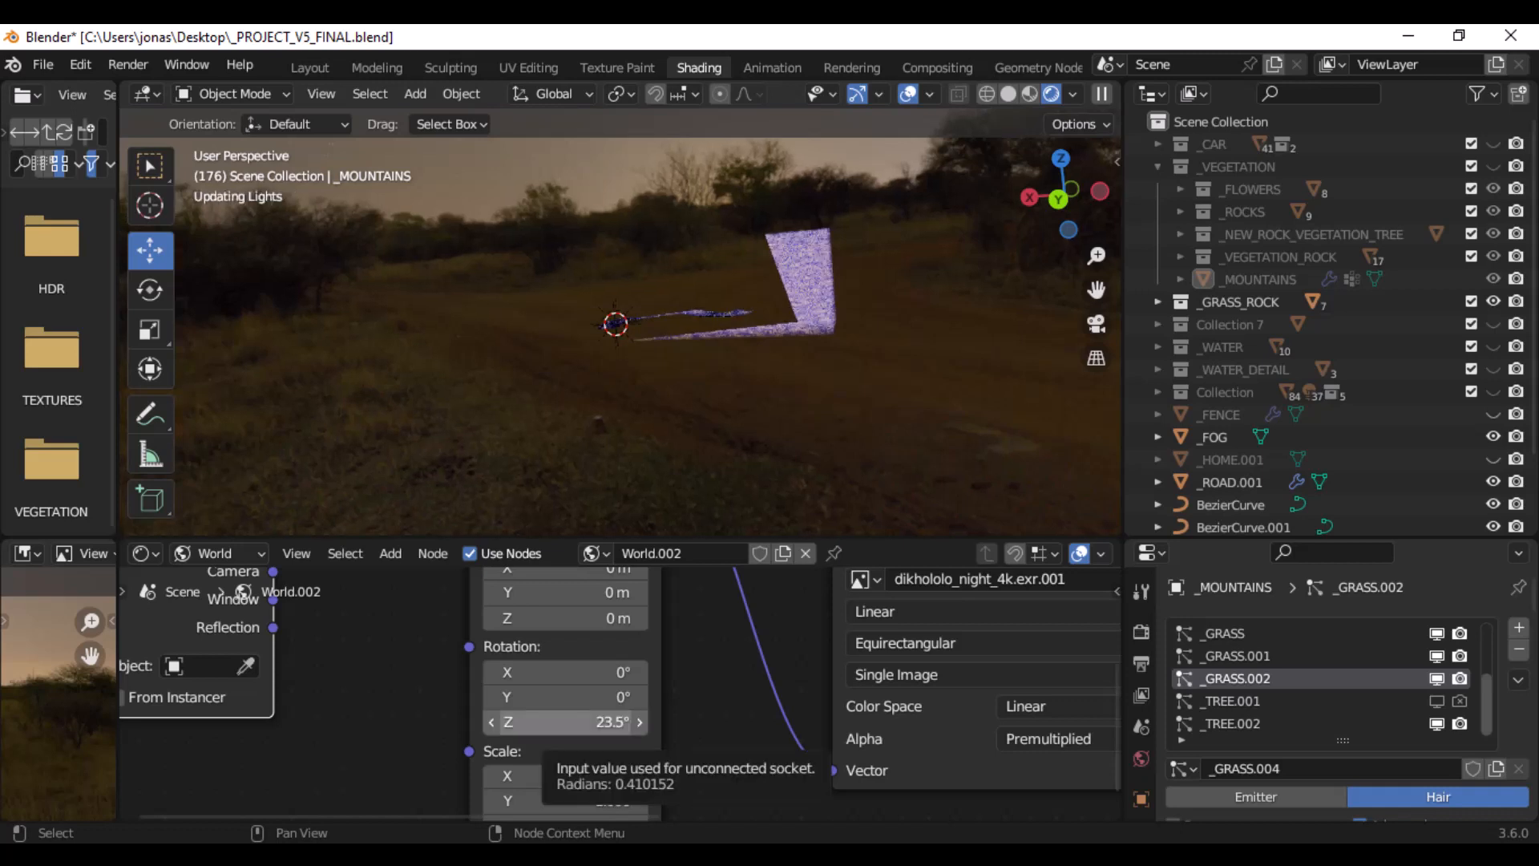
click(569, 722)
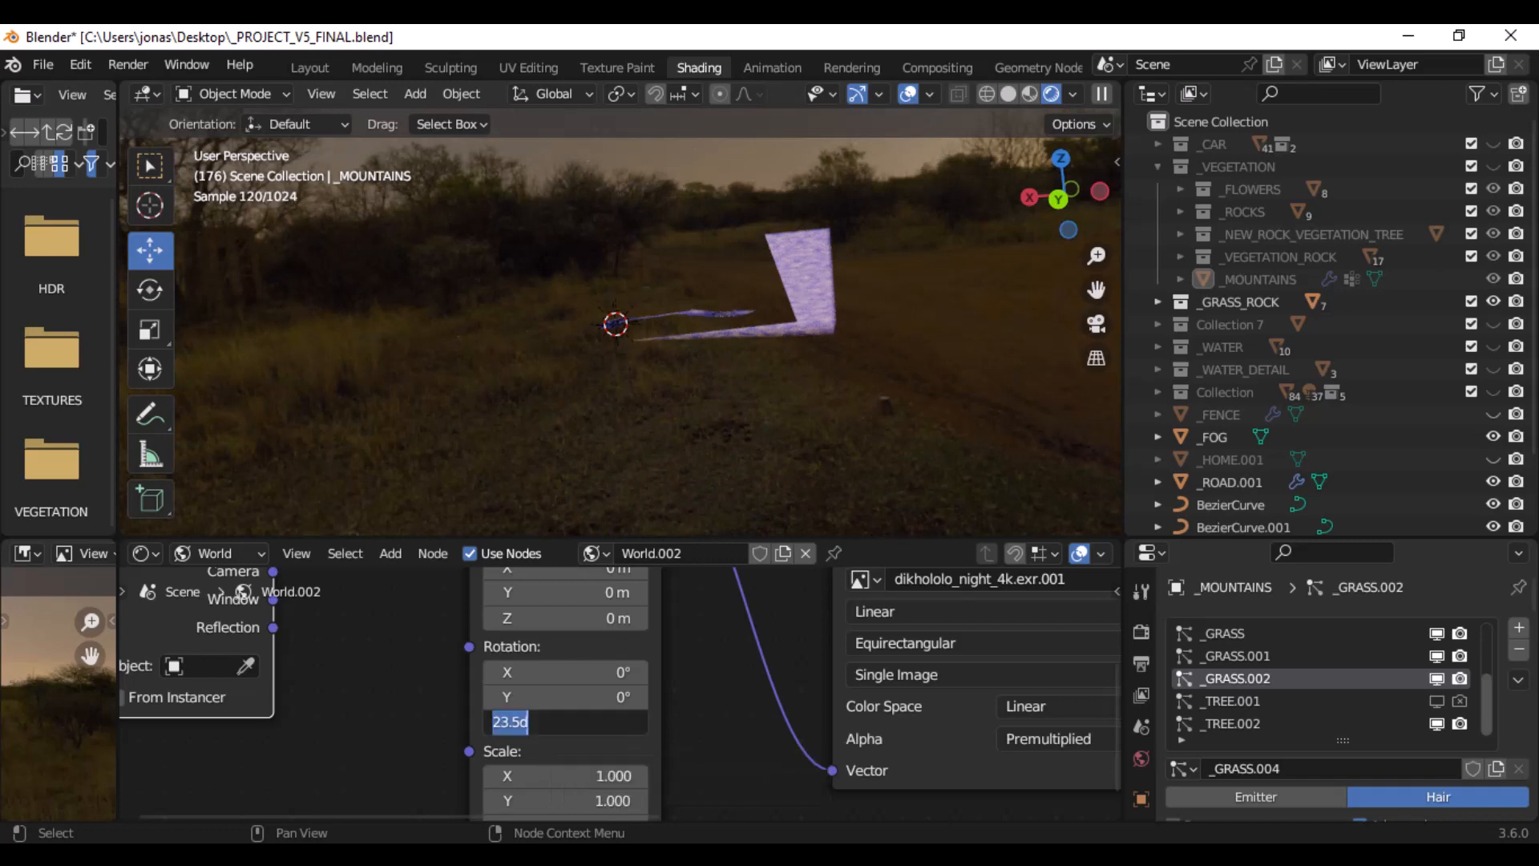
text(0)
key(Return)
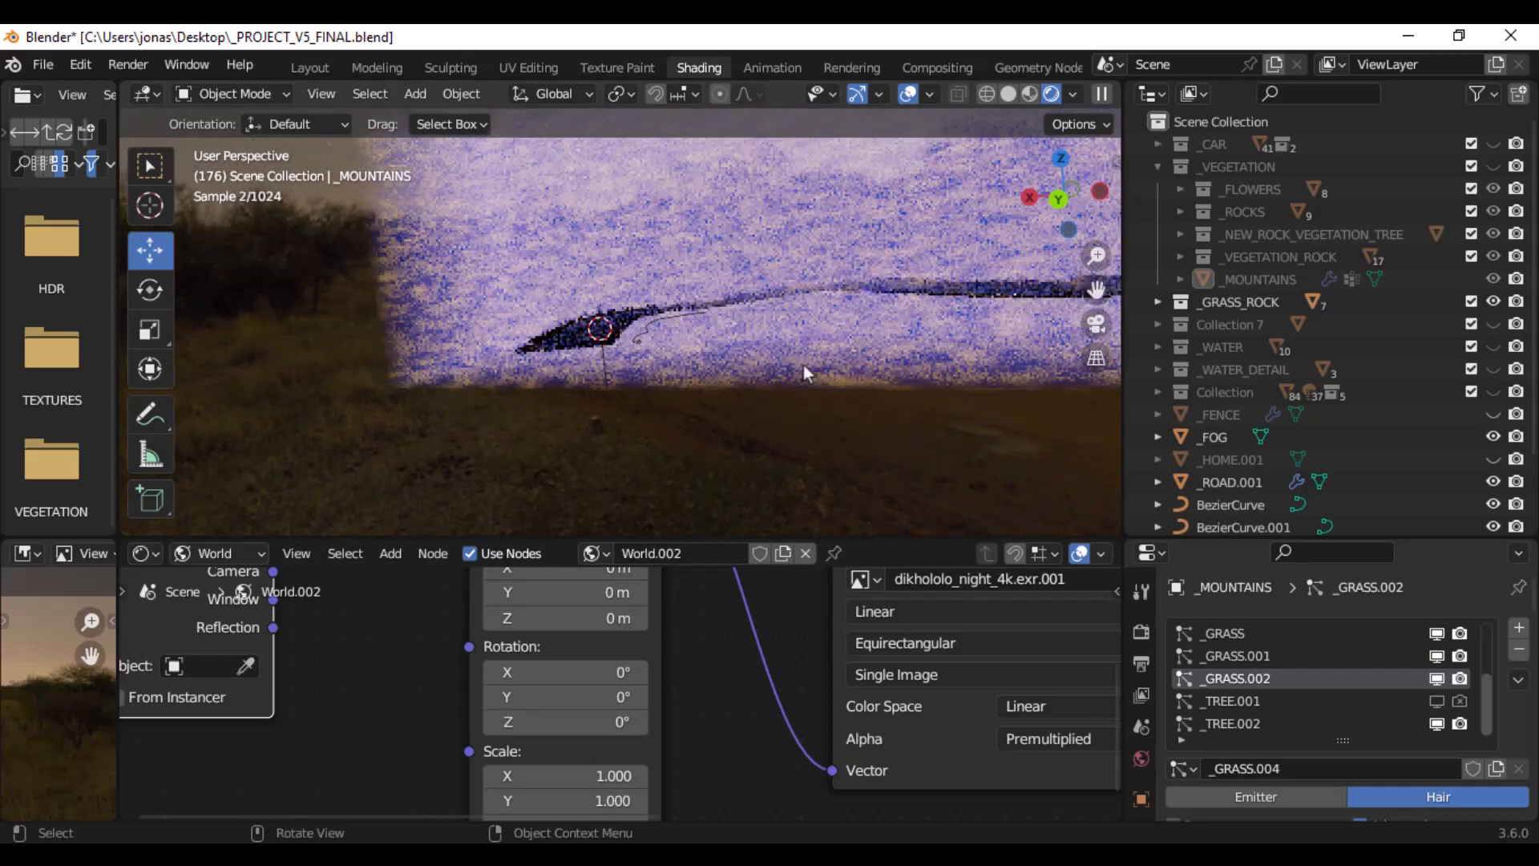
- Unhide the _WATER and _VEGETATION collections and look at the scene through the camera
middle_drag(803, 364, 633, 341)
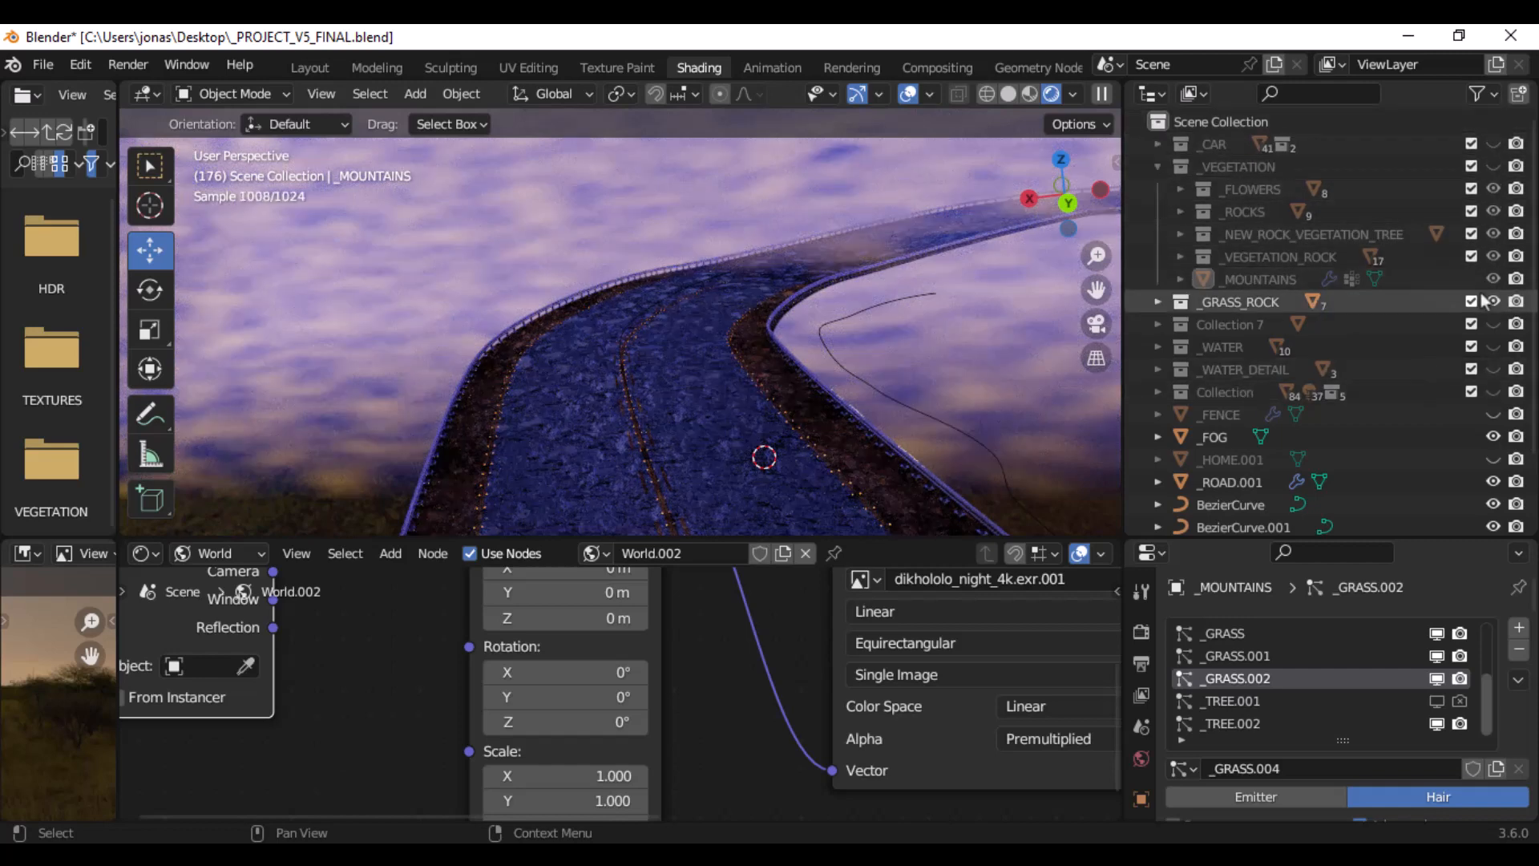
click(1492, 347)
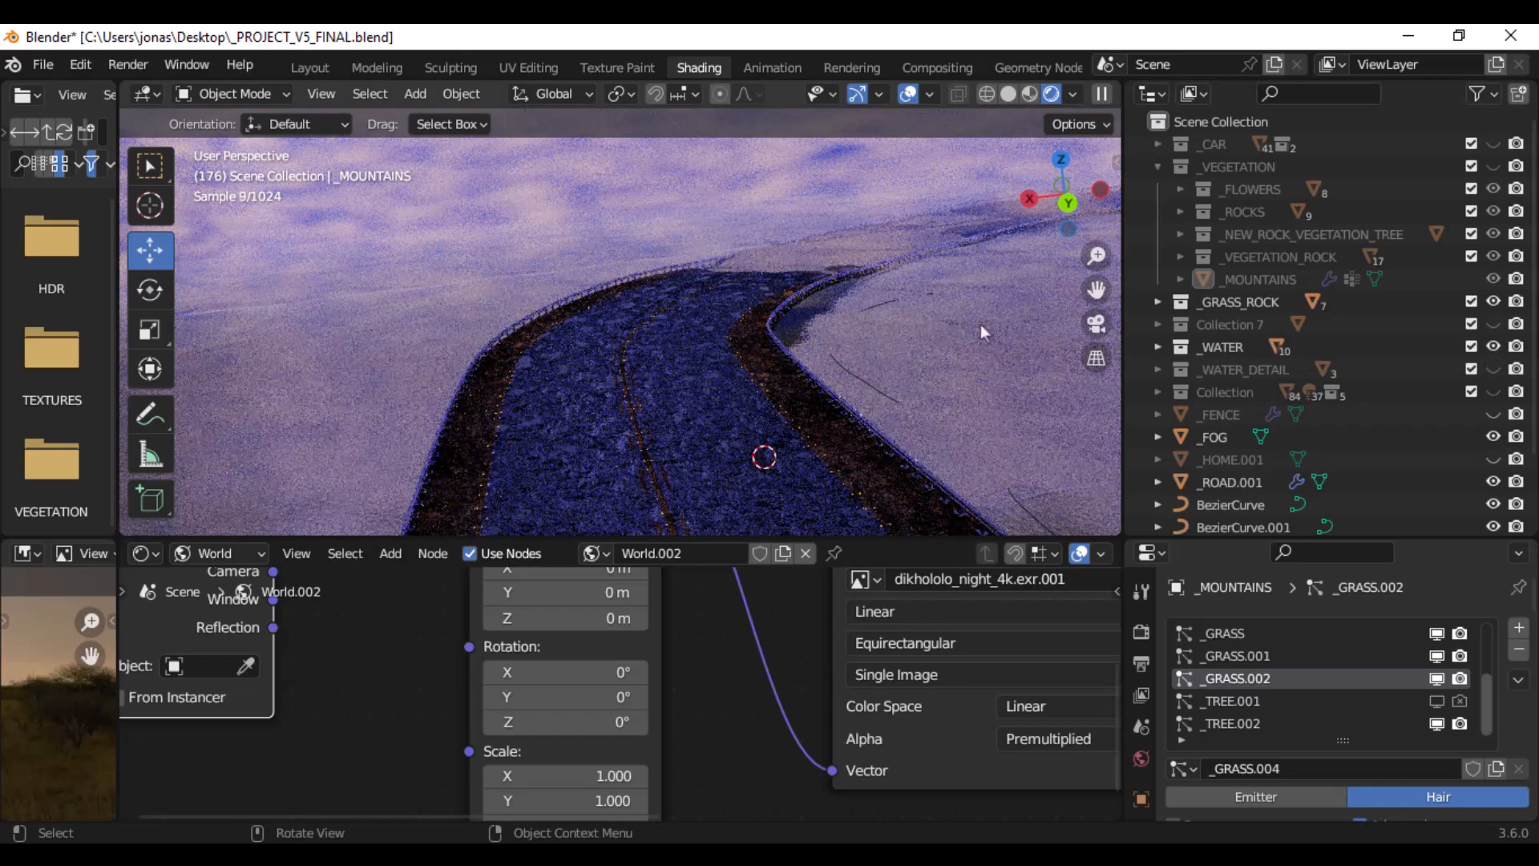
shift+middle_drag(895, 314, 811, 294)
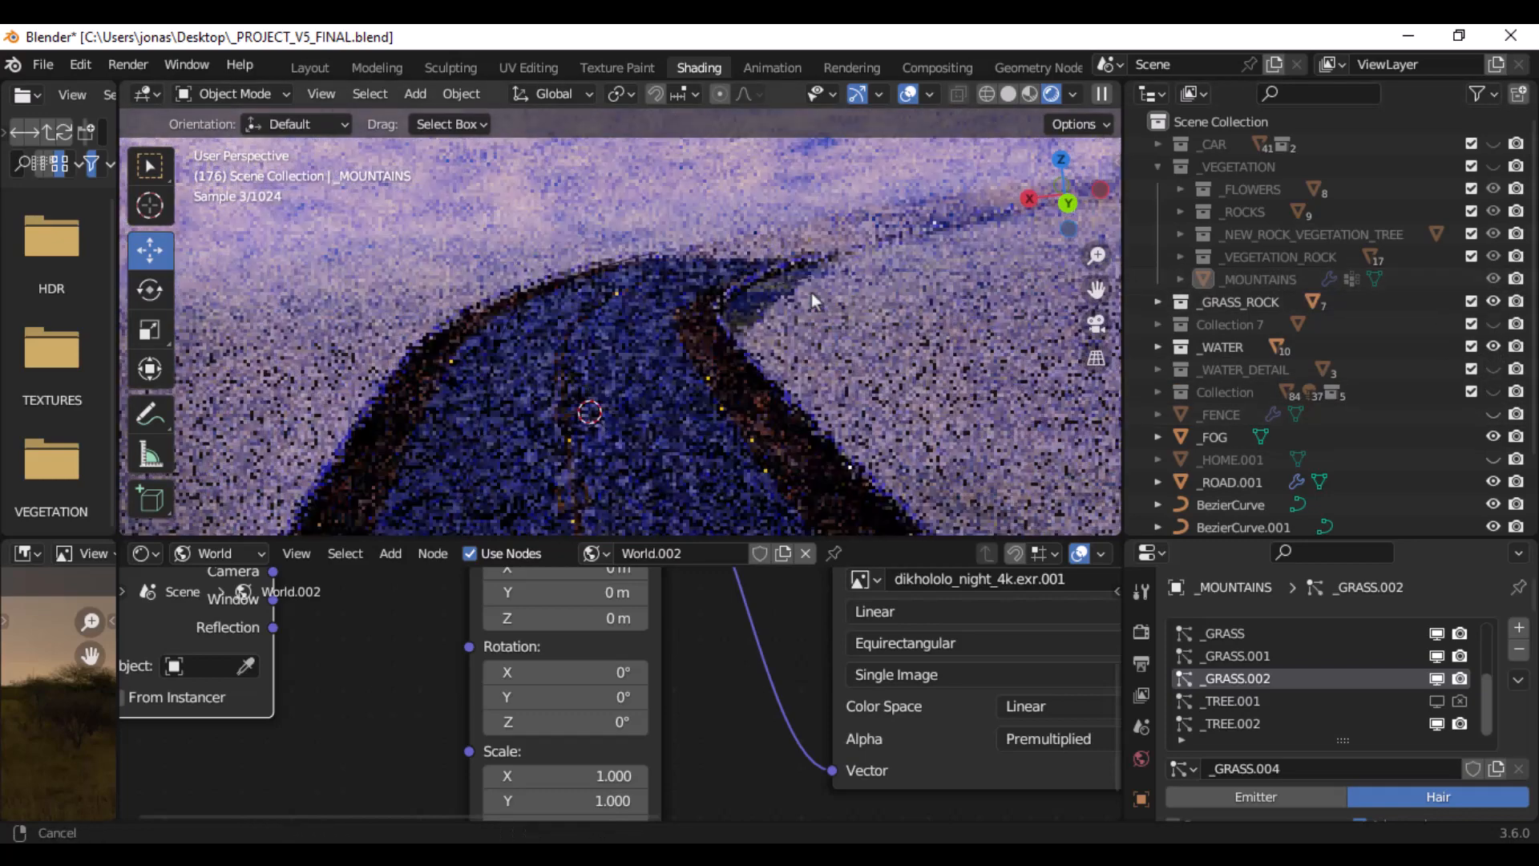
key(KP_0)
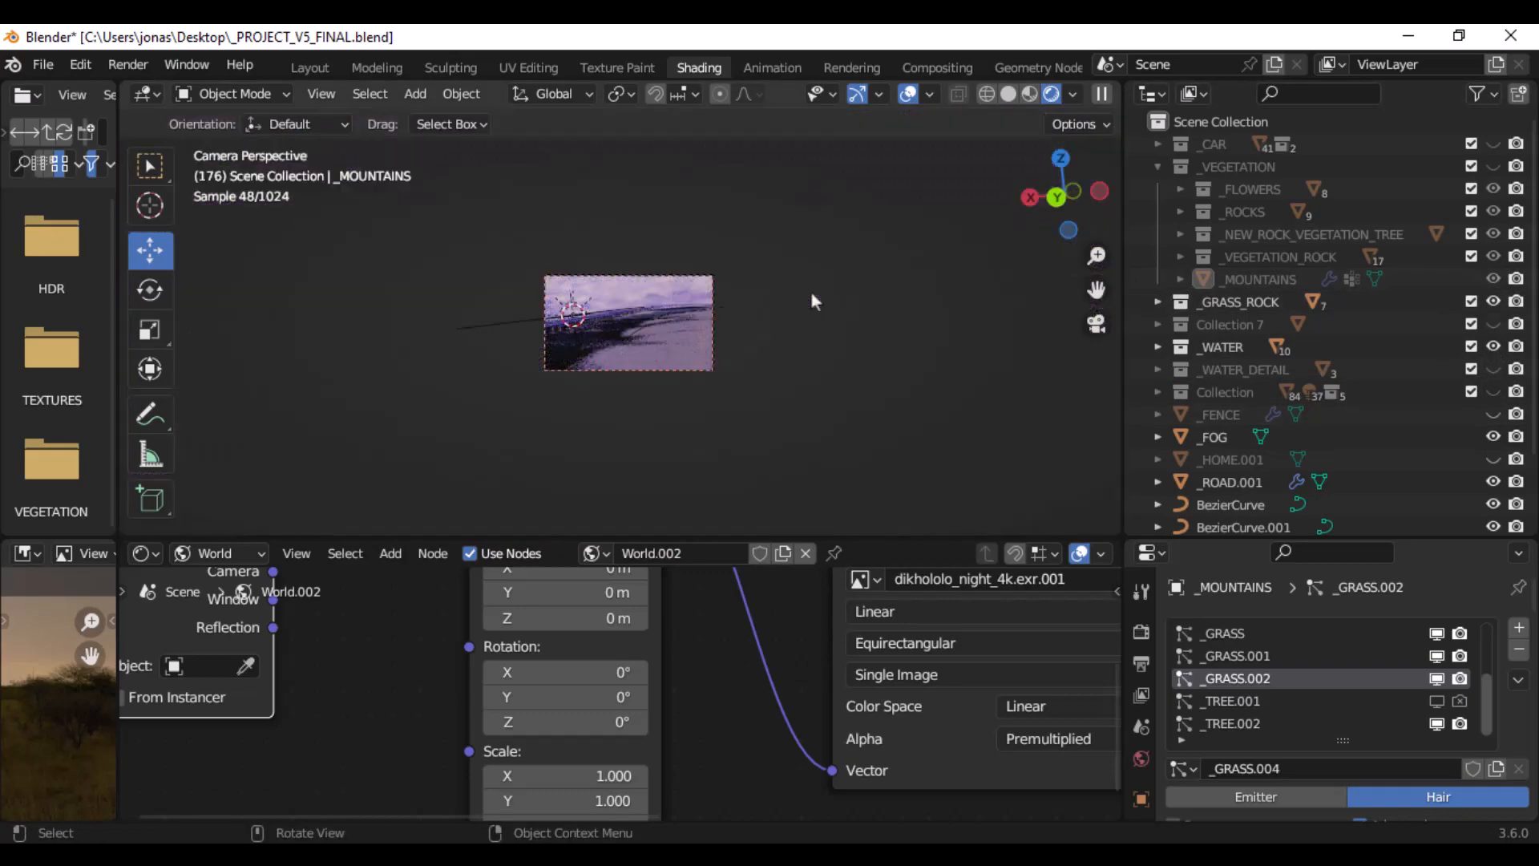
scroll(679, 388, up, 6)
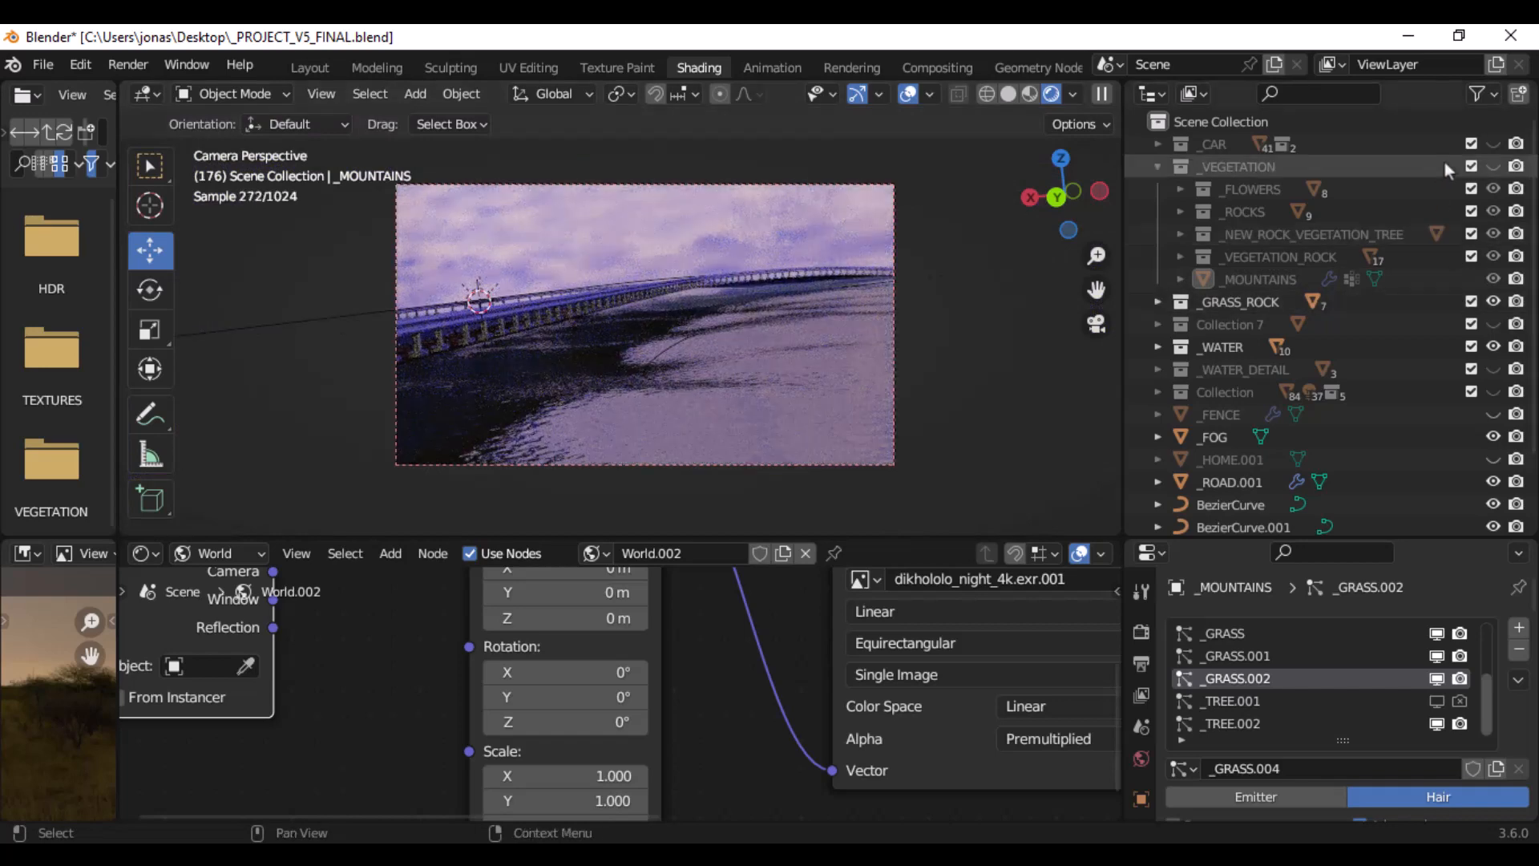
click(1493, 167)
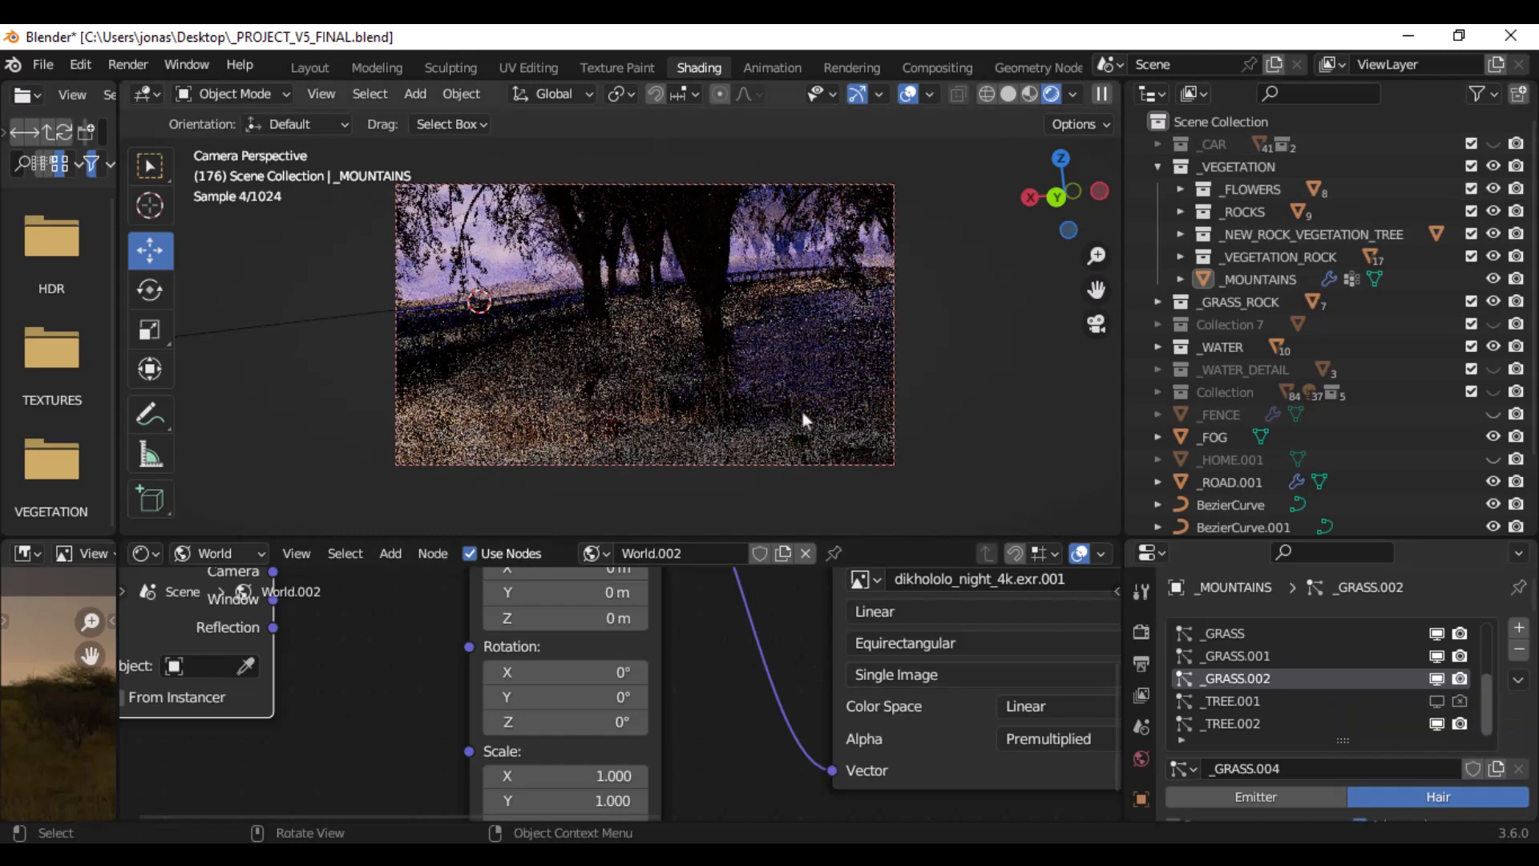
- Limit the viewport rendering to a region covering the water and the tree trunk beside it
scroll(823, 425, up, 2)
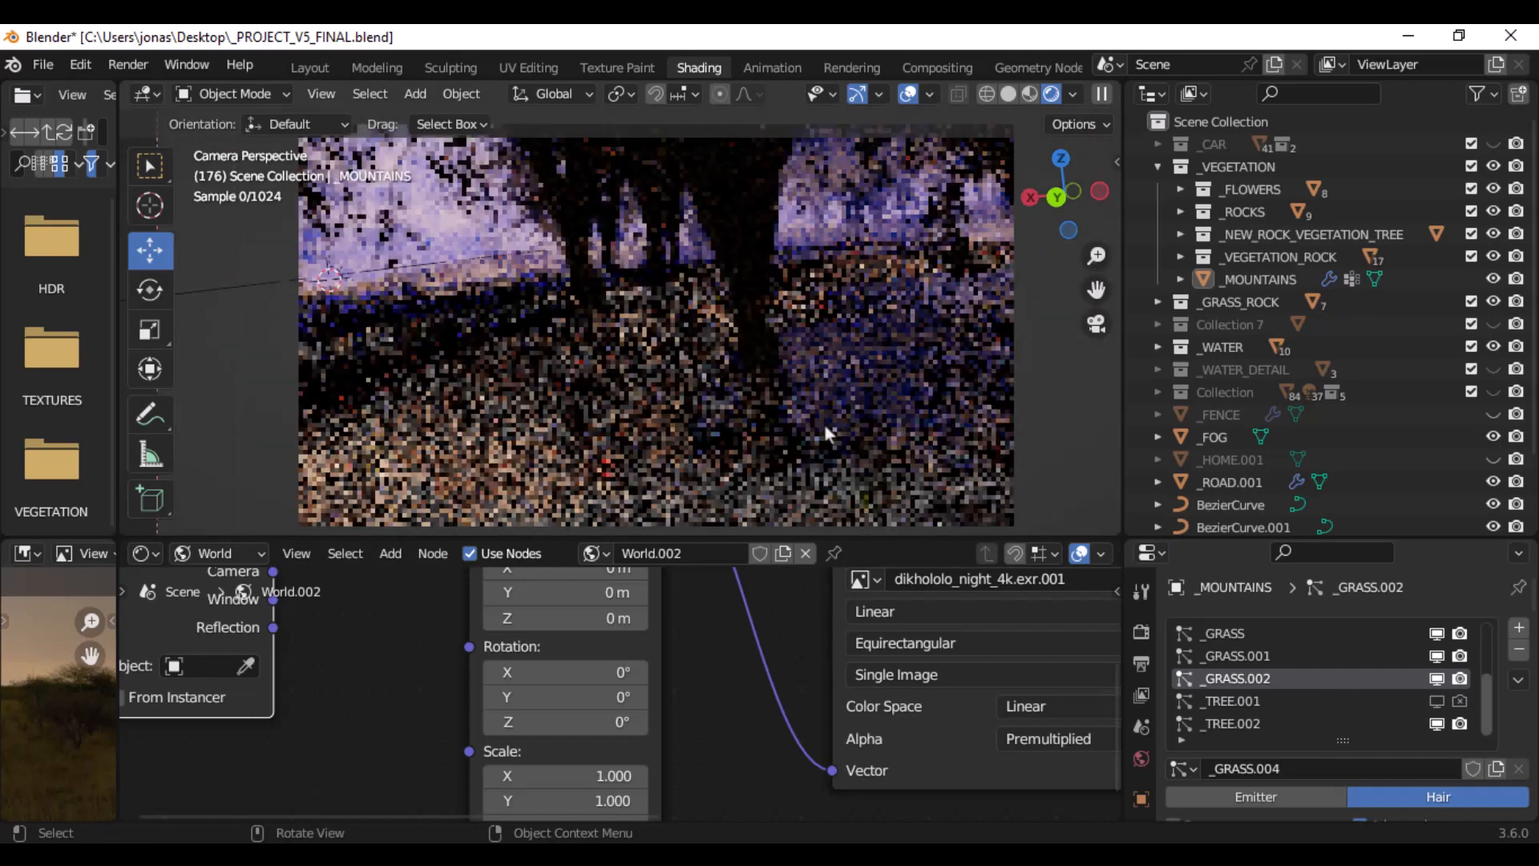
scroll(824, 424, up, 1)
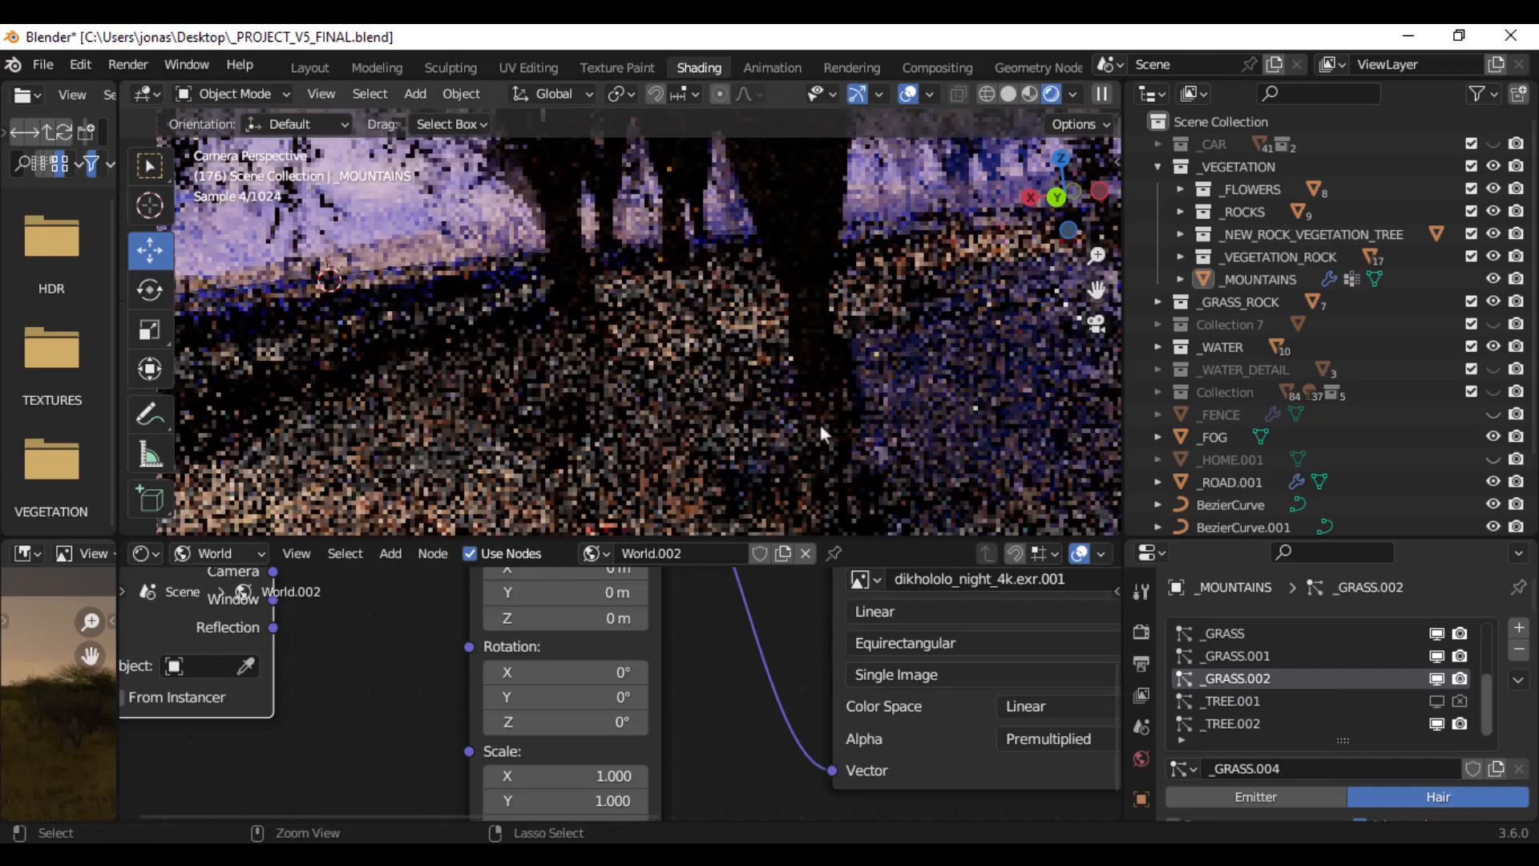
key(ctrl+b)
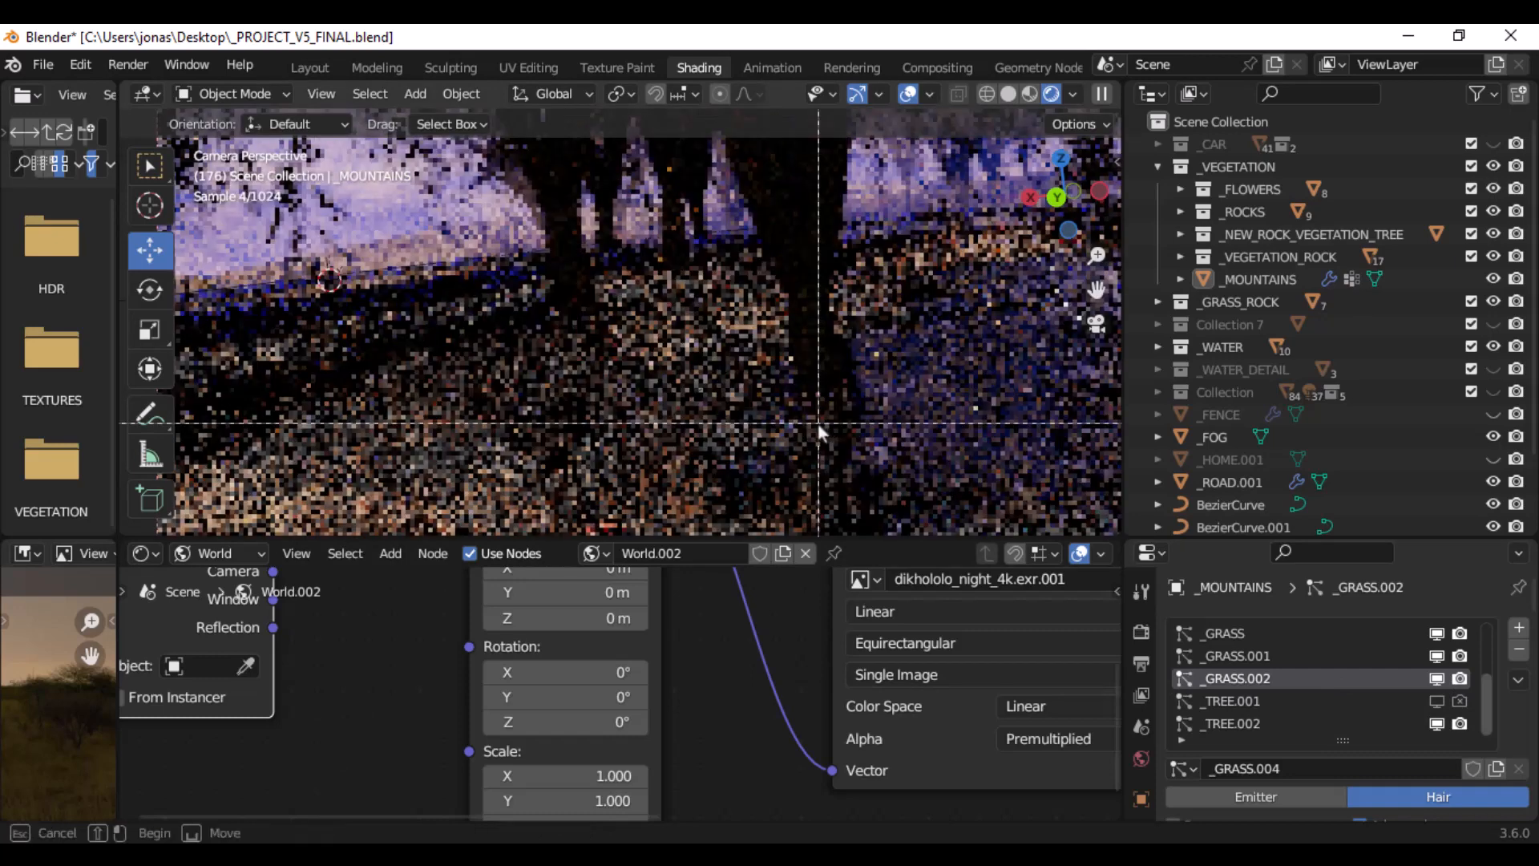
drag(609, 307, 1095, 527)
shift+middle_drag(975, 354, 724, 383)
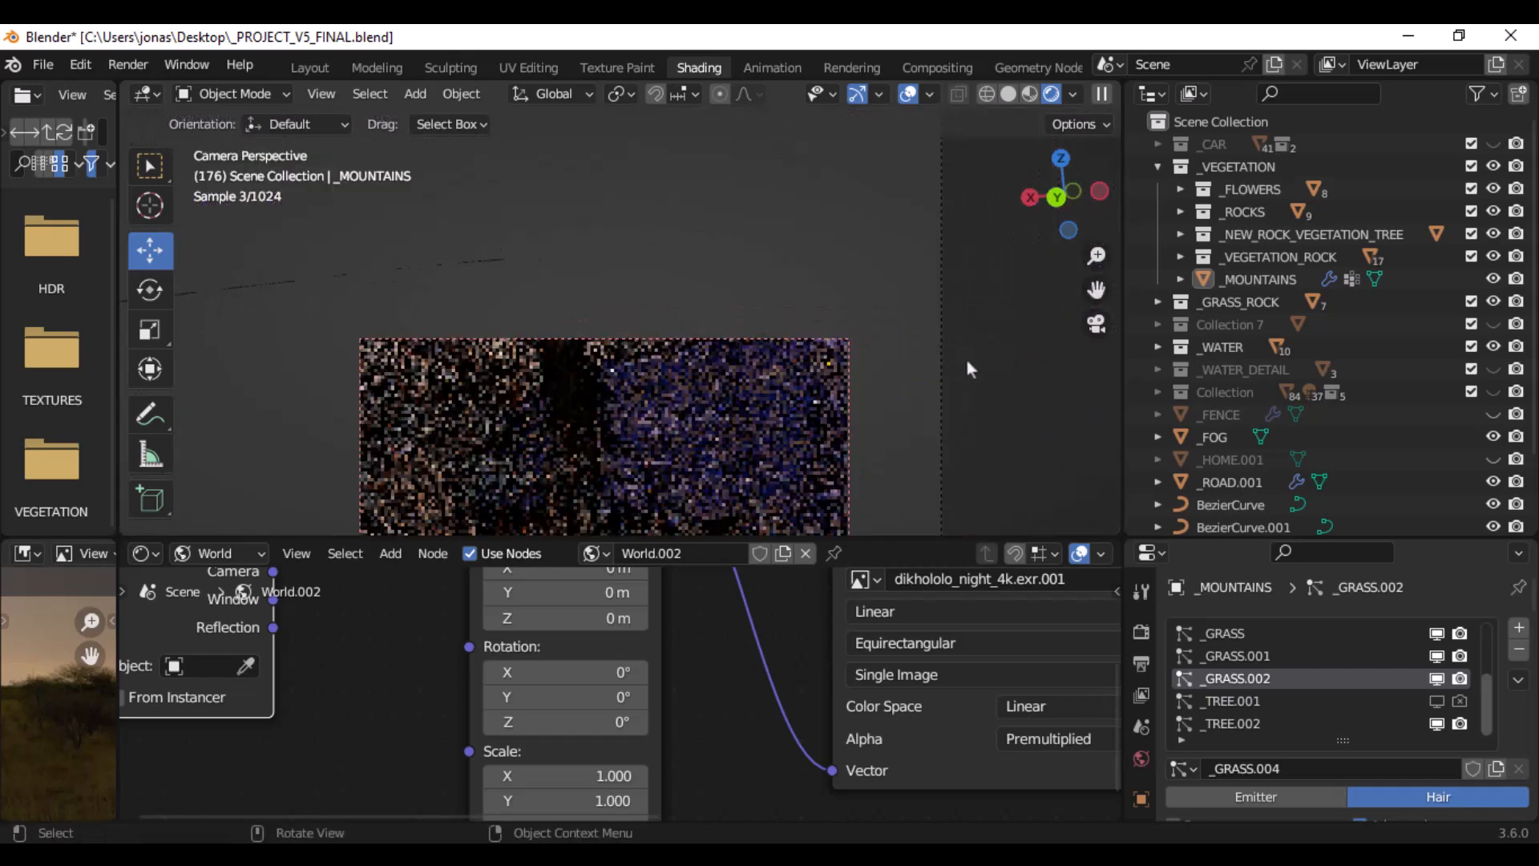
scroll(960, 343, down, 1)
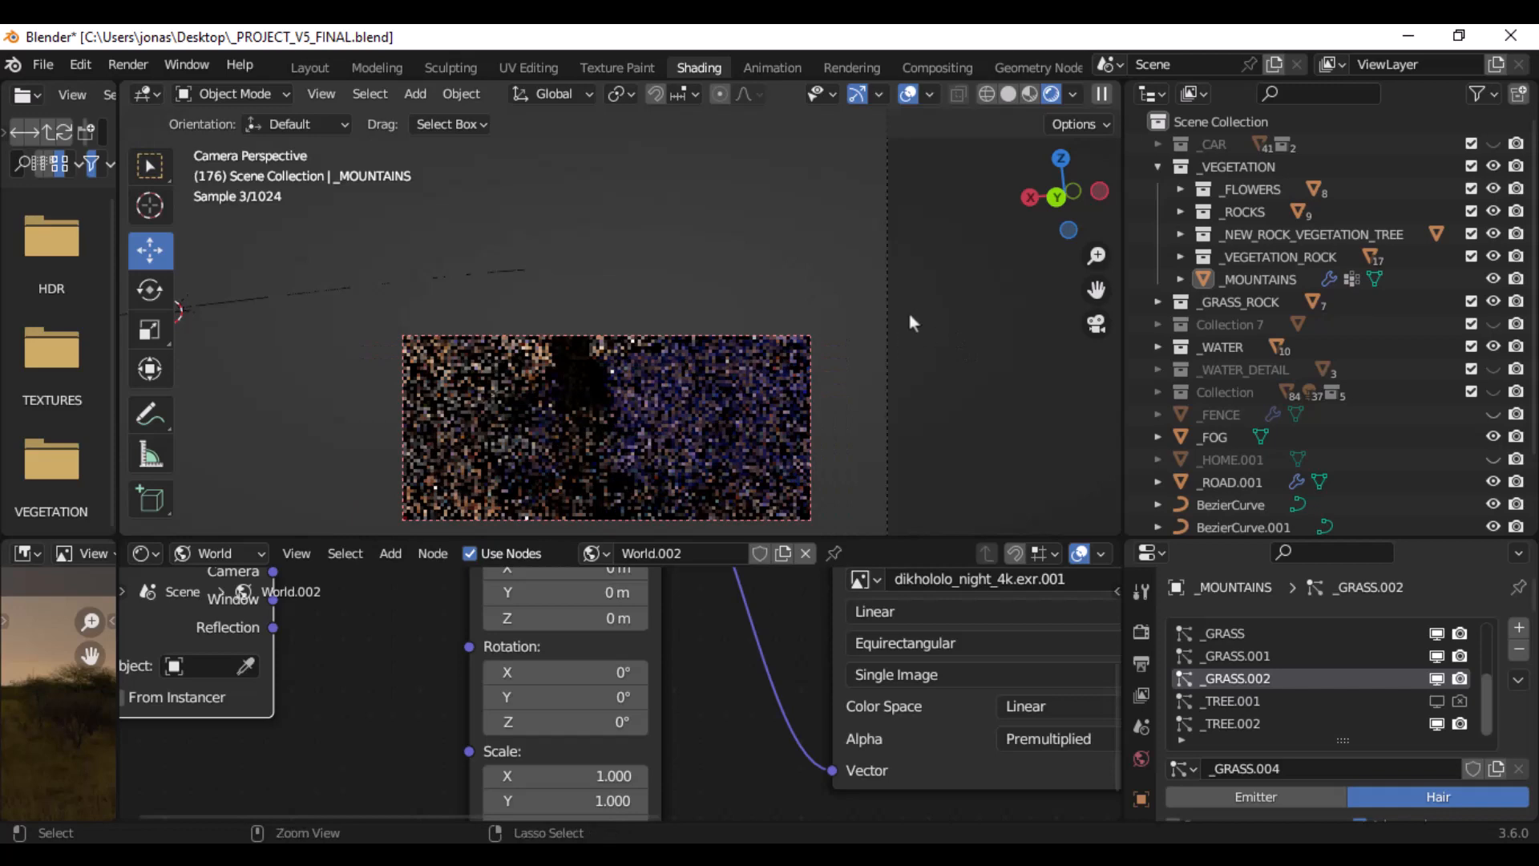
key(ctrl+b)
mouse_move(953, 238)
mouse_down()
mouse_move(325, 526)
mouse_move(521, 523)
mouse_up()
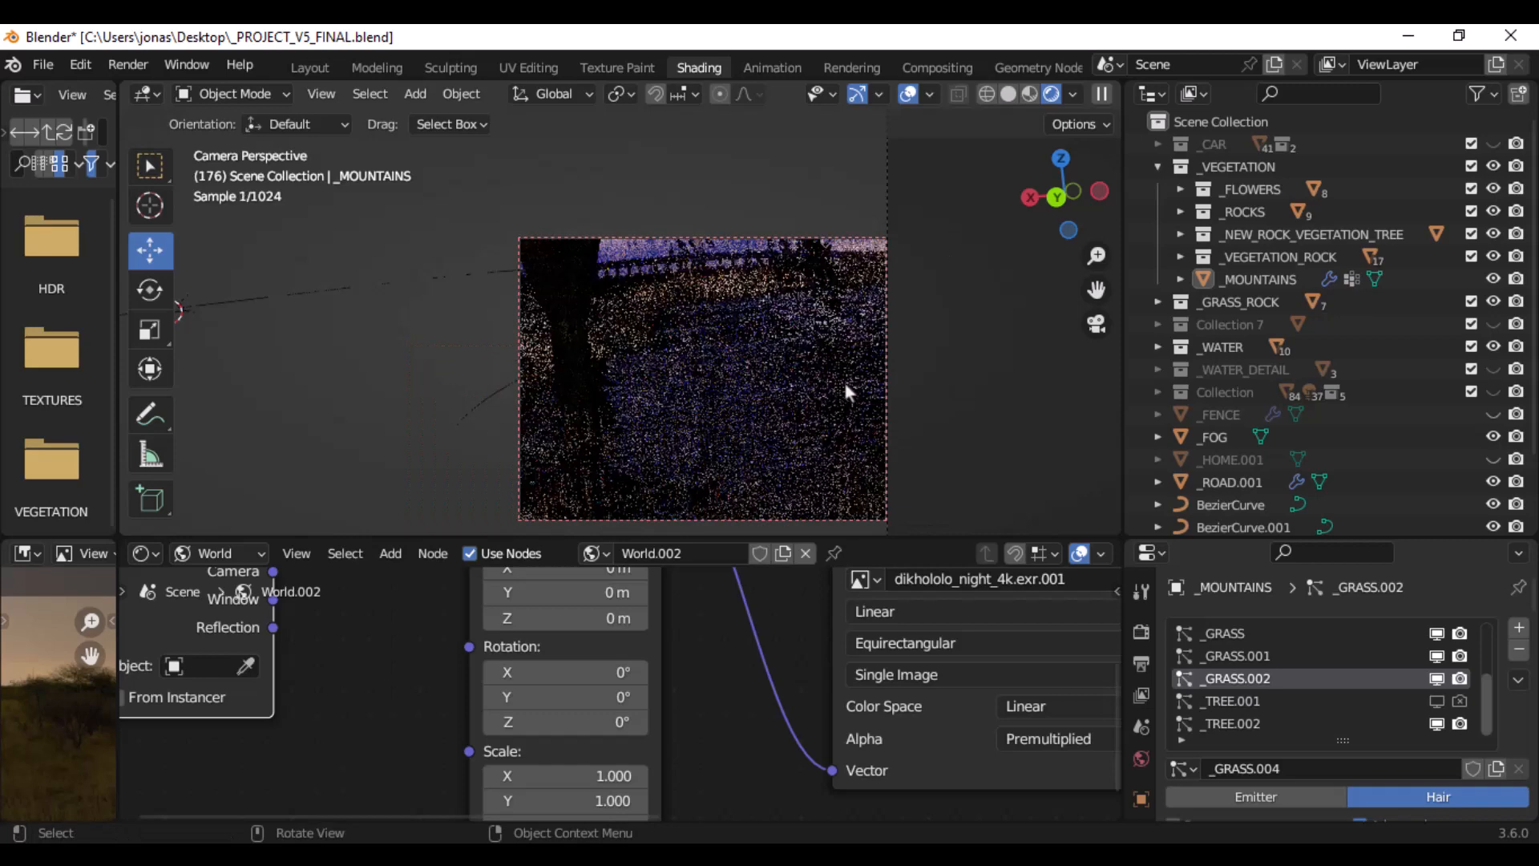
- Show the Water.003 object material of the _WATER.009 plane in the shader editor and hide the viewport overlays
click(1226, 352)
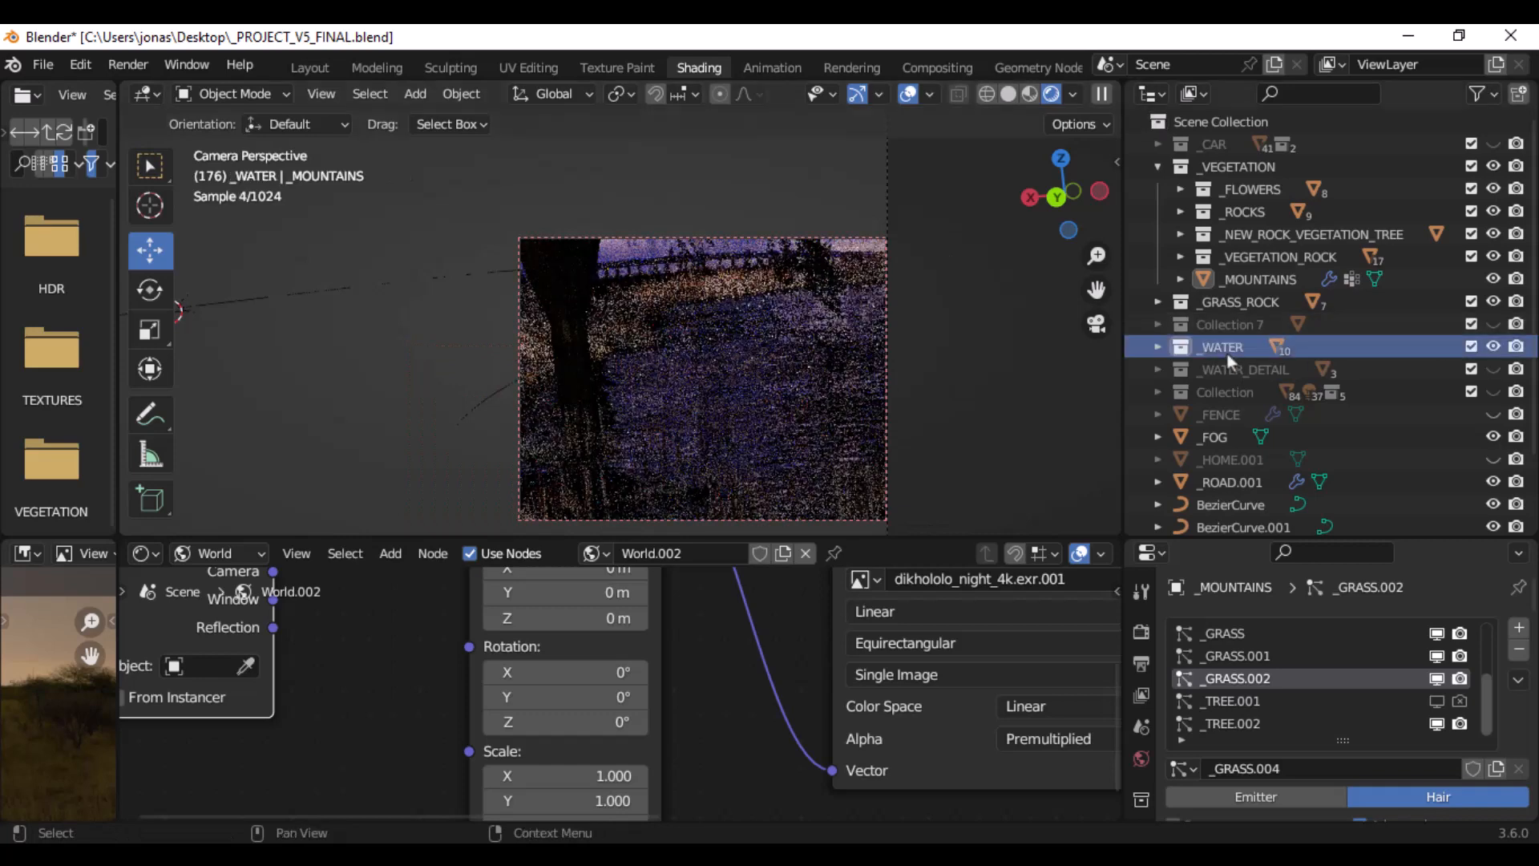
click(248, 552)
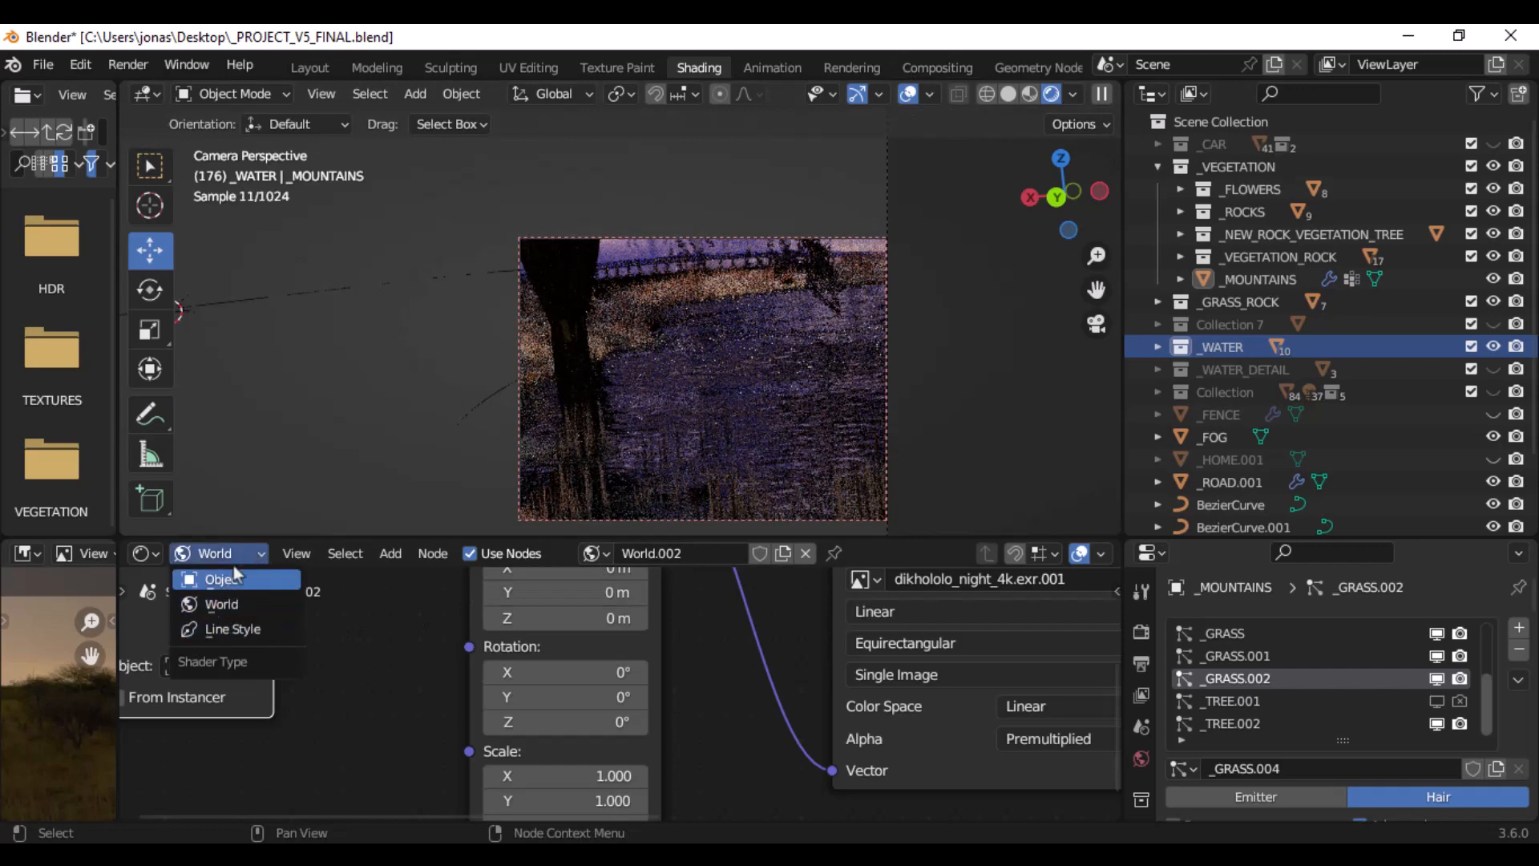
click(231, 579)
scroll(747, 638, down, 6)
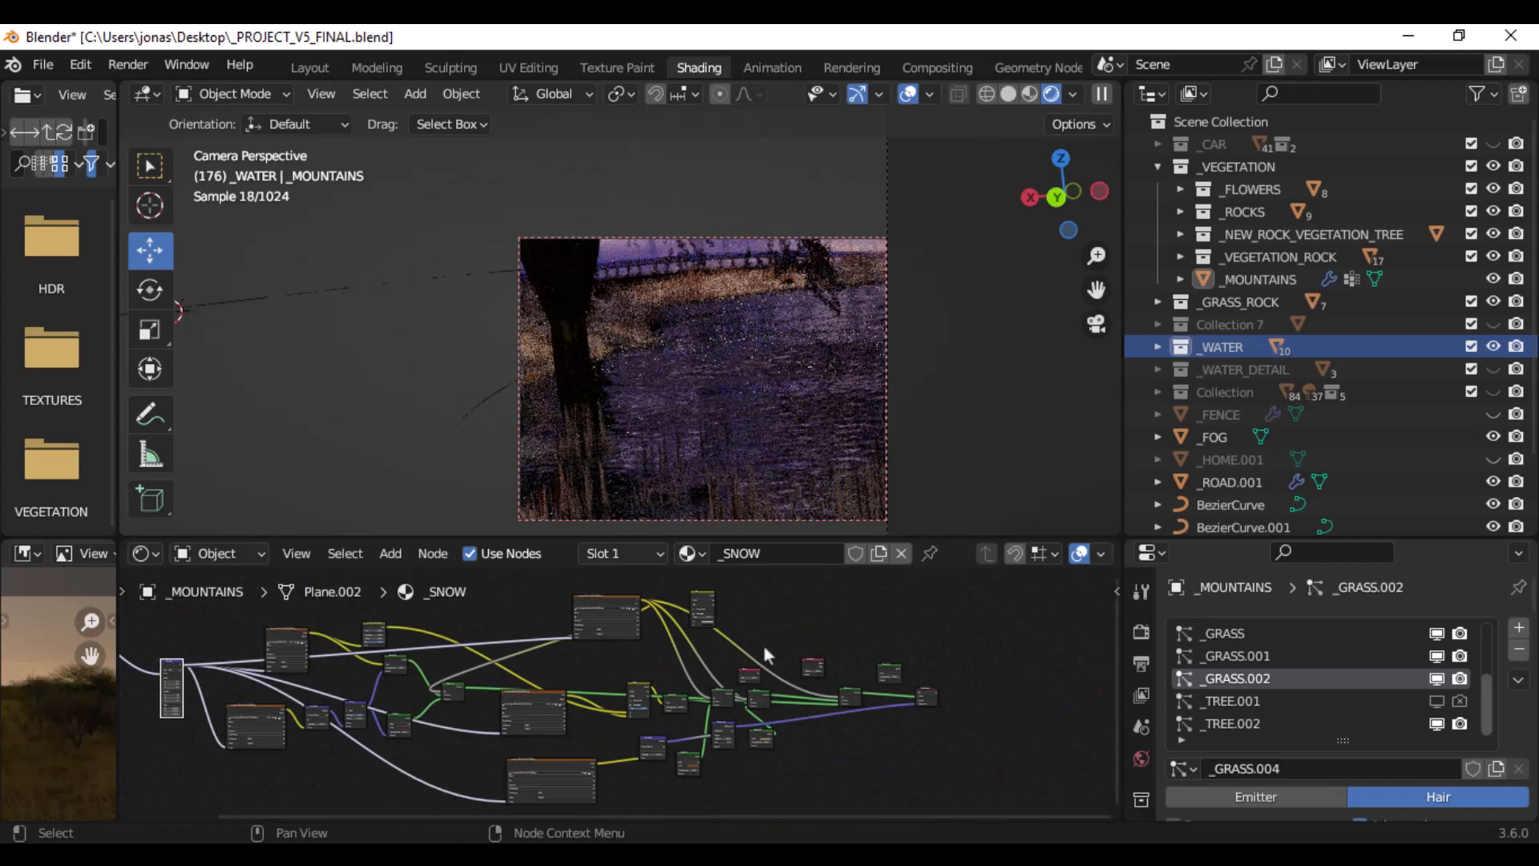
click(806, 346)
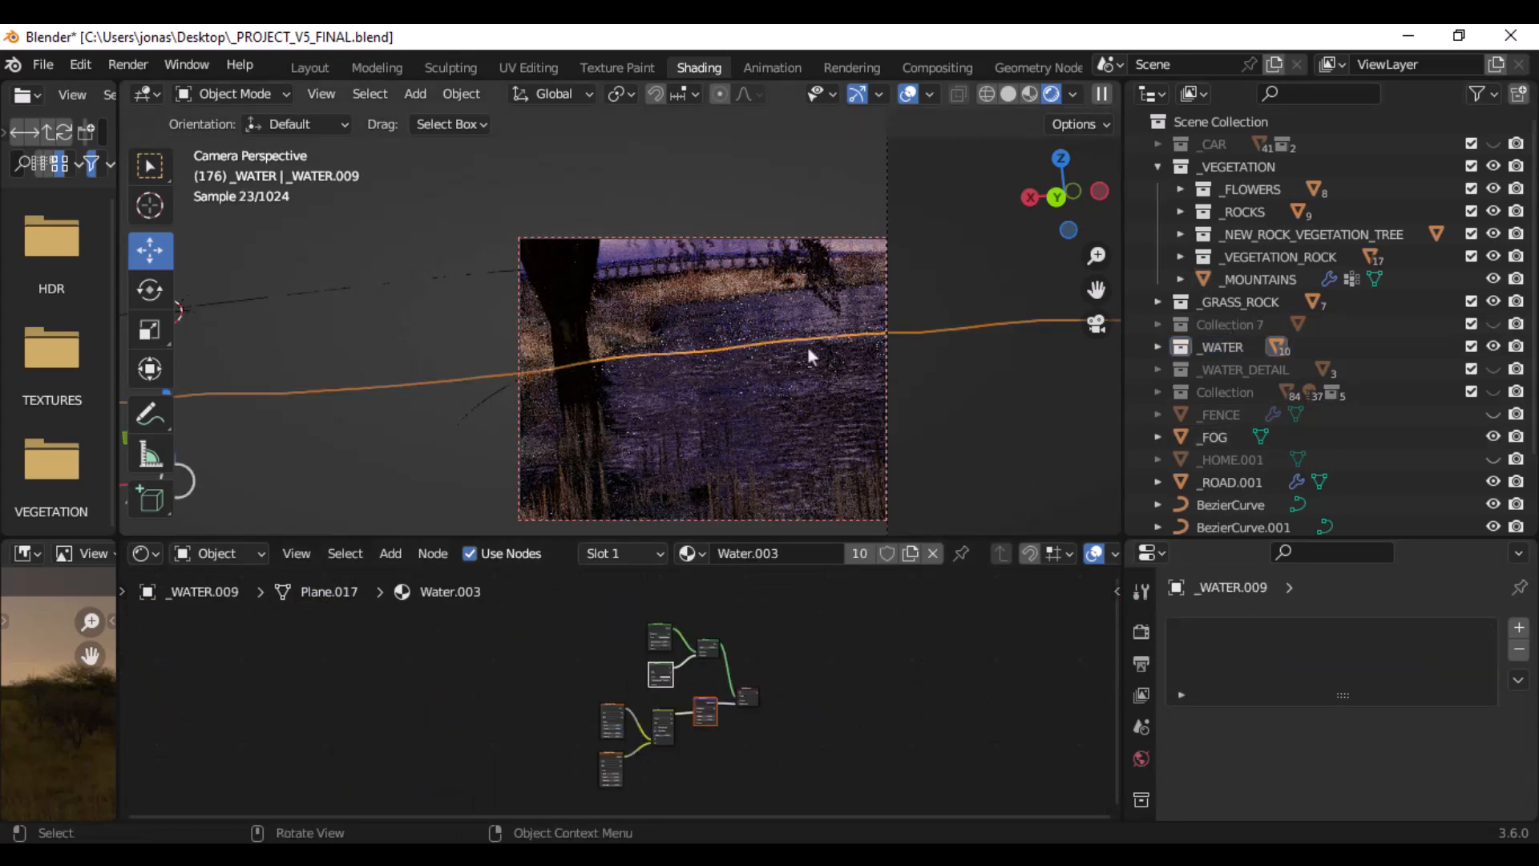
click(807, 651)
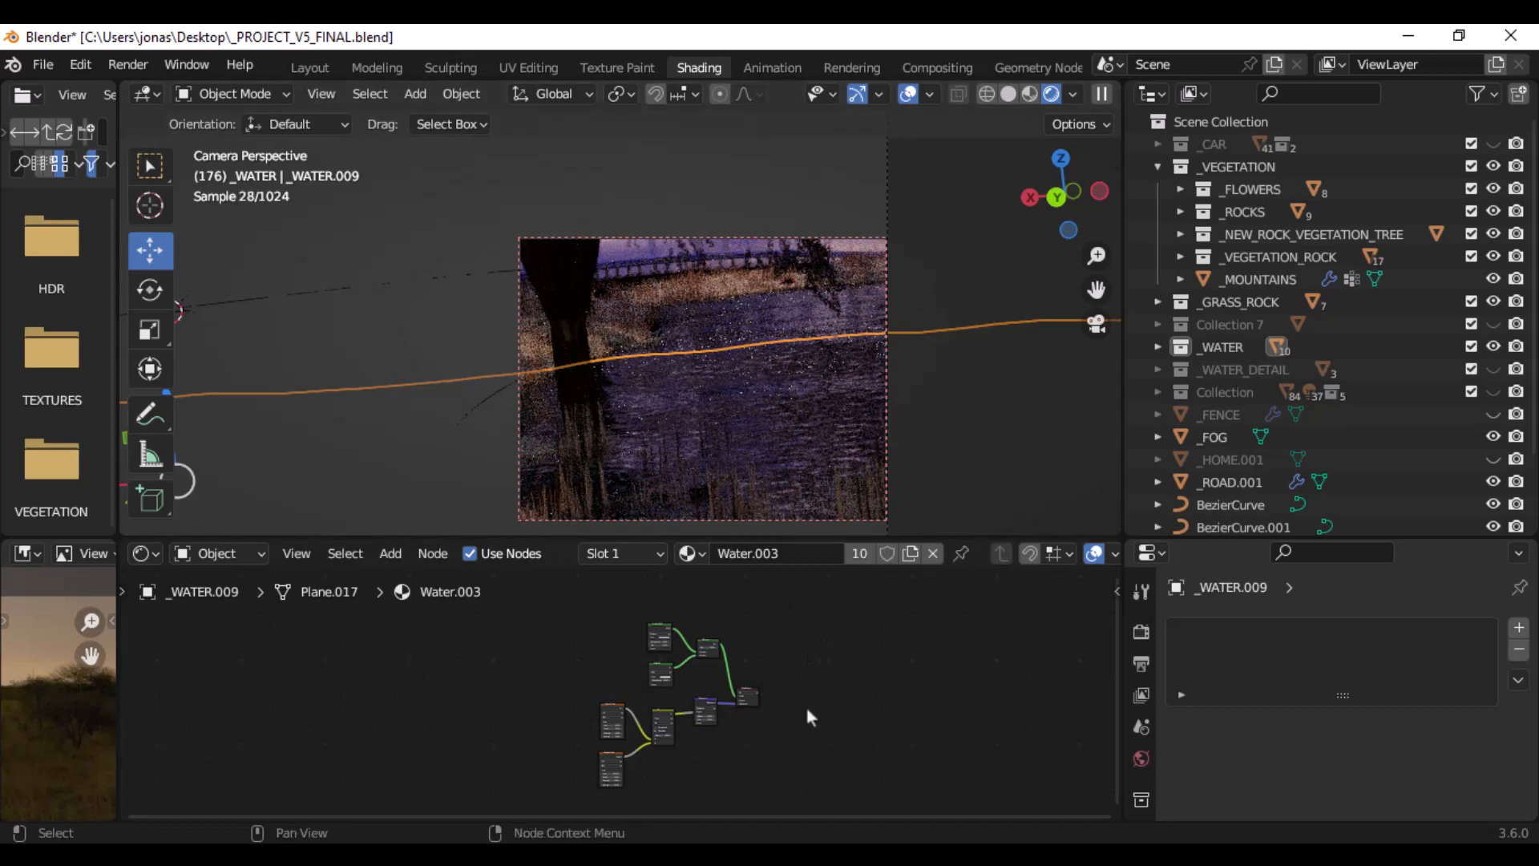
scroll(804, 704, up, 5)
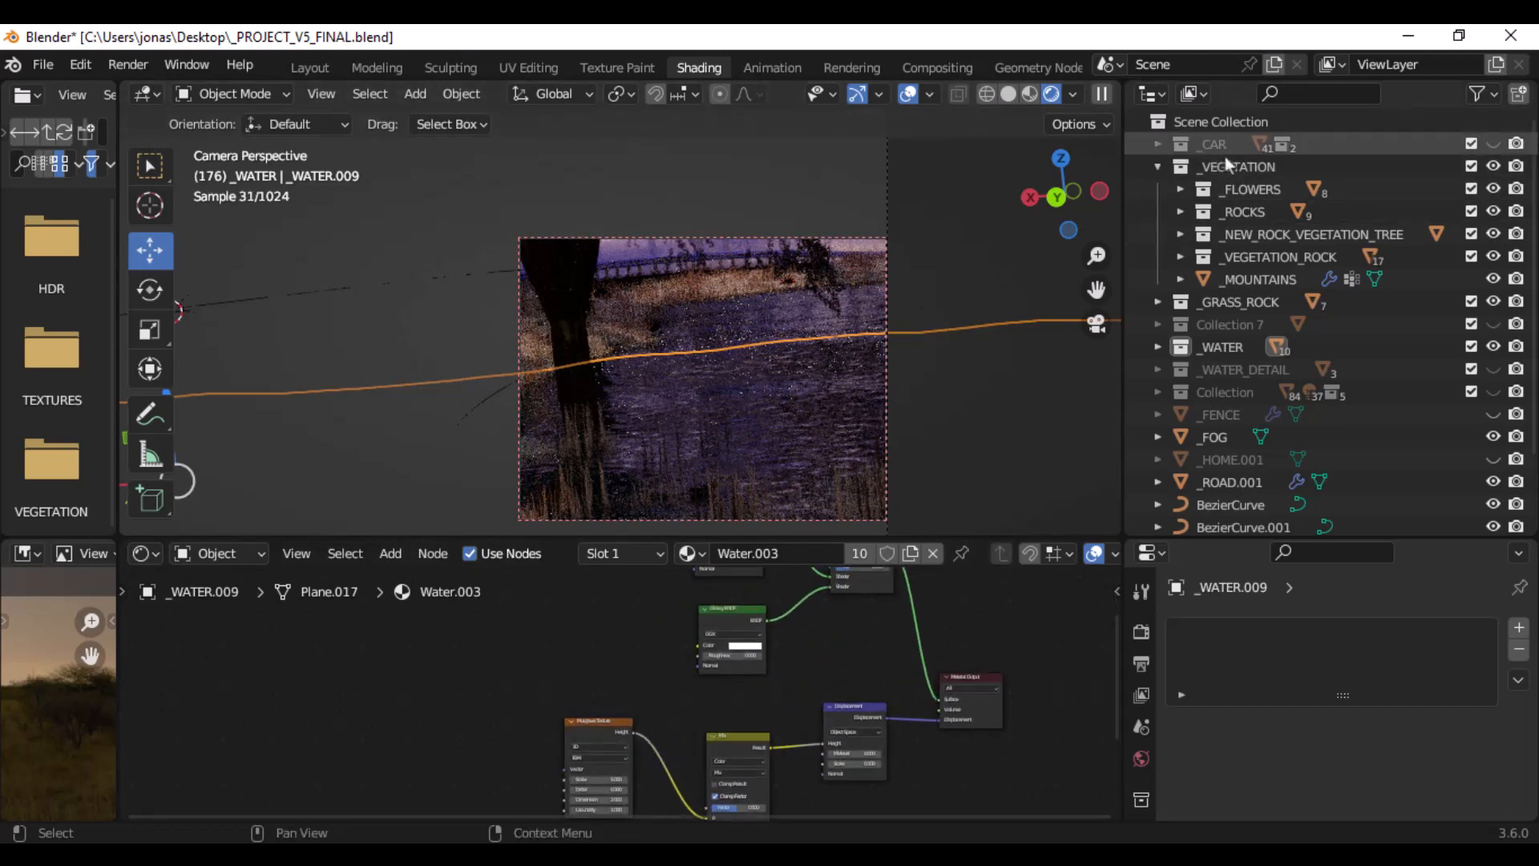
click(908, 94)
- Move the Material Output node of Water.003 slightly farther away from the Displacement node
scroll(828, 641, up, 1)
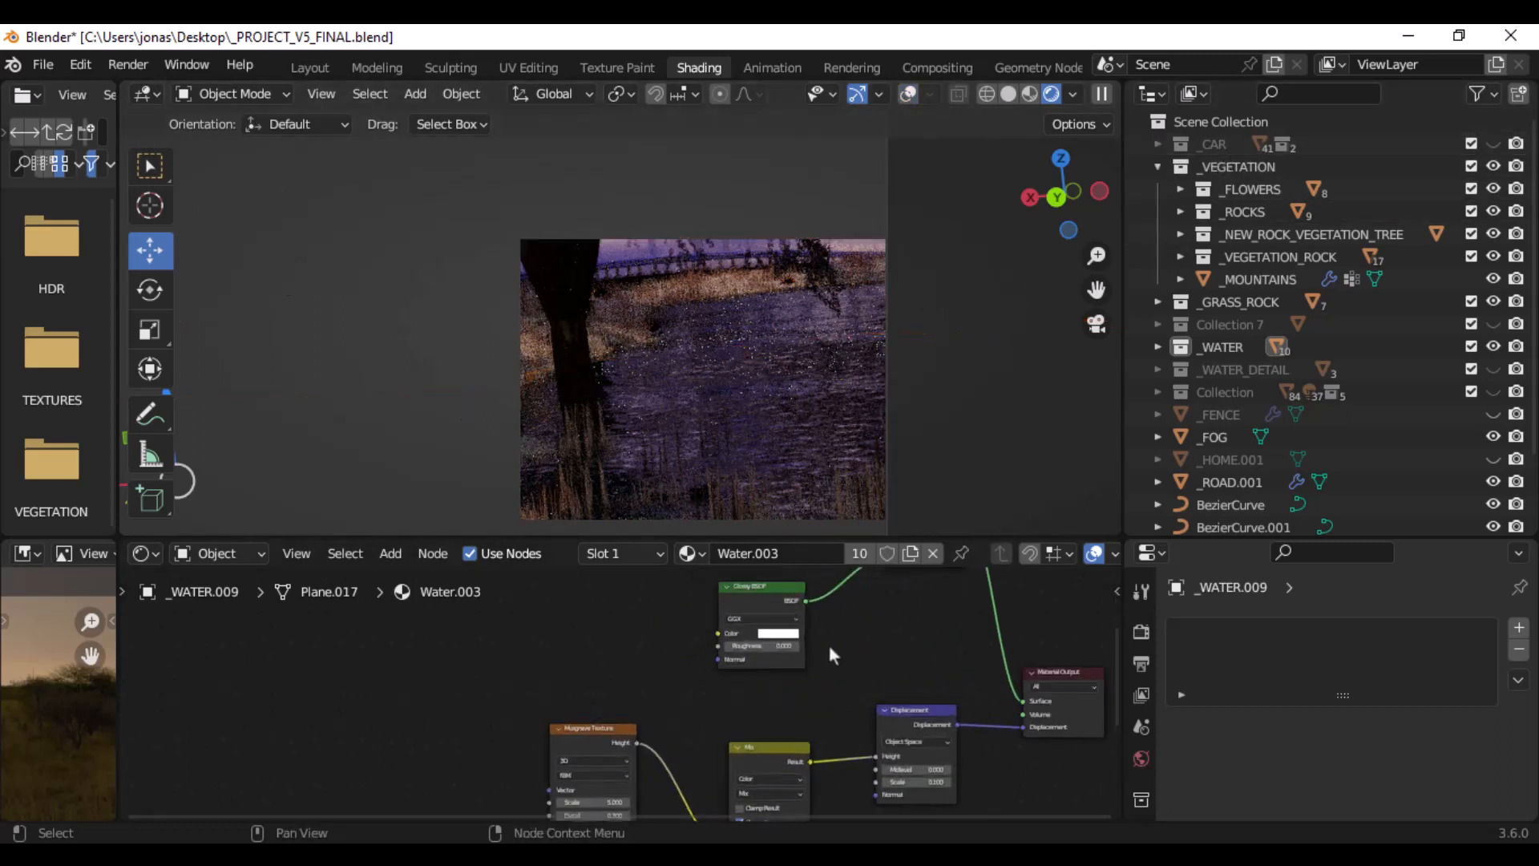
scroll(829, 646, up, 3)
middle_drag(863, 617, 559, 720)
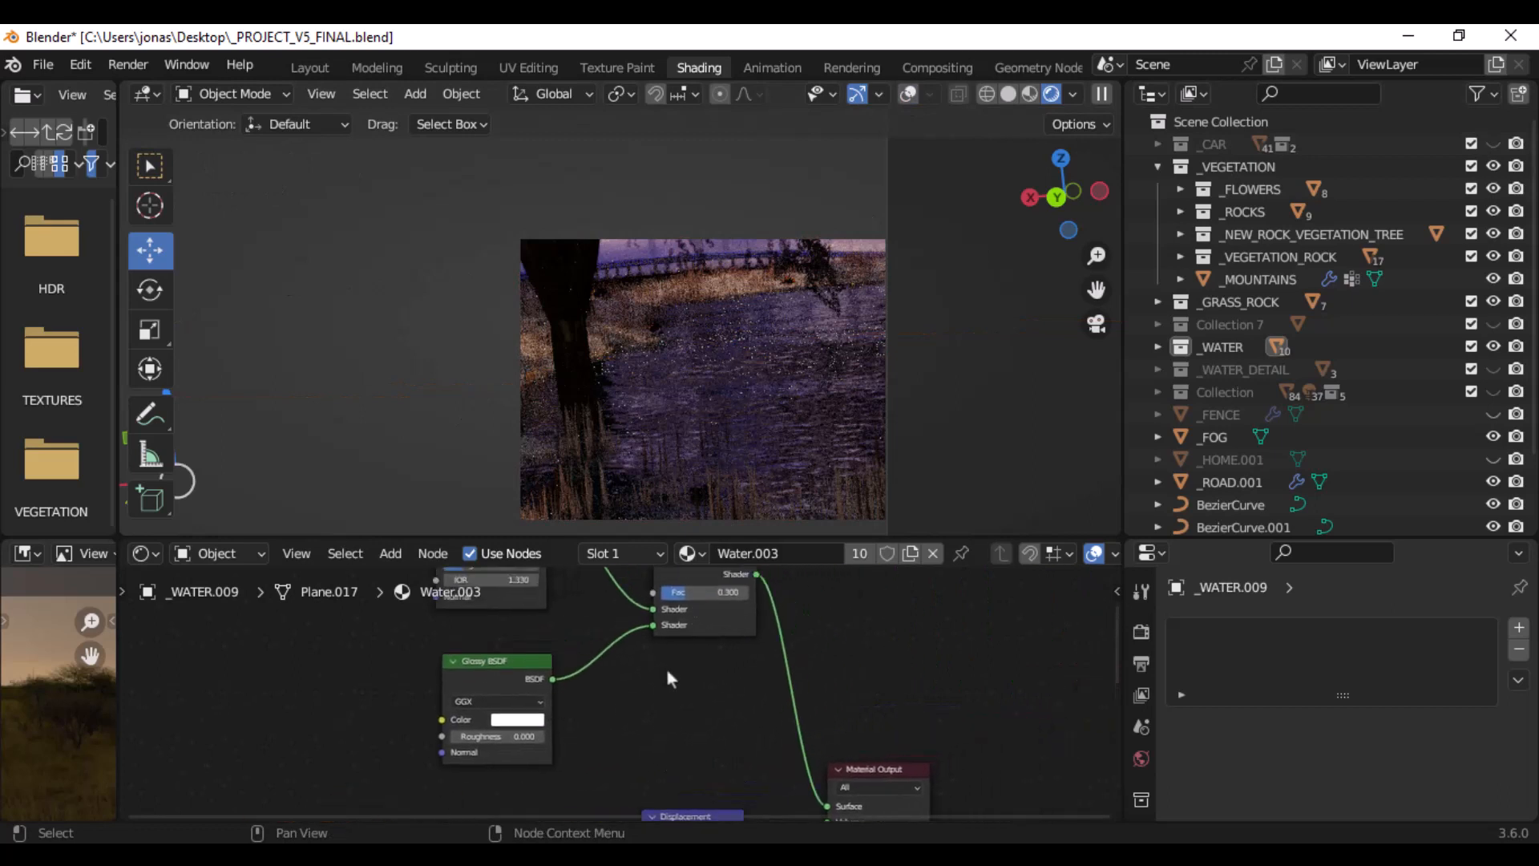
scroll(793, 663, down, 7)
middle_drag(847, 651, 811, 578)
scroll(735, 660, up, 4)
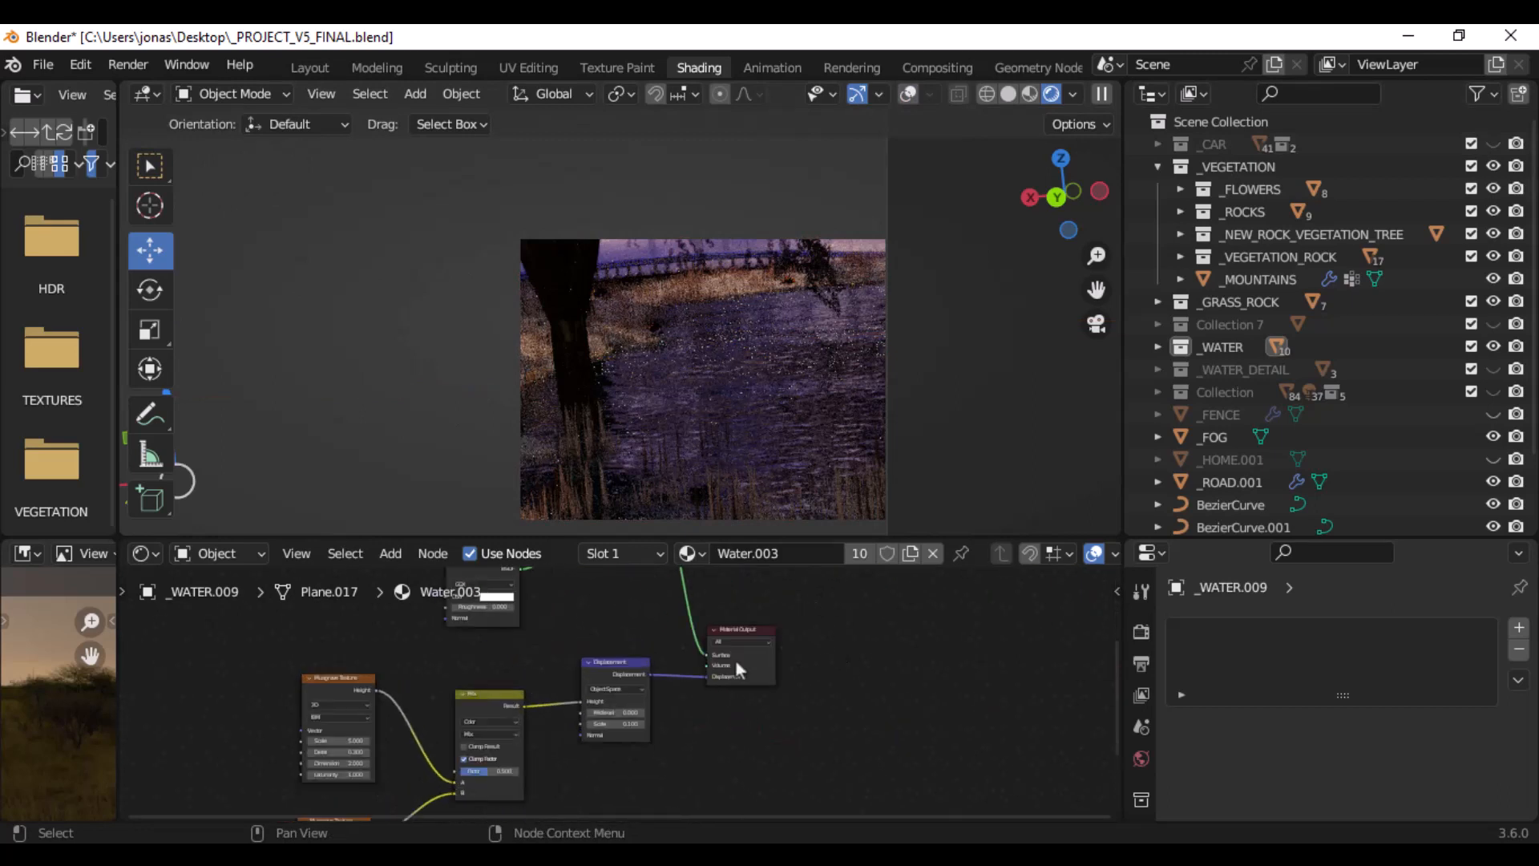
scroll(734, 659, up, 3)
middle_drag(749, 658, 570, 696)
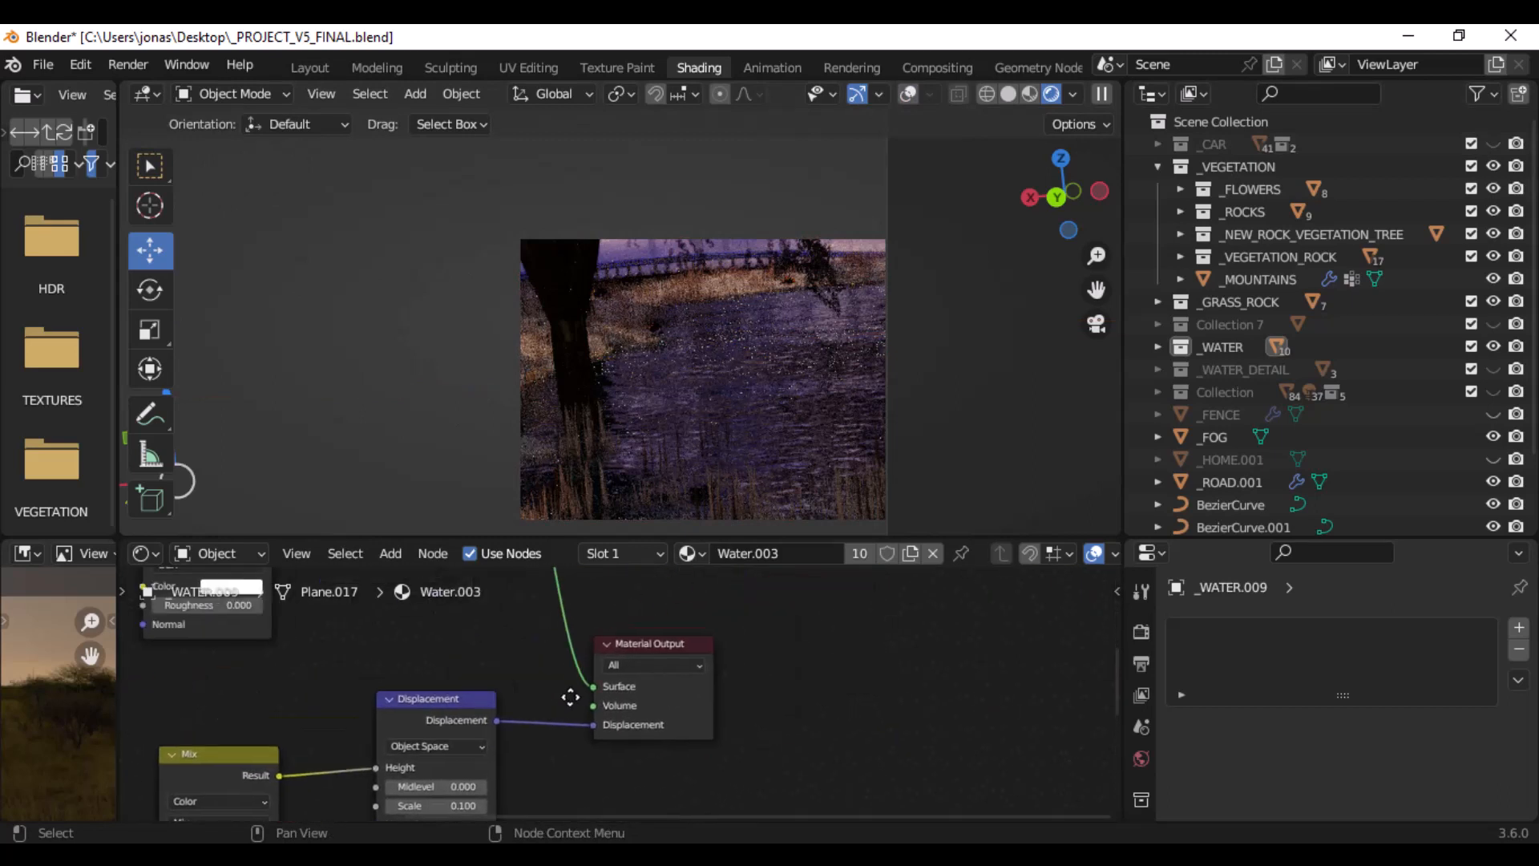
click(652, 646)
key(g)
click(875, 618)
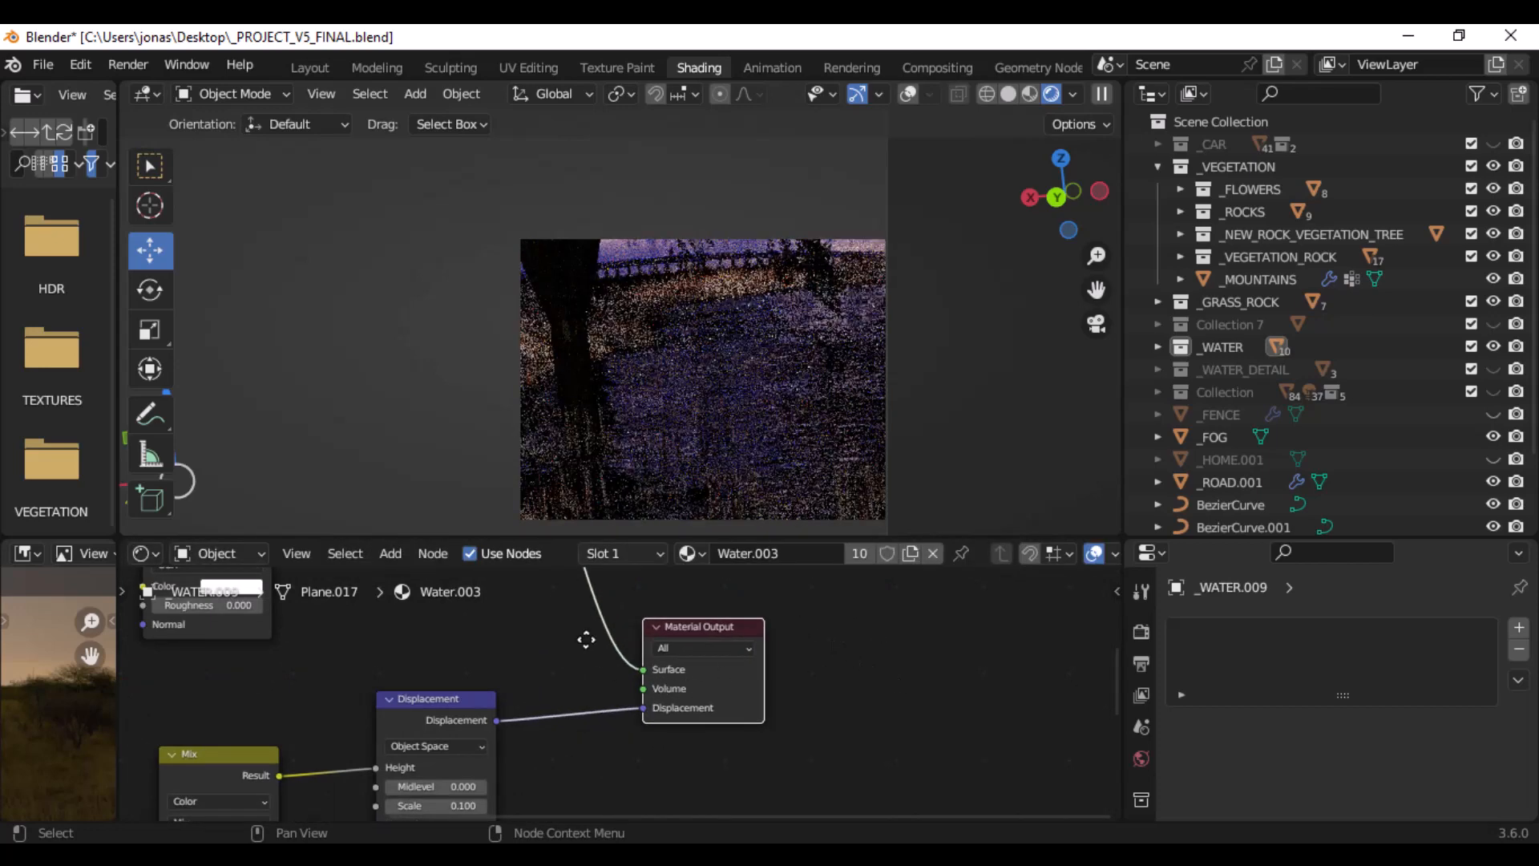
- Examine how the Refraction BSDF and Glossy BSDF feed the Mix Shader, including the refraction colour, roughness and IOR settings
middle_drag(586, 639, 694, 618)
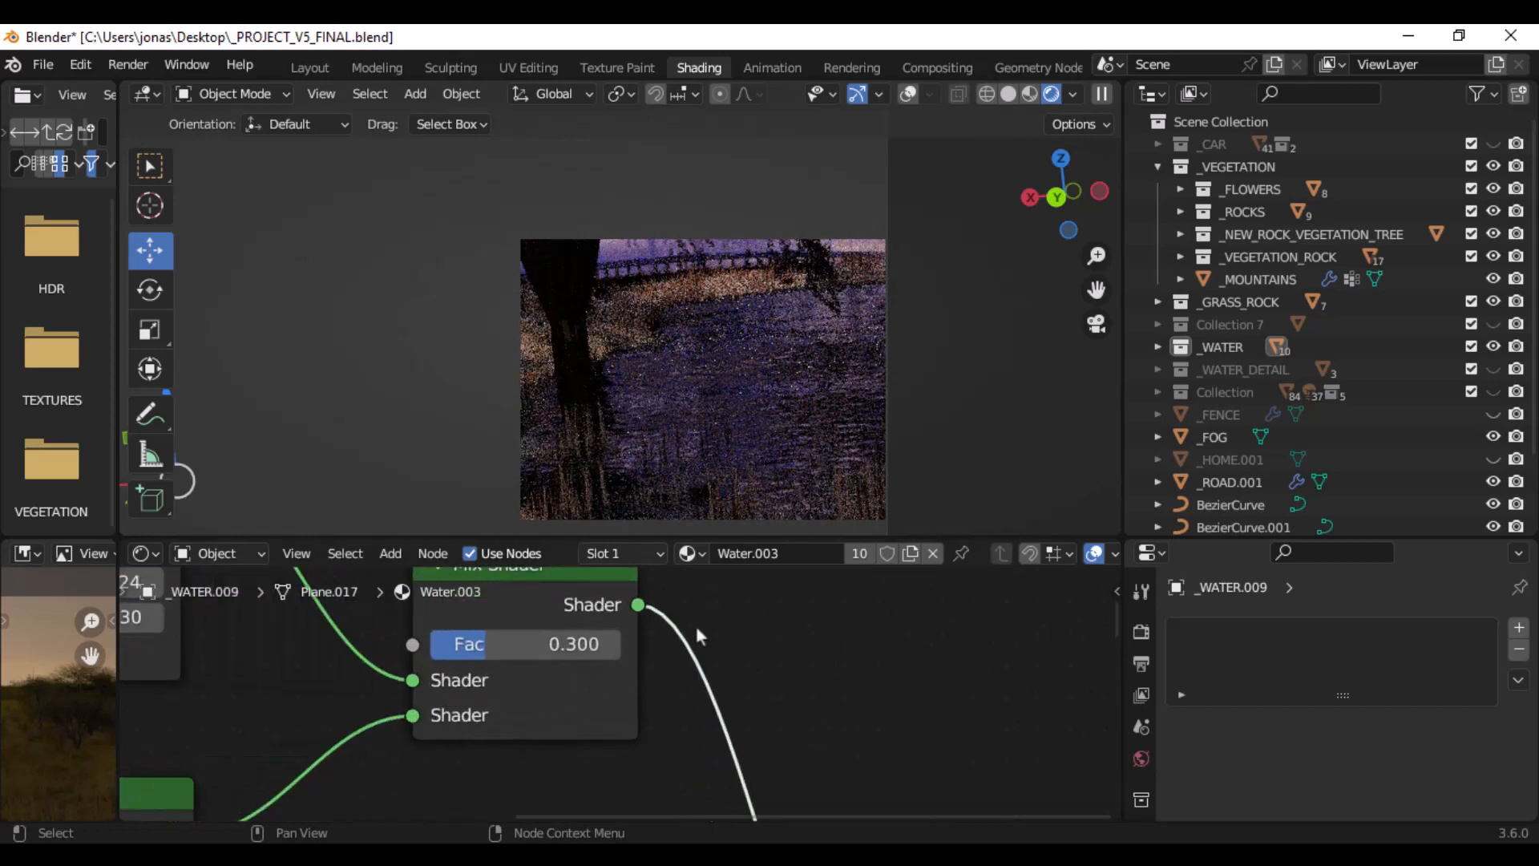
middle_drag(673, 633, 787, 657)
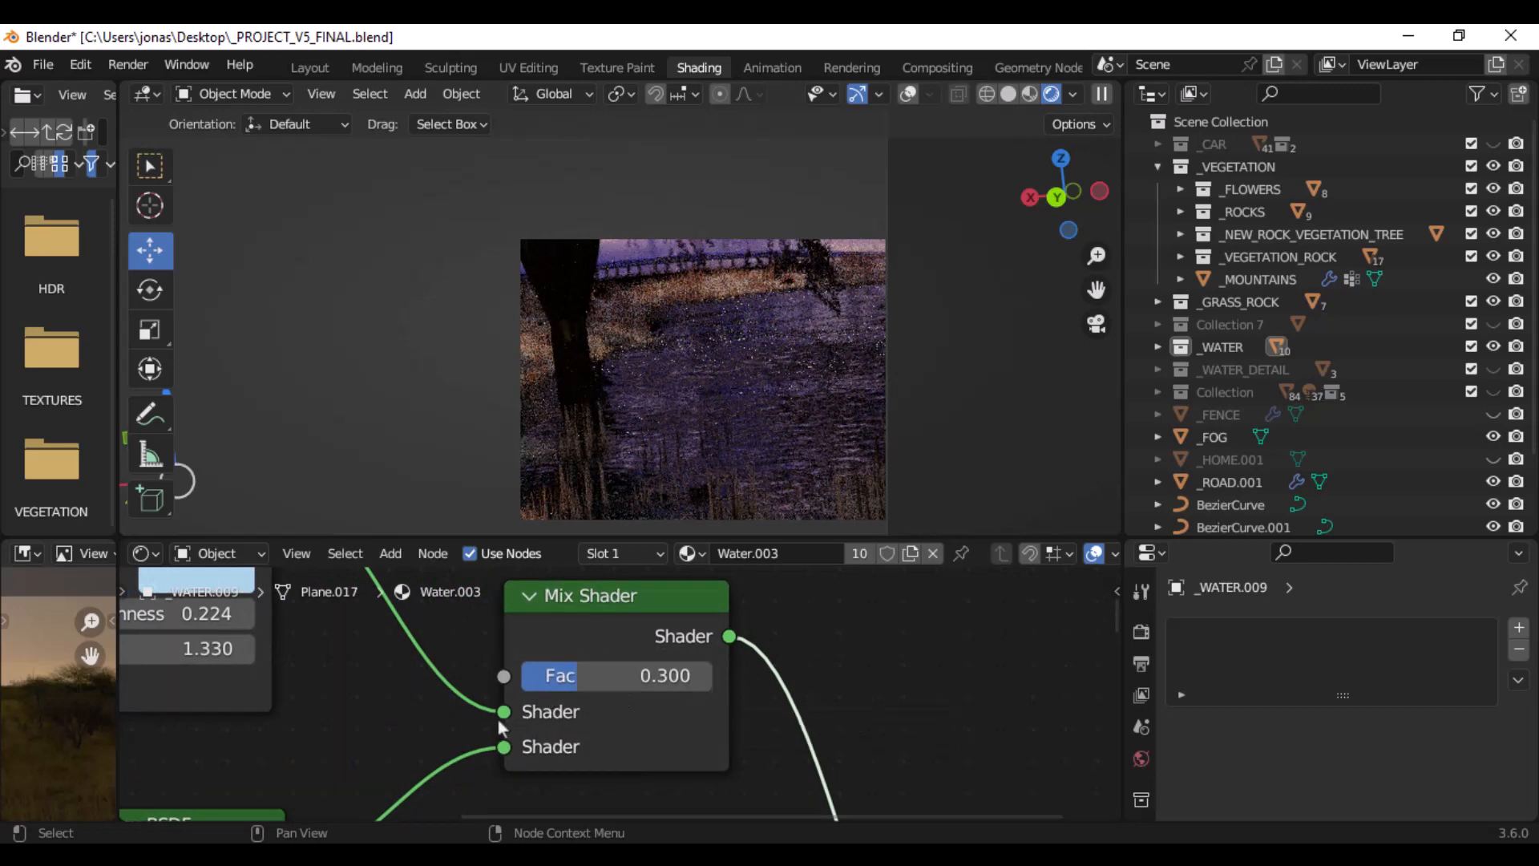
middle_drag(449, 657, 799, 593)
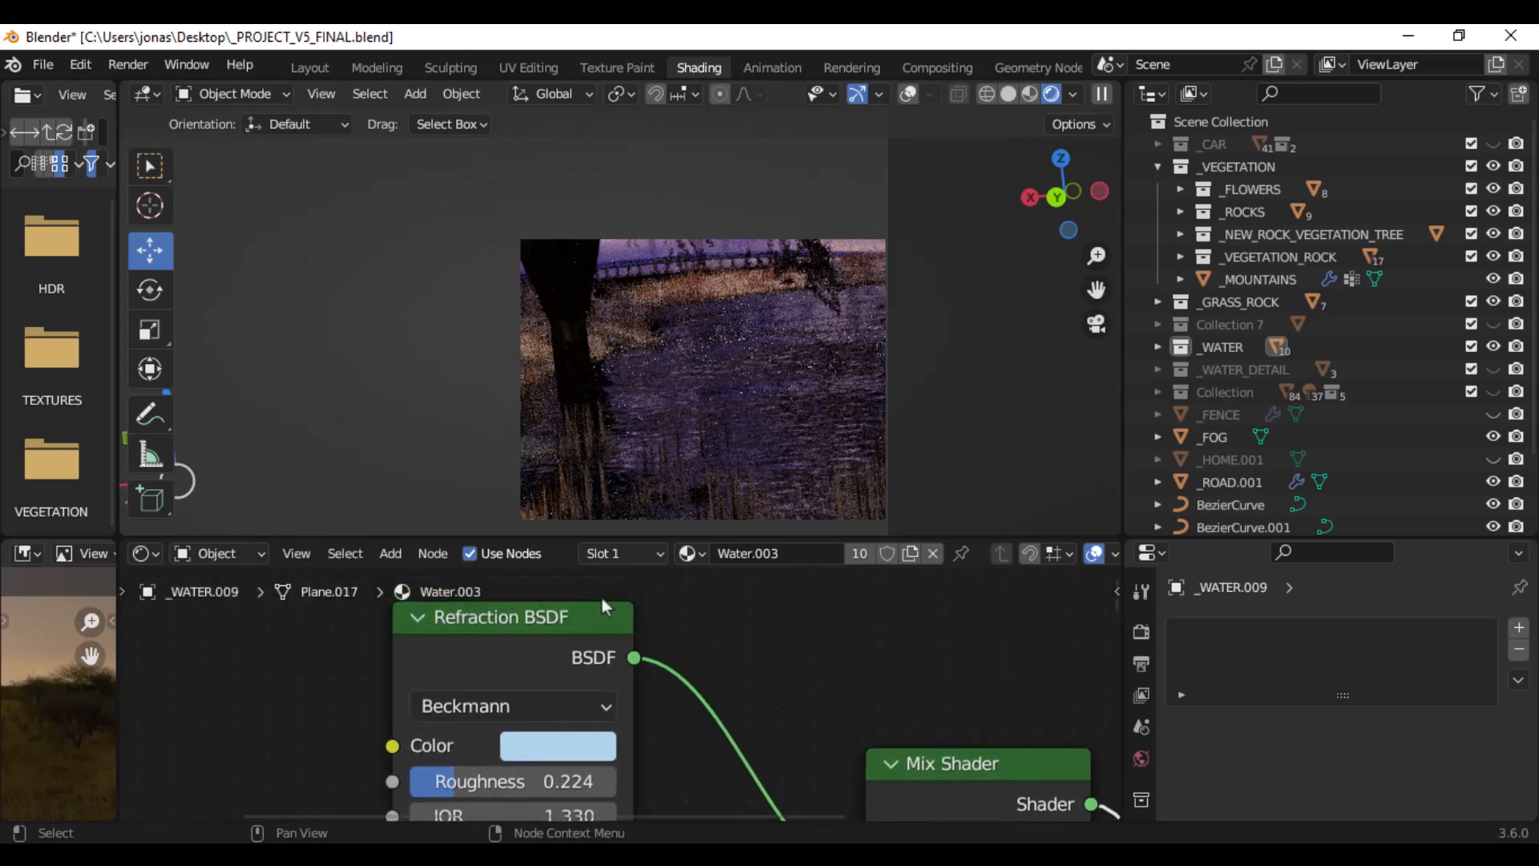
scroll(556, 649, down, 3)
middle_drag(688, 643, 692, 583)
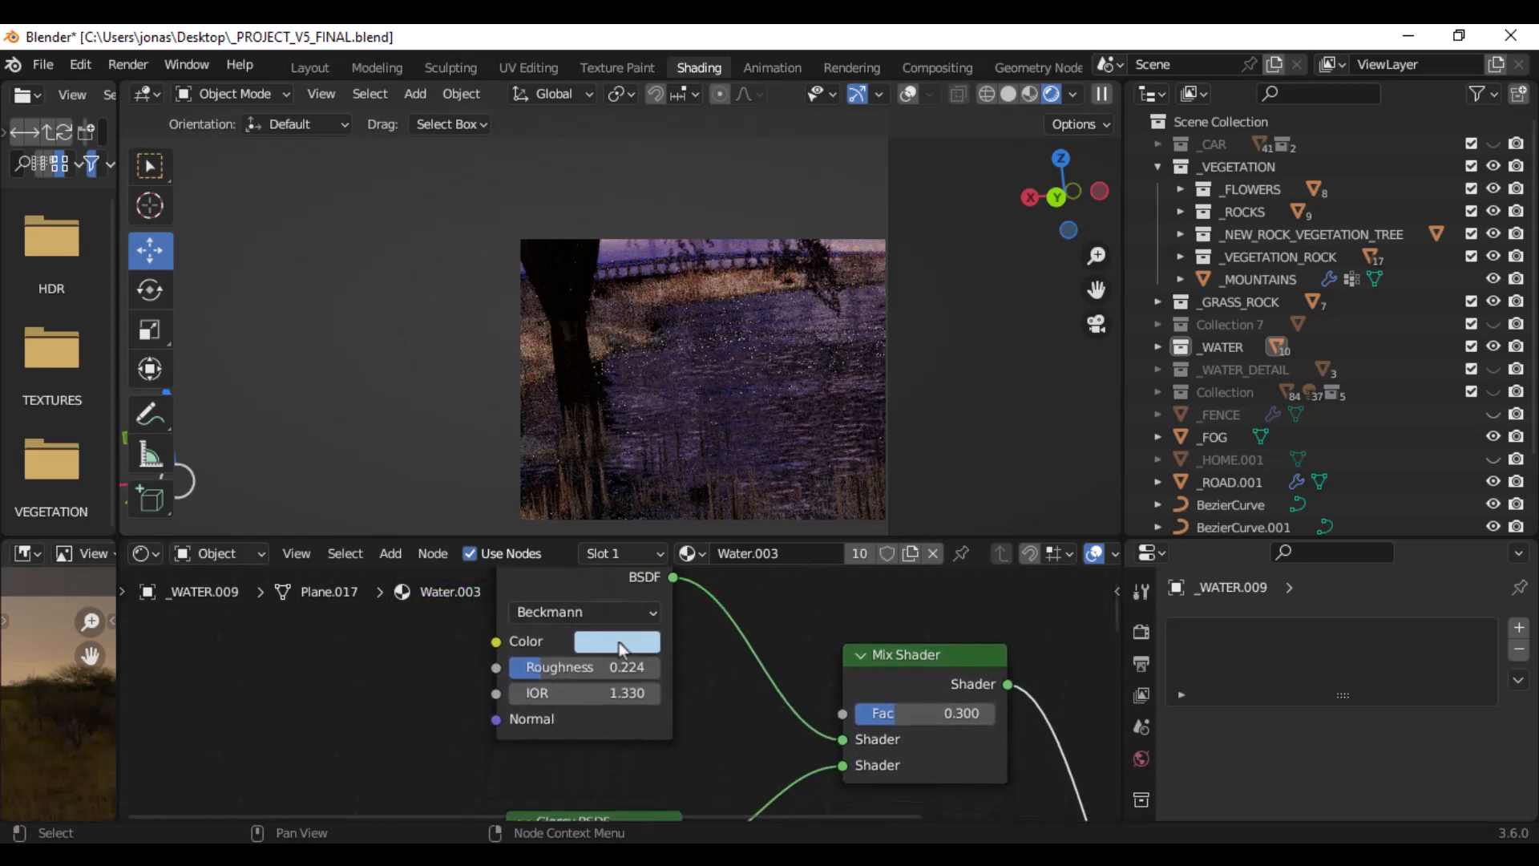
scroll(670, 680, up, 3)
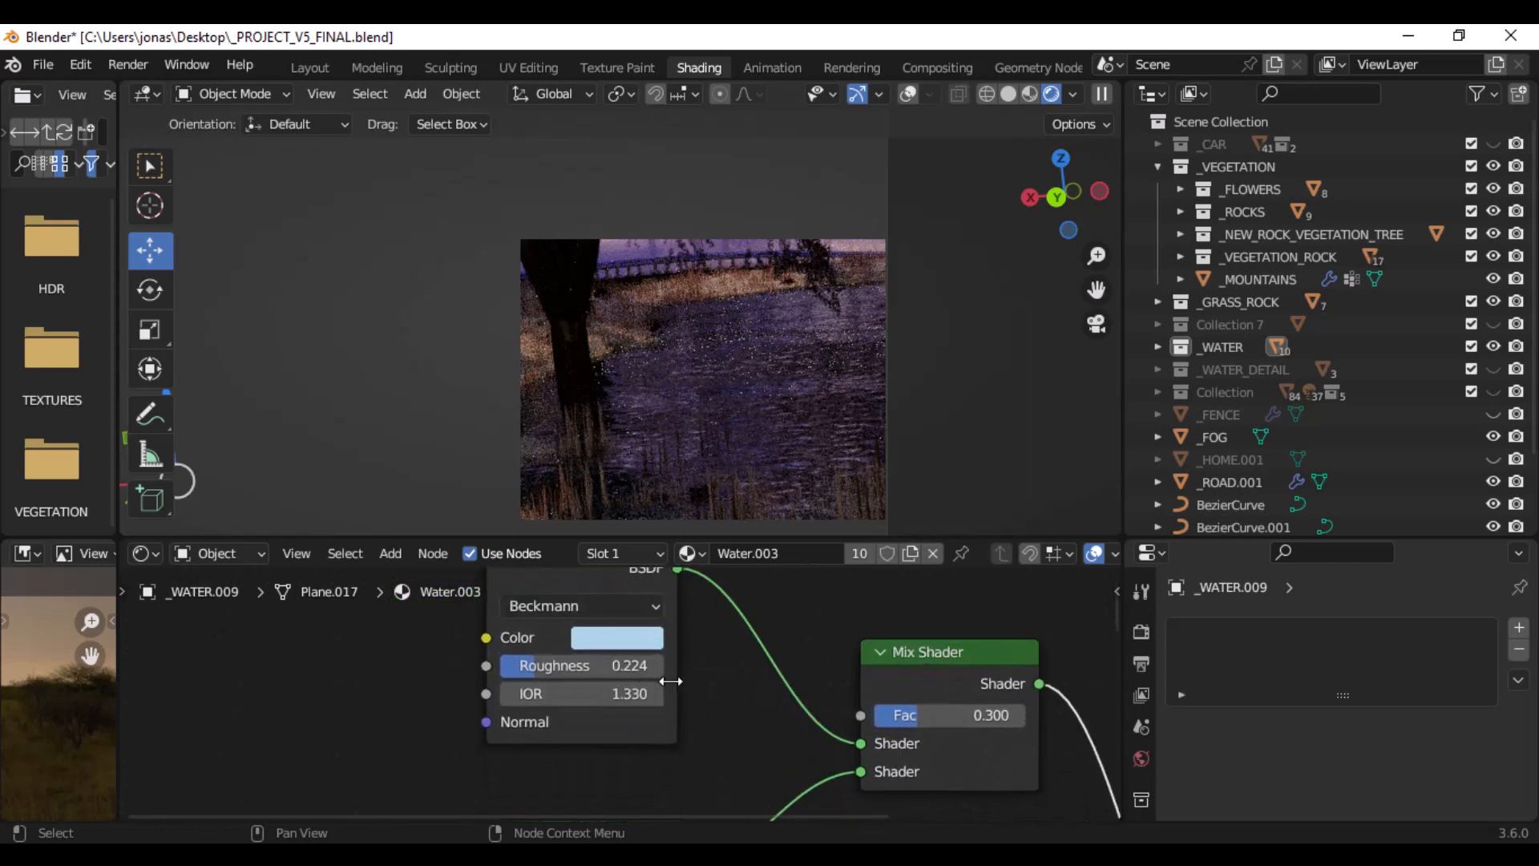
scroll(670, 680, up, 1)
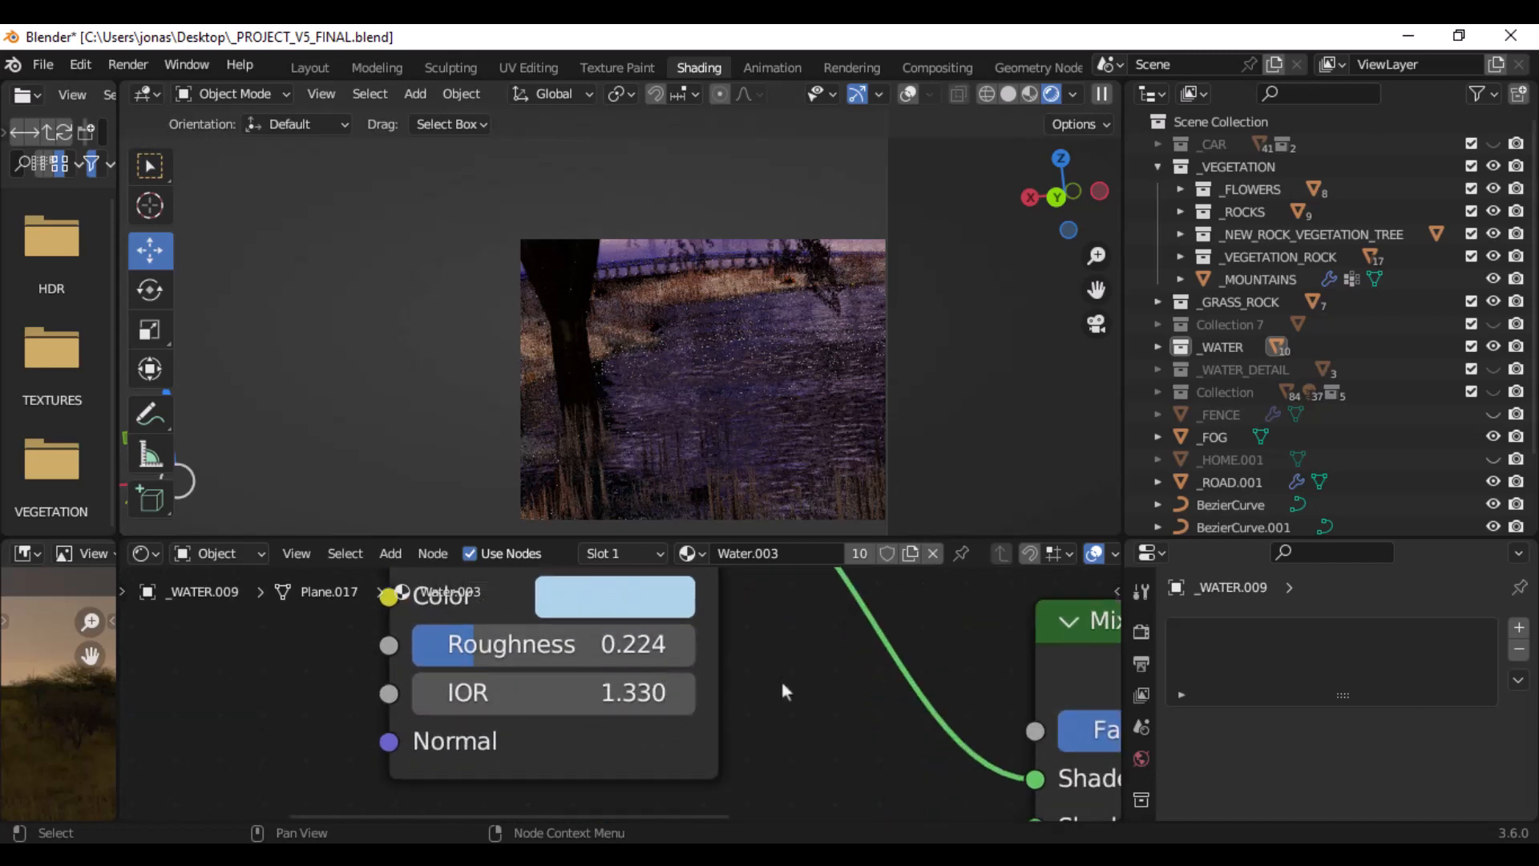
scroll(780, 676, down, 1)
scroll(729, 641, down, 2)
scroll(730, 641, down, 2)
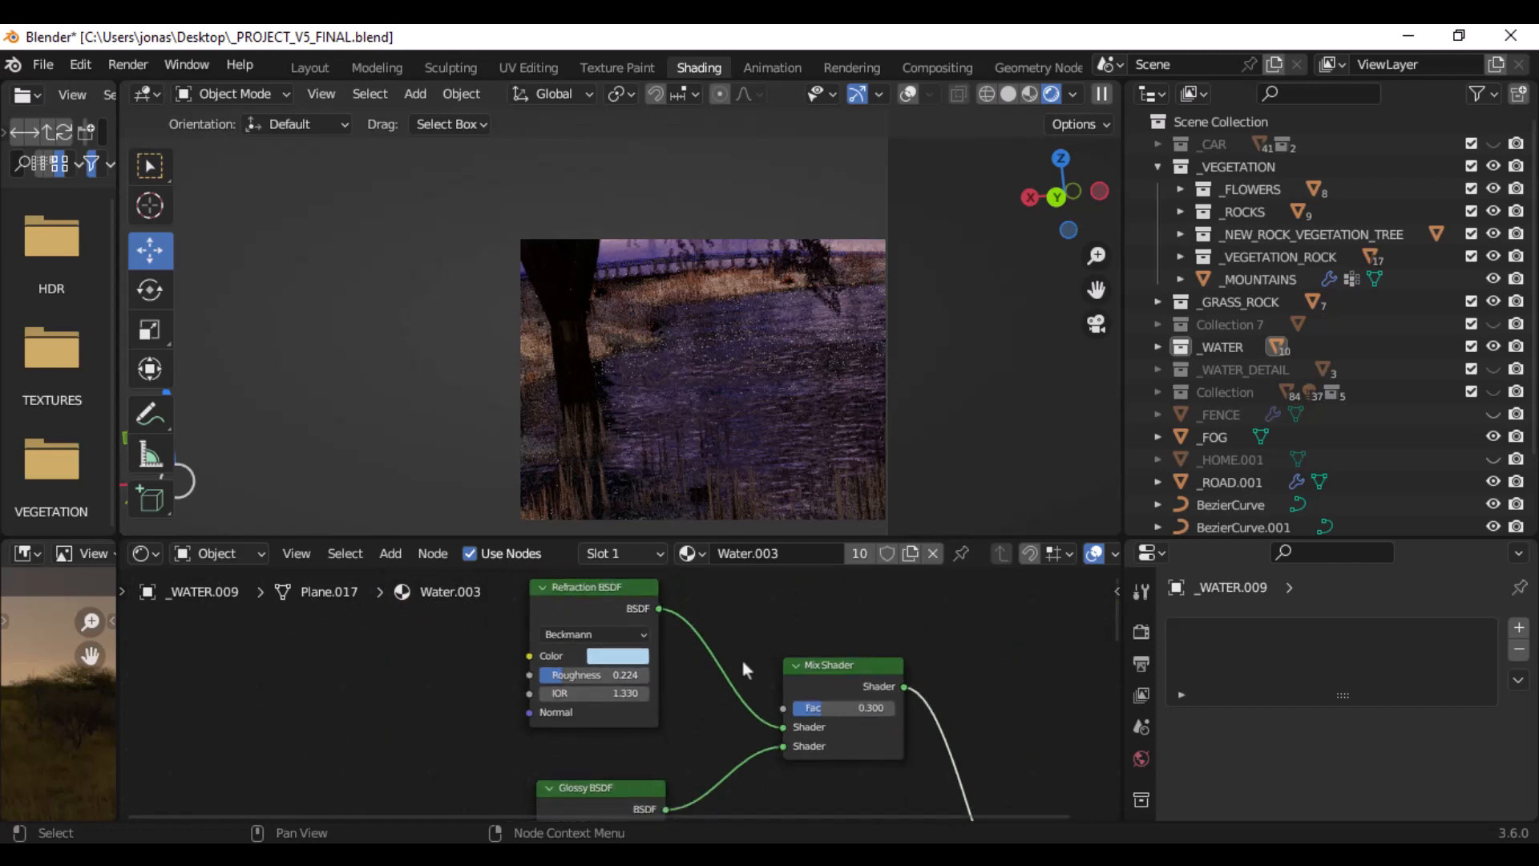
- Examine the Glossy BSDF of Water.003, including its distribution, colour, roughness and connection to the Mix Shader
scroll(740, 656, up, 2)
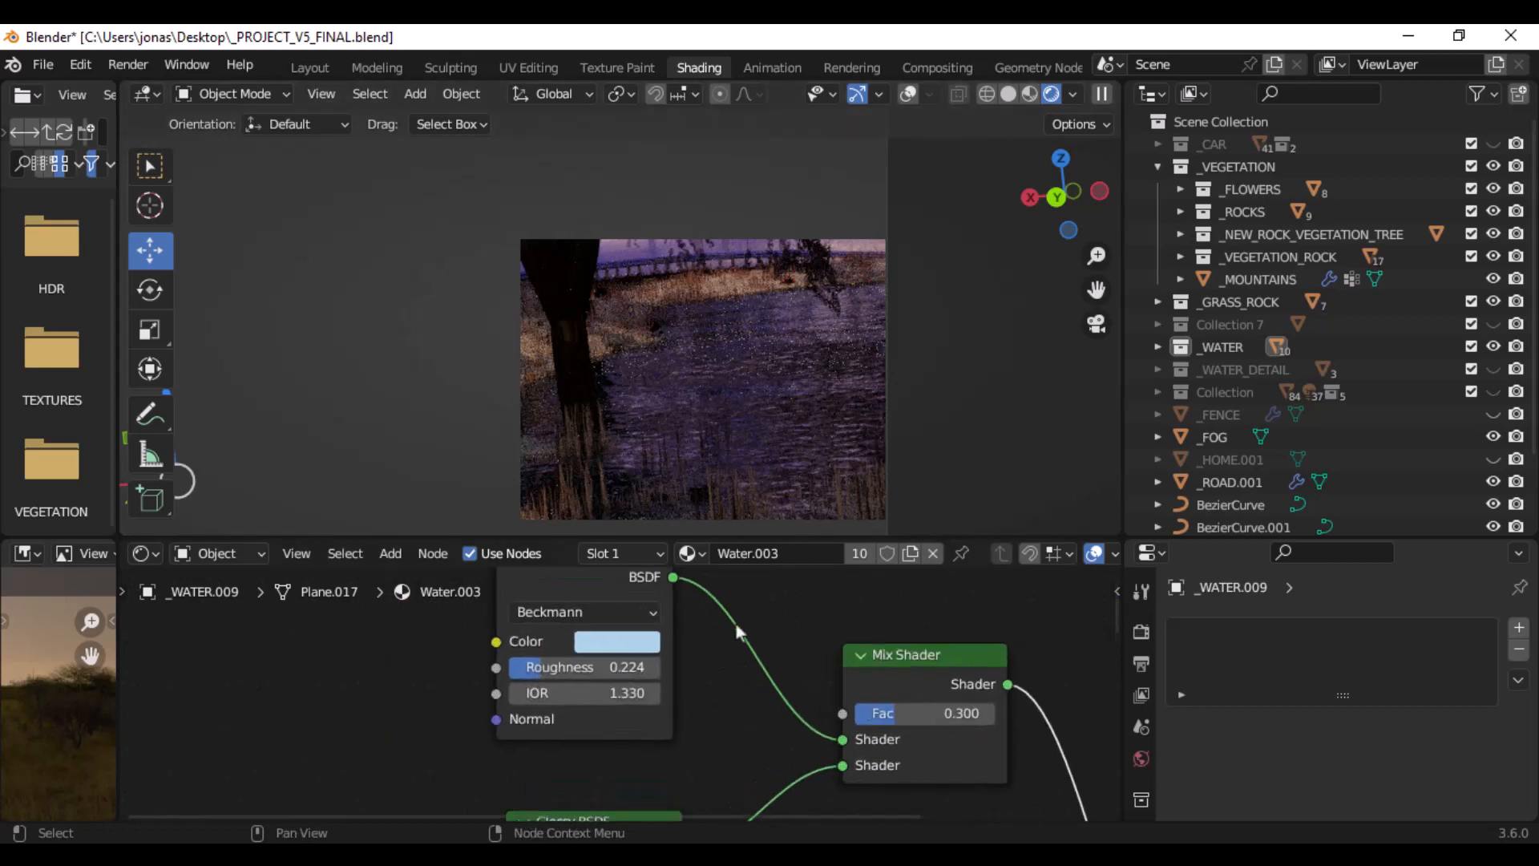
scroll(732, 625, down, 5)
middle_drag(730, 635, 761, 768)
scroll(784, 662, up, 2)
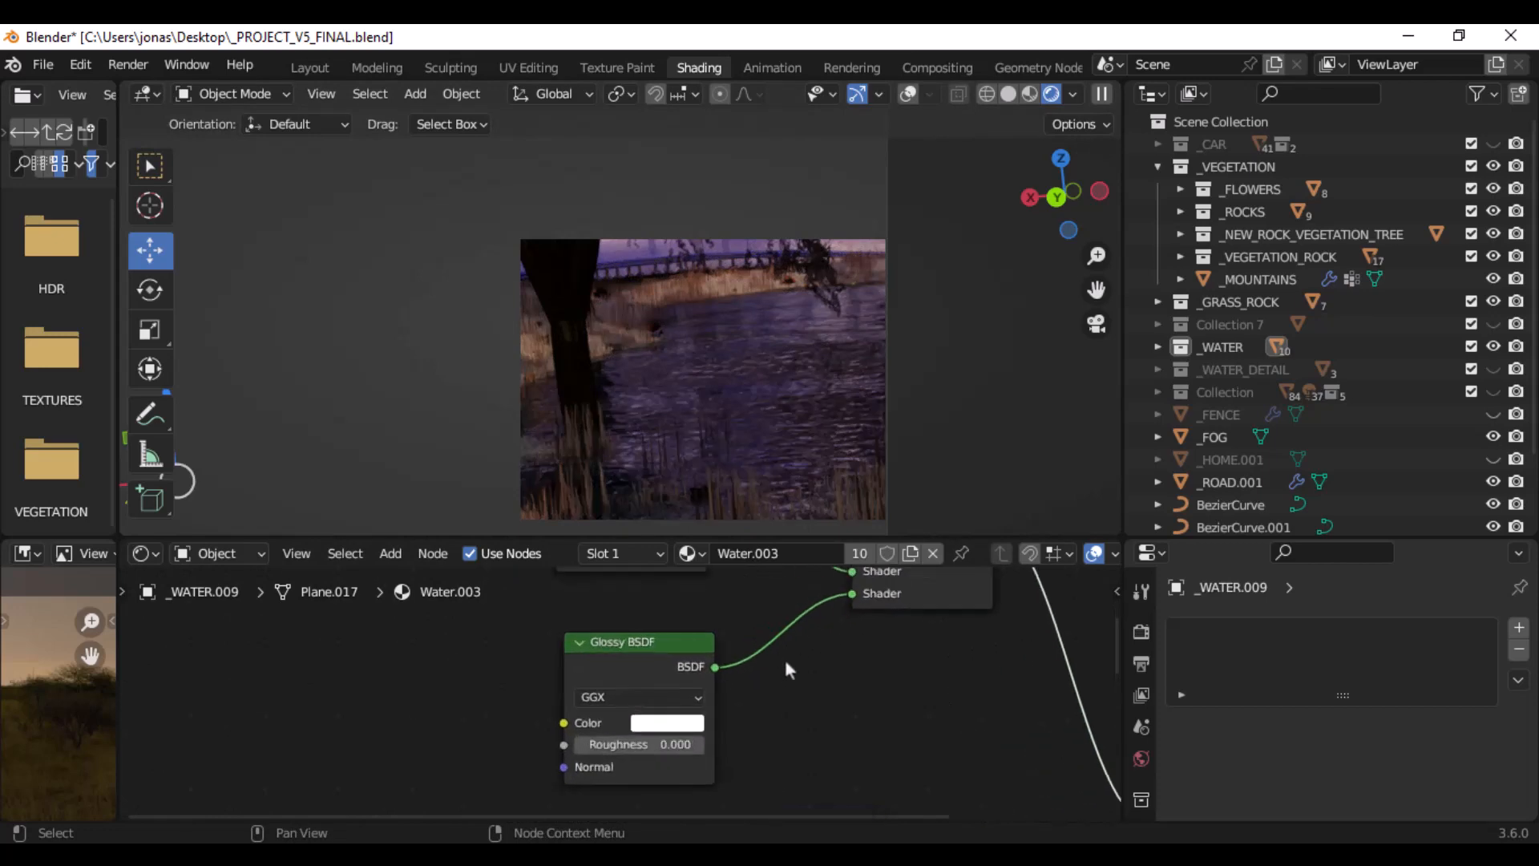
middle_drag(784, 662, 796, 614)
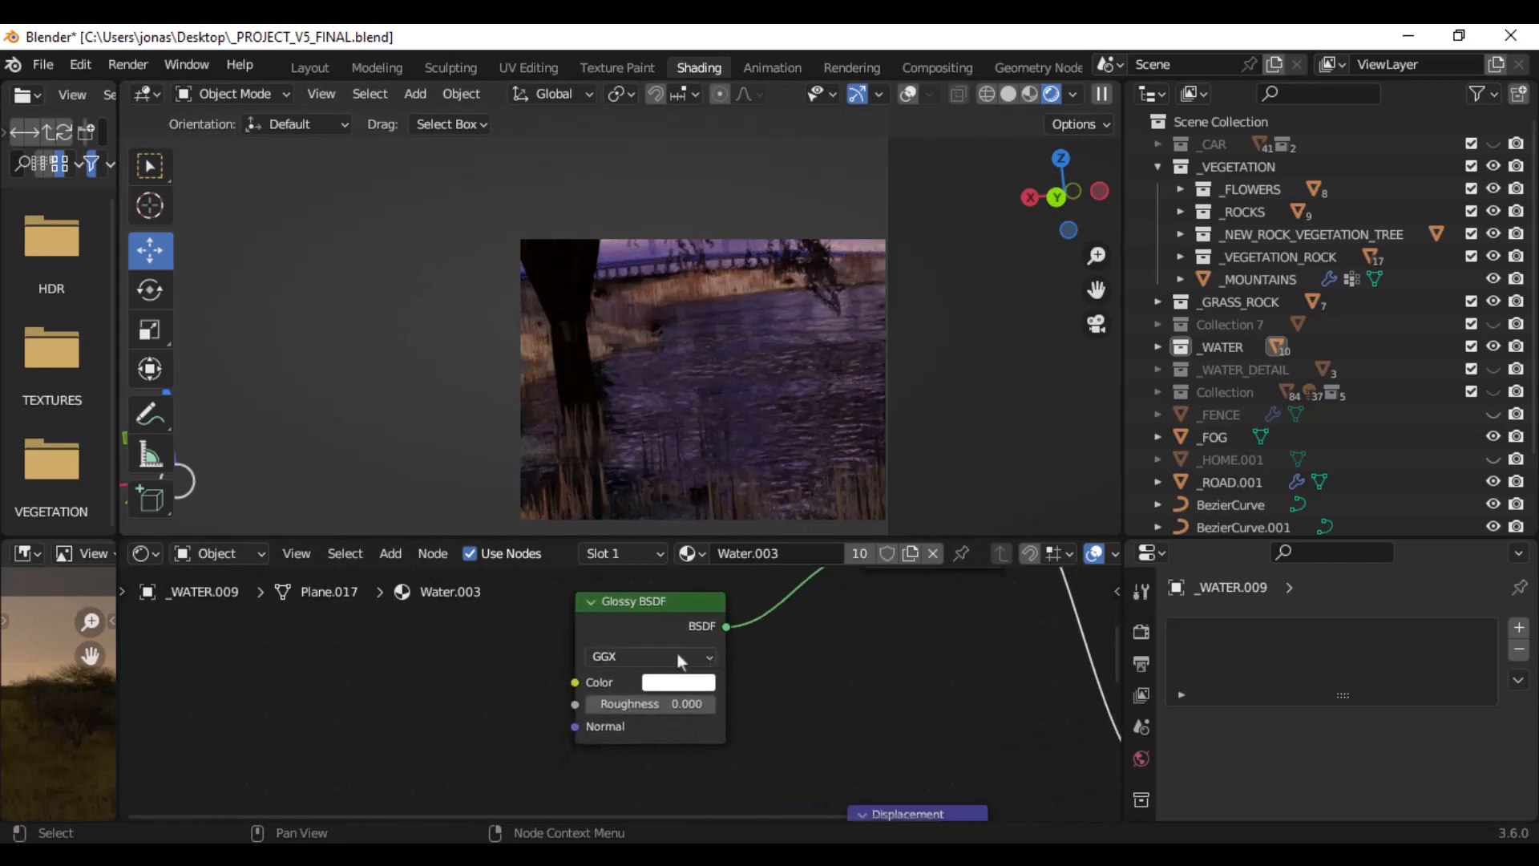
scroll(678, 669, up, 1)
click(687, 679)
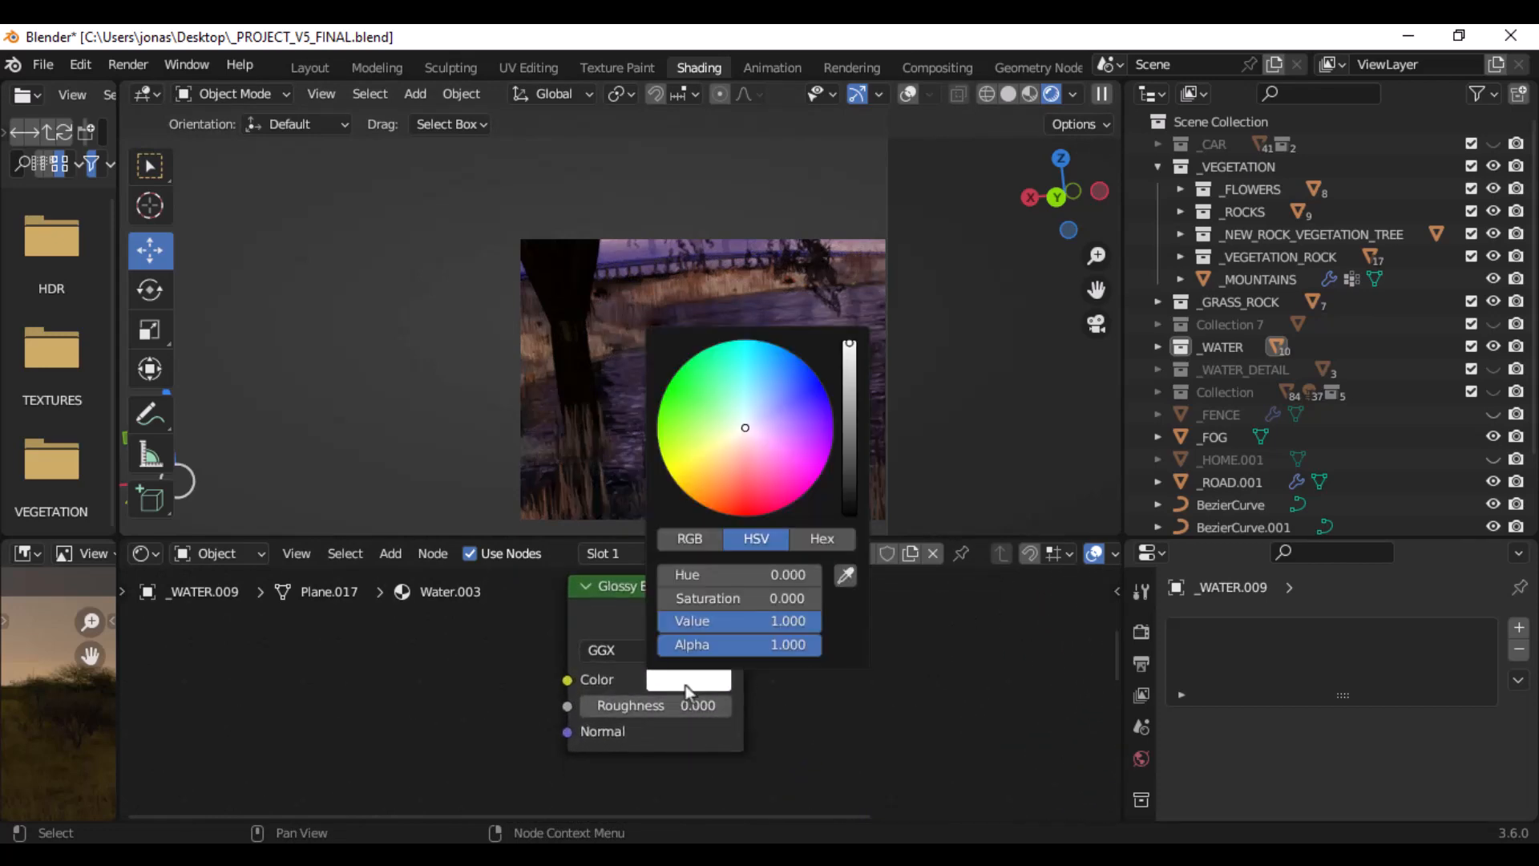
click(691, 688)
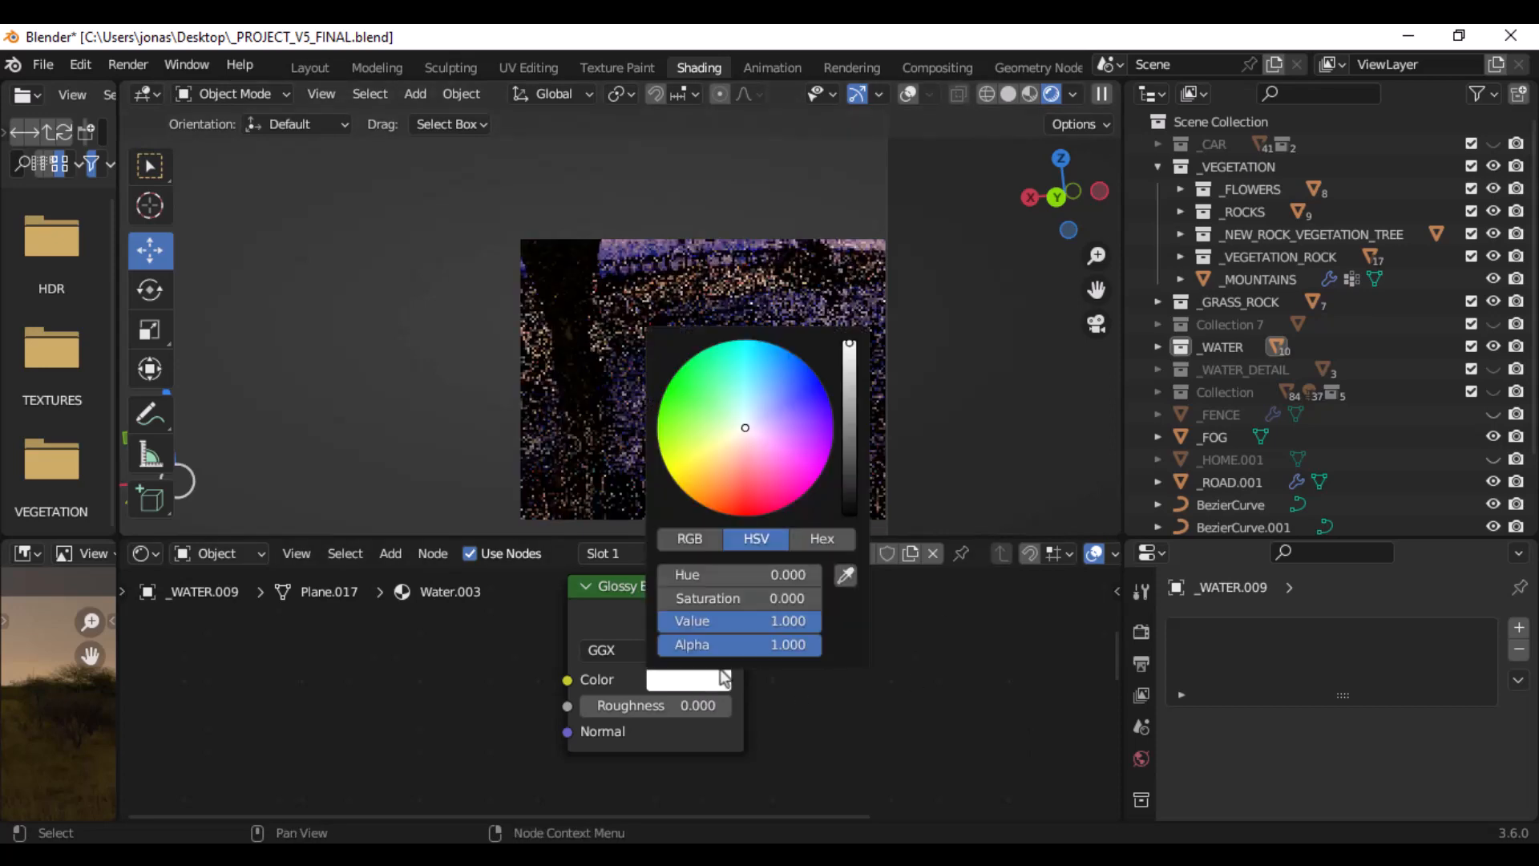
scroll(697, 657, down, 2)
scroll(699, 651, down, 3)
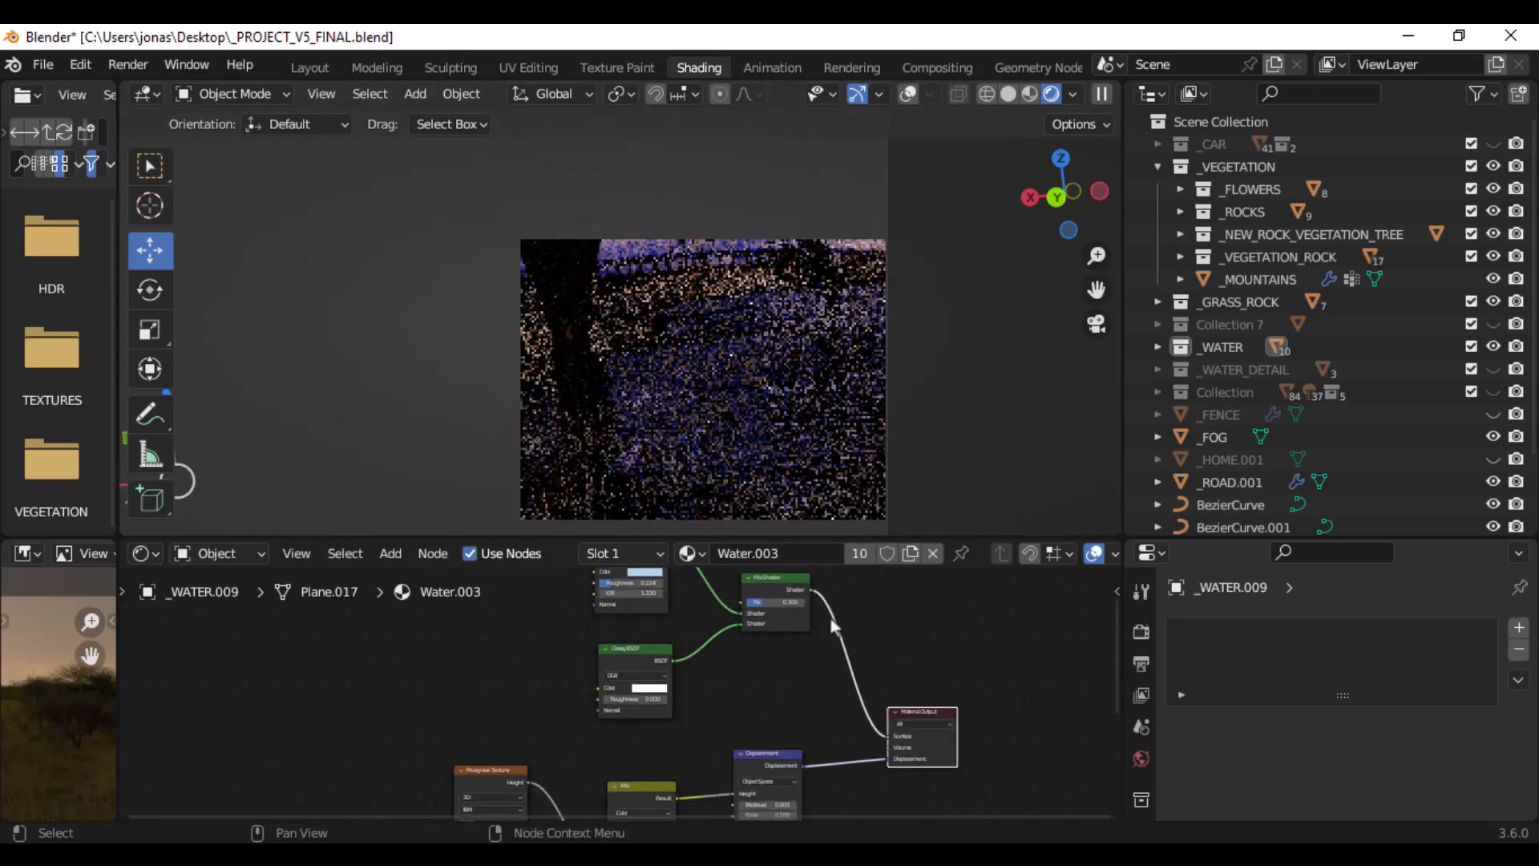
middle_drag(831, 617, 699, 669)
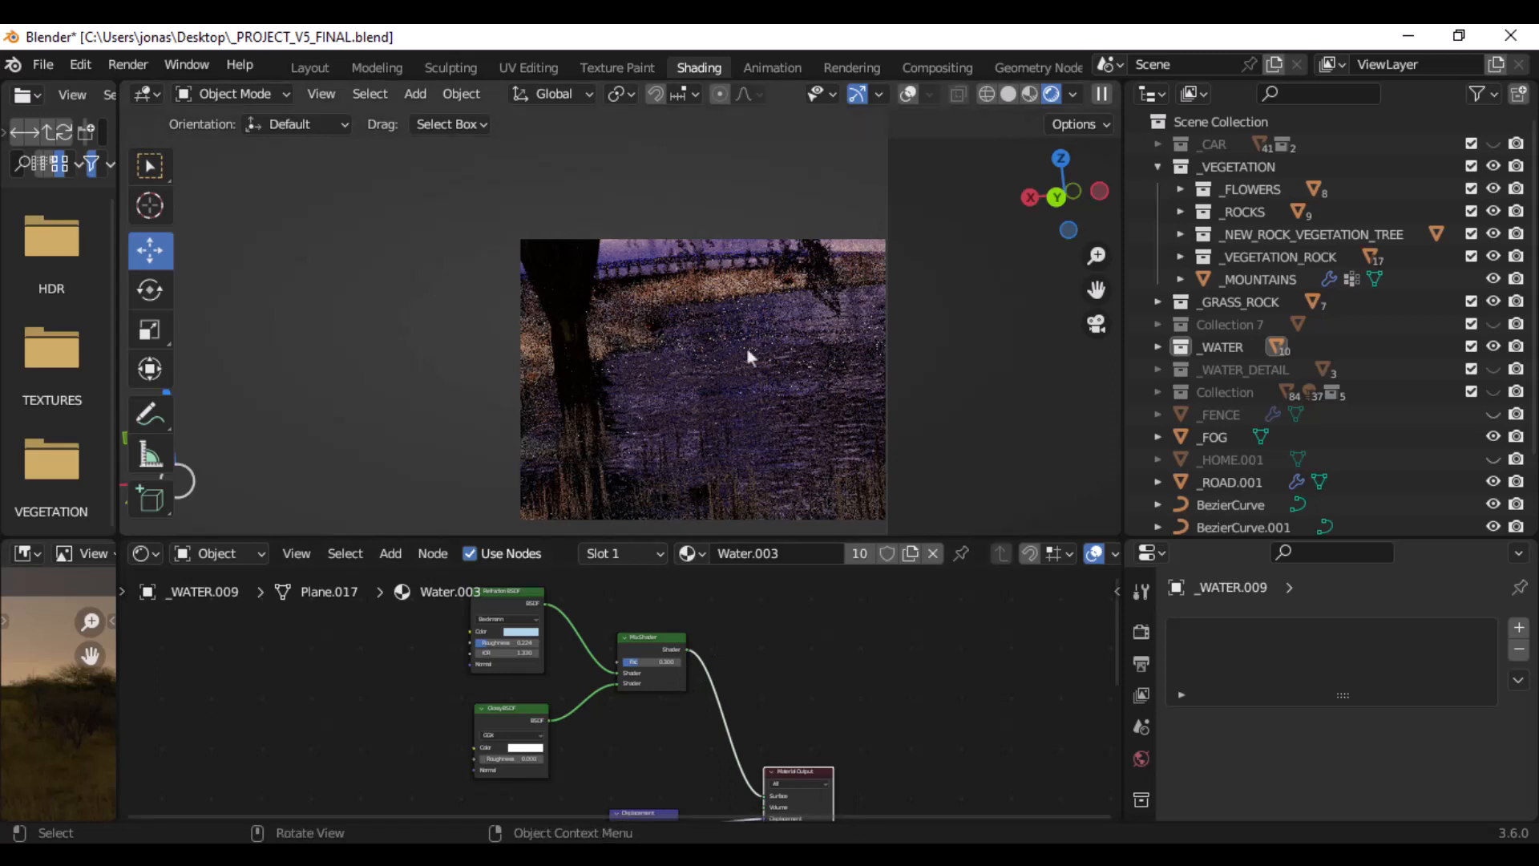
- Enlarge the shader editor and examine the Displacement node's space, midlevel and scale and its link to the Material Output
middle_drag(751, 647, 764, 734)
scroll(802, 652, up, 7)
scroll(802, 652, up, 5)
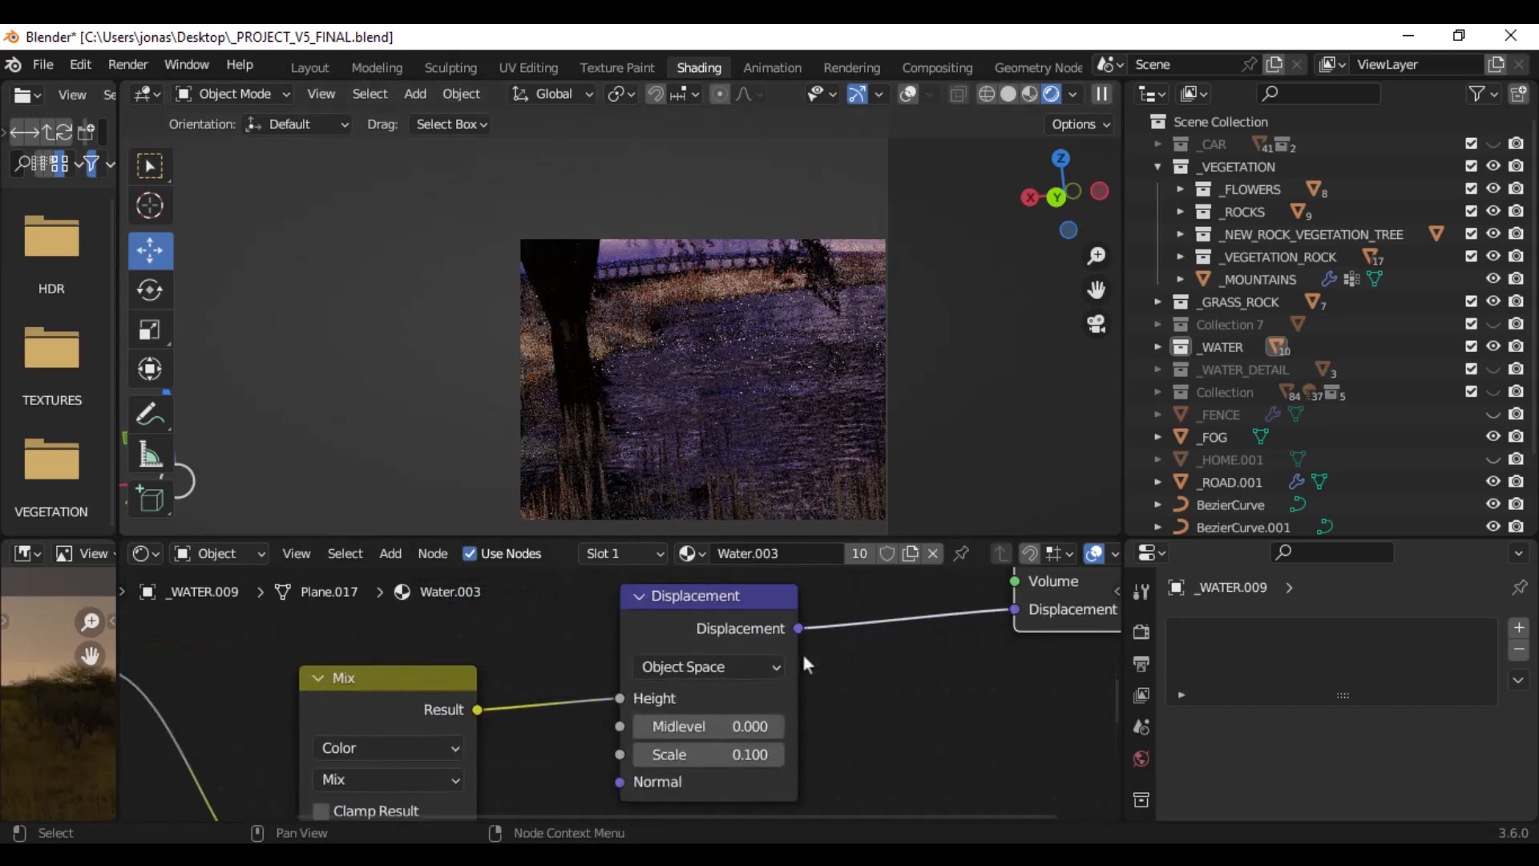
middle_drag(995, 630, 934, 639)
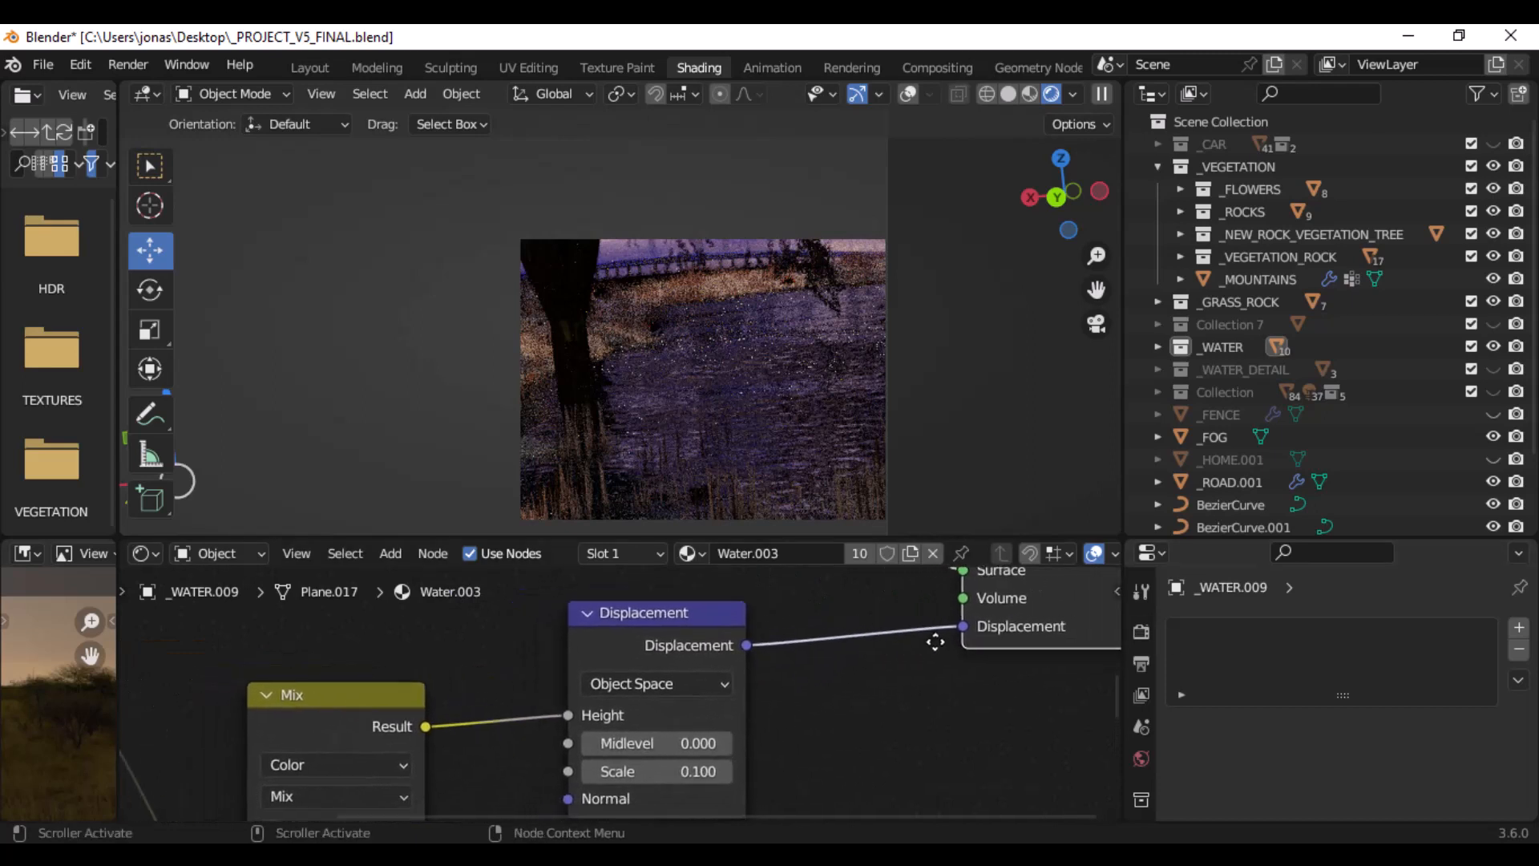
middle_drag(796, 681, 822, 603)
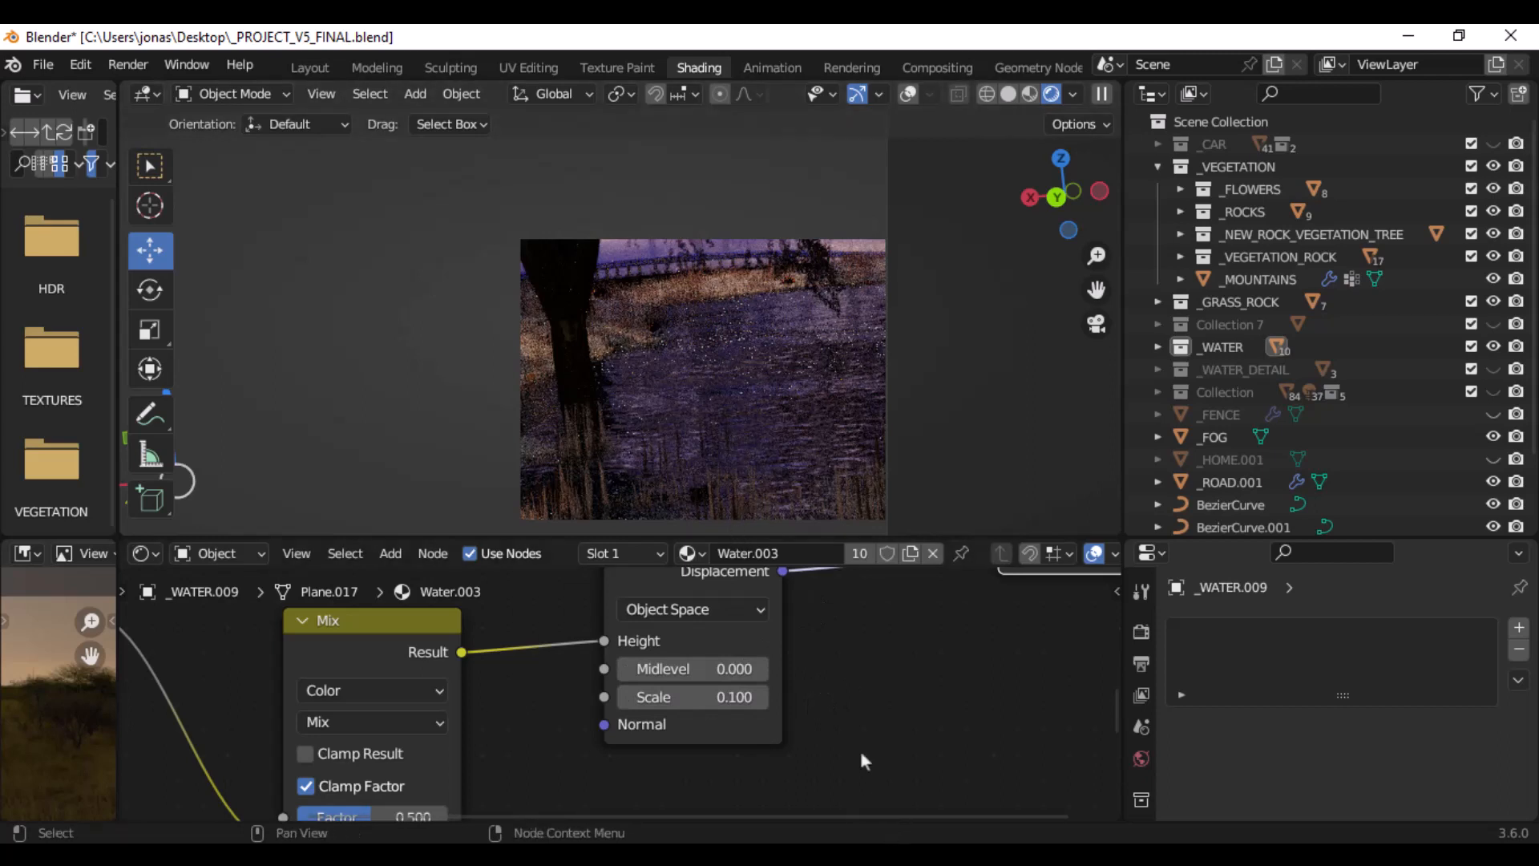
drag(777, 533, 838, 385)
scroll(830, 545, up, 2)
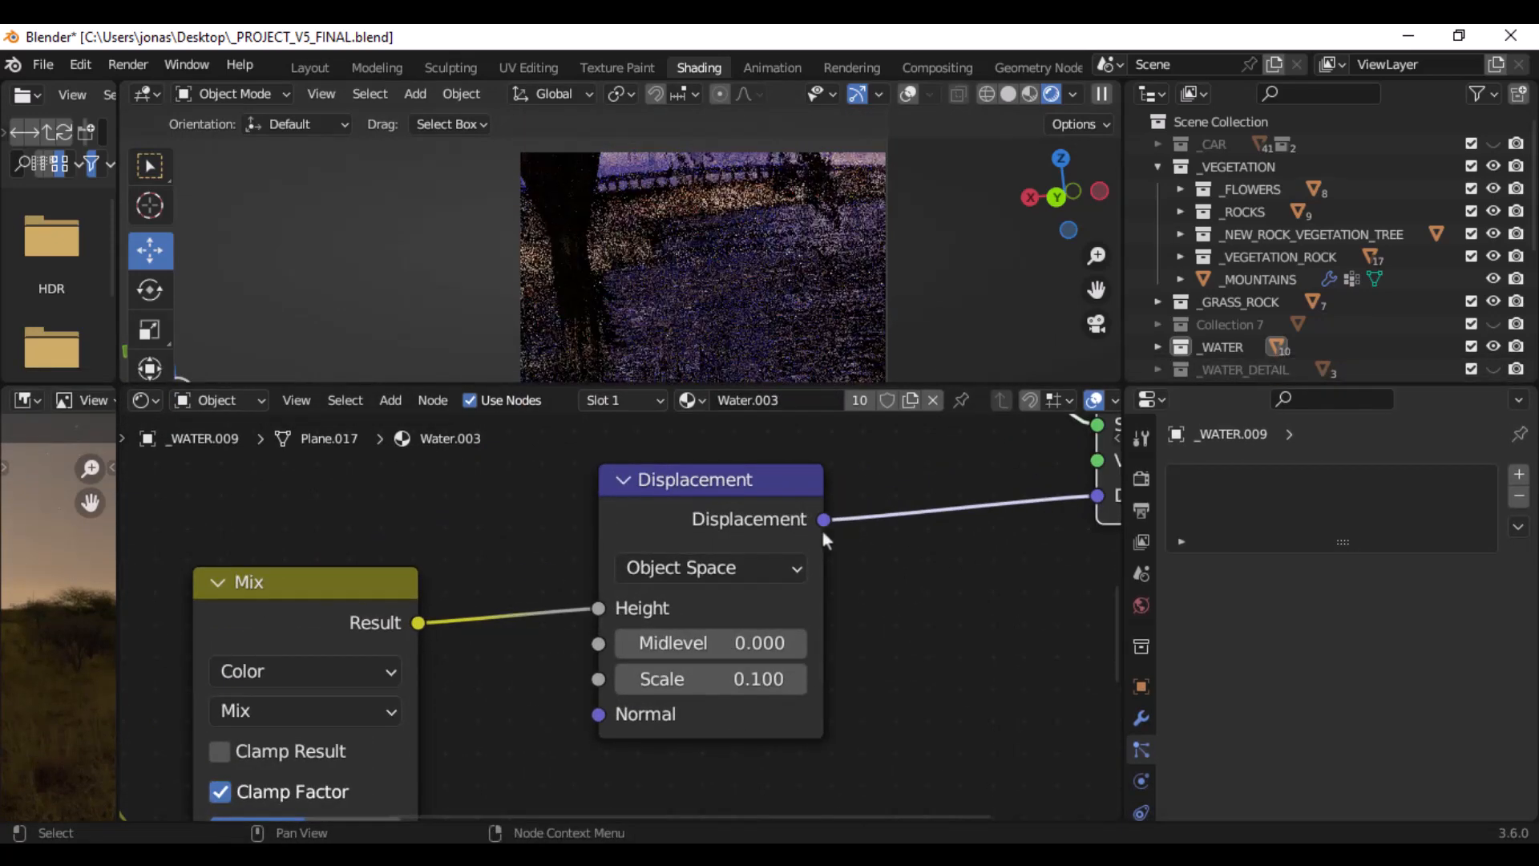
- Examine the colour Mix node feeding the displacement height and the Musgrave Texture connected to its A input
middle_drag(419, 583, 659, 513)
scroll(642, 537, down, 3)
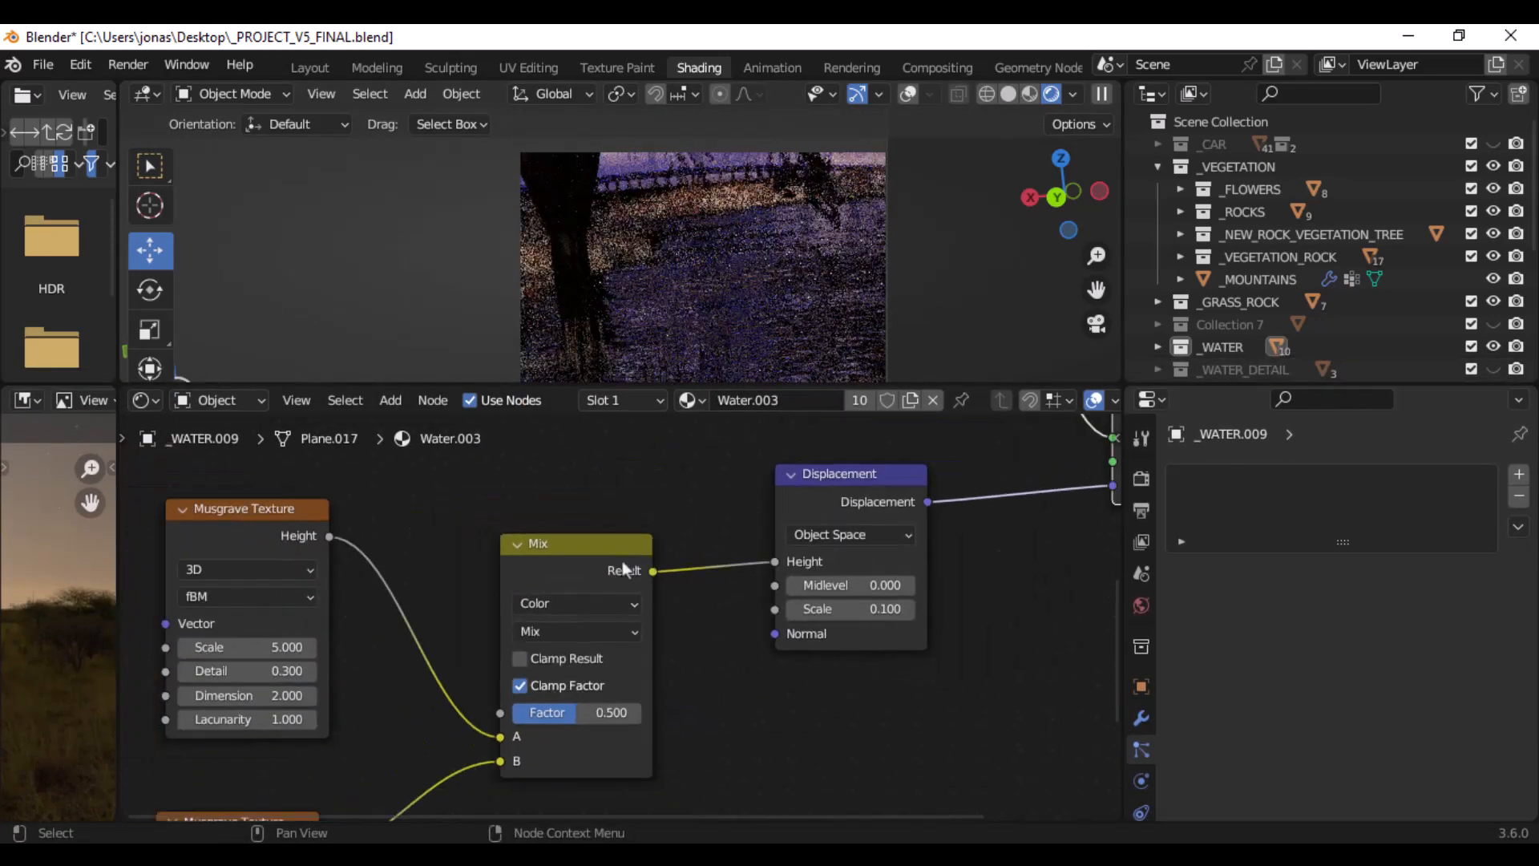
scroll(608, 598, down, 1)
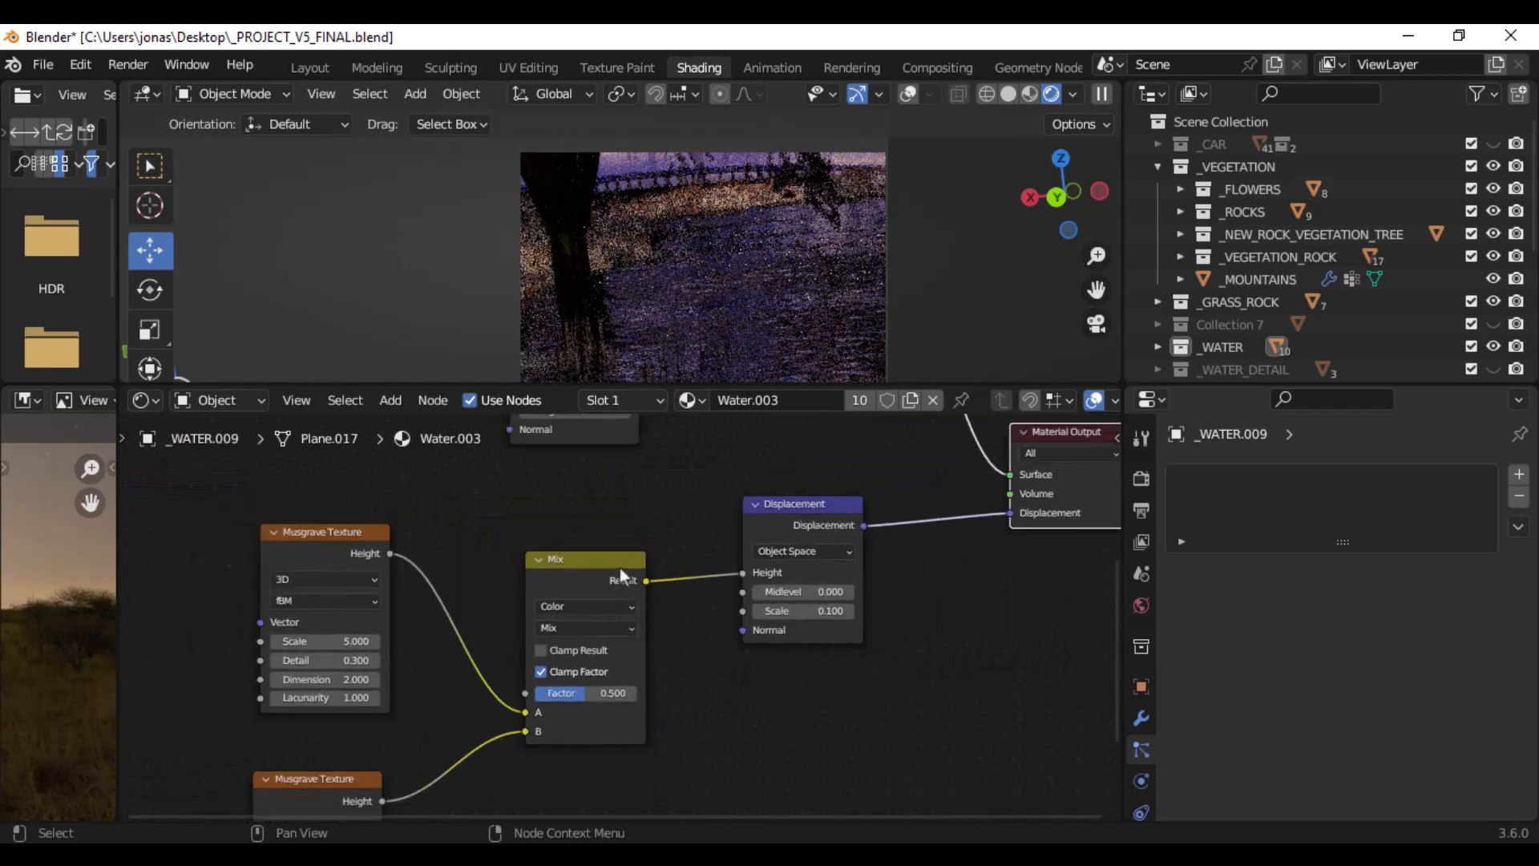
shift+scroll(618, 567, down, 1)
scroll(590, 588, up, 1)
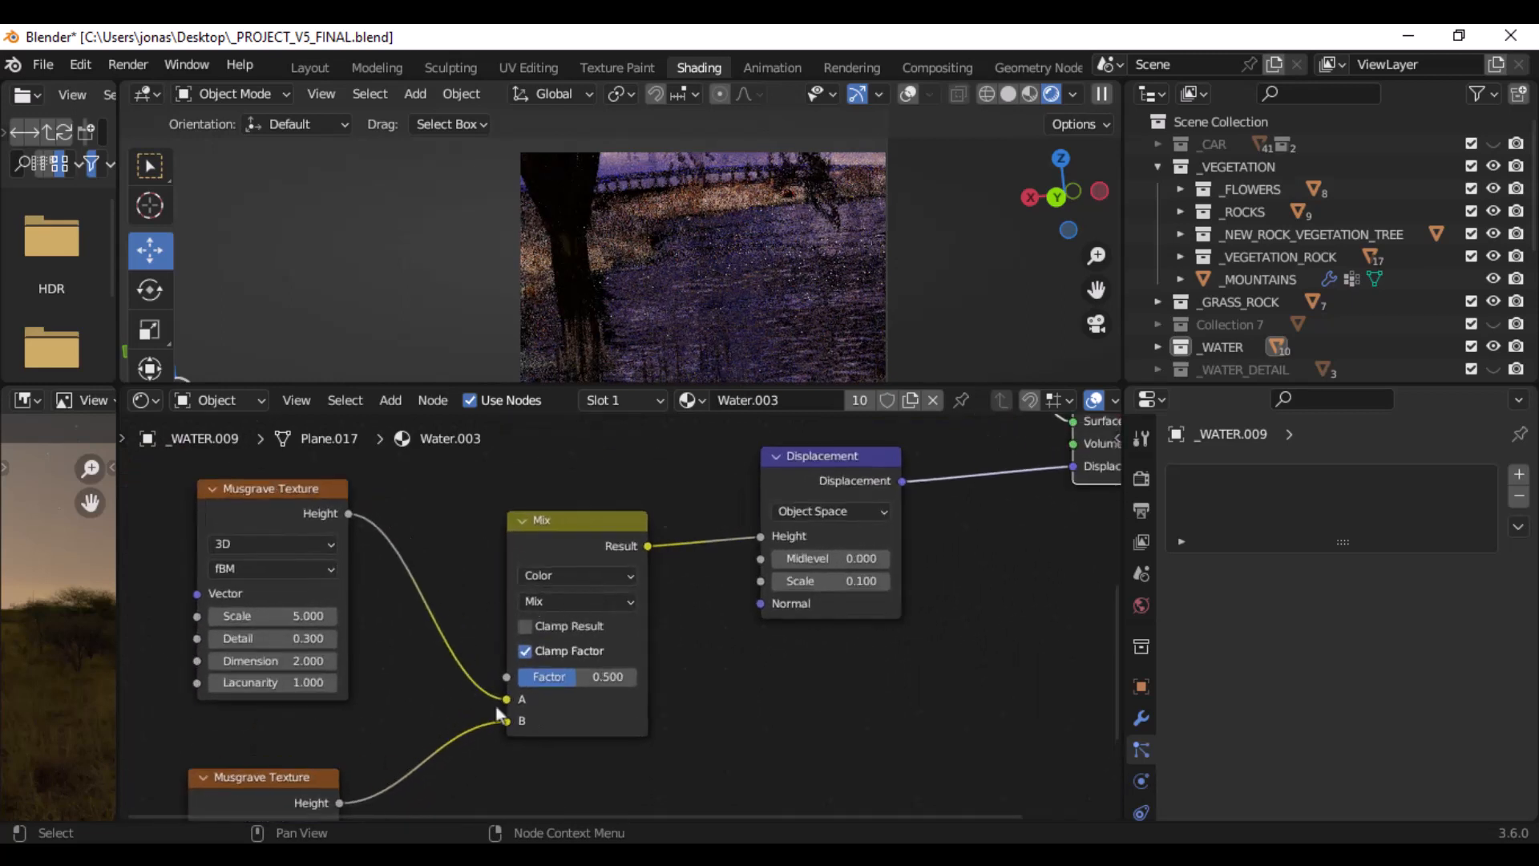
middle_drag(324, 546, 538, 576)
scroll(555, 583, up, 1)
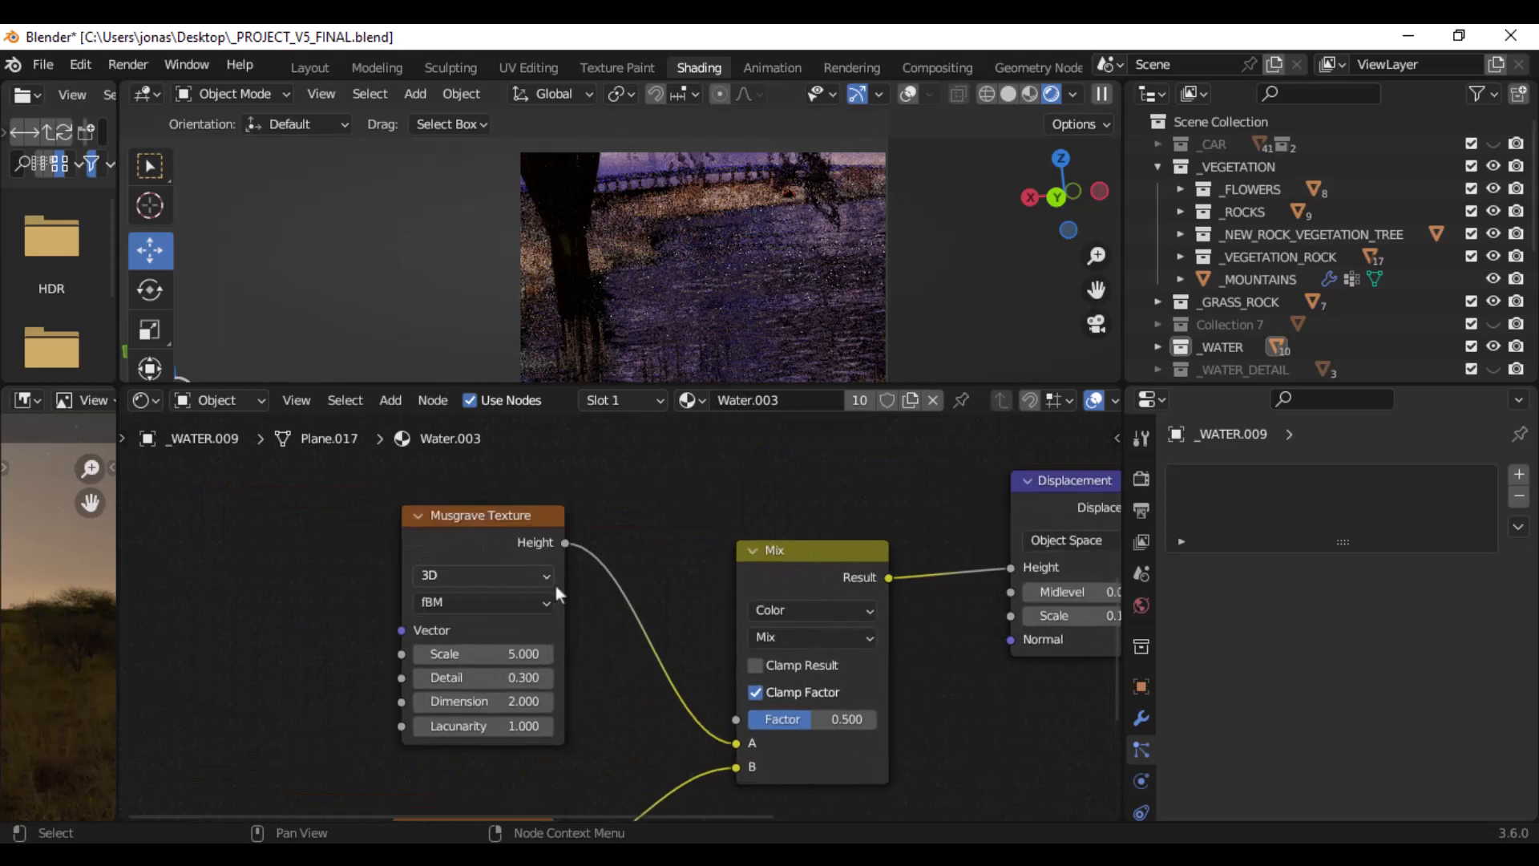
scroll(555, 583, up, 1)
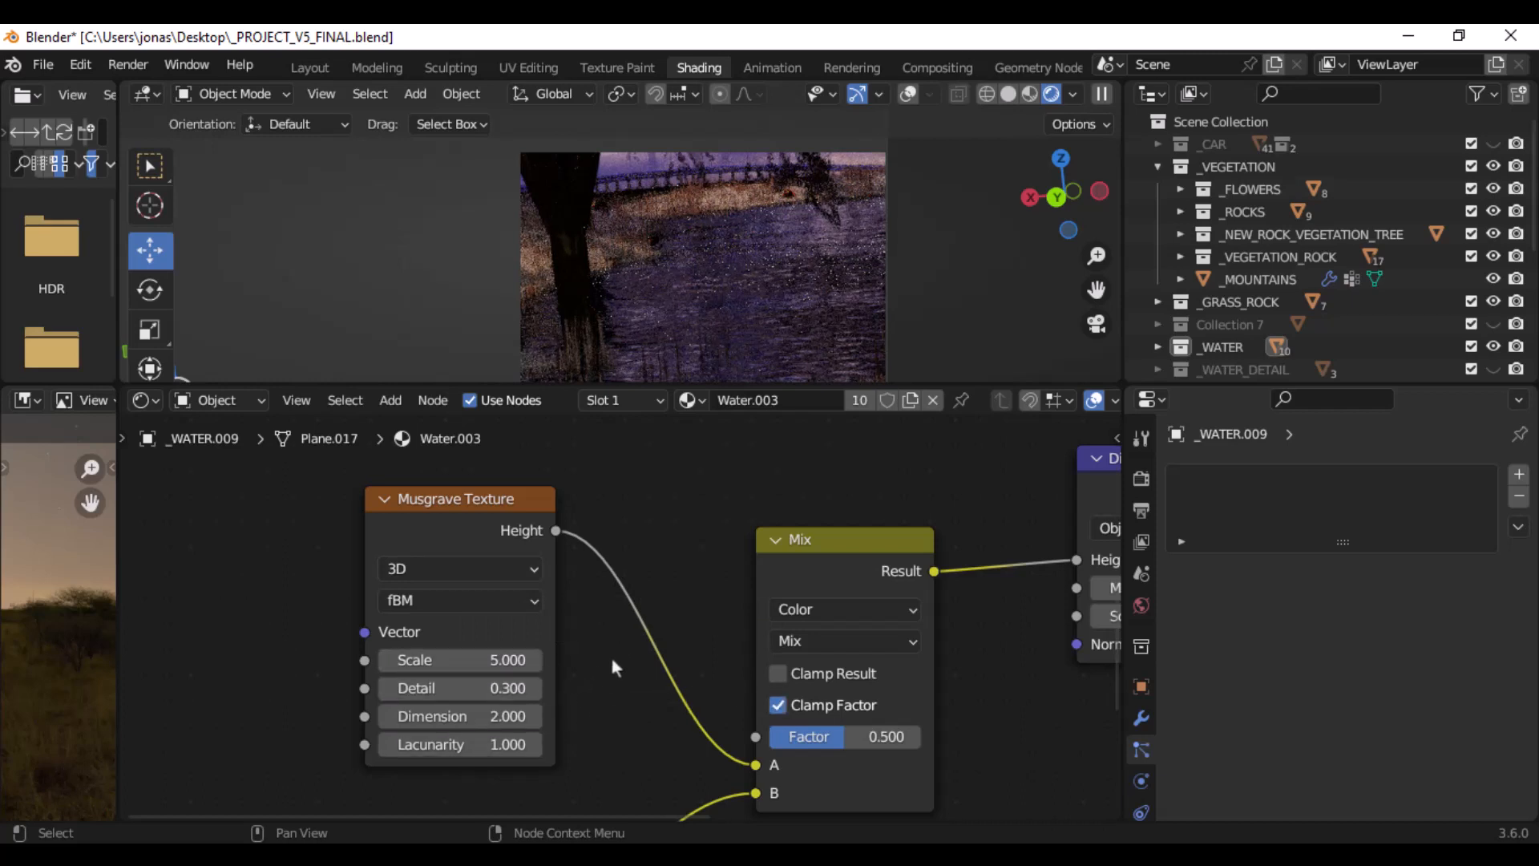
- Examine the scale, detail, dimension and lacunarity of the Musgrave Texture connected to the Mix node's B input
middle_drag(611, 657, 688, 461)
middle_drag(596, 625, 633, 507)
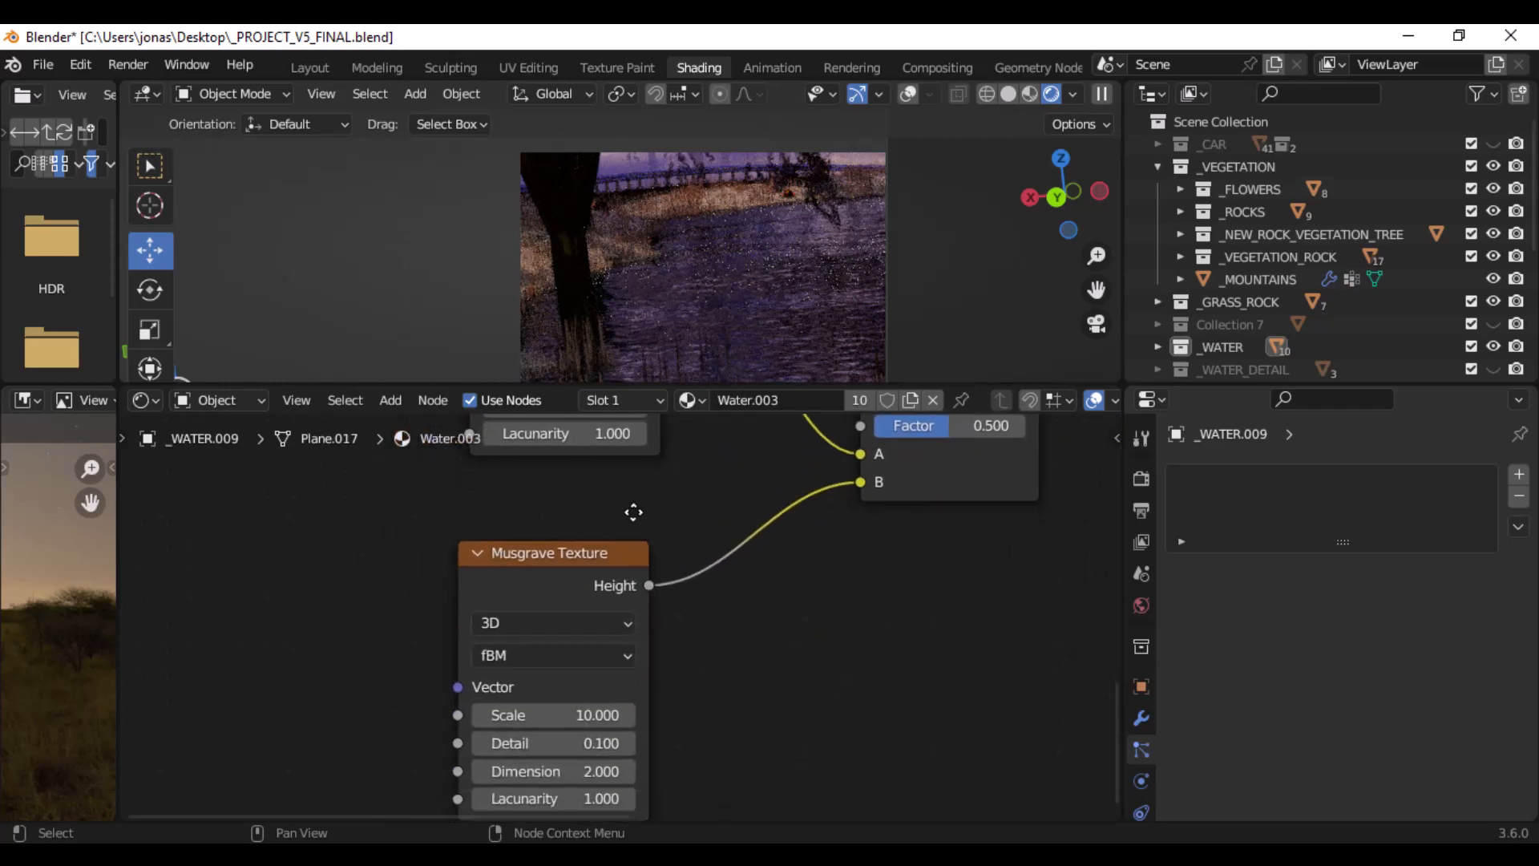
middle_drag(689, 632, 694, 543)
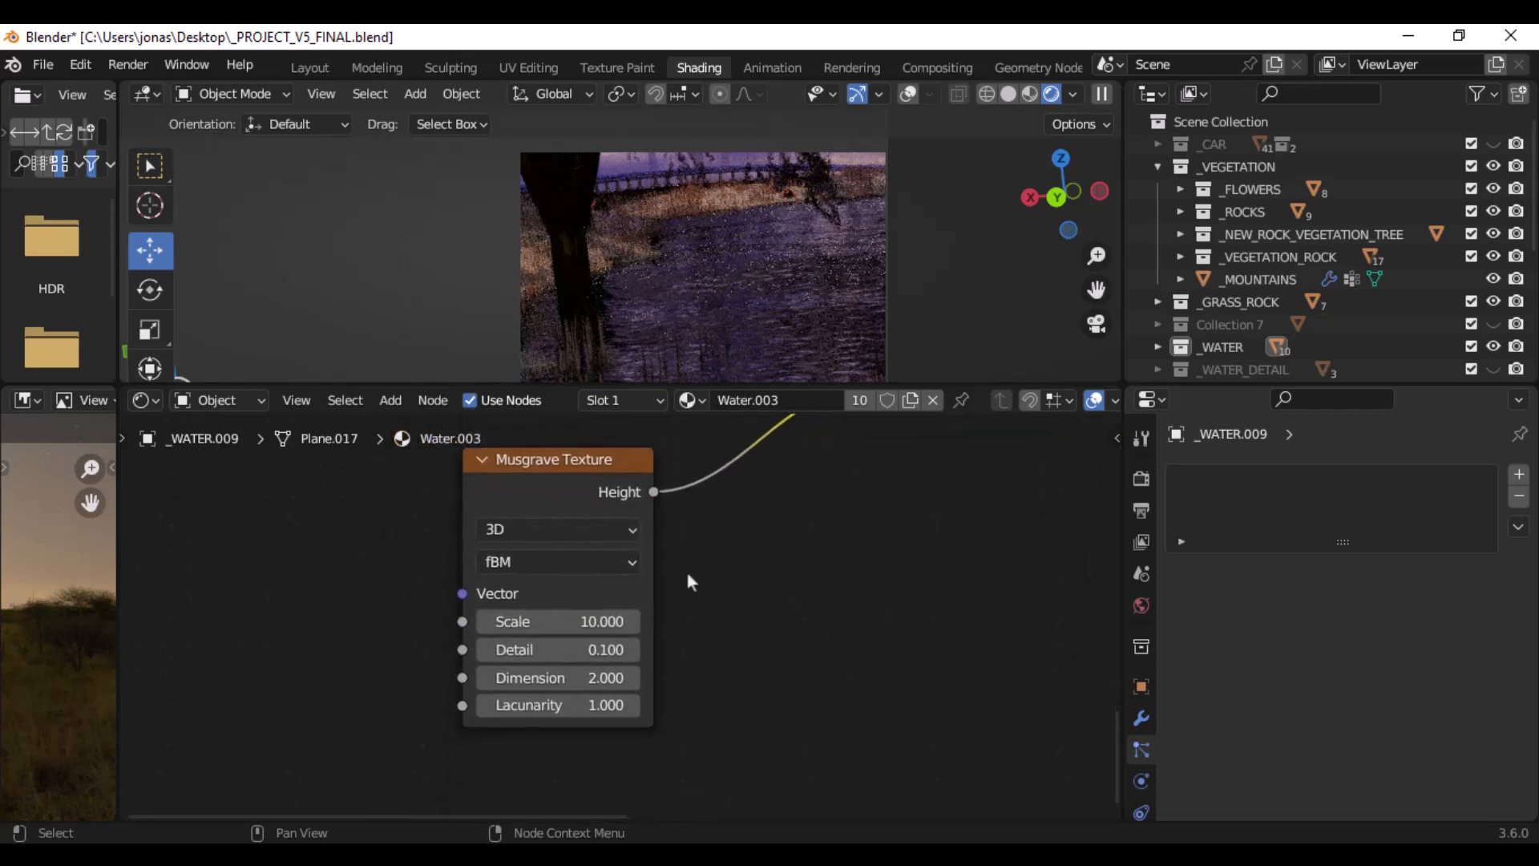
scroll(687, 581, up, 1)
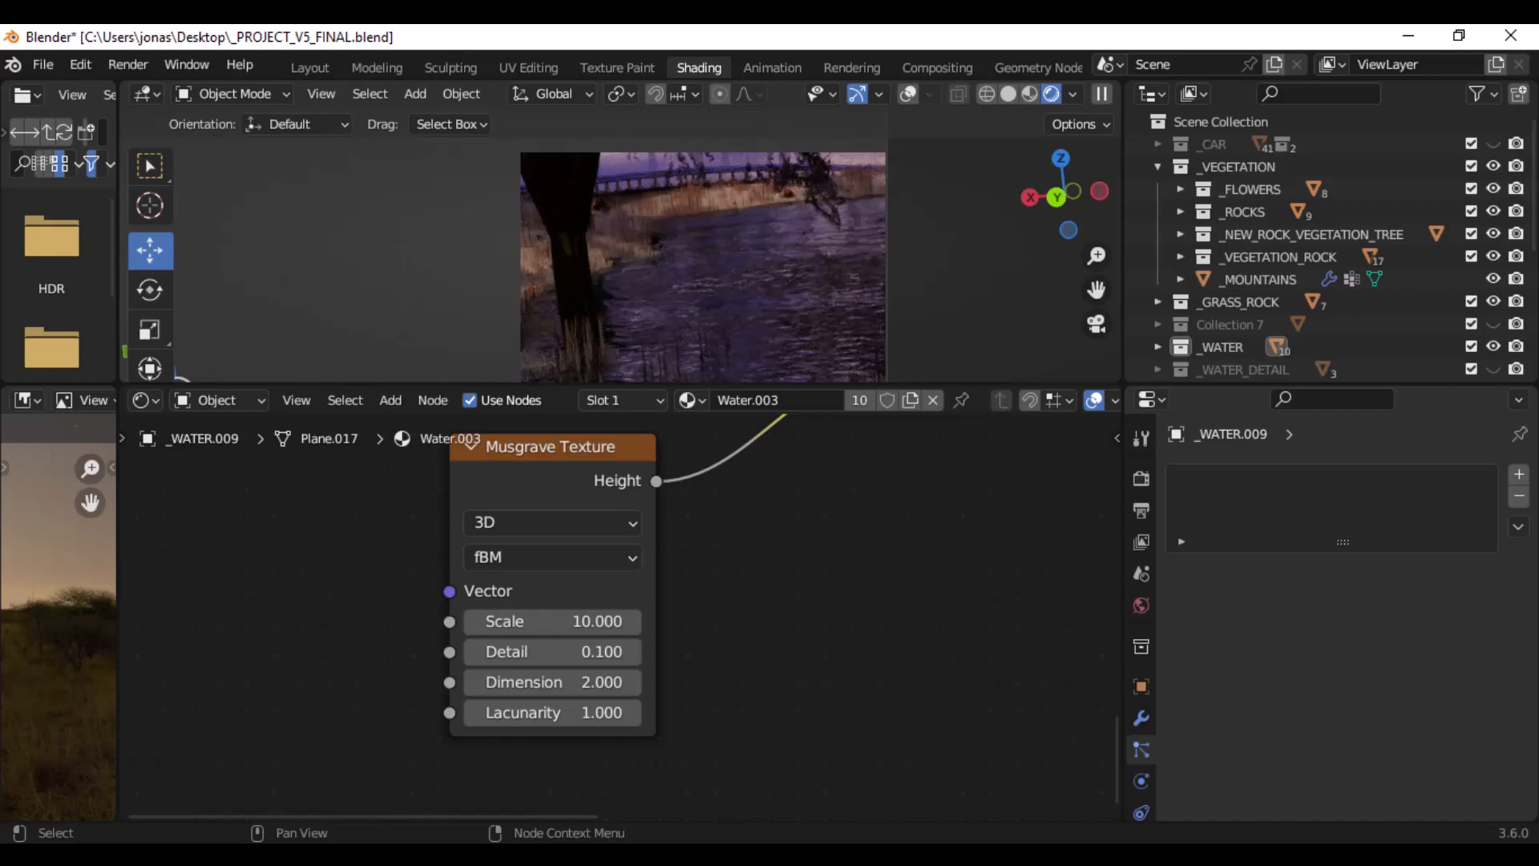
- Switch to the image viewer and compare the water in the finished renders, including FINALLL.png and FINAL3.png
click(901, 854)
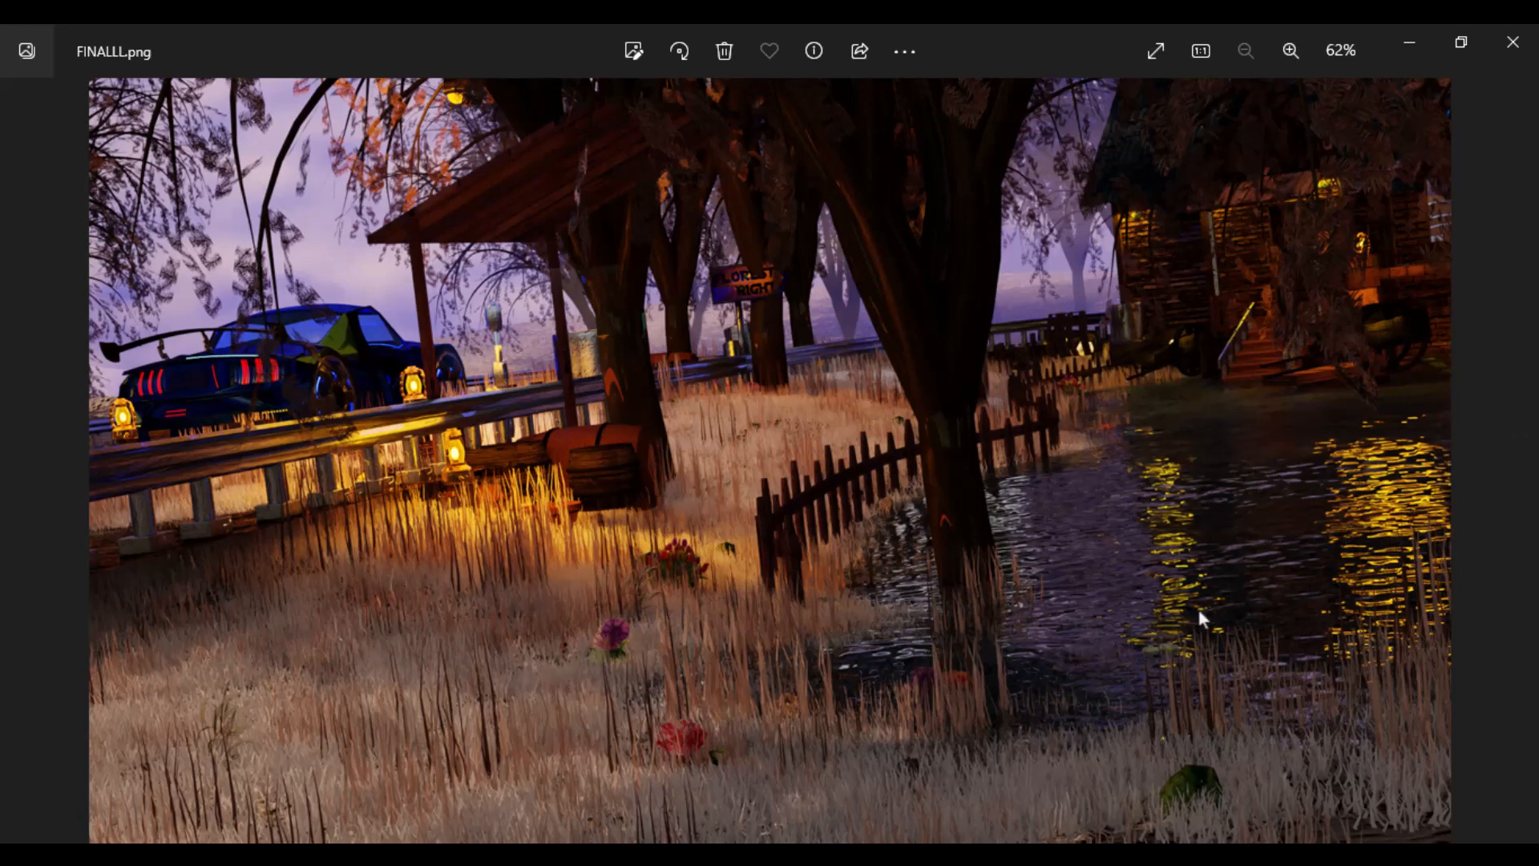
key(Right)
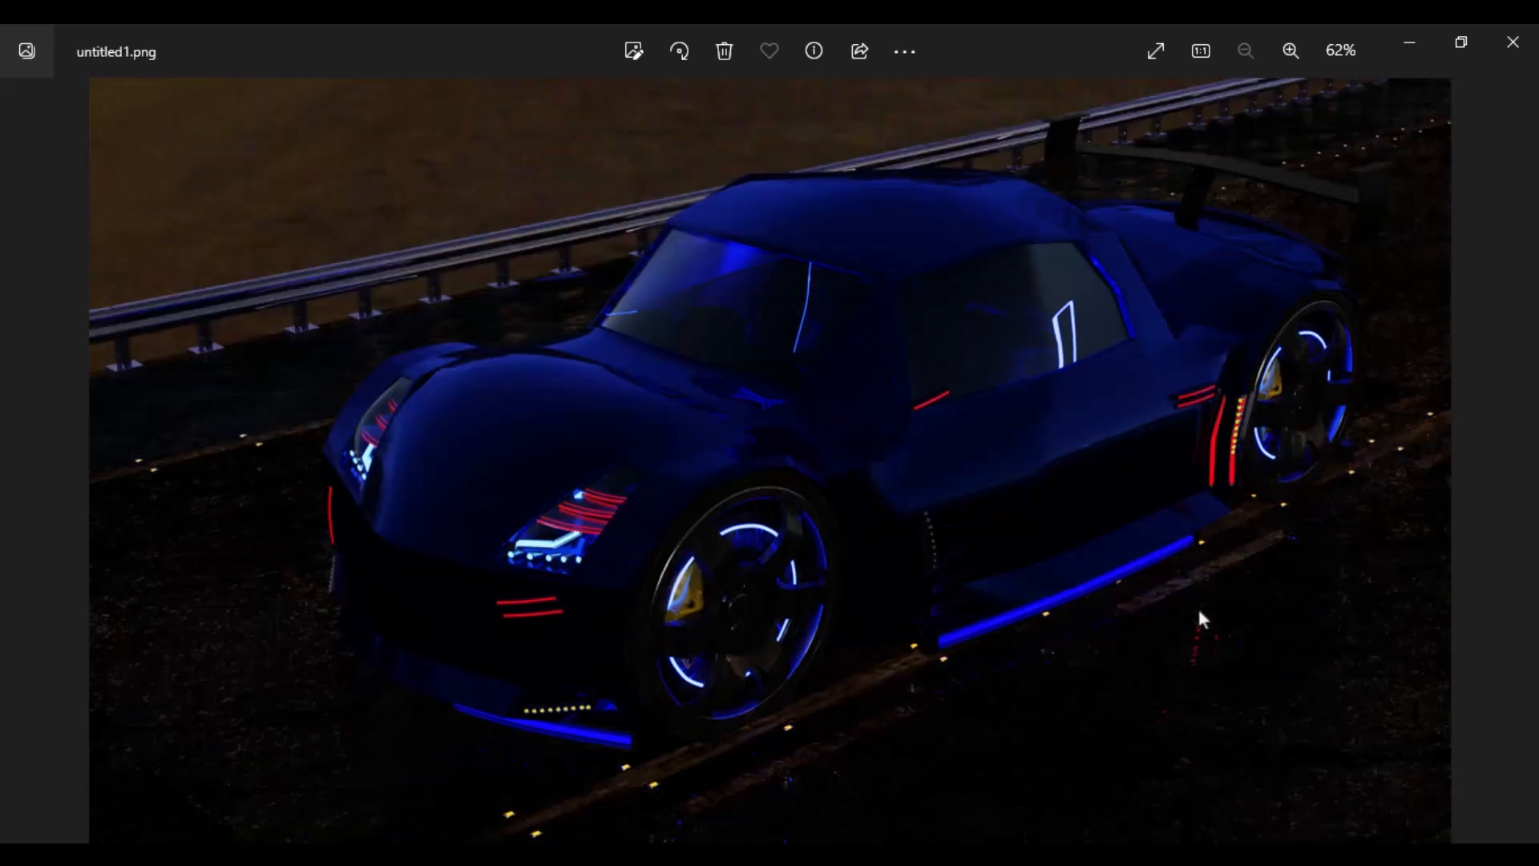
key(Right)
key(Right)
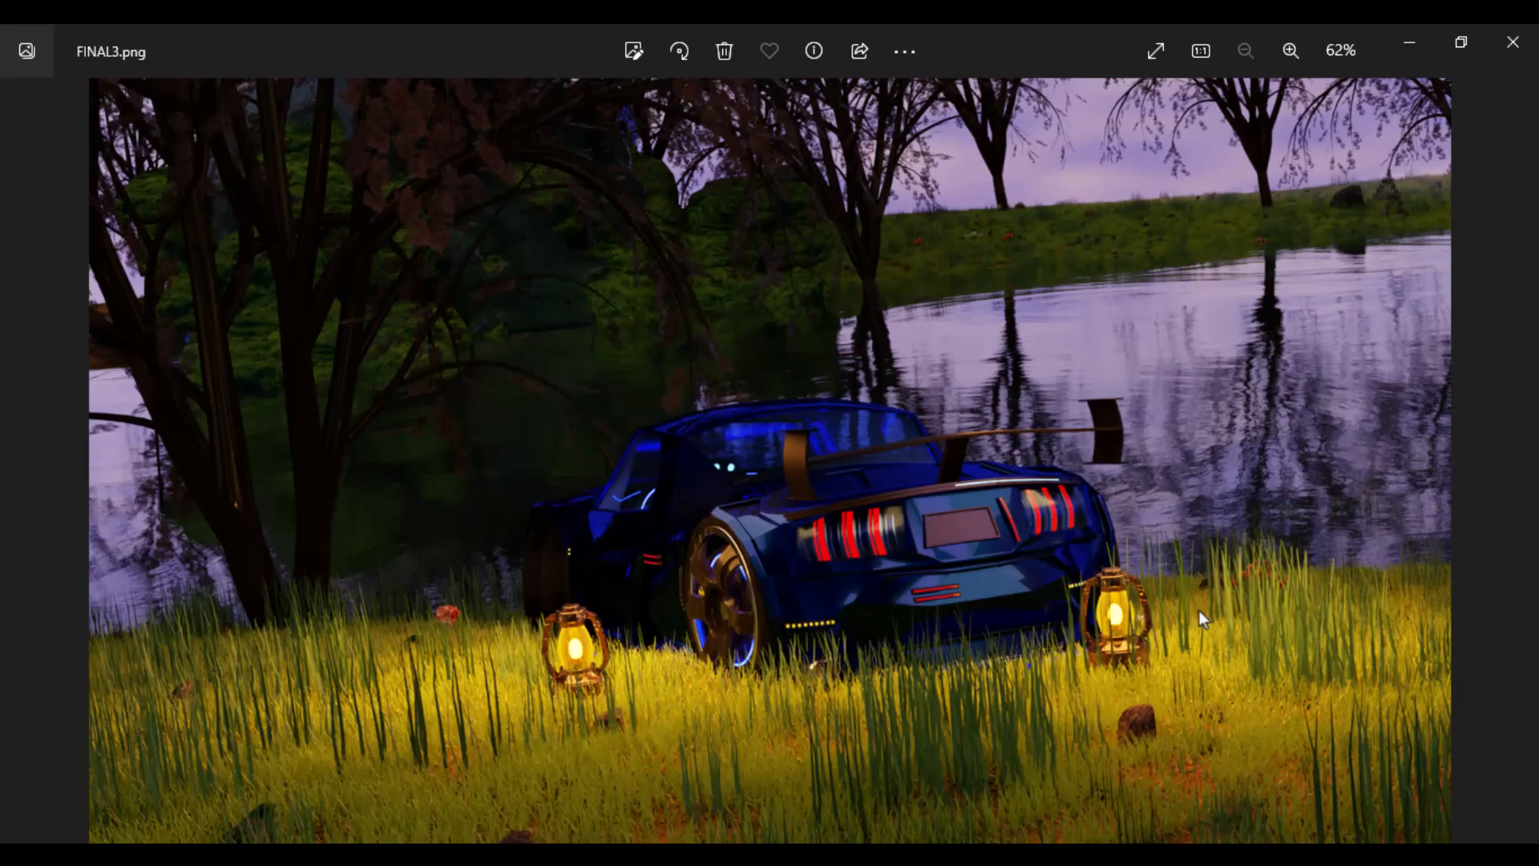
key(Left)
key(Left)
key(Right)
key(Right)
key(Left)
key(Left)
key(Right)
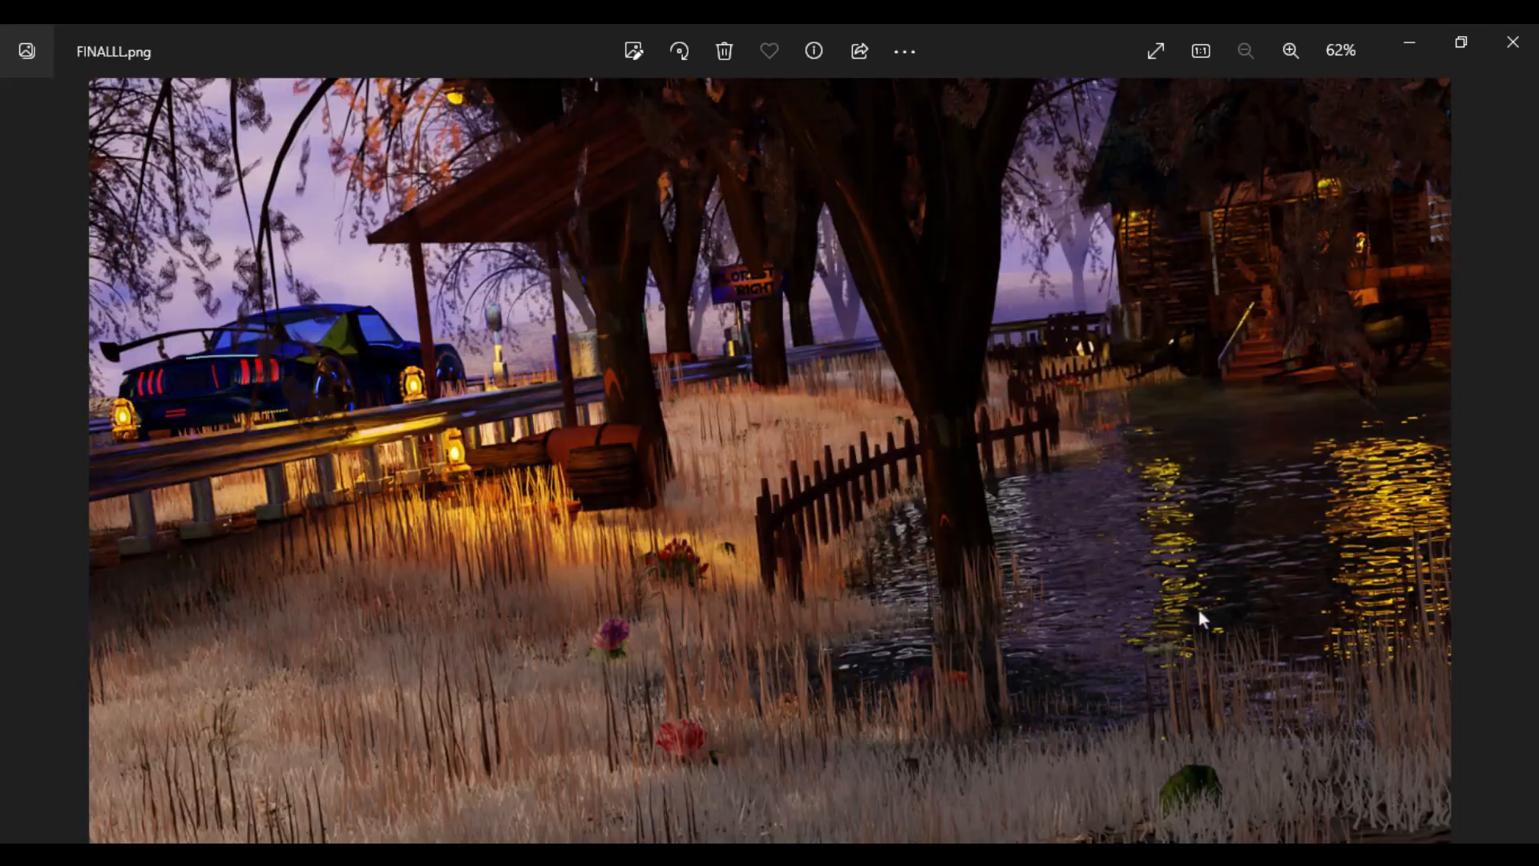
- Browse the renders from FINAL3.png back through FINAL1.png and FINAL__.png to F.png
key(Right)
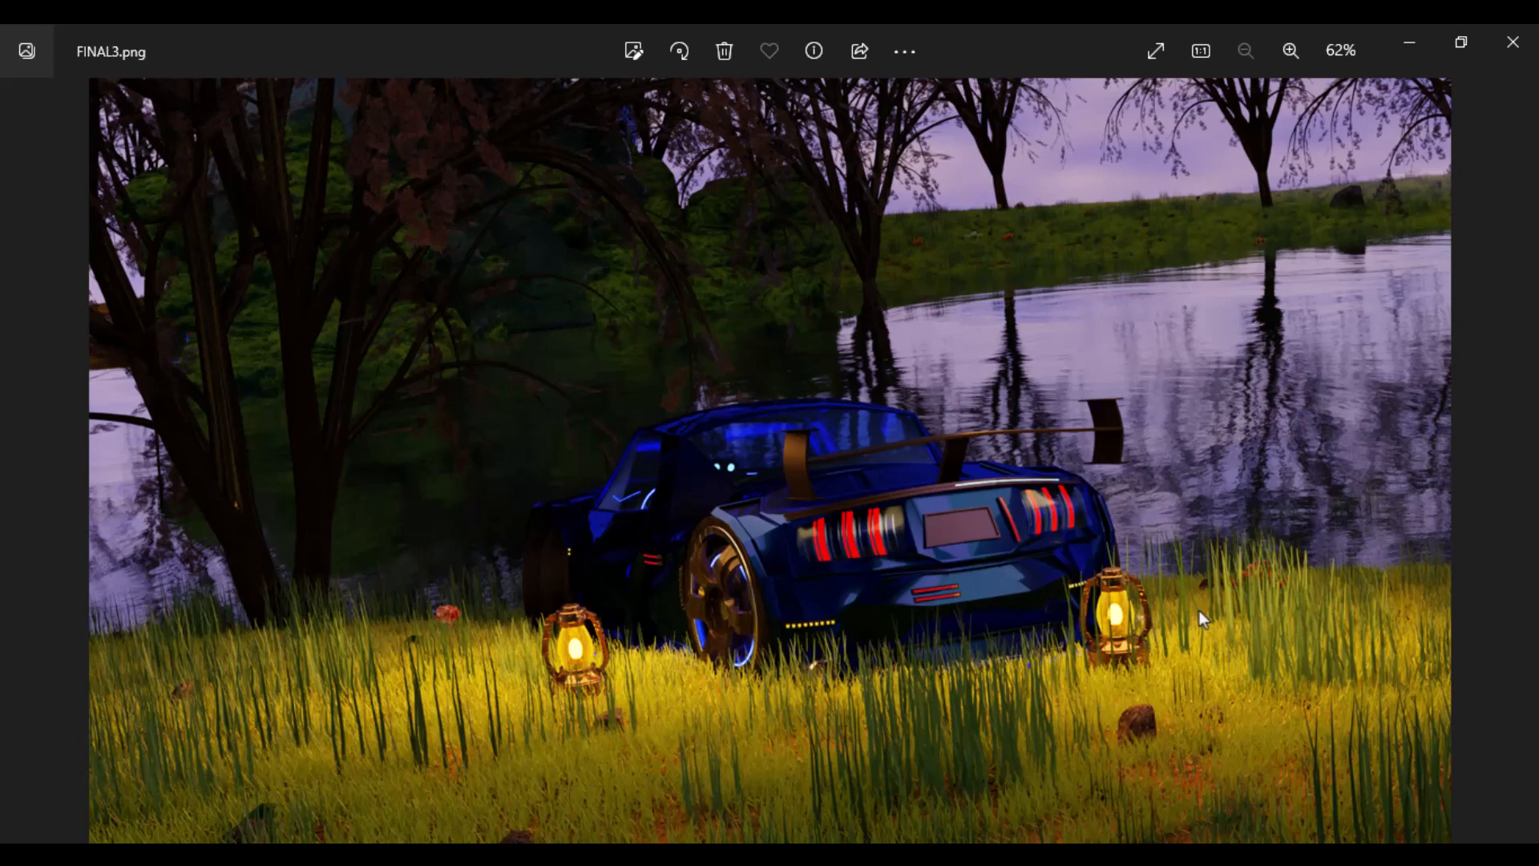
key(Left)
key(Left)
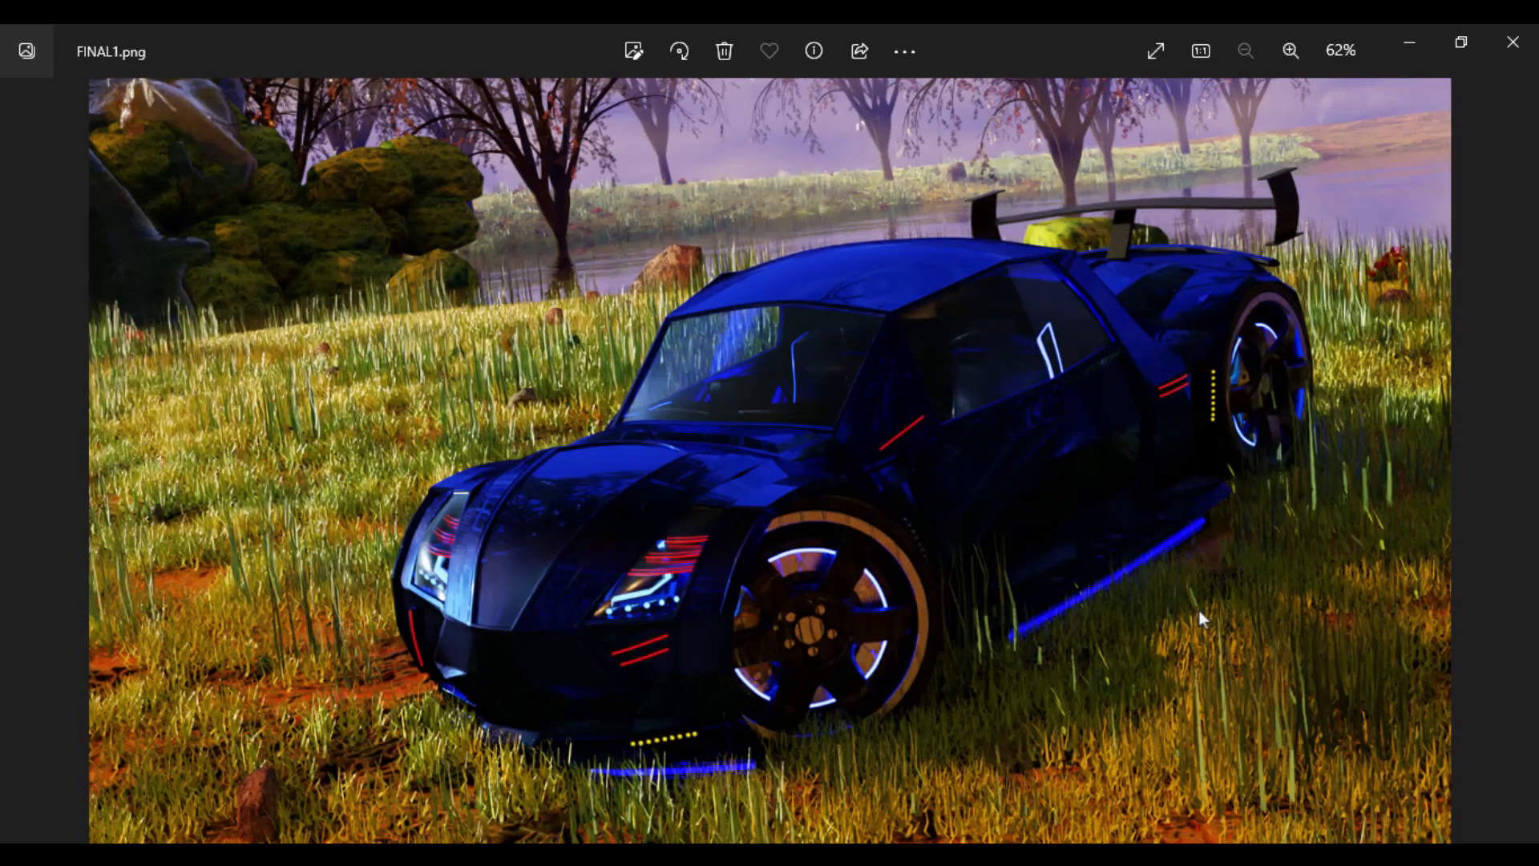
key(Left)
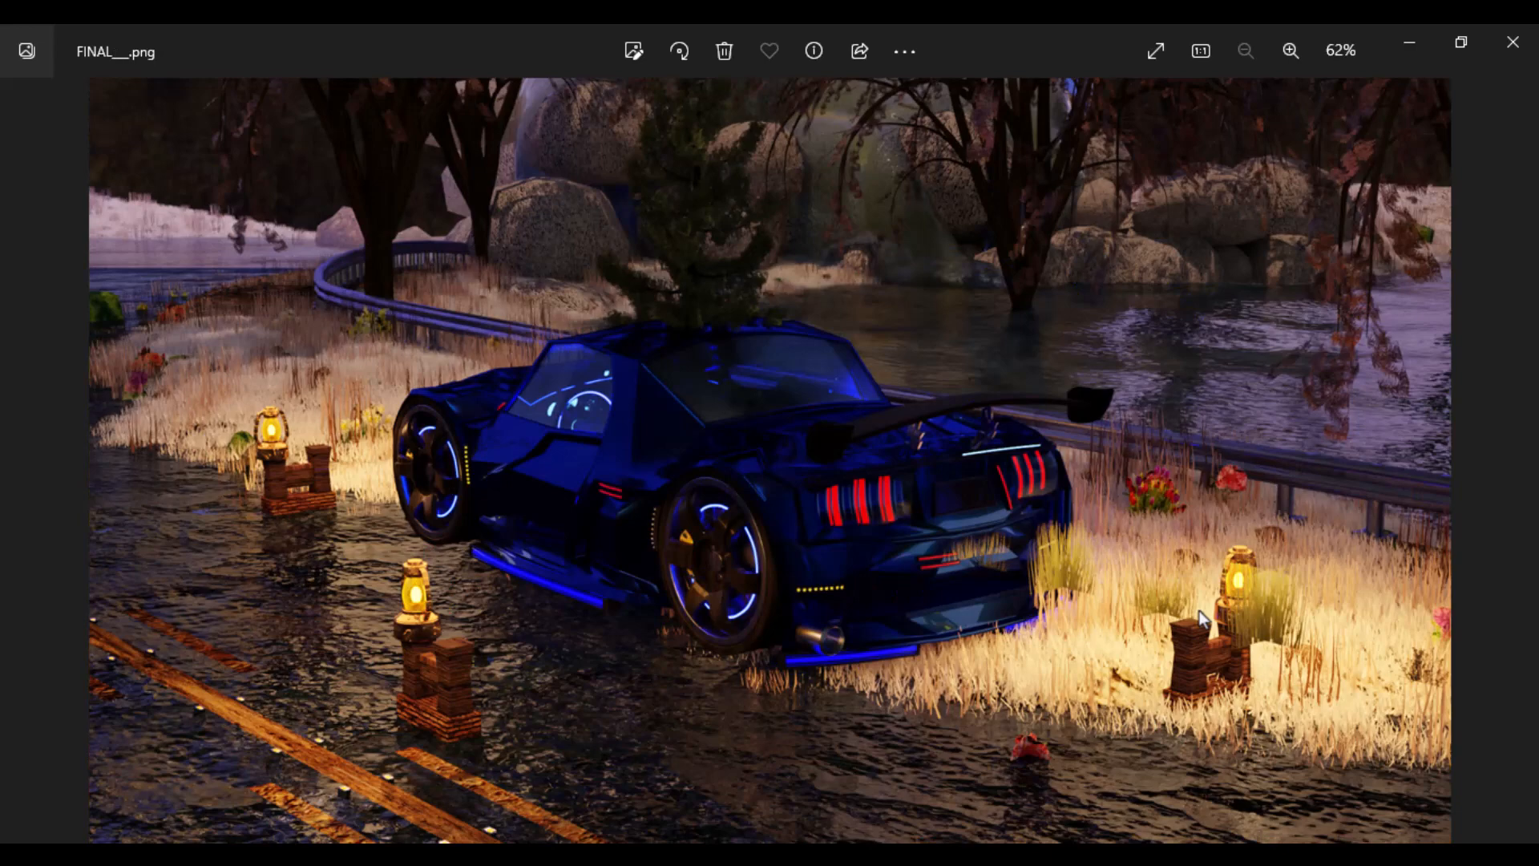
key(Left)
key(Left)
key(Left)
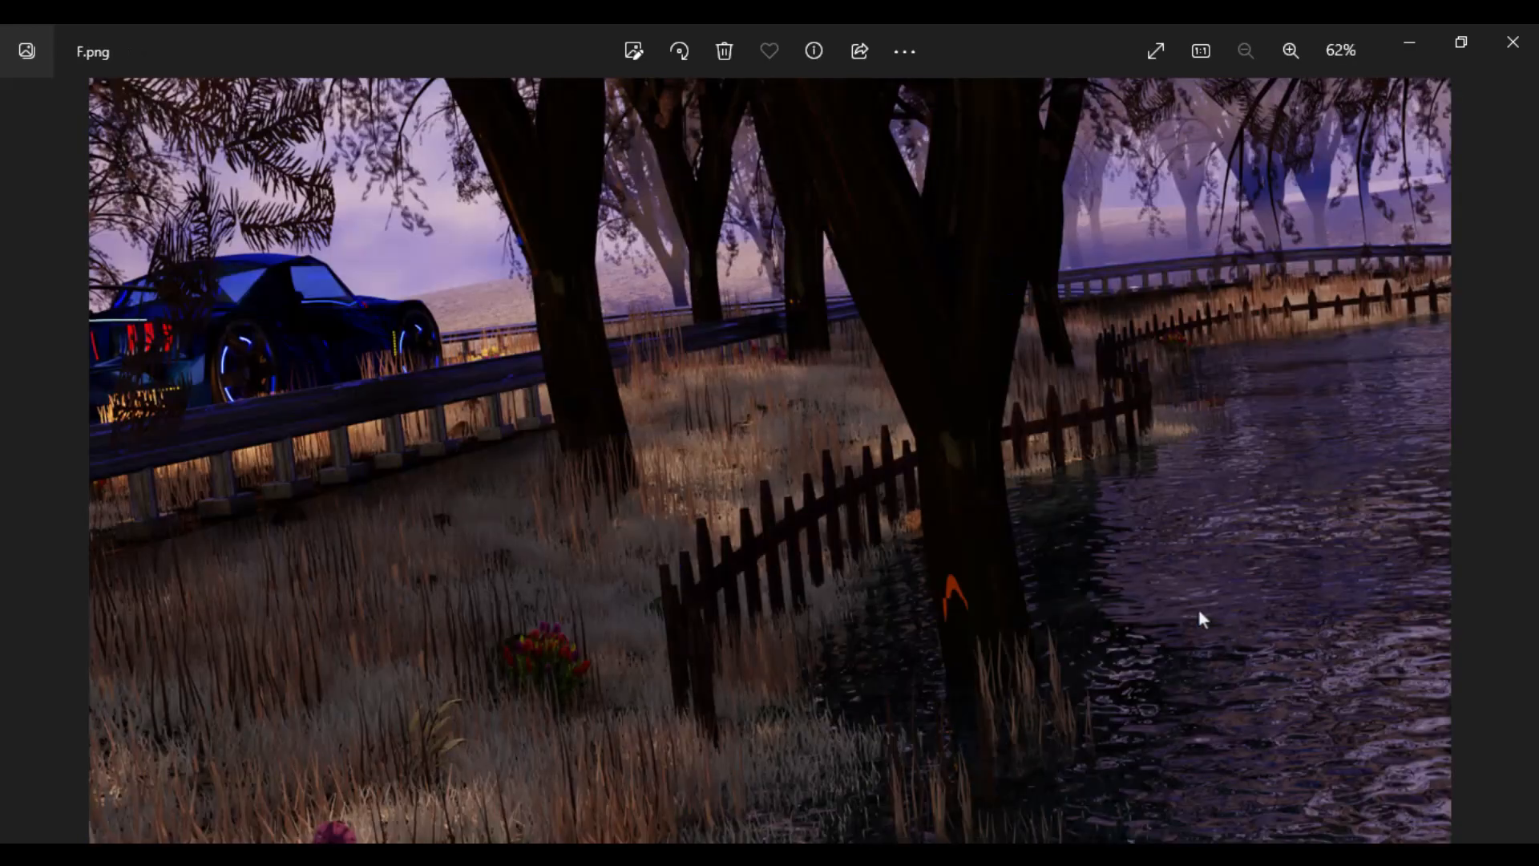
- Browse forward from F.png through FINAL3.png to untitled1.png, reviewing the renders, and step back two images
key(Right)
key(Right)
key(Right)
key(Right)
key(Right)
key(Right)
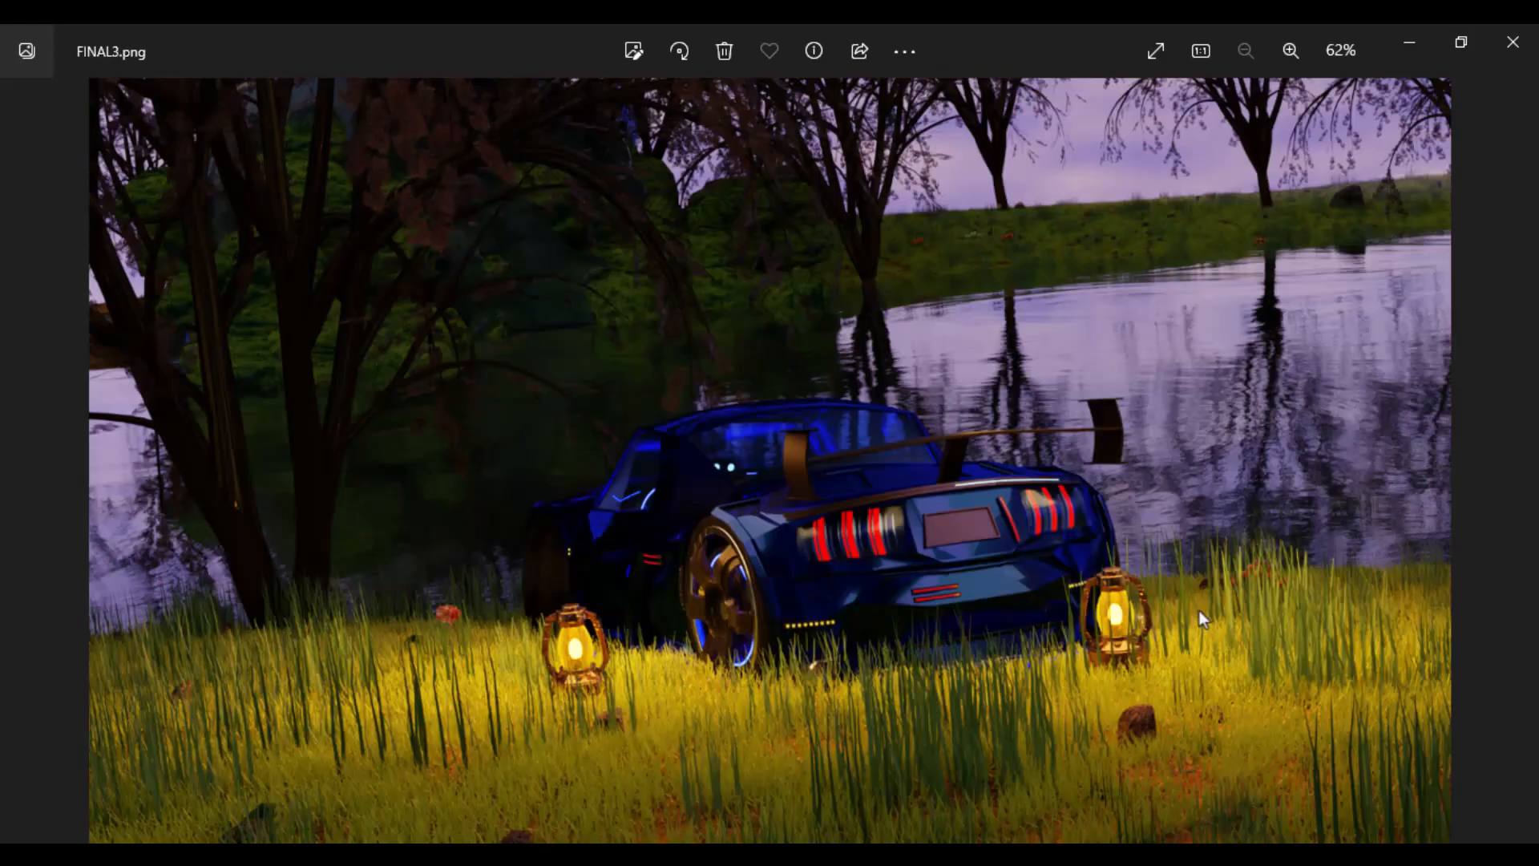
key(Right)
key(Right)
key(Left)
key(Right)
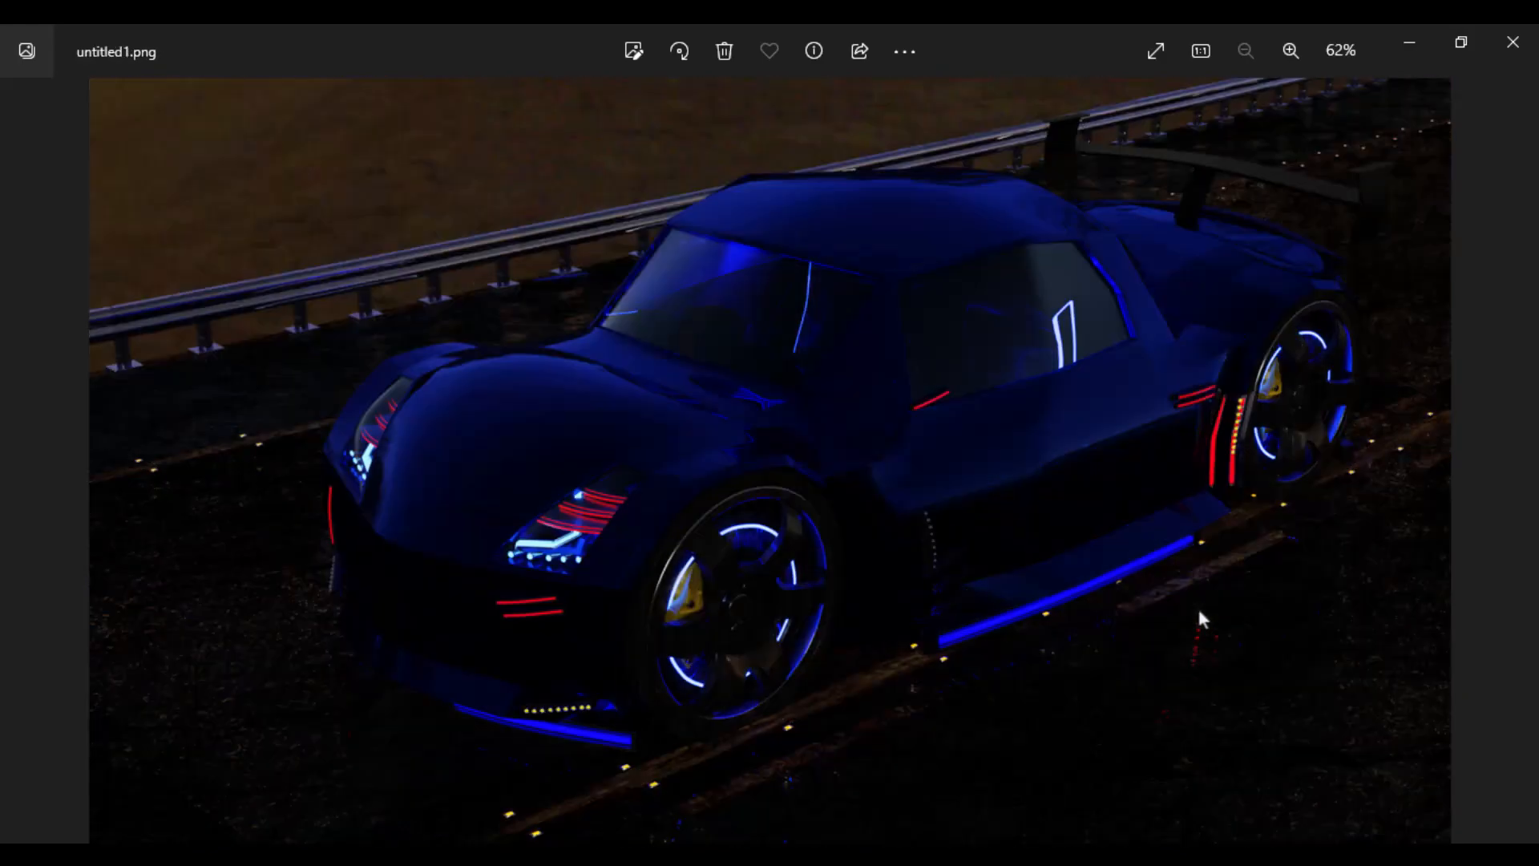
key(Left)
key(Left)
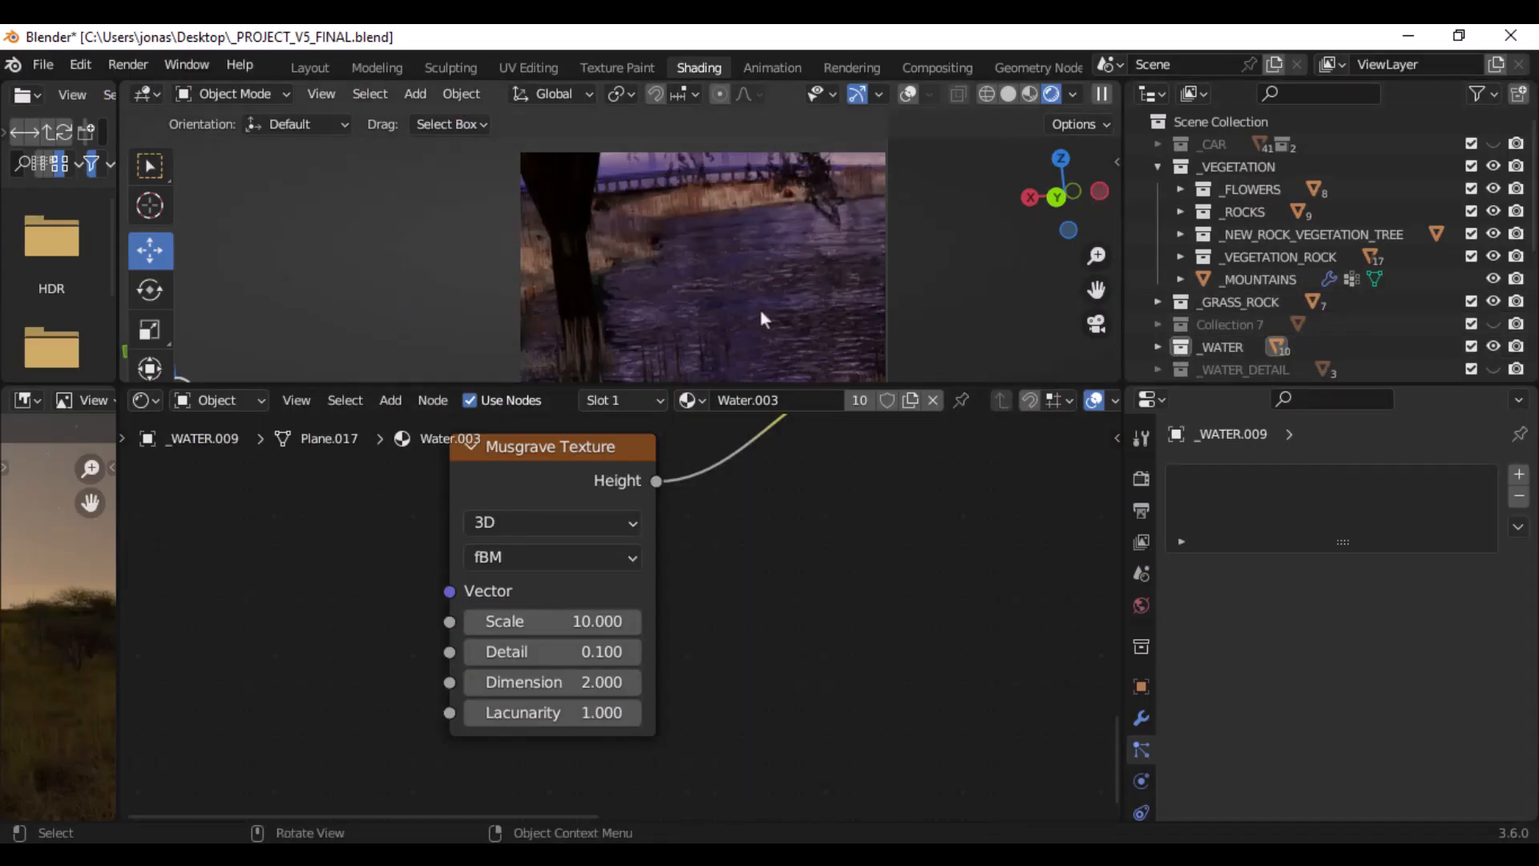
- Show the modifiers of _WATER.009 in Blender and examine the Ocean modifier's settings alongside the material's displacement nodes
click(1142, 718)
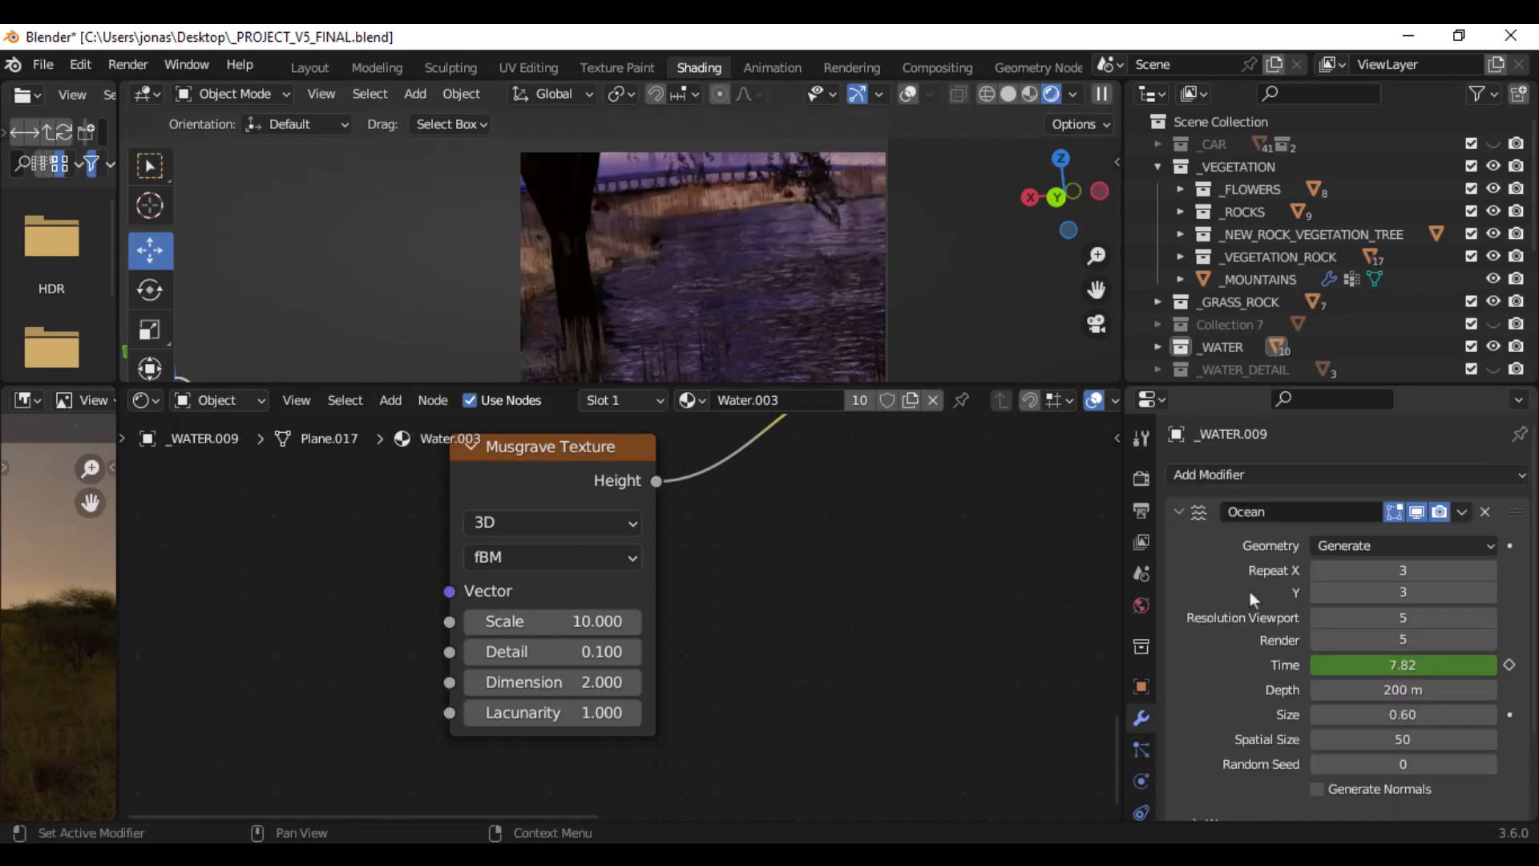
scroll(1248, 592, down, 3)
scroll(1248, 591, up, 3)
scroll(738, 517, down, 3)
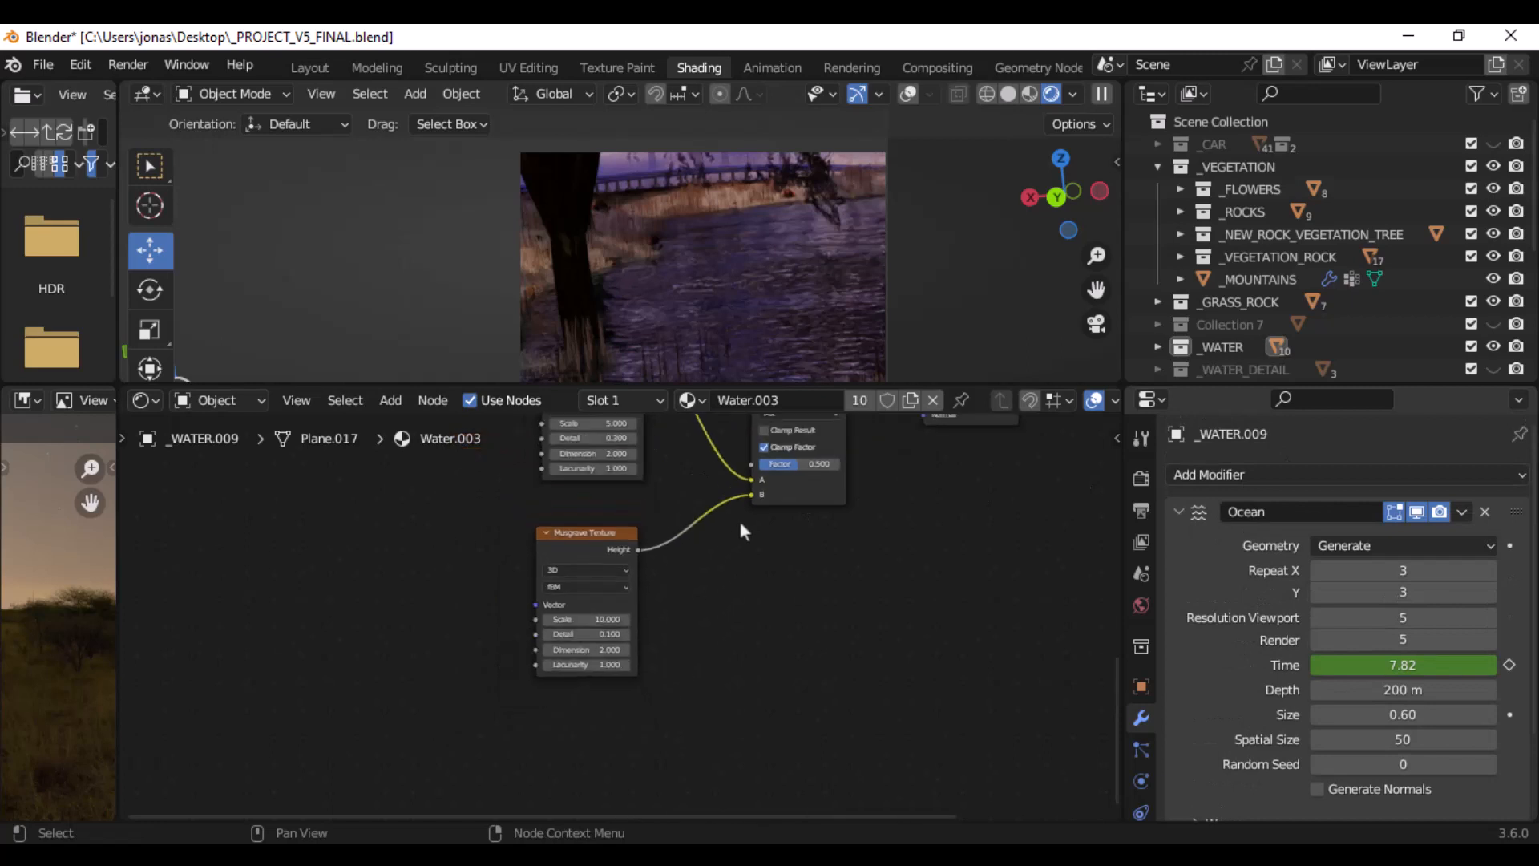
middle_drag(730, 474, 482, 628)
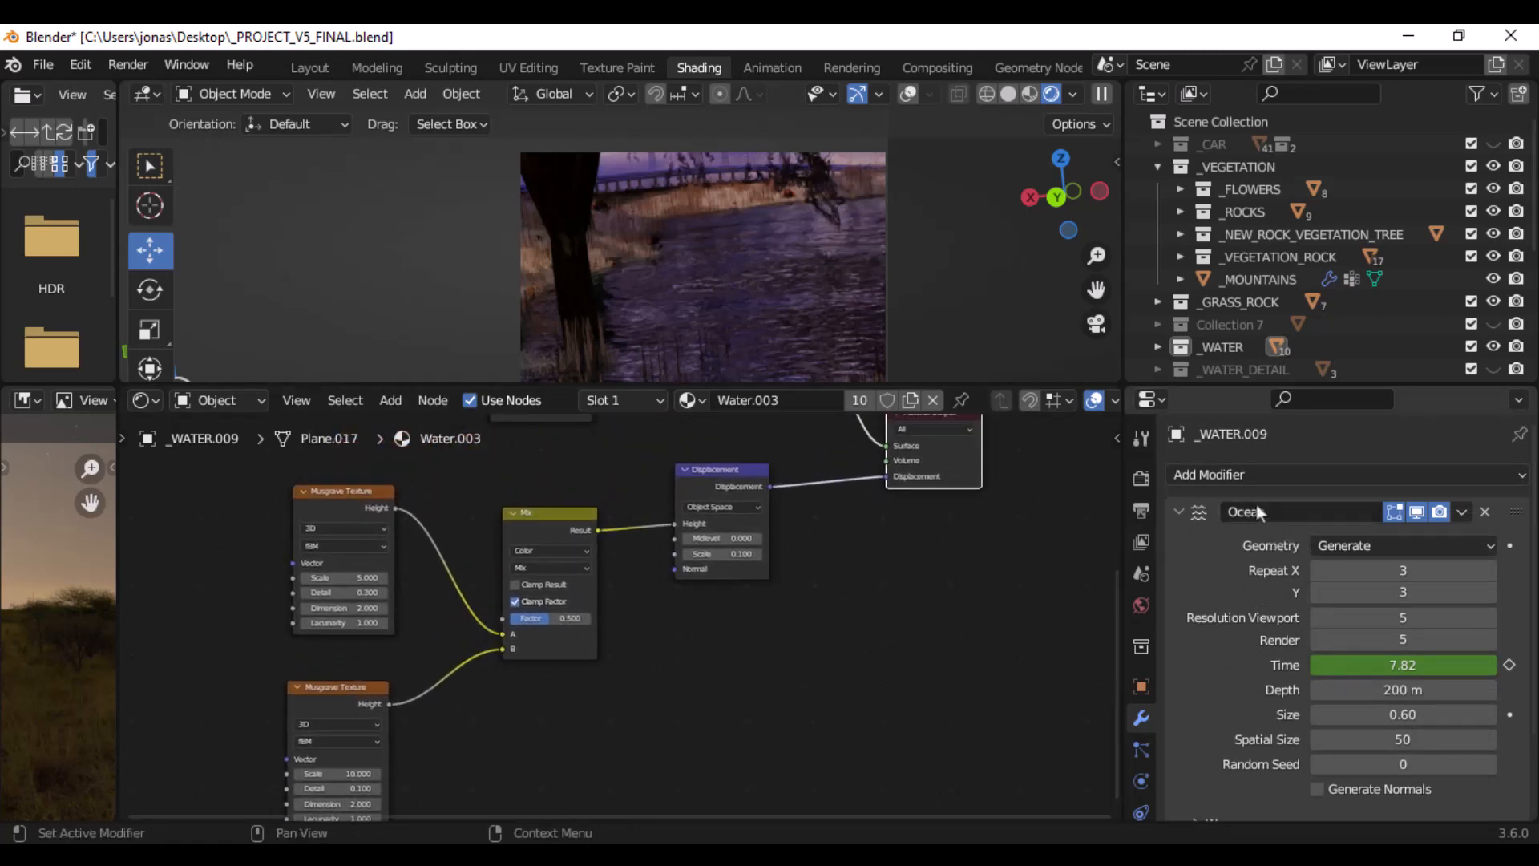
scroll(1259, 561, down, 3)
scroll(1257, 564, up, 3)
scroll(1244, 671, down, 2)
scroll(1282, 641, down, 1)
scroll(1234, 613, up, 3)
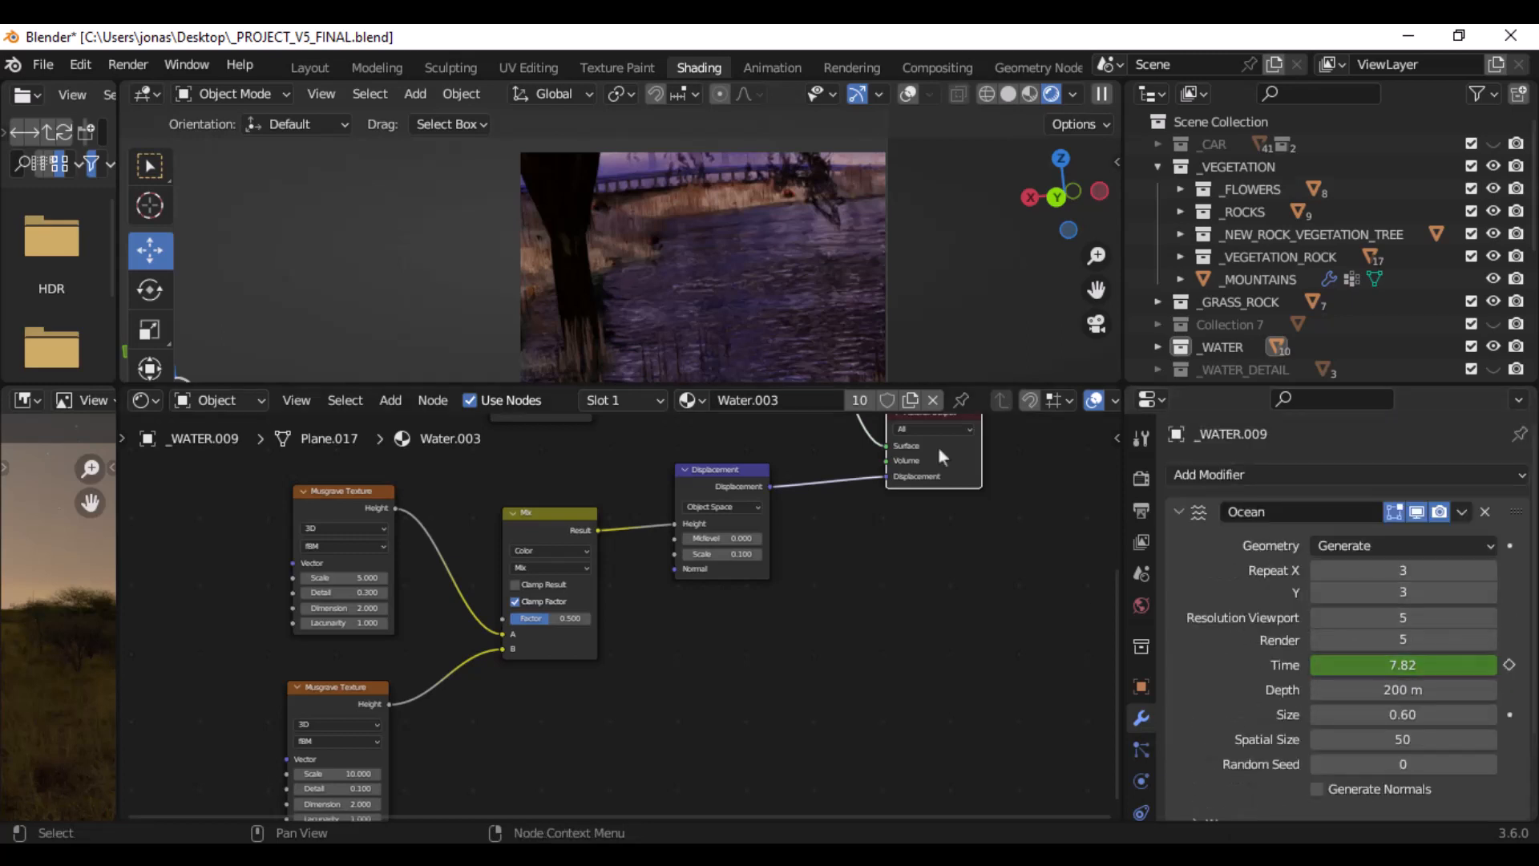
scroll(632, 505, up, 2)
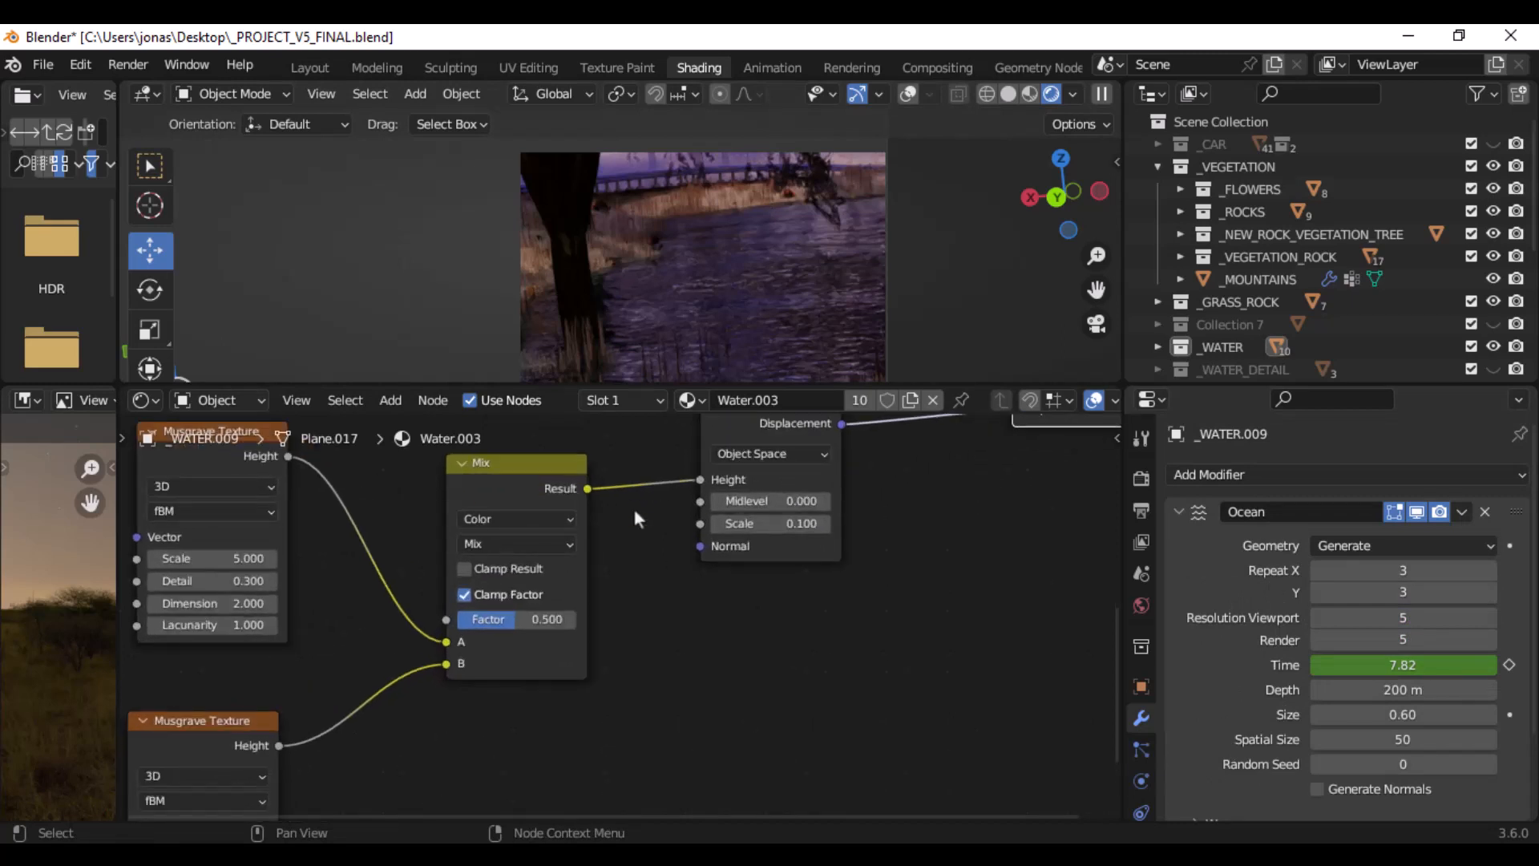
- Add a Mix node to the Water.003 node tree beside the Mix Shader
scroll(632, 505, down, 2)
scroll(628, 503, up, 2)
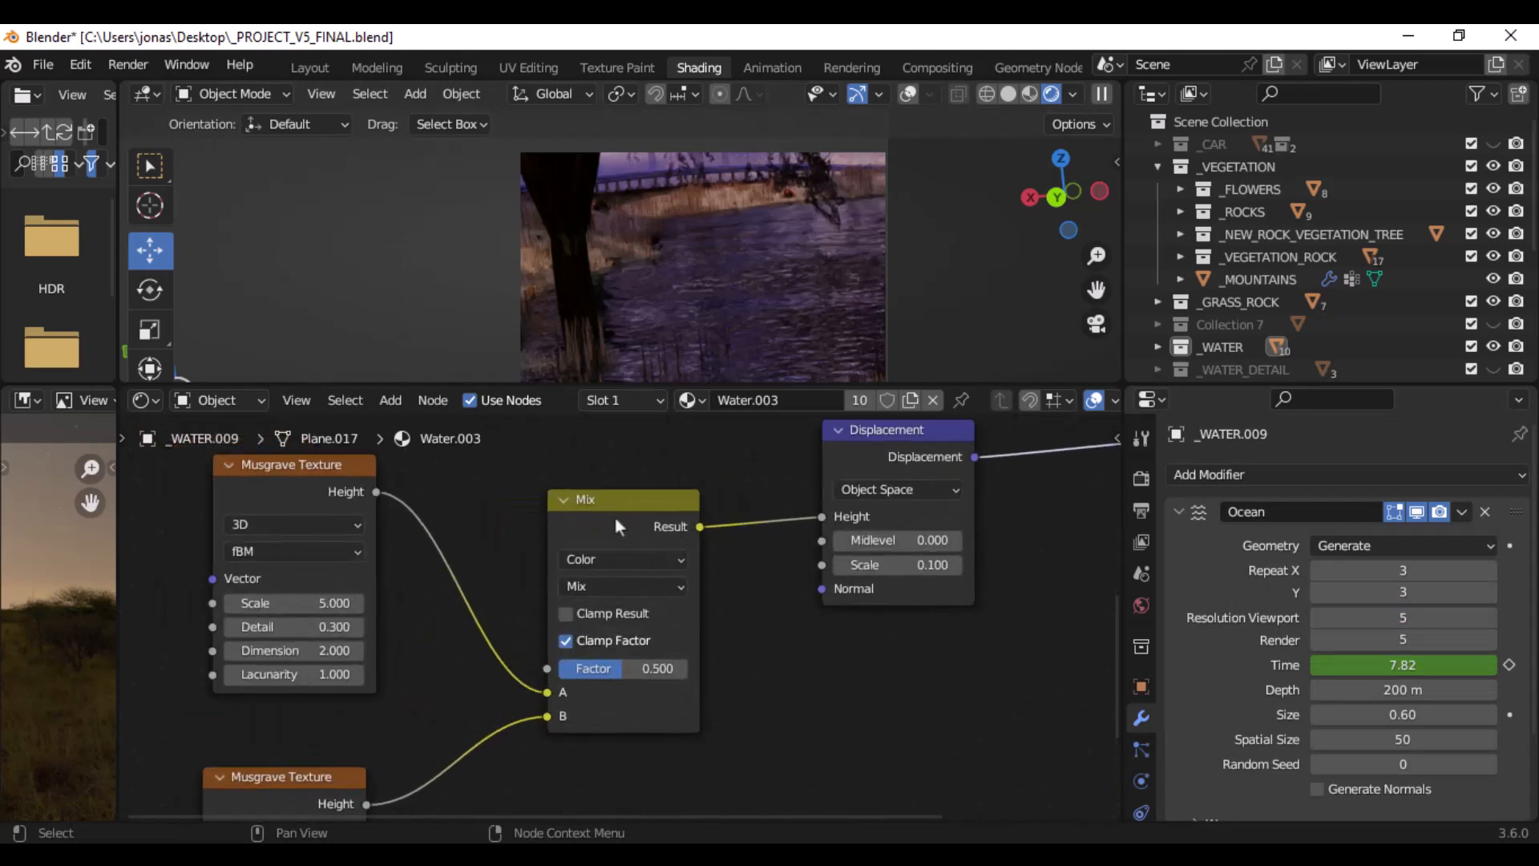
middle_drag(734, 467, 704, 498)
scroll(709, 493, down, 4)
middle_drag(757, 435, 535, 659)
scroll(566, 598, up, 2)
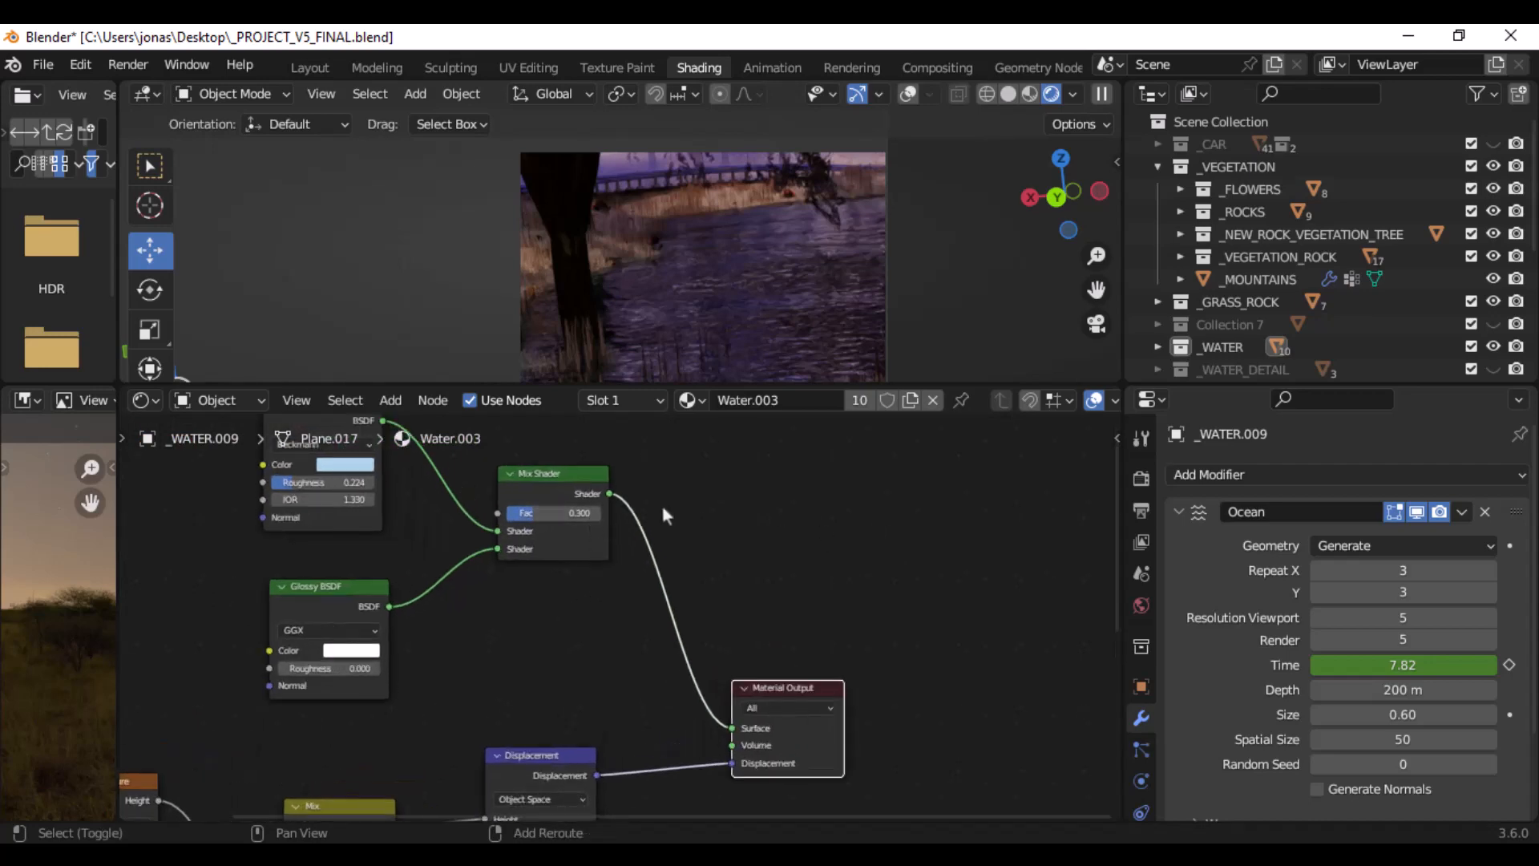
key(shift+a)
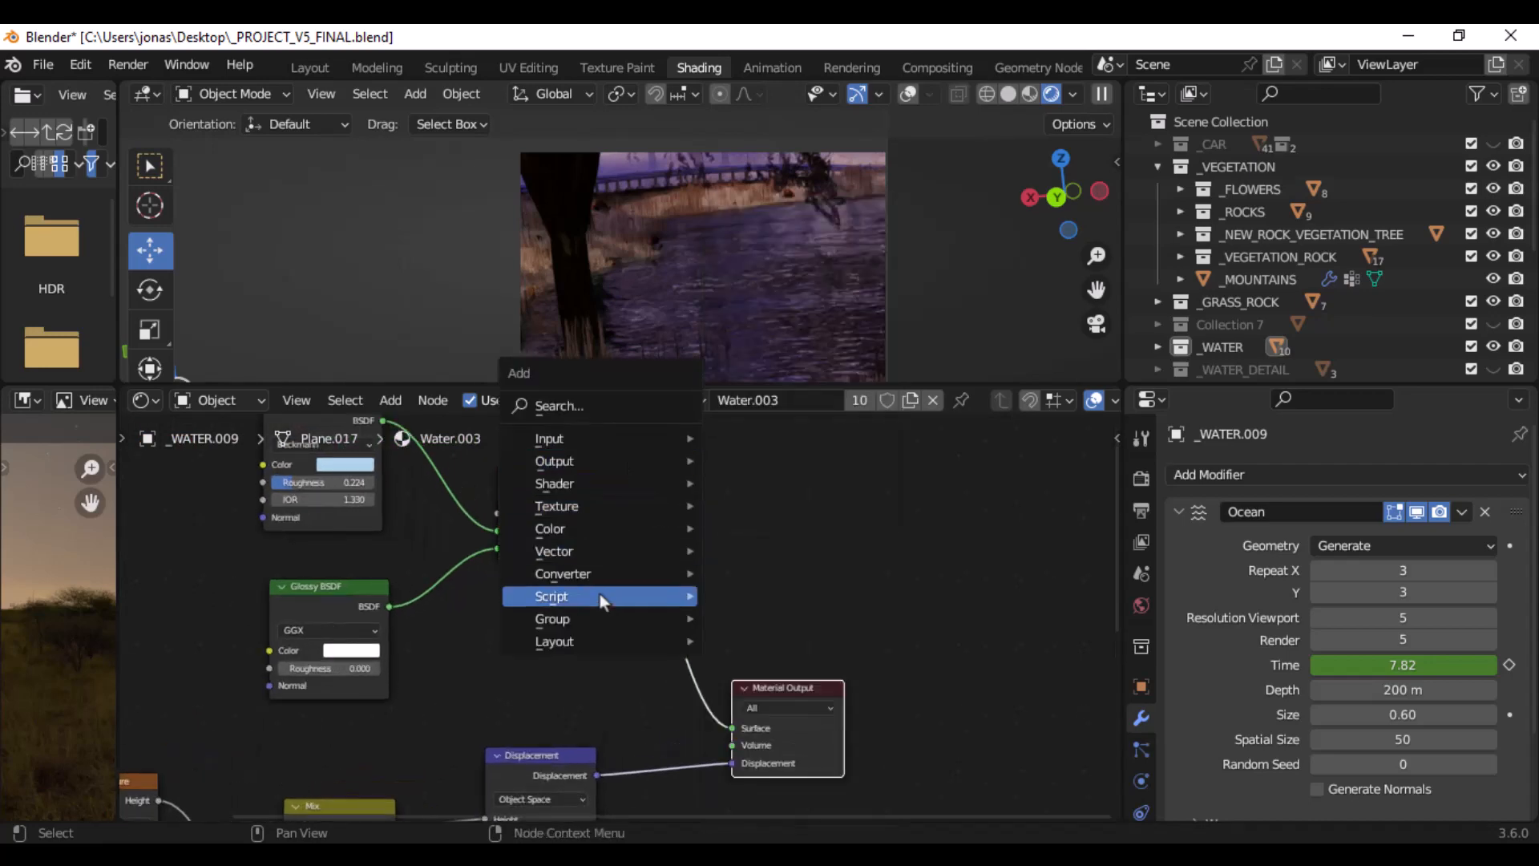
click(603, 403)
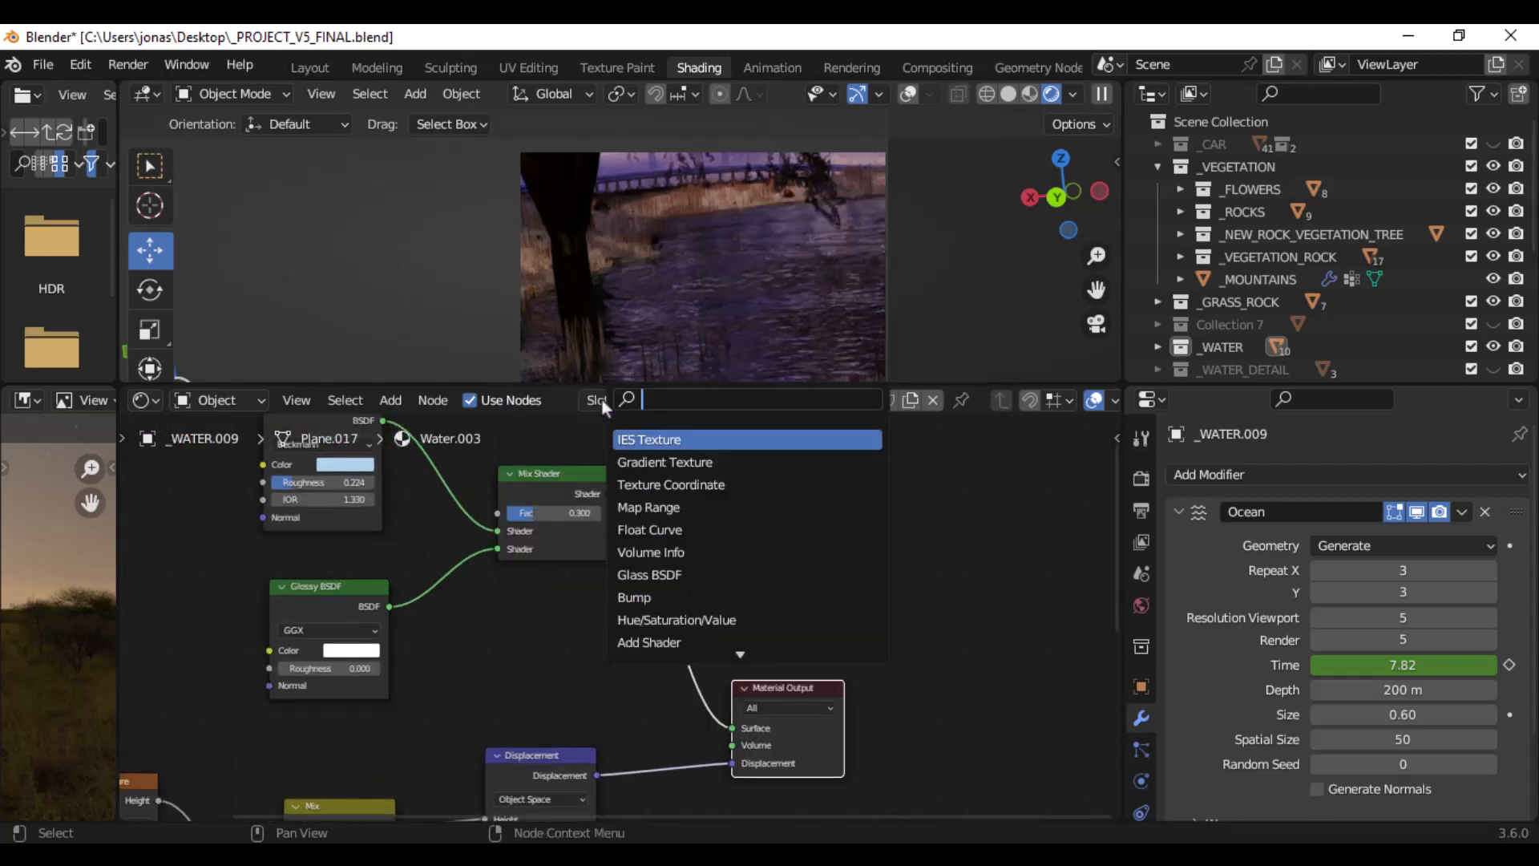
text(mix)
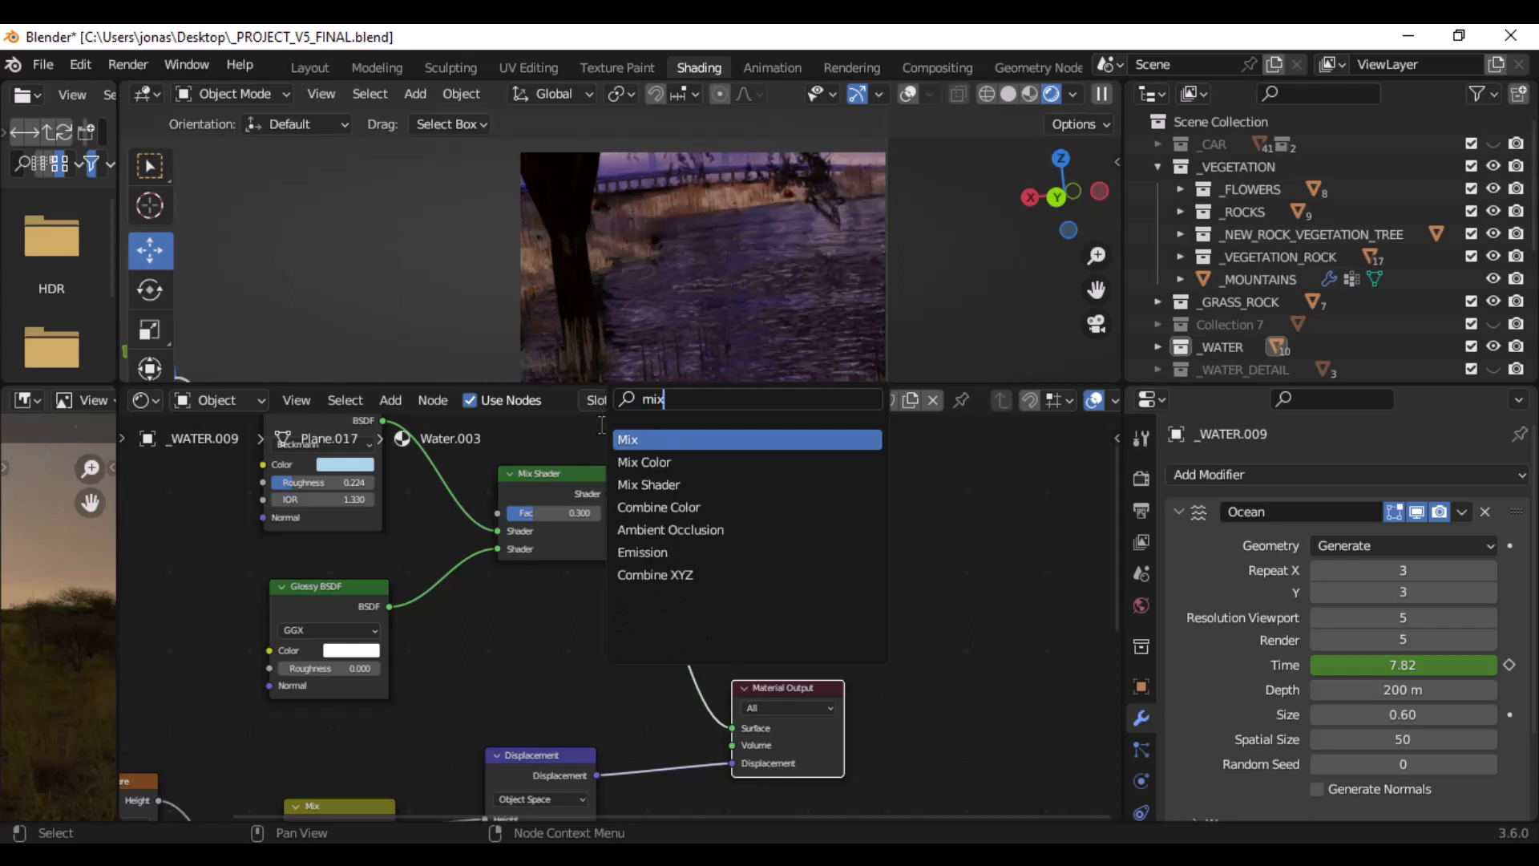
click(695, 440)
click(801, 504)
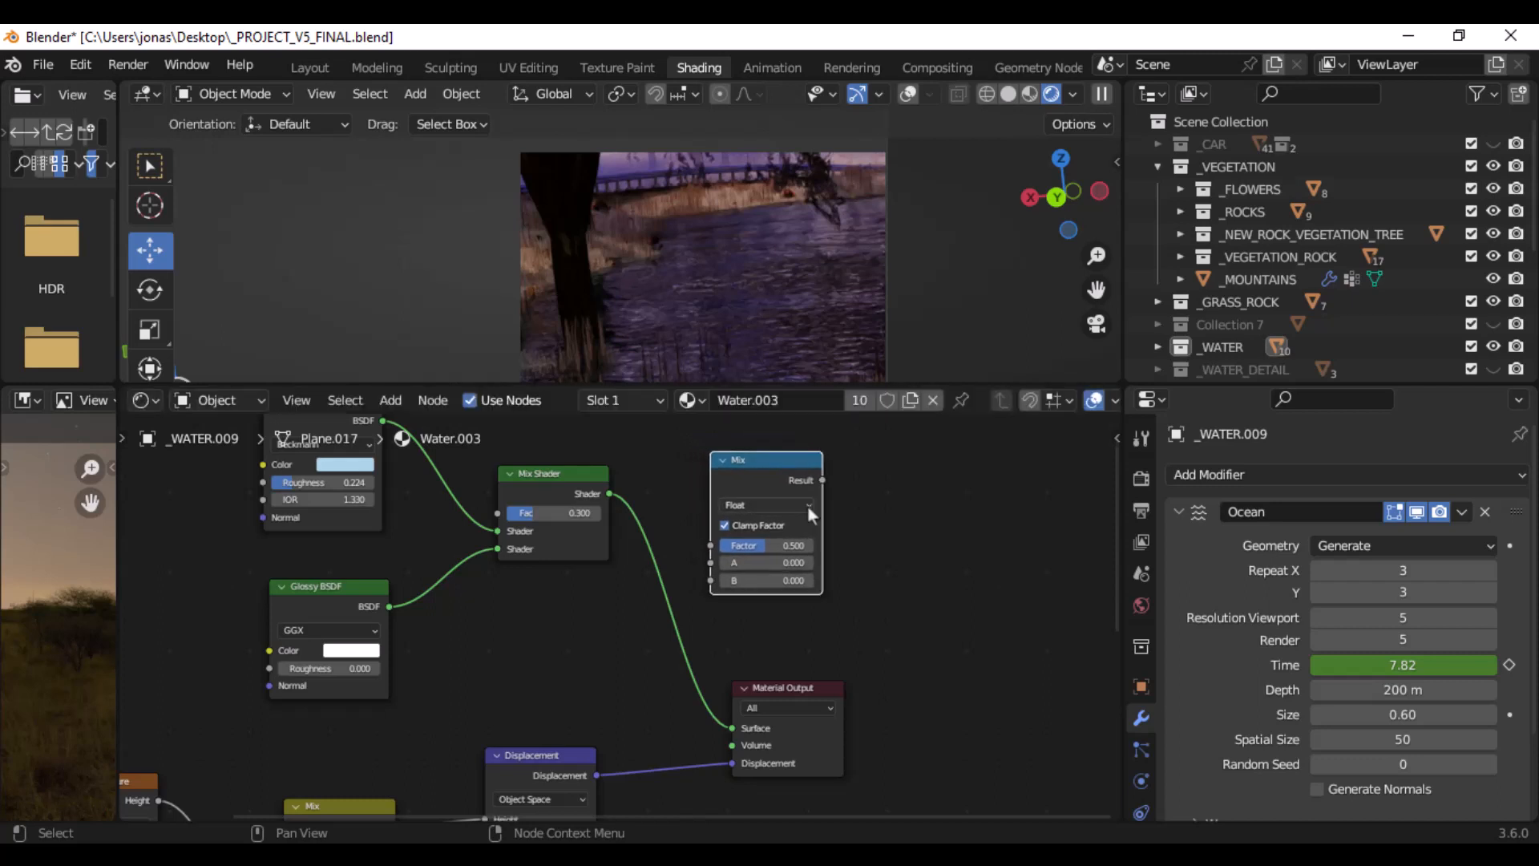
- Set the new Mix node's data type to Color beside the Displacement node, and delete the node
scroll(812, 516, down, 2)
middle_drag(813, 516, 846, 489)
drag(757, 451, 492, 590)
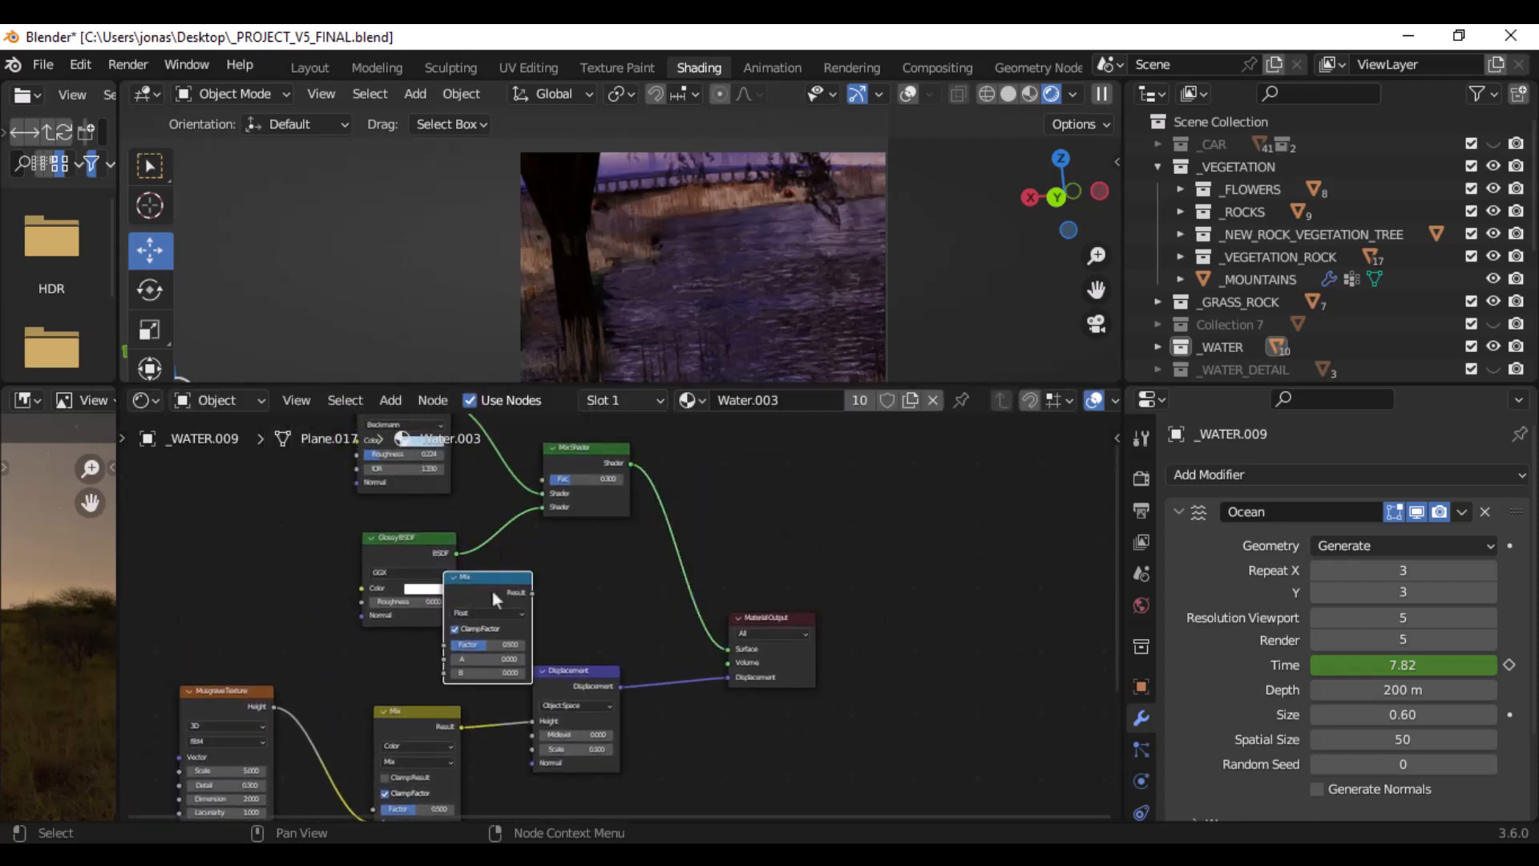
middle_drag(501, 578, 517, 508)
scroll(516, 508, up, 4)
drag(487, 488, 796, 690)
middle_drag(787, 629, 785, 551)
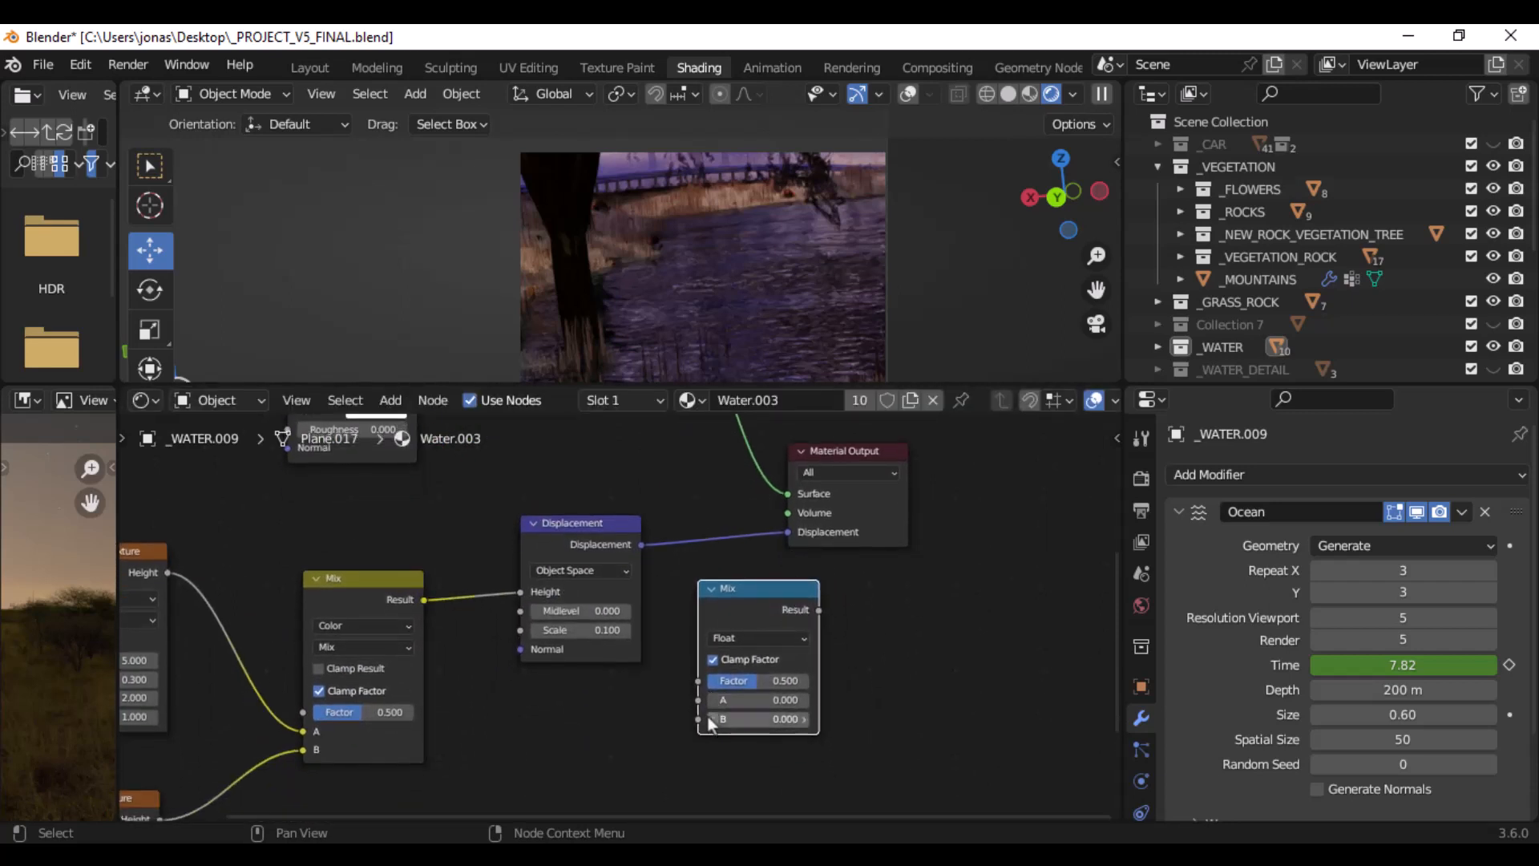
click(766, 638)
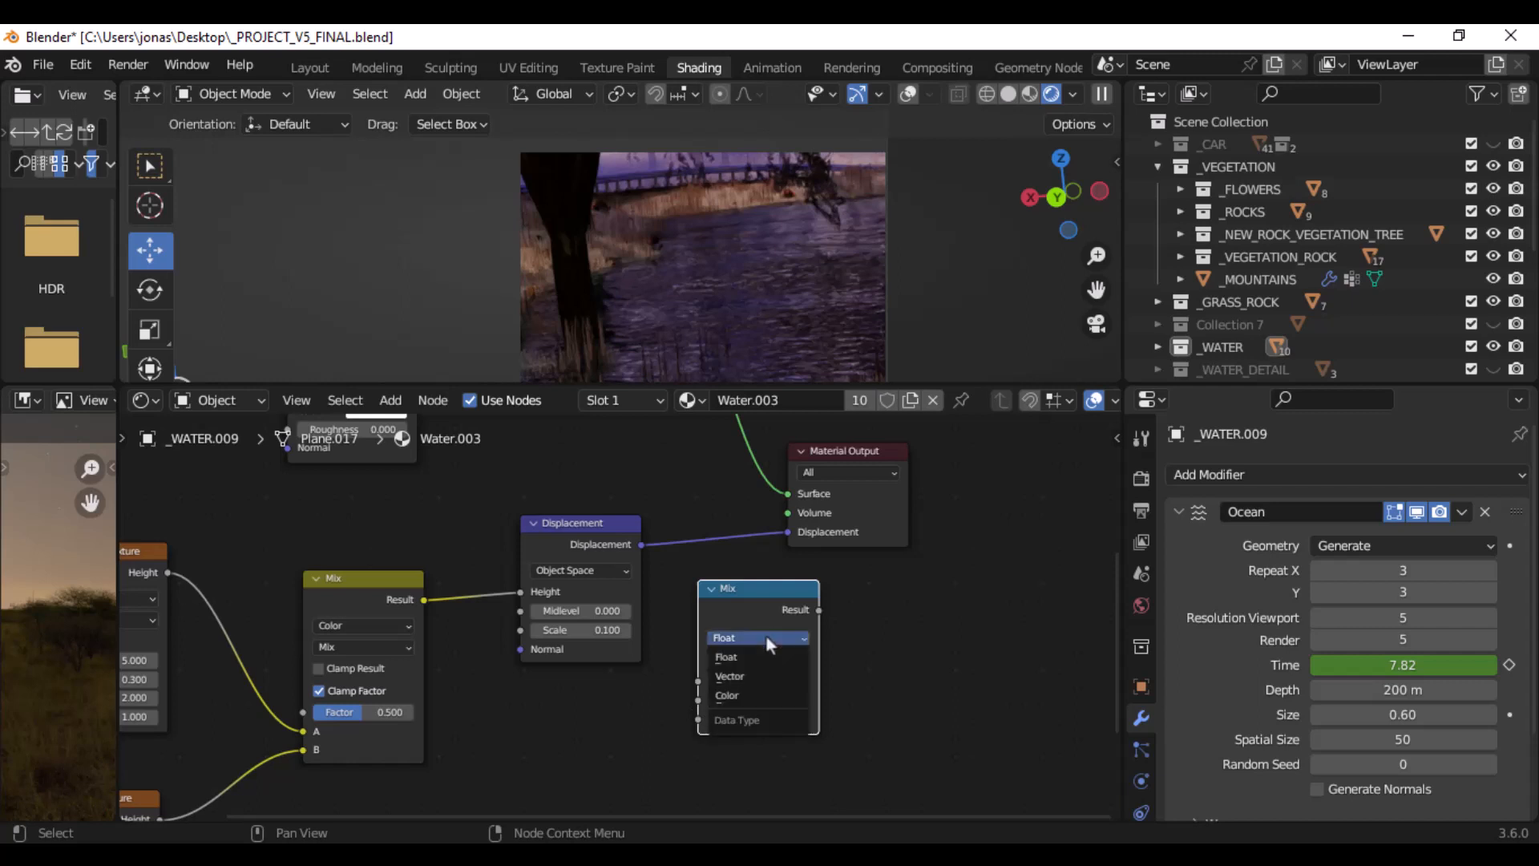
click(750, 697)
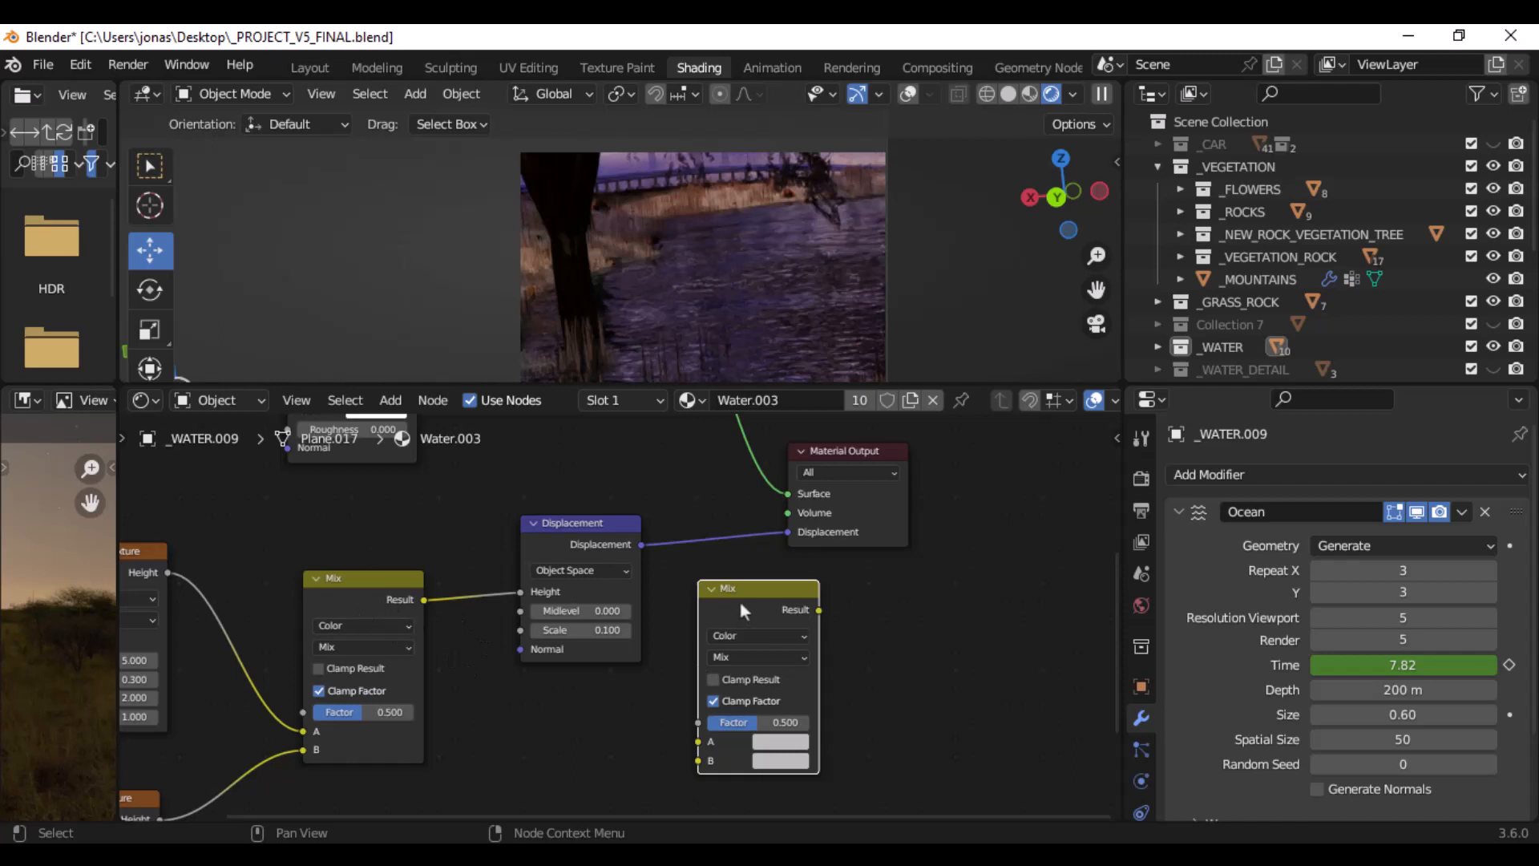
key(x)
- Try to add another Mix Shader node between the existing Mix Shader and the Material Output
scroll(736, 582, up, 4)
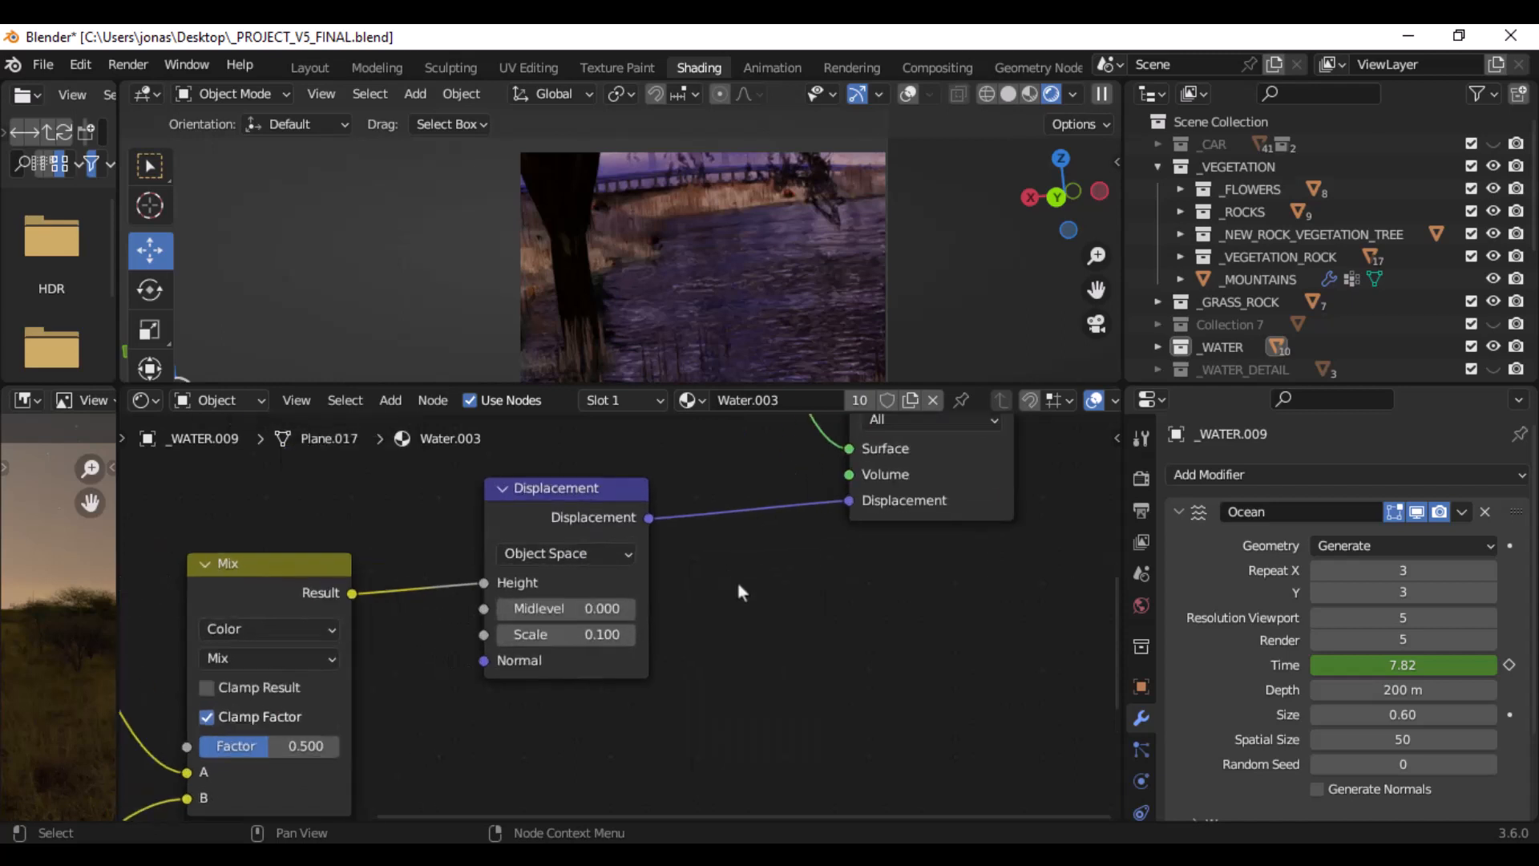
scroll(738, 578, down, 4)
middle_drag(747, 499, 710, 726)
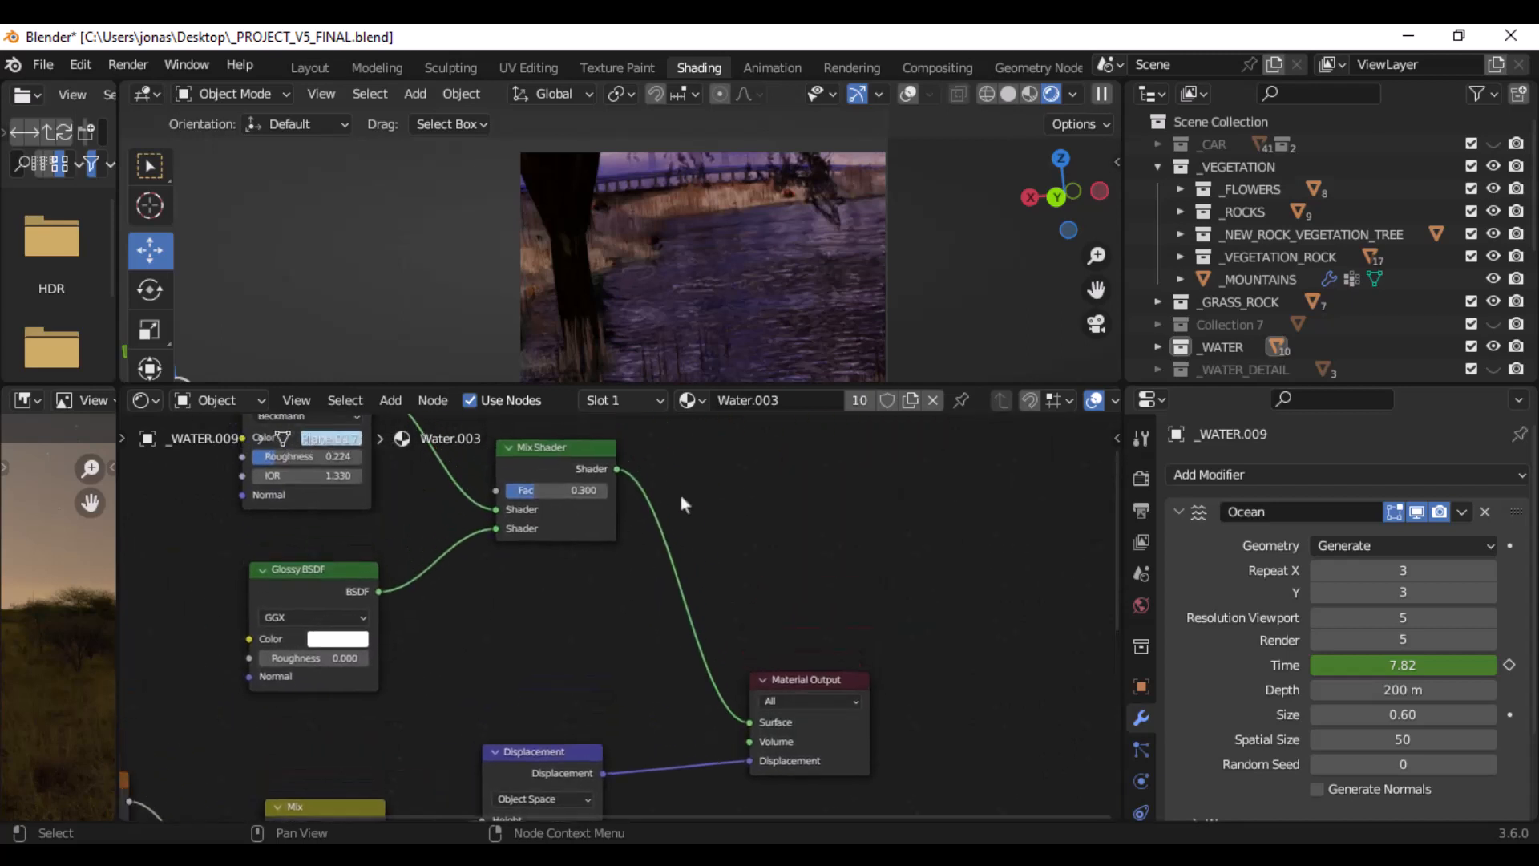
key(shift+a)
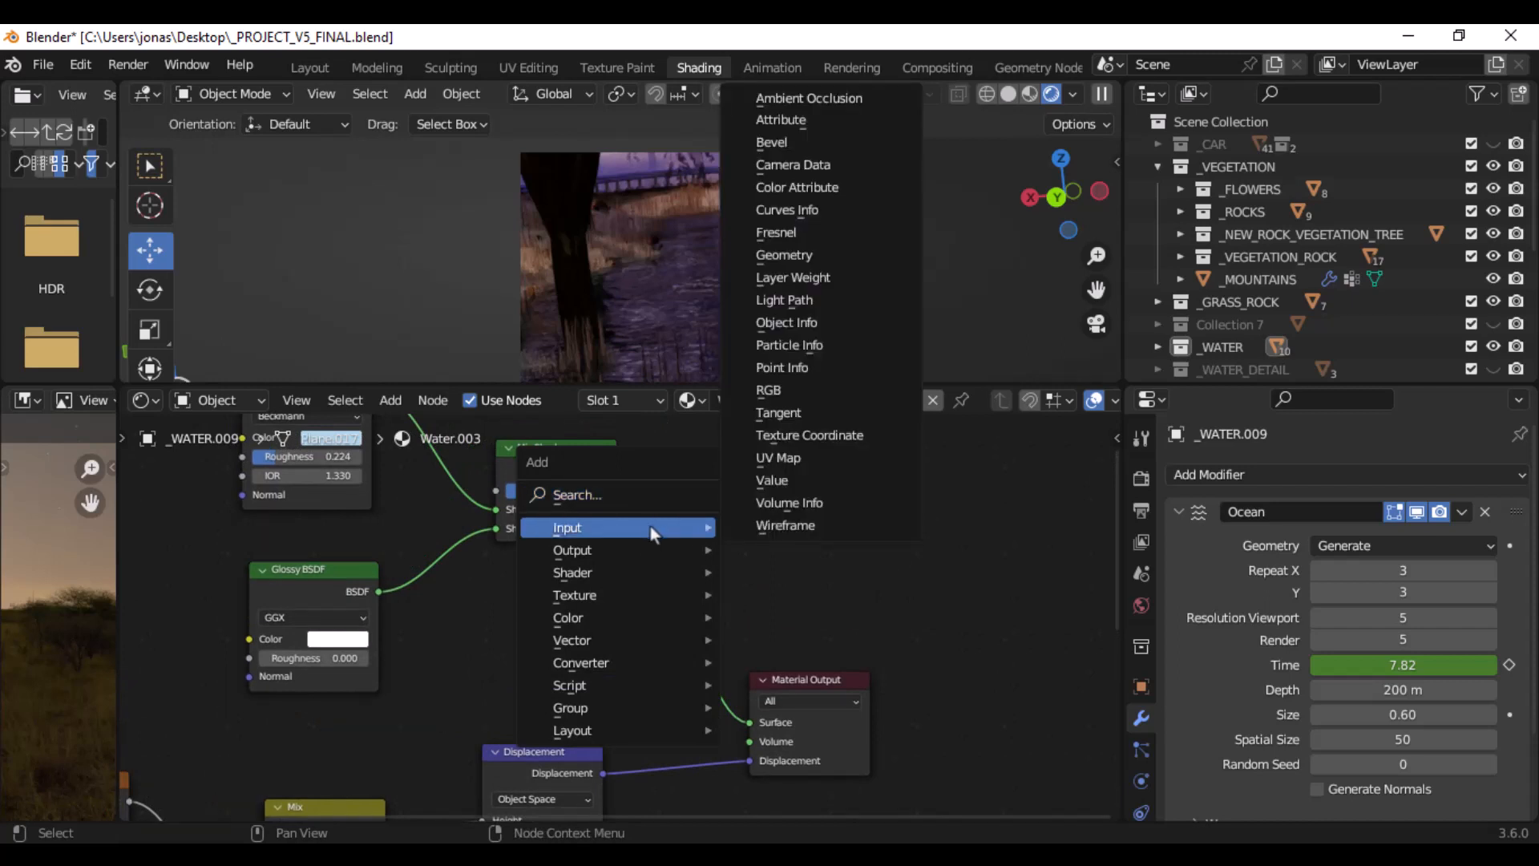
mouse_move(651, 550)
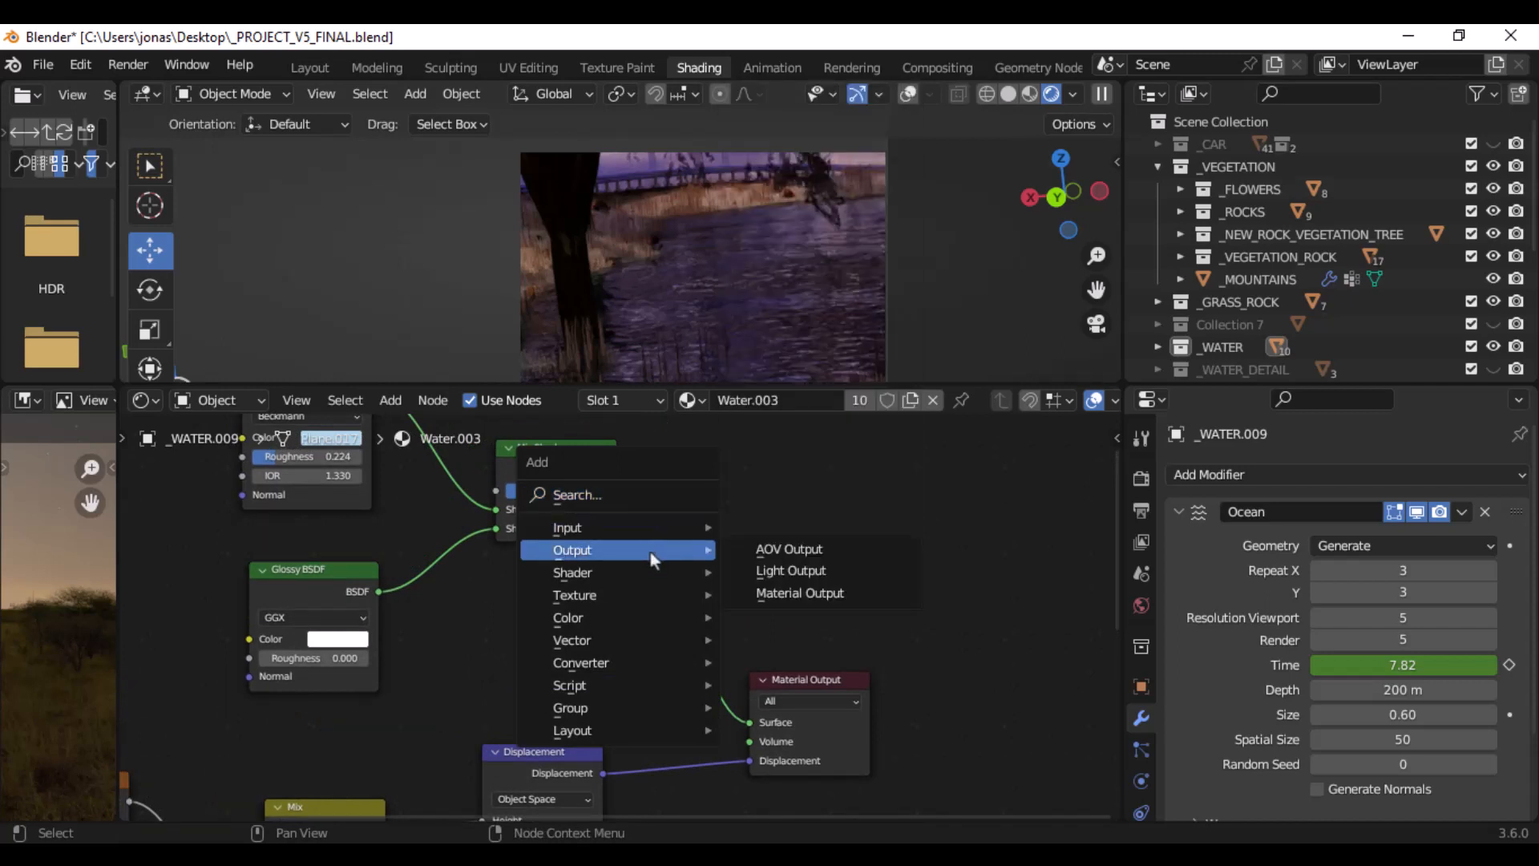
mouse_move(633, 582)
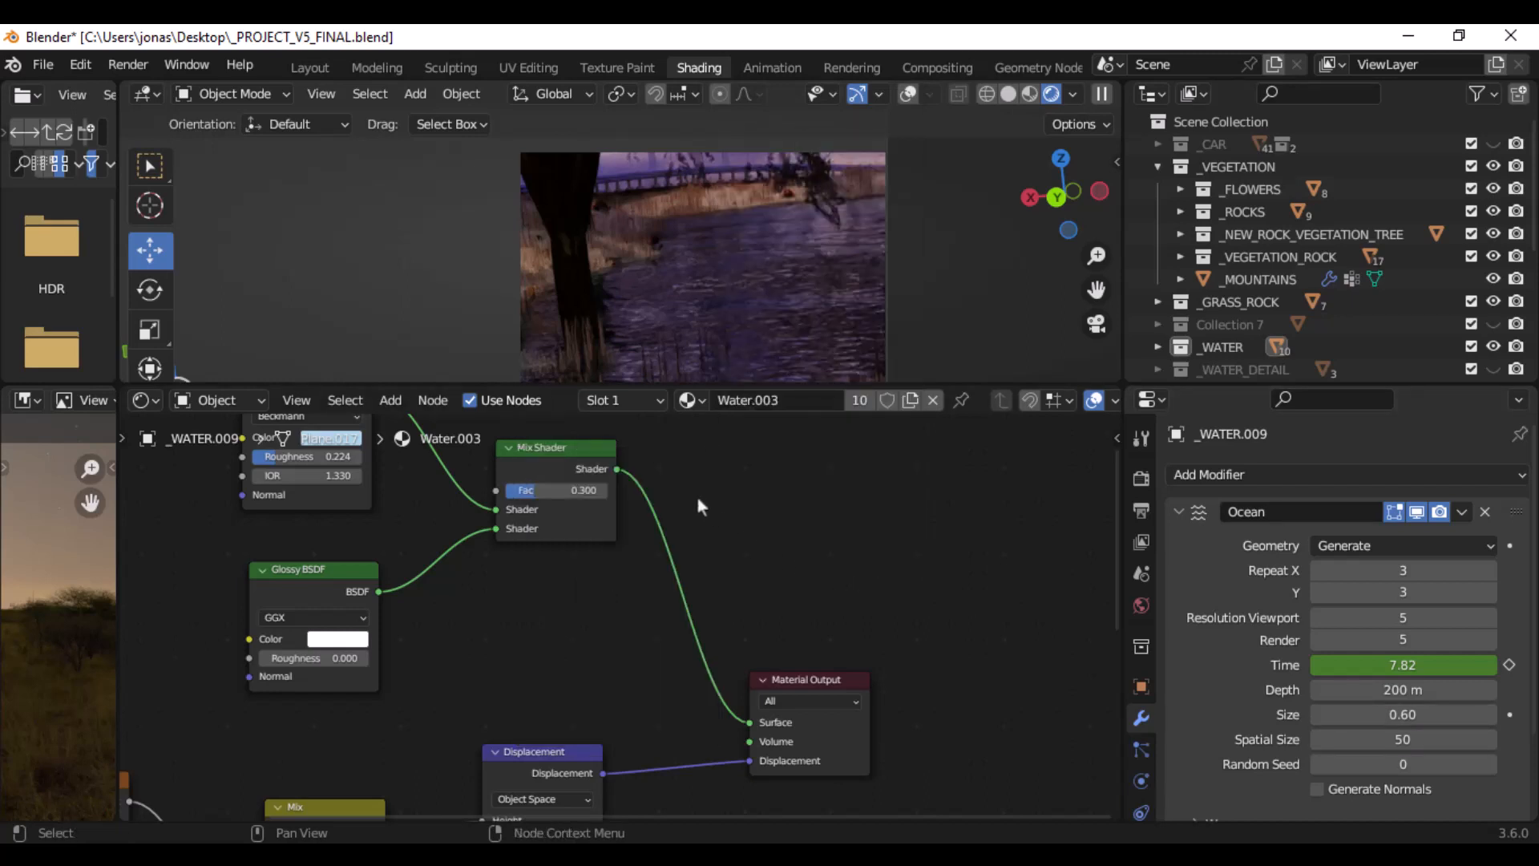
key(shift+a)
text(add)
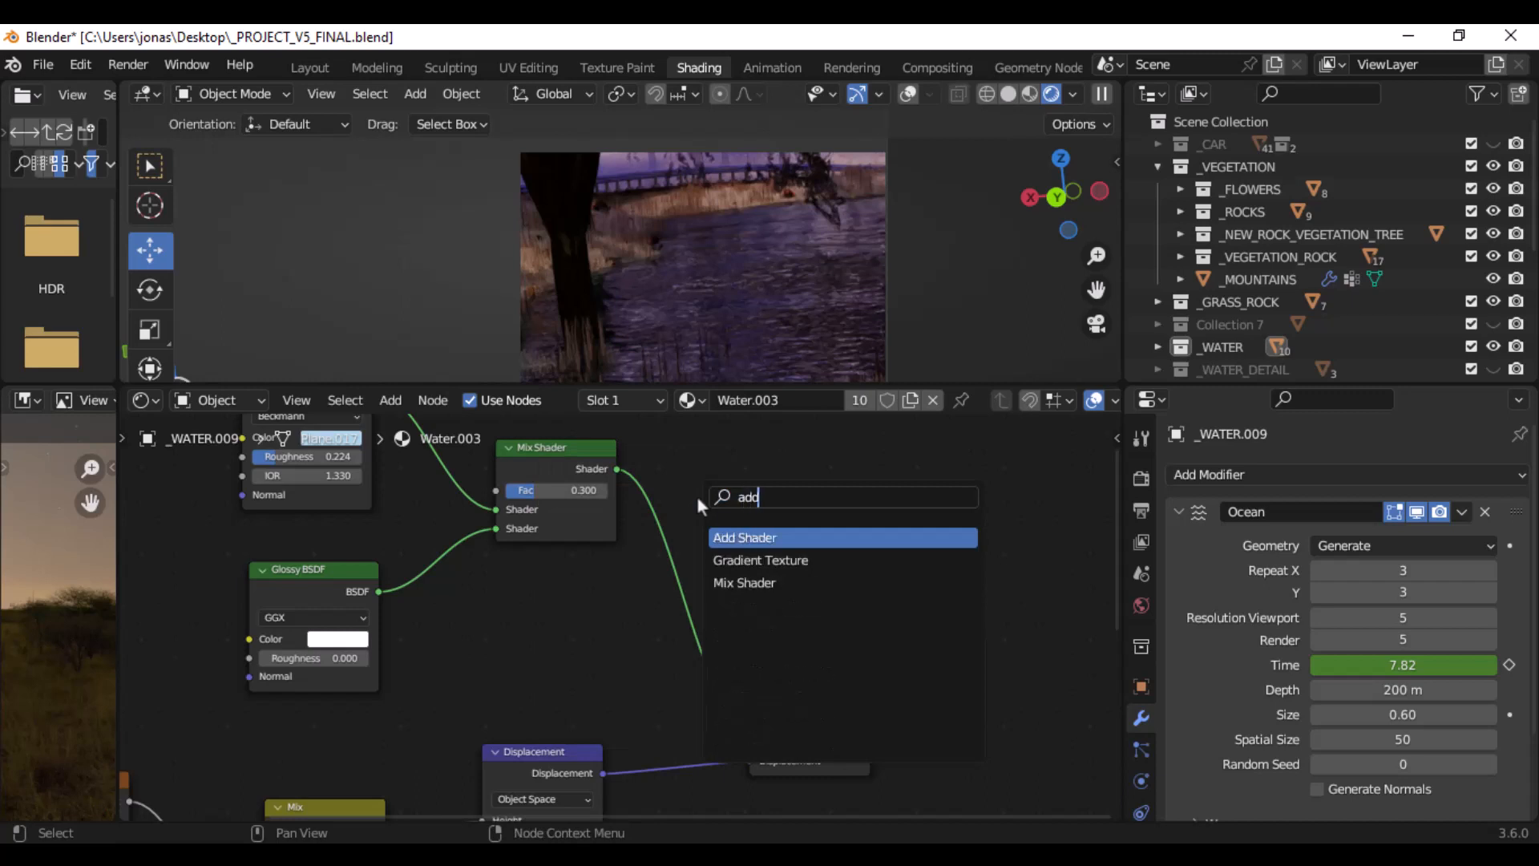
click(784, 582)
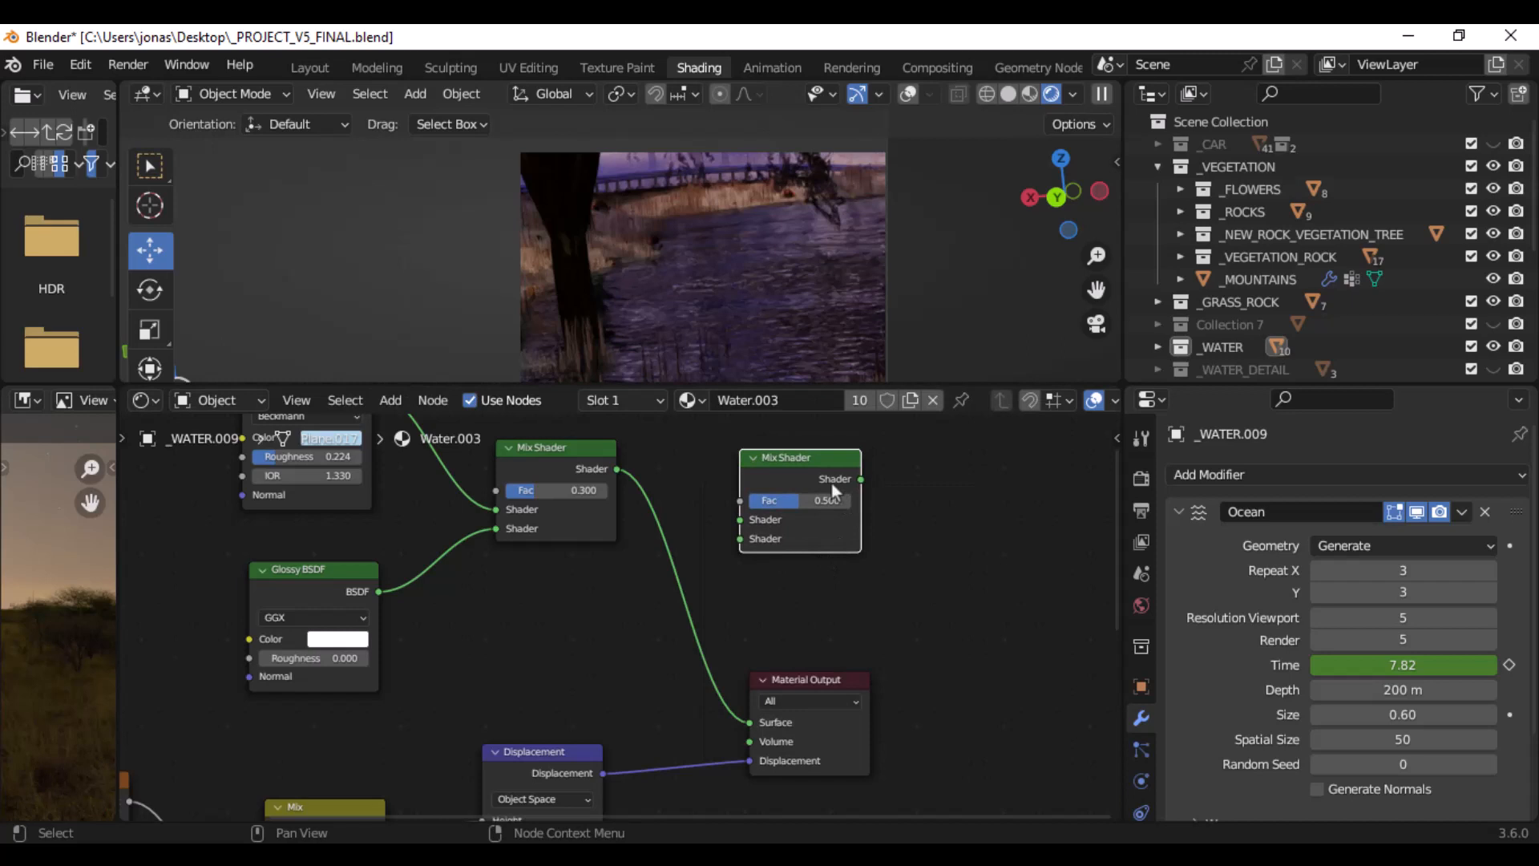
key(Escape)
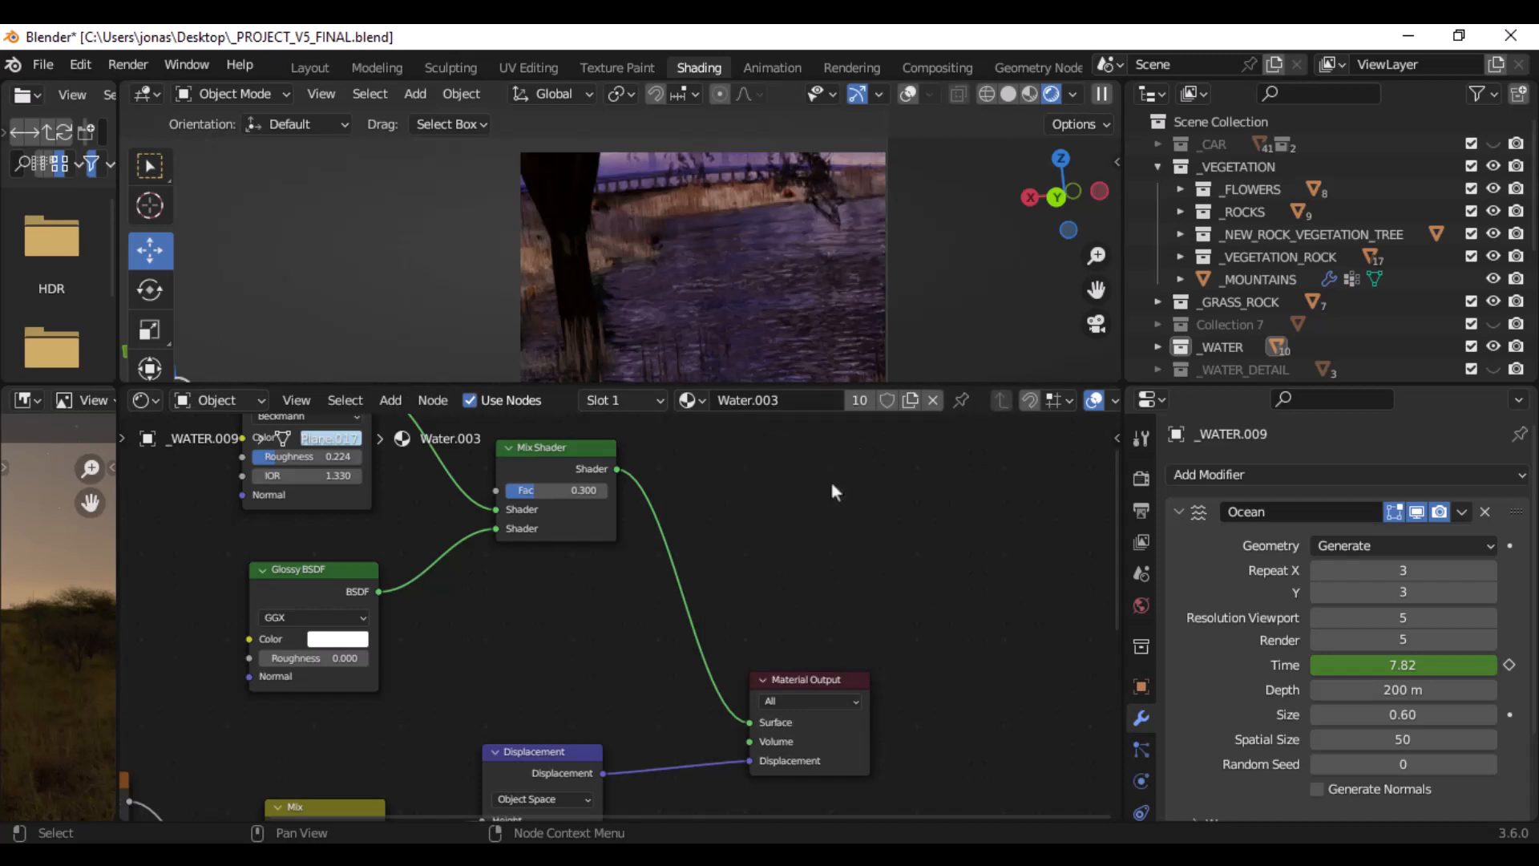
- Show the scene in an enlarged viewport with solid shading and unhide Collection 7
click(1007, 94)
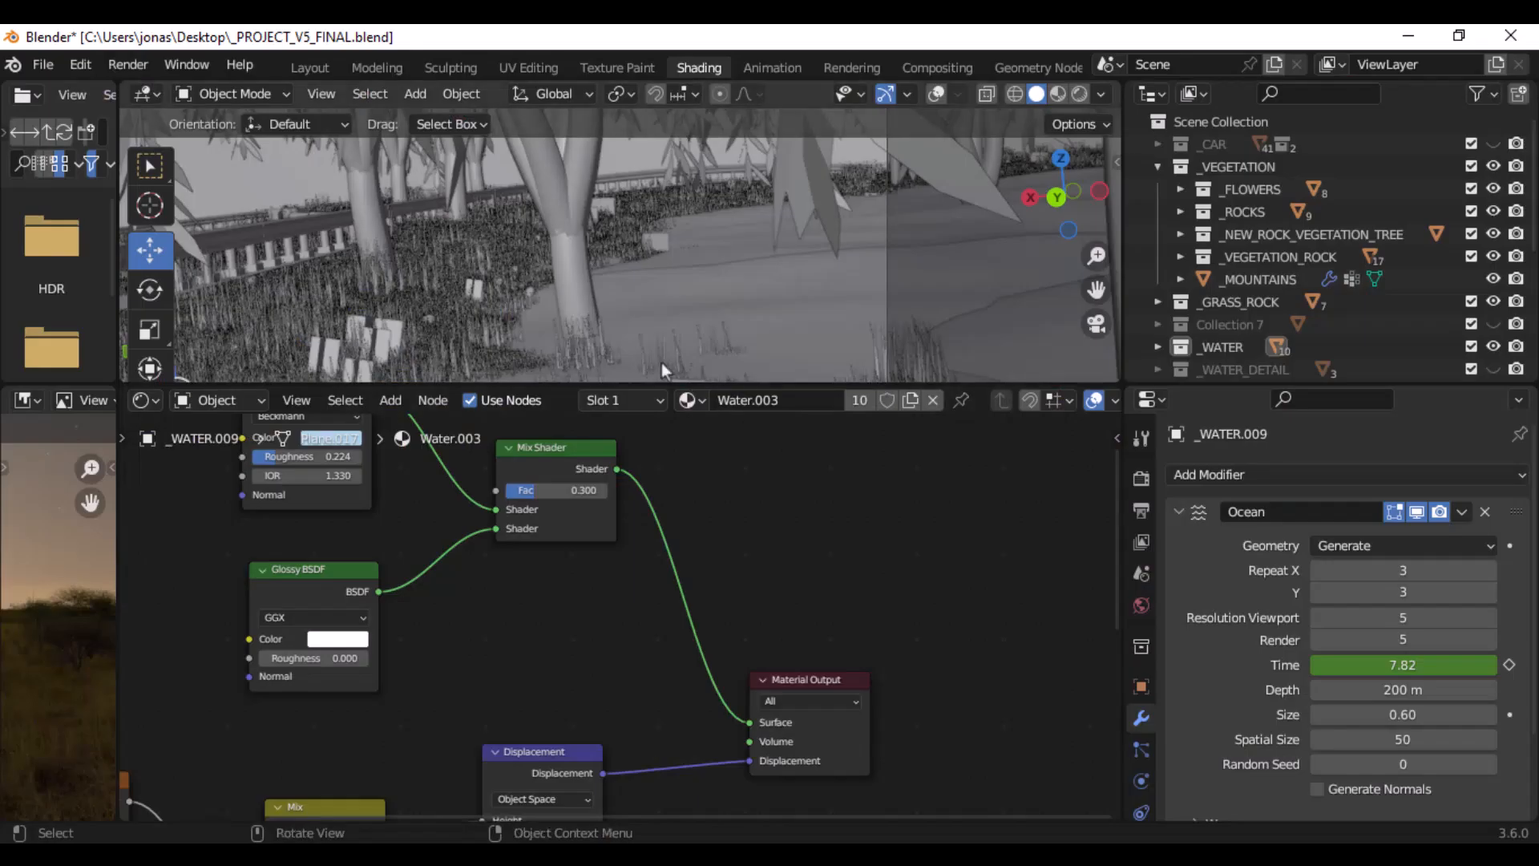
drag(679, 386, 679, 633)
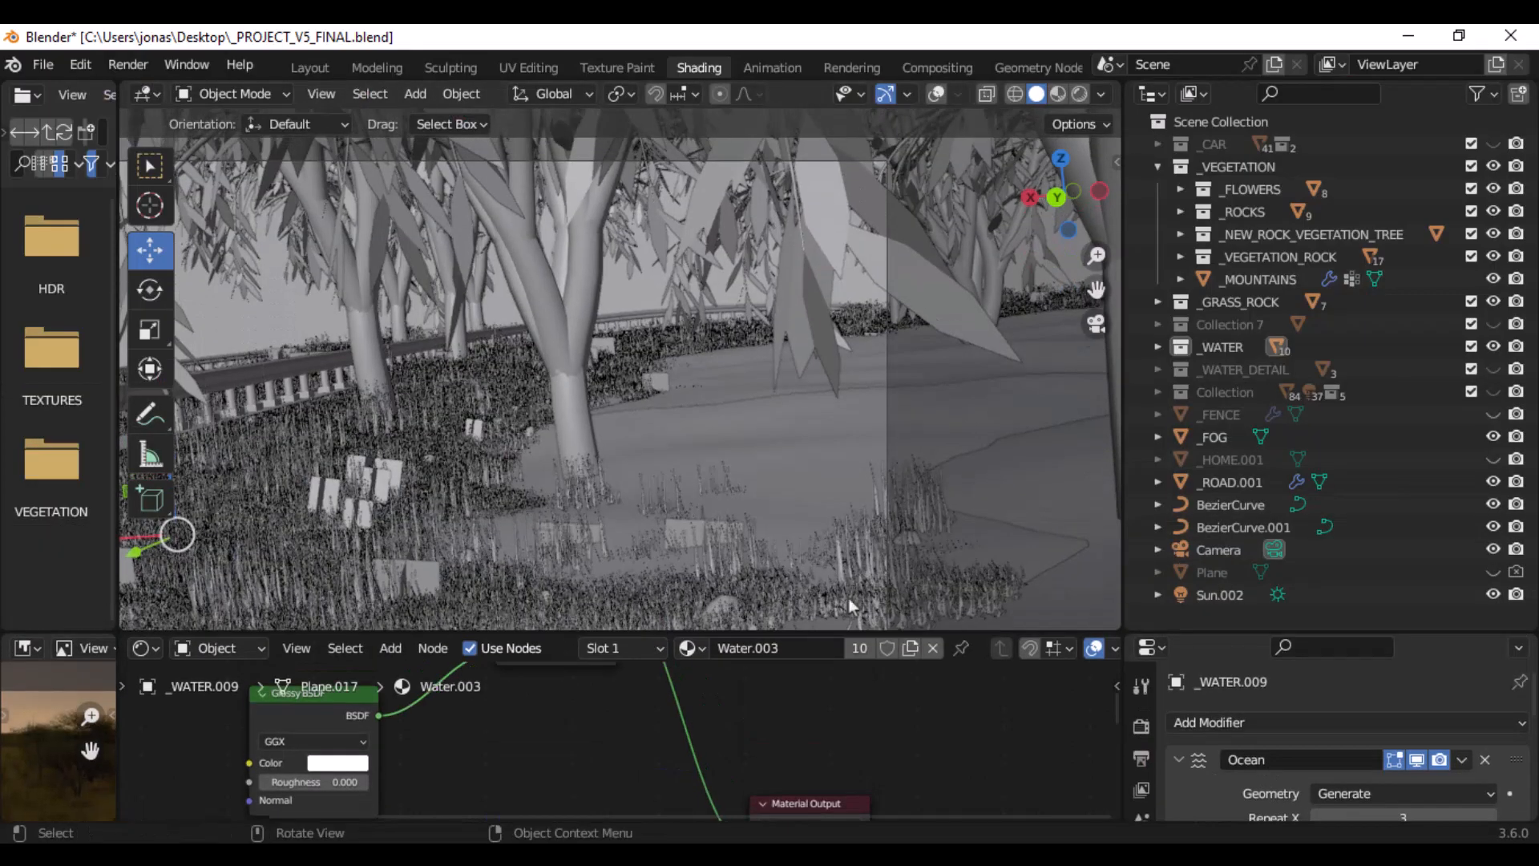
click(1494, 325)
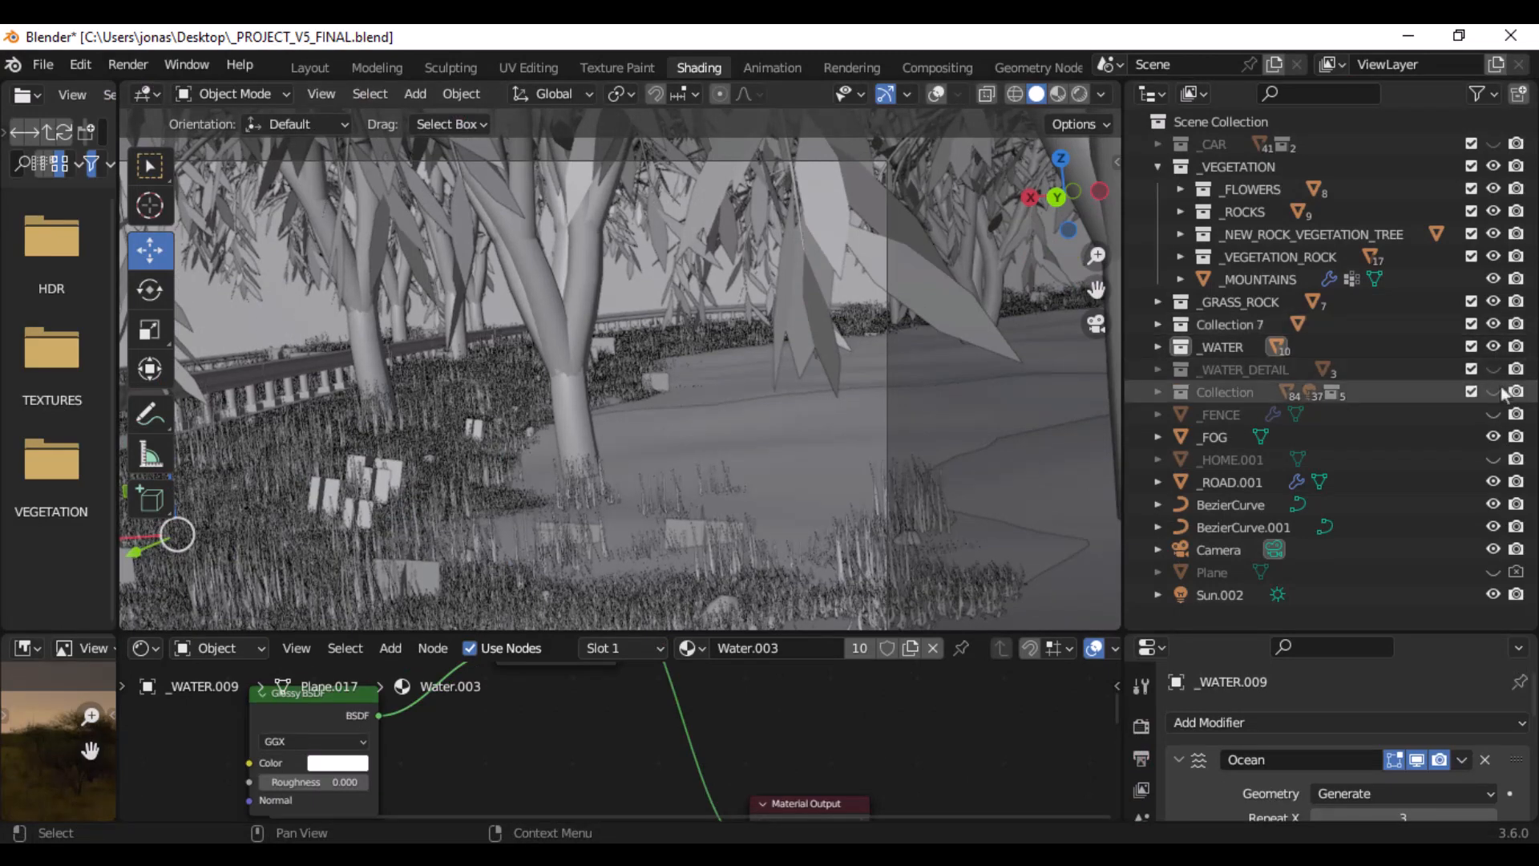
- Toggle the visibility of the _WATER_DETAIL collection to check what it contributes to the scene
click(1493, 368)
click(1496, 368)
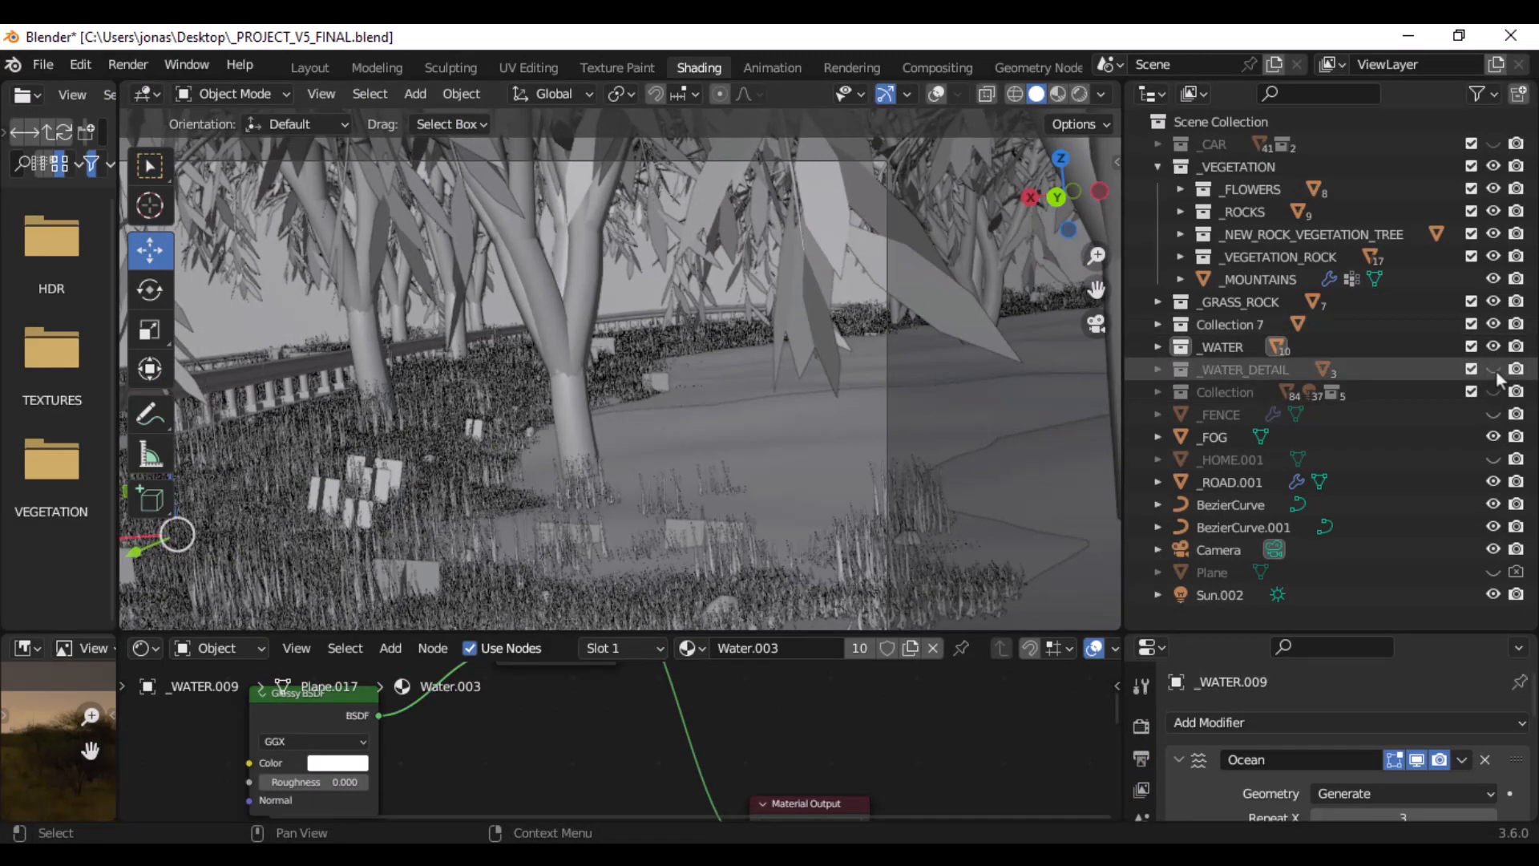
click(1496, 369)
click(1495, 369)
- Unhide the collection named Collection and view its barrels and signs beside the guardrail up close
click(1492, 394)
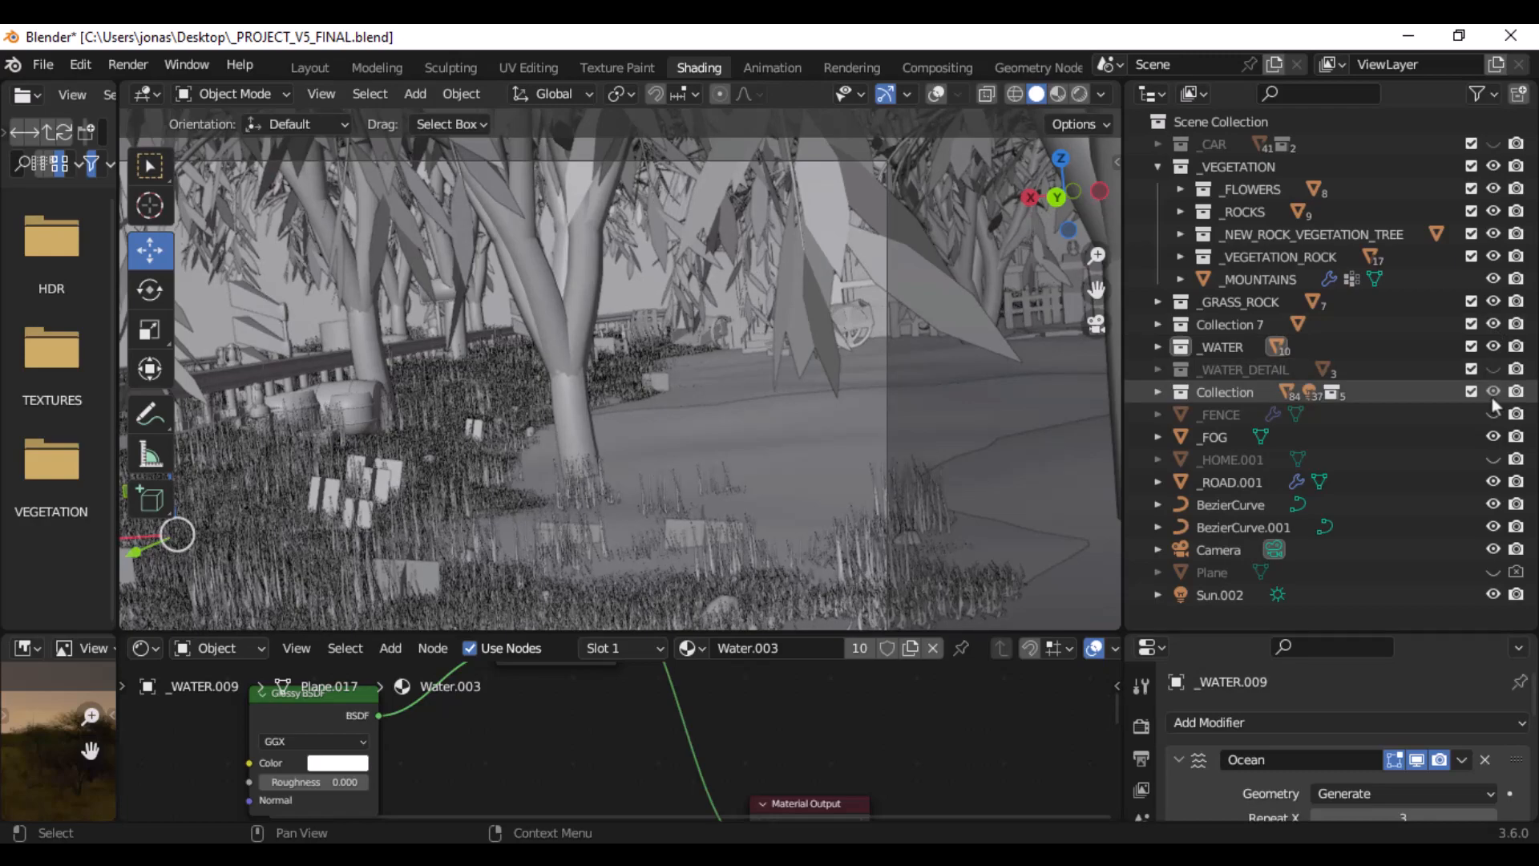
click(1492, 396)
click(1492, 392)
middle_drag(448, 401, 377, 411)
scroll(358, 412, down, 4)
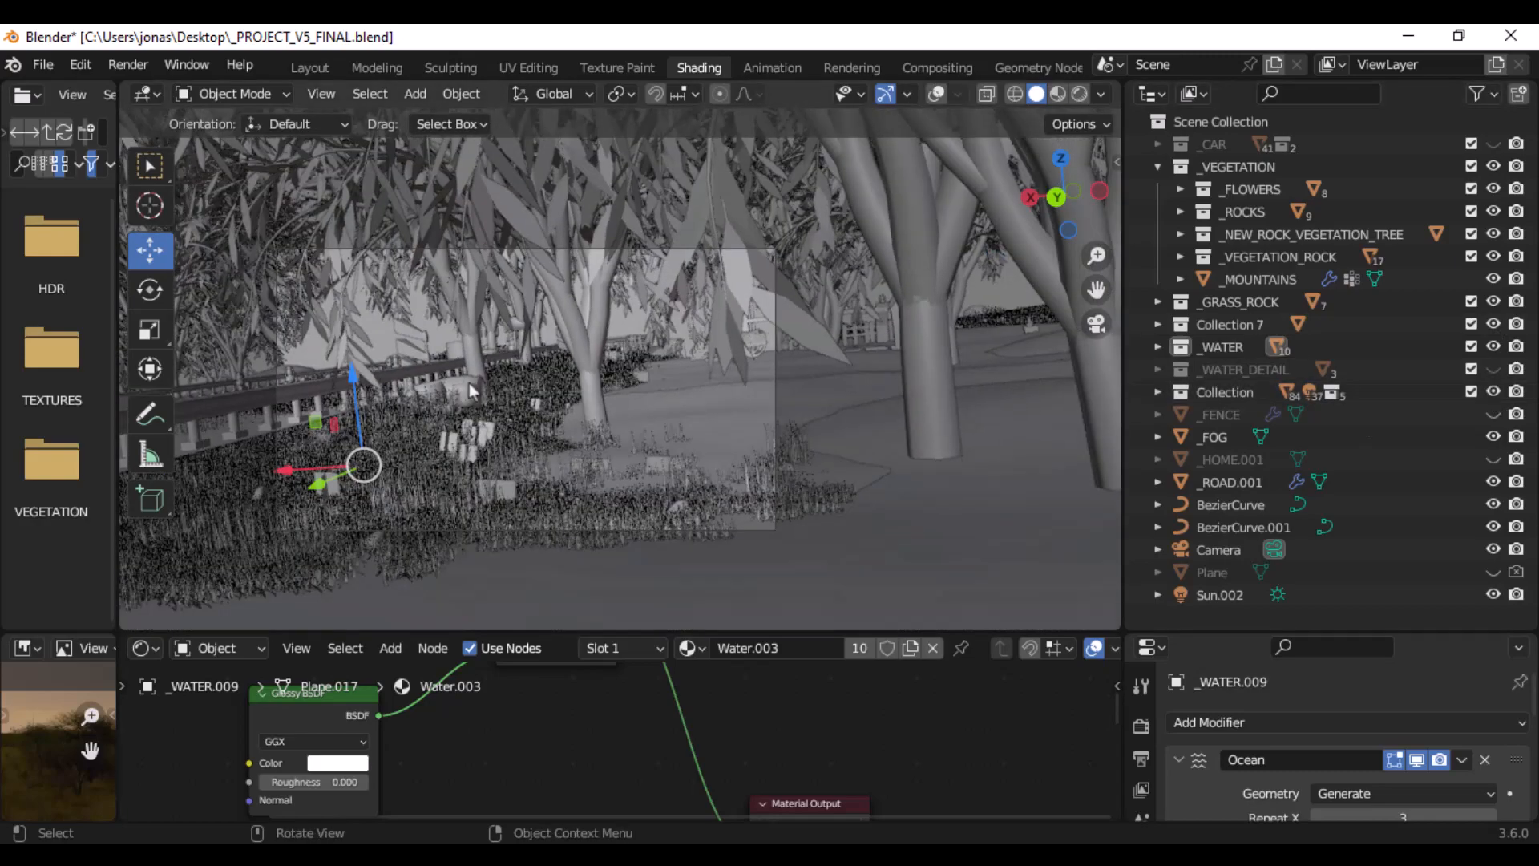
scroll(469, 385, up, 3)
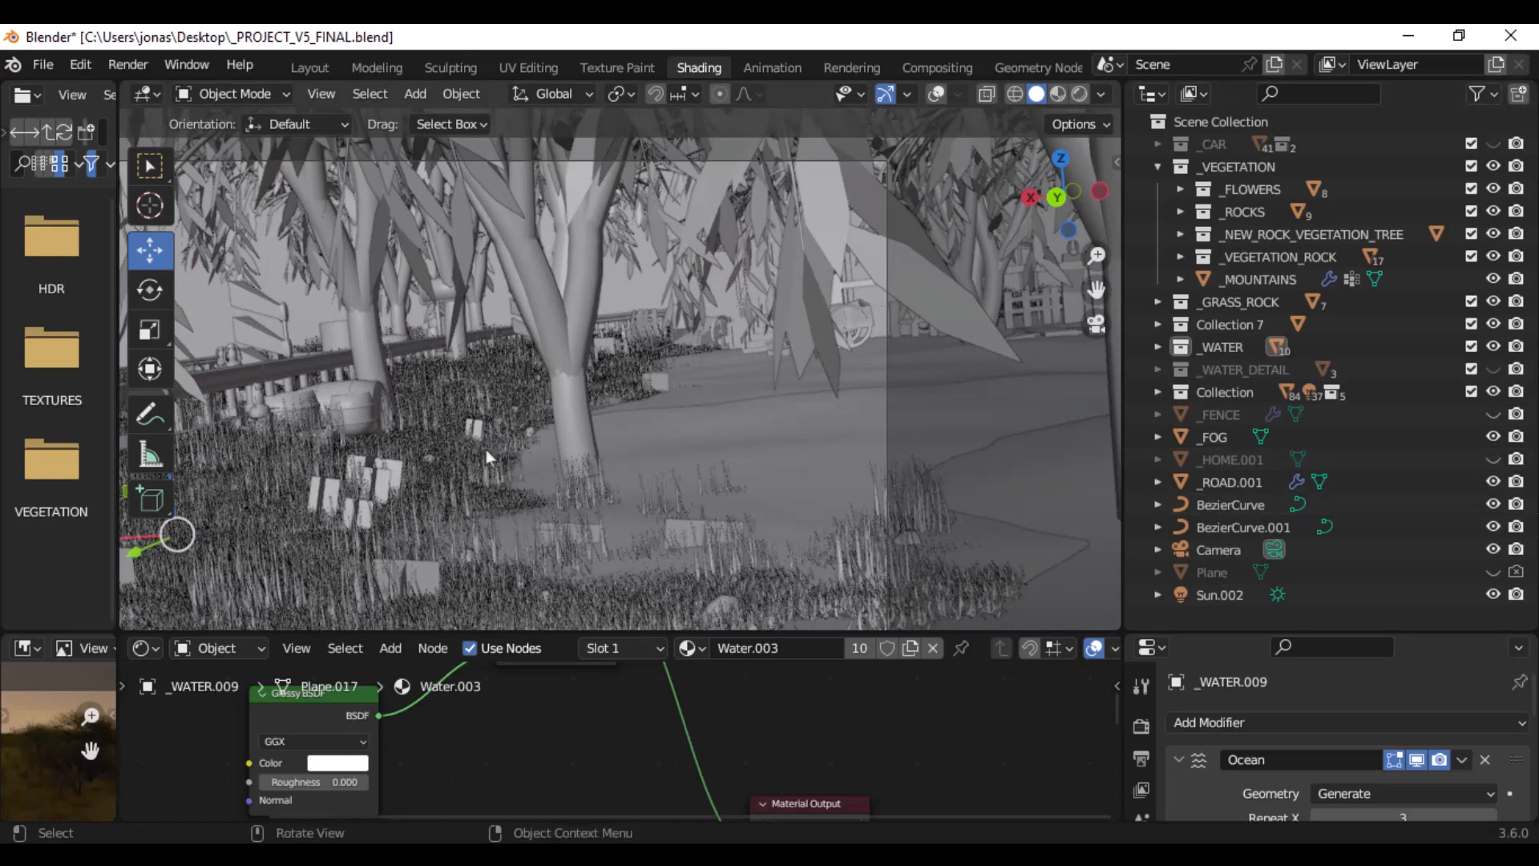
middle_drag(335, 405, 490, 490)
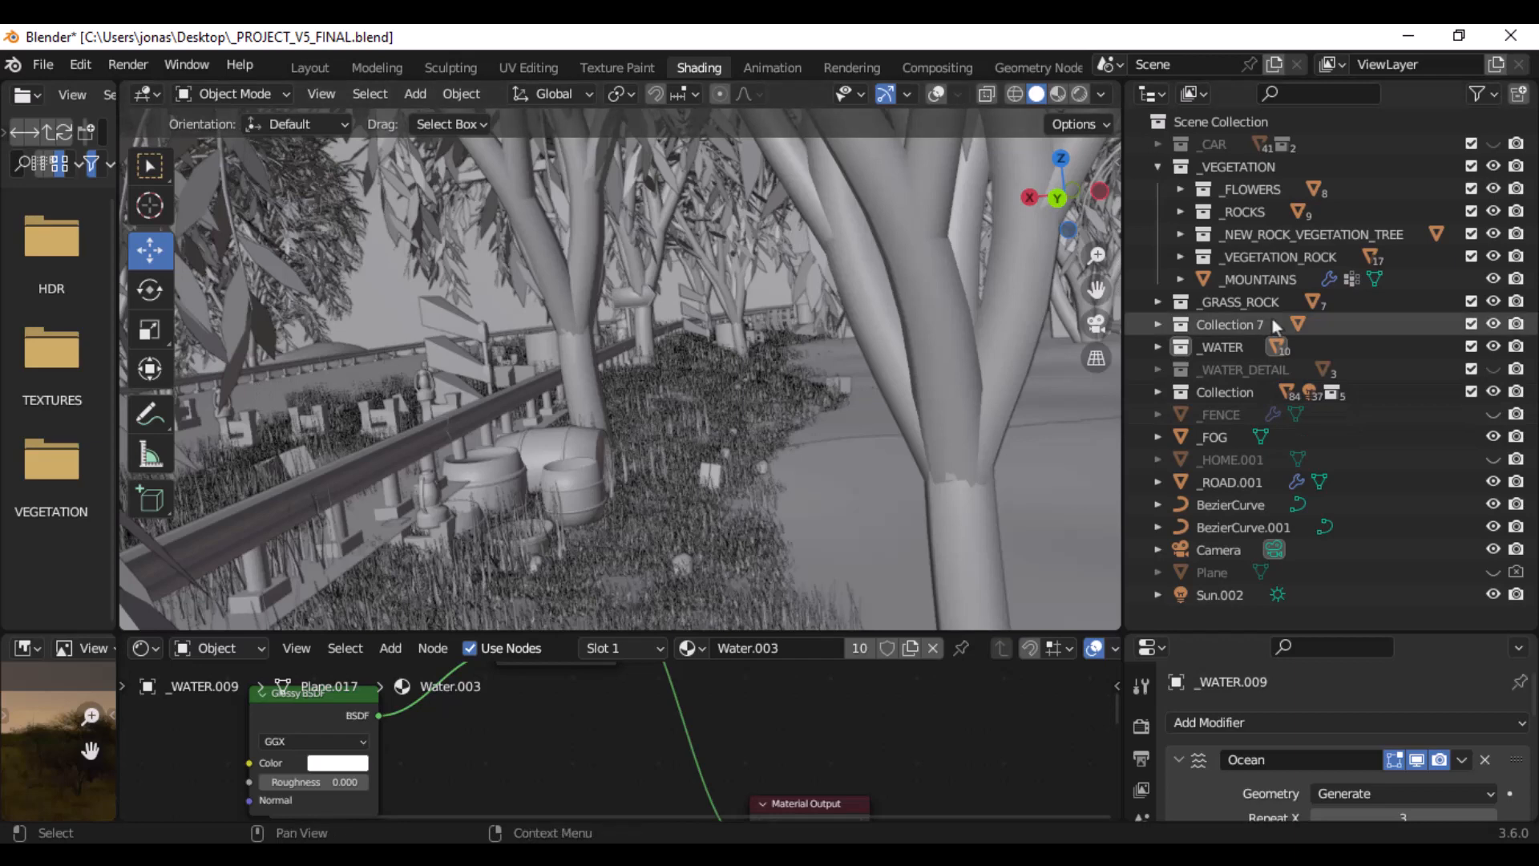
- Toggle the visibility of Collection to compare the roadside with and without its props
click(1493, 389)
click(1495, 390)
click(1495, 391)
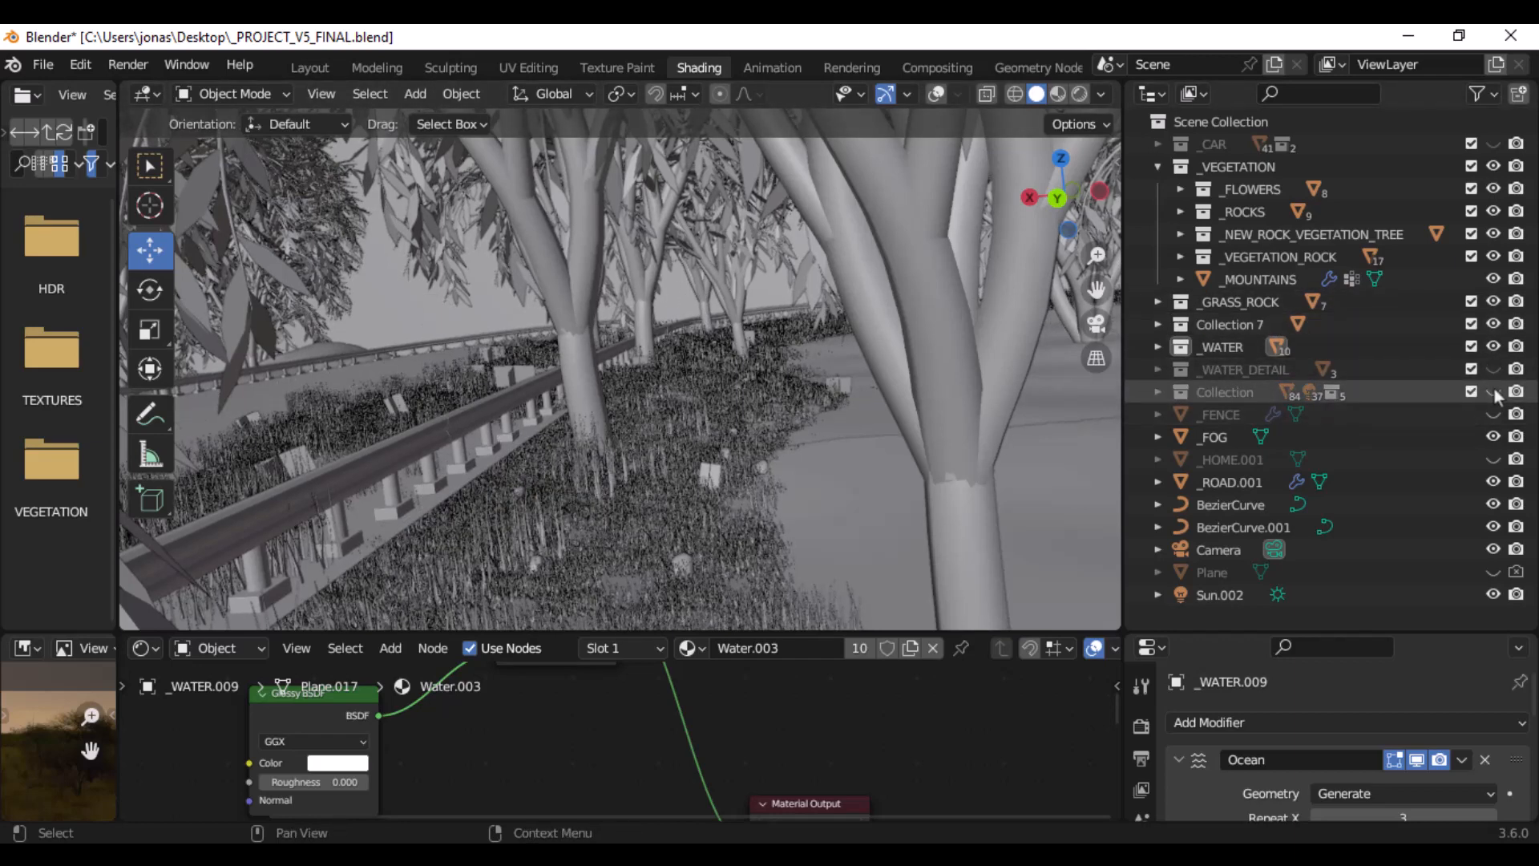
click(1494, 390)
click(1495, 390)
click(1495, 390)
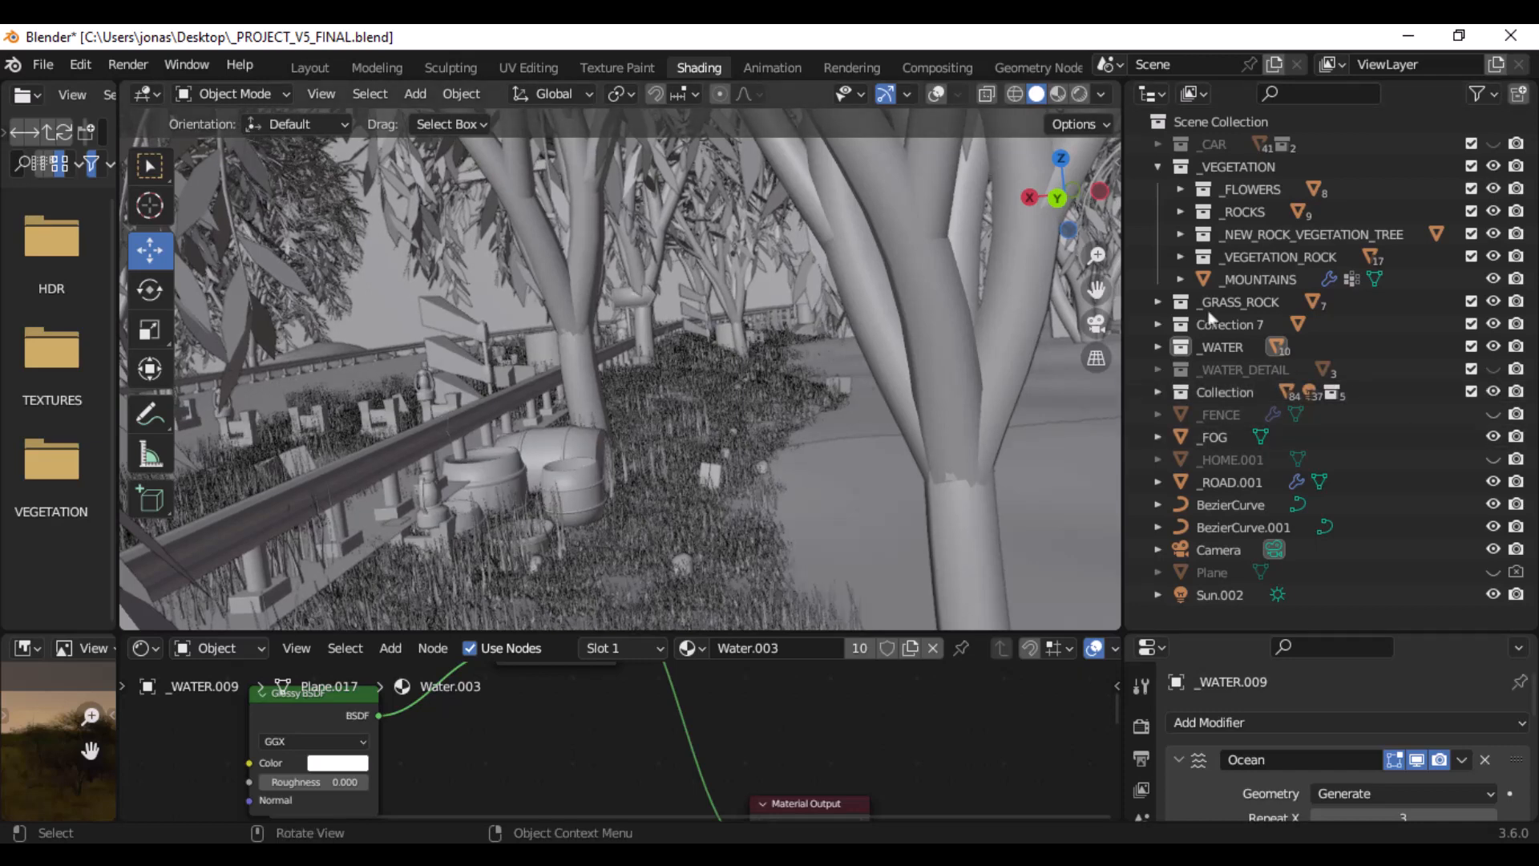
- Unhide the _FENCE object along the water's edge
click(1494, 416)
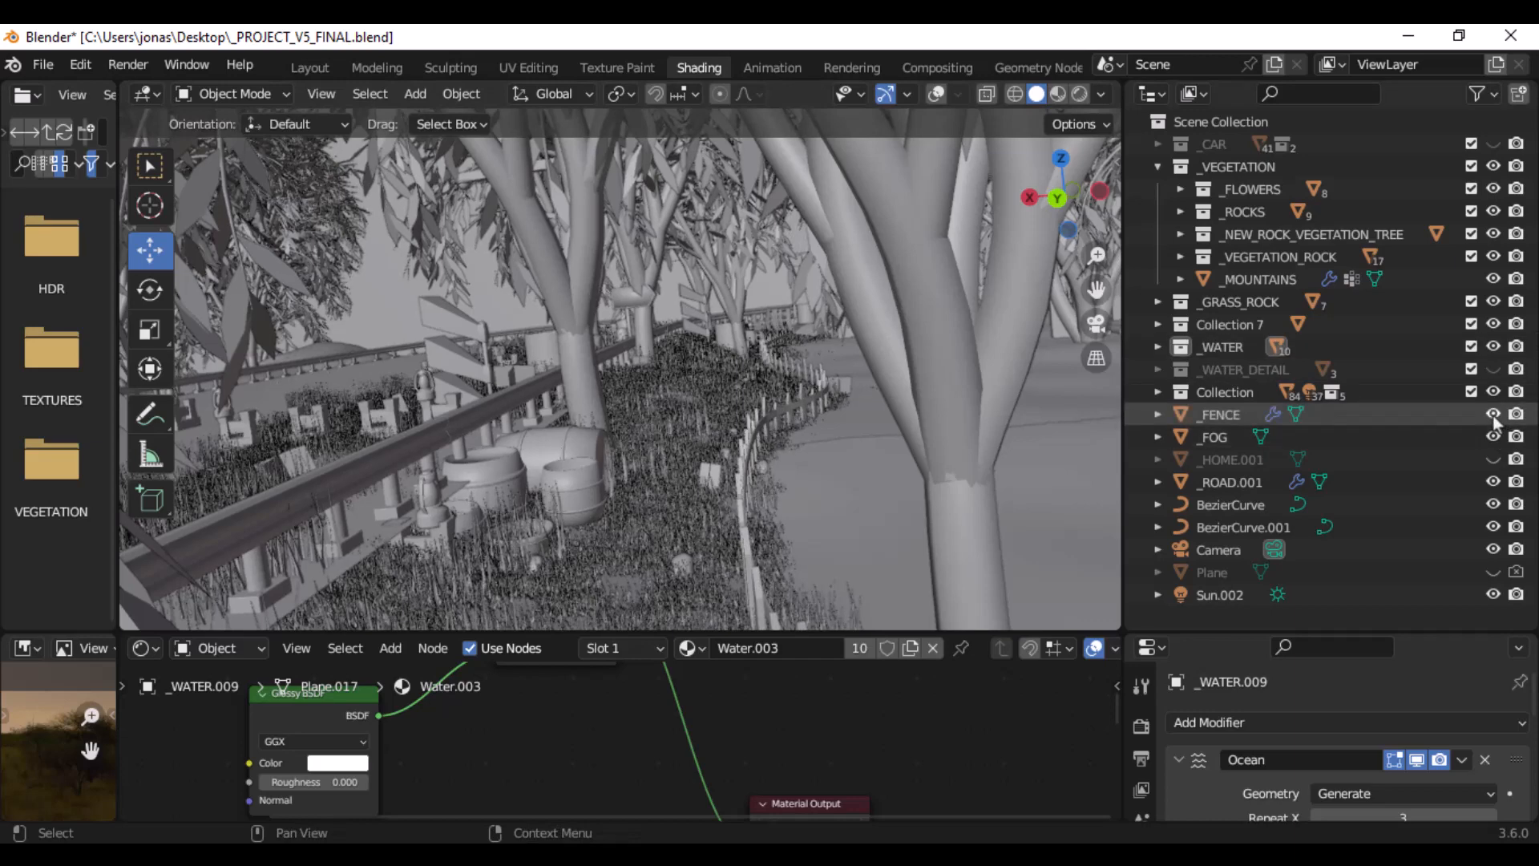
click(1494, 416)
click(1494, 416)
- Examine the picket fence on the shore from several angles, along with the barrels and guardrail behind it
middle_drag(878, 412, 833, 390)
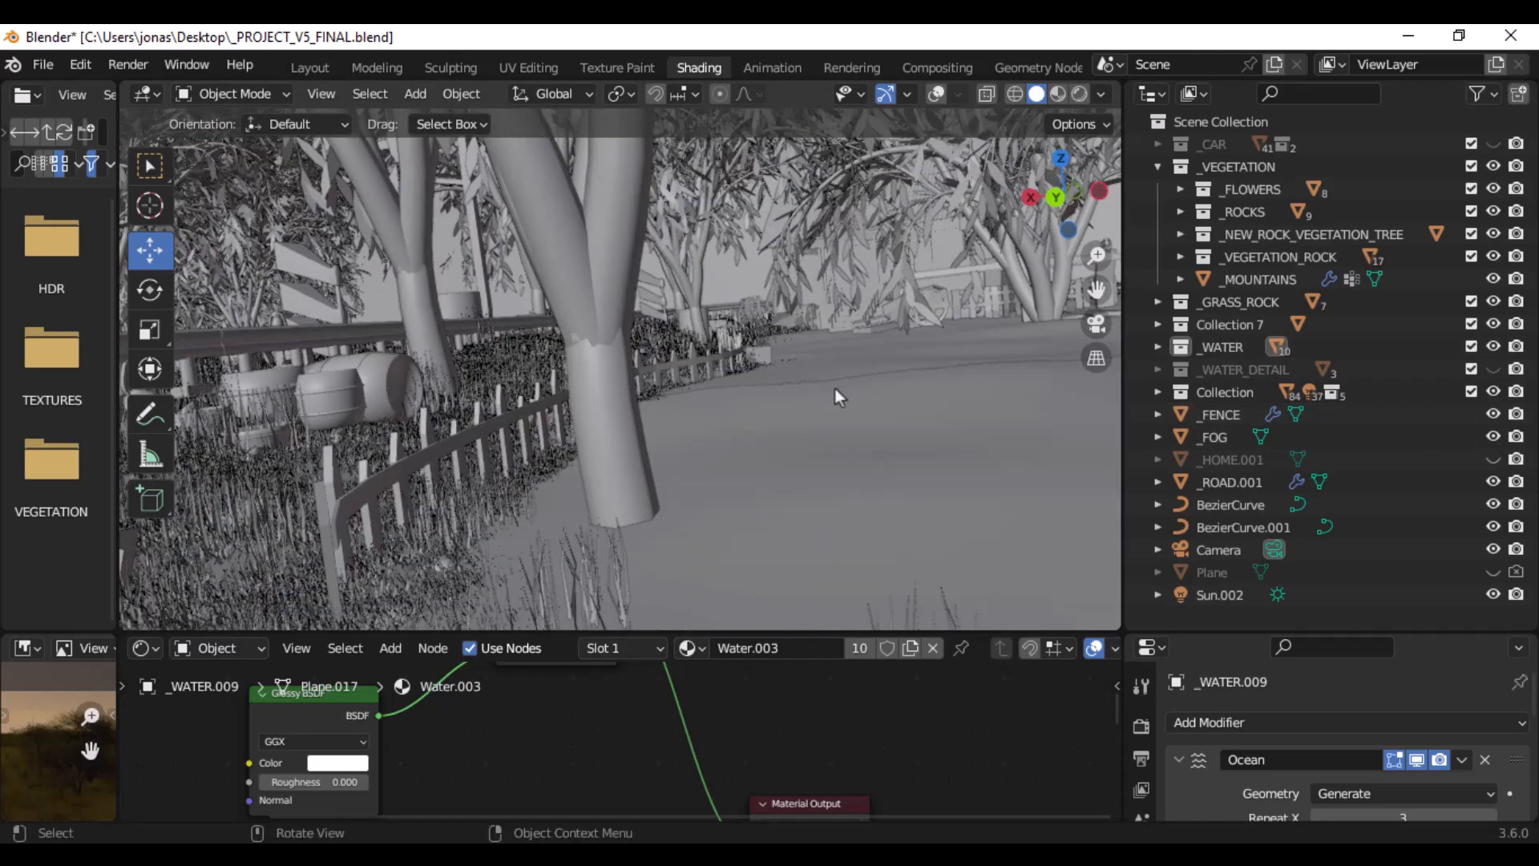
alt+middle_click(539, 419)
scroll(603, 416, down, 3)
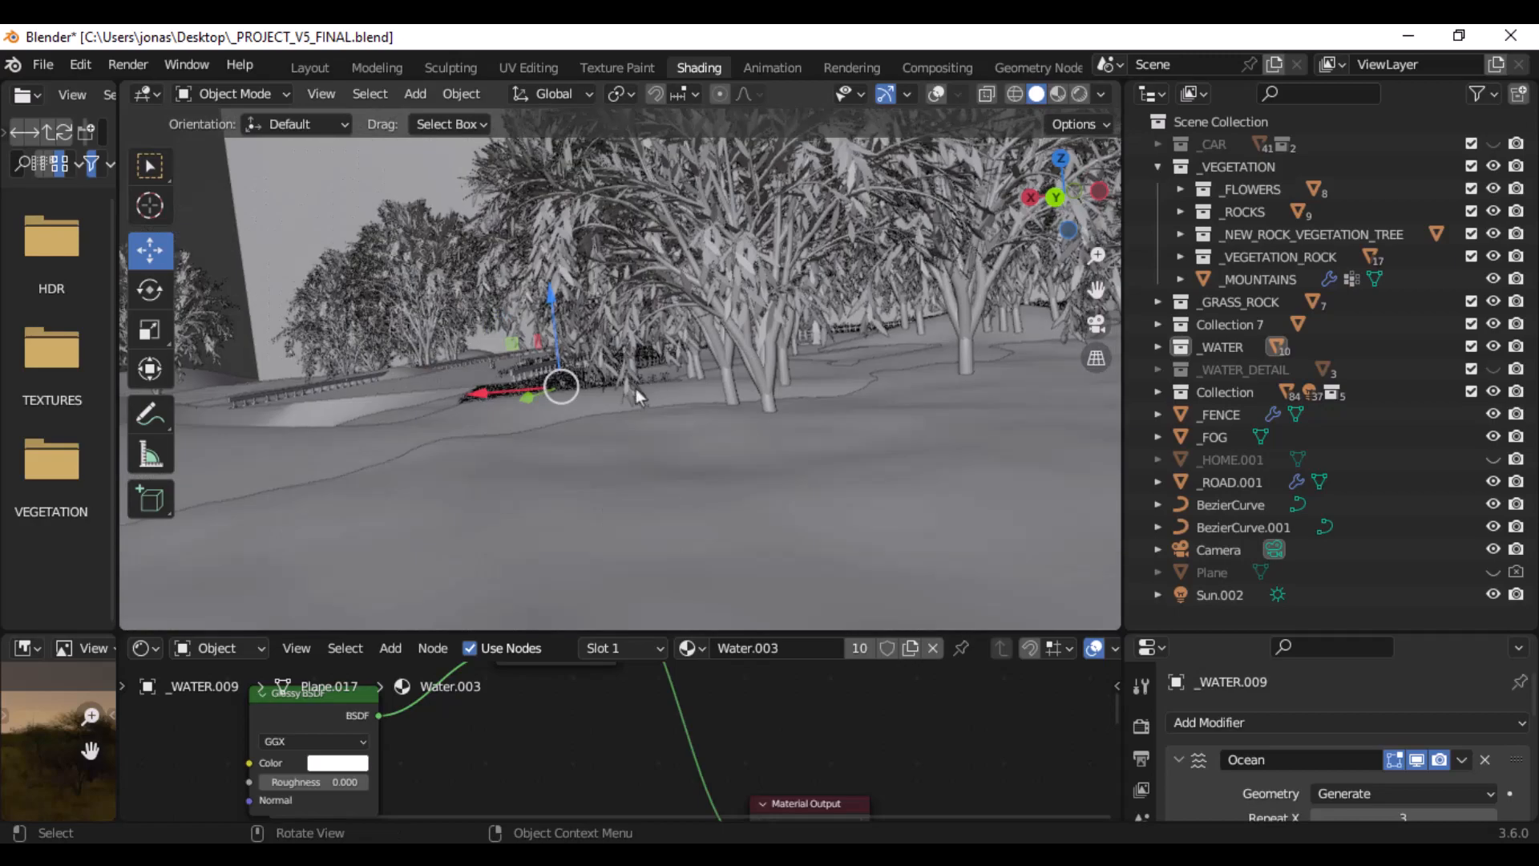
middle_drag(634, 389, 763, 332)
scroll(525, 397, up, 7)
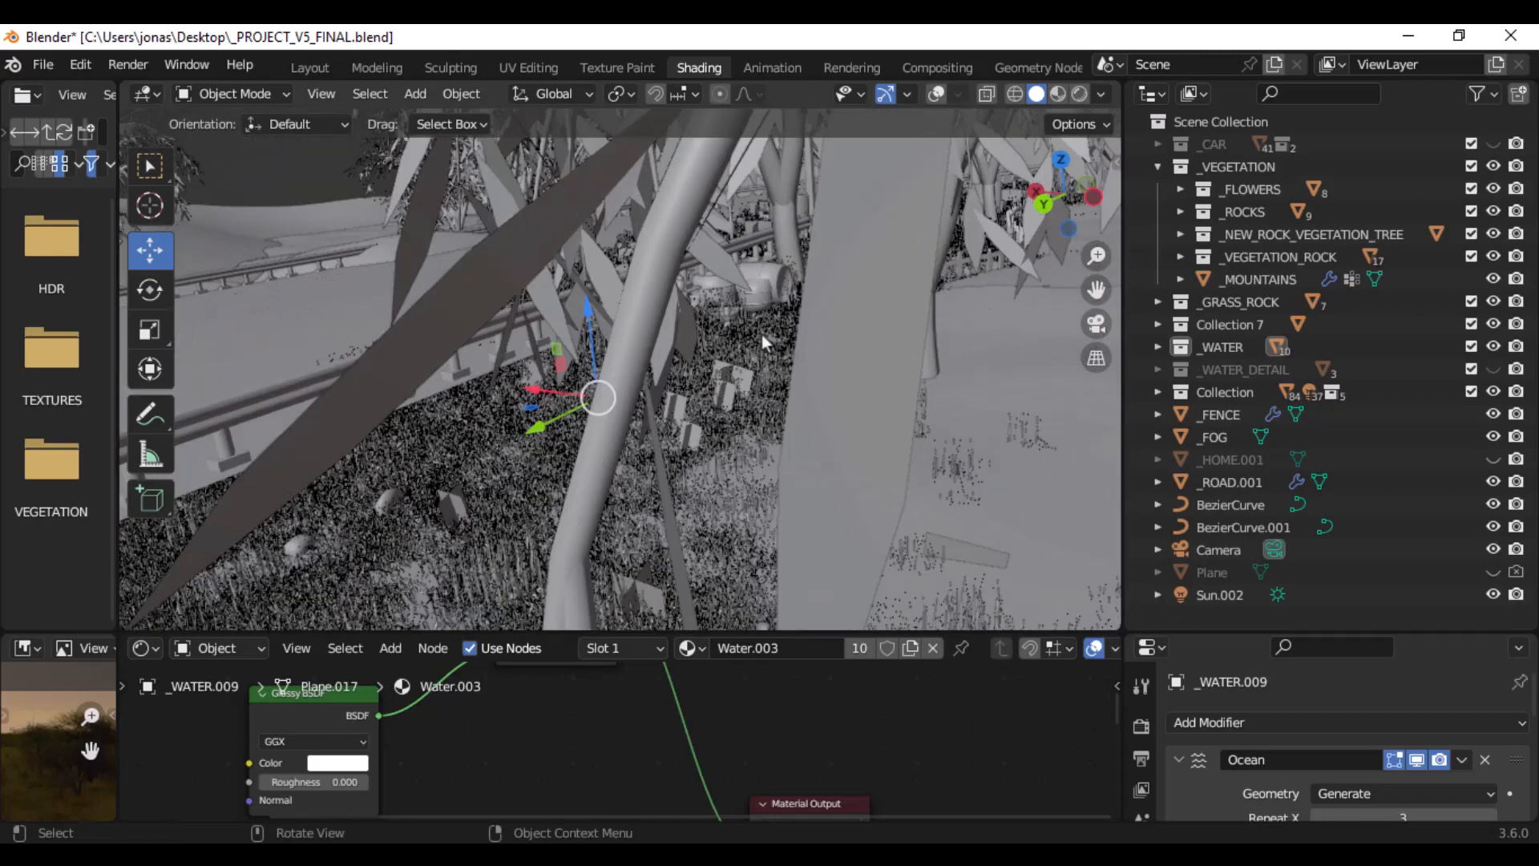
shift+middle_drag(561, 354, 409, 343)
scroll(407, 340, up, 4)
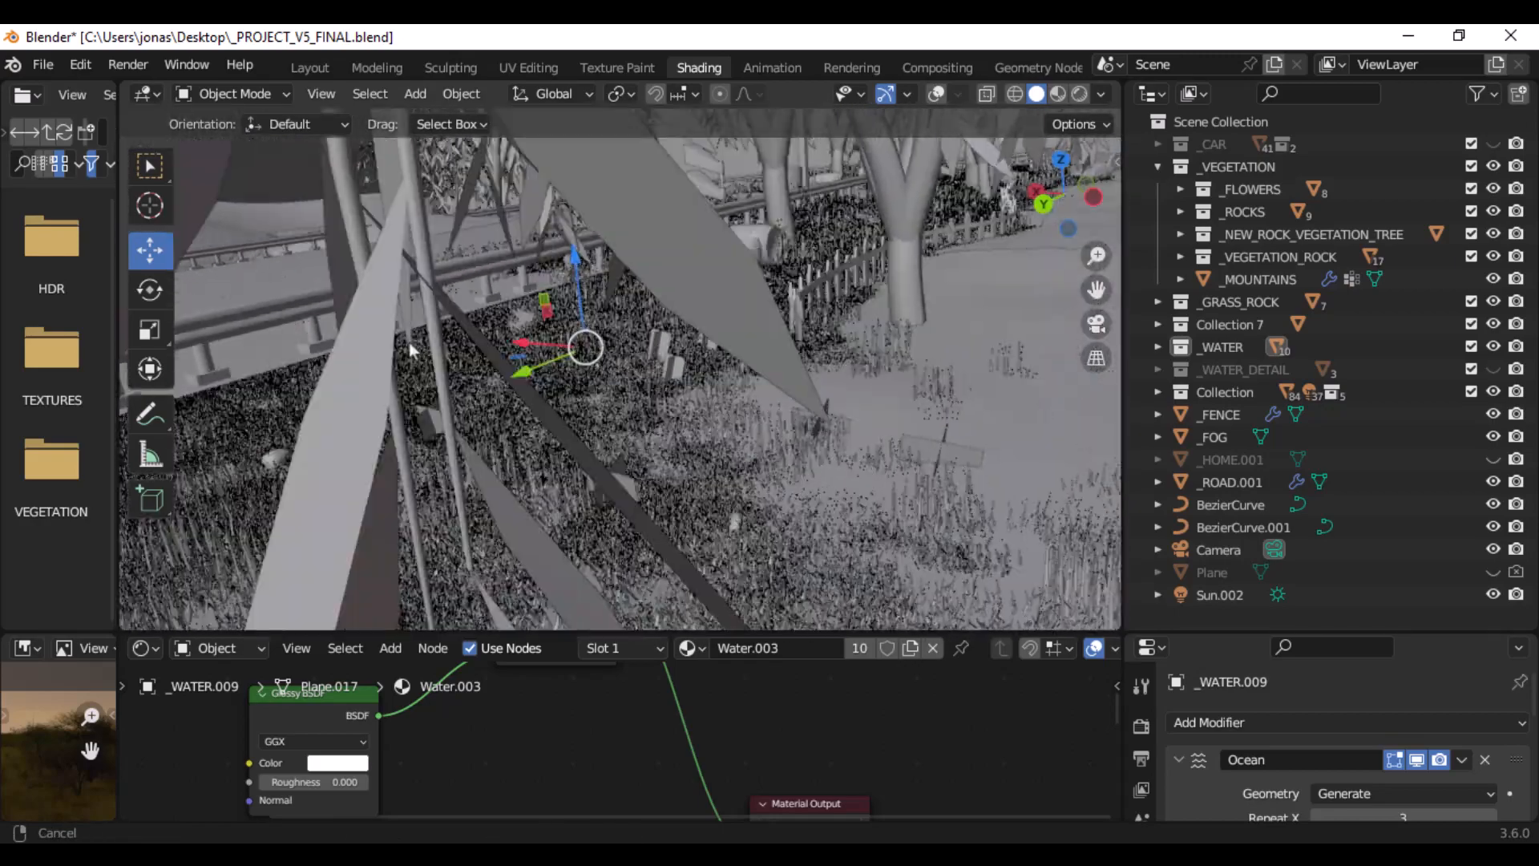
scroll(762, 295, up, 3)
shift+middle_drag(776, 300, 723, 365)
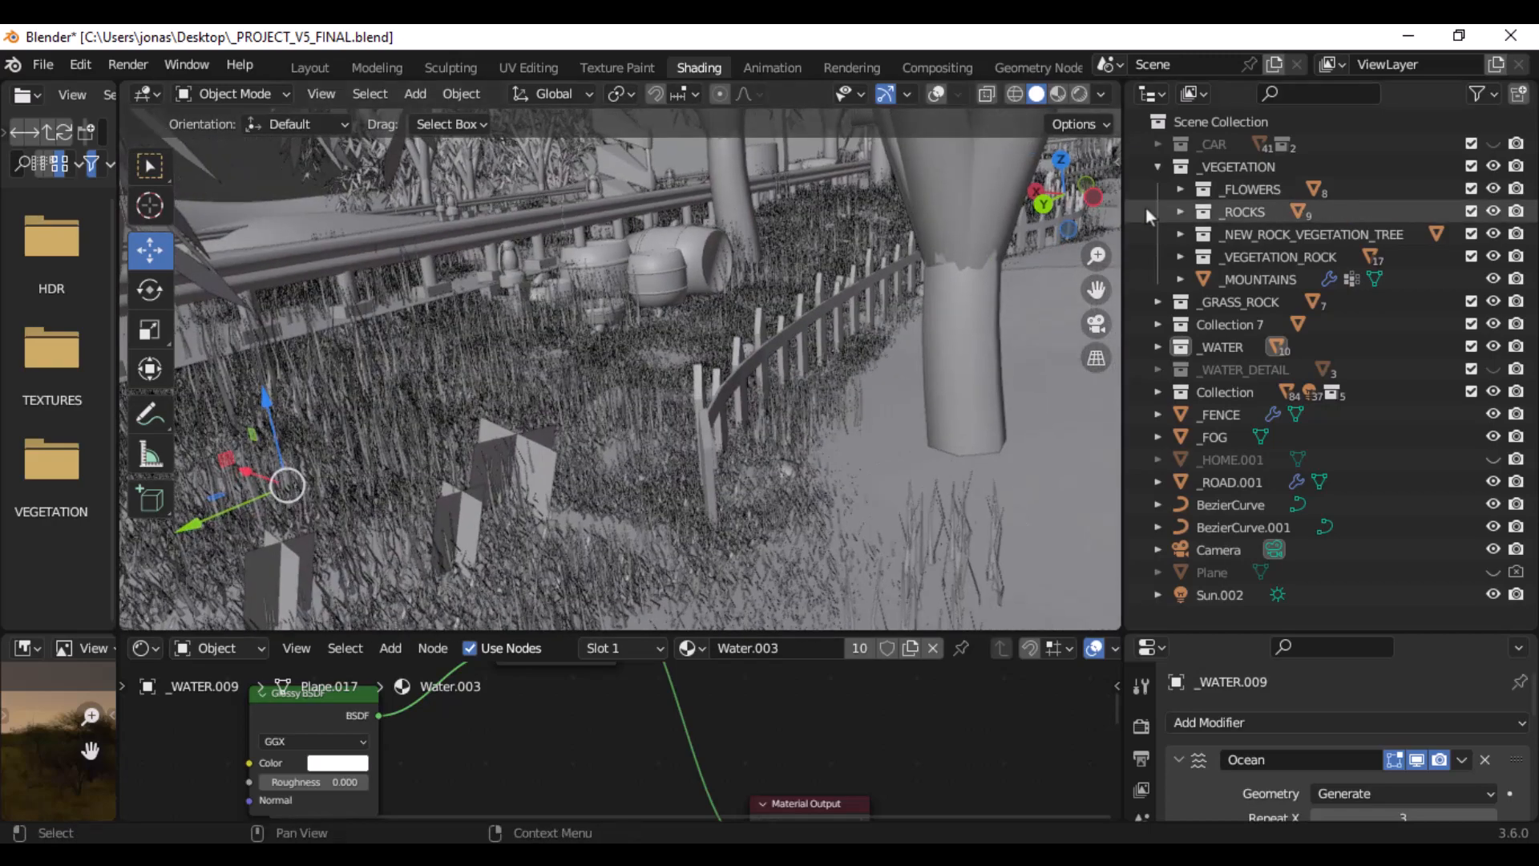
middle_drag(861, 301, 753, 276)
scroll(769, 276, up, 1)
scroll(764, 286, down, 2)
scroll(752, 276, up, 1)
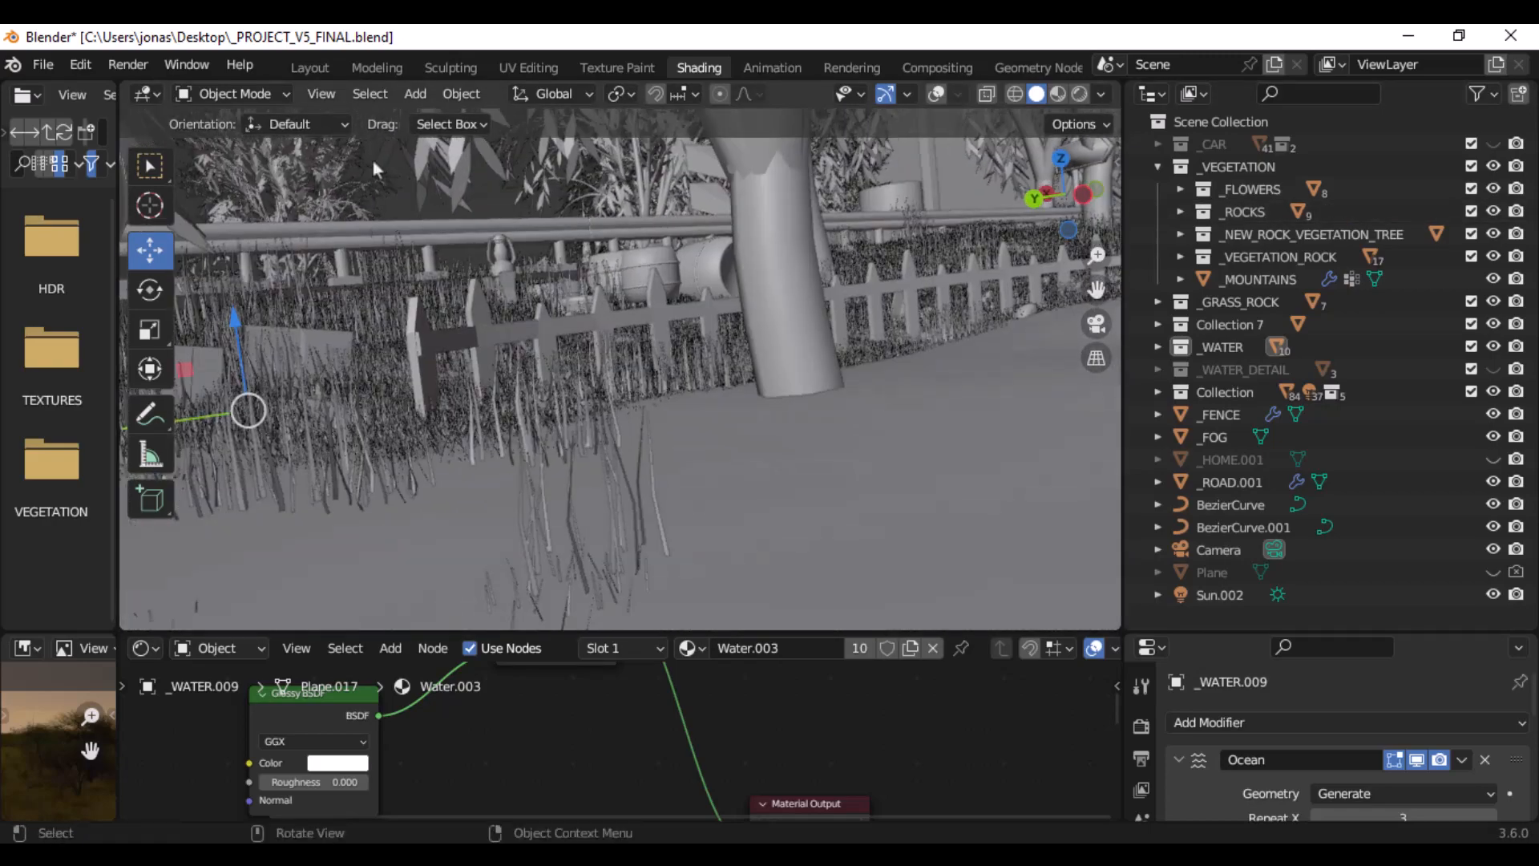
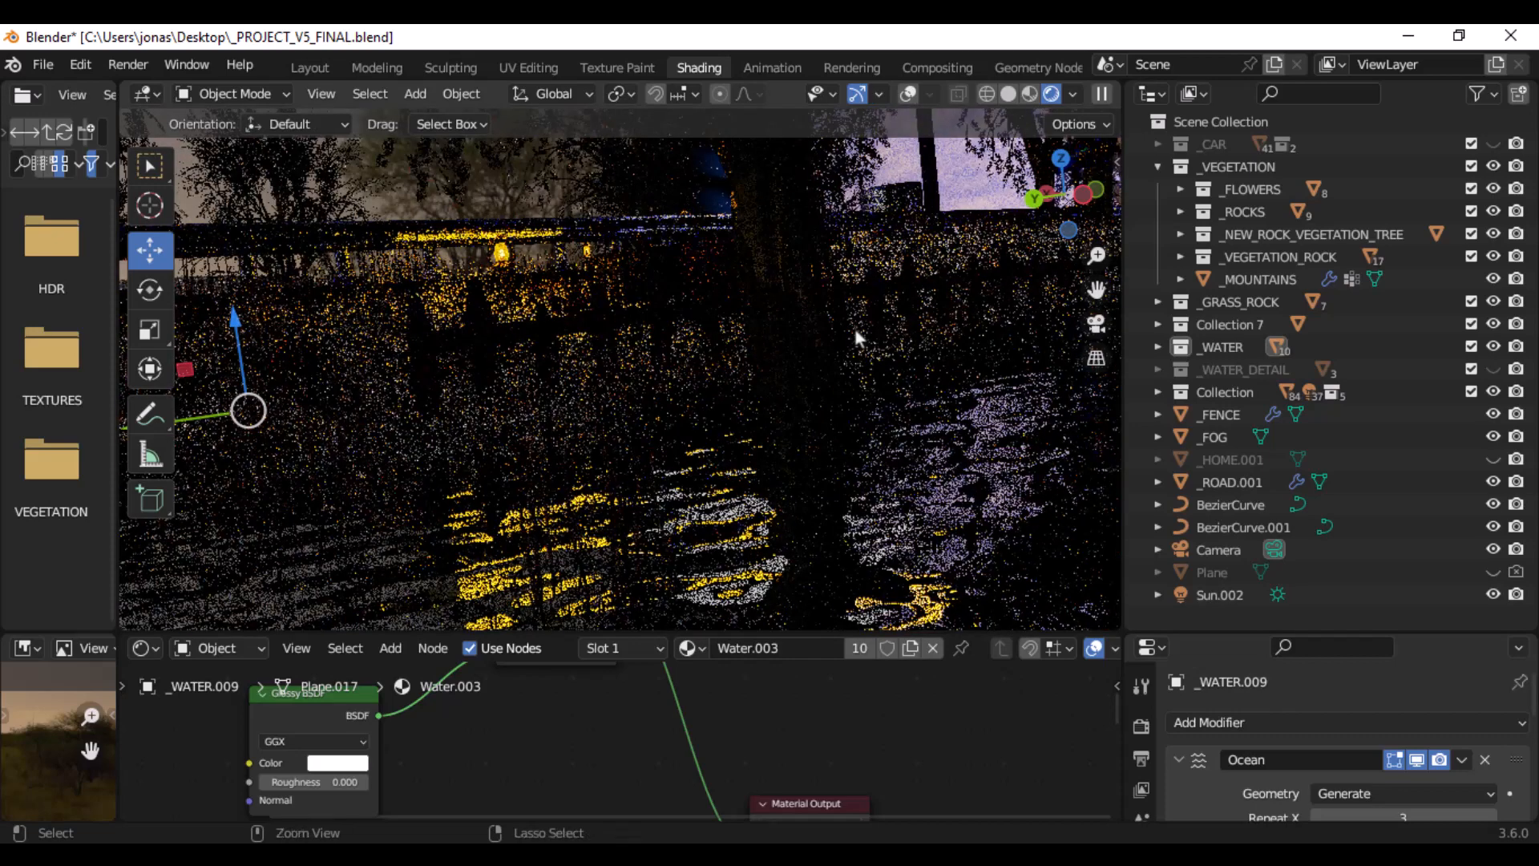
- Set a render region around the picket fence in the rendered viewport
key(b)
drag(901, 215, 345, 485)
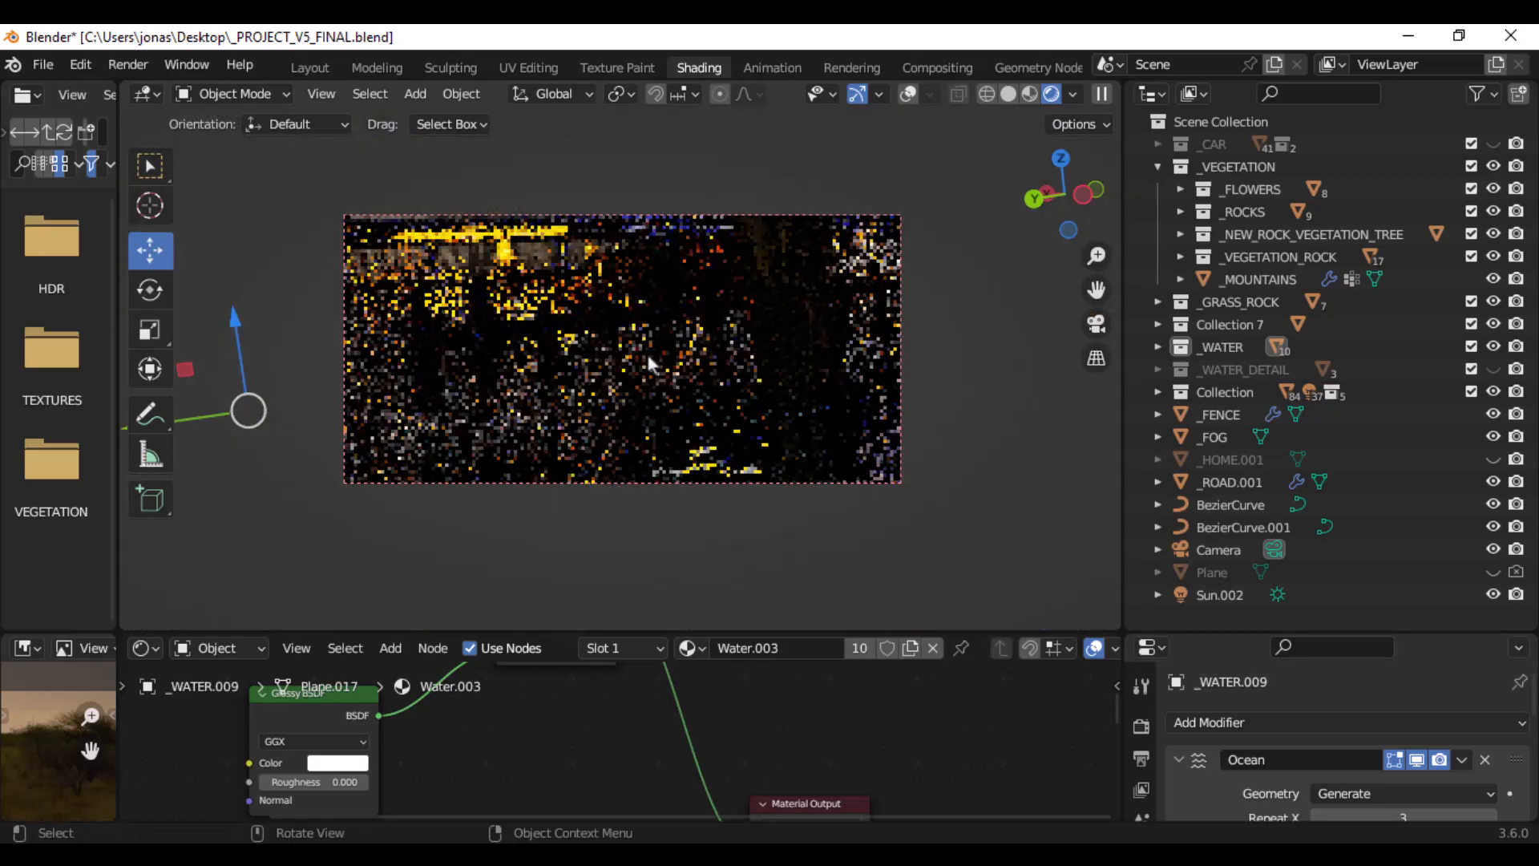
middle_drag(683, 387, 682, 410)
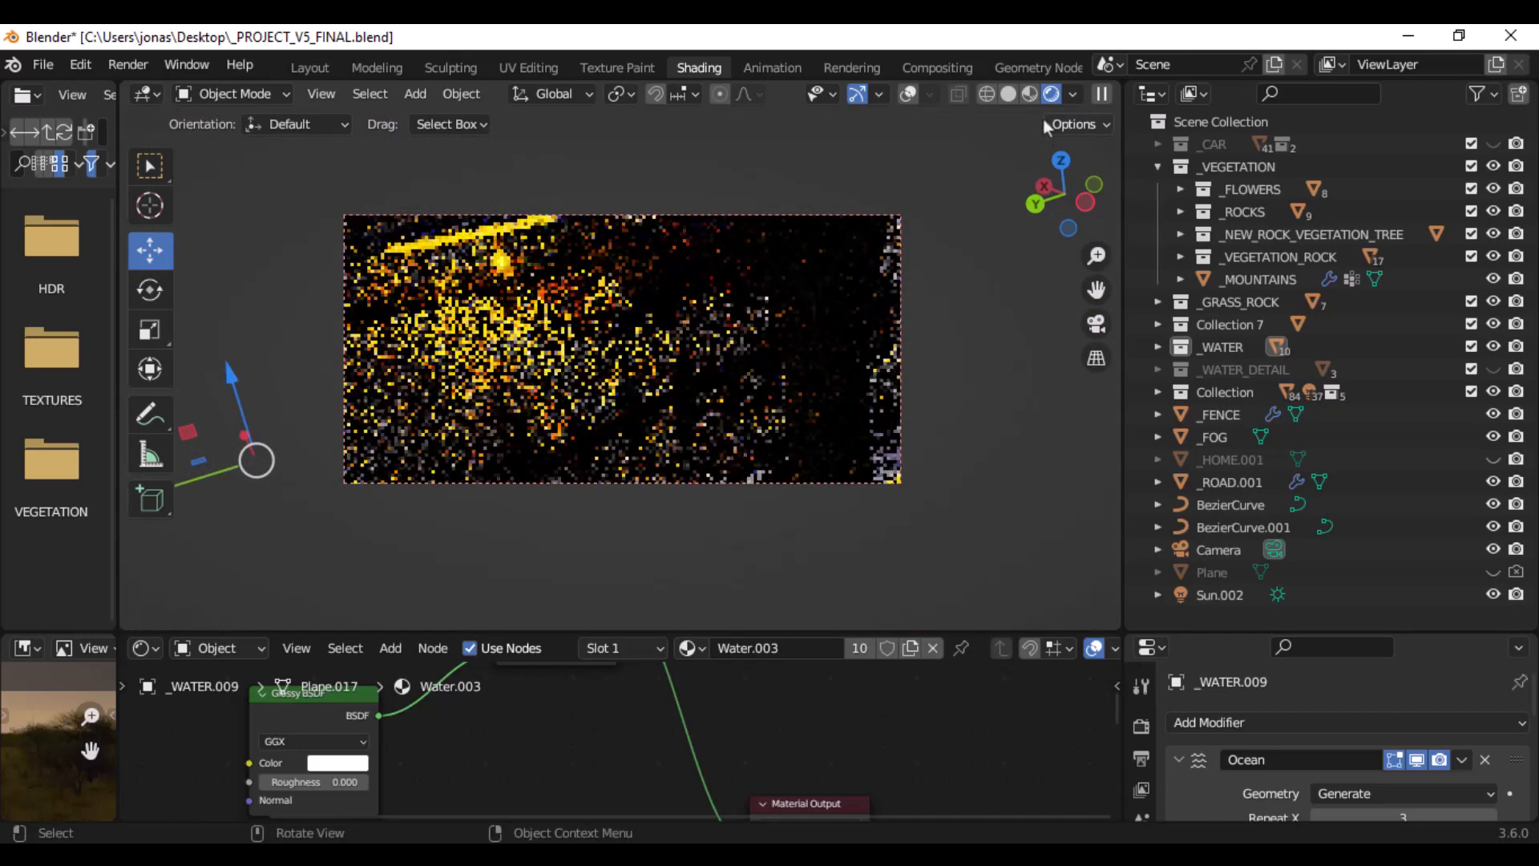
- Switch the viewport to solid shading and hide the _VEGETATION and _WATER collections around the fence
click(1010, 99)
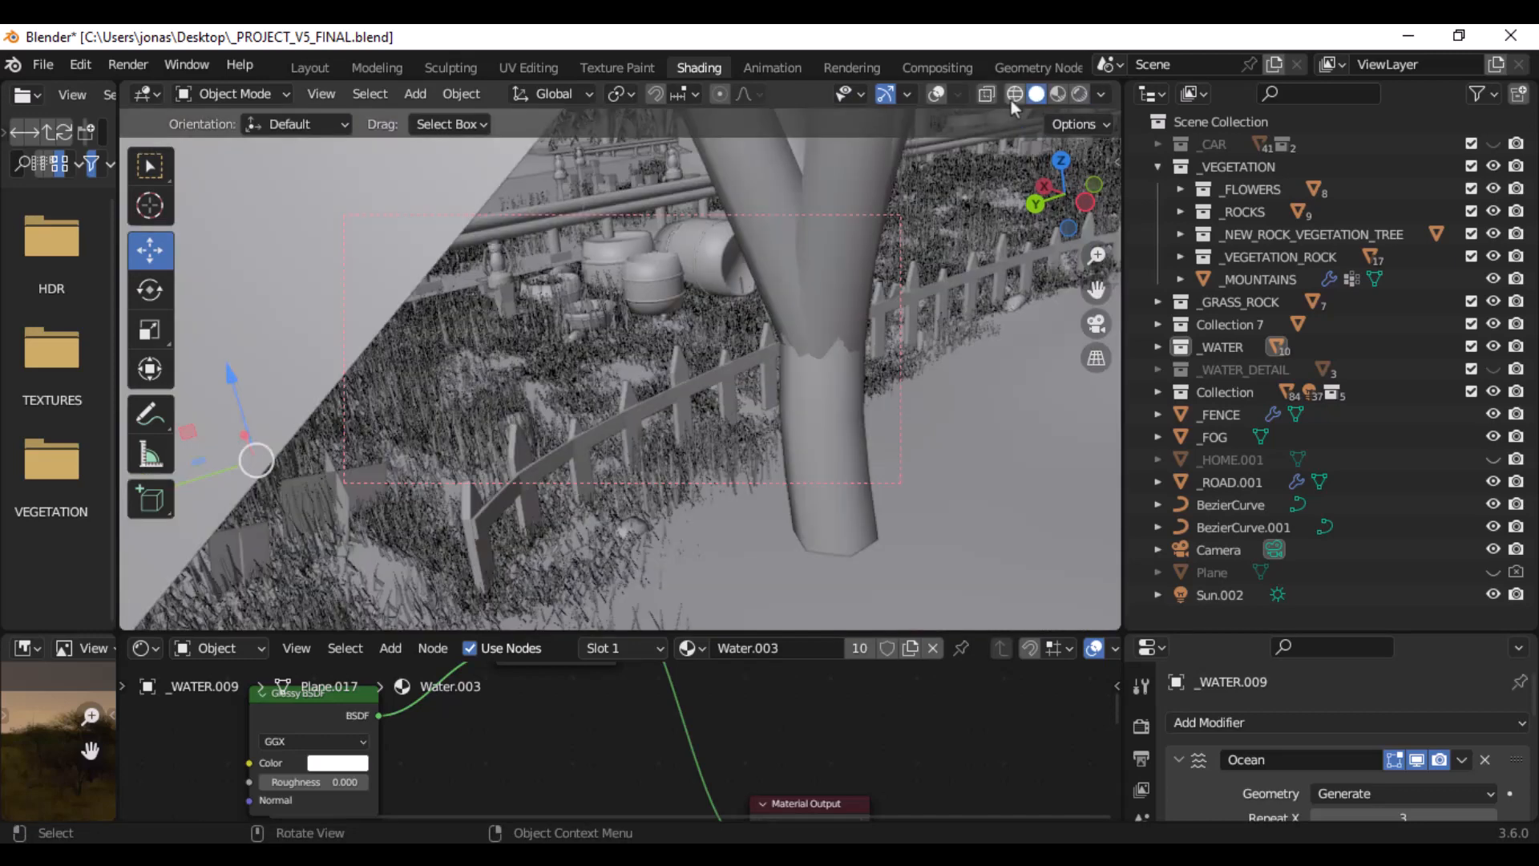
click(1487, 168)
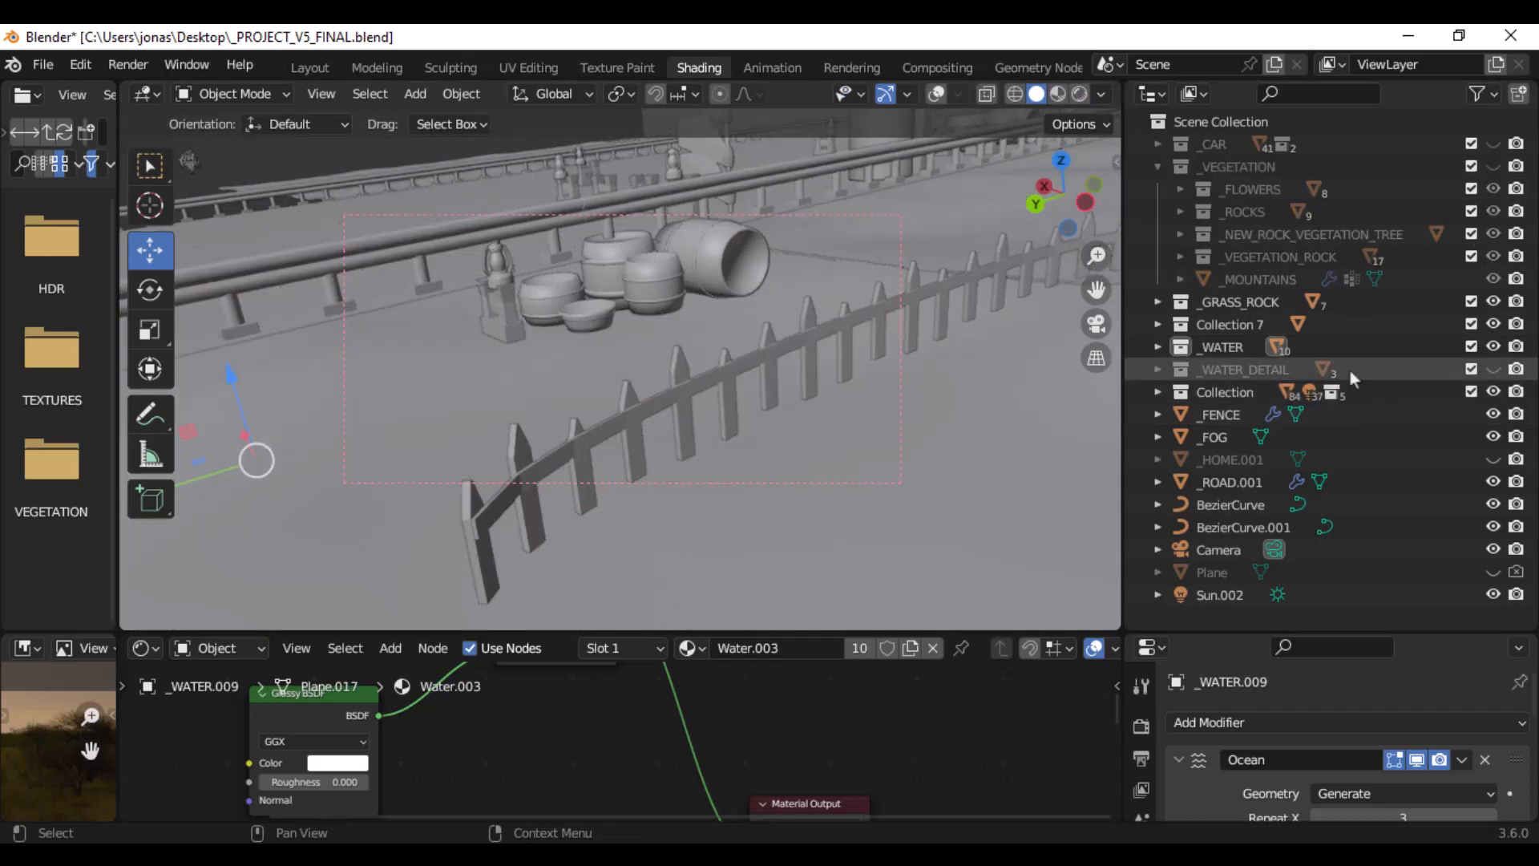
click(1492, 414)
click(1492, 414)
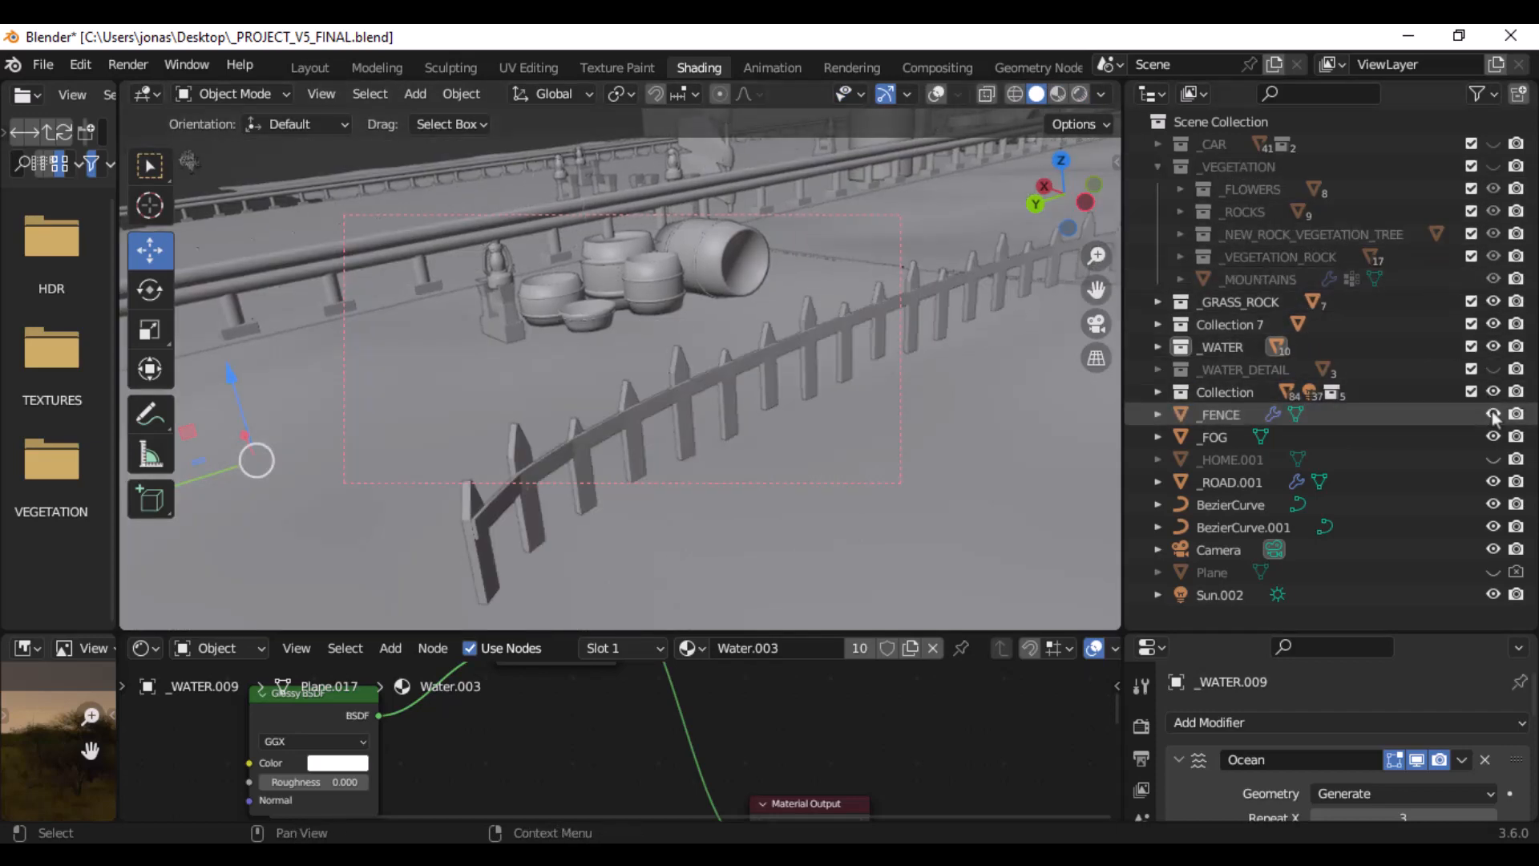
middle_drag(545, 397, 553, 353)
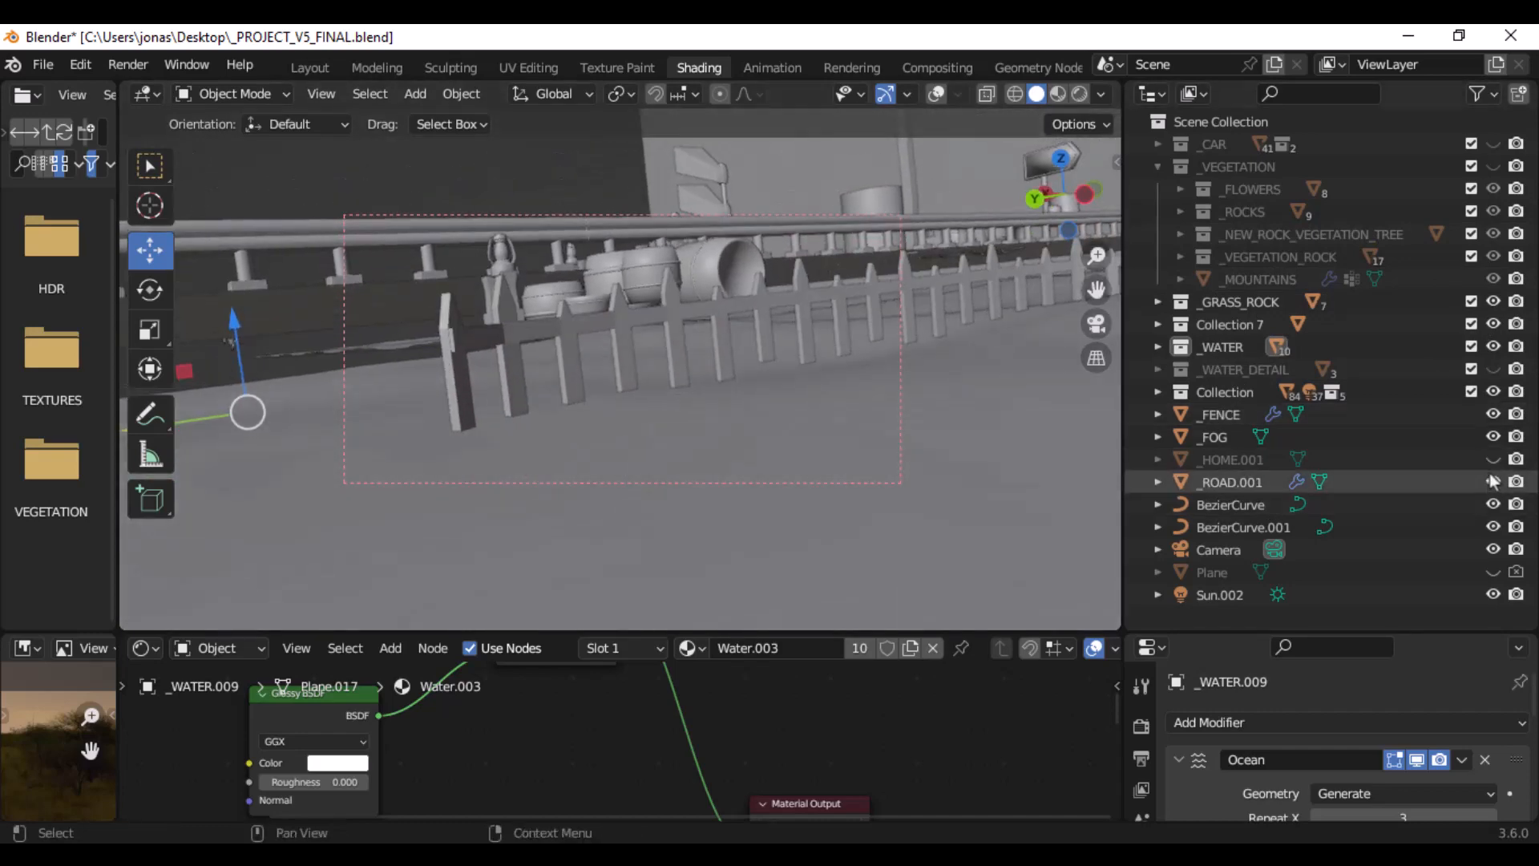
click(1492, 346)
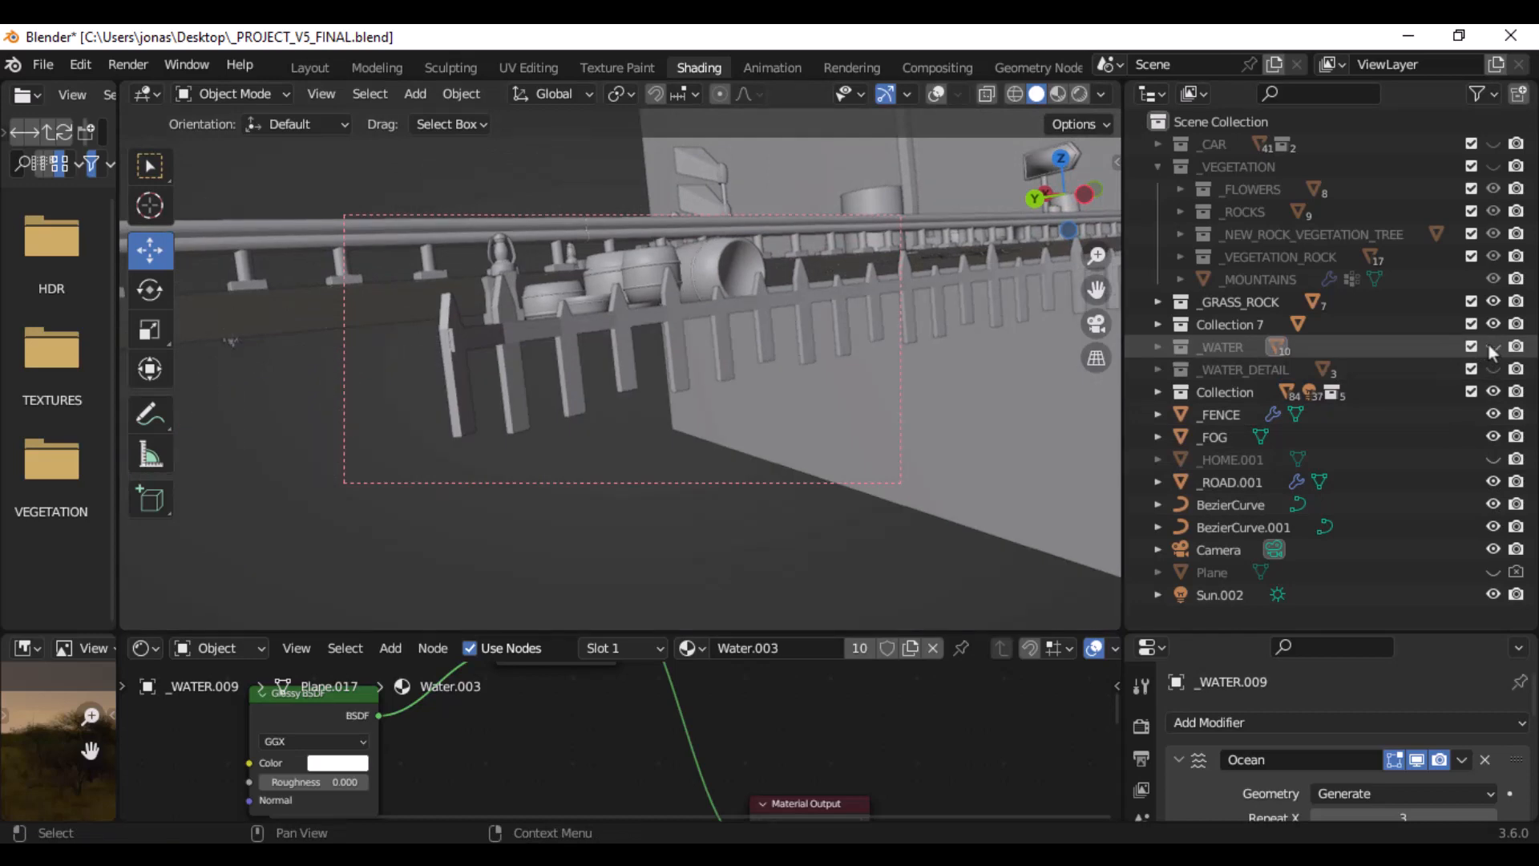
- Preview the isolated fence in rendered shading from several angles
click(1074, 94)
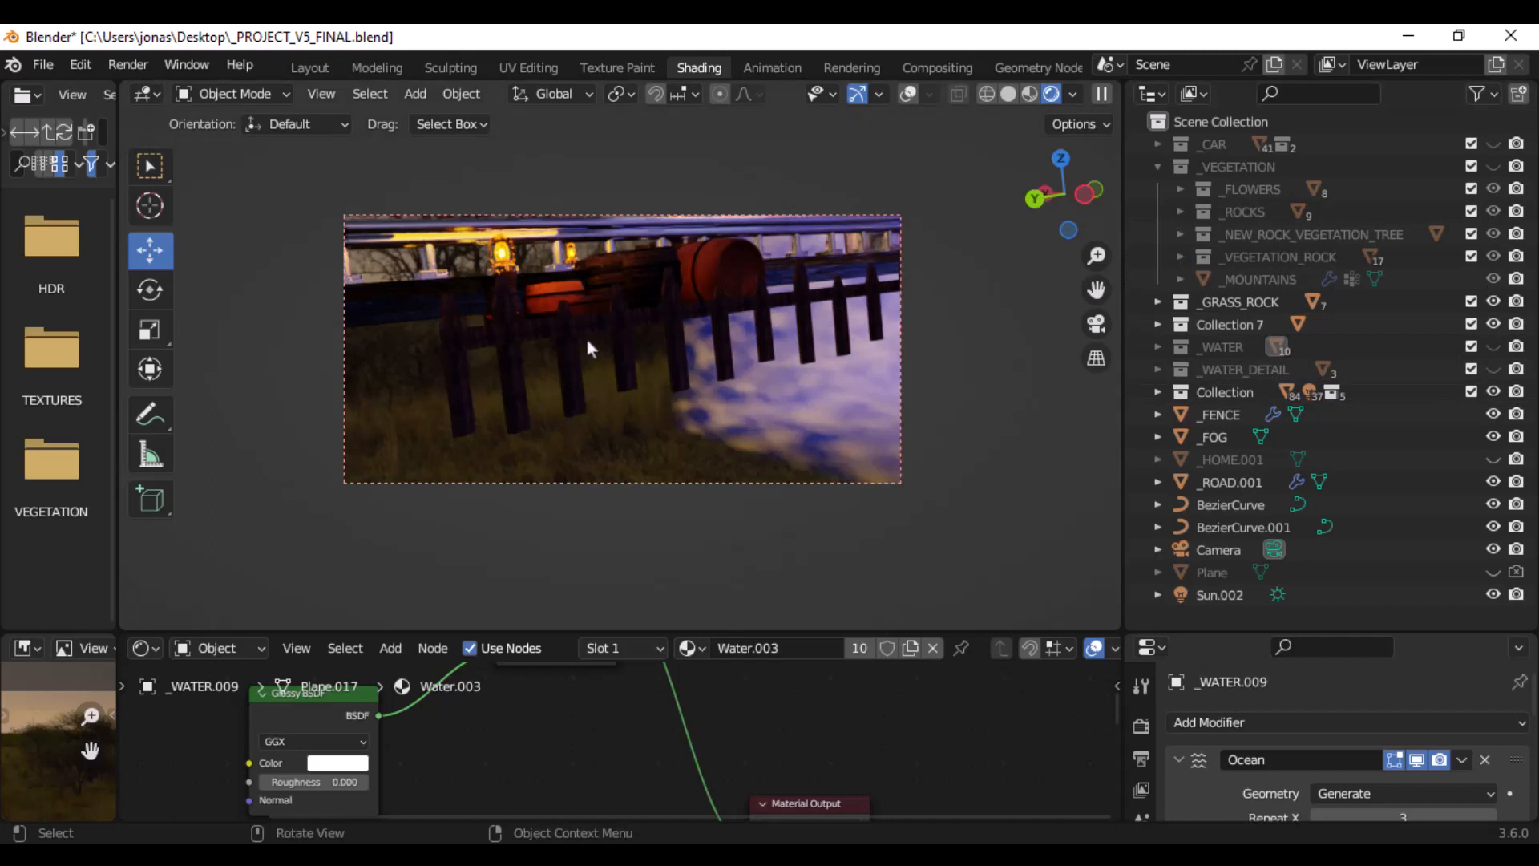
middle_drag(585, 335, 747, 405)
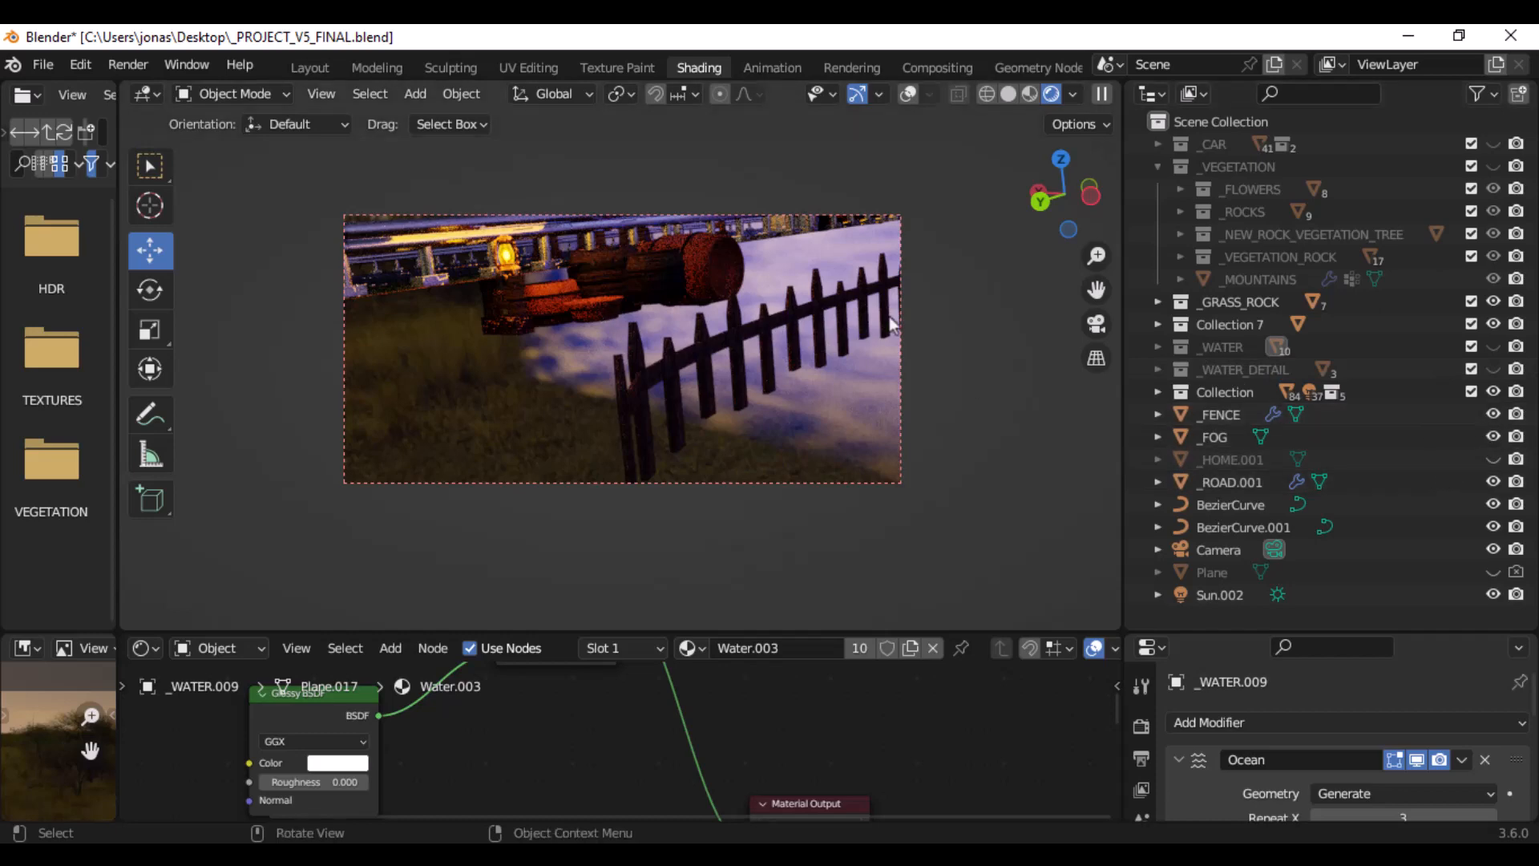
middle_drag(983, 333, 763, 310)
- Return to solid shading with overlays shown and open the _FENCE object in Edit Mode
click(1008, 94)
mouse_move(933, 247)
middle_down()
mouse_move(857, 233)
mouse_move(810, 242)
mouse_move(815, 272)
mouse_move(398, 295)
middle_up()
click(397, 295)
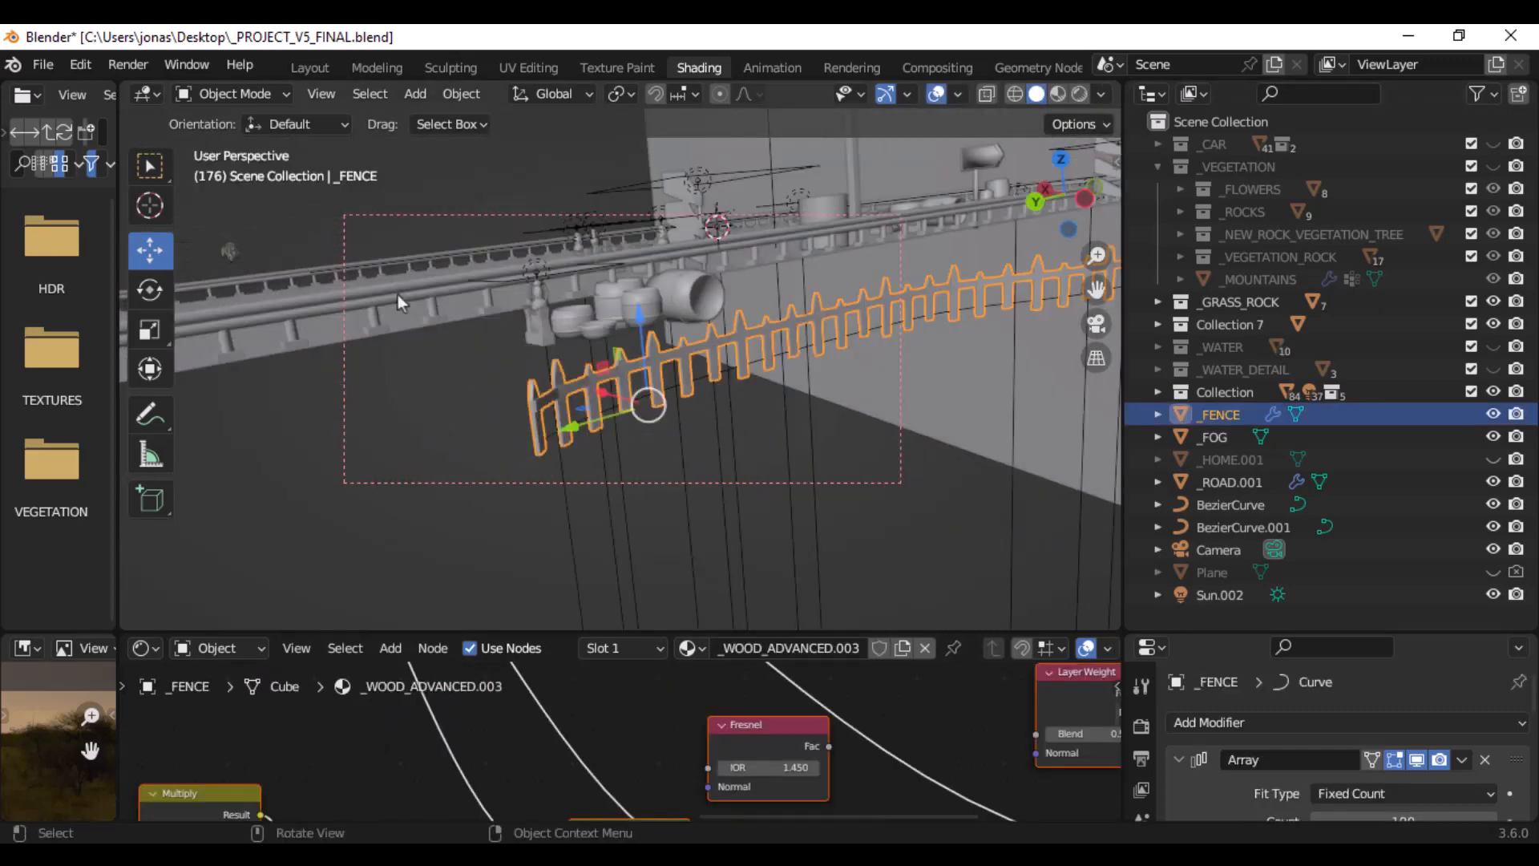
click(228, 94)
click(240, 145)
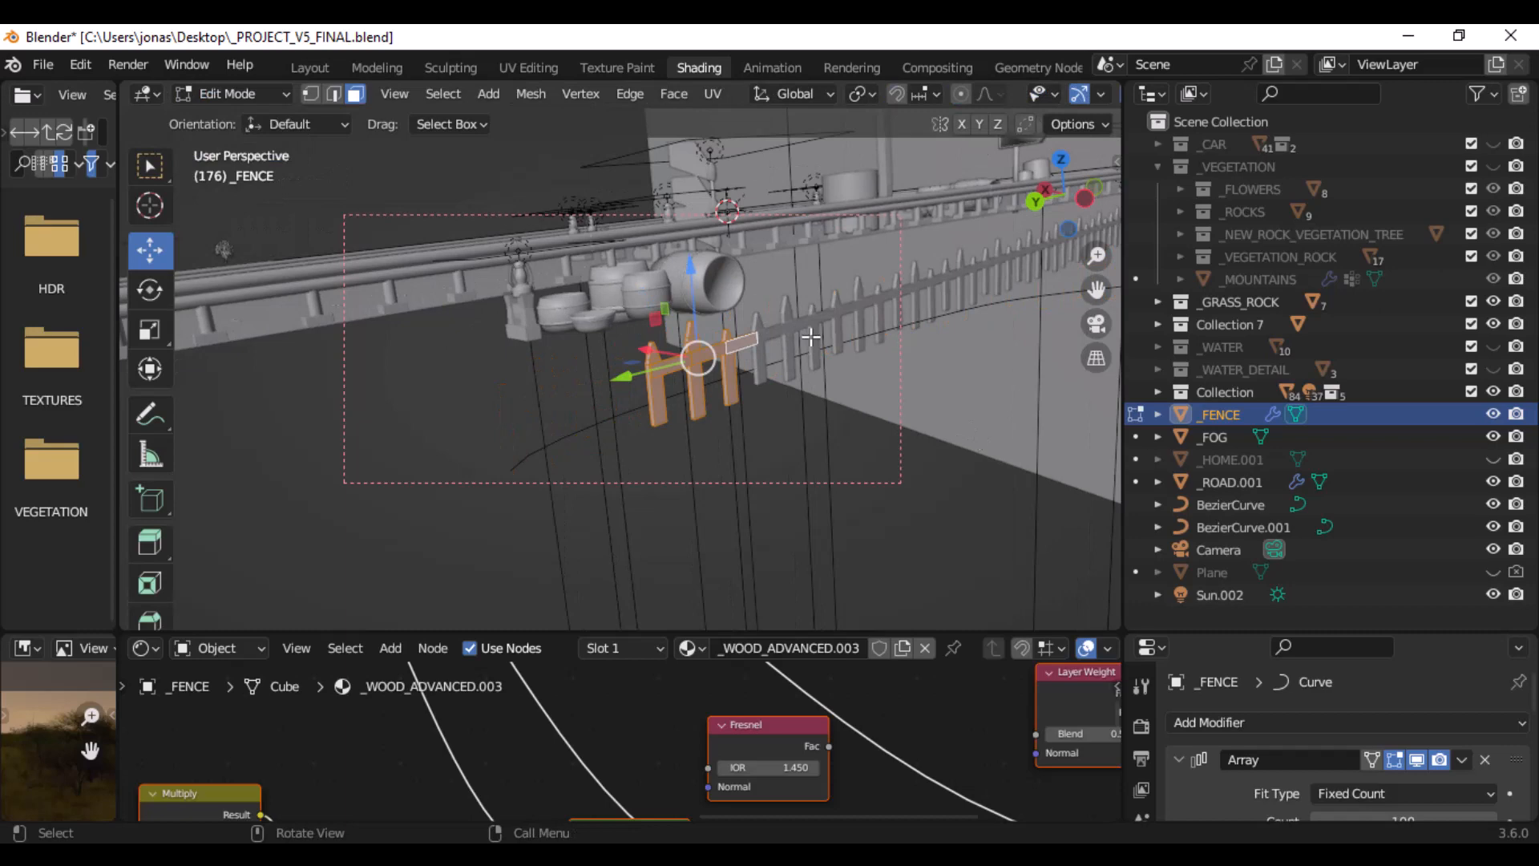
- Examine the fence's base mesh of three pickets and its connecting rail up close
middle_drag(801, 337, 748, 326)
scroll(617, 356, up, 6)
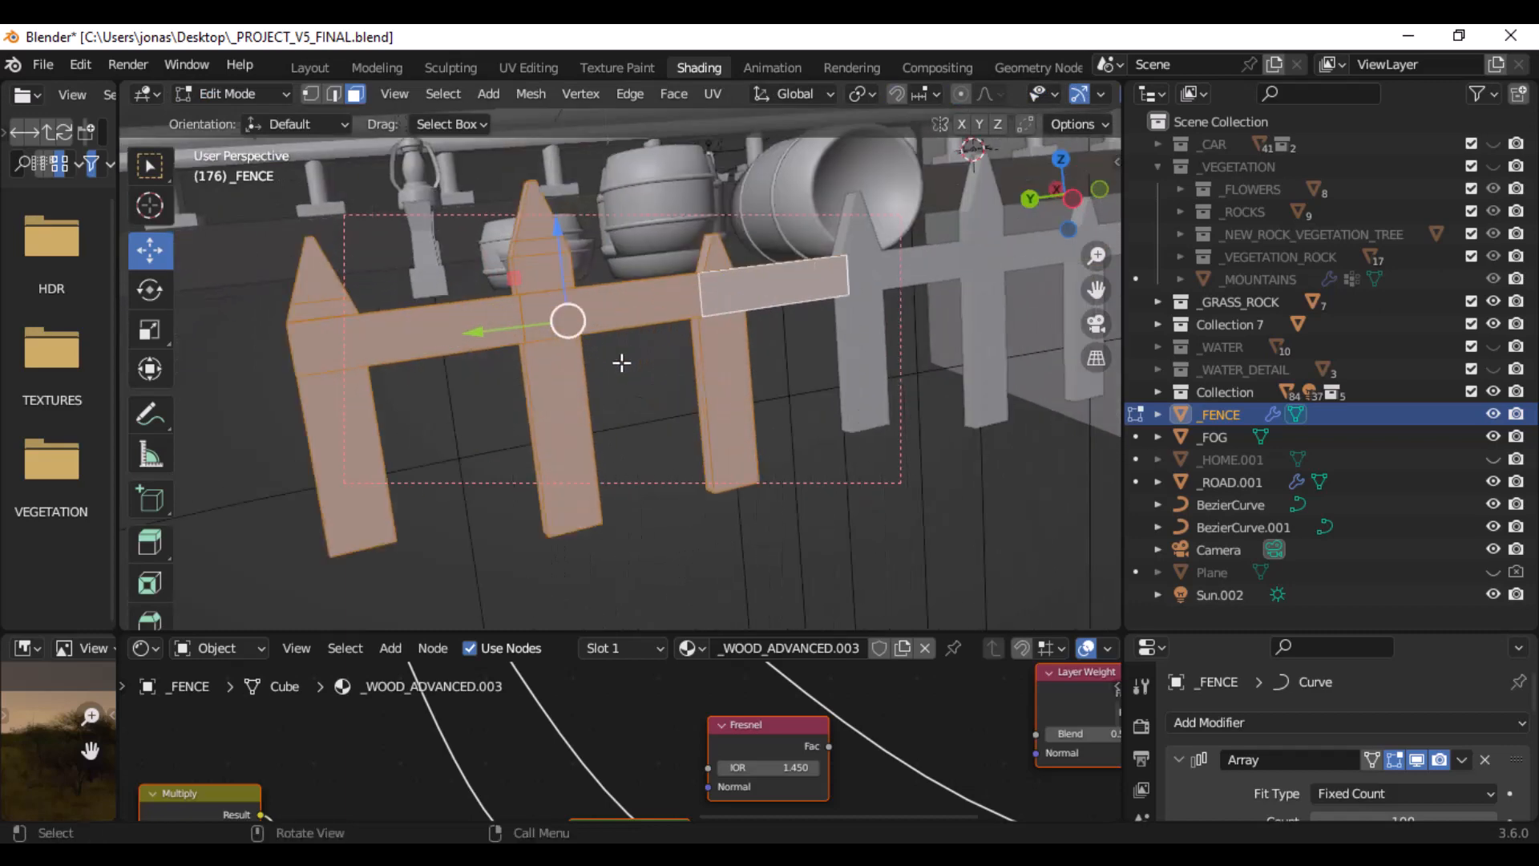
middle_drag(409, 292, 554, 347)
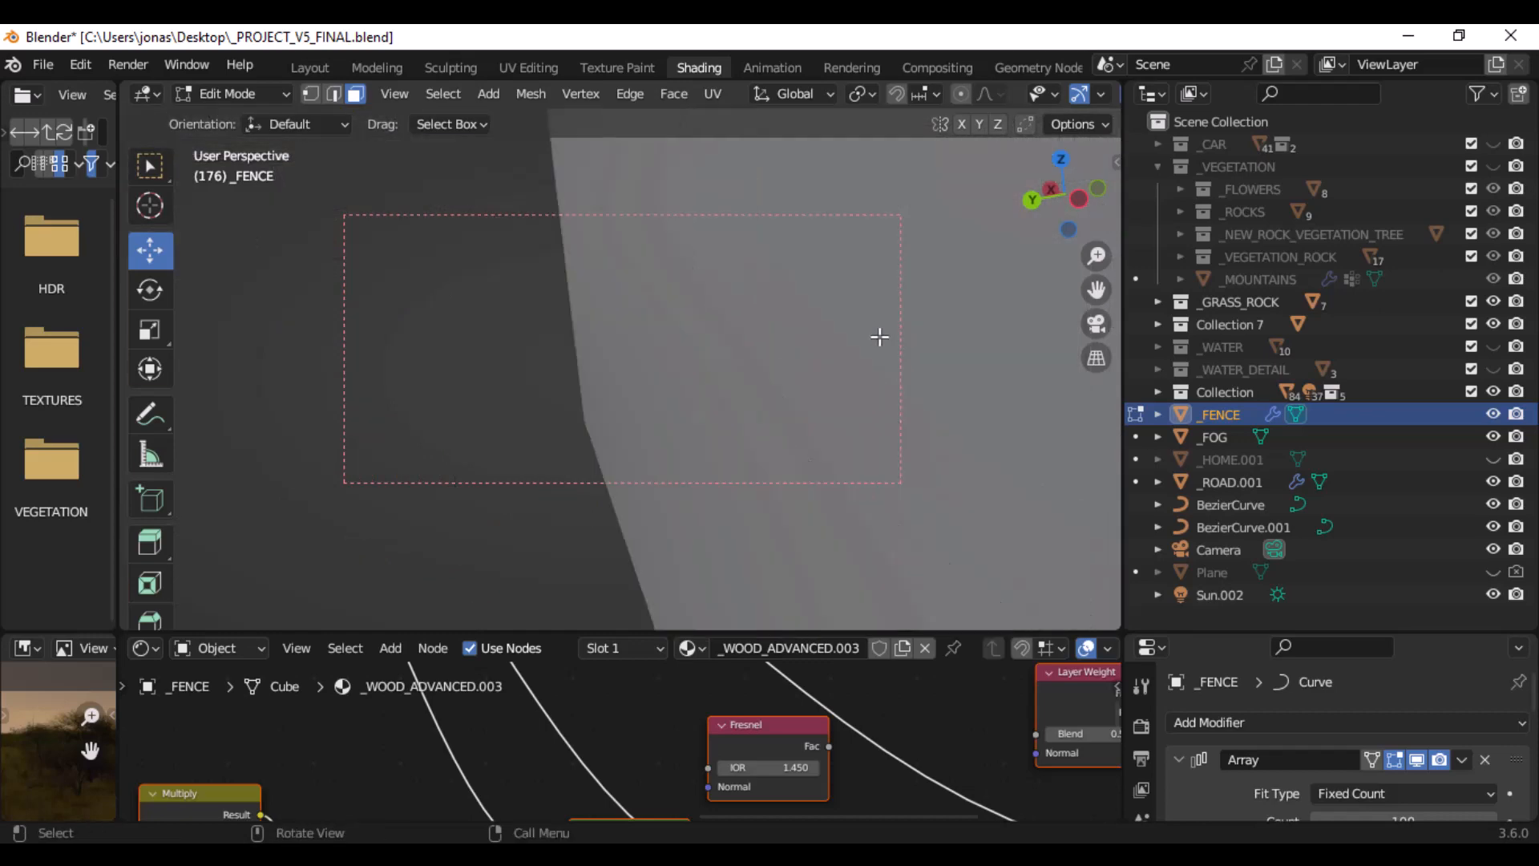
scroll(878, 330, up, 5)
scroll(788, 376, down, 5)
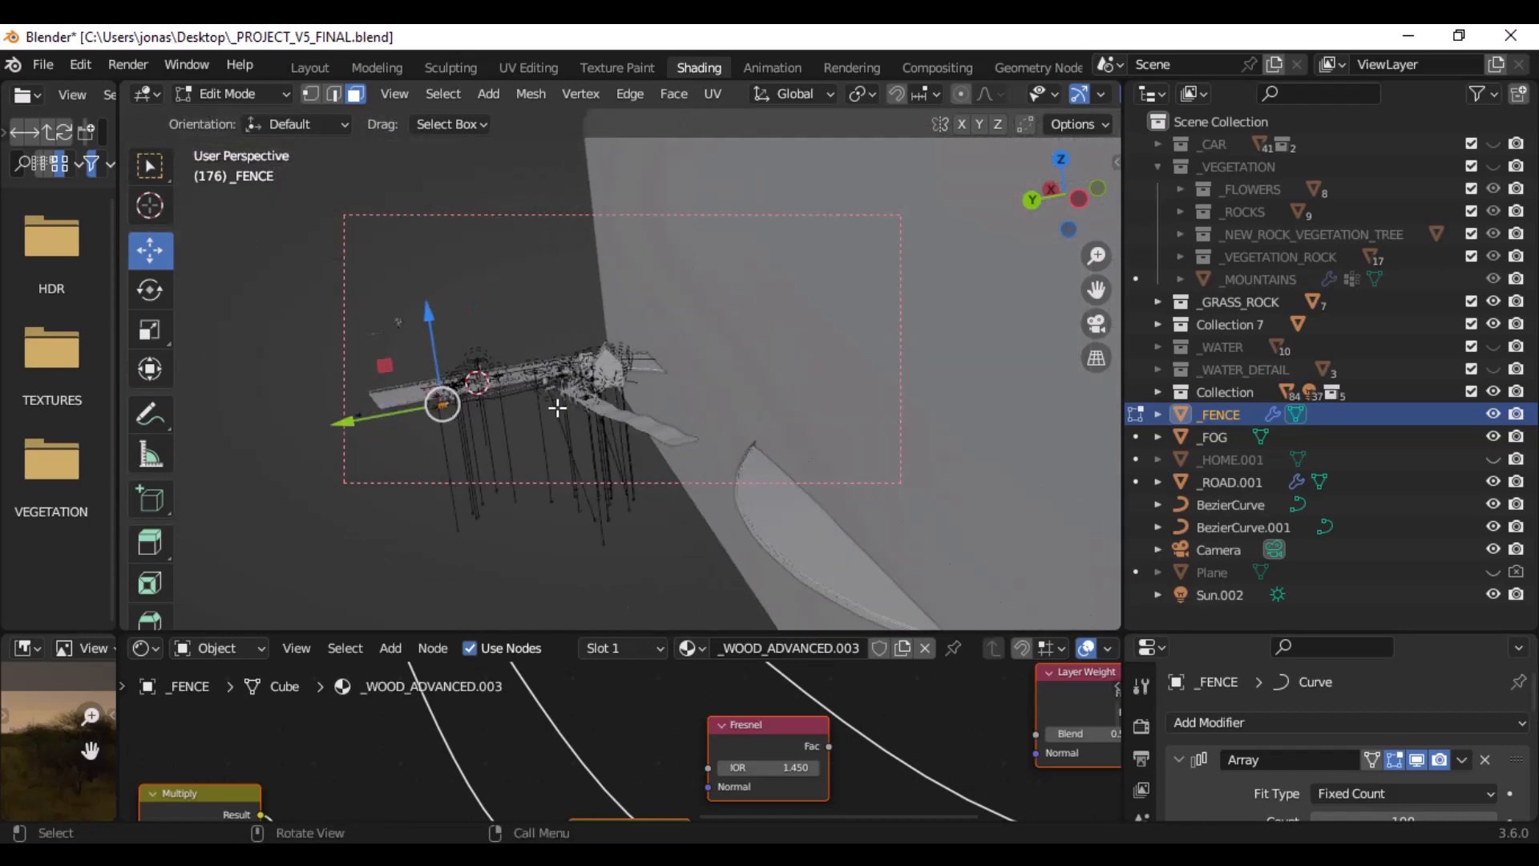
shift+middle_drag(505, 423, 614, 395)
scroll(615, 393, up, 12)
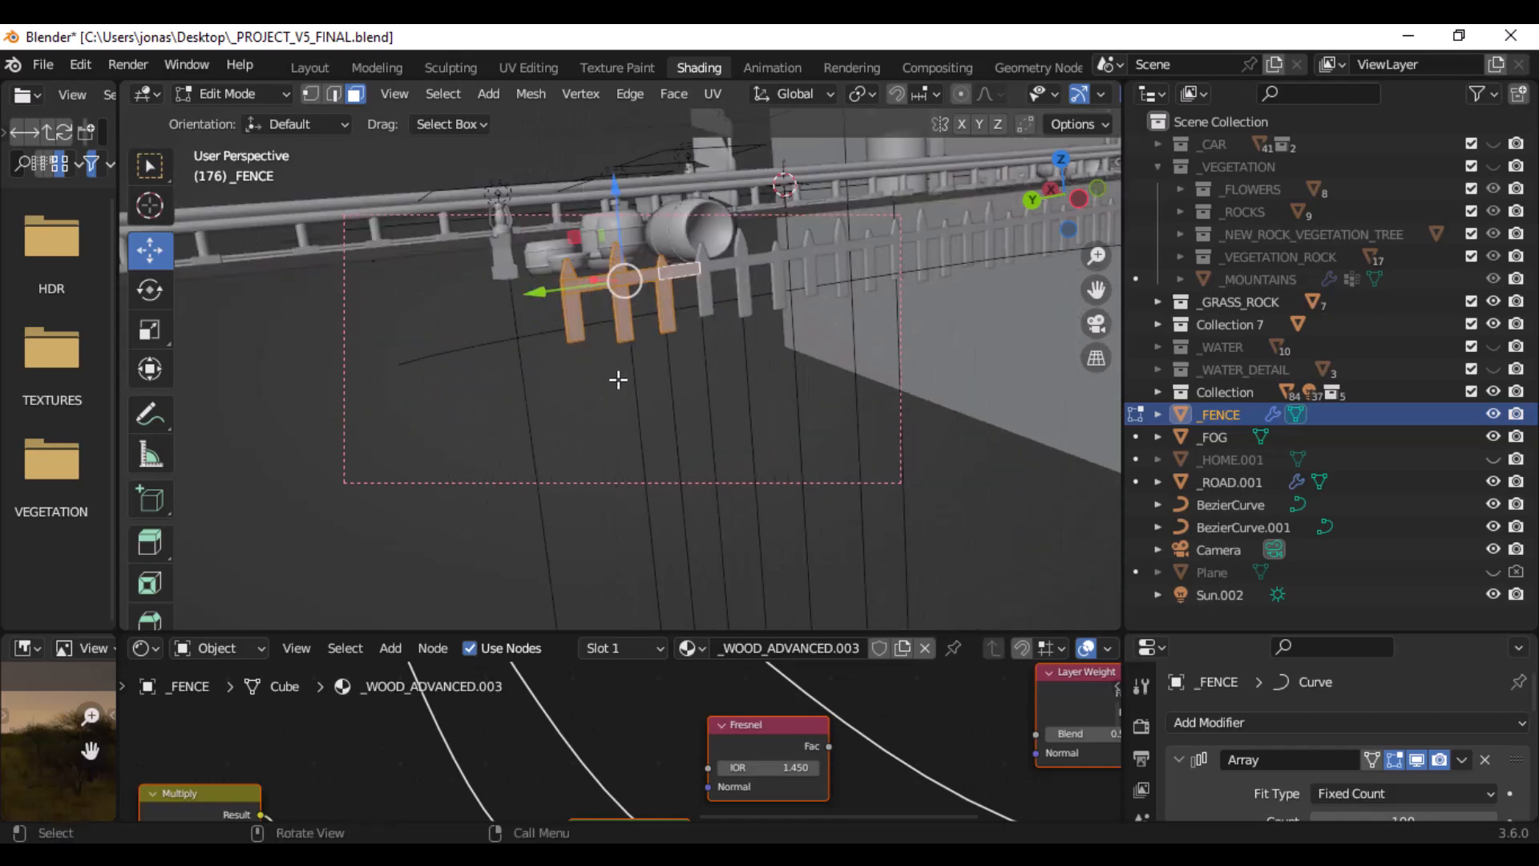
middle_drag(623, 320, 592, 337)
shift+middle_drag(591, 337, 822, 340)
scroll(564, 358, up, 1)
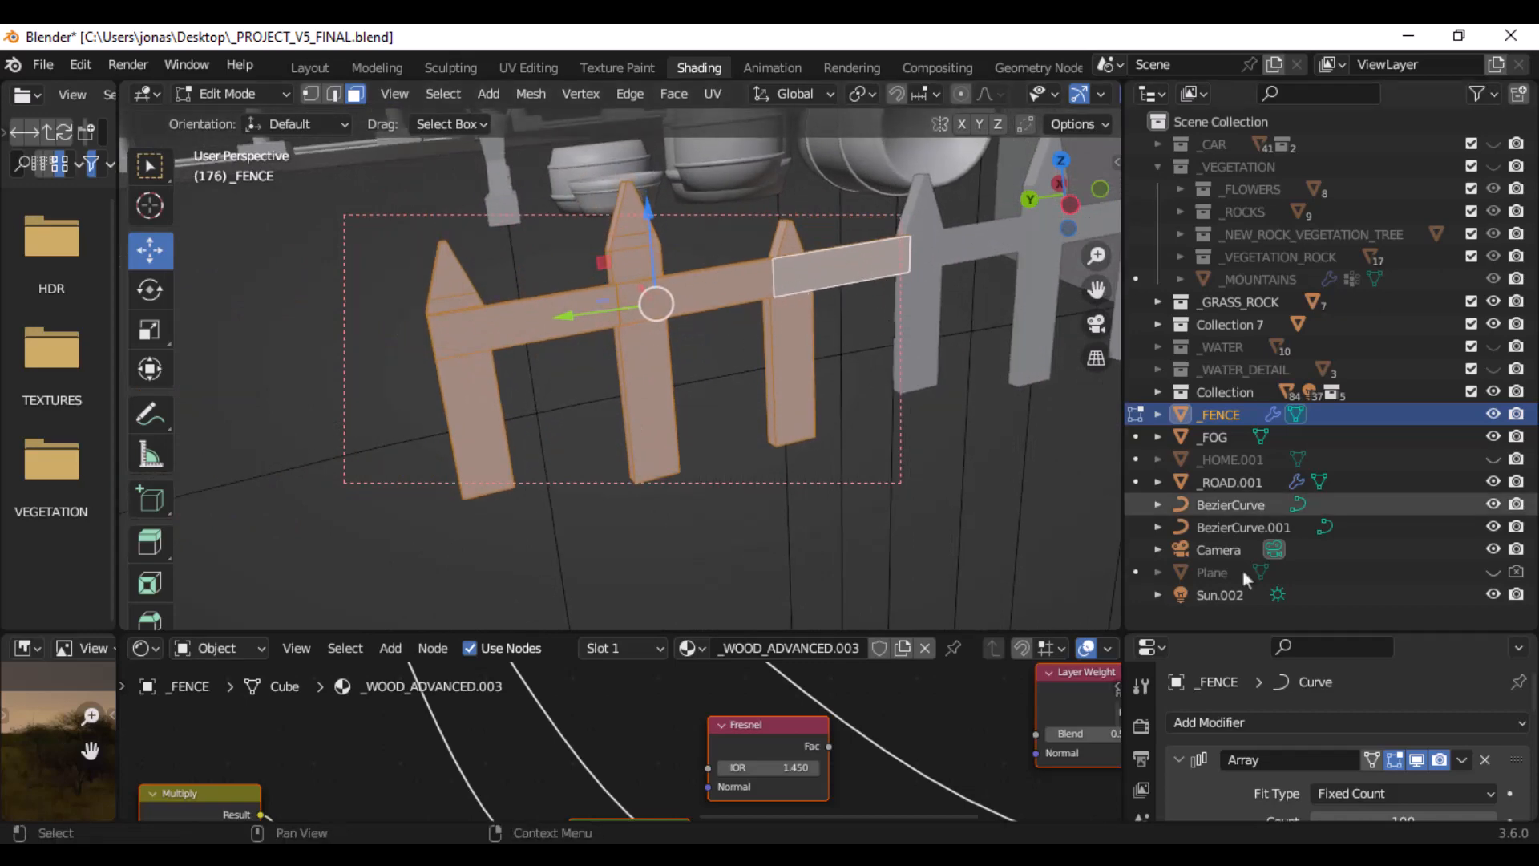
- Enlarge the modifier settings and review the fence's Array offset, count and Curve modifier
drag(1181, 633, 1206, 477)
scroll(1202, 598, down, 2)
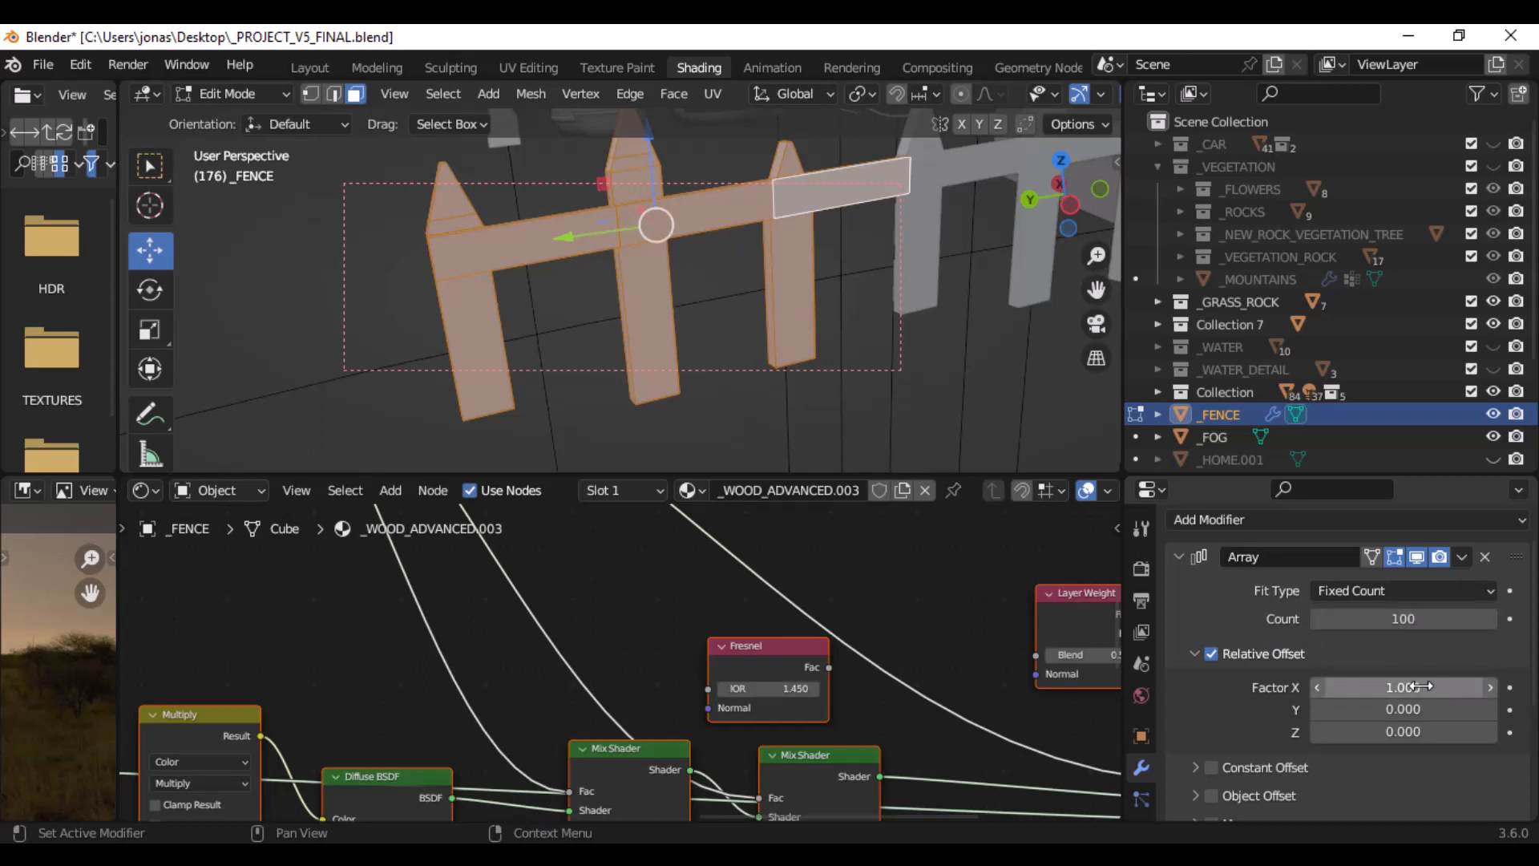
drag(1420, 686, 1421, 686)
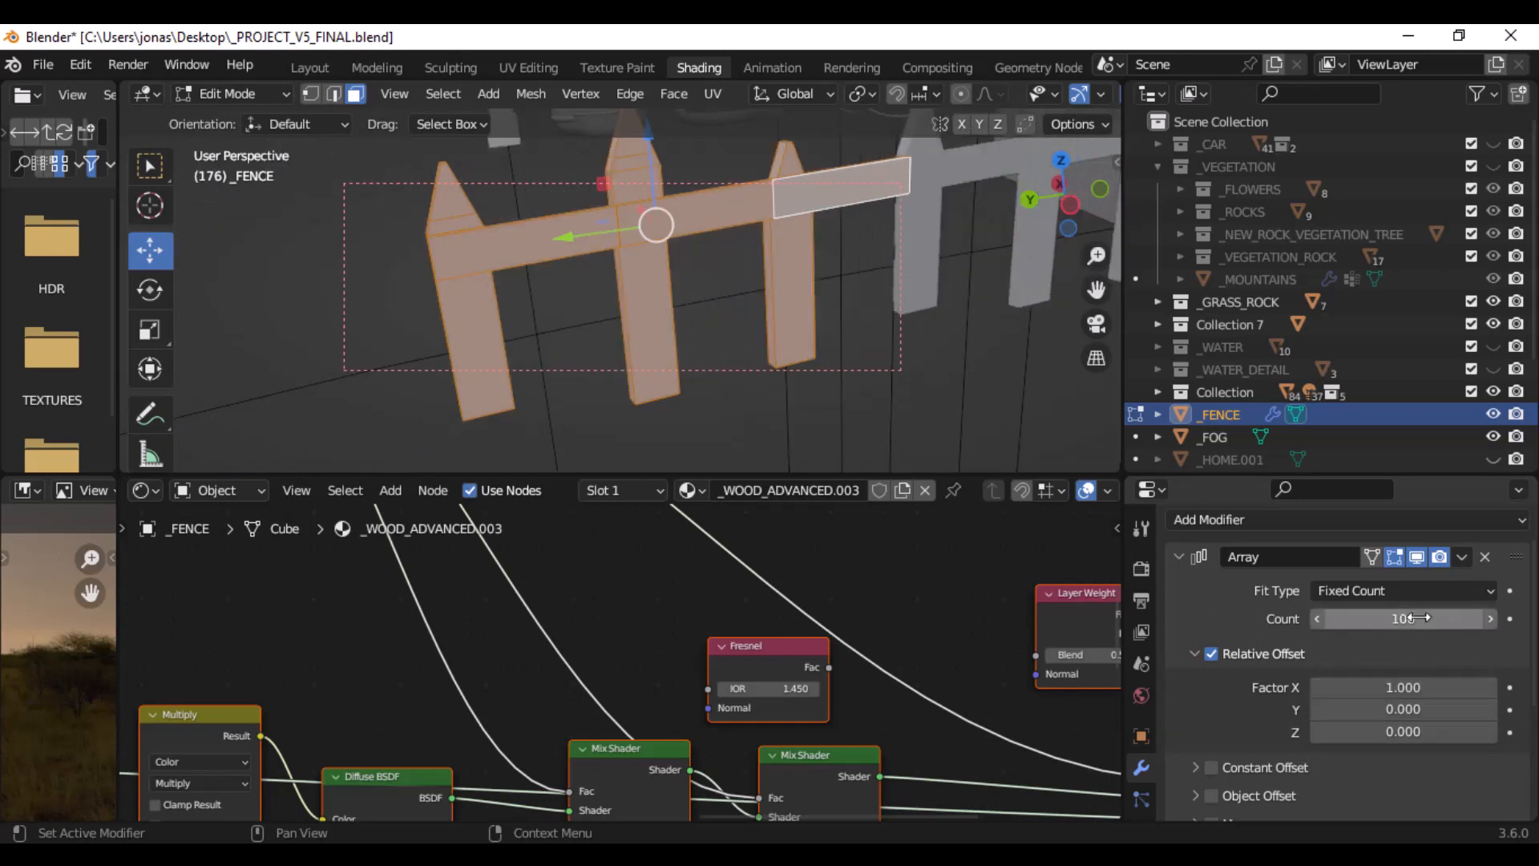
scroll(1442, 609, down, 6)
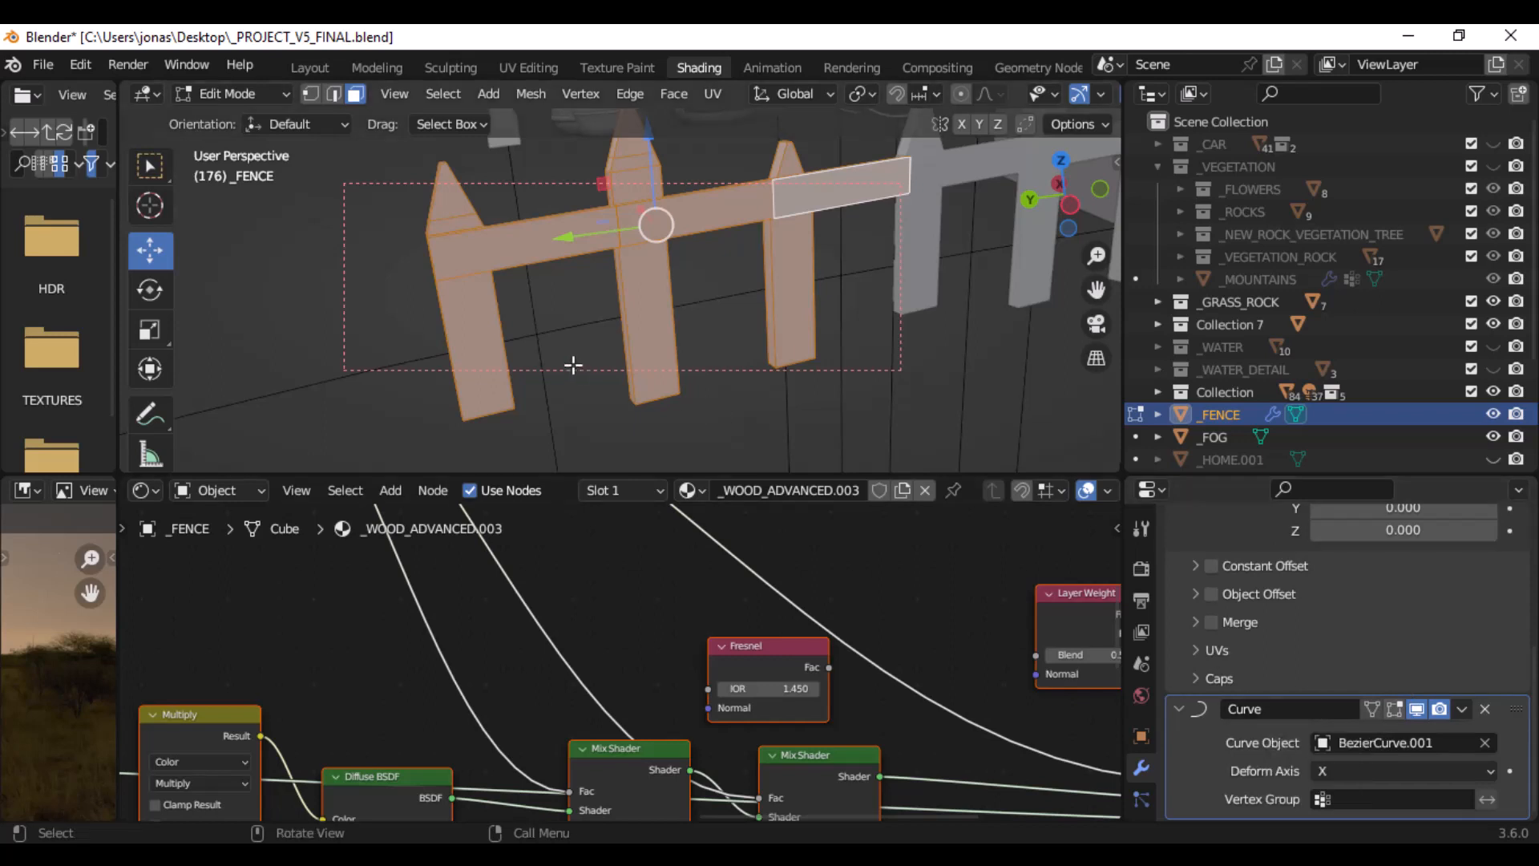
- Return the fence to Object Mode and bring up the Bezier option for adding a curve
key(shift+a)
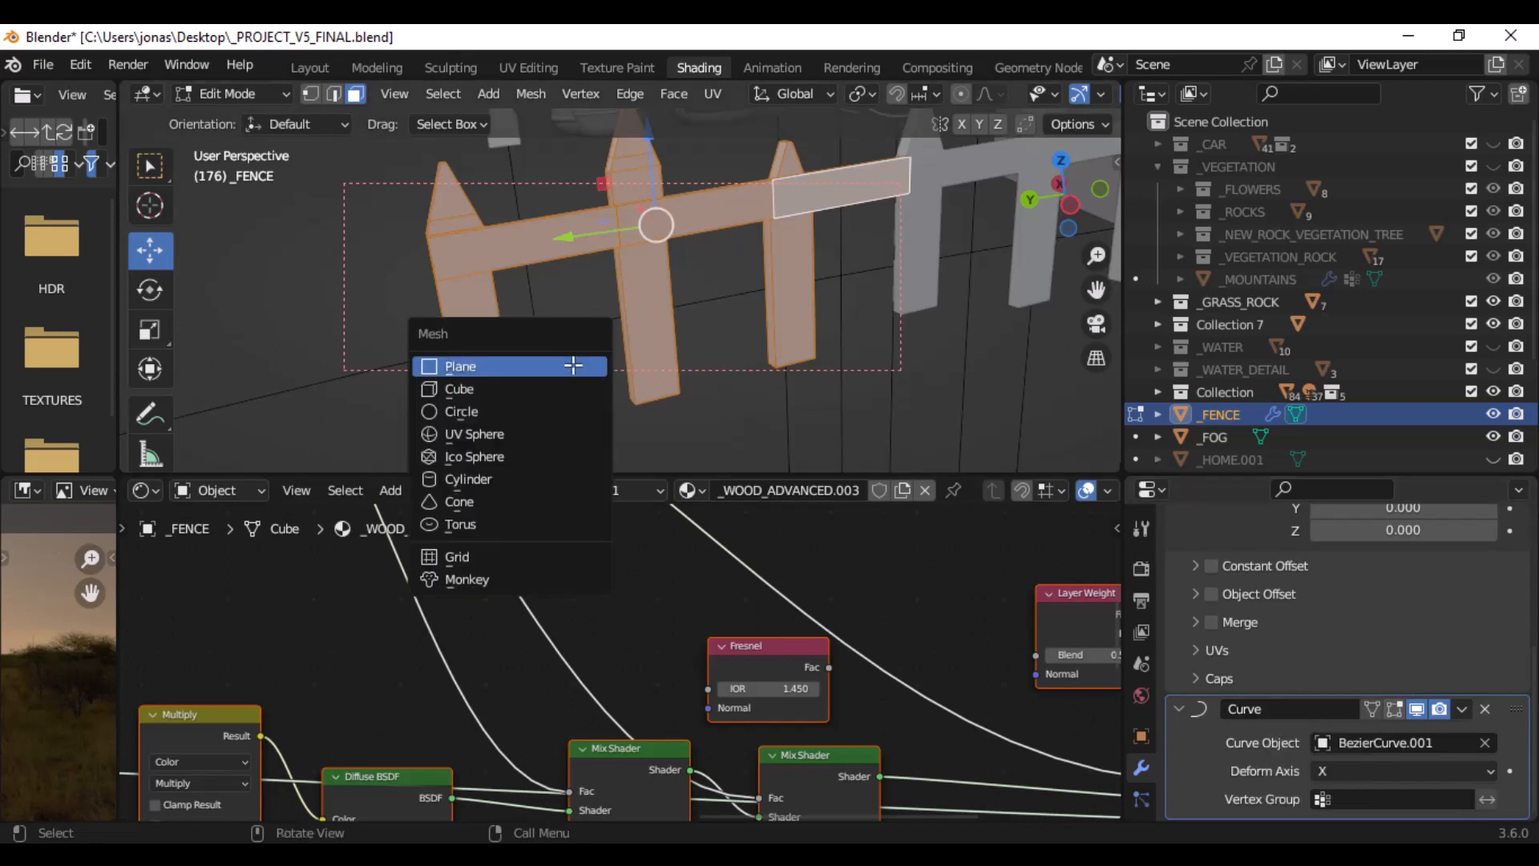
click(212, 94)
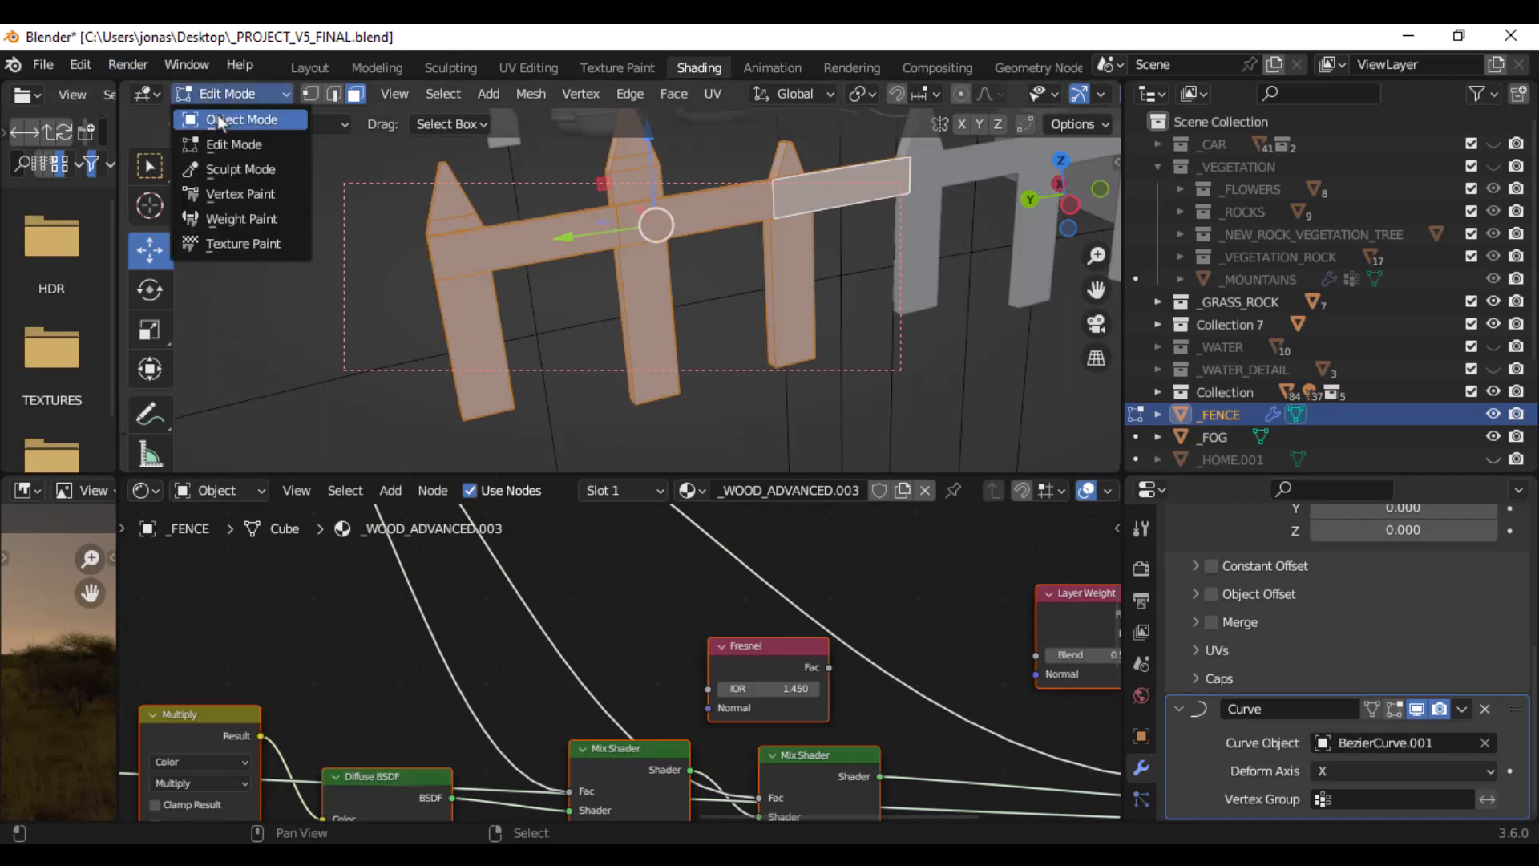
click(221, 120)
key(shift+a)
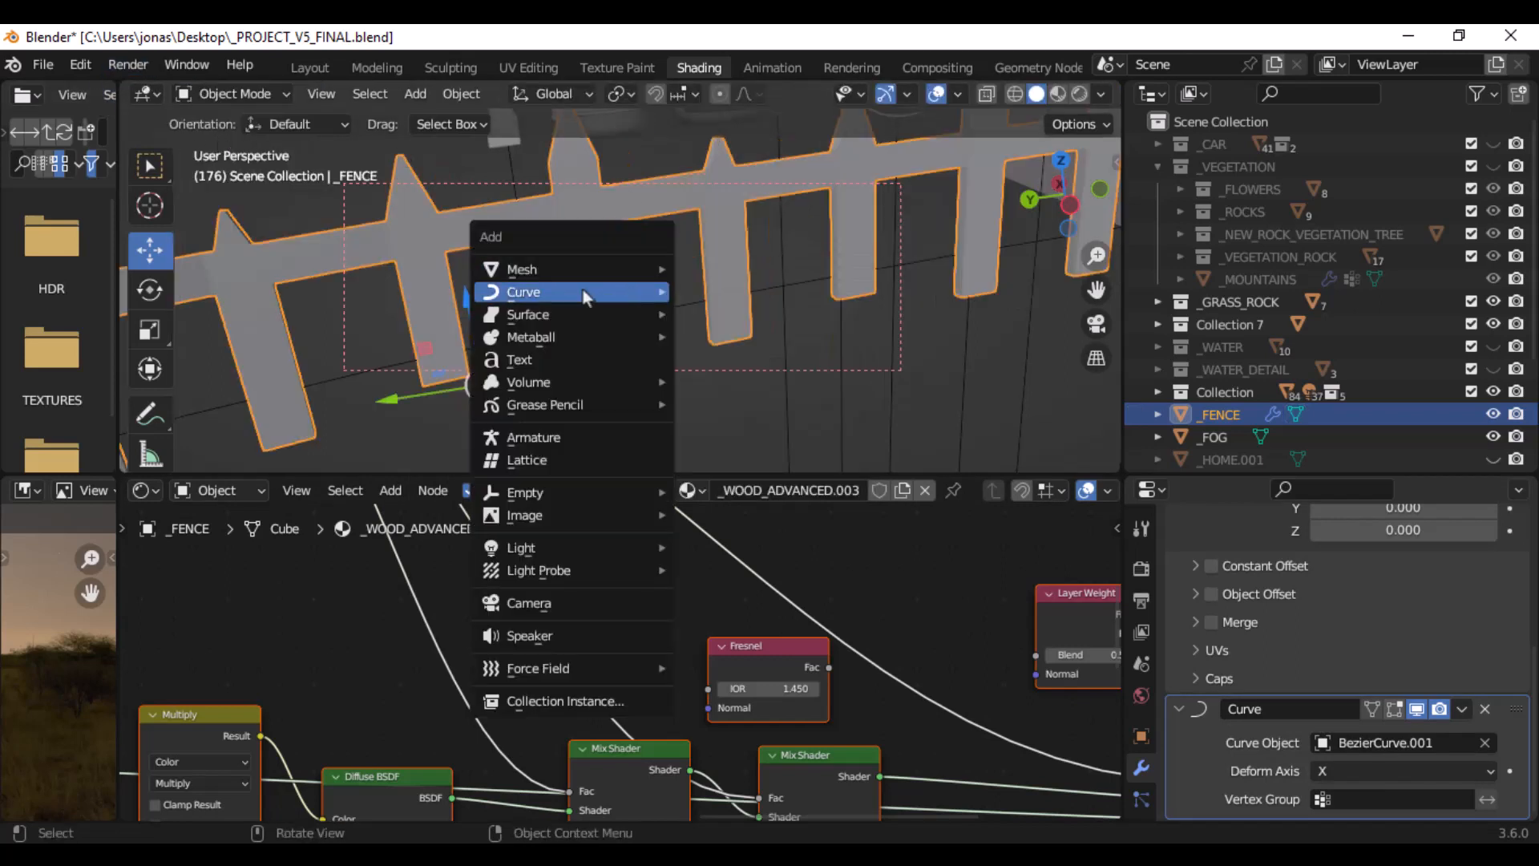
mouse_move(583, 290)
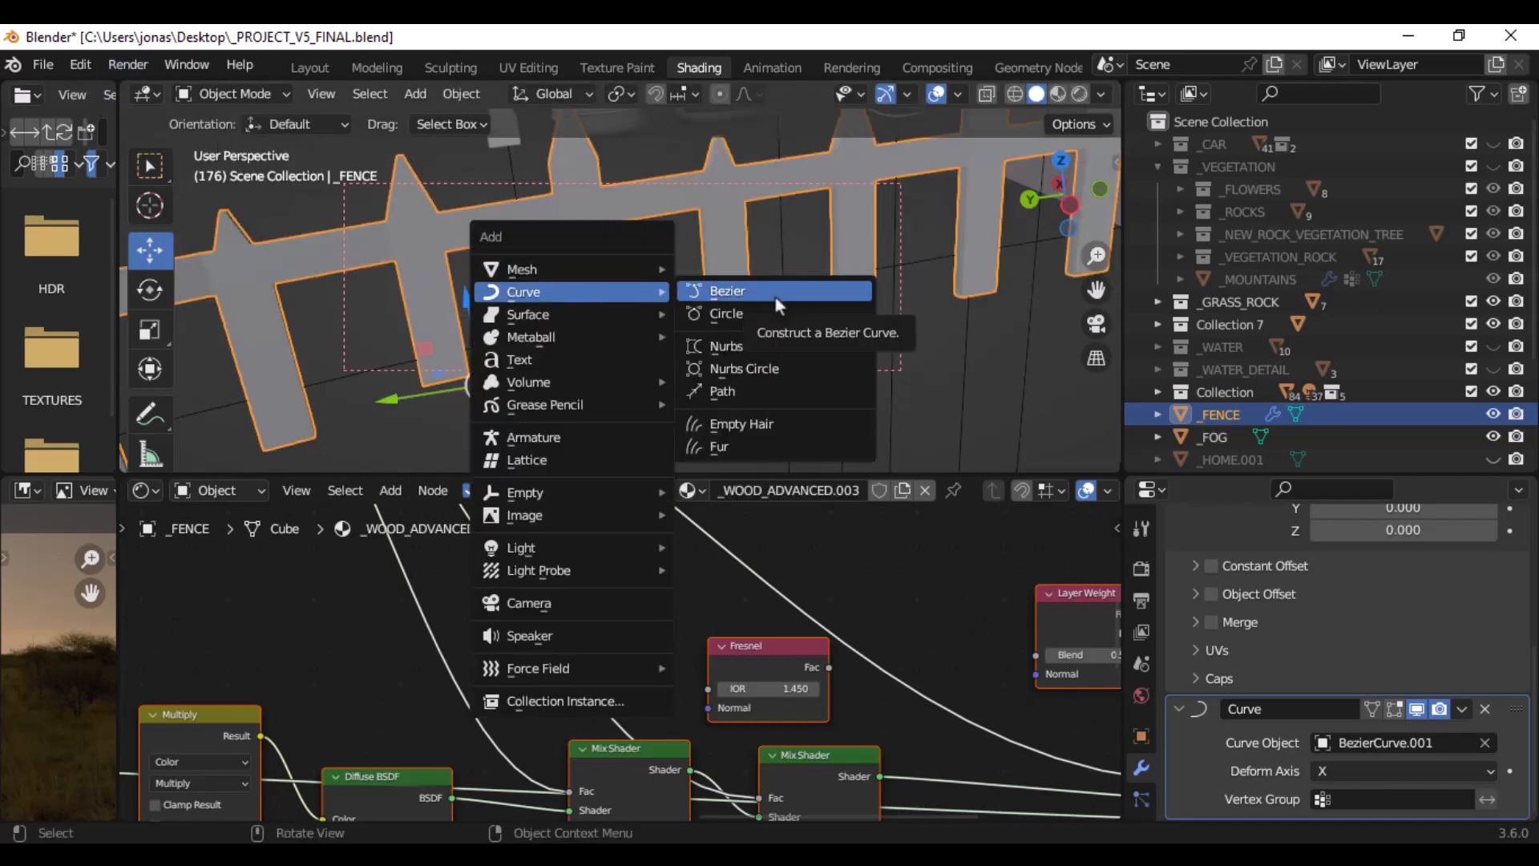
- Choose BezierCurve.001 as the Curve modifier's object and view the fence along its whole path
click(1425, 741)
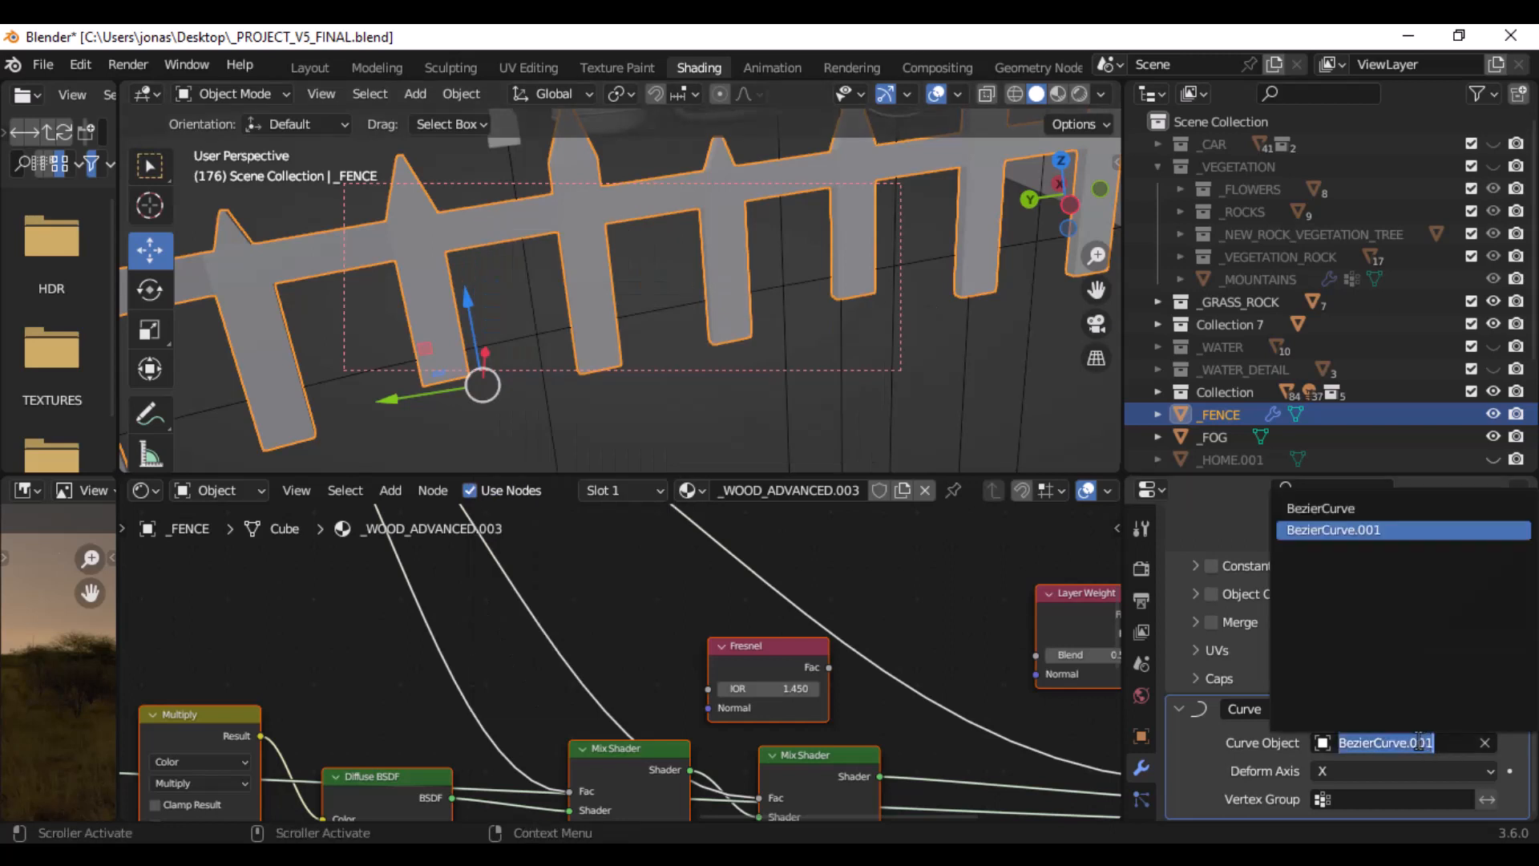
click(1333, 529)
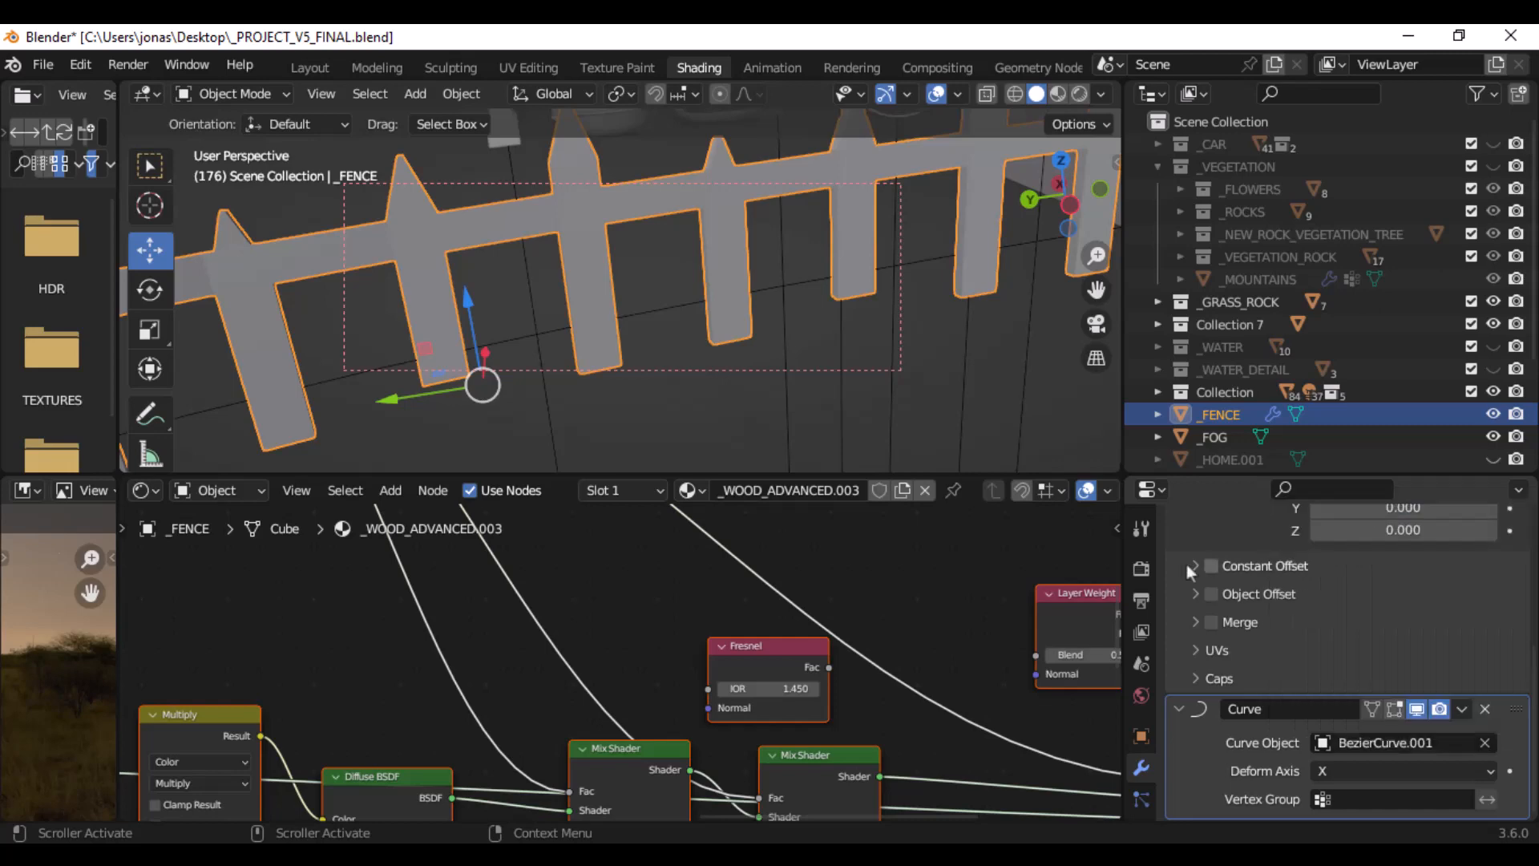
middle_drag(719, 293, 1029, 323)
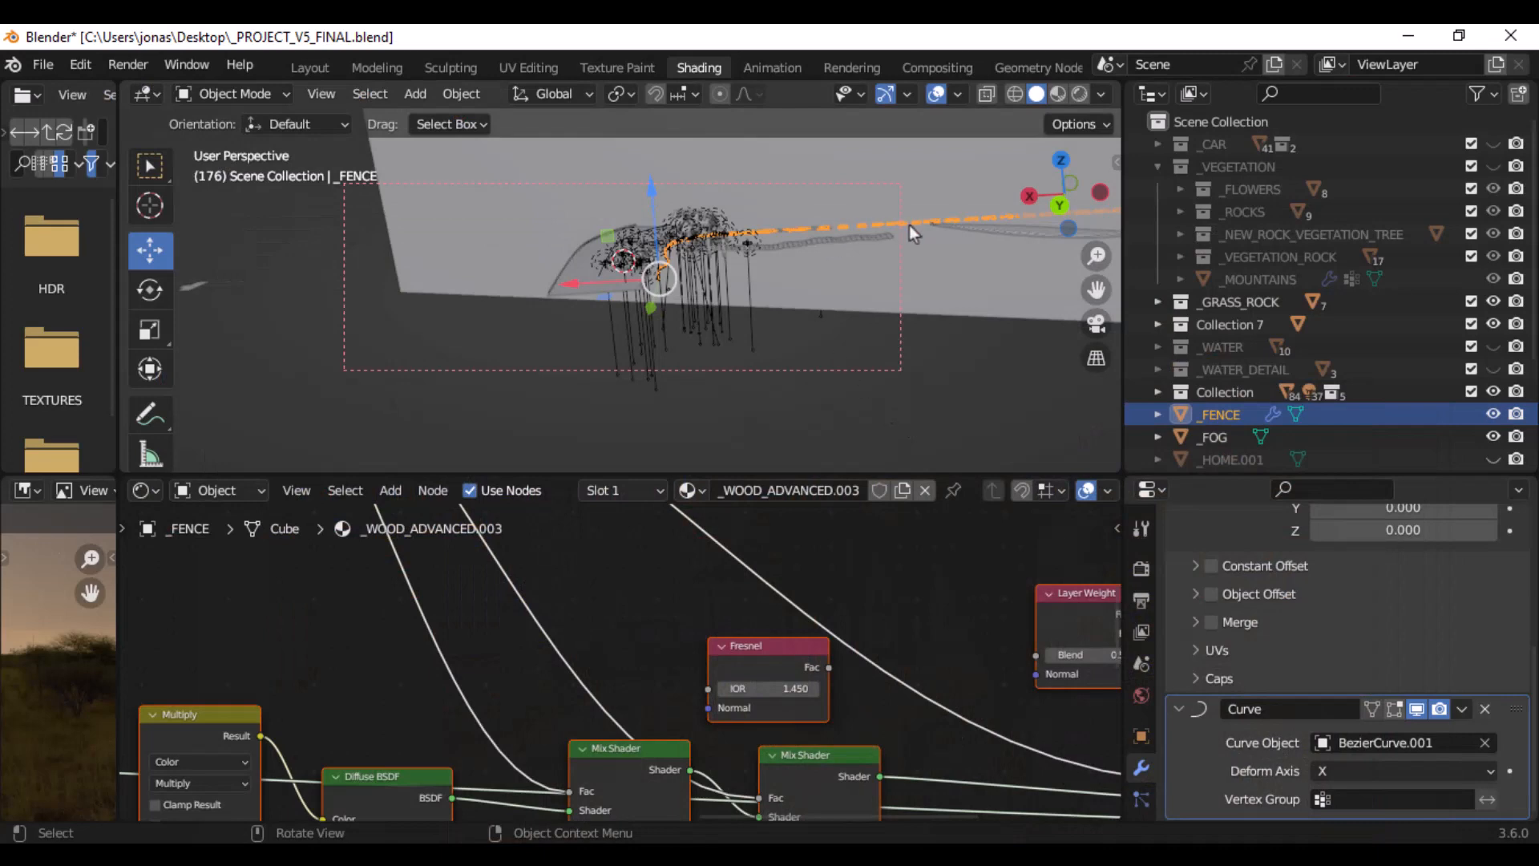
shift+middle_drag(876, 214, 702, 323)
scroll(703, 327, up, 6)
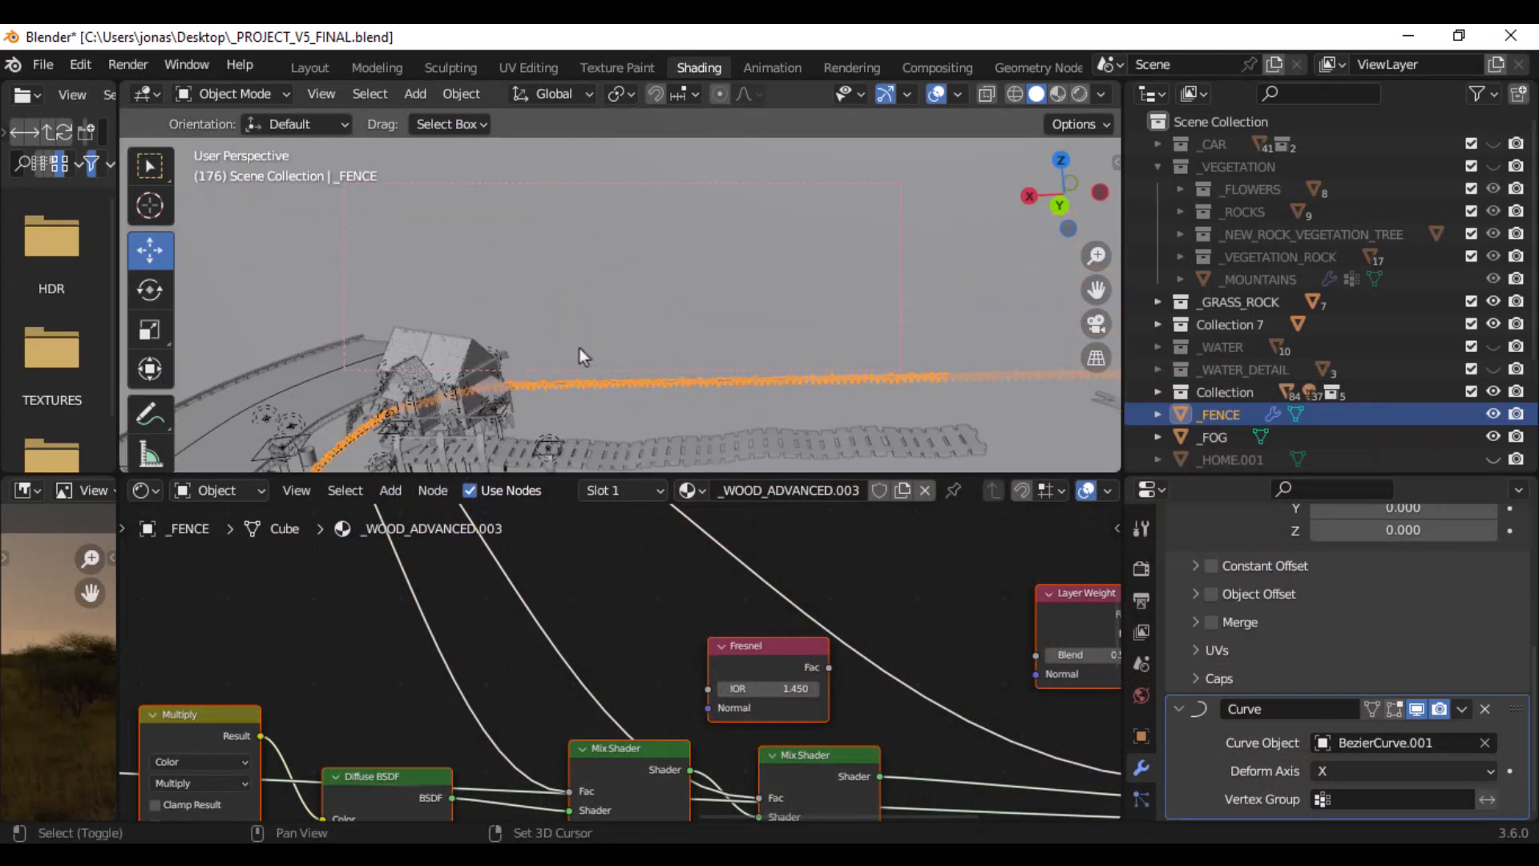
middle_drag(583, 356, 853, 262)
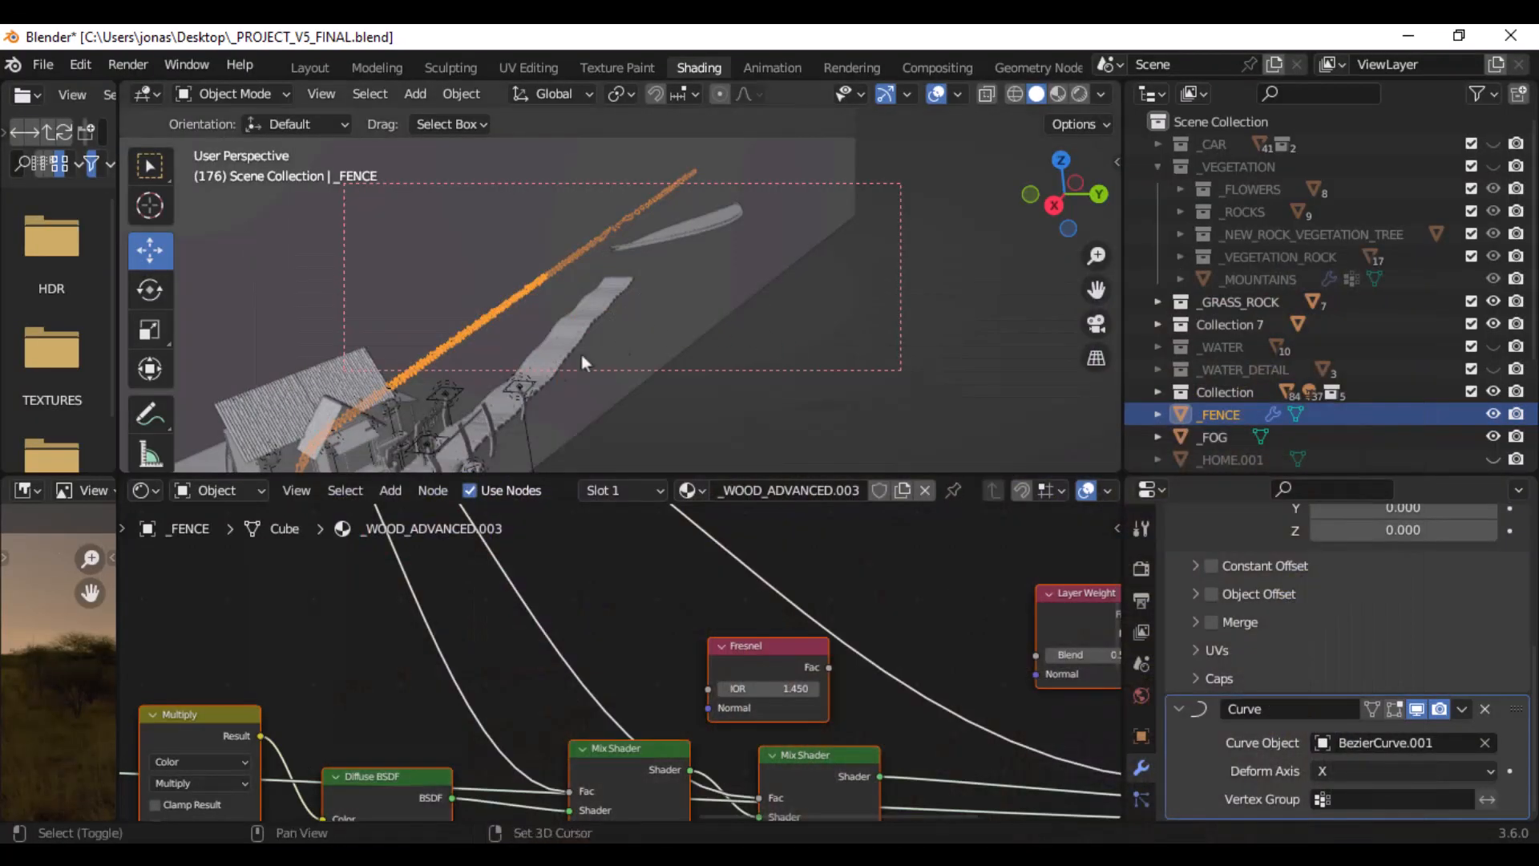
- Hide the _GRASS_ROCK and Collection 7 collections and the _FENCE object around the house
middle_drag(581, 355, 922, 265)
scroll(647, 307, up, 6)
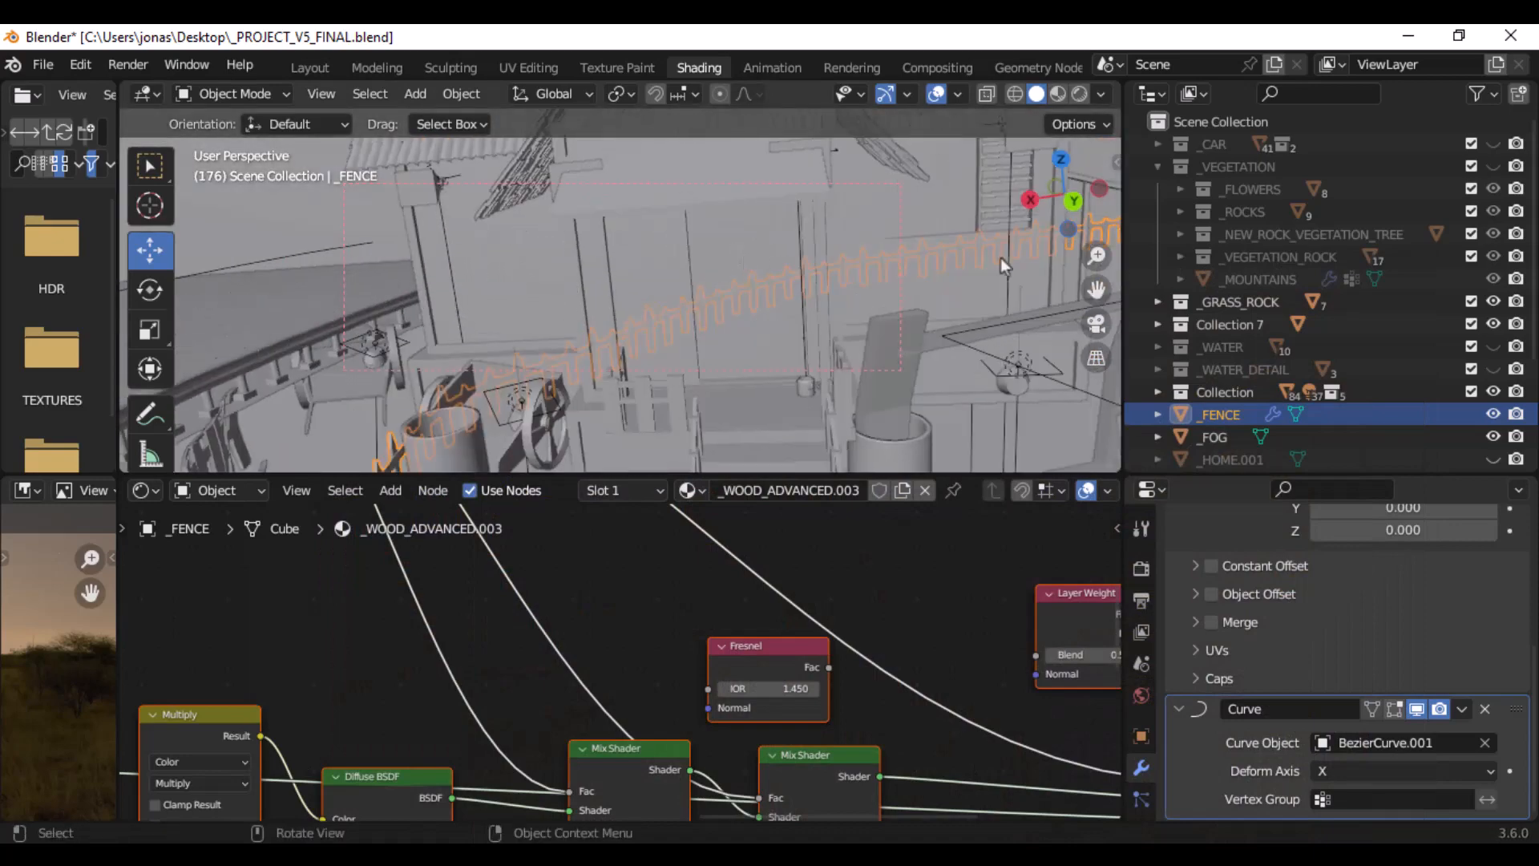
click(1494, 303)
click(1494, 324)
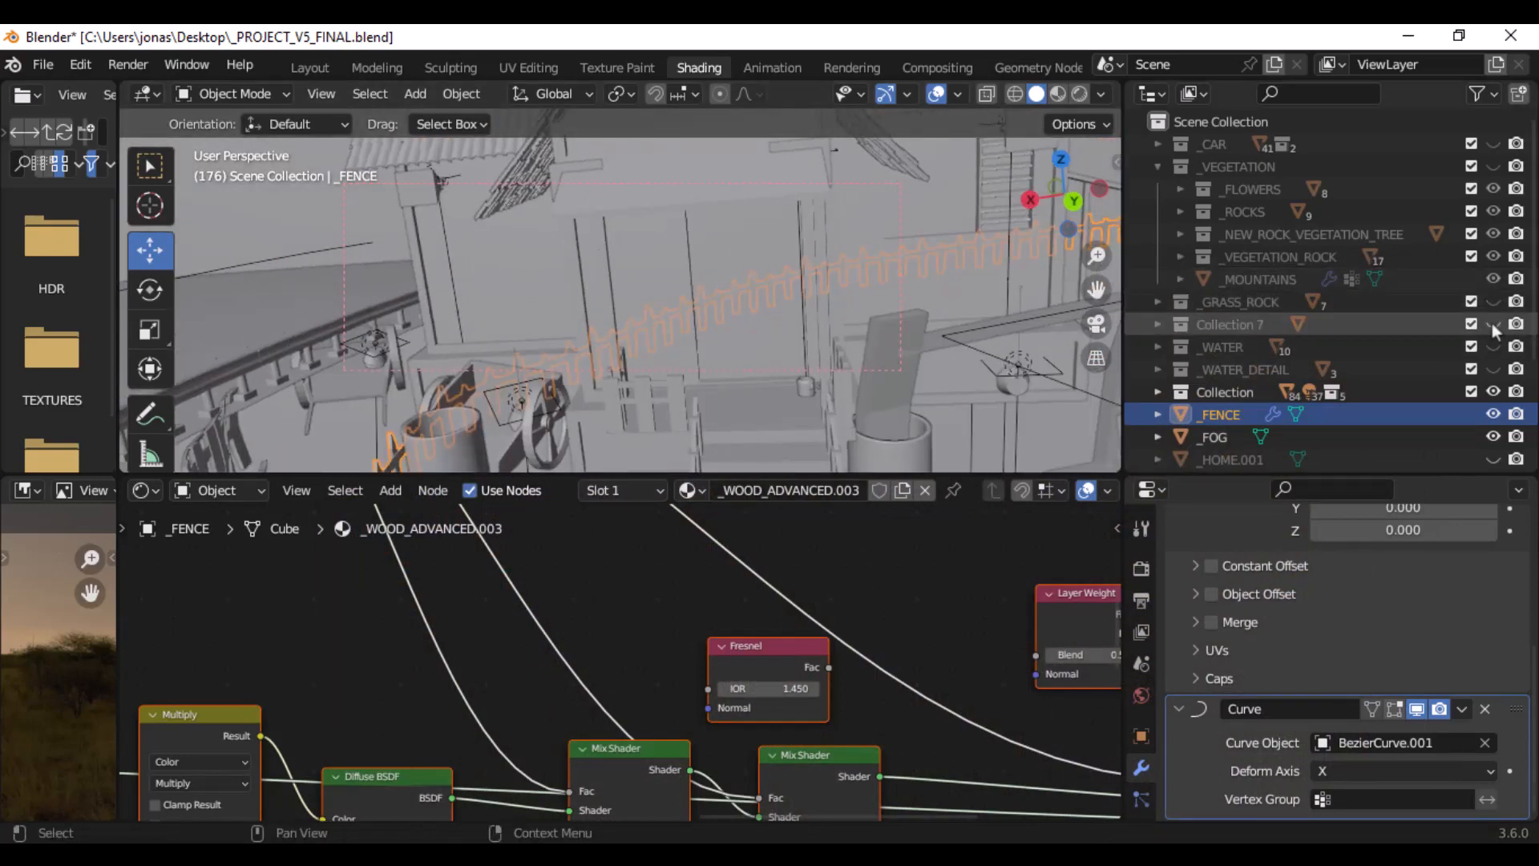
click(1494, 392)
click(1494, 393)
click(1493, 414)
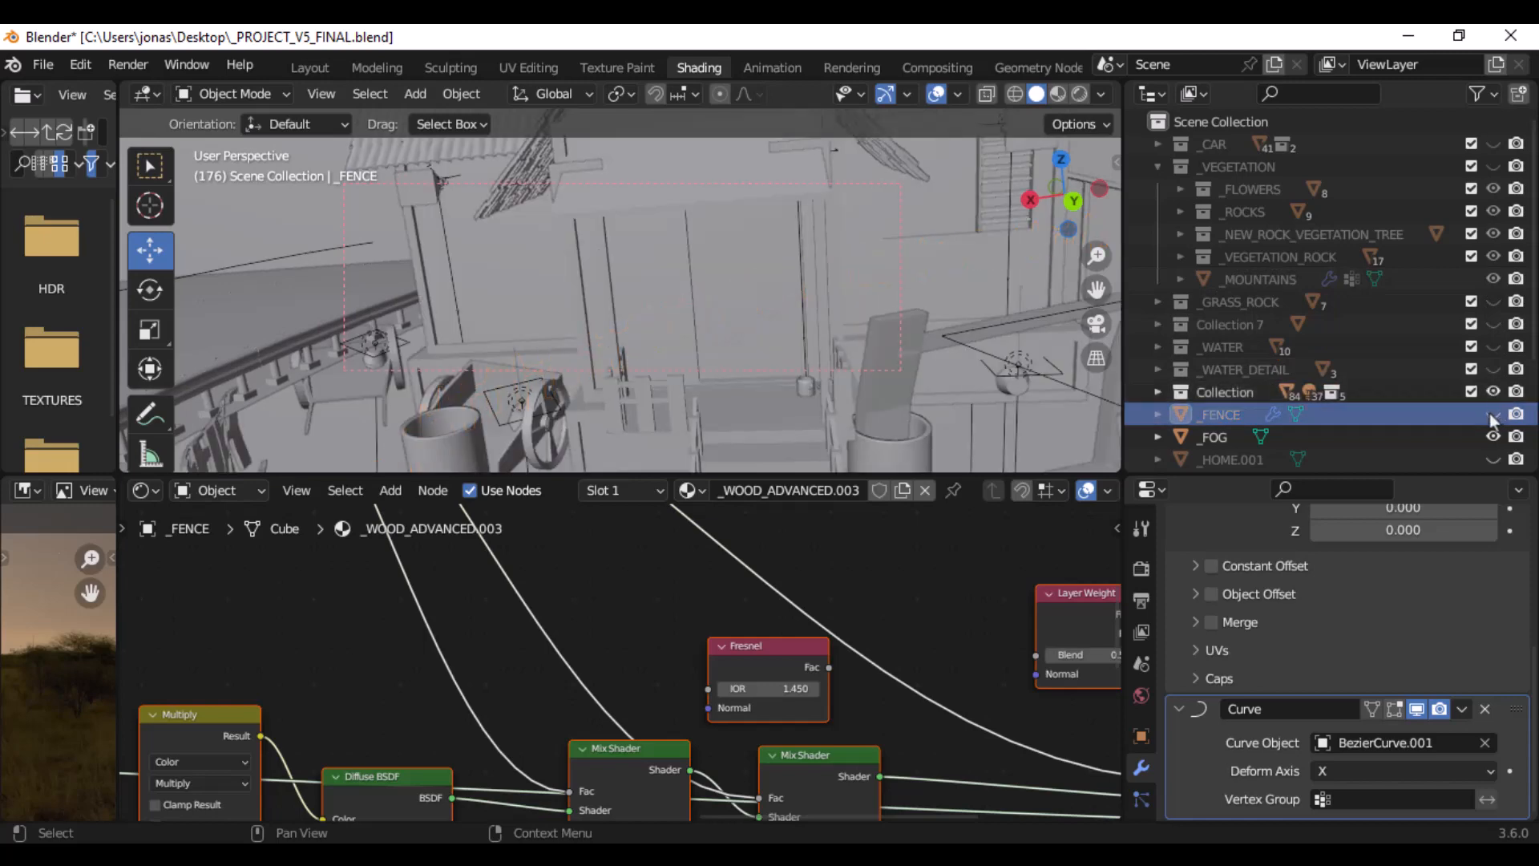
click(1488, 435)
click(1487, 433)
- Set a render region around the house and its dock and switch the viewport to rendered shading
middle_drag(900, 311, 848, 285)
key(b)
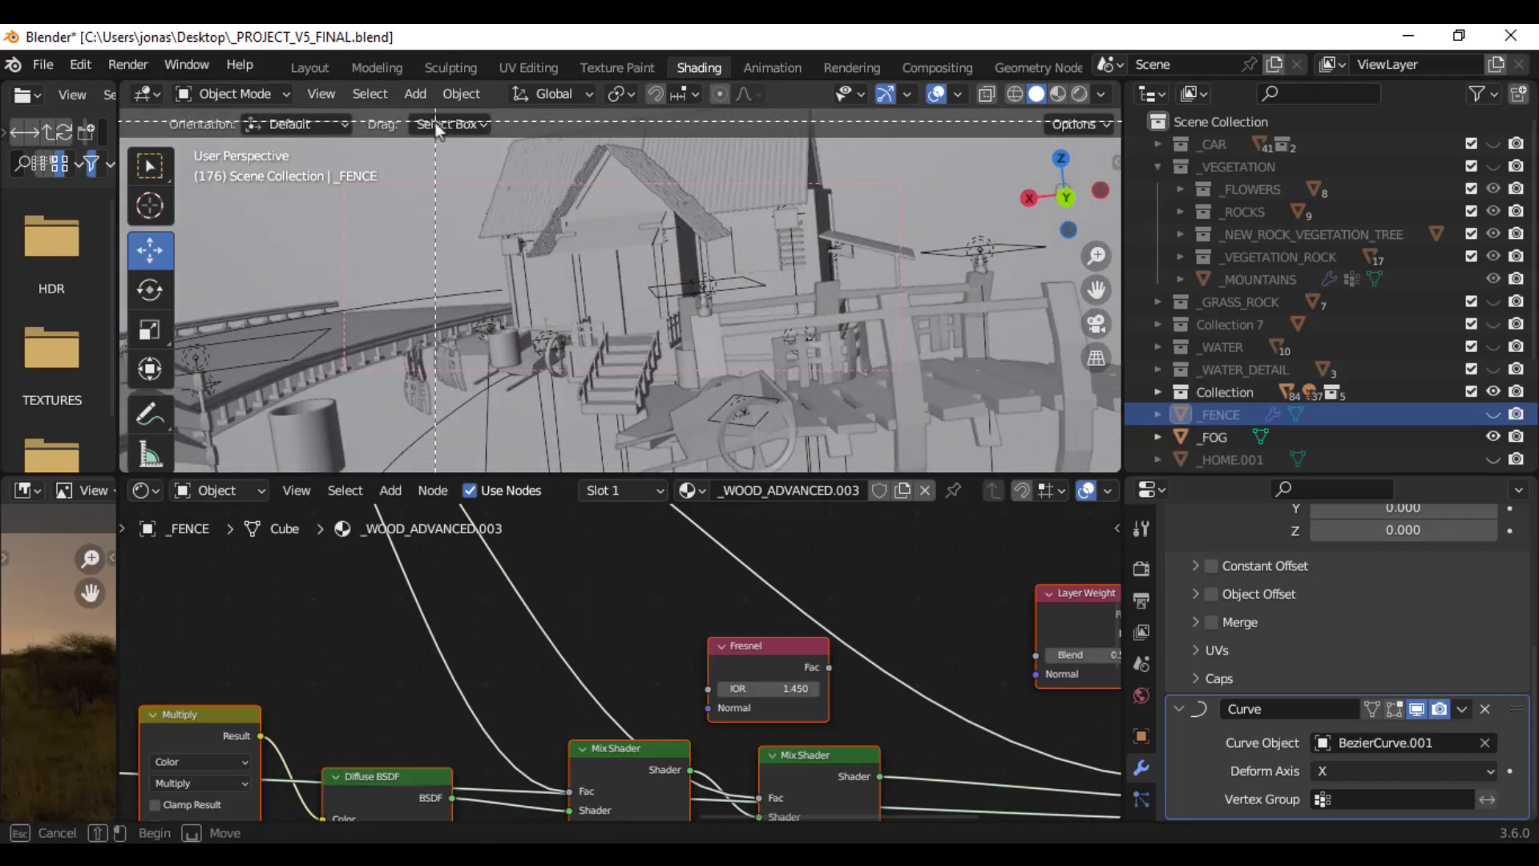
drag(410, 129, 1041, 465)
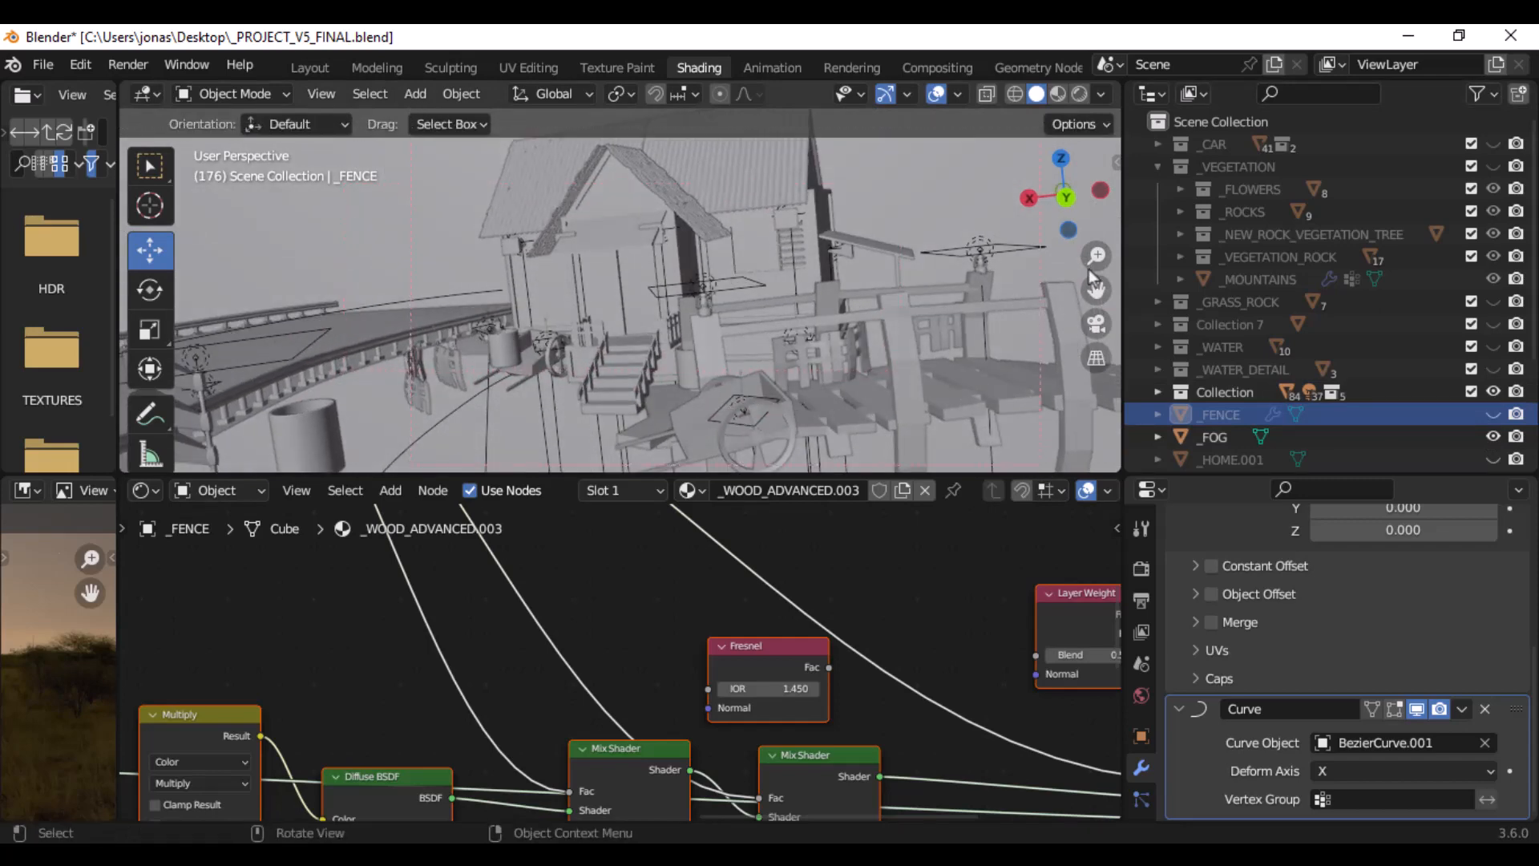
click(1079, 95)
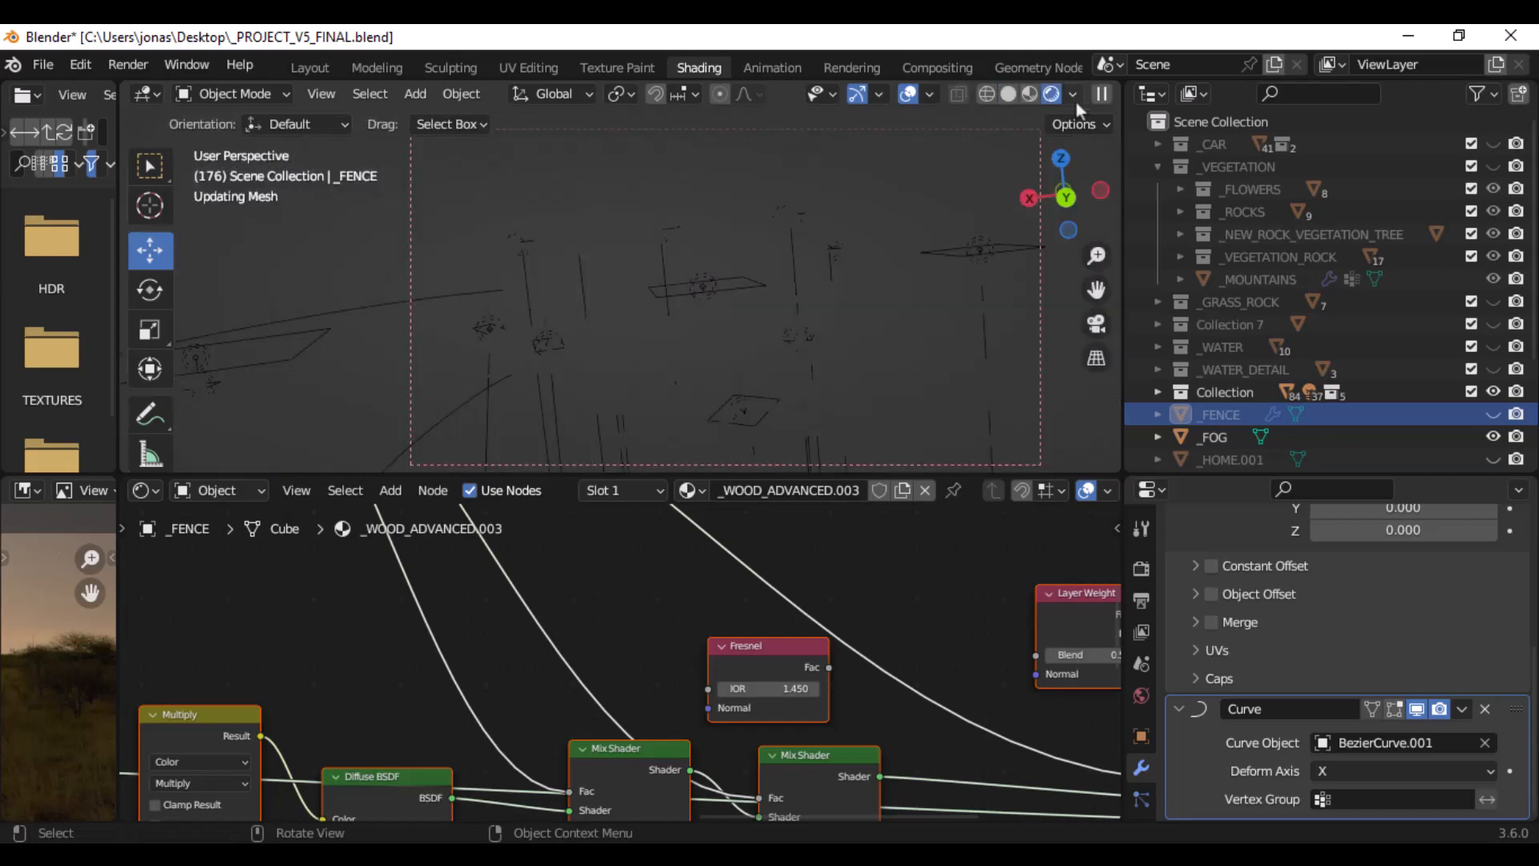
- Select the _HOME house, enlarge the 3D viewport and inspect its walls and lamps up close in the render
click(548, 303)
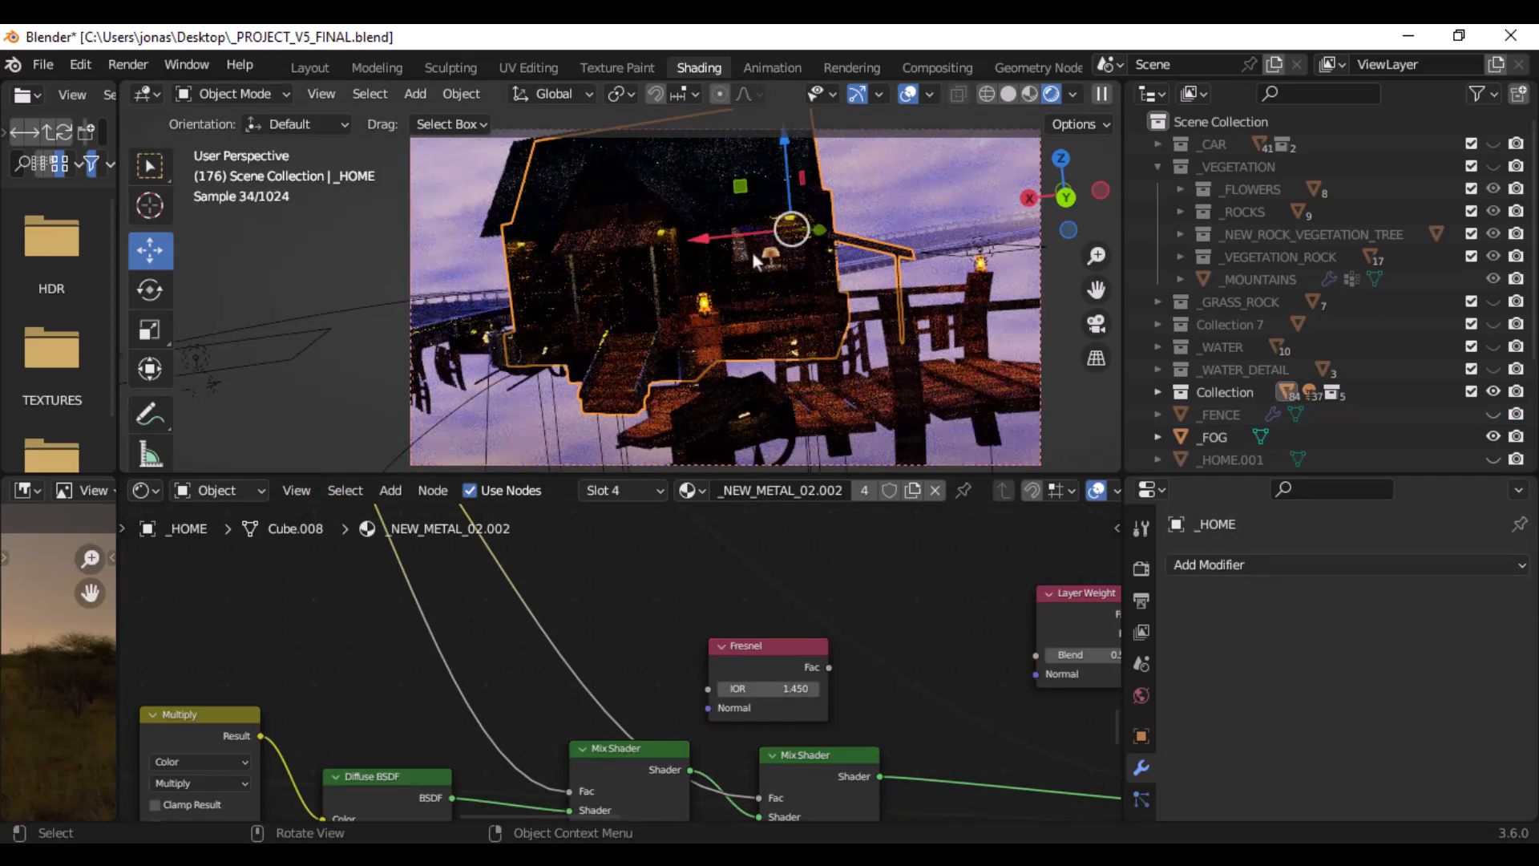
middle_drag(602, 270, 710, 271)
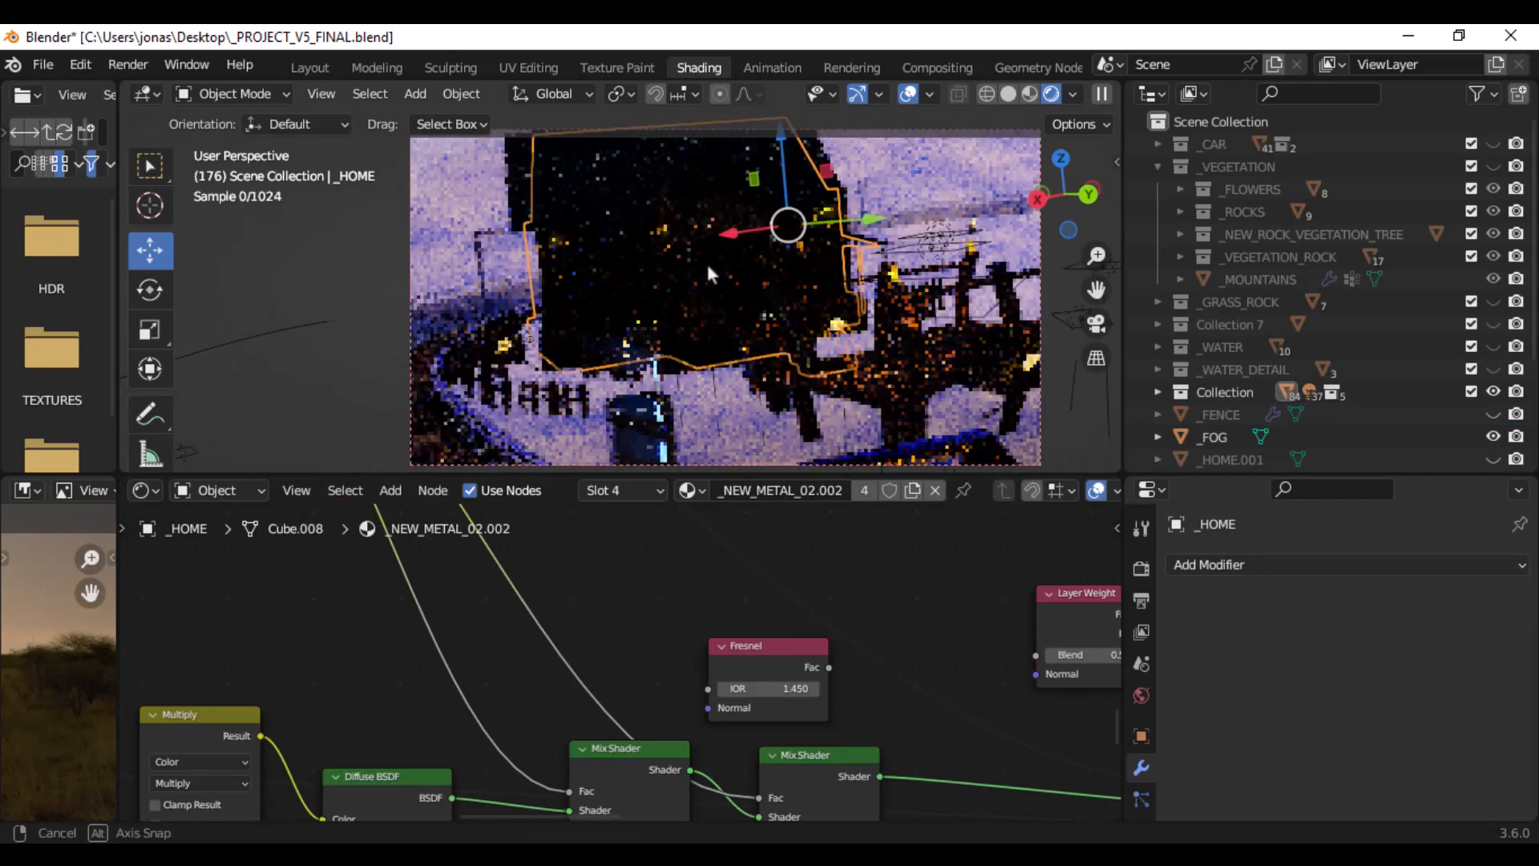
scroll(609, 277, up, 3)
scroll(608, 268, up, 2)
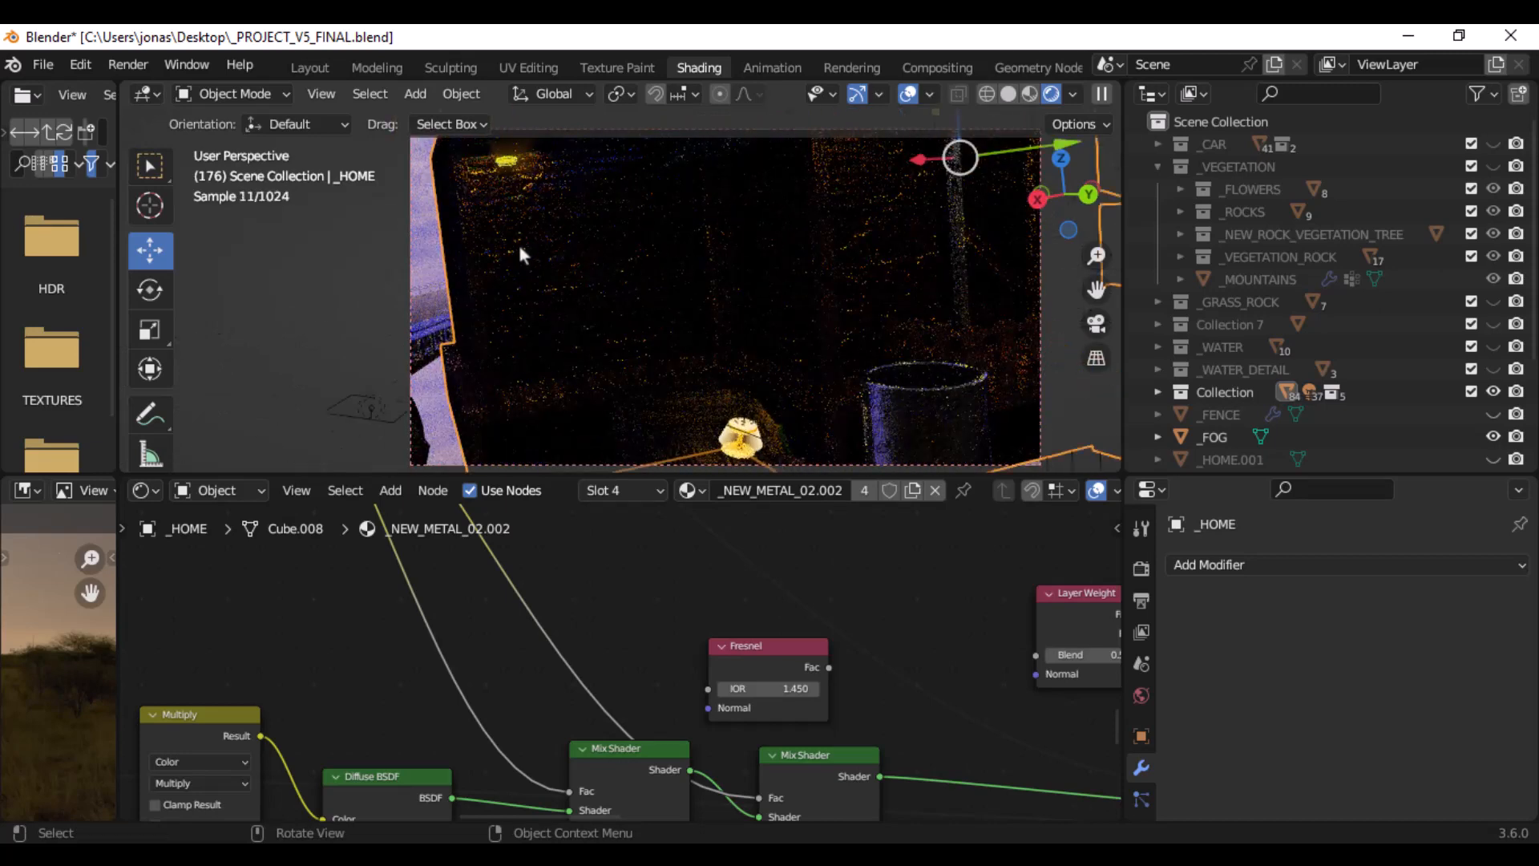
middle_drag(518, 251, 701, 249)
scroll(830, 260, up, 2)
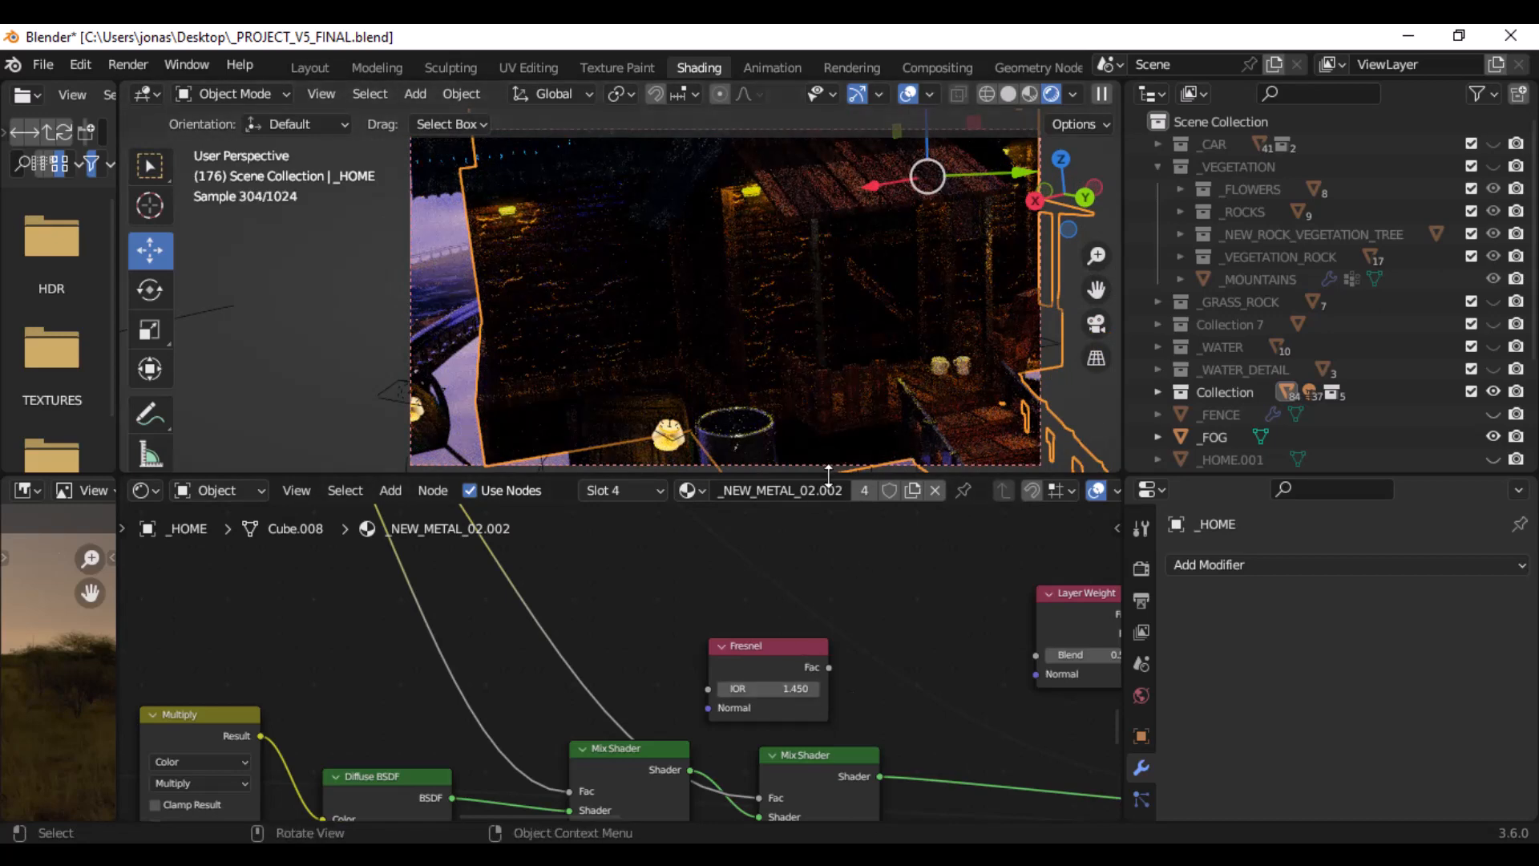
drag(816, 529, 815, 683)
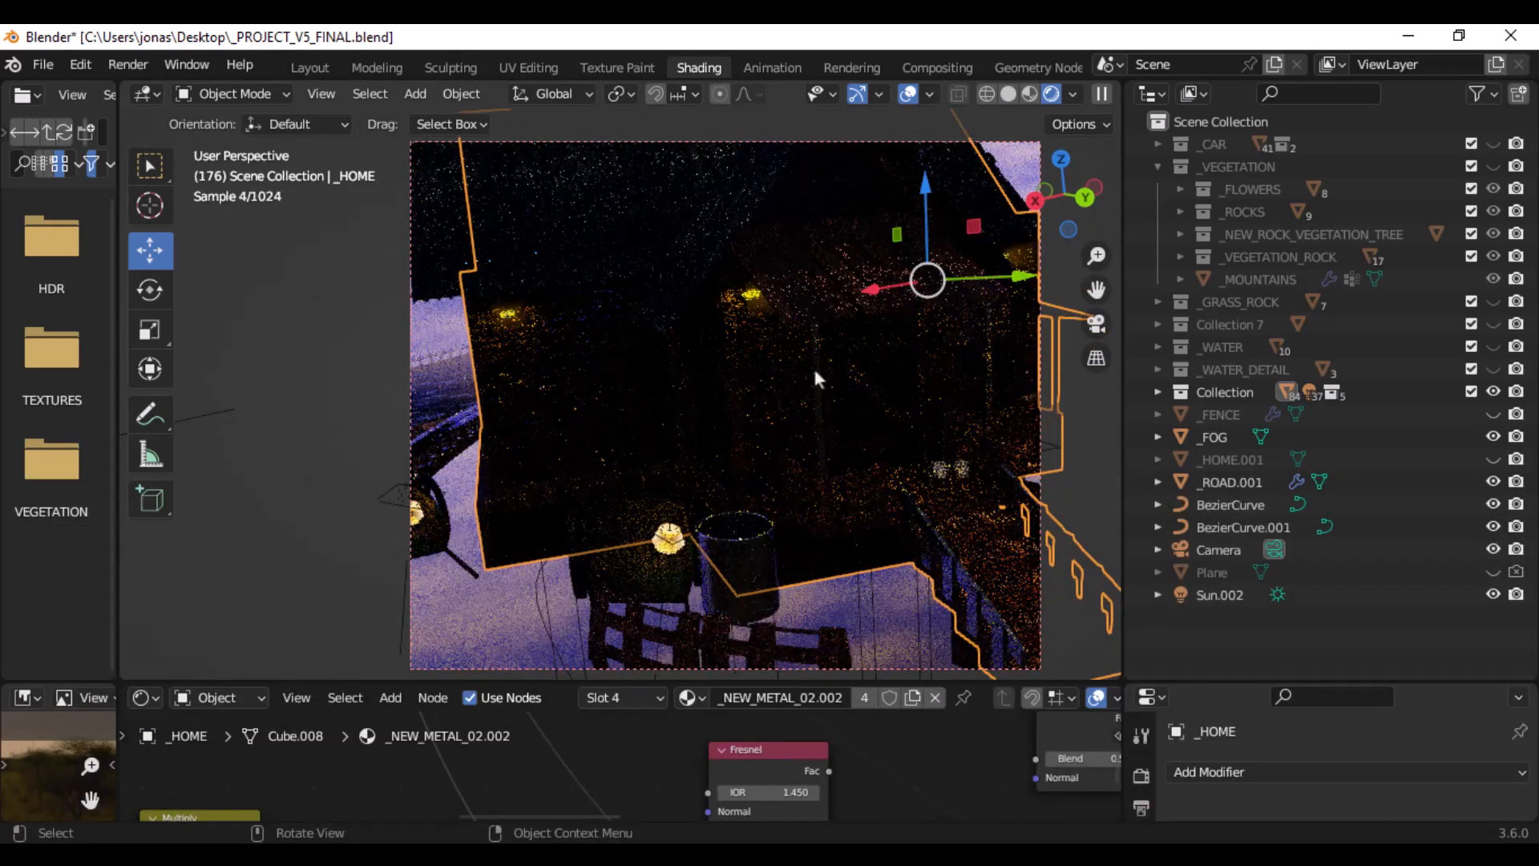
middle_drag(813, 364, 769, 354)
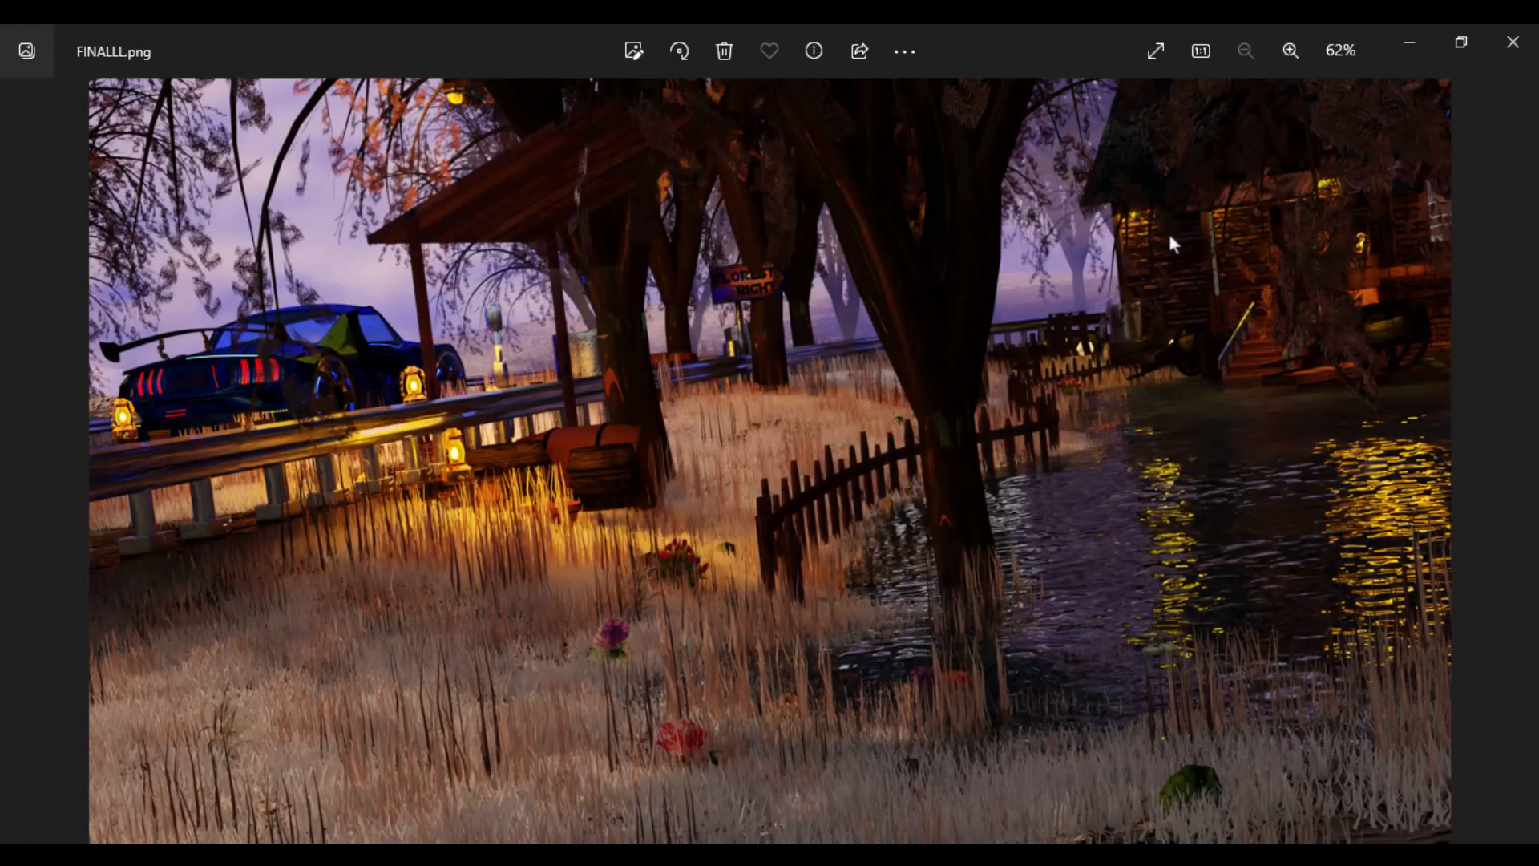
- Switch to the final render FINALLL.png in the image viewer and examine the lamp-lit brick walls of the house
scroll(1174, 248, up, 6)
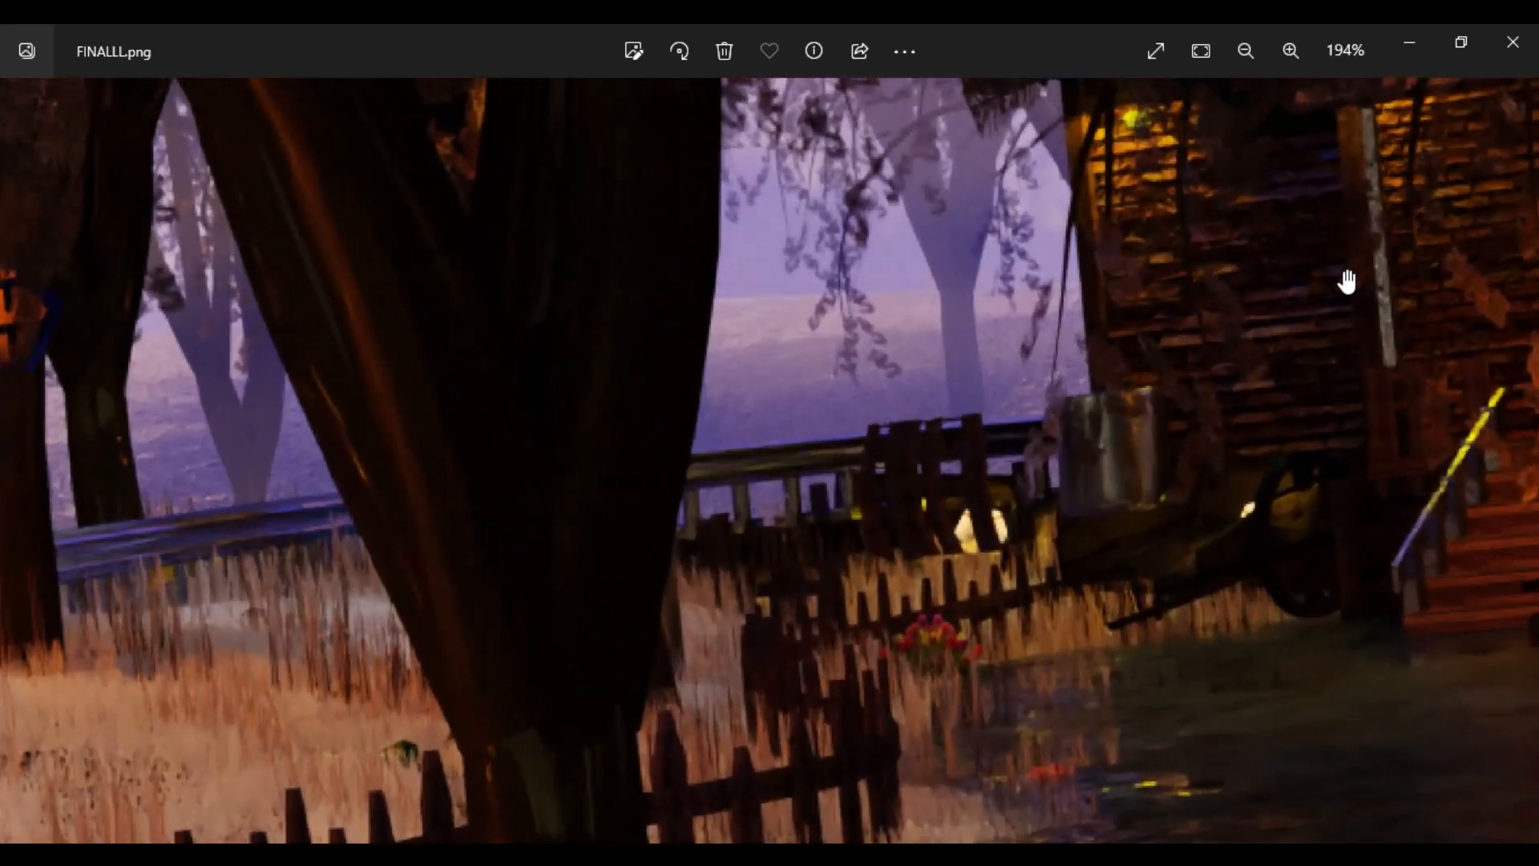
drag(1347, 281, 704, 501)
scroll(884, 481, up, 3)
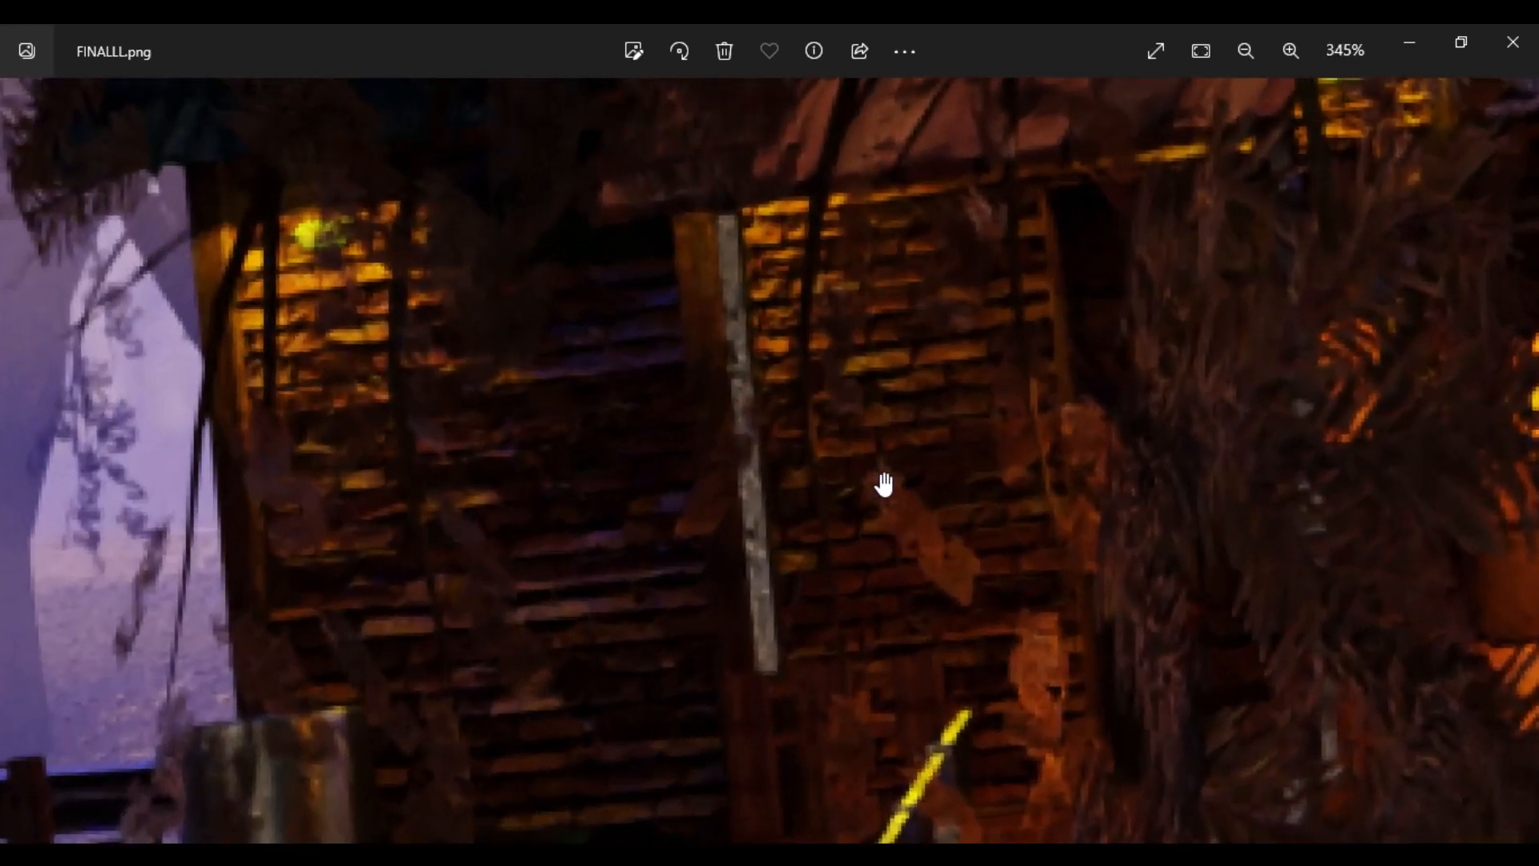
scroll(884, 482, down, 4)
scroll(894, 483, up, 4)
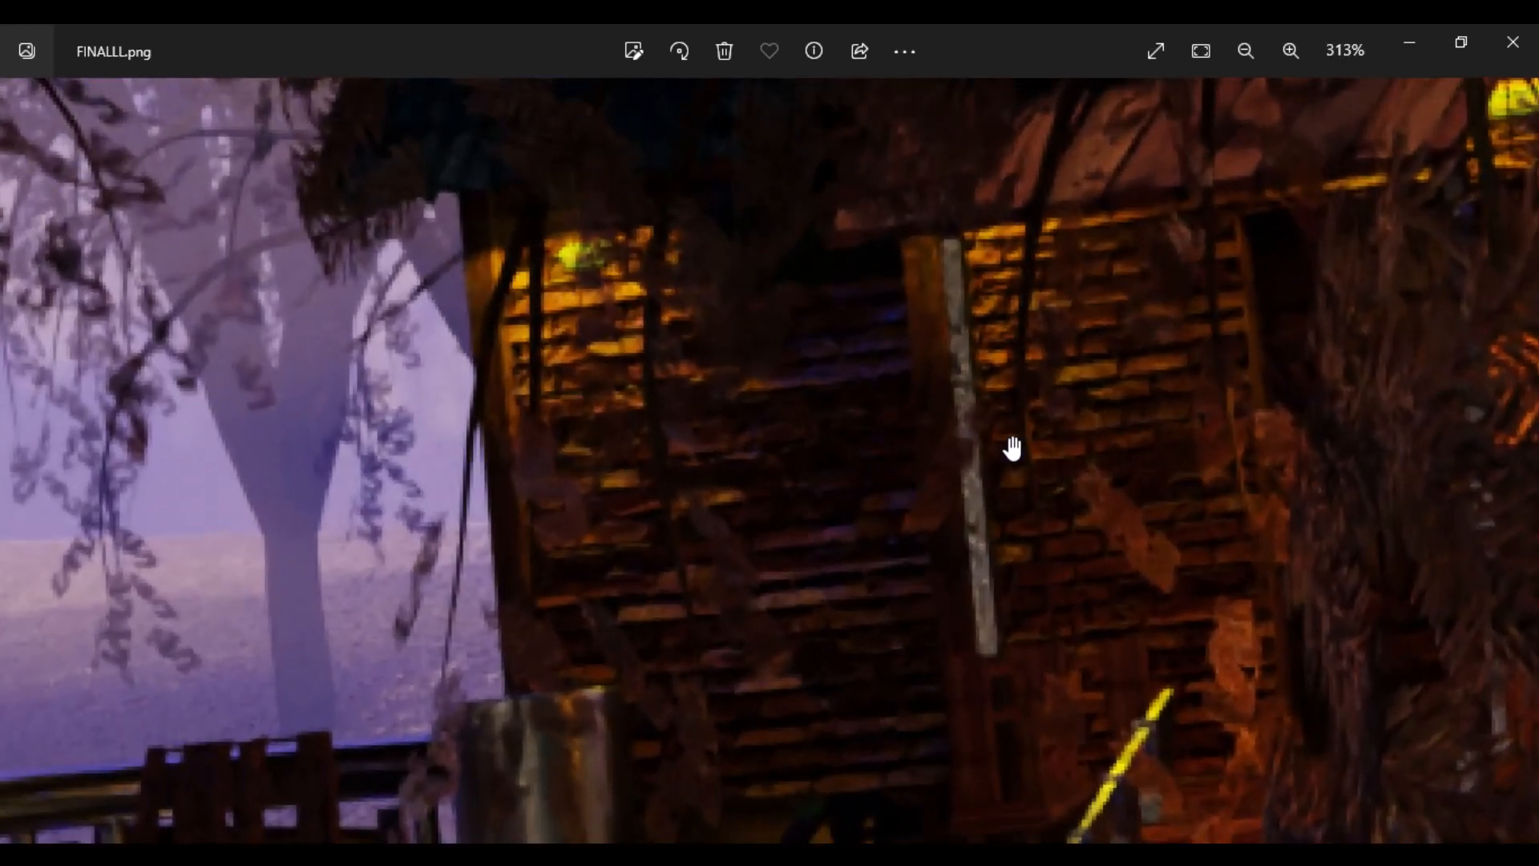
scroll(1147, 413, down, 5)
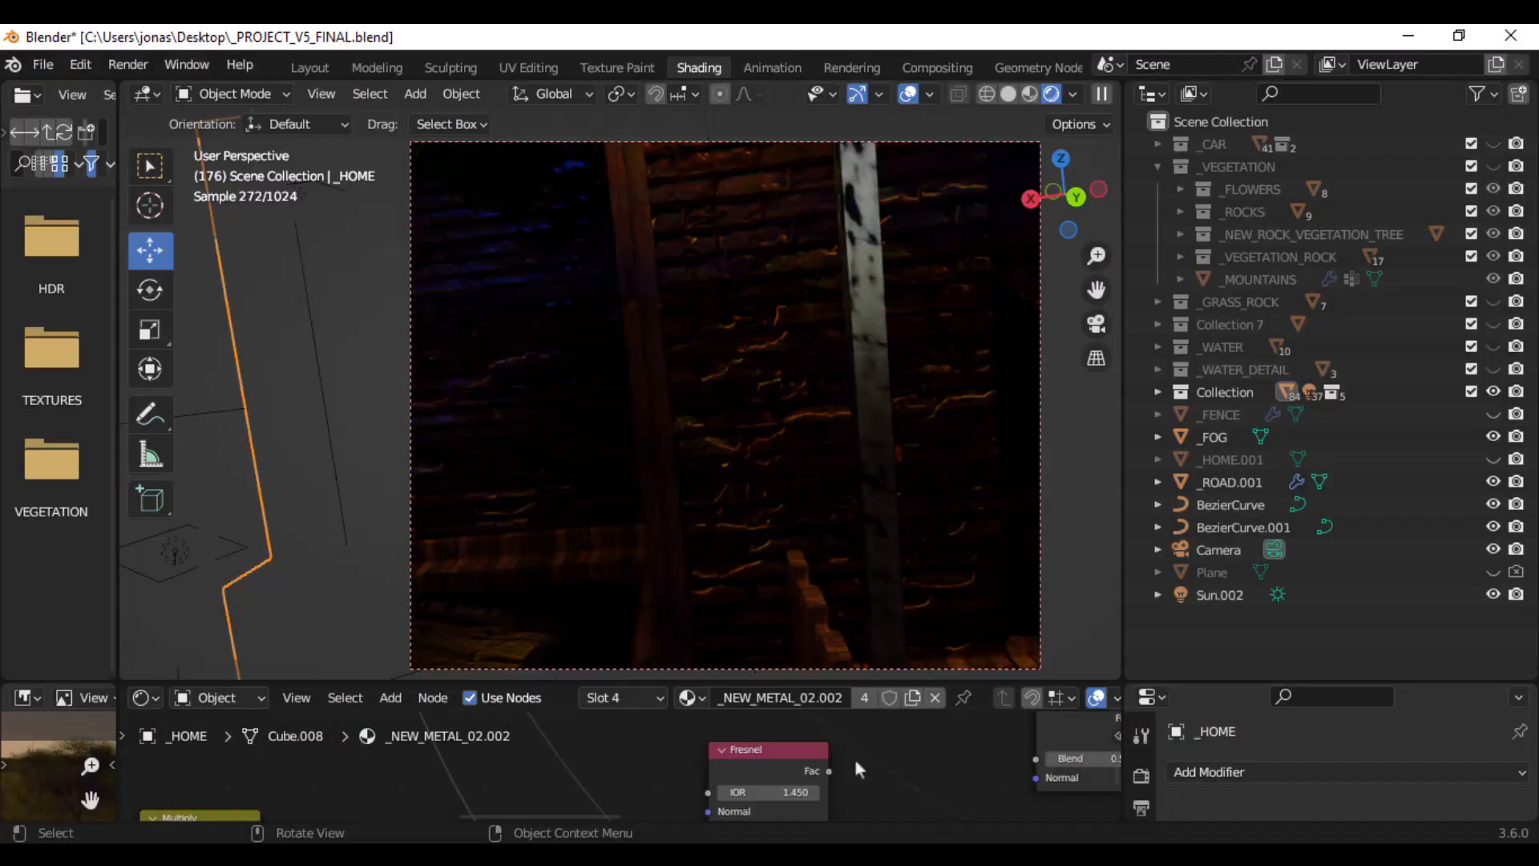
- Return to Blender, select the _MOUNTAINS object and display its list of particle systems
click(925, 450)
key(KP_Decimal)
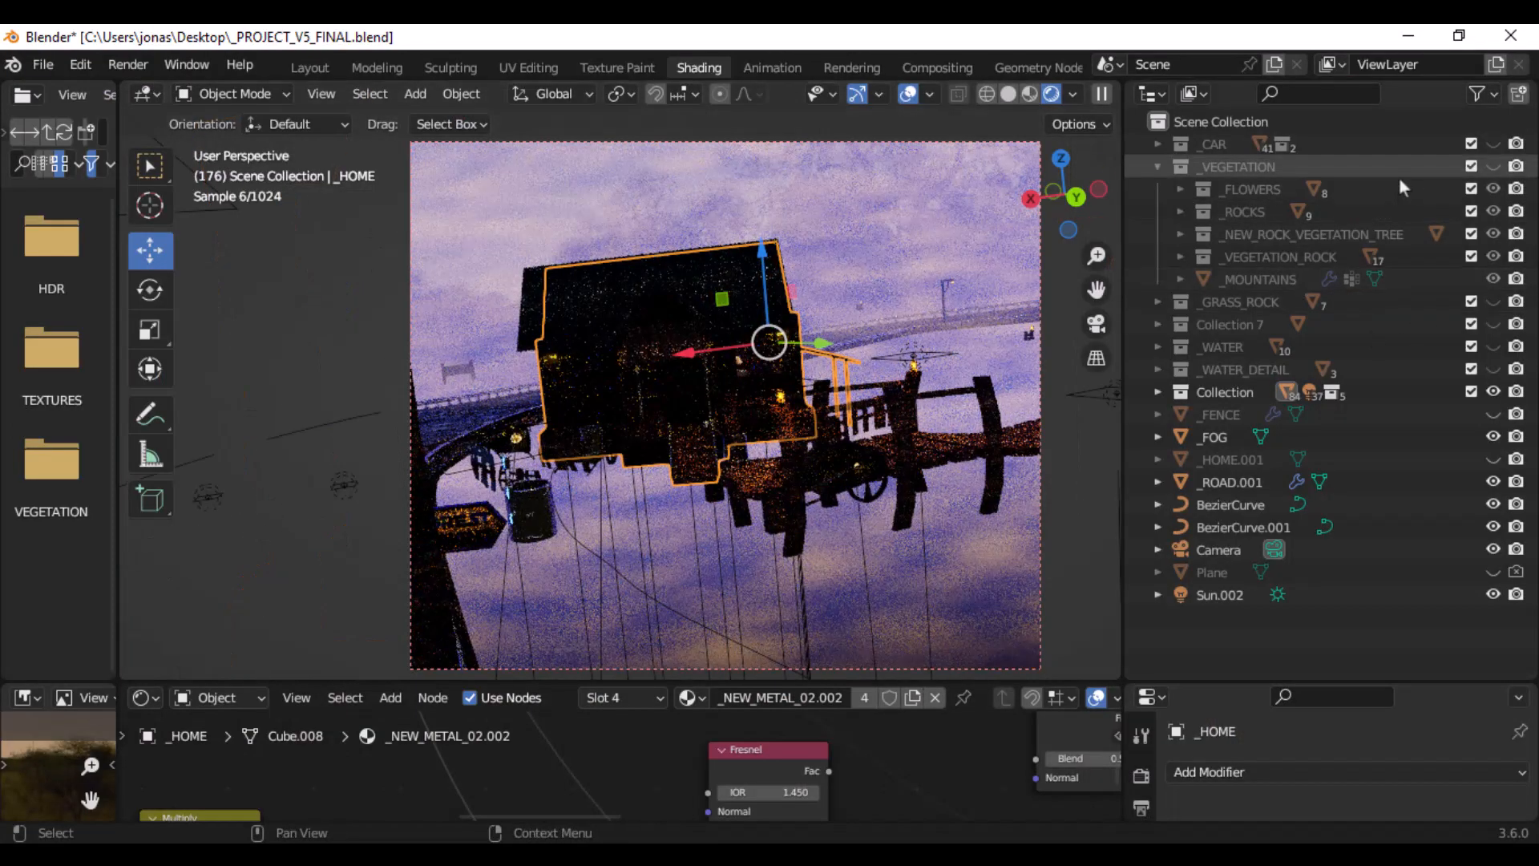
click(1261, 278)
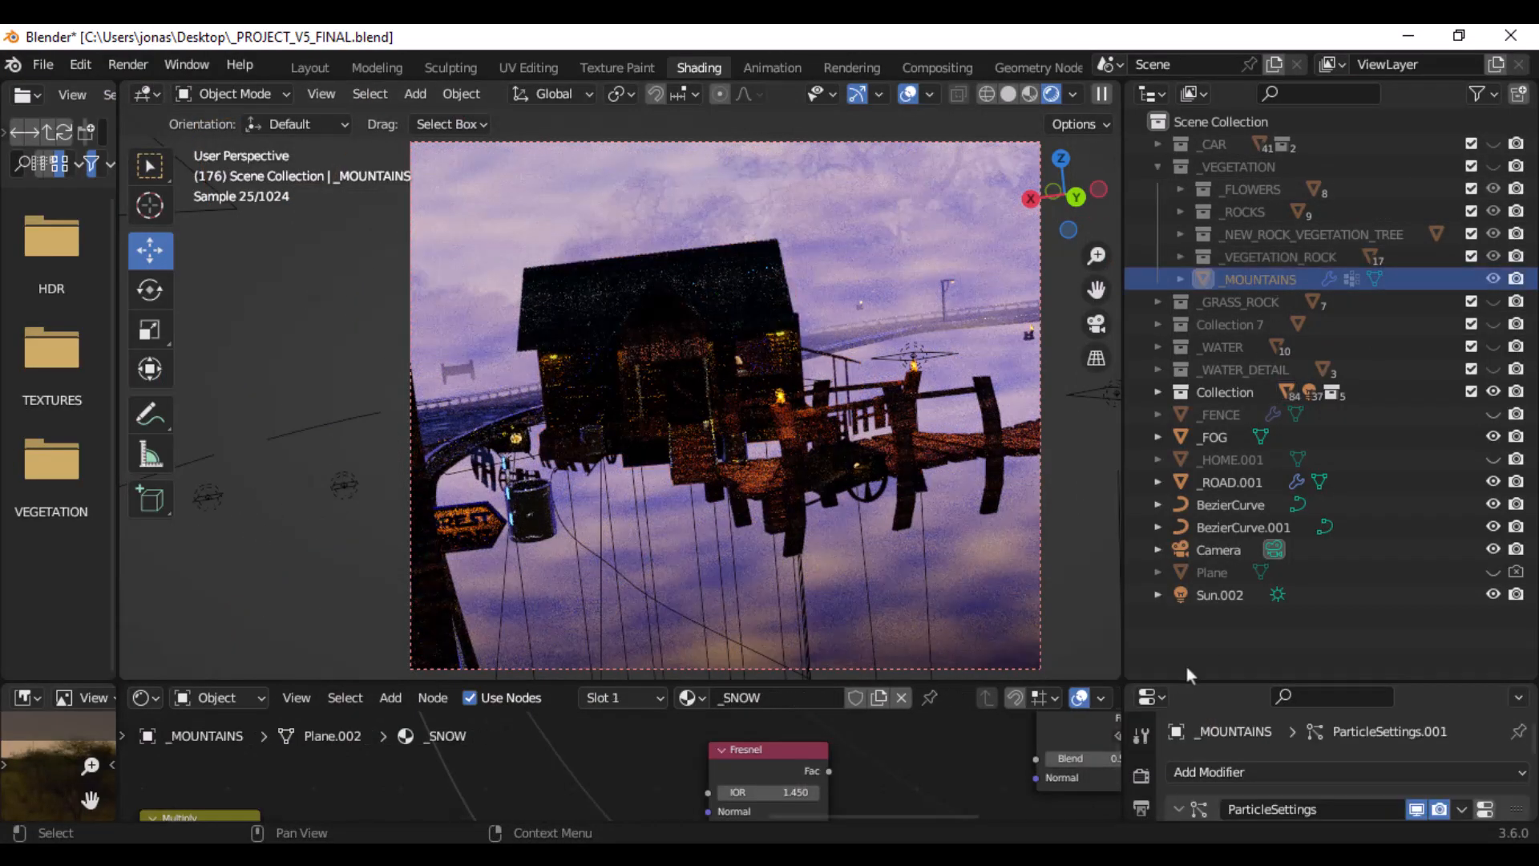
drag(1178, 679, 1178, 437)
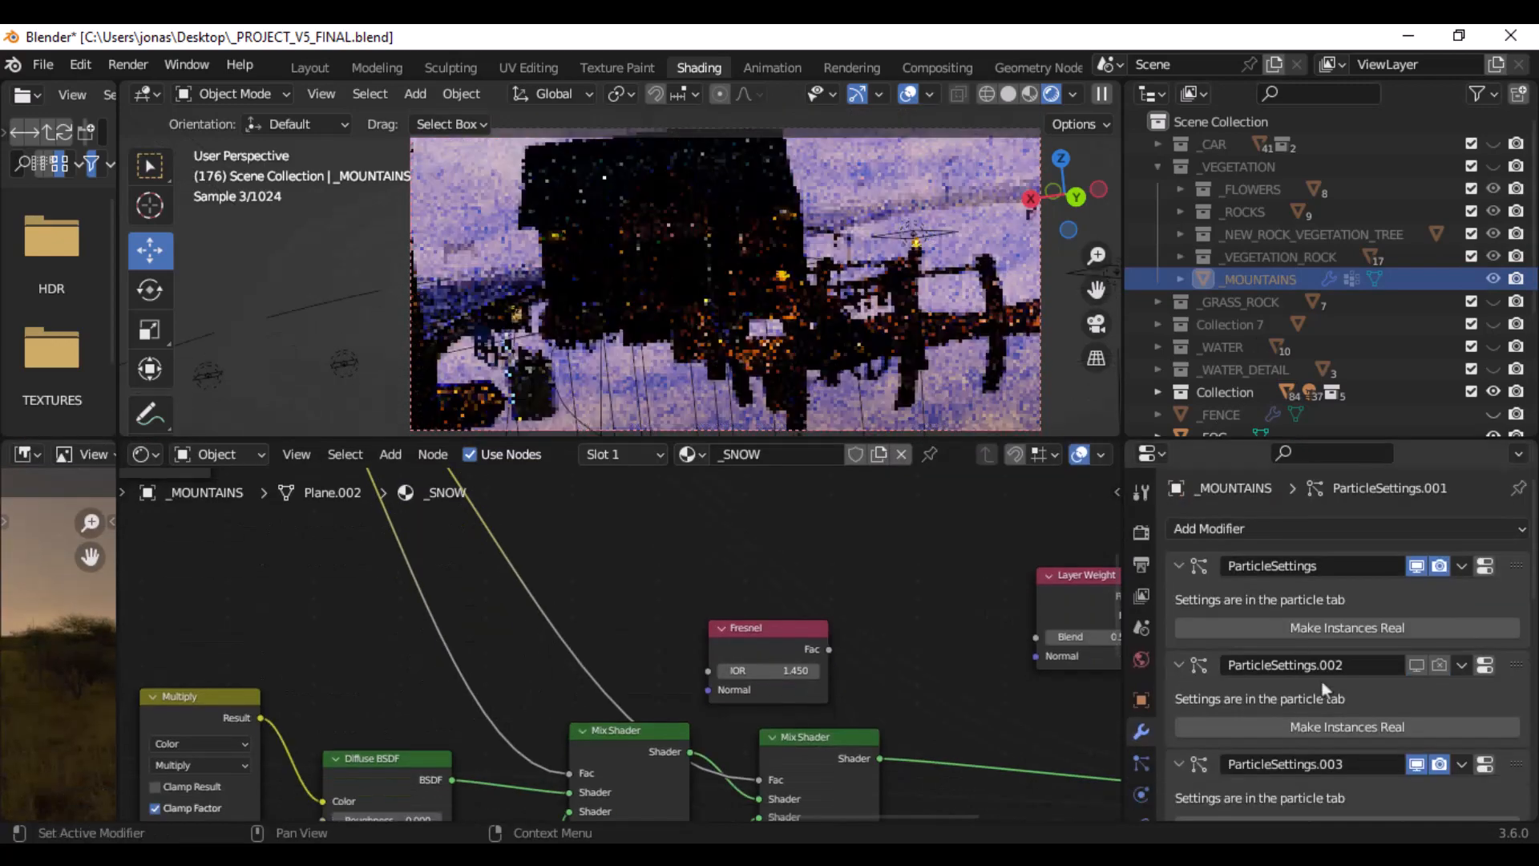
scroll(1320, 681, down, 3)
scroll(1321, 681, down, 5)
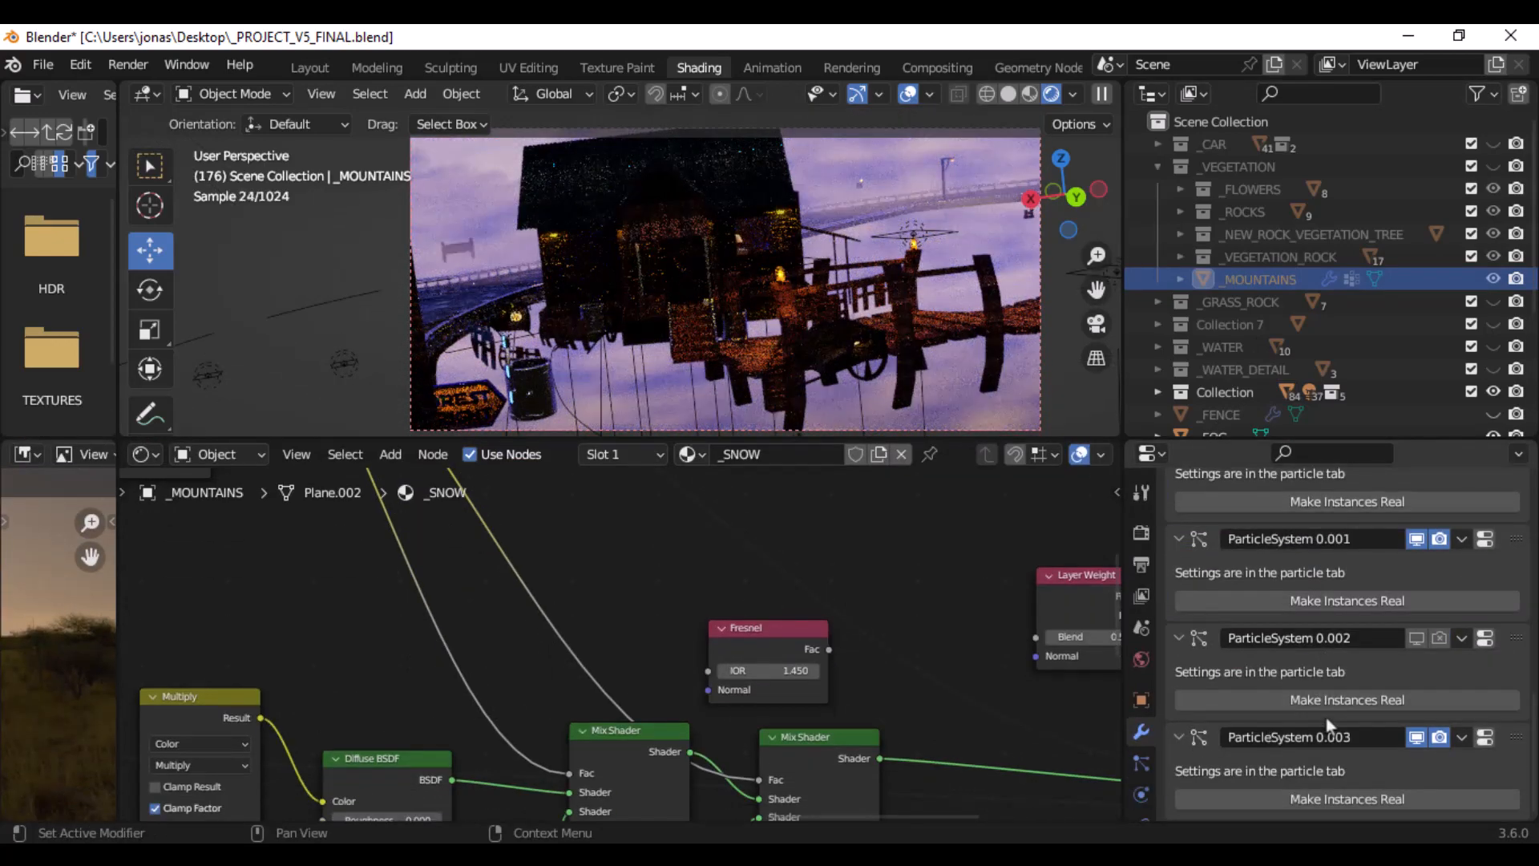
scroll(1339, 672, up, 8)
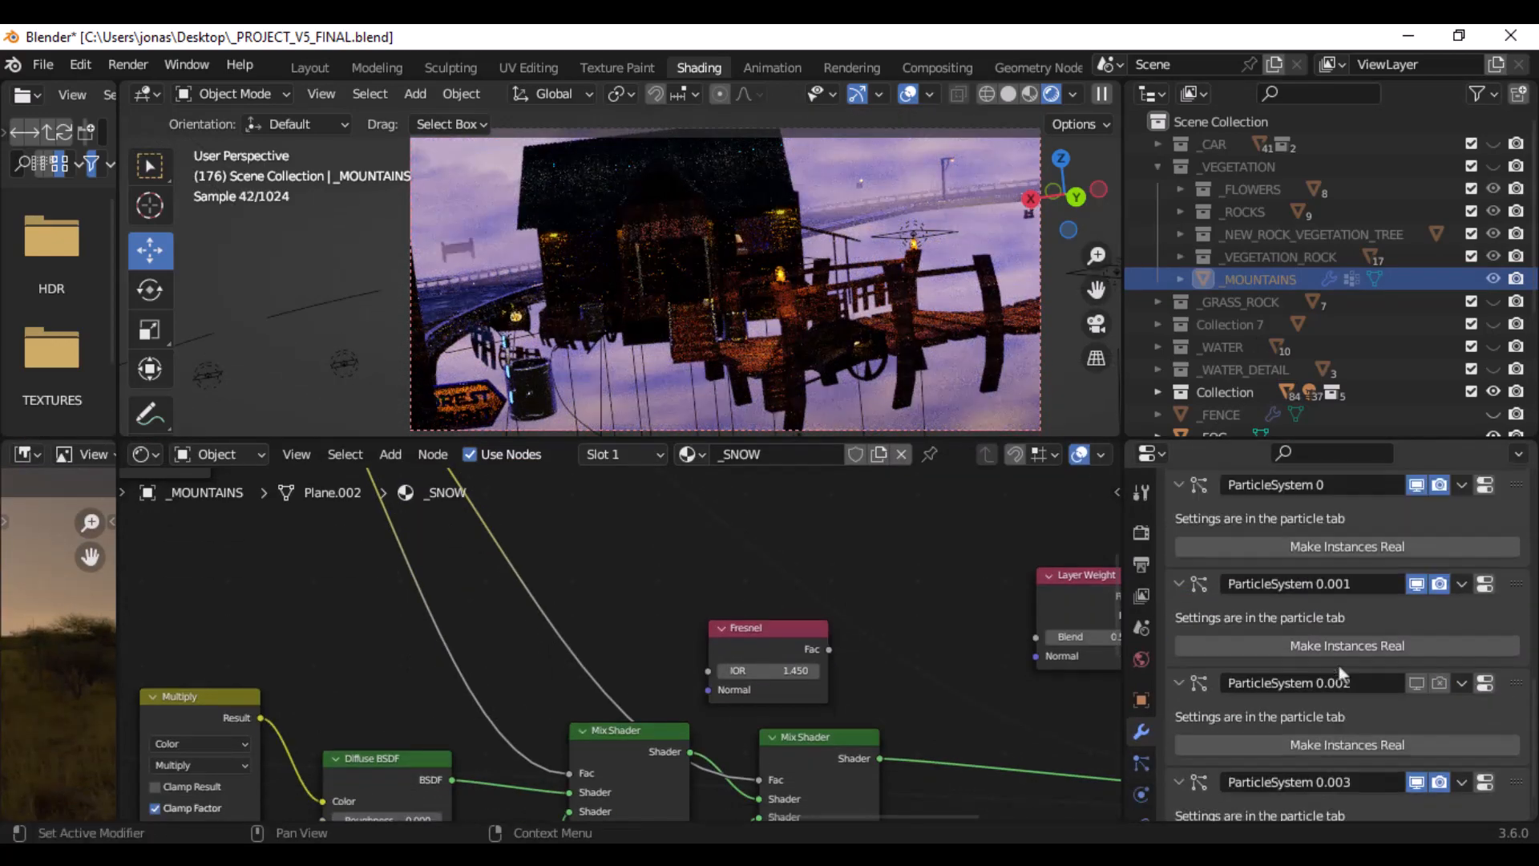
click(1141, 768)
scroll(1363, 609, up, 8)
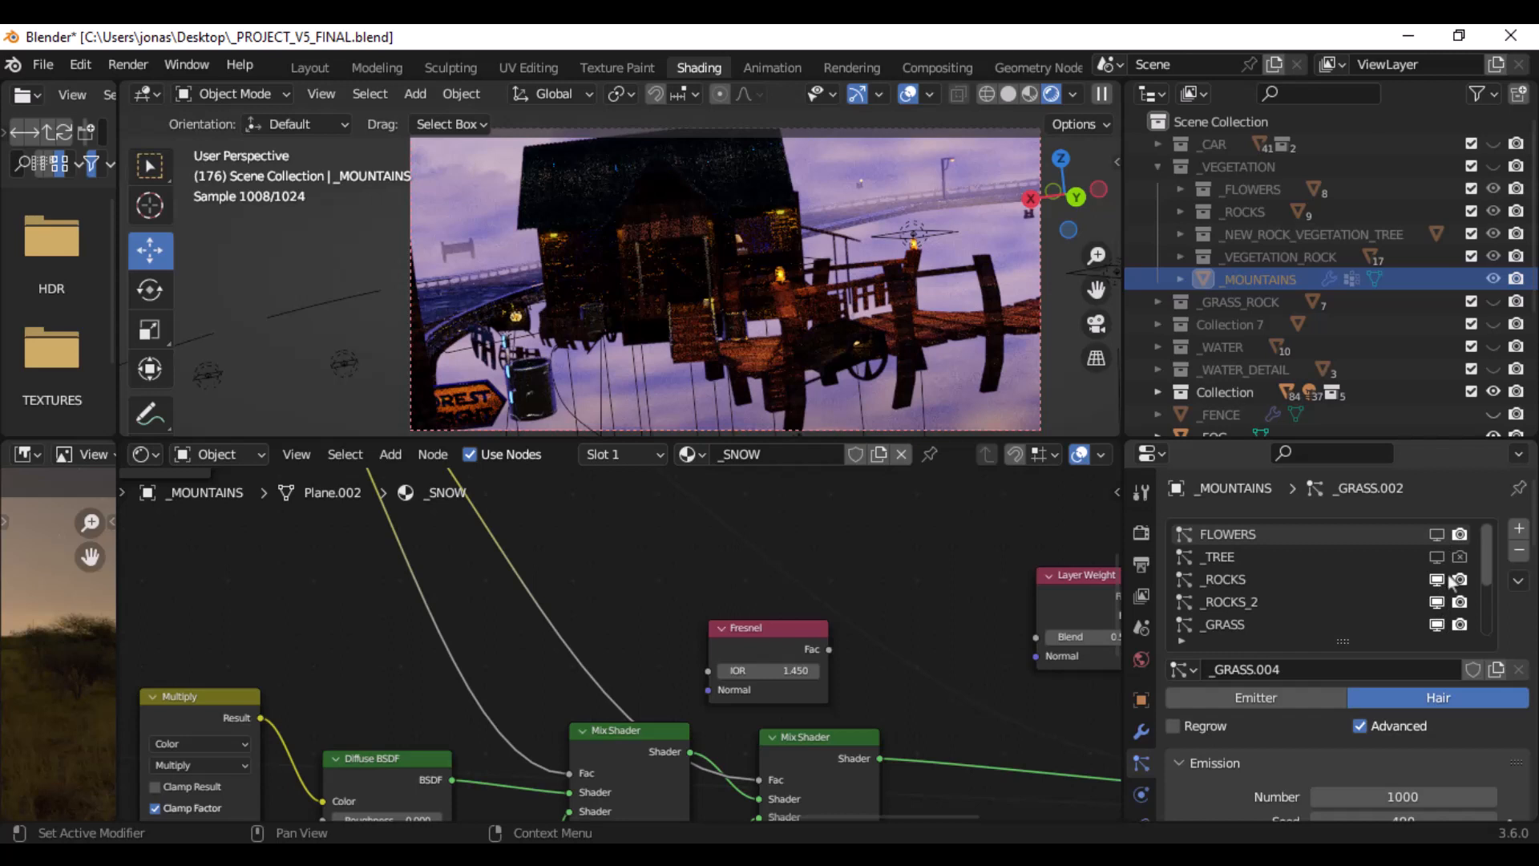
- Switch the viewport to solid shading and turn off viewport display of the _ROCKS, _ROCKS_2, _GRASS and _TREE.002 particle systems
click(1008, 94)
click(1436, 602)
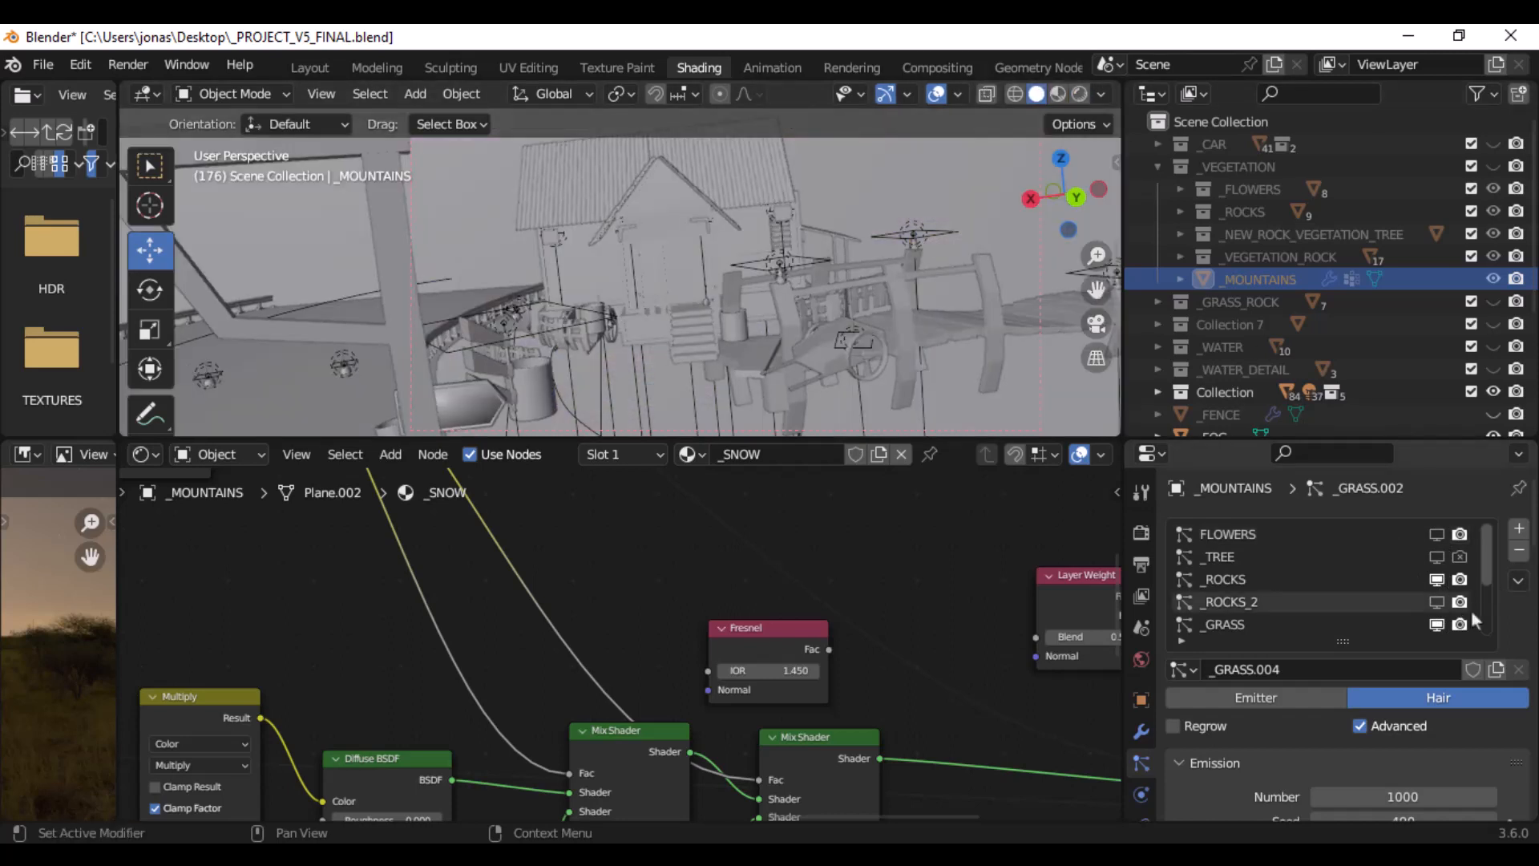
click(1437, 580)
click(1437, 625)
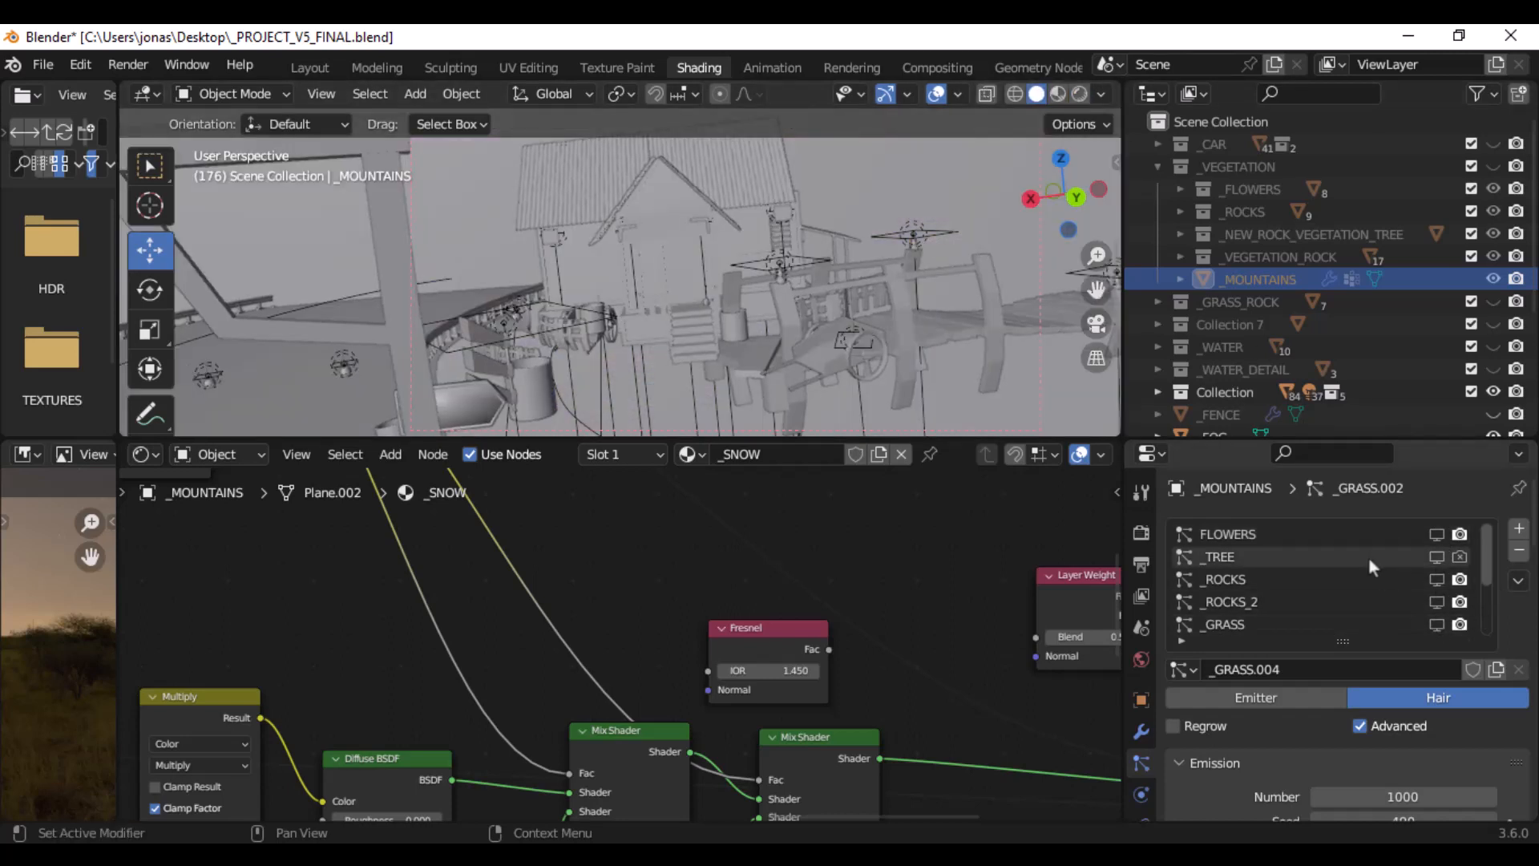
scroll(1368, 556, down, 3)
scroll(1365, 566, down, 1)
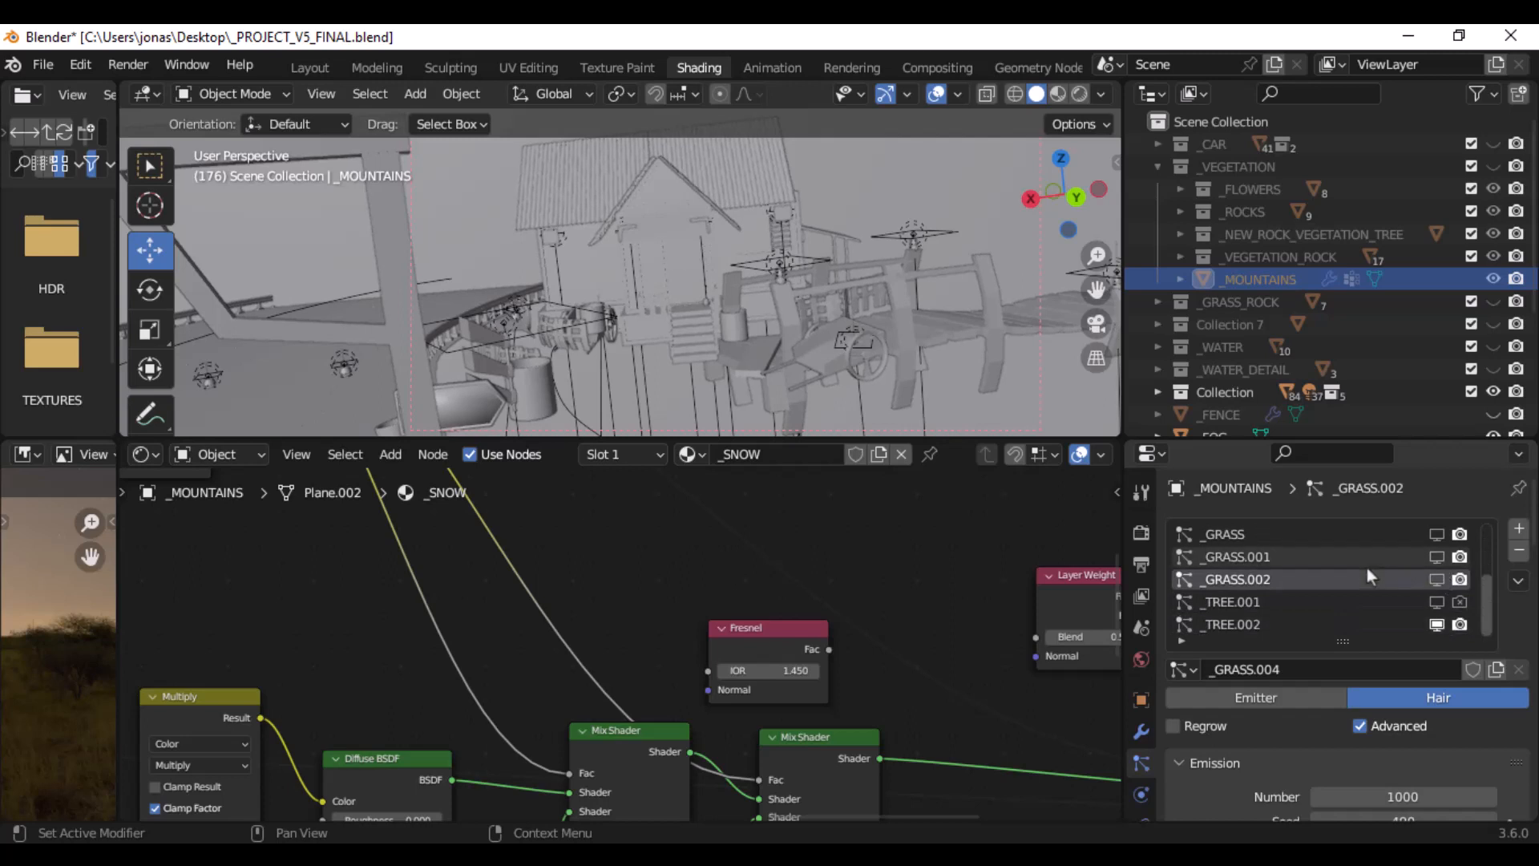
click(1441, 626)
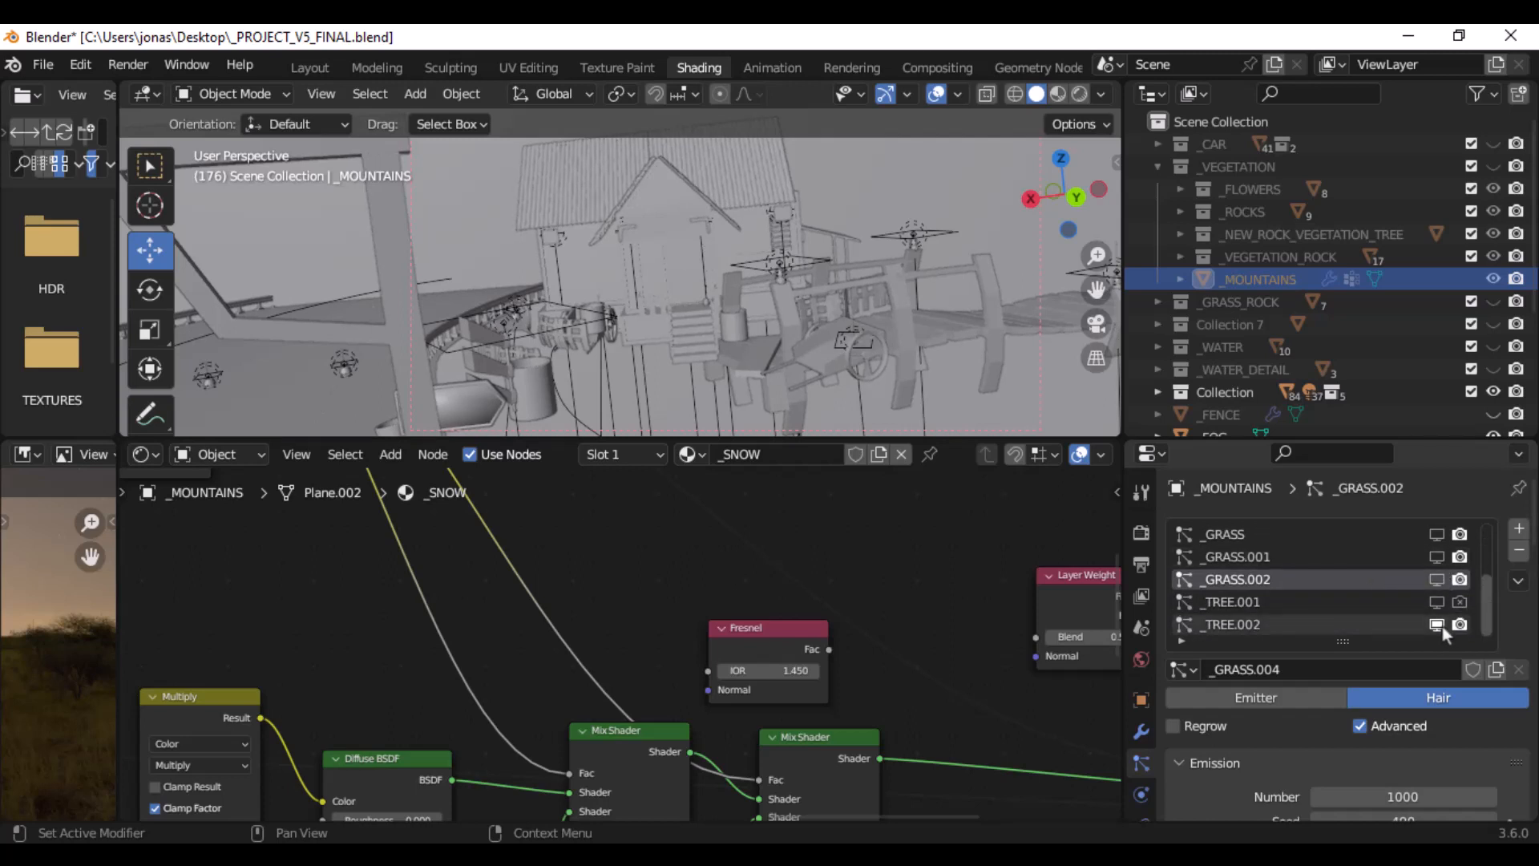
- Unhide the _VEGETATION collection, restore rendered shading and select the _HOME house for a closer look
click(1493, 280)
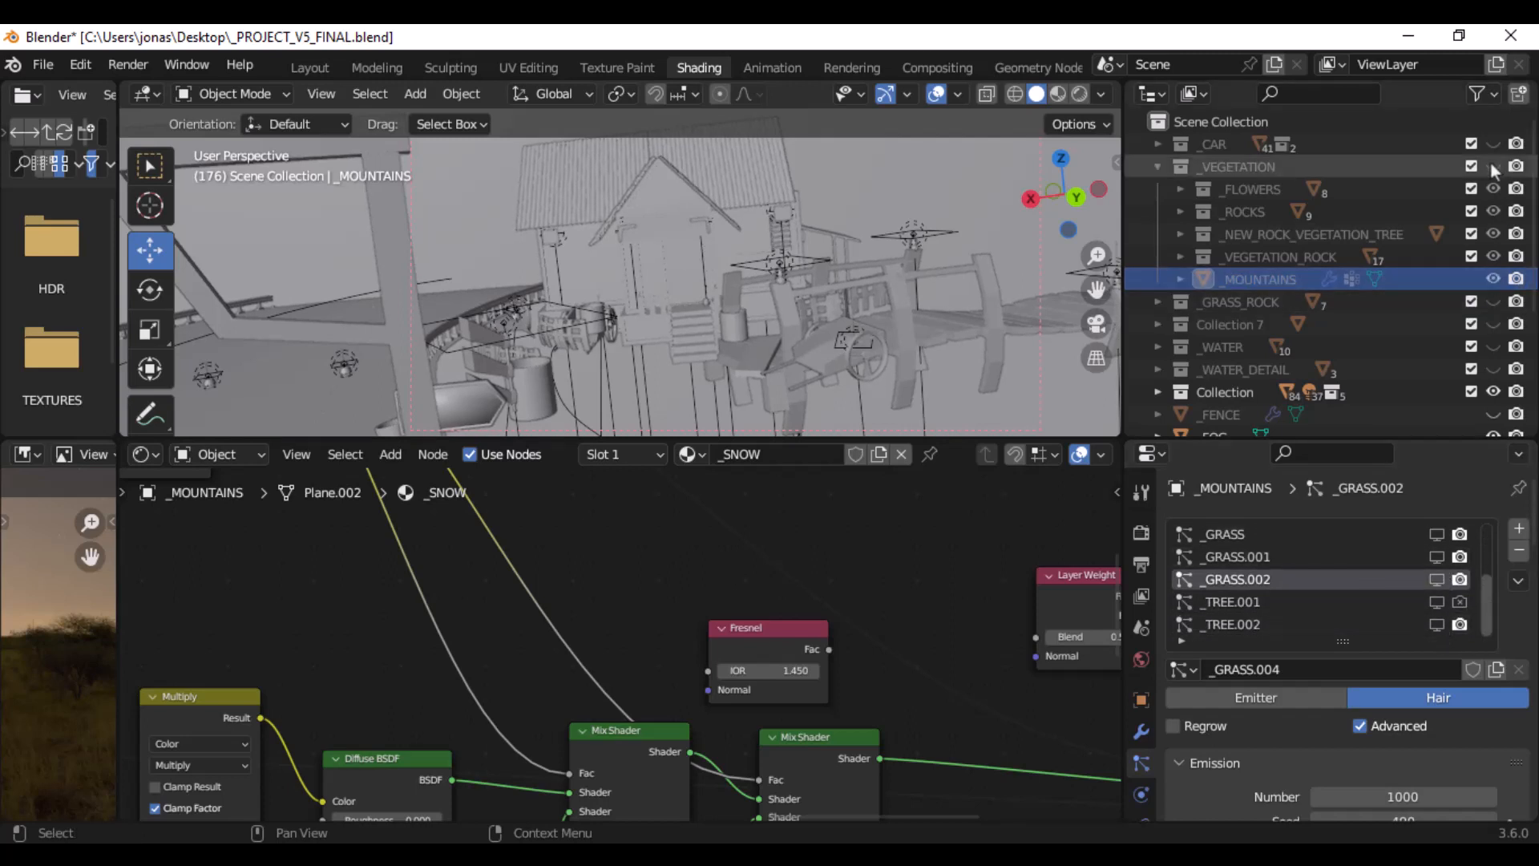
click(1492, 167)
scroll(844, 221, up, 4)
scroll(859, 302, up, 2)
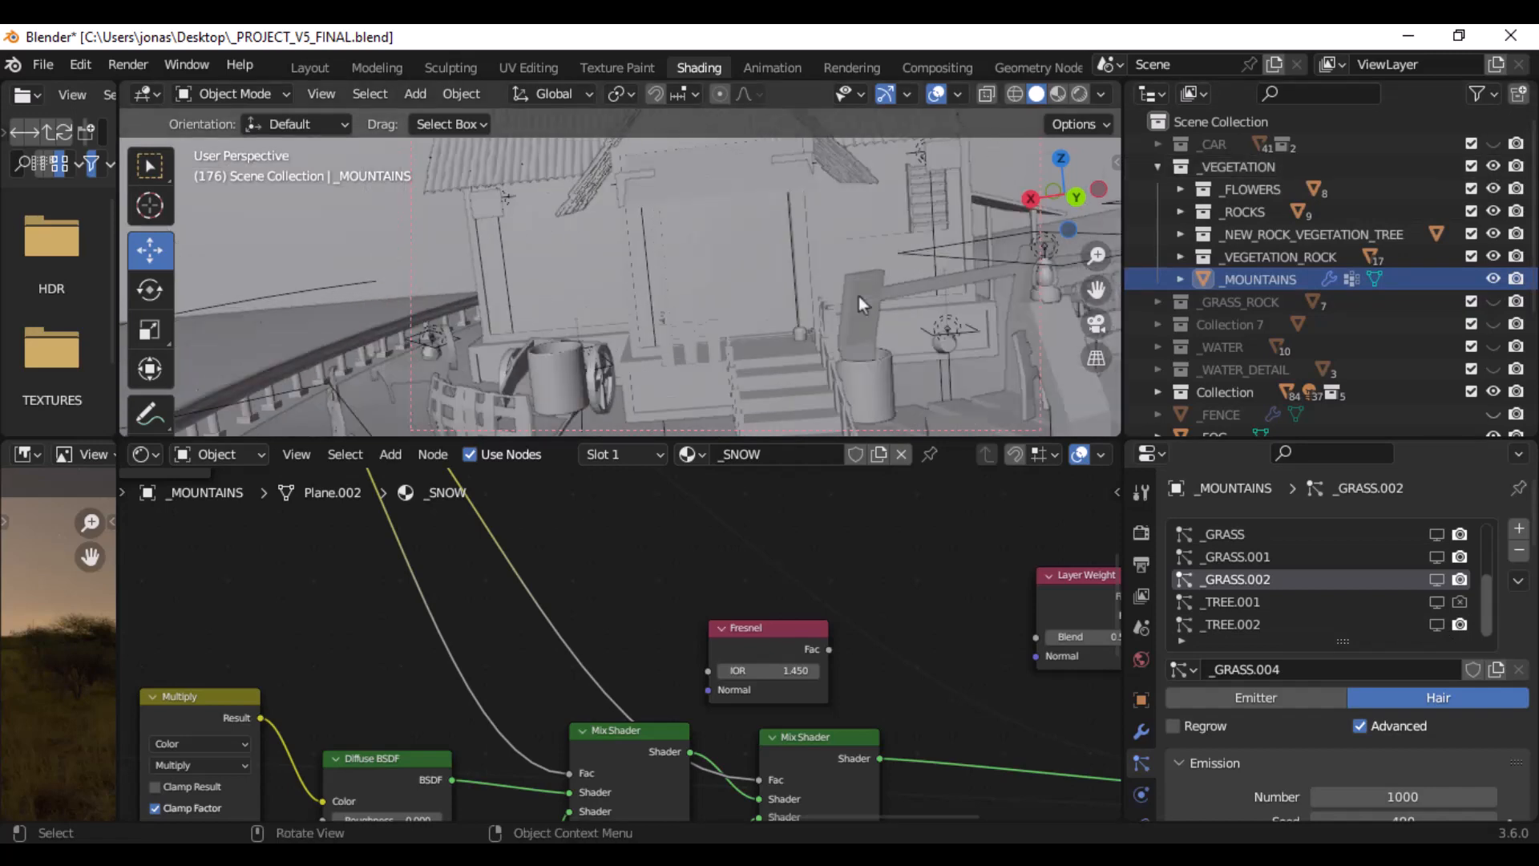
scroll(858, 296, up, 2)
click(1081, 100)
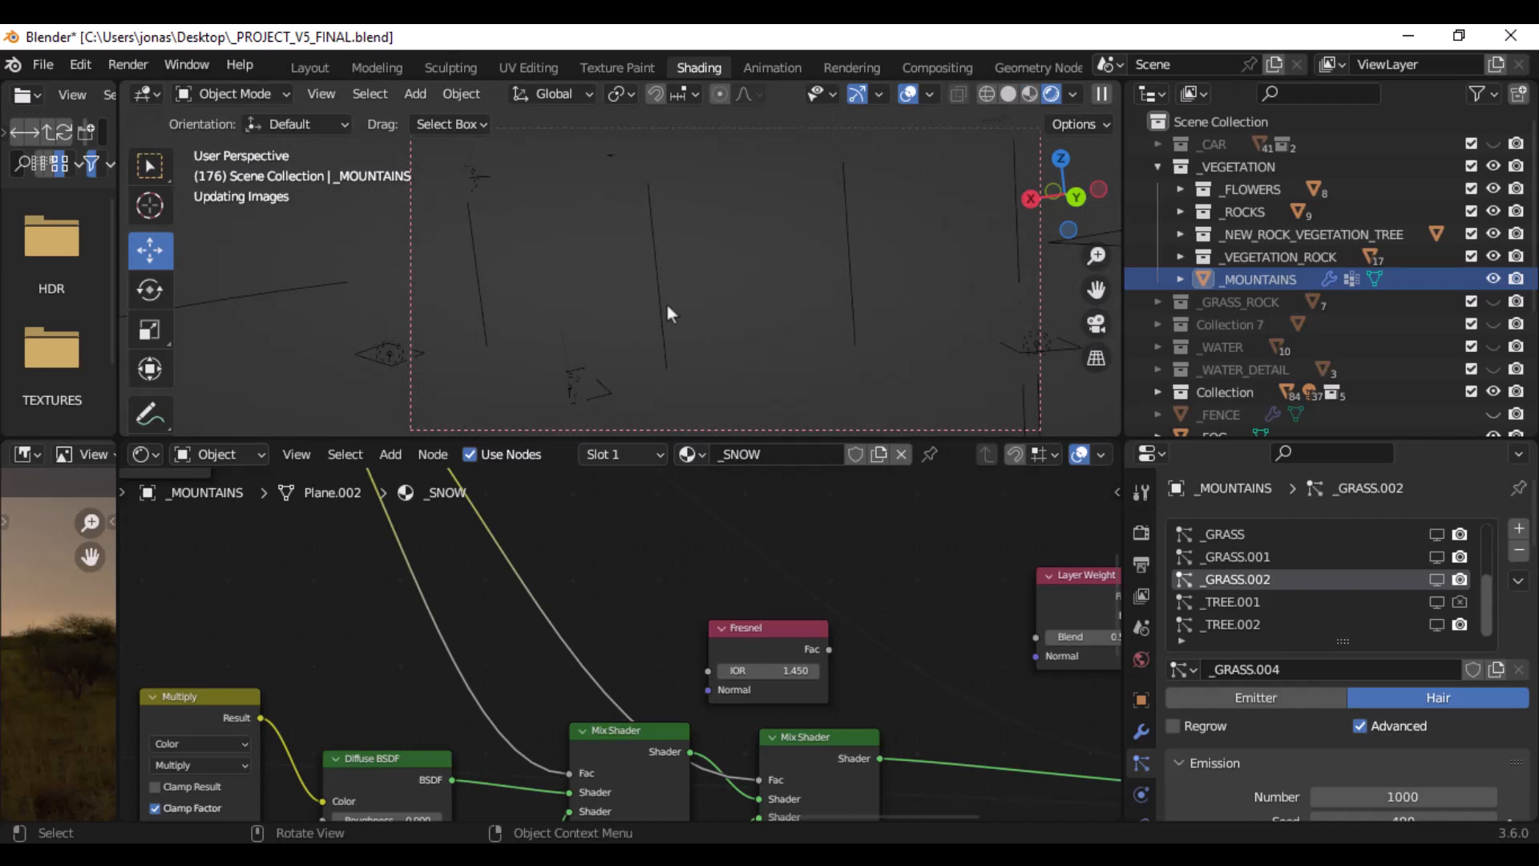
click(527, 293)
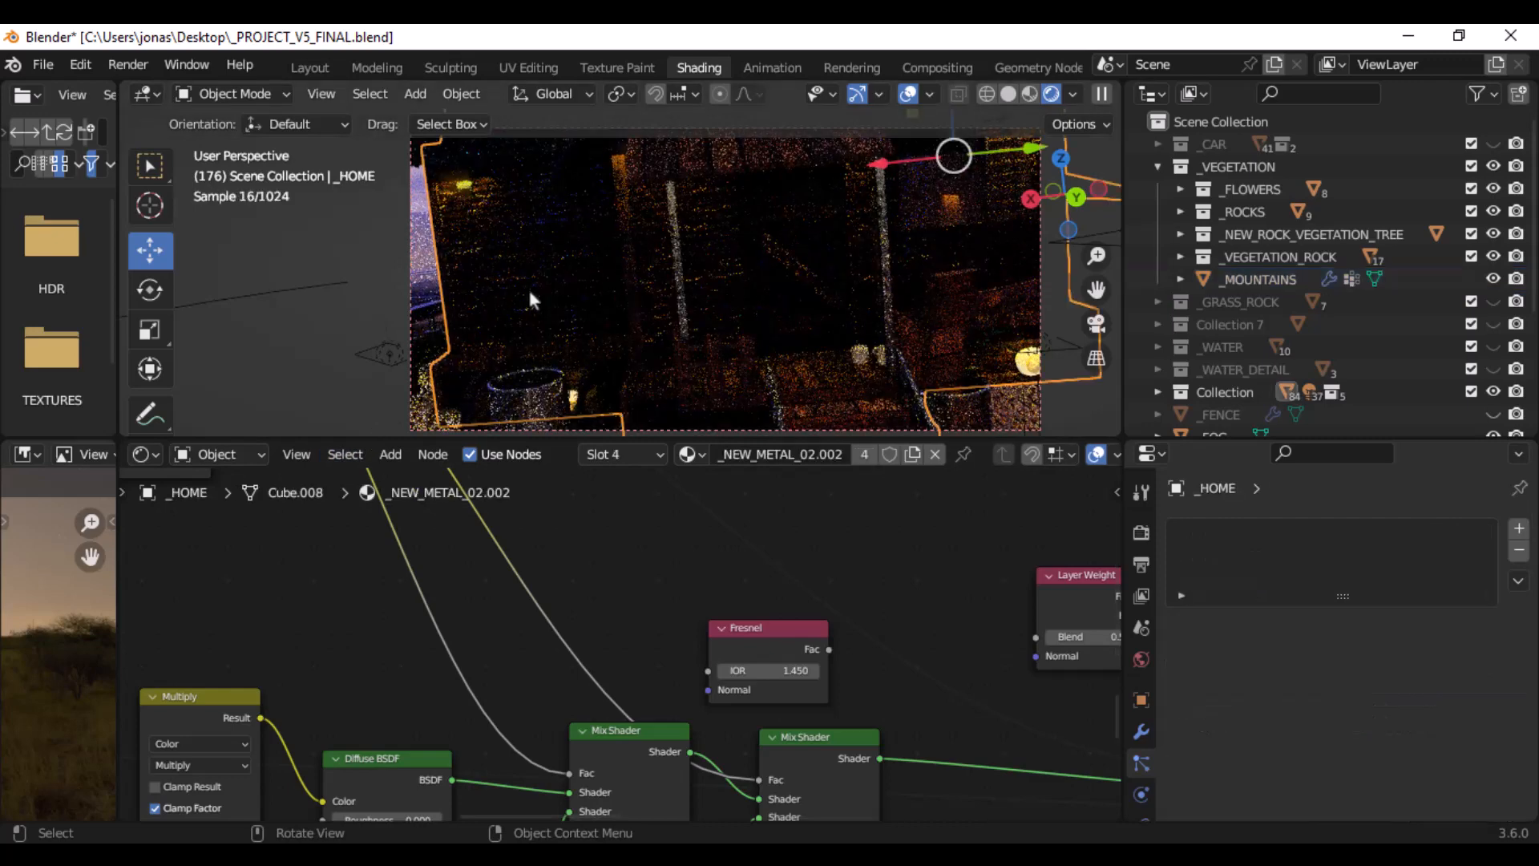
middle_drag(559, 280, 642, 260)
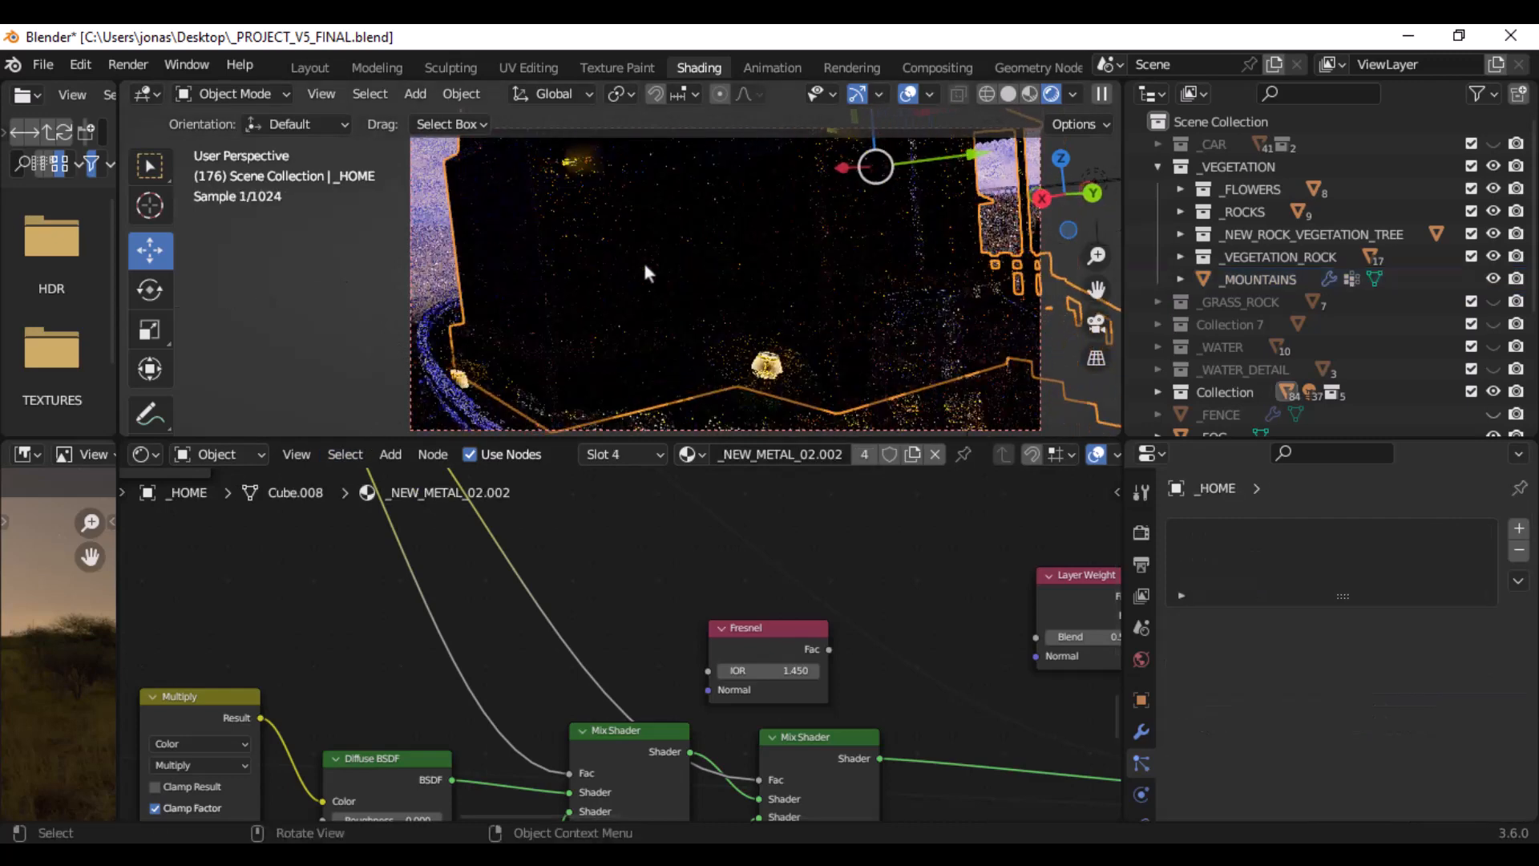
- Look through the scene camera and set its render region around the visible part of the house
key(KP_0)
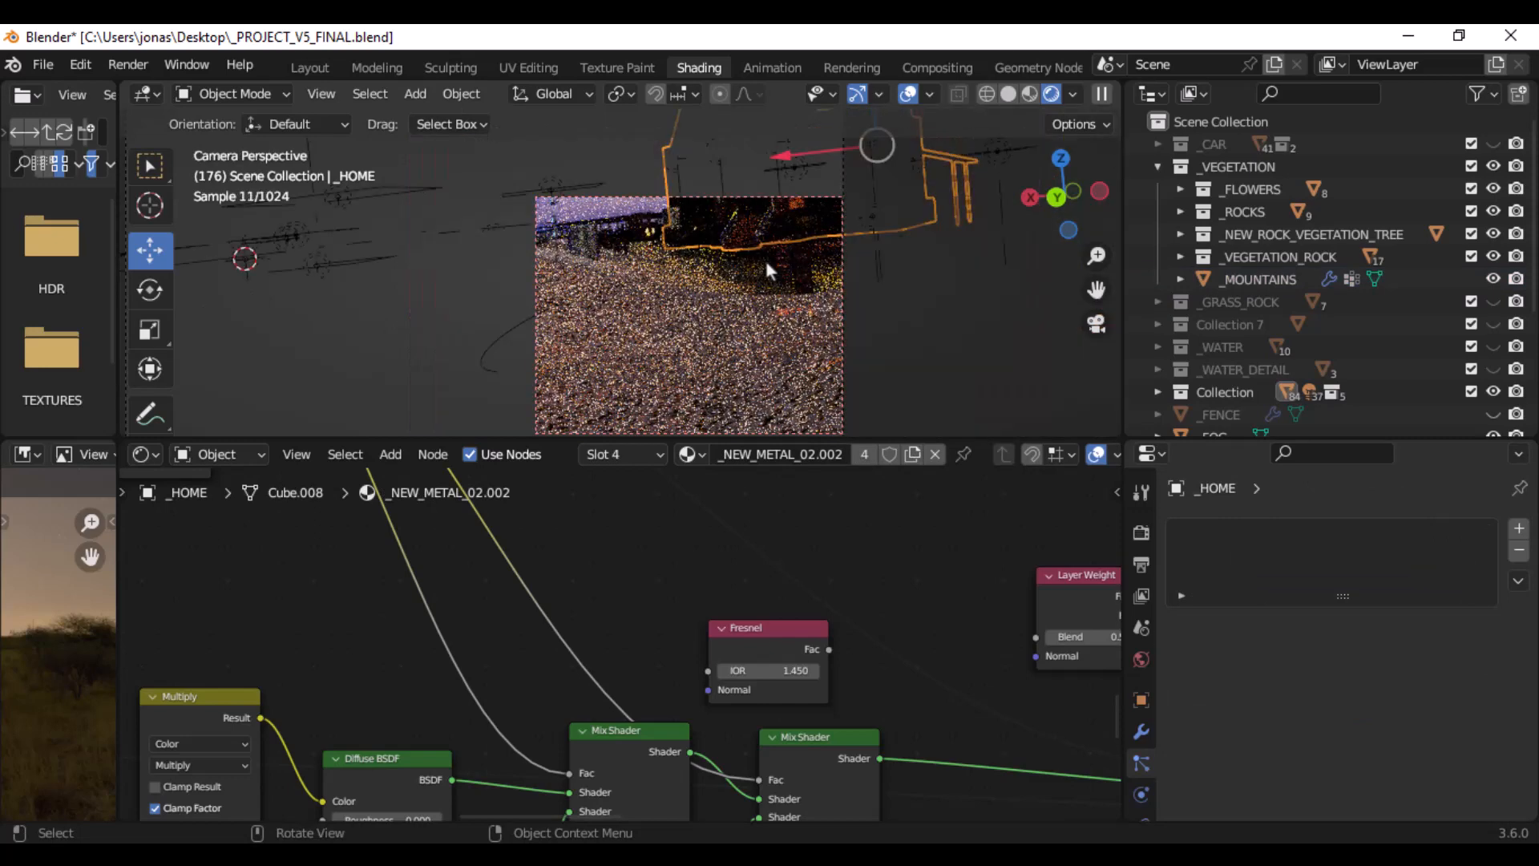
shift+middle_drag(805, 242, 739, 306)
key(ctrl+b)
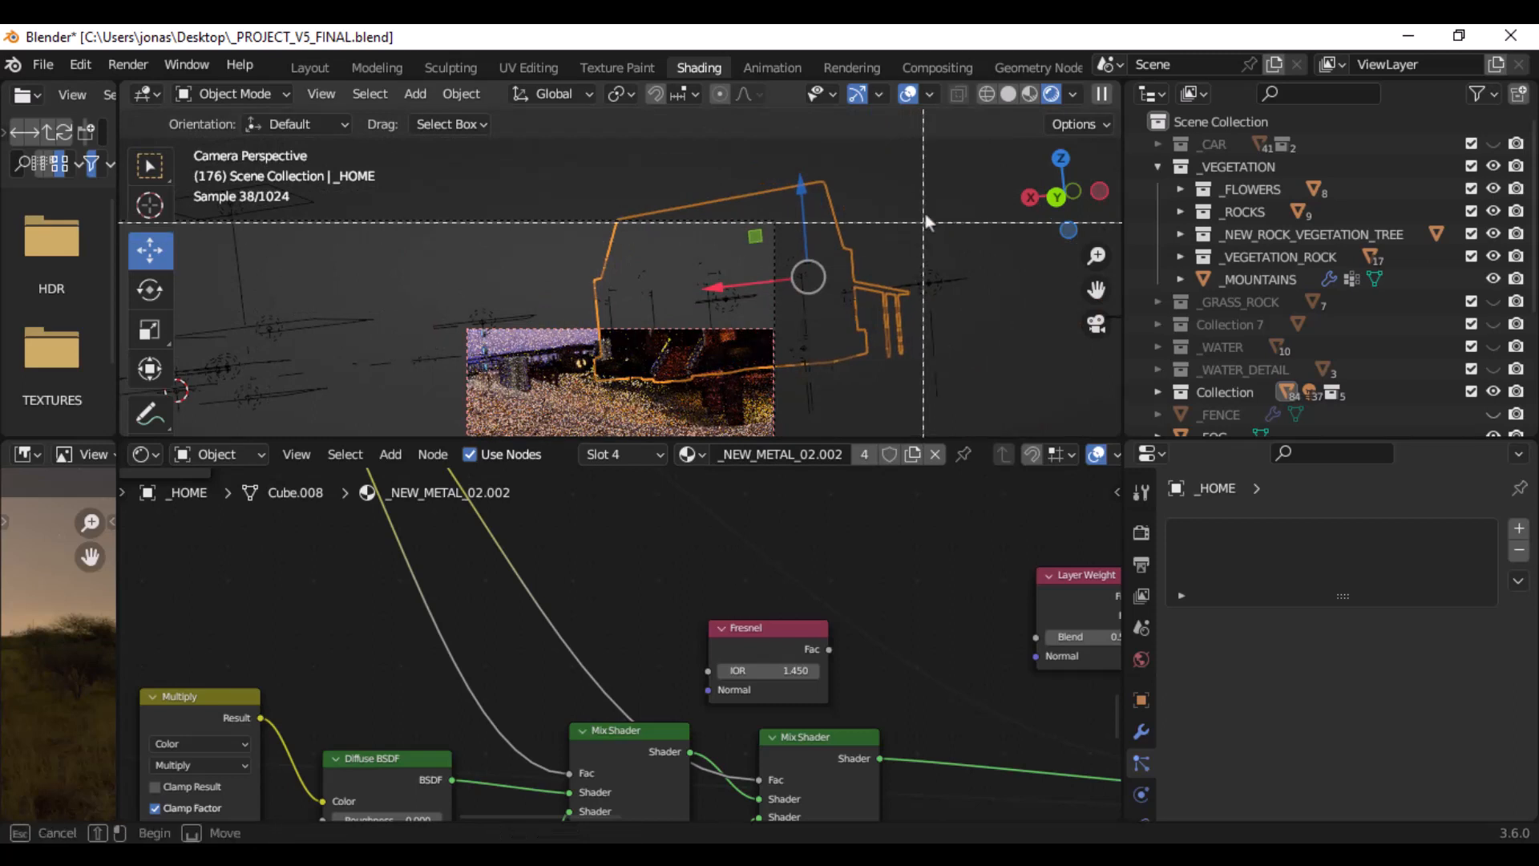
mouse_move(925, 212)
mouse_down()
mouse_move(843, 229)
mouse_move(600, 345)
mouse_up()
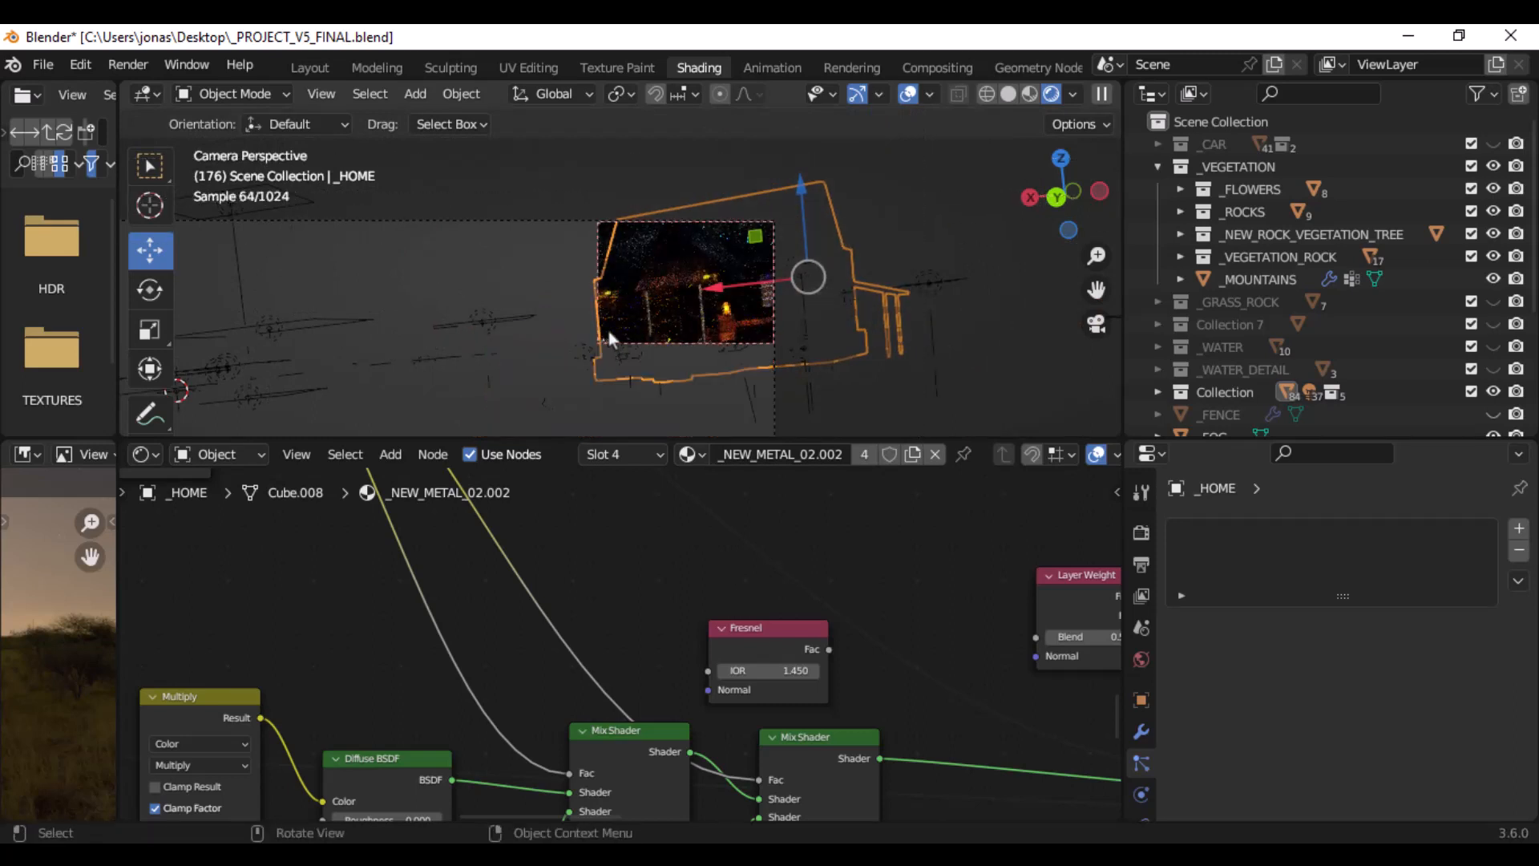
key(ctrl+b)
drag(901, 136, 519, 413)
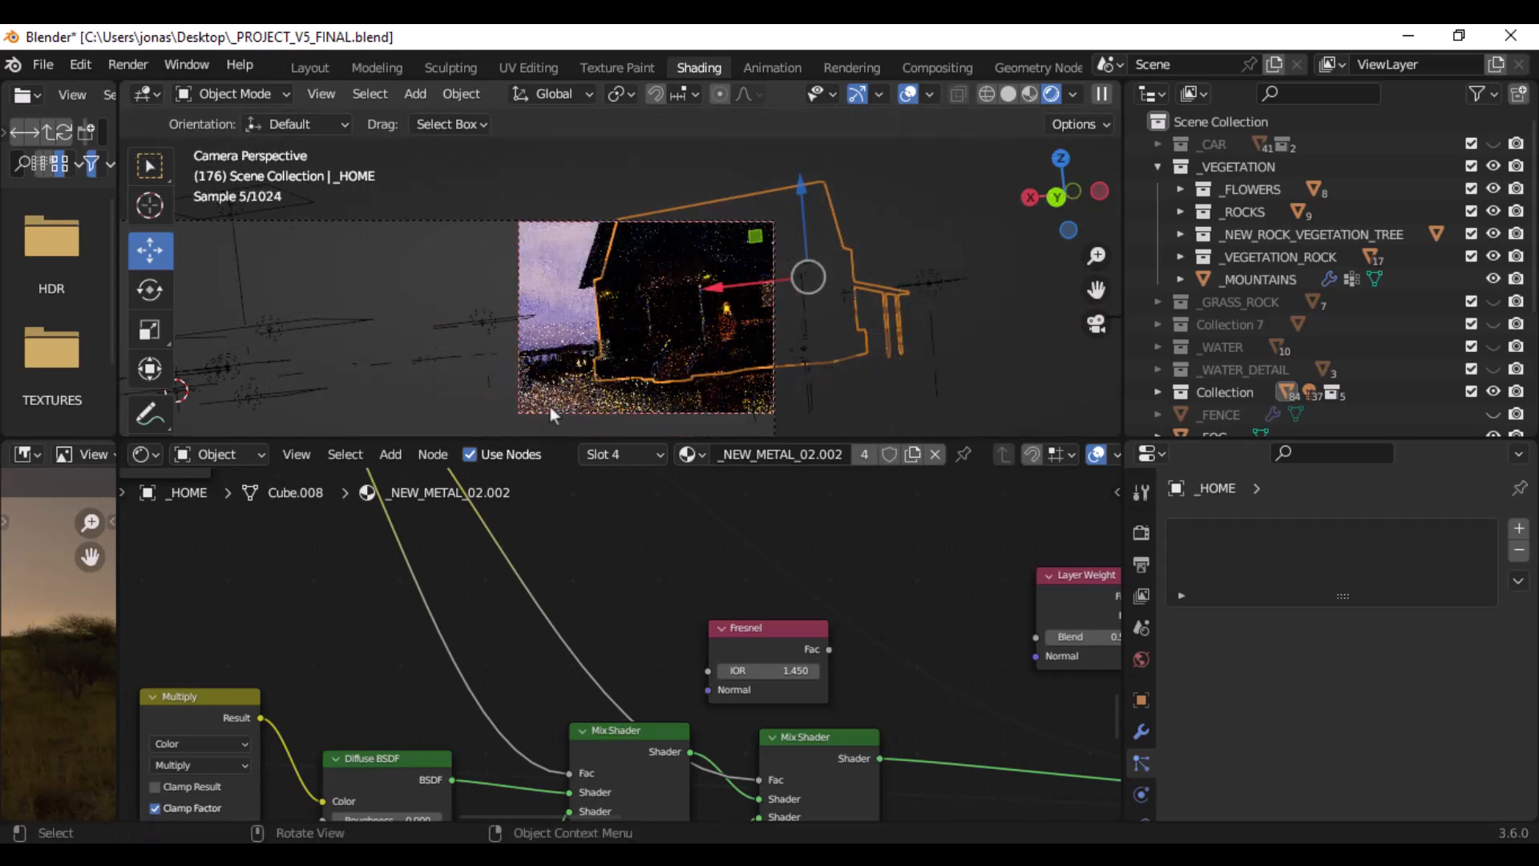
- Examine the porch, doorway and lamps at the front of the house in the rendered view
middle_drag(690, 316, 750, 349)
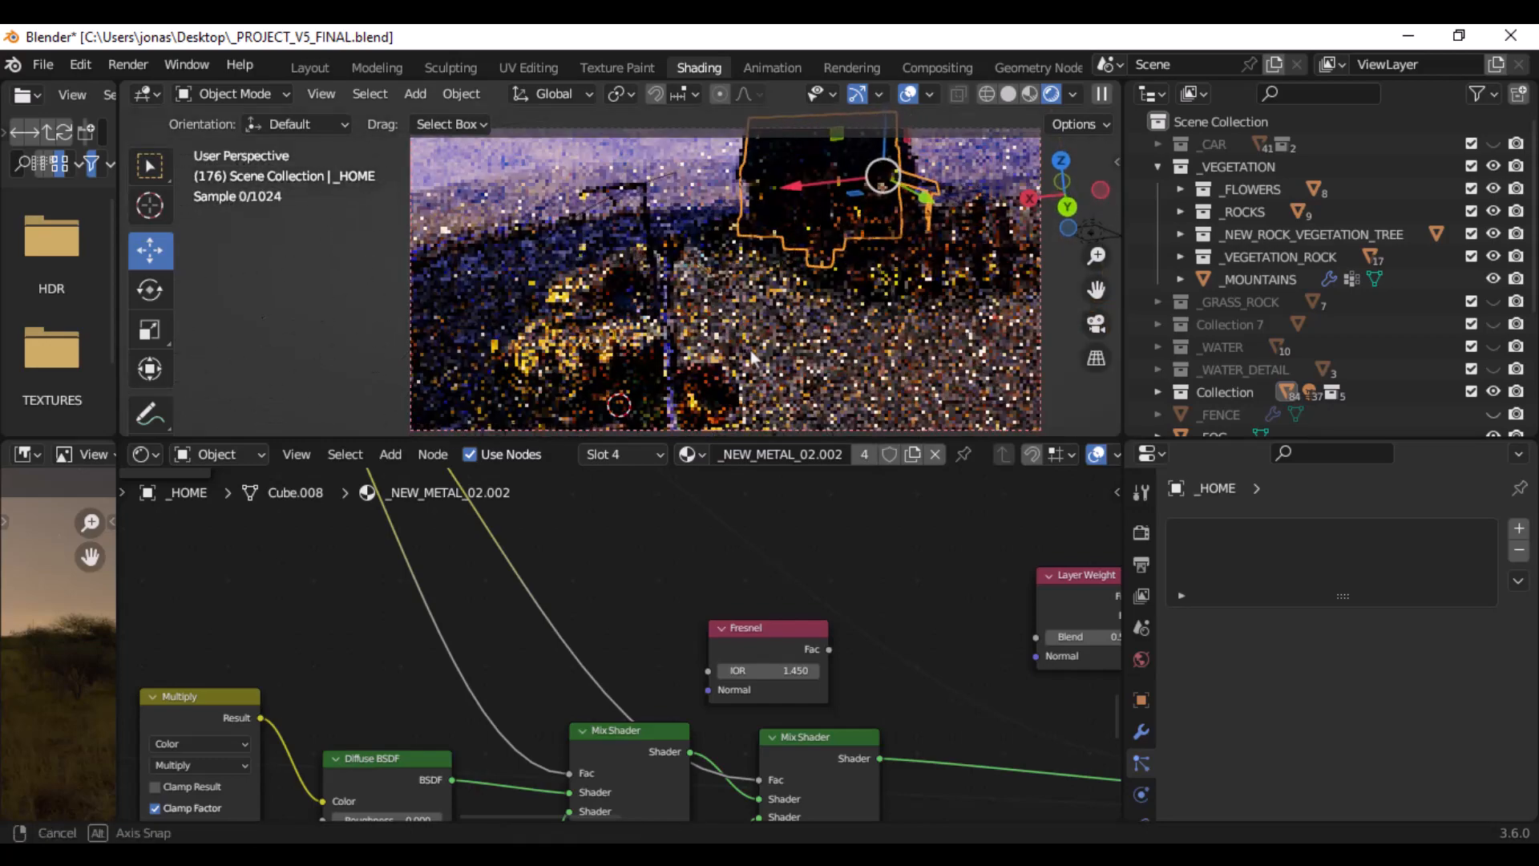
scroll(752, 348, up, 1)
shift+middle_drag(809, 197, 832, 287)
scroll(695, 301, up, 4)
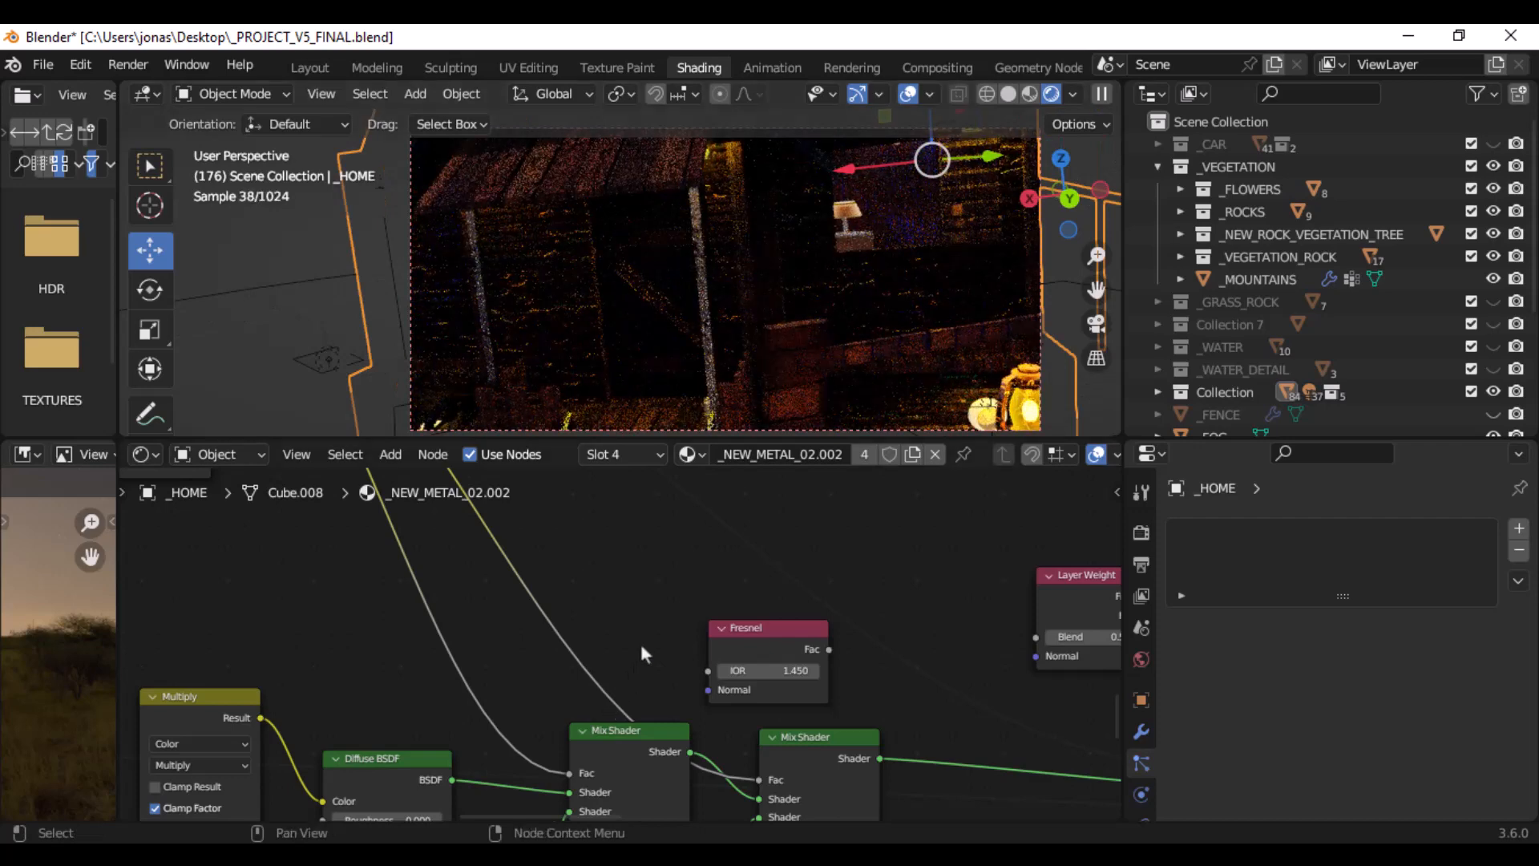
scroll(772, 359, down, 2)
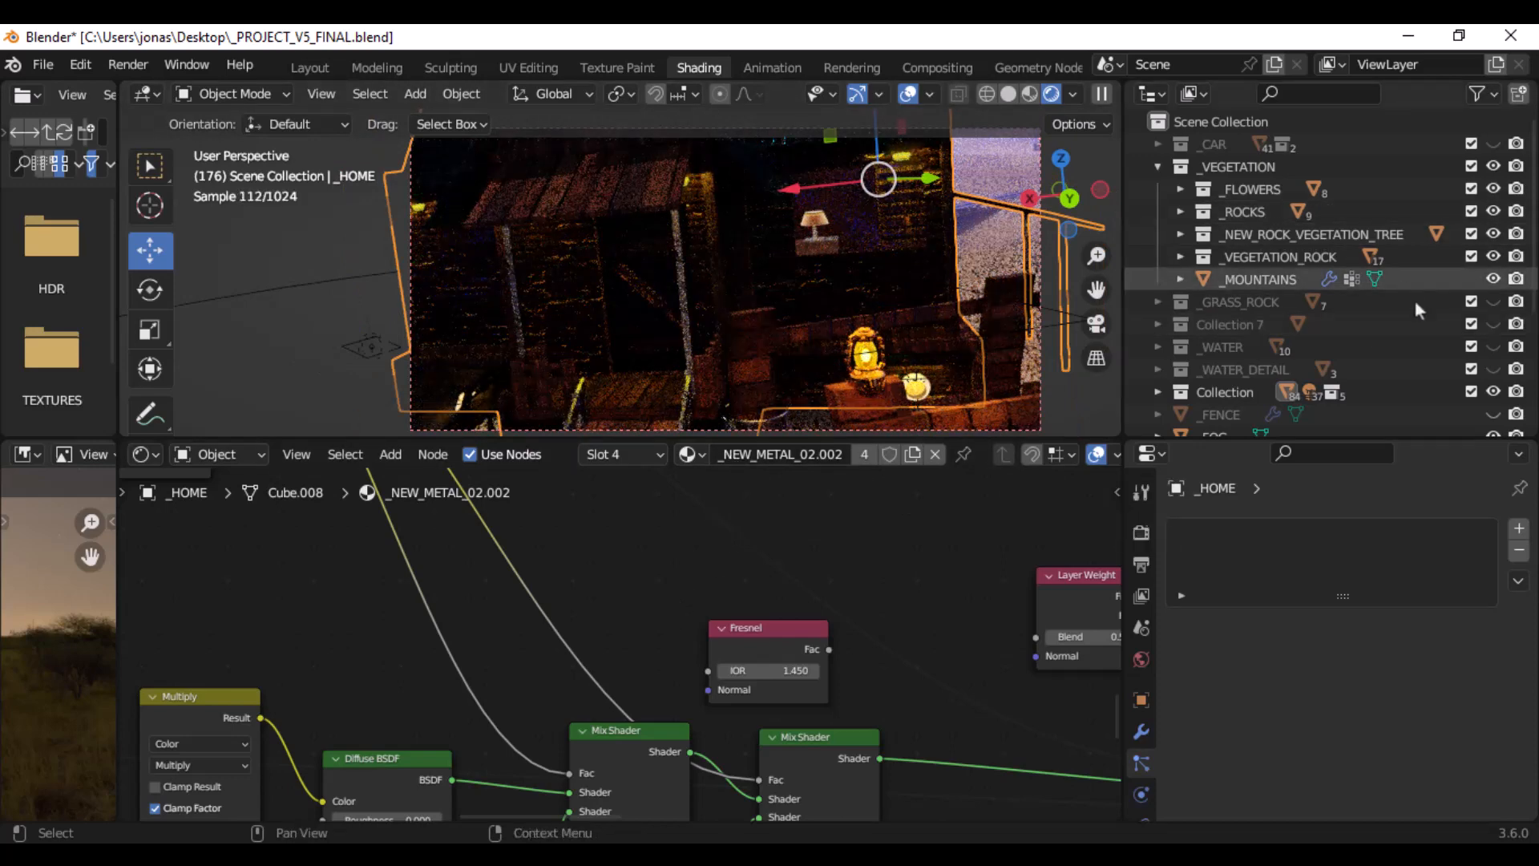
- Try rendering the house without the _FOG object and bring the fog back
scroll(1435, 386, down, 2)
click(1489, 385)
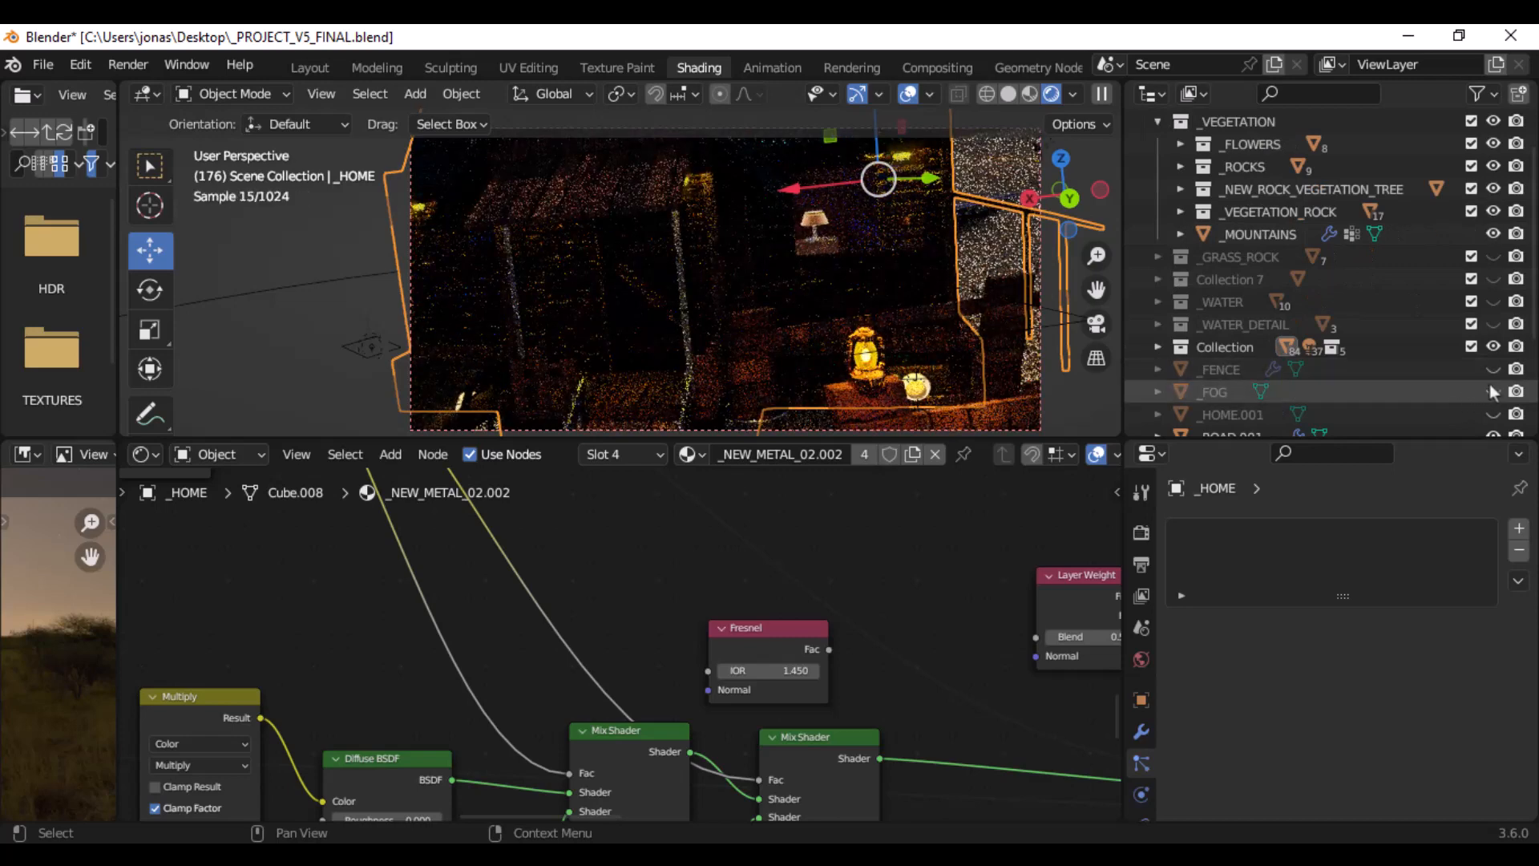
click(1489, 392)
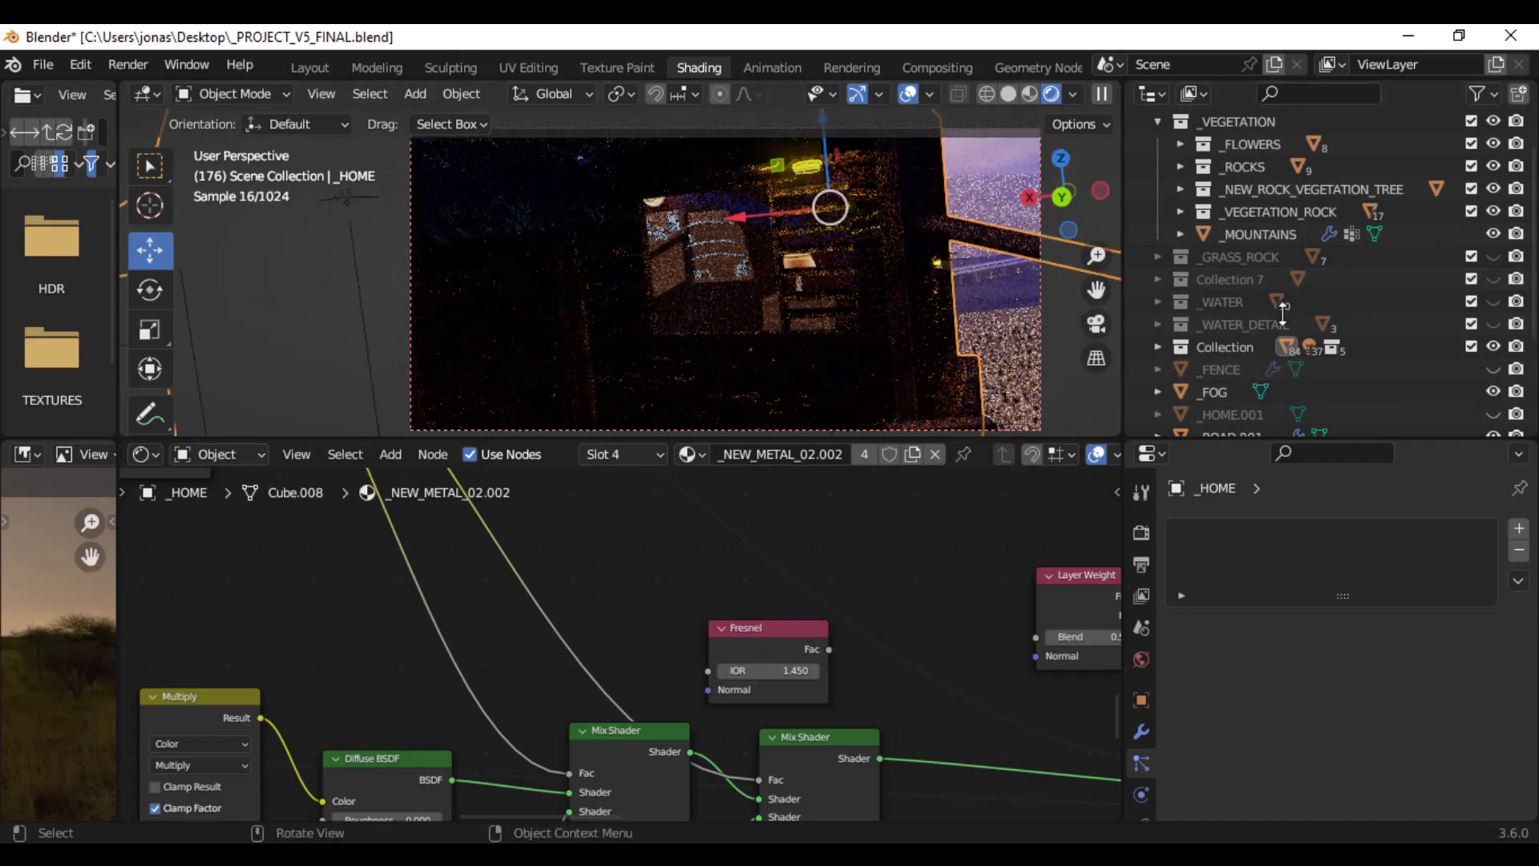
- Select the _MOUNTAINS object and turn off the viewport overlays to inspect the rendered house without guides
click(1252, 241)
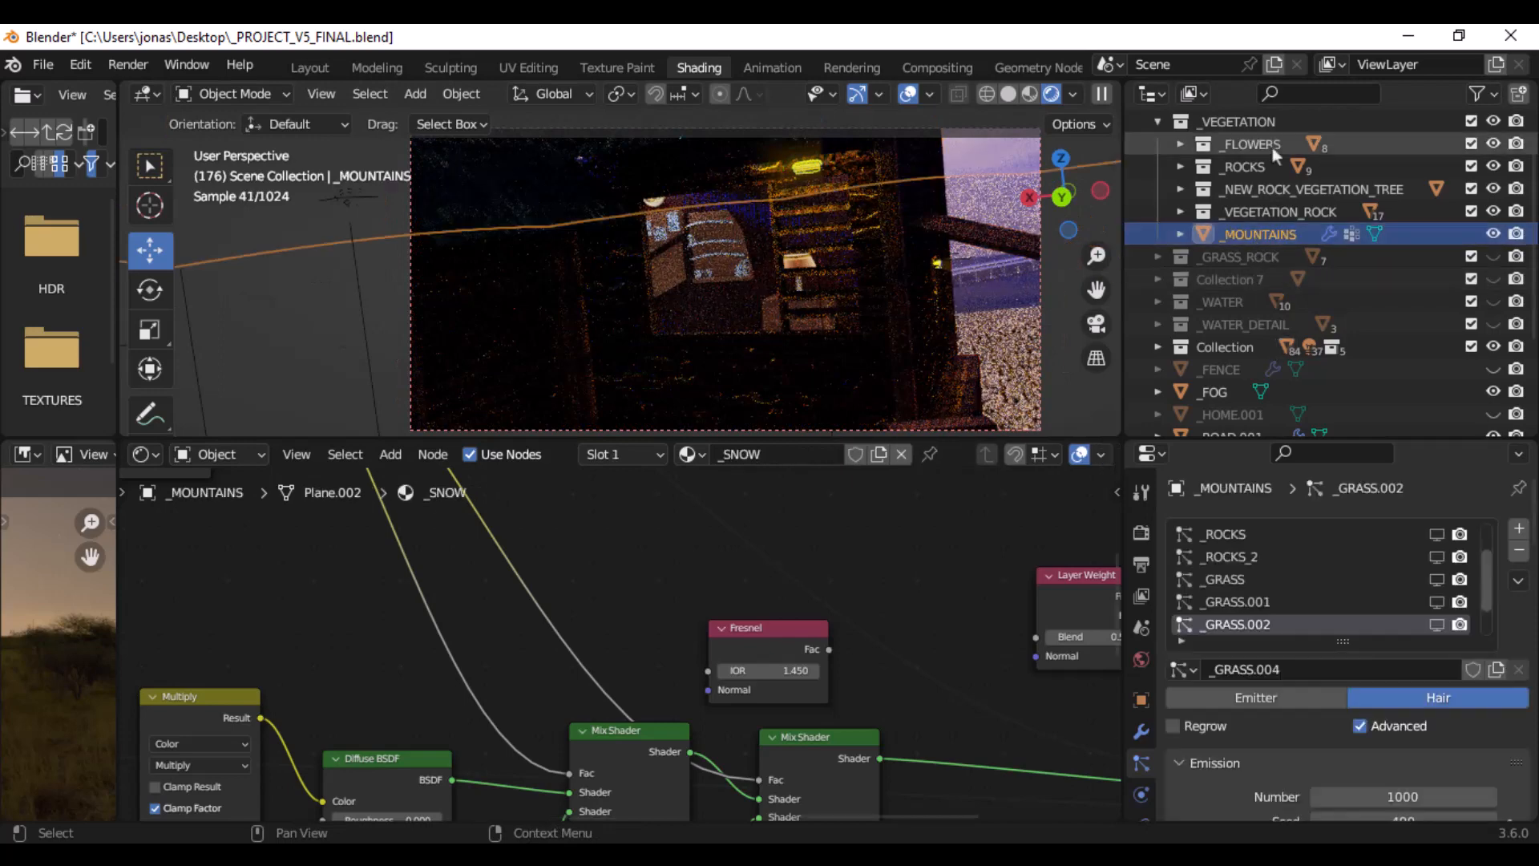
click(908, 93)
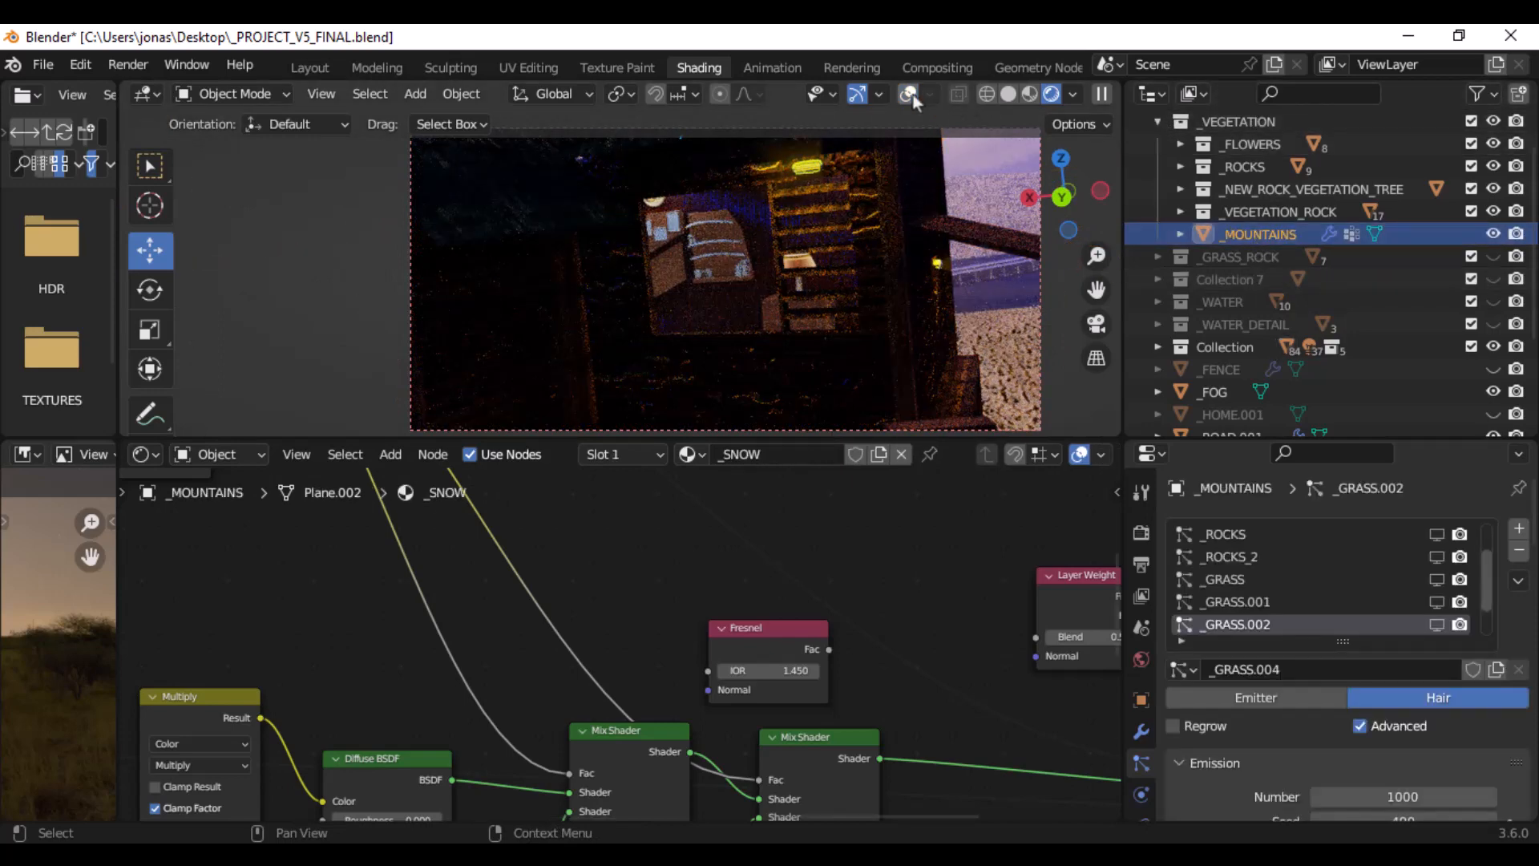
middle_drag(868, 210, 795, 212)
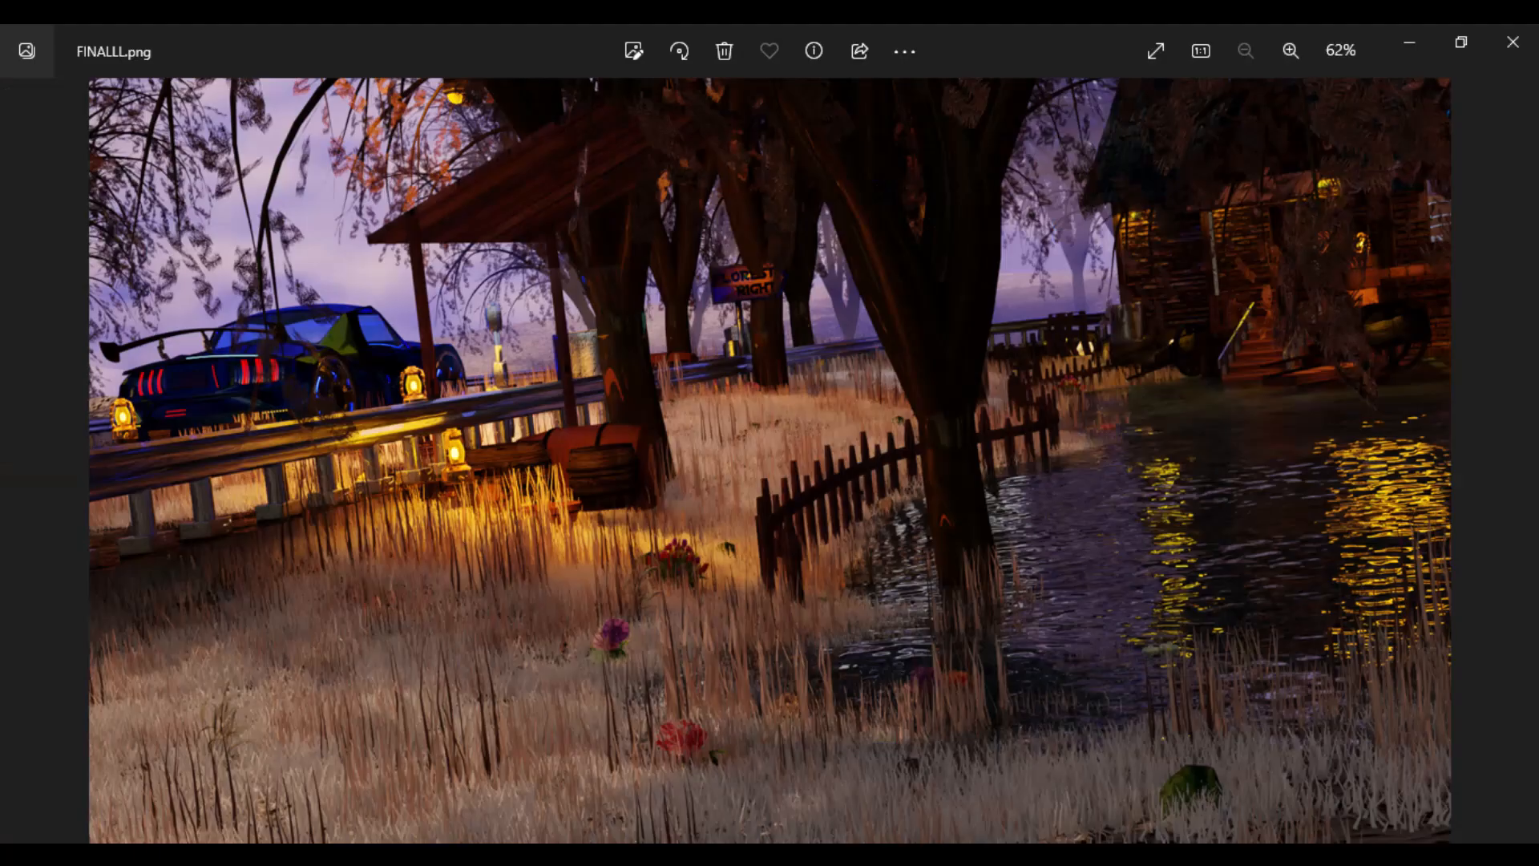
- Switch to the FINALLL.png render in the photo viewer and examine the house beside the water up close
scroll(1192, 287, up, 5)
drag(1205, 299, 690, 478)
scroll(690, 489, down, 5)
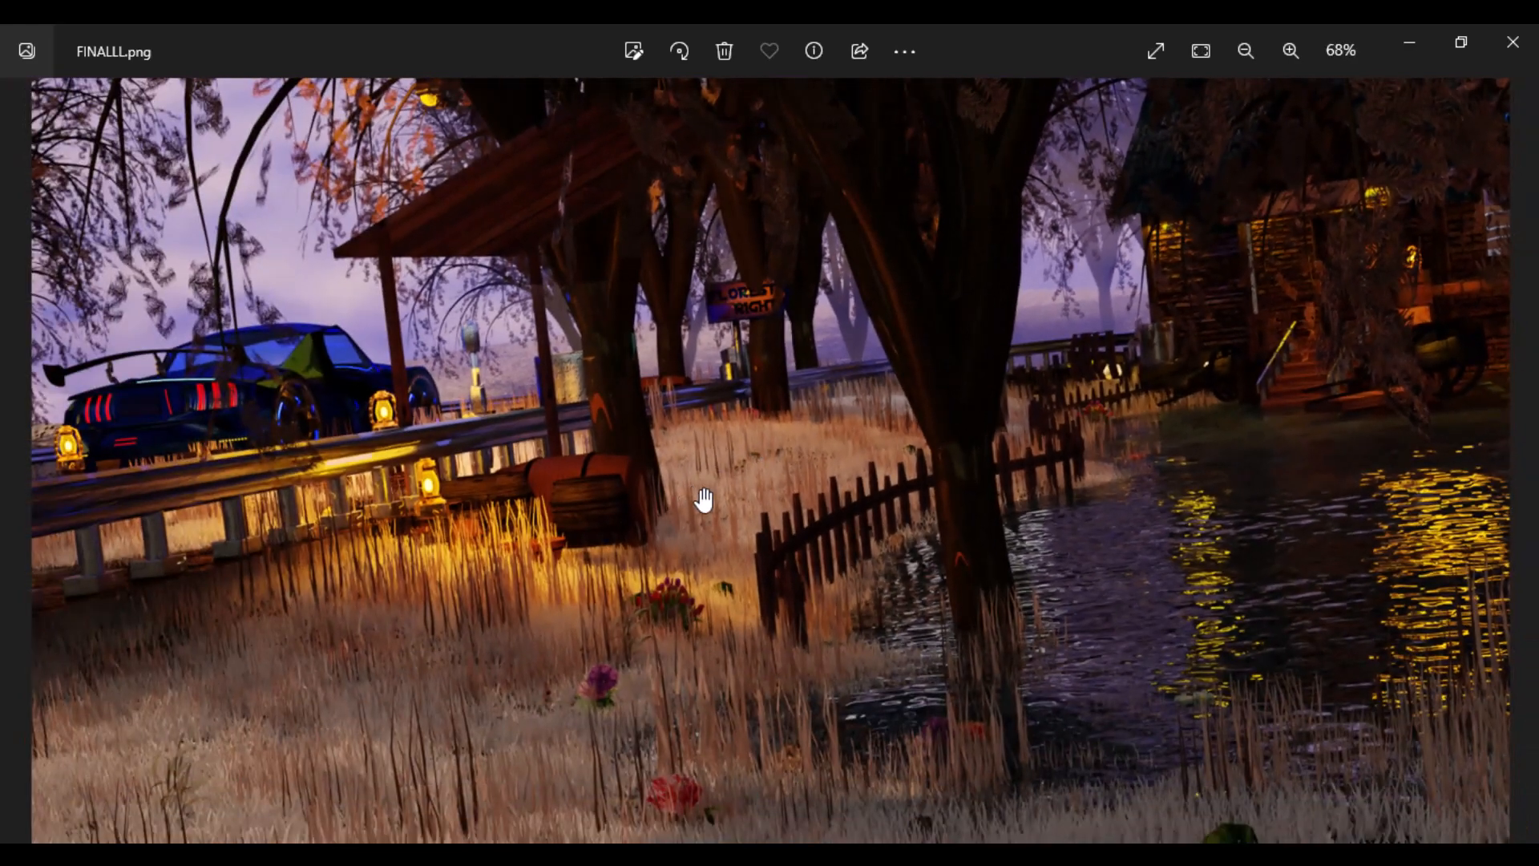
- Switch to File Explorer and browse from the _CONTROLLER folder through TEXTURES, BRICK and 01 to the _CB folder
click(541, 854)
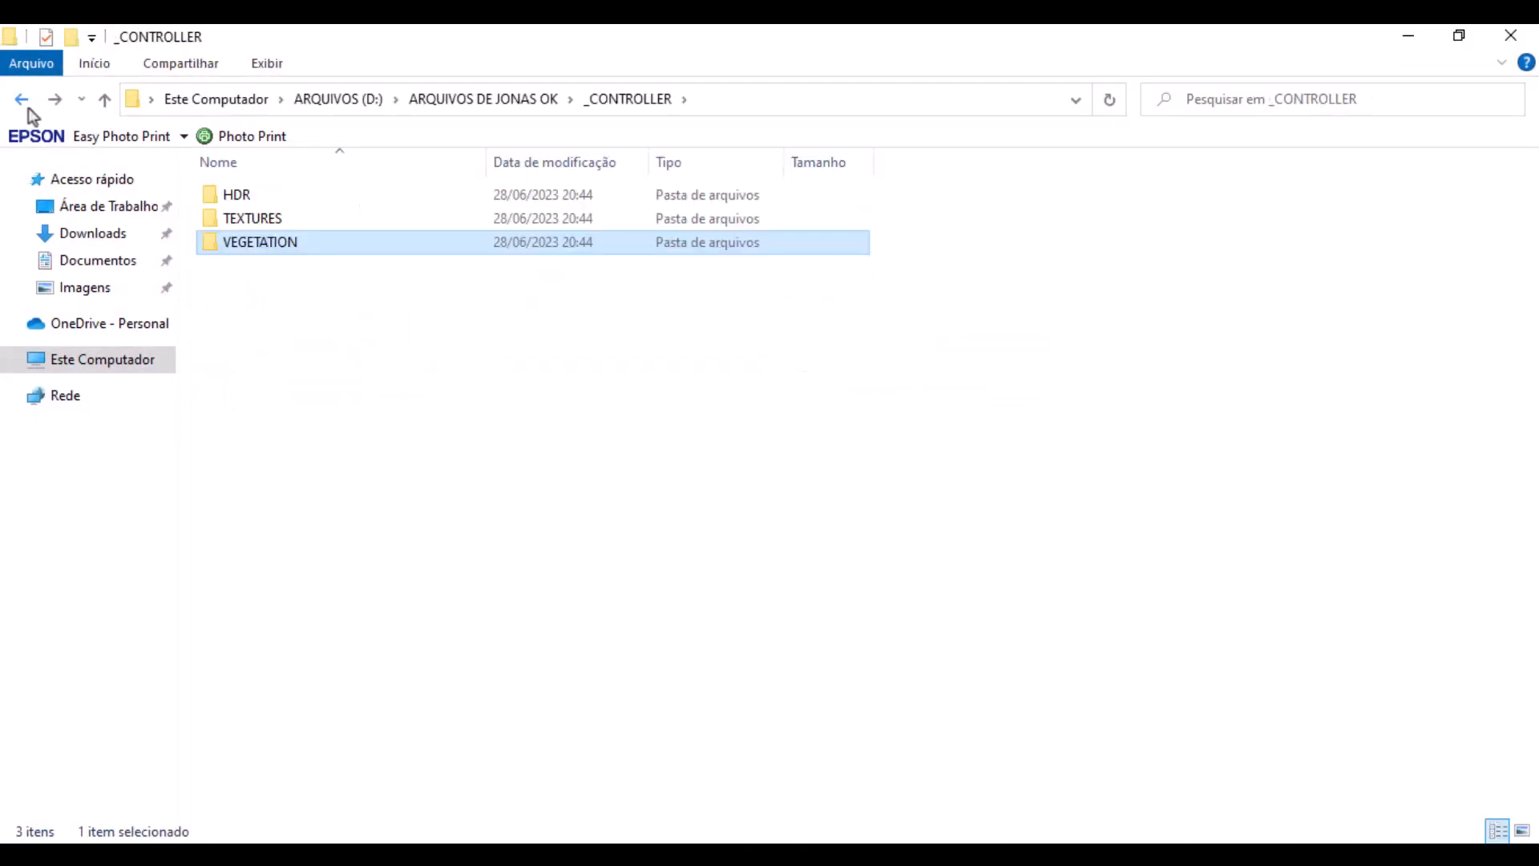
click(388, 331)
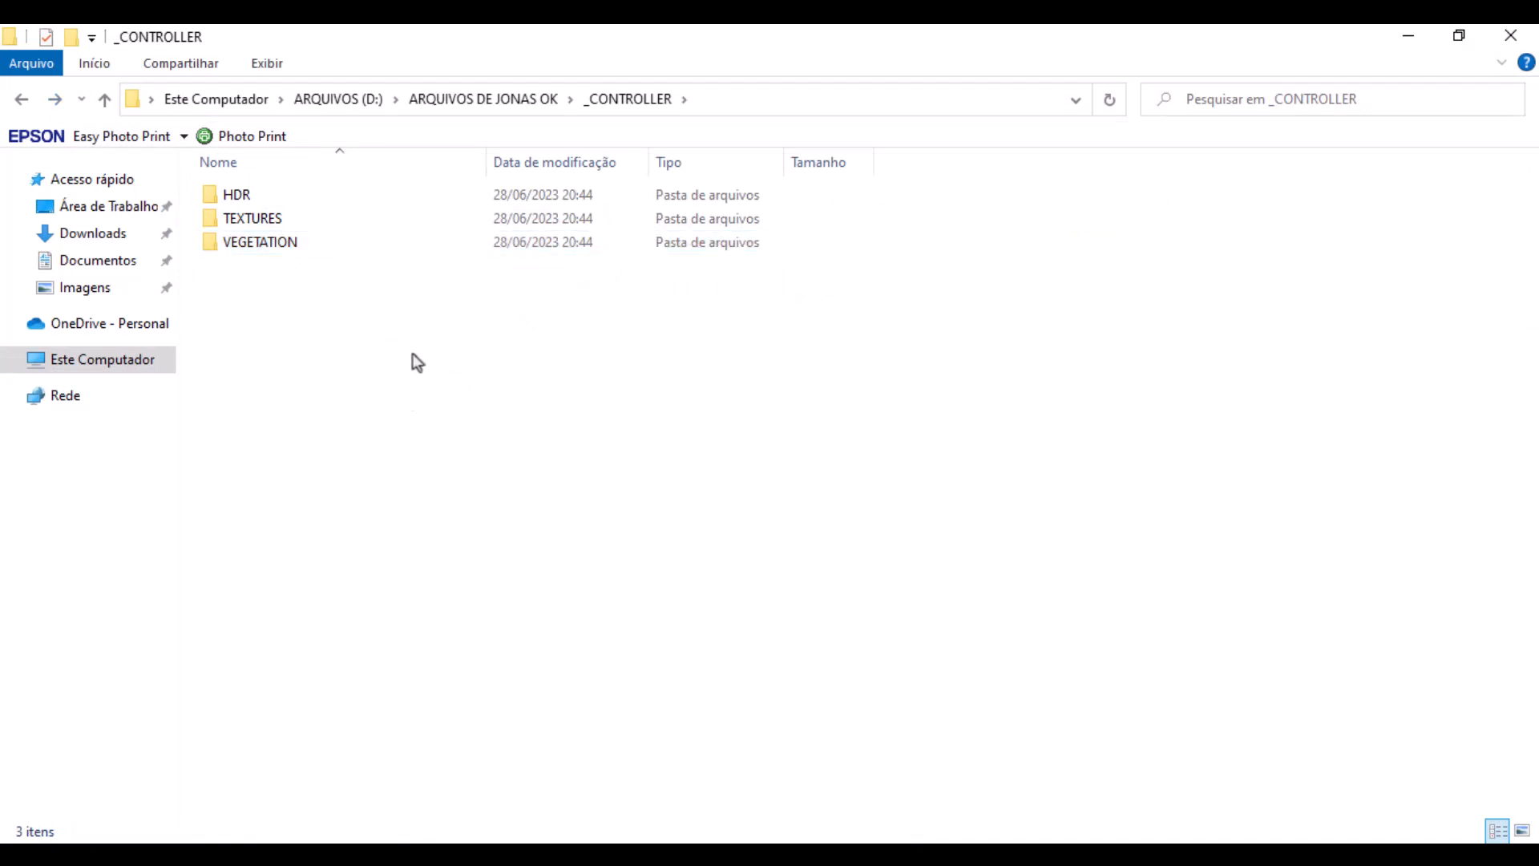
double_click(295, 218)
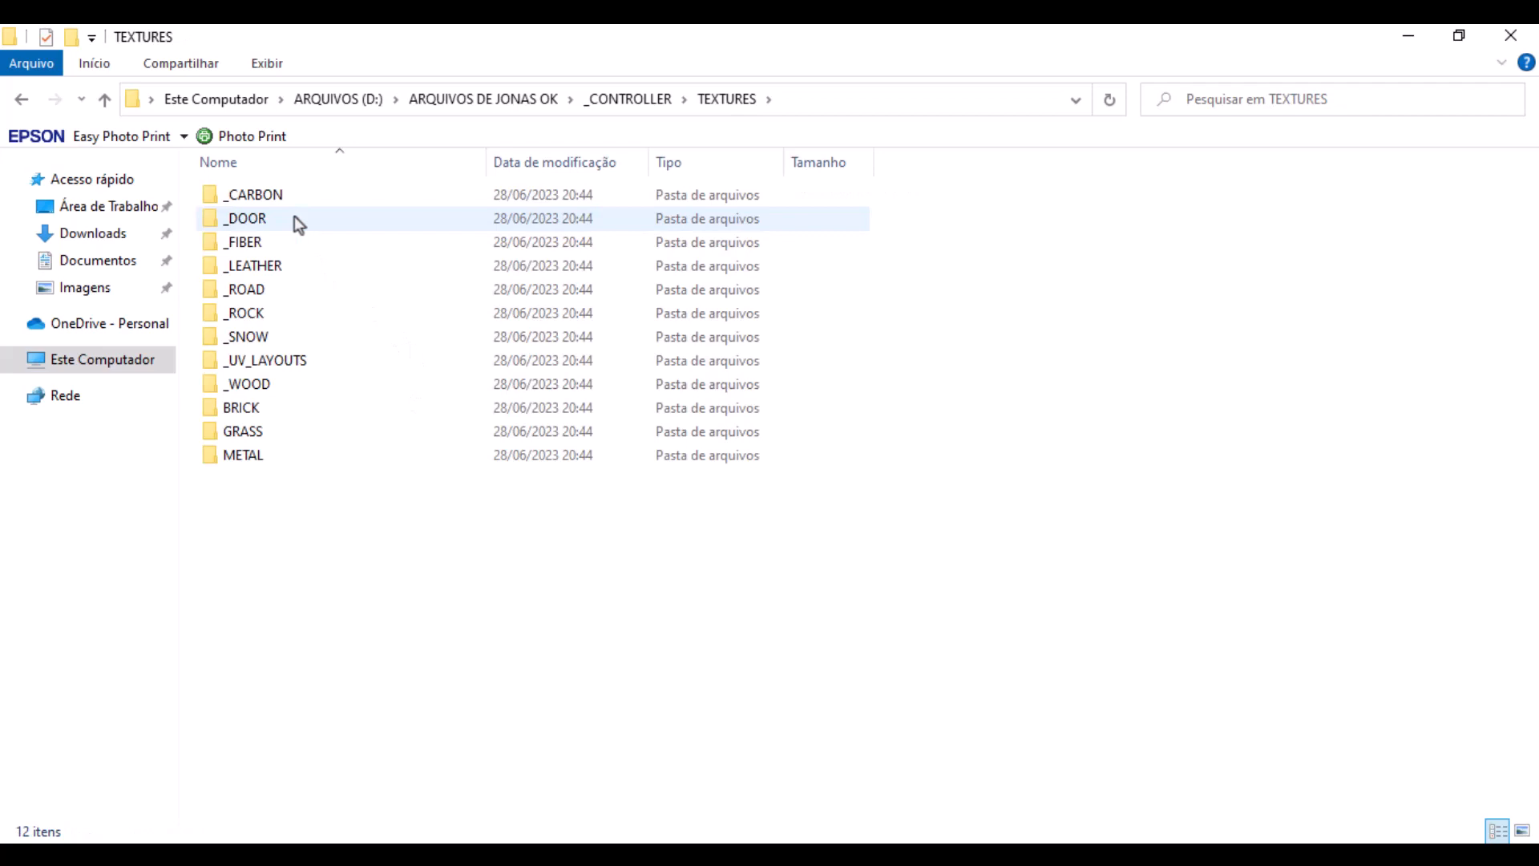
click(294, 415)
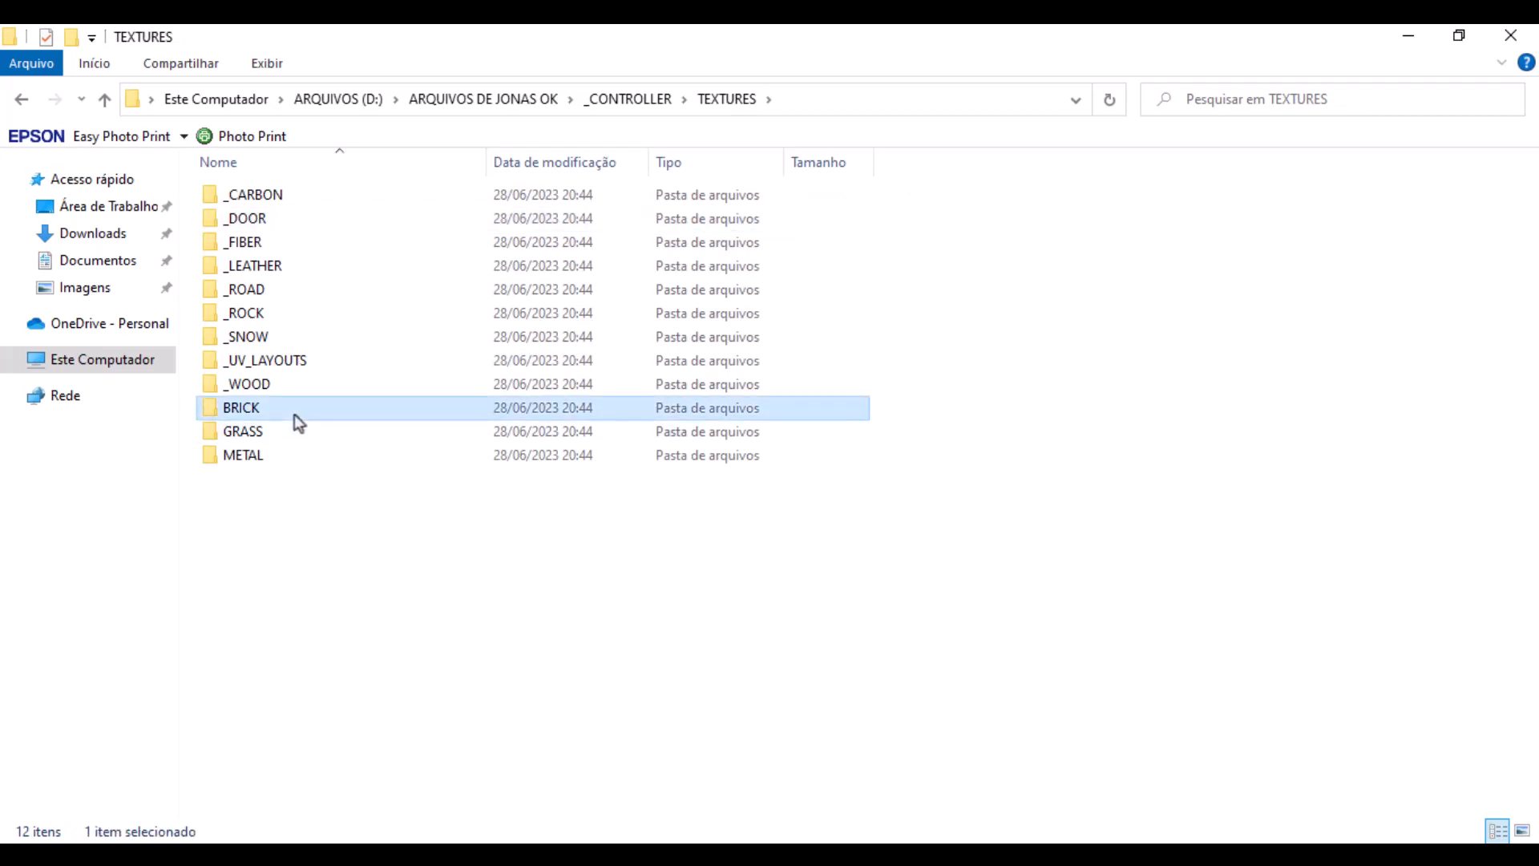
double_click(295, 415)
double_click(311, 185)
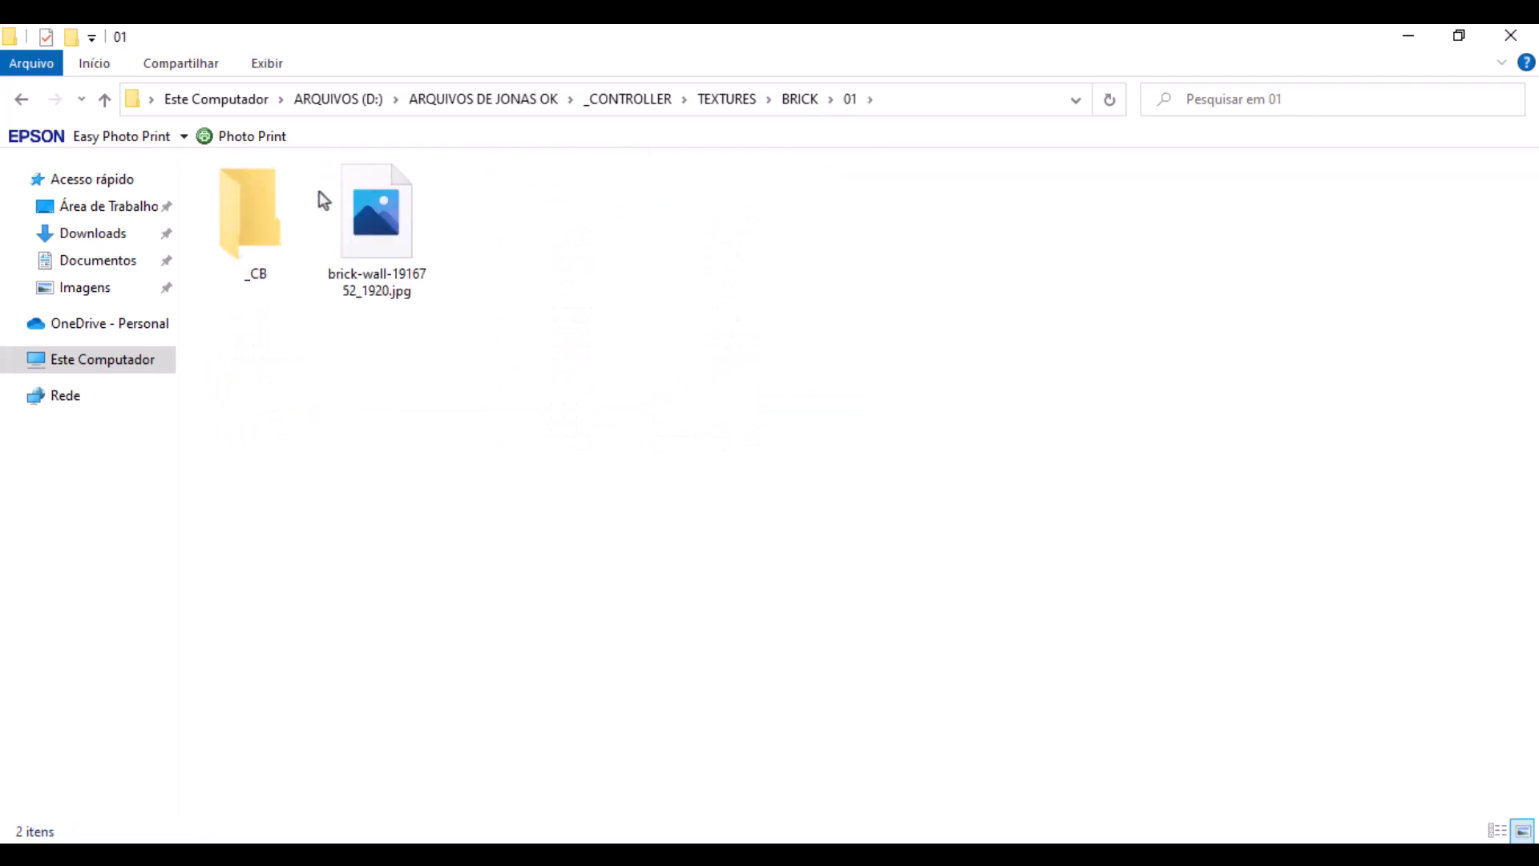
double_click(291, 247)
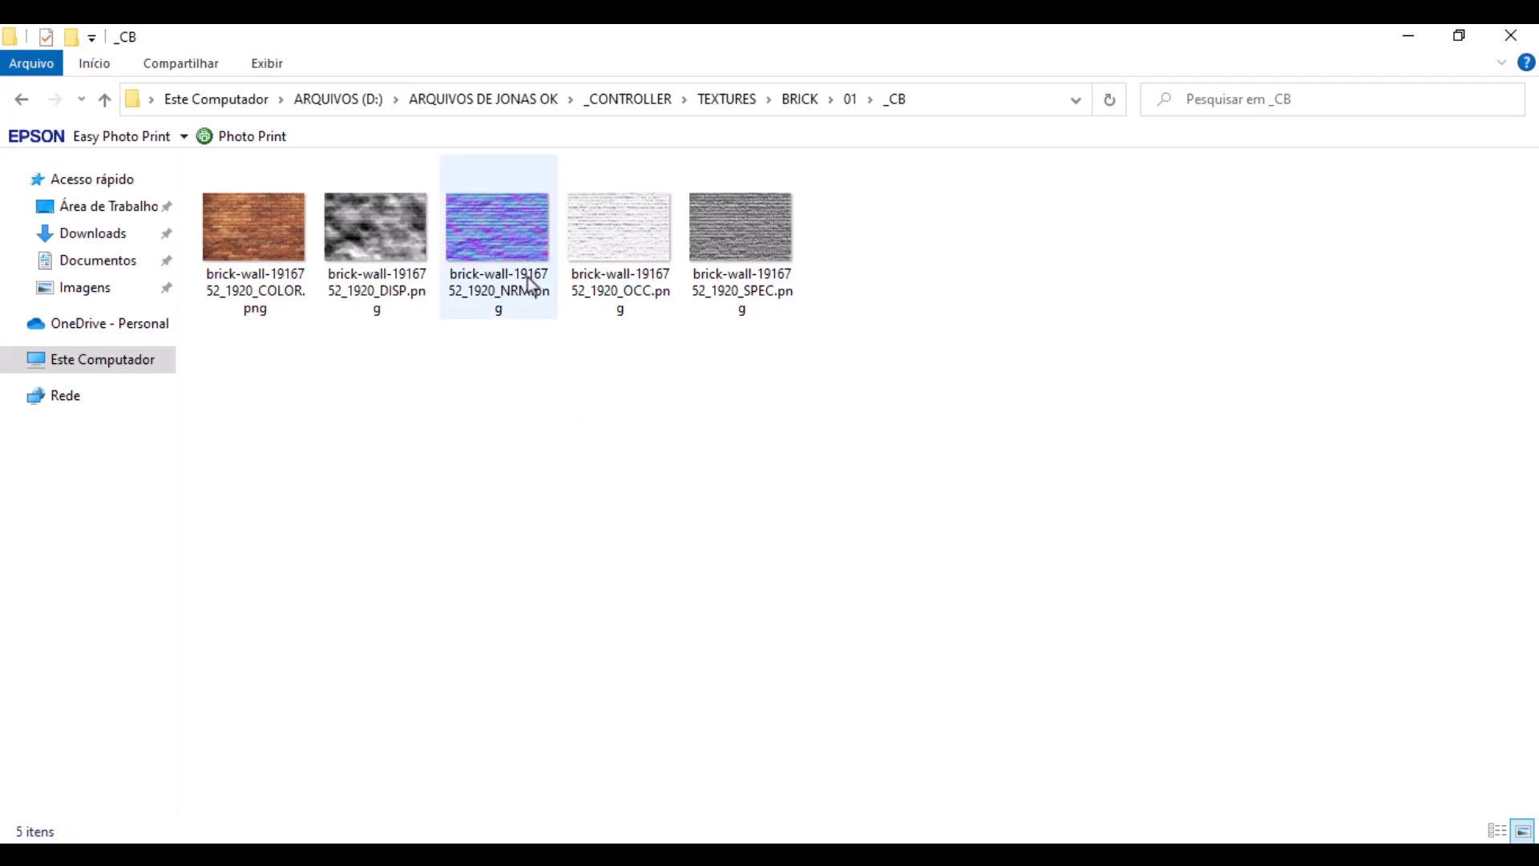
- Open the brick-wall COLOR texture and compare it with its DISP, NRM and OCC maps
click(250, 262)
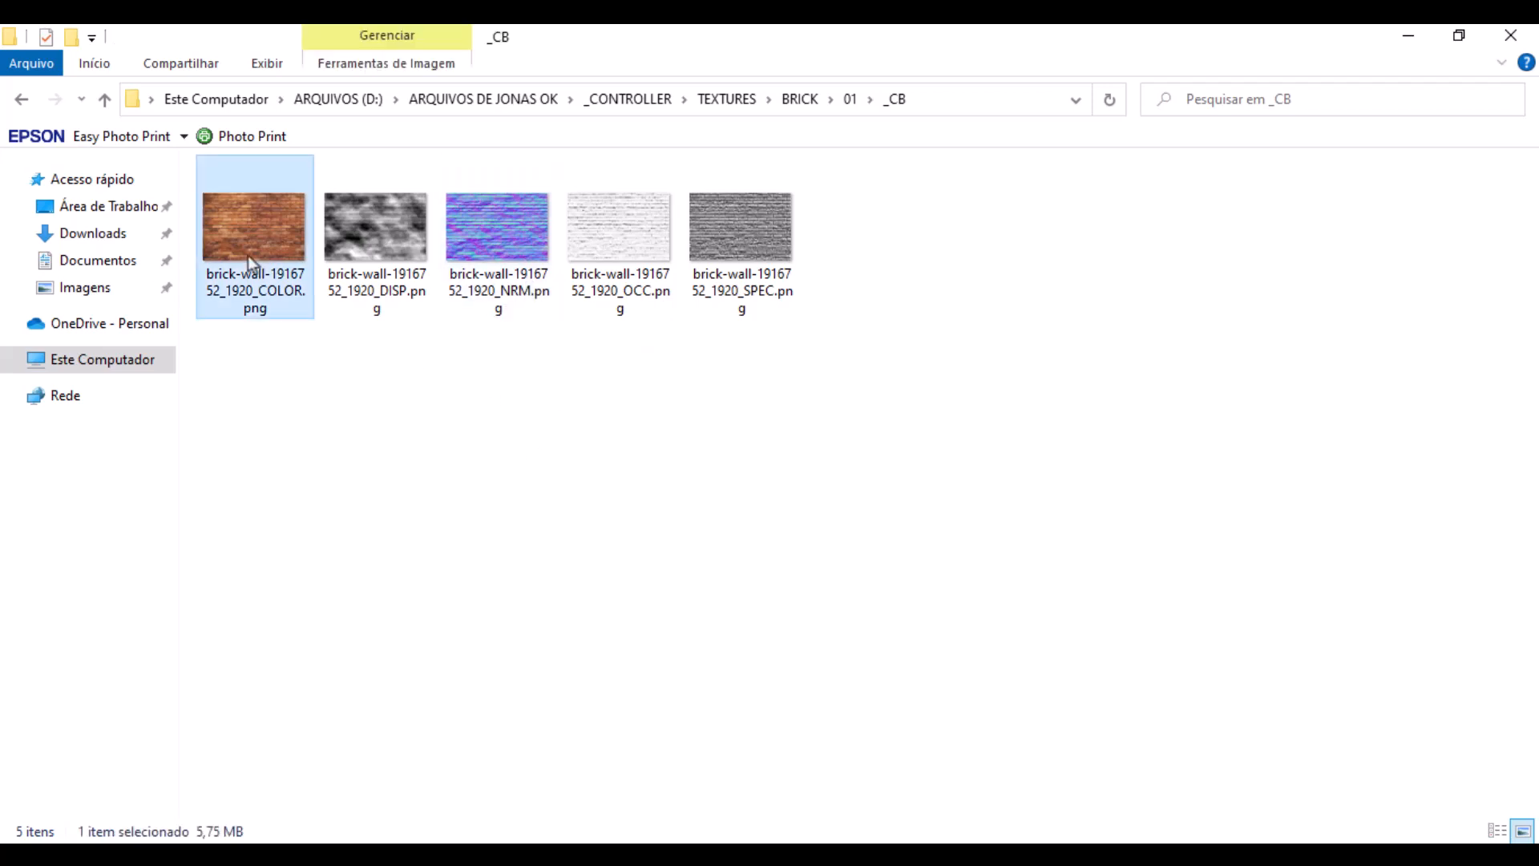
double_click(248, 256)
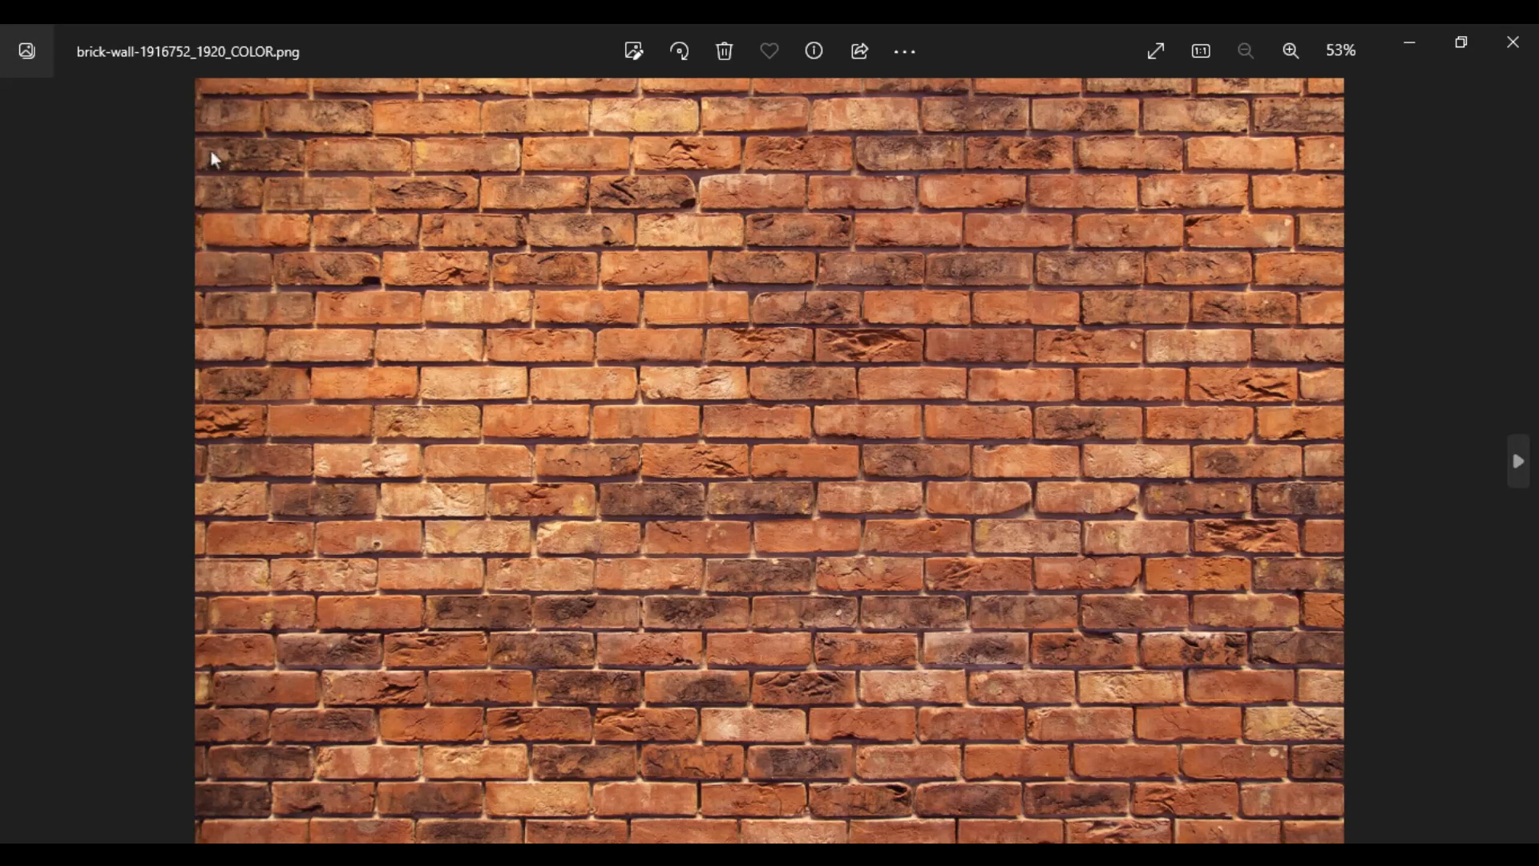
key(Right)
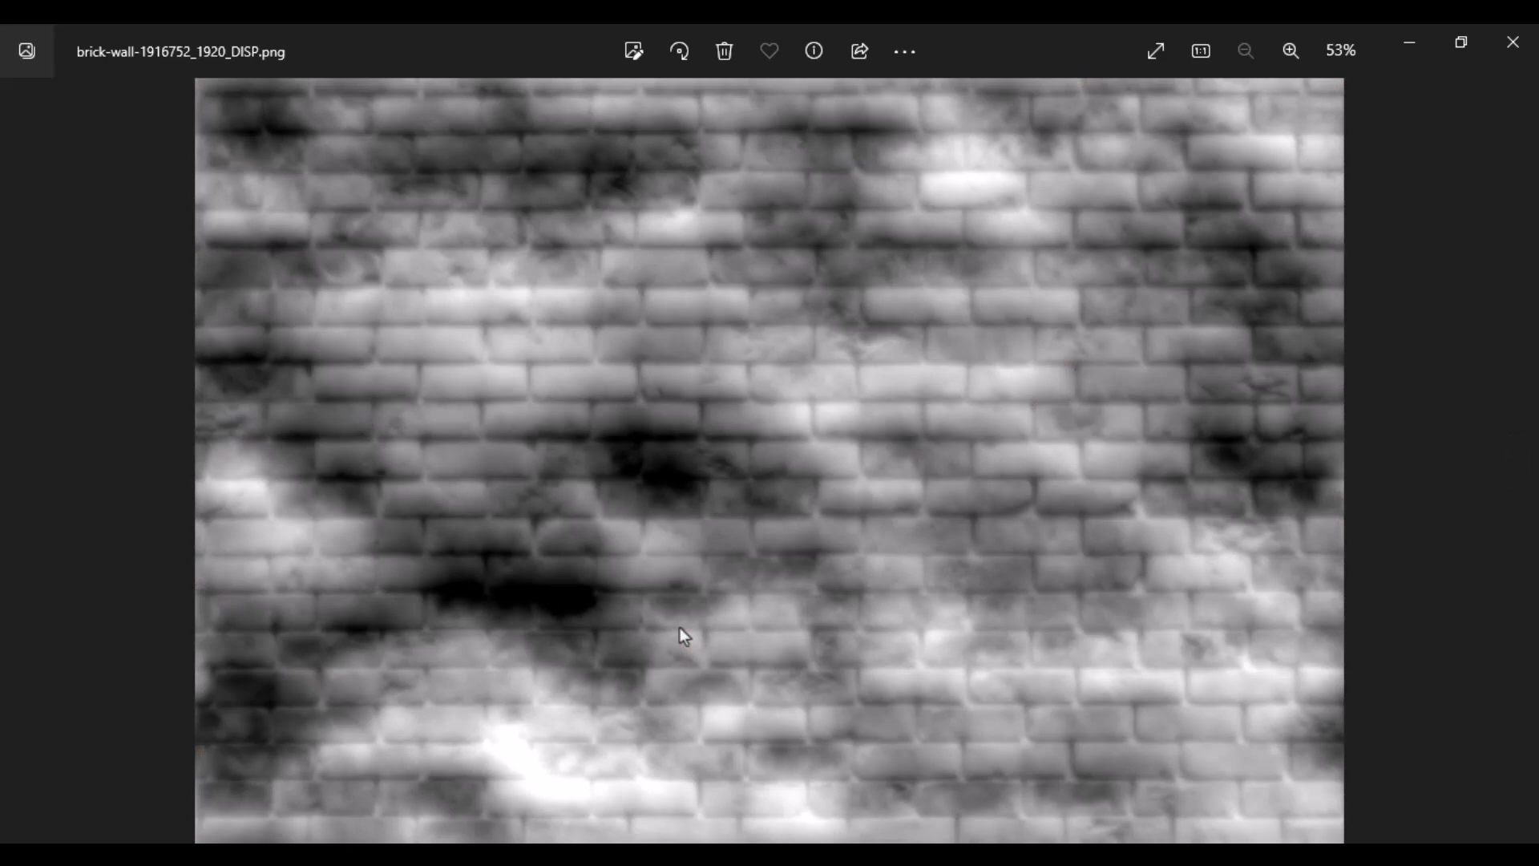
key(Right)
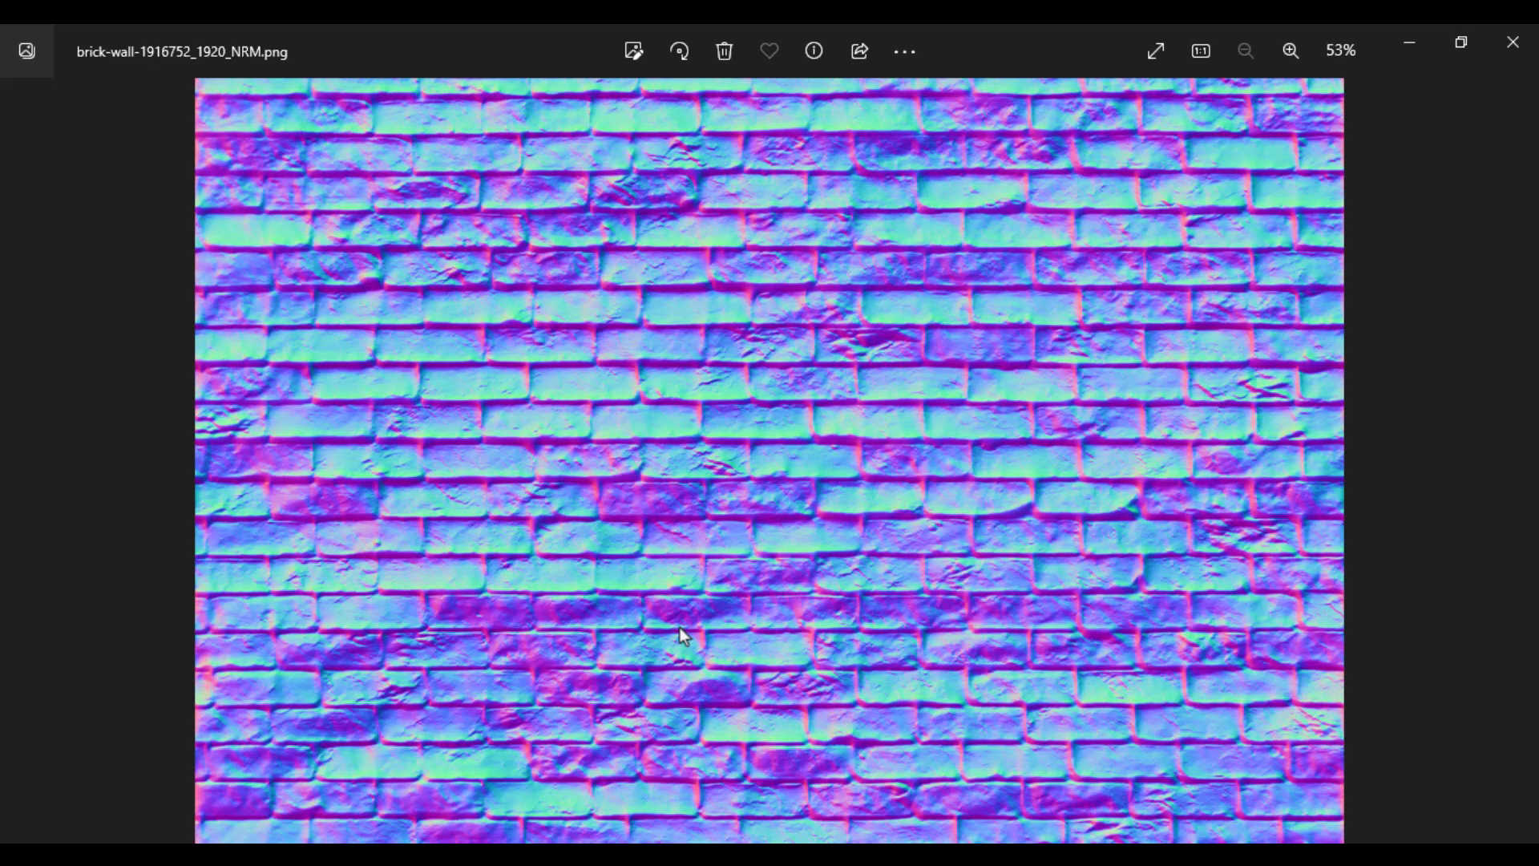
key(Left)
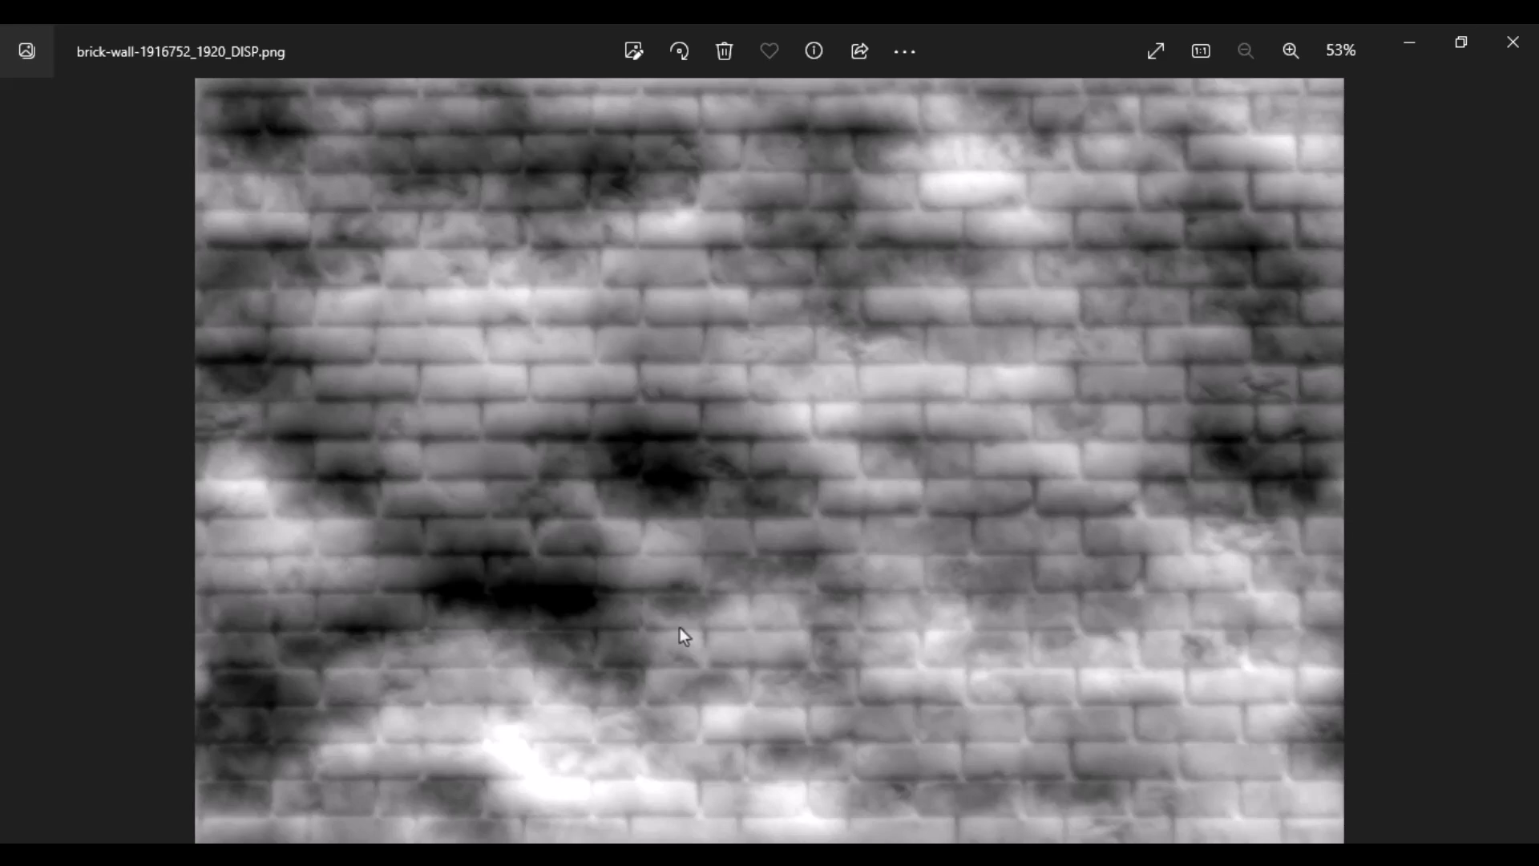
key(Right)
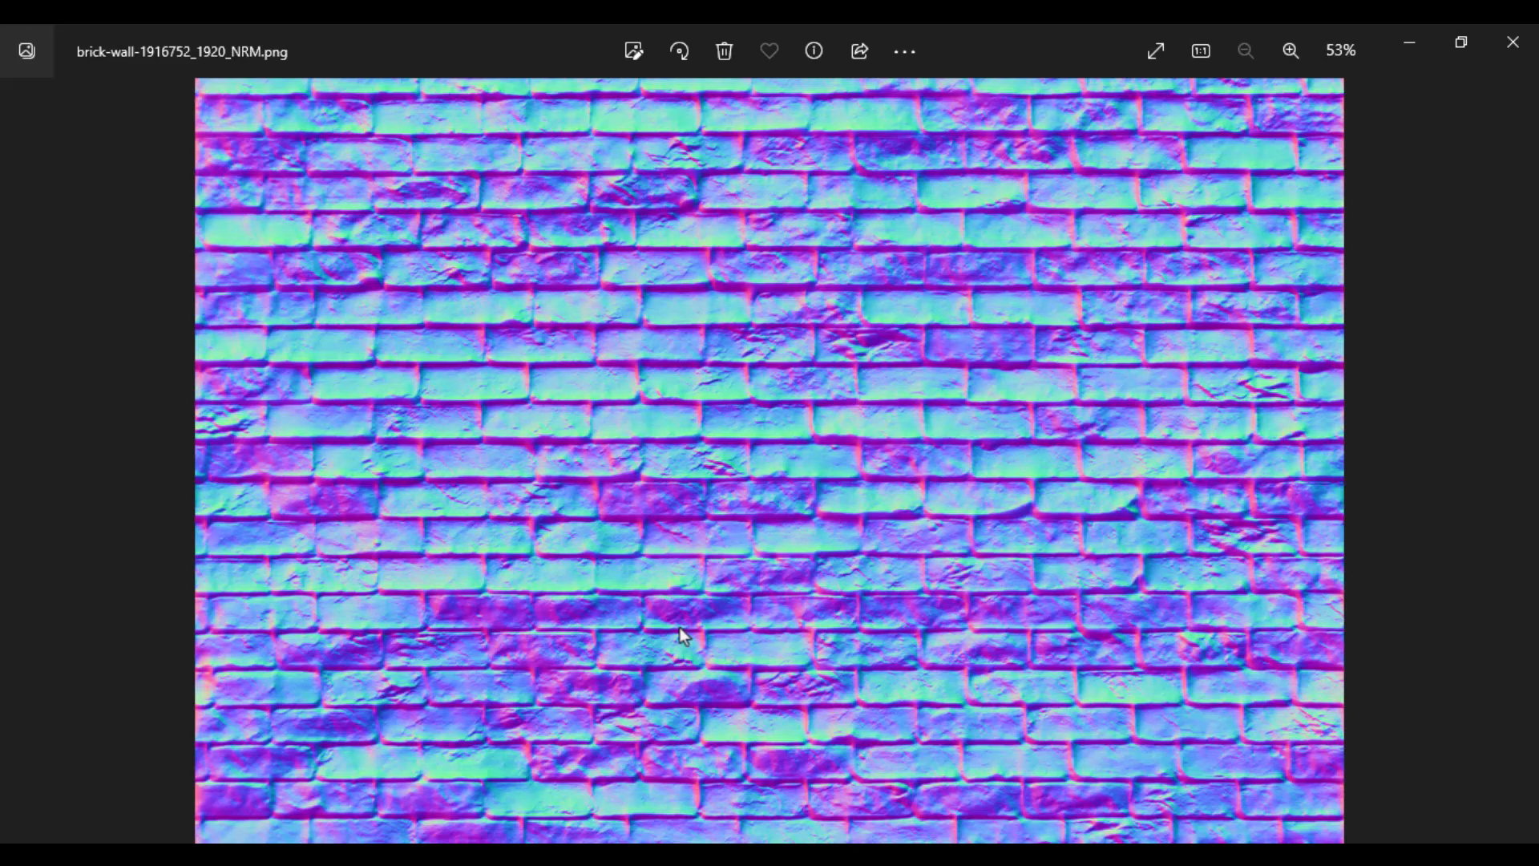
key(Right)
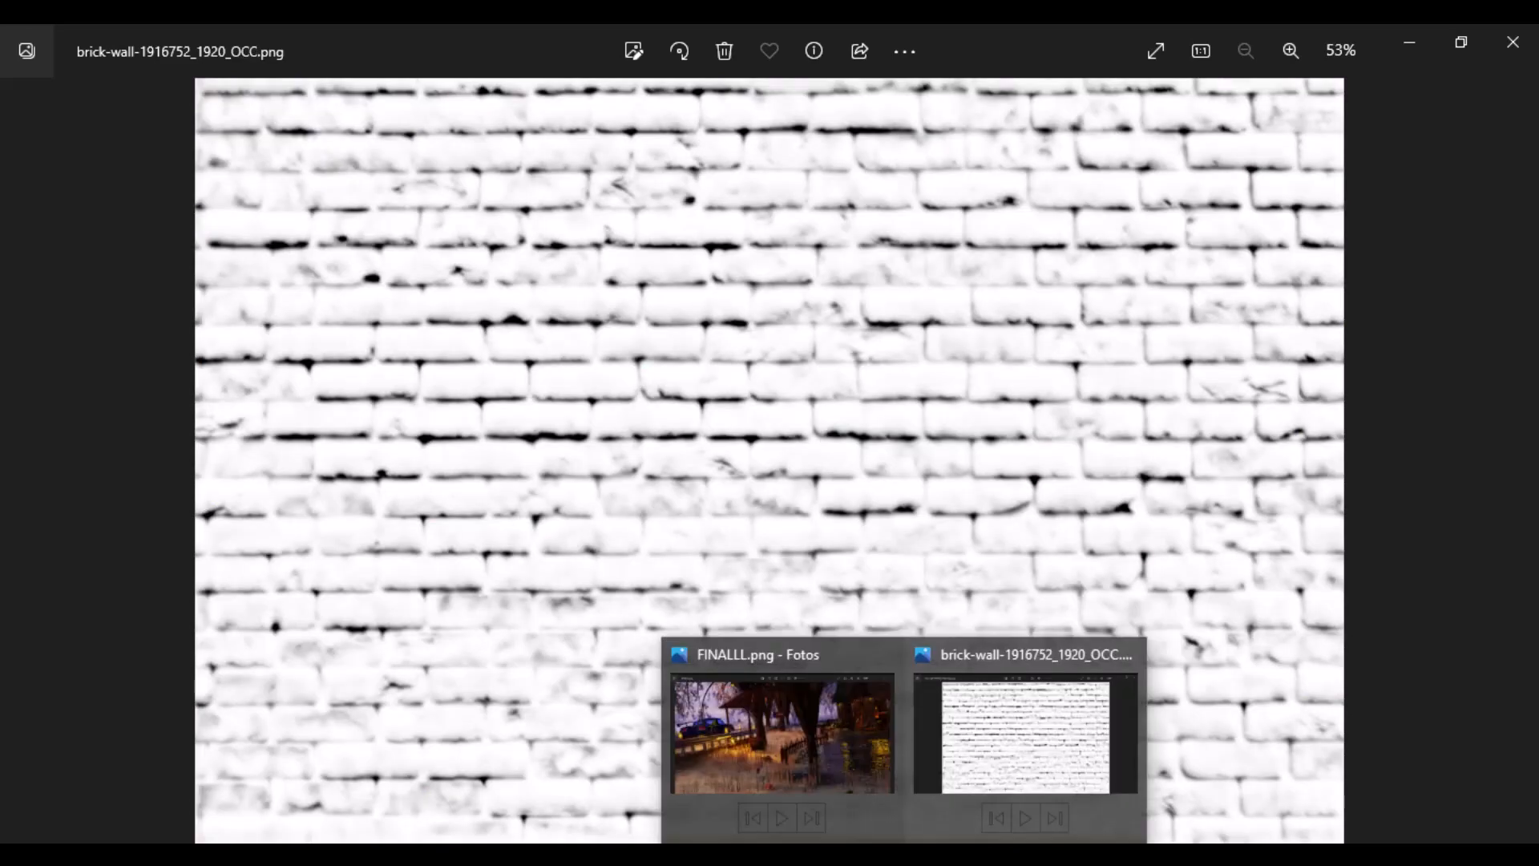
- Return to the FINALLL.png render and examine the house's walls and stairs up close
mouse_move(849, 714)
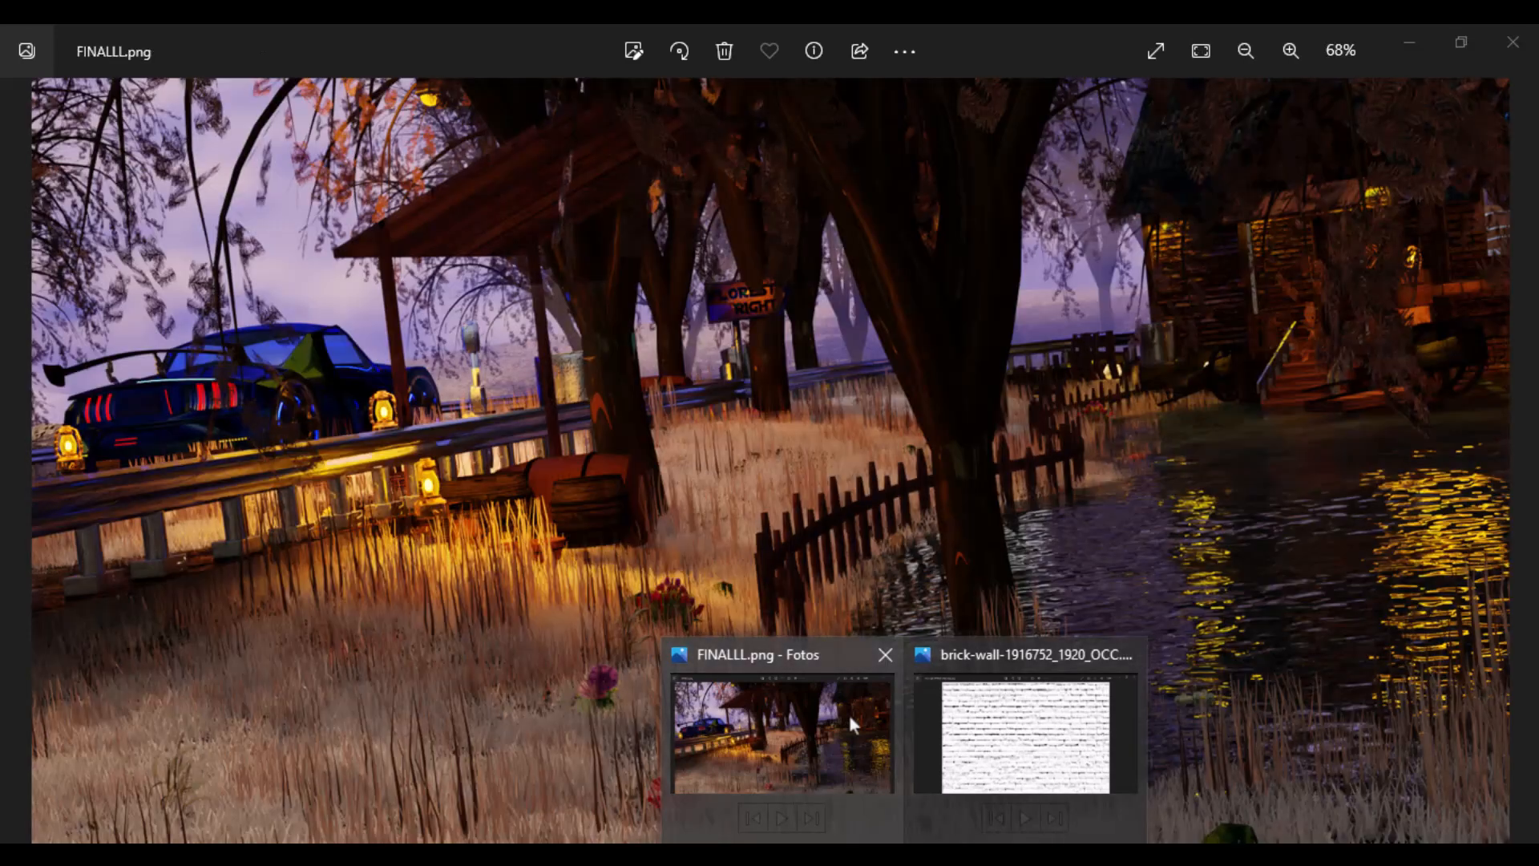
click(849, 714)
scroll(1116, 631, up, 5)
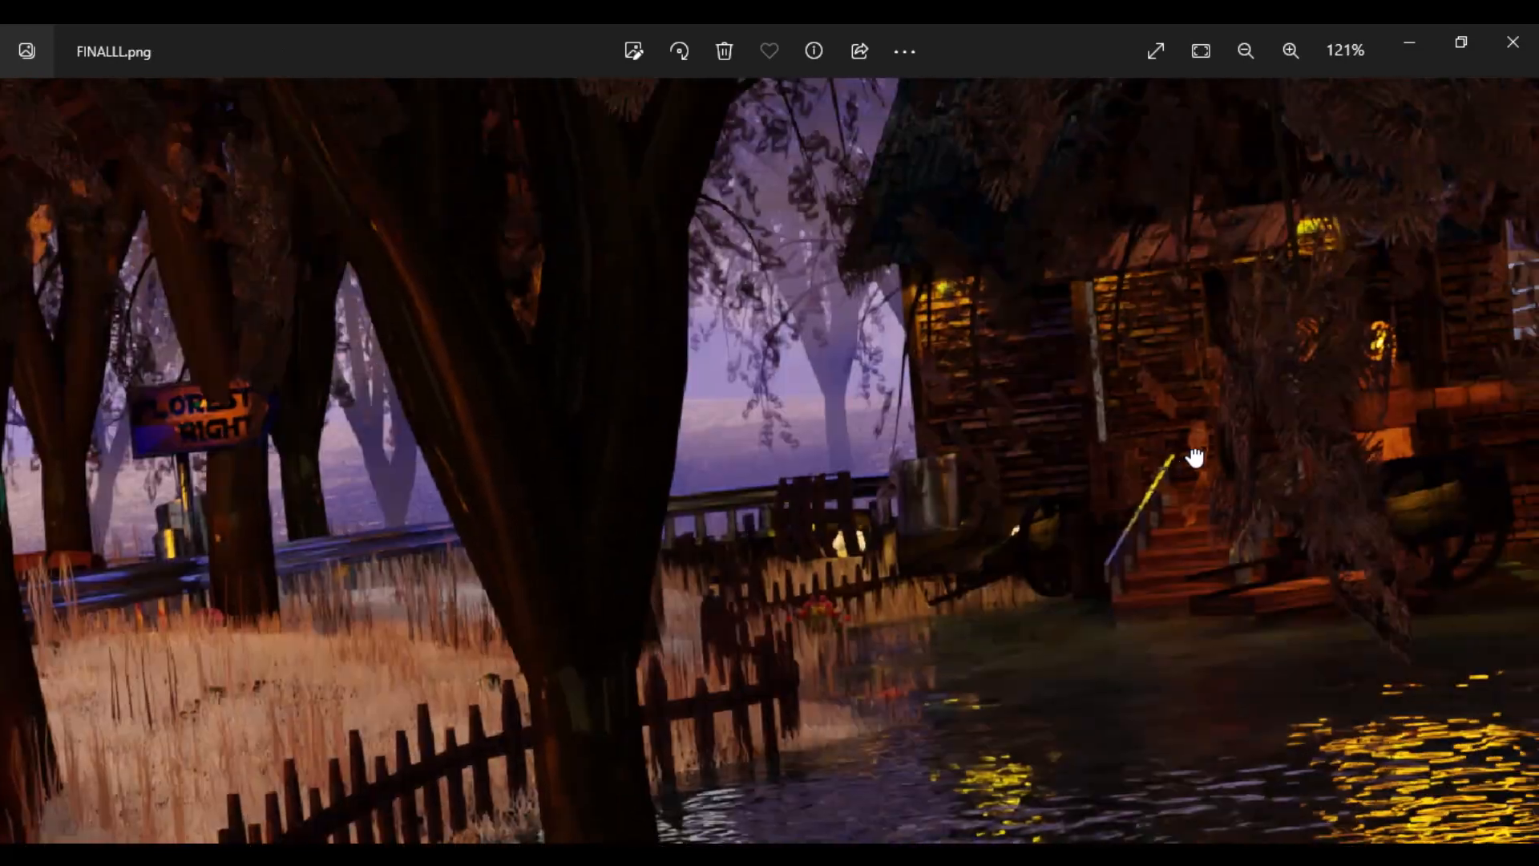
scroll(1195, 457, up, 4)
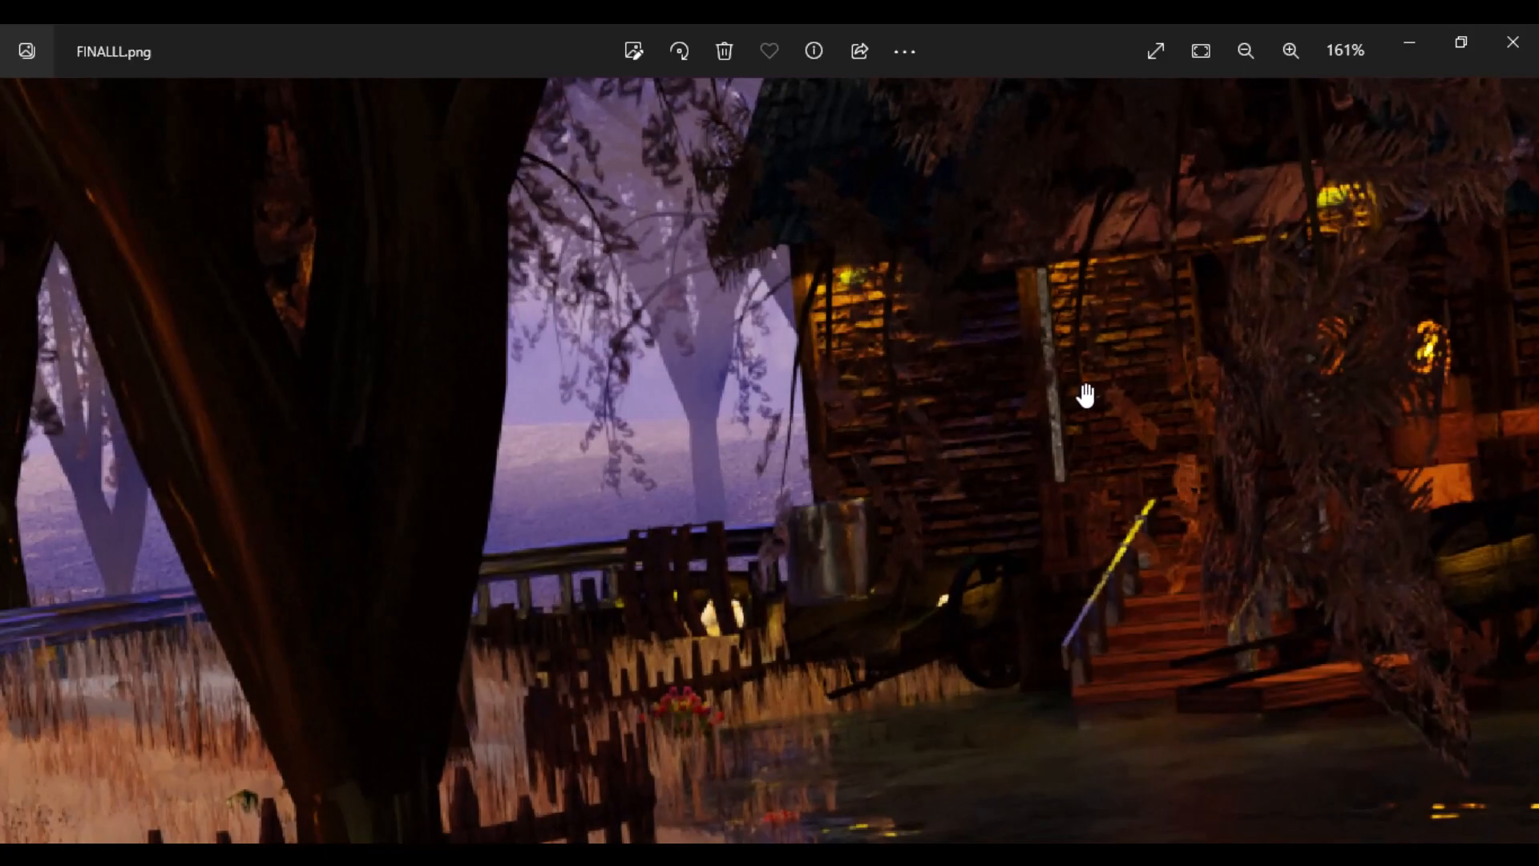
drag(1093, 543, 1092, 496)
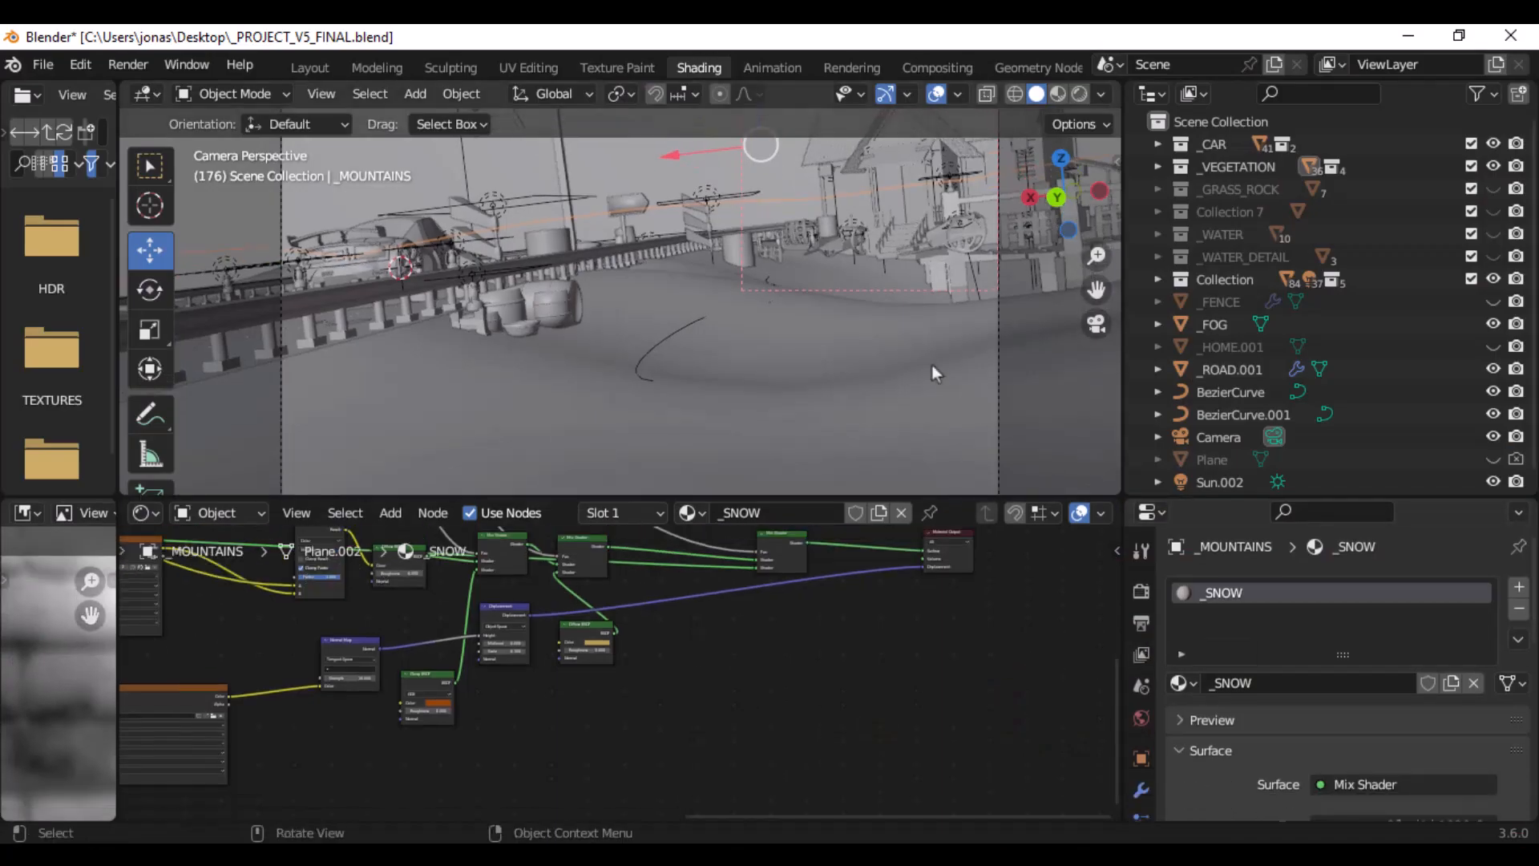
- Enable viewport display for the FLOWERS, _ROCKS and _ROCKS_2 particle systems of _MOUNTAINS
scroll(1147, 601, down, 5)
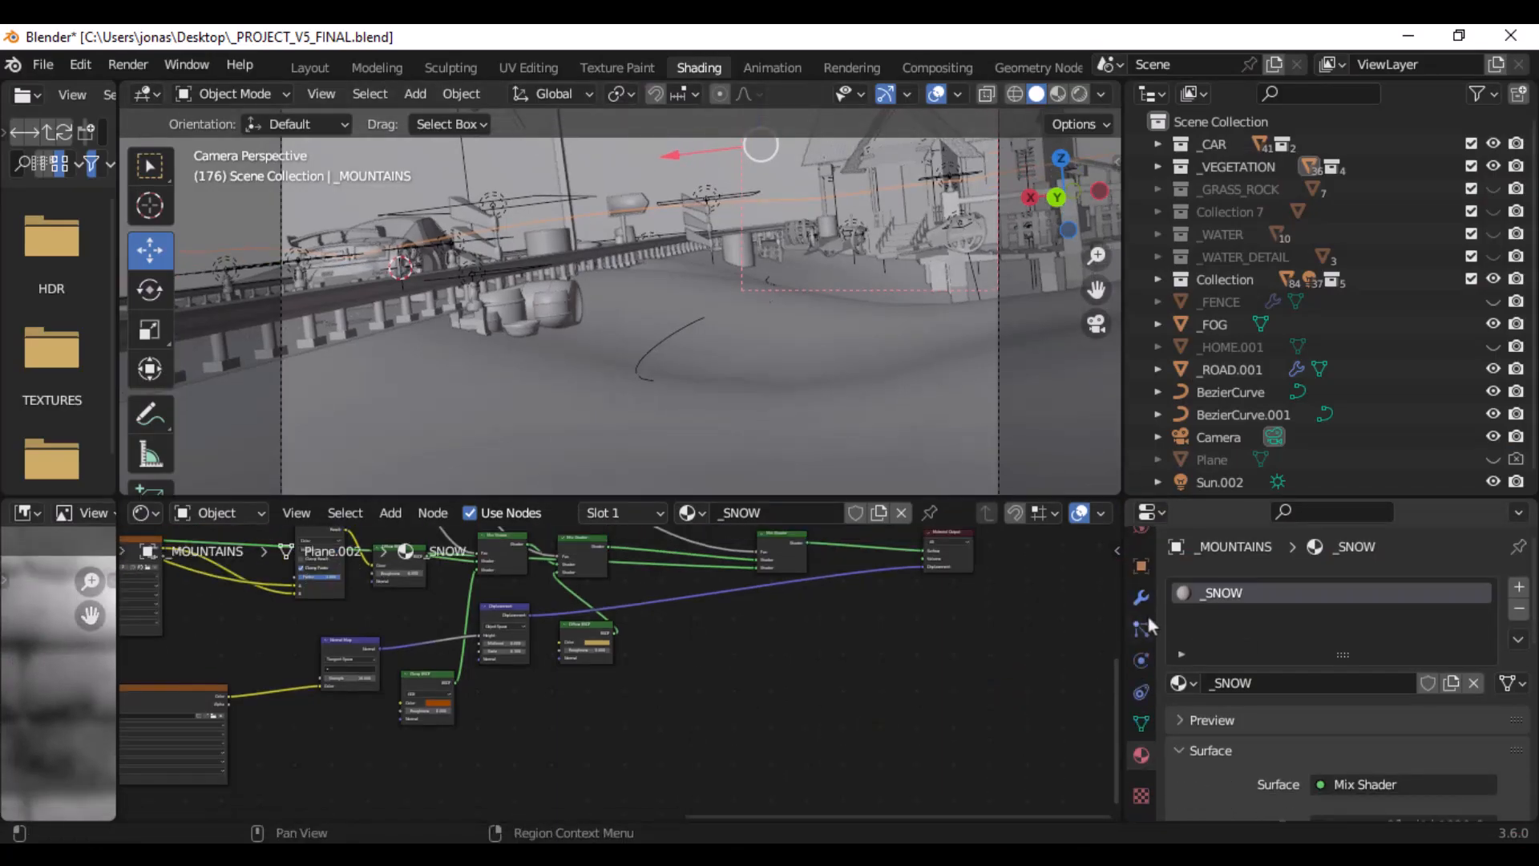
click(1147, 614)
scroll(1436, 609, up, 2)
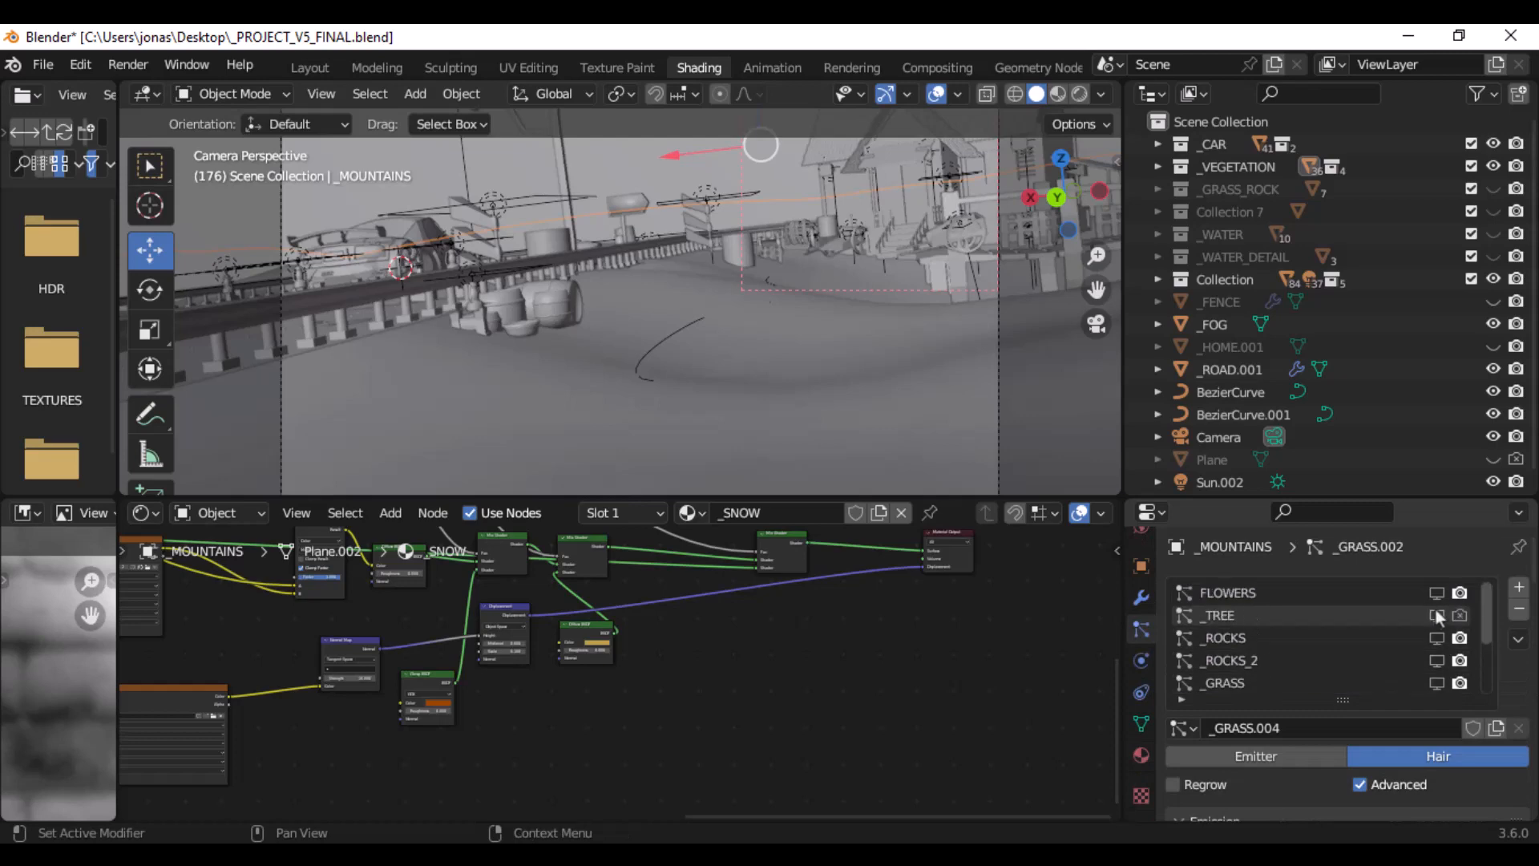
click(1436, 637)
click(1436, 660)
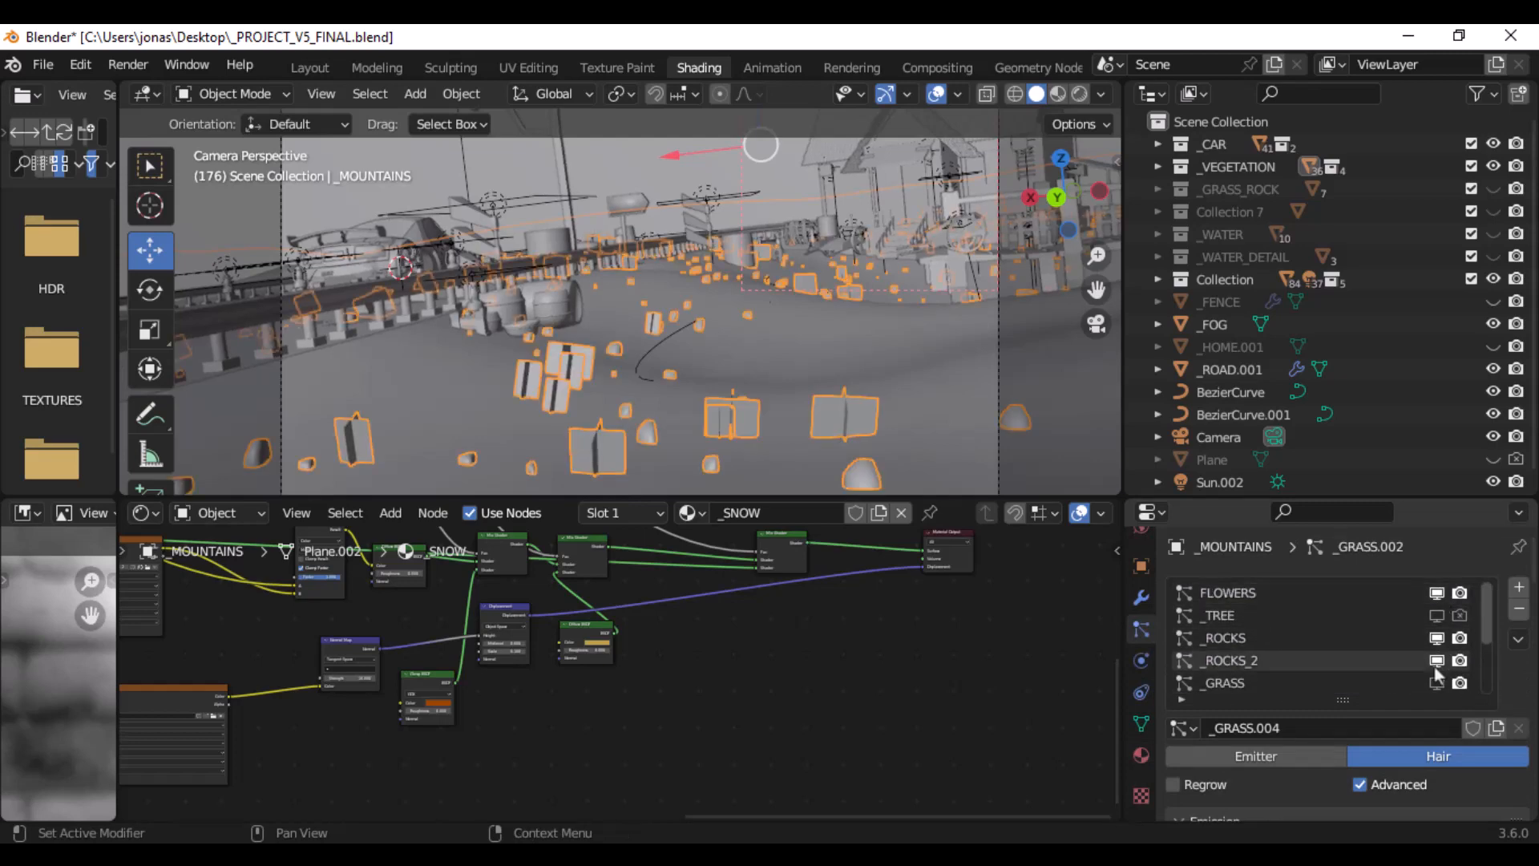
- Enable viewport display for the _GRASS, _GRASS.001, _GRASS.002 and _TREE.002 particle systems of _MOUNTAINS
scroll(1441, 659, down, 2)
click(1437, 638)
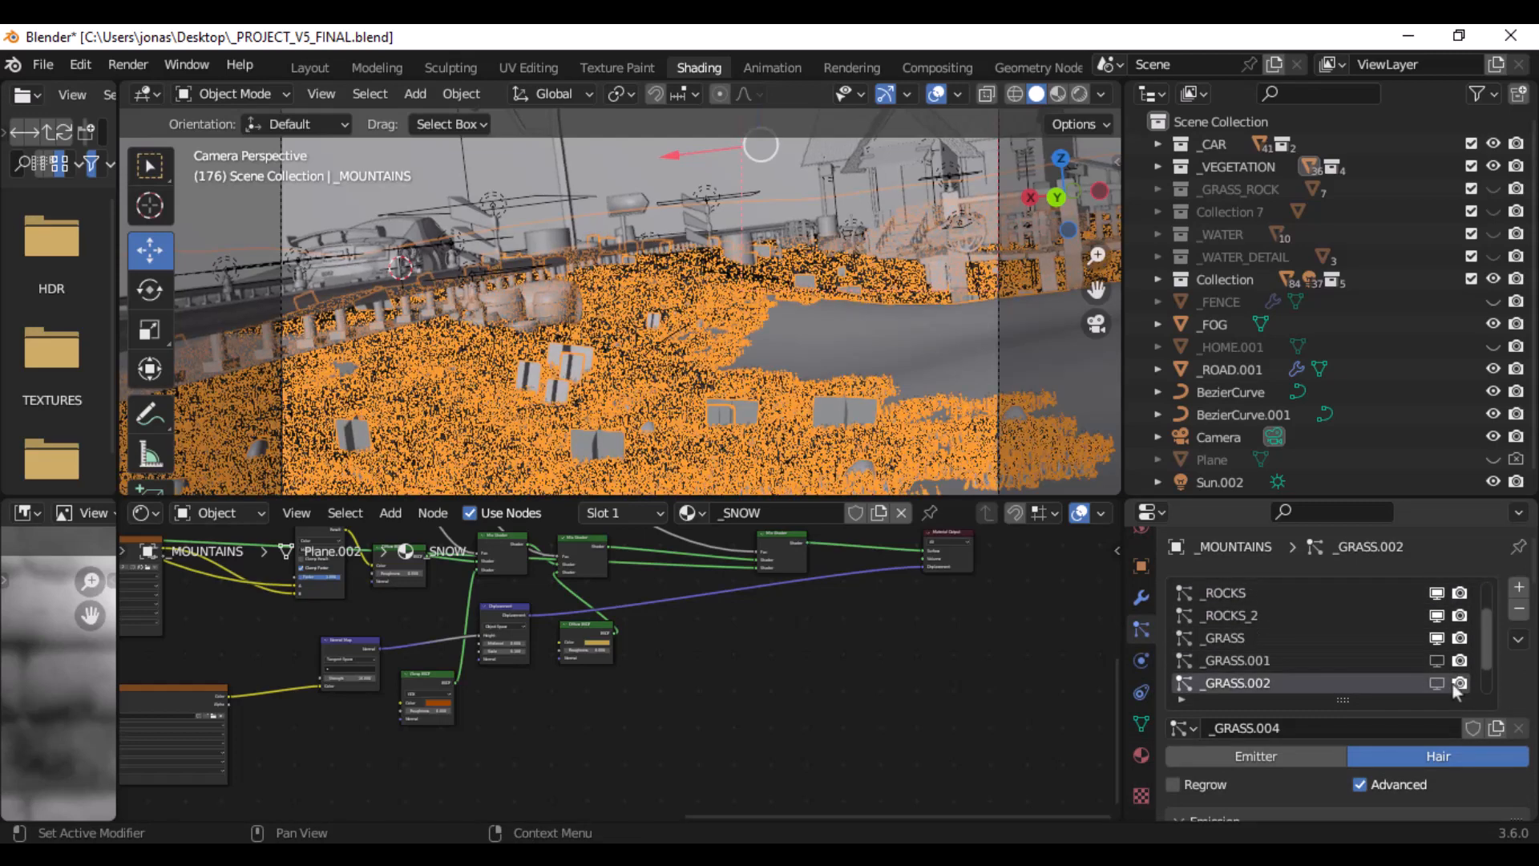
click(1436, 683)
click(1436, 660)
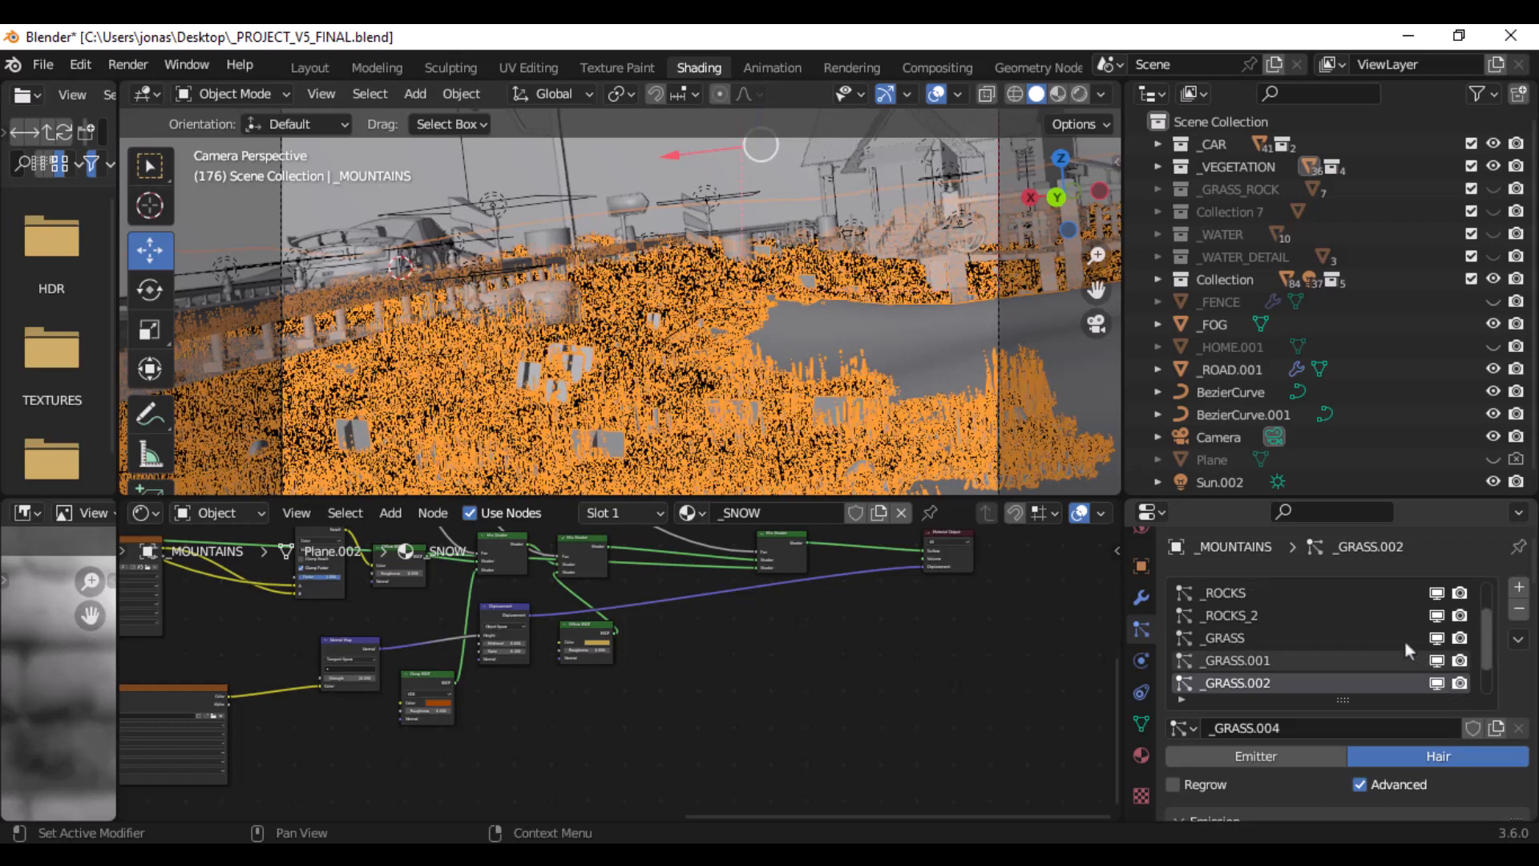
scroll(1404, 641, down, 2)
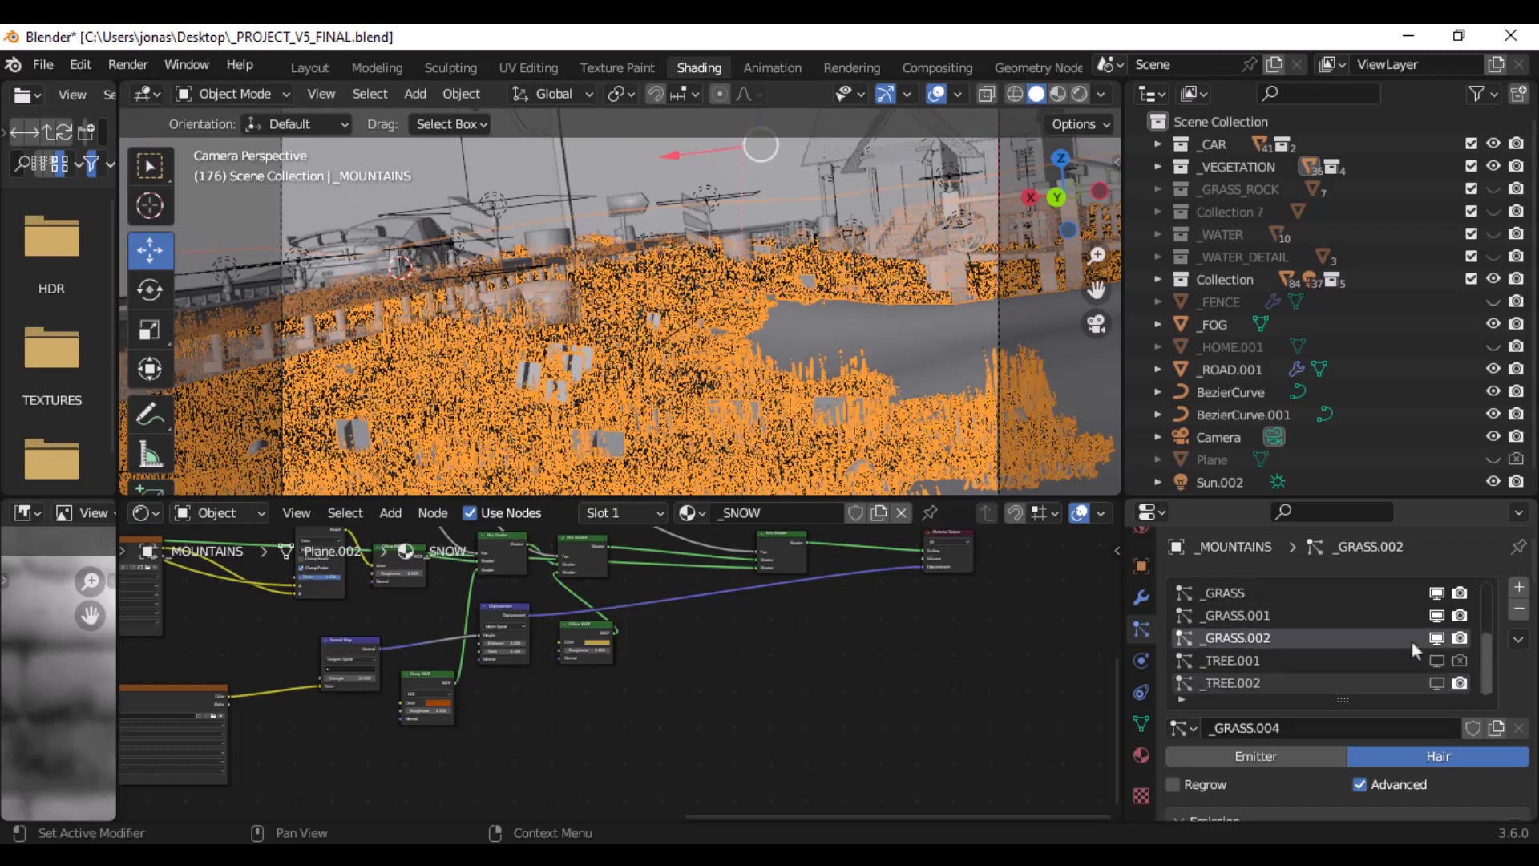
click(1438, 684)
- Select the _FENCE object and redraw the render region around the entire camera frame
click(1234, 300)
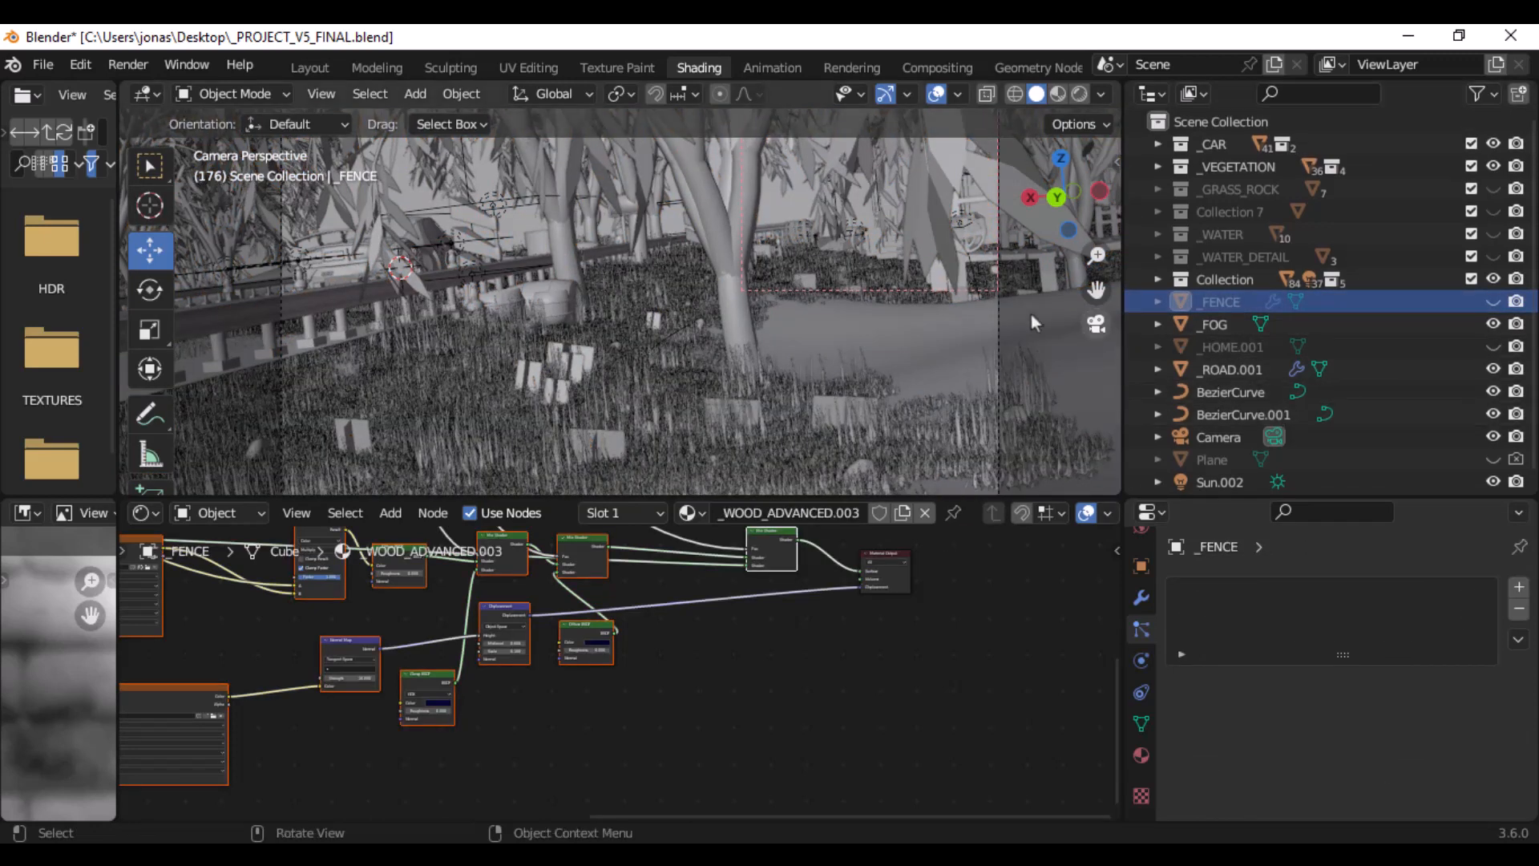
scroll(1029, 314, down, 4)
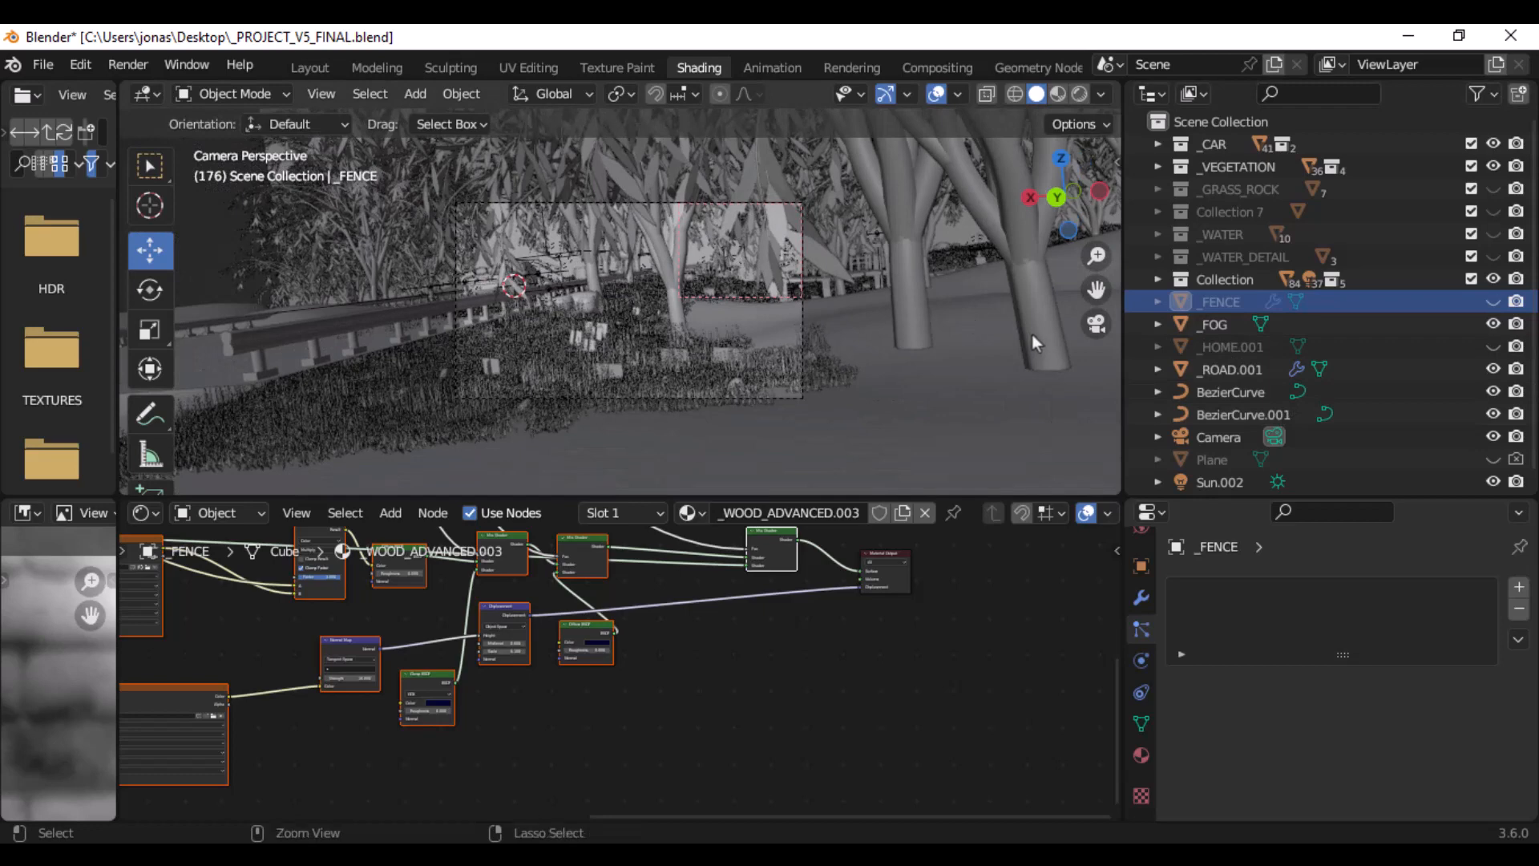
key(ctrl+b)
drag(383, 176, 893, 428)
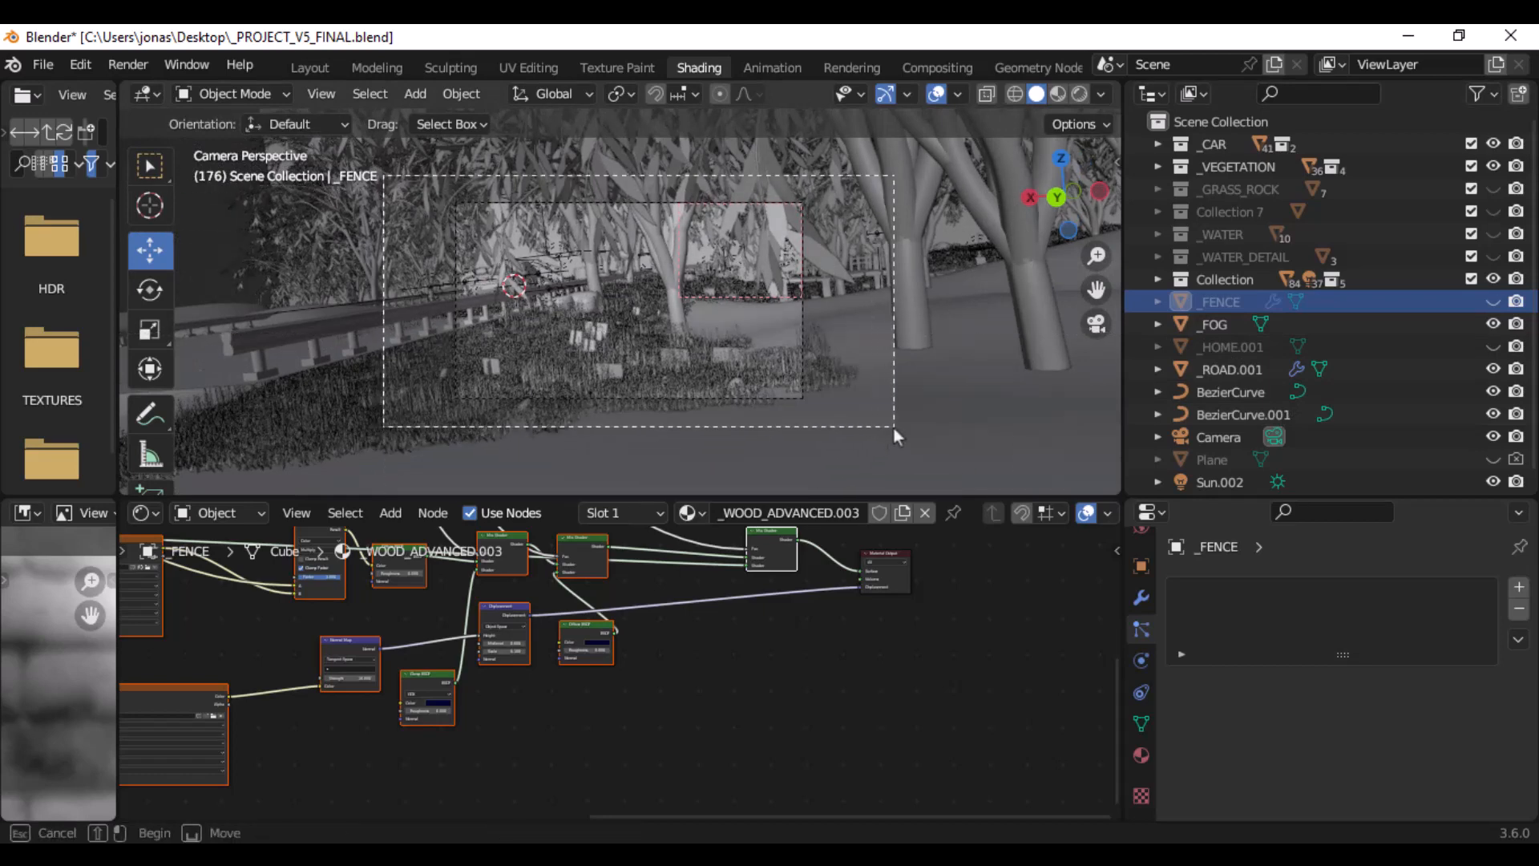
scroll(872, 398, up, 2)
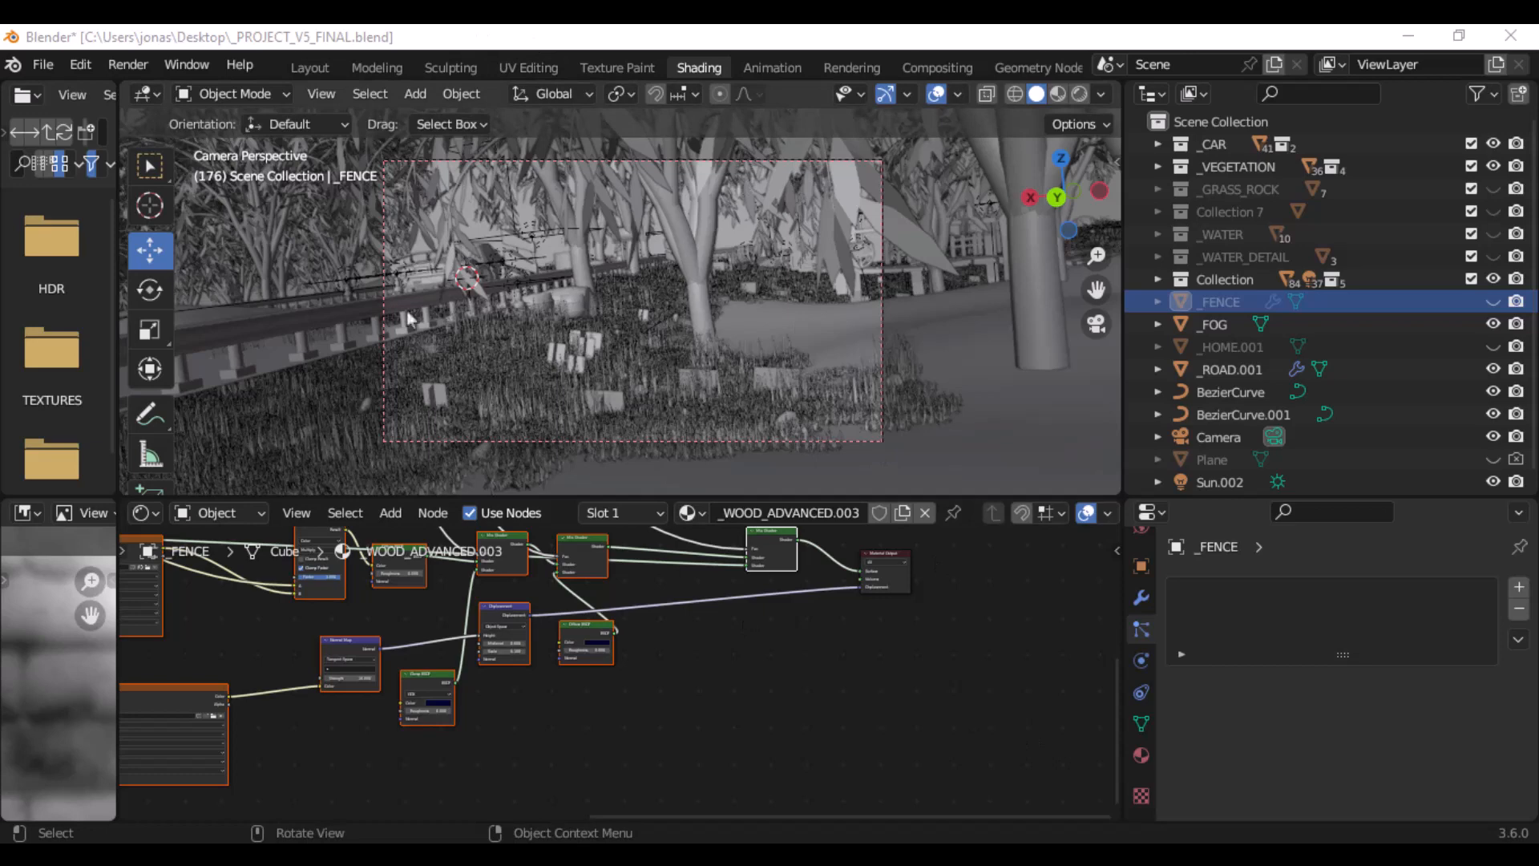
- Show the scene's render settings in an enlarged properties area and choose Cycles as the render engine
scroll(1143, 615, up, 5)
click(1143, 602)
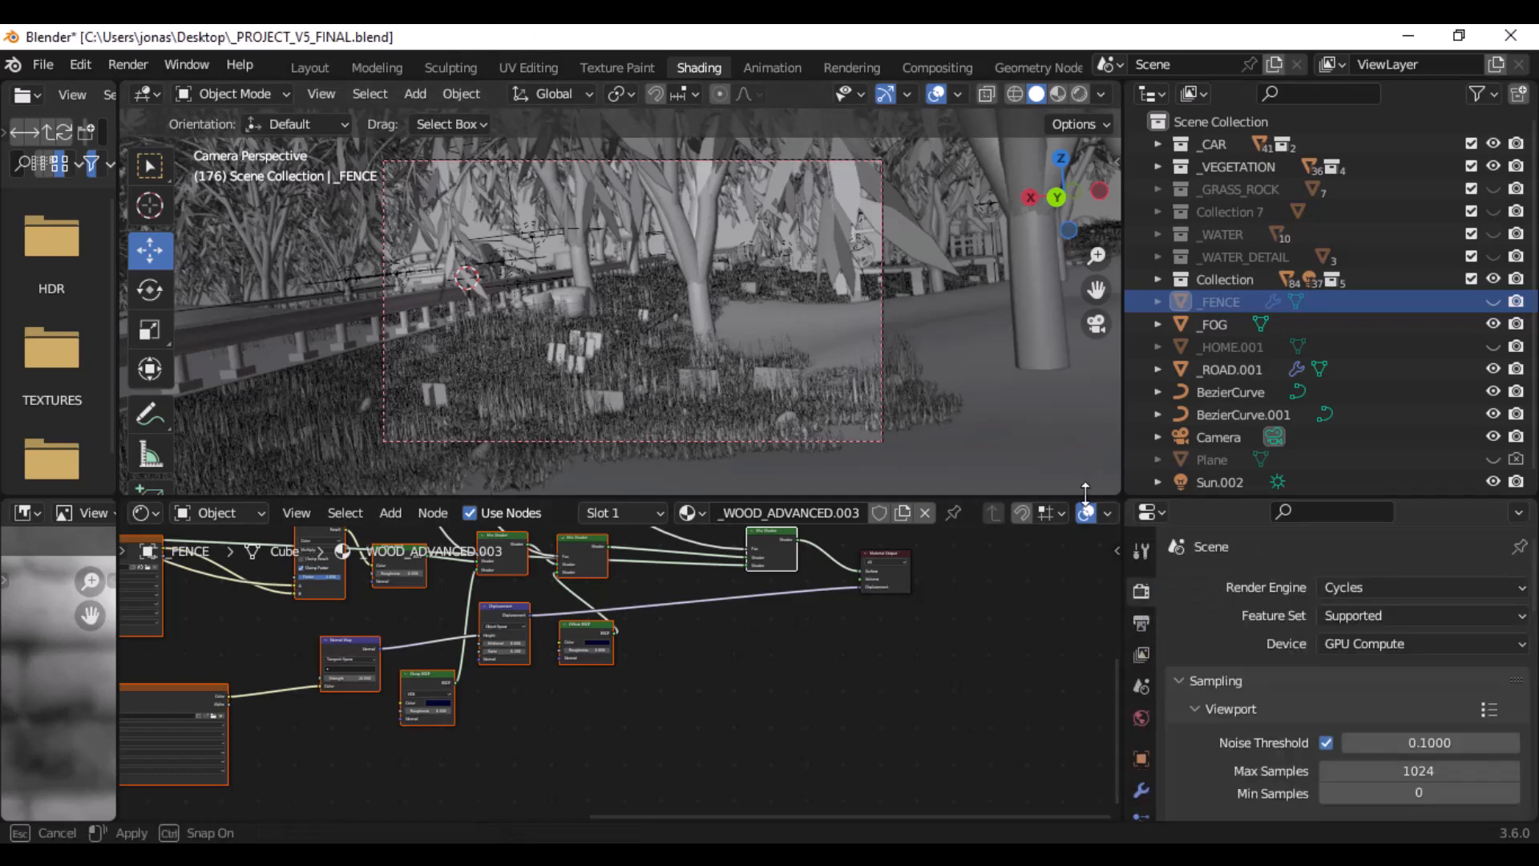
drag(1085, 498, 1093, 364)
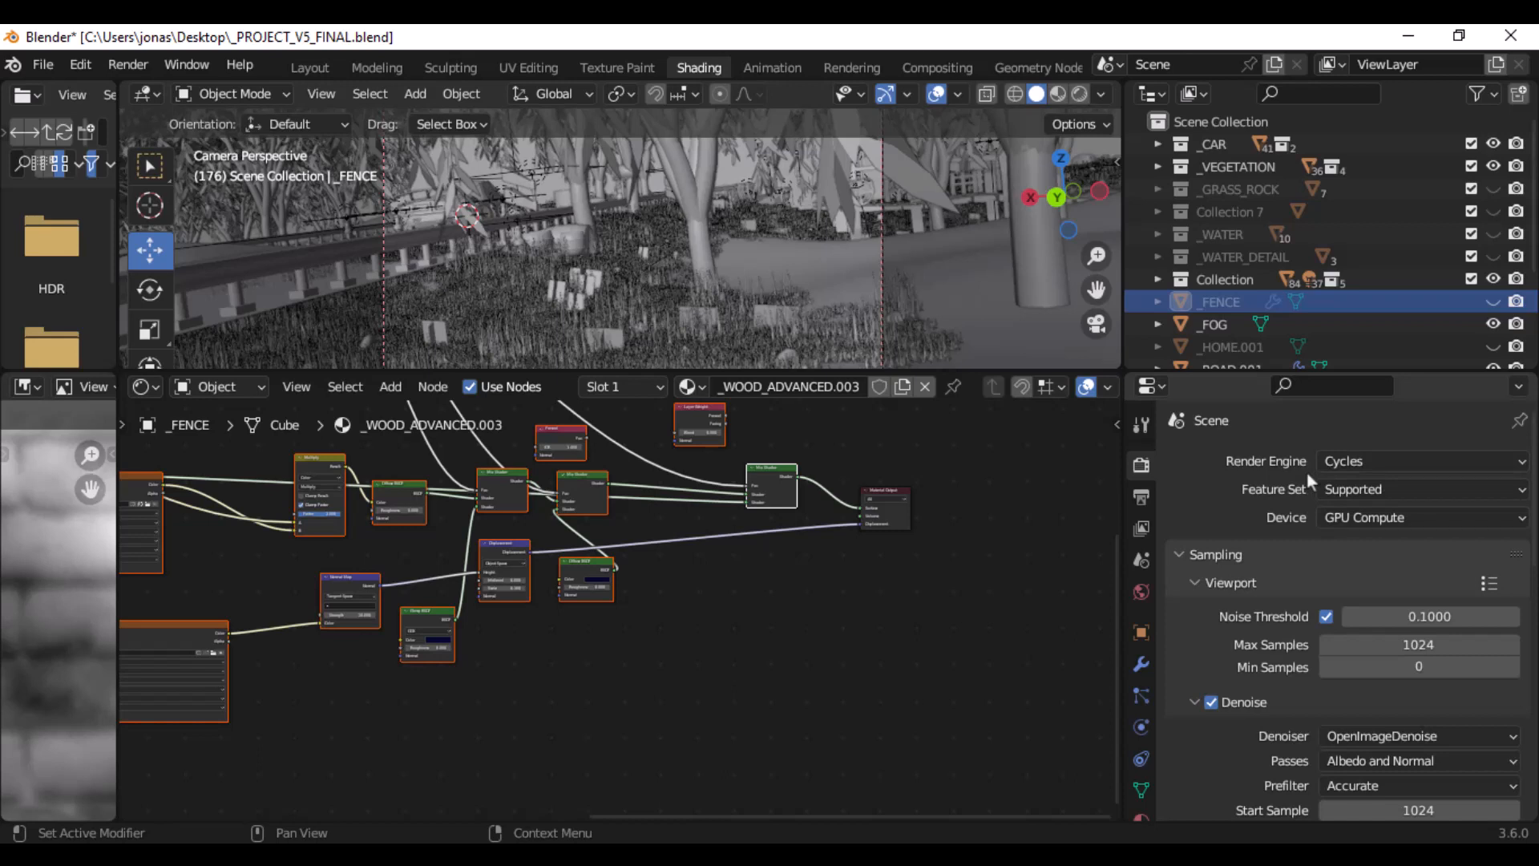
click(1325, 462)
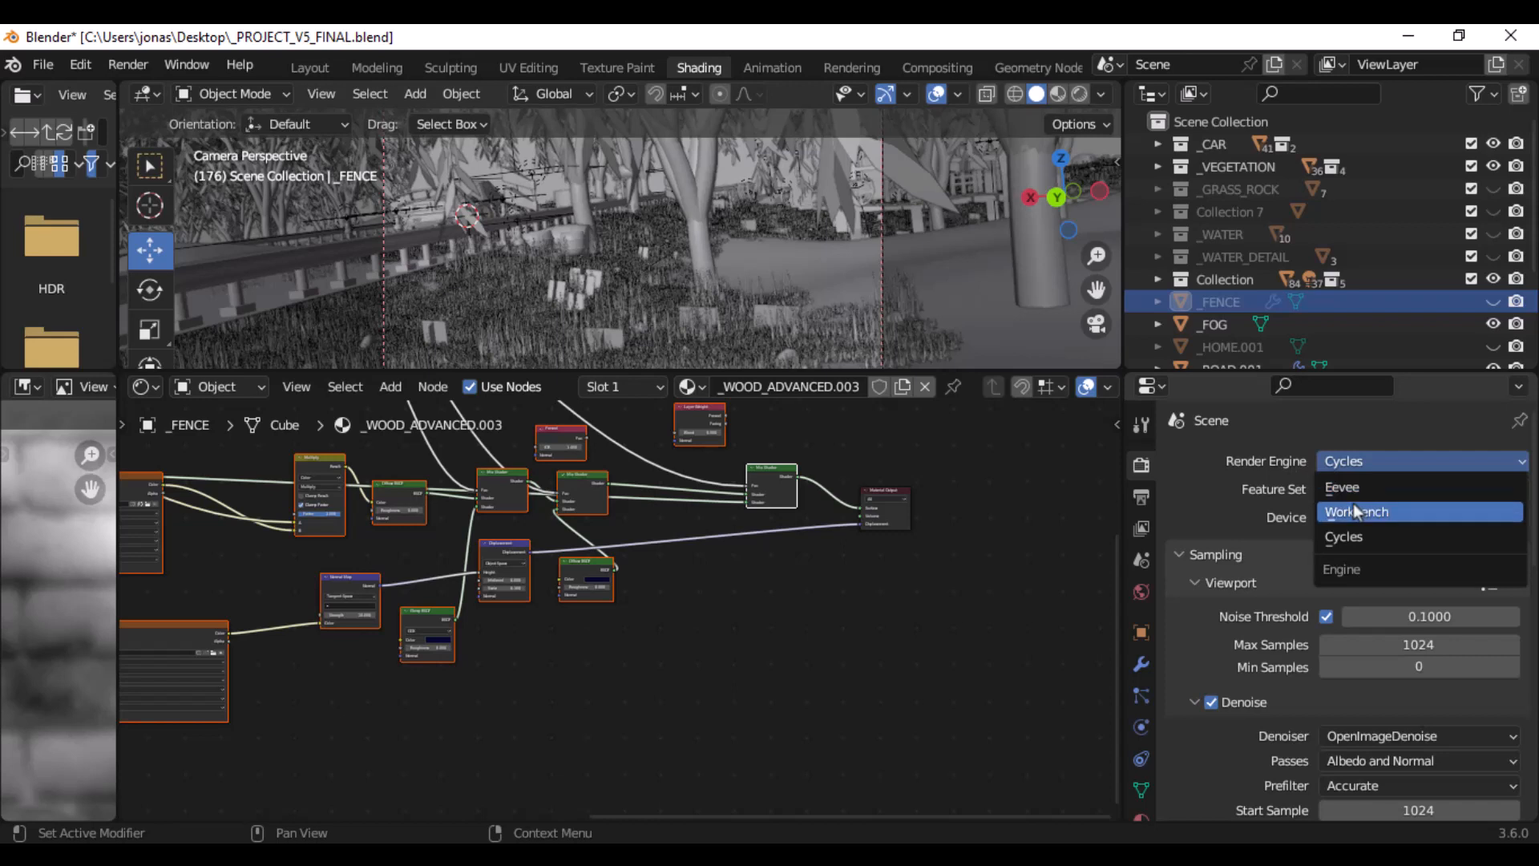
click(1352, 536)
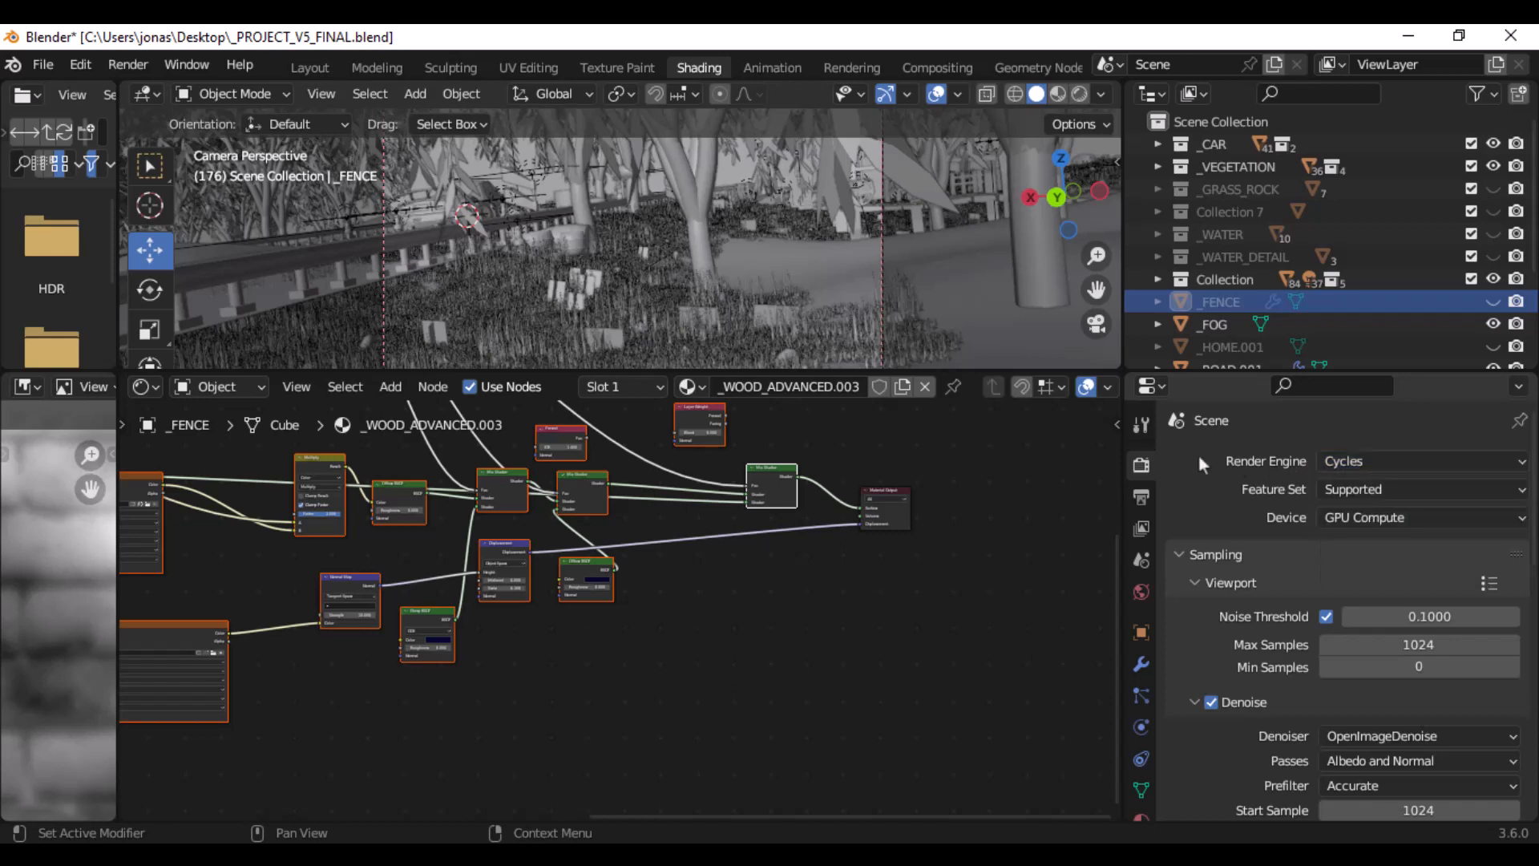
- Review the Cycles viewport and render sampling settings, including the noise threshold, maximum samples, and the render denoiser's passes and prefilter options
scroll(1214, 450, down, 5)
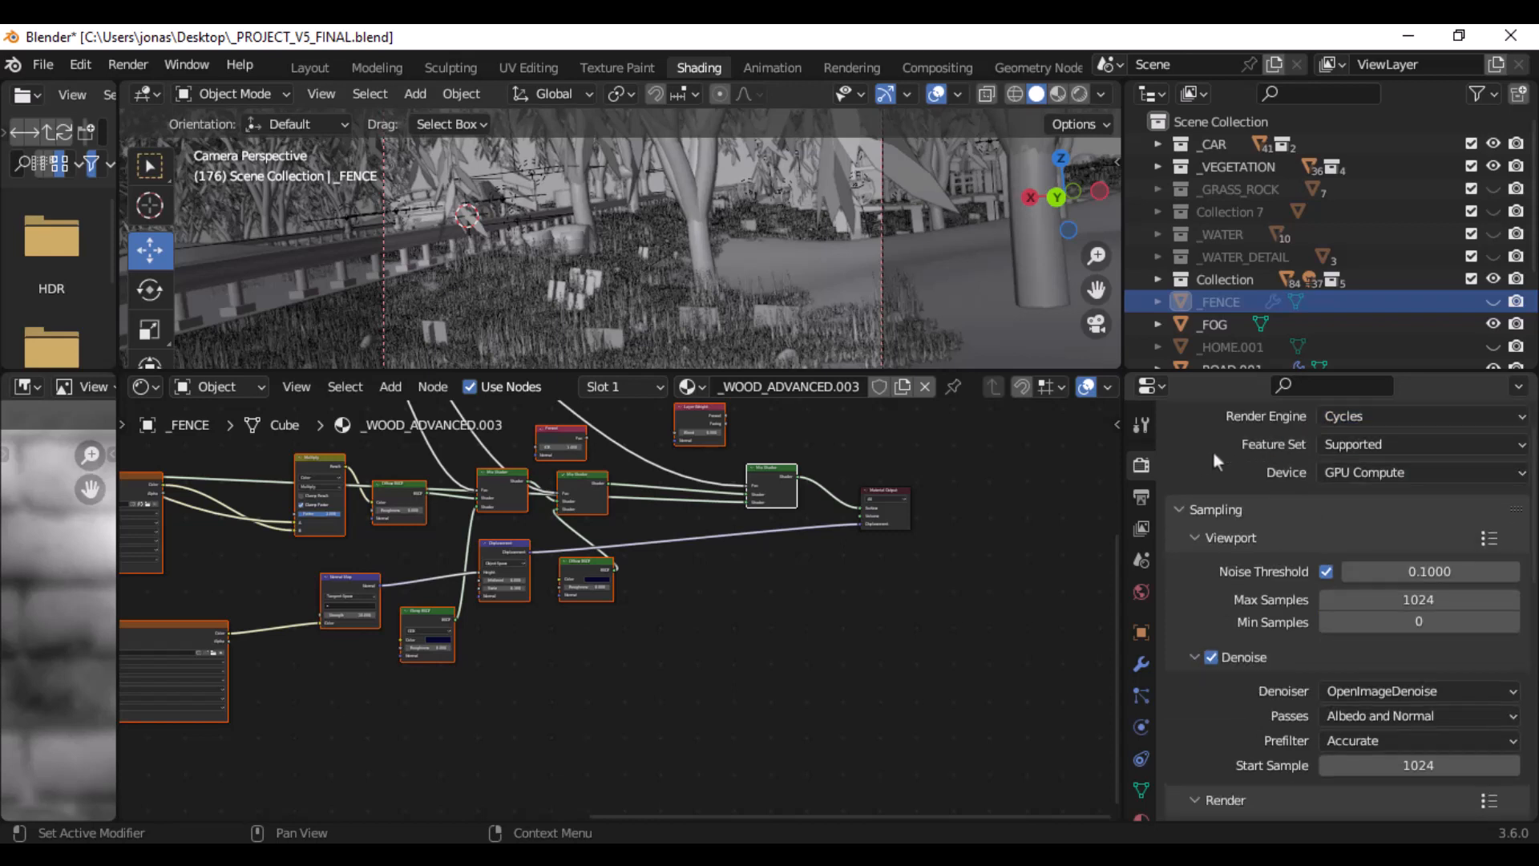
scroll(1188, 551, down, 5)
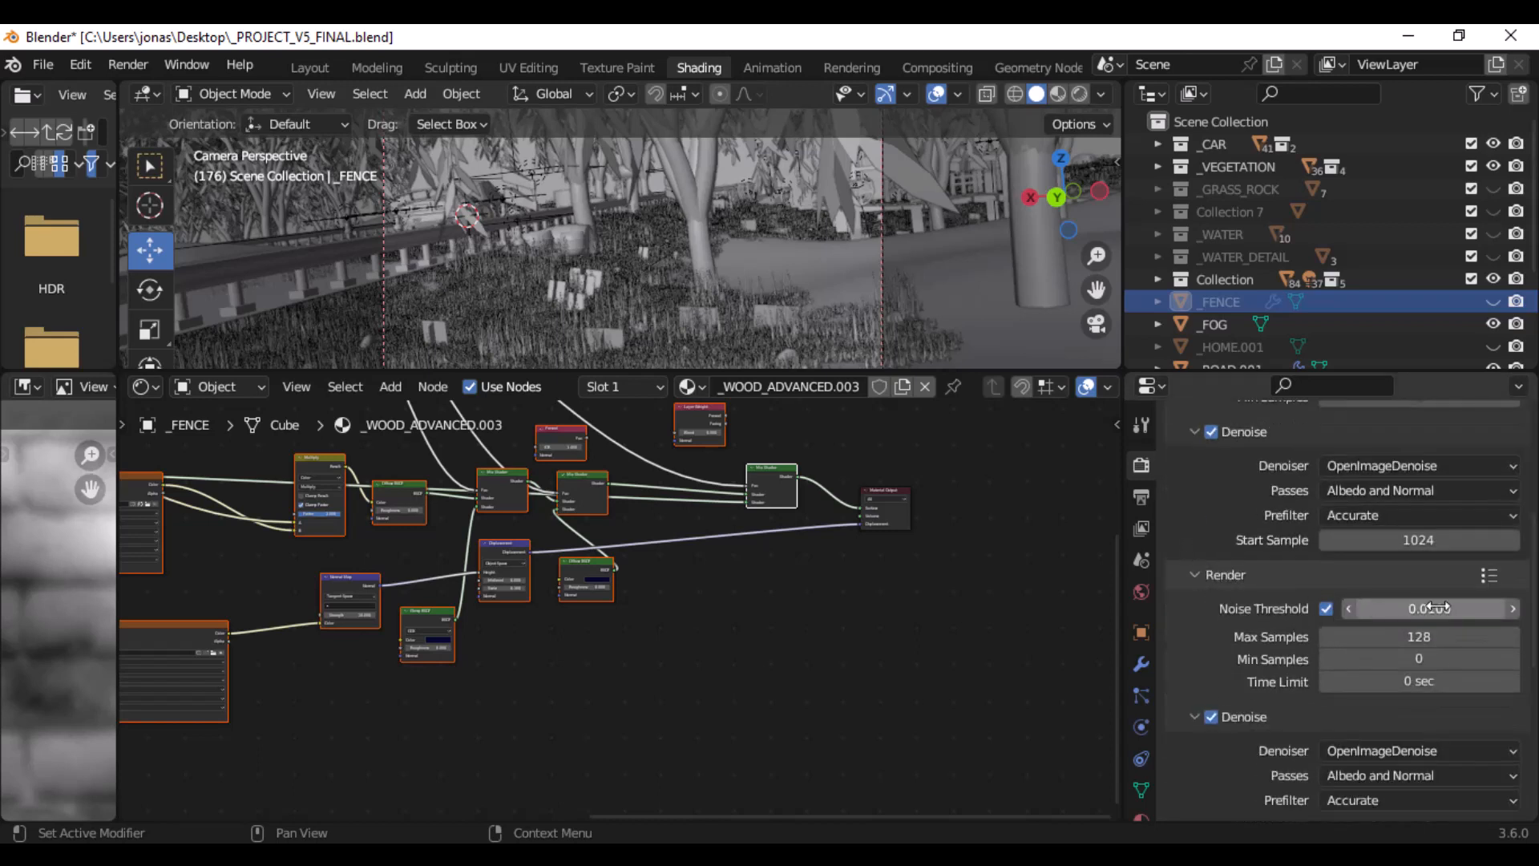
scroll(1367, 589, down, 2)
scroll(1367, 590, down, 2)
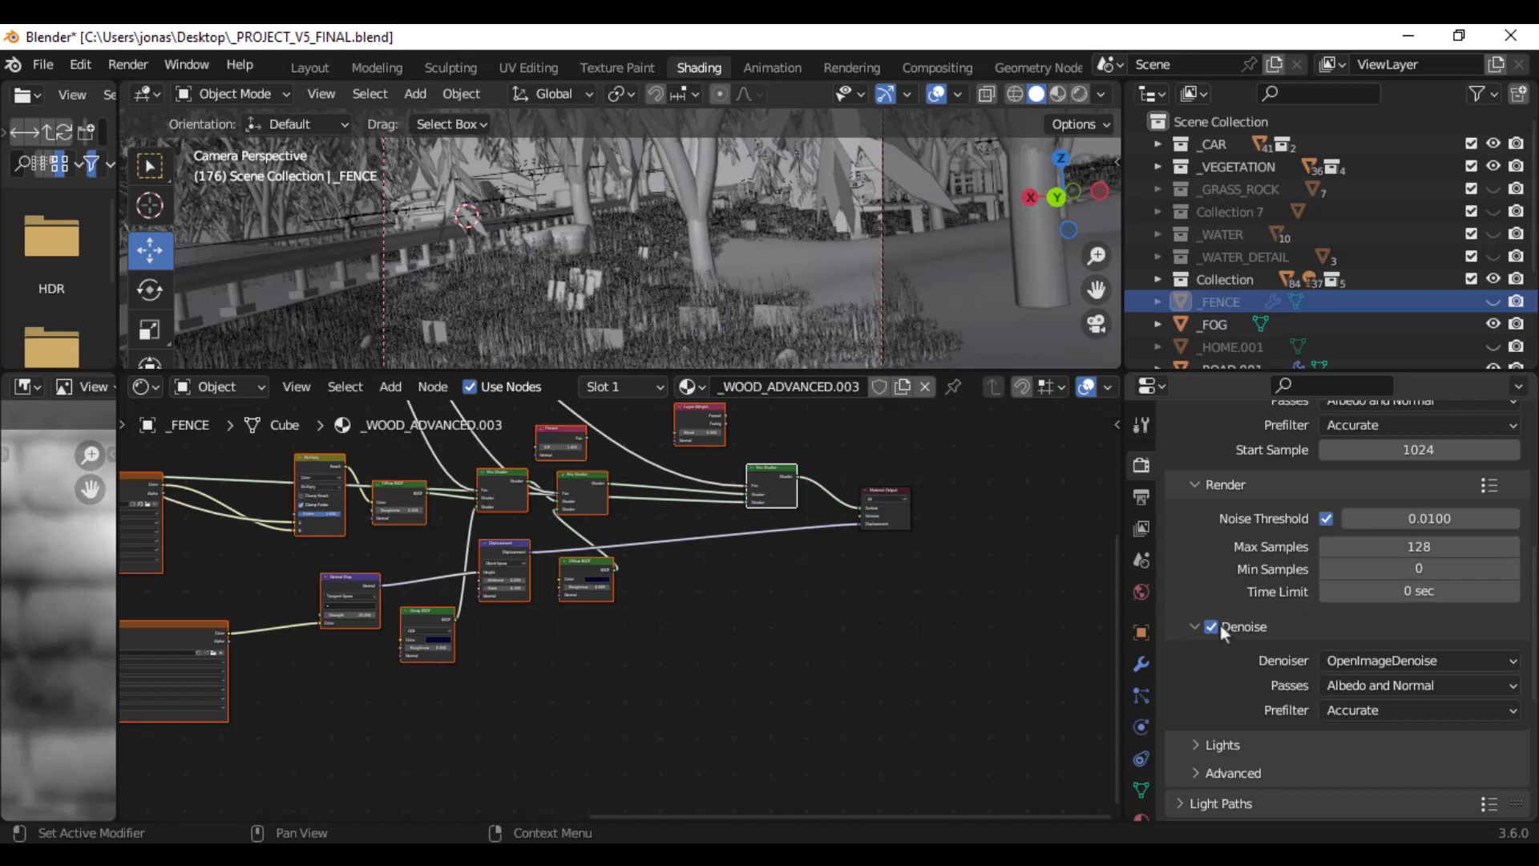
scroll(1219, 623, down, 2)
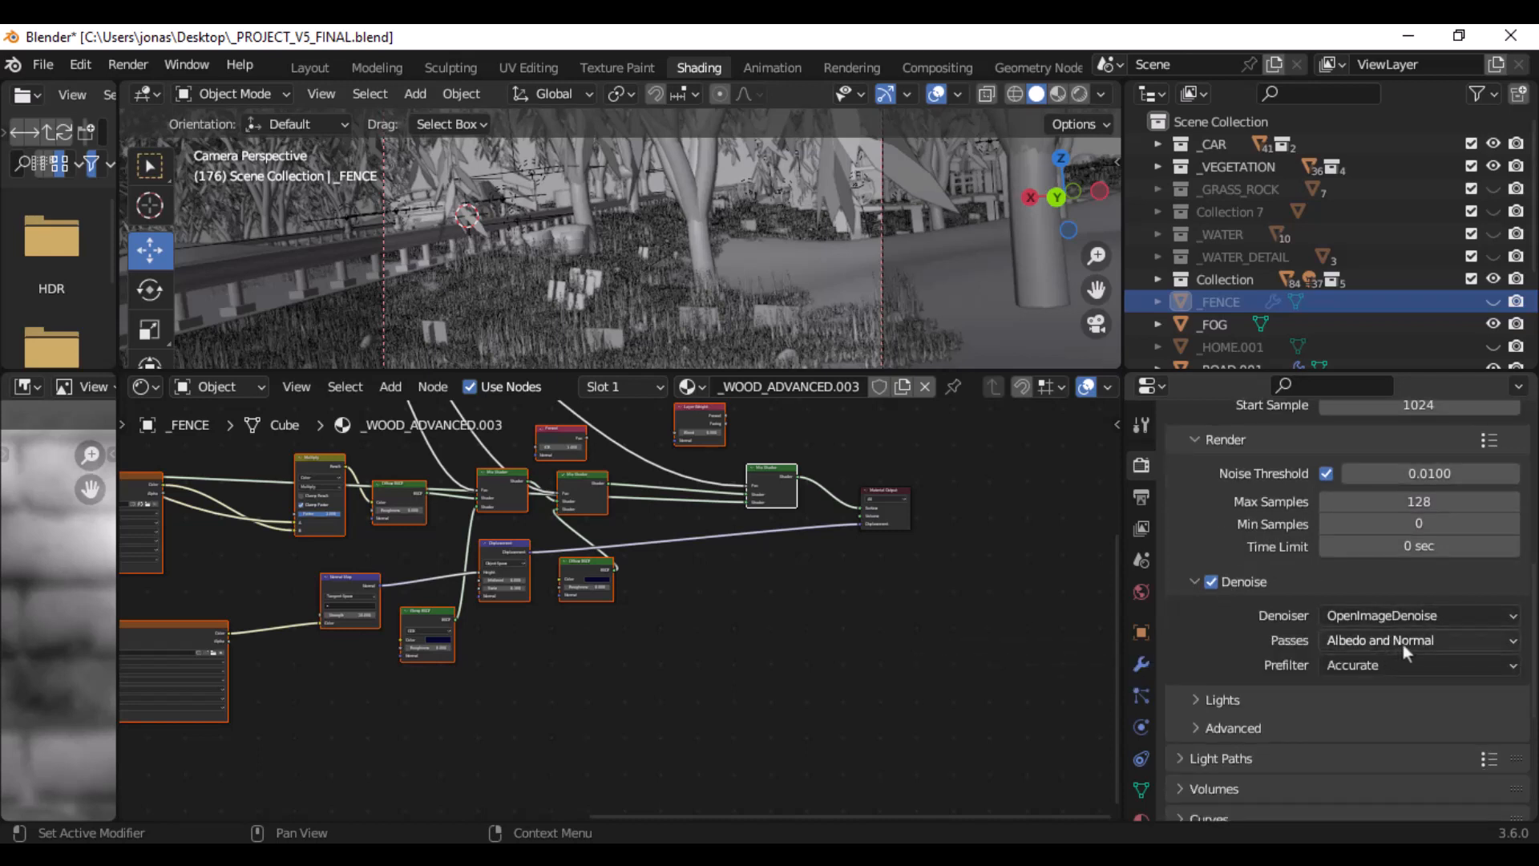
click(1342, 670)
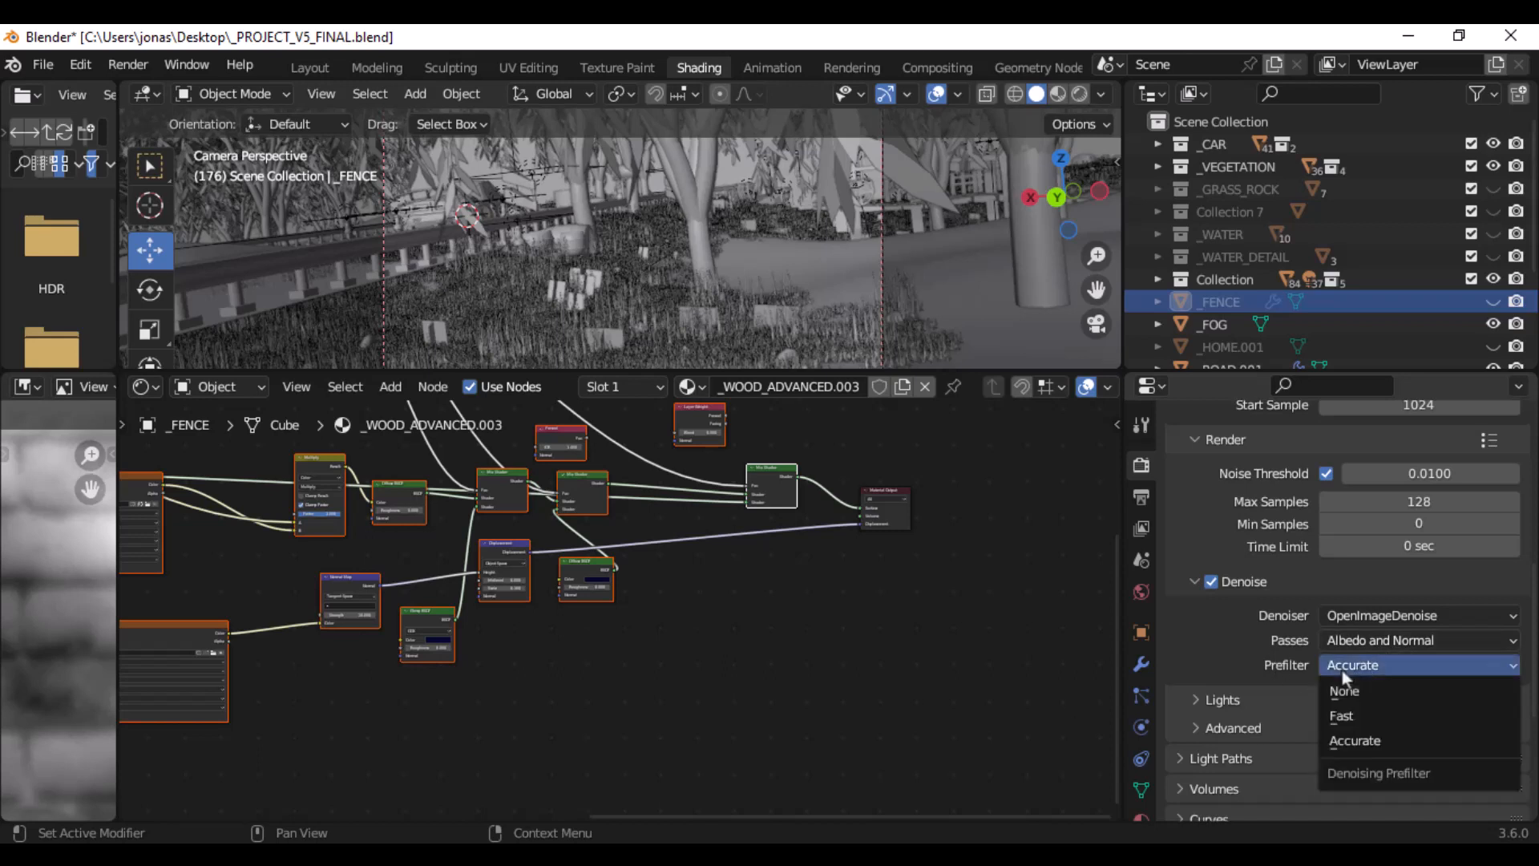
click(1354, 665)
click(1354, 667)
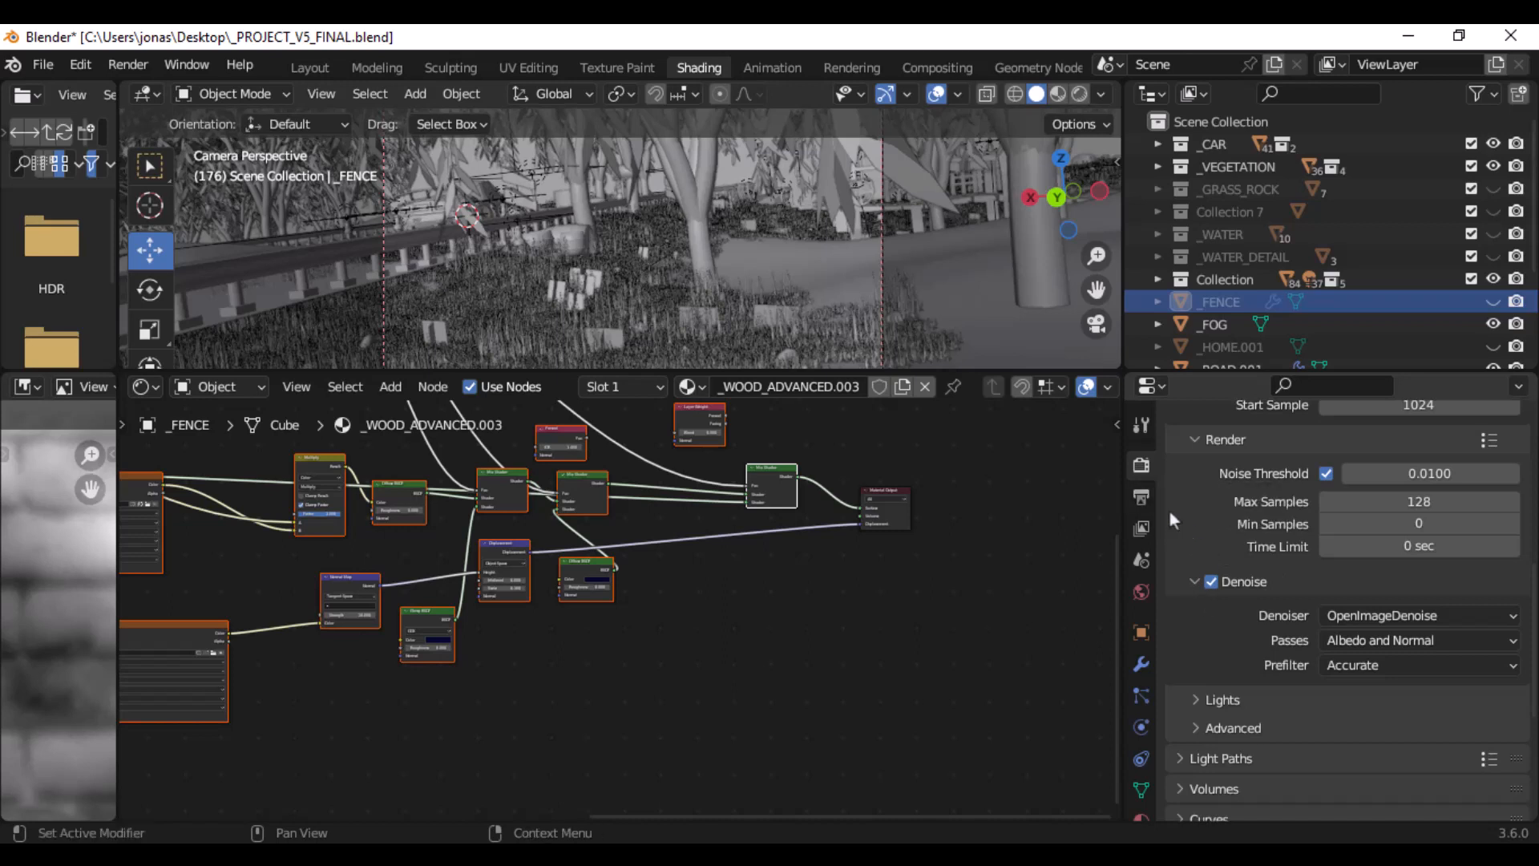
- Show the scene's output settings, and open the System preferences to check the Cycles render devices
click(1146, 498)
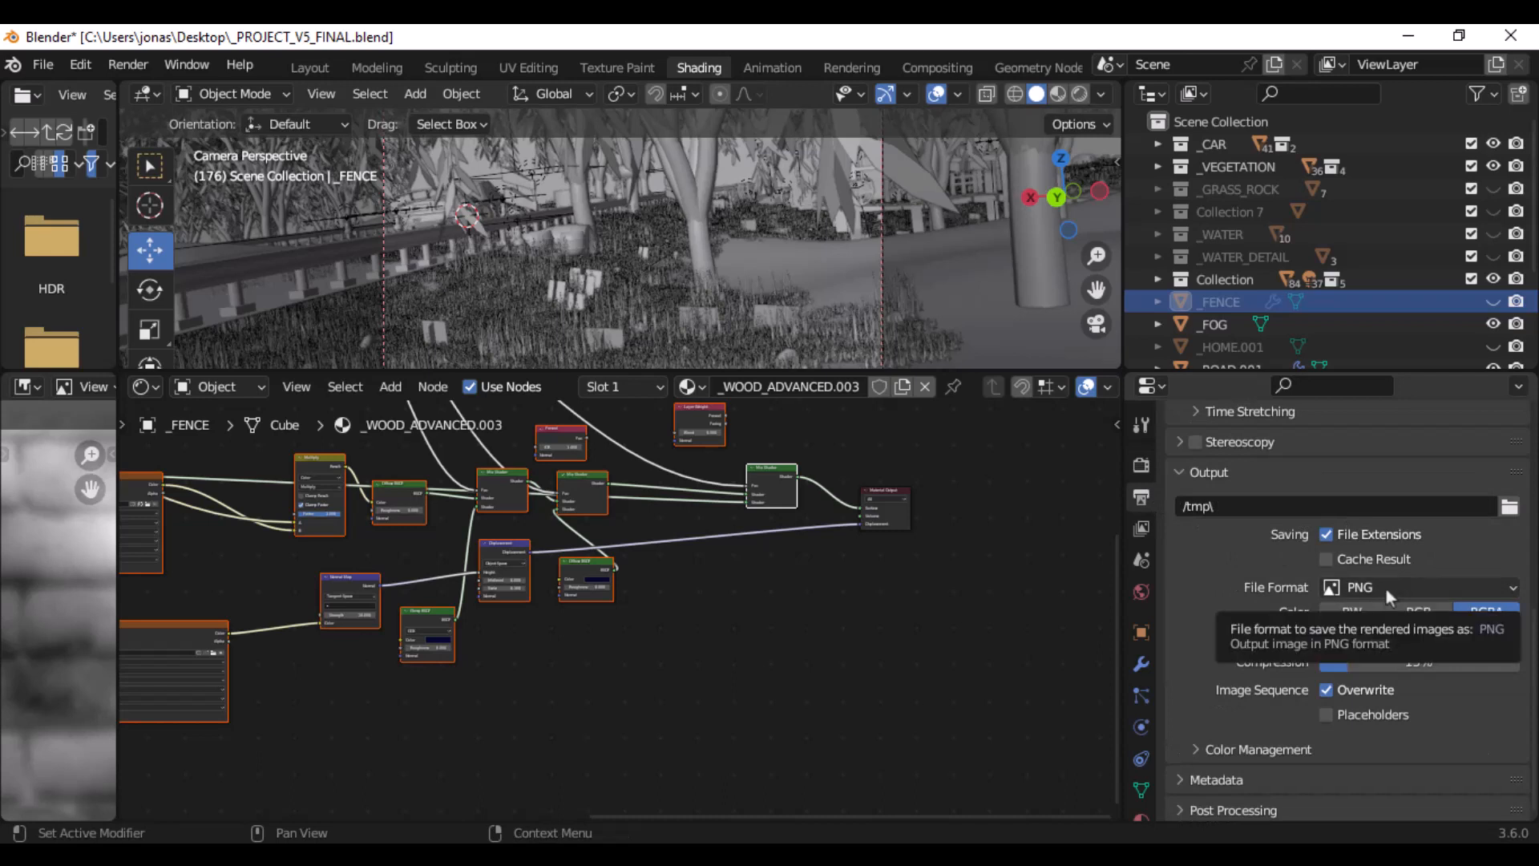
click(82, 65)
click(240, 387)
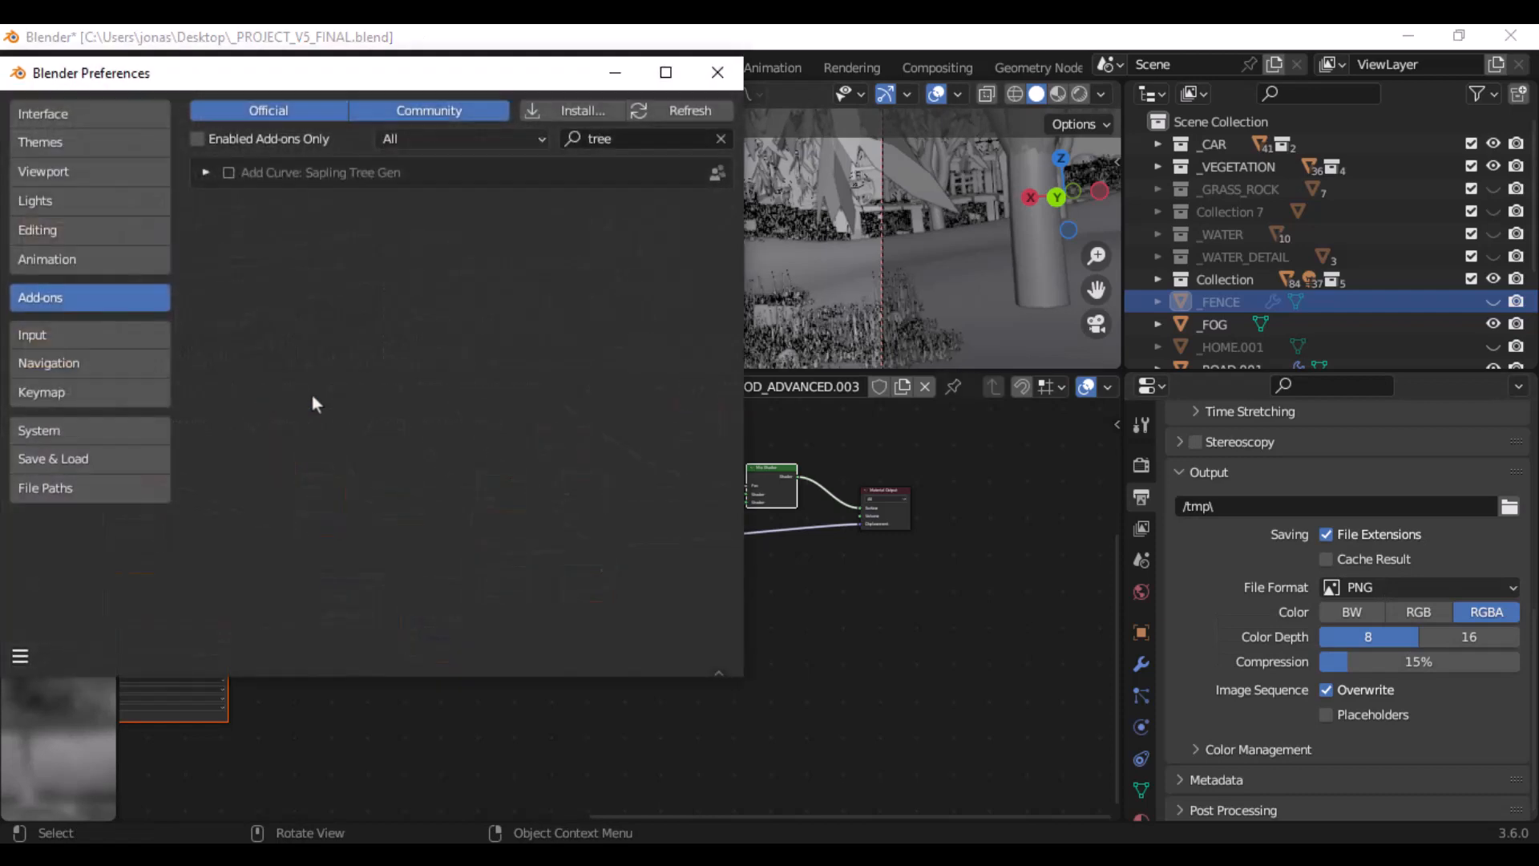
drag(431, 73, 674, 132)
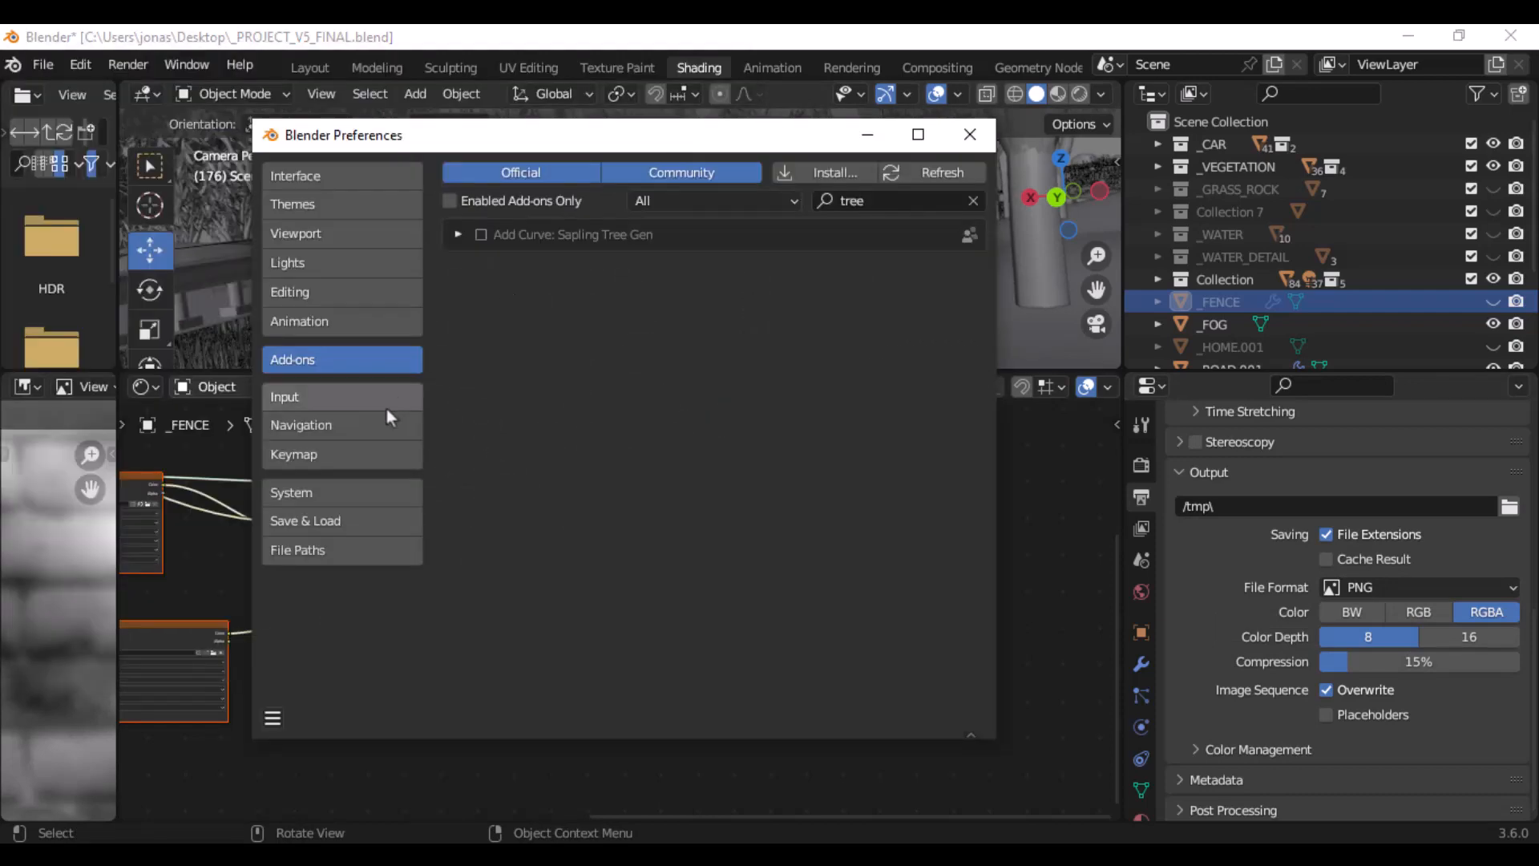
click(324, 493)
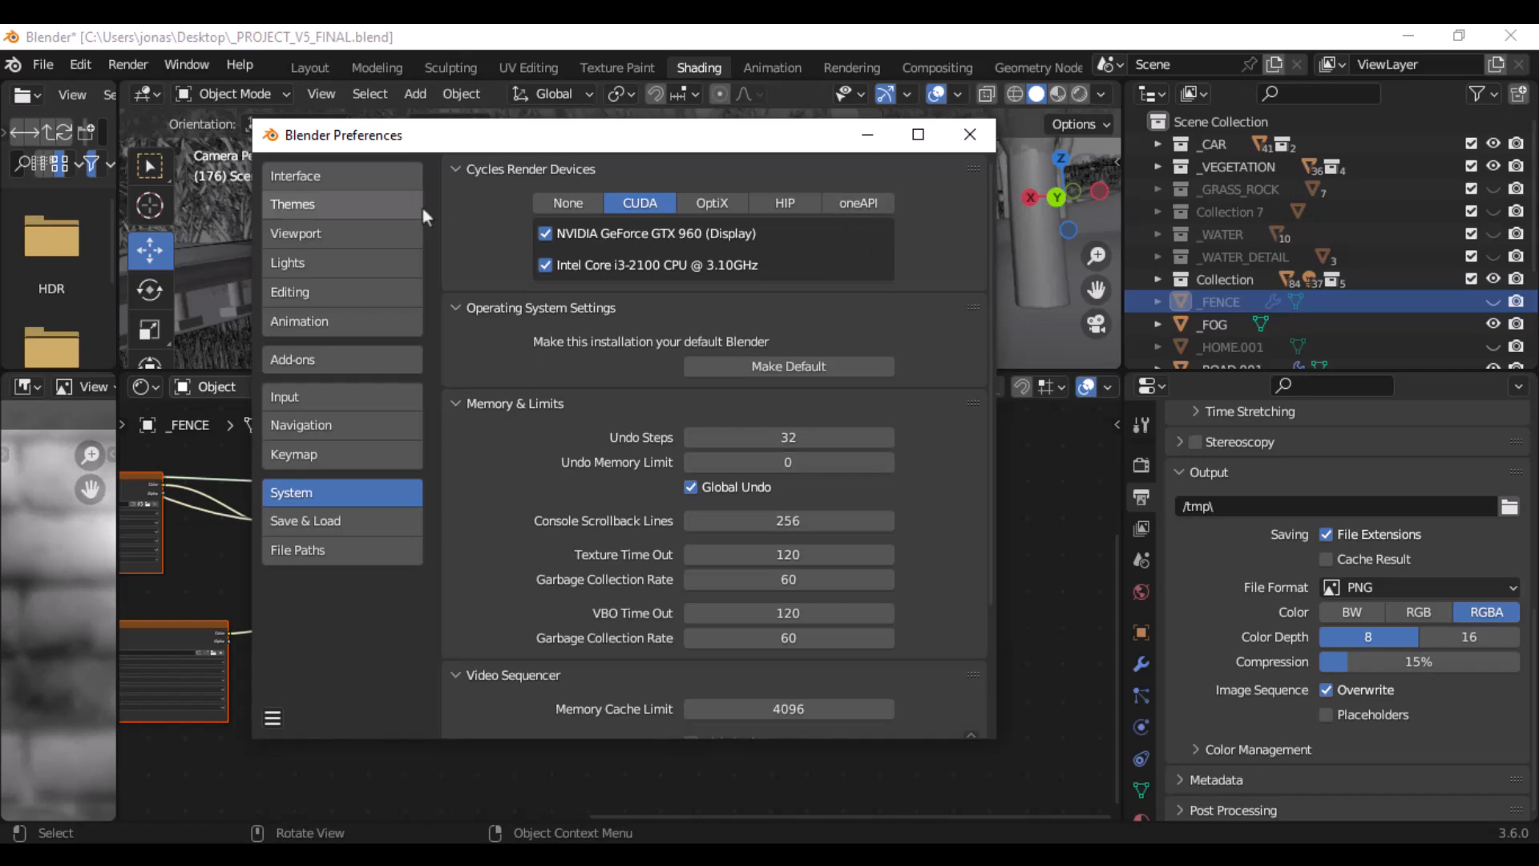
- Check the computer's memory and GPU activity in the Task Manager's performance view, and close Blender's preferences
key(ctrl+shift+Escape)
click(722, 144)
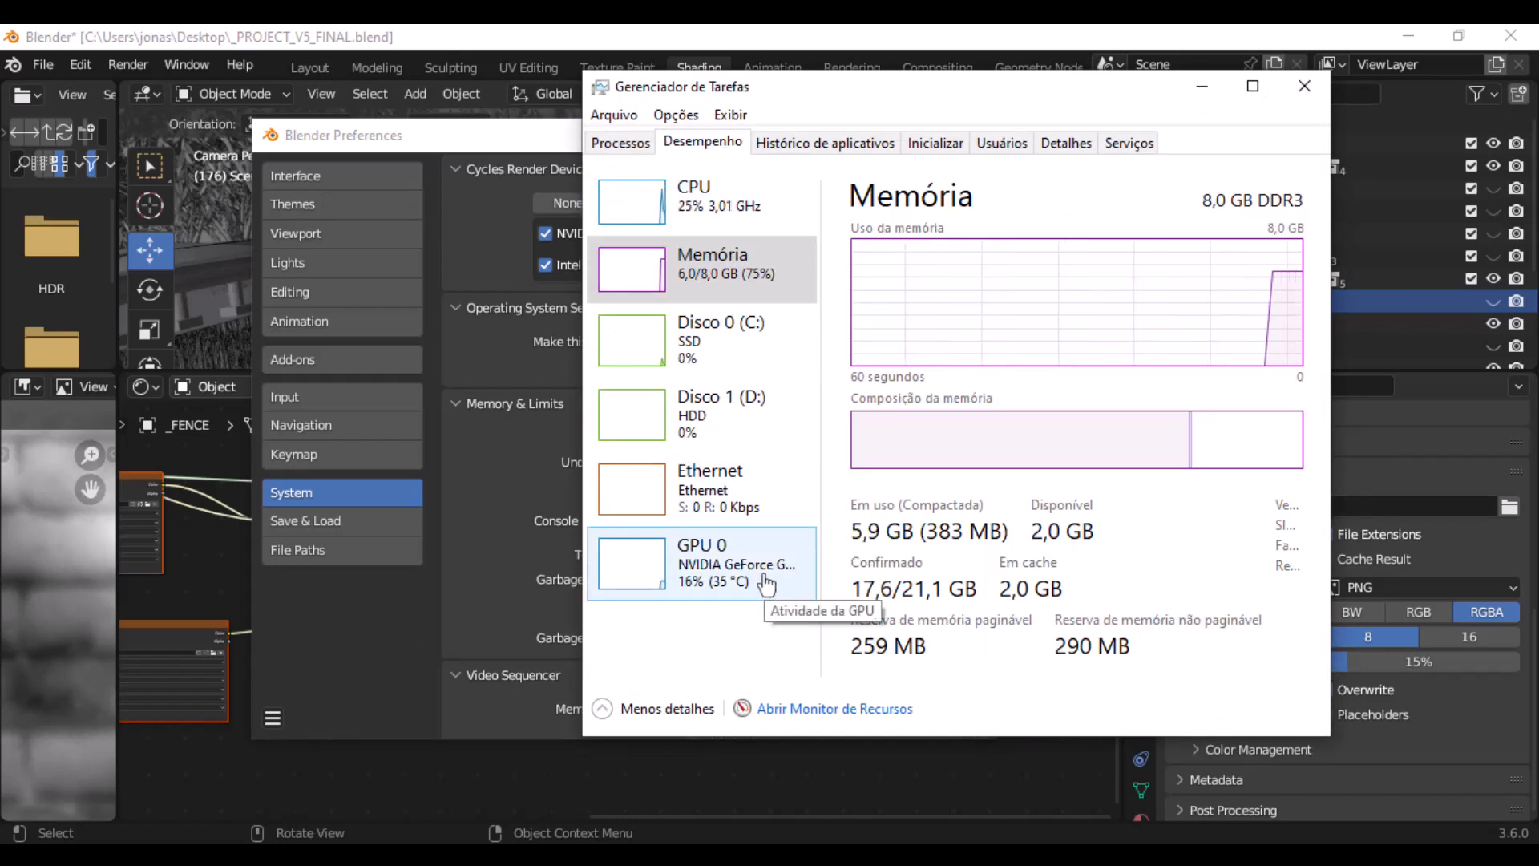
click(556, 149)
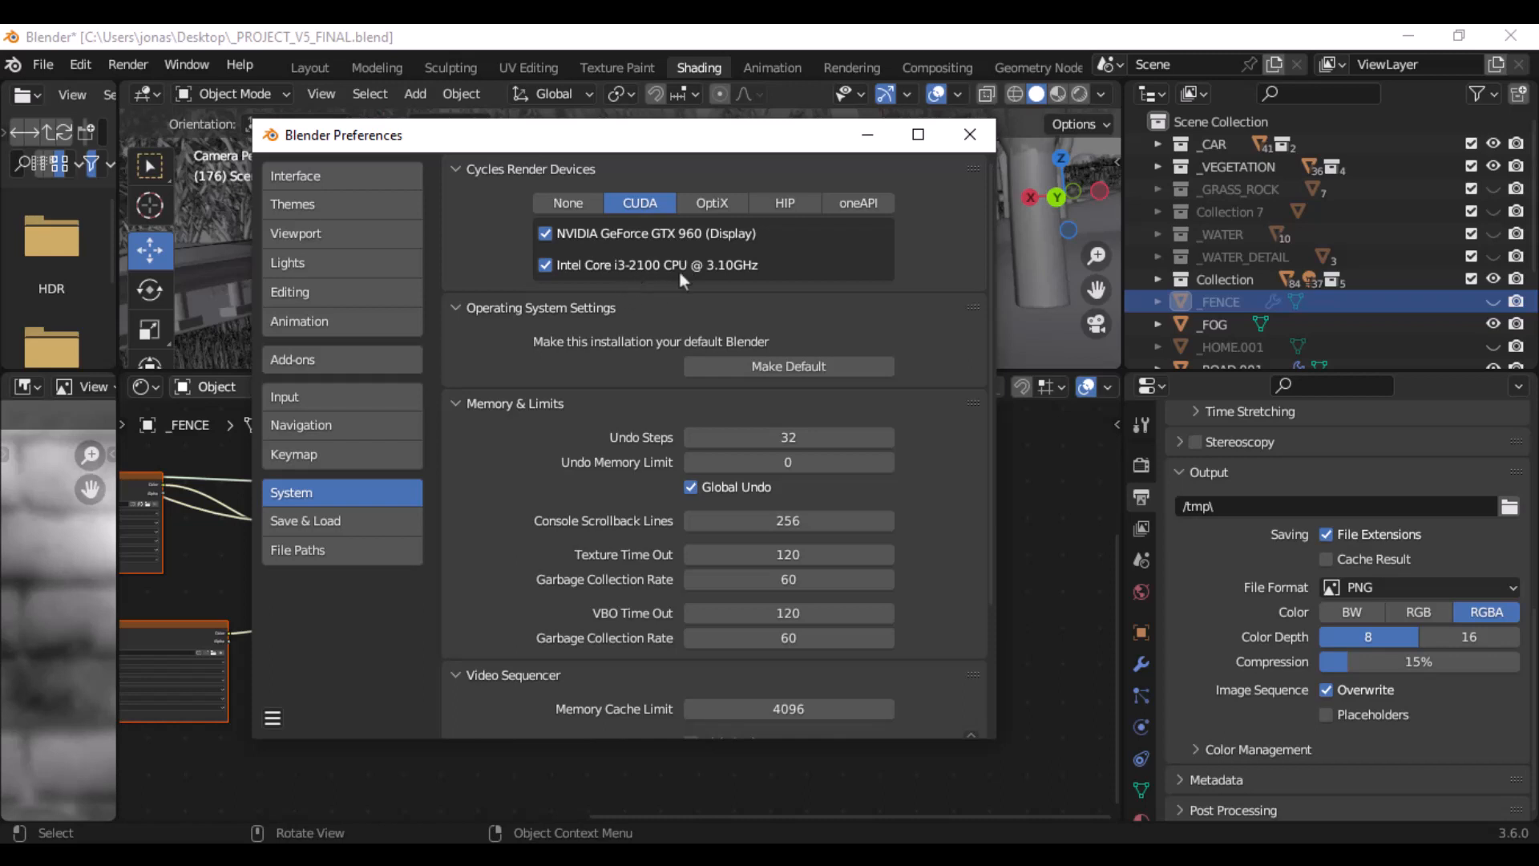
click(970, 135)
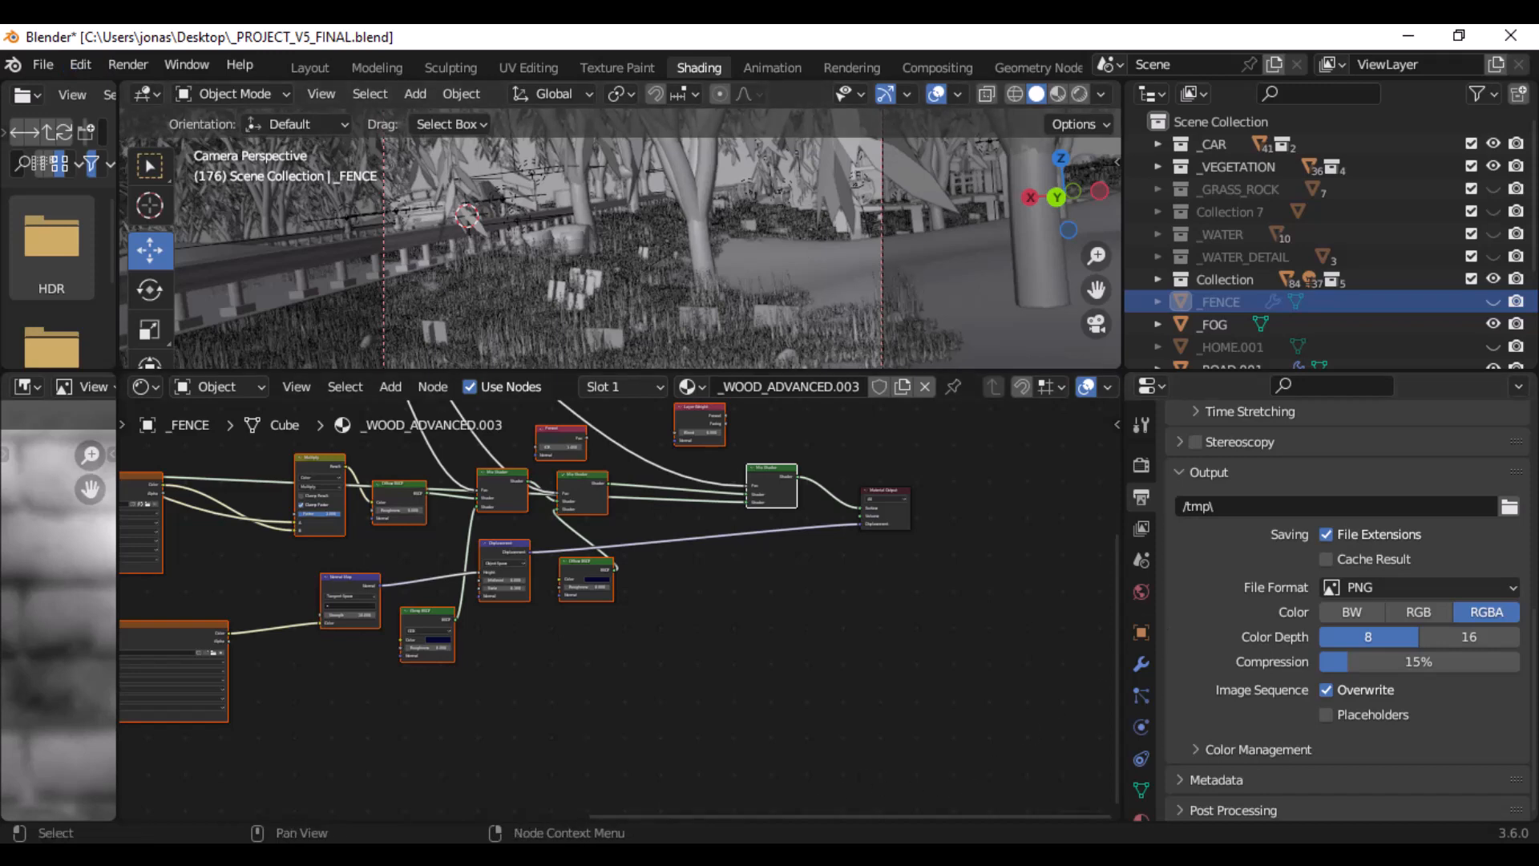
- Switch to CPUID HWMonitor, examine the processor core and GTX 960 GPU temperatures, and return to Blender
click(794, 855)
scroll(534, 284, up, 6)
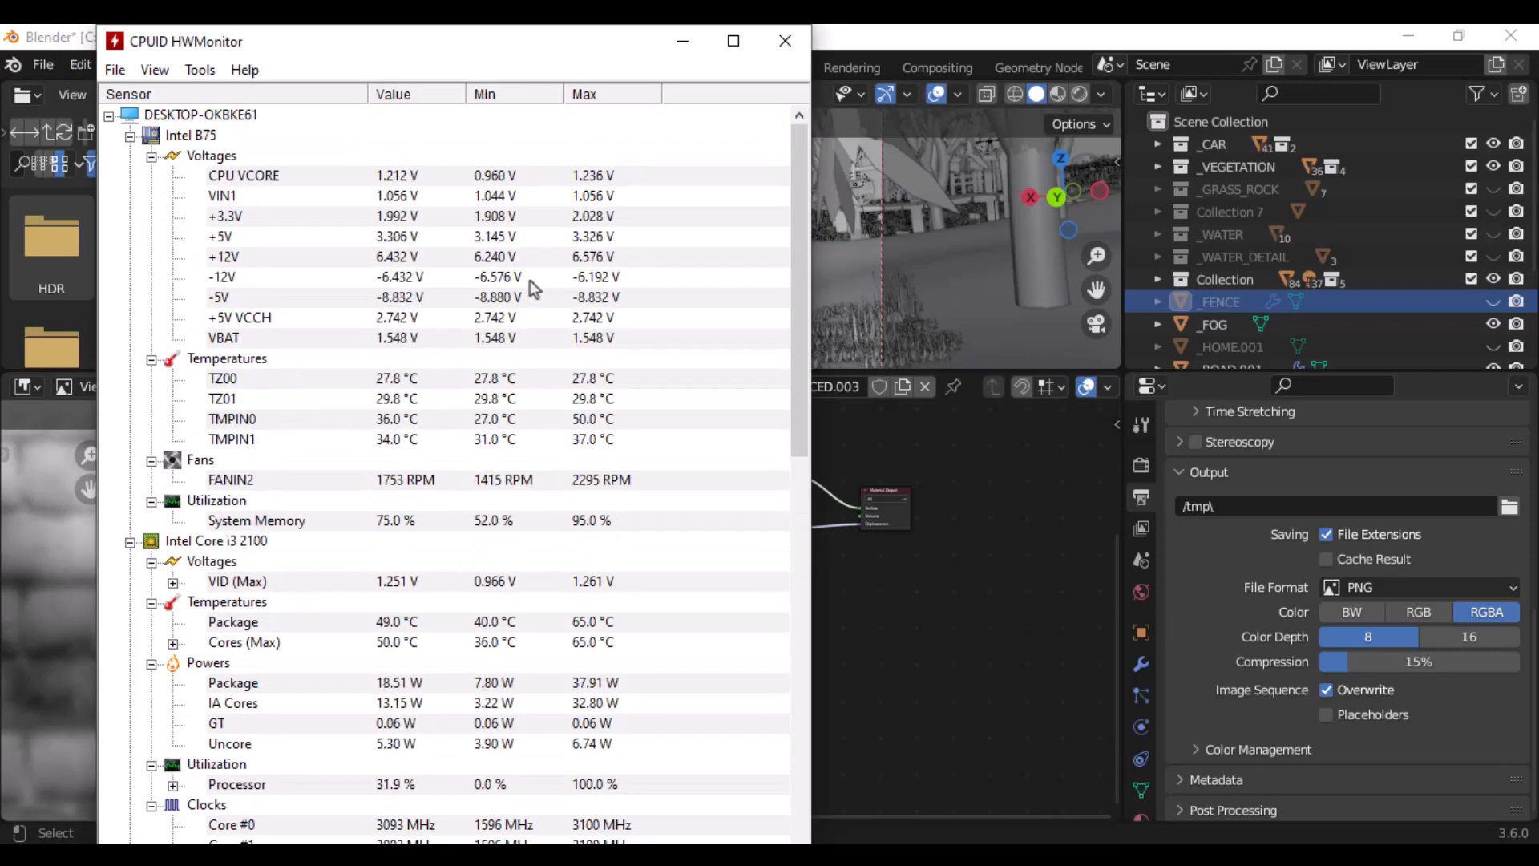
scroll(533, 300, down, 1)
scroll(528, 301, up, 1)
scroll(528, 301, down, 2)
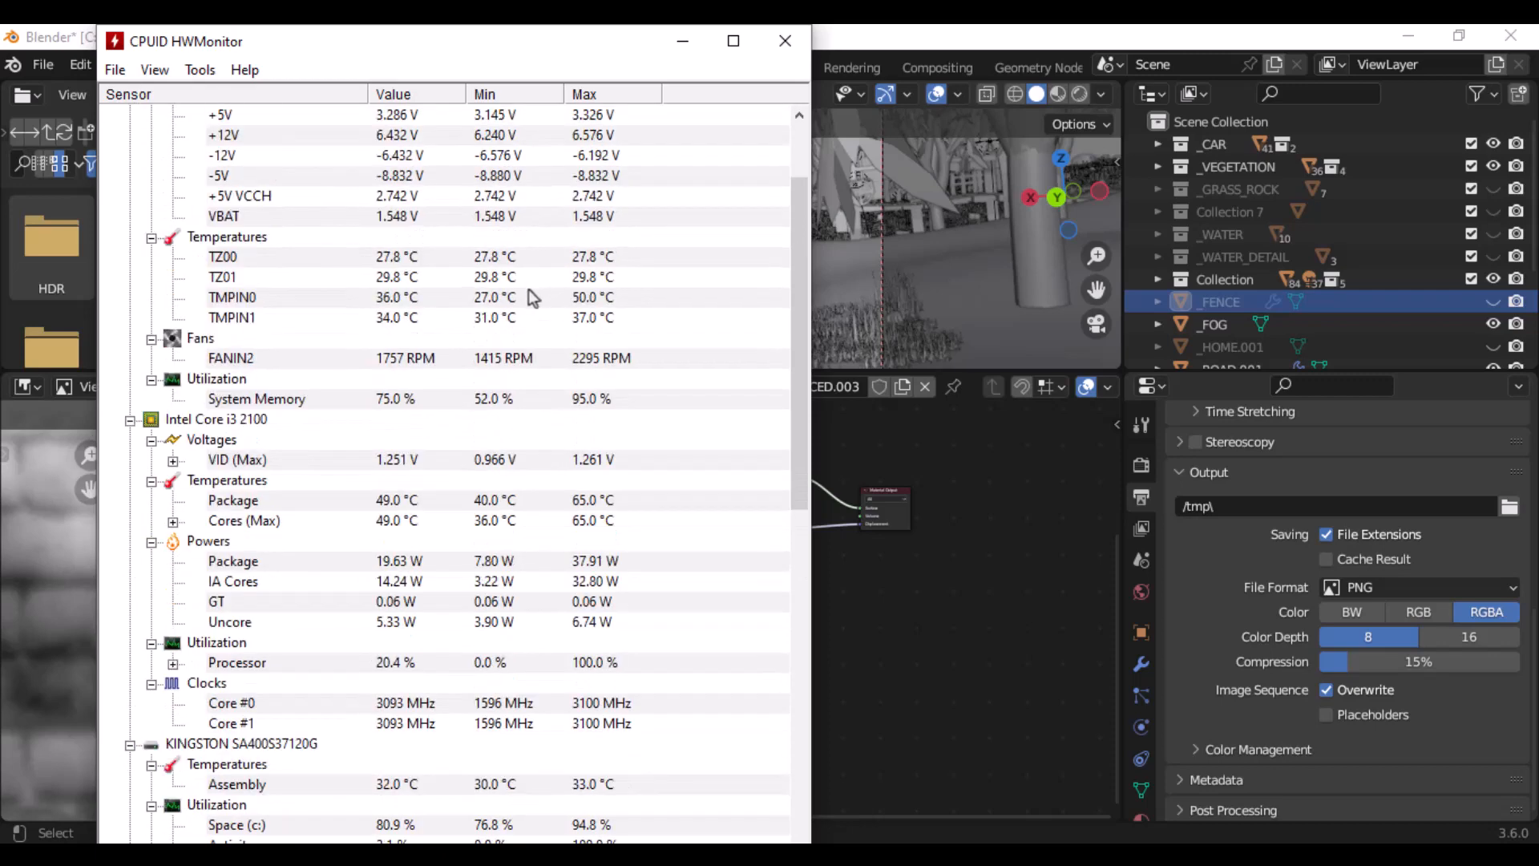
scroll(601, 357, down, 1)
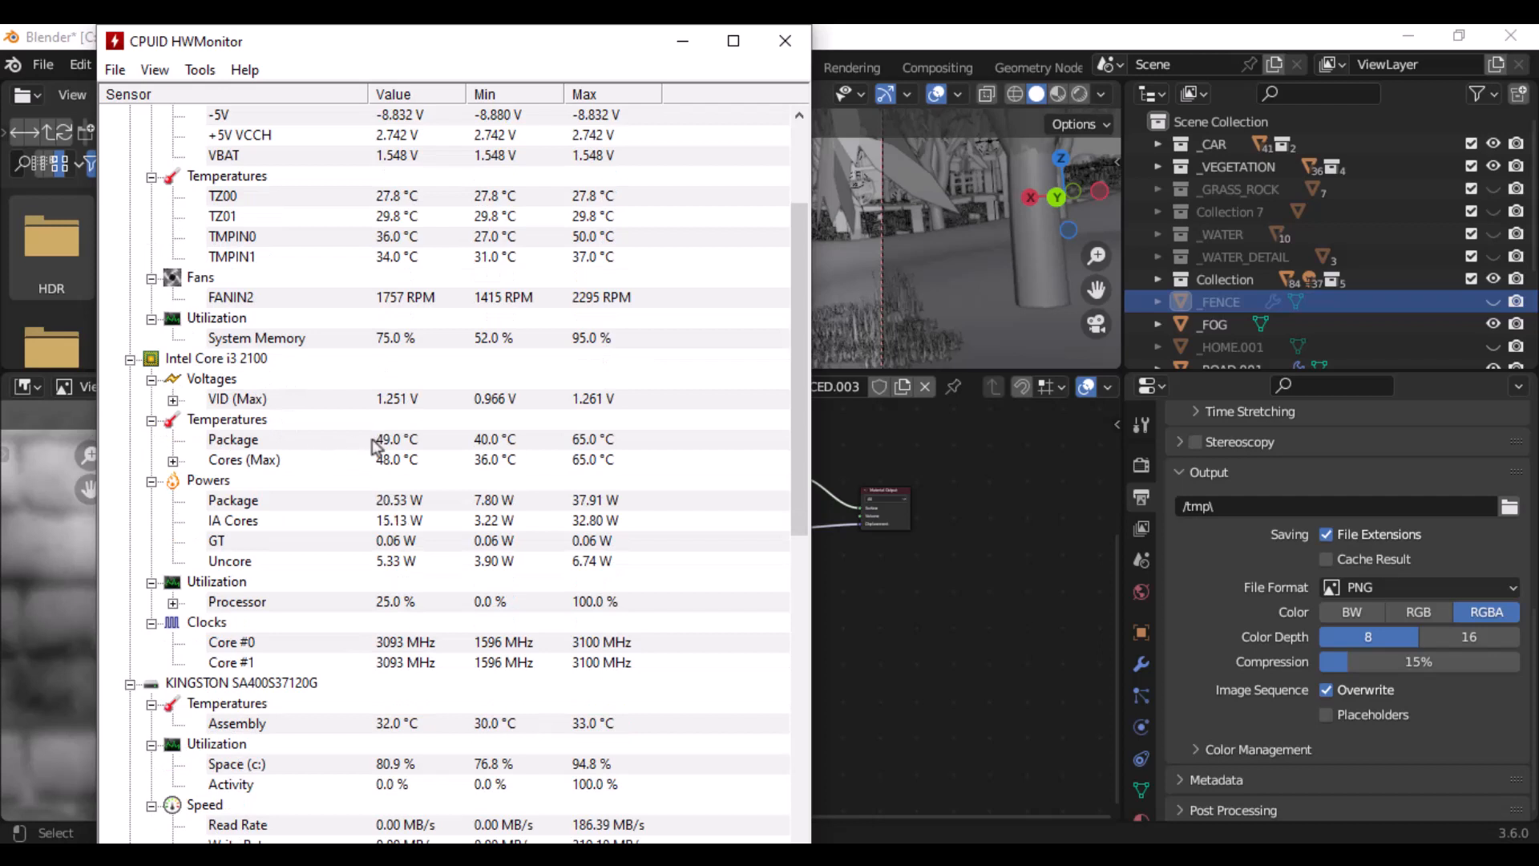
click(595, 463)
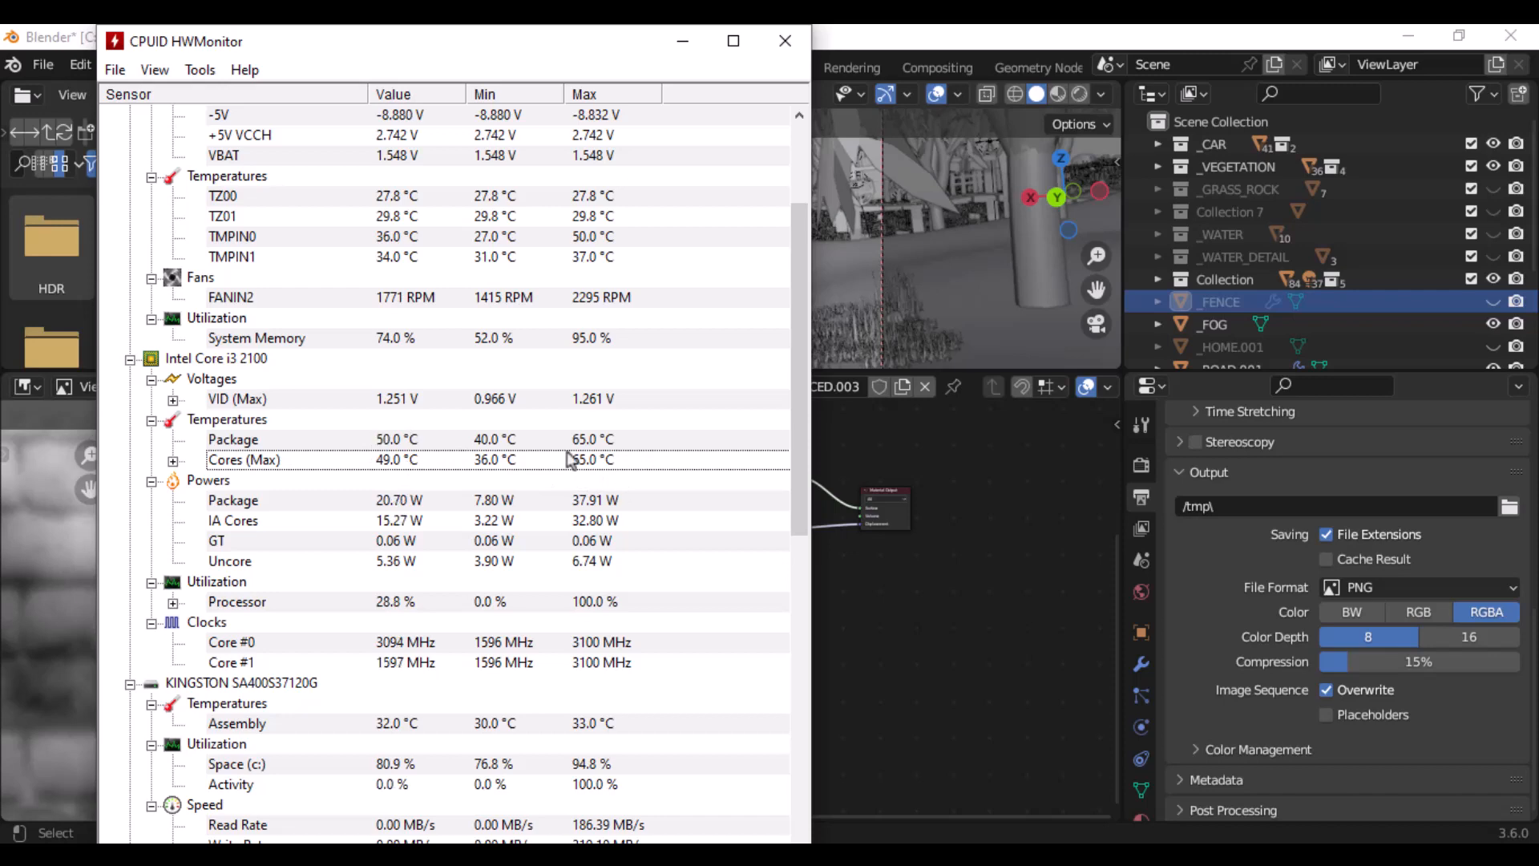
scroll(617, 482, down, 12)
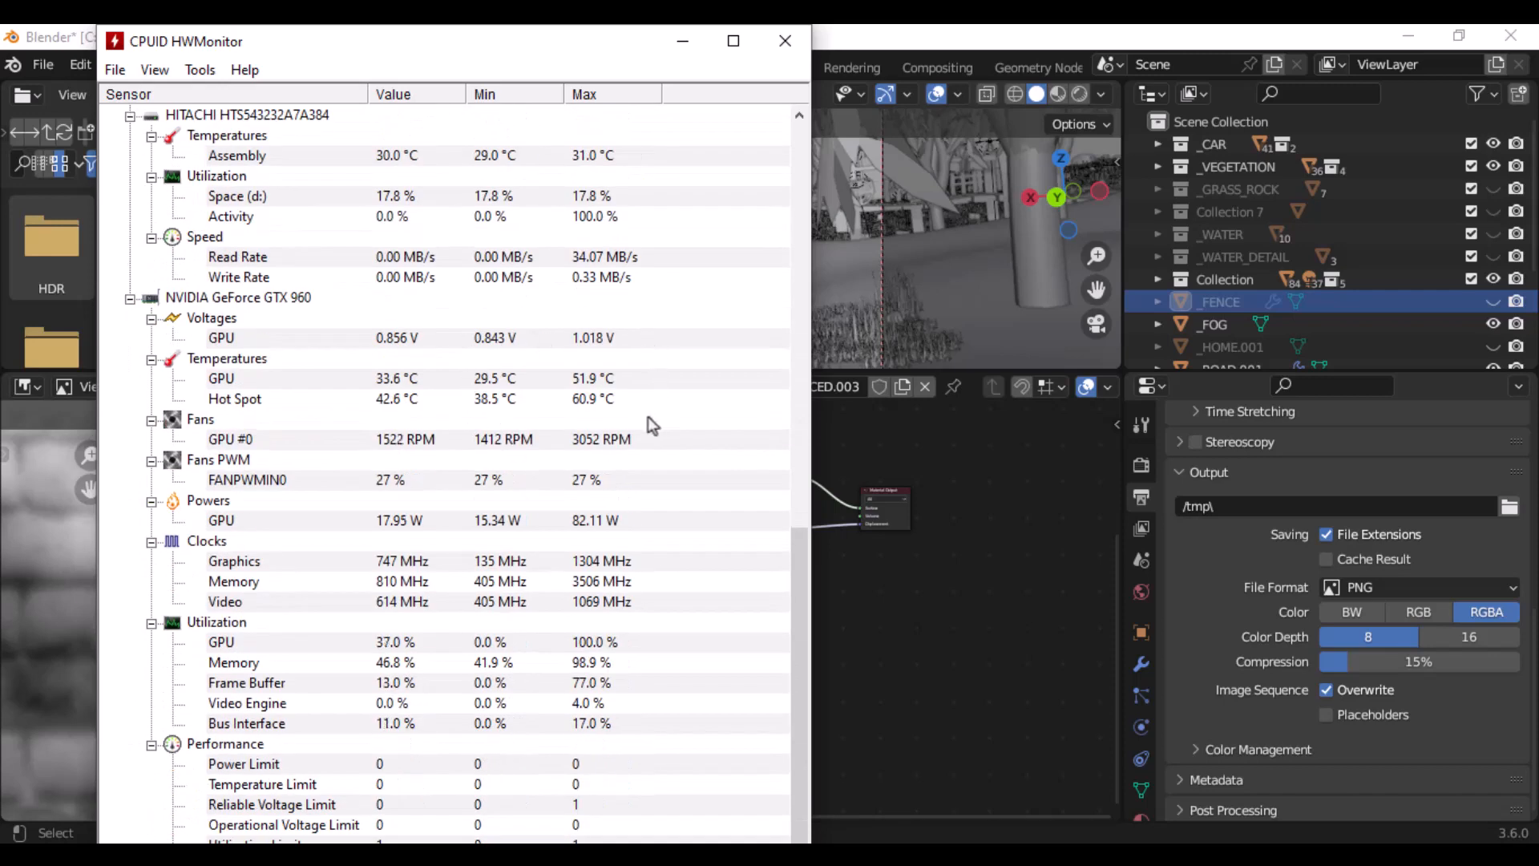
click(272, 381)
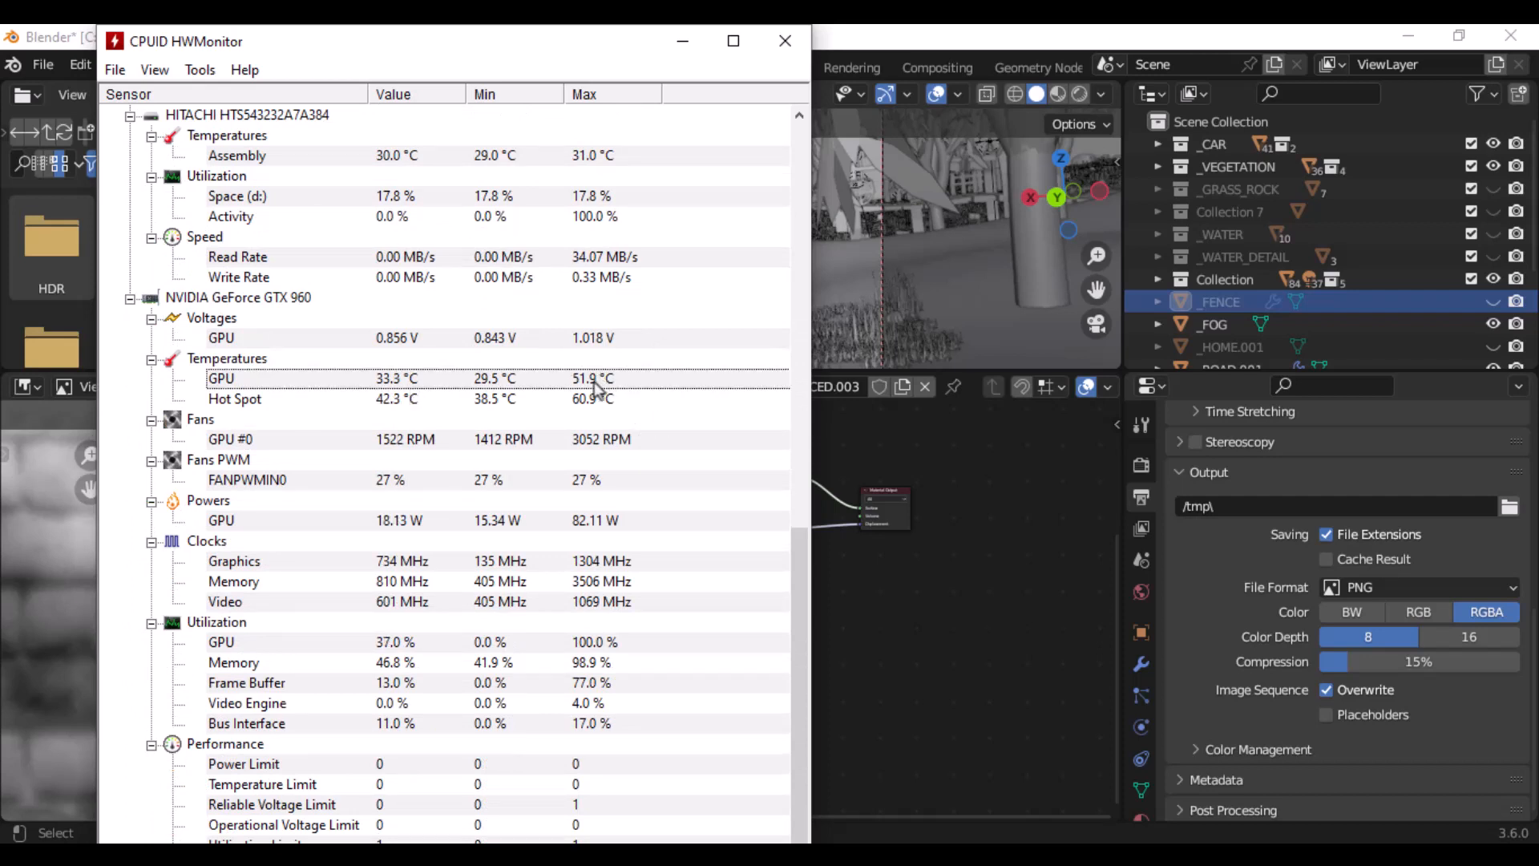
click(1205, 32)
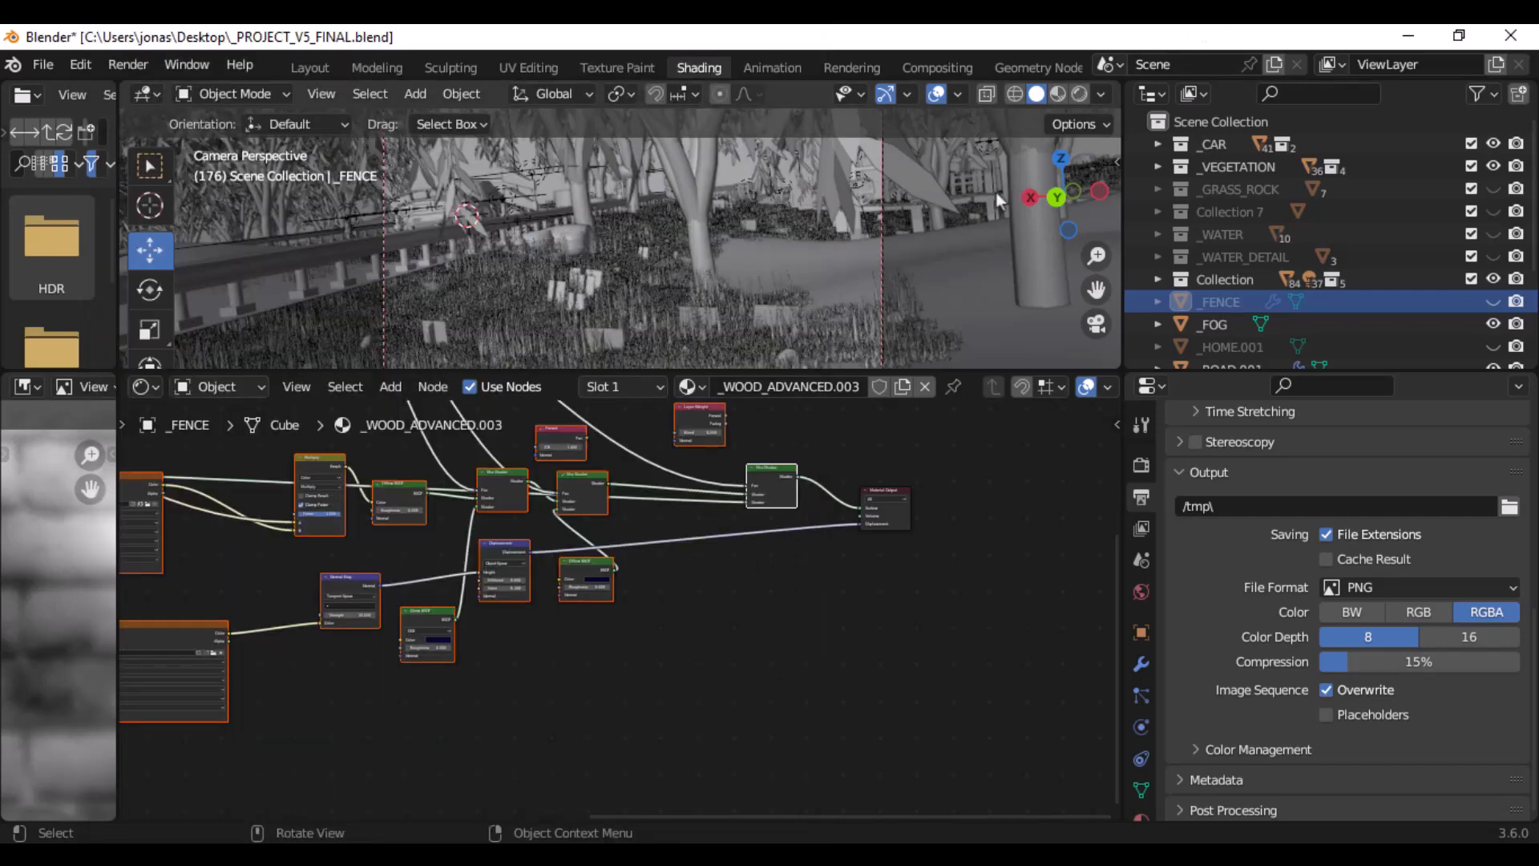
- Start rendering the current frame, and replace the open brick-wall SPEC picture with FINALLL.png in a reduced Photos window
key(F12)
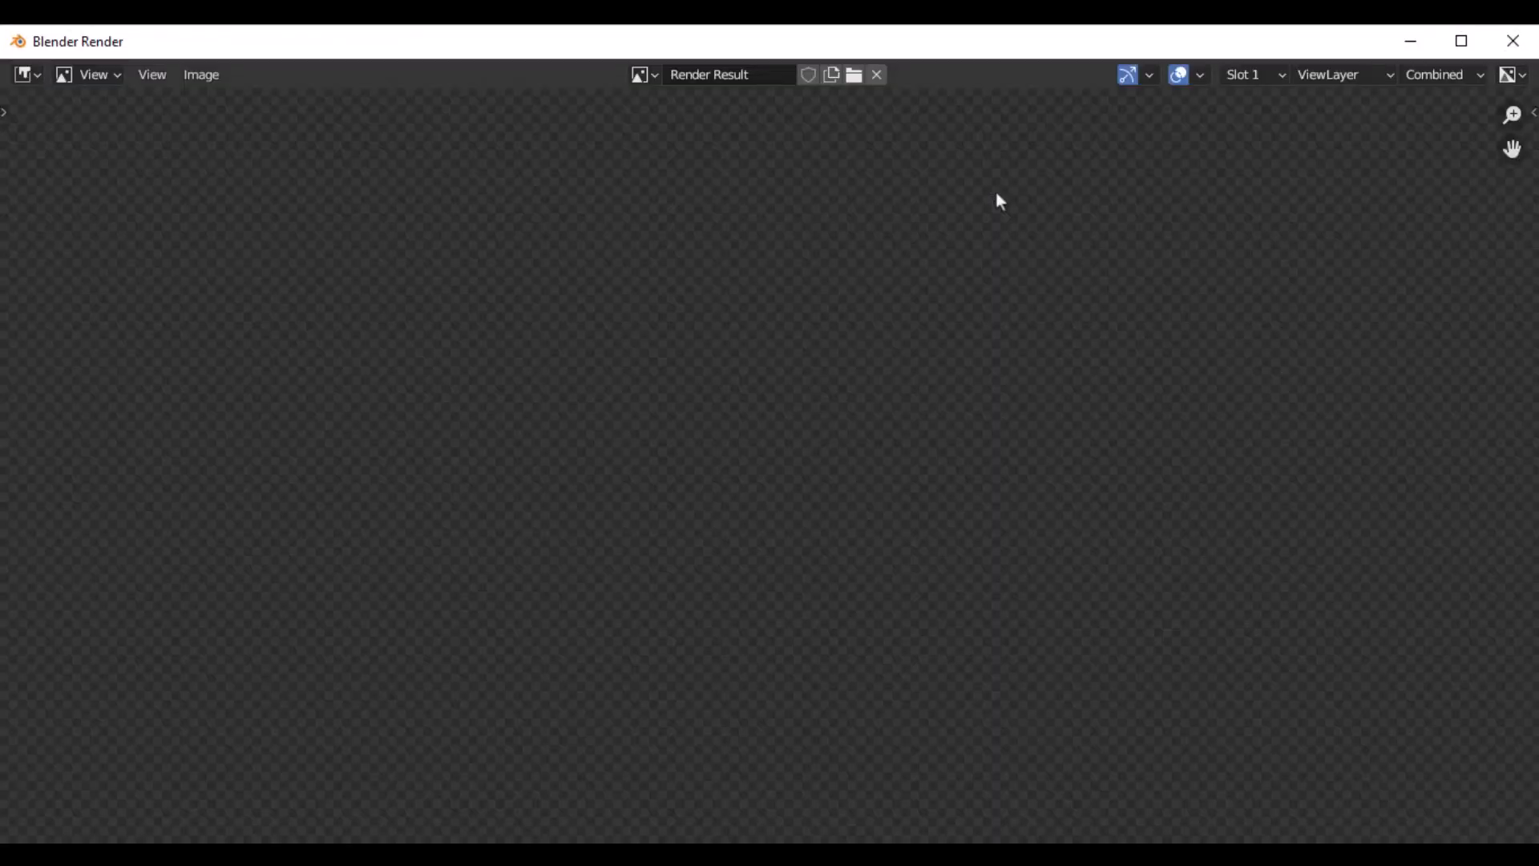
mouse_move(904, 856)
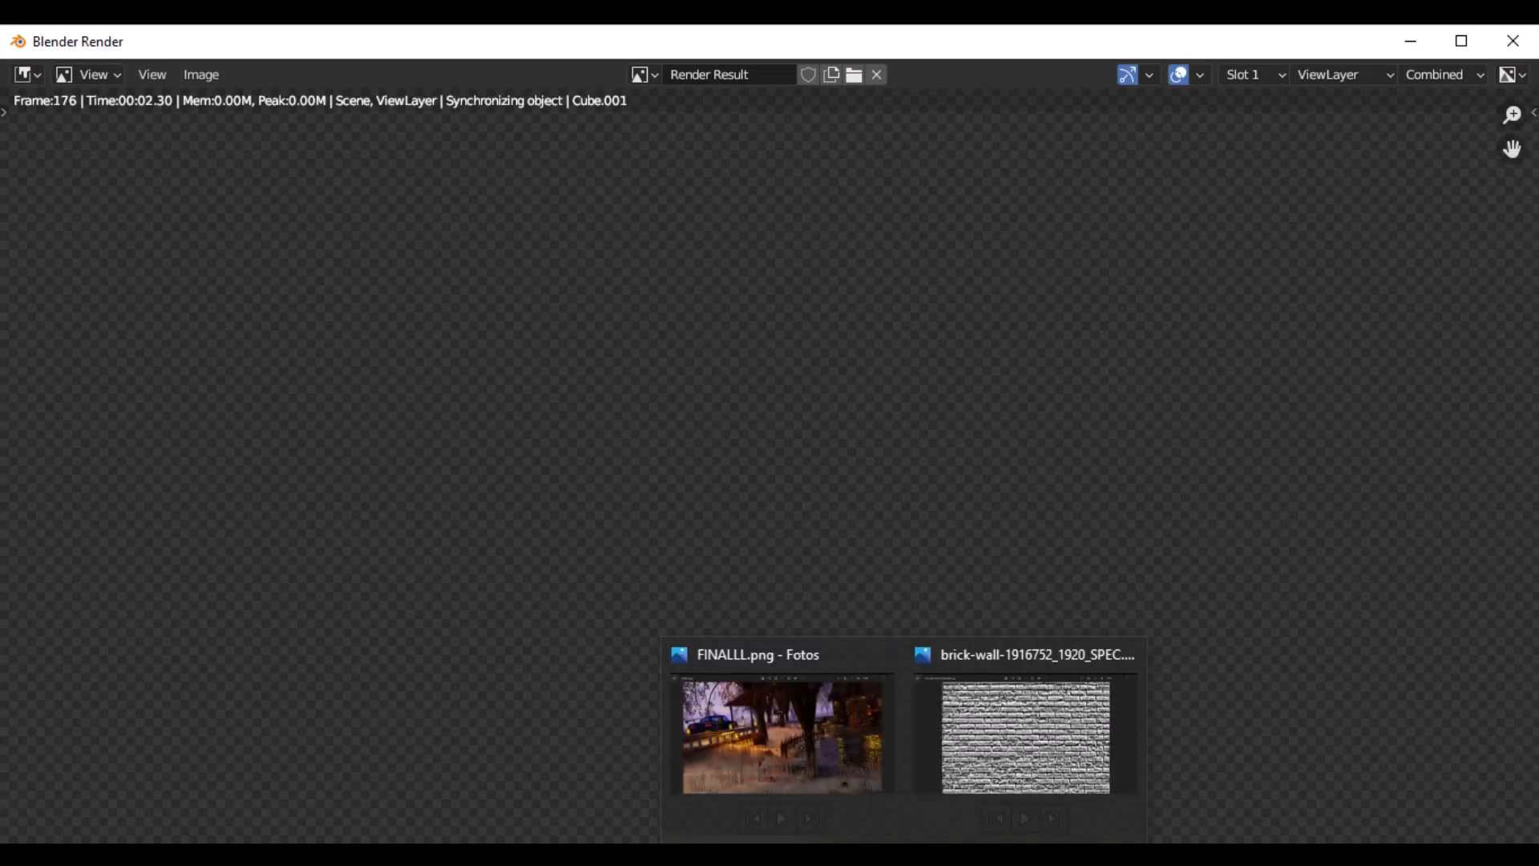
click(1130, 657)
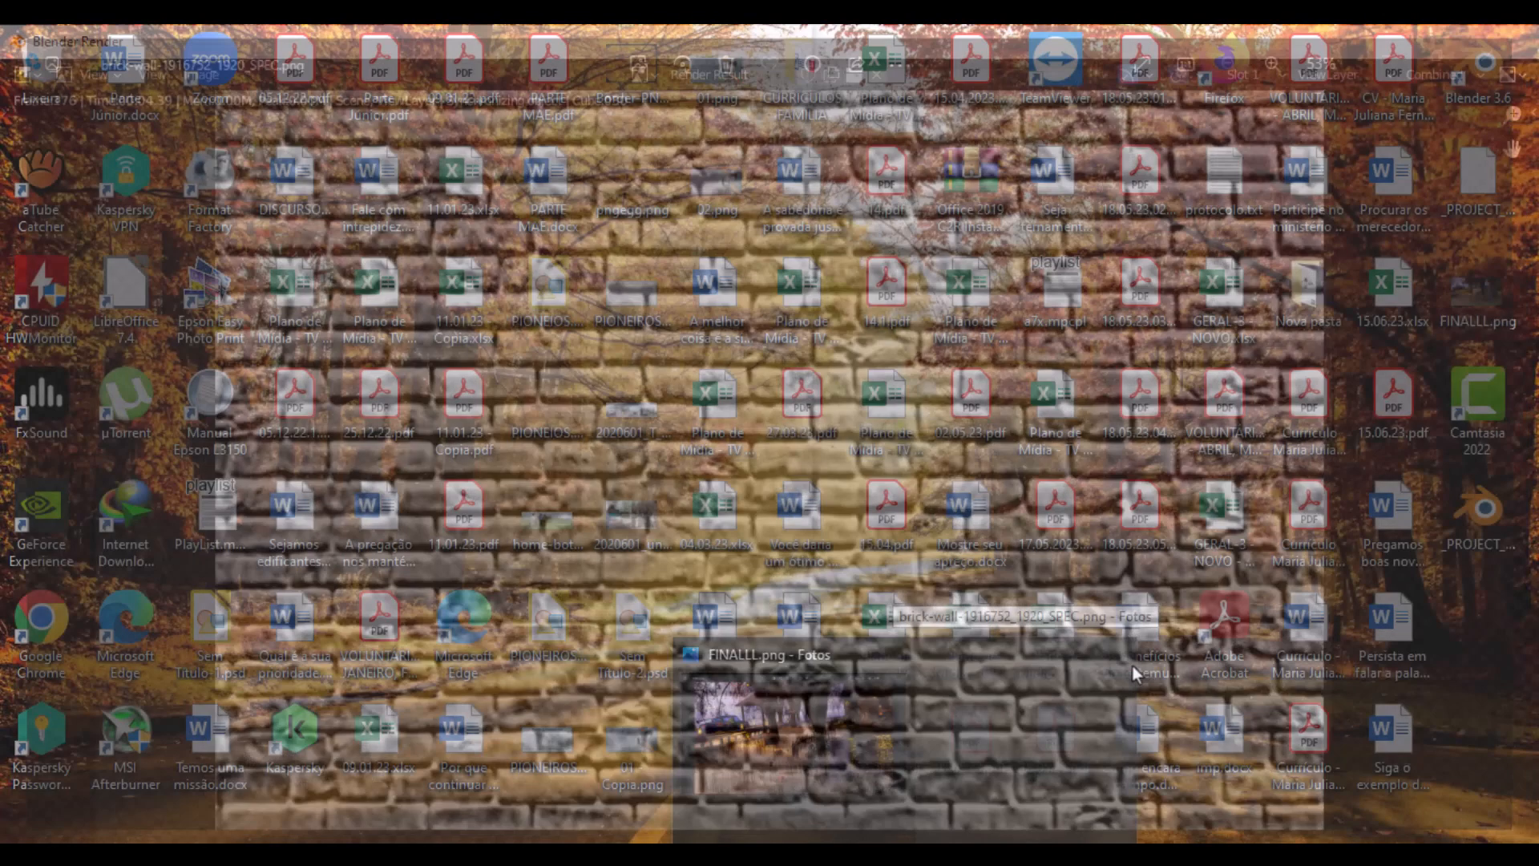
click(985, 686)
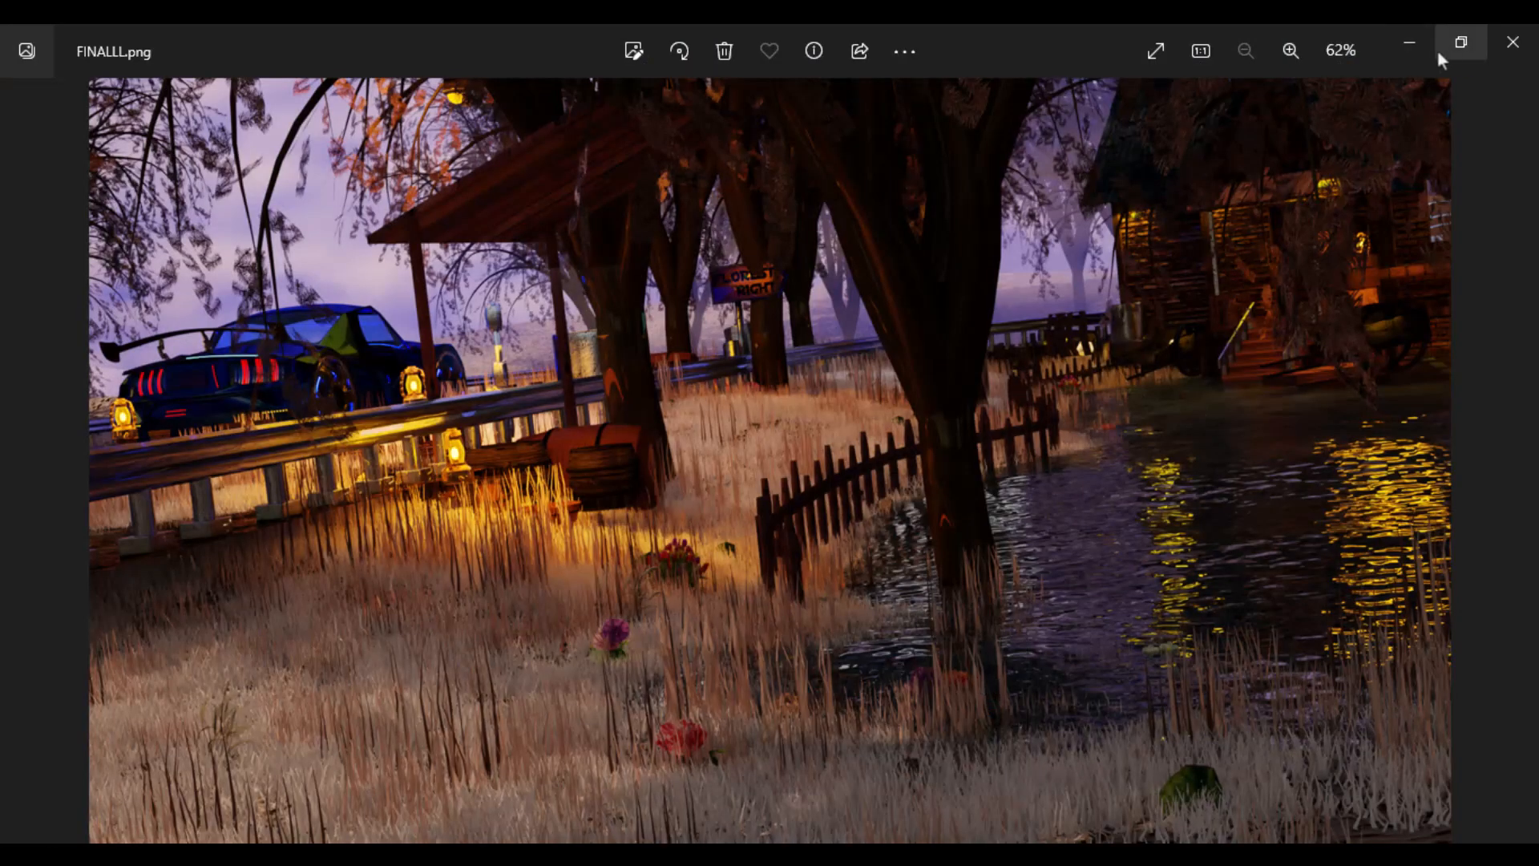
click(1460, 47)
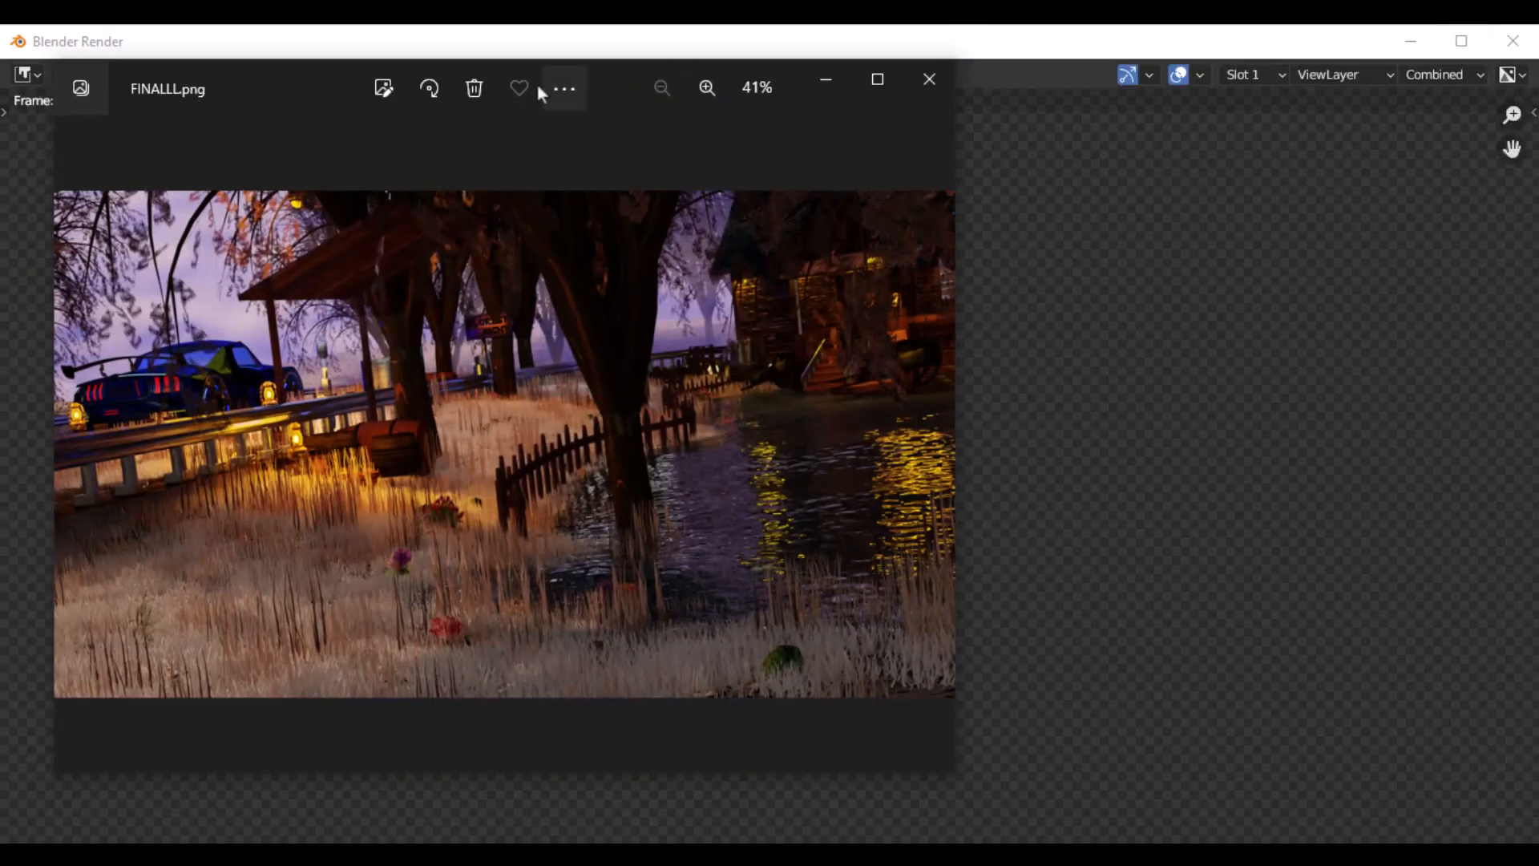
drag(625, 92, 1137, 110)
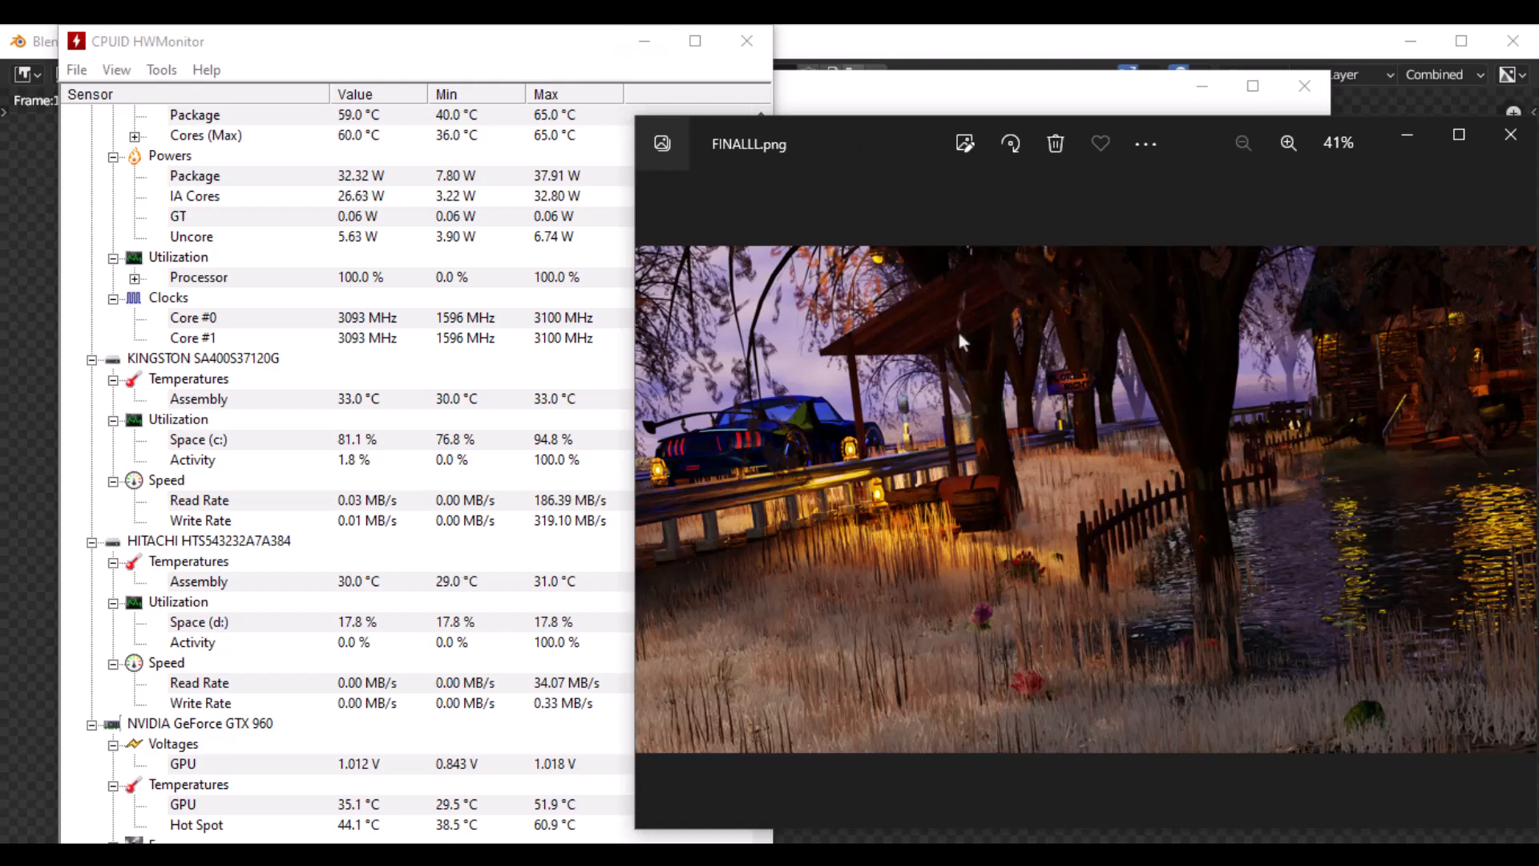
- Arrange the Task Manager and HWMonitor windows over the running render, and bring the FINALLL.png picture in front of them
drag(848, 99, 856, 236)
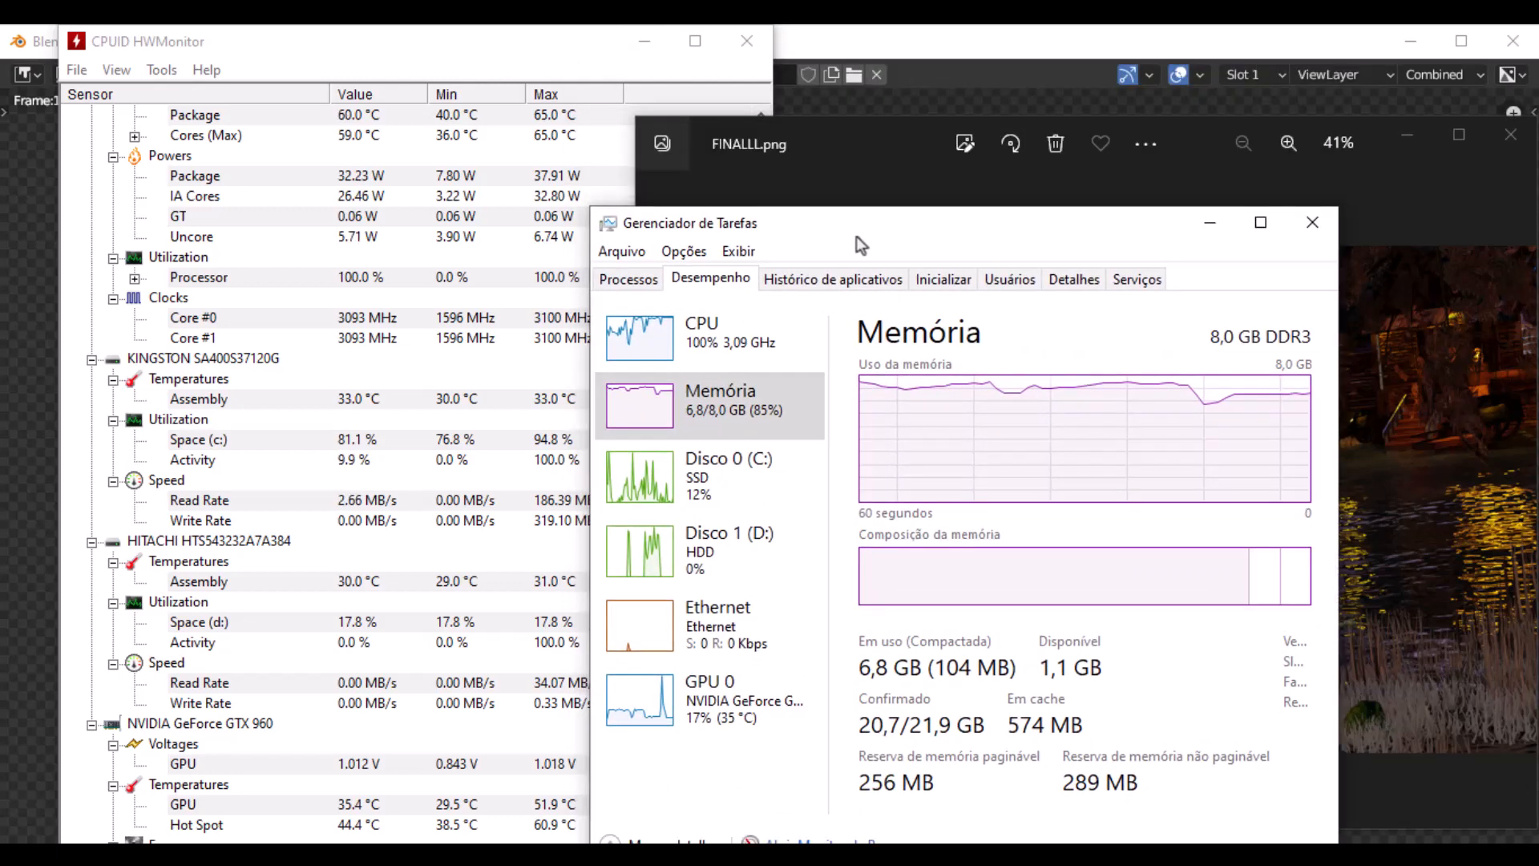
mouse_move(462, 41)
mouse_down()
mouse_move(452, 181)
mouse_move(488, 227)
mouse_move(482, 95)
mouse_move(450, 48)
mouse_up()
drag(1003, 230, 1026, 95)
click(1366, 288)
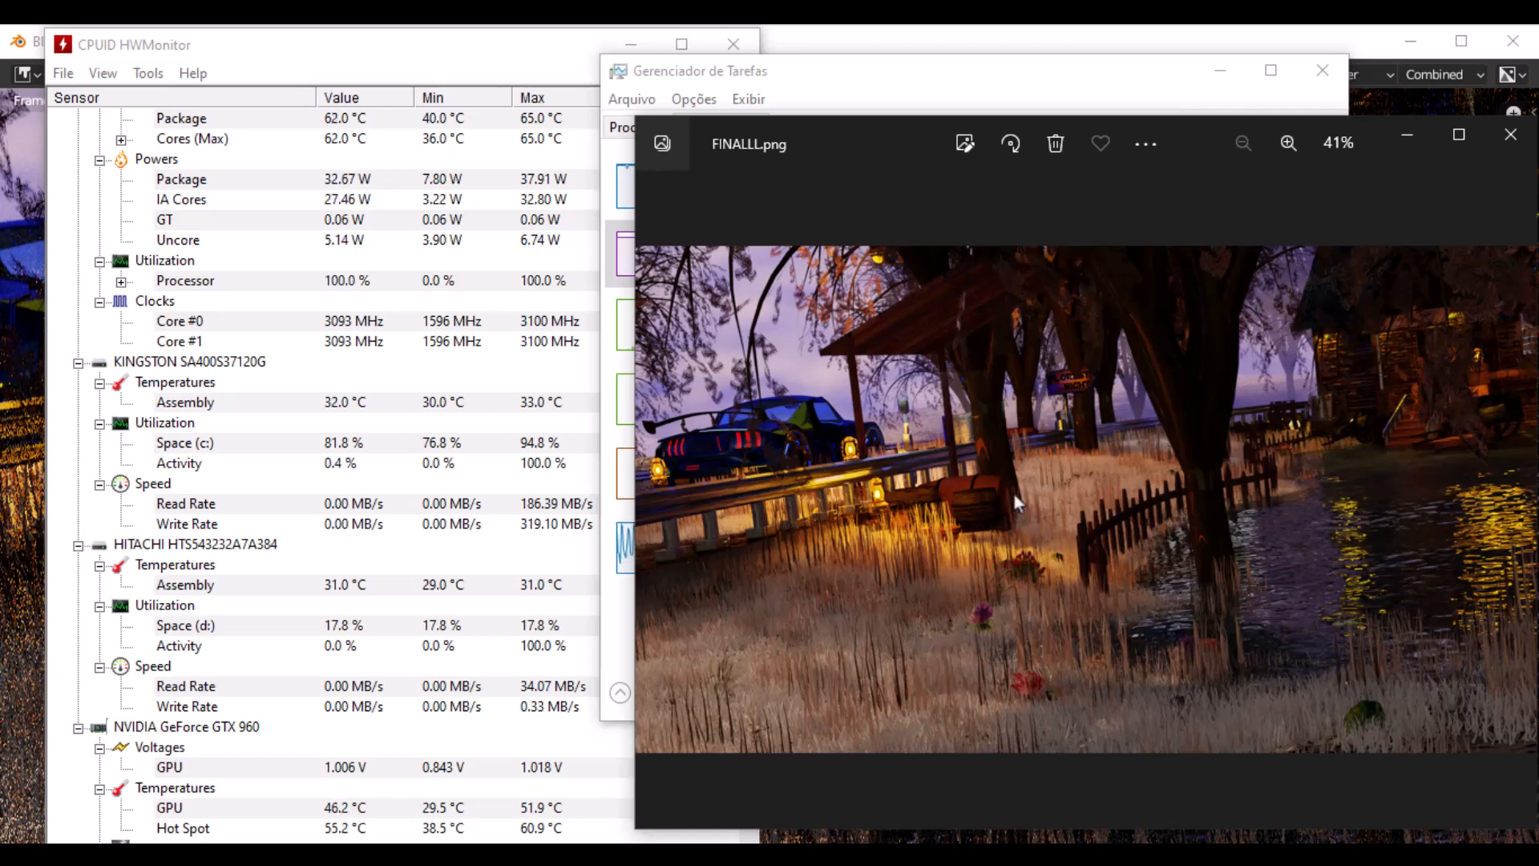
- Examine FINALLL.png up close around the car, lanterns, barrel, grass, flowers, sign, fence and water
scroll(974, 501, up, 3)
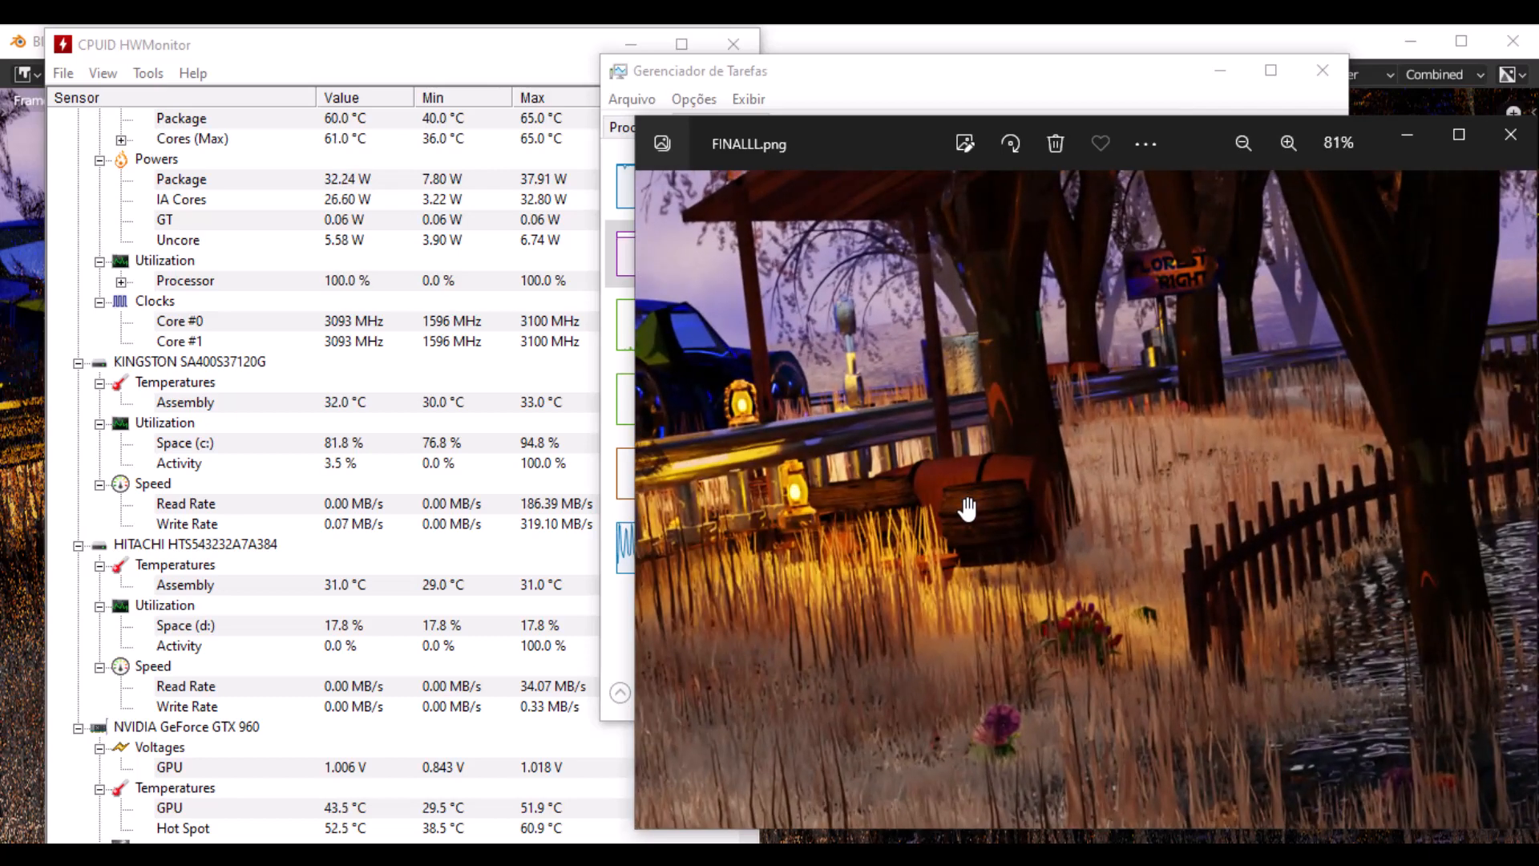
scroll(968, 509, down, 3)
scroll(969, 509, up, 3)
drag(941, 555, 1171, 402)
scroll(1157, 419, up, 3)
scroll(1157, 426, down, 4)
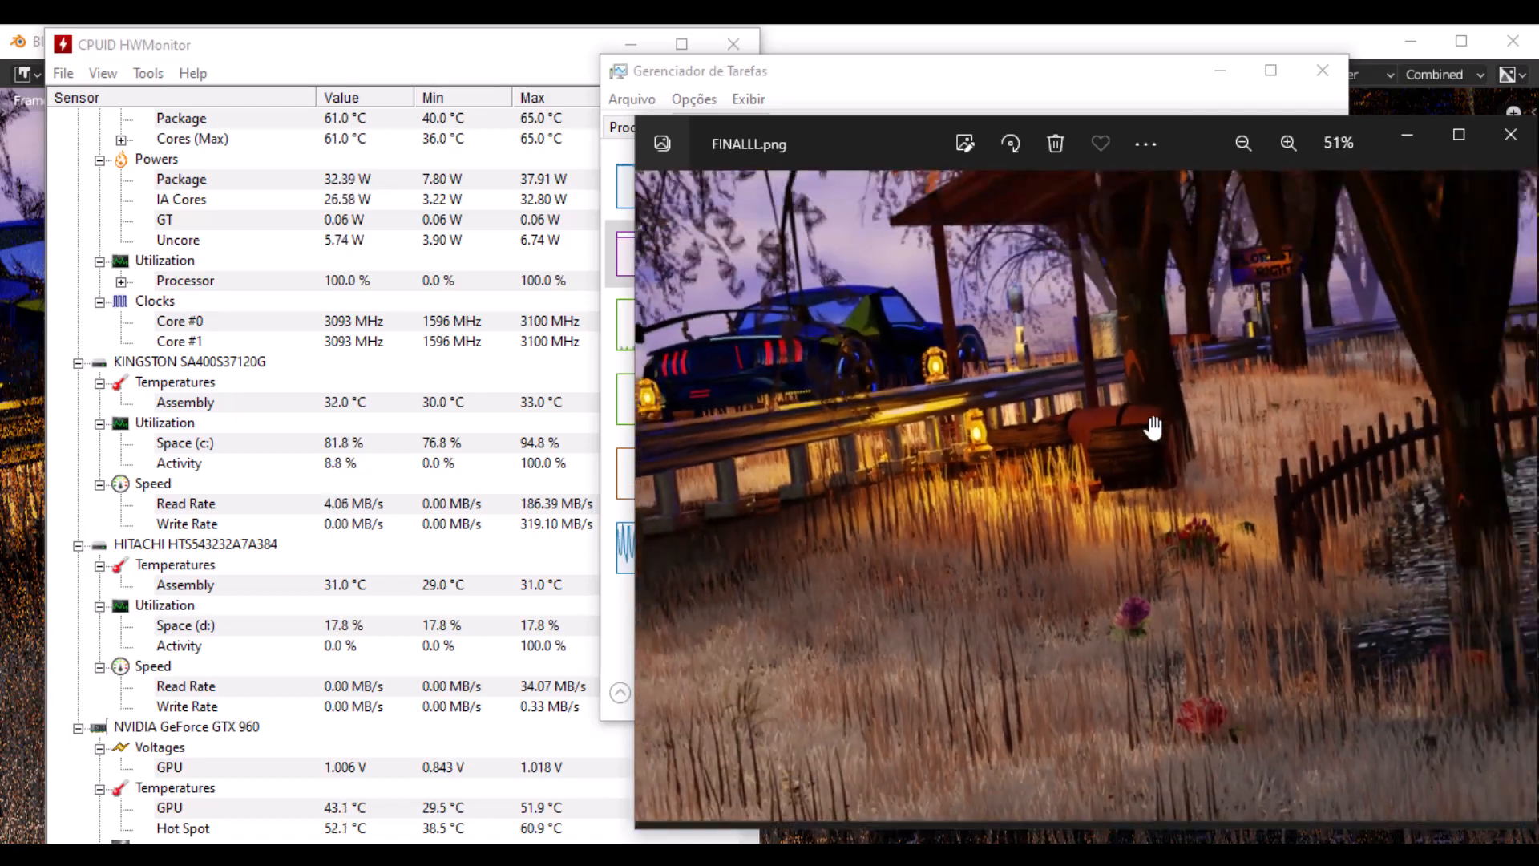
scroll(1146, 417, up, 4)
drag(1110, 516, 1326, 252)
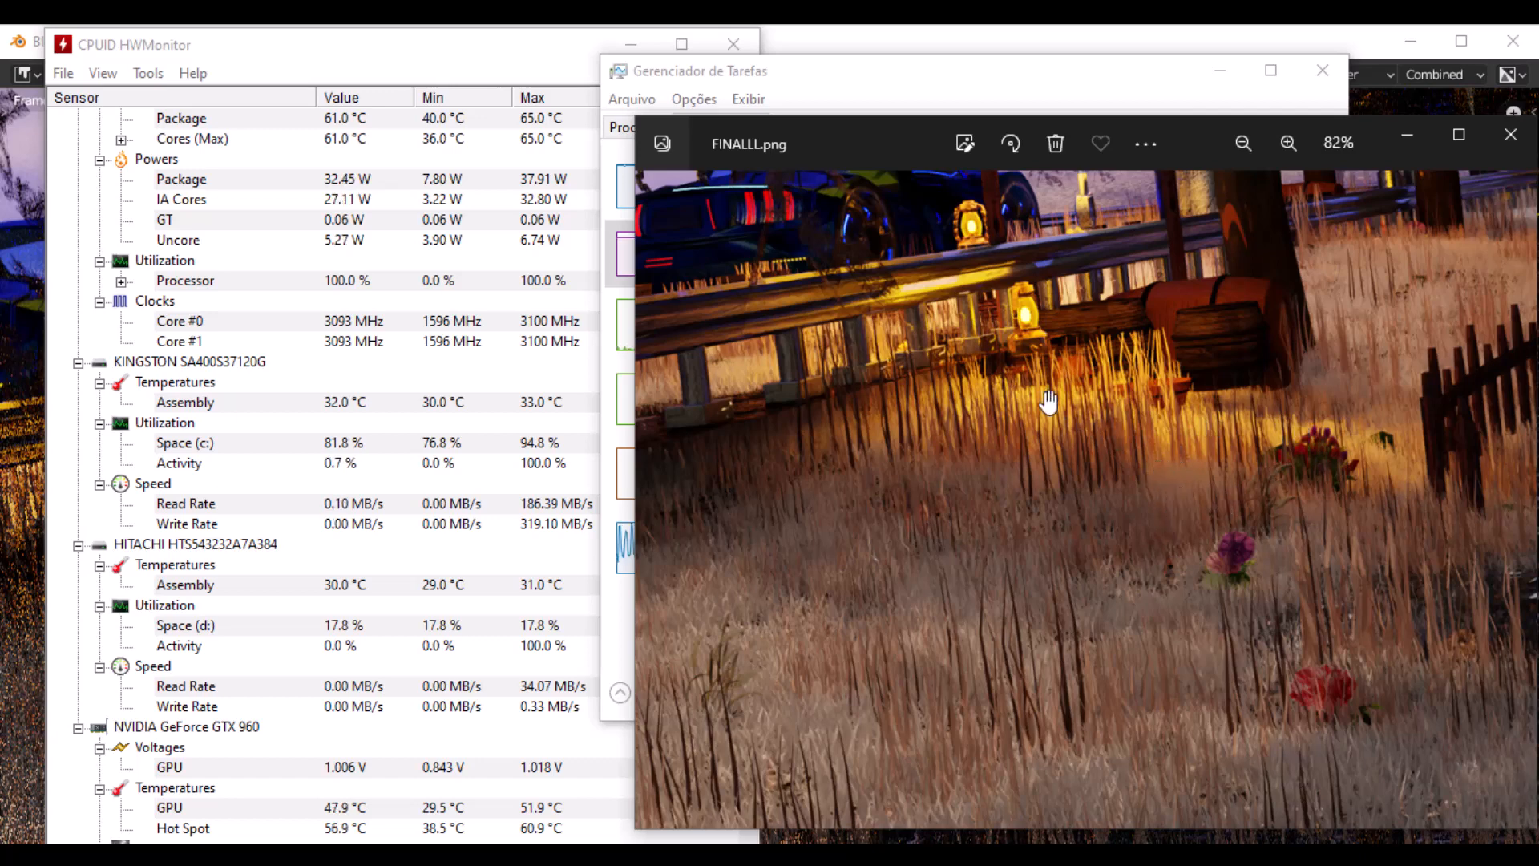
drag(1222, 335, 984, 589)
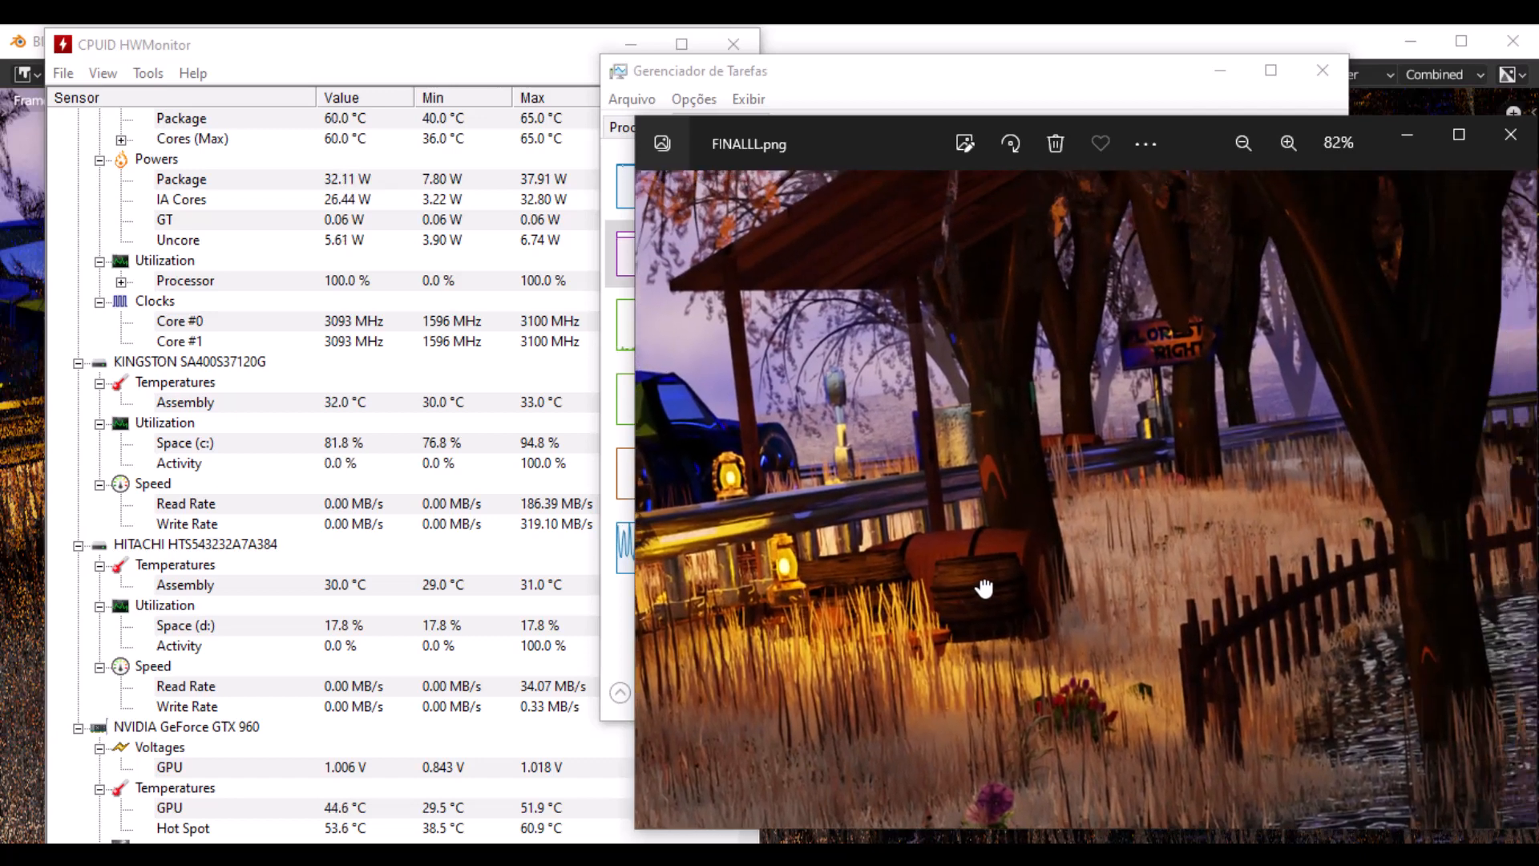
drag(1274, 405, 980, 310)
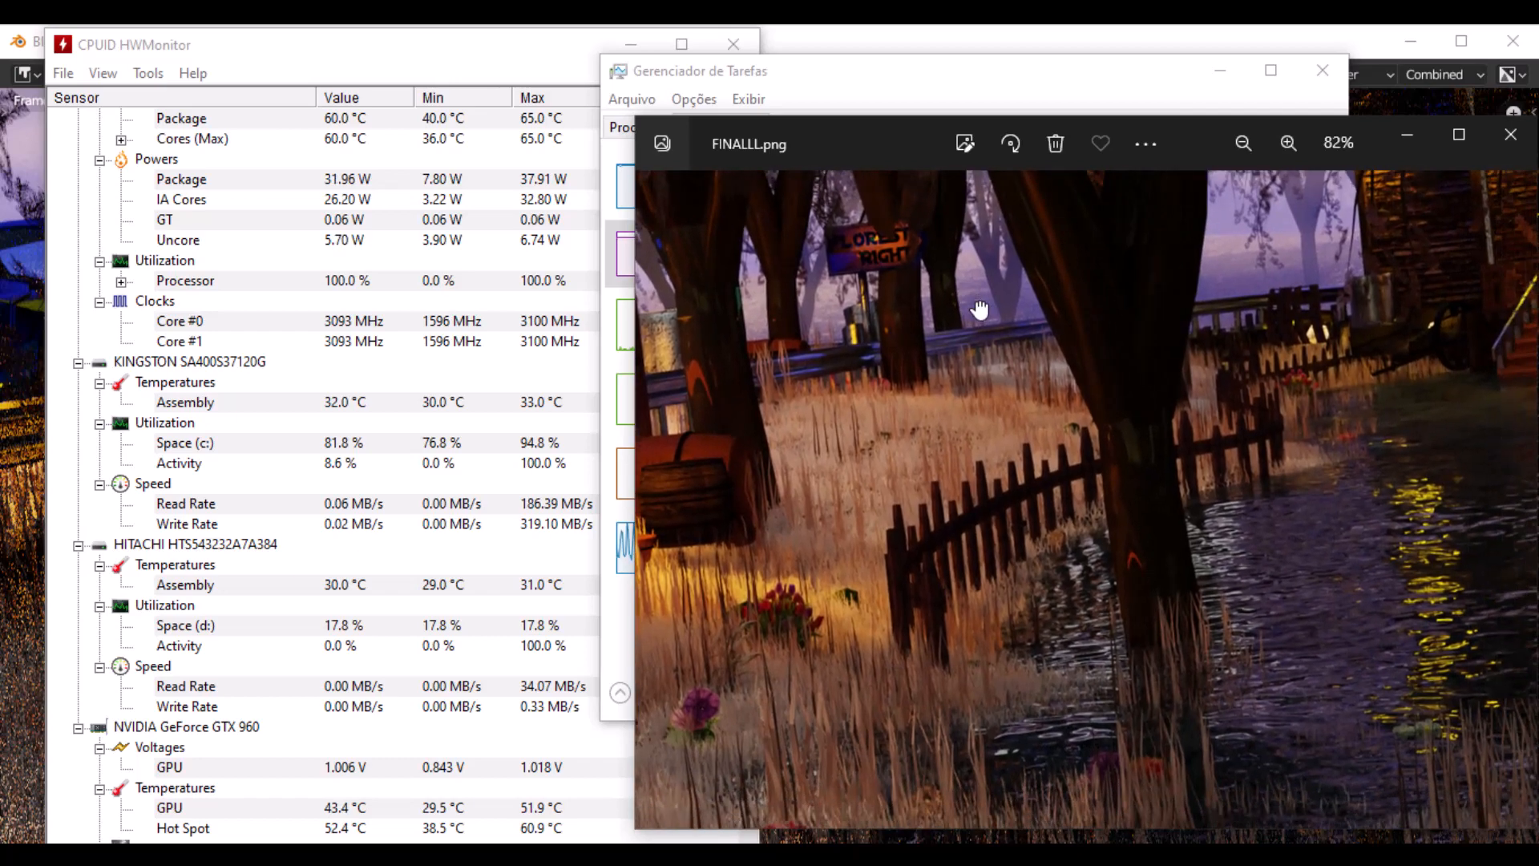
scroll(1106, 441, up, 1)
scroll(1142, 481, up, 1)
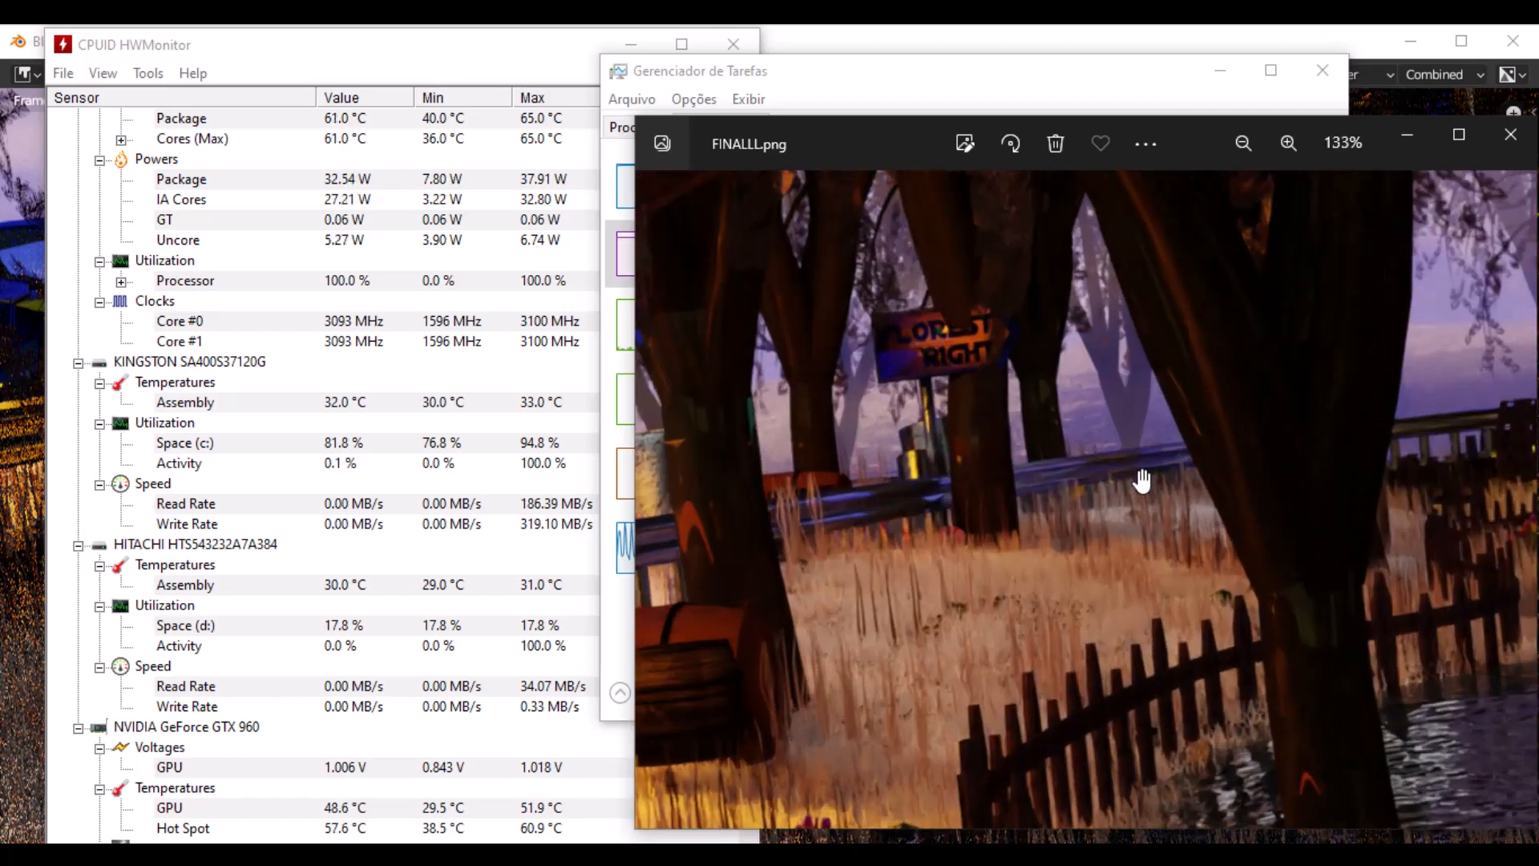
scroll(1138, 477, down, 3)
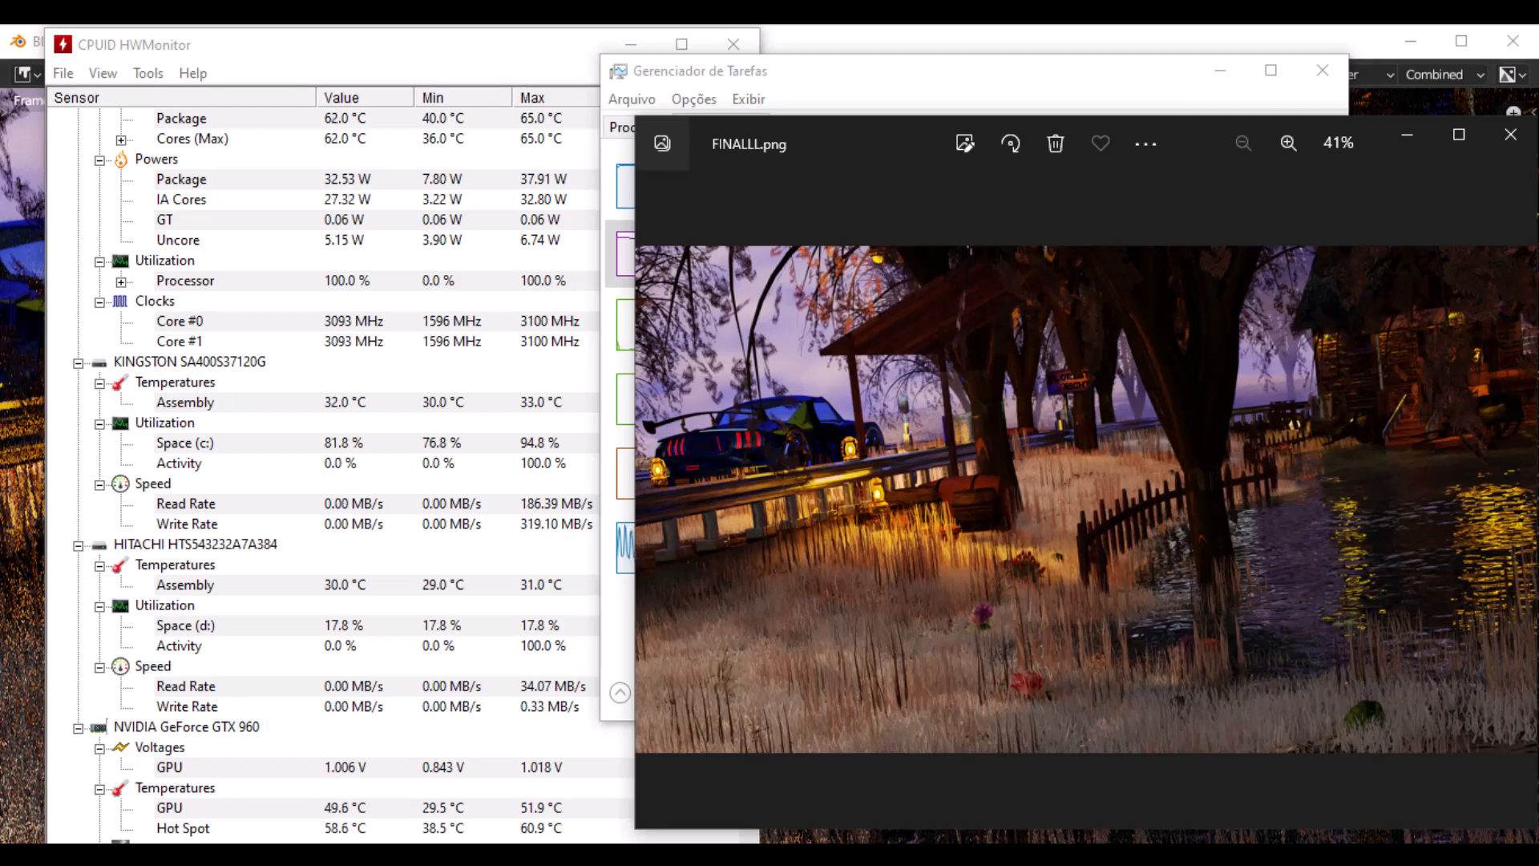
- Switch to the main Blender window and hide the _VEGETATION, _CAR and Collection collections in the viewport
mouse_move(738, 841)
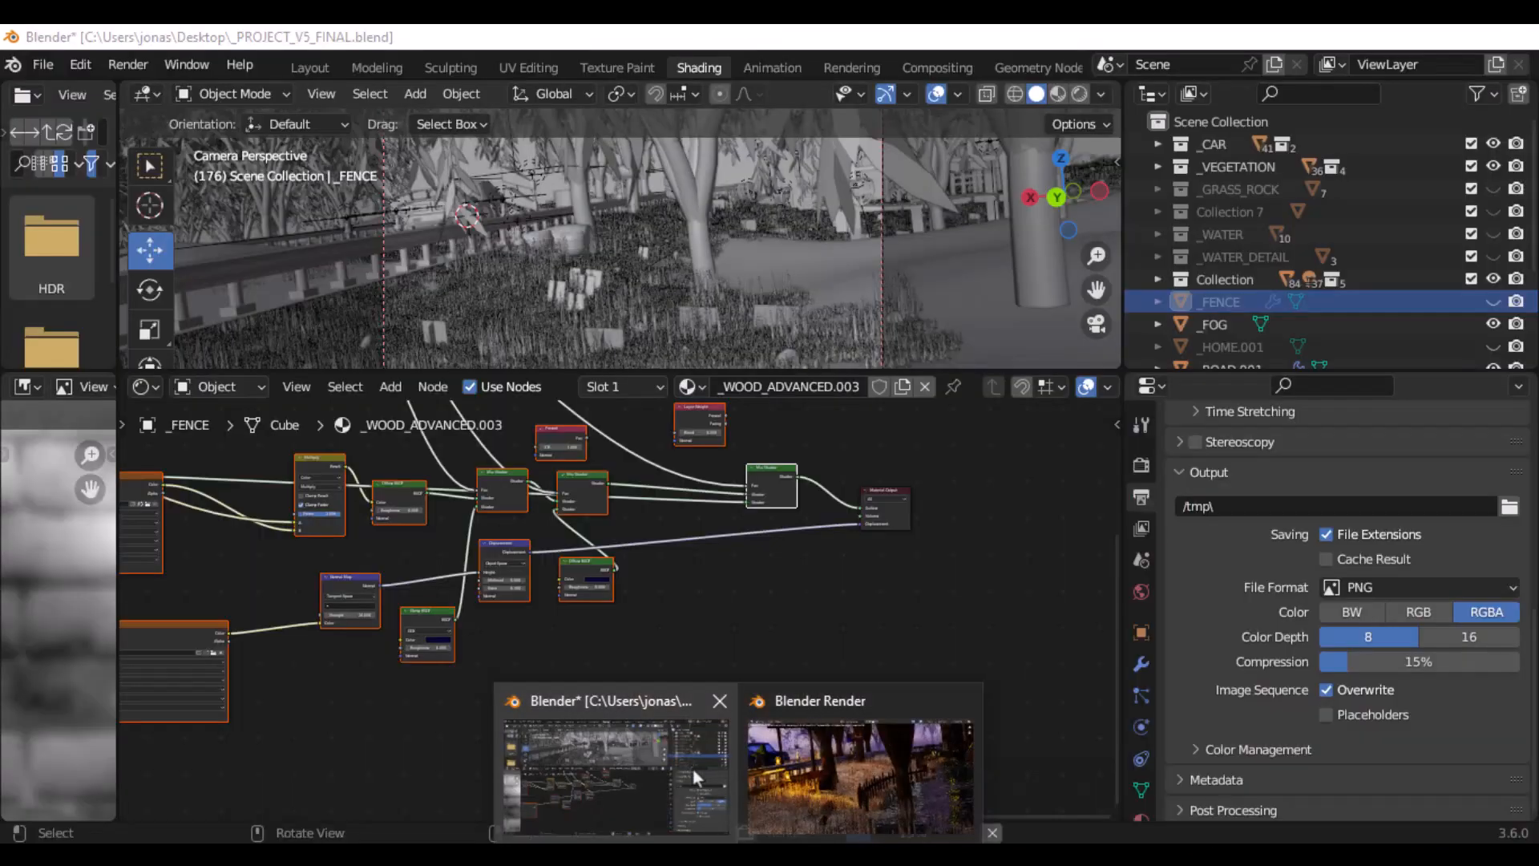
click(694, 779)
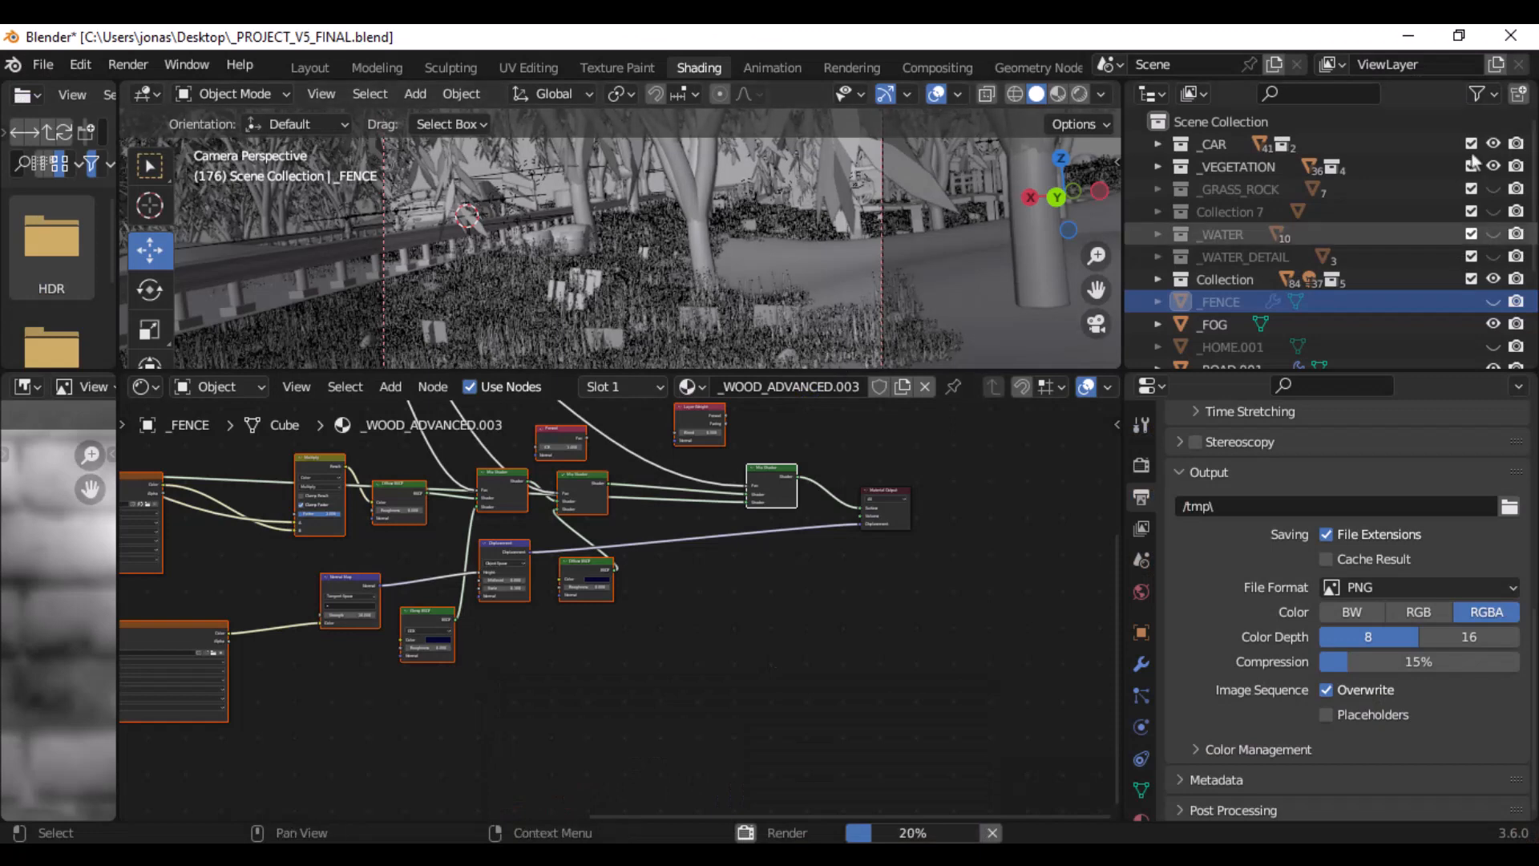
click(1494, 164)
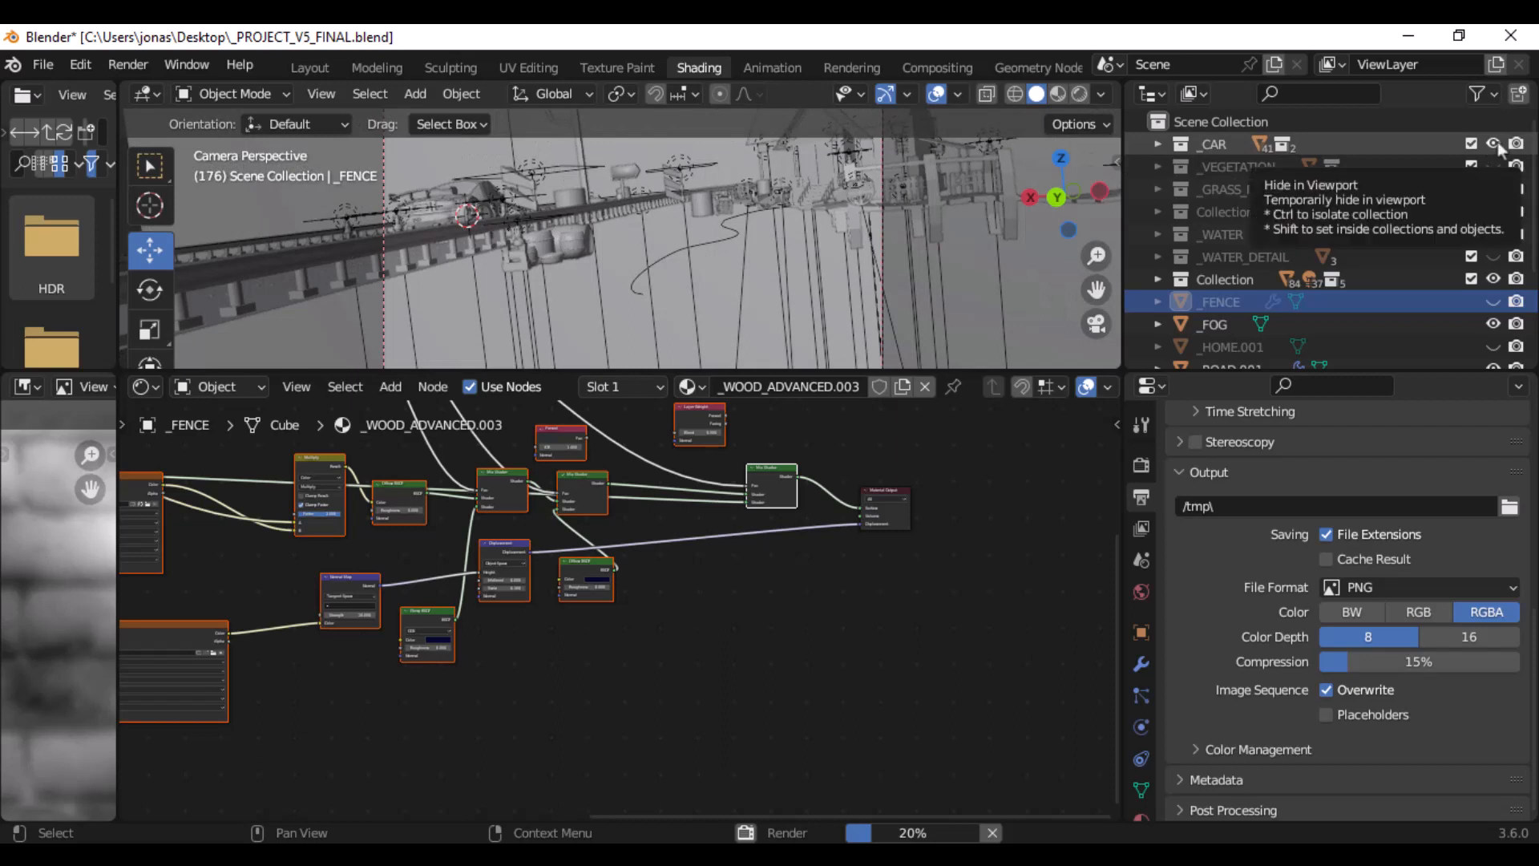
click(1492, 143)
click(1494, 279)
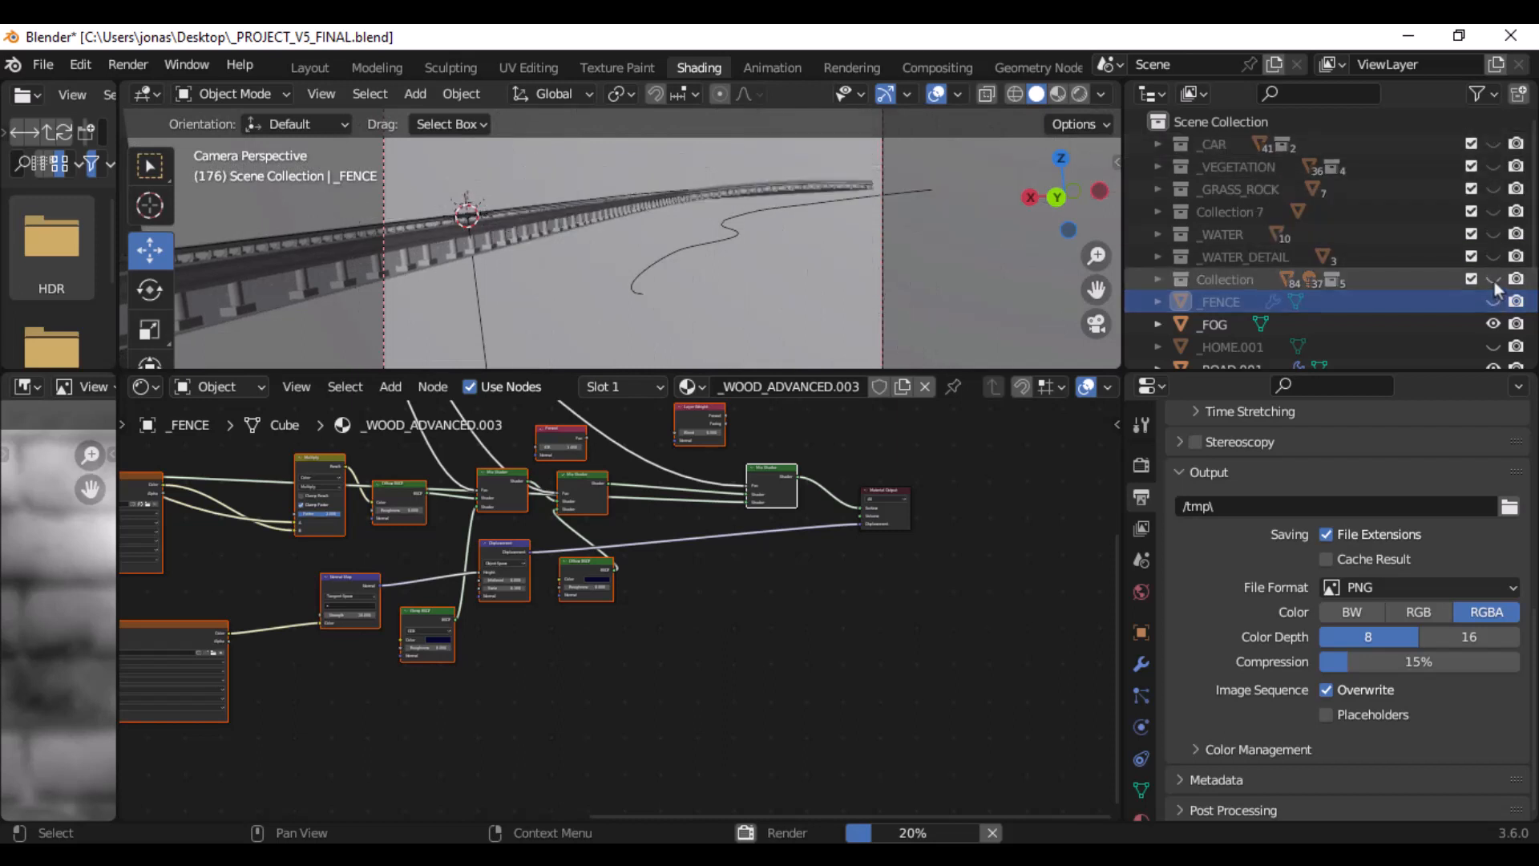
- Select the Sun.002 light and examine its Emission node up close along with its light colour and strength properties
scroll(1489, 285, down, 3)
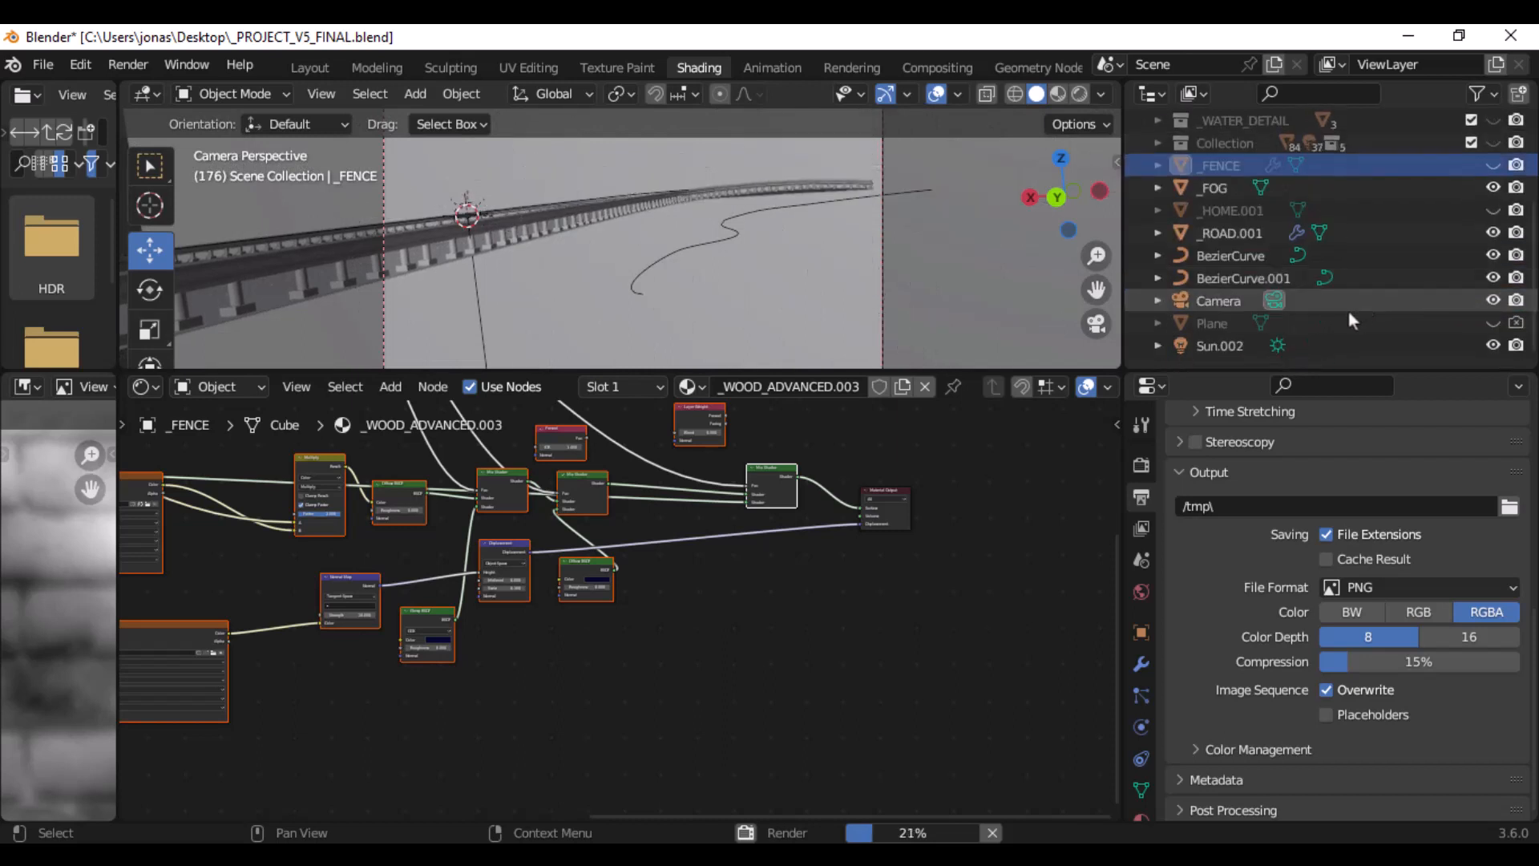
click(1341, 346)
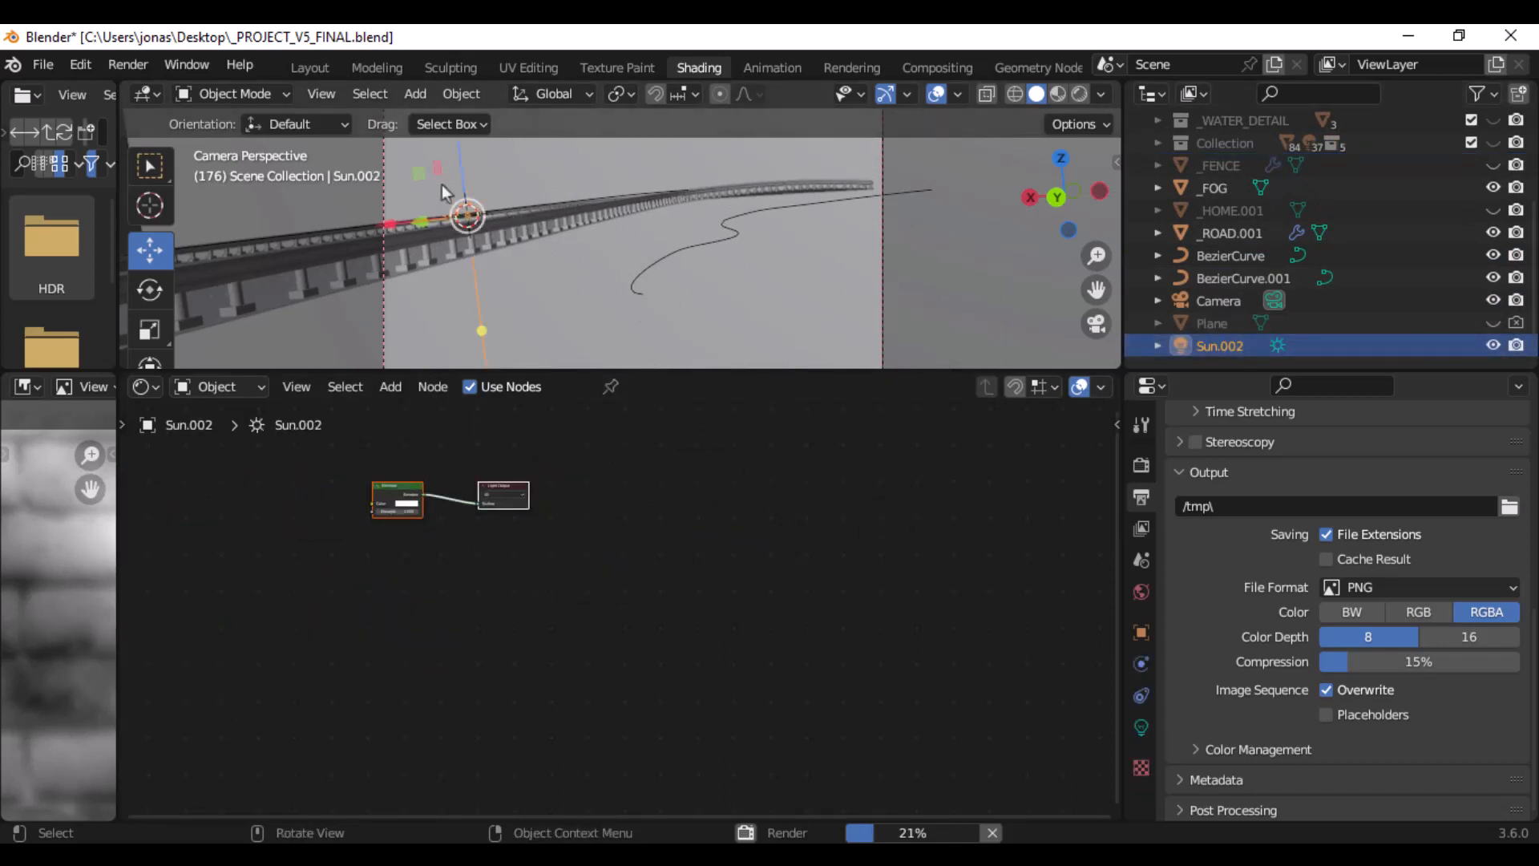
scroll(376, 504, up, 6)
middle_drag(277, 447, 641, 601)
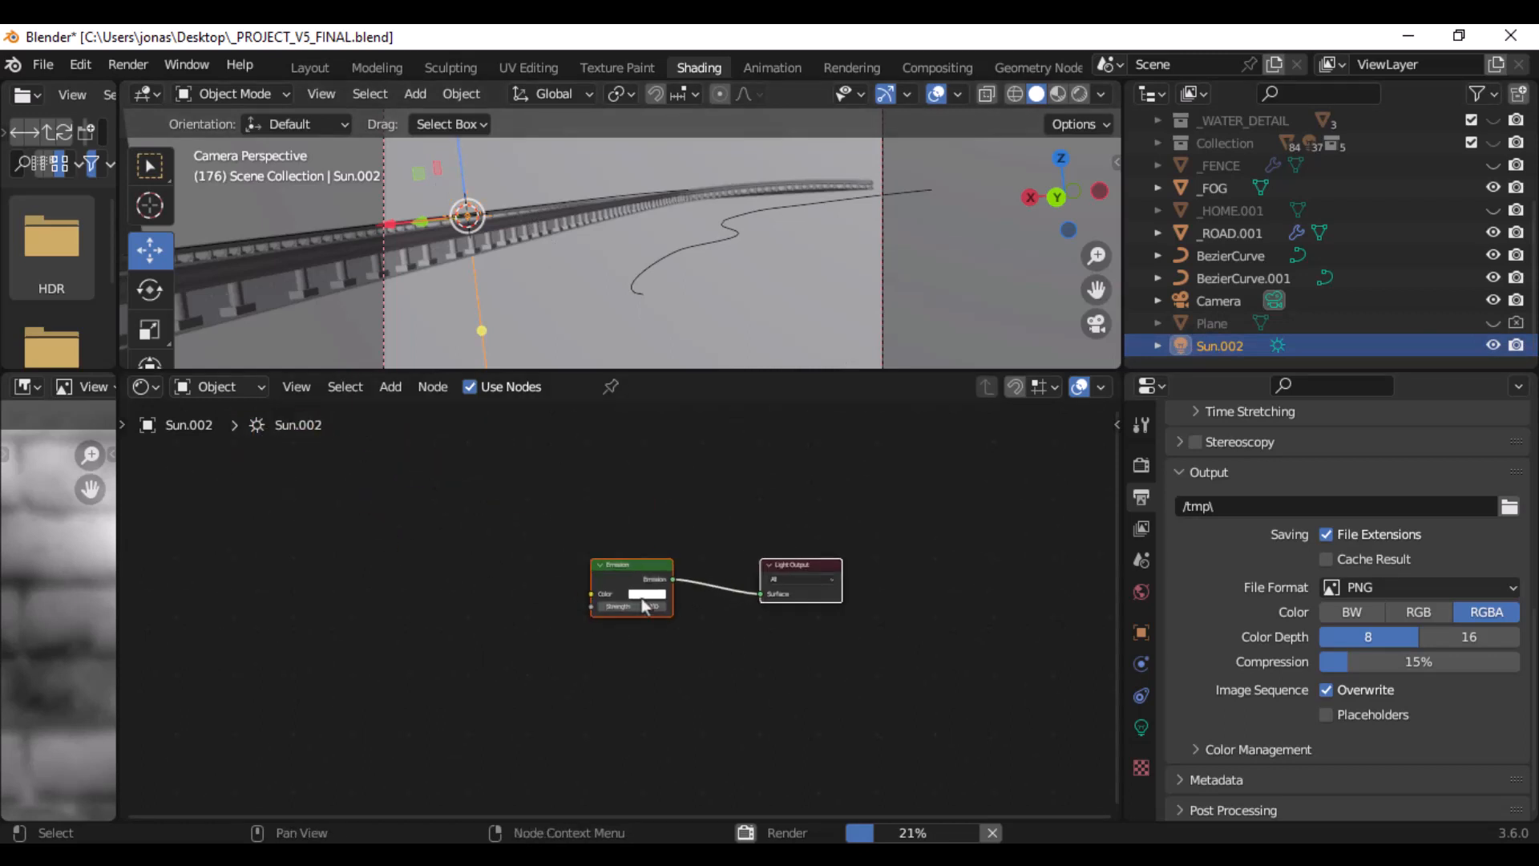
scroll(645, 601, up, 6)
scroll(648, 610, up, 2)
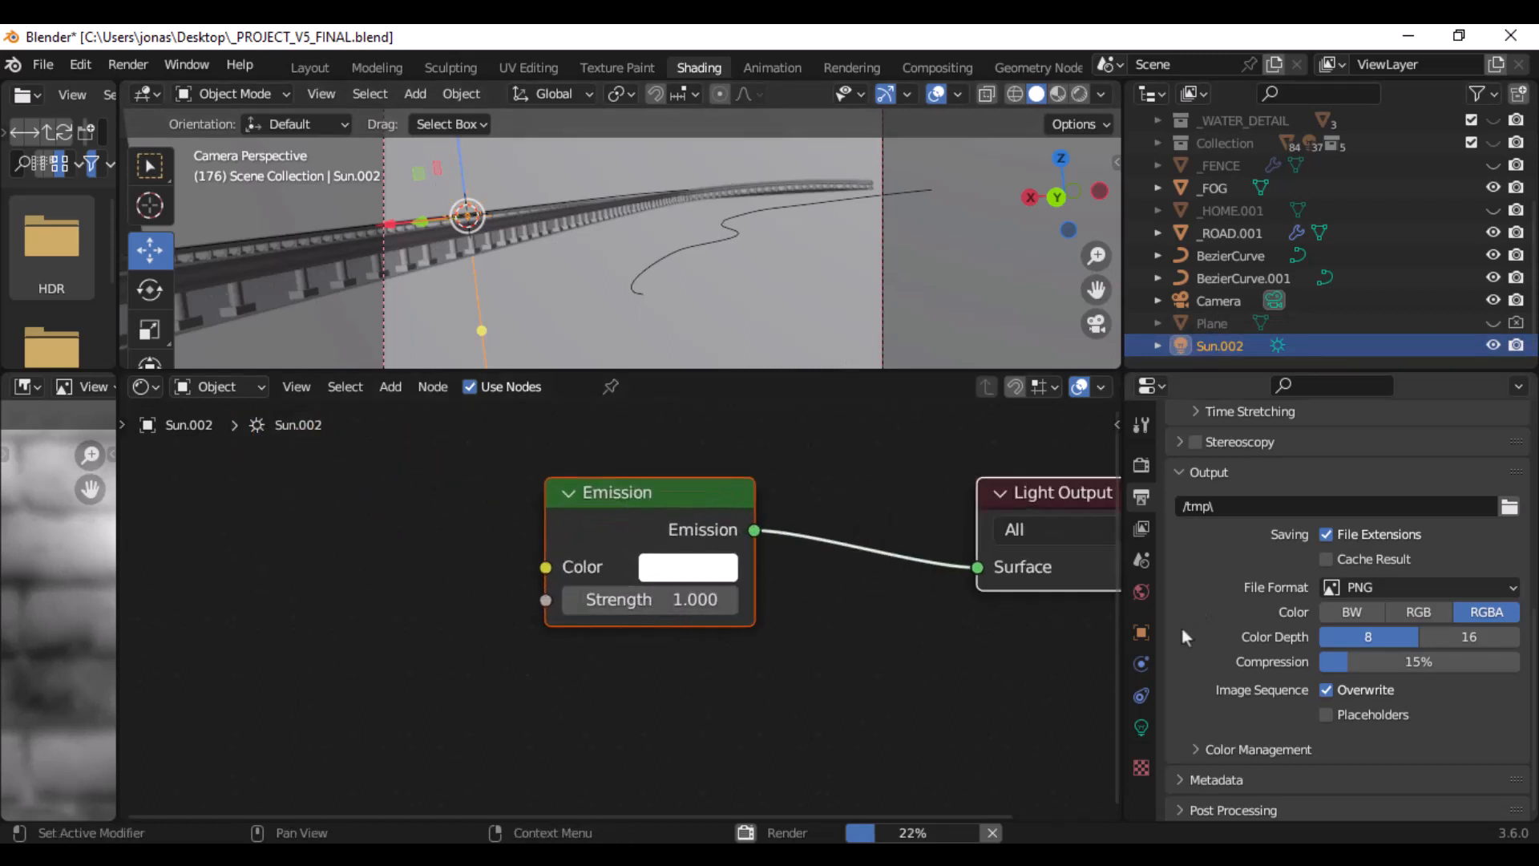
click(1141, 721)
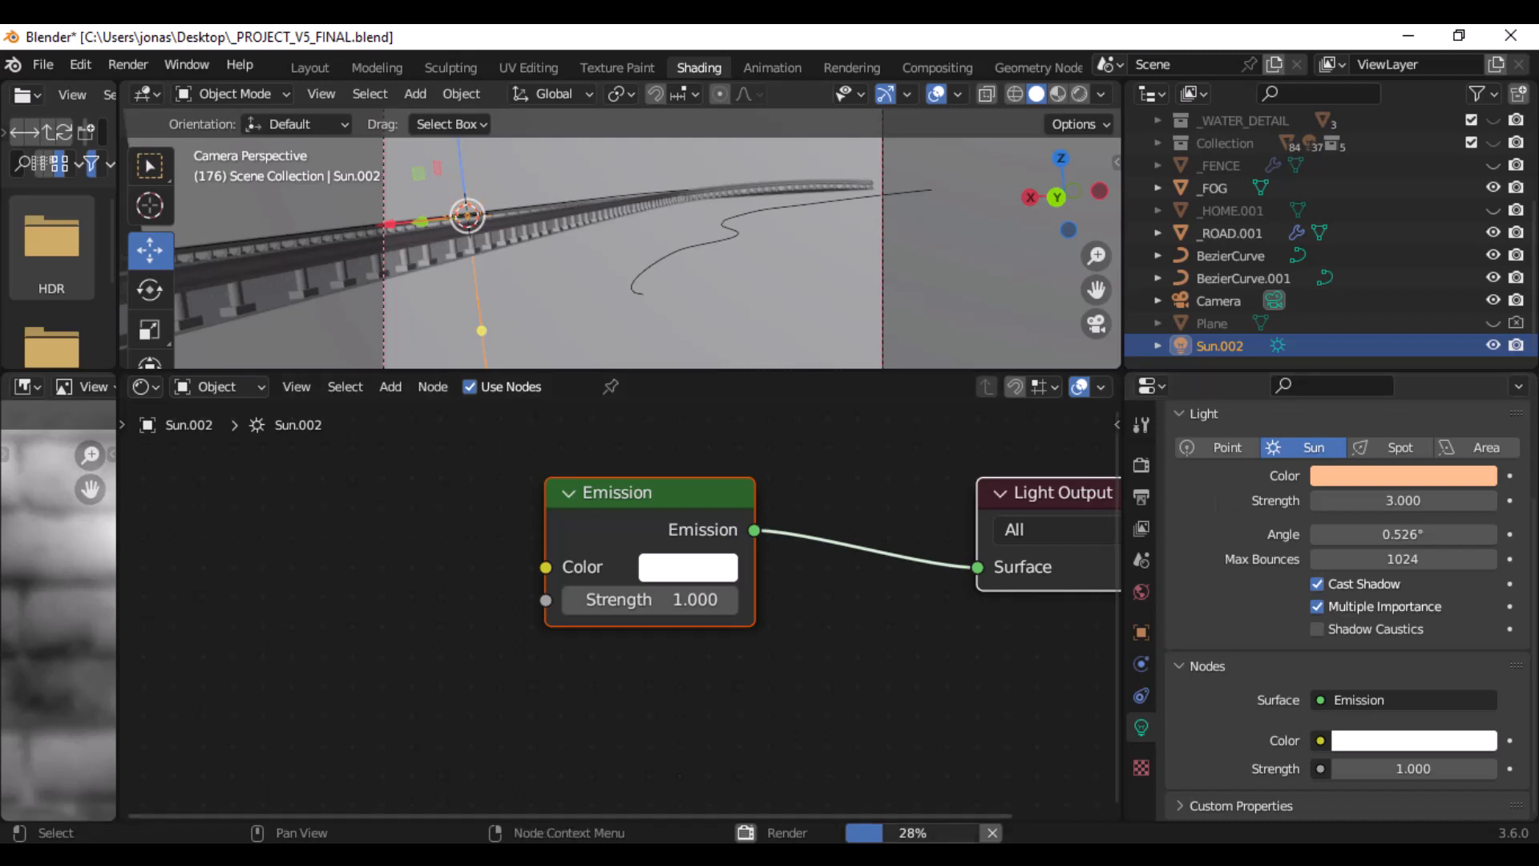
- Return to the running render, reposition the HWMonitor window over it, and examine the Intel Core i3 2100 package and core temperatures
click(746, 853)
click(1463, 136)
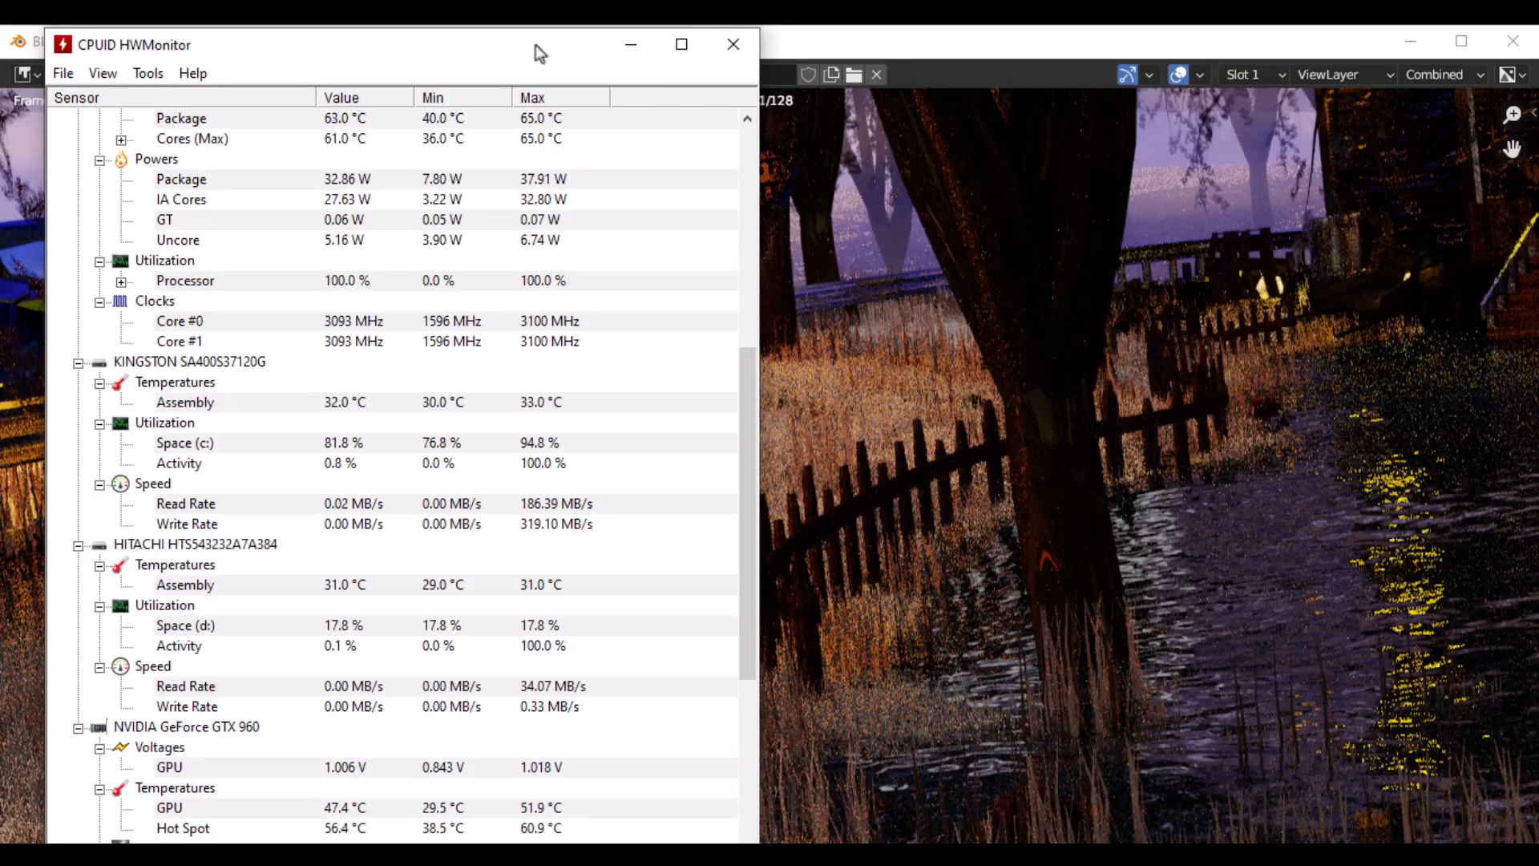
drag(535, 45, 561, 77)
scroll(446, 351, up, 2)
scroll(445, 351, up, 8)
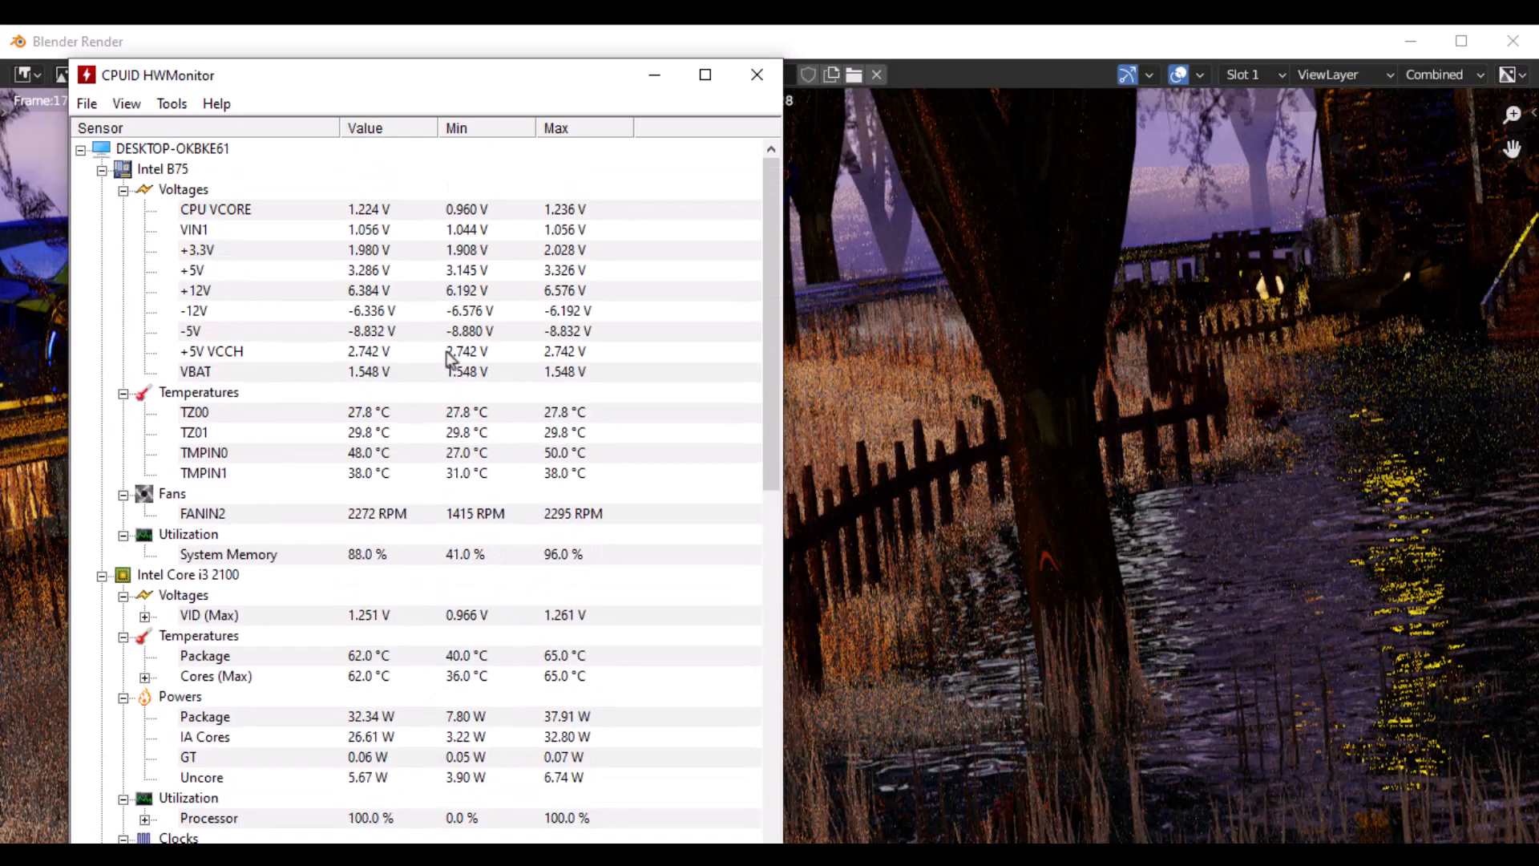
scroll(455, 340, down, 3)
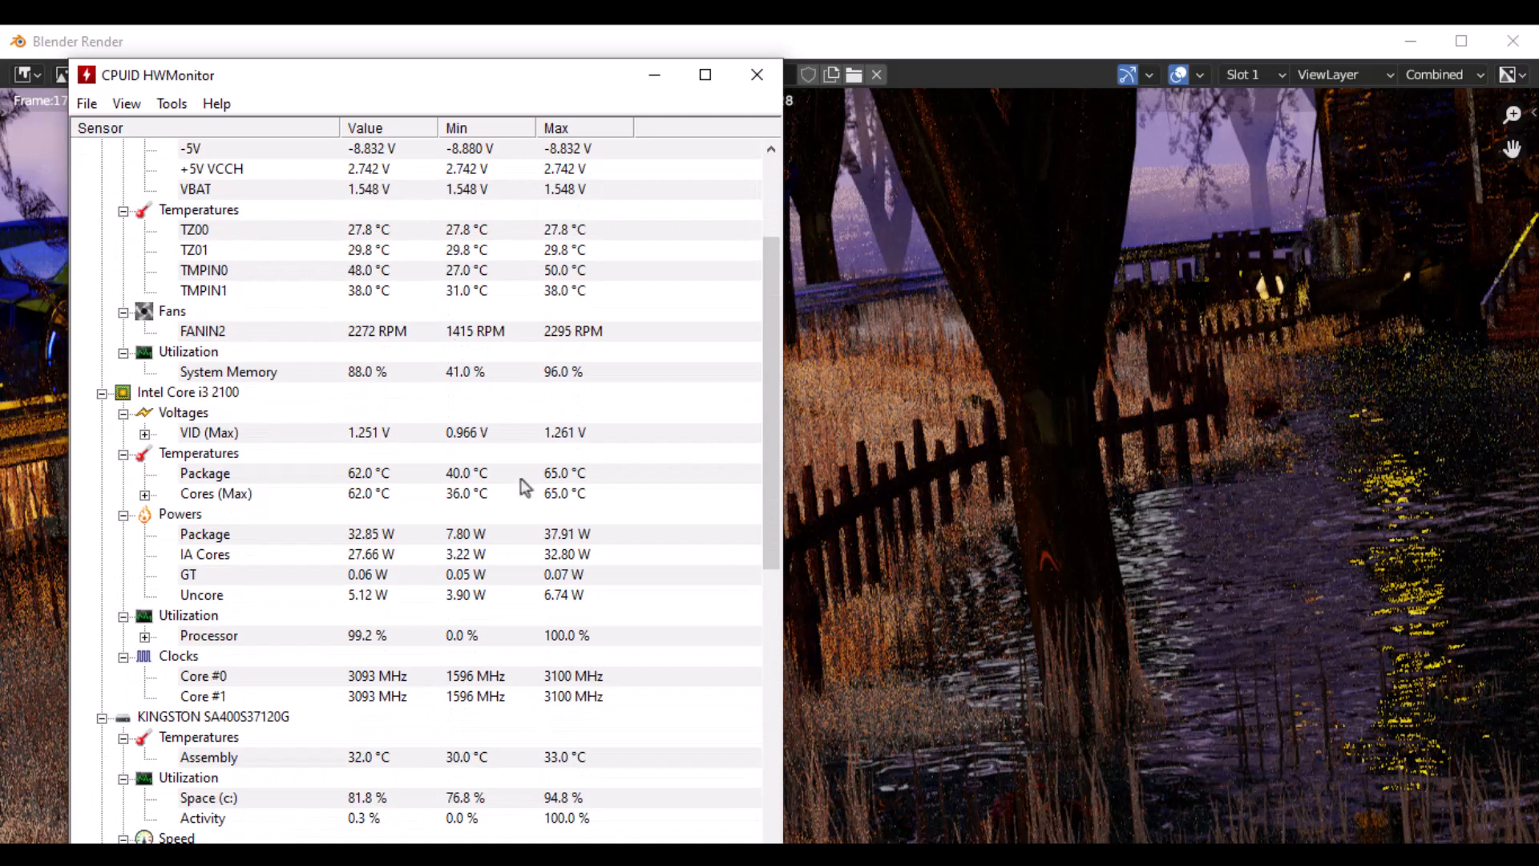
click(483, 476)
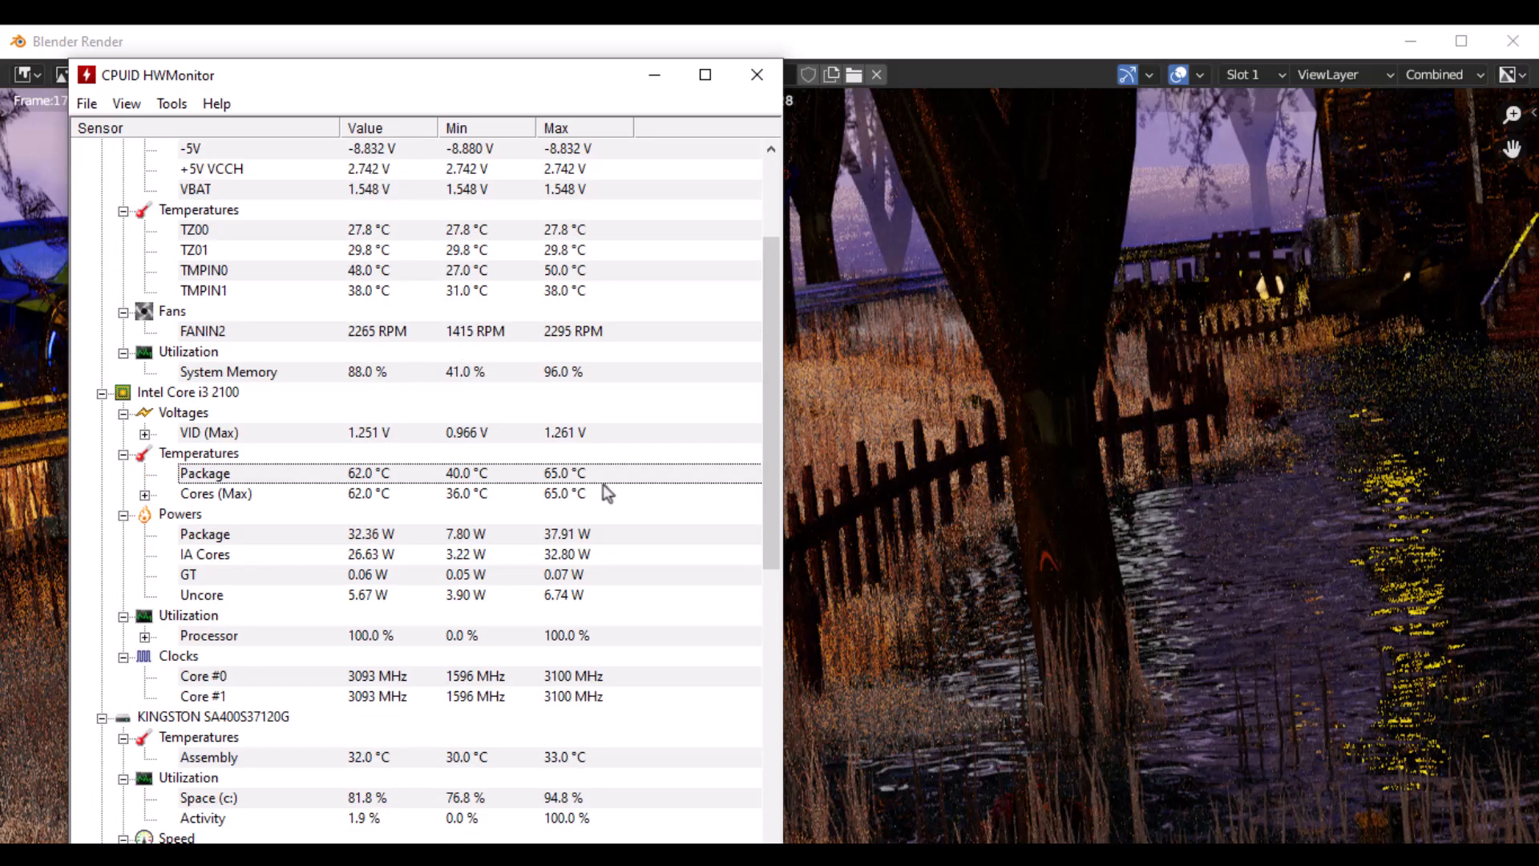
- Examine the GTX 960 temperatures, fan speed, clocks and utilization in HWMonitor, and minimize it to reveal the render
scroll(583, 476, down, 6)
scroll(584, 476, down, 3)
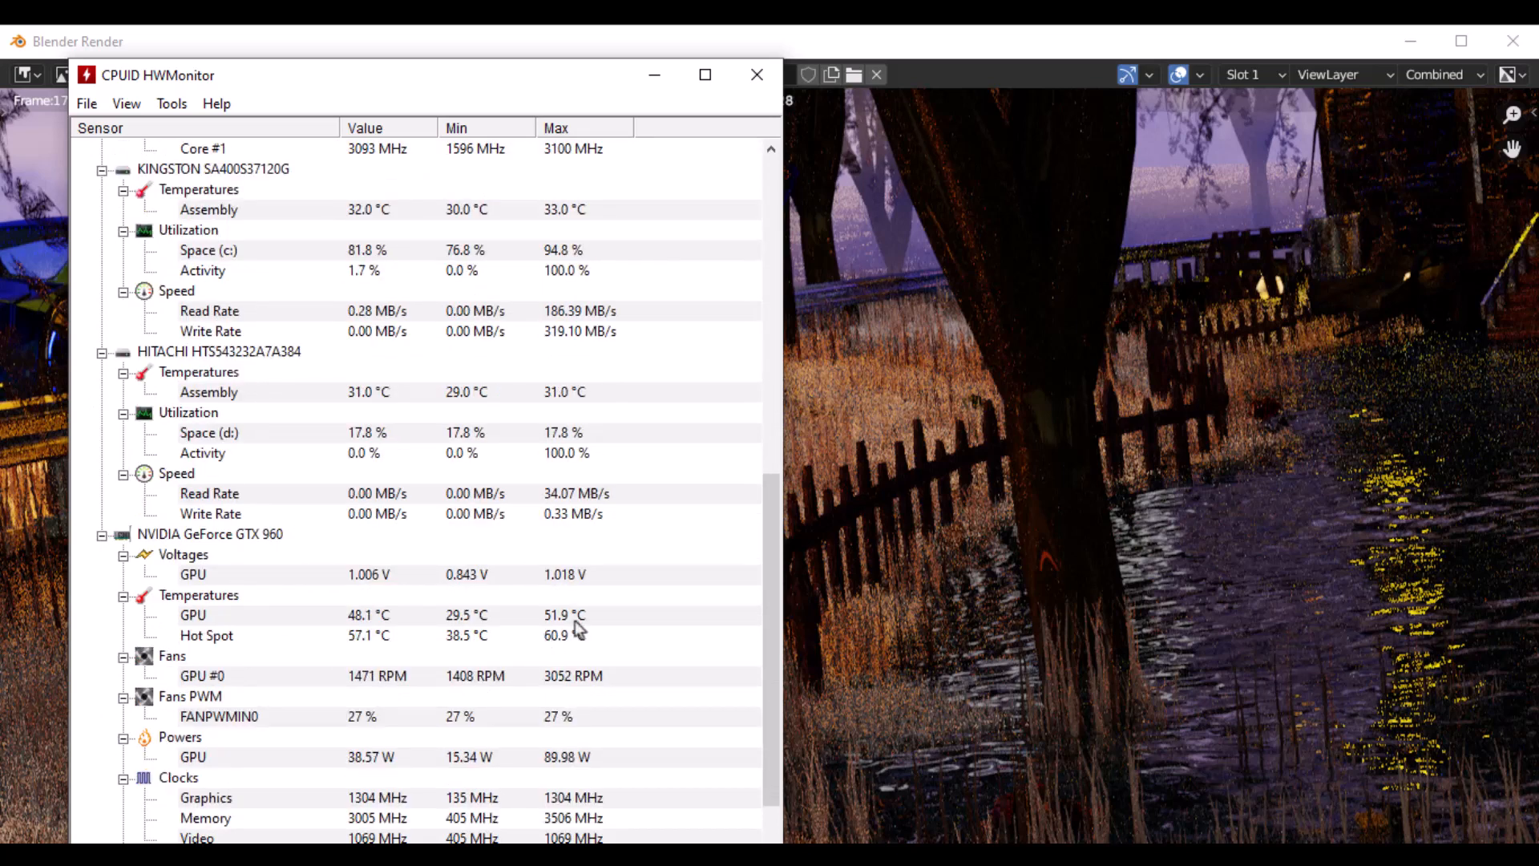
click(386, 638)
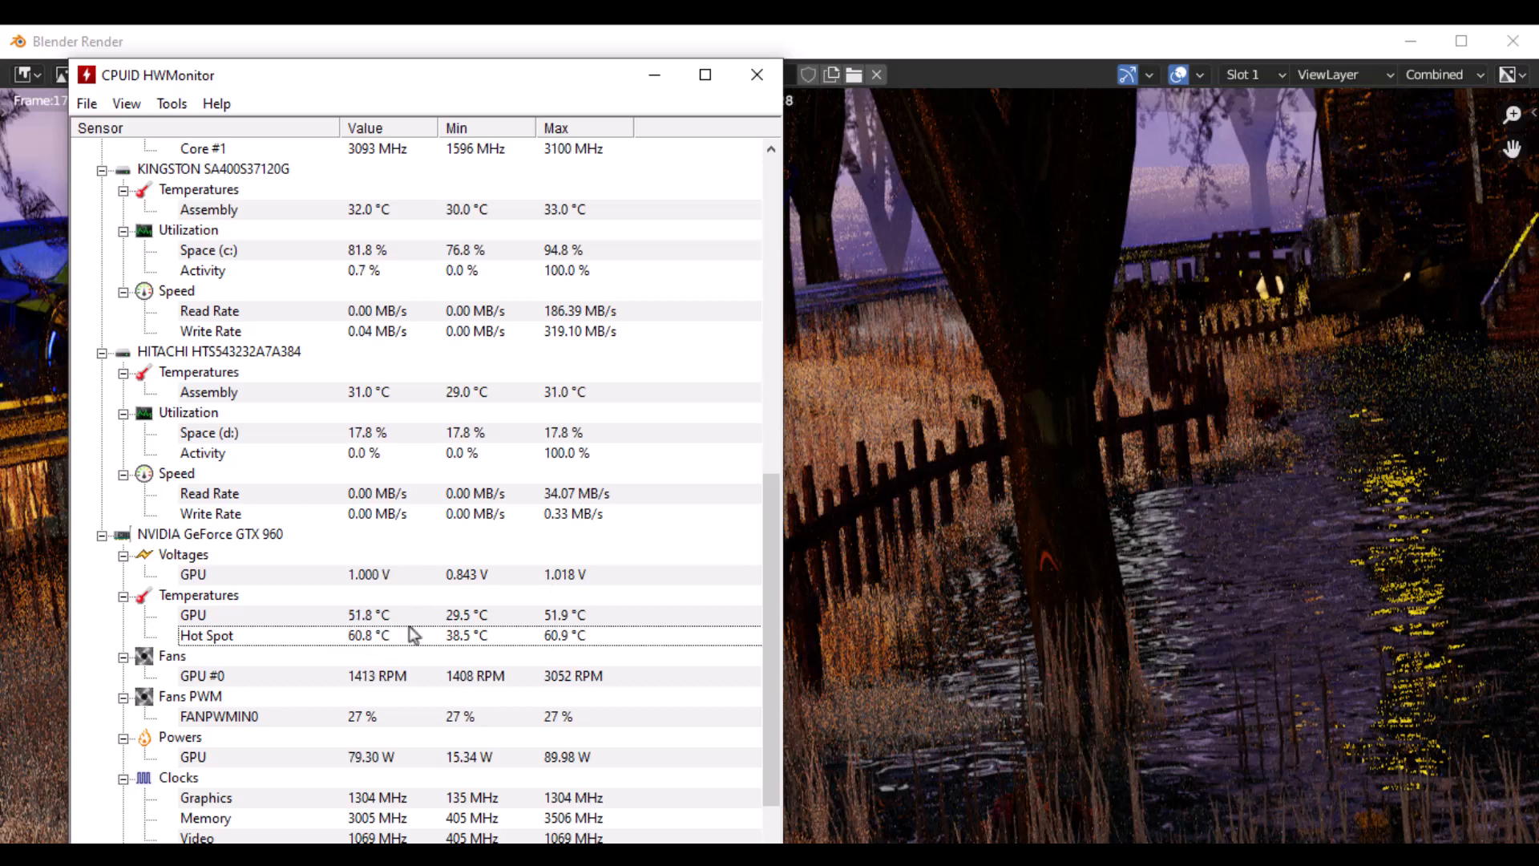
click(547, 619)
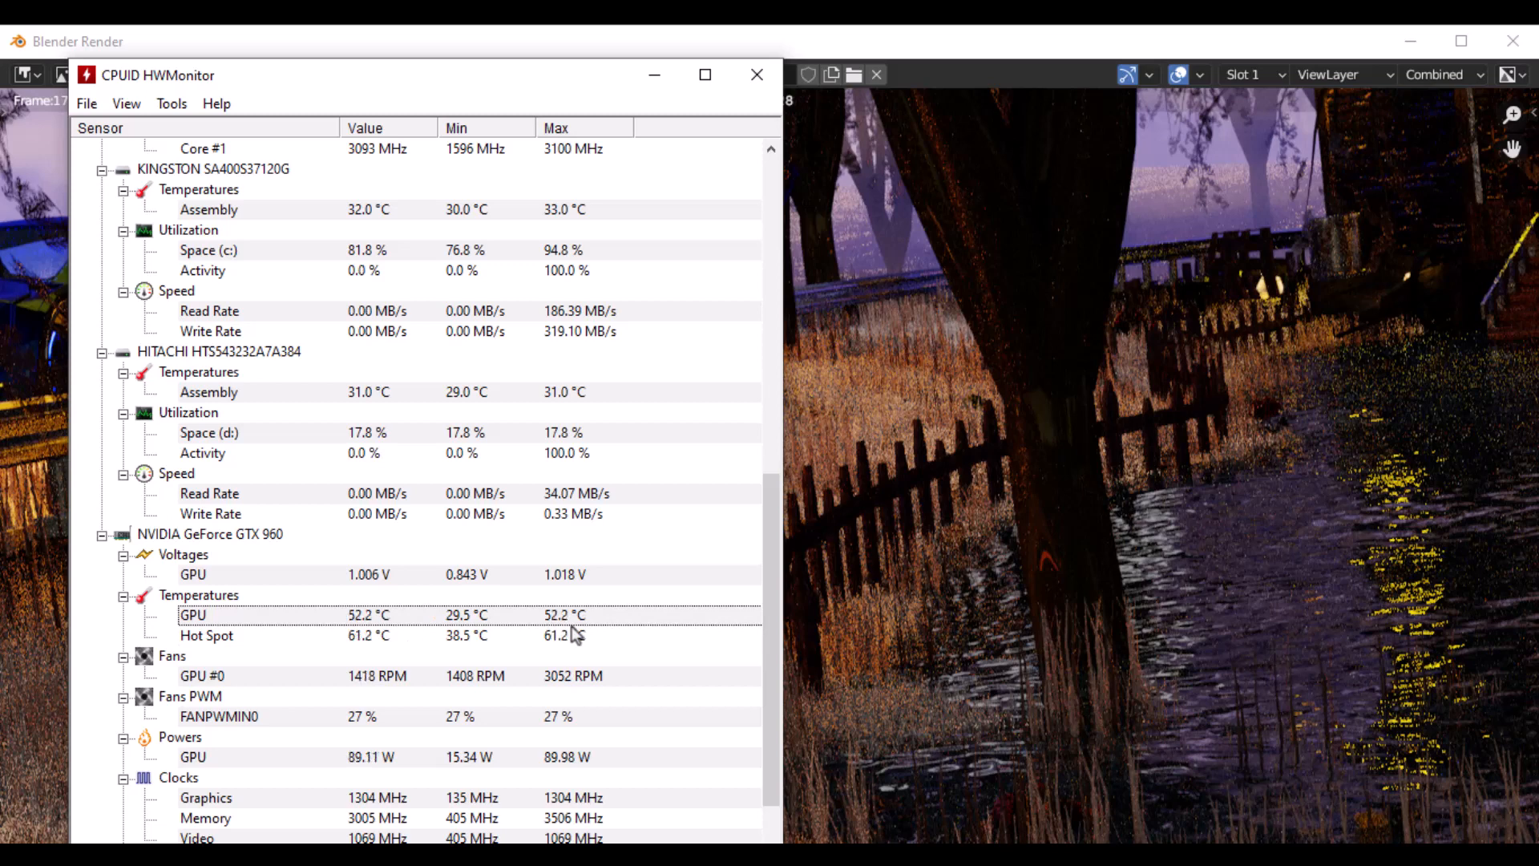
scroll(617, 629, down, 2)
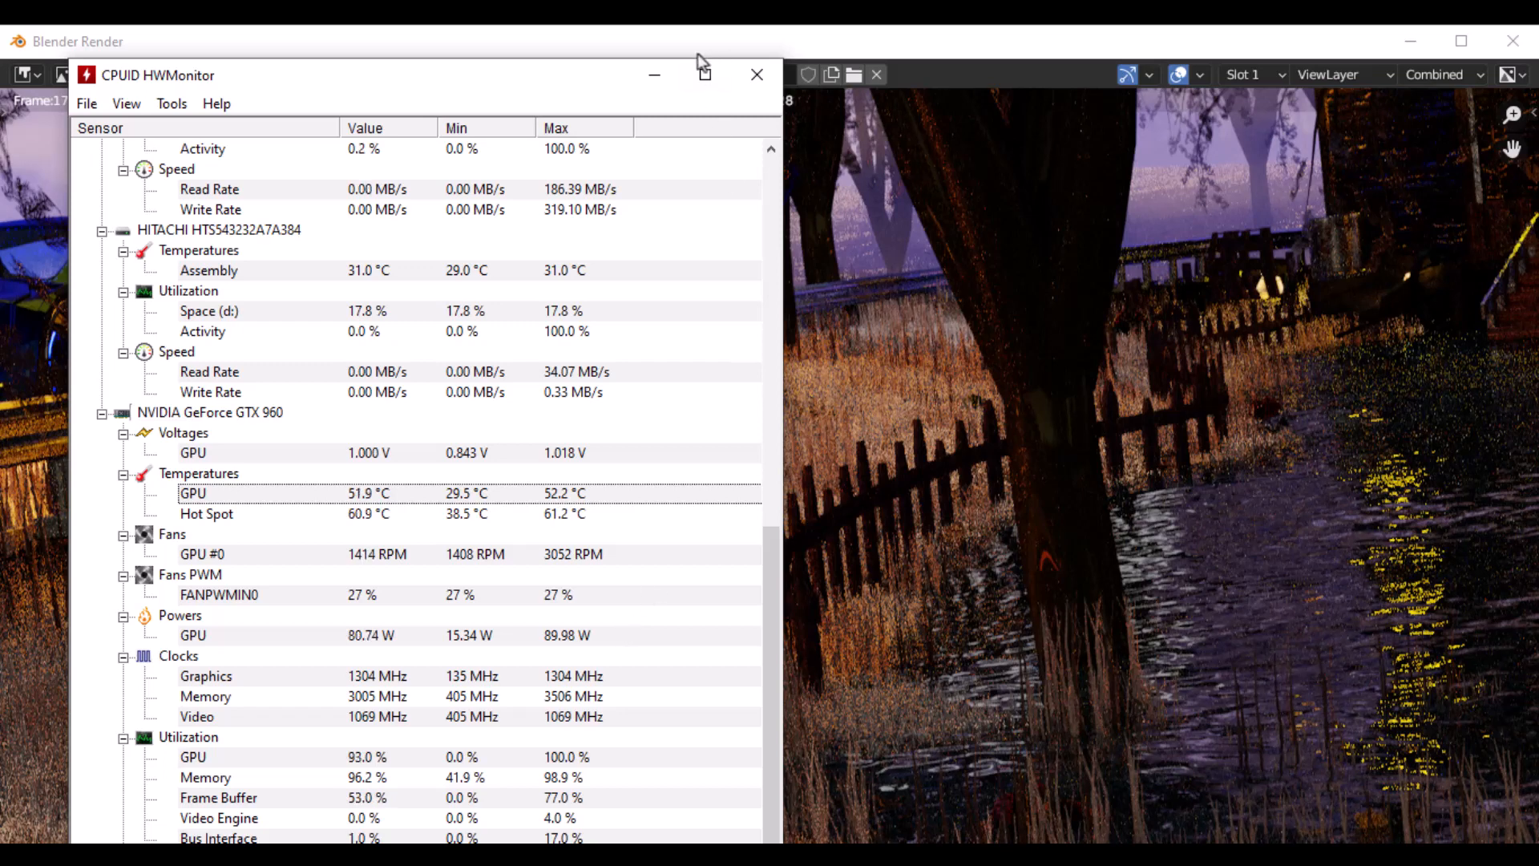
click(666, 75)
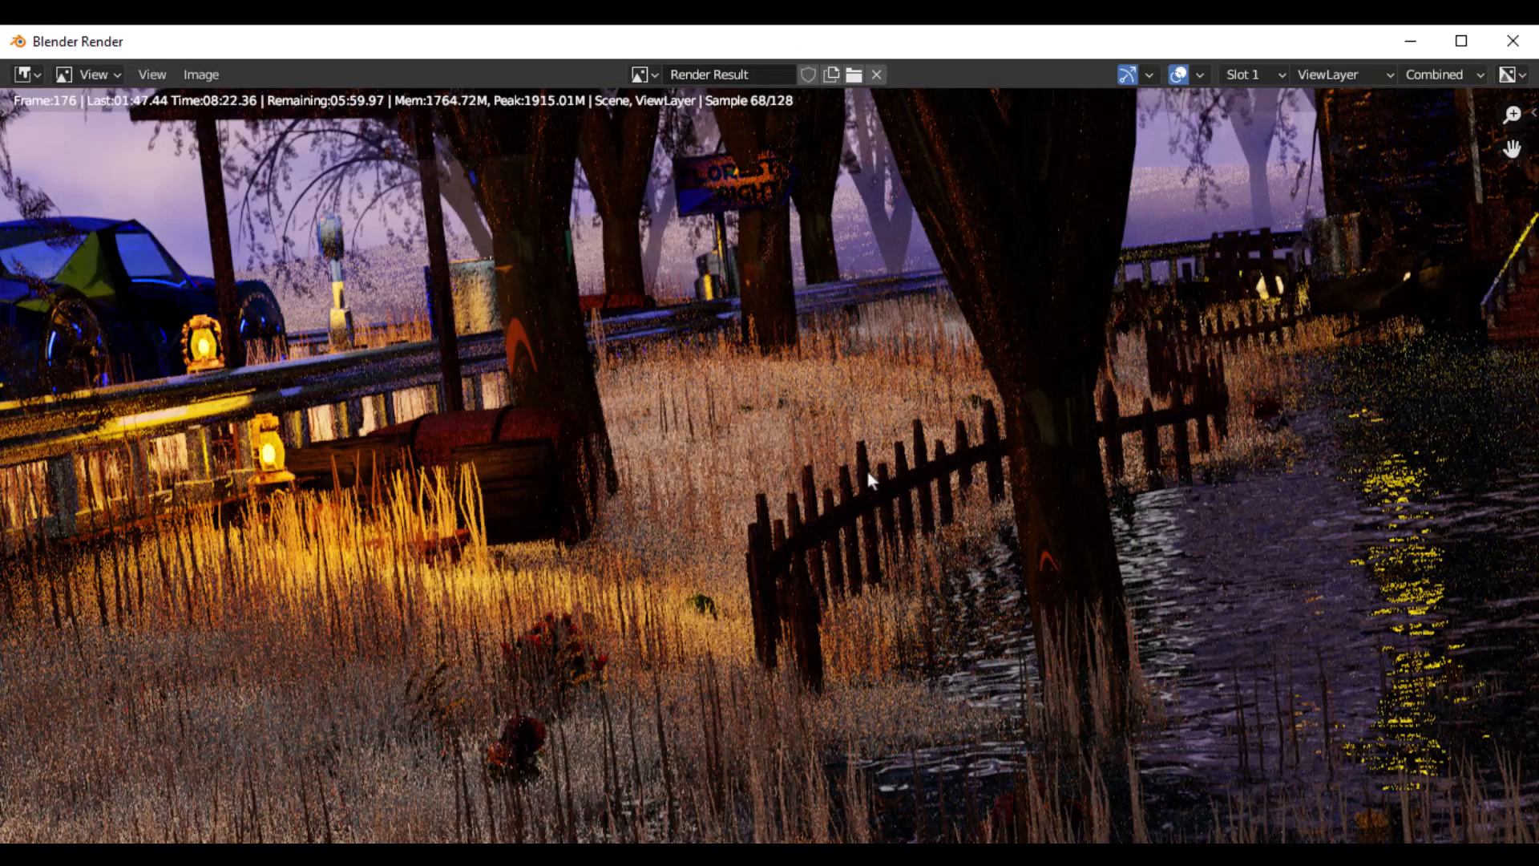